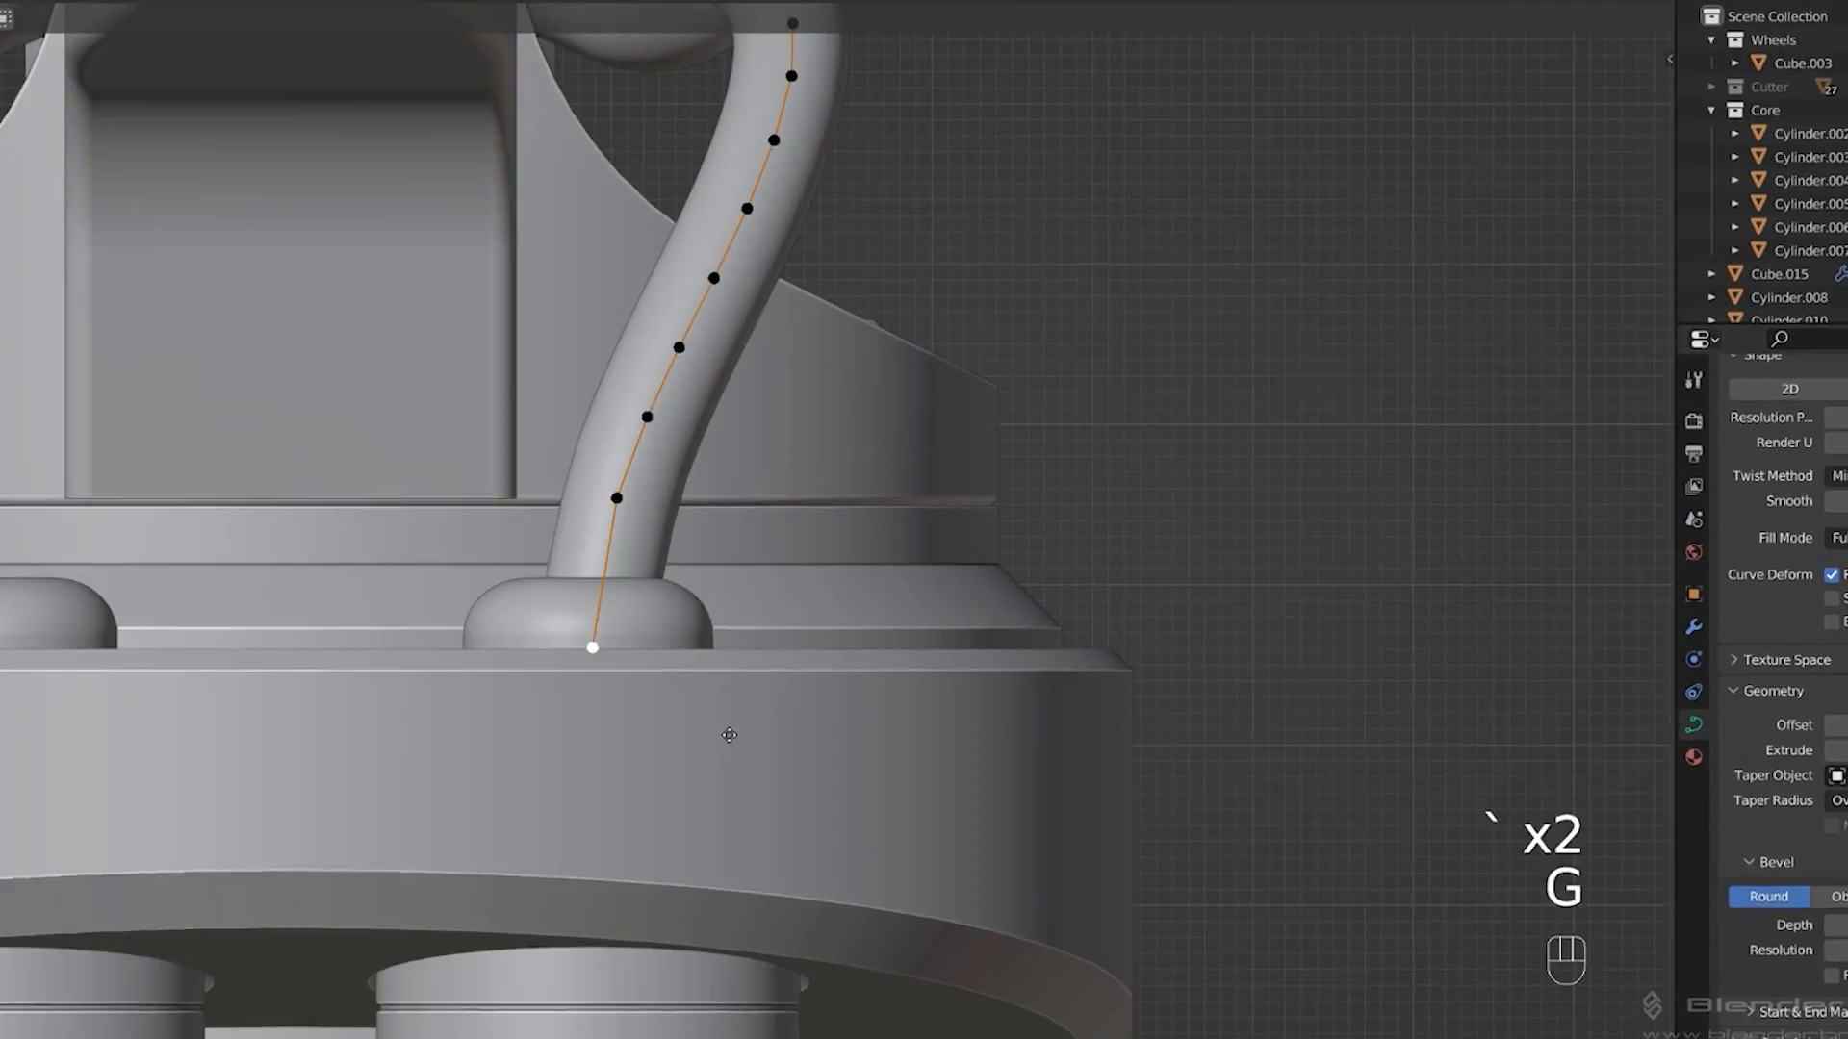
key("g")
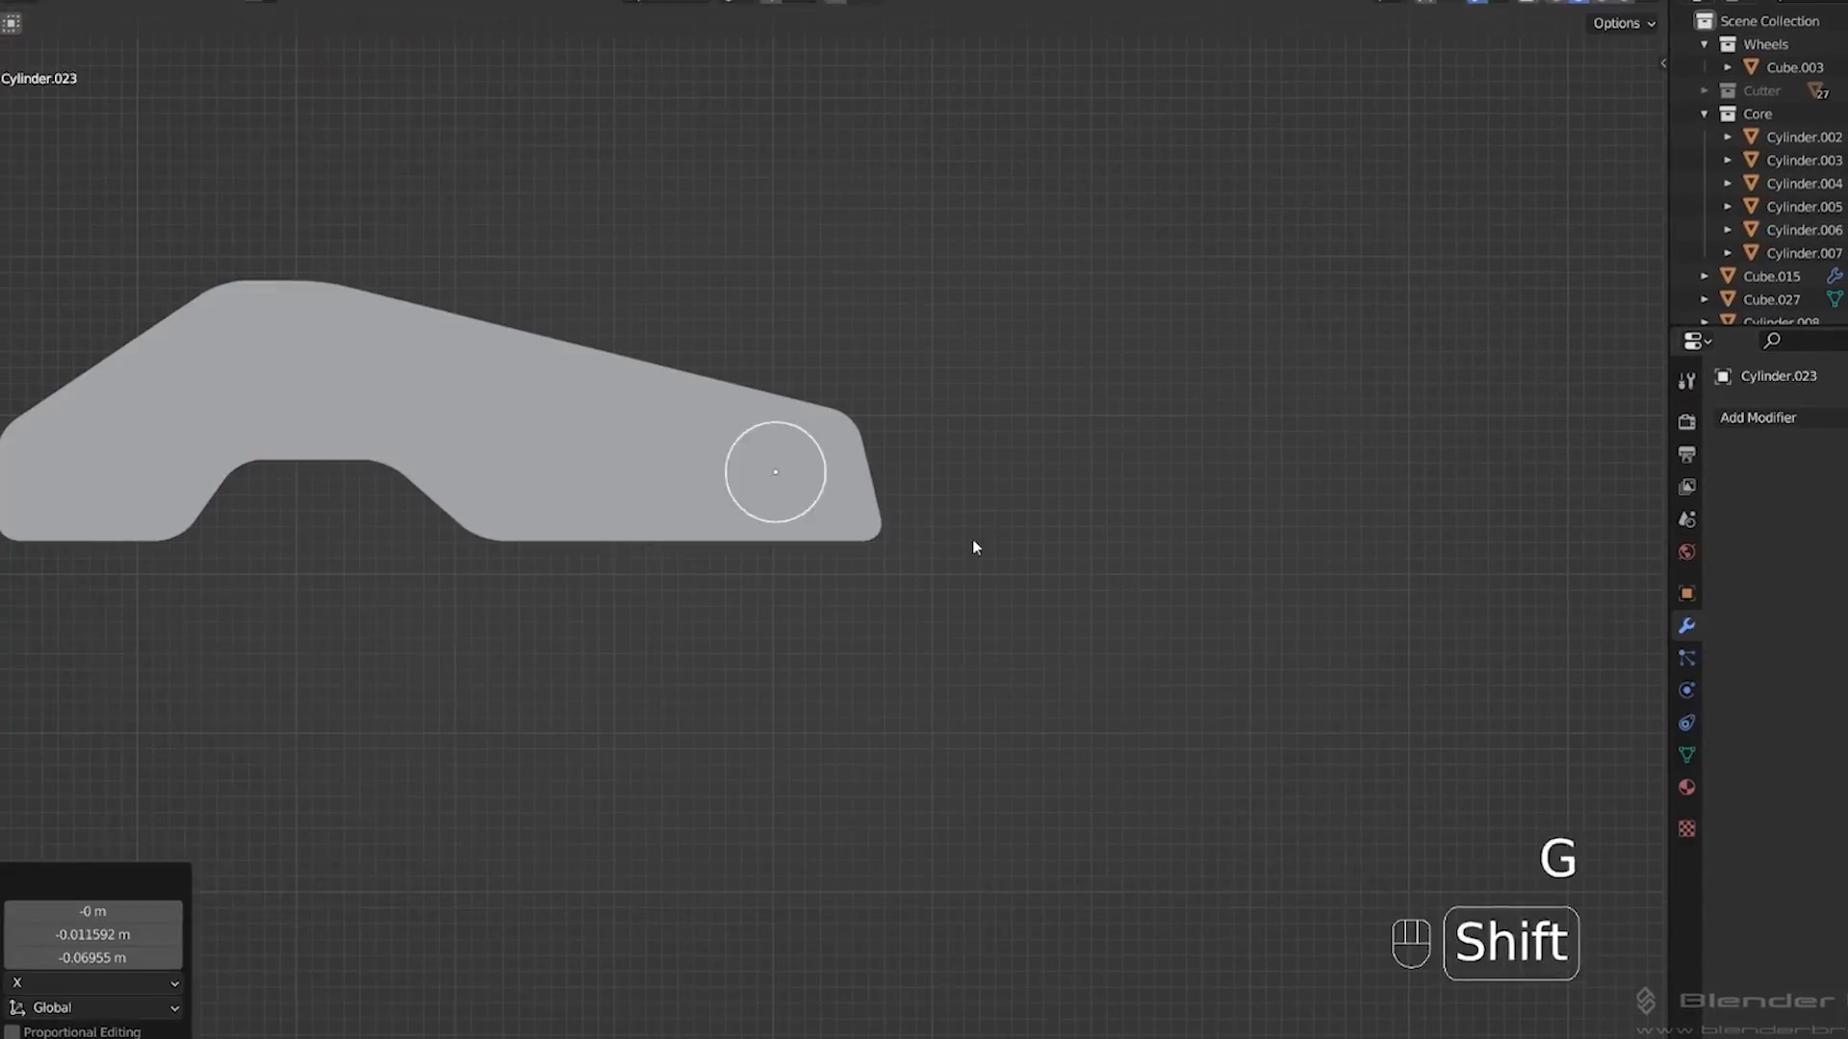
key("shift+d")
key("s")
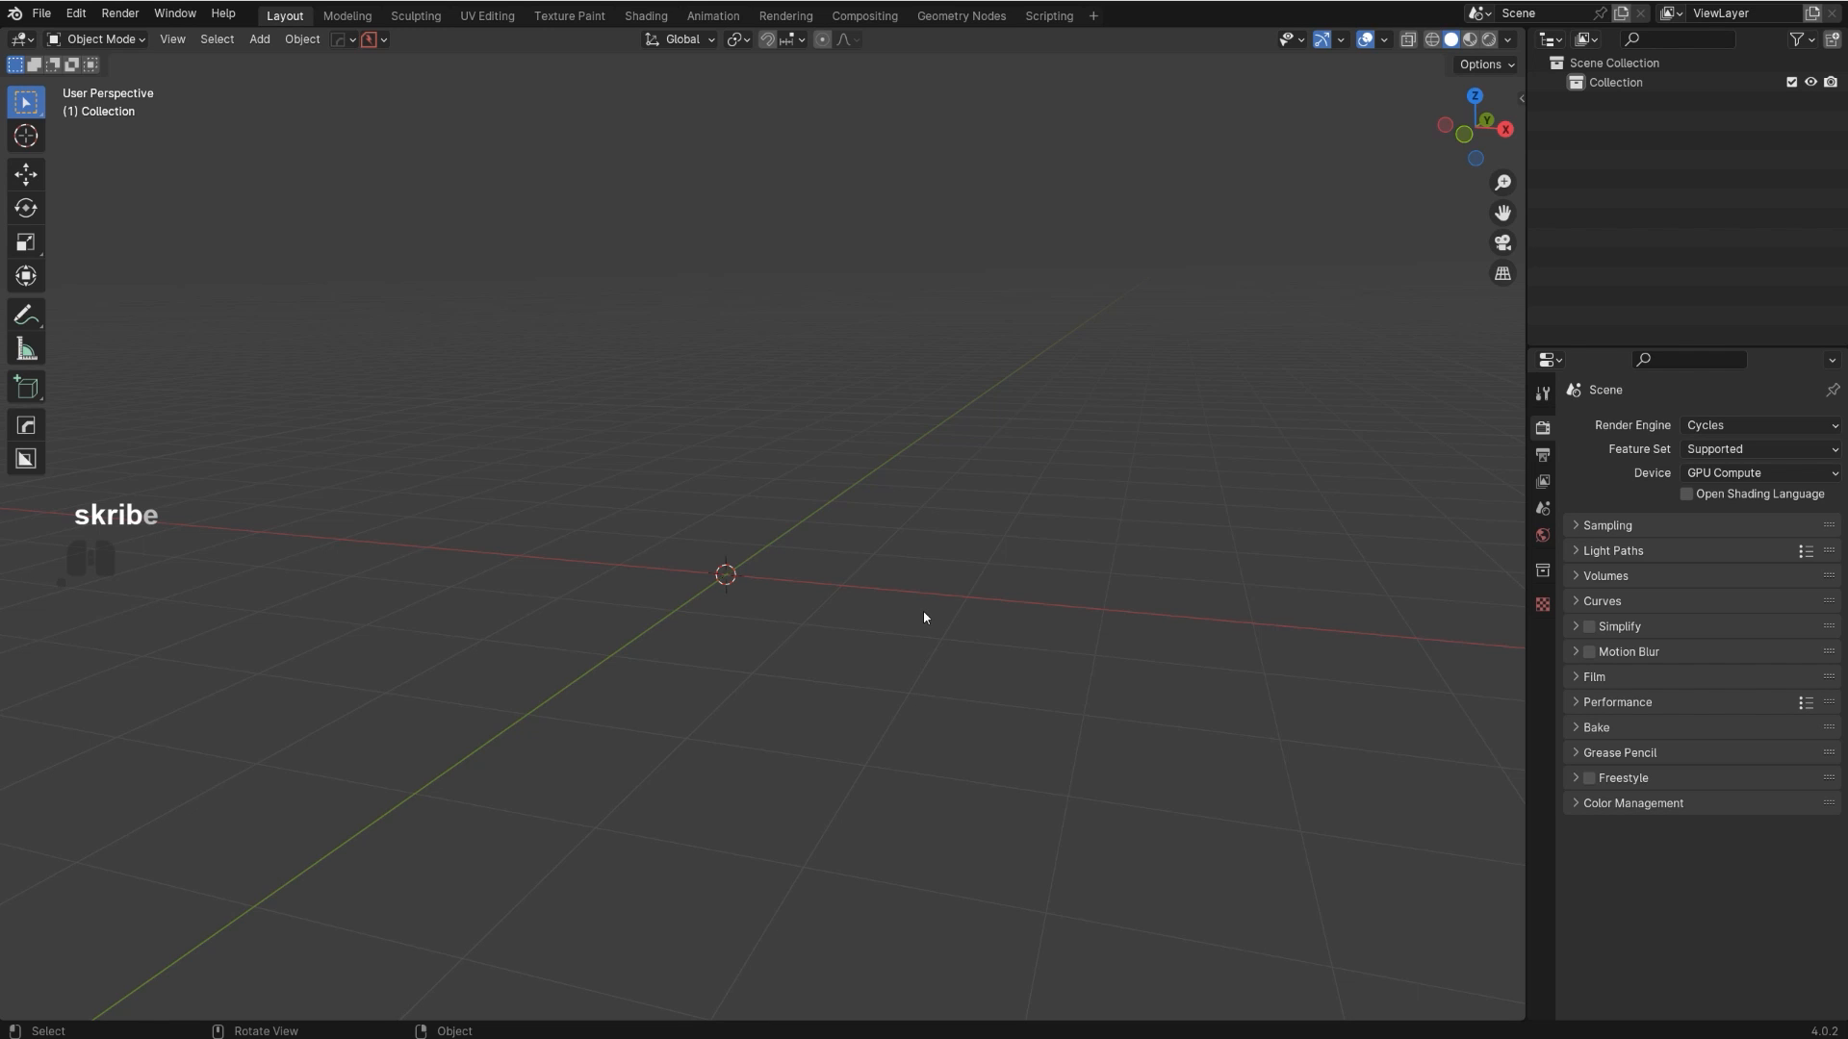
- Add a cube mesh at the centre of the empty scene
middle_click_drag(924, 617, 874, 639)
key("shift+a")
mouse_move(774, 623)
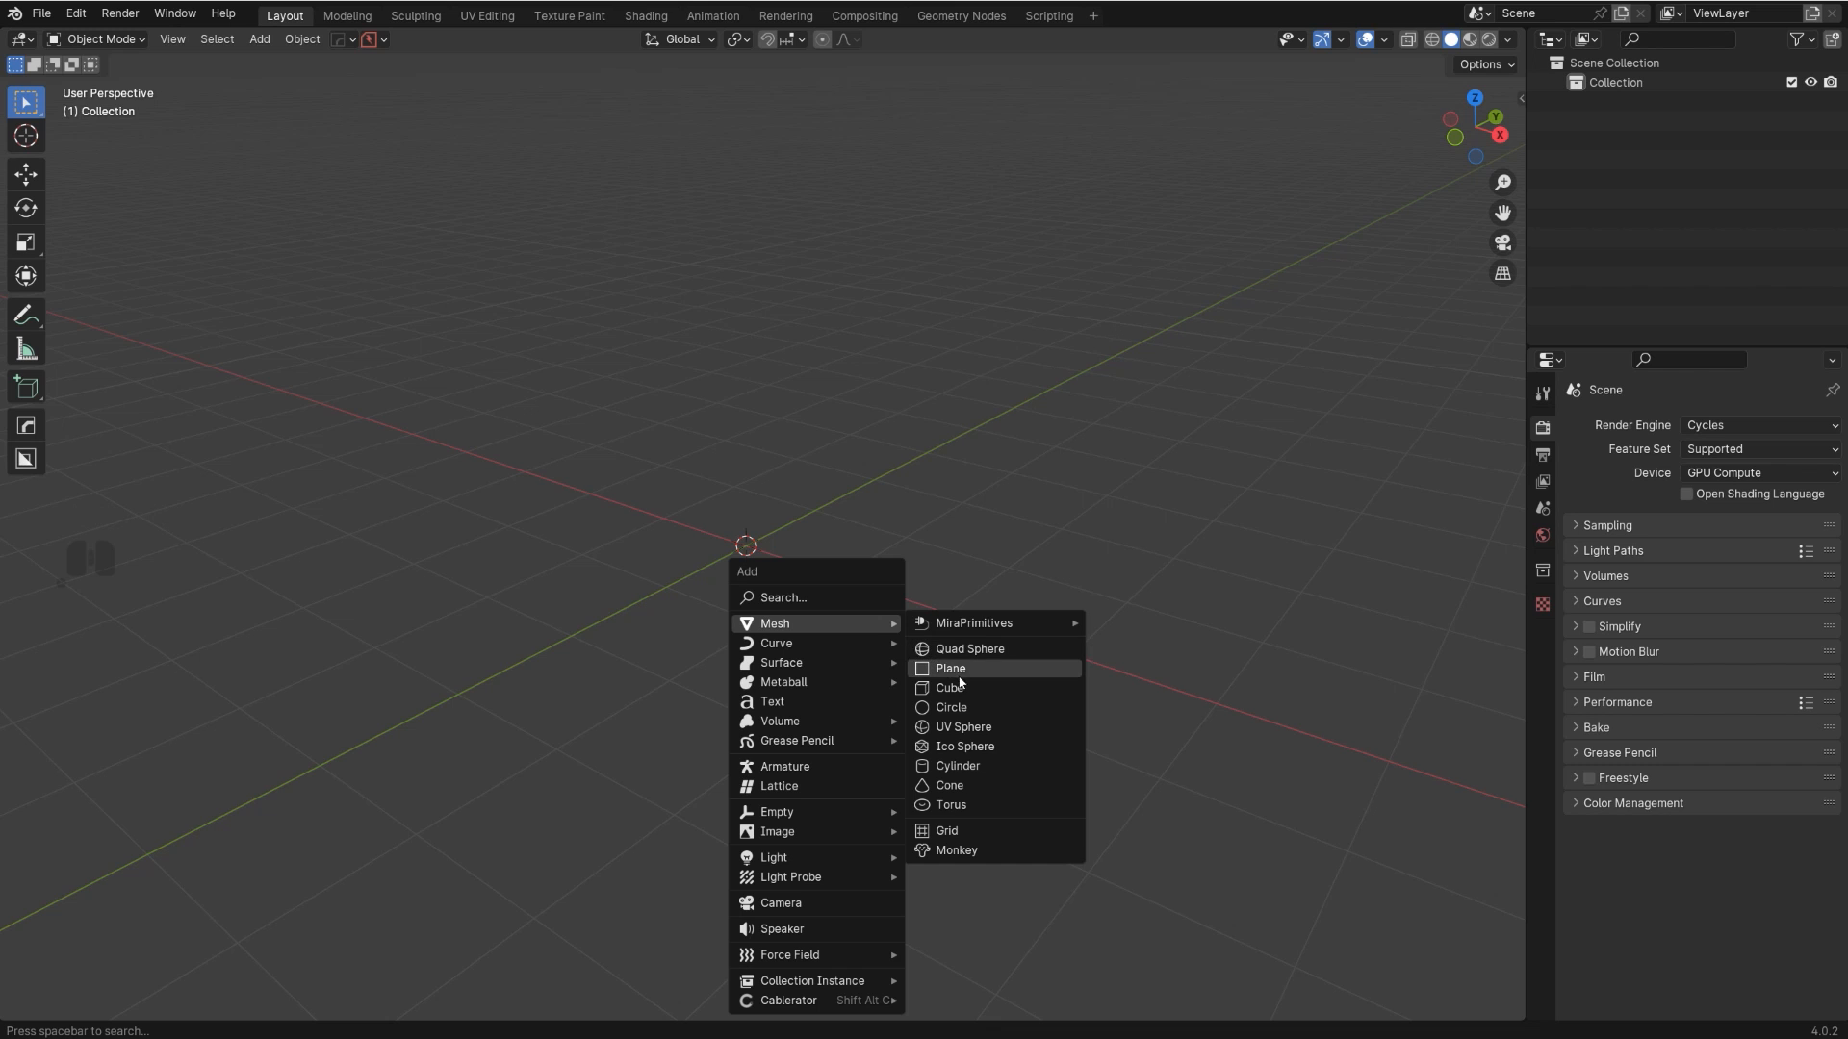
left_click(957, 687)
middle_click_drag(886, 626, 941, 511)
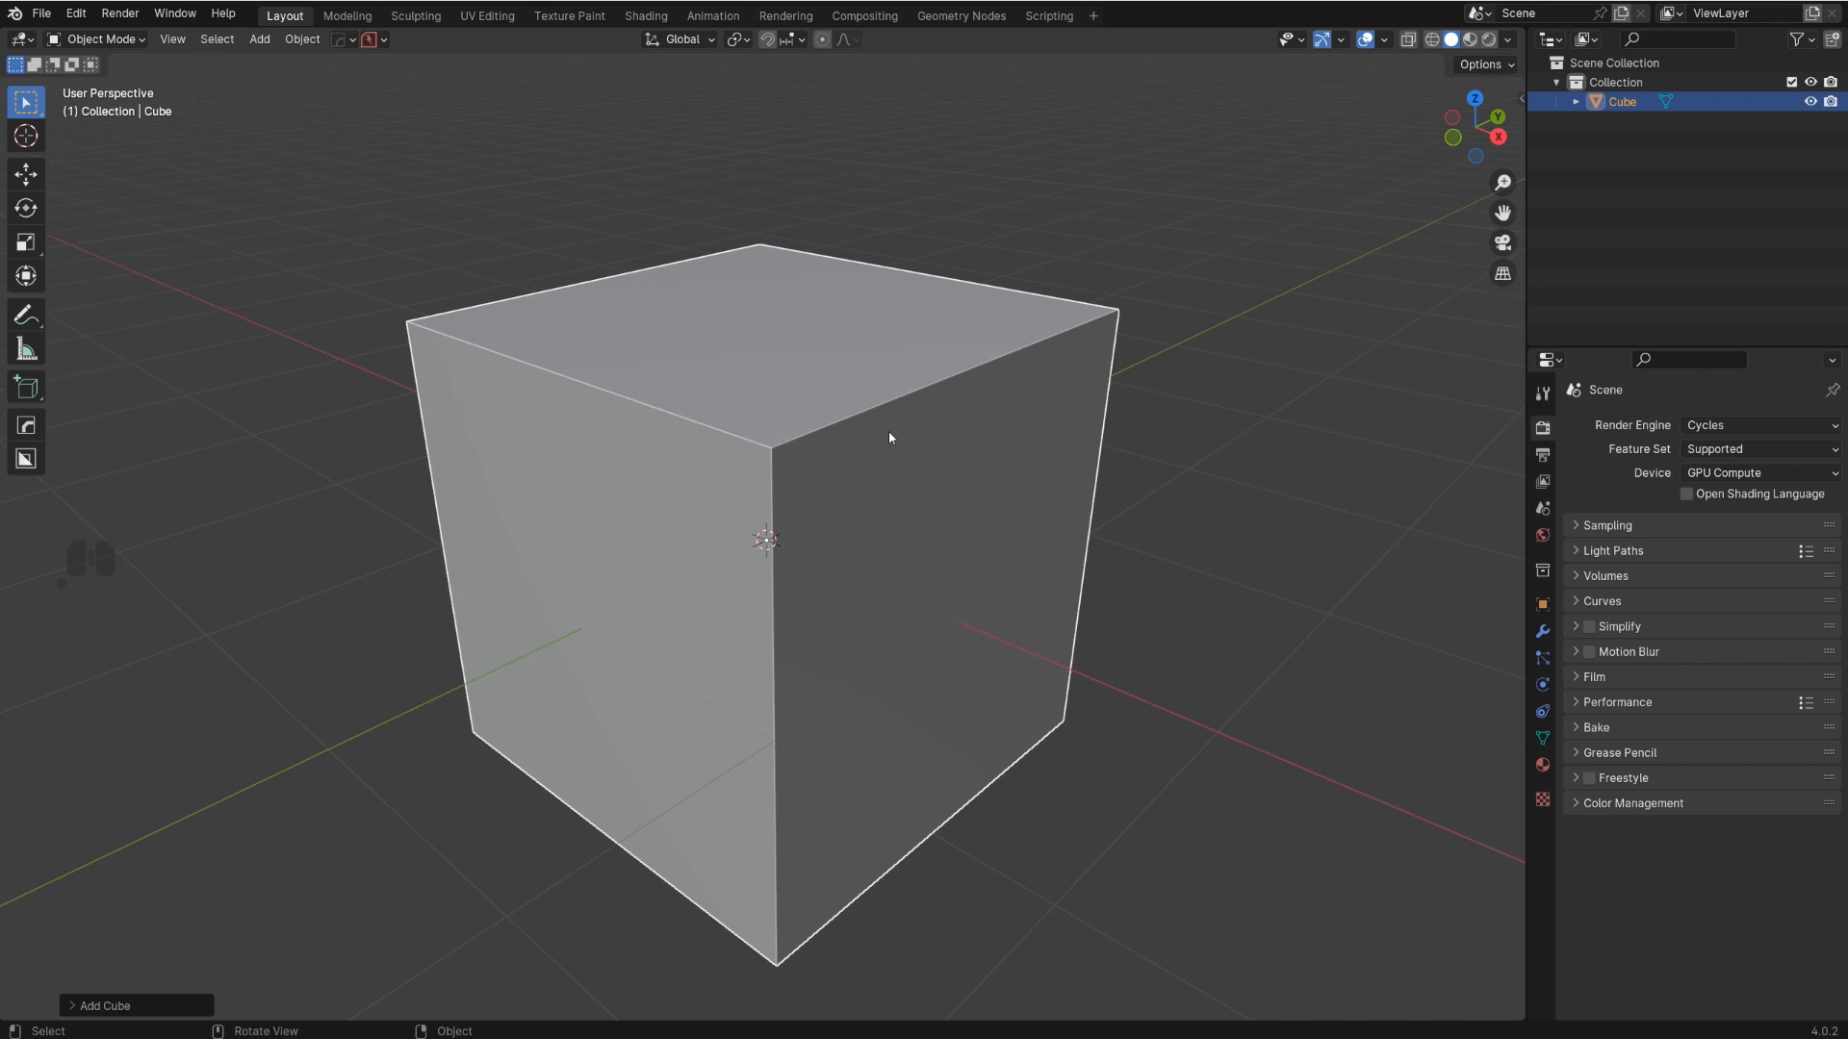
- Toggle the viewport's Cavity shading in the shading options and switch it off through the HardOps viewport menu
left_click(1507, 41)
left_click(1396, 517)
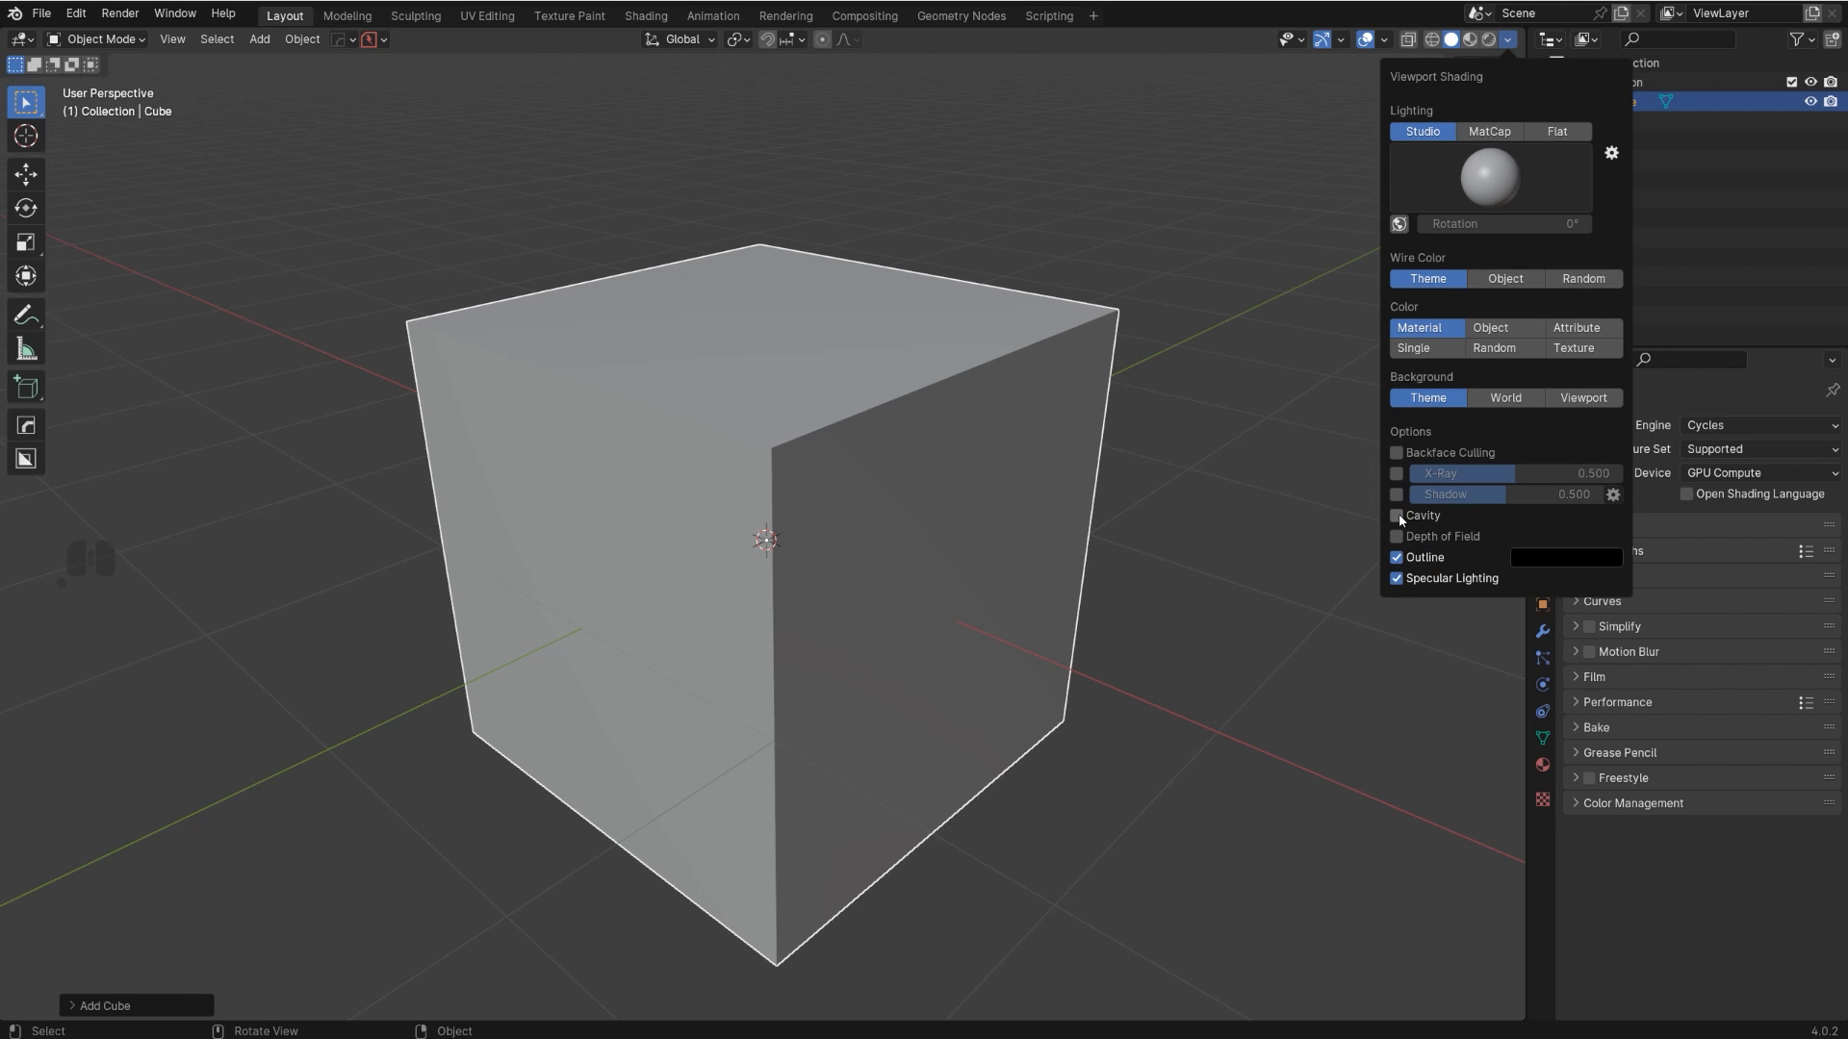
left_click(1396, 517)
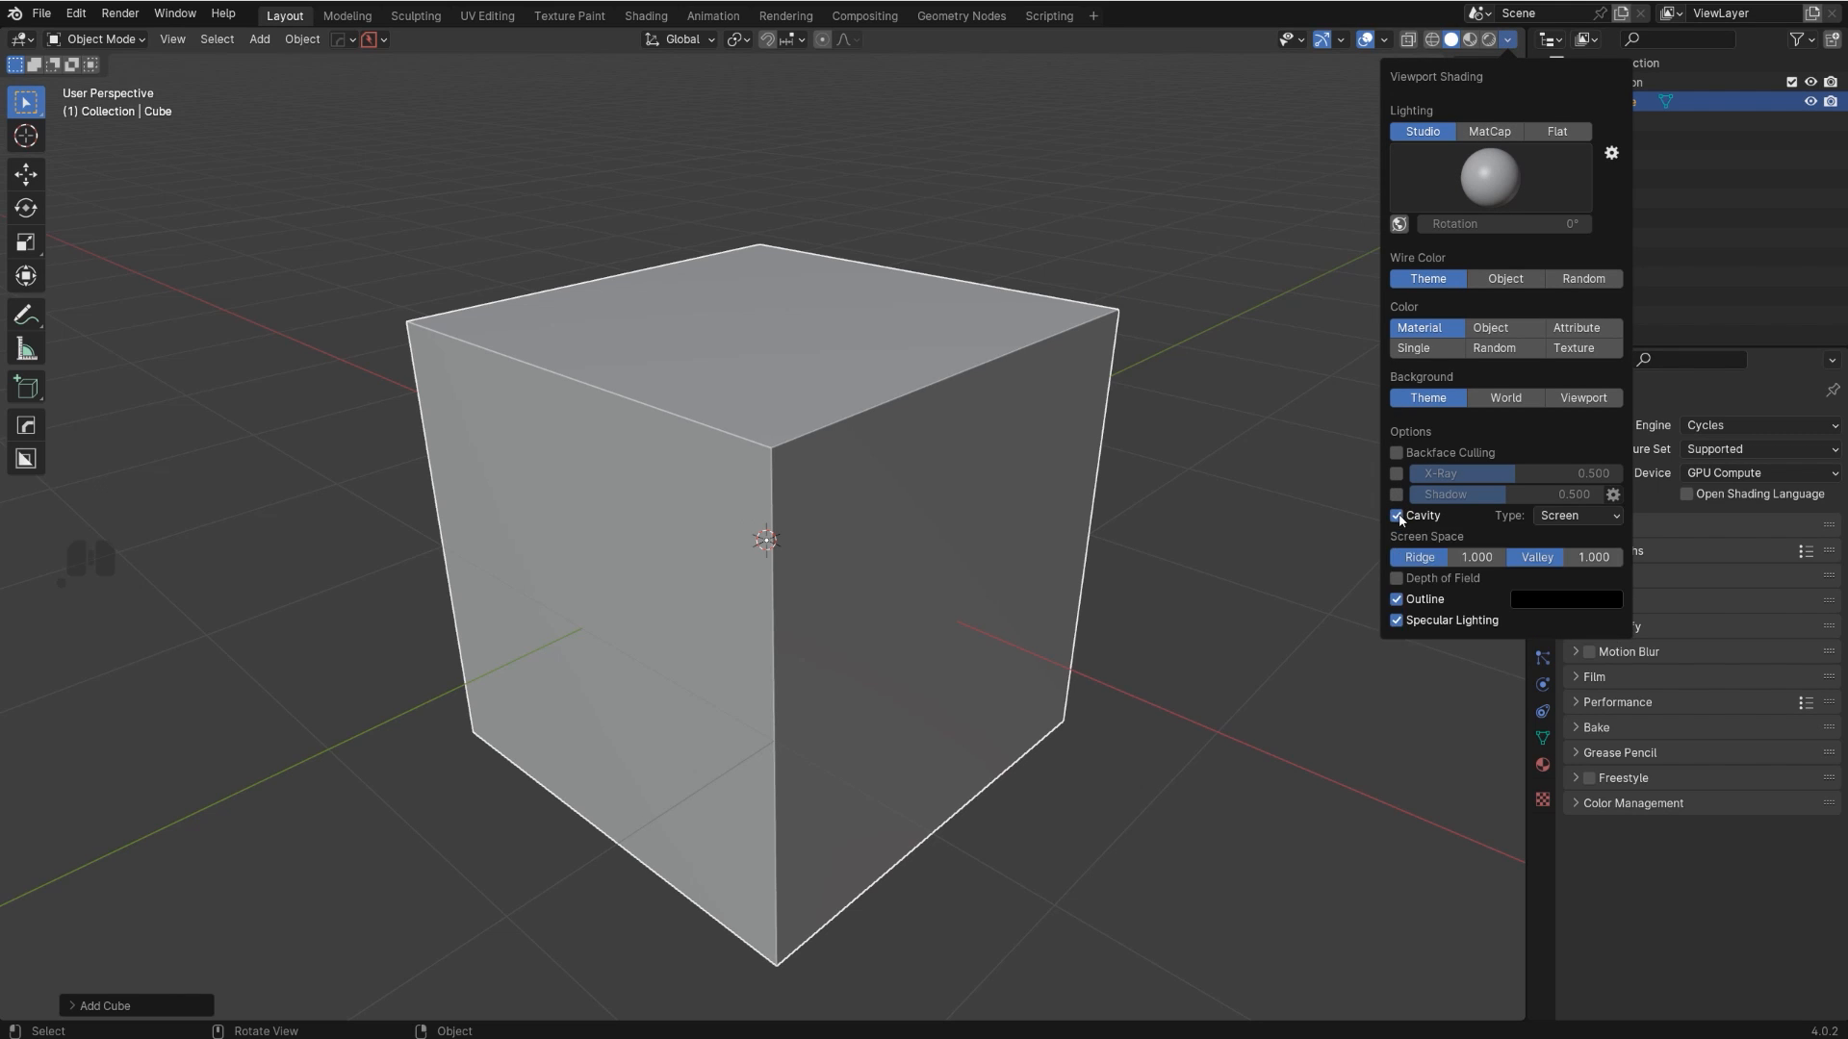
key("alt+v")
left_click(1042, 478)
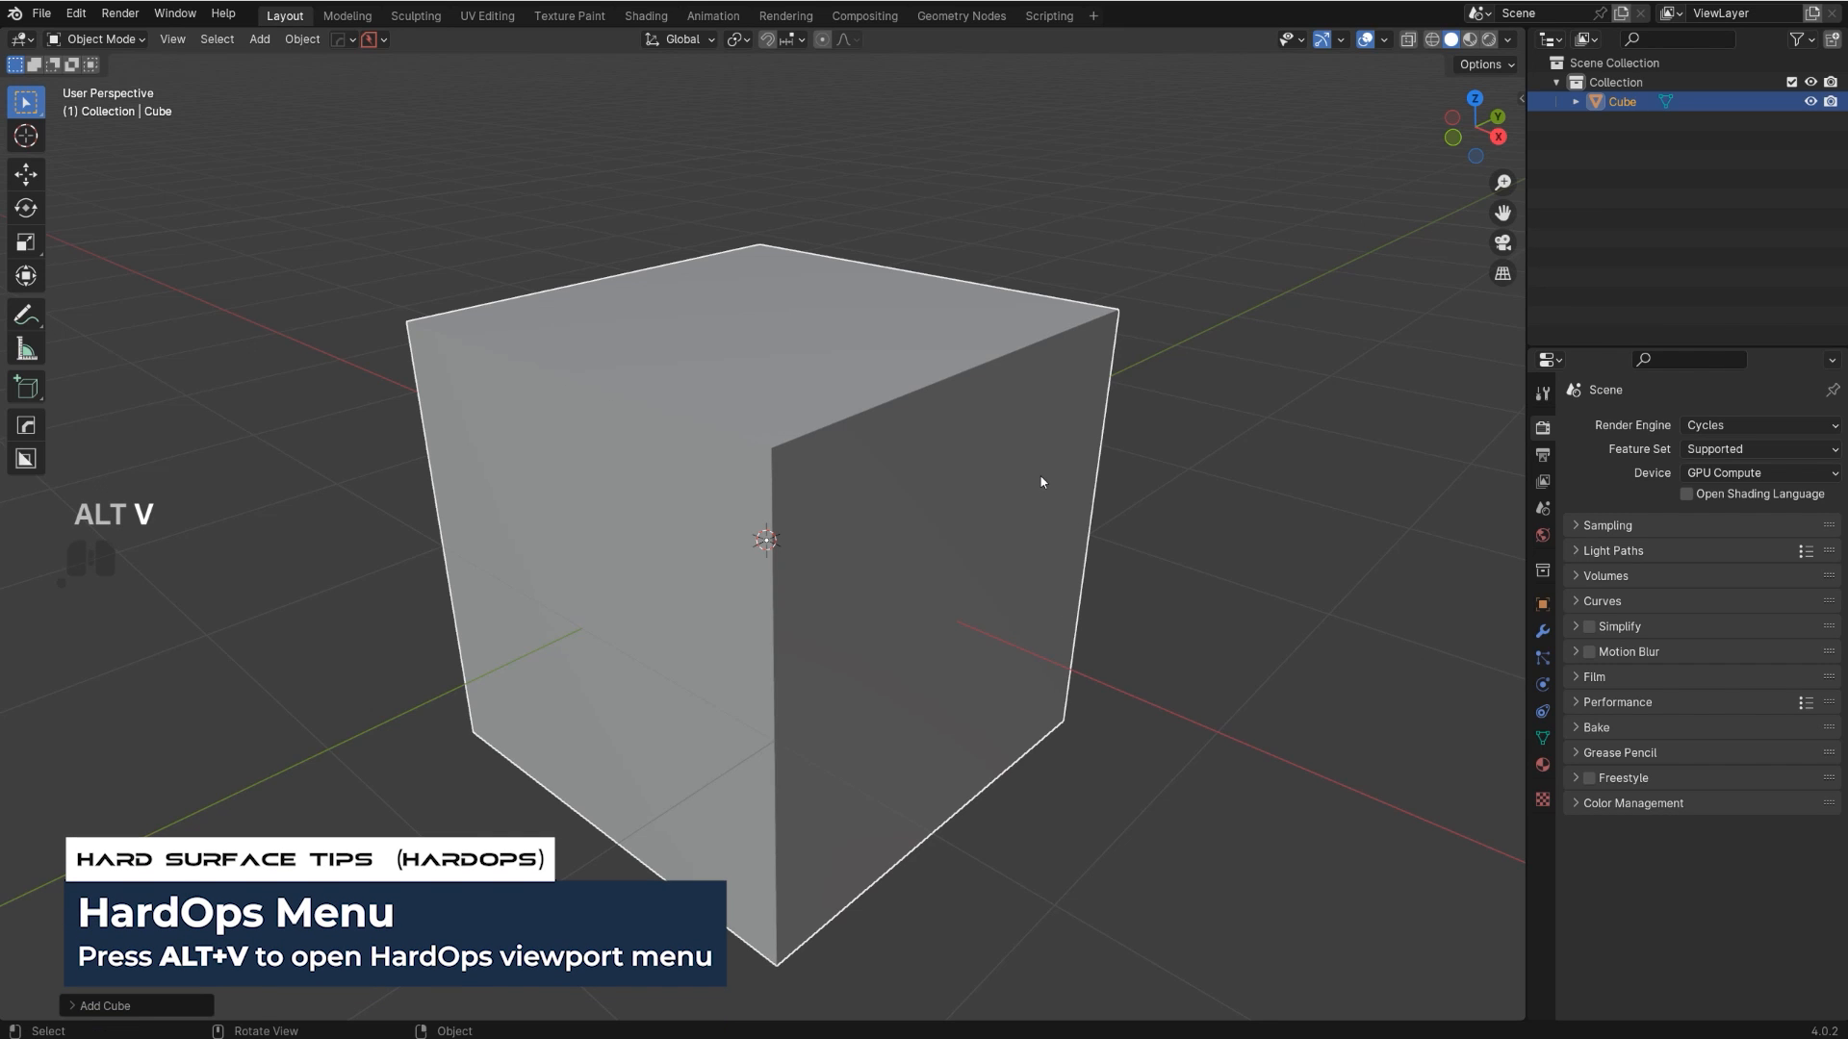
- Add a bevel modifier to the cube with HardOps Bevel
middle_click_drag(772, 458, 814, 485, "shift")
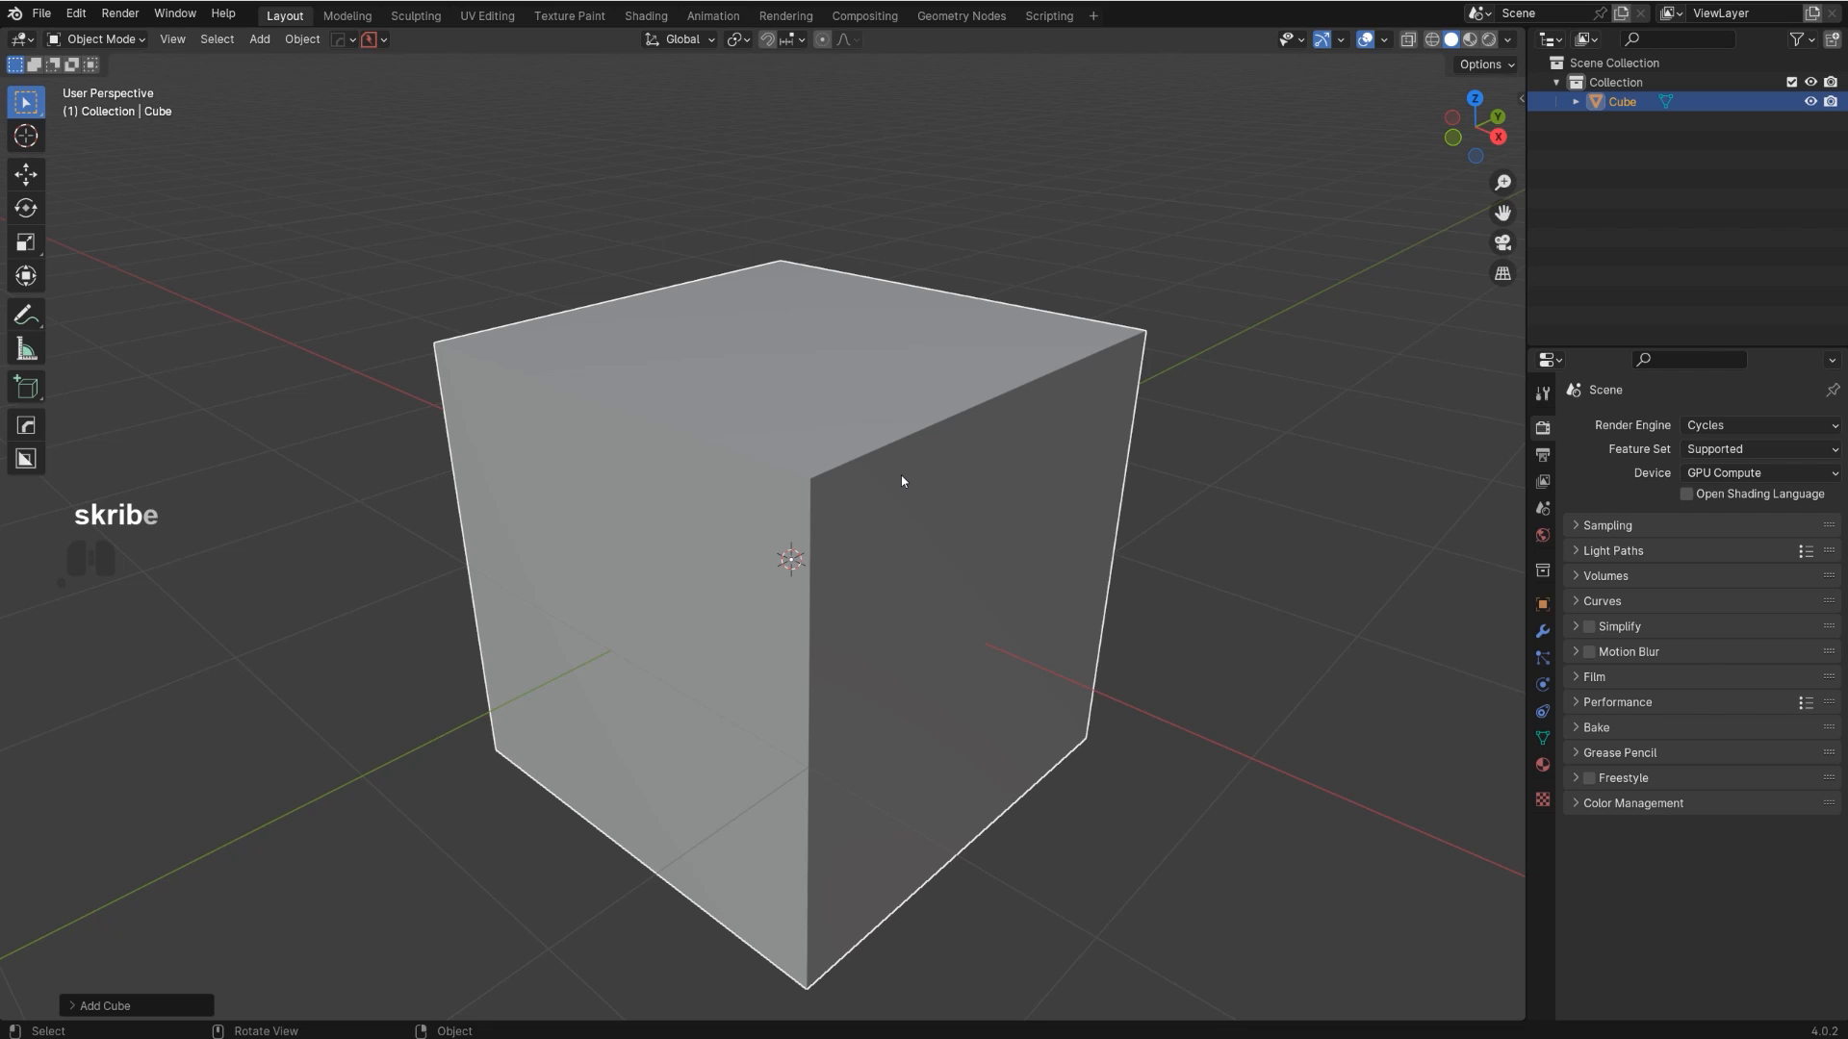
key("q")
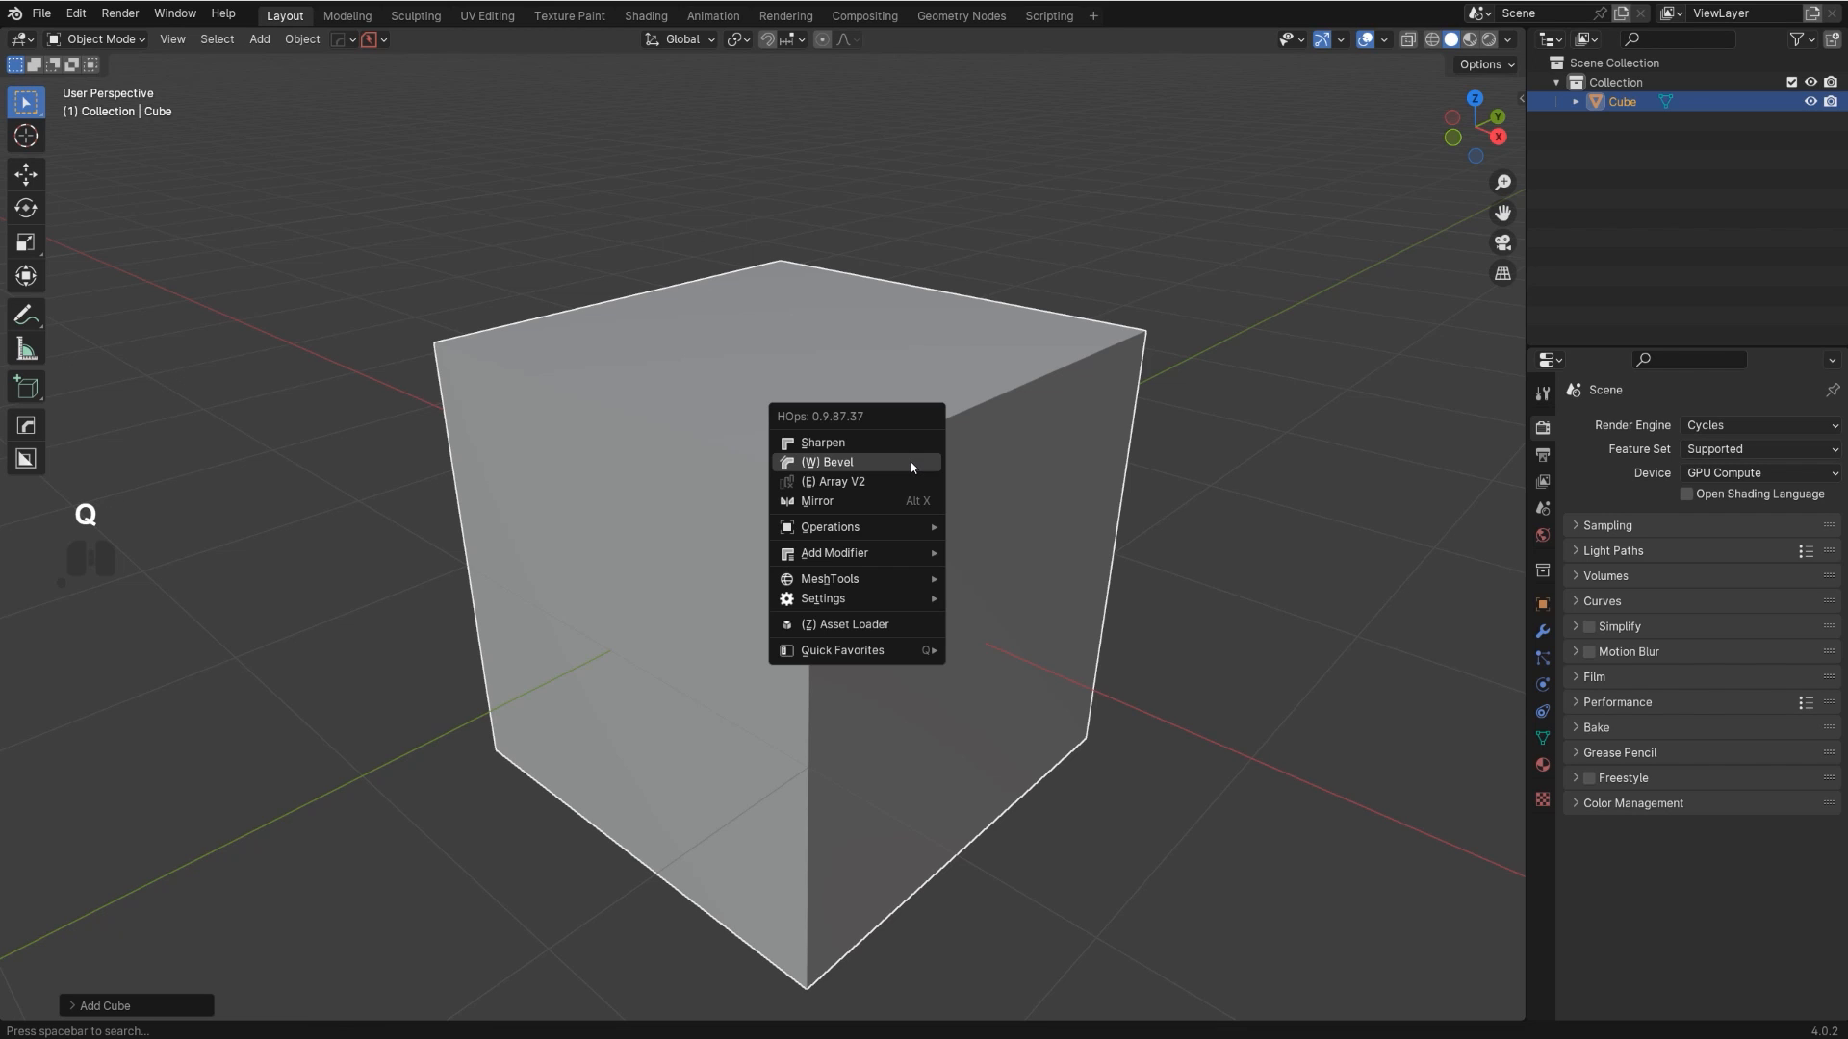
left_click(910, 466)
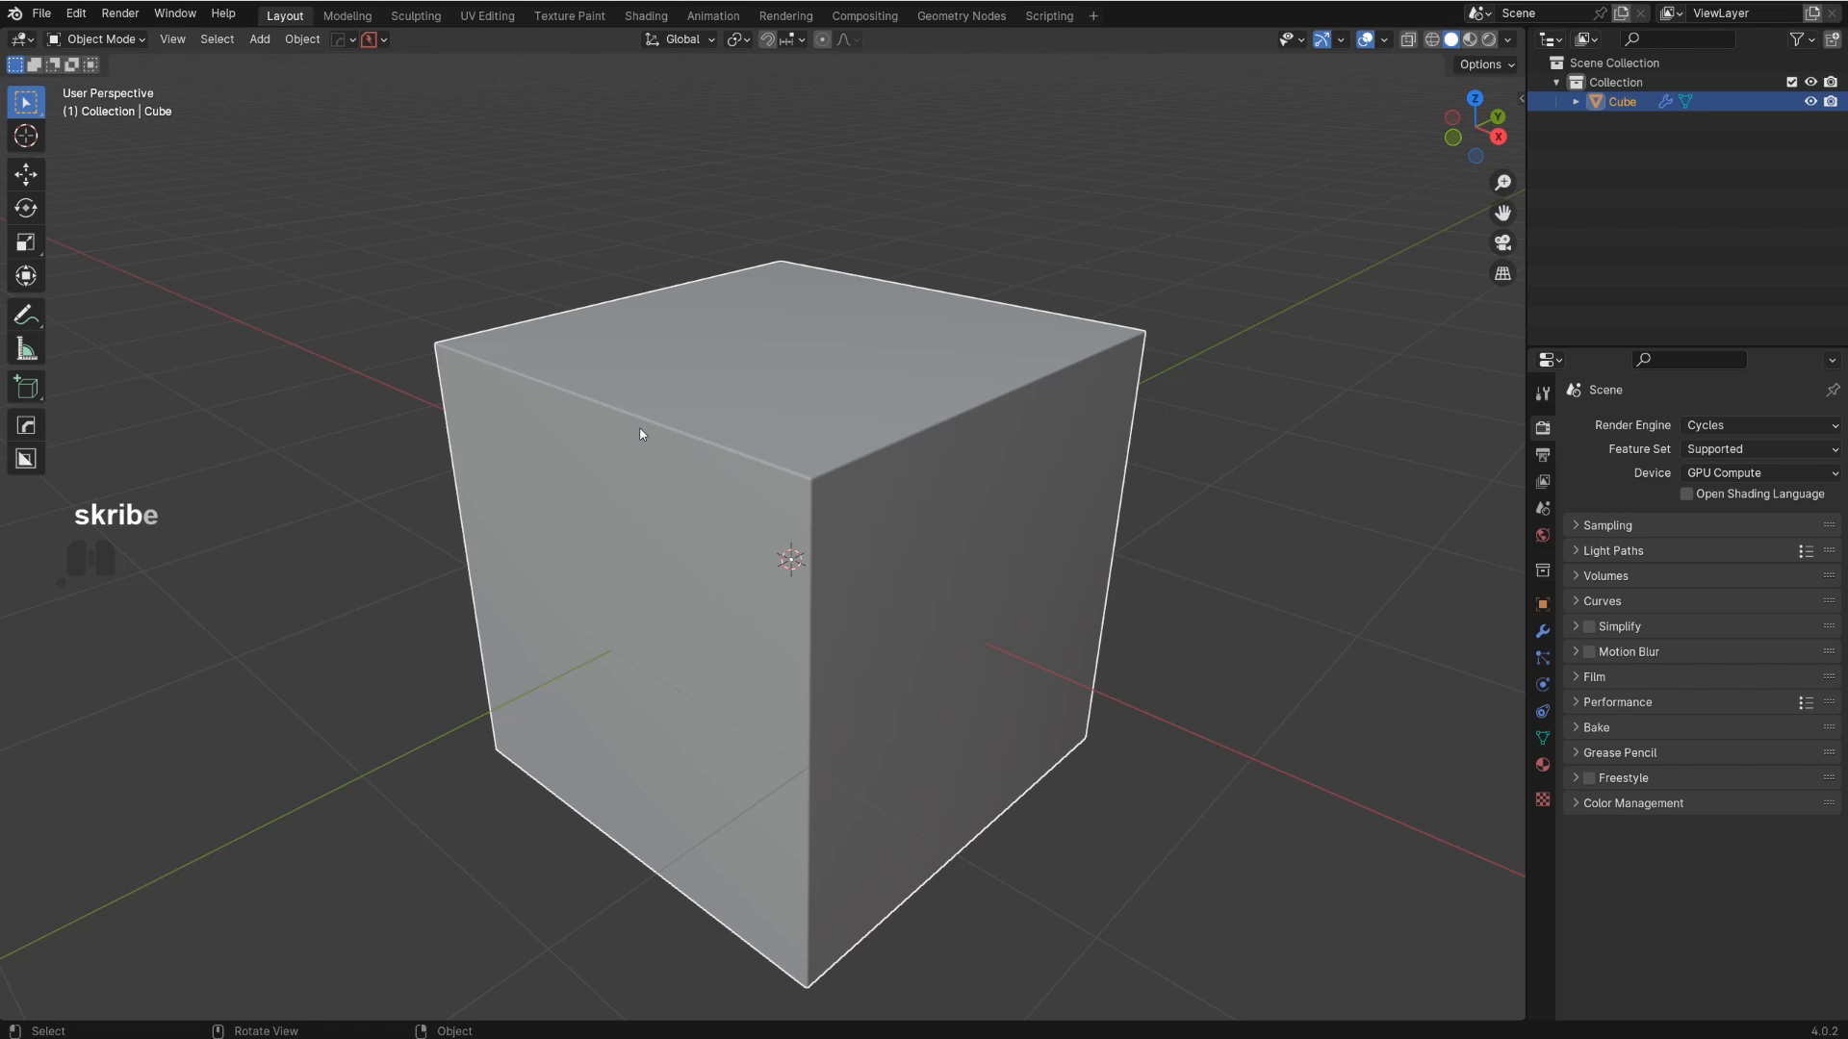
- Remove the cube's bevel modifier through the HOps Helper's modifier settings
key("ctrl+grave")
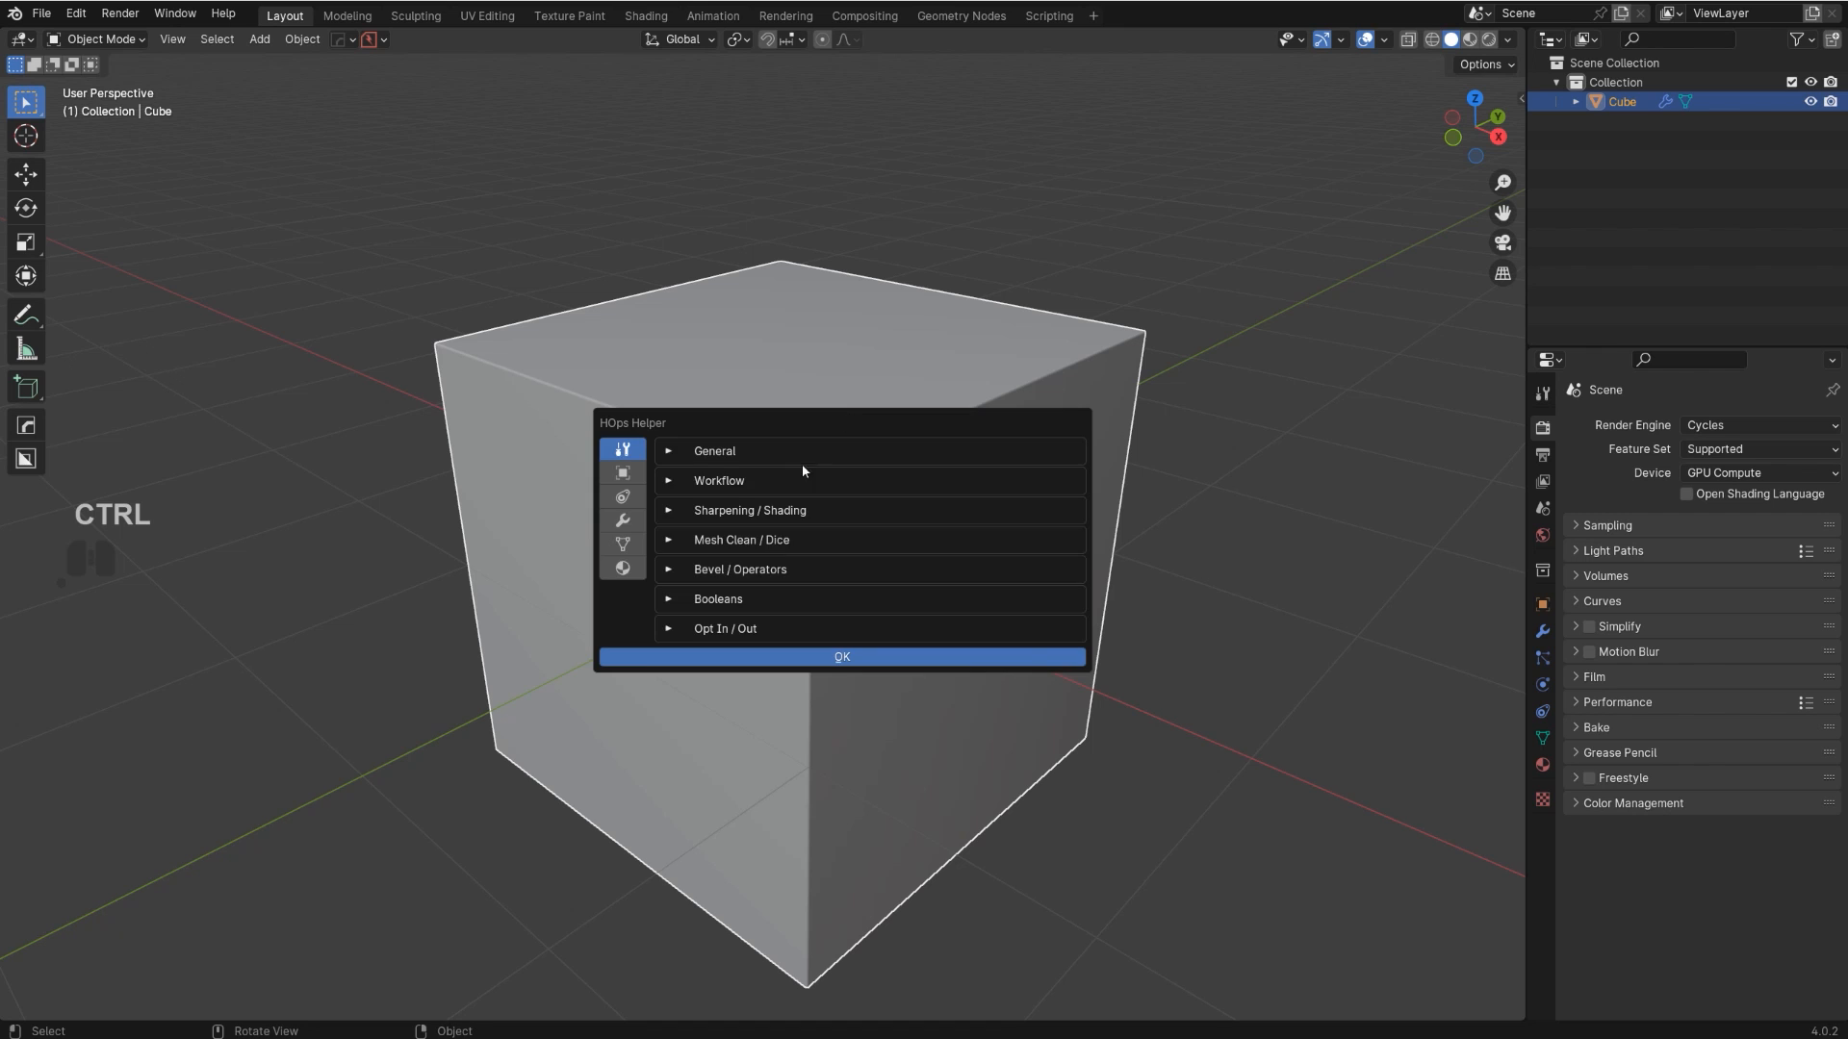
left_click(622, 521)
left_click(1076, 473)
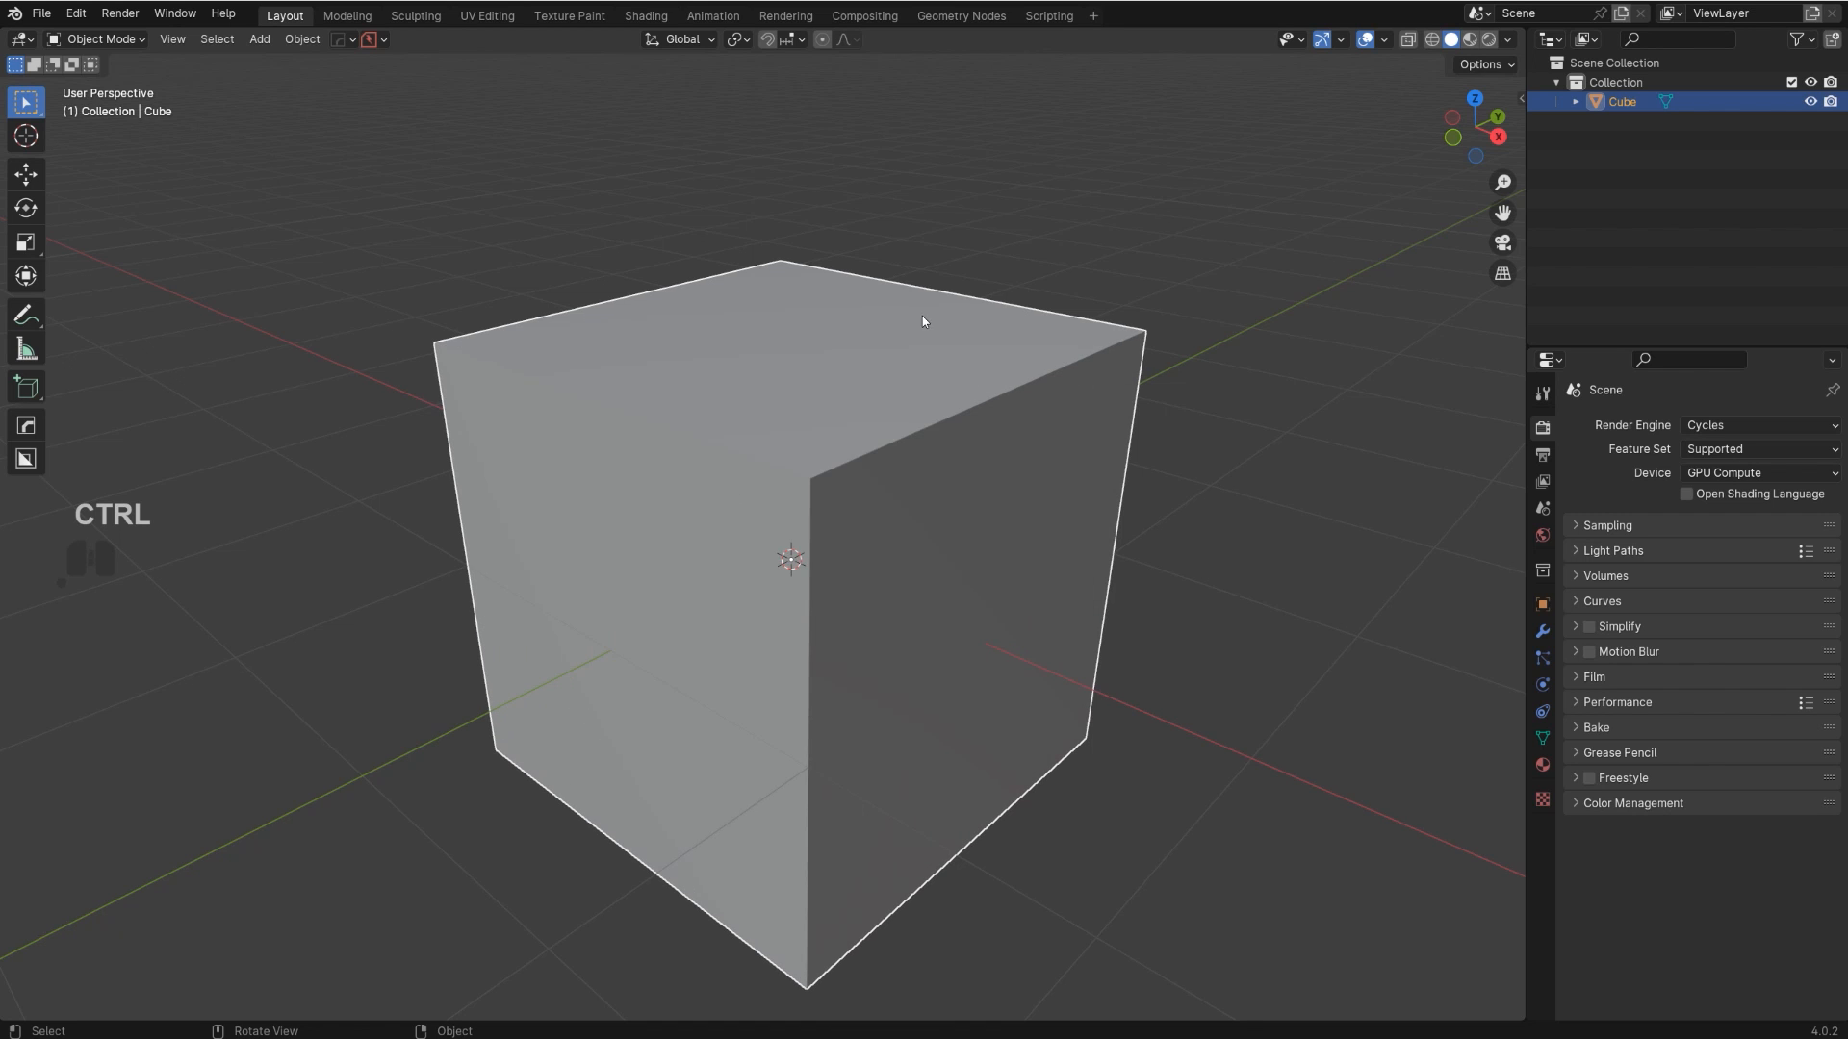
- Add a bevel modifier with a 30° angle limit to the plain cube using HardOps Bevel
middle_click_drag(922, 315, 753, 540, "ctrl")
scroll(675, 558, "down", 16)
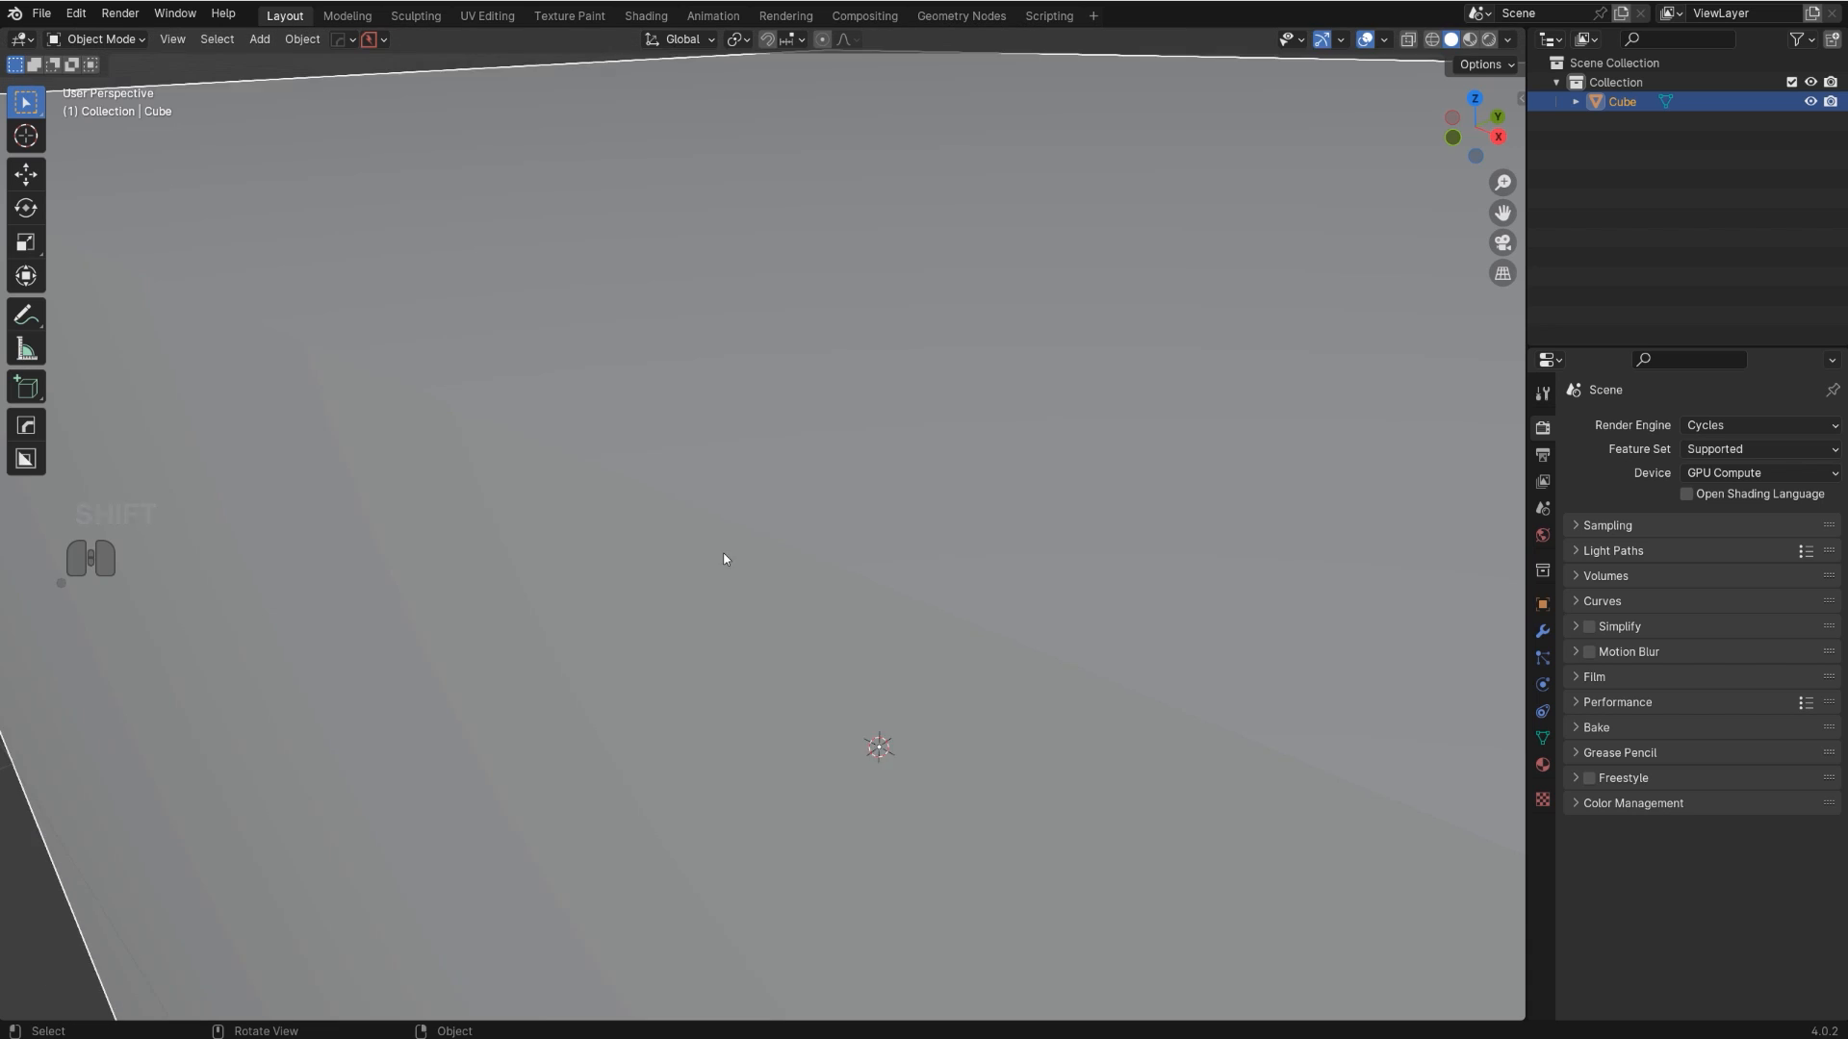
middle_click_drag(781, 543, 823, 460, "shift")
key("q")
left_click(789, 456)
left_click(789, 458)
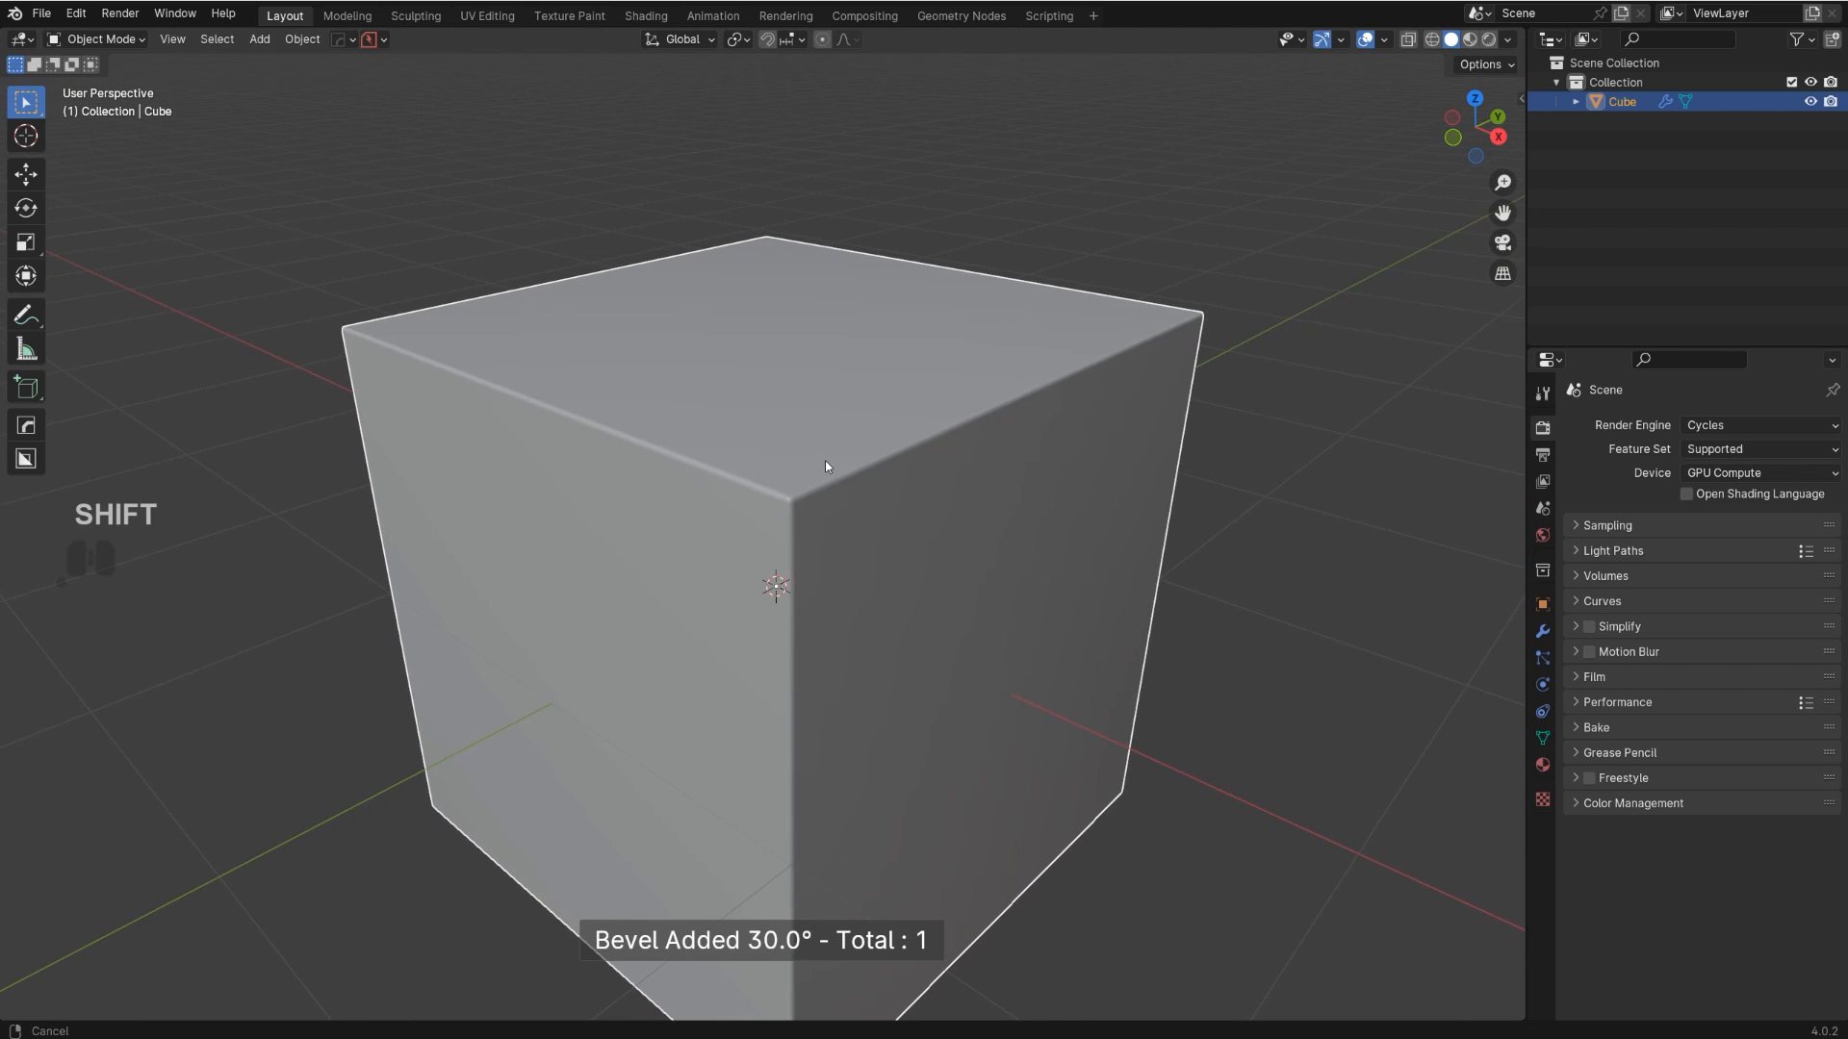
- Widen the cube's bevel to about 0.054 with HardOps Bevel
scroll(858, 447, "up", 2)
key("q")
left_click(880, 465)
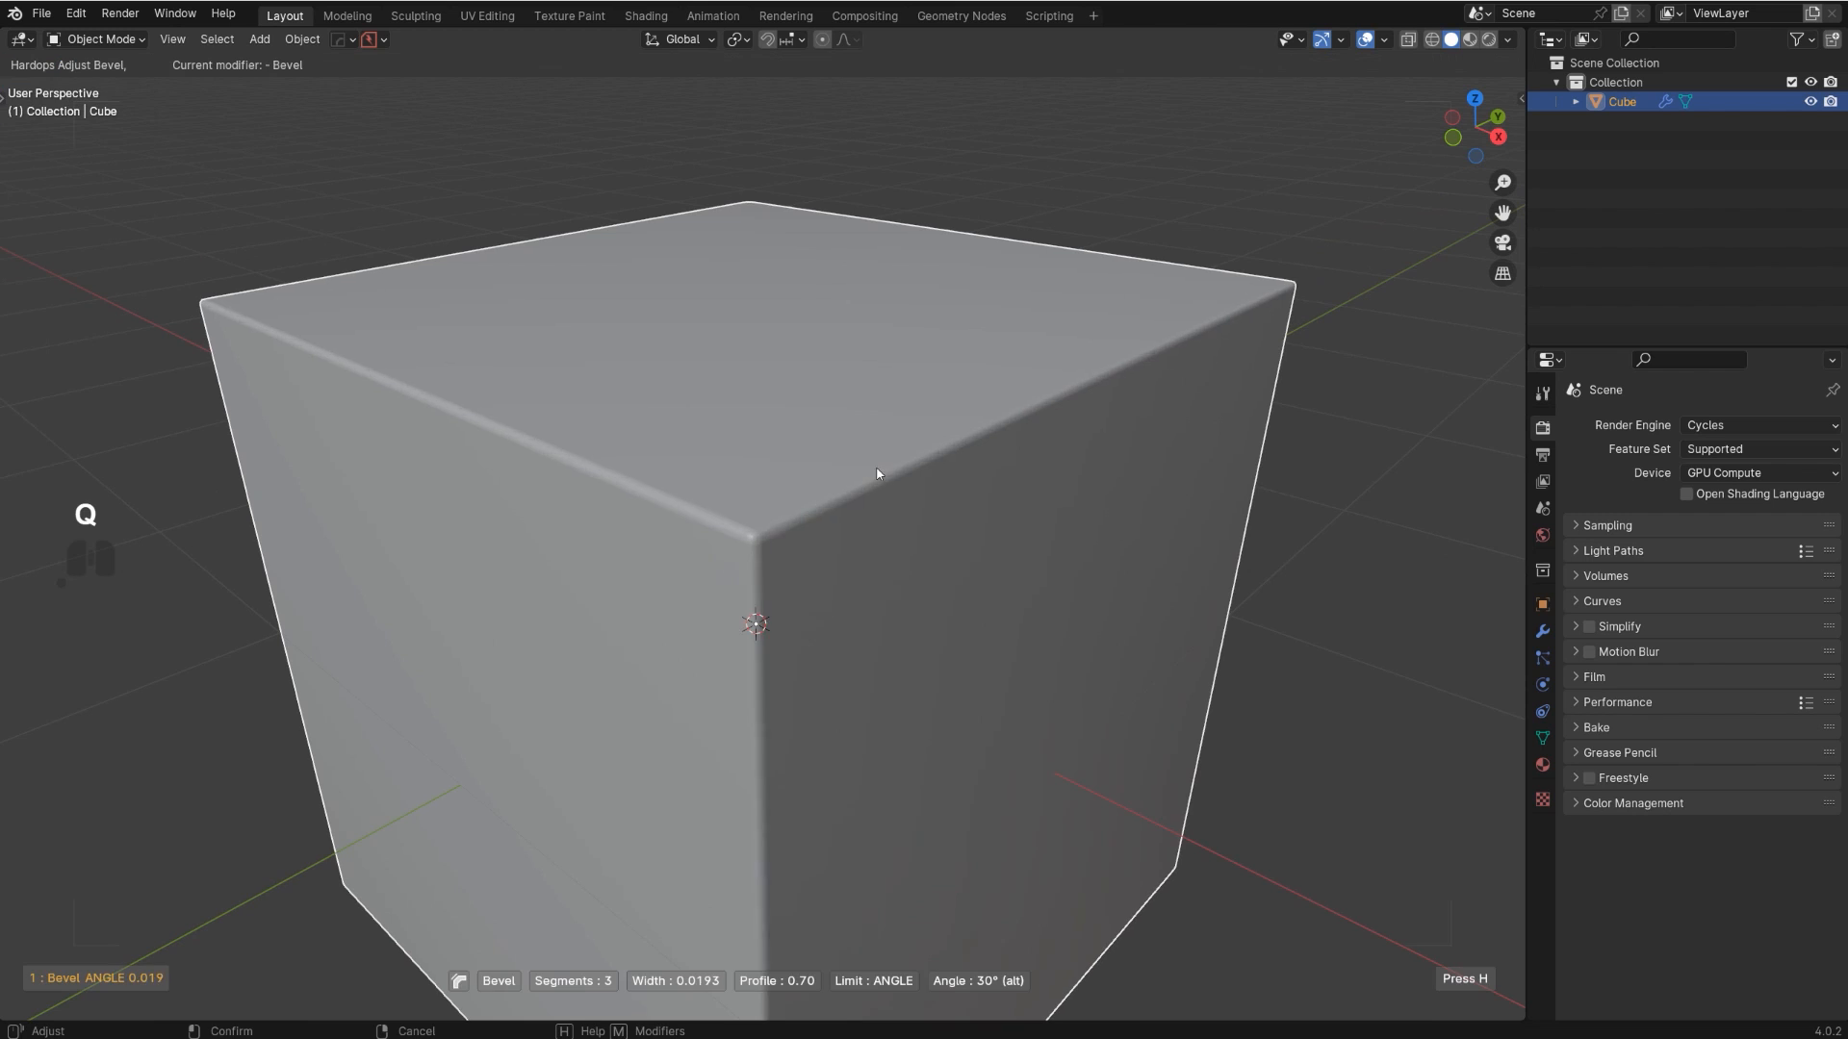
left_click(868, 467)
scroll(903, 506, "up", 3)
middle_click_drag(903, 506, 759, 473, "shift")
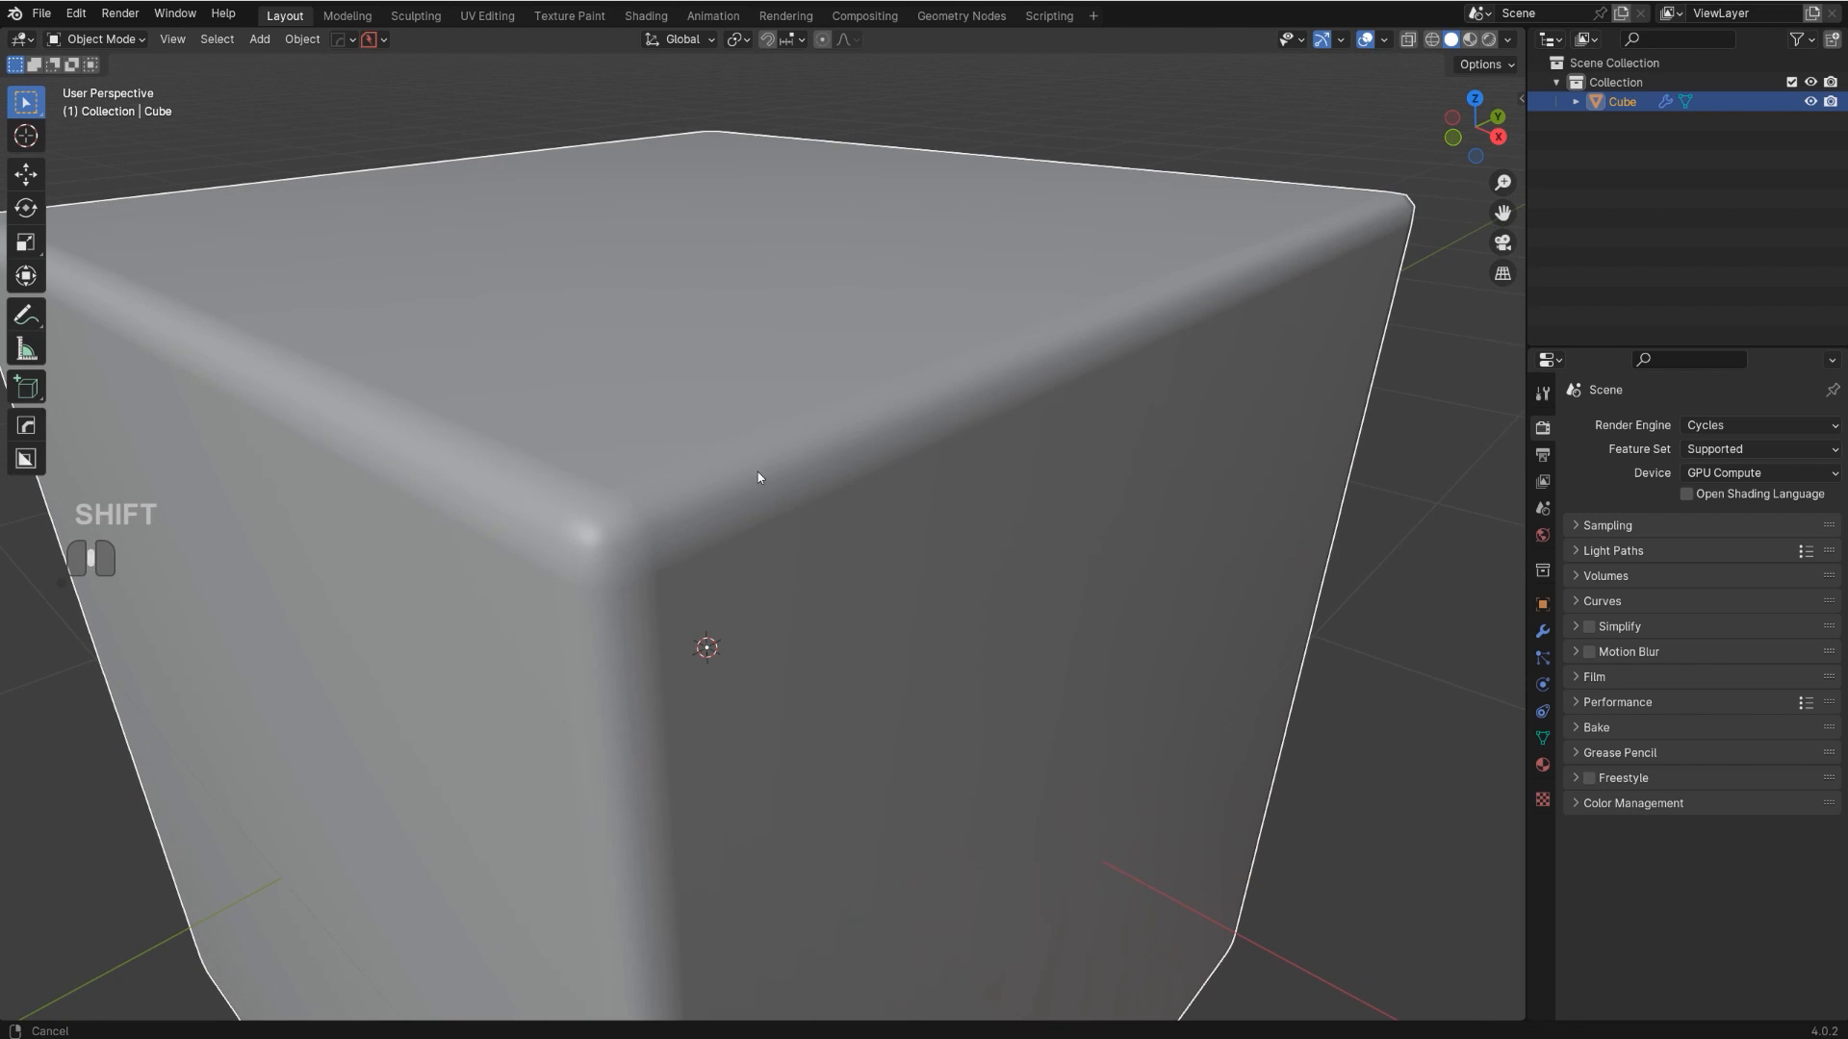
- Reduce the cube's bevel to 1 segment and widen it to about 0.08
key("q")
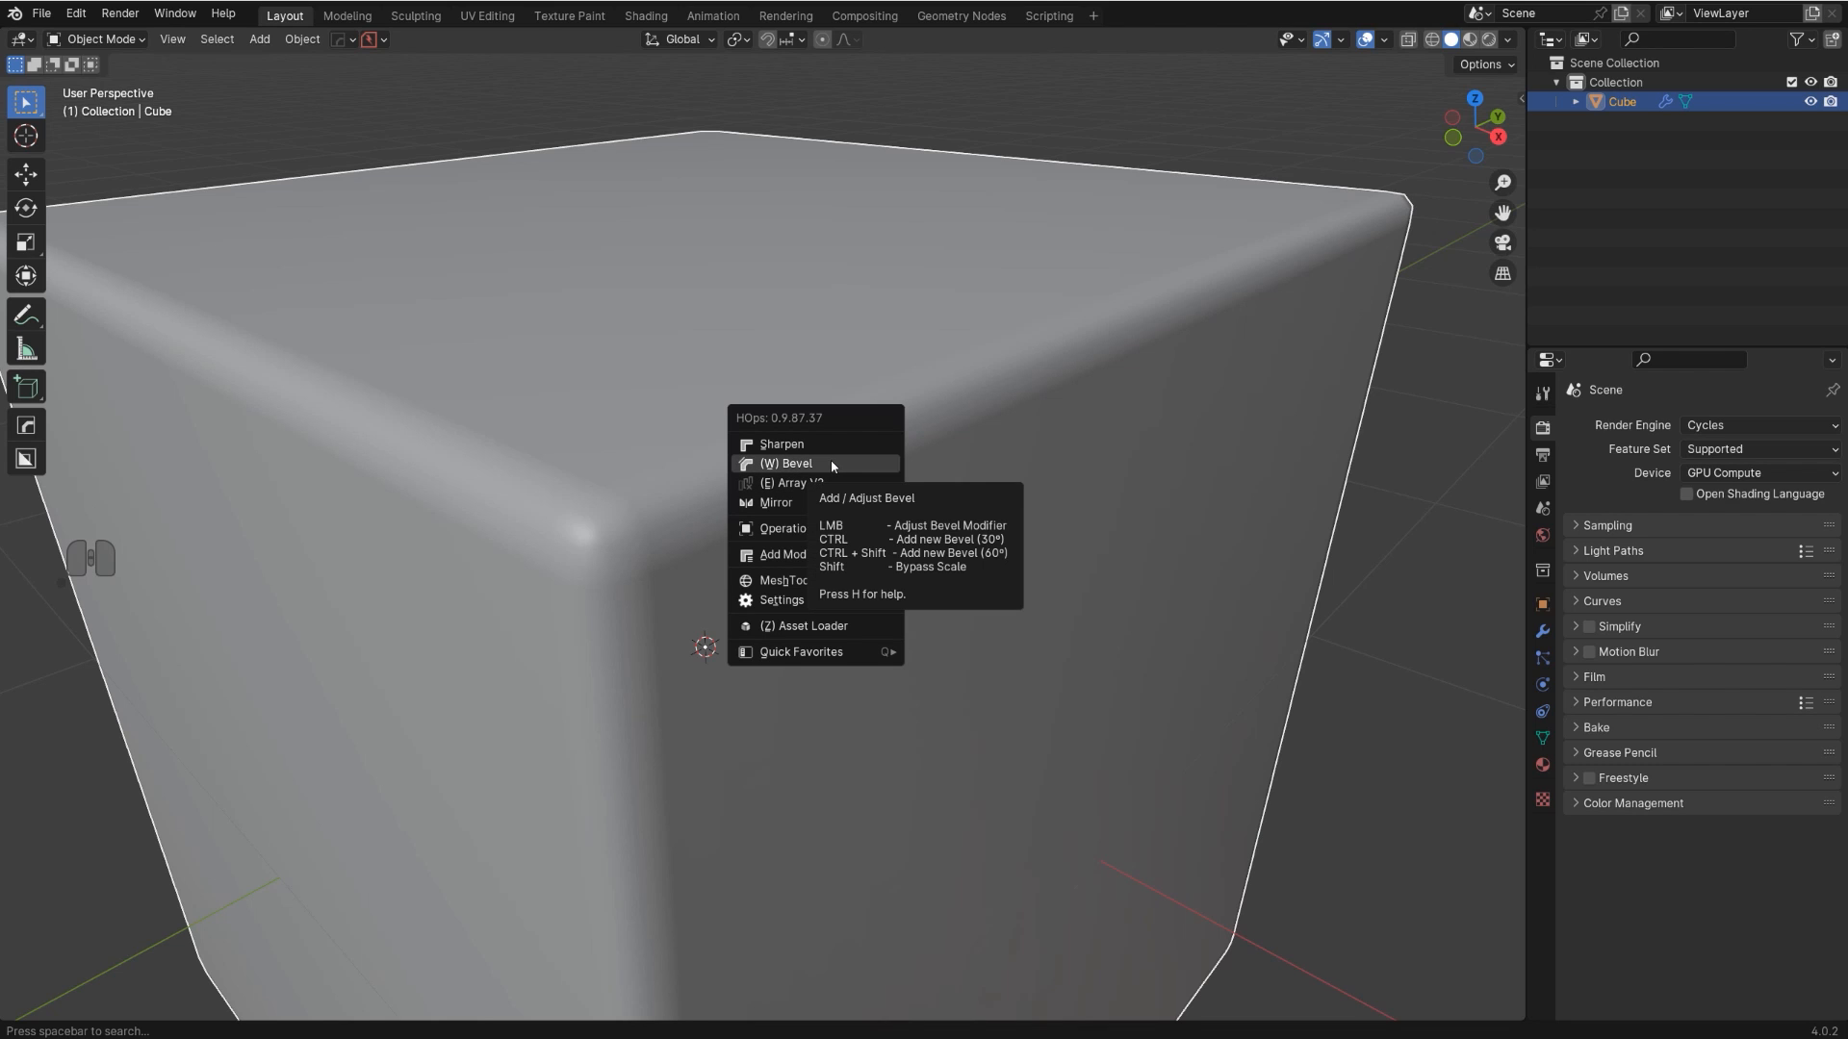
left_click(832, 463)
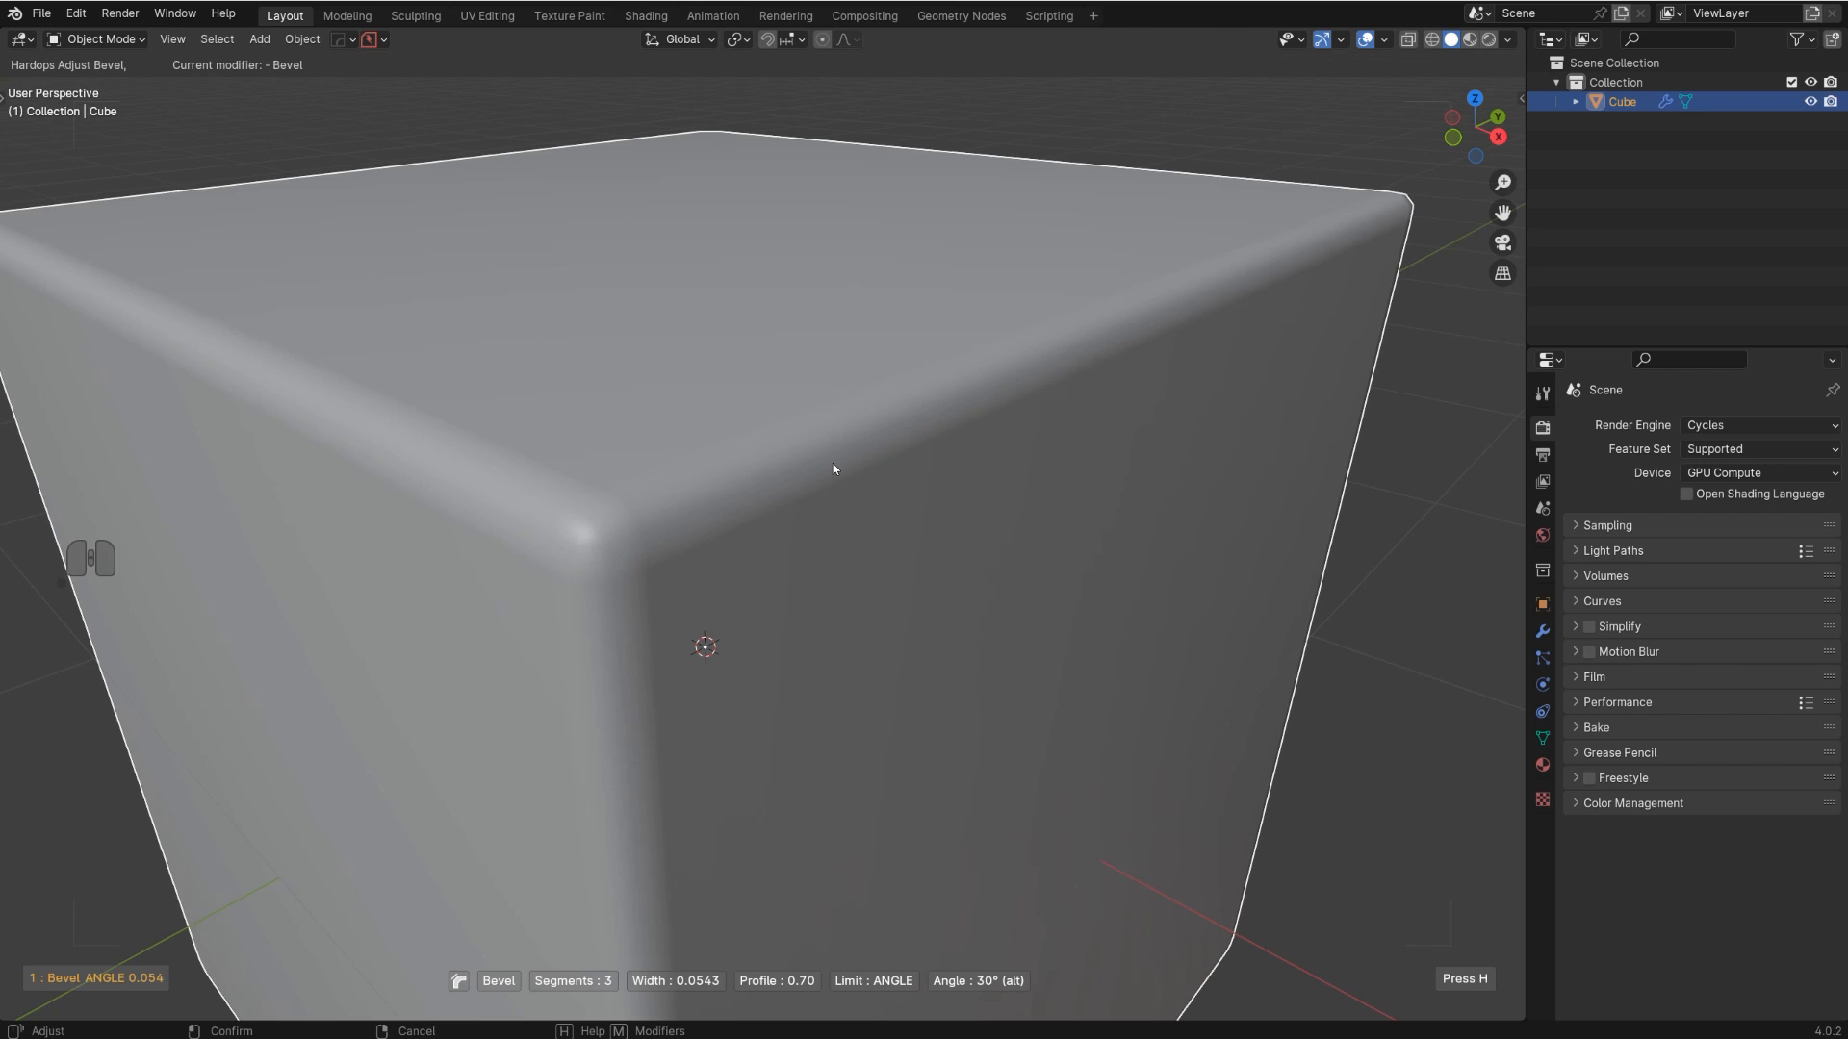
scroll(833, 467, "down", 2)
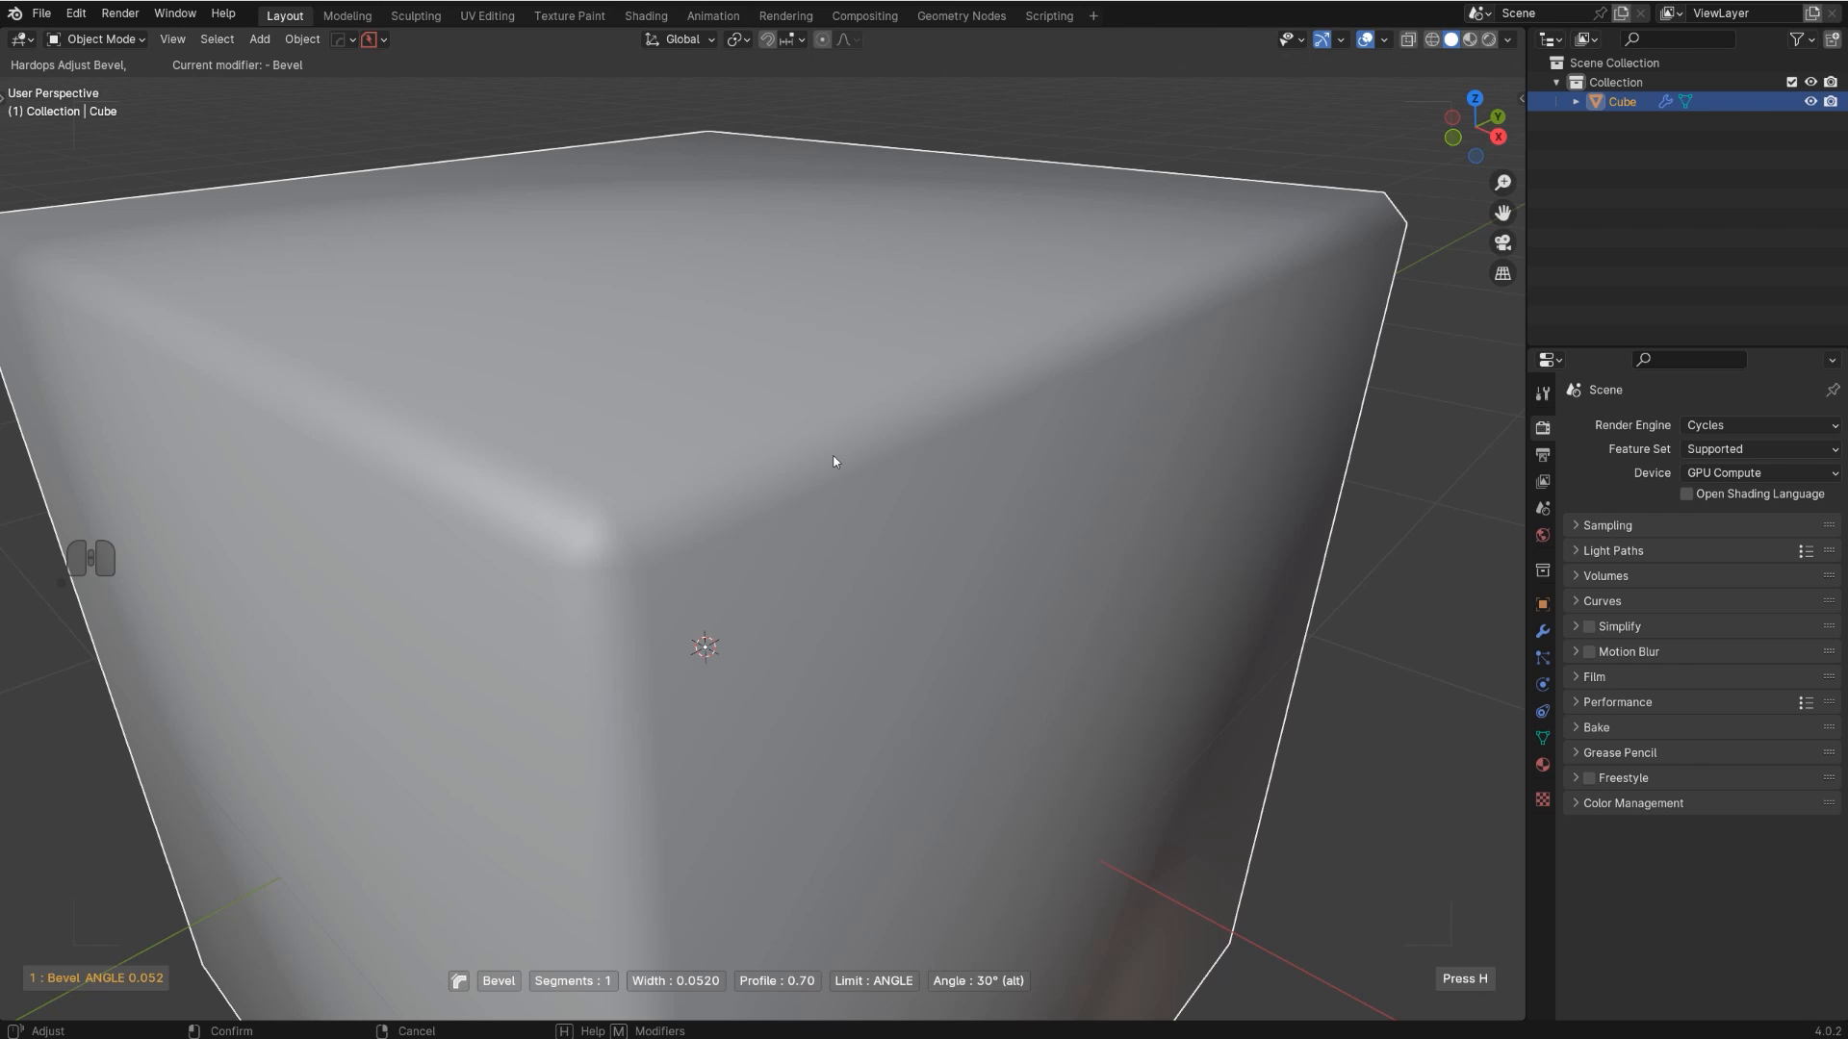
key("shift")
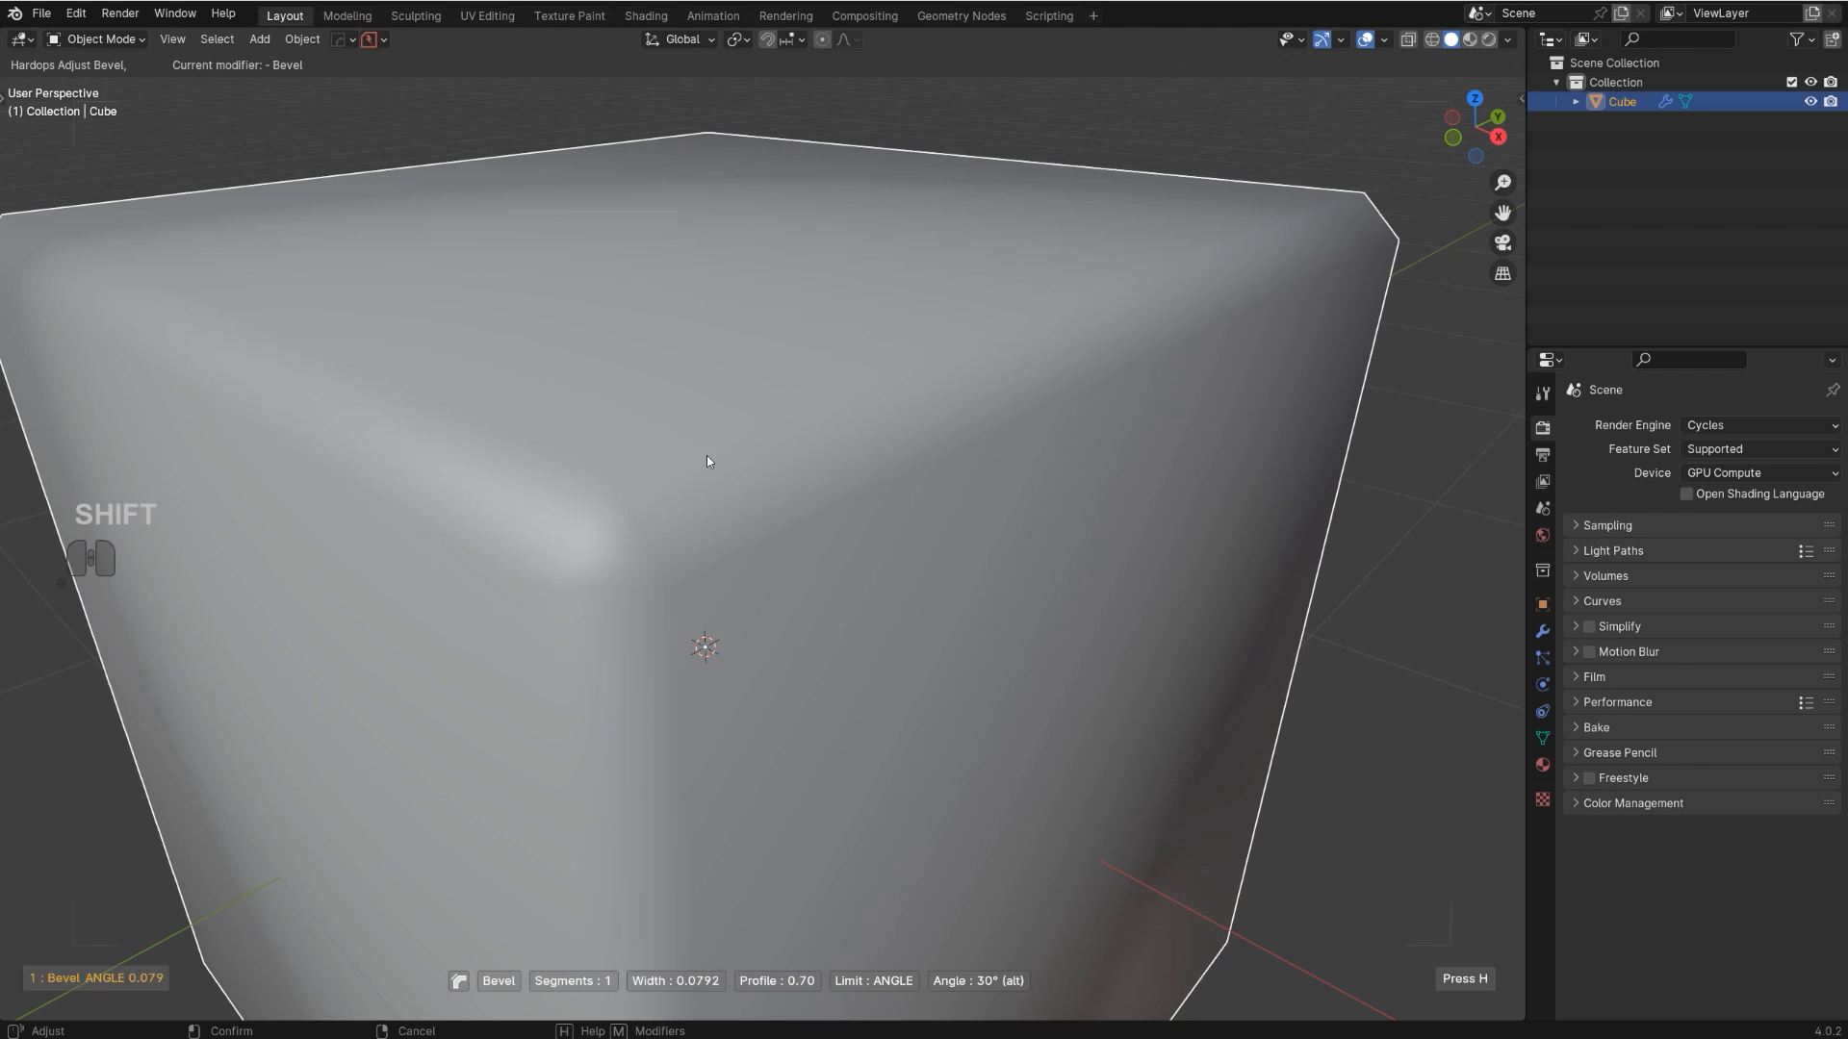
left_click(679, 460)
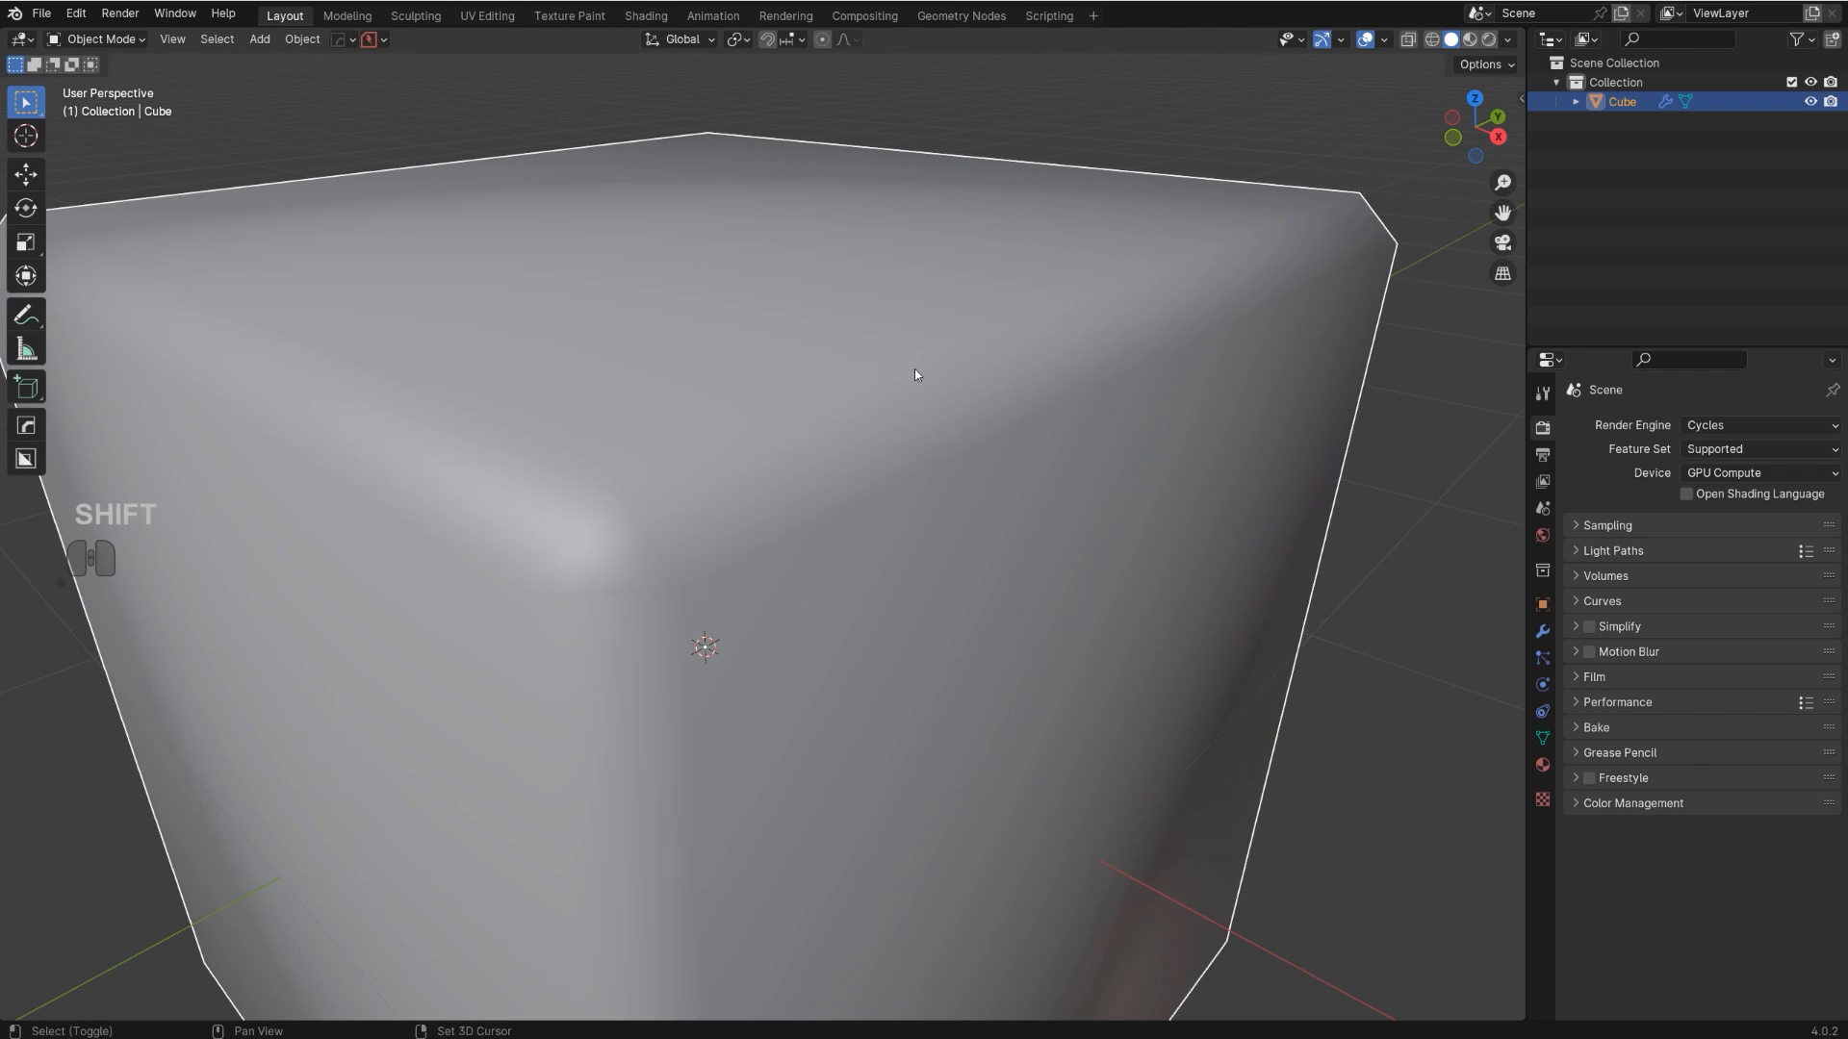
- Apply HardOps Sharpen with autosmooth to the cube so the chamfer faces shade flat
key("shift+q")
left_click(898, 417)
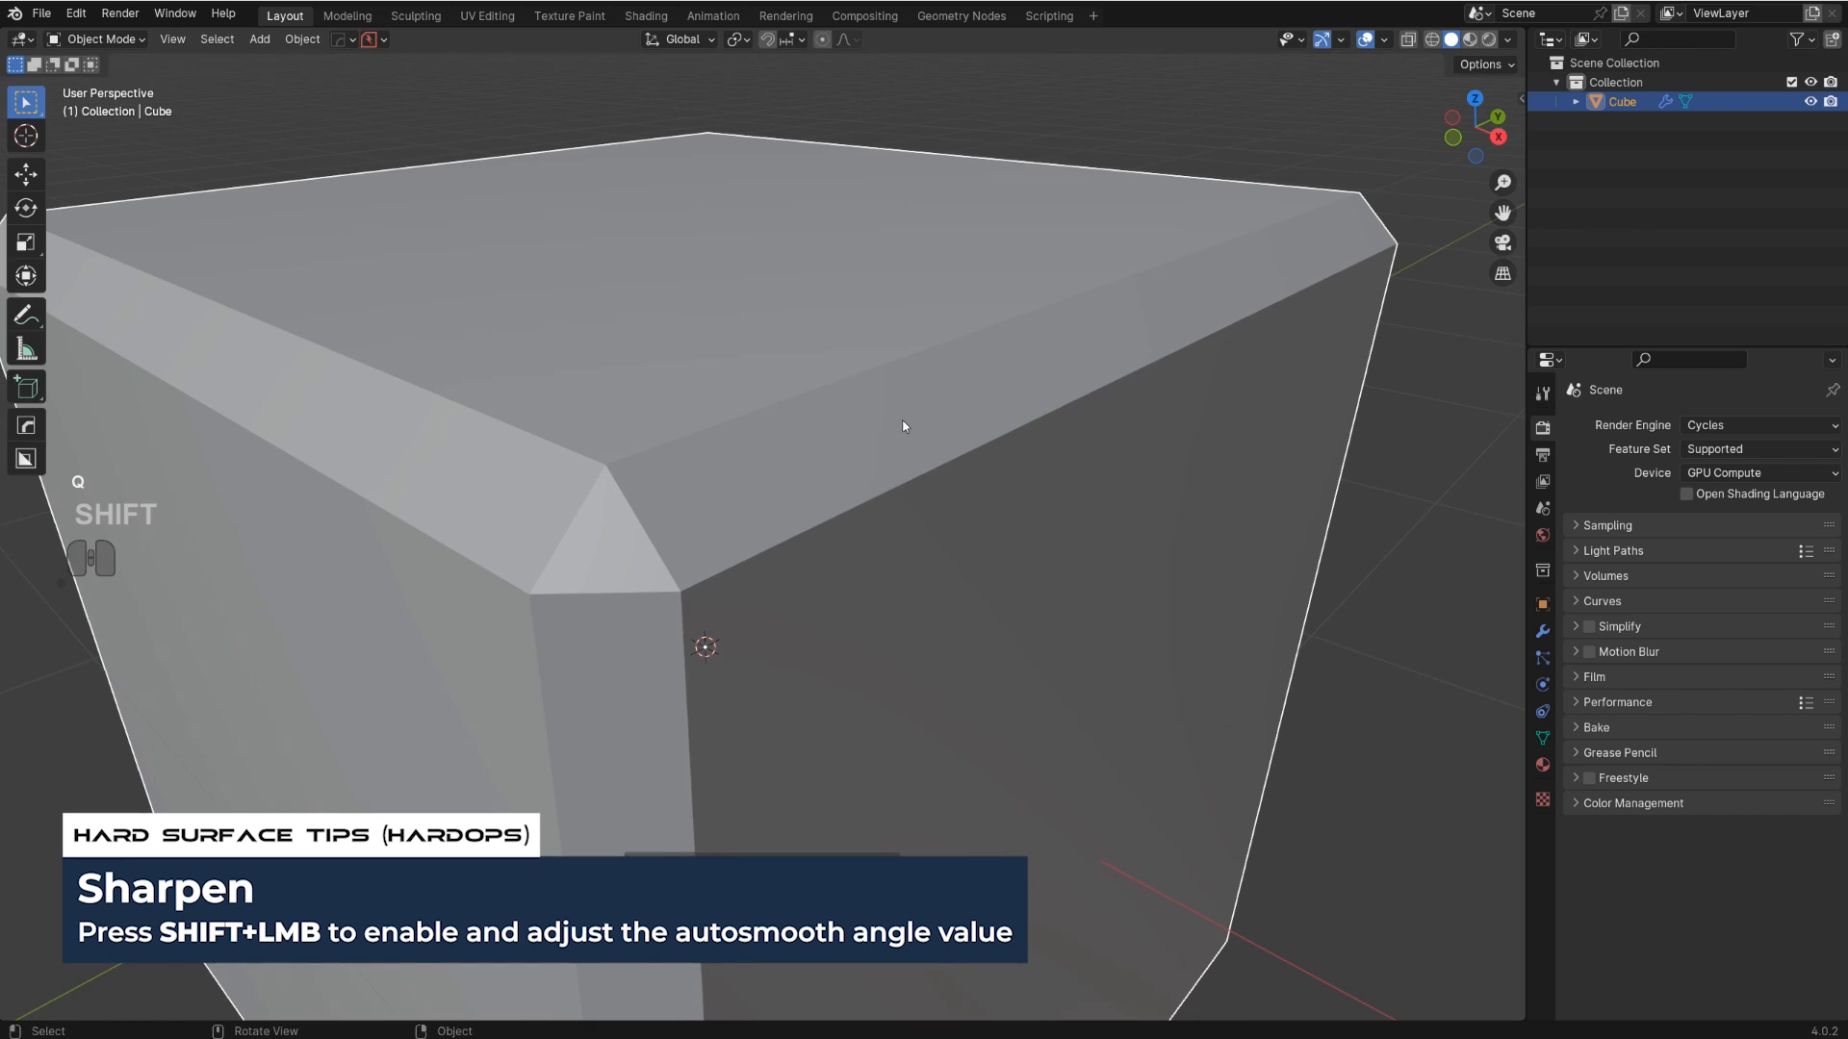
middle_click_drag(904, 417, 793, 539)
middle_click_drag(941, 461, 557, 579)
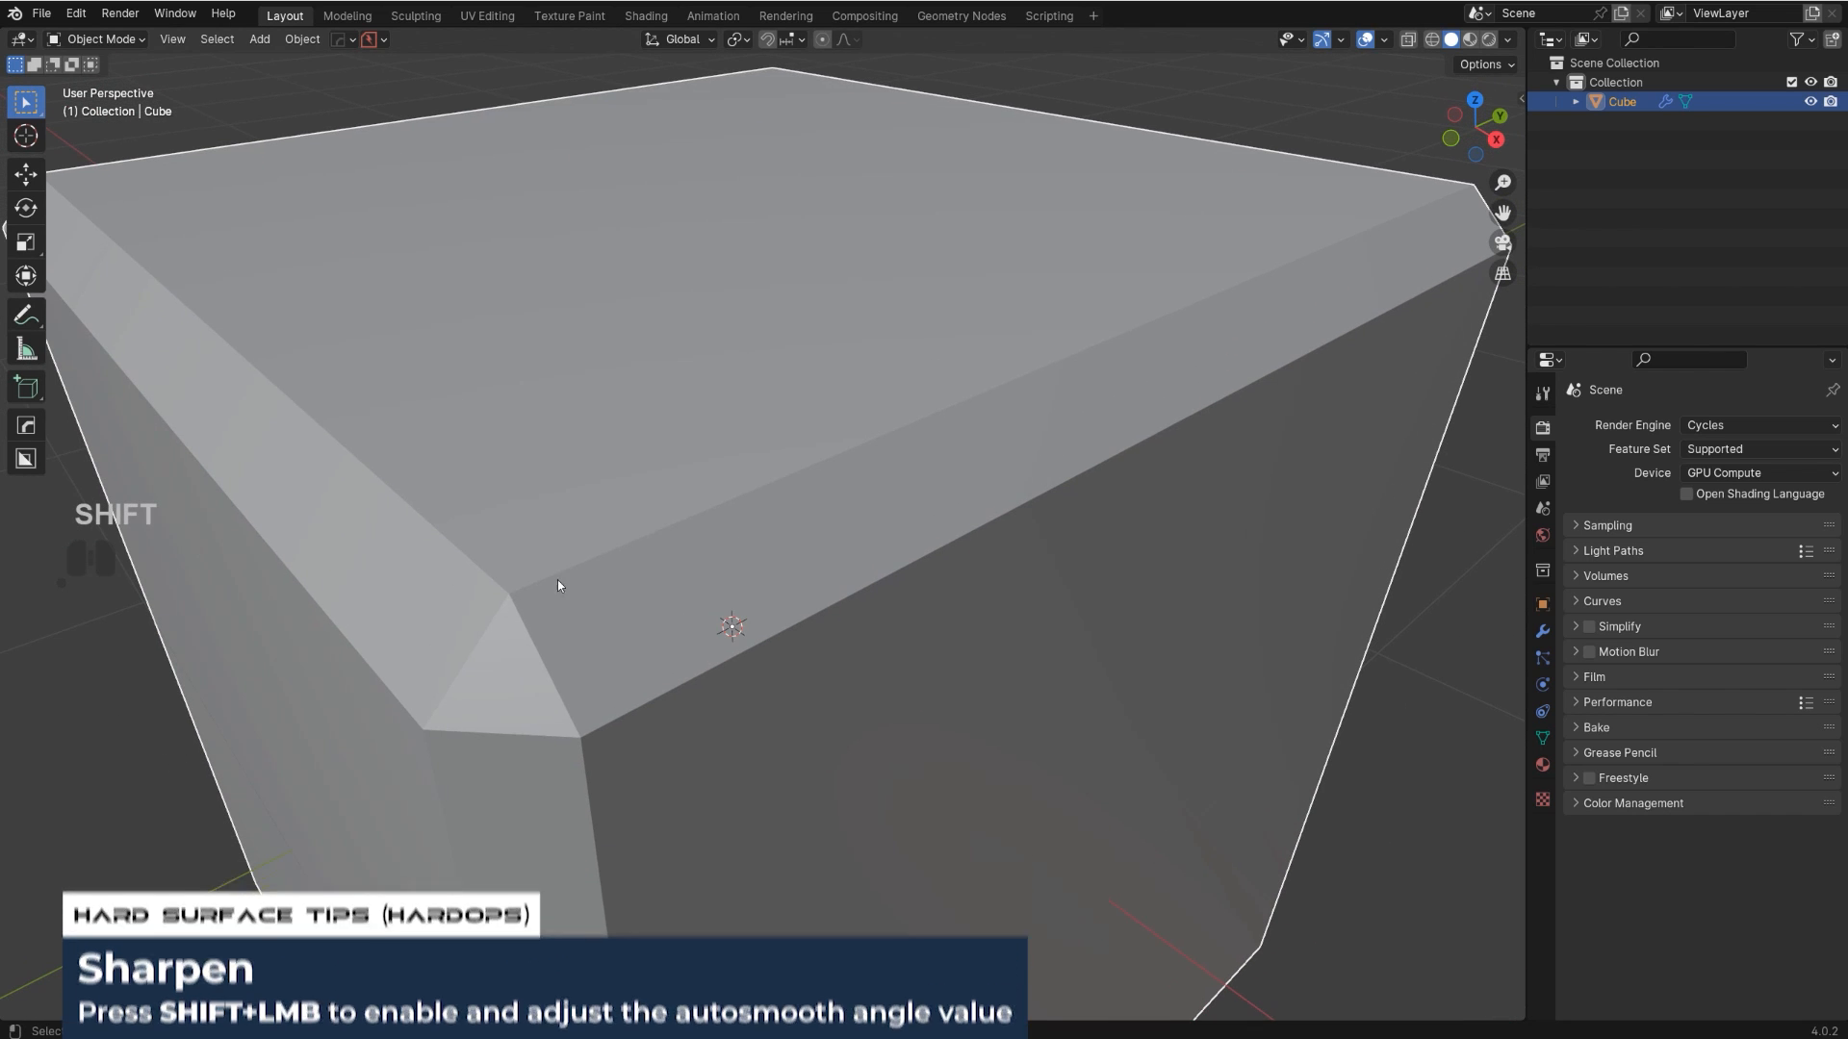
middle_click_drag(778, 635, 813, 605, "shift")
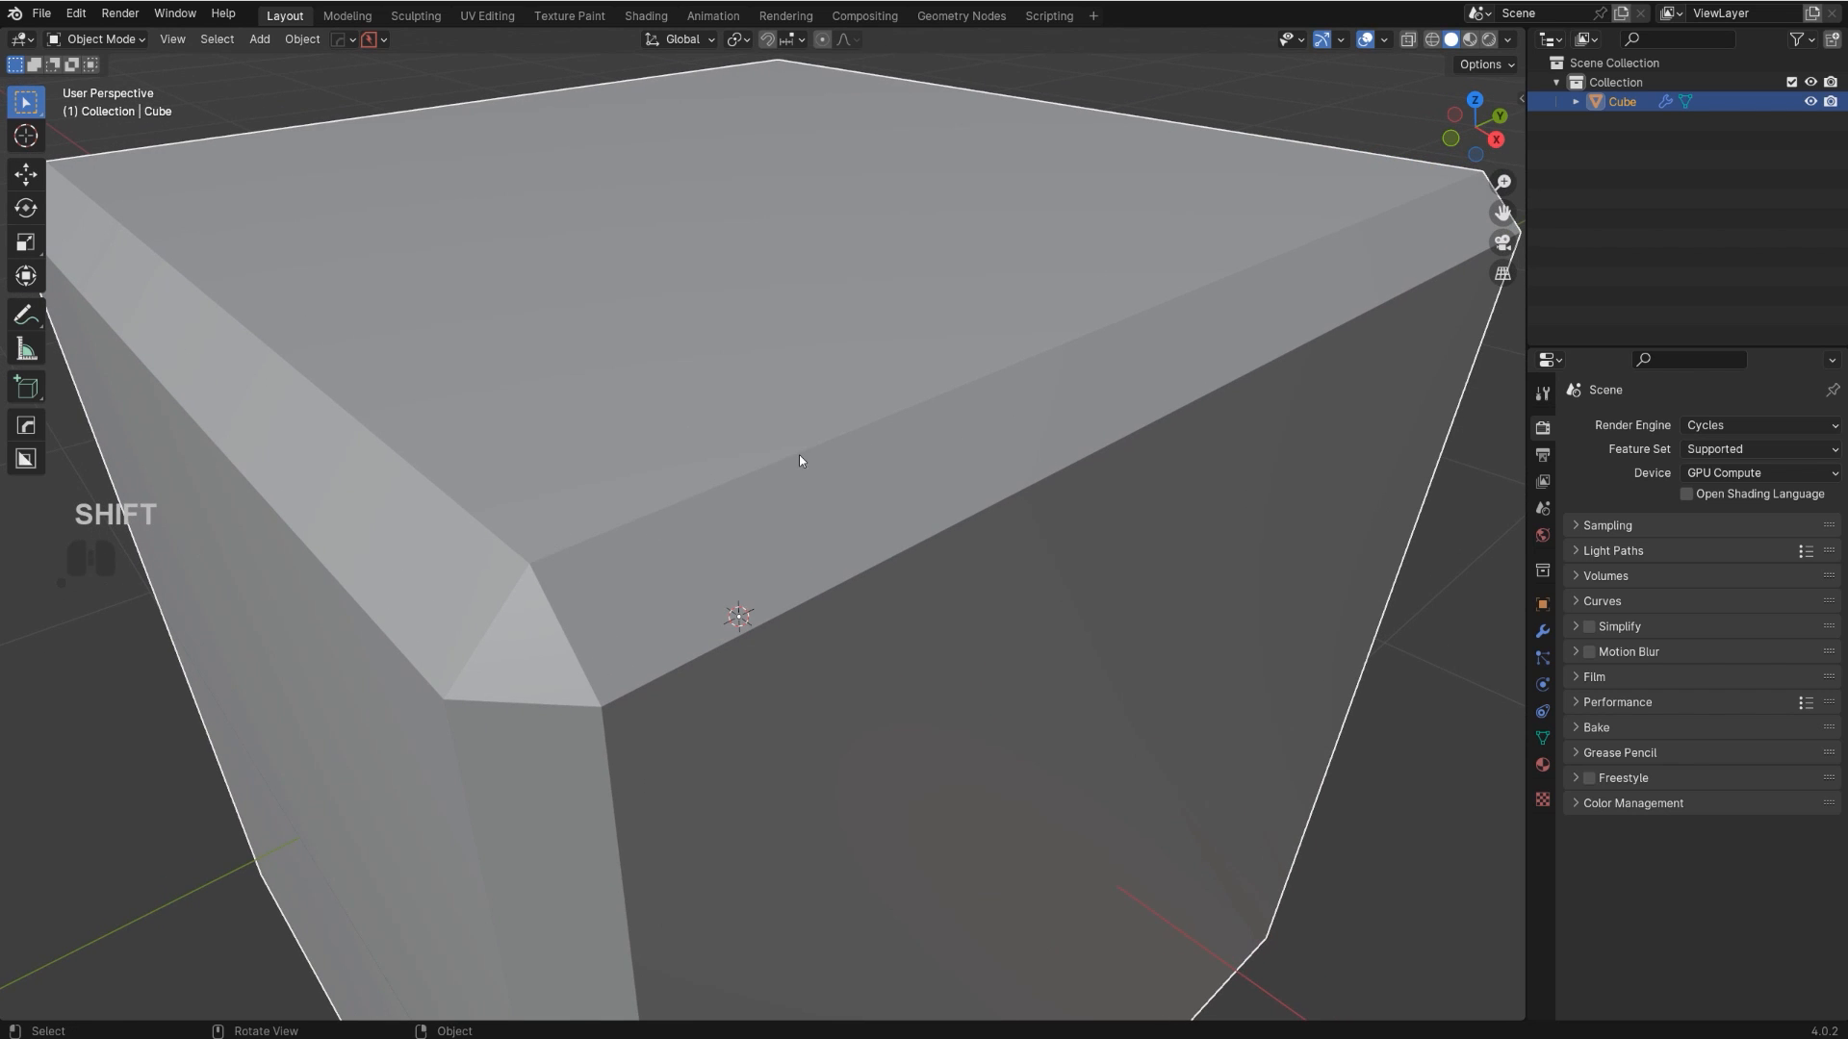
- Add a second, narrow bevel modifier to the cube with HardOps Bevel to soften the chamfer's edges
key("q")
left_click(825, 479, "ctrl")
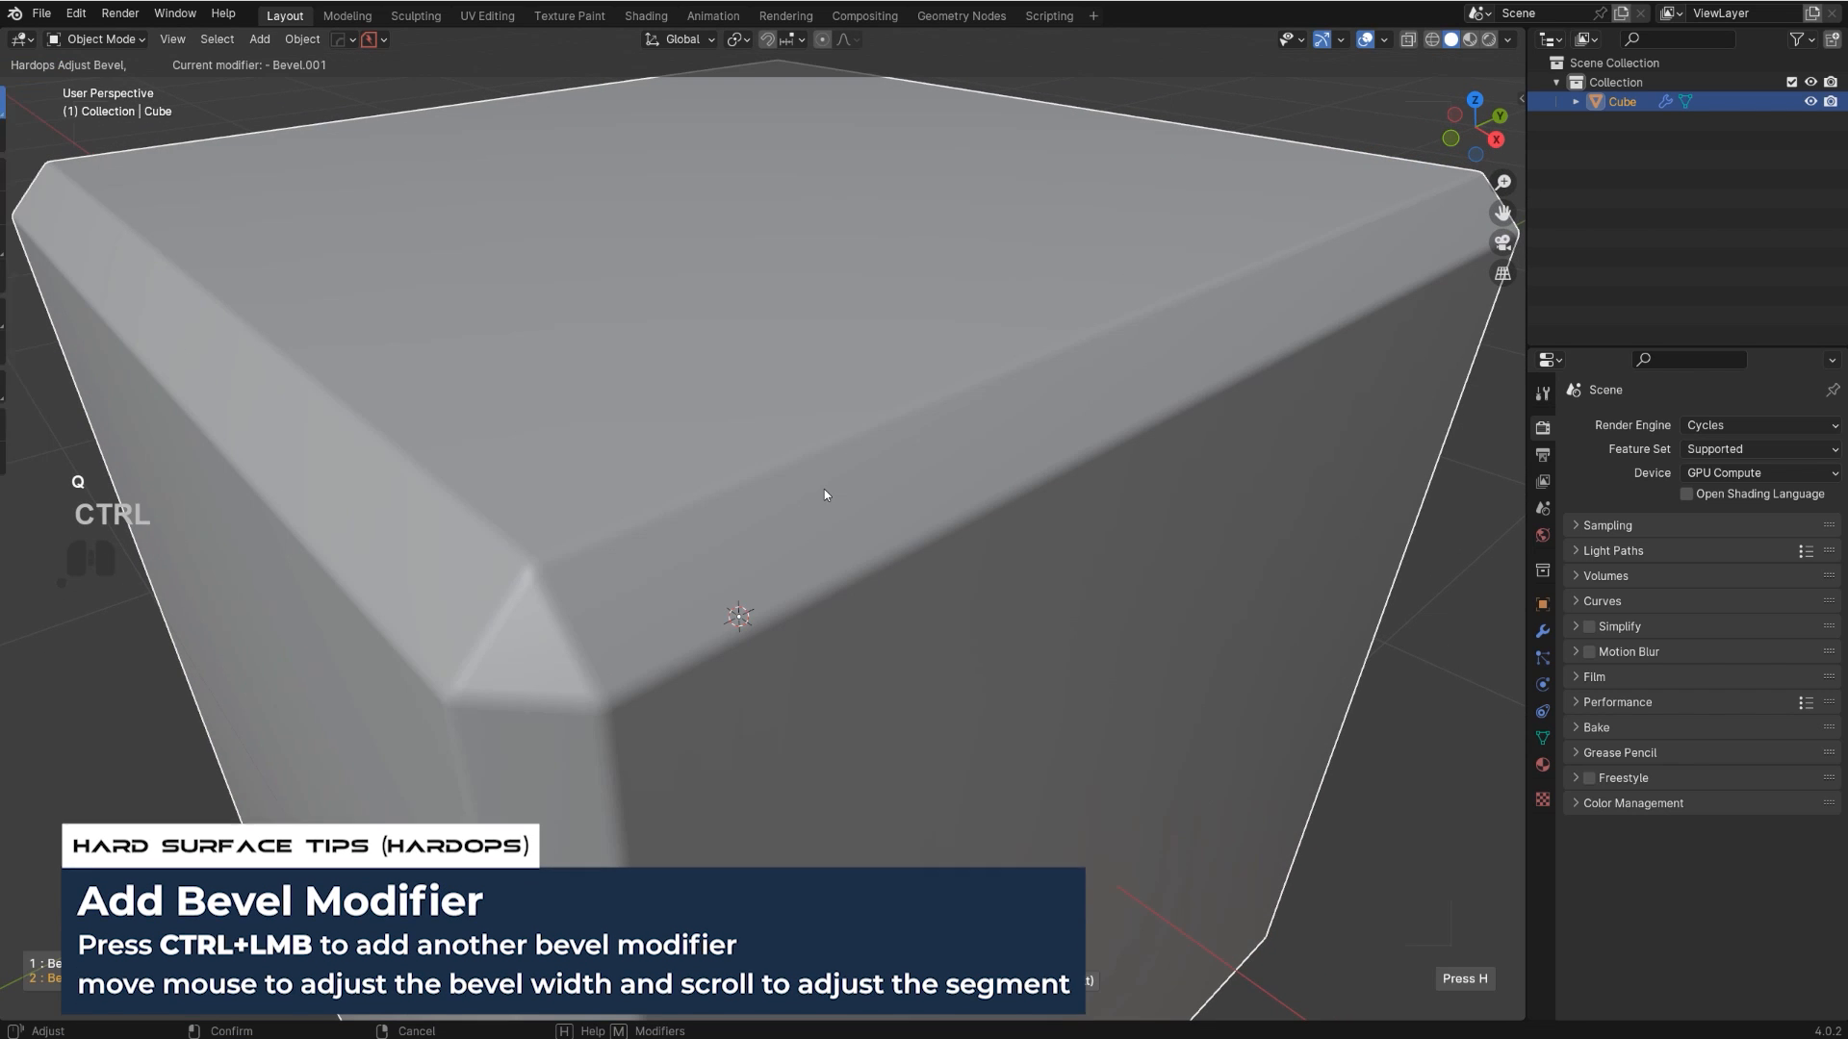
left_click(846, 484)
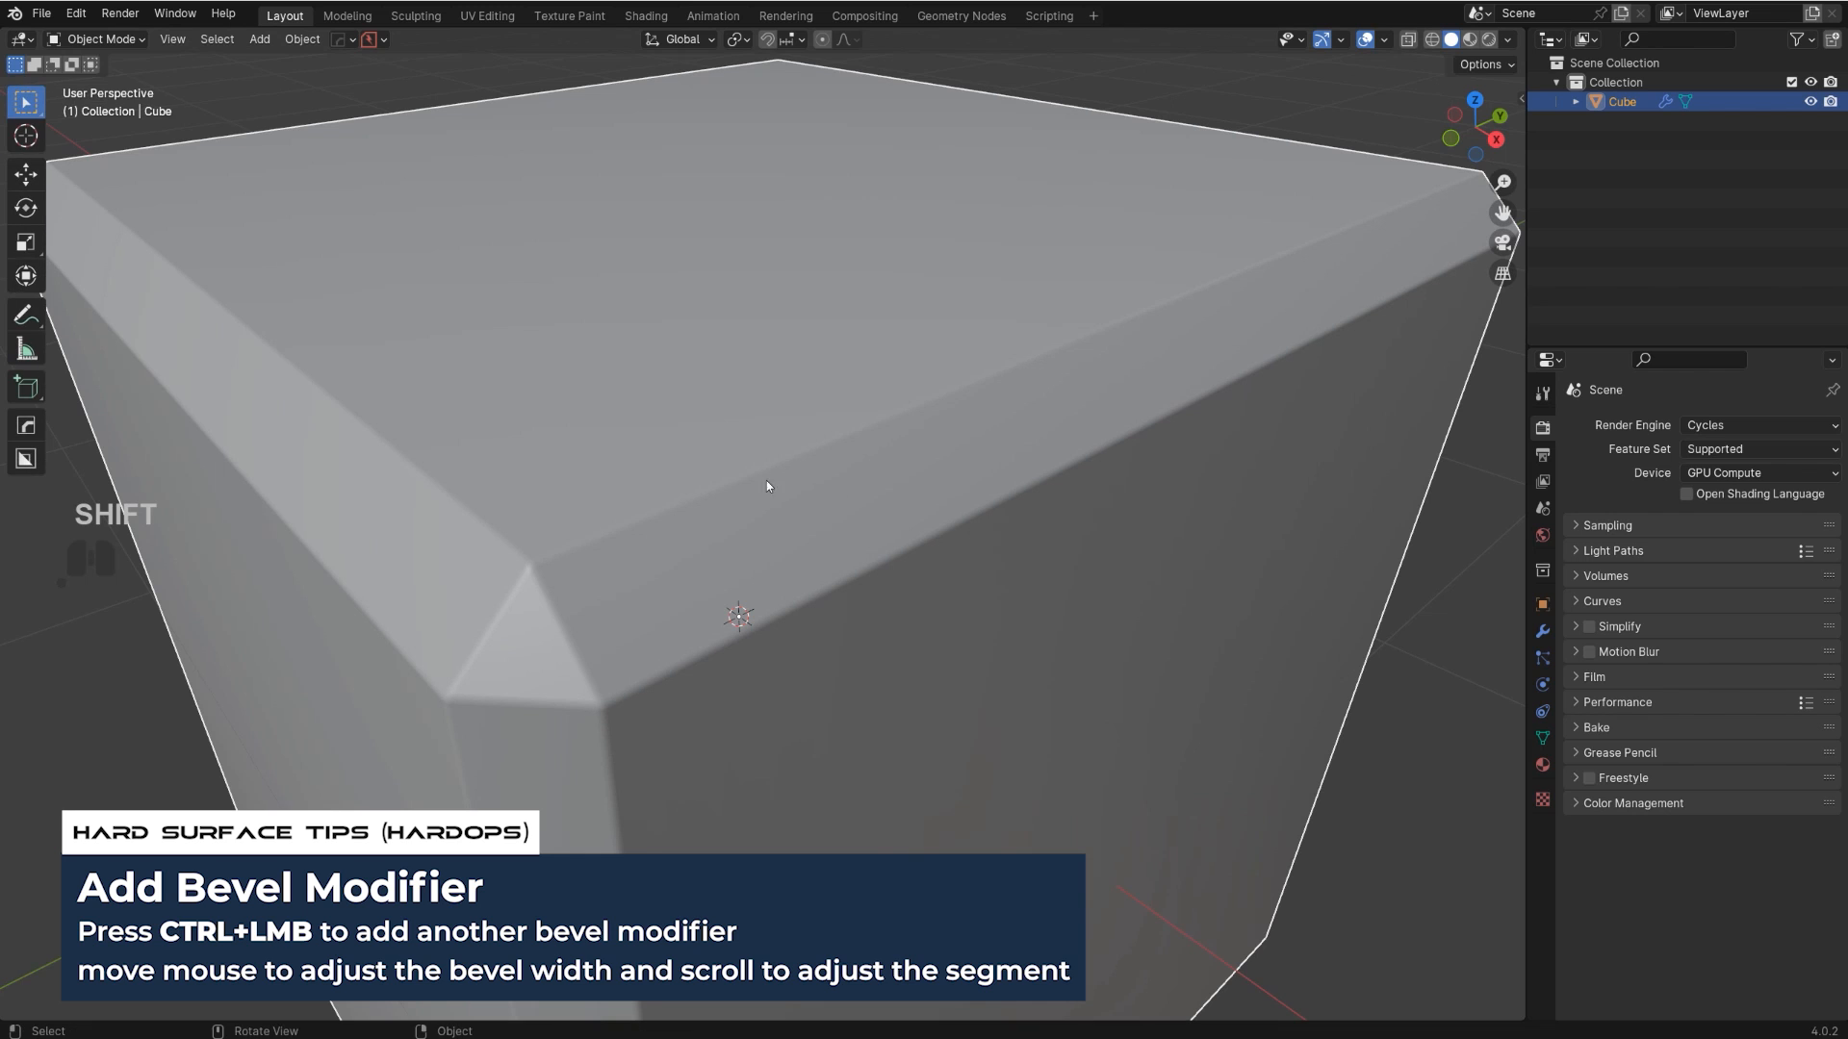
middle_click_drag(917, 628, 886, 484)
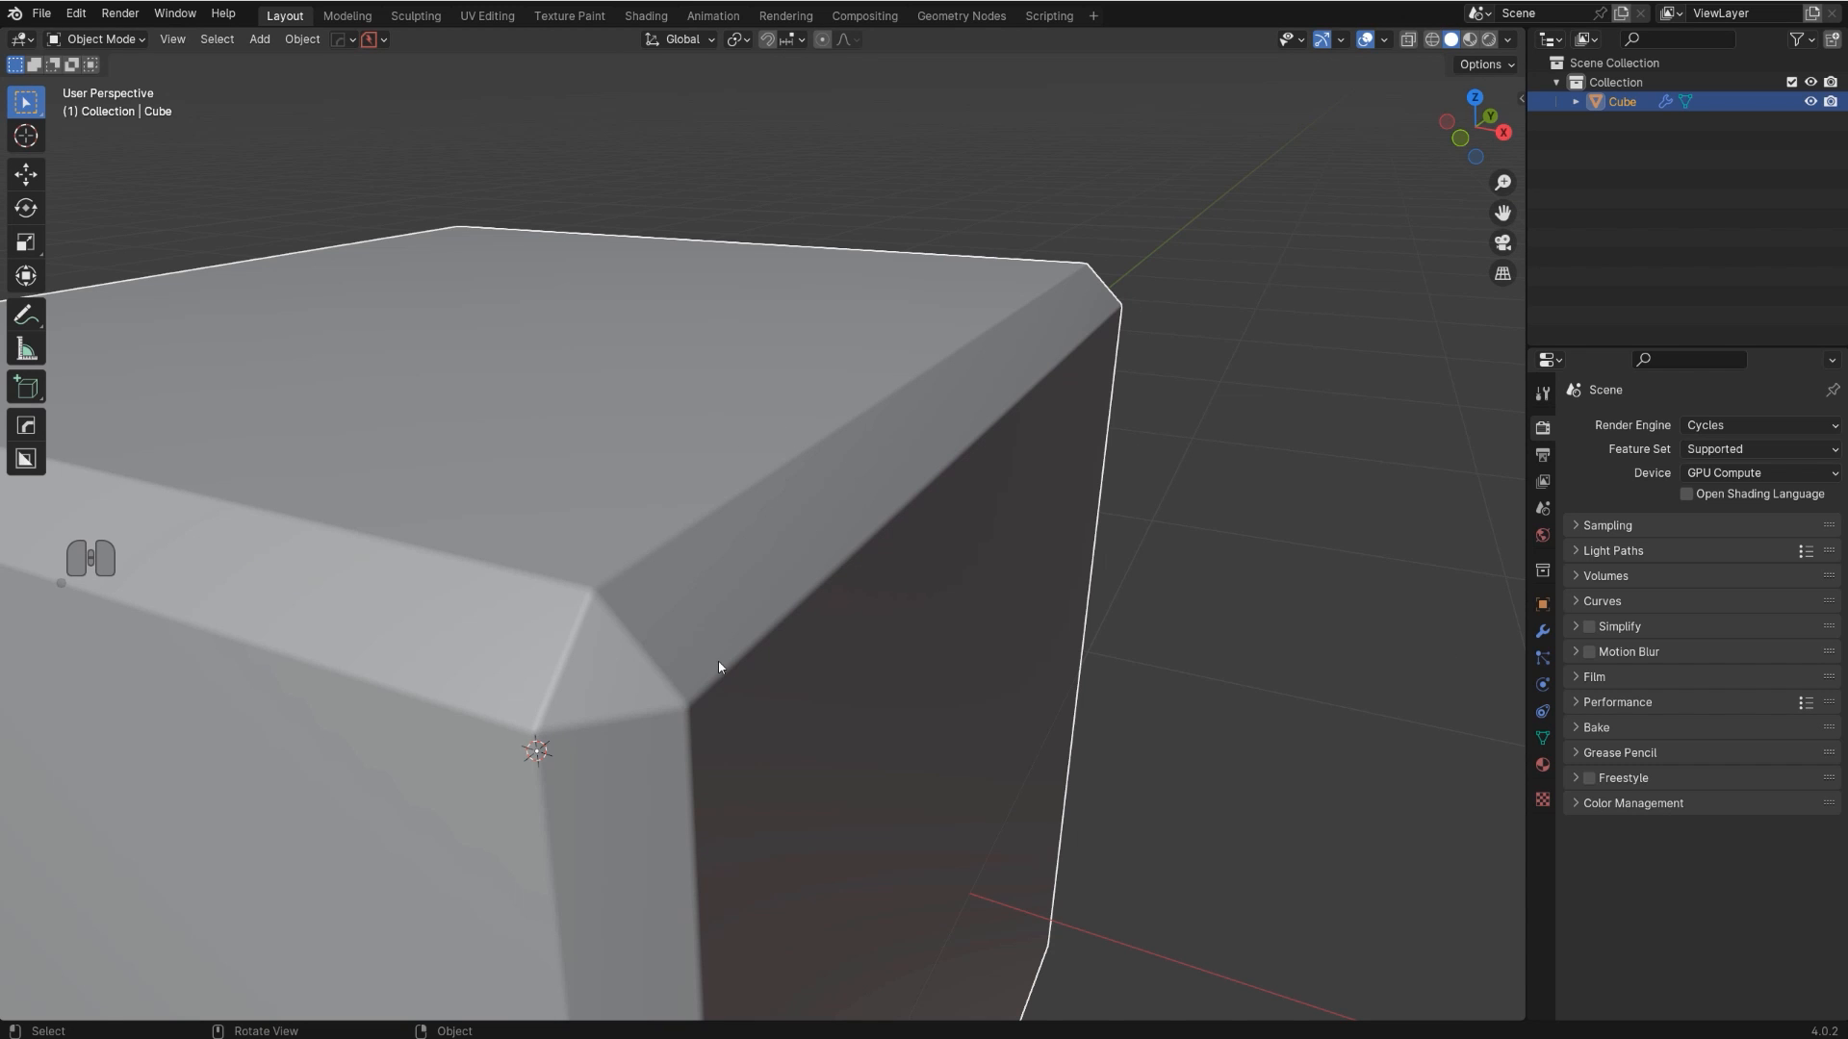
- Target the cube's first bevel modifier in HardOps Bevel and narrow its width to about 0.011
middle_click_drag(718, 668, 789, 546, "shift")
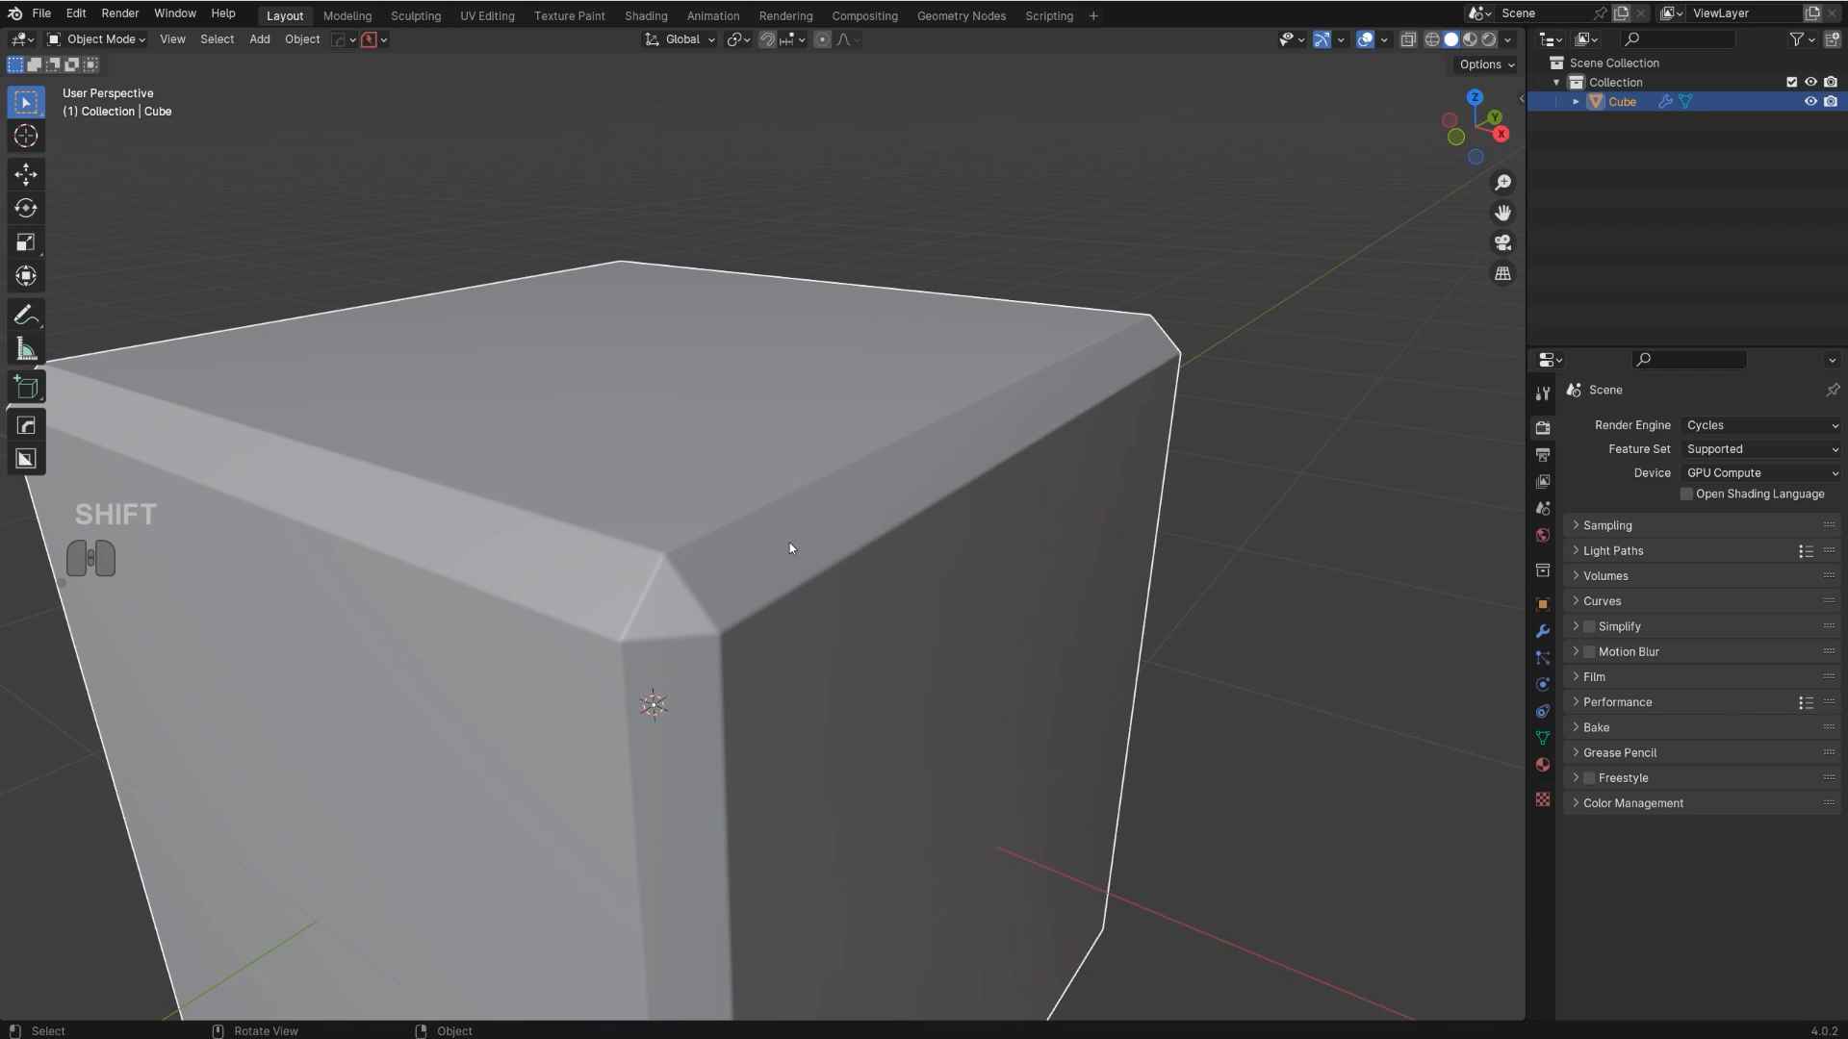
scroll(710, 508, "up", 1)
key("q")
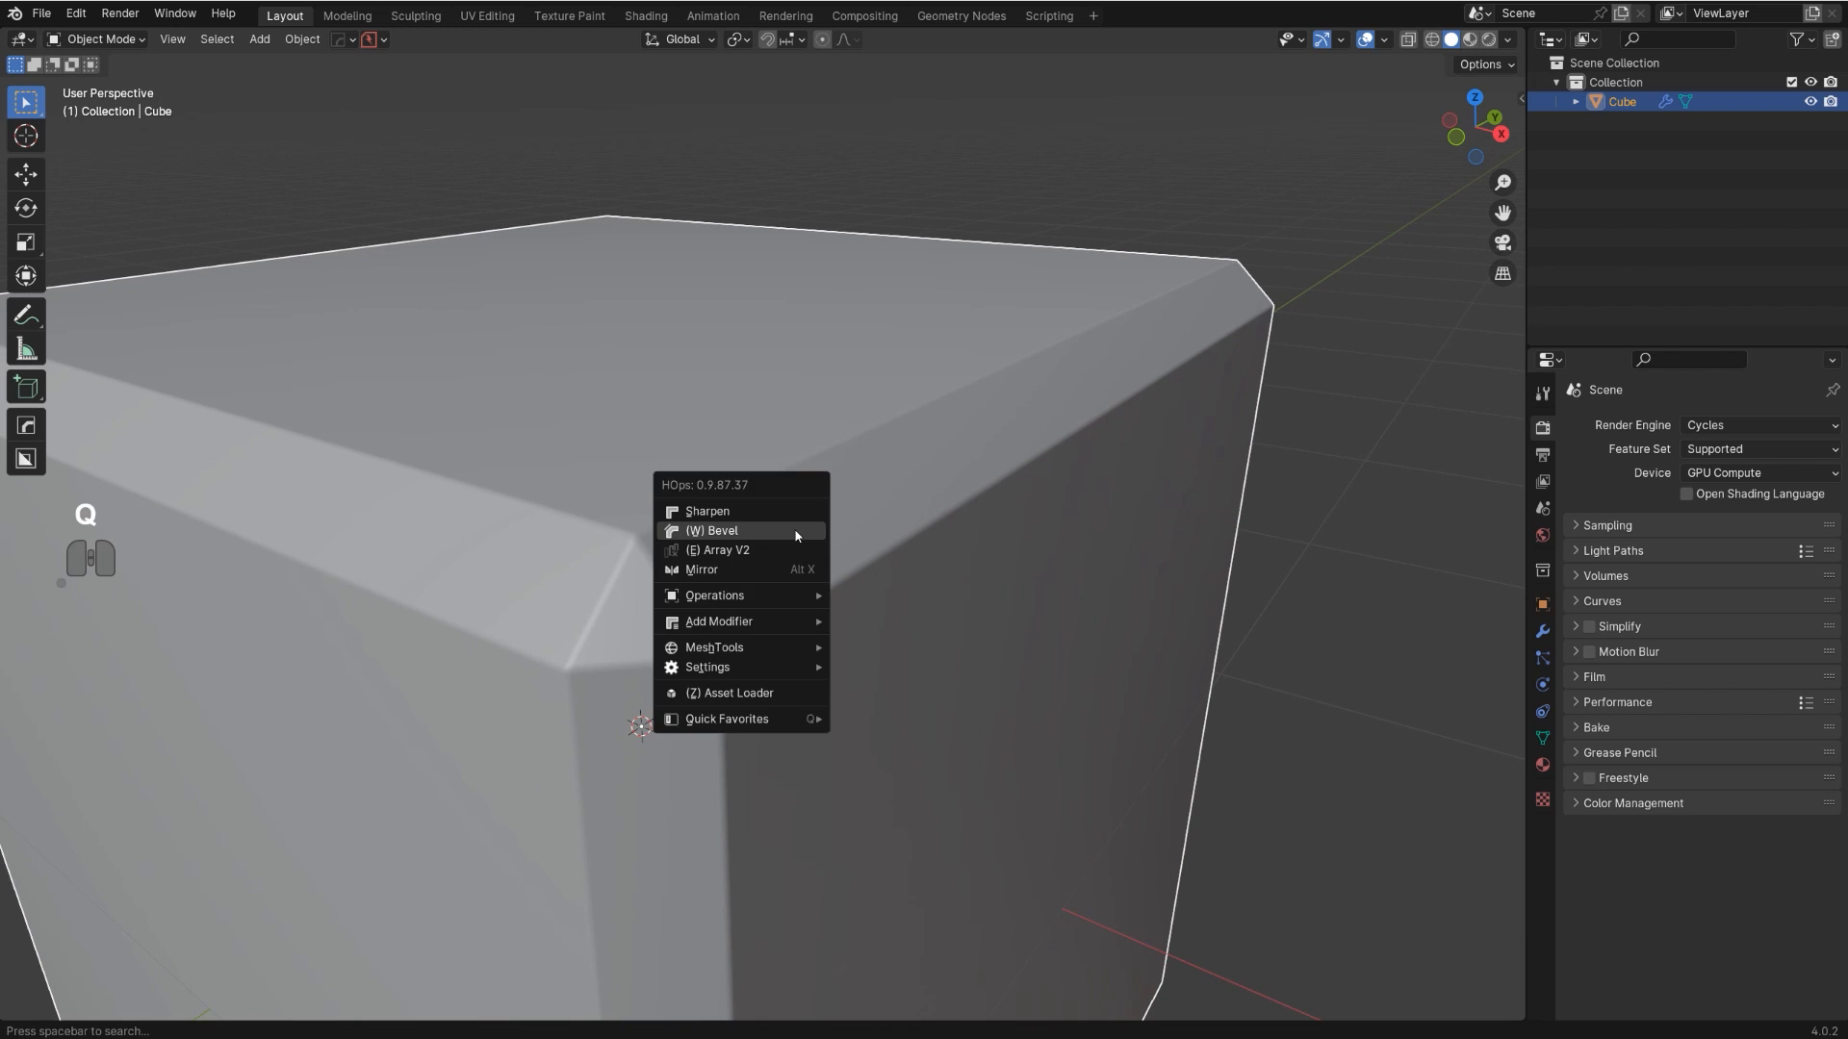
left_click(795, 530)
left_click(800, 530)
key("q")
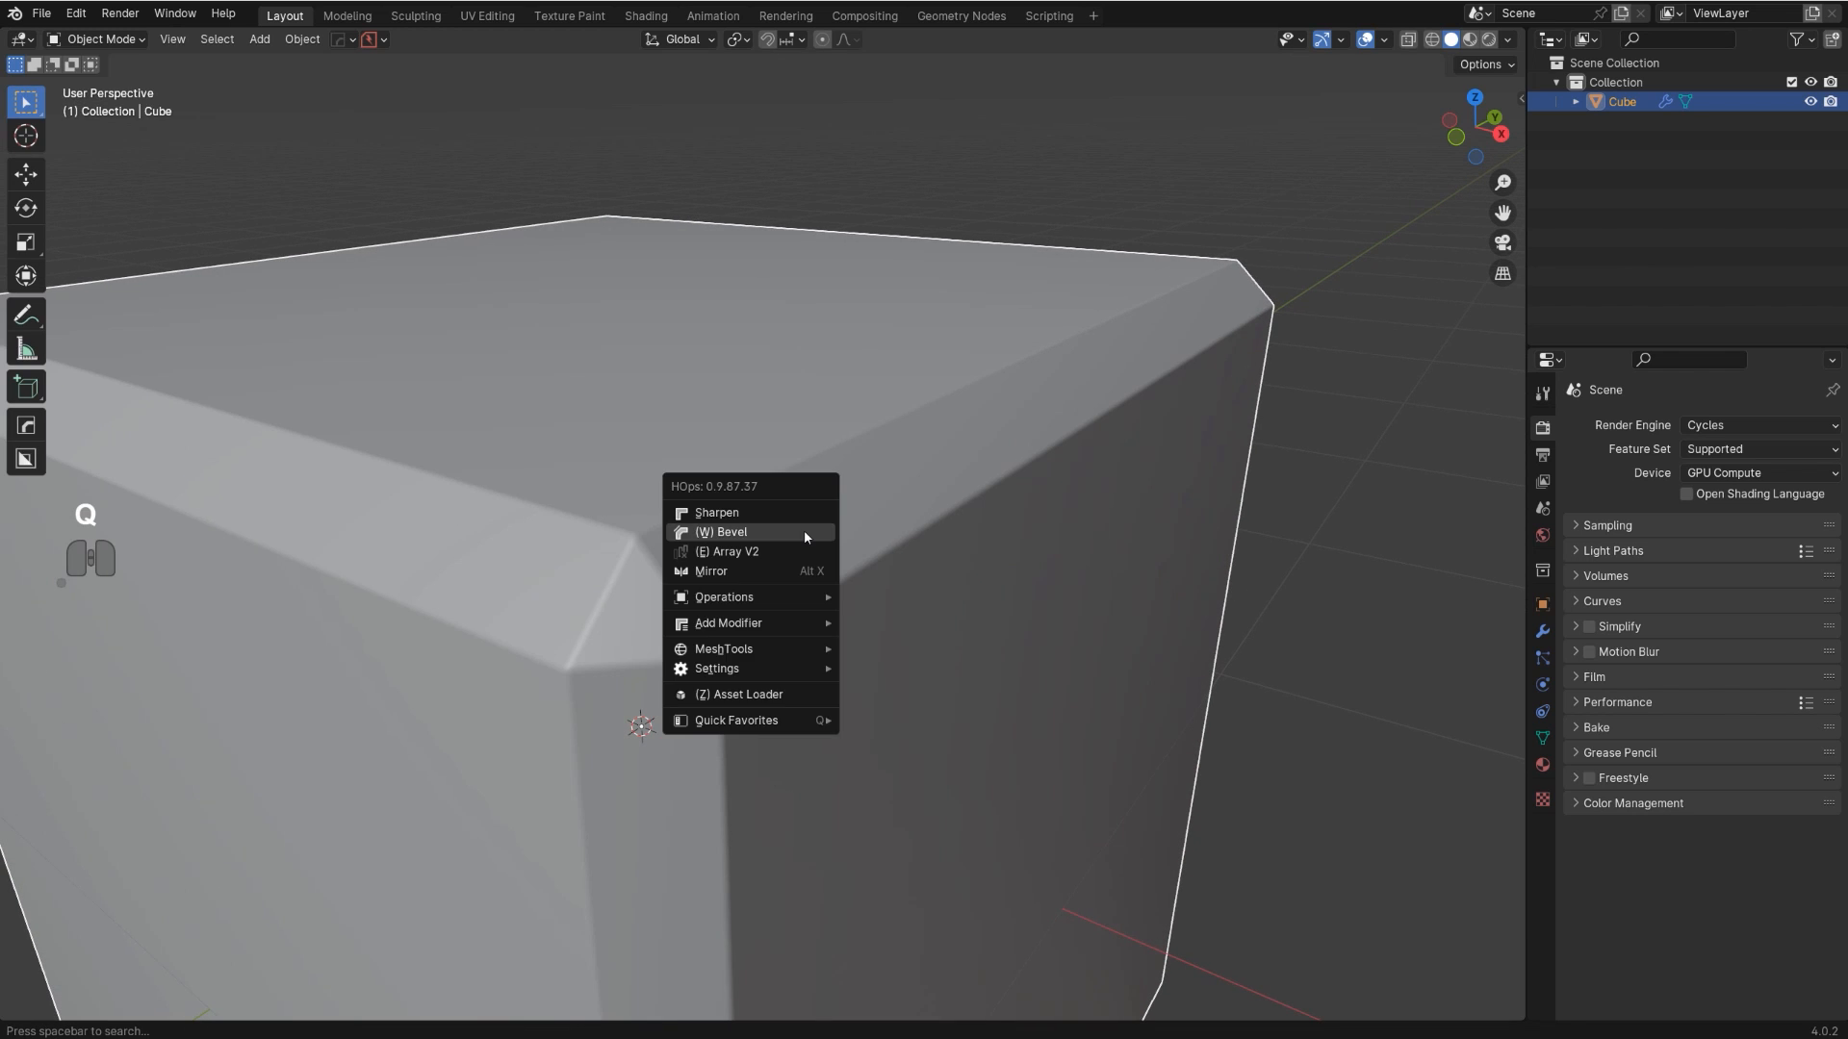
left_click(804, 531)
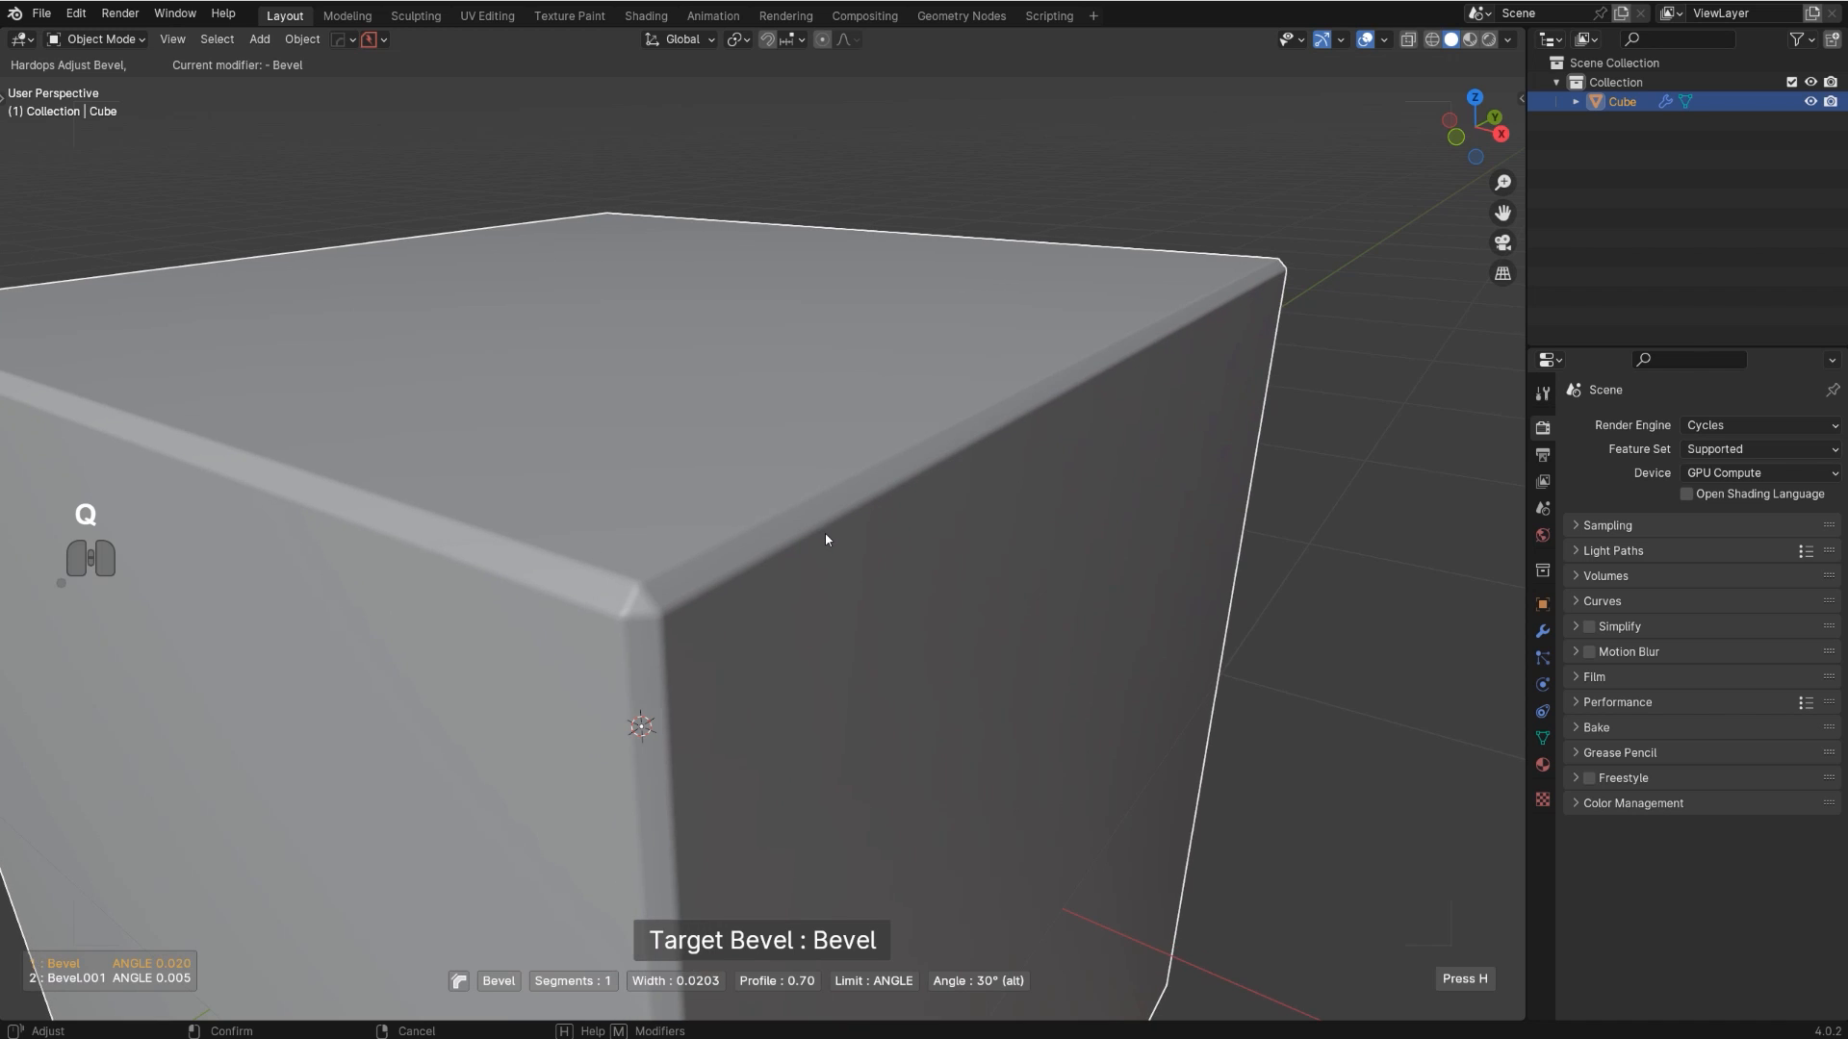
left_click(827, 535)
- Adjust the cube's second bevel modifier to a width of about 0.003 with 3 segments
scroll(828, 535, "up", 1)
key("q")
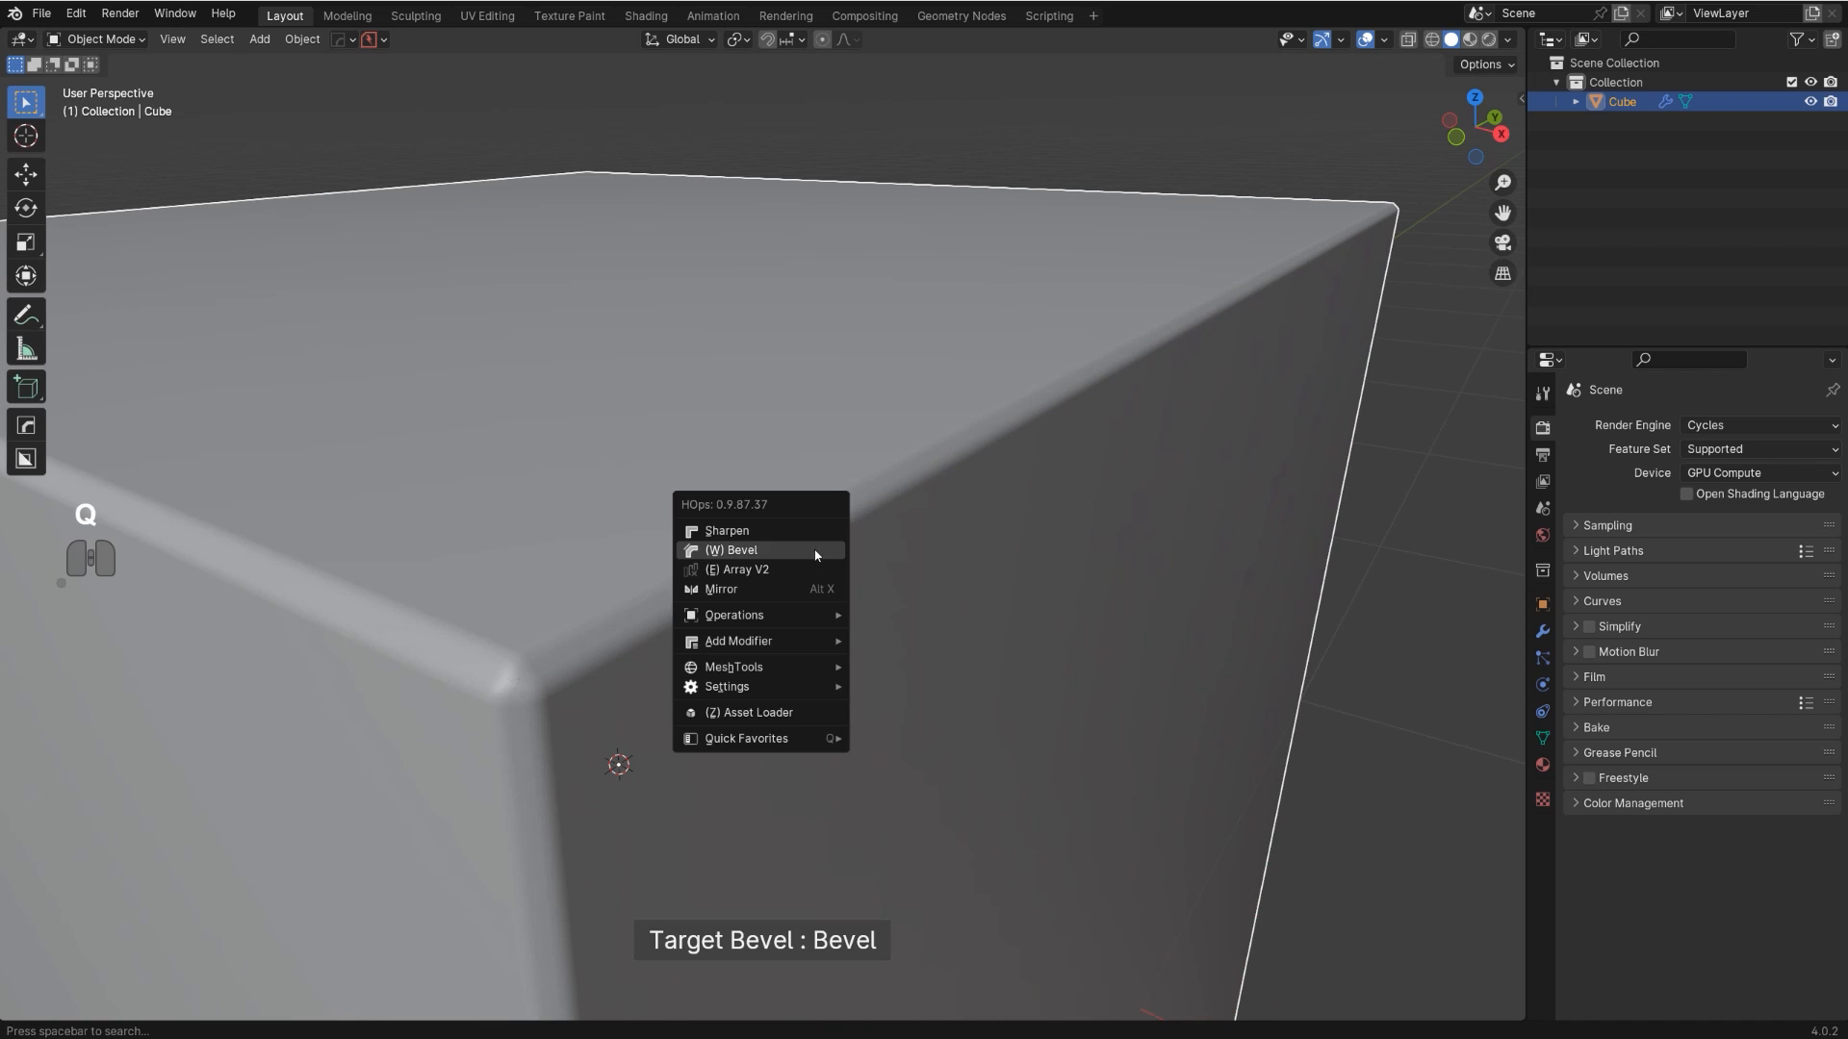
left_click(816, 549)
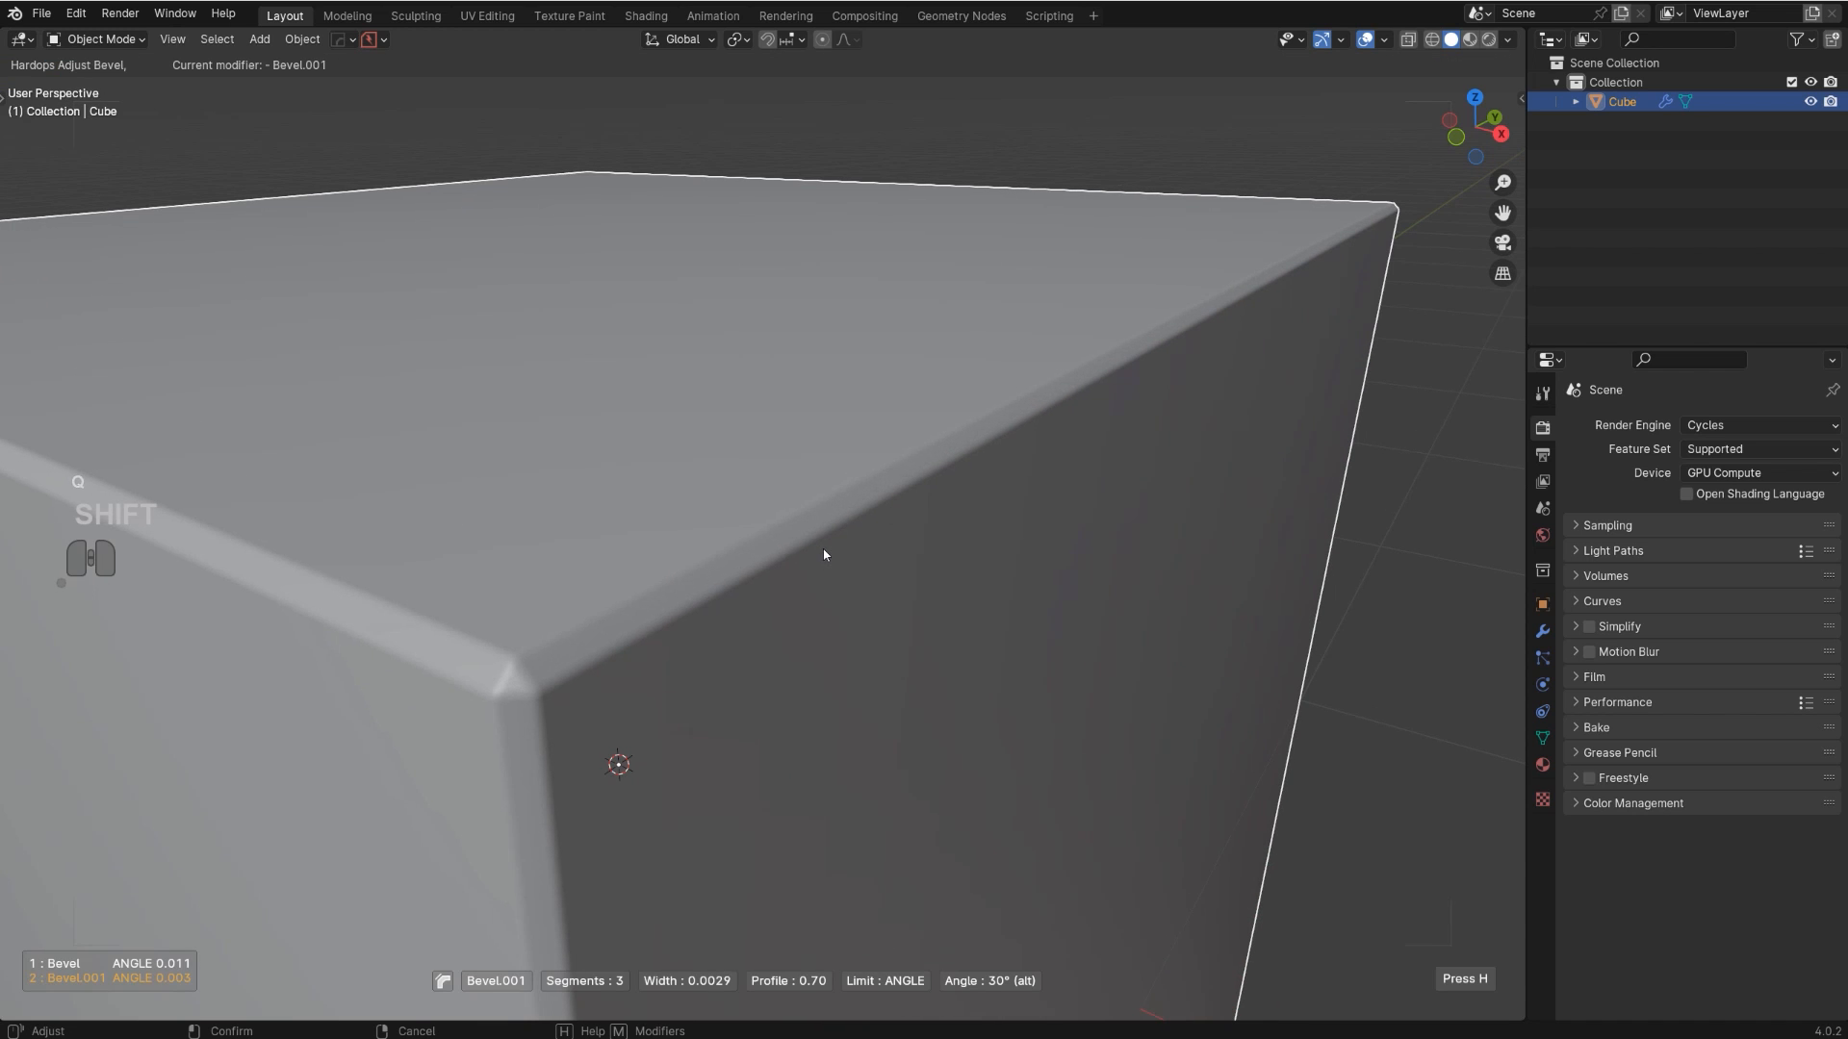
left_click(827, 556)
scroll(741, 574, "down", 1)
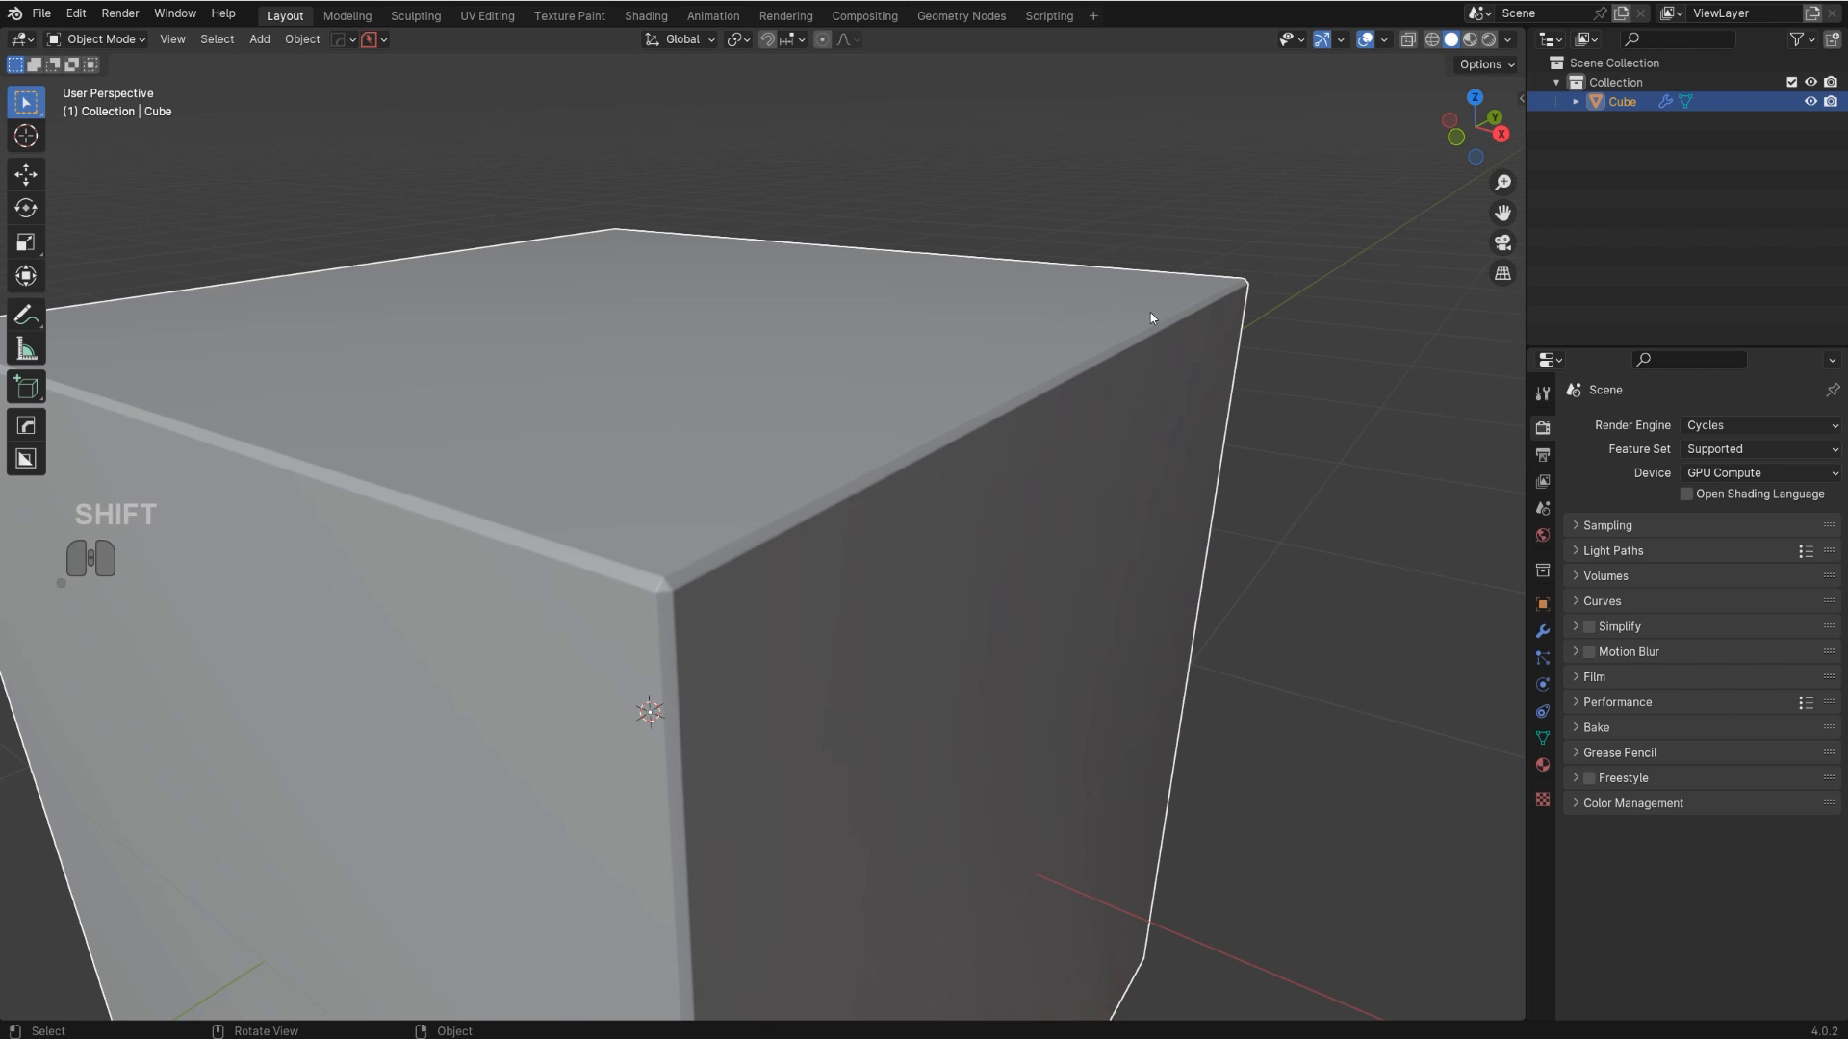
mouse_move(772, 568)
middle_mouse_down("shift")
mouse_move(879, 540)
mouse_move(792, 589)
middle_mouse_up("shift")
scroll(812, 581, "up", 2)
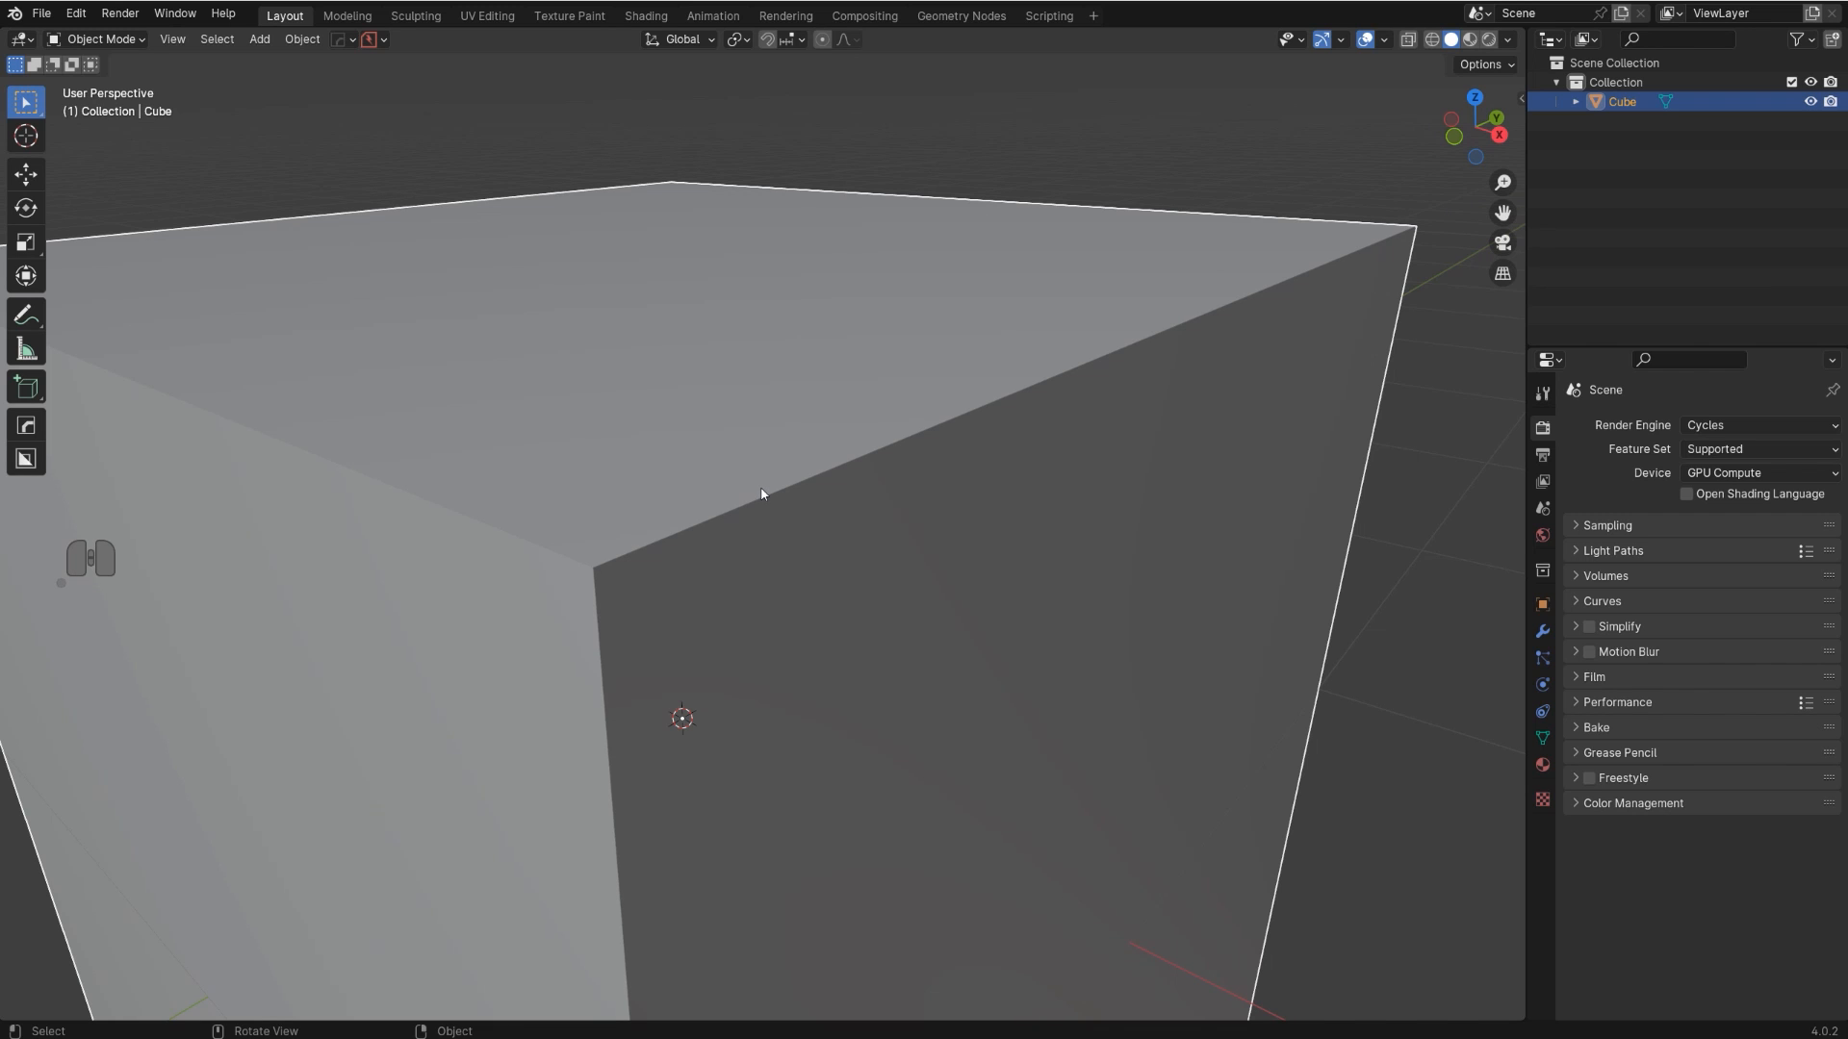
- Mark all of the cube's edges as sharp in Edit Mode and return to Object Mode
key("Tab")
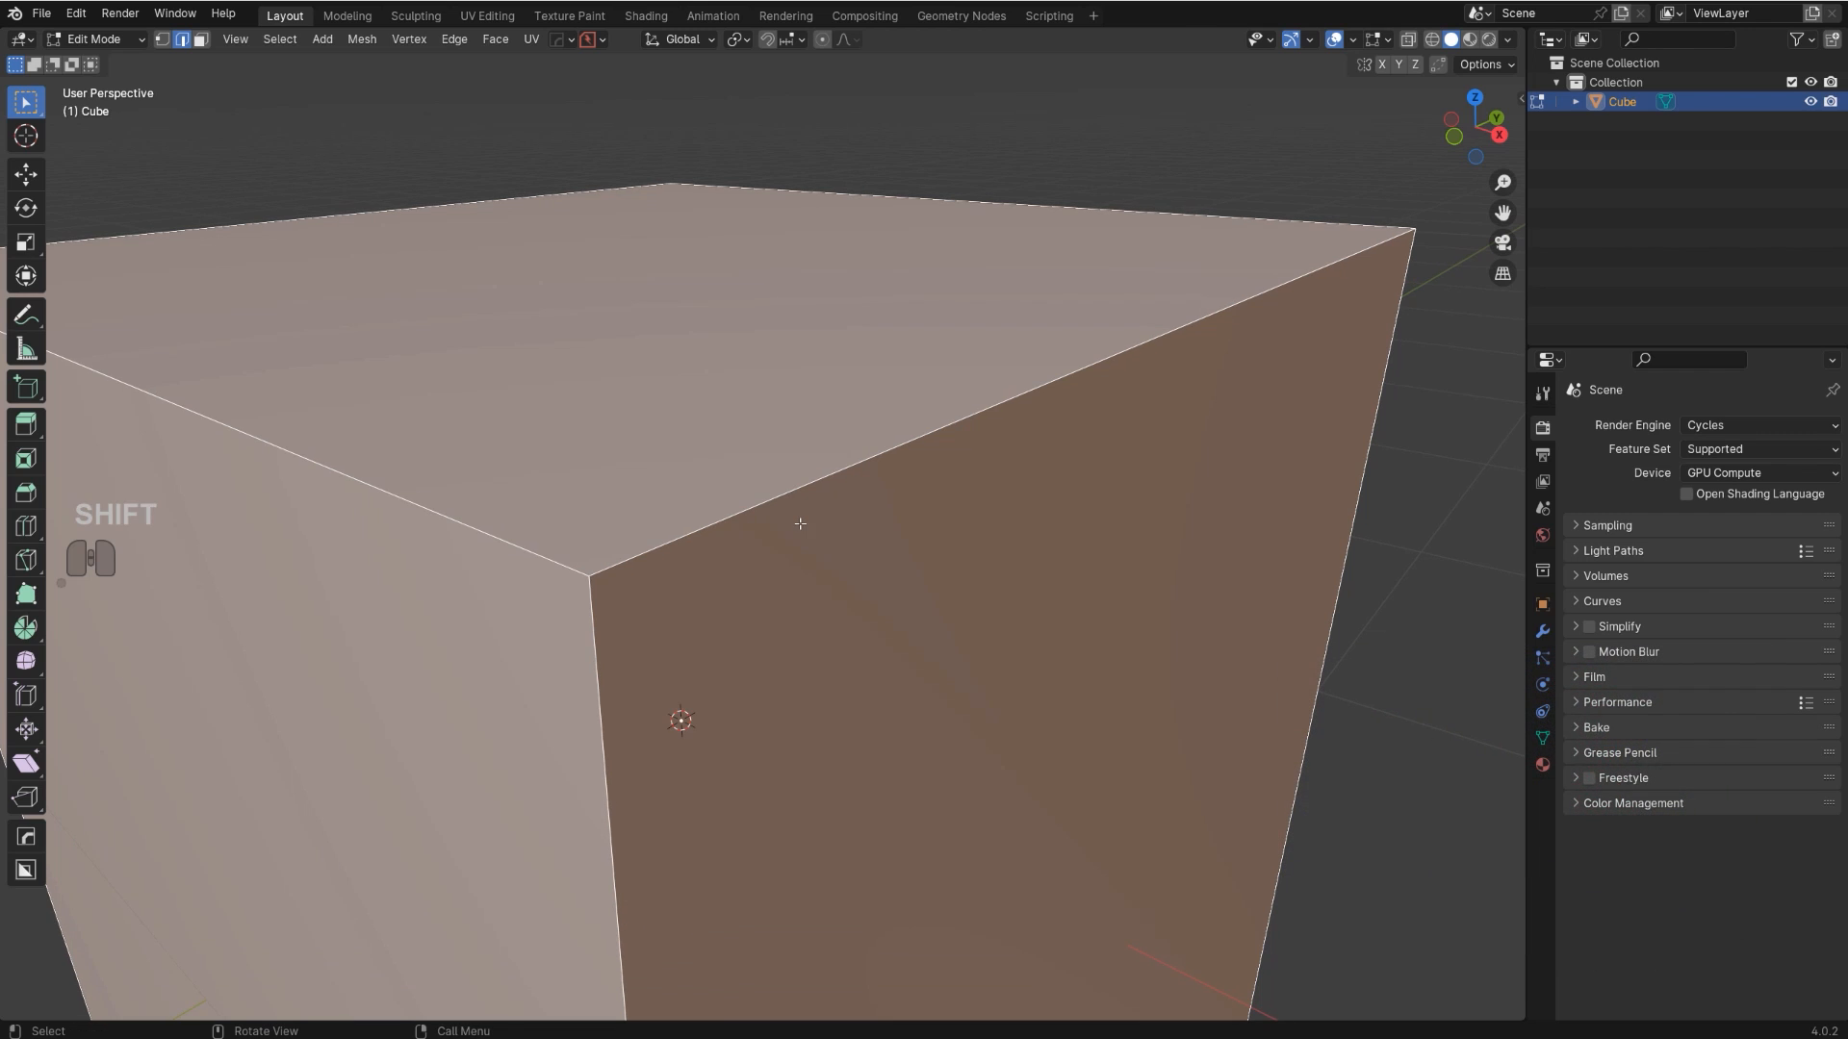
key("Tab")
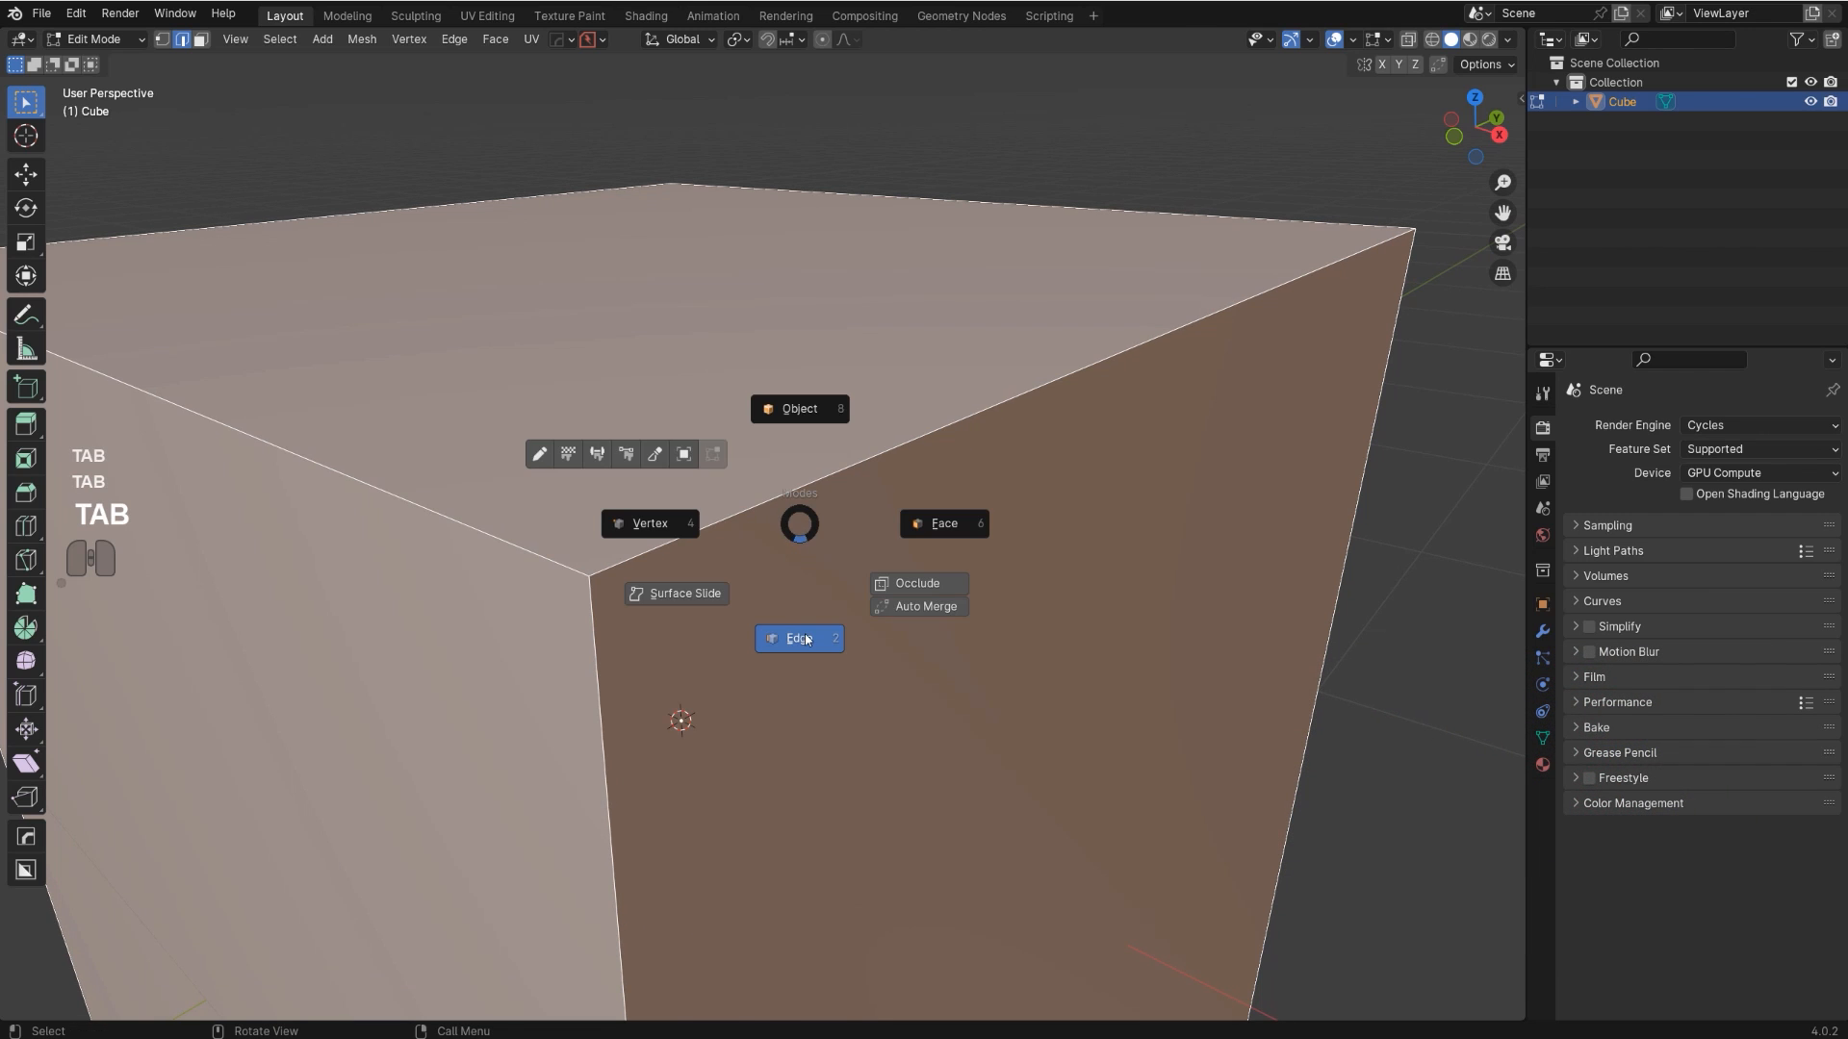
left_click(806, 640)
right_click(806, 640)
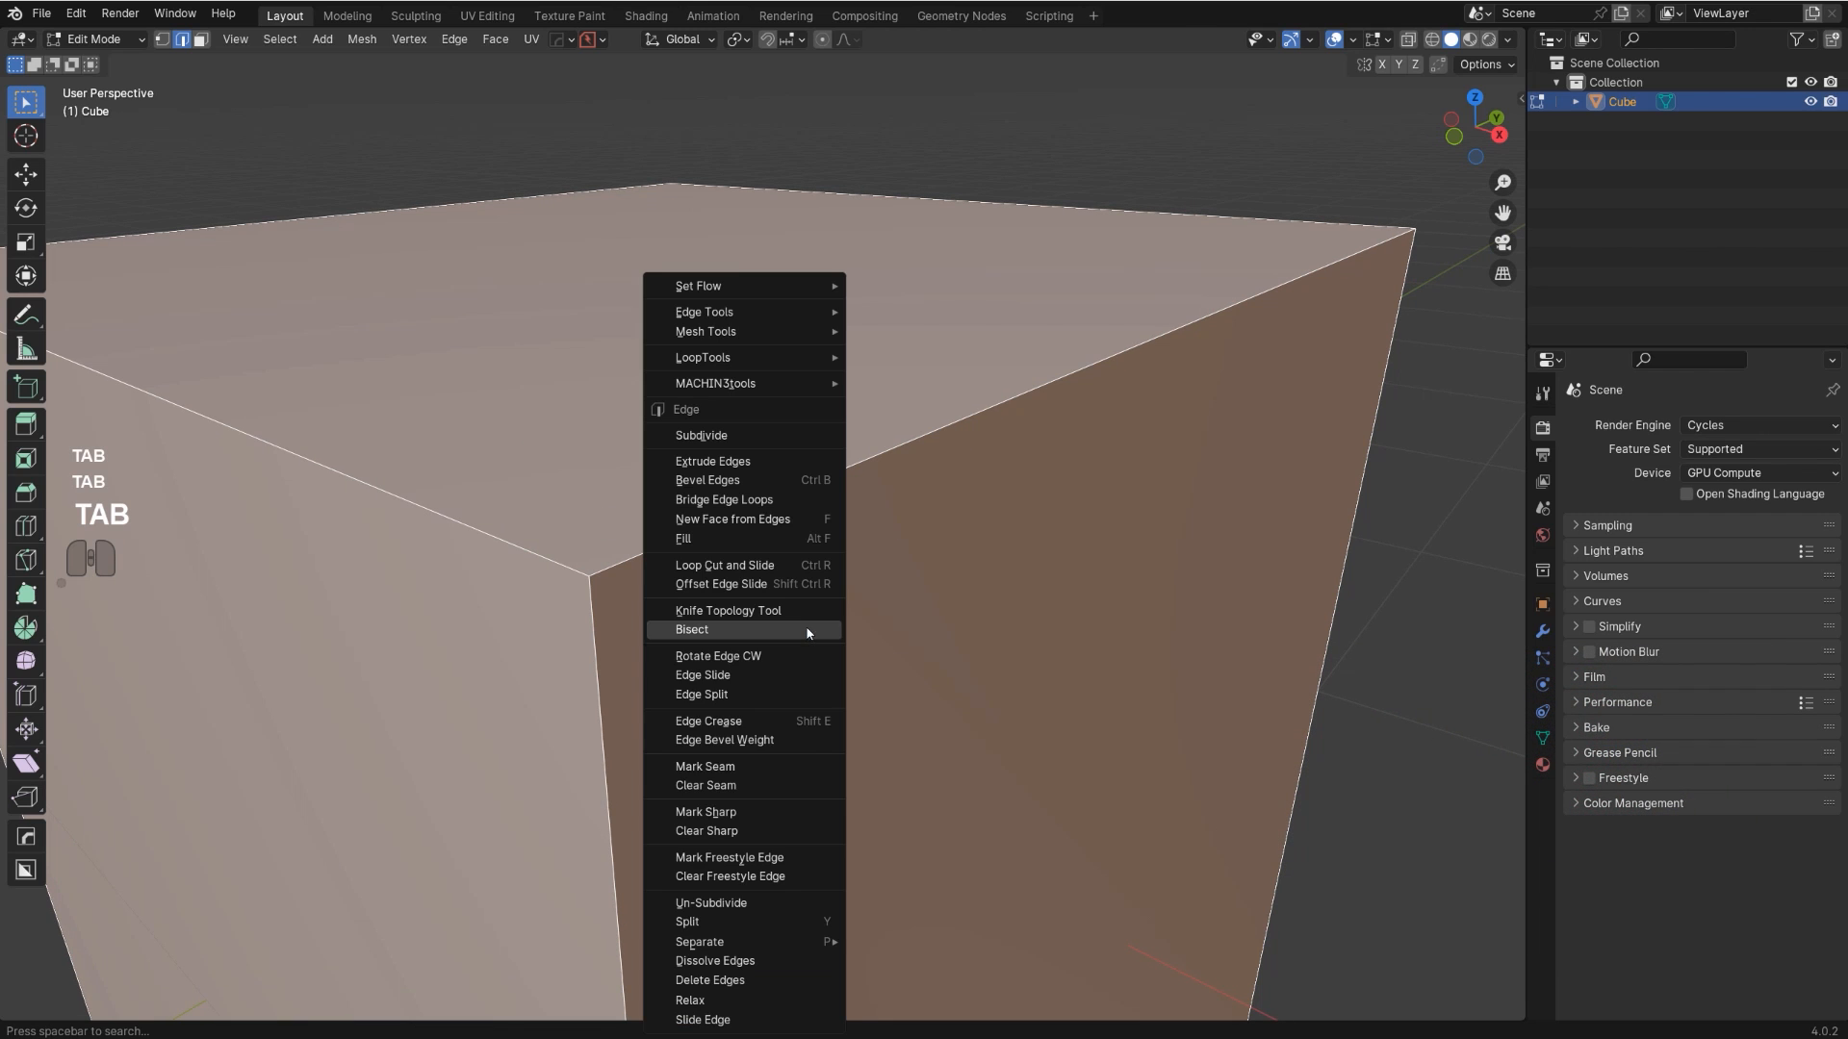
left_click(792, 822)
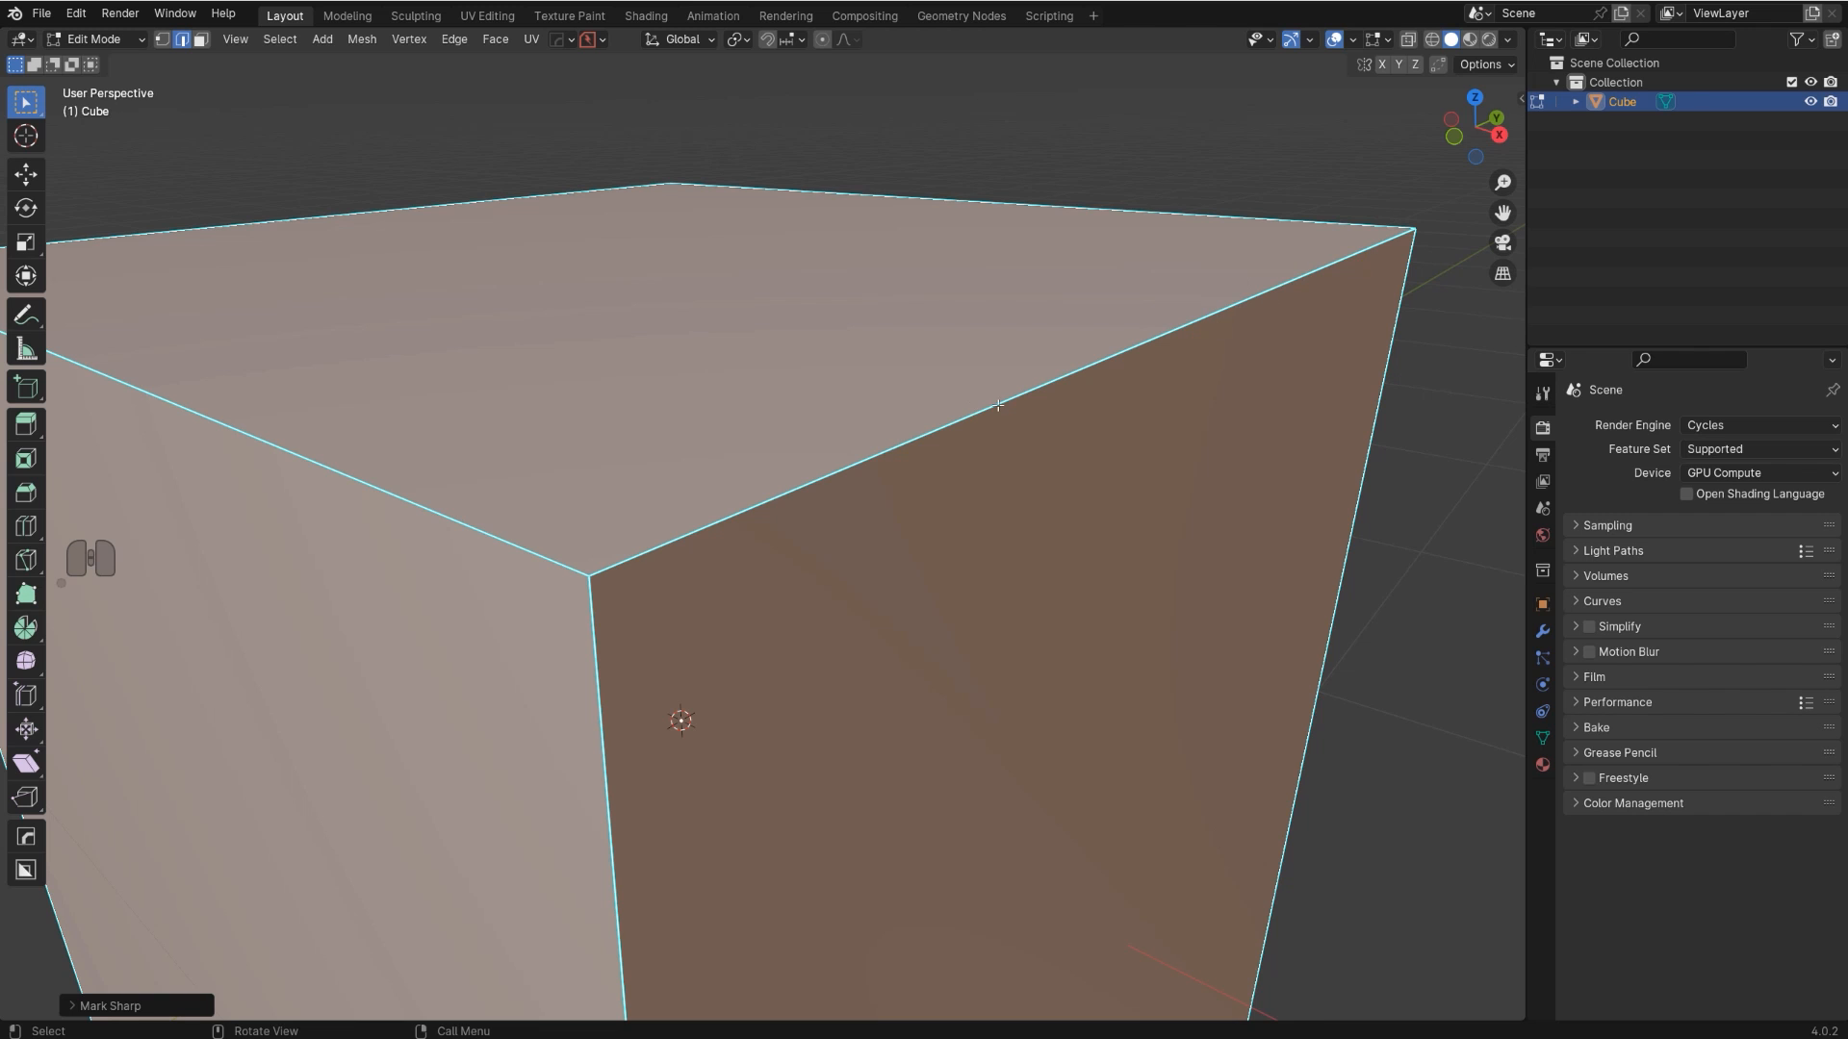
middle_click_drag(763, 445, 800, 558, "shift")
key("Tab")
left_click(843, 286)
- Add a HardOps Bevel to the cube with a width of about 0.043, 3 segments and 60° autosmooth
key("q")
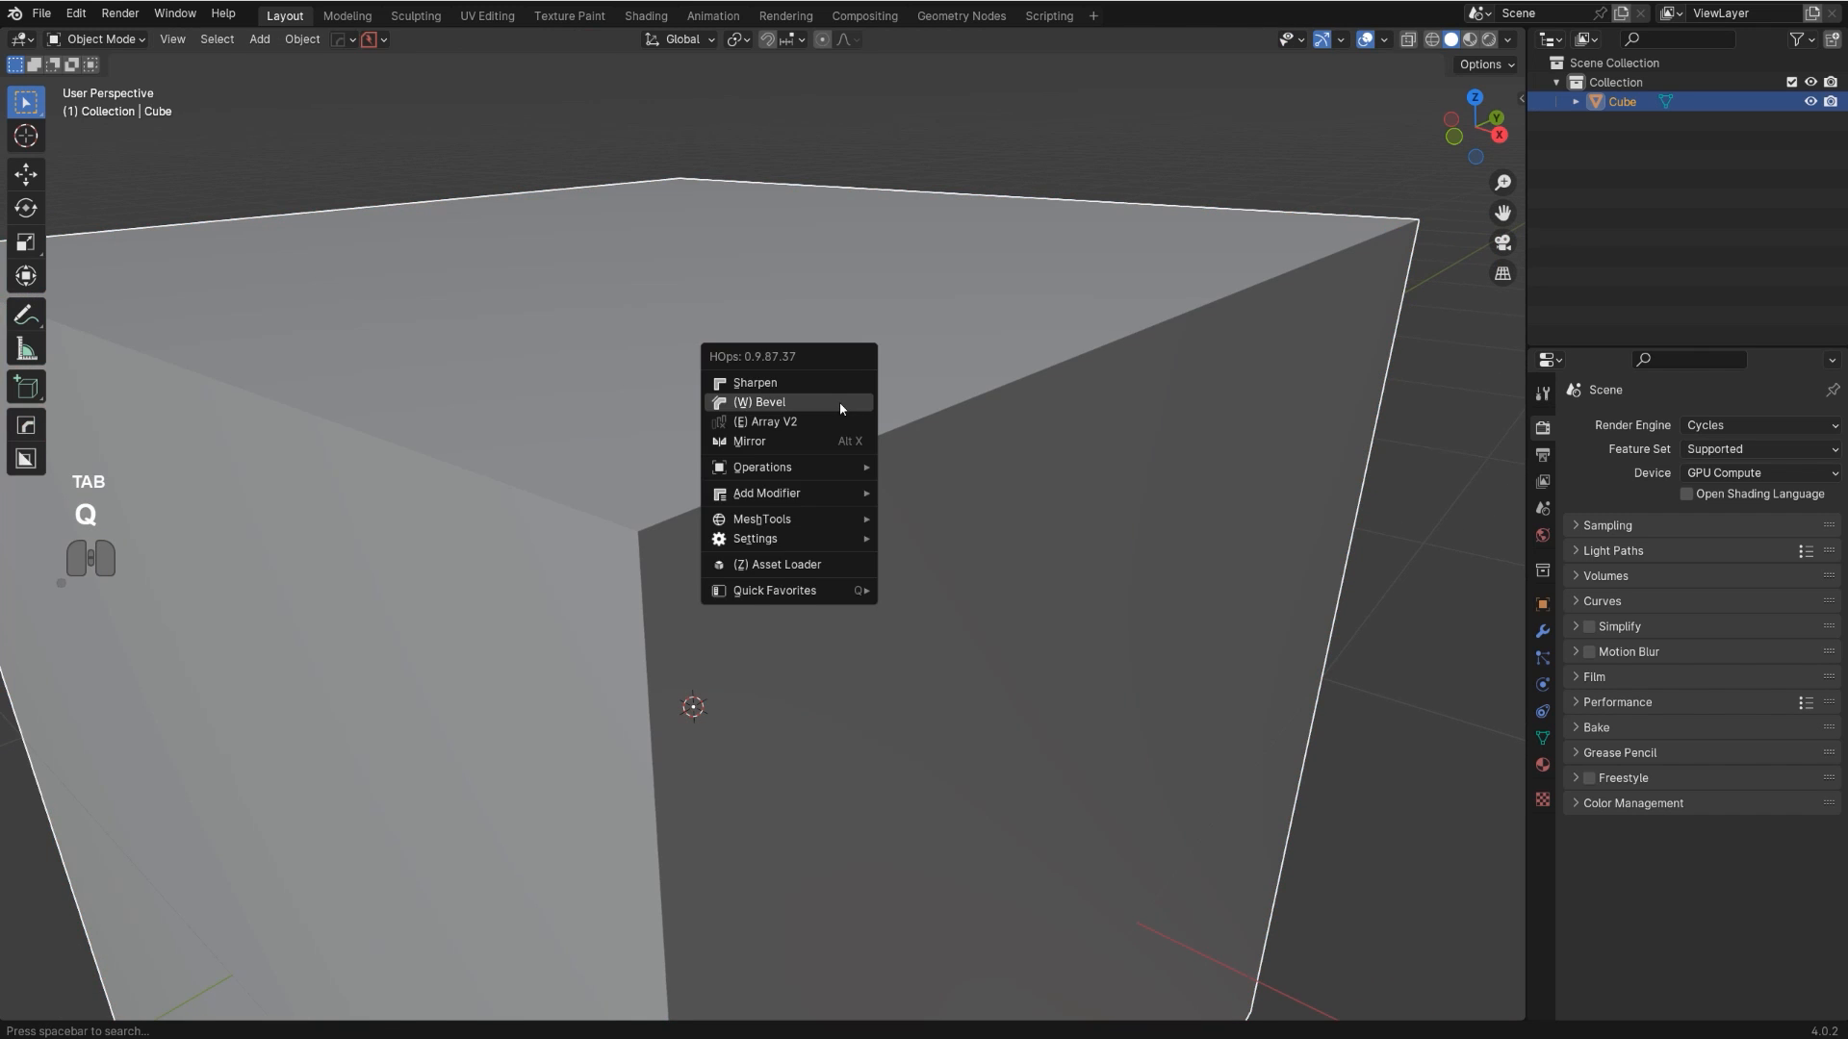
left_click(841, 404)
key("1")
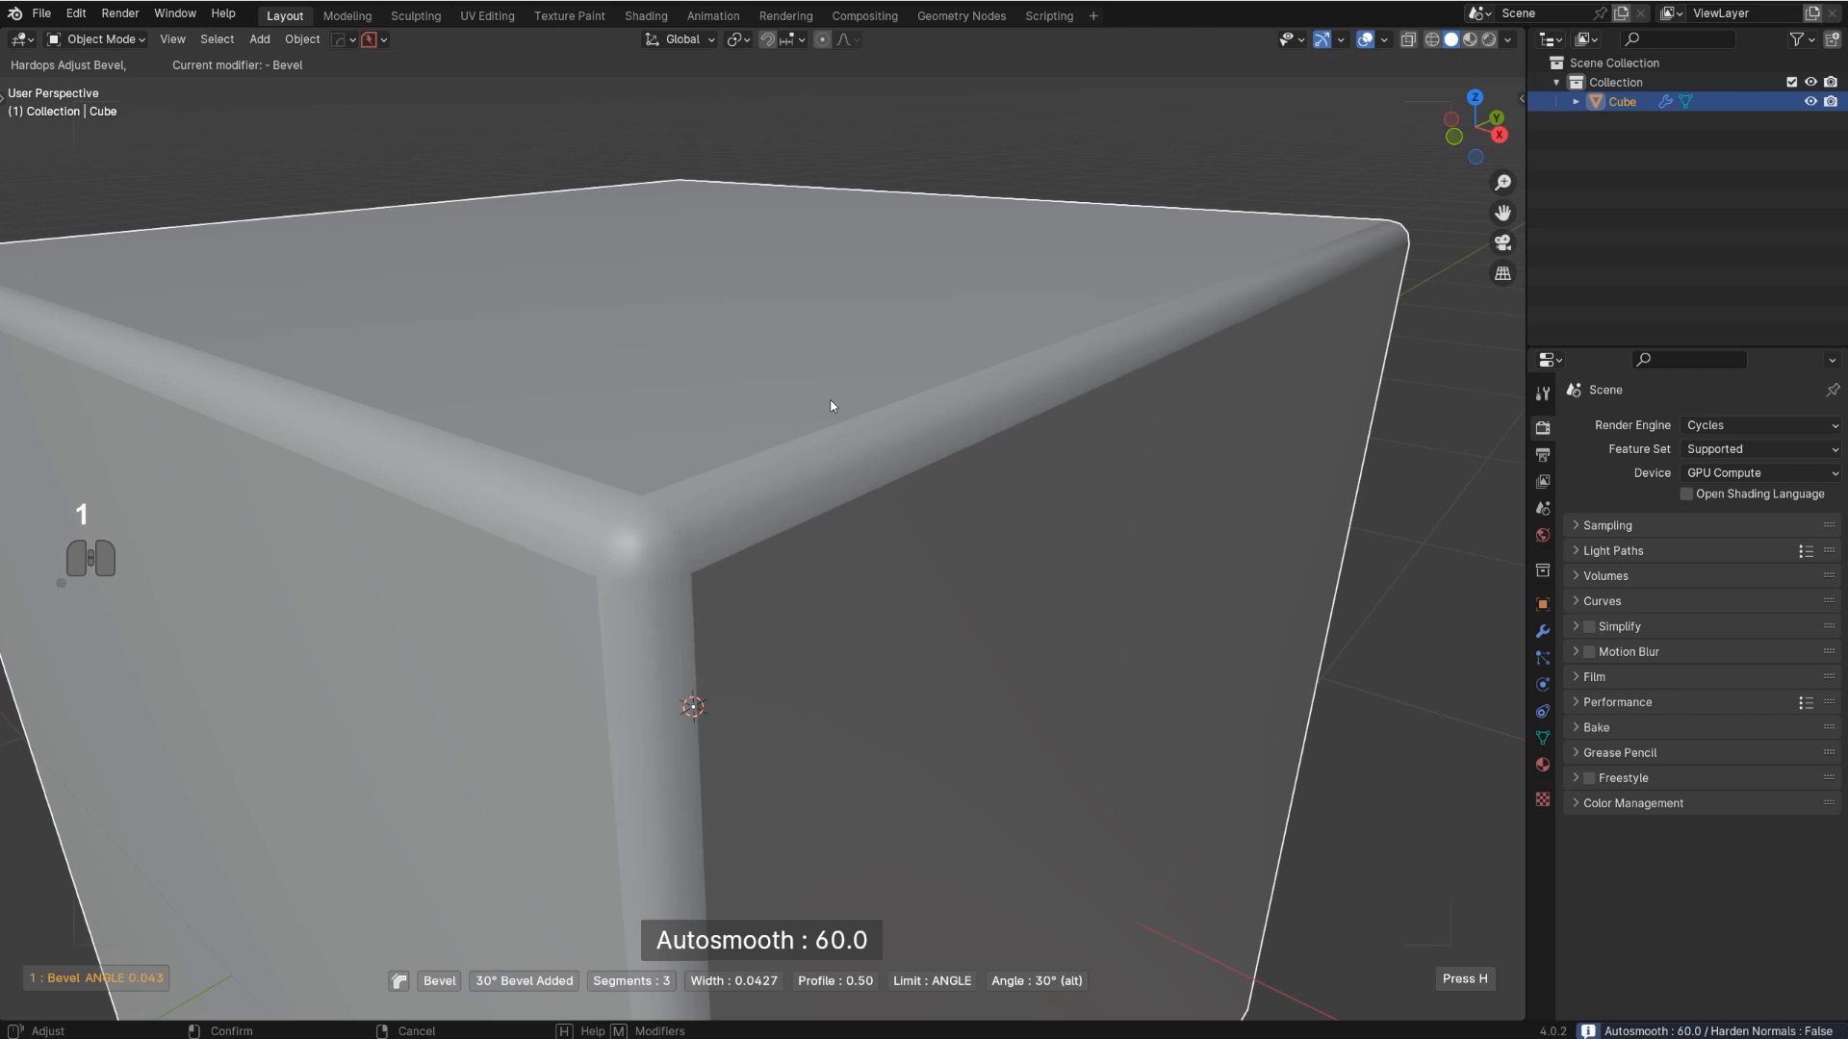
left_click(829, 417)
scroll(823, 422, "up", 1)
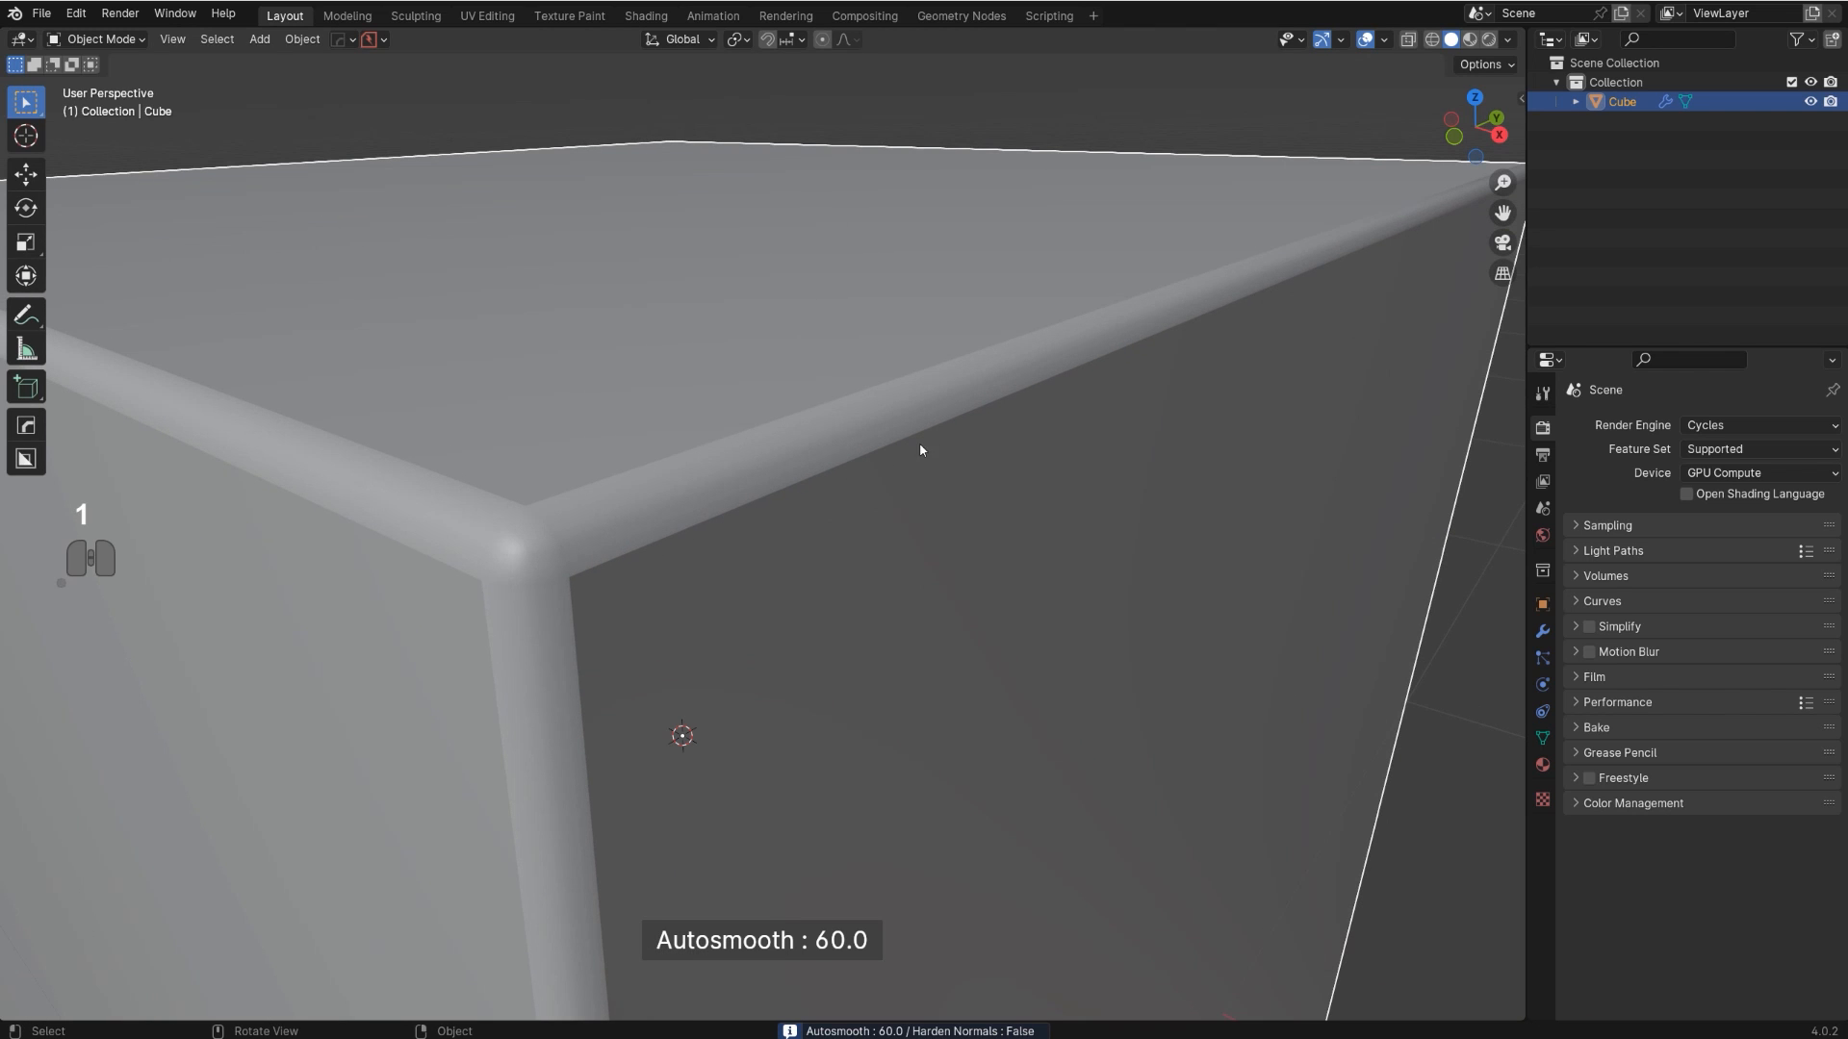
- Duplicate the cube beside the original and convert the duplicate's visual geometry to mesh
scroll(1407, 235, "down", 8)
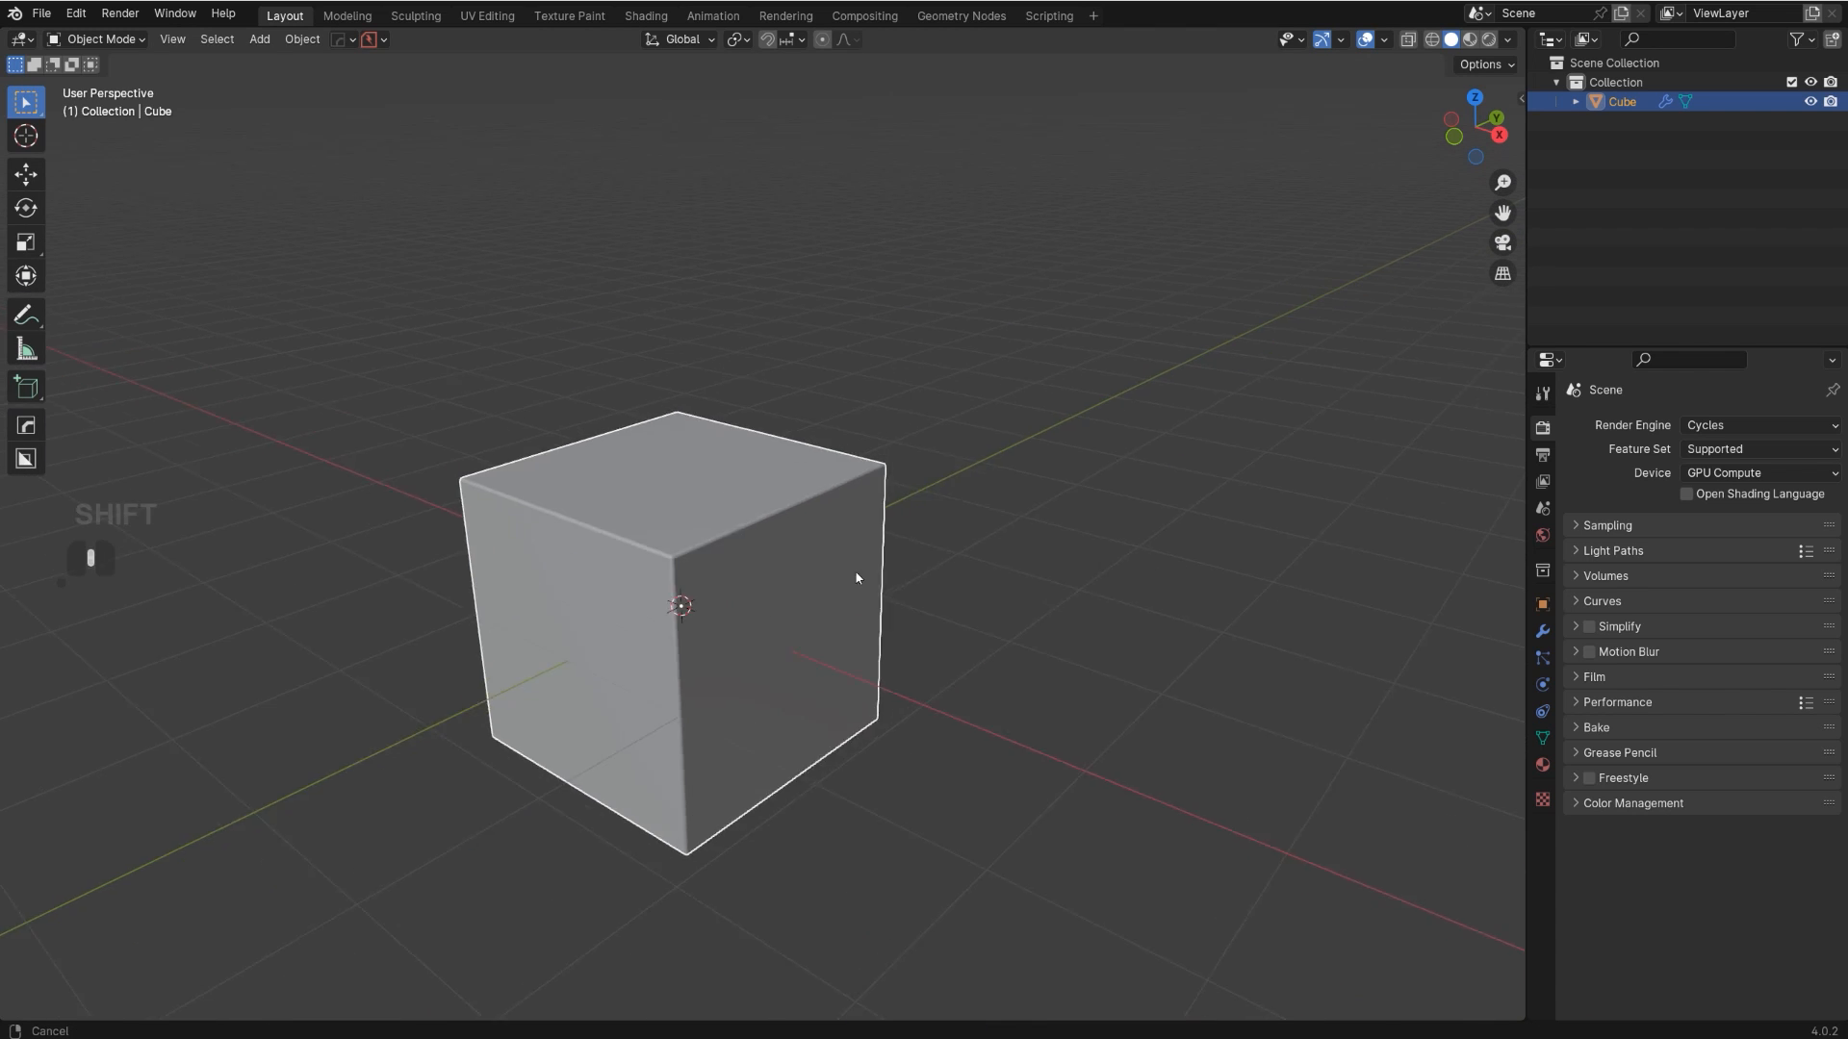
middle_click_drag(857, 578, 620, 662, "shift")
key("shift+d")
left_click(1081, 449)
middle_click_drag(1080, 449, 804, 589, "shift")
scroll(654, 637, "up", 6)
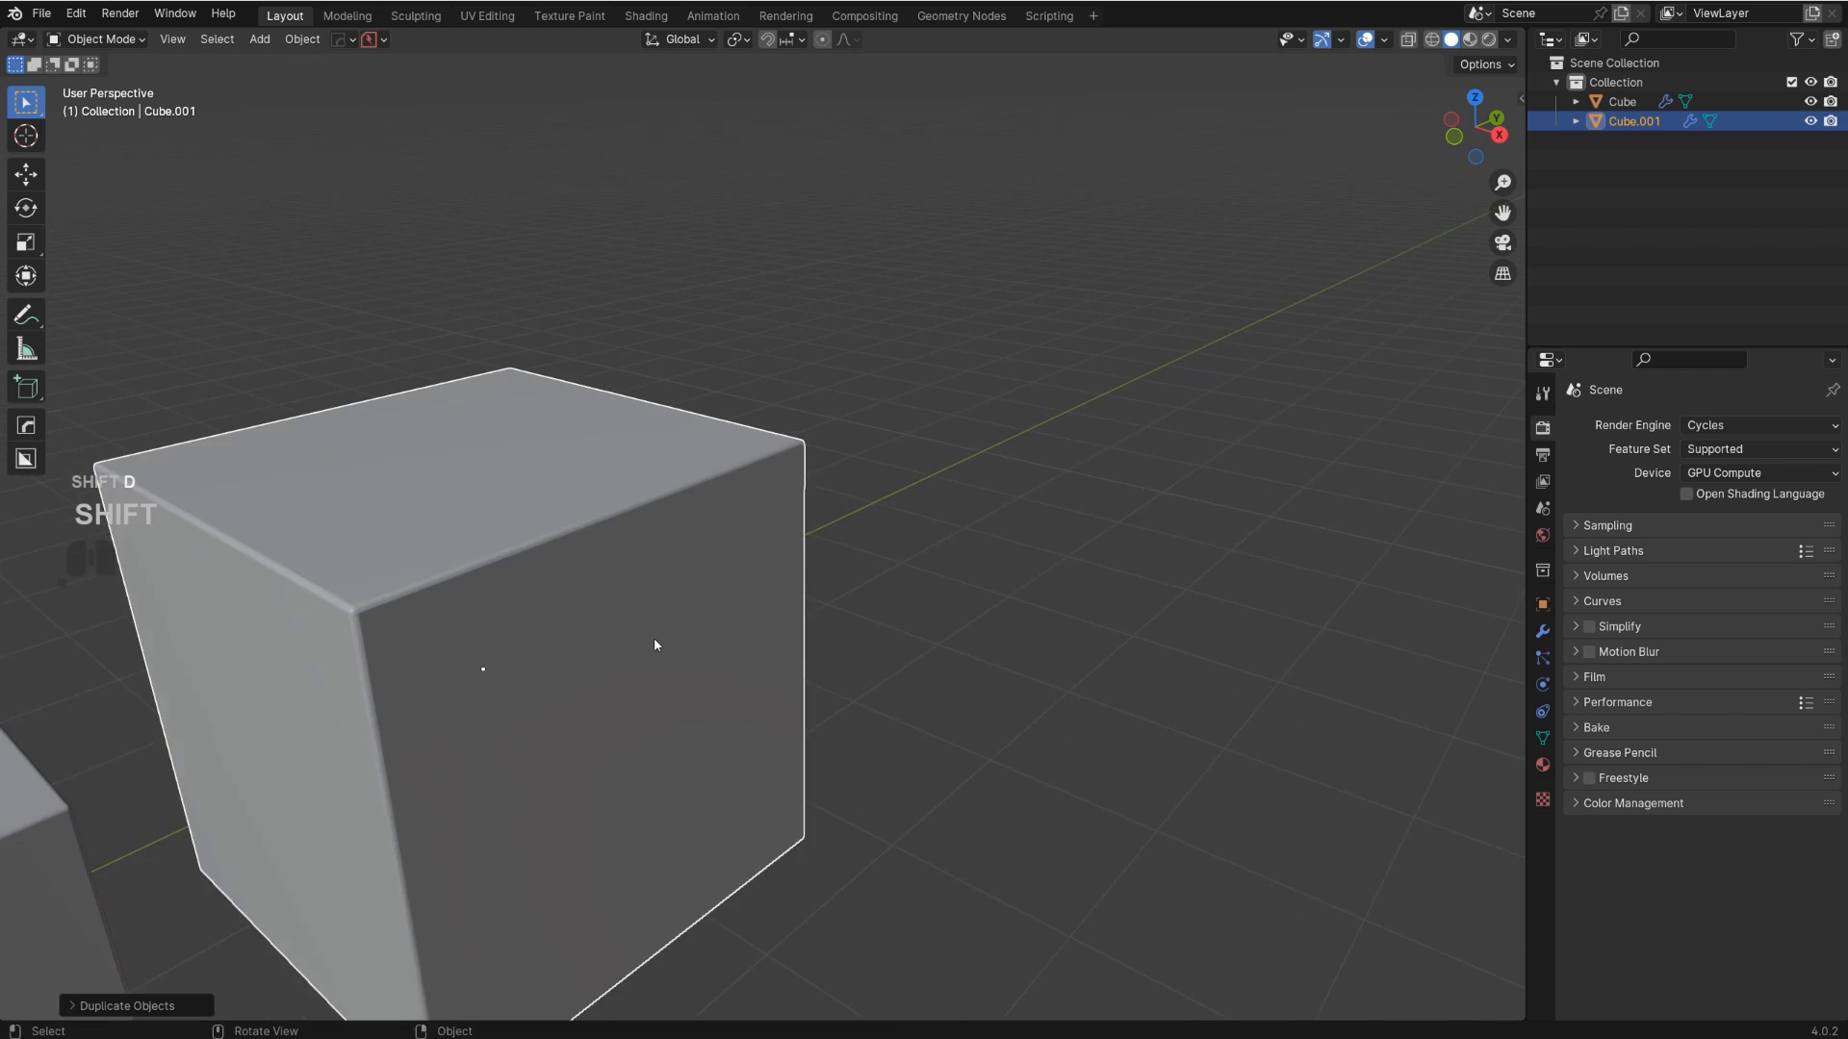
middle_click_drag(473, 618, 1482, 337, "shift")
key("ctrl+a")
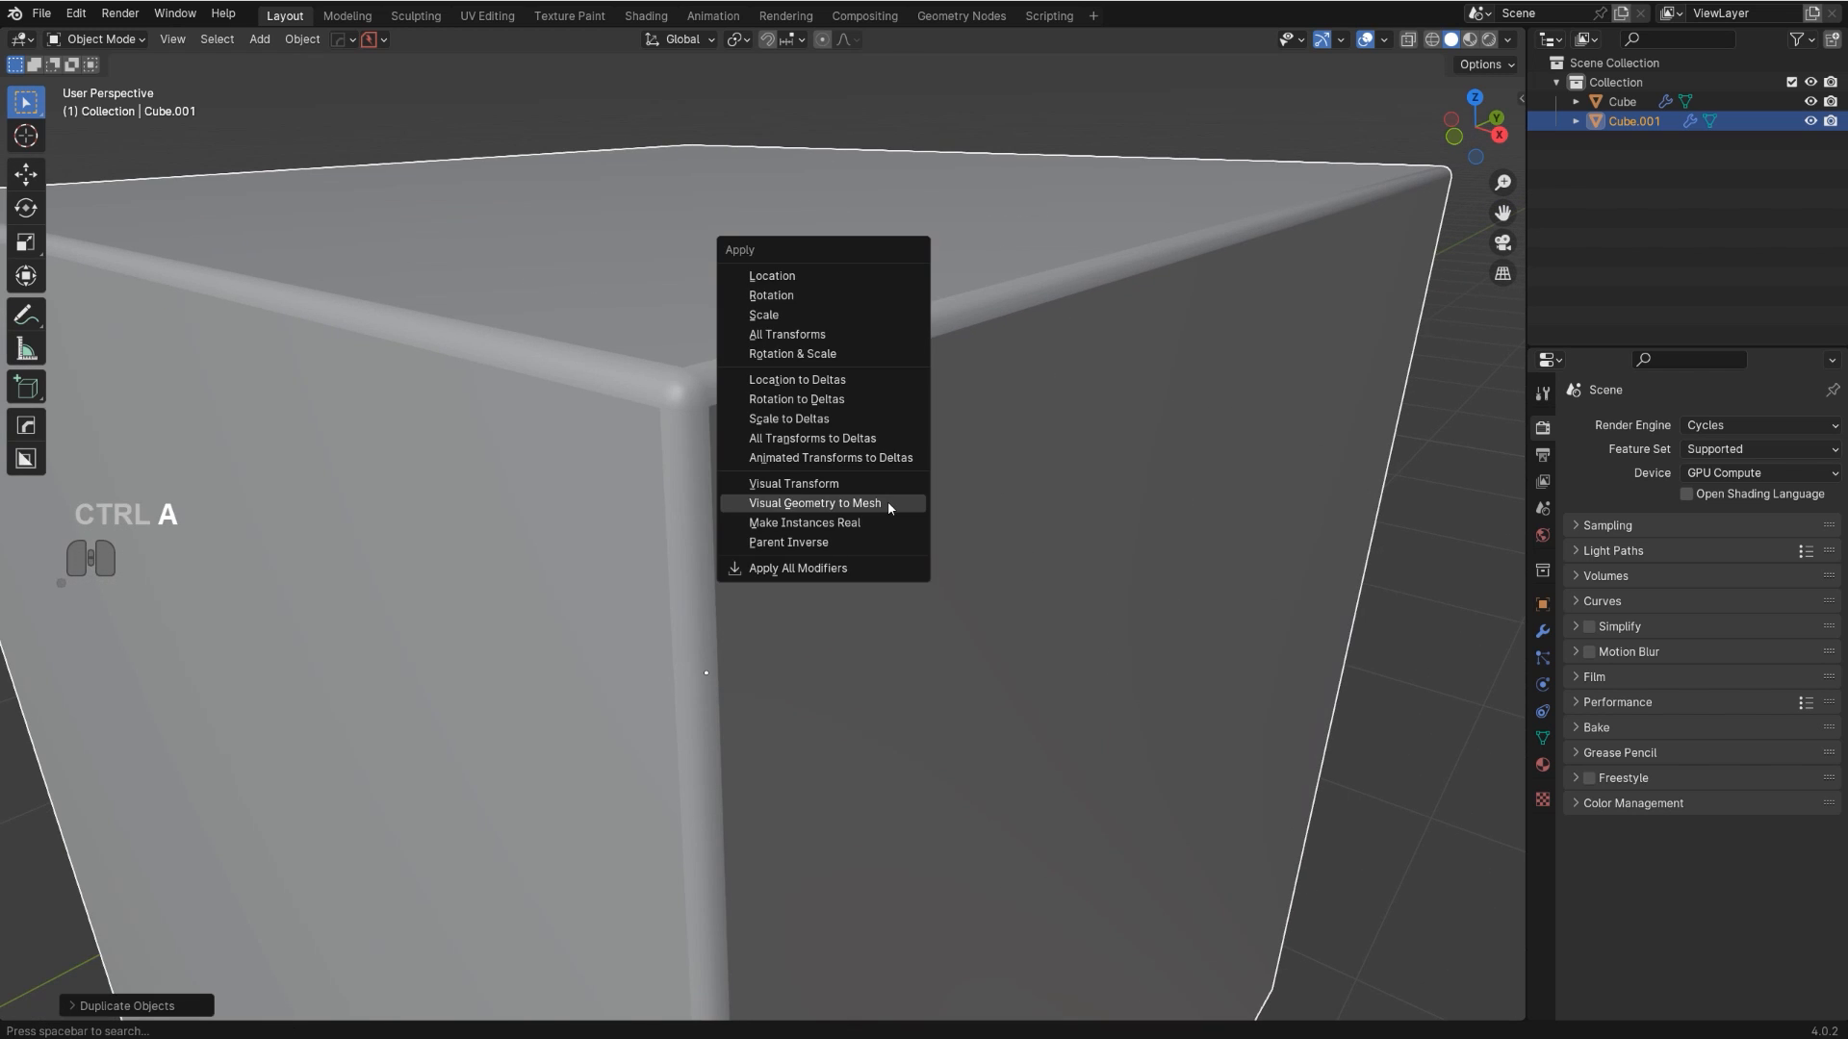
left_click(887, 504)
- Examine the duplicate's bevel topology, flat faces and sharp edges around the near corner in Edit Mode
key("Tab")
scroll(843, 621, "up", 5)
middle_click_drag(821, 454, 844, 403, "shift")
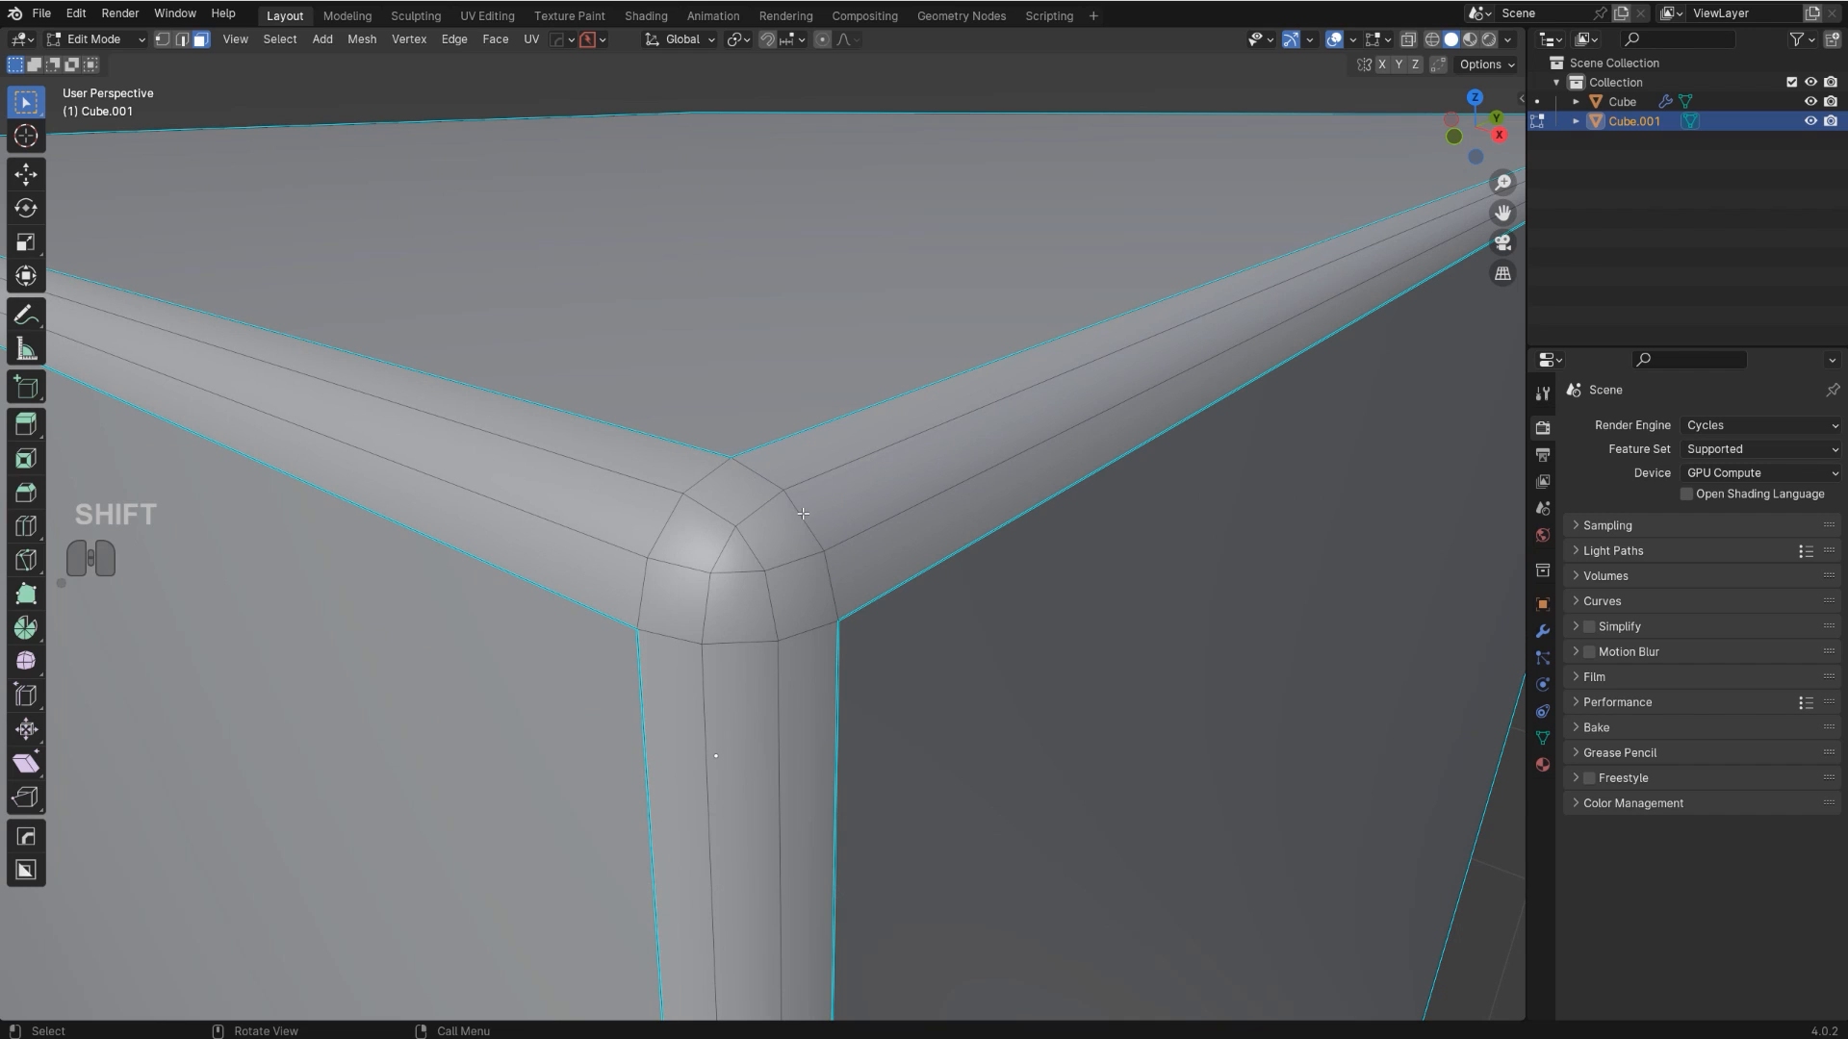
middle_click_drag(803, 513, 786, 566, "shift")
left_click(776, 476, "shift")
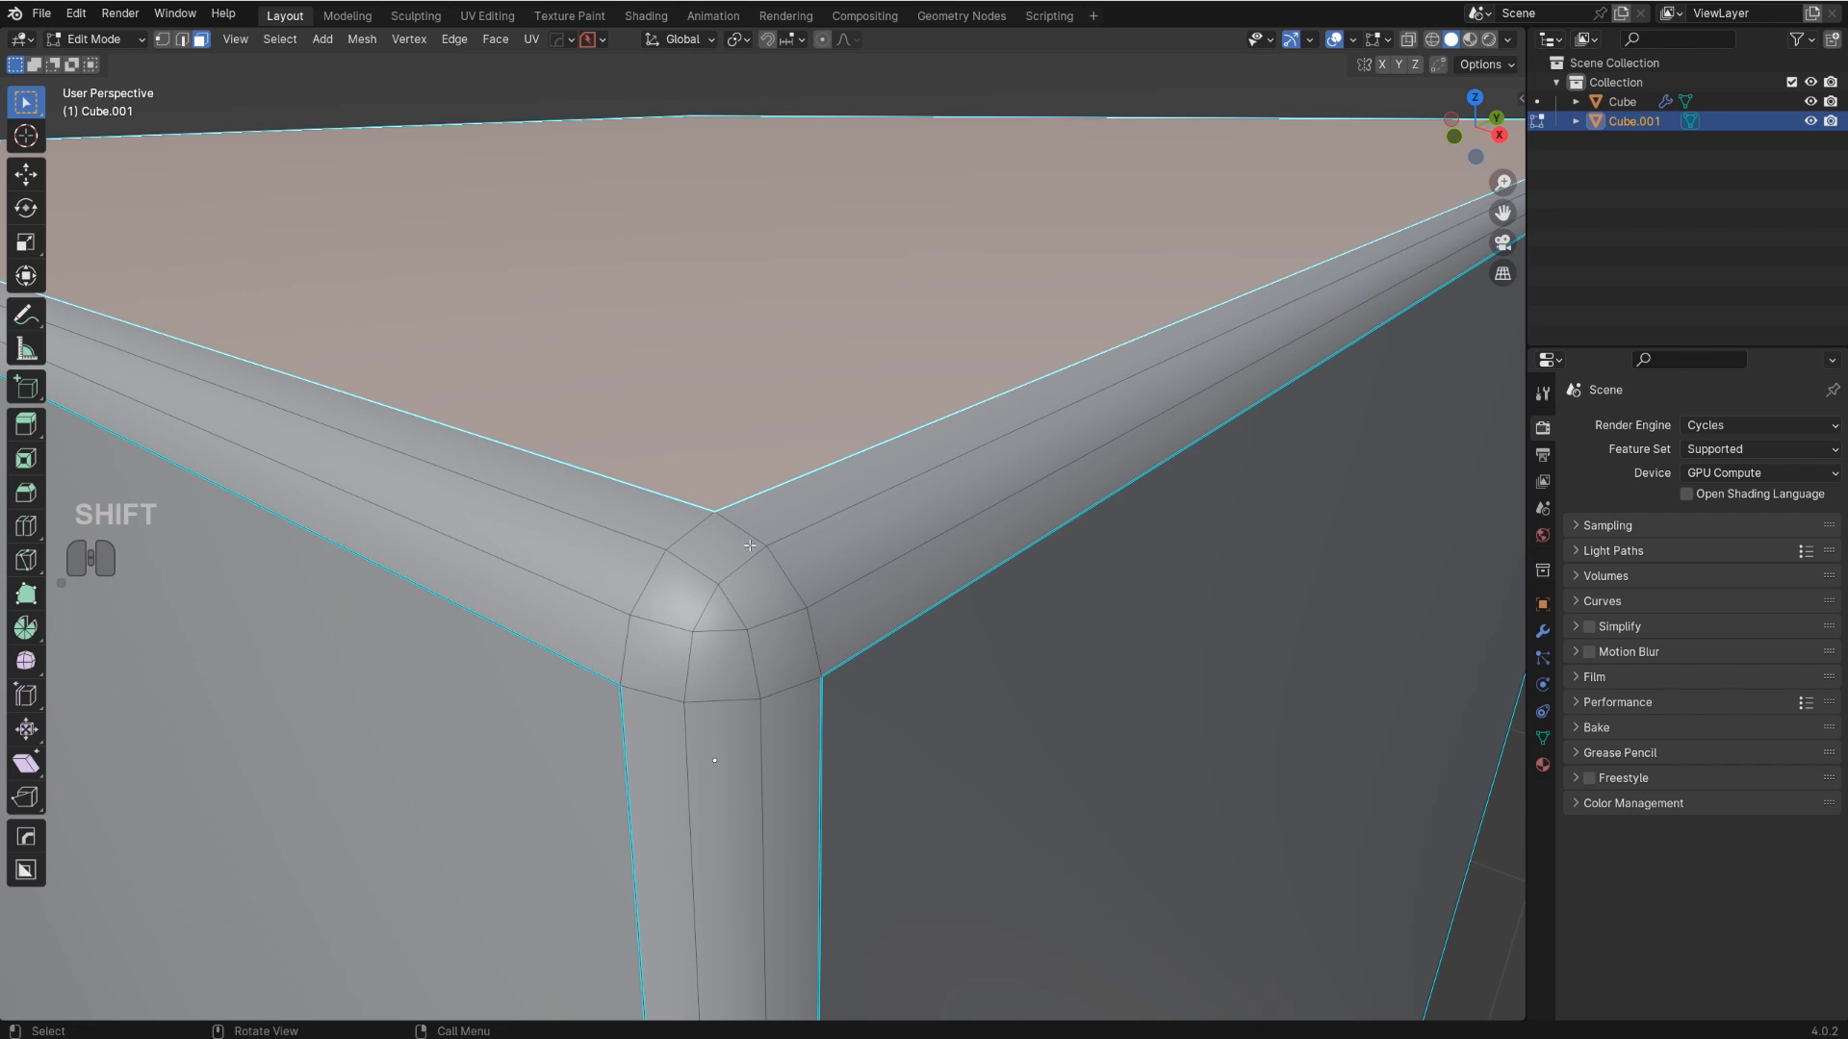
left_click(876, 658)
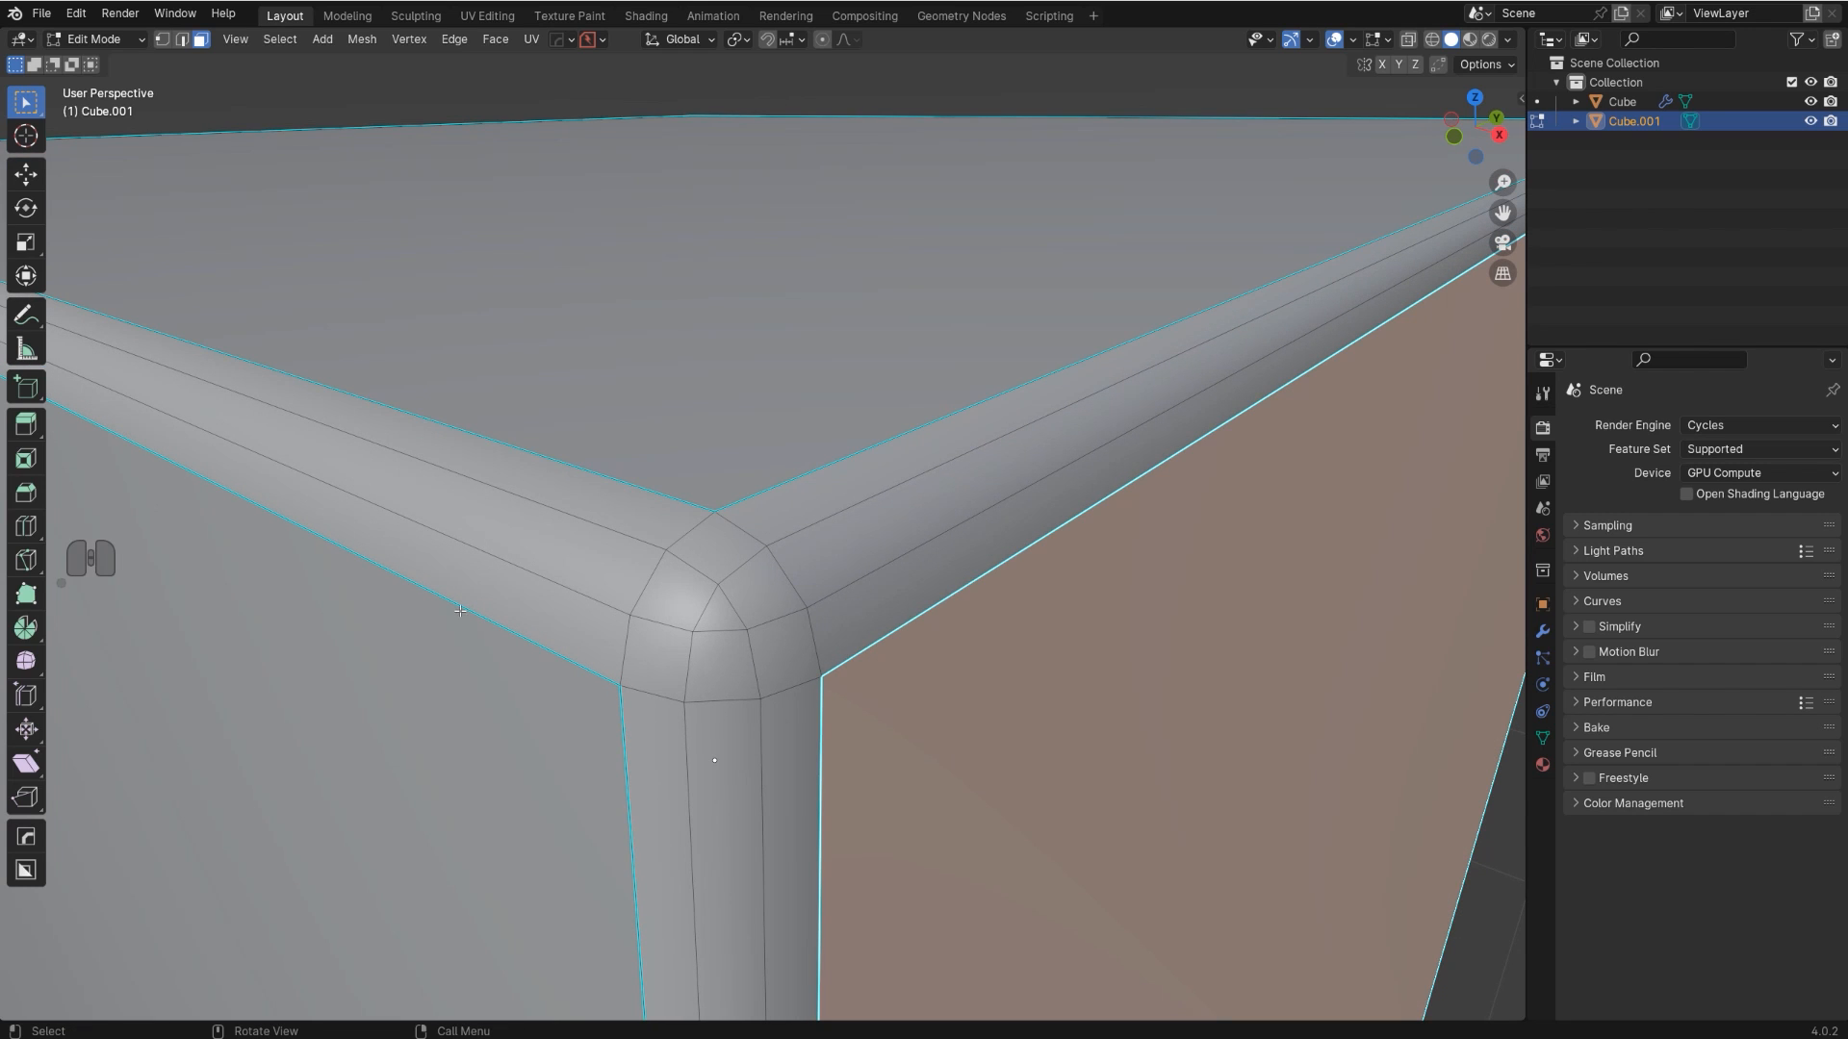
middle_click_drag(716, 731, 726, 613, "shift")
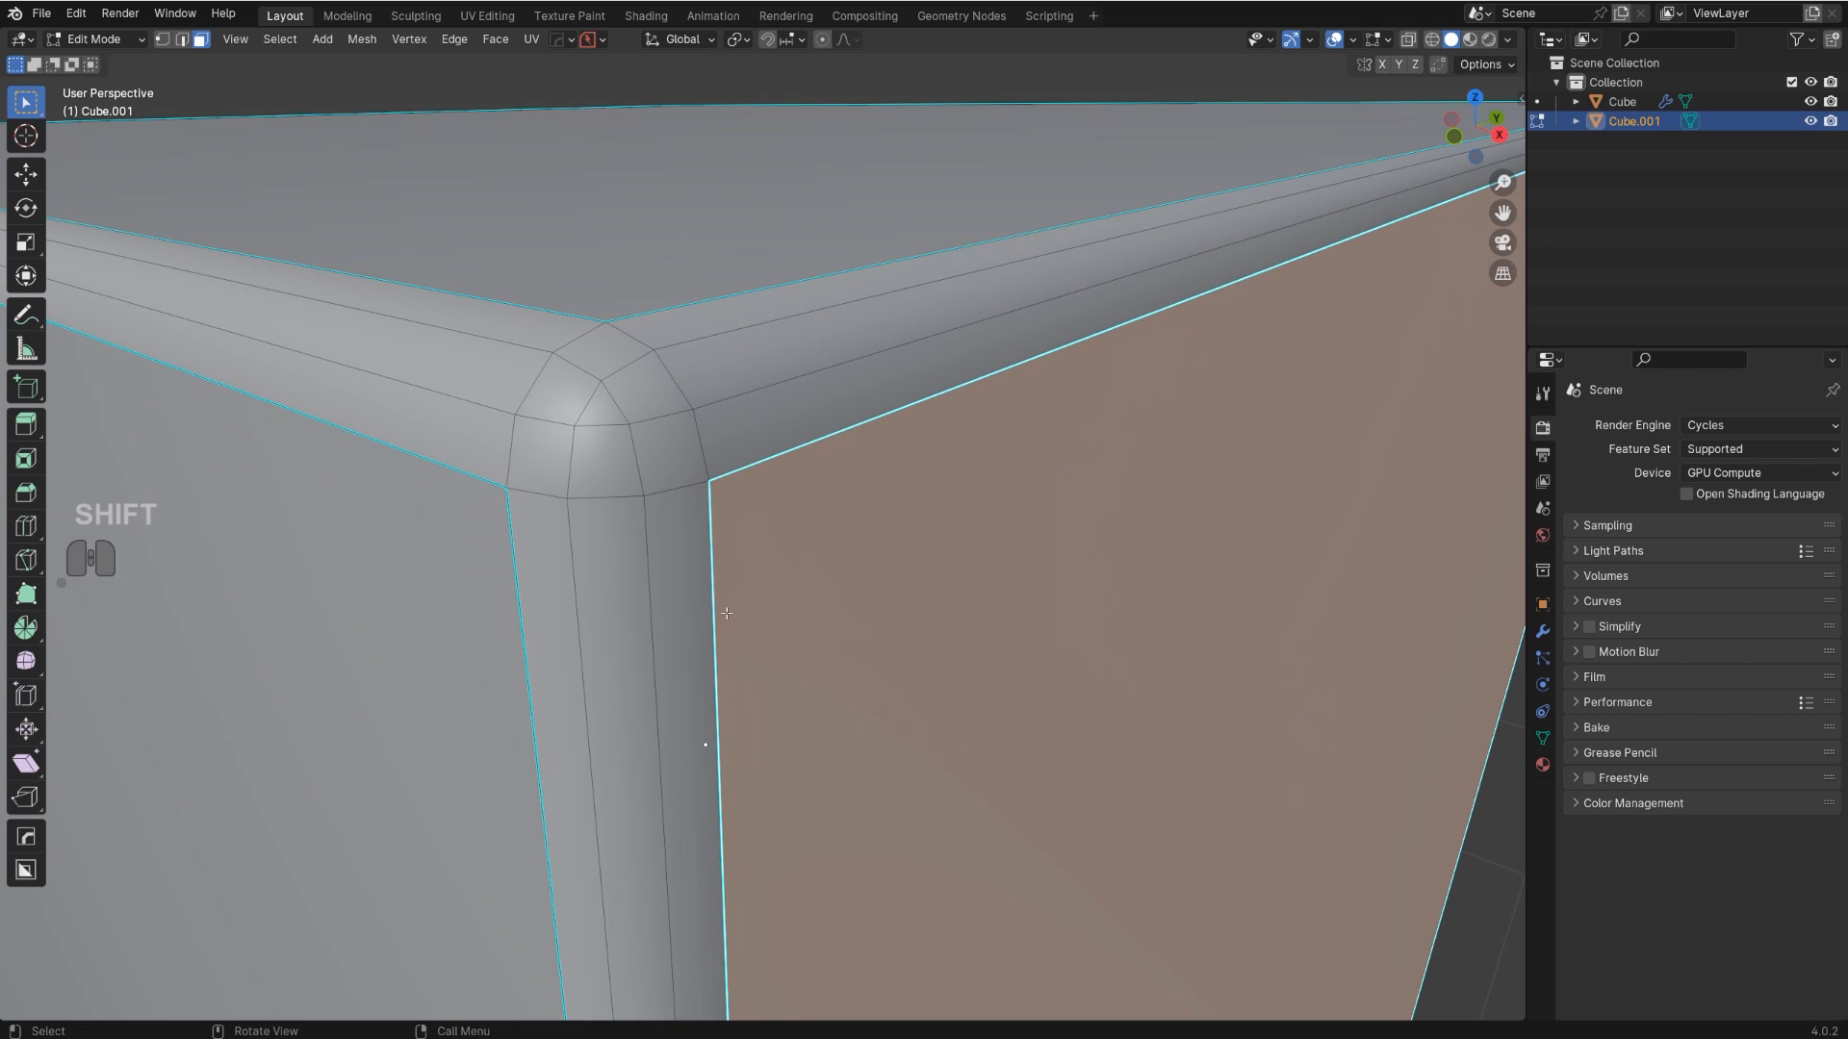
scroll(1110, 337, "down", 8)
- Leave Edit Mode and delete the duplicated cube
key("Tab")
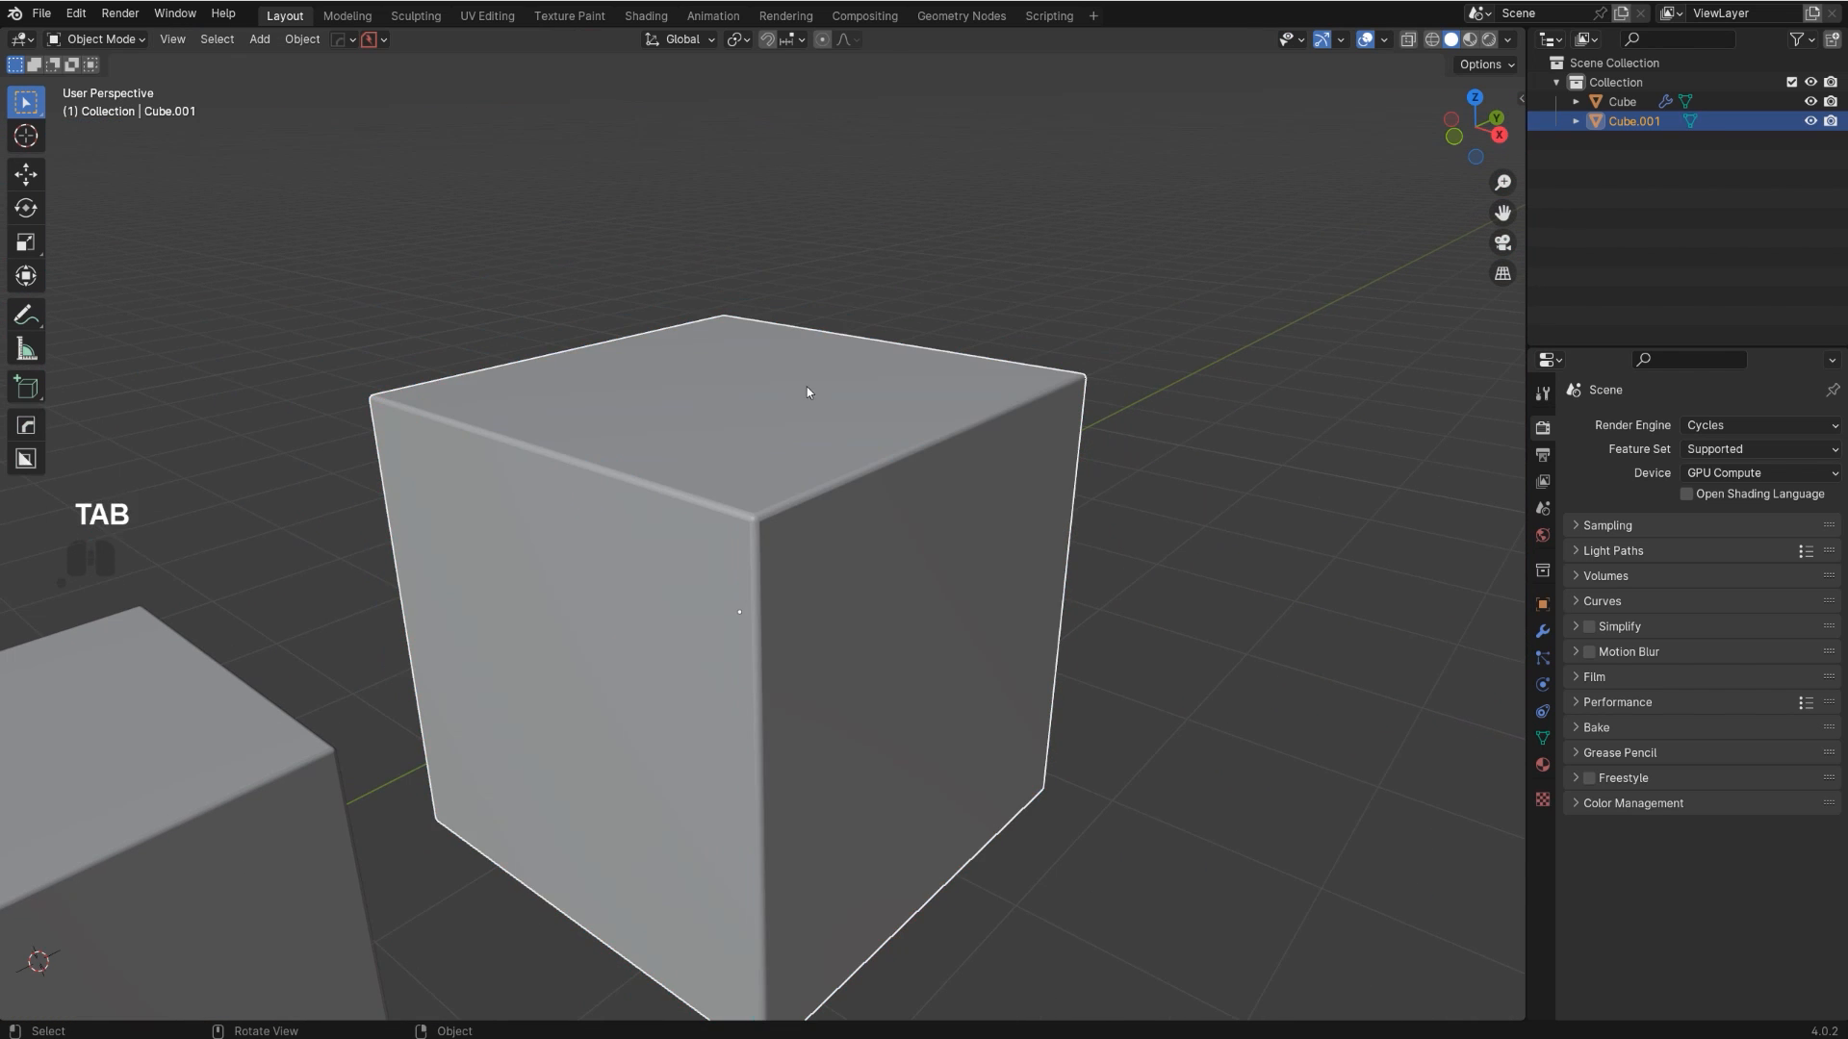
key("x")
left_click(811, 393)
- Examine the shading along the original cube's bevelled edges and corner up close
middle_click_drag(739, 518, 1258, 260, "shift")
middle_click_drag(575, 615, 797, 462, "shift")
scroll(797, 462, "up", 4)
middle_click_drag(741, 563, 611, 592, "shift")
scroll(579, 531, "up", 2)
middle_click_drag(580, 528, 654, 640, "shift")
scroll(530, 591, "up", 3)
middle_click_drag(531, 588, 842, 456, "shift")
middle_click_drag(781, 551, 597, 650, "shift")
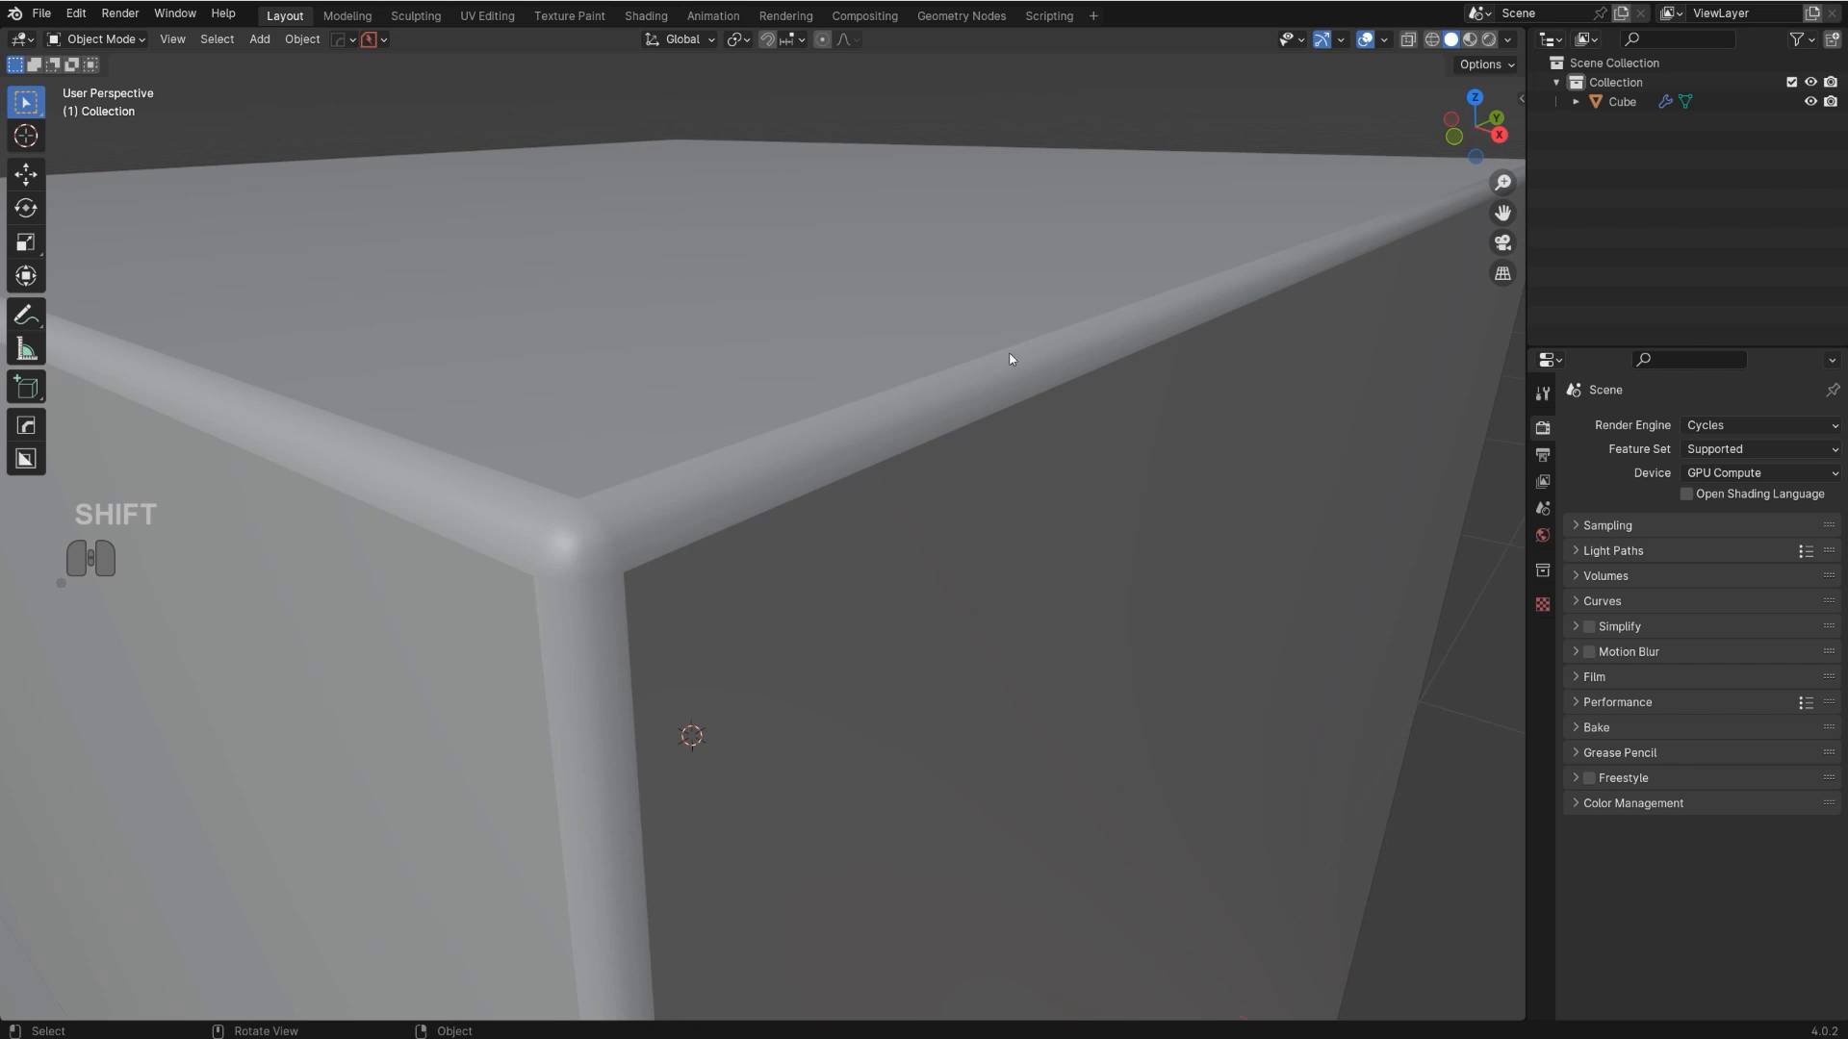
middle_click_drag(1010, 359, 706, 588, "shift")
middle_click_drag(531, 638, 664, 437, "shift")
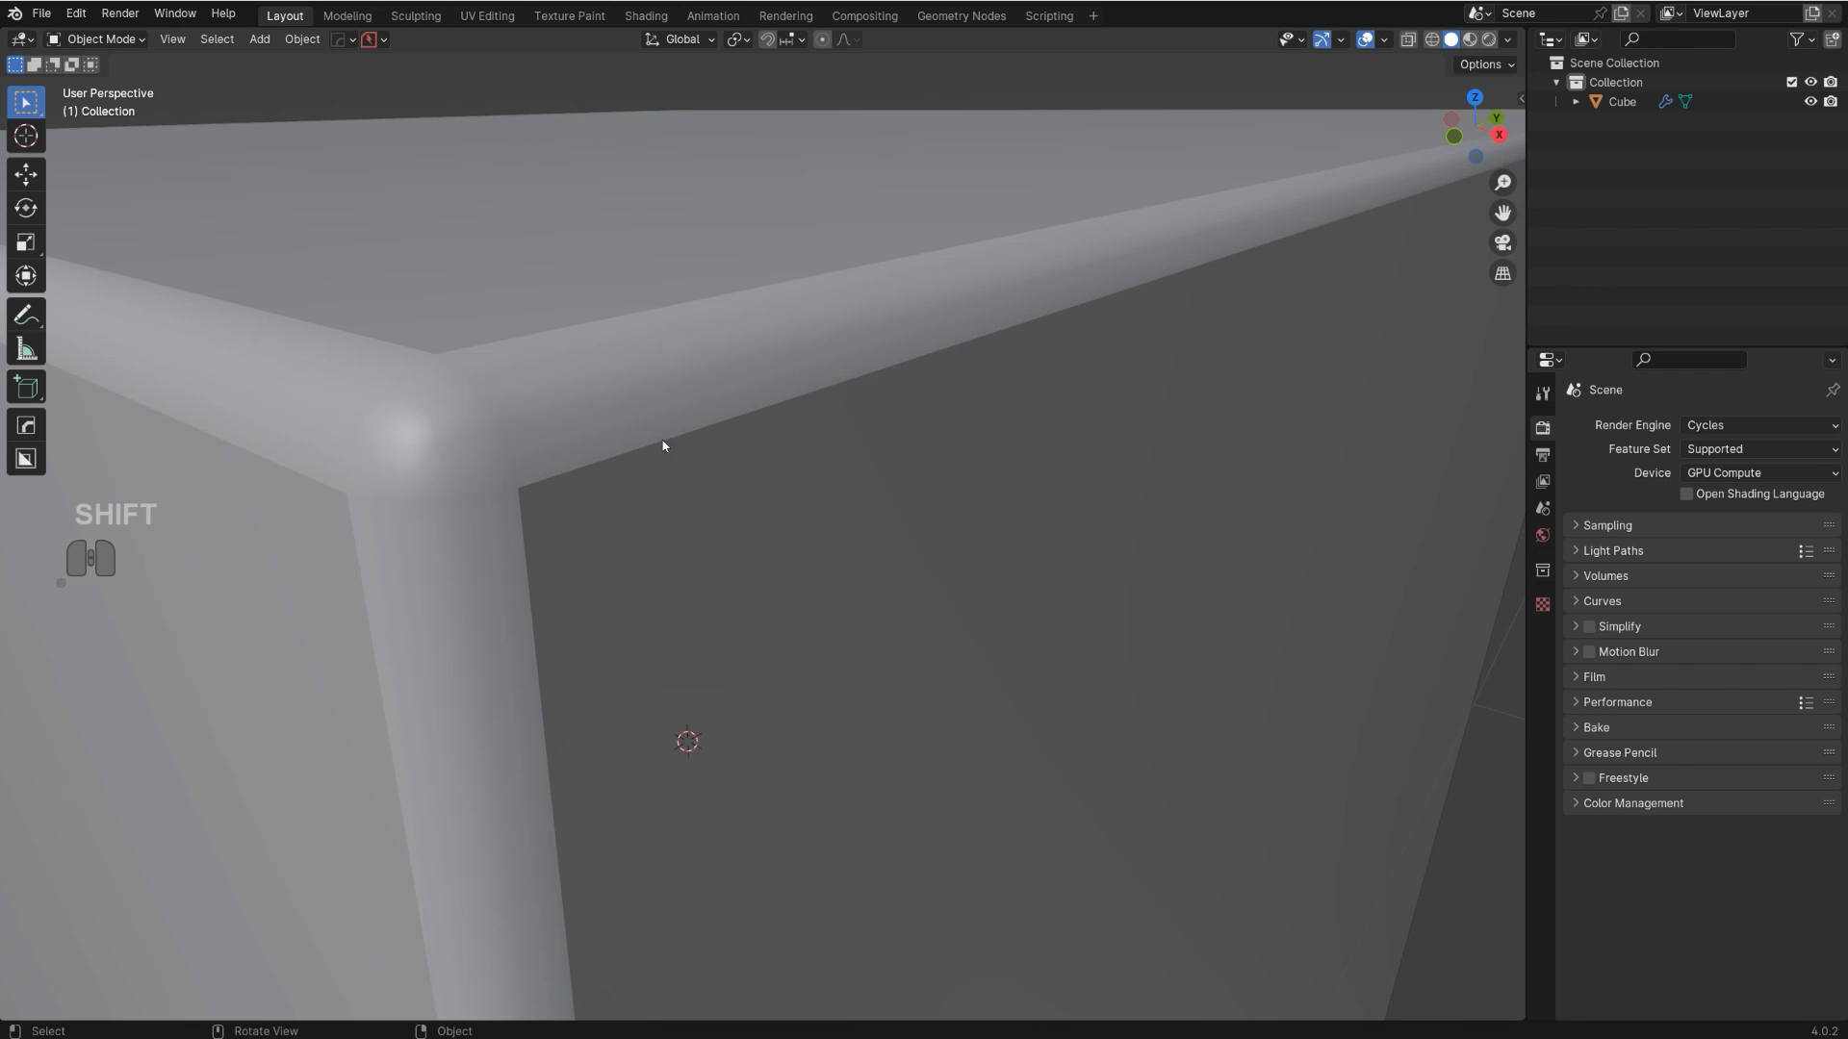
- Clear the sharp marks from all of the cube's edges and return to Object Mode to check the shading
left_click(678, 417)
key("Tab")
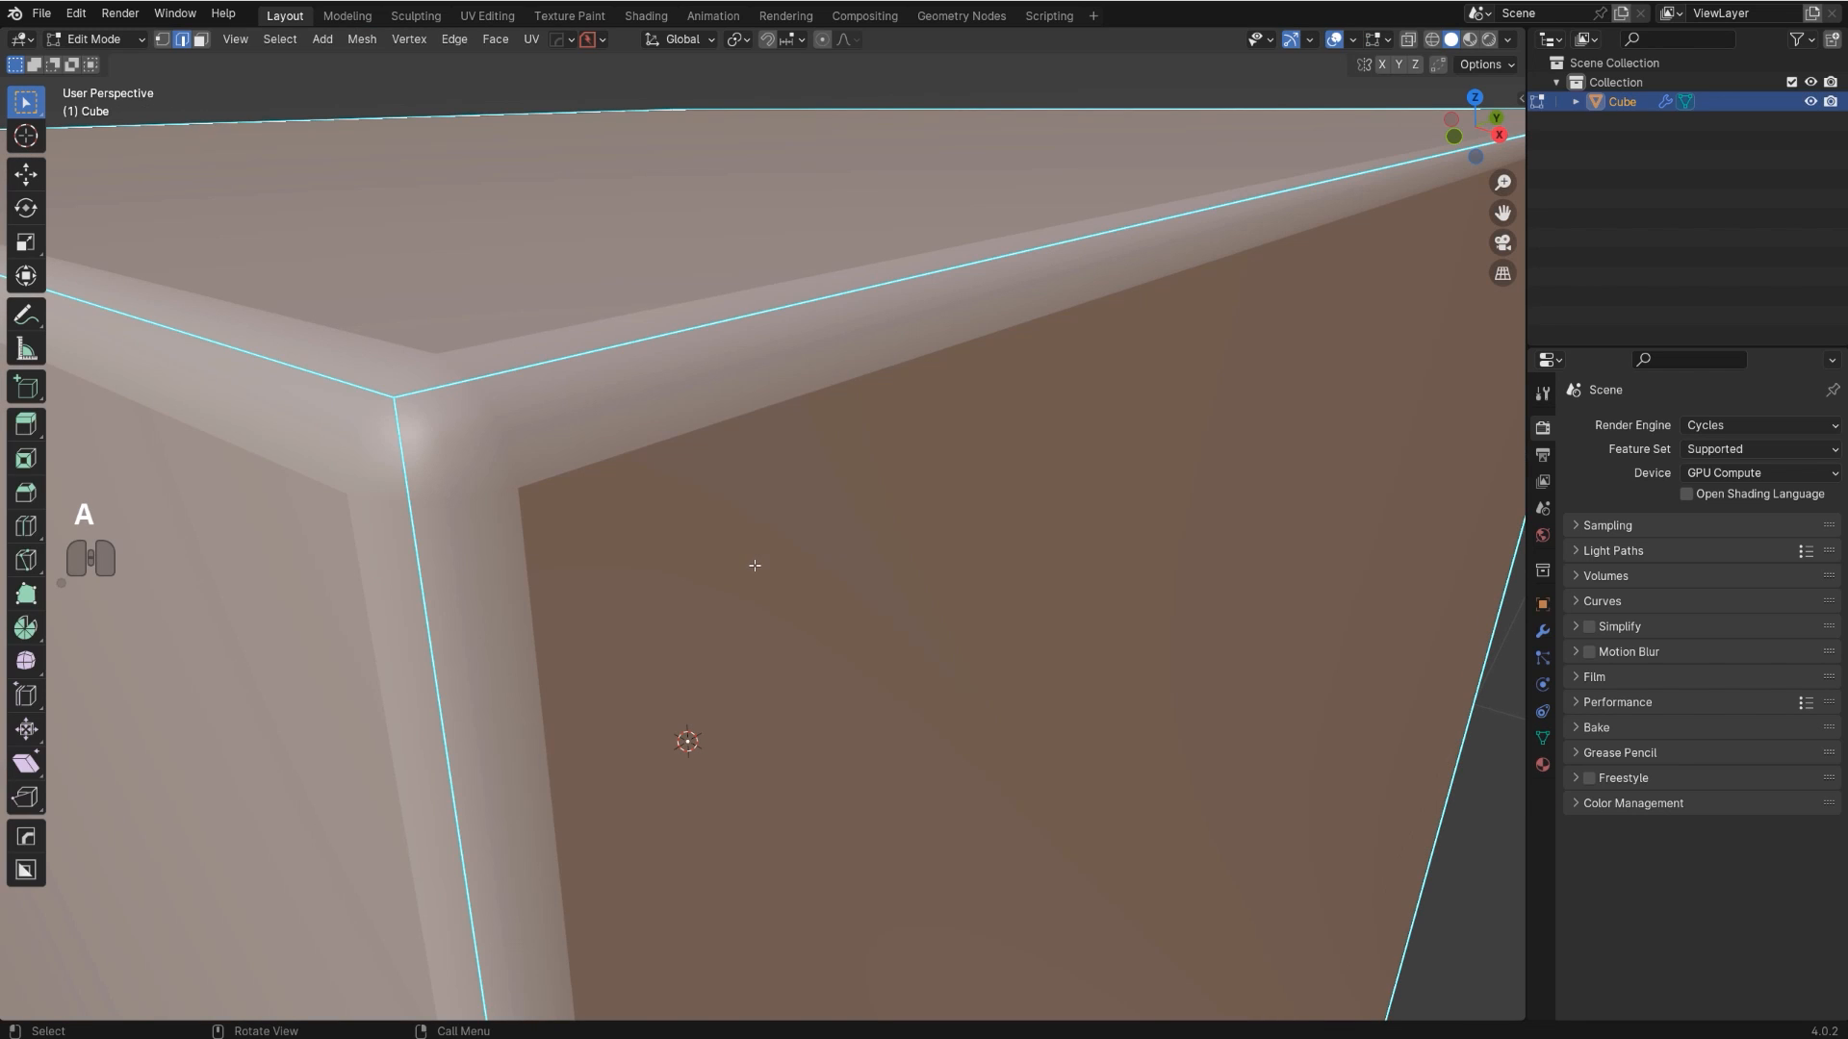
key("ctrl+e")
left_click(748, 585)
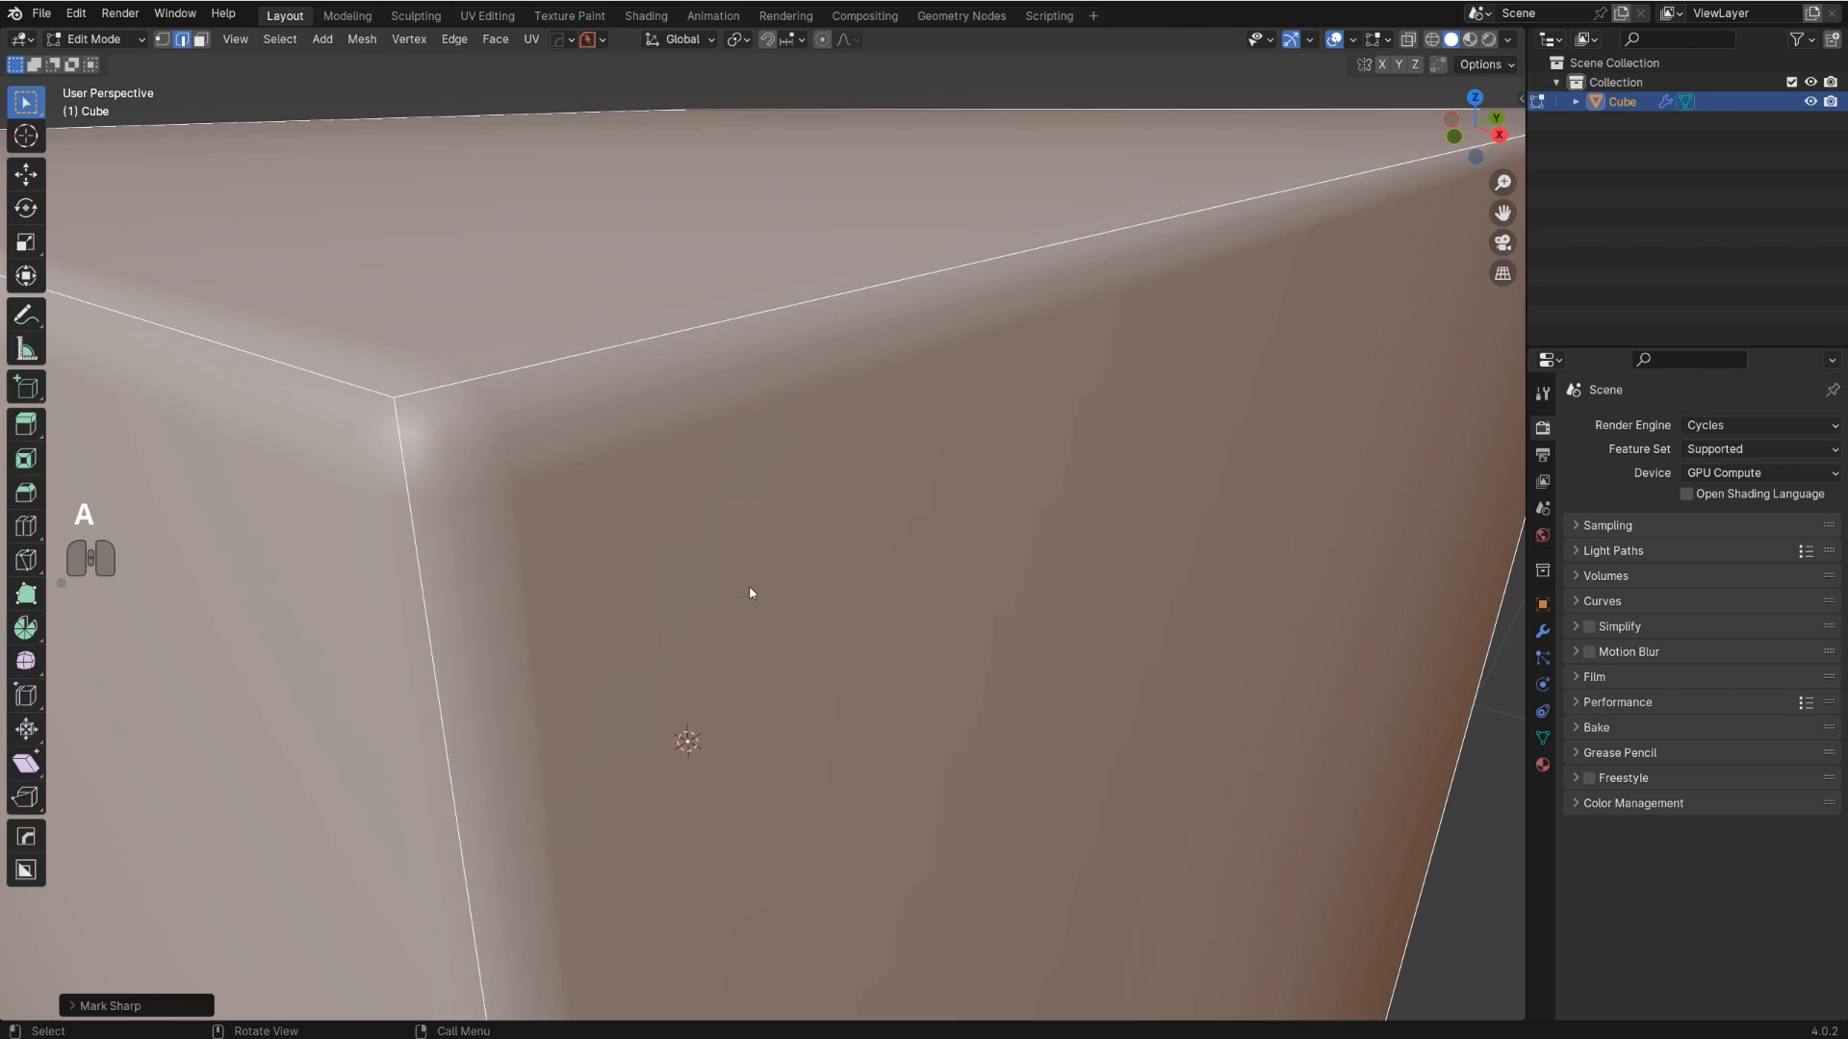
key("Tab")
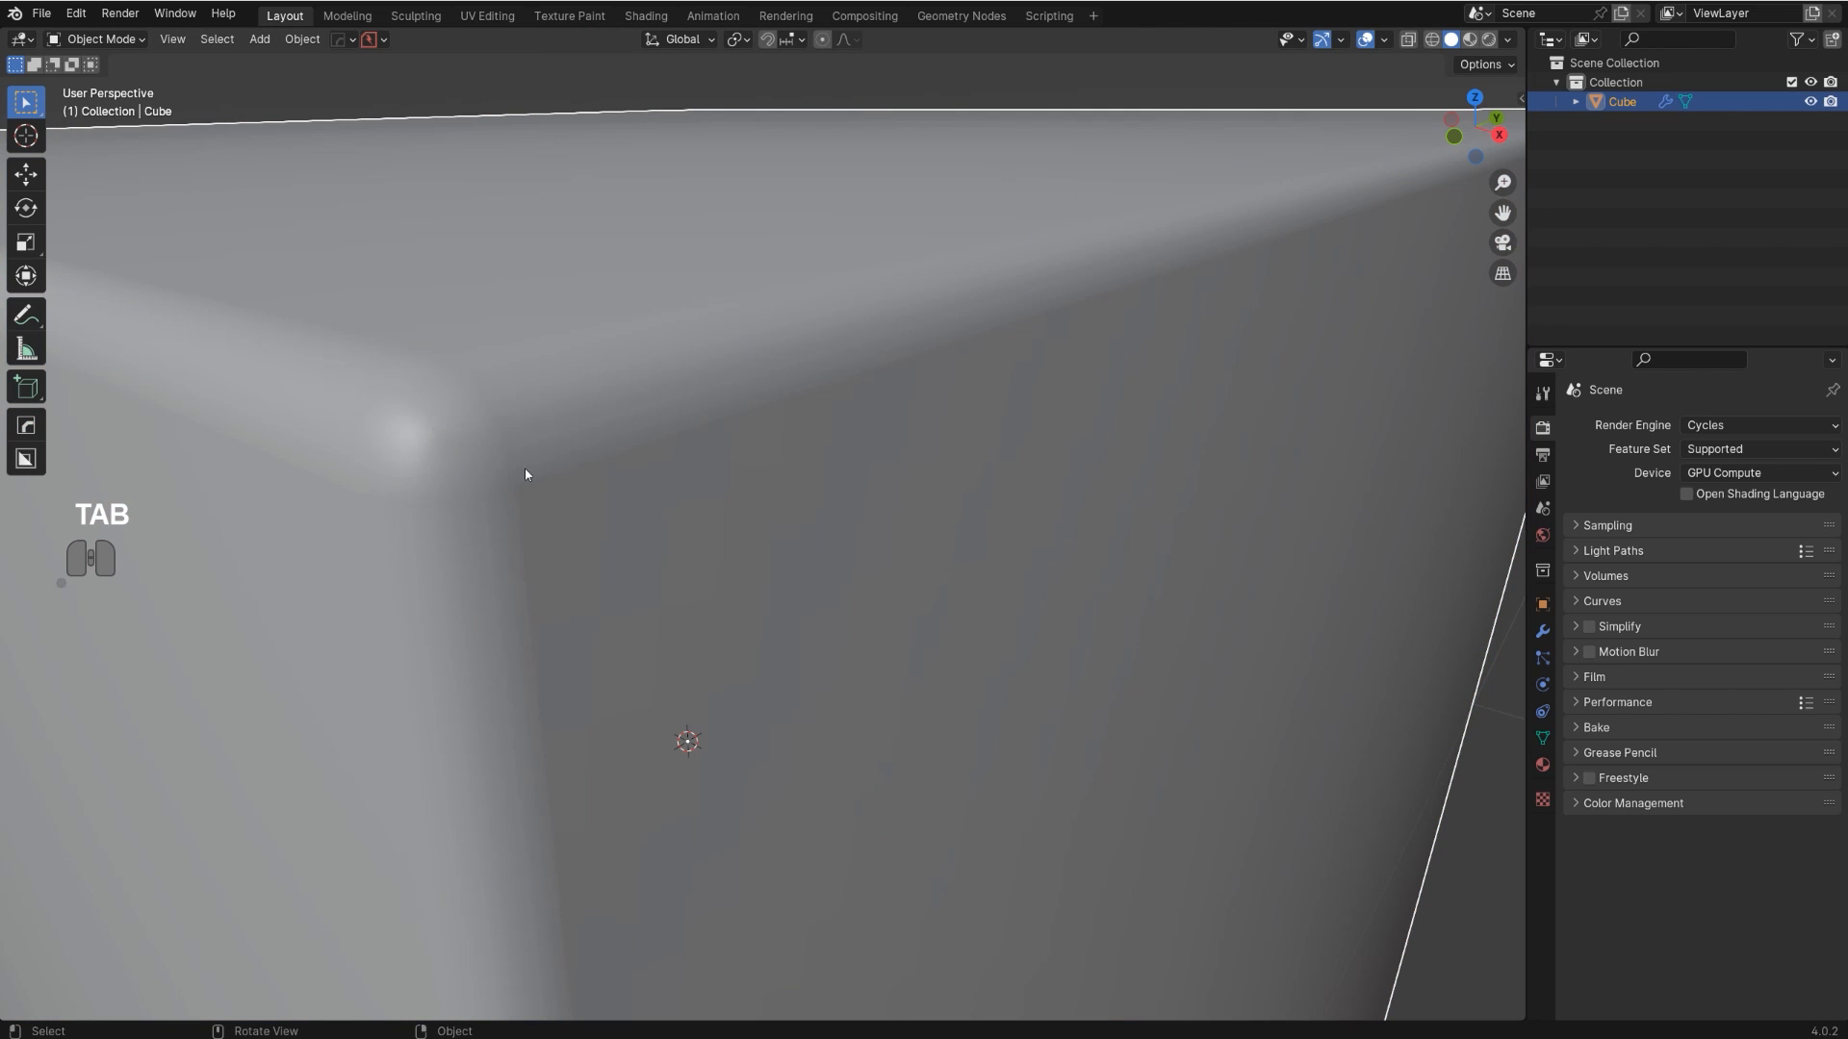
scroll(603, 617, "down", 9)
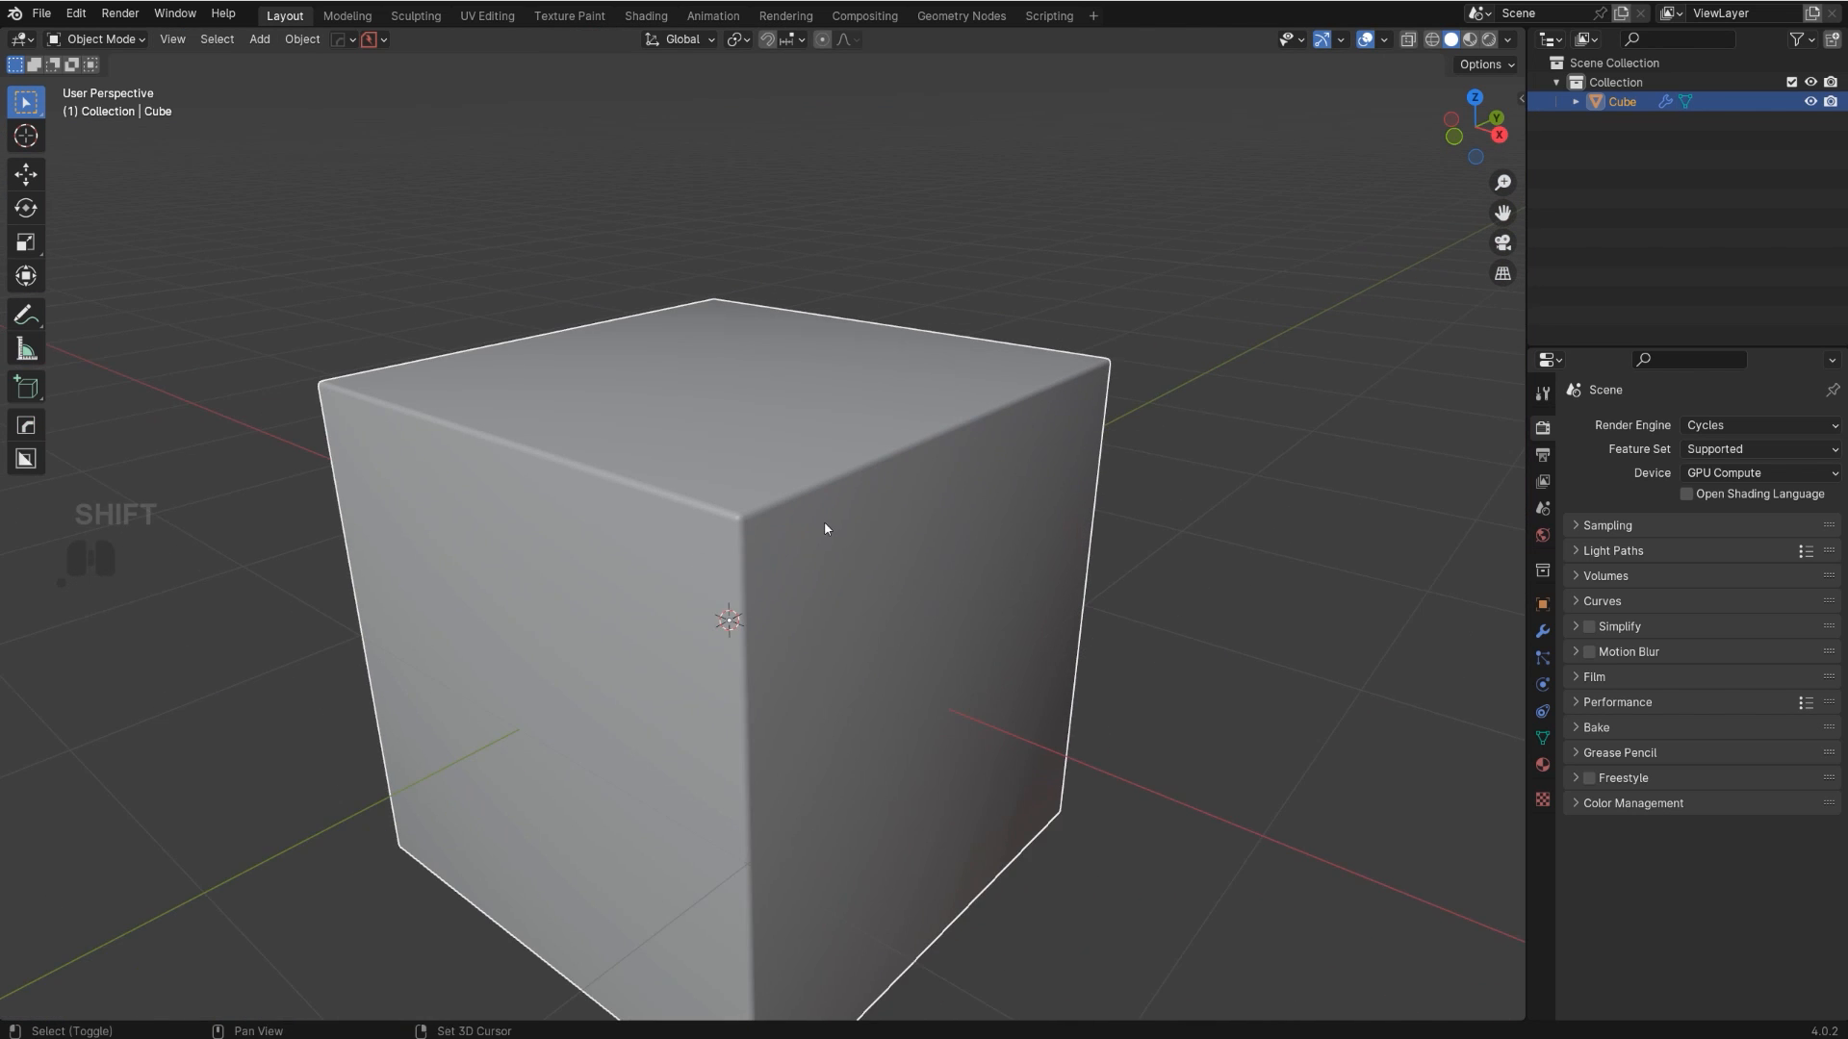
middle_click_drag(824, 524, 833, 466, "shift")
scroll(704, 510, "up", 2)
scroll(741, 501, "up", 2)
scroll(834, 465, "down", 5)
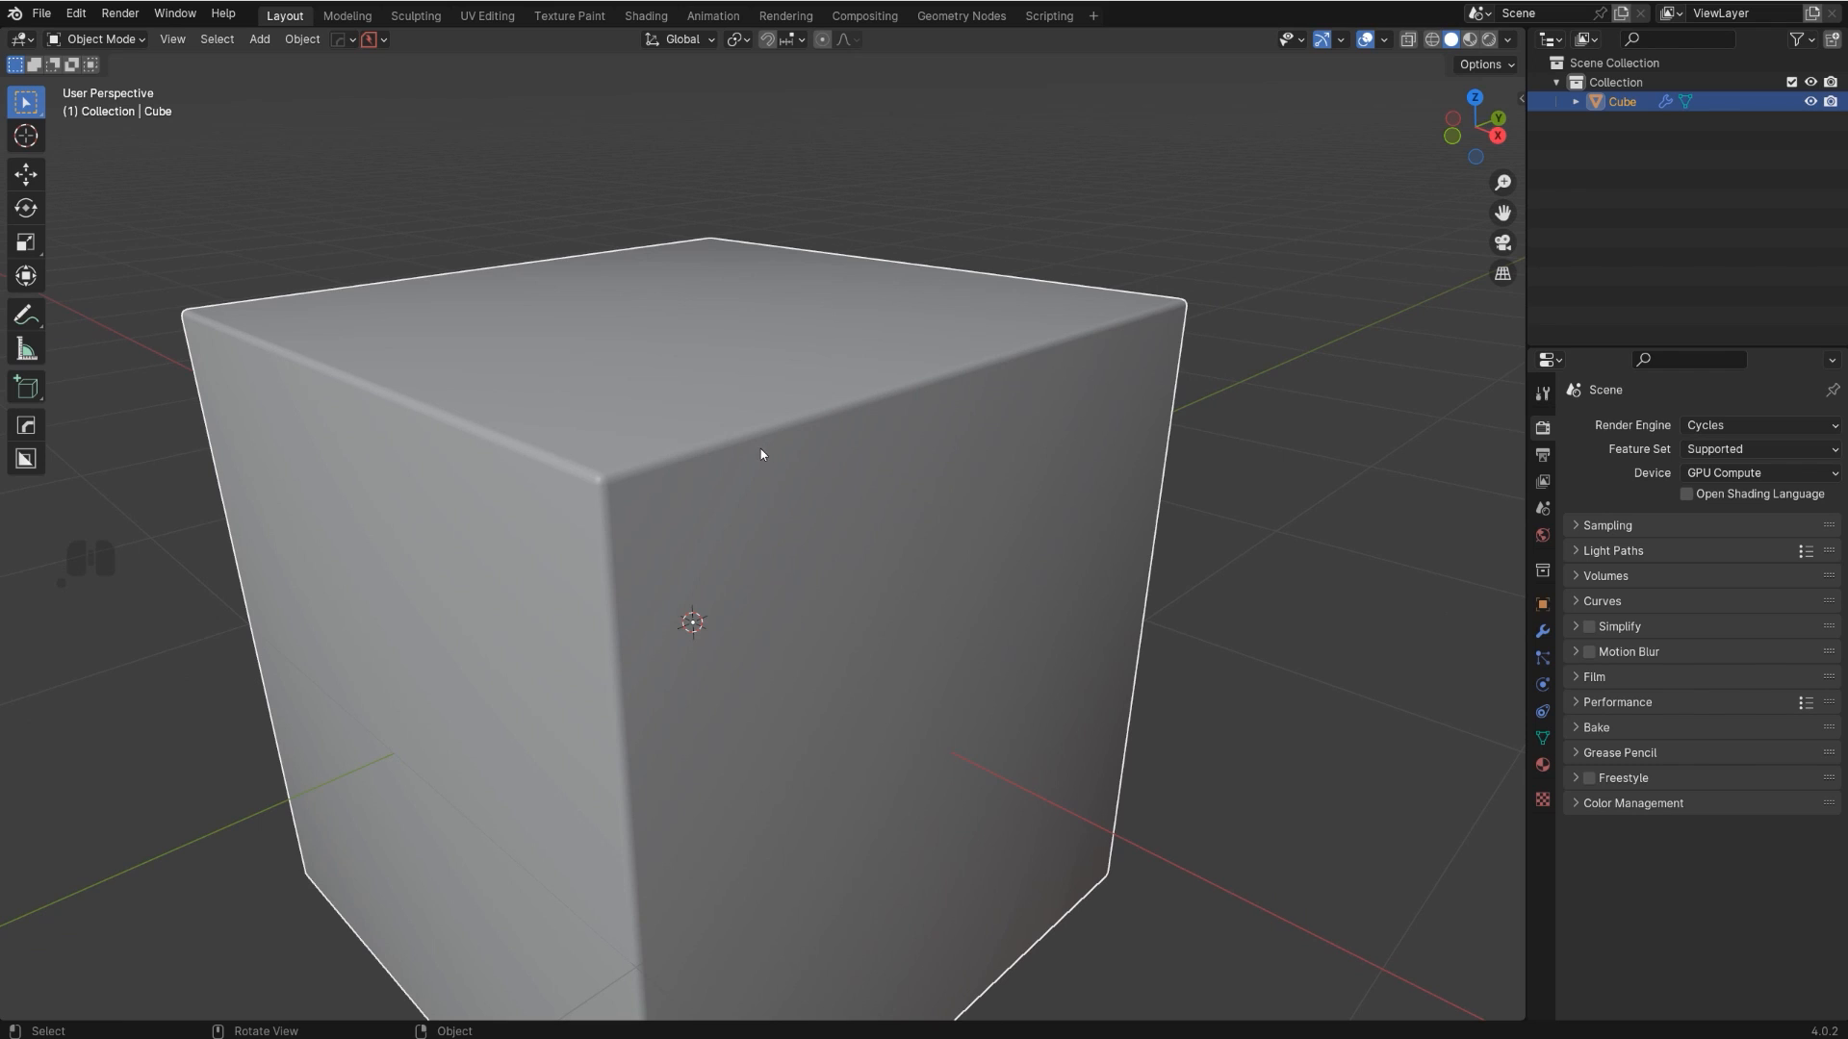
- Deselect the cube and add a cylinder mesh at the 3D cursor
key("shift")
scroll(1002, 437, "down", 4)
middle_click_drag(989, 477, 577, 590, "shift")
left_click(809, 556)
key("shift+a")
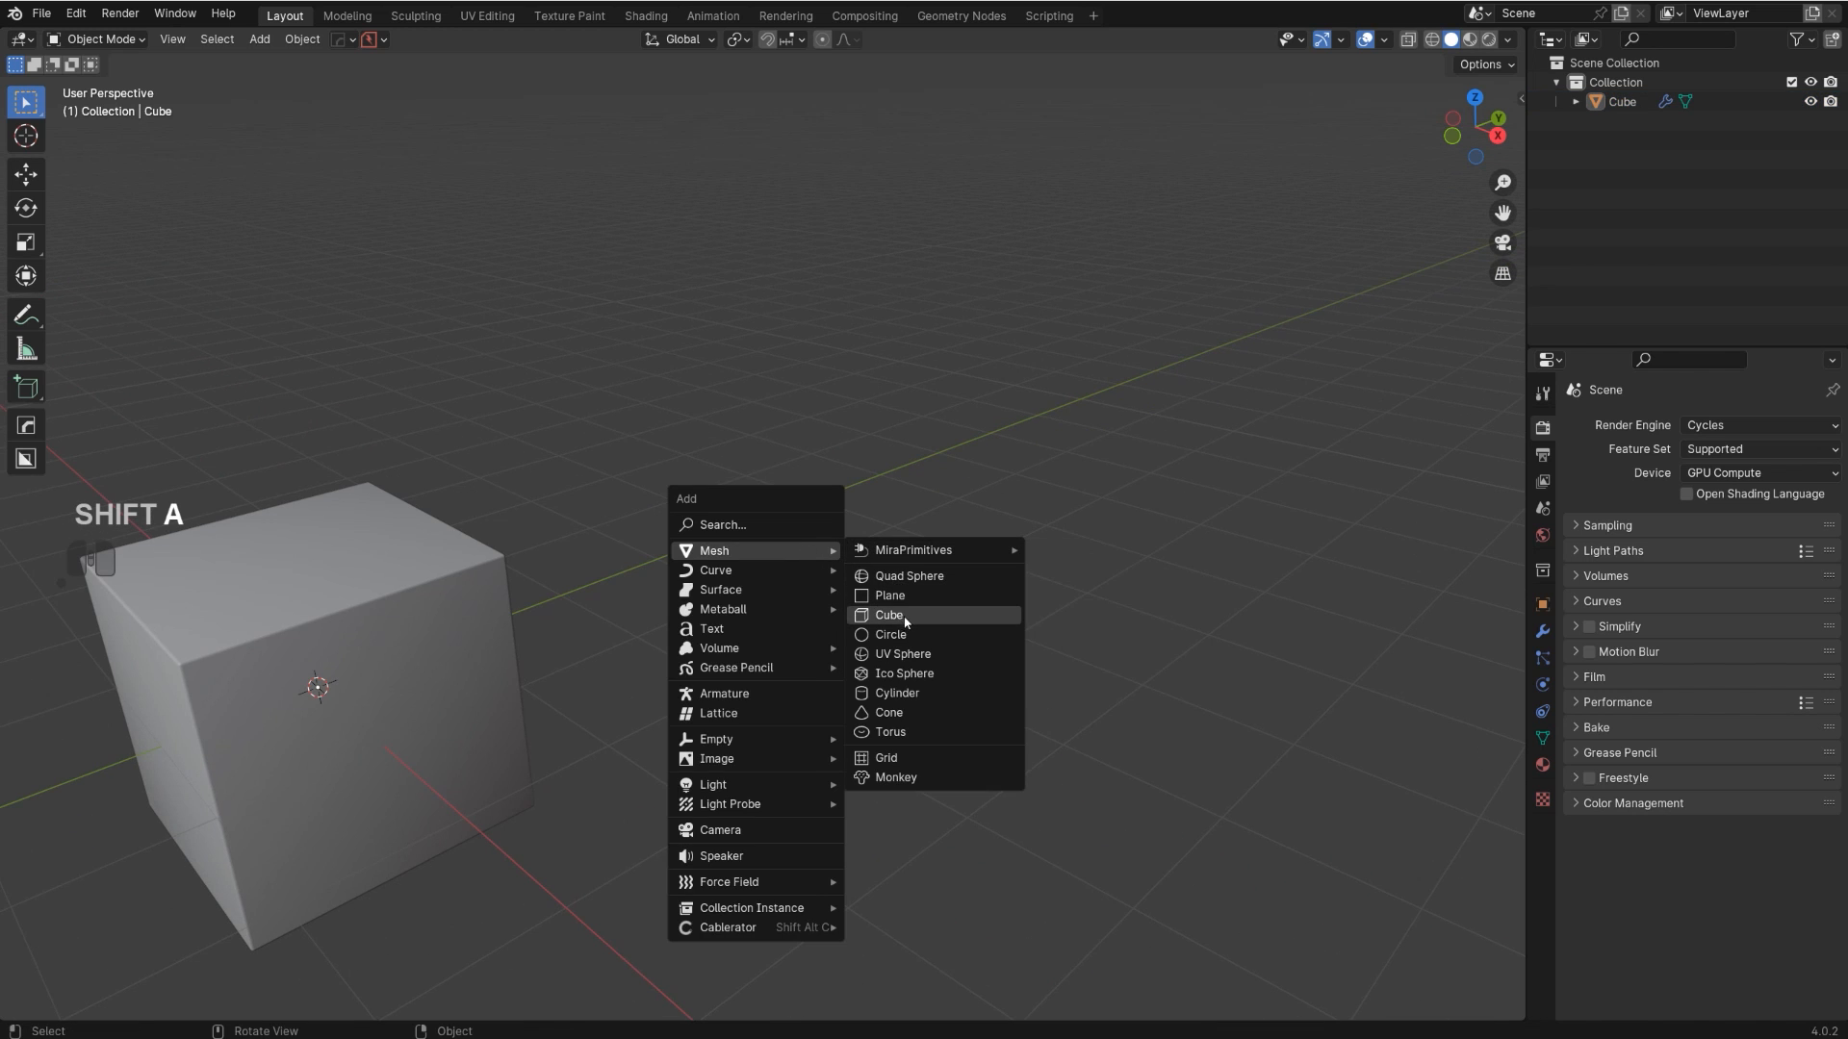
left_click(914, 693)
middle_click_drag(527, 683, 619, 668, "shift")
key("g")
right_click(619, 664)
- Delete the bevelled cube, keeping only the cylinder
left_click(579, 634)
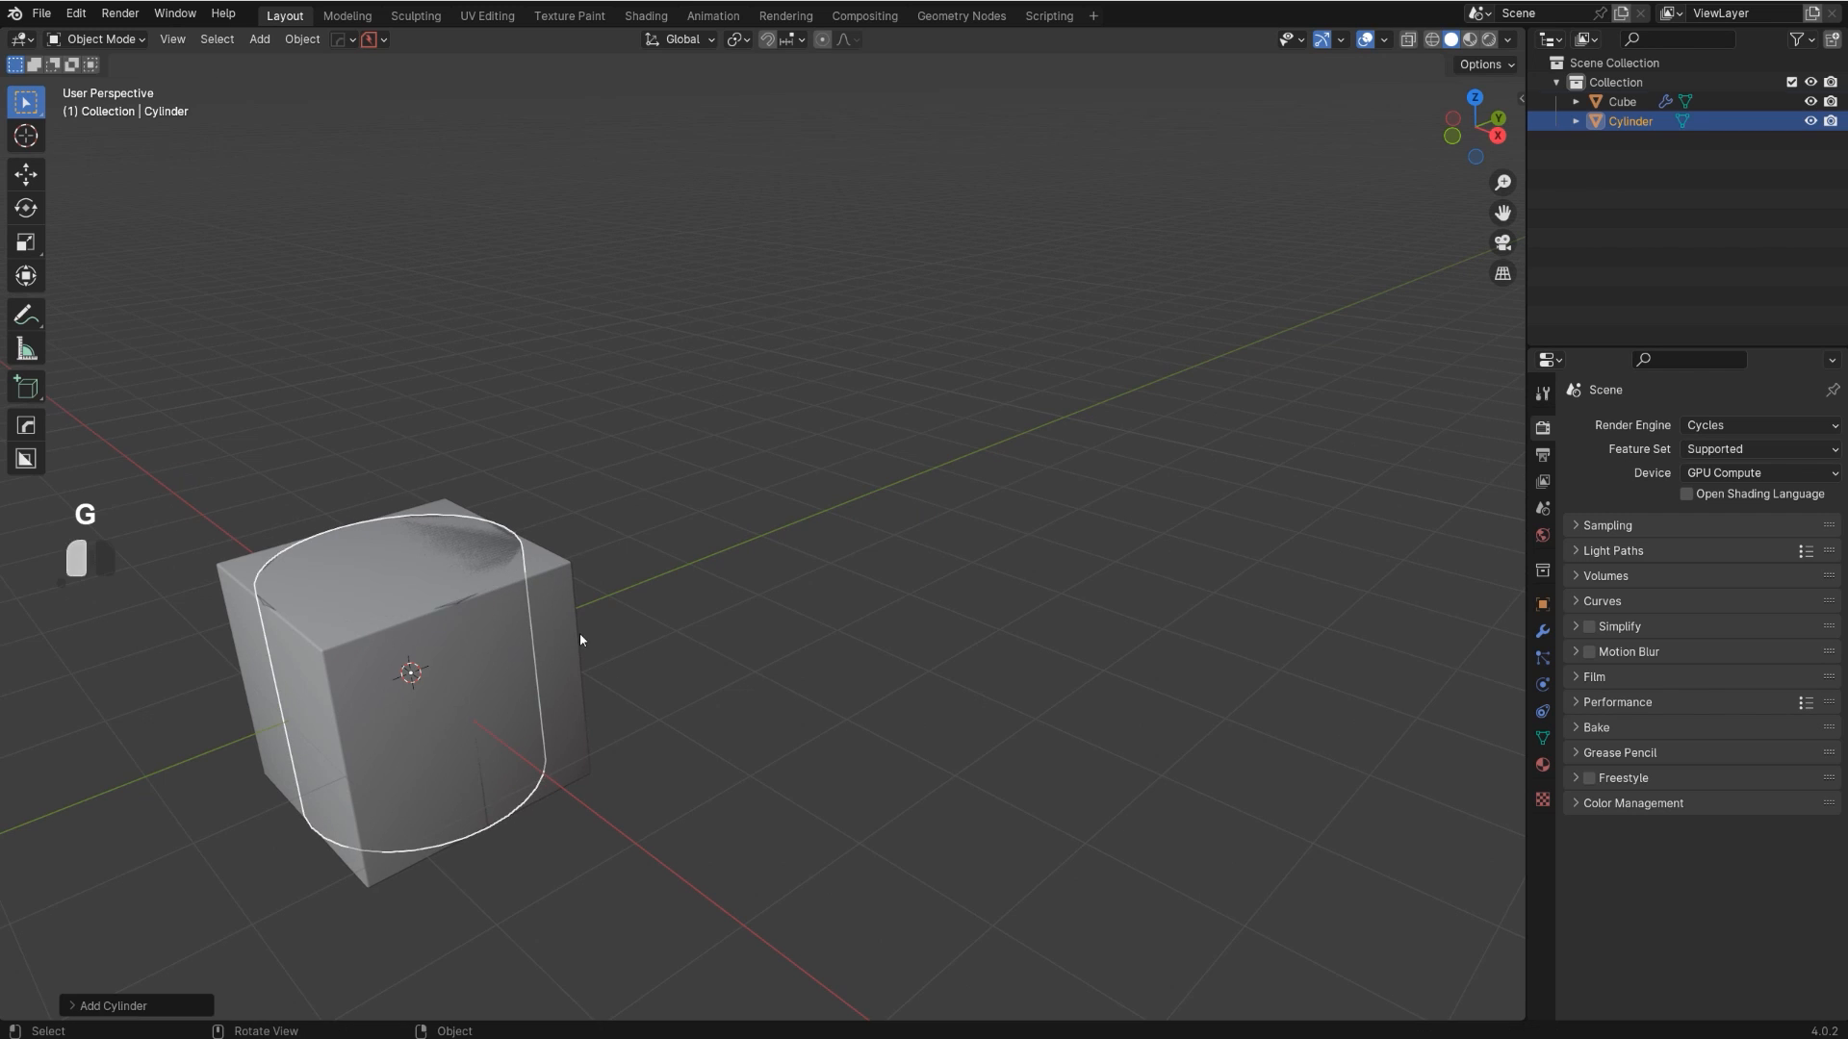
key("x")
left_click(527, 638)
- Flatten the cylinder along Z to a depth of about 0.48
scroll(897, 535, "up", 5)
middle_click_drag(528, 643, 742, 520, "shift")
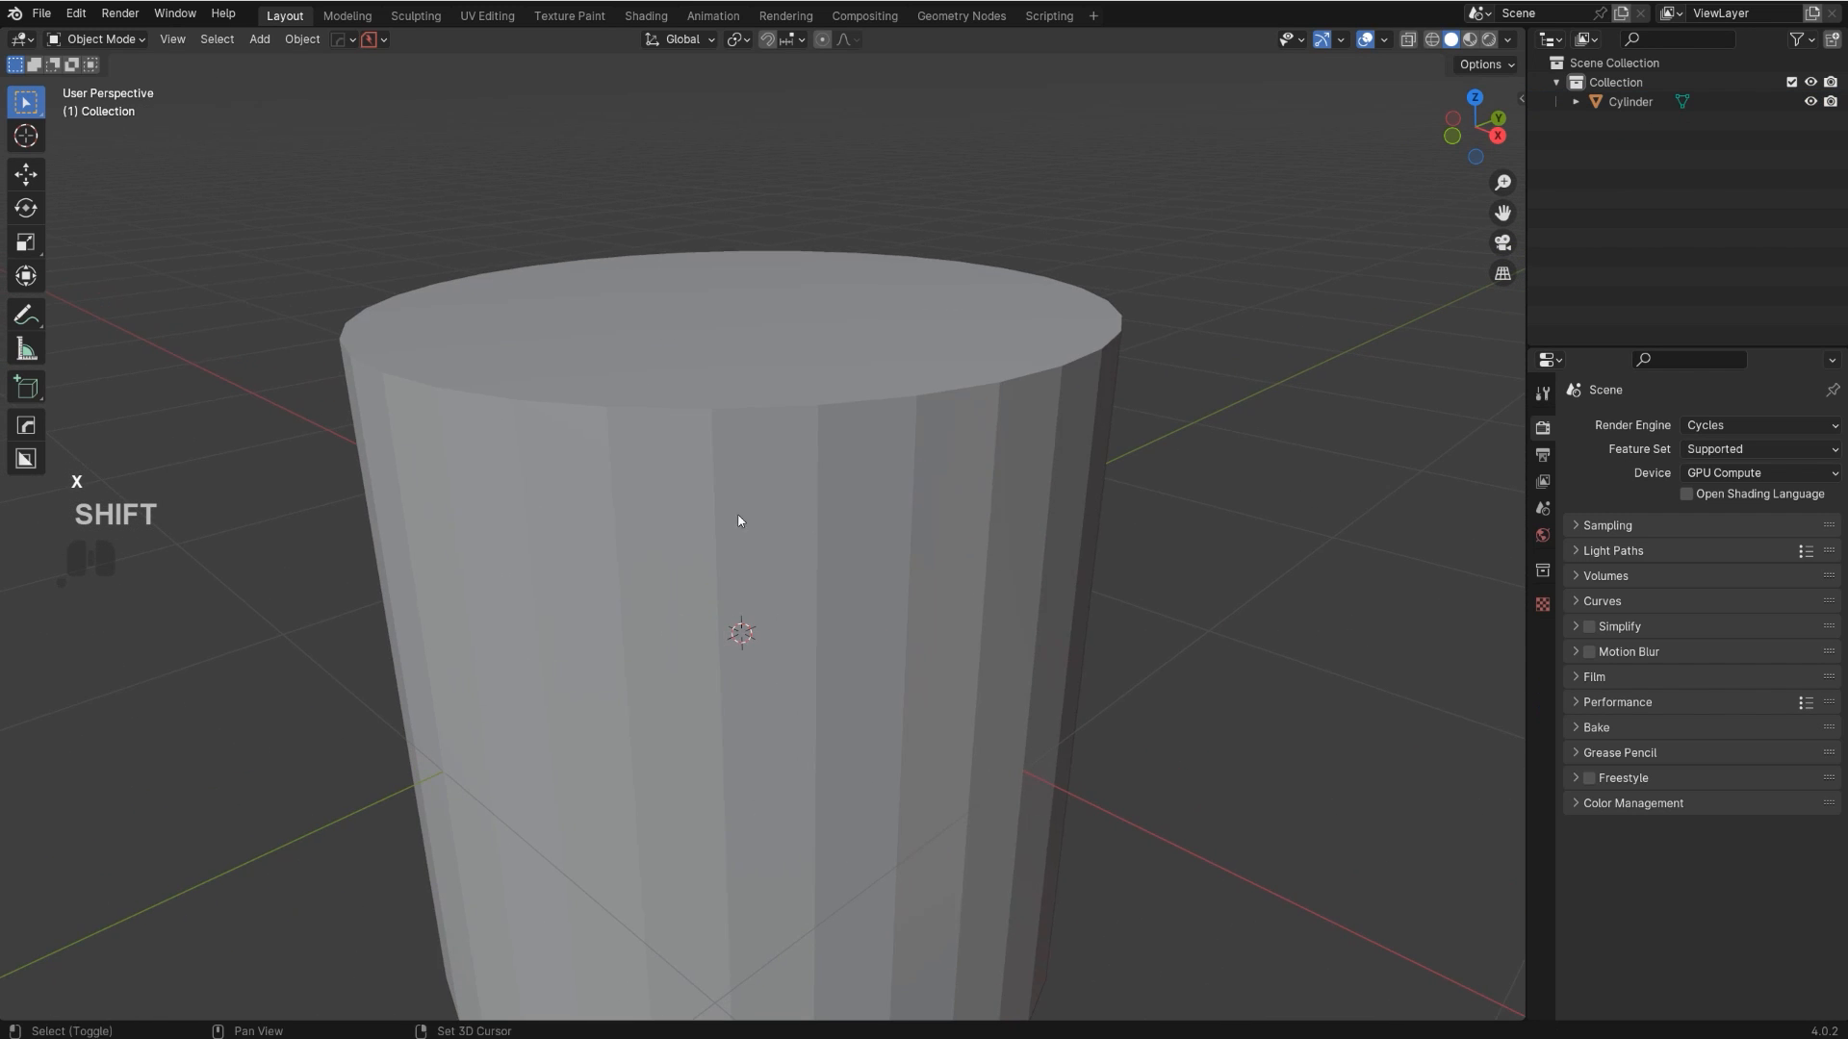
left_click(741, 520)
key("s")
key("z")
left_click(846, 721)
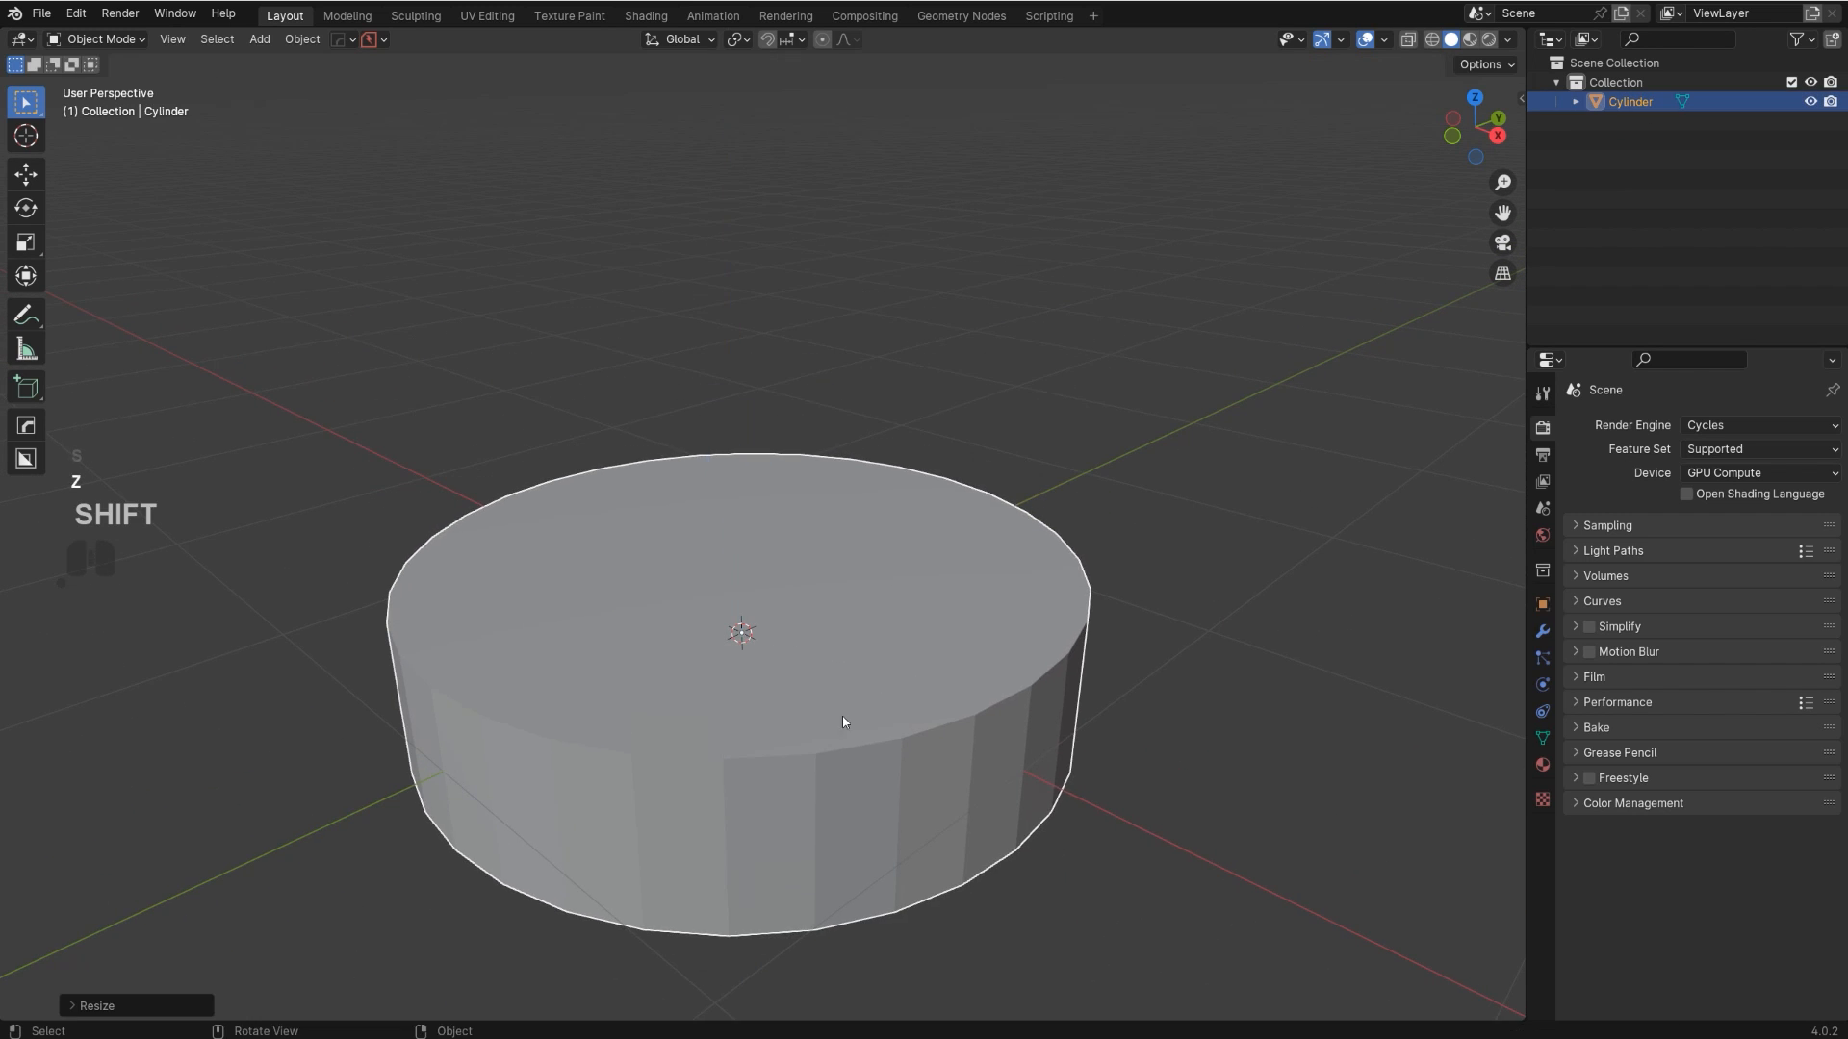
- Add a HardOps Bevel to the cylinder with 3 segments and a width of about 0.005
scroll(823, 493, "up", 2)
middle_click_drag(851, 704, 841, 511, "shift")
key("q")
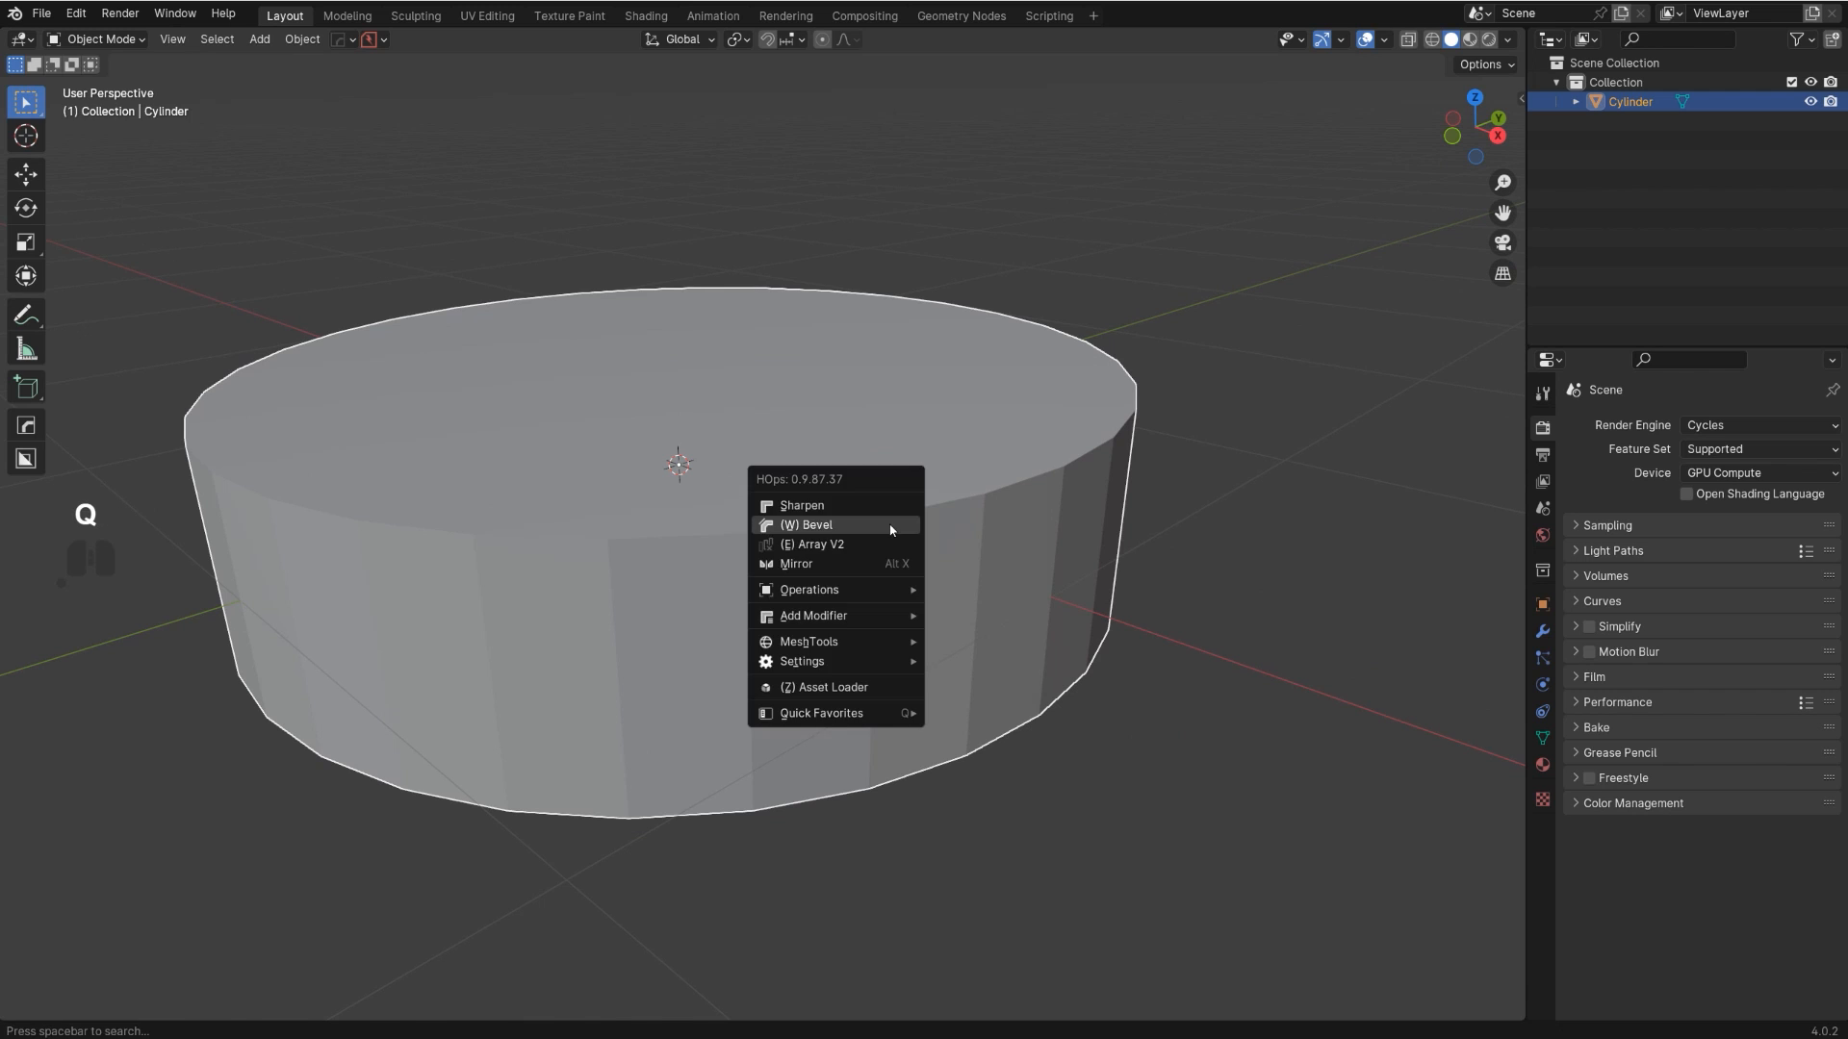
left_click(889, 525)
left_click(879, 522)
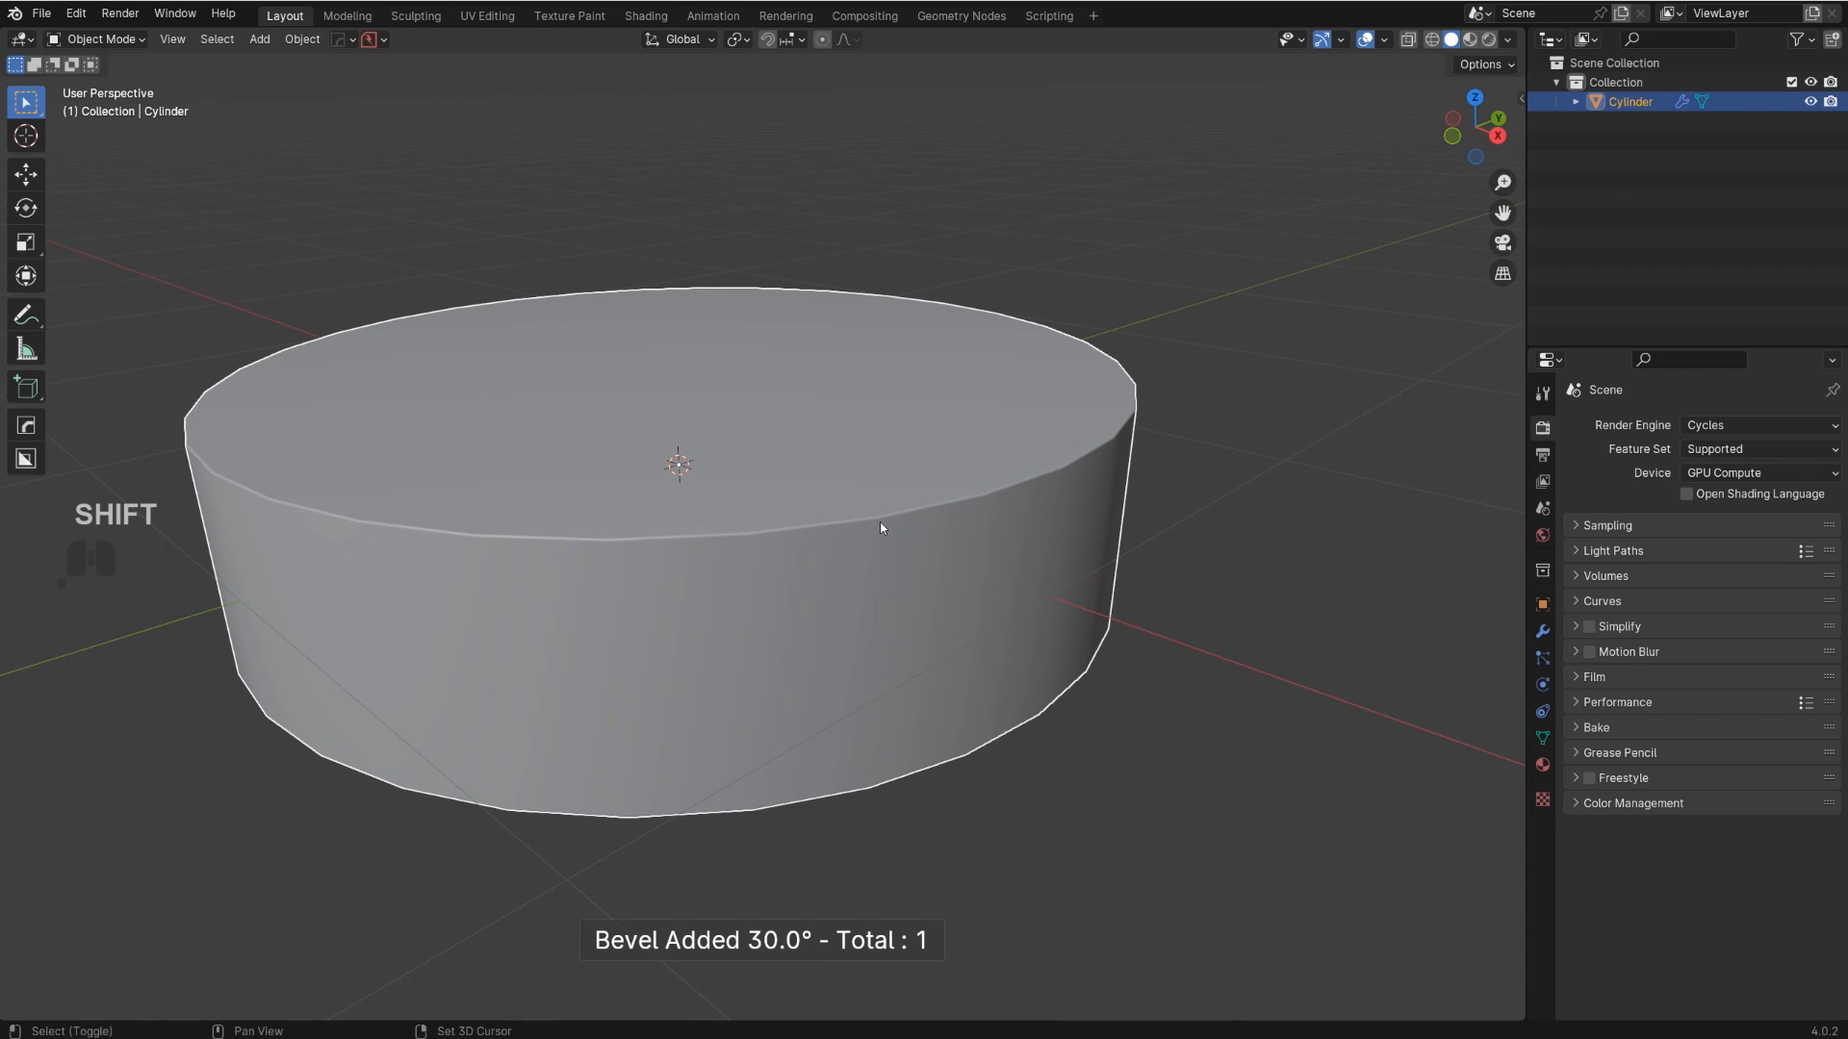
middle_click_drag(880, 521, 920, 553)
key("ctrl+z")
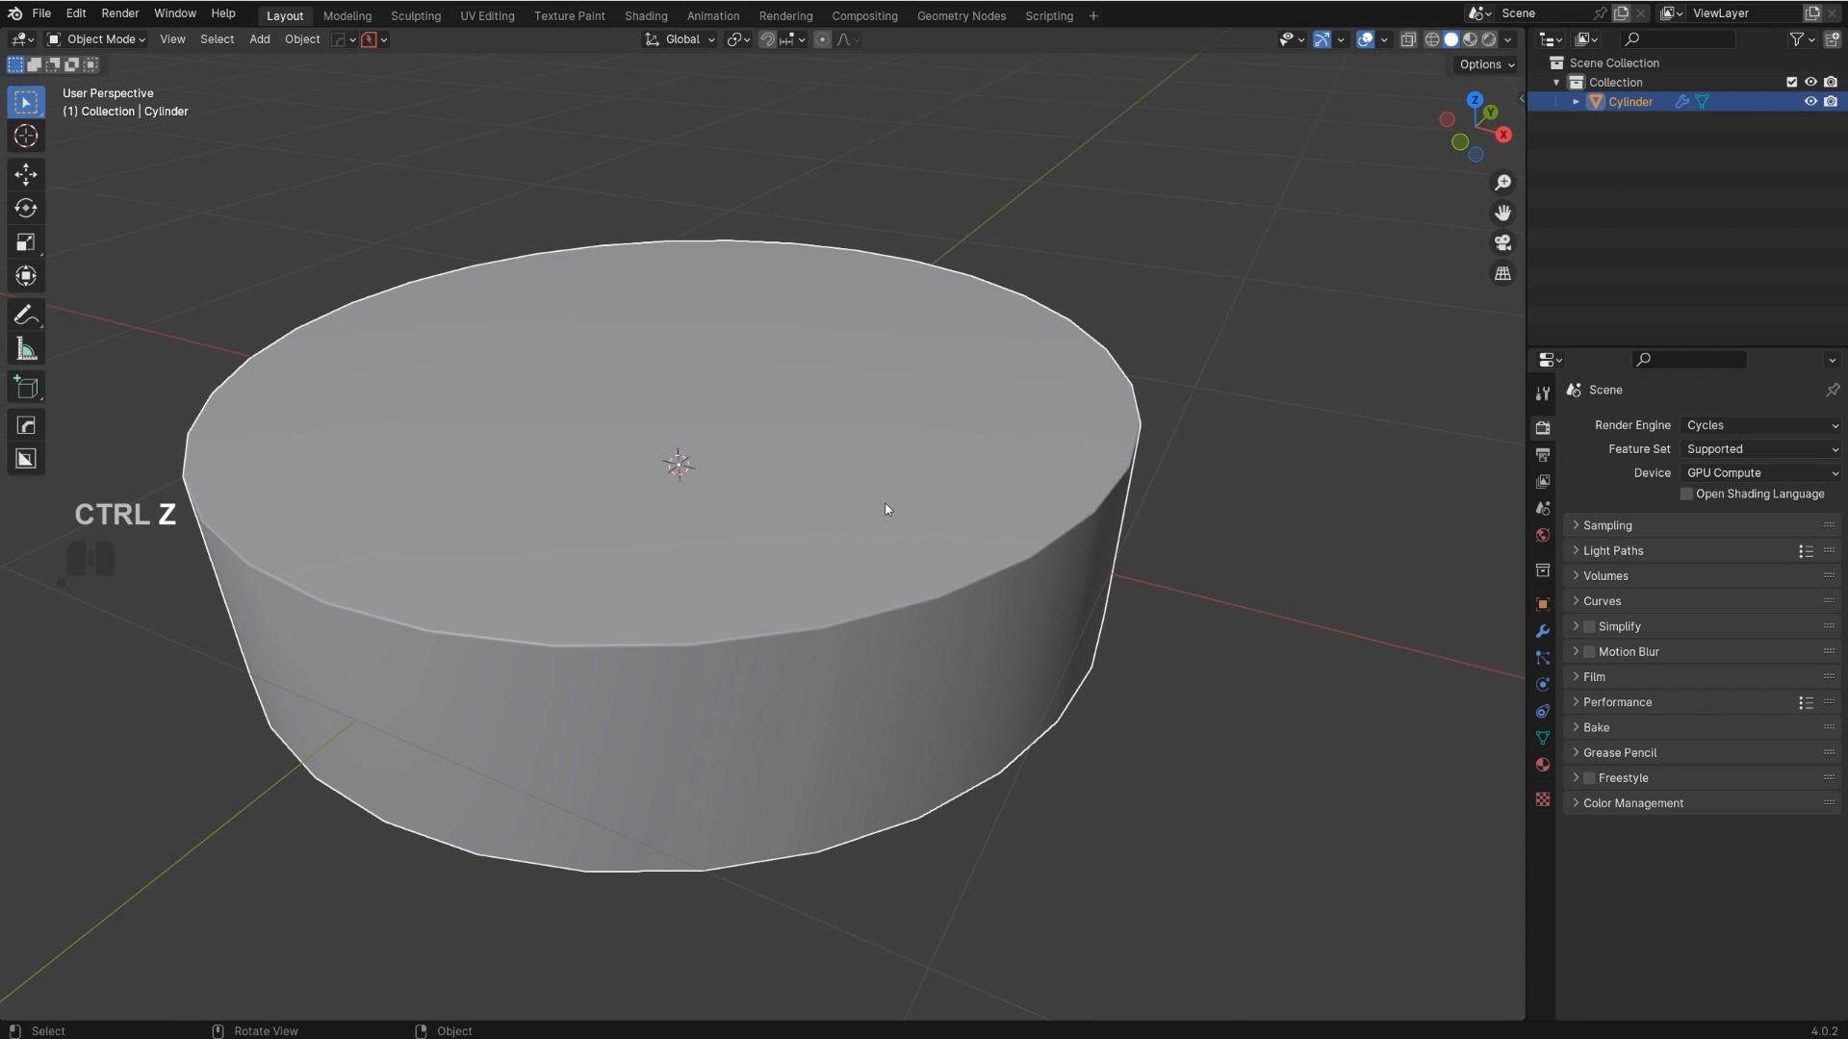
- Set the cylinder's vertex count to 100 with Tweak Cylinder
key("ctrl+alt+a")
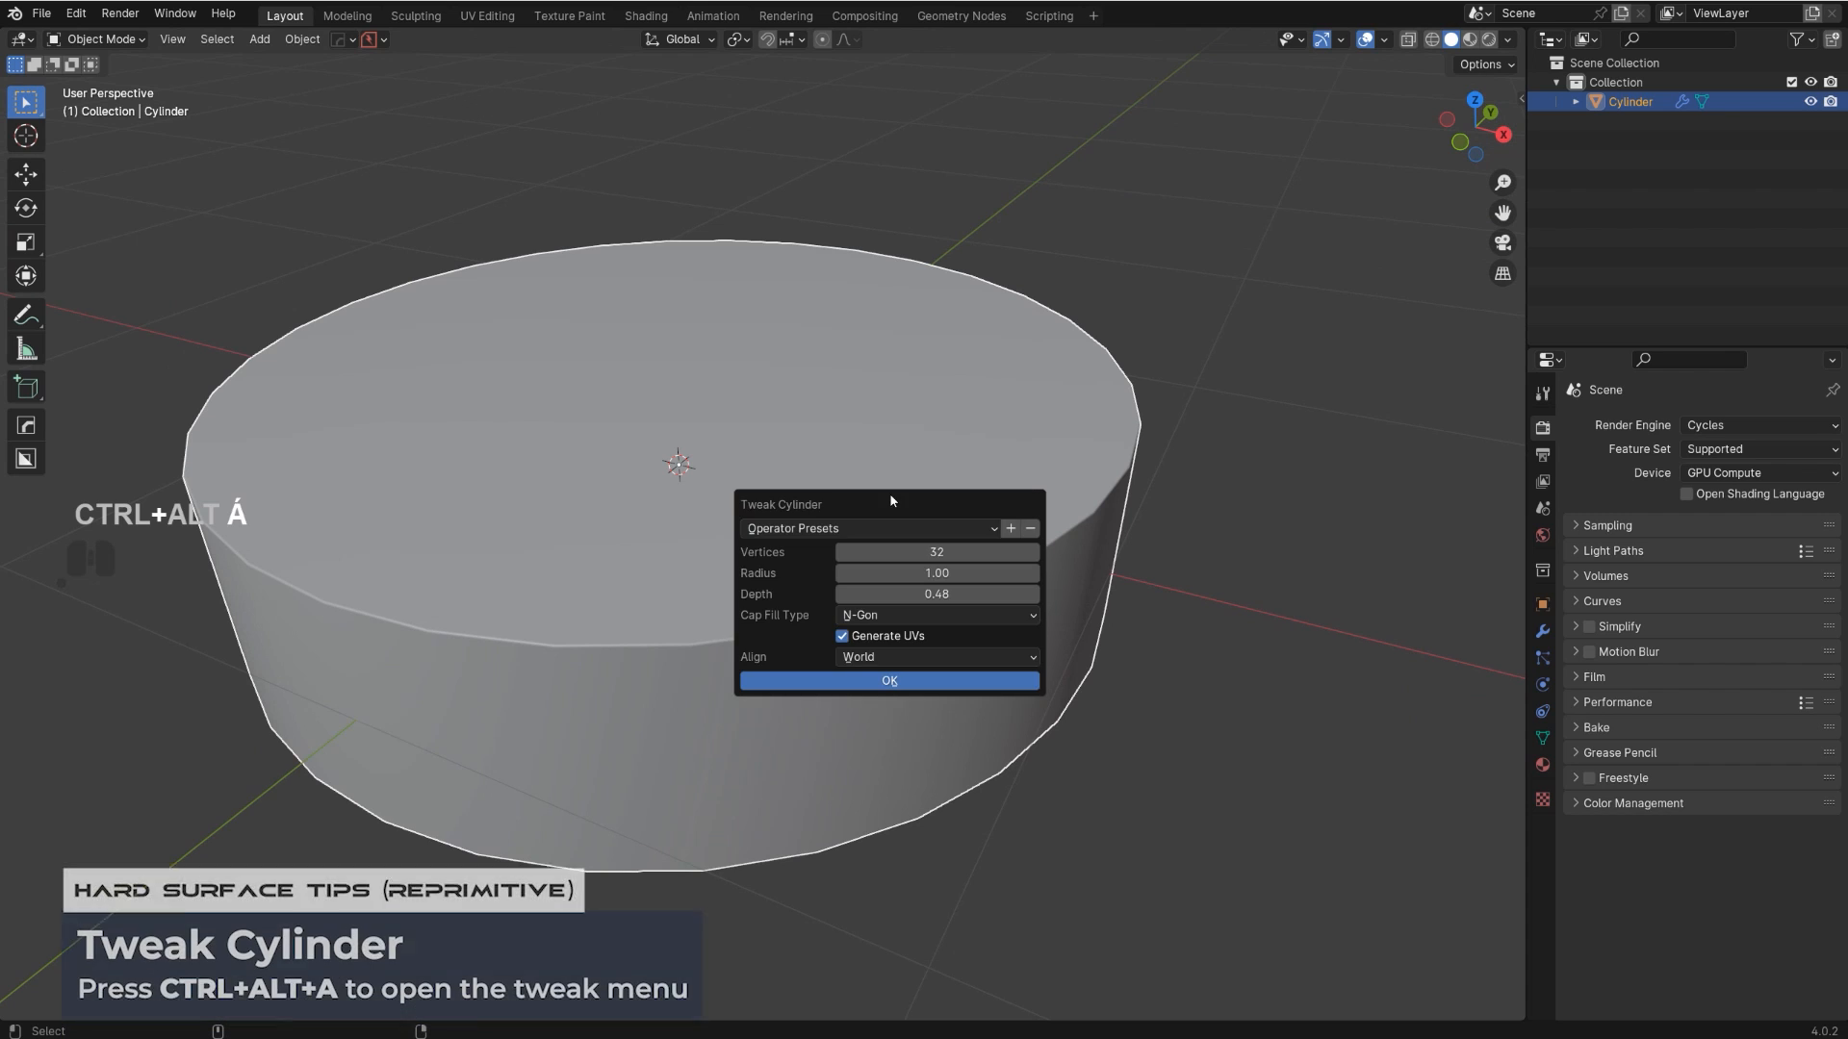
type("100")
key("Return")
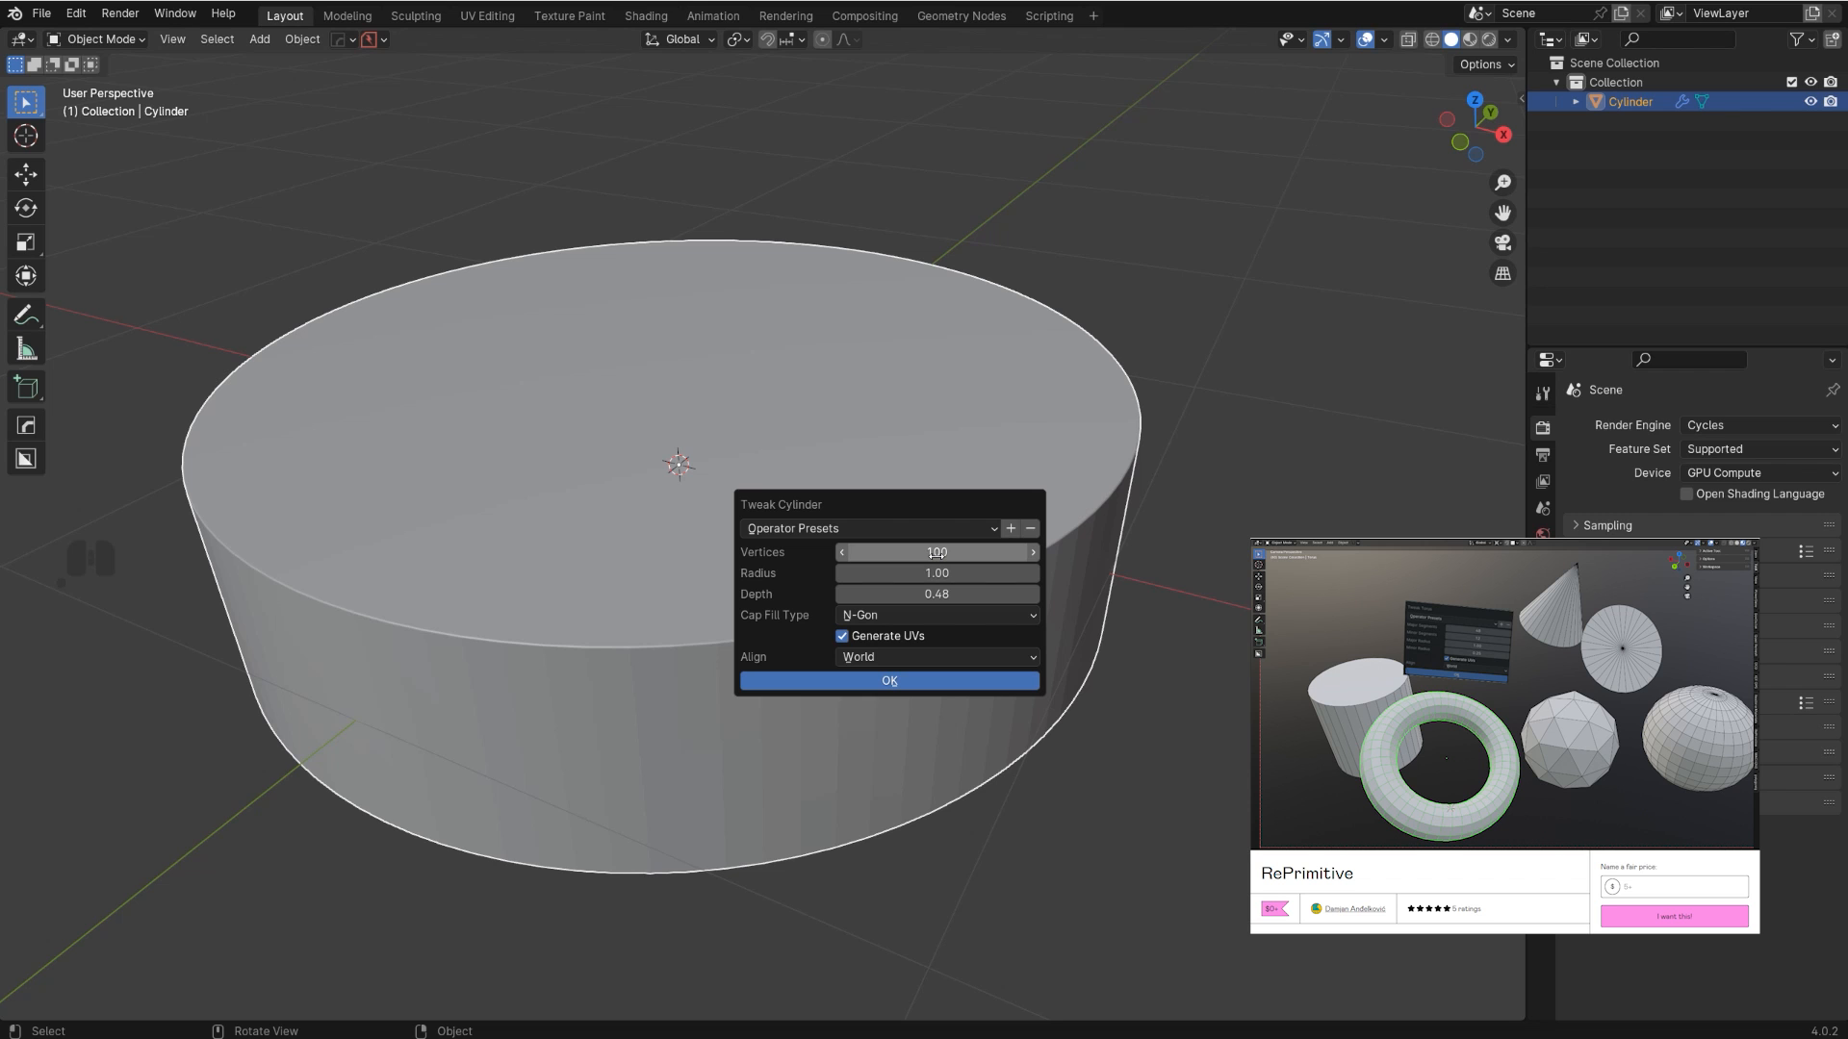
left_click(850, 680)
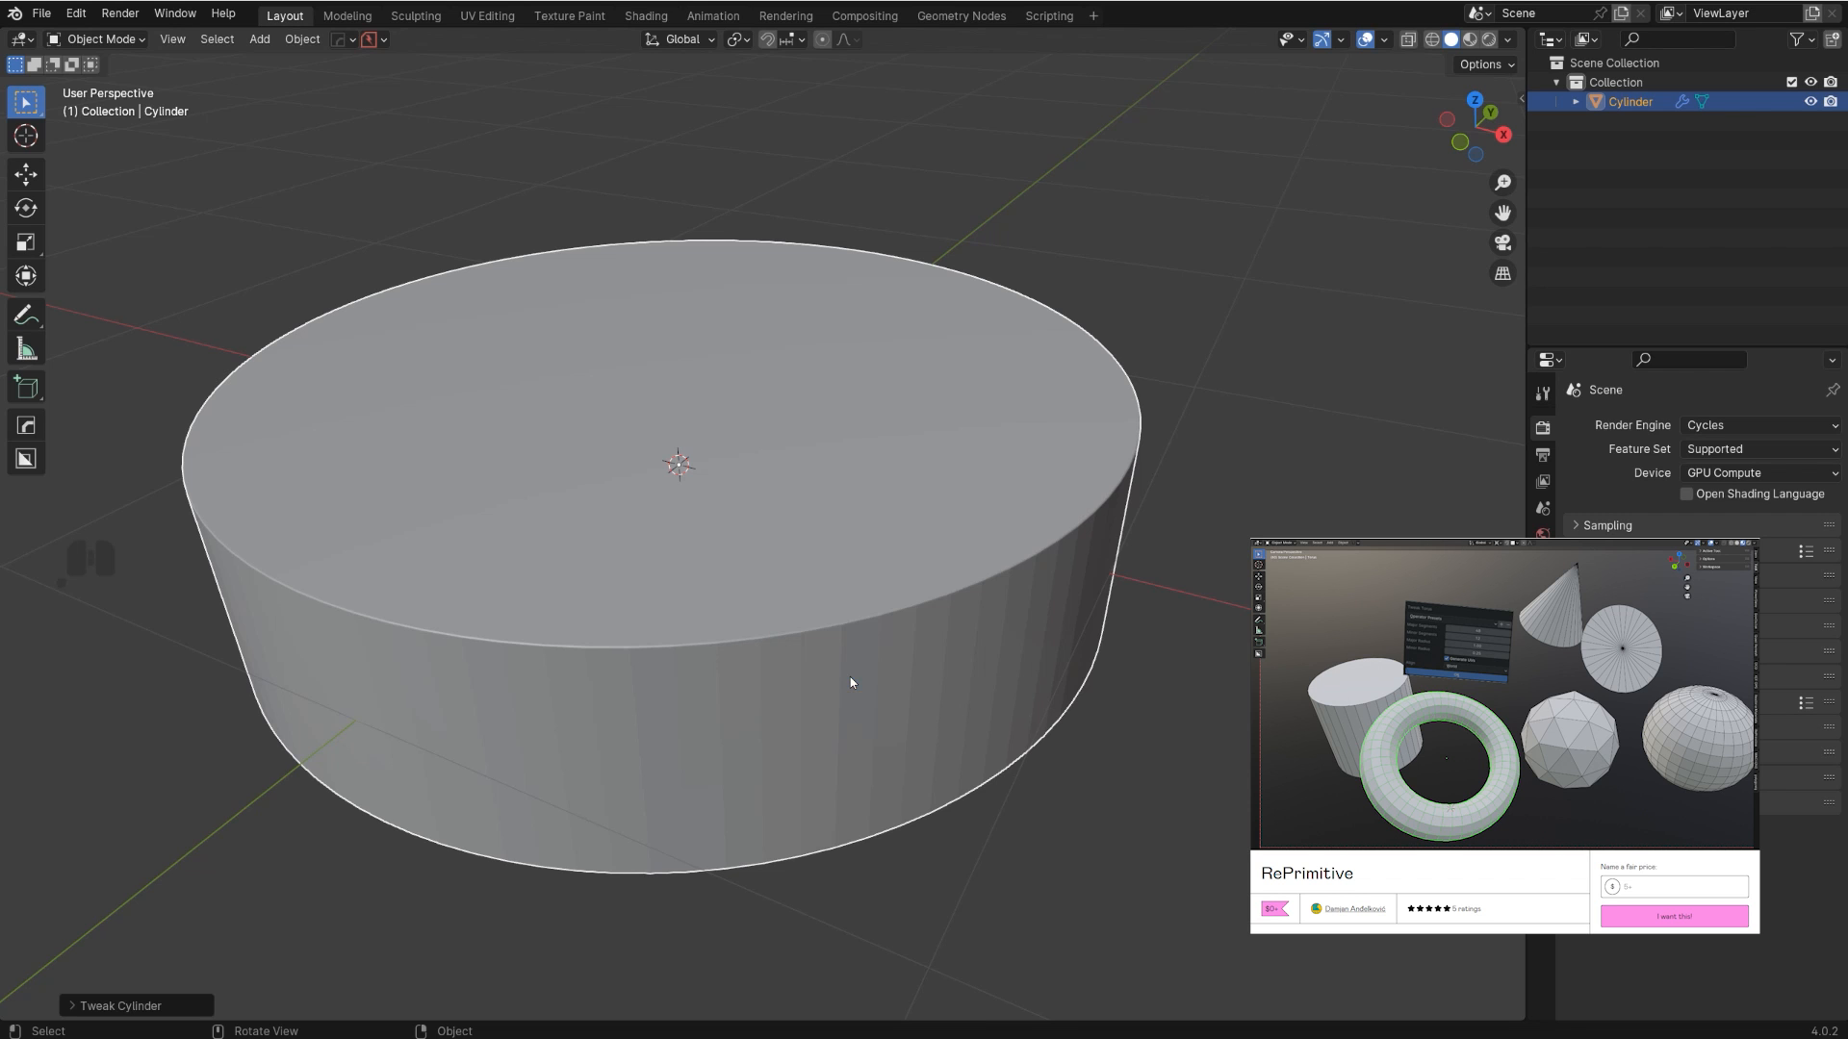
- Readjust the cylinder's HardOps Bevel with 3 segments, a 30° angle limit and a width of about 0.0046
middle_click_drag(850, 677, 829, 581, "shift")
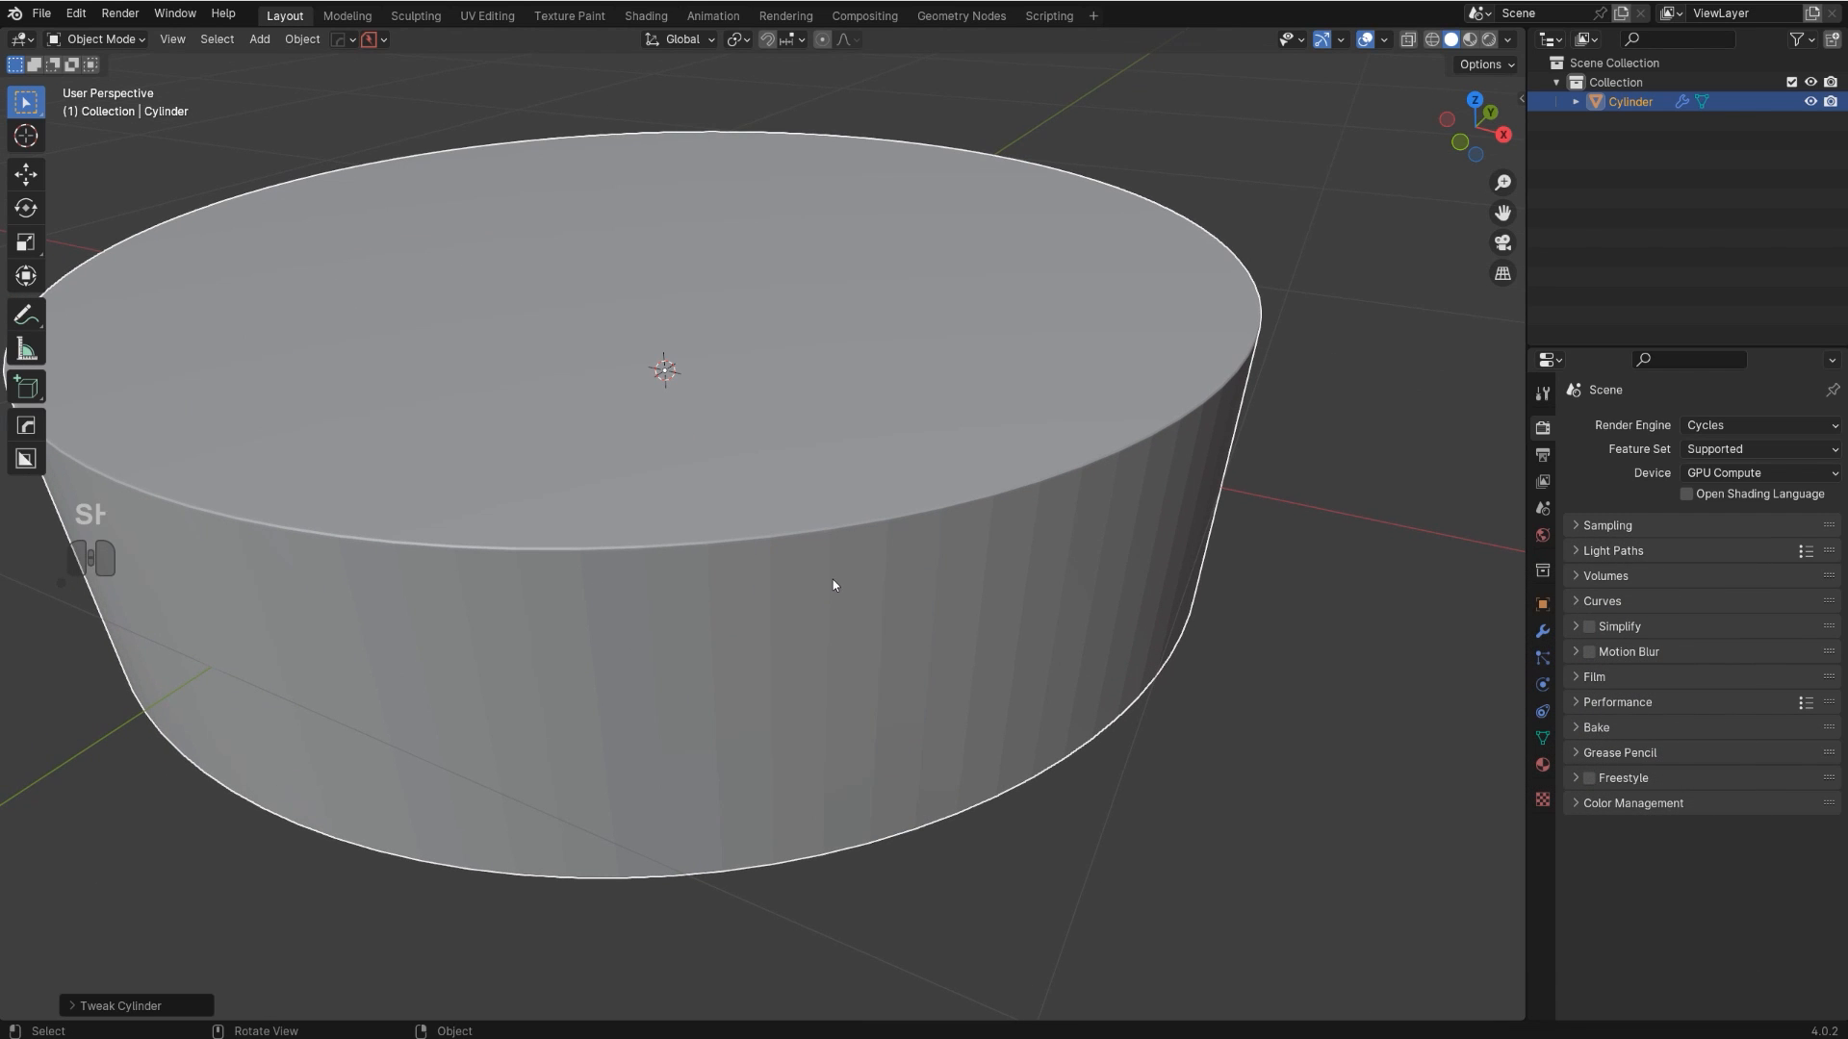
key("q")
left_click(833, 580)
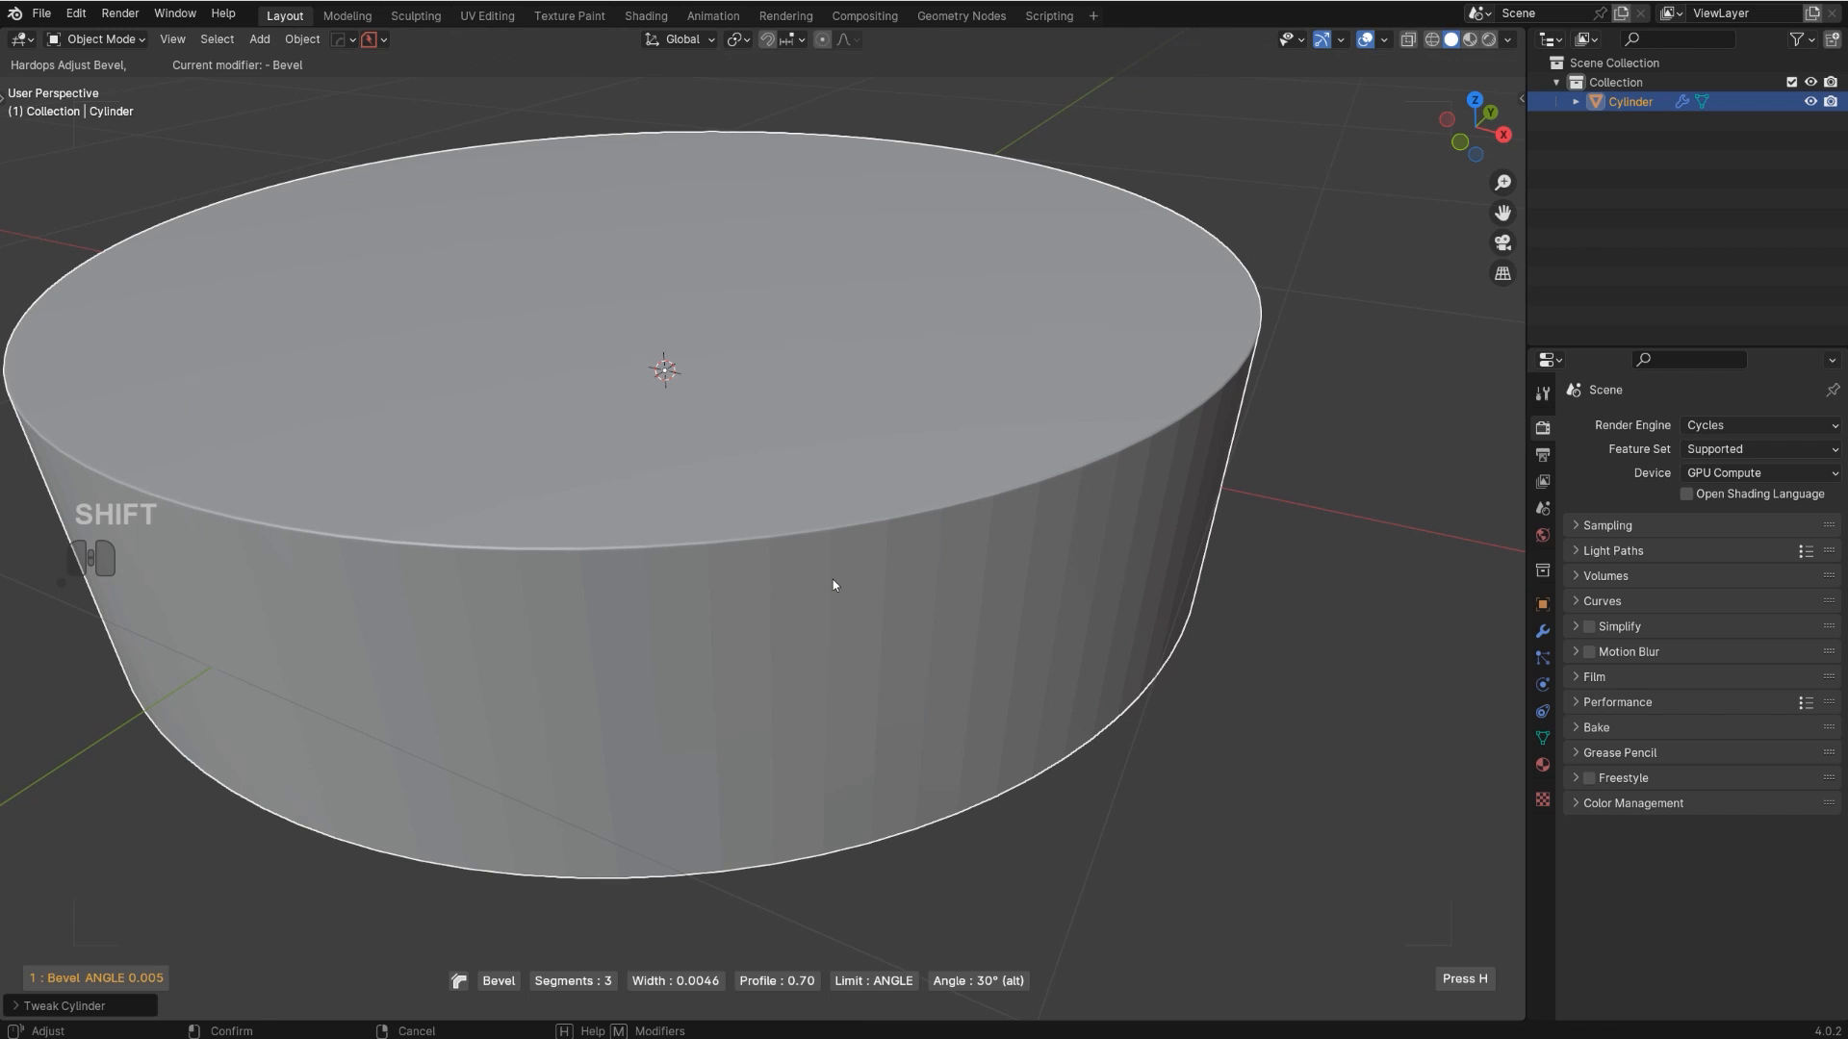
left_click(833, 580)
scroll(834, 584, "down", 5)
middle_click_drag(834, 583, 916, 625)
key("q")
left_click(929, 616)
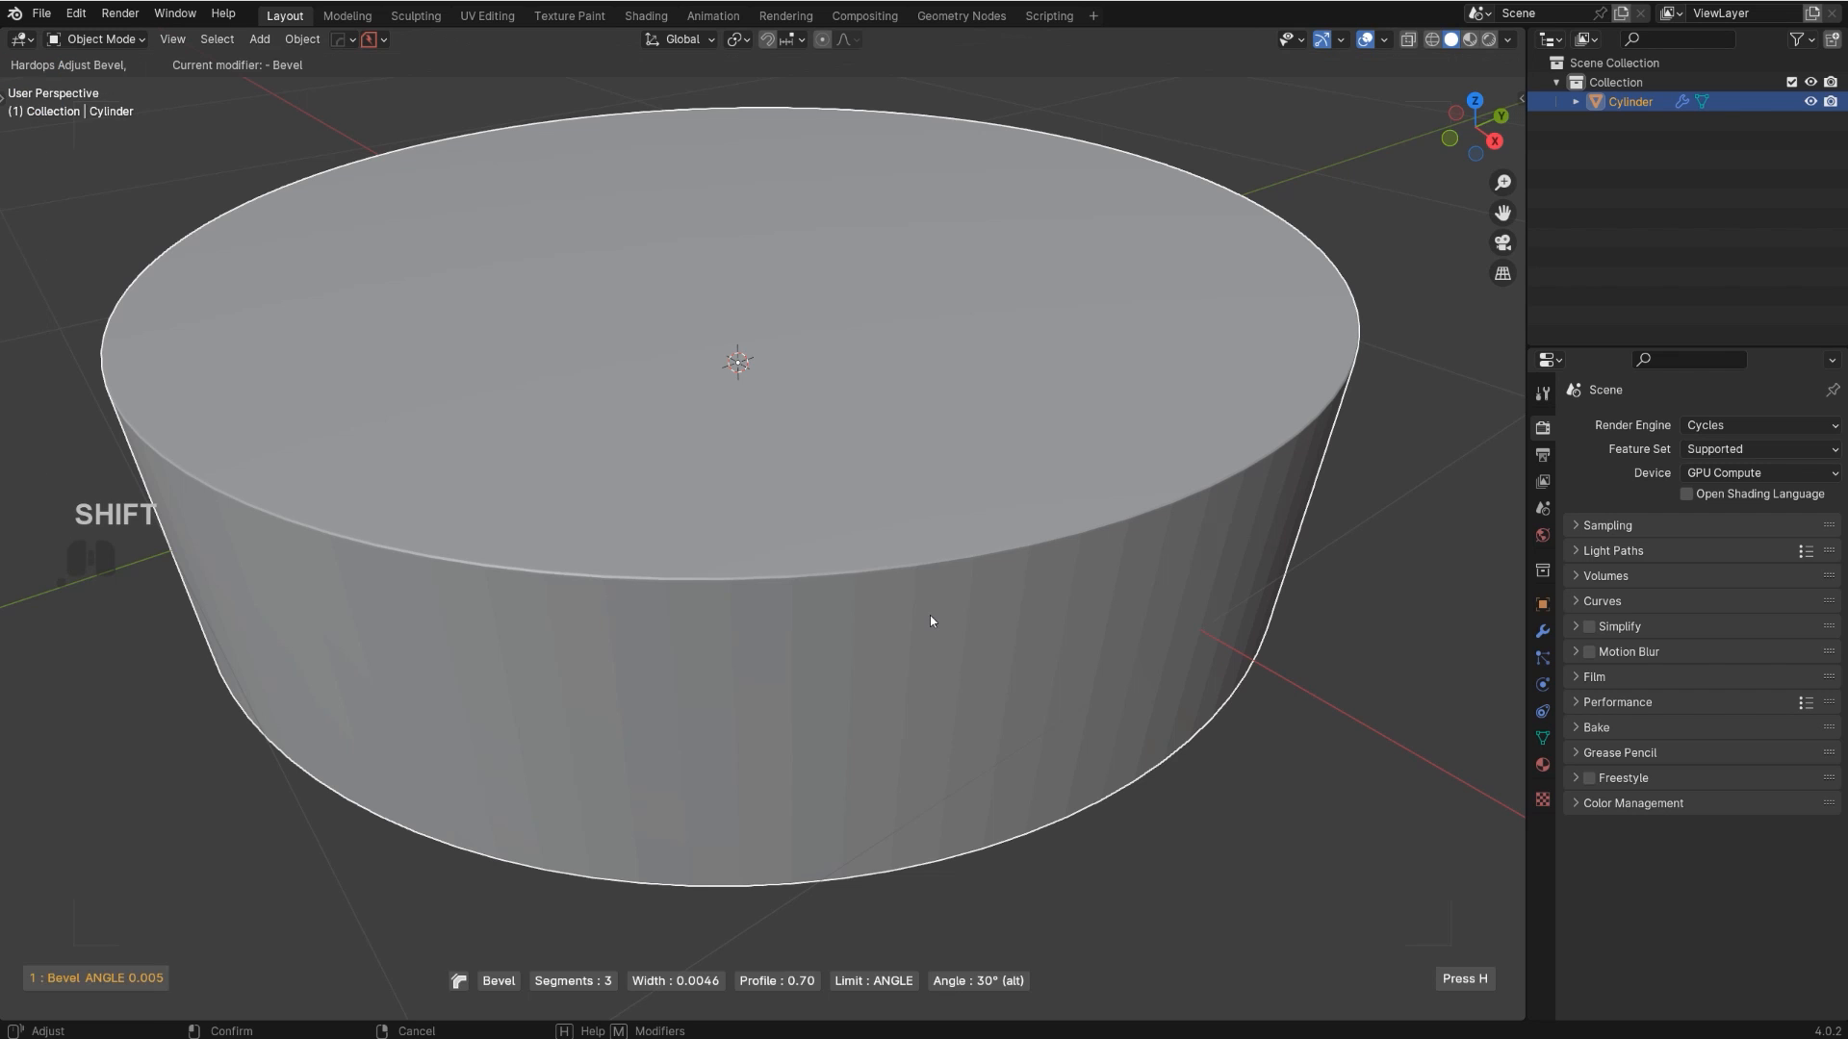
left_click(935, 622)
- Apply Shade Smooth to the cylinder to remove the faceting from its side wall
scroll(936, 623, "down", 3)
middle_click_drag(936, 623, 919, 585)
middle_click_drag(911, 613, 973, 627, "shift")
scroll(874, 658, "up", 3)
key("q")
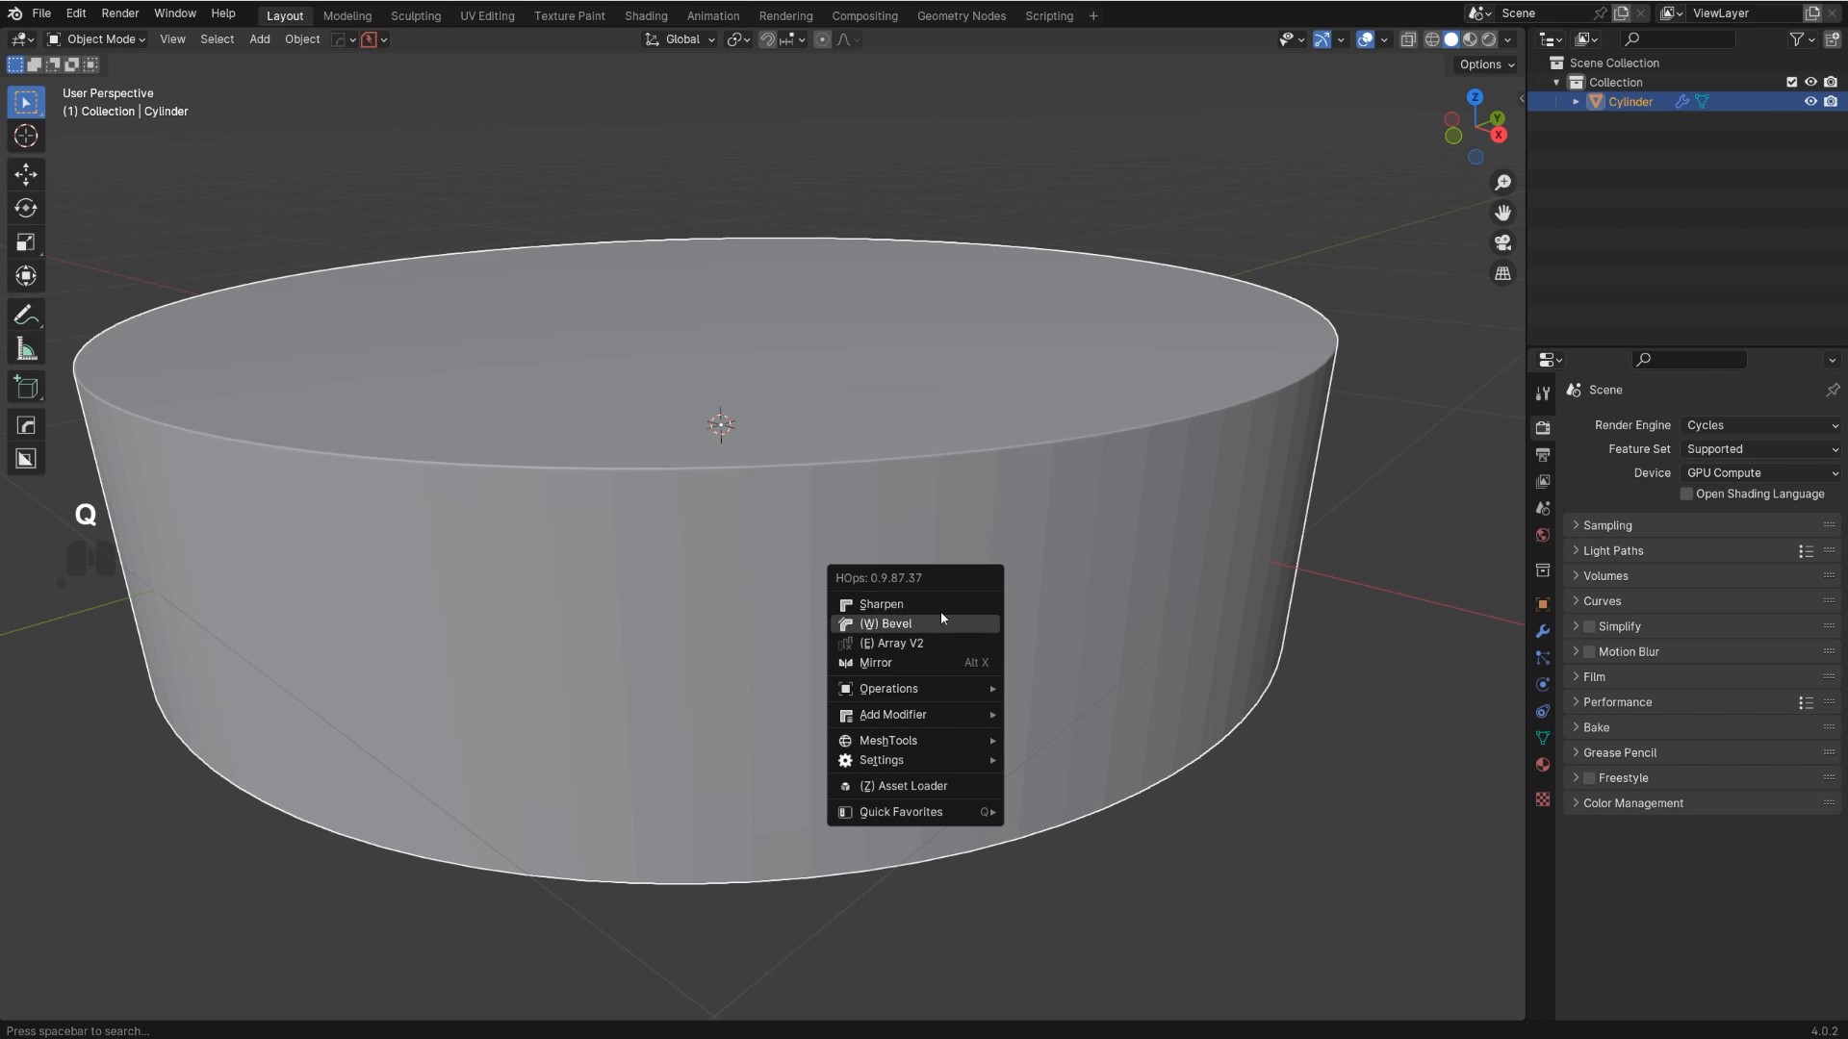
right_click(899, 556)
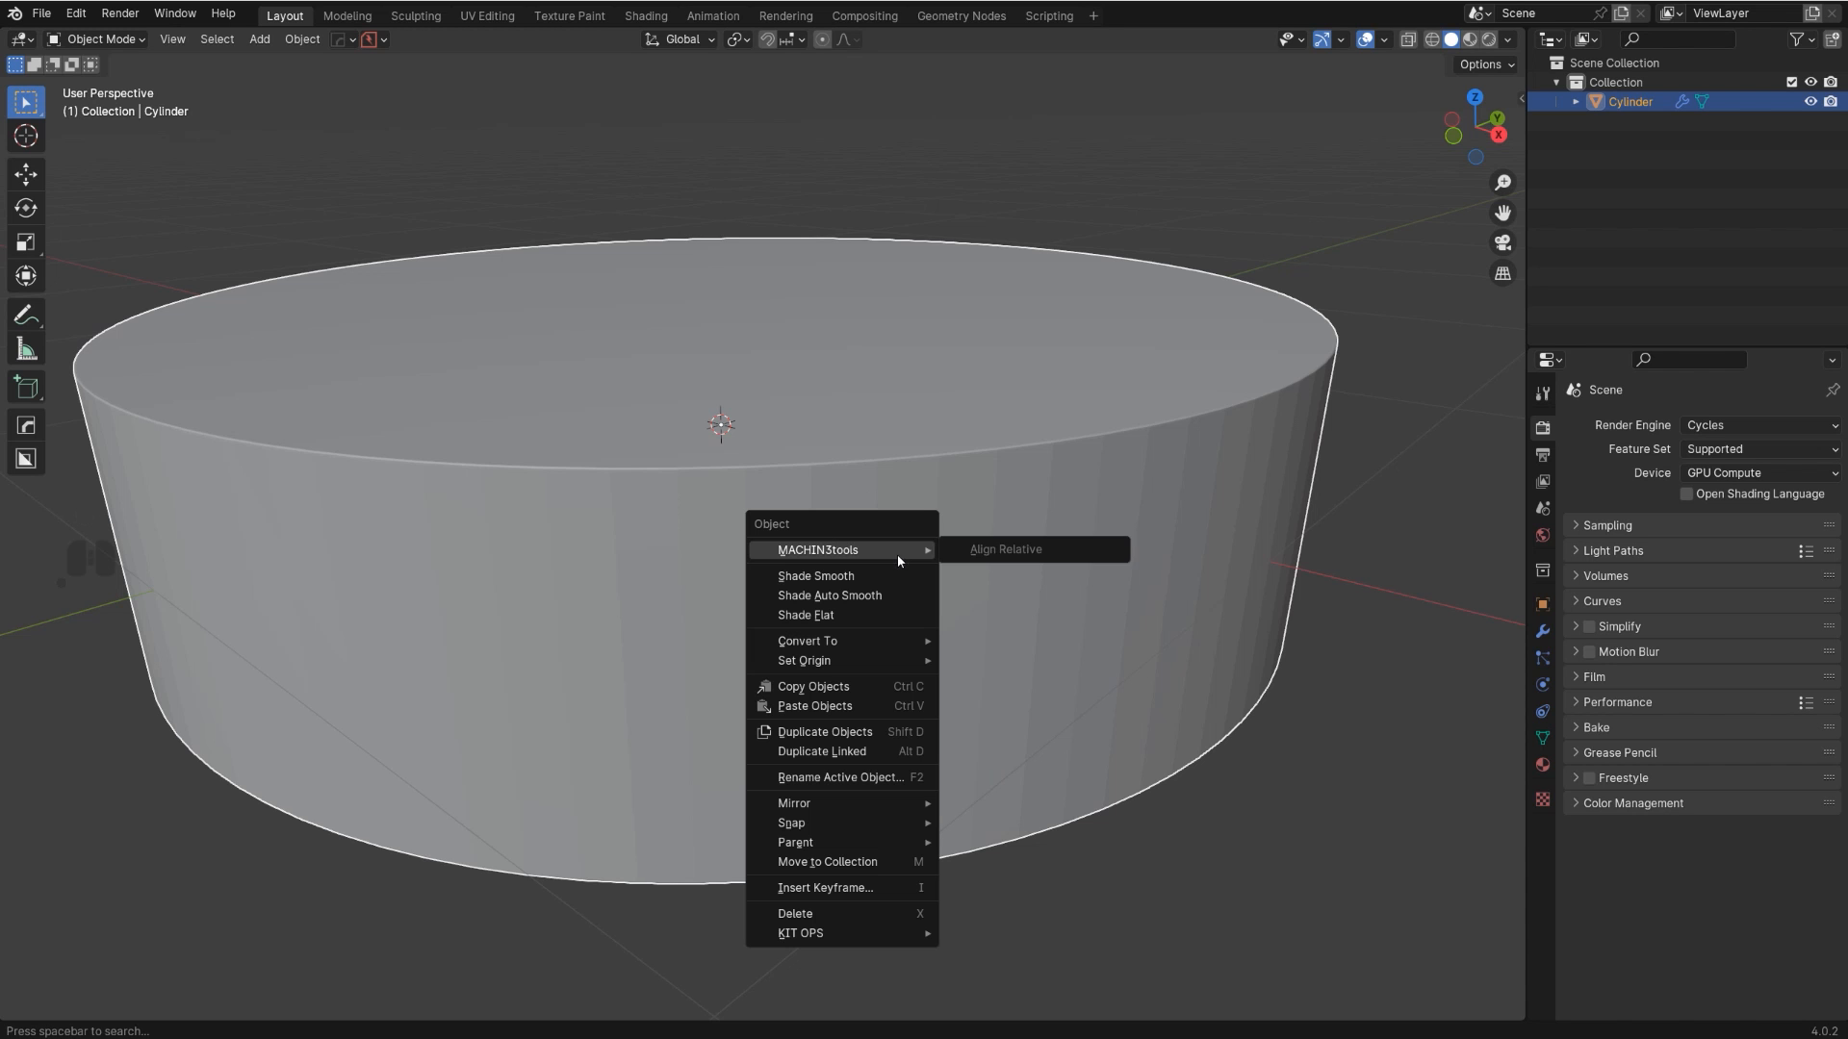
left_click(881, 575)
middle_click_drag(918, 561, 877, 580)
scroll(972, 595, "up", 2)
scroll(962, 577, "down", 3)
- Readjust the HardOps Bevel on the smooth-shaded cylinder, keeping a narrow width
key("q")
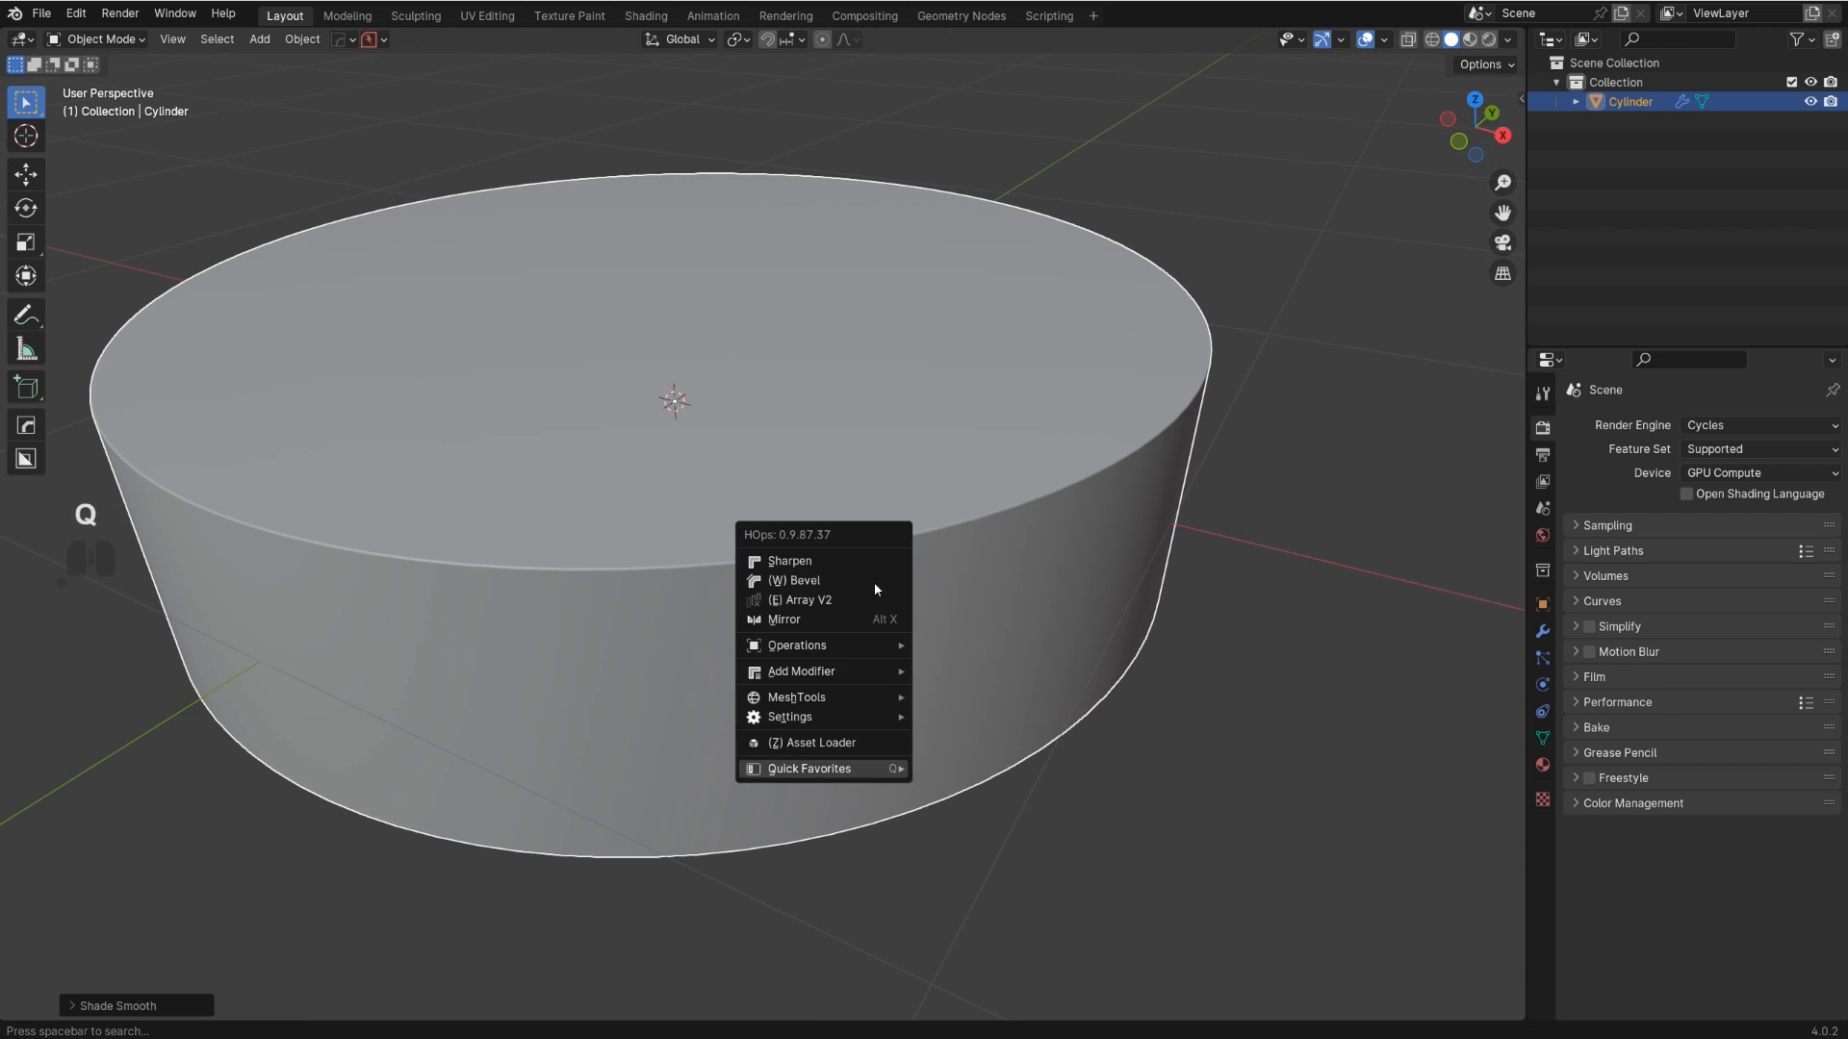
left_click(864, 585)
left_click(870, 591)
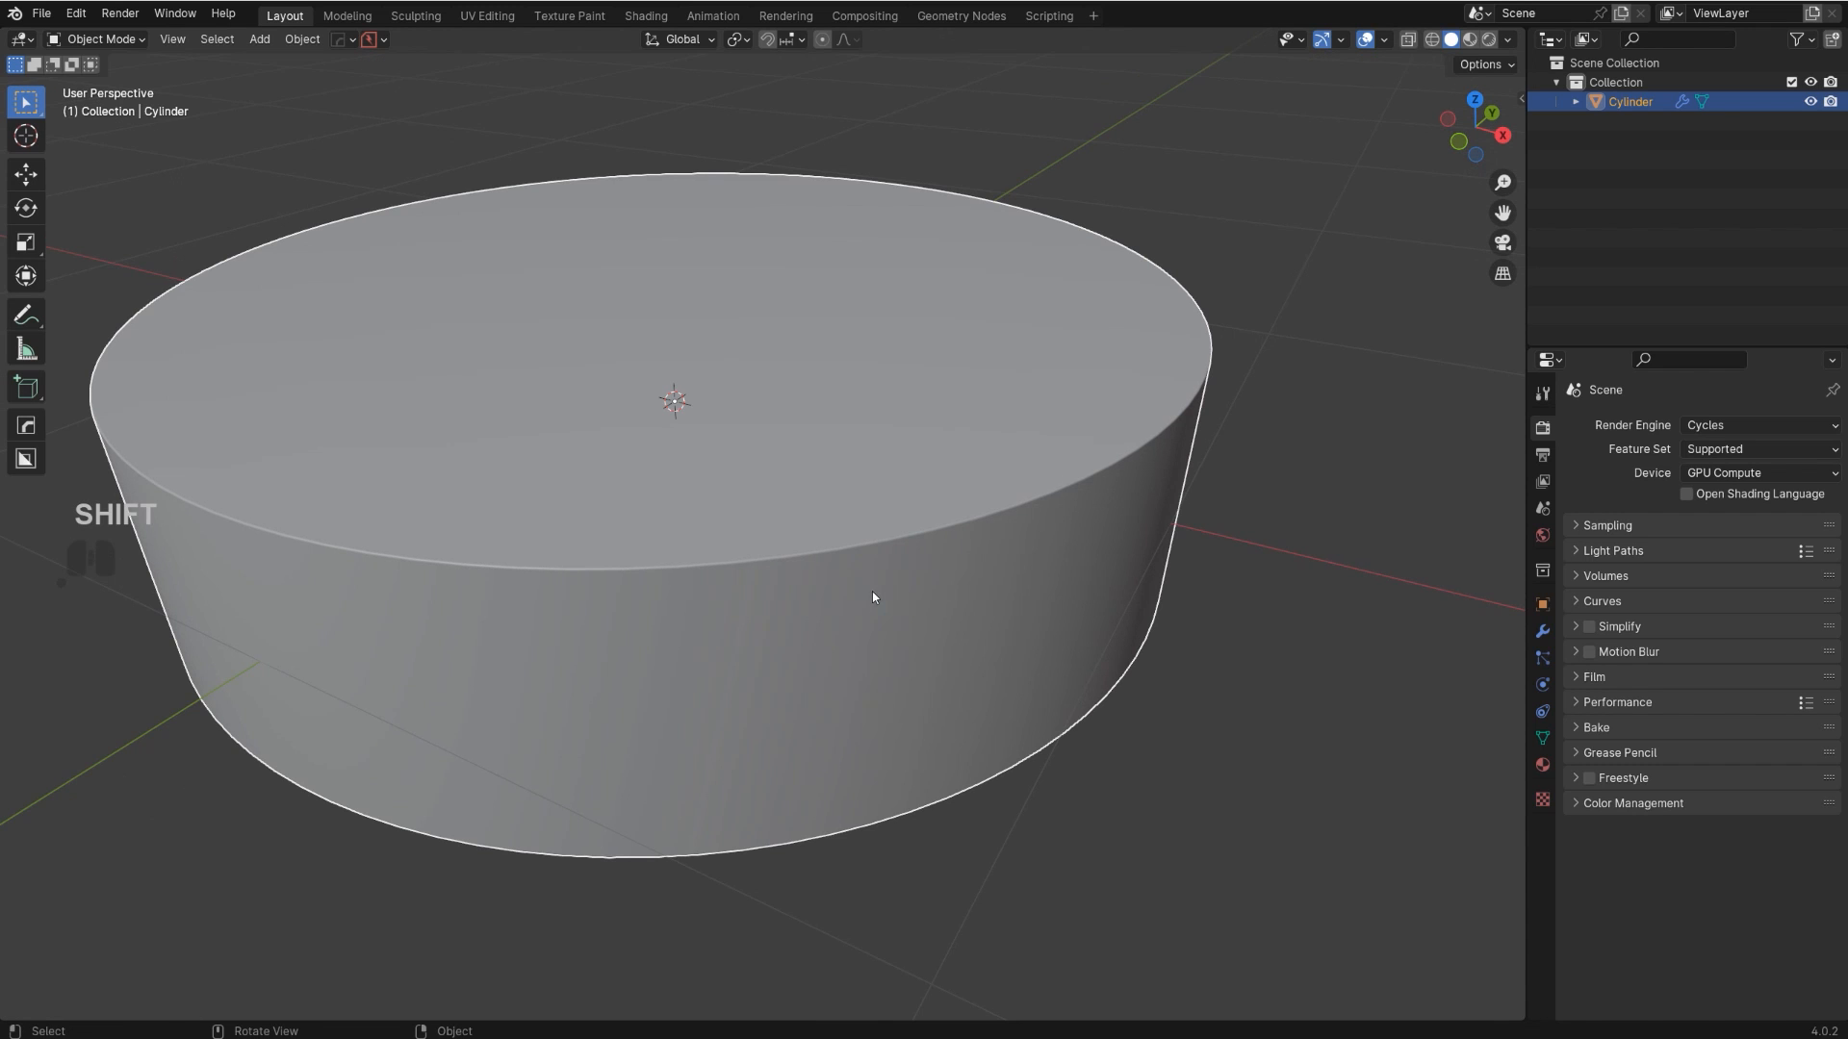
- Bevel the cylinder's upper rim edge loop with a single segment to form a wide chamfer
key("Tab")
key("2")
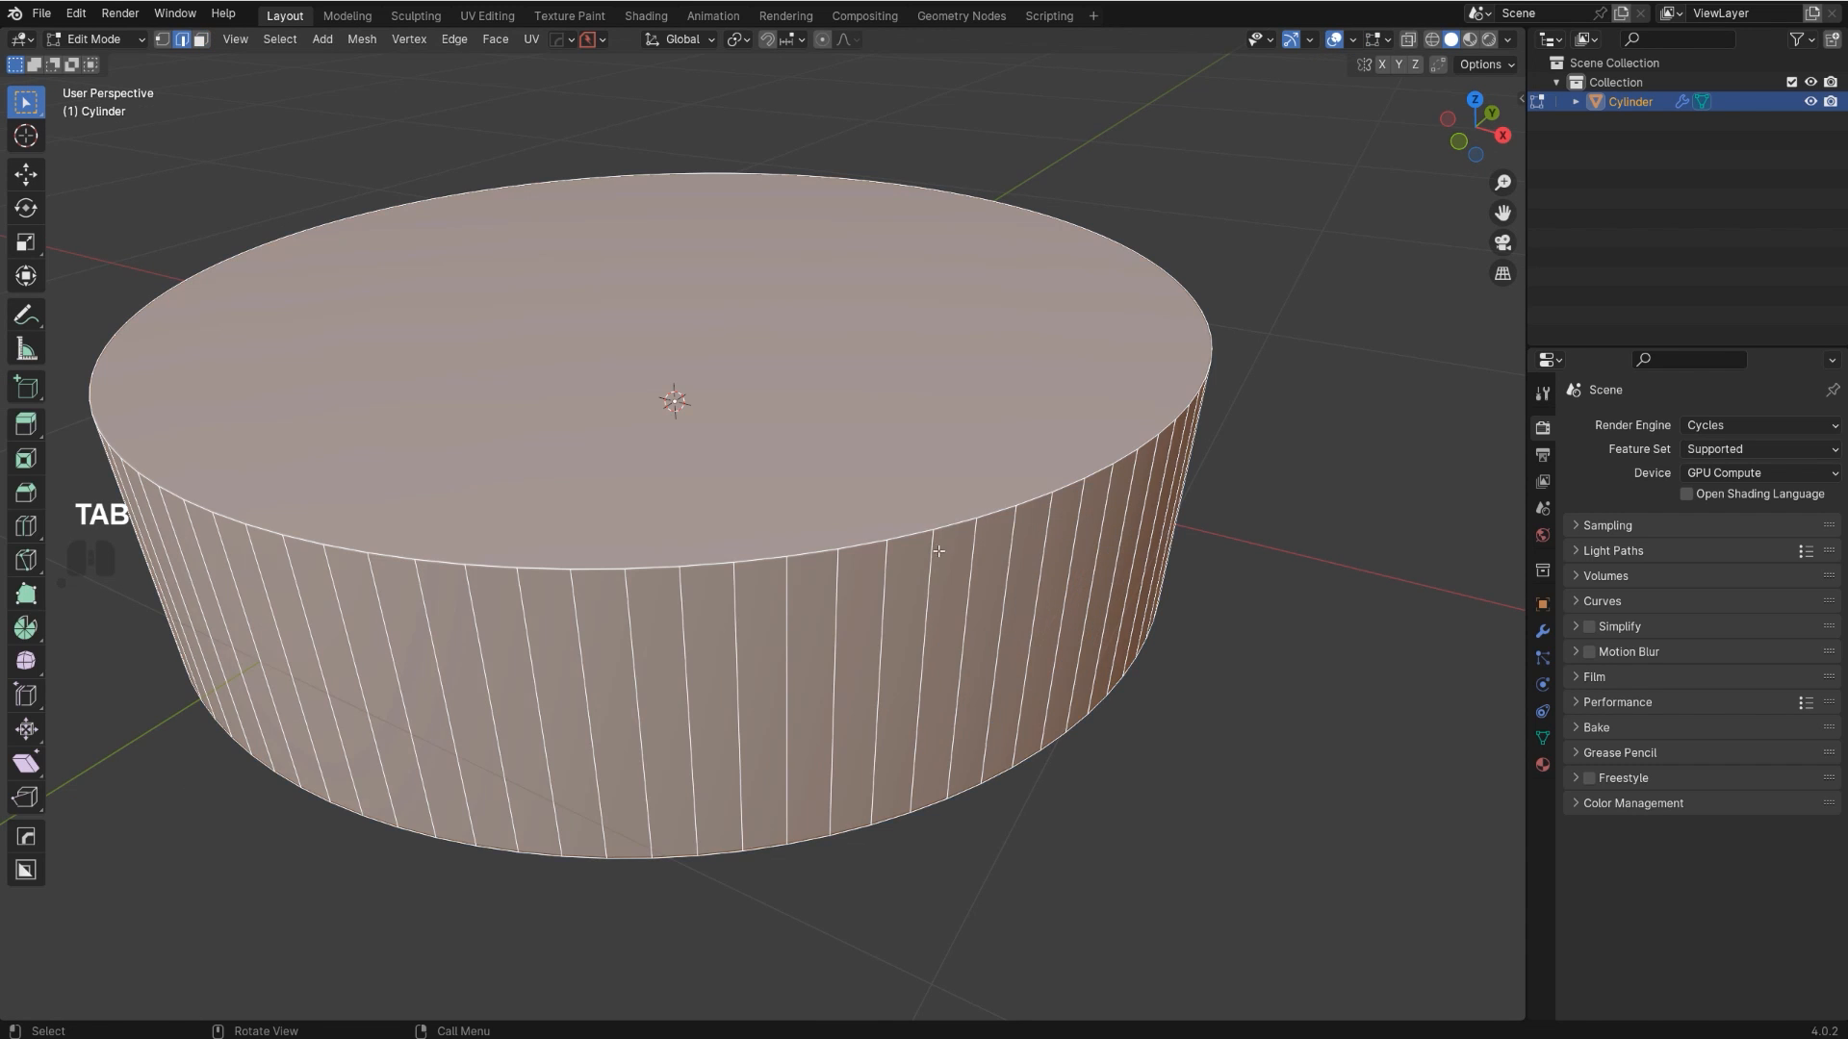
left_click(948, 536, "alt")
key("ctrl+b")
left_click(1075, 540)
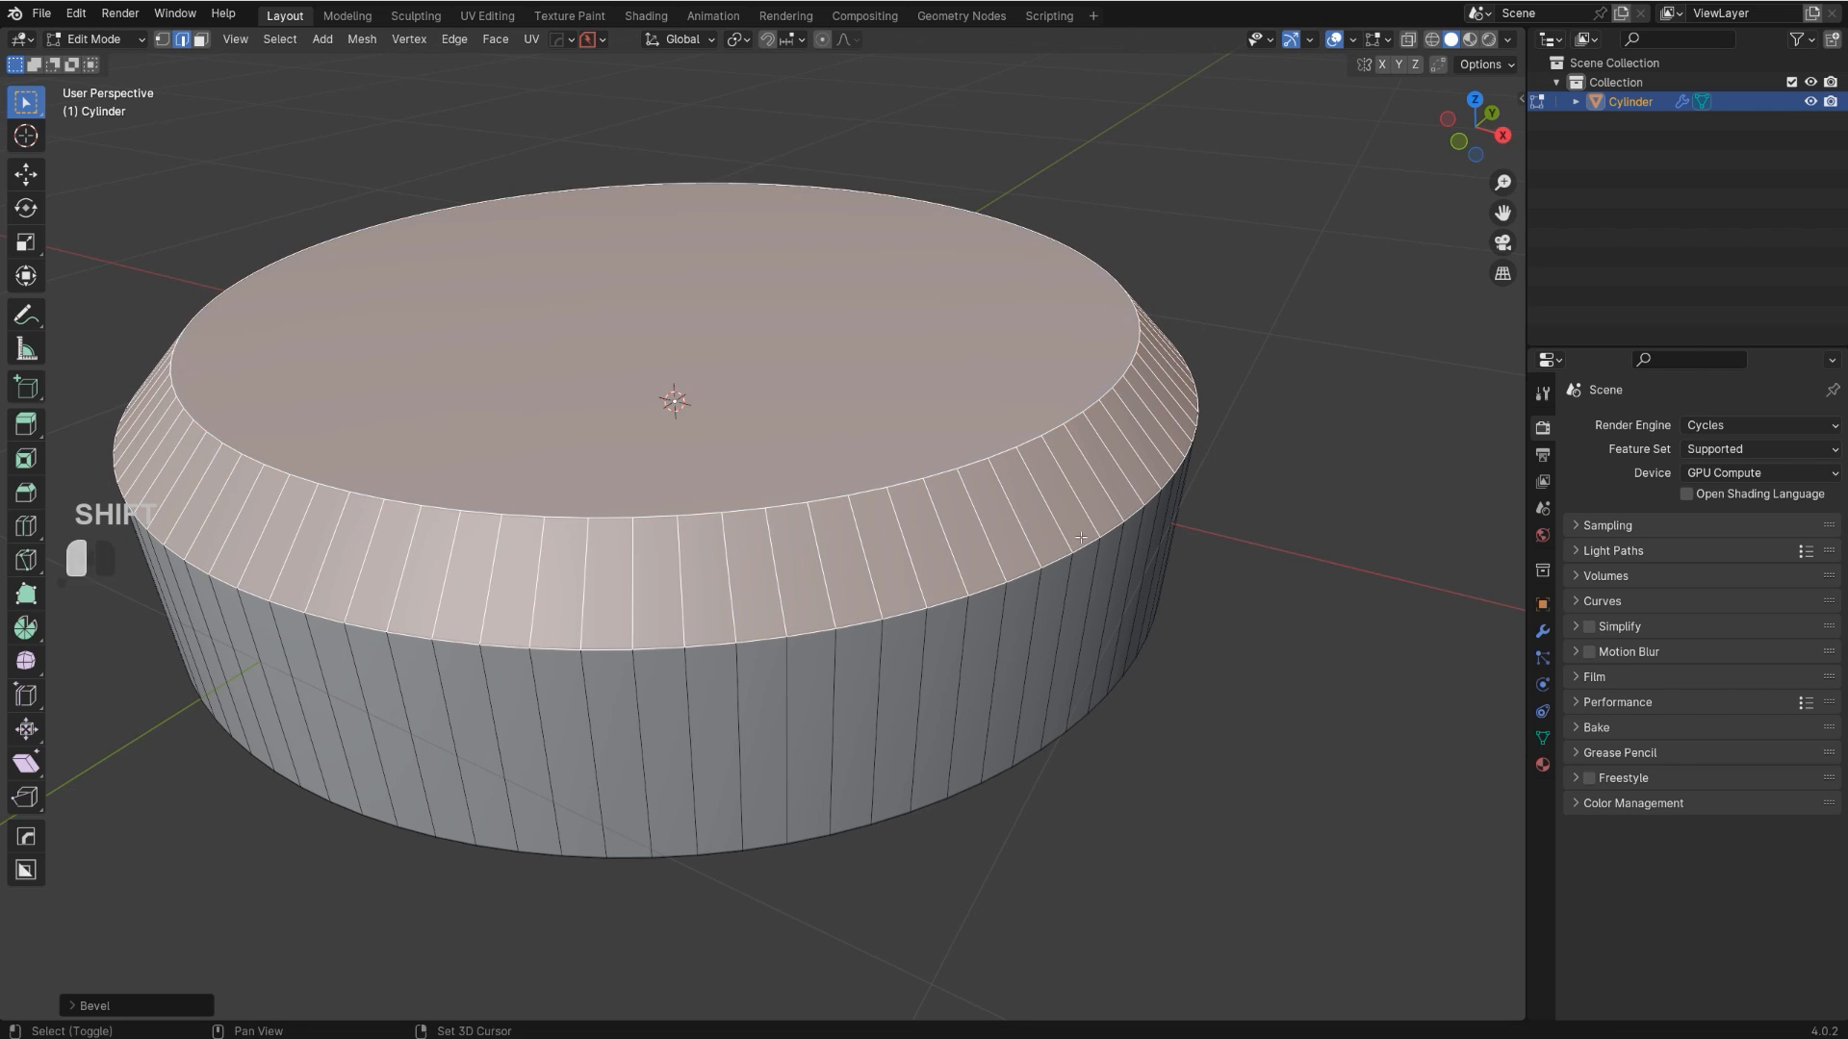
key("Tab")
scroll(872, 483, "up", 3)
scroll(872, 488, "down", 5)
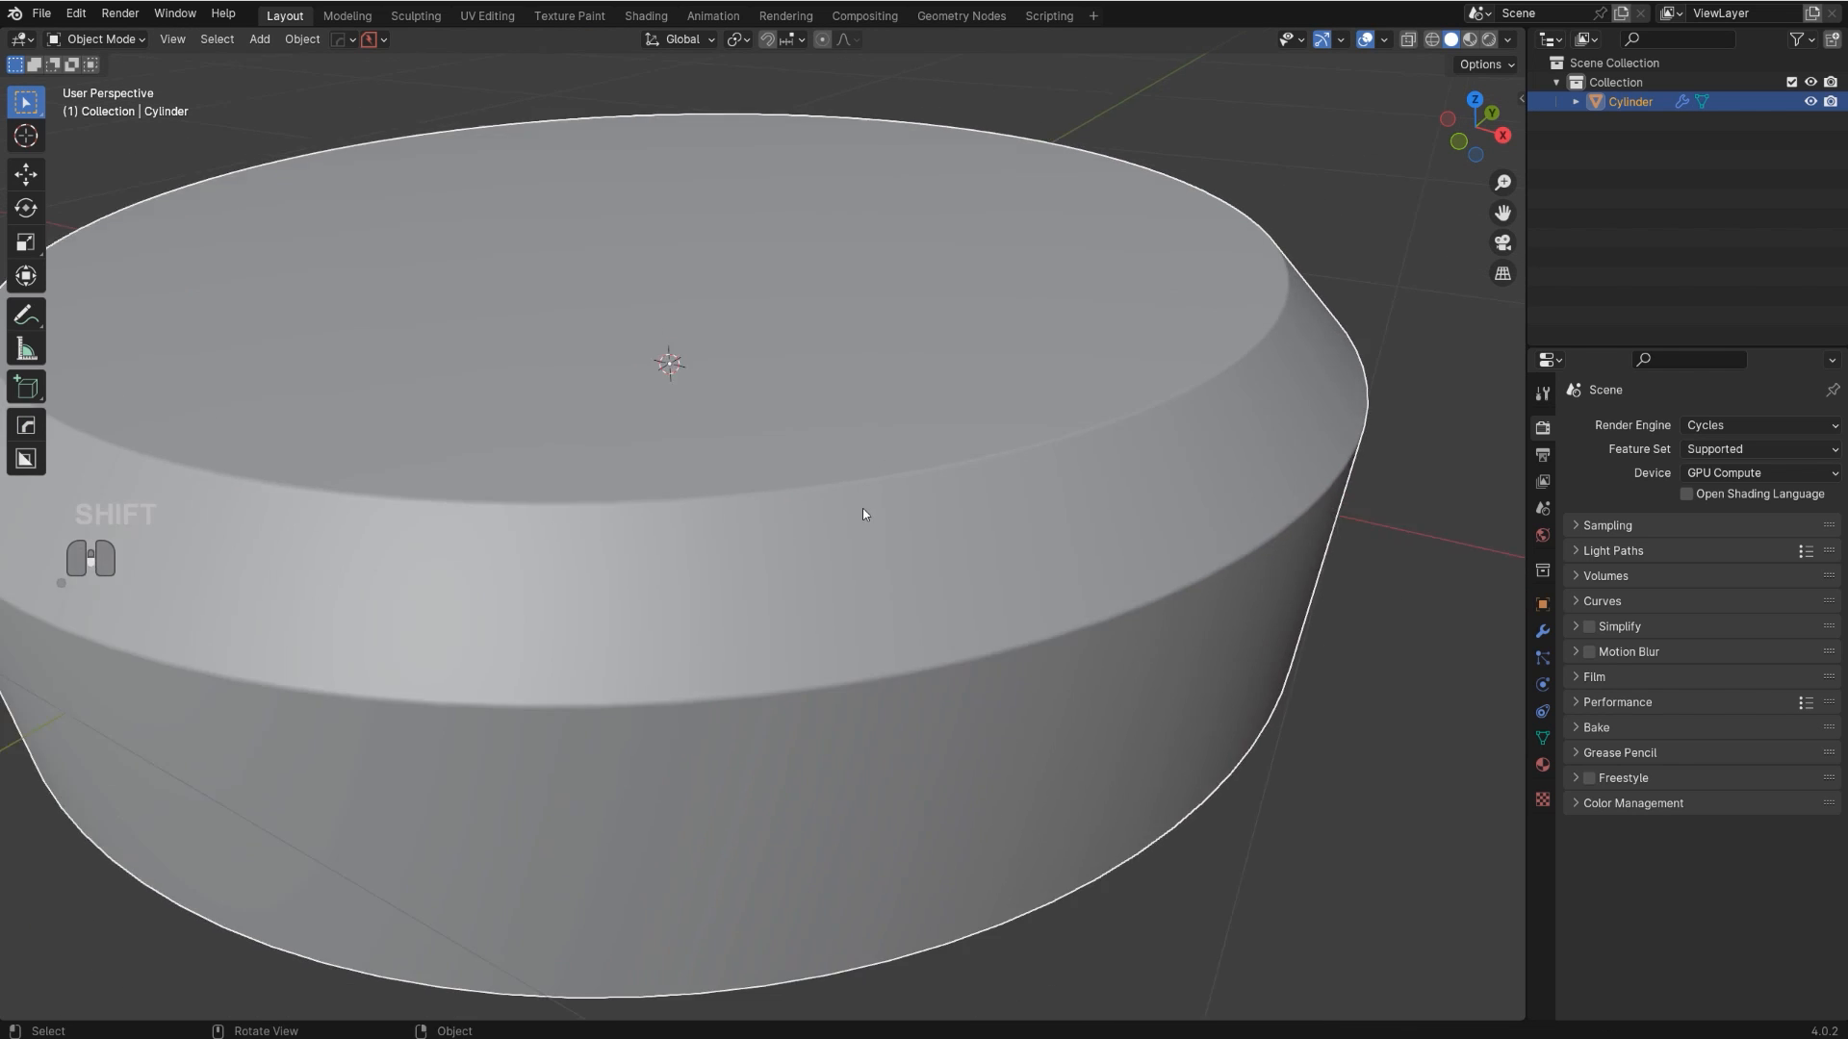
- Widen the HardOps Bevel so the chamfered cylinder's edges are broadly rounded
middle_click_drag(866, 478, 809, 514)
scroll(818, 524, "up", 4)
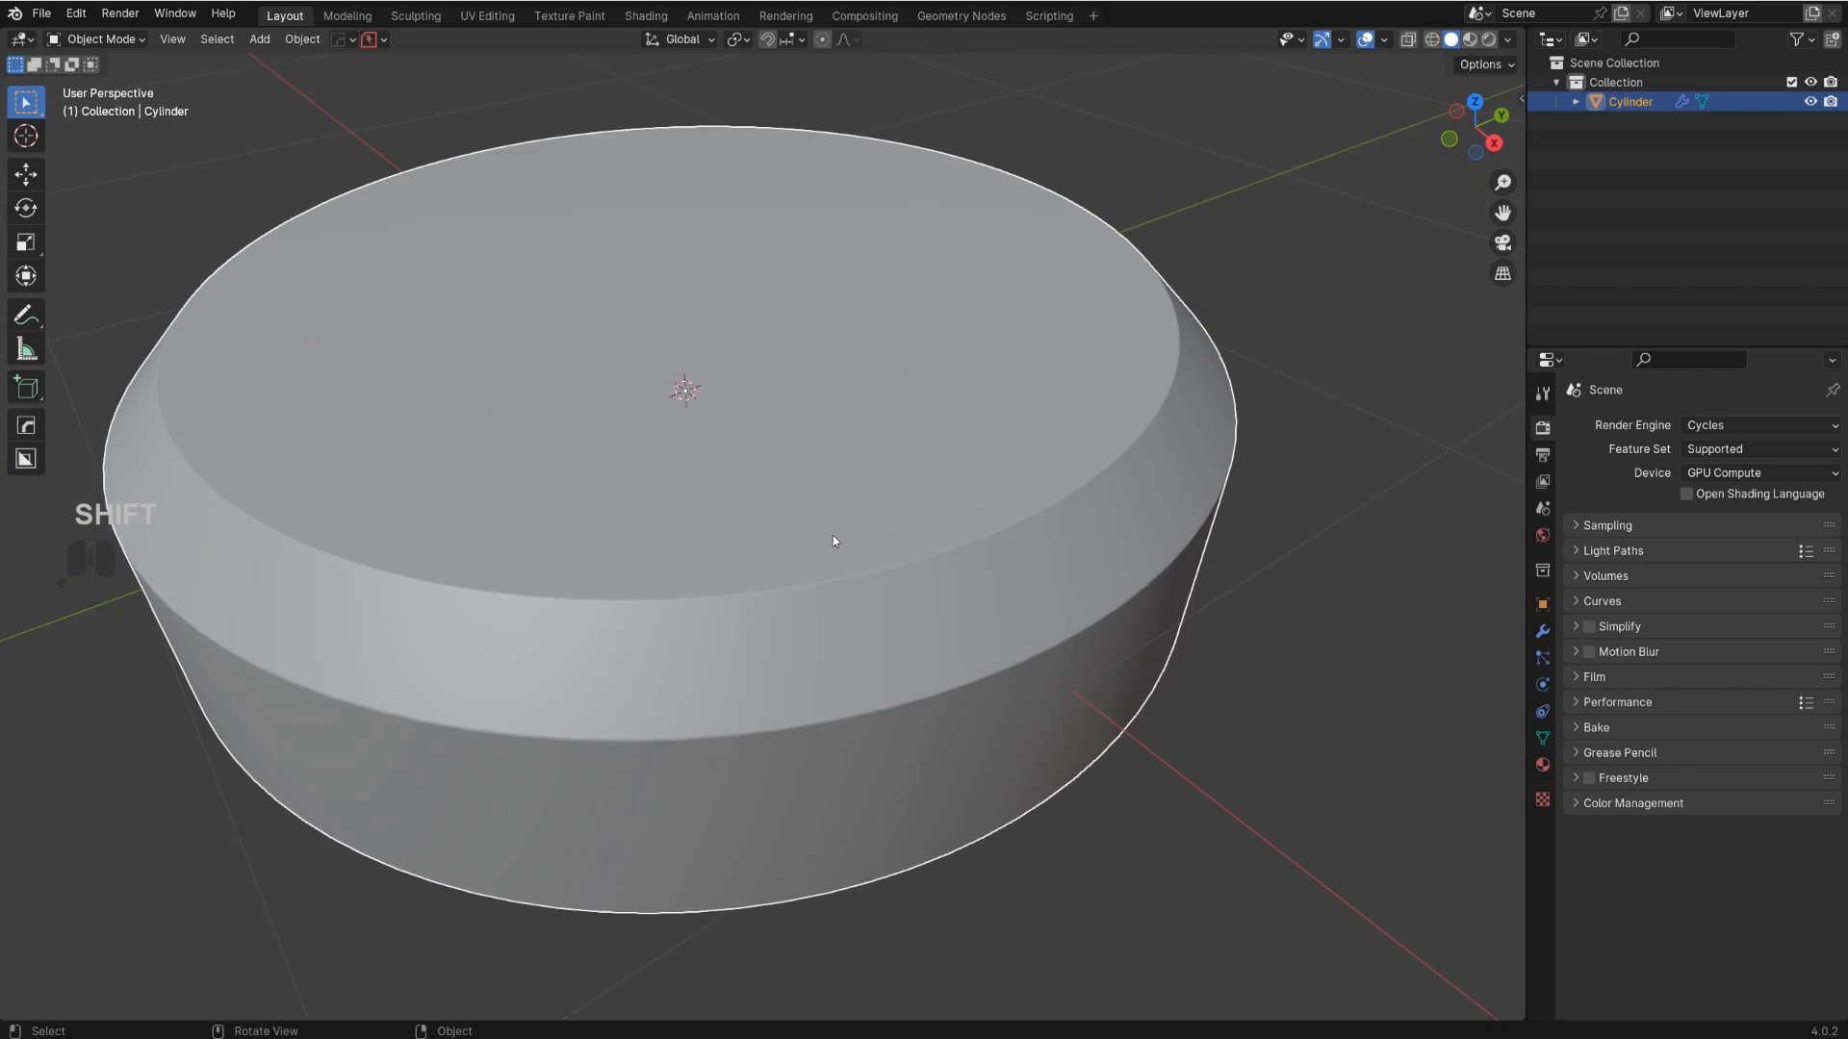
key("q")
left_click(833, 536)
left_click(828, 538)
scroll(828, 539, "down", 4)
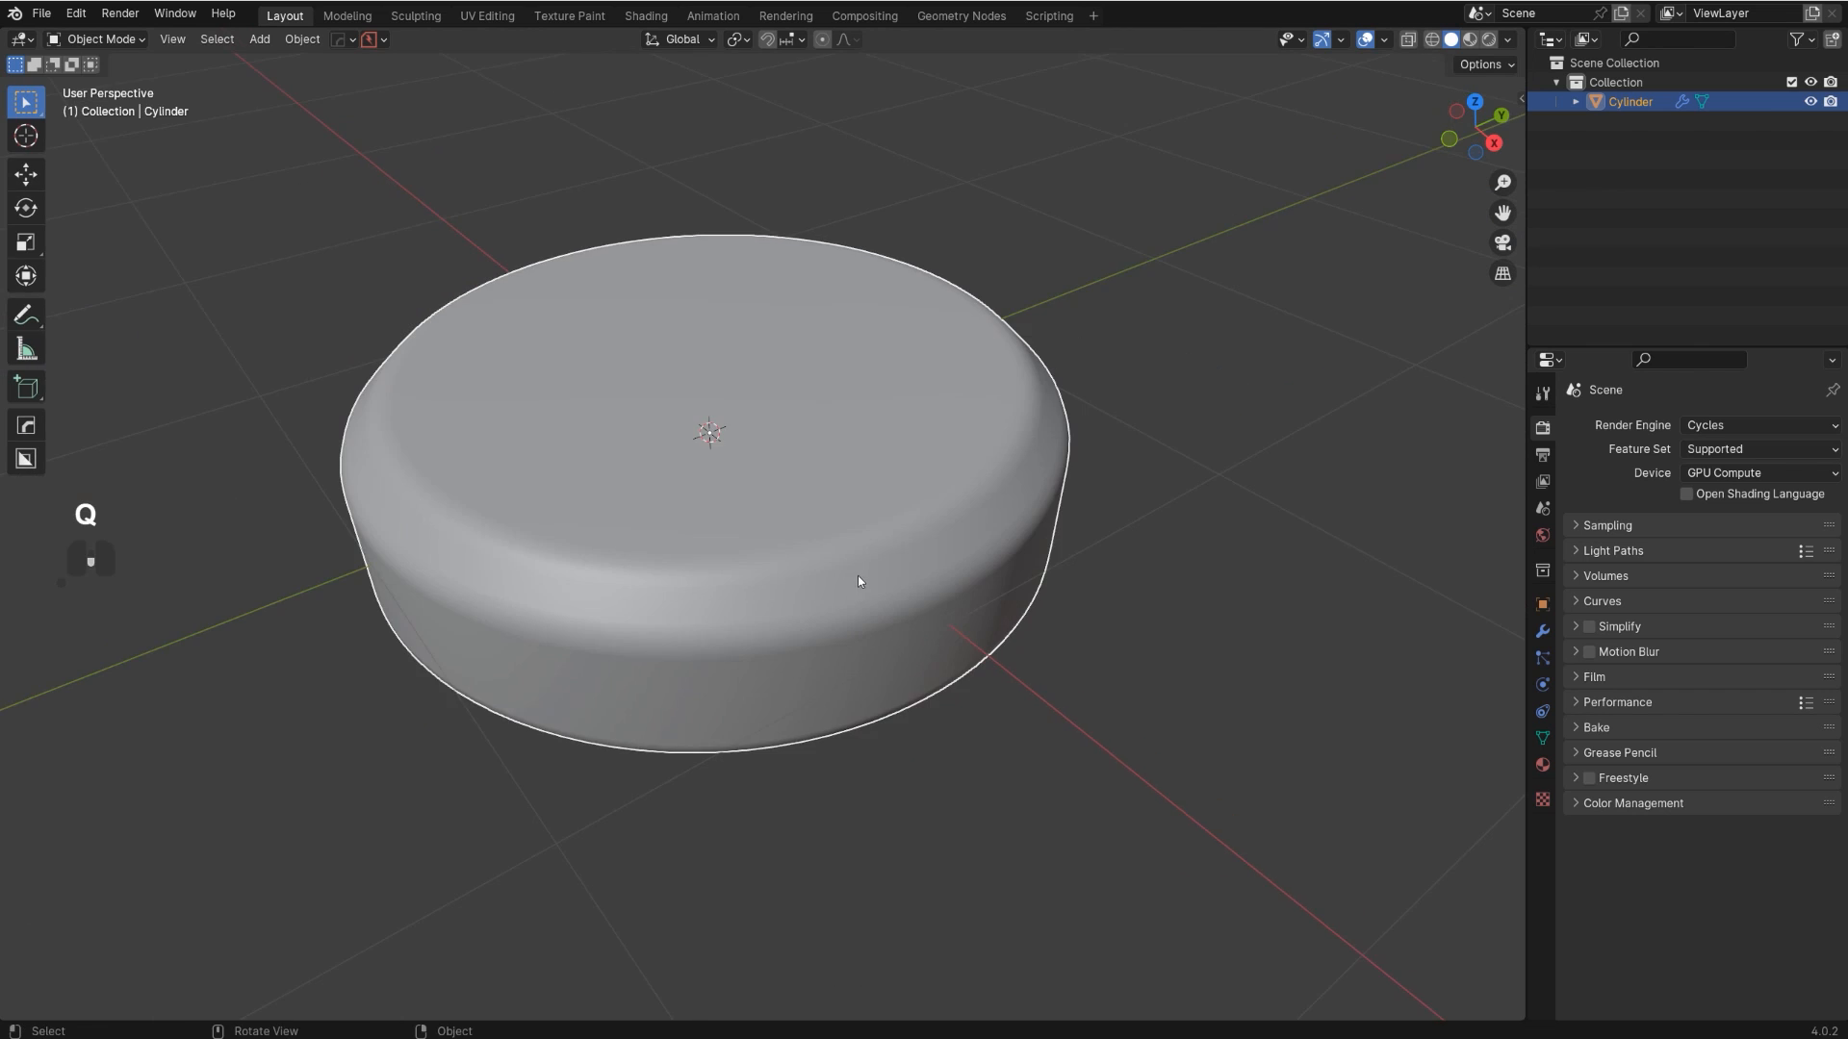
- Reduce the chamfered cylinder's HardOps Bevel width to about 0.0045 with 3 segments
middle_click_drag(857, 575, 972, 536)
scroll(891, 569, "up", 4)
key("q")
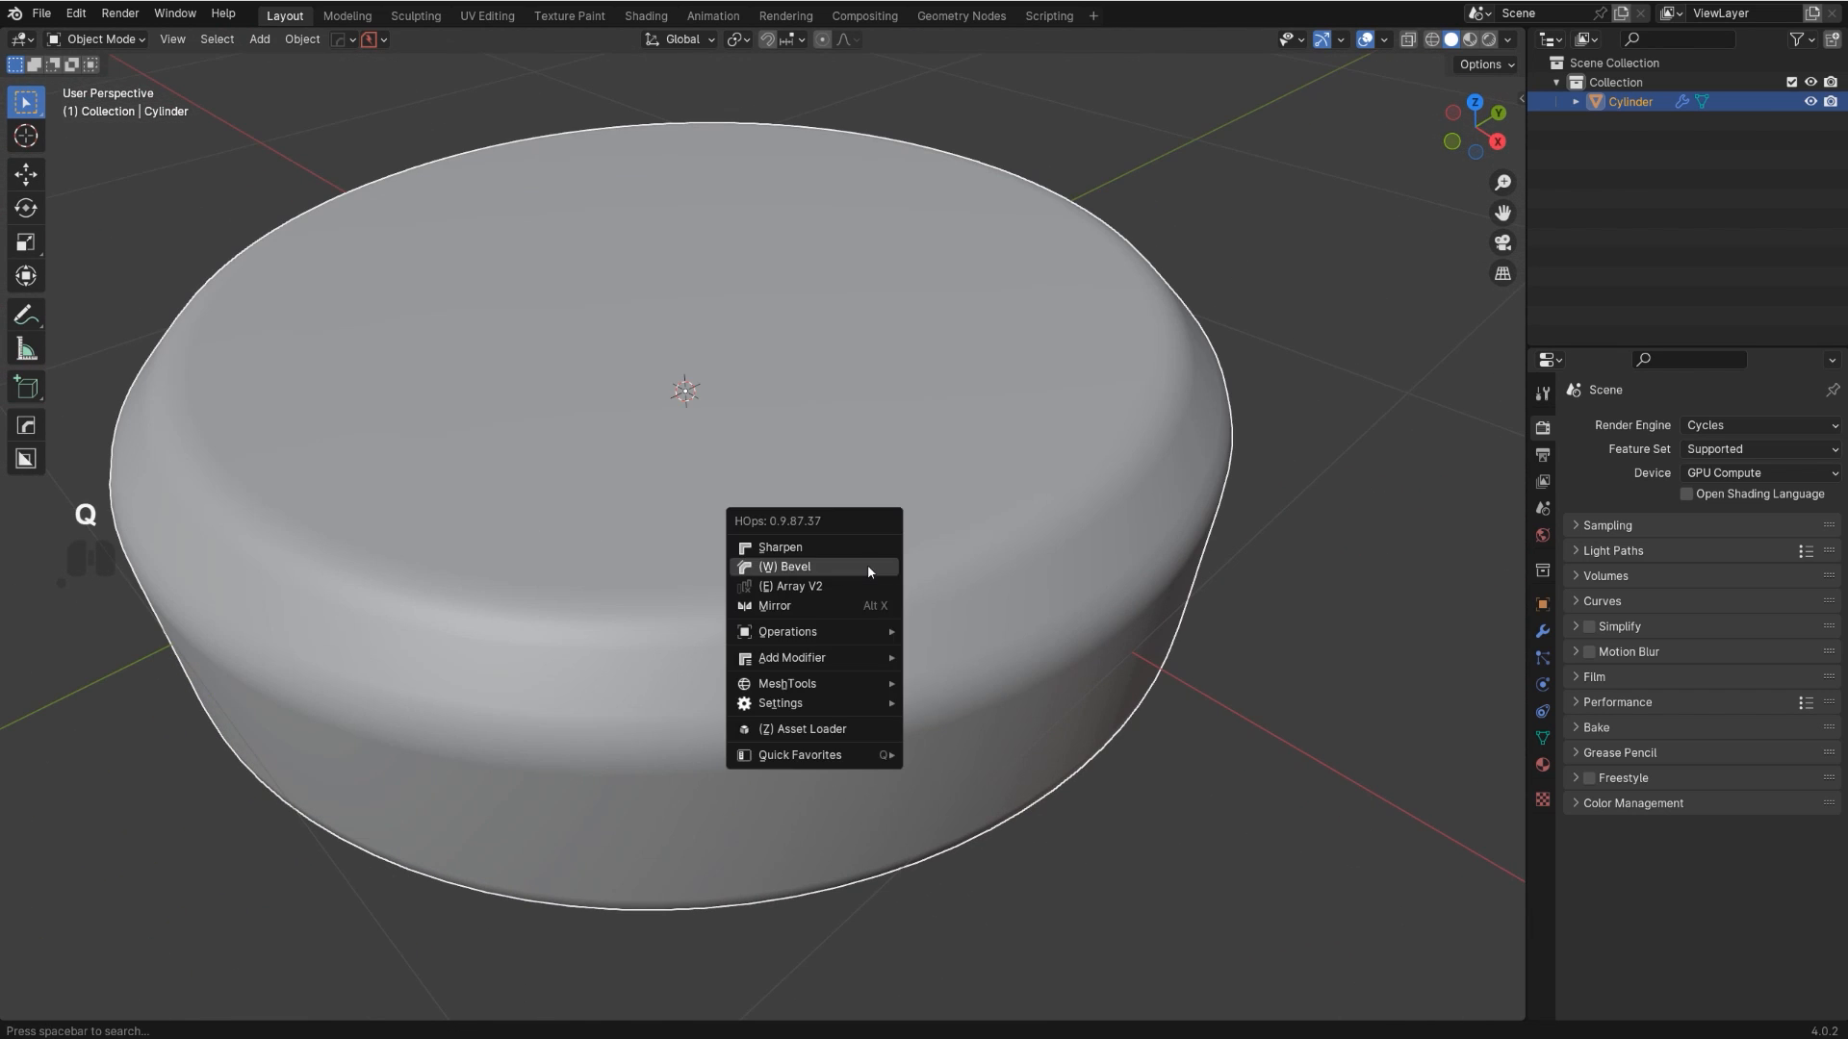
left_click(868, 564)
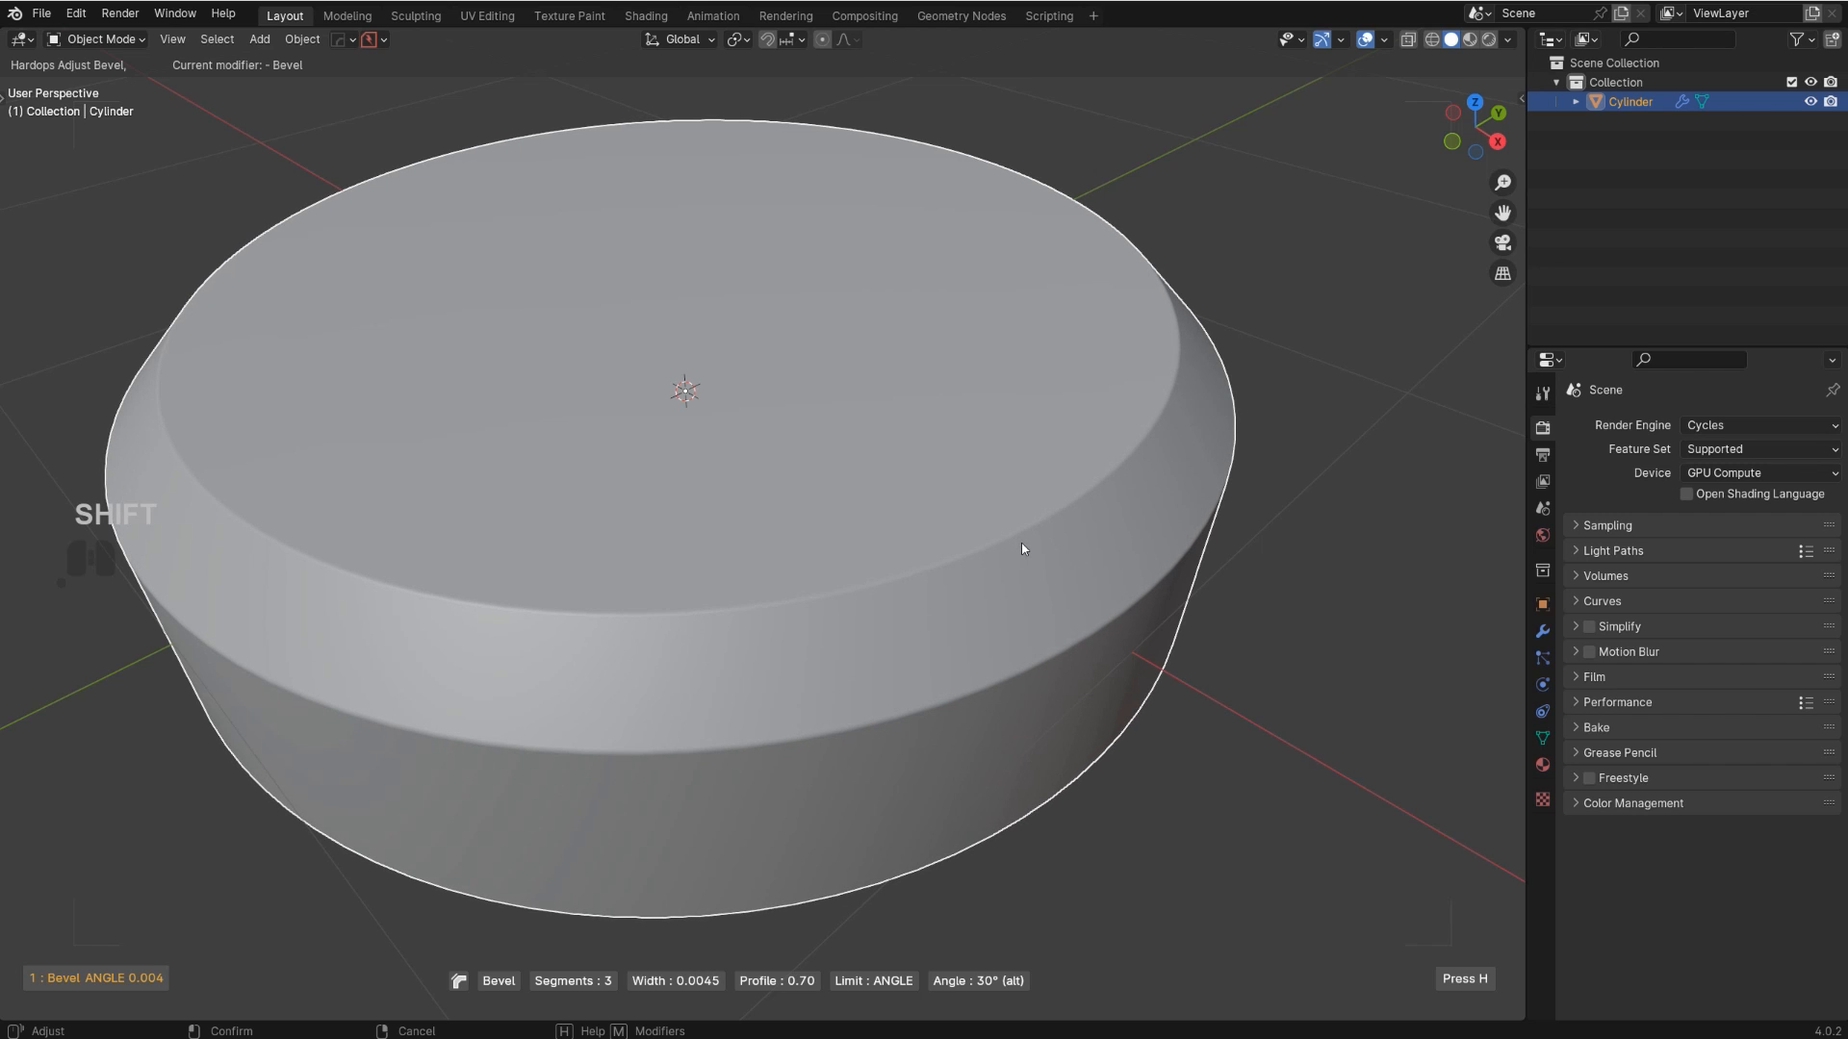
left_click(960, 578)
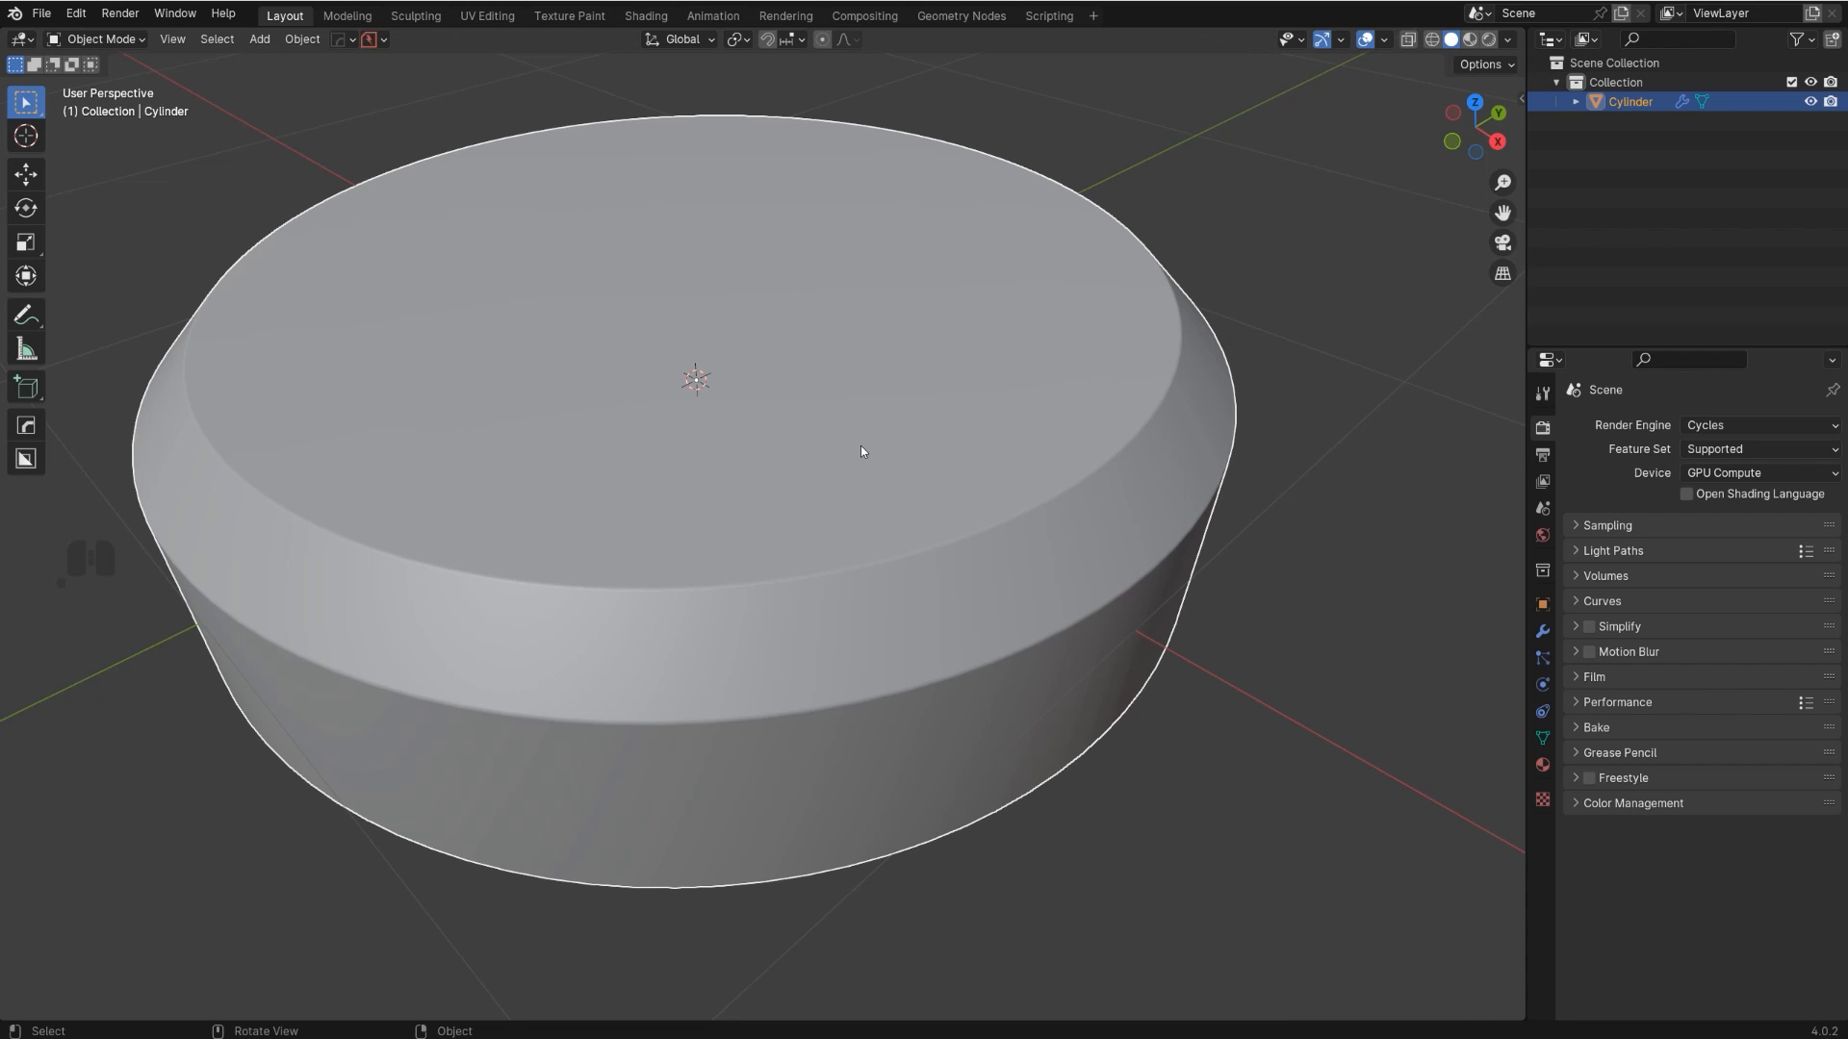
- Inset the cylinder's upper cap face to leave a wide rim around it
key("Tab")
scroll(860, 450, "down", 4)
key("i")
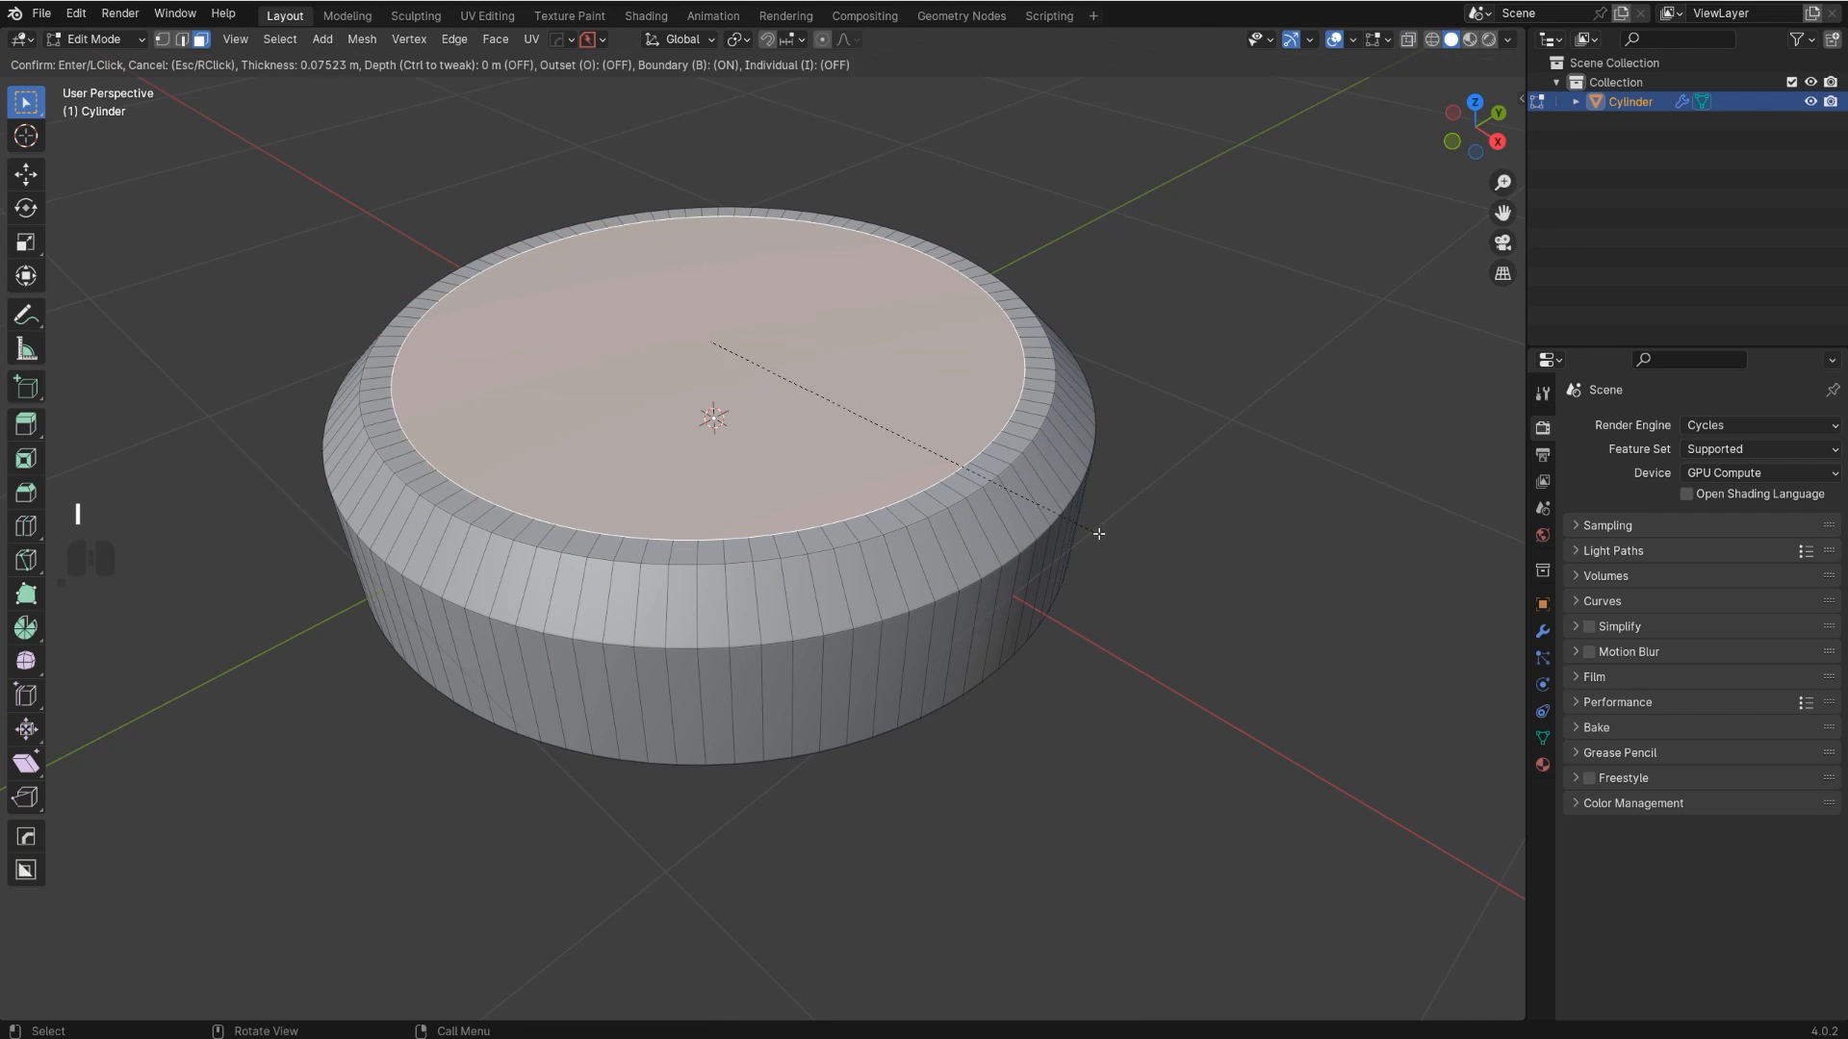
left_click(1058, 533)
- Extrude the inset face down into the cylinder and scale it smaller to form a tapered recess
key("e")
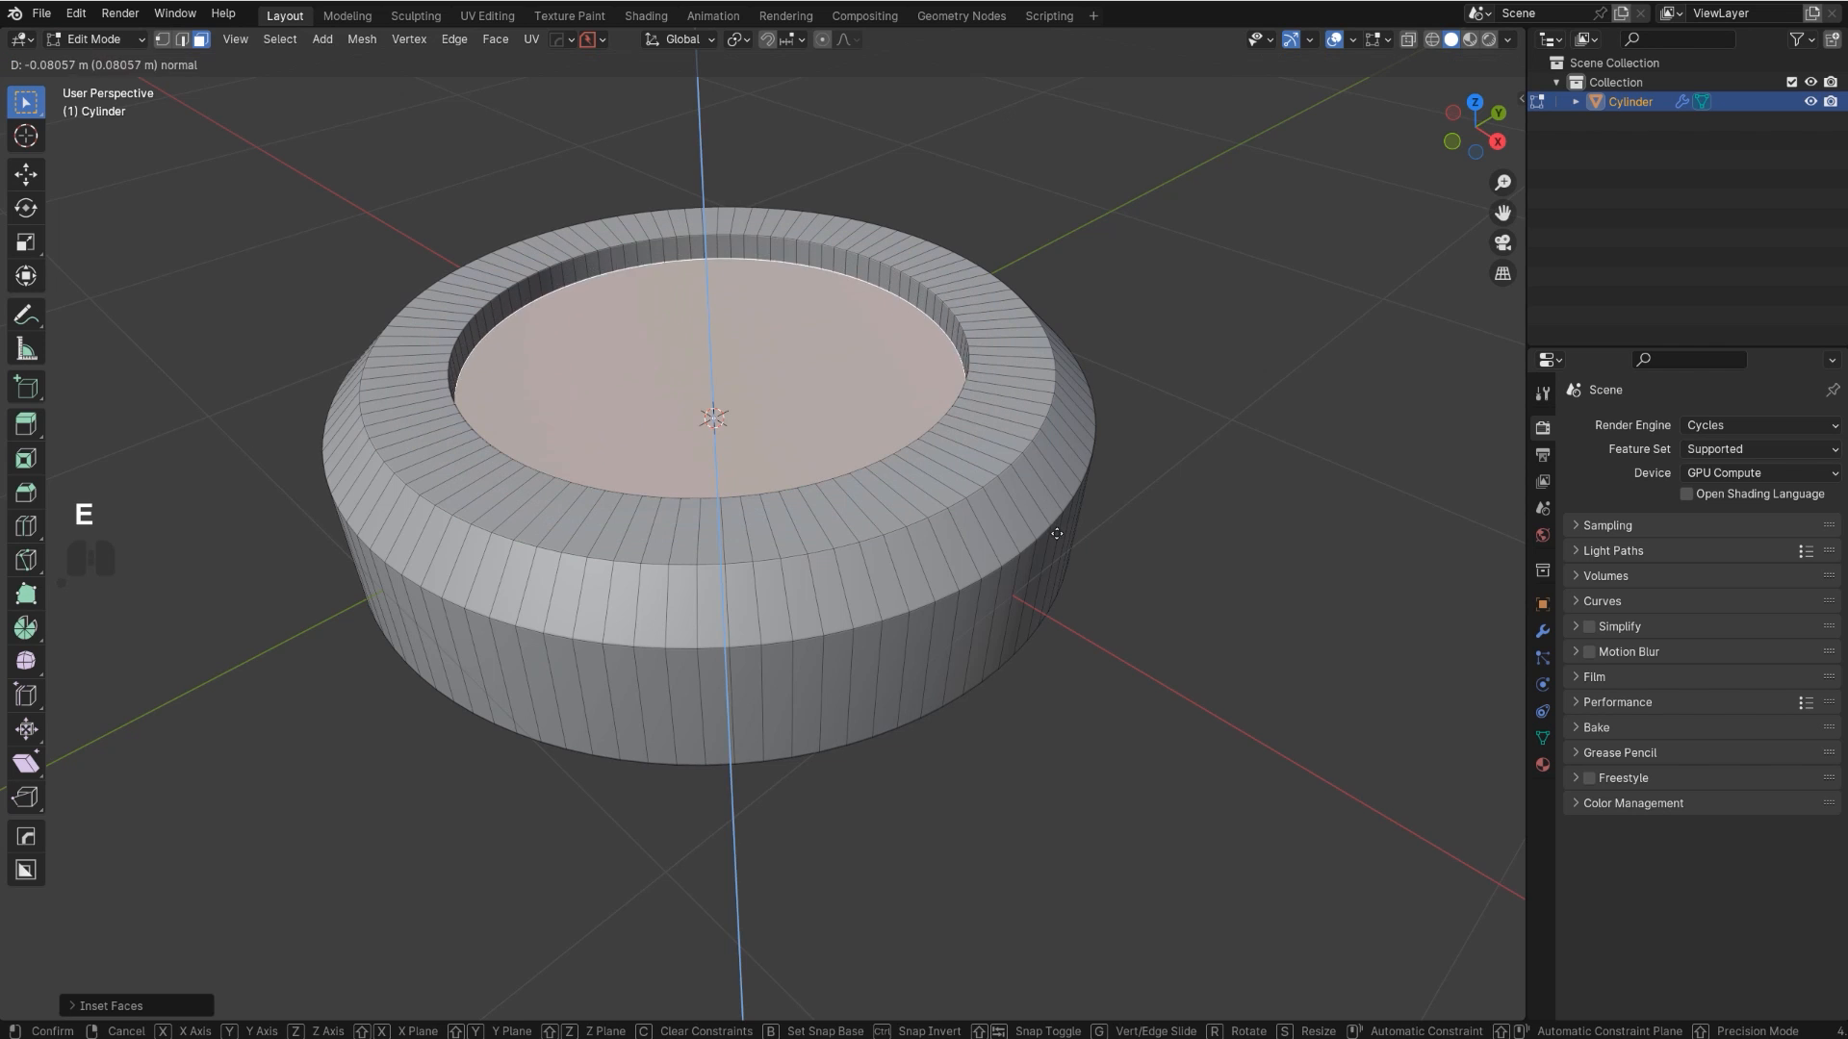
left_click(1107, 558)
key("s")
left_click(857, 231)
key("Tab")
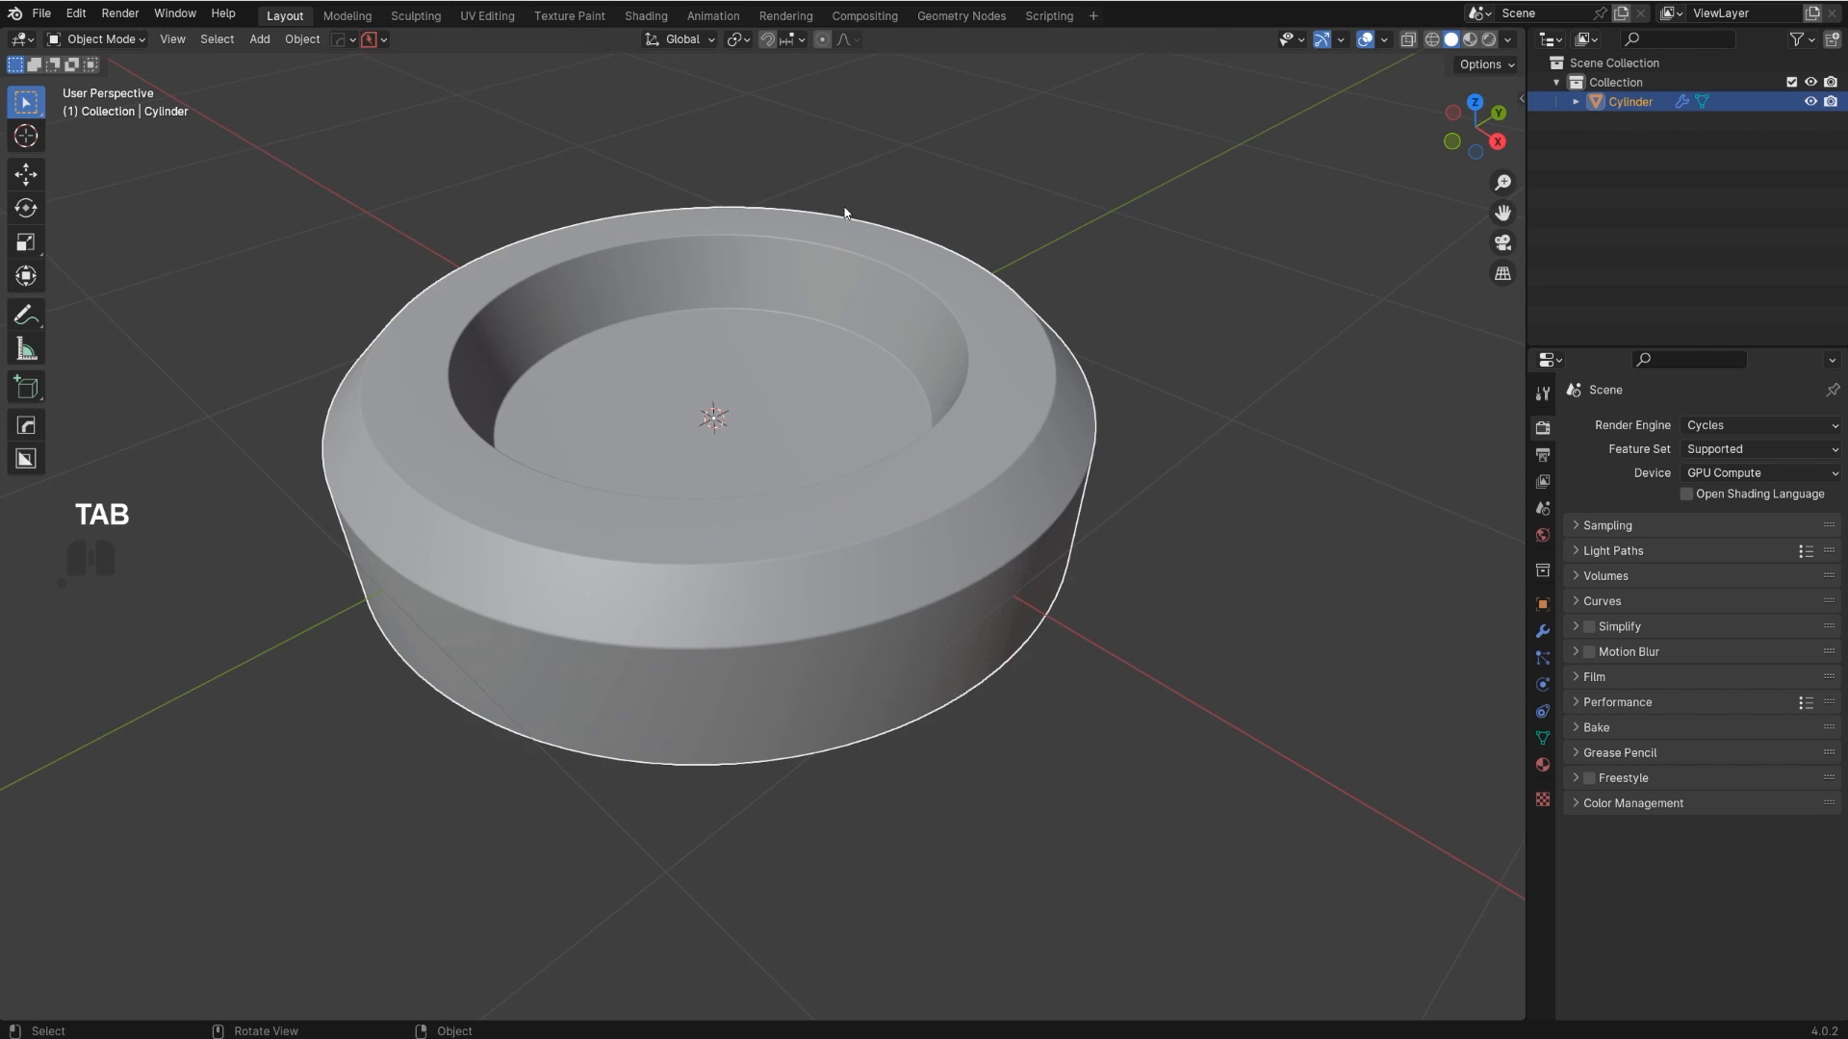
- Widen the HardOps Bevel to round the edges of the recess and the outer chamfer
scroll(845, 472, "up", 2)
middle_click_drag(845, 479, 863, 544)
middle_click_drag(887, 522, 911, 477)
scroll(910, 483, "down", 2)
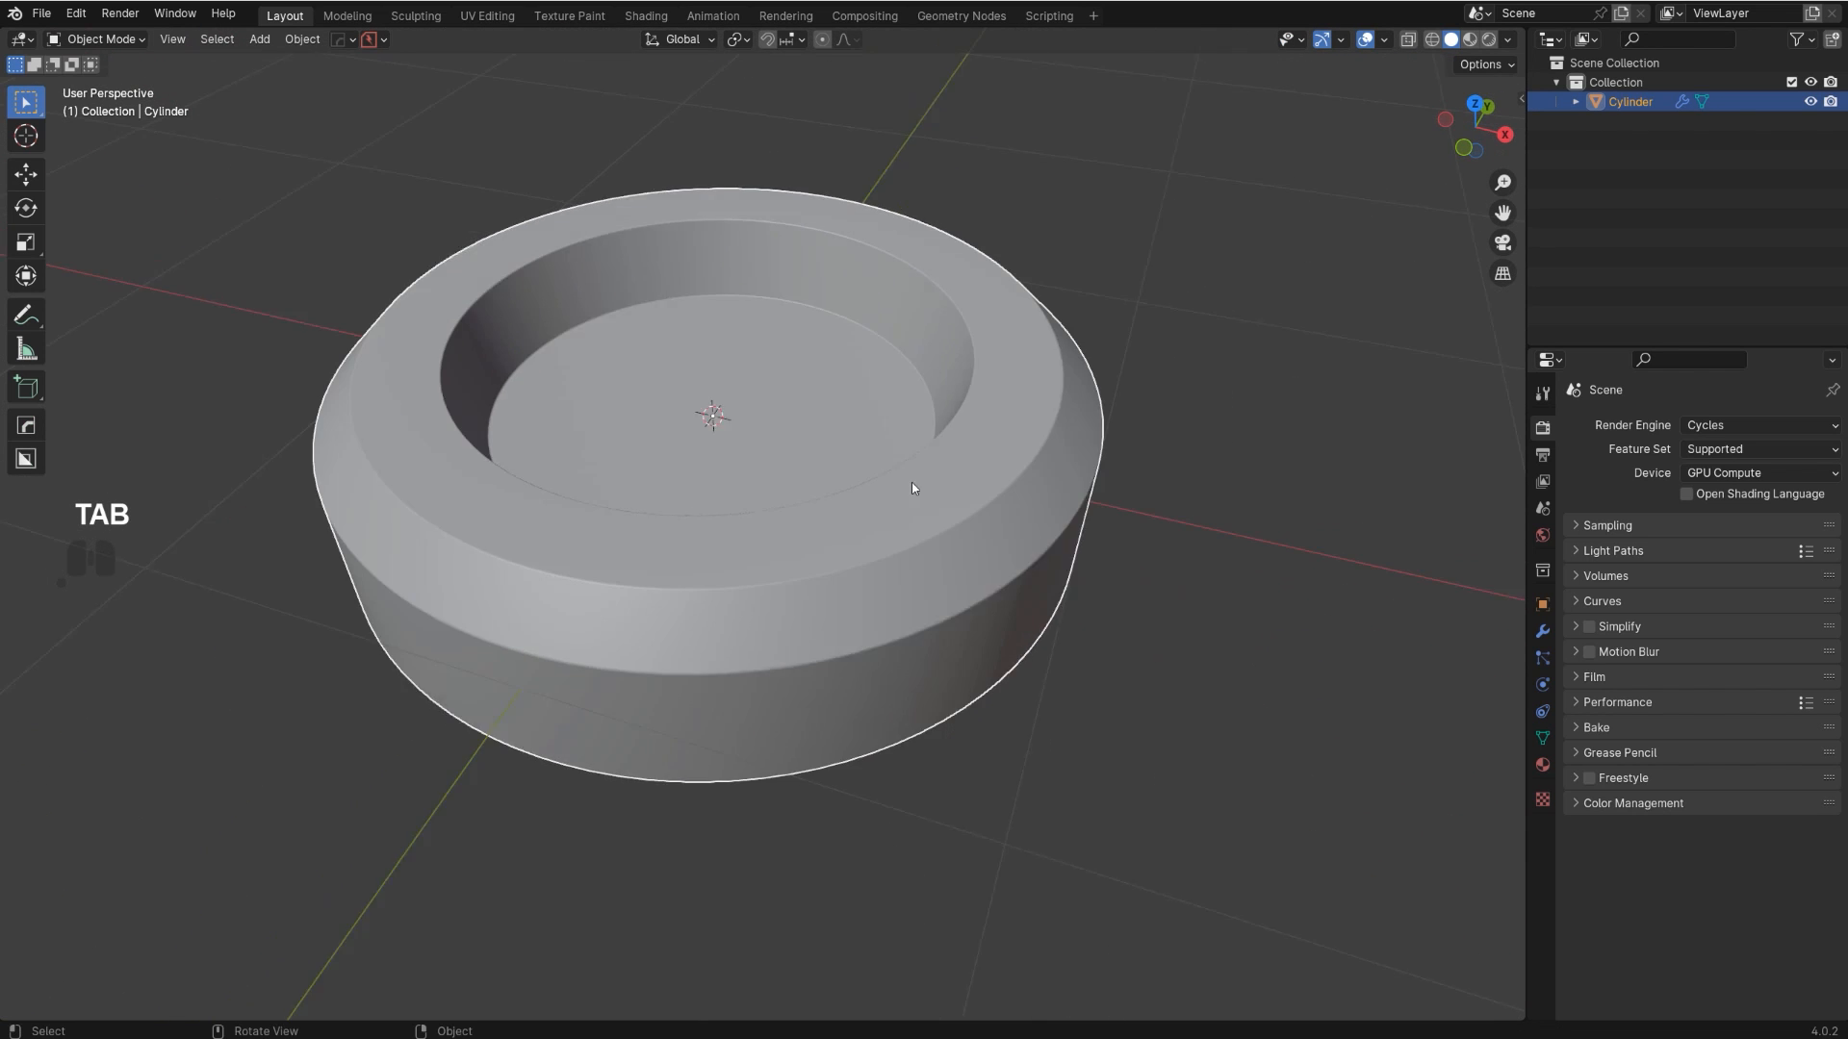
middle_click_drag(927, 558, 978, 598, "shift")
middle_click_drag(962, 604, 972, 670)
key("q")
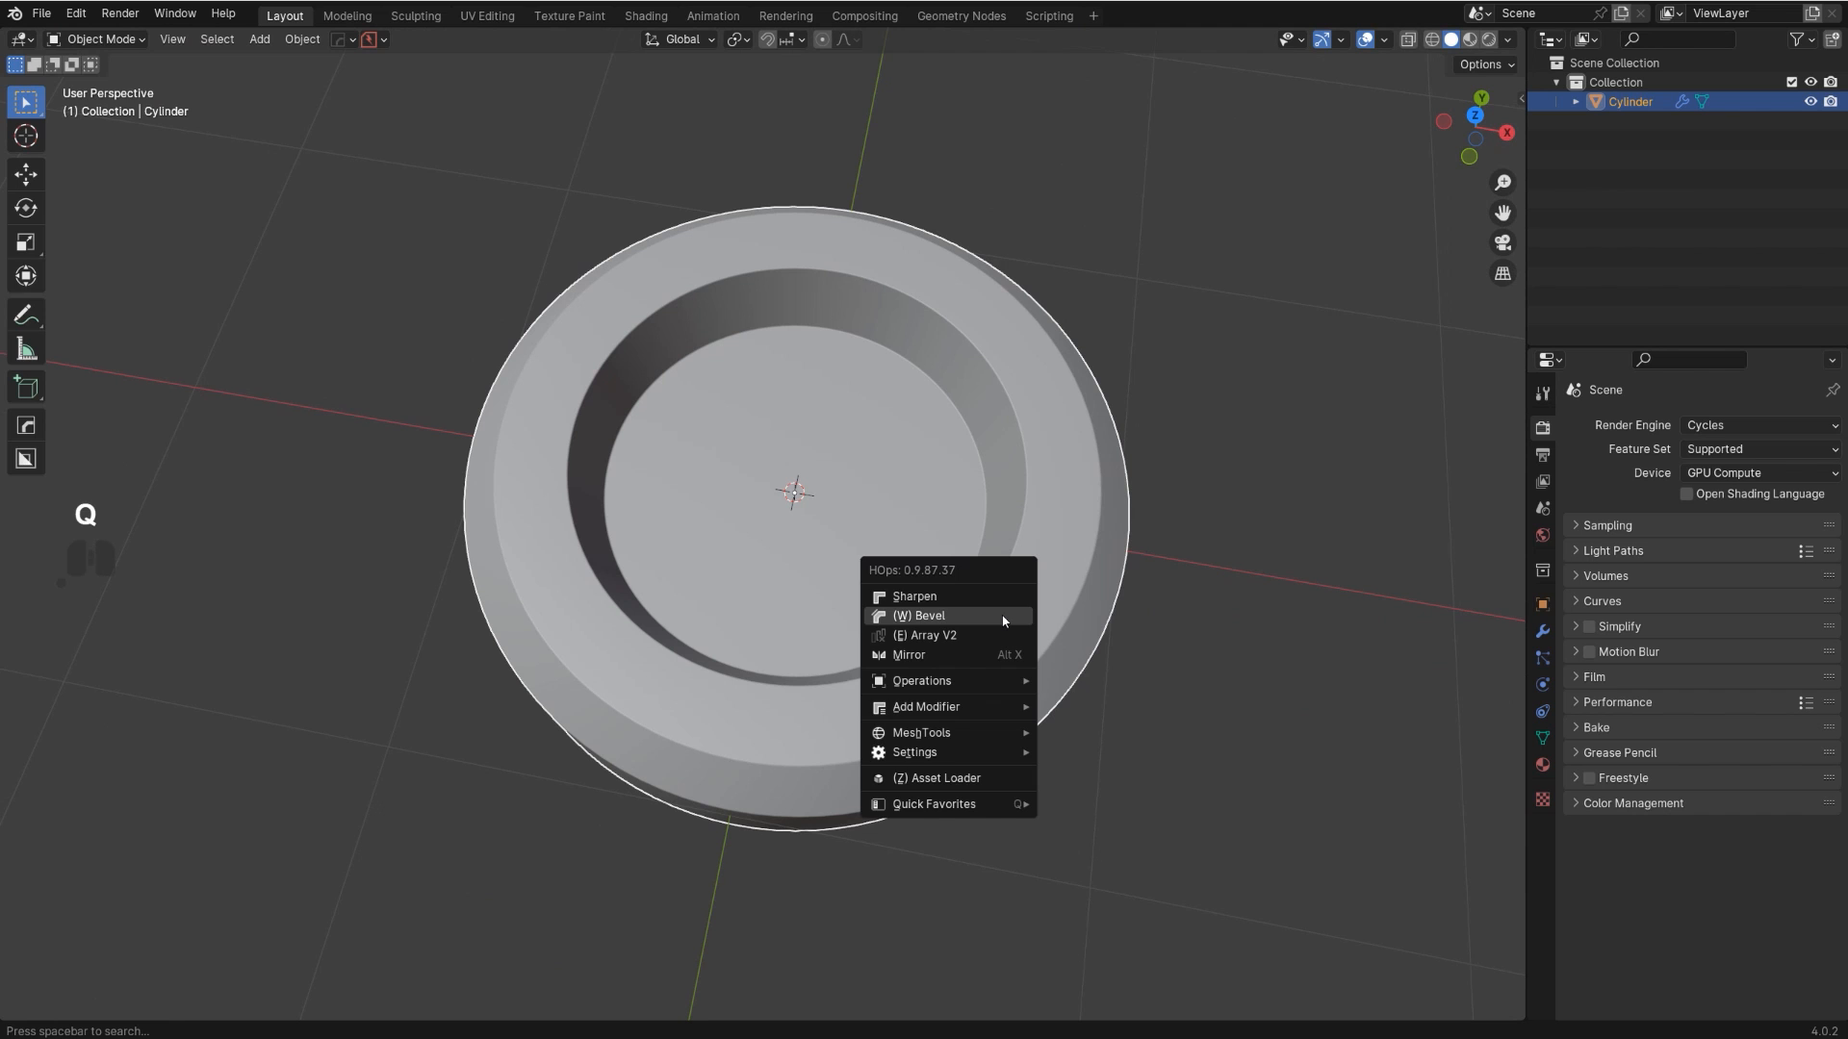
left_click(1003, 621)
left_click(876, 609)
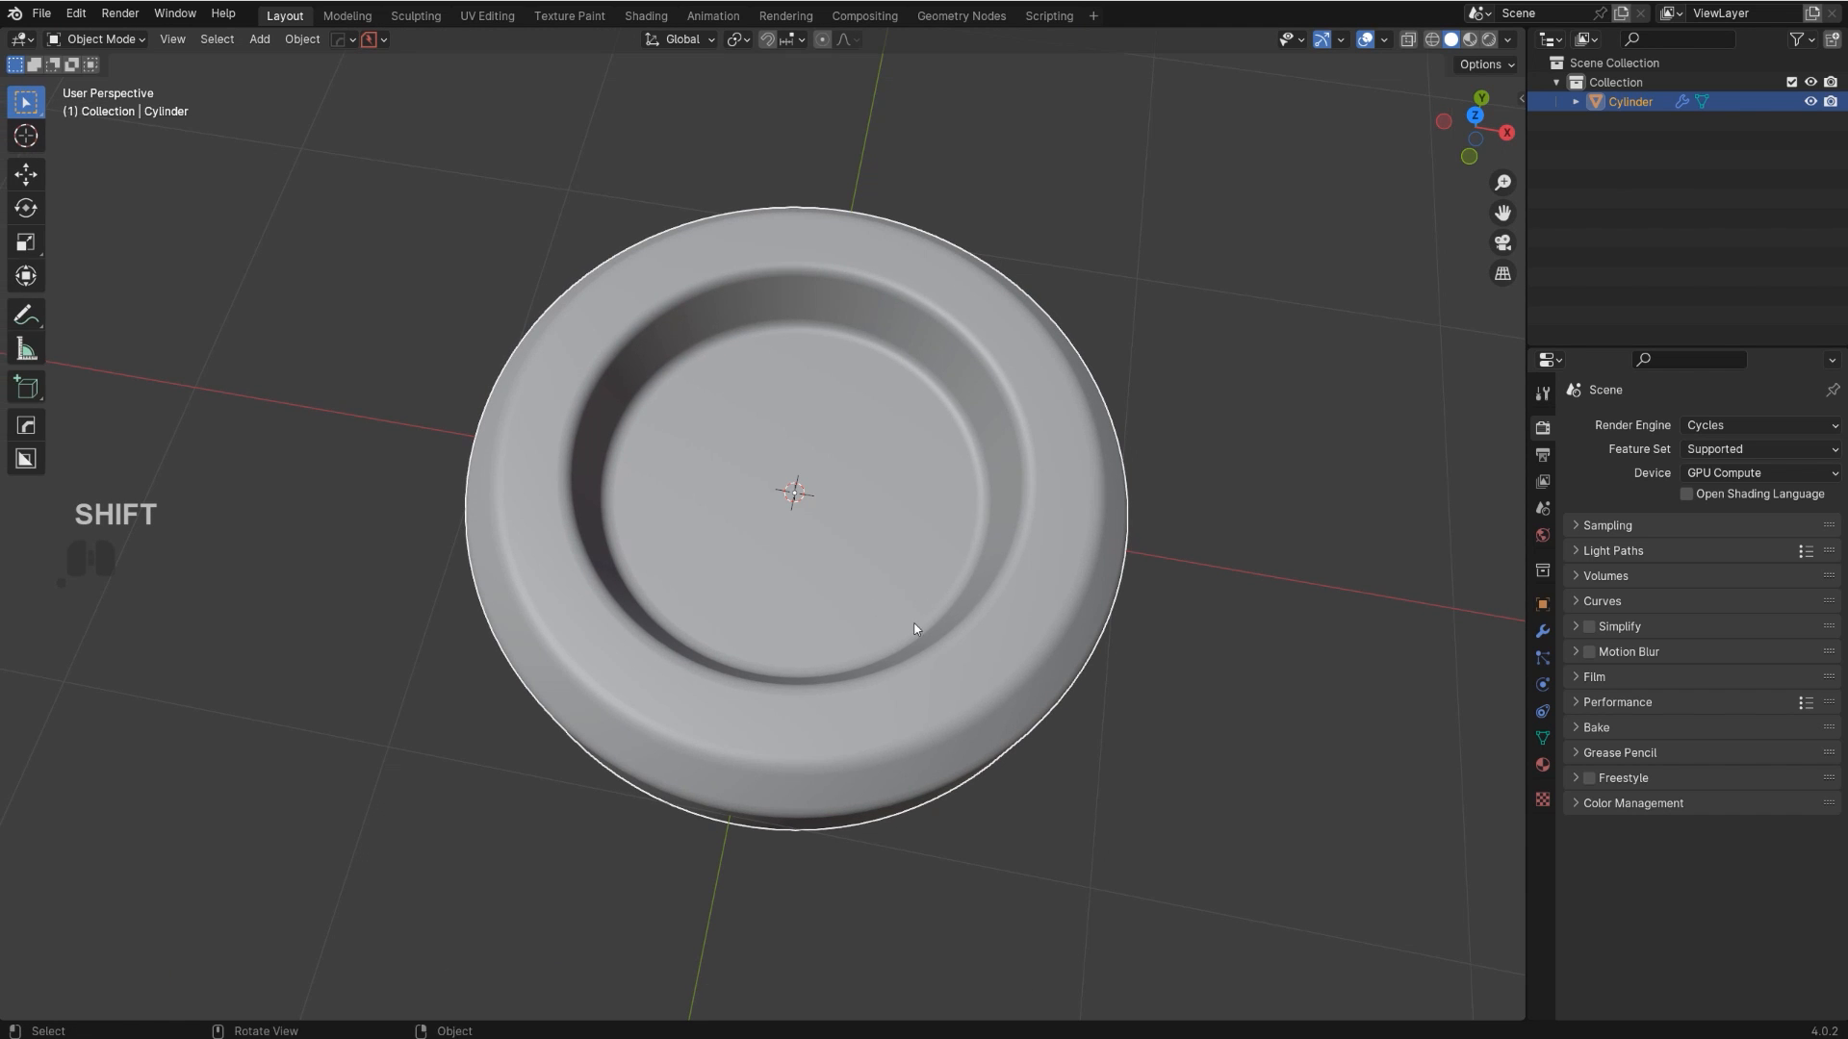
- Narrow the HardOps Bevel on the recessed cylinder back to thin, crisp edges
middle_click_drag(915, 627, 1041, 517)
key("shift+q")
left_click(792, 660)
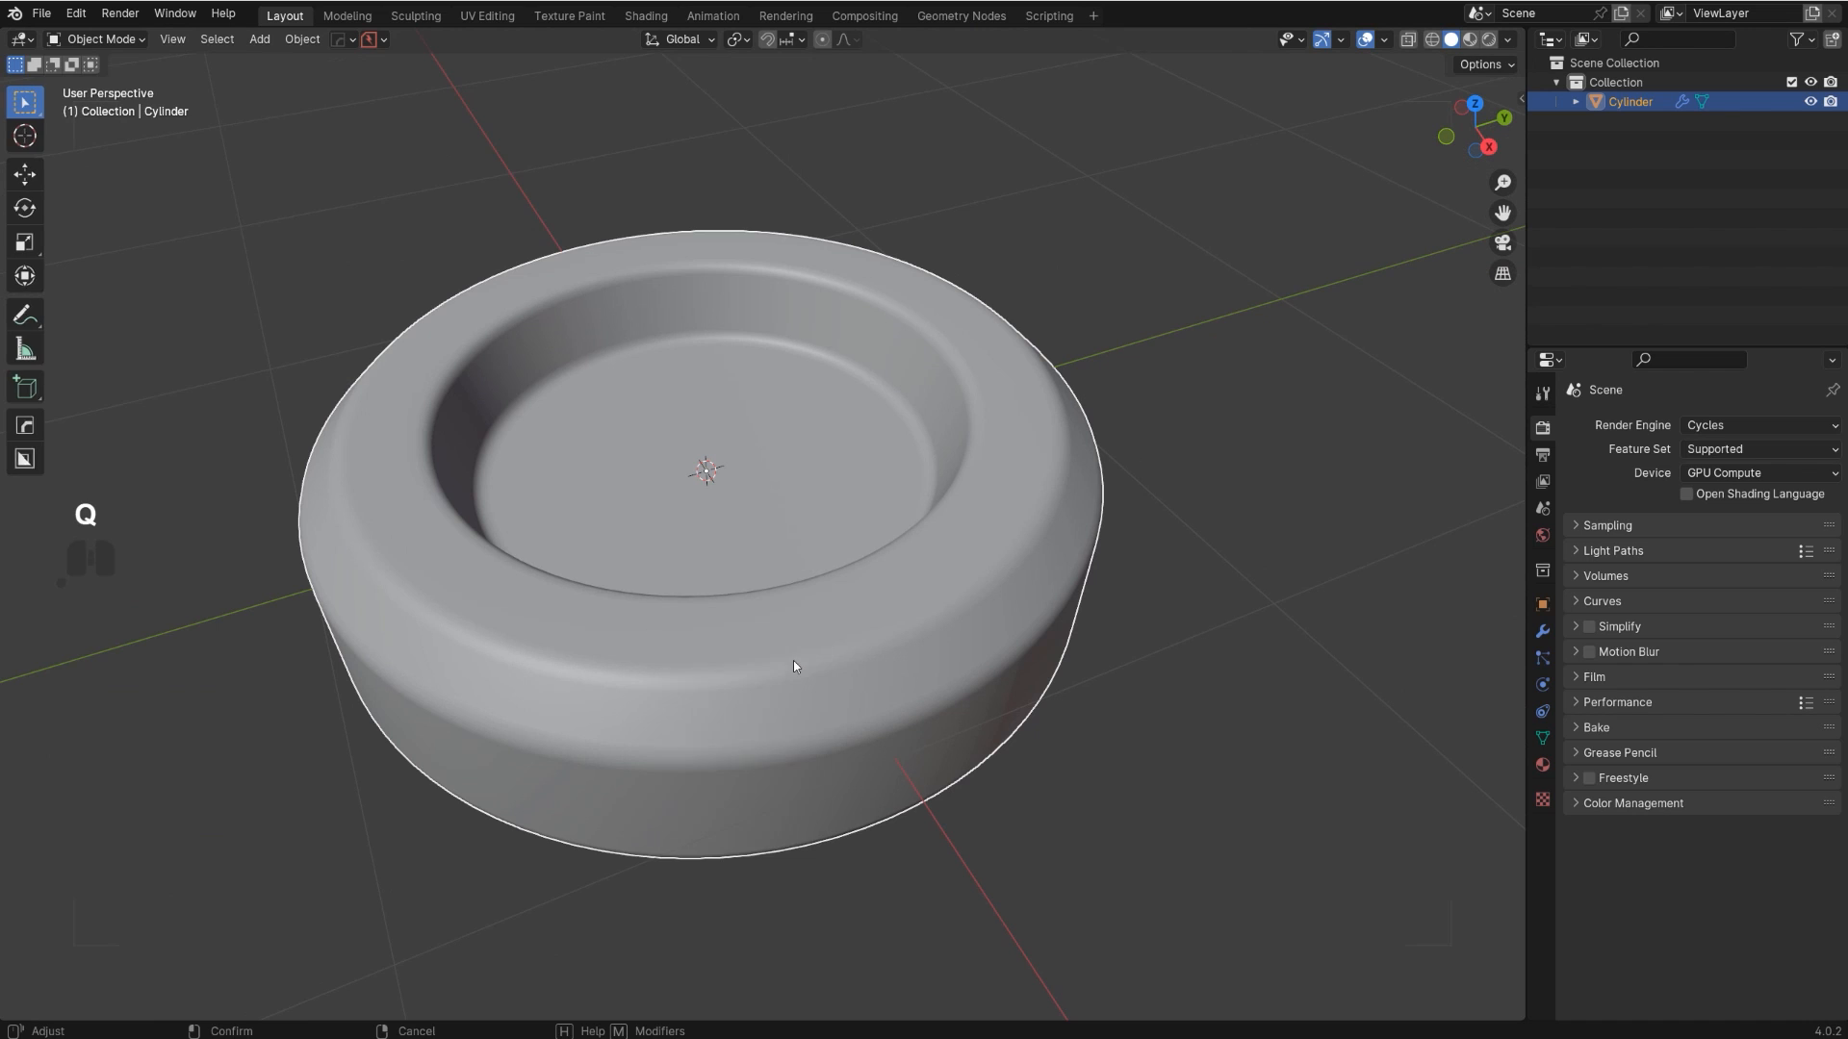
left_click(882, 664)
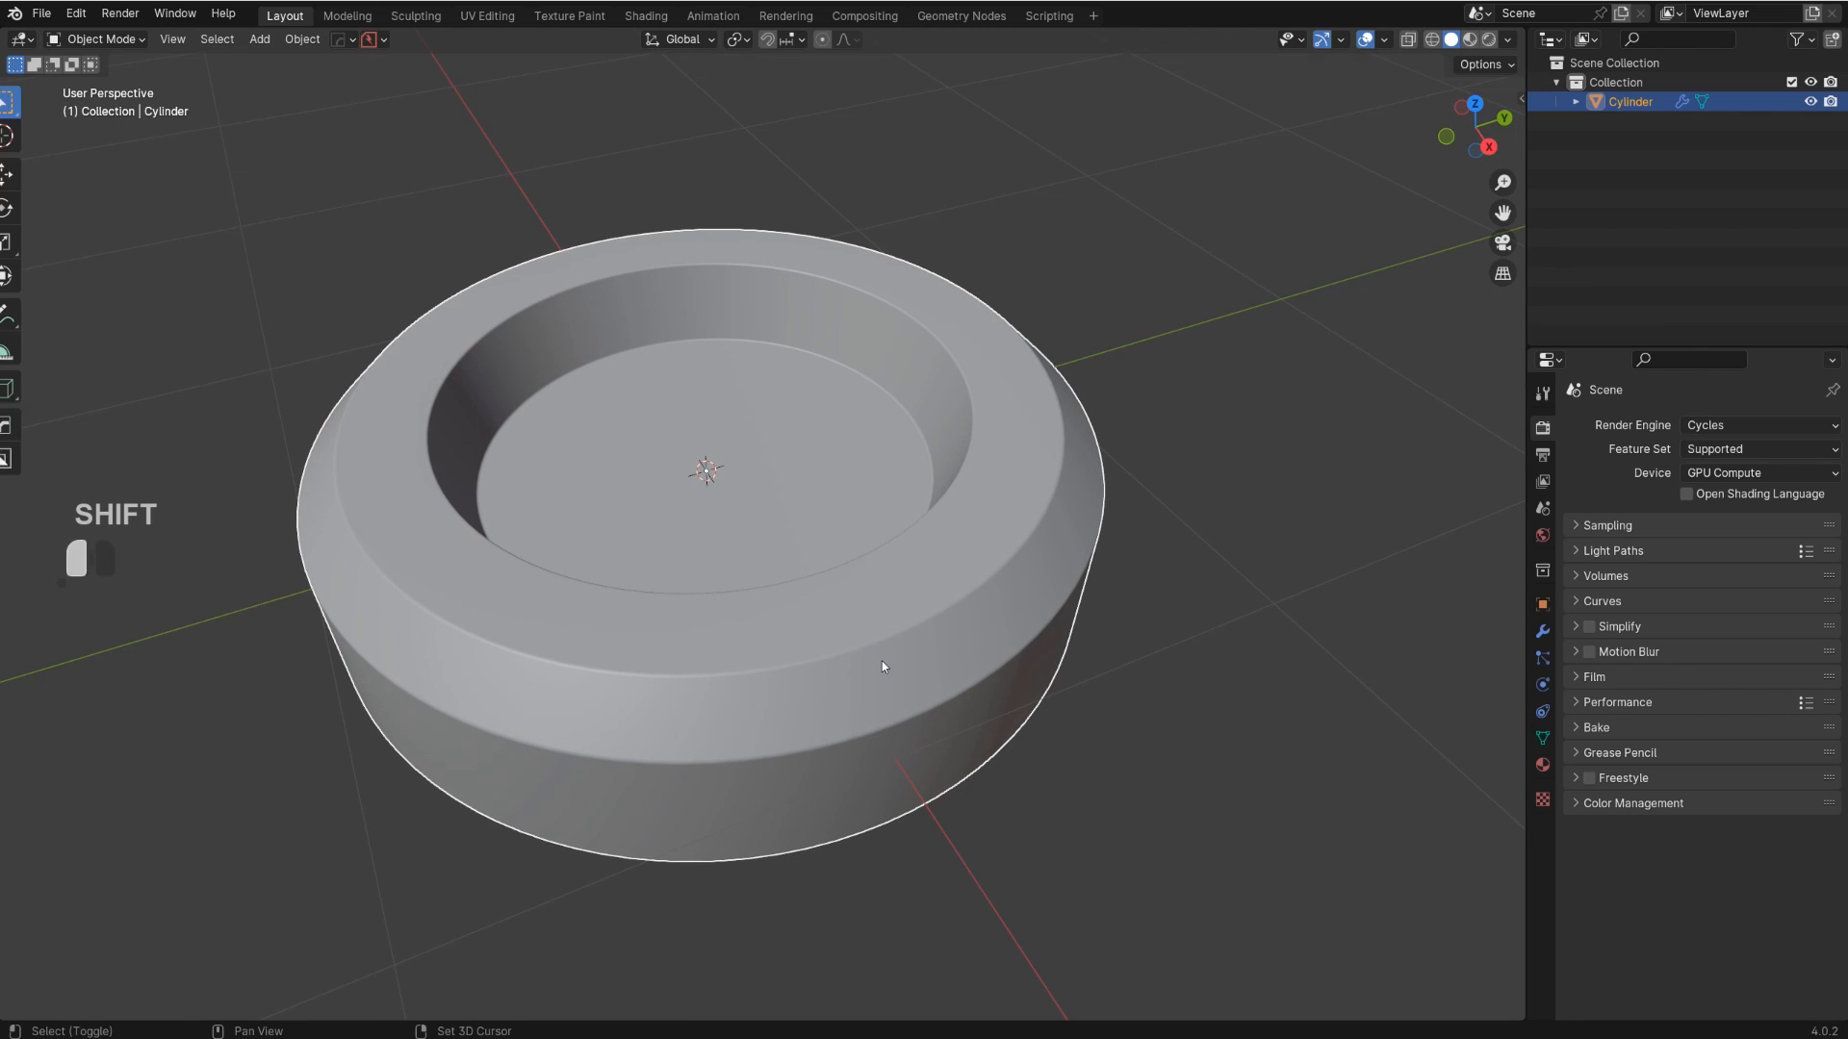
- Show the viewport in rendered shading and assign the MaterialWorks Graphite Steel material to the cylinder
left_click(1492, 40)
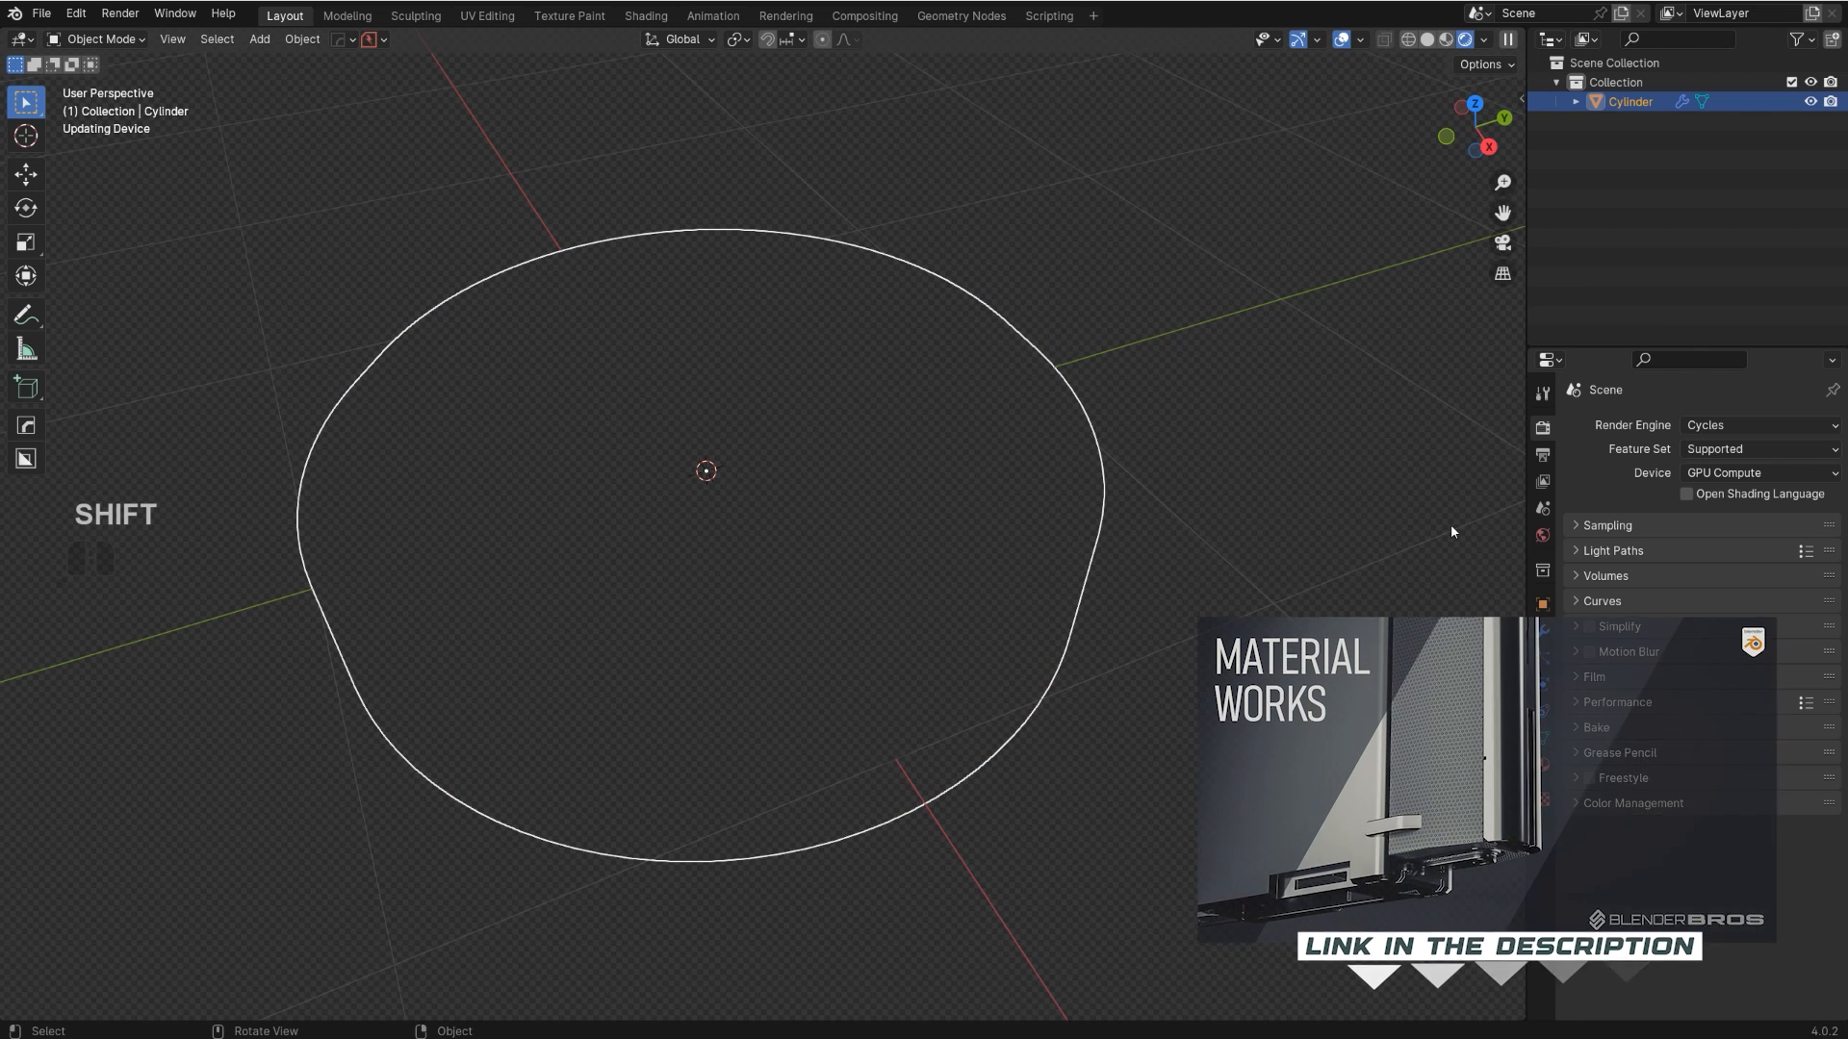
key("n")
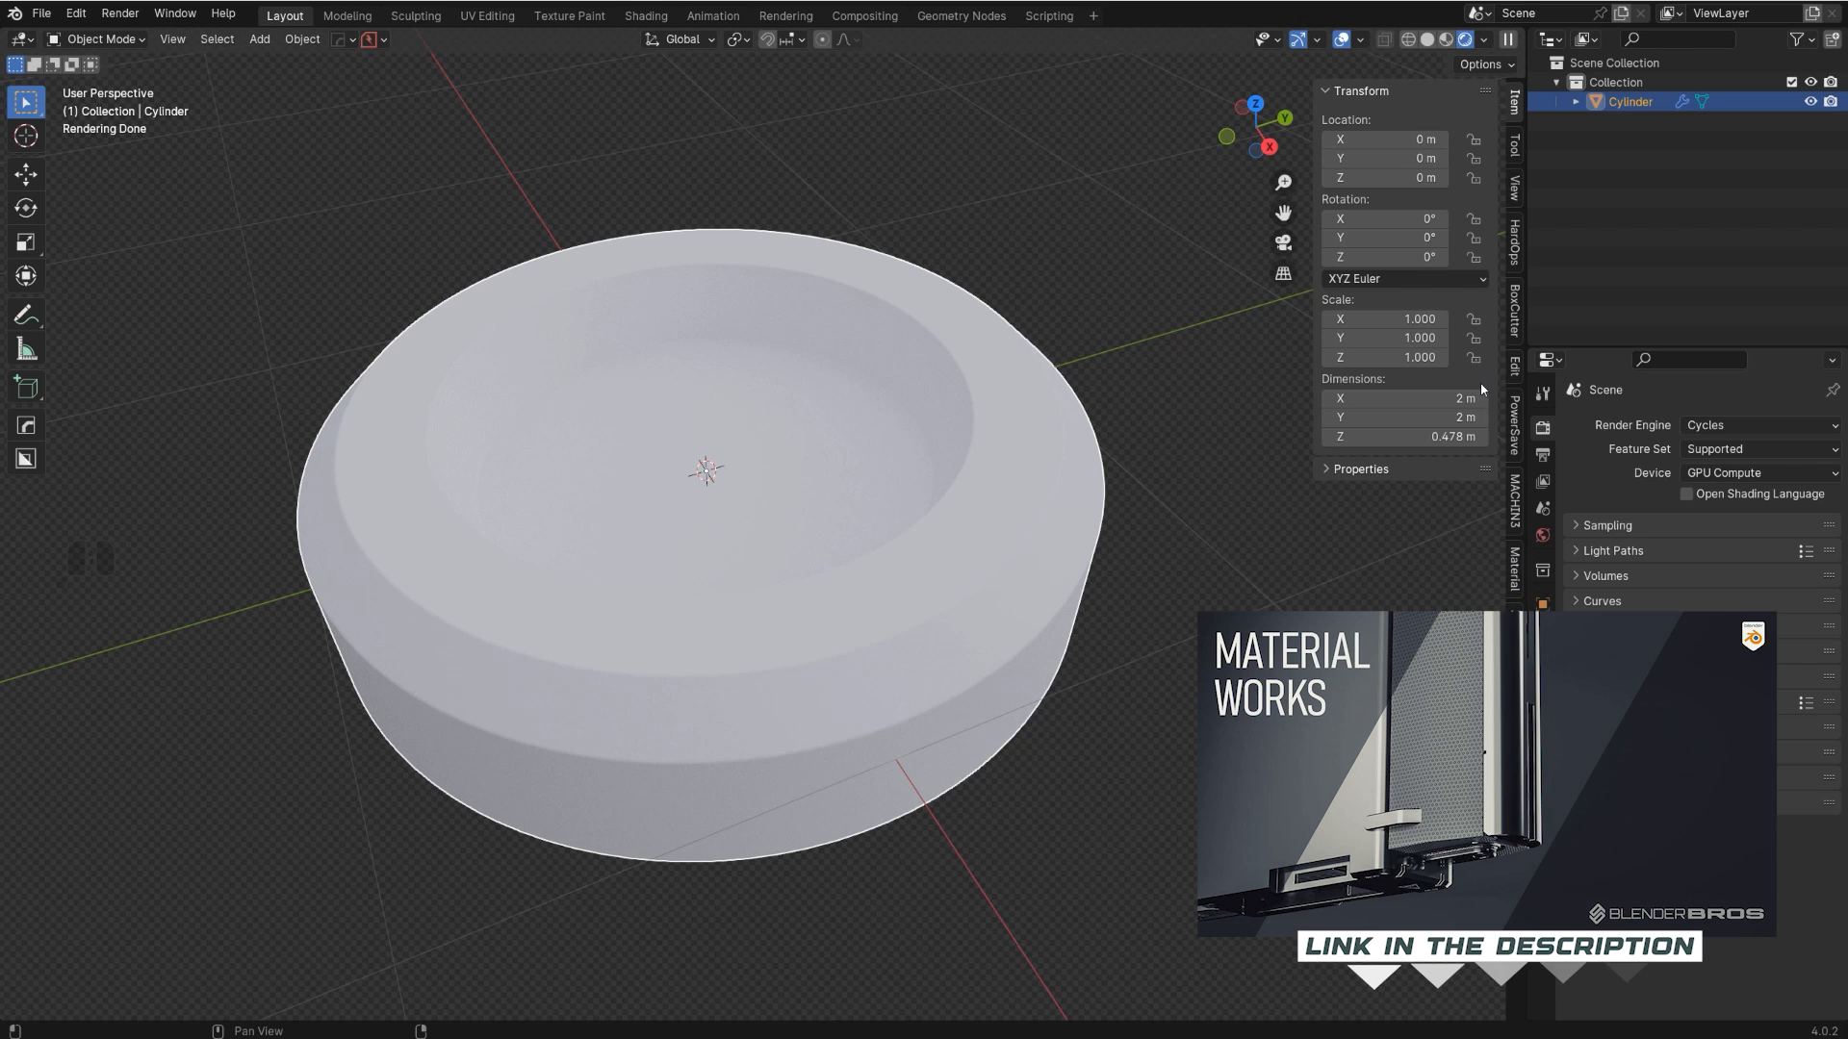
left_click(1516, 572)
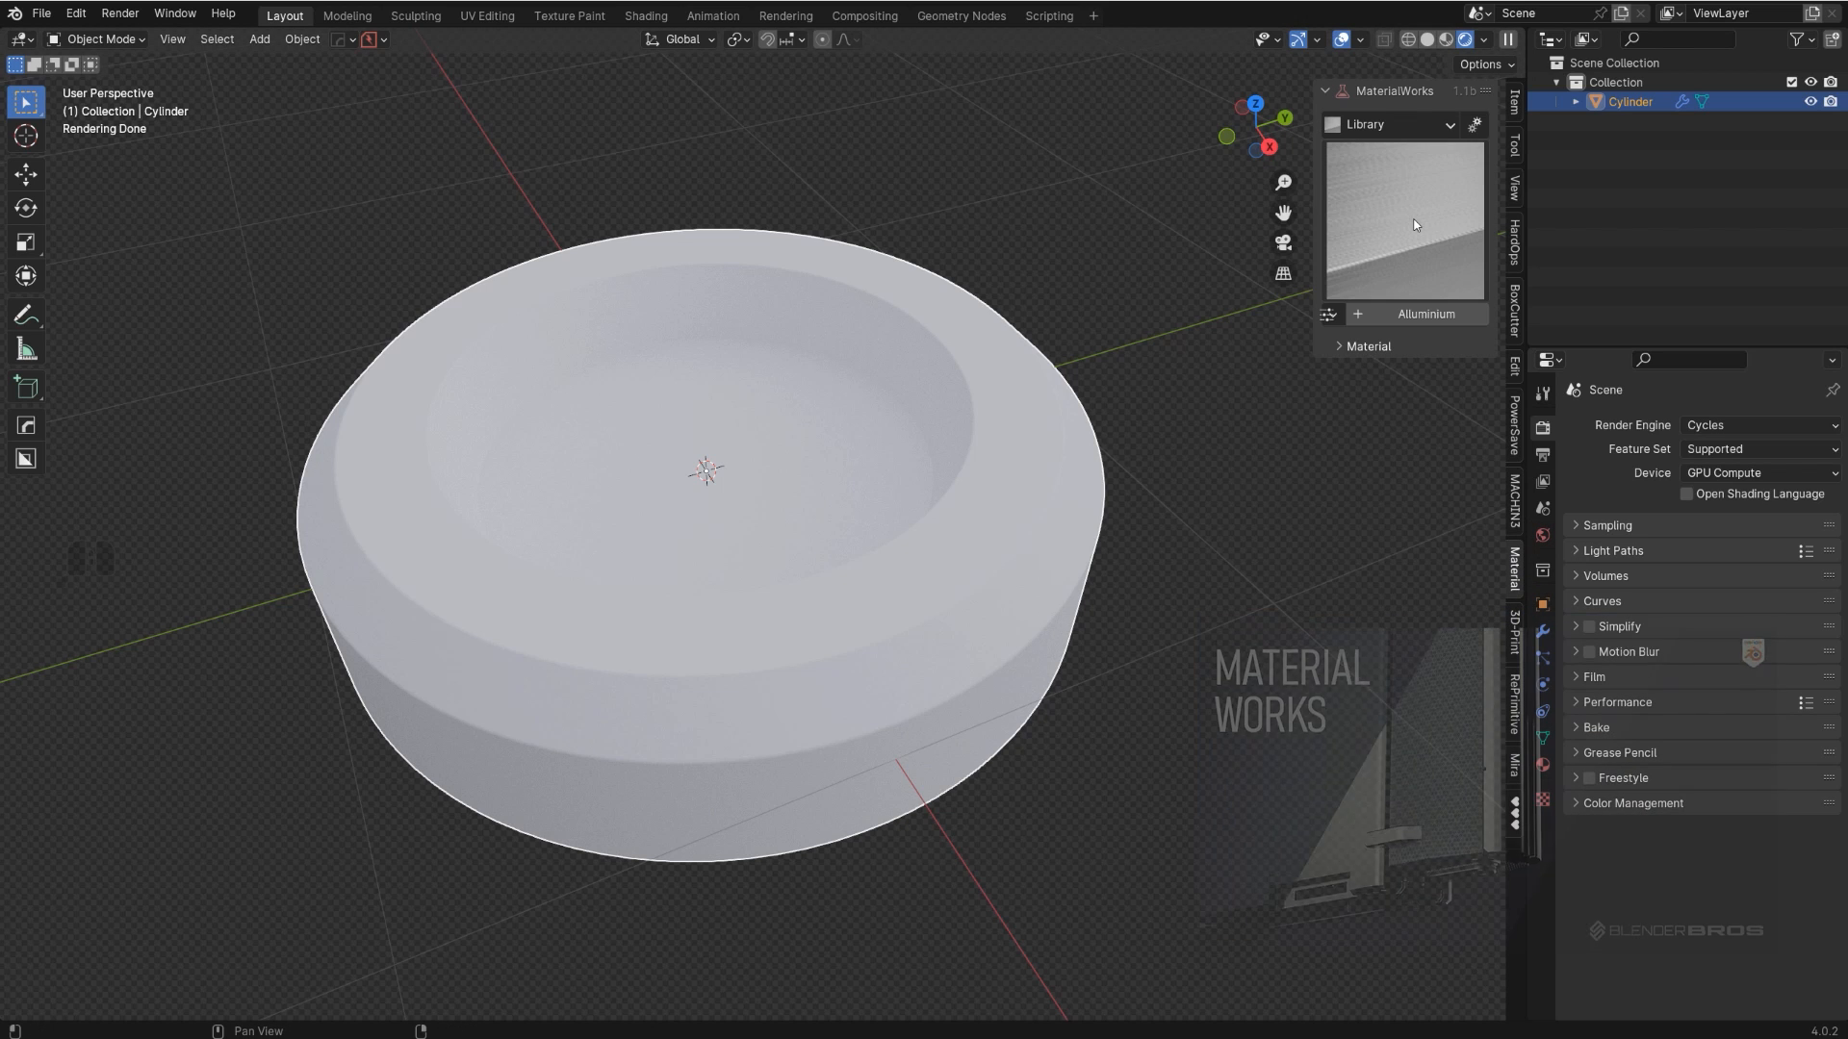
left_click(1416, 223)
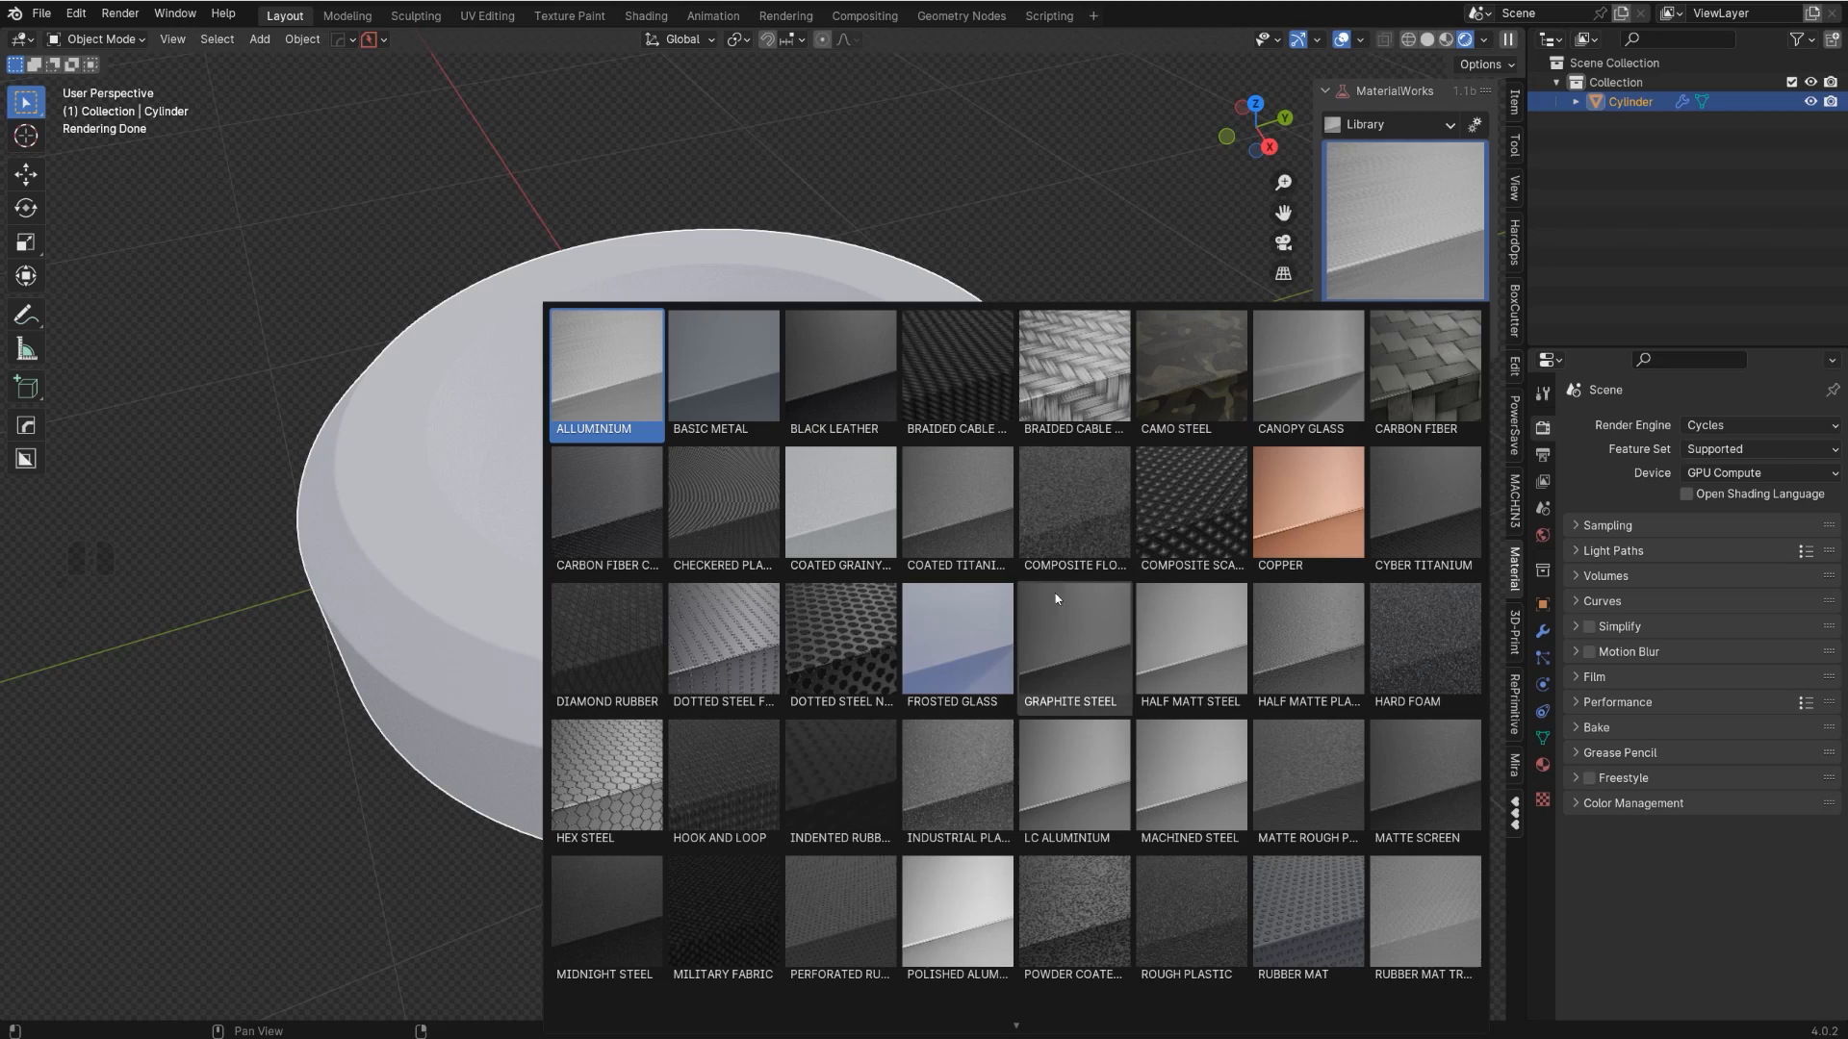
left_click(1089, 657)
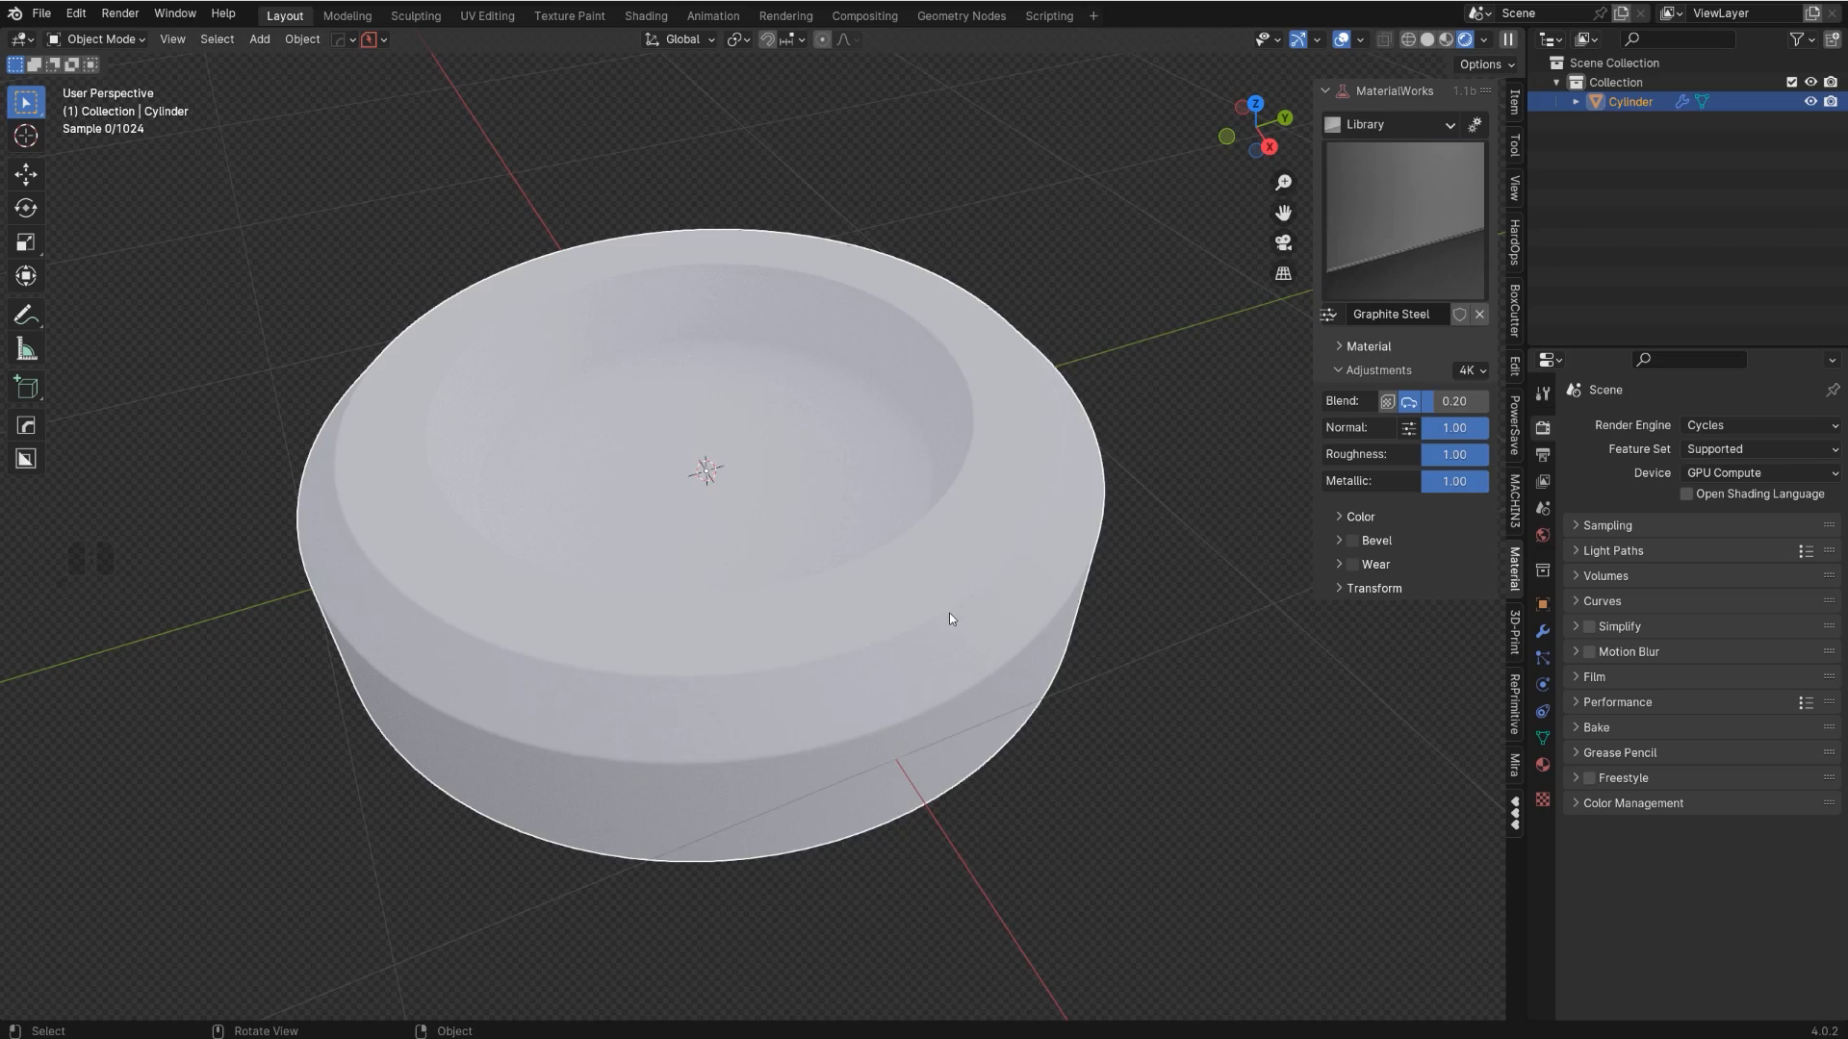
- Widen the HardOps Bevel on the Graphite Steel cylinder to give it soft, heavily rounded edges
mouse_move(912, 539)
middle_mouse_down("shift")
mouse_move(1007, 598)
mouse_move(891, 536)
middle_mouse_up("shift")
scroll(972, 568, "up", 1)
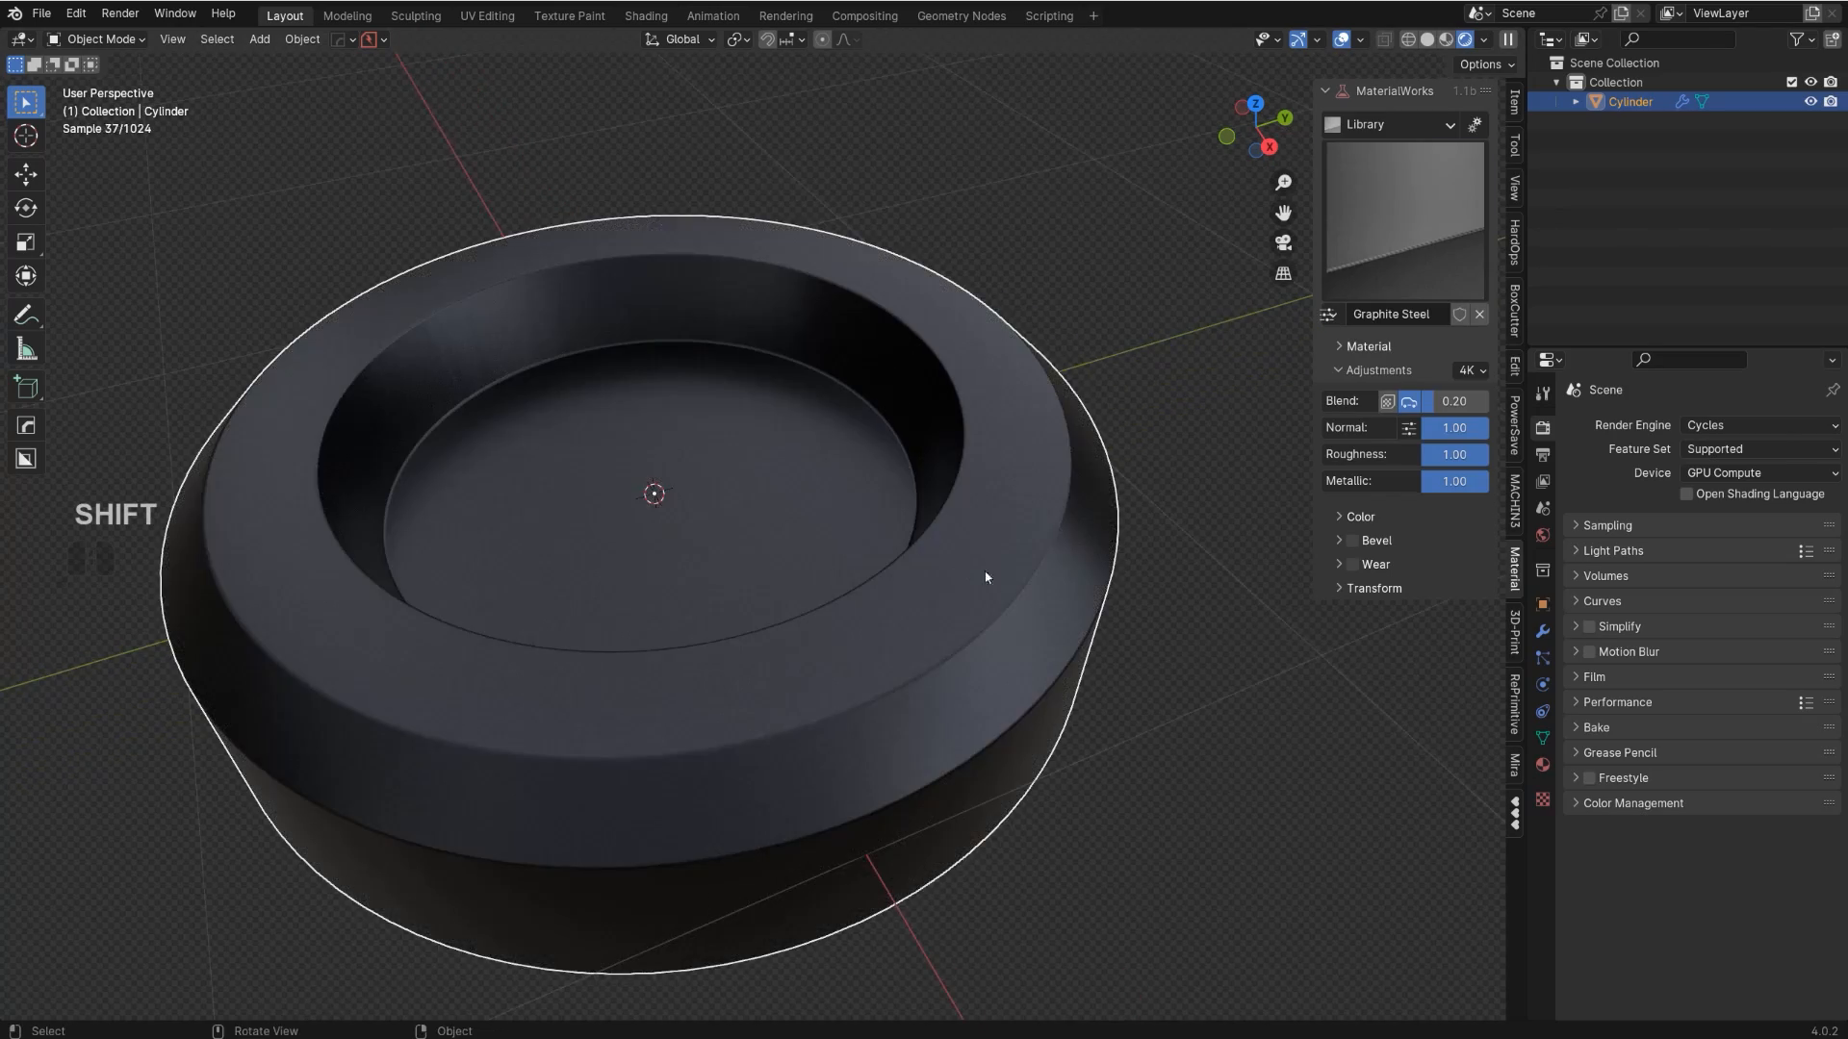
middle_click_drag(985, 577, 1102, 584)
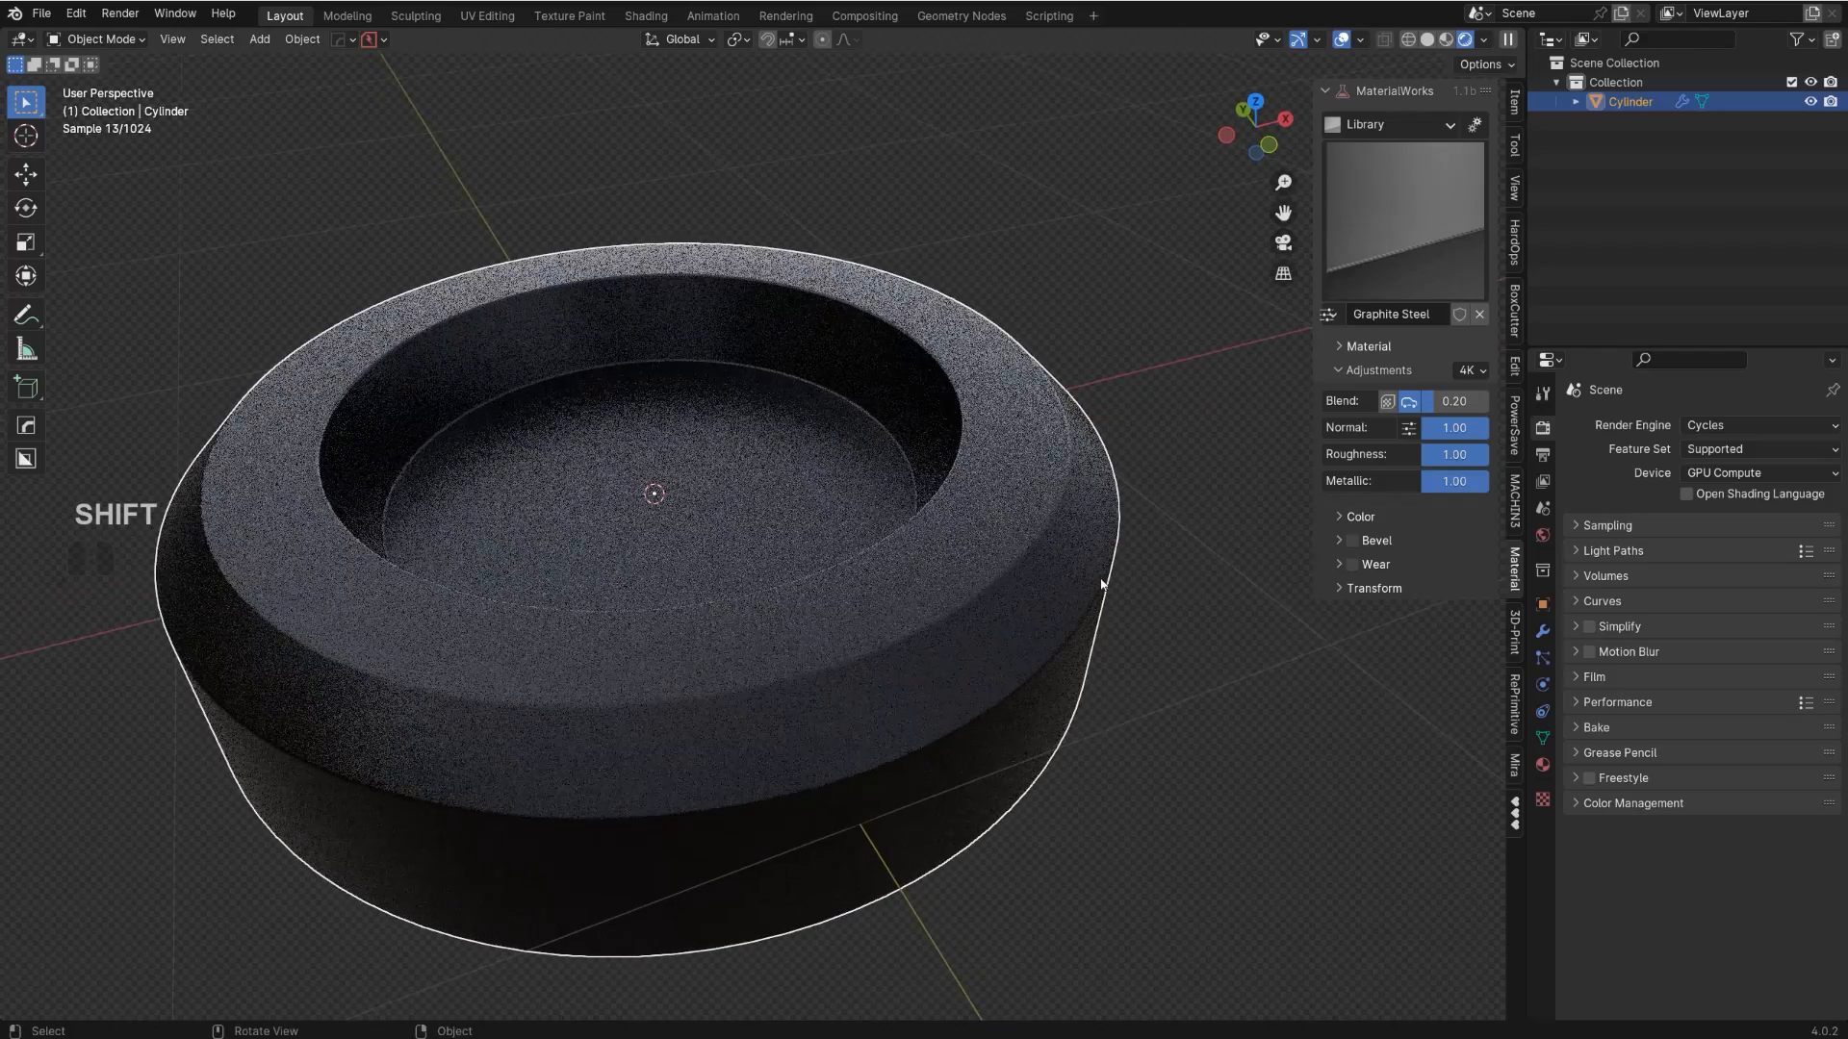
key("q")
left_click(1072, 553)
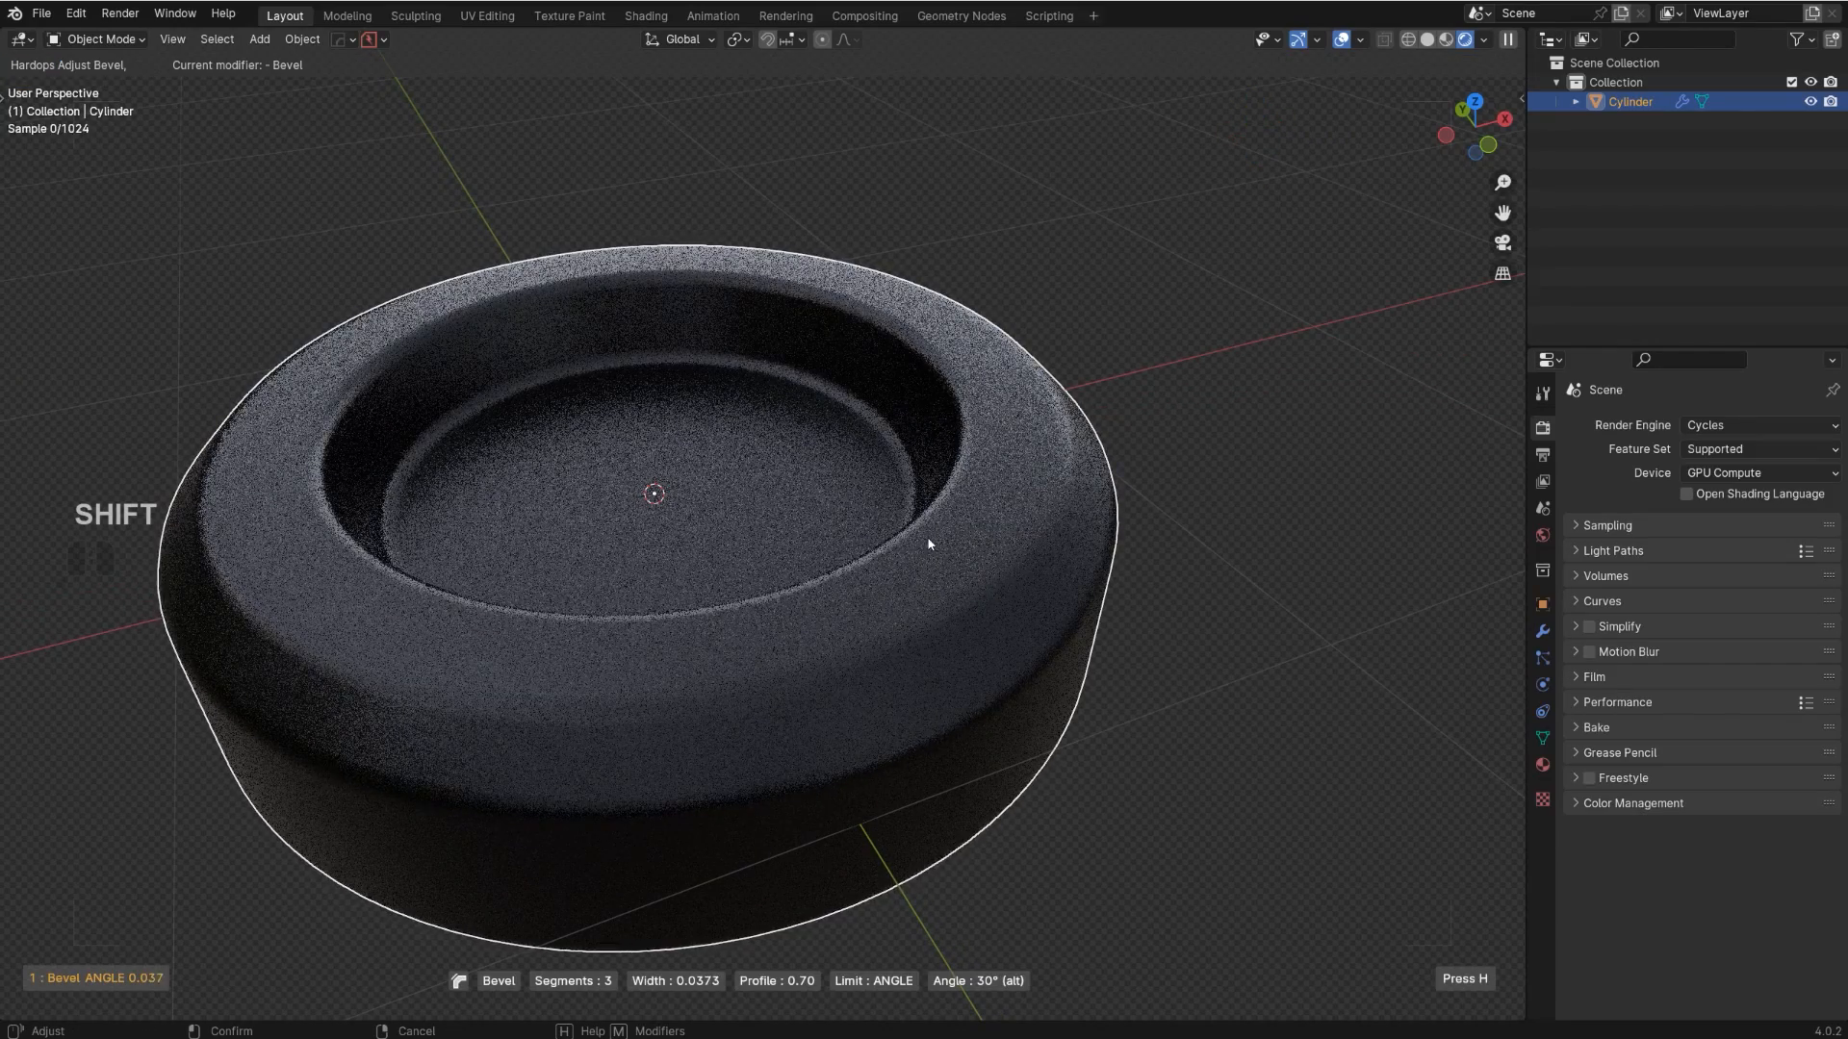
left_click(810, 541)
- Narrow the HardOps Bevel on the Graphite Steel cylinder to a width of about 0.006
scroll(948, 573, "down", 2)
middle_click_drag(949, 574, 937, 605)
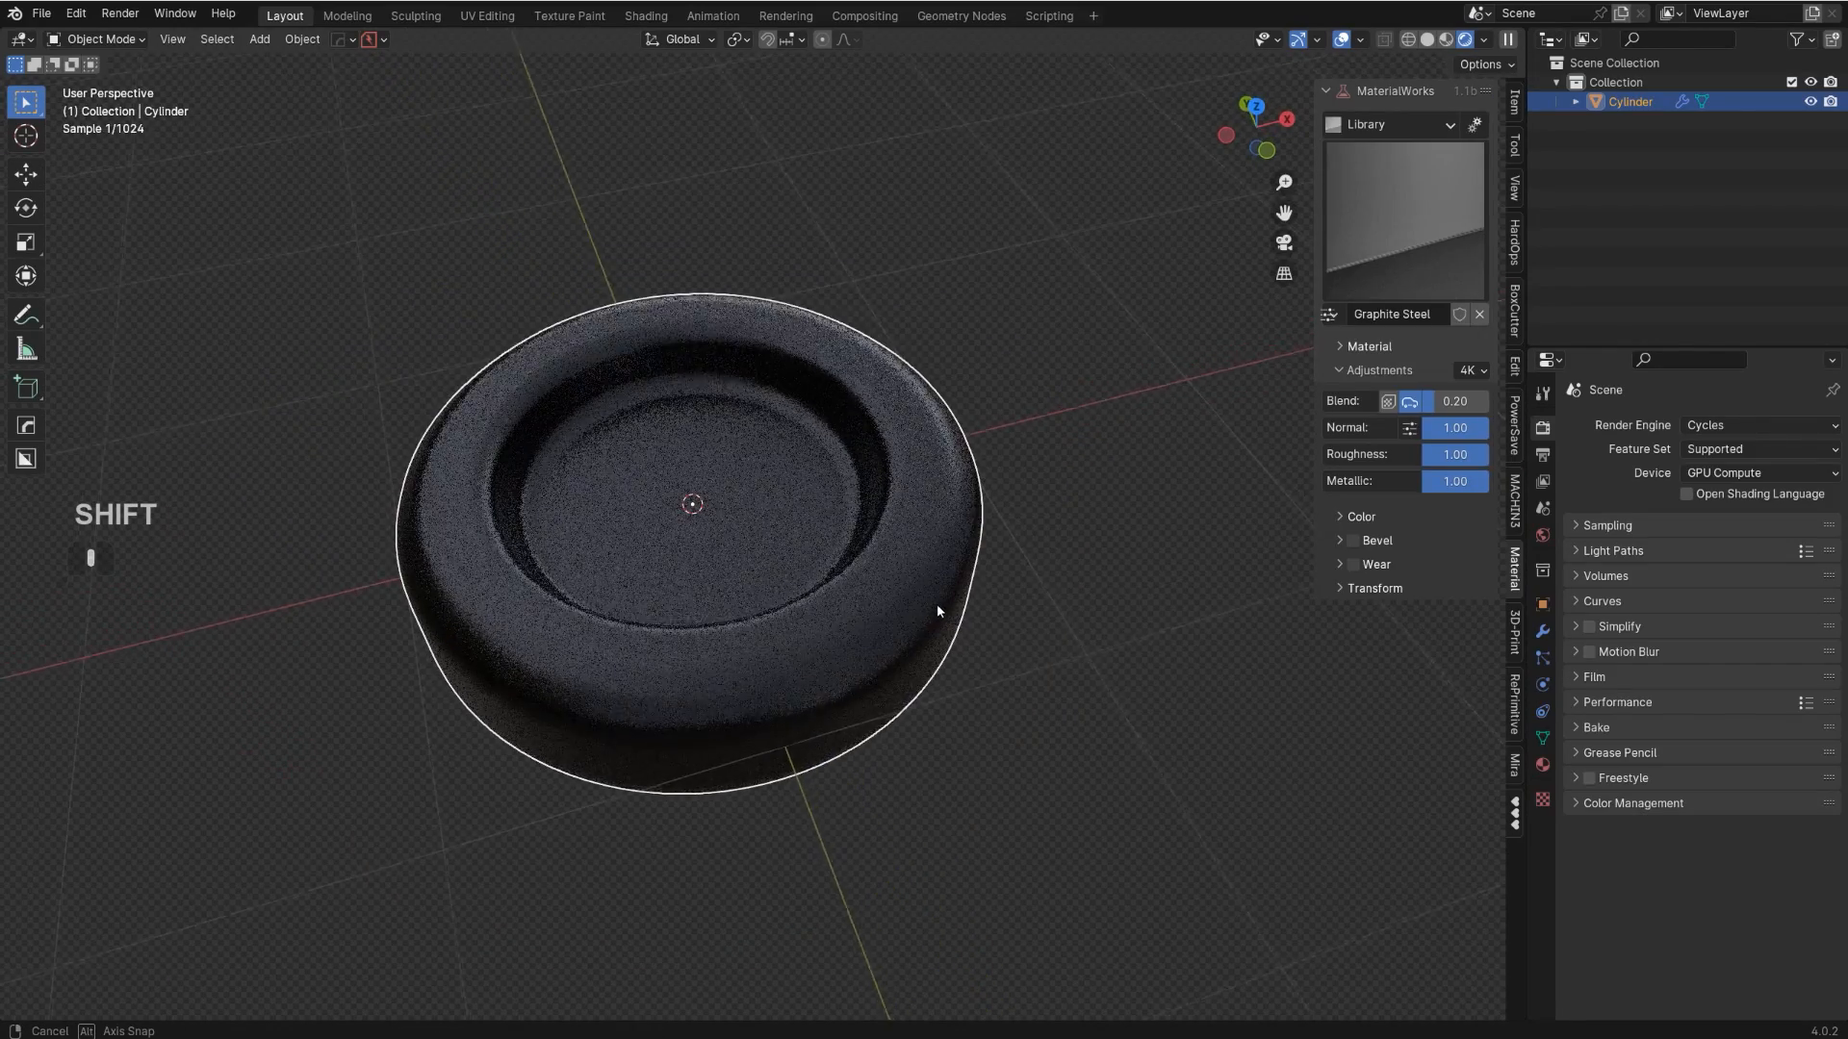
scroll(887, 587, "up", 2)
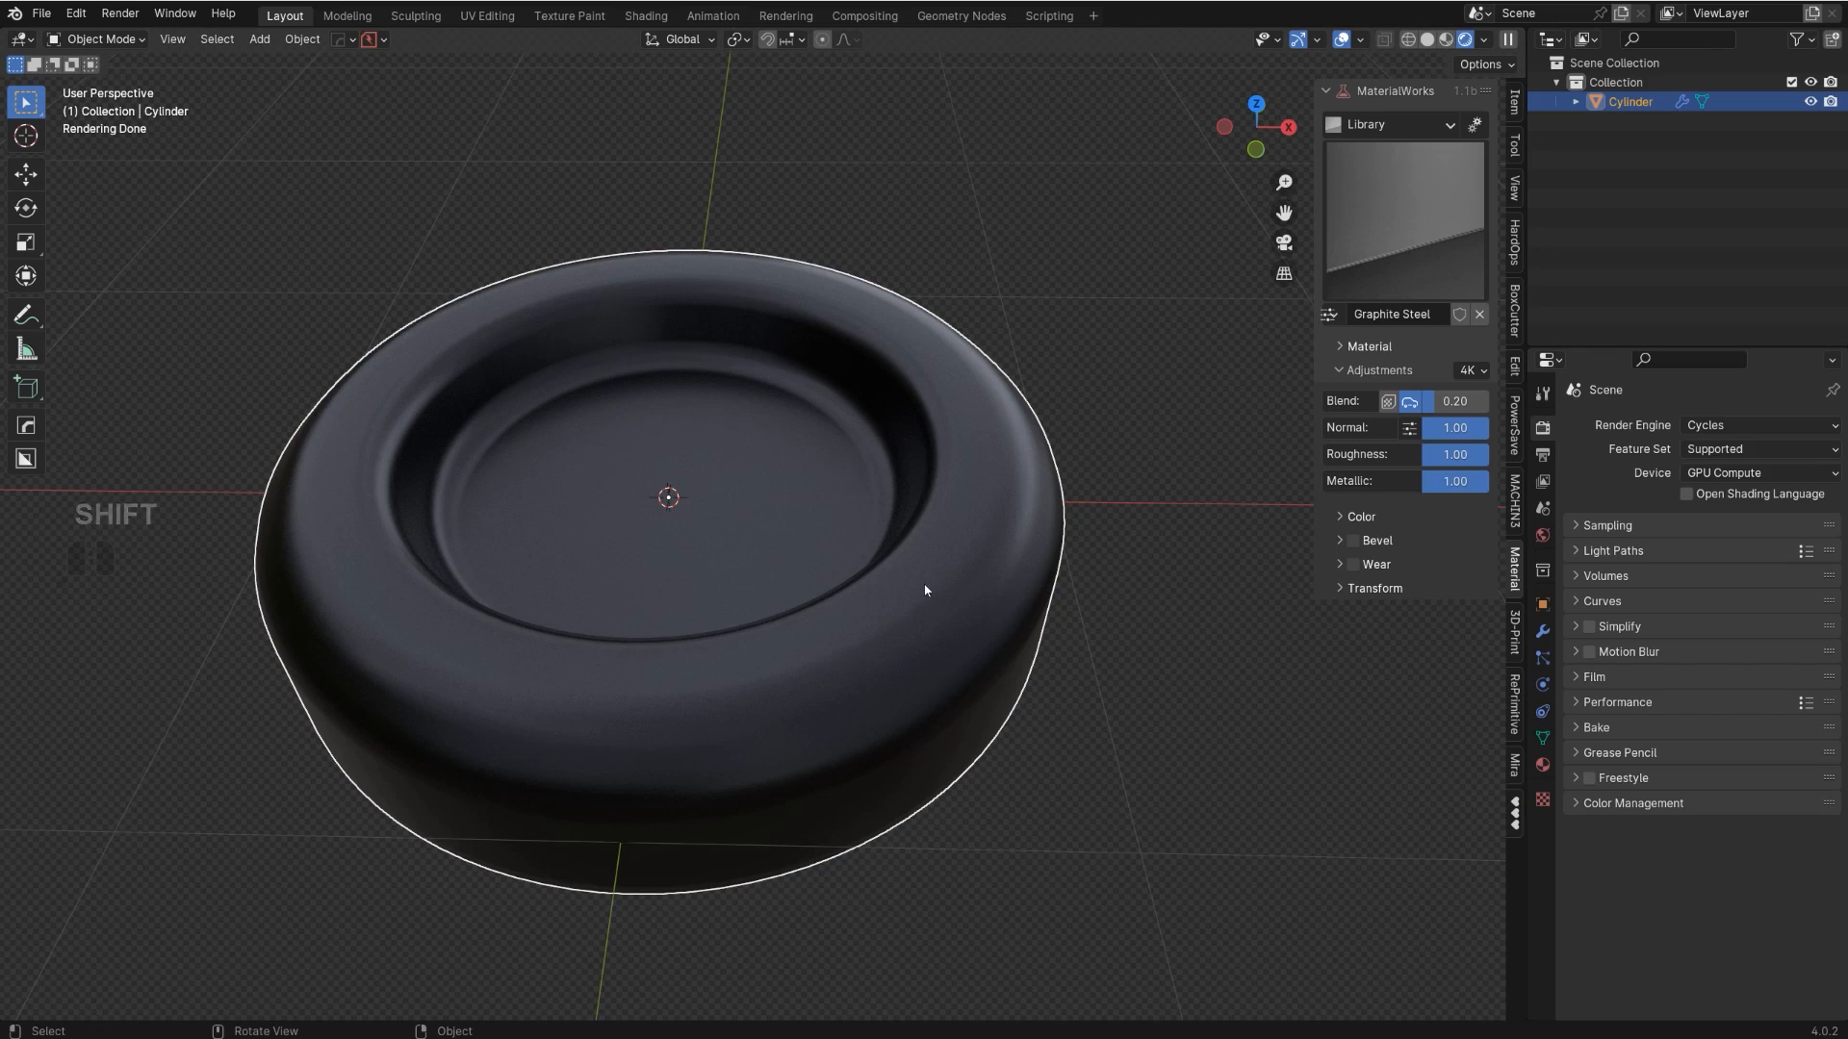
middle_click_drag(953, 592, 918, 572)
scroll(956, 566, "up", 1)
key("q")
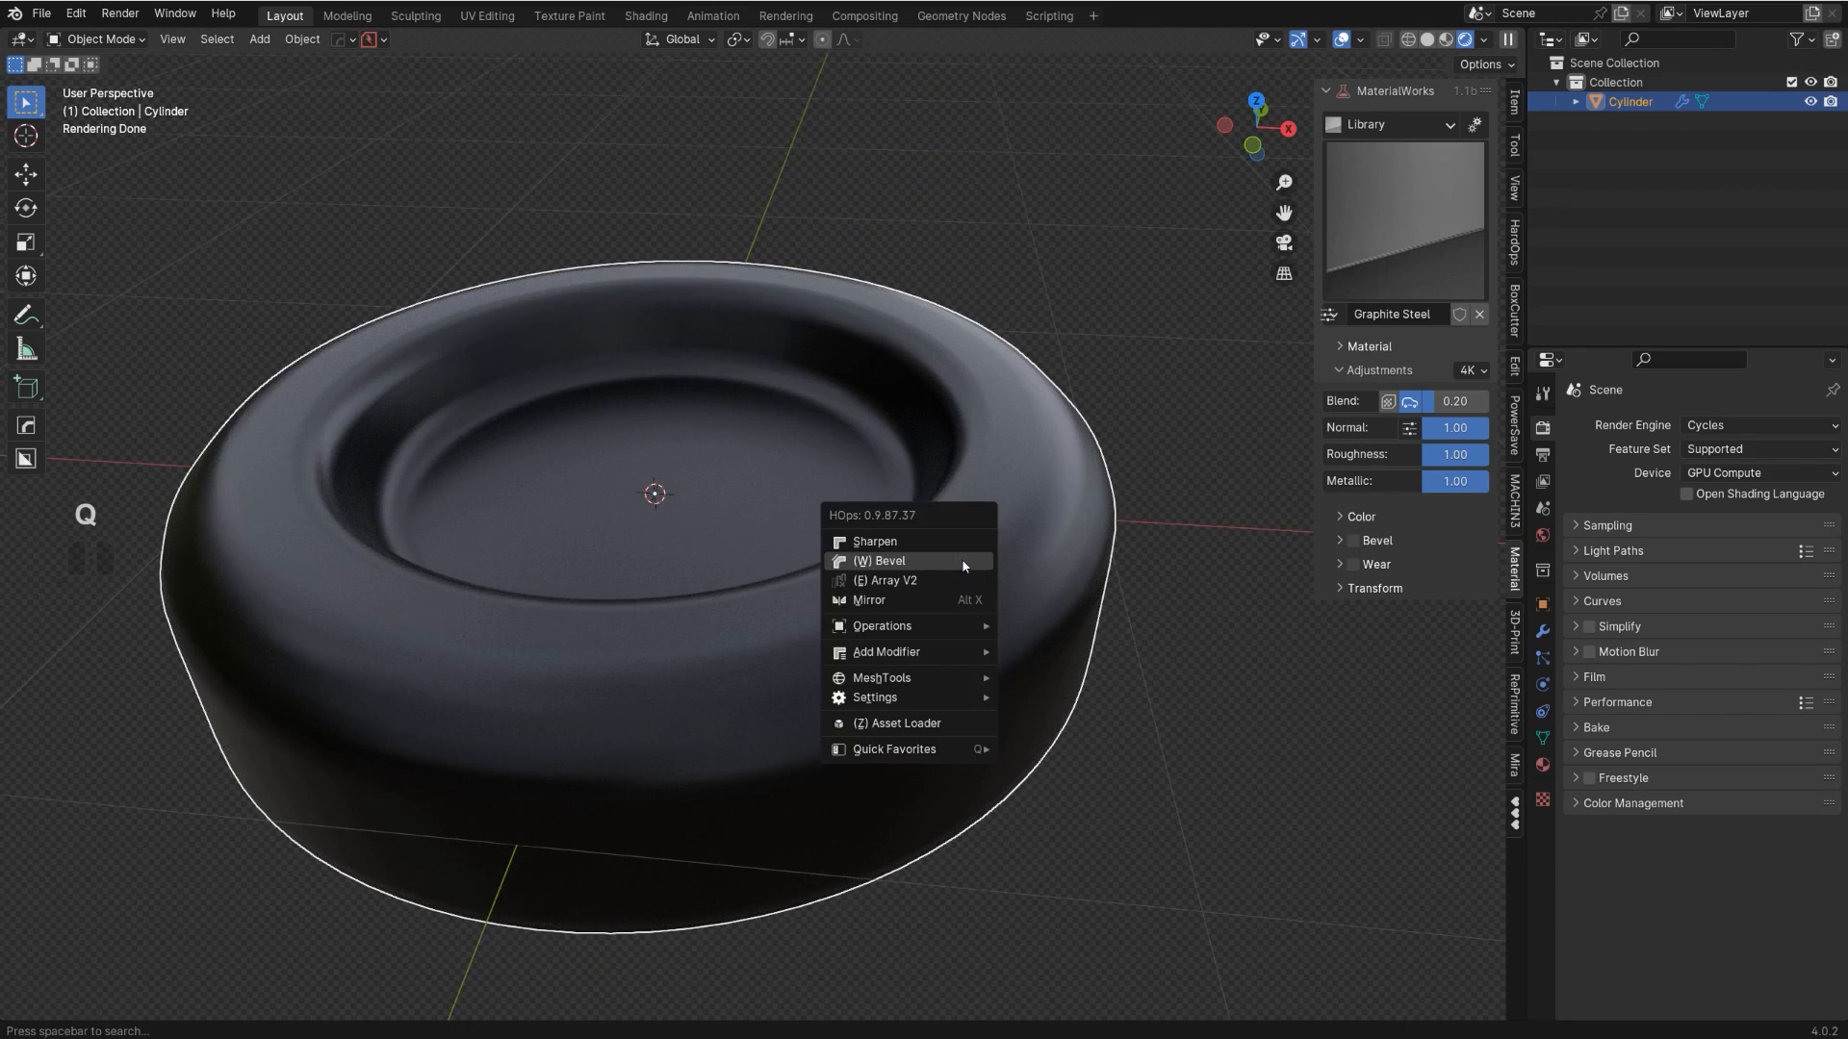
left_click(965, 558)
key("shift")
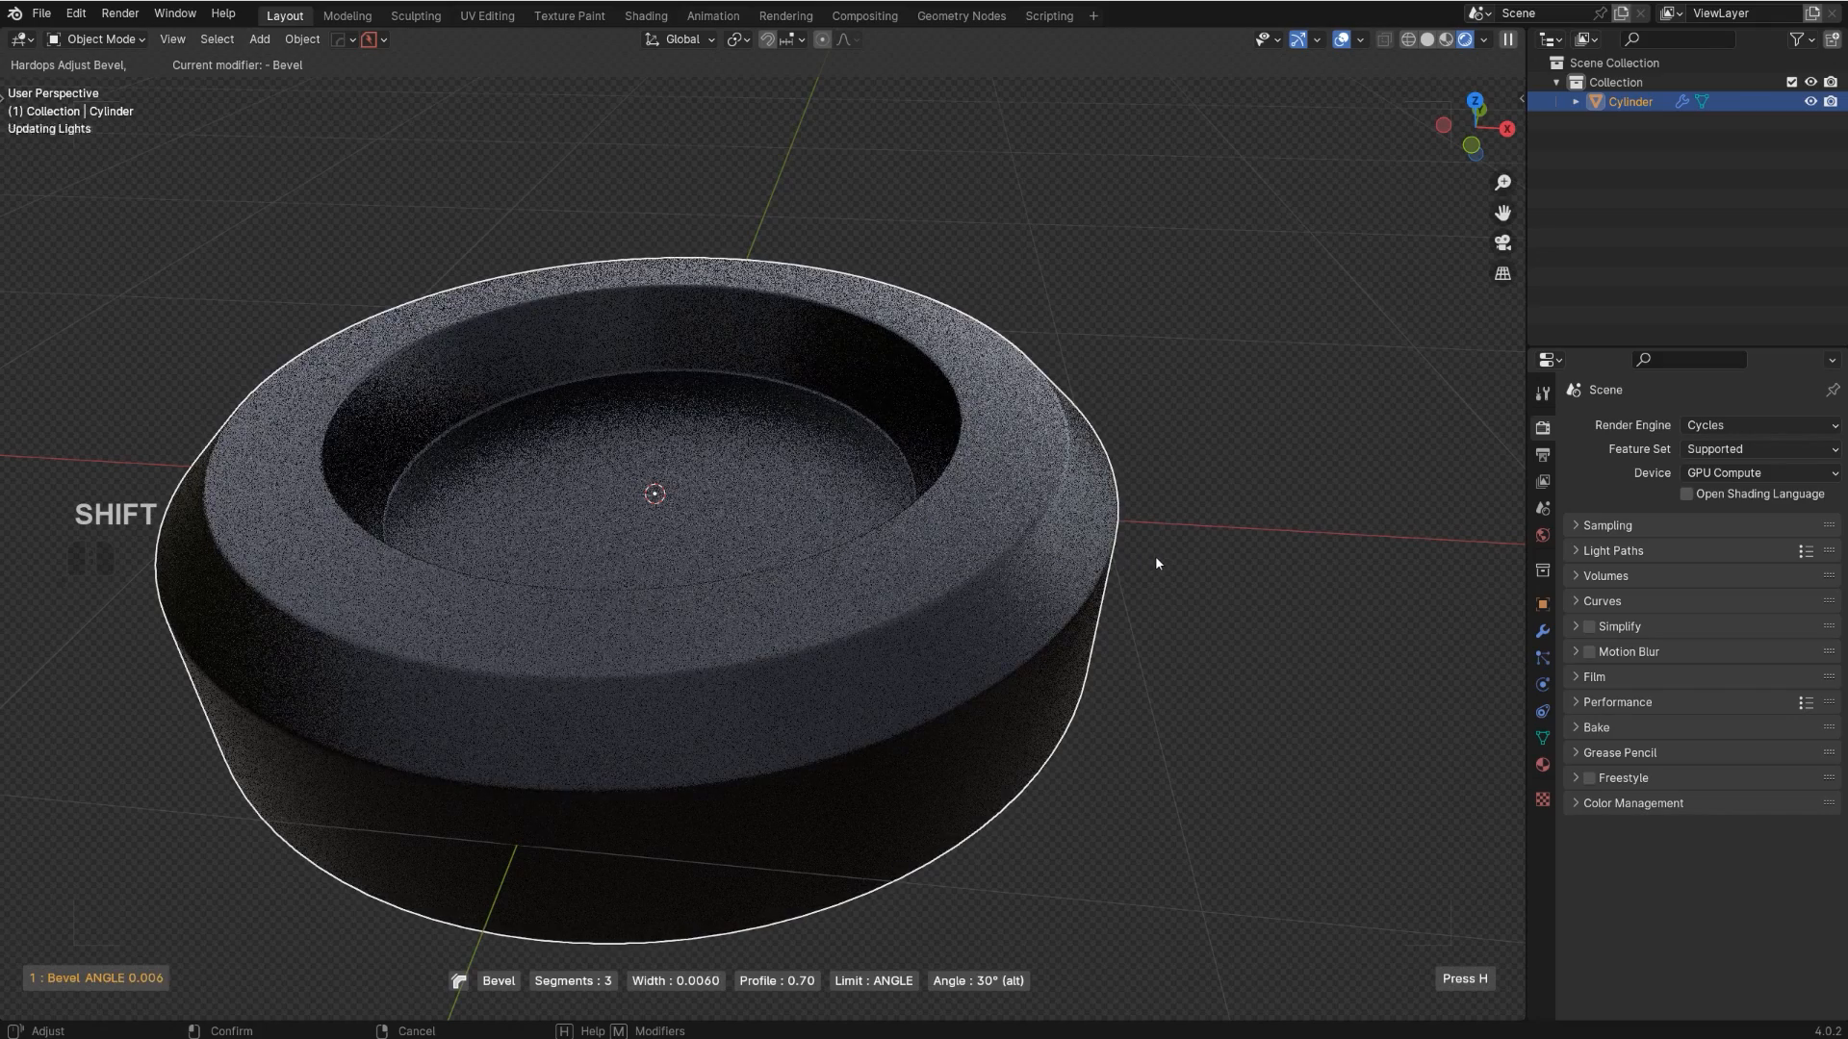
left_click(1165, 563)
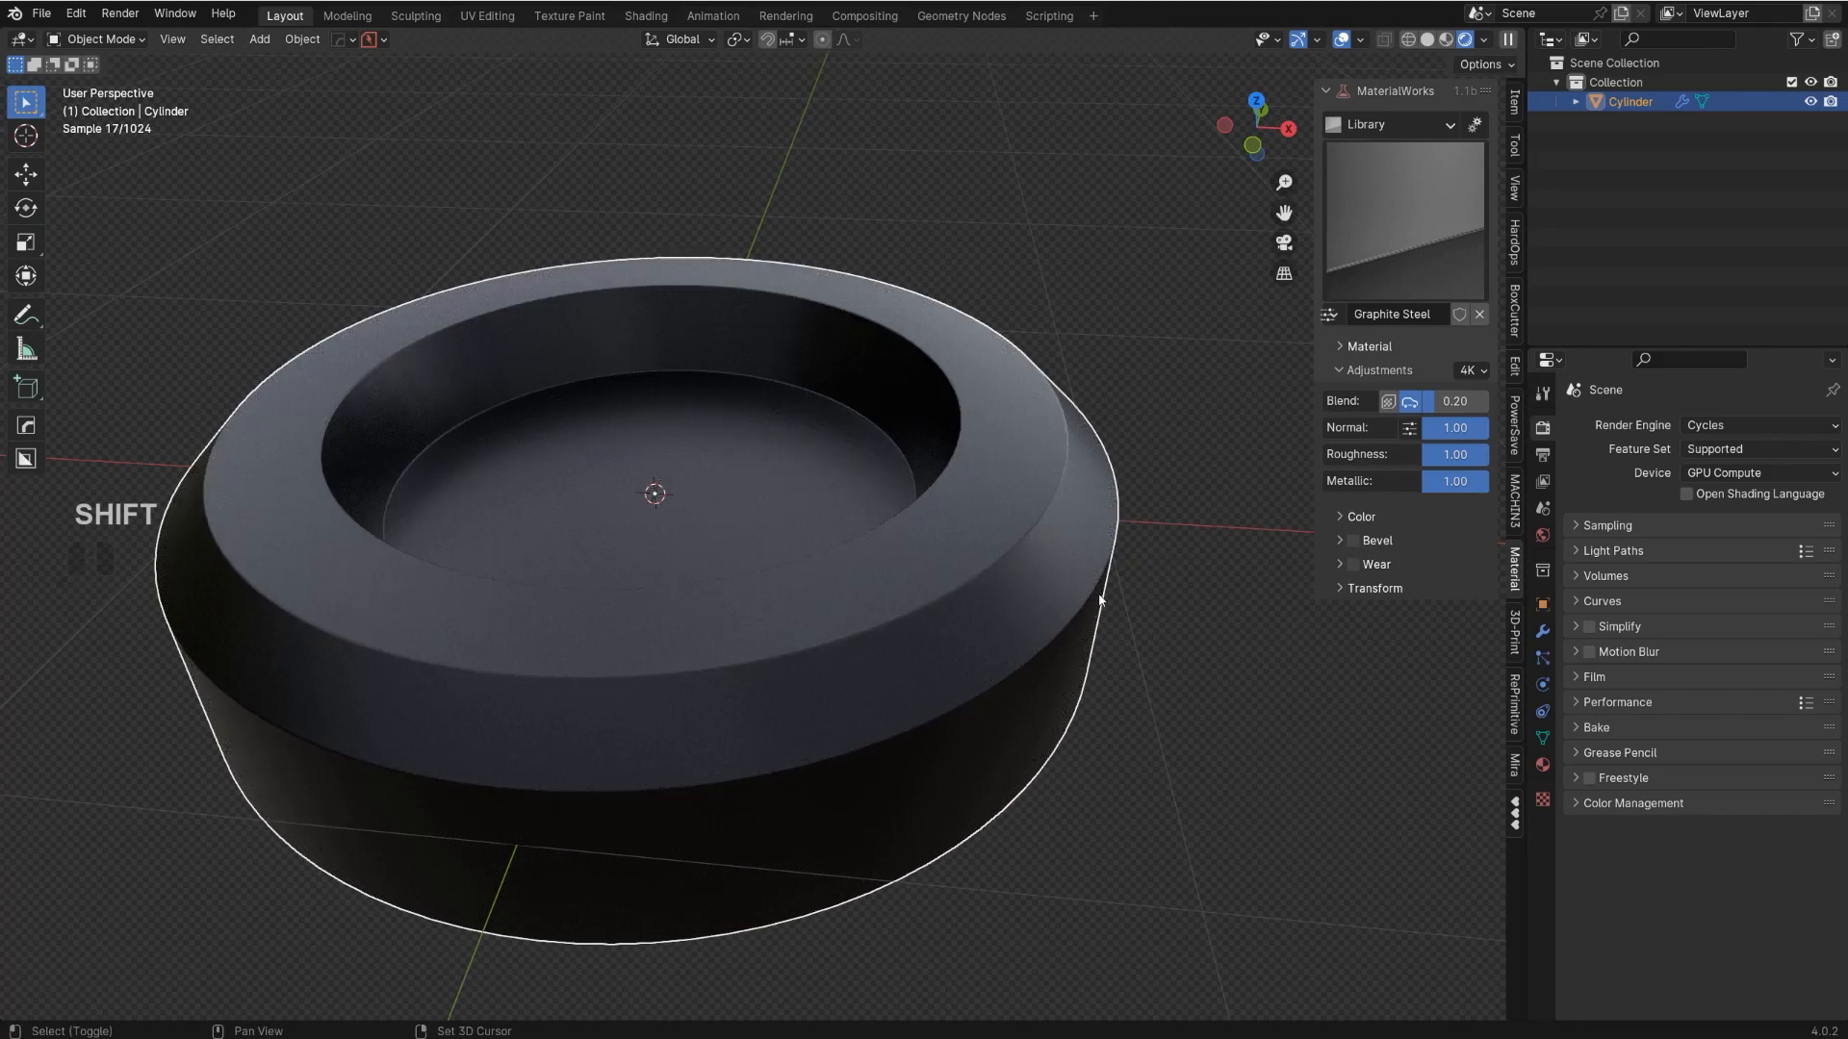
- Fine-tune the cylinder's HardOps Bevel down to a hairline width below about 0.0035
scroll(1182, 484, "up", 3)
key("q")
left_click(1165, 589)
key("shift")
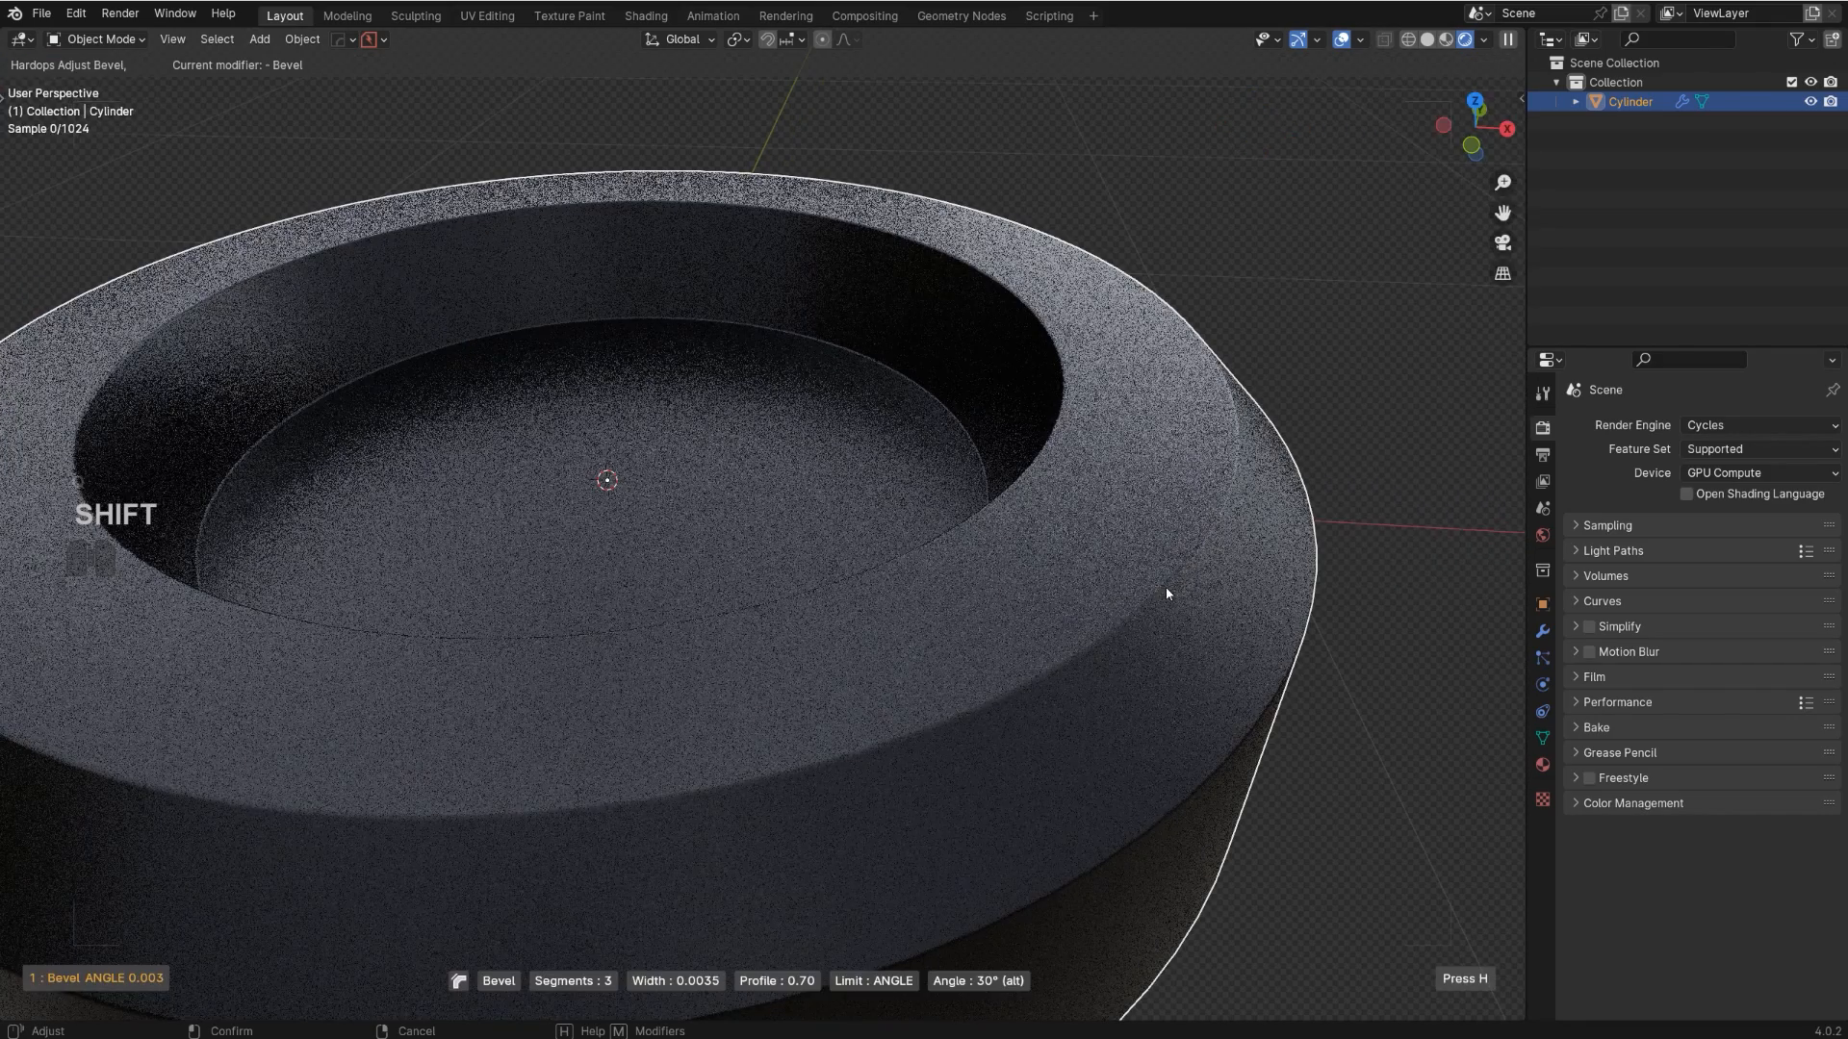
left_click(1162, 593)
- Bevel the edge loop around the cylinder's recess opening into a narrow chamfer and return to Object Mode
scroll(1154, 583, "down", 5)
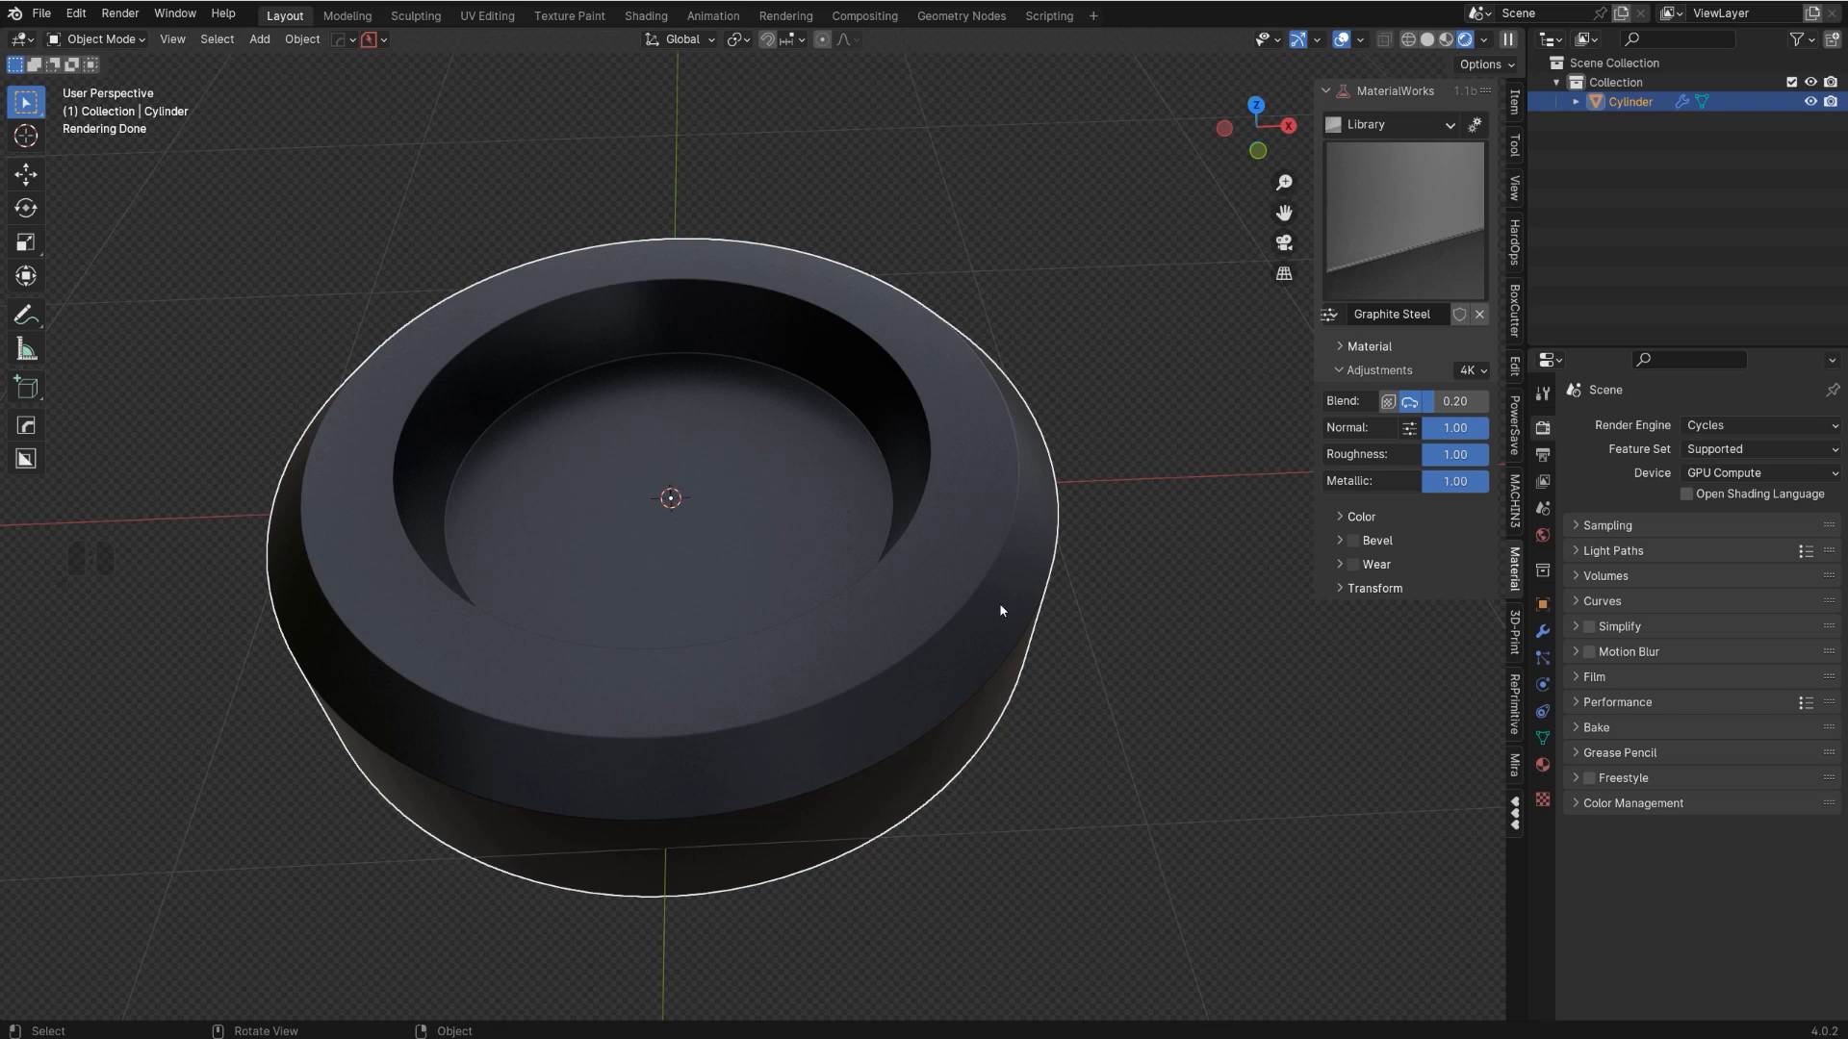
middle_click_drag(999, 602, 903, 583, "shift")
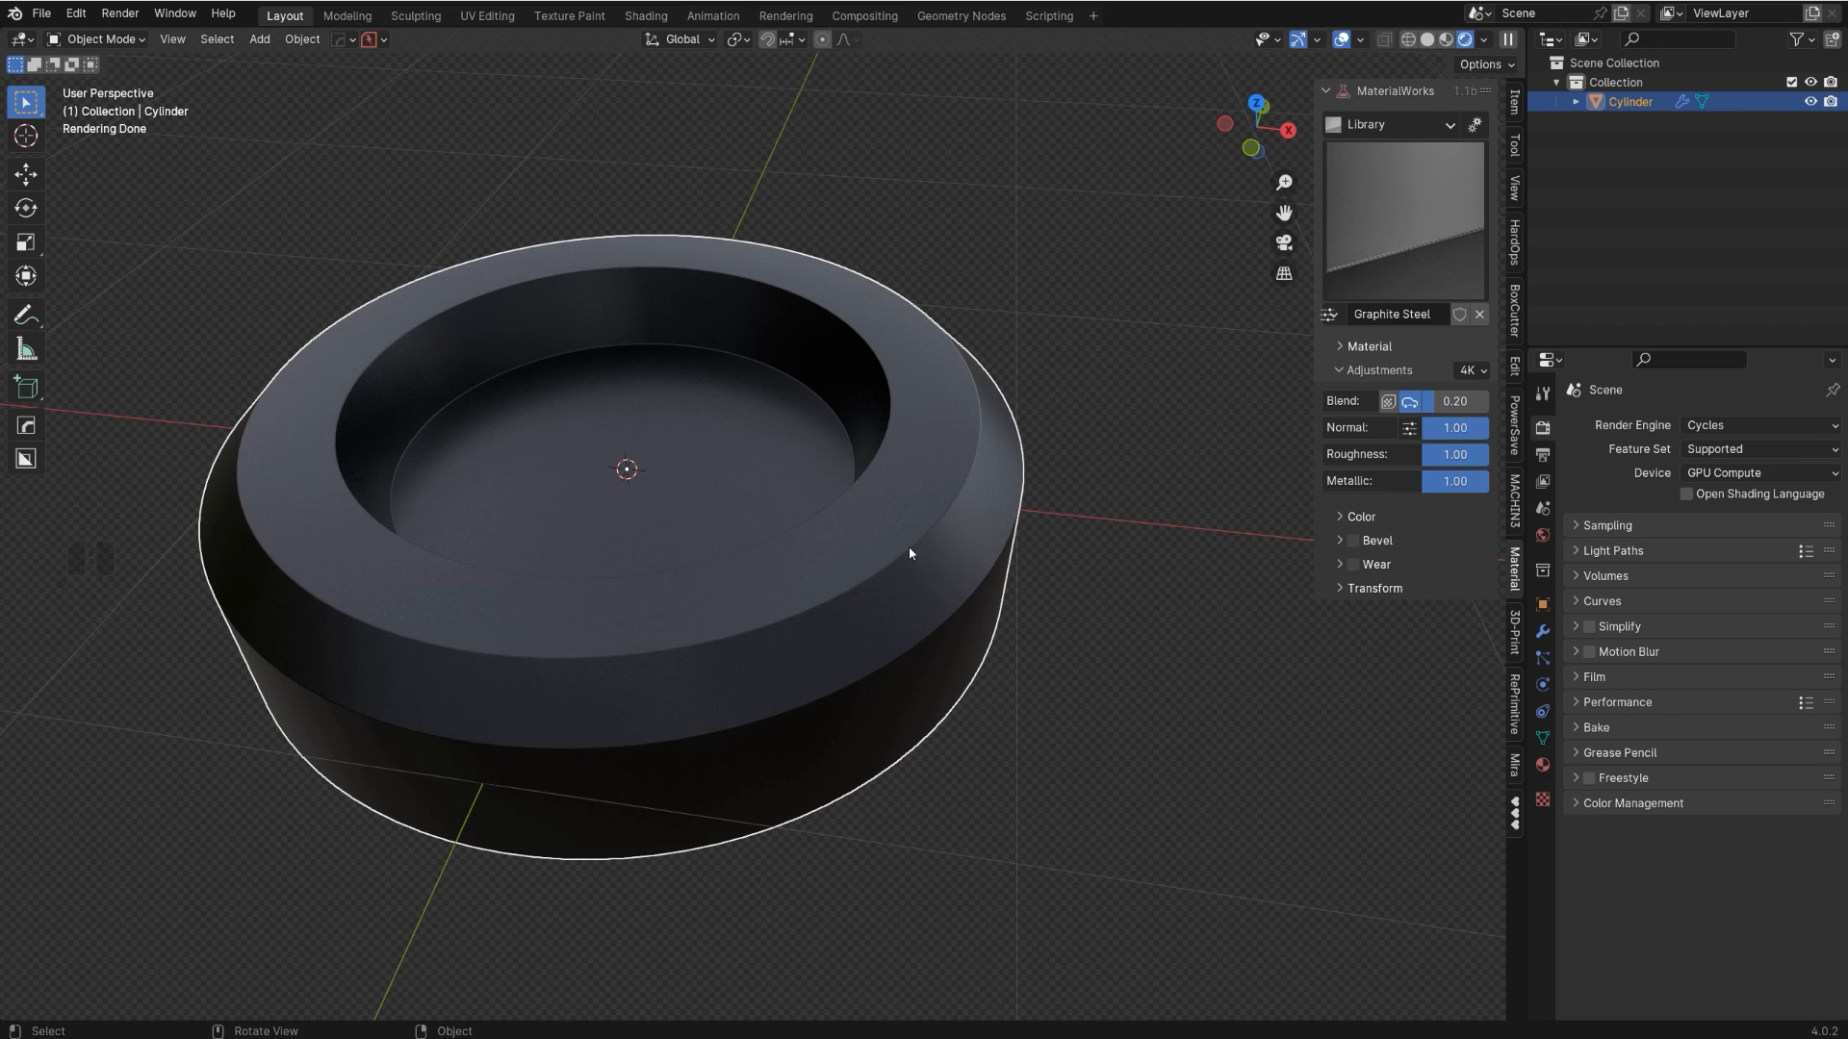
scroll(883, 566, "up", 2)
middle_click_drag(963, 521, 1017, 575, "shift")
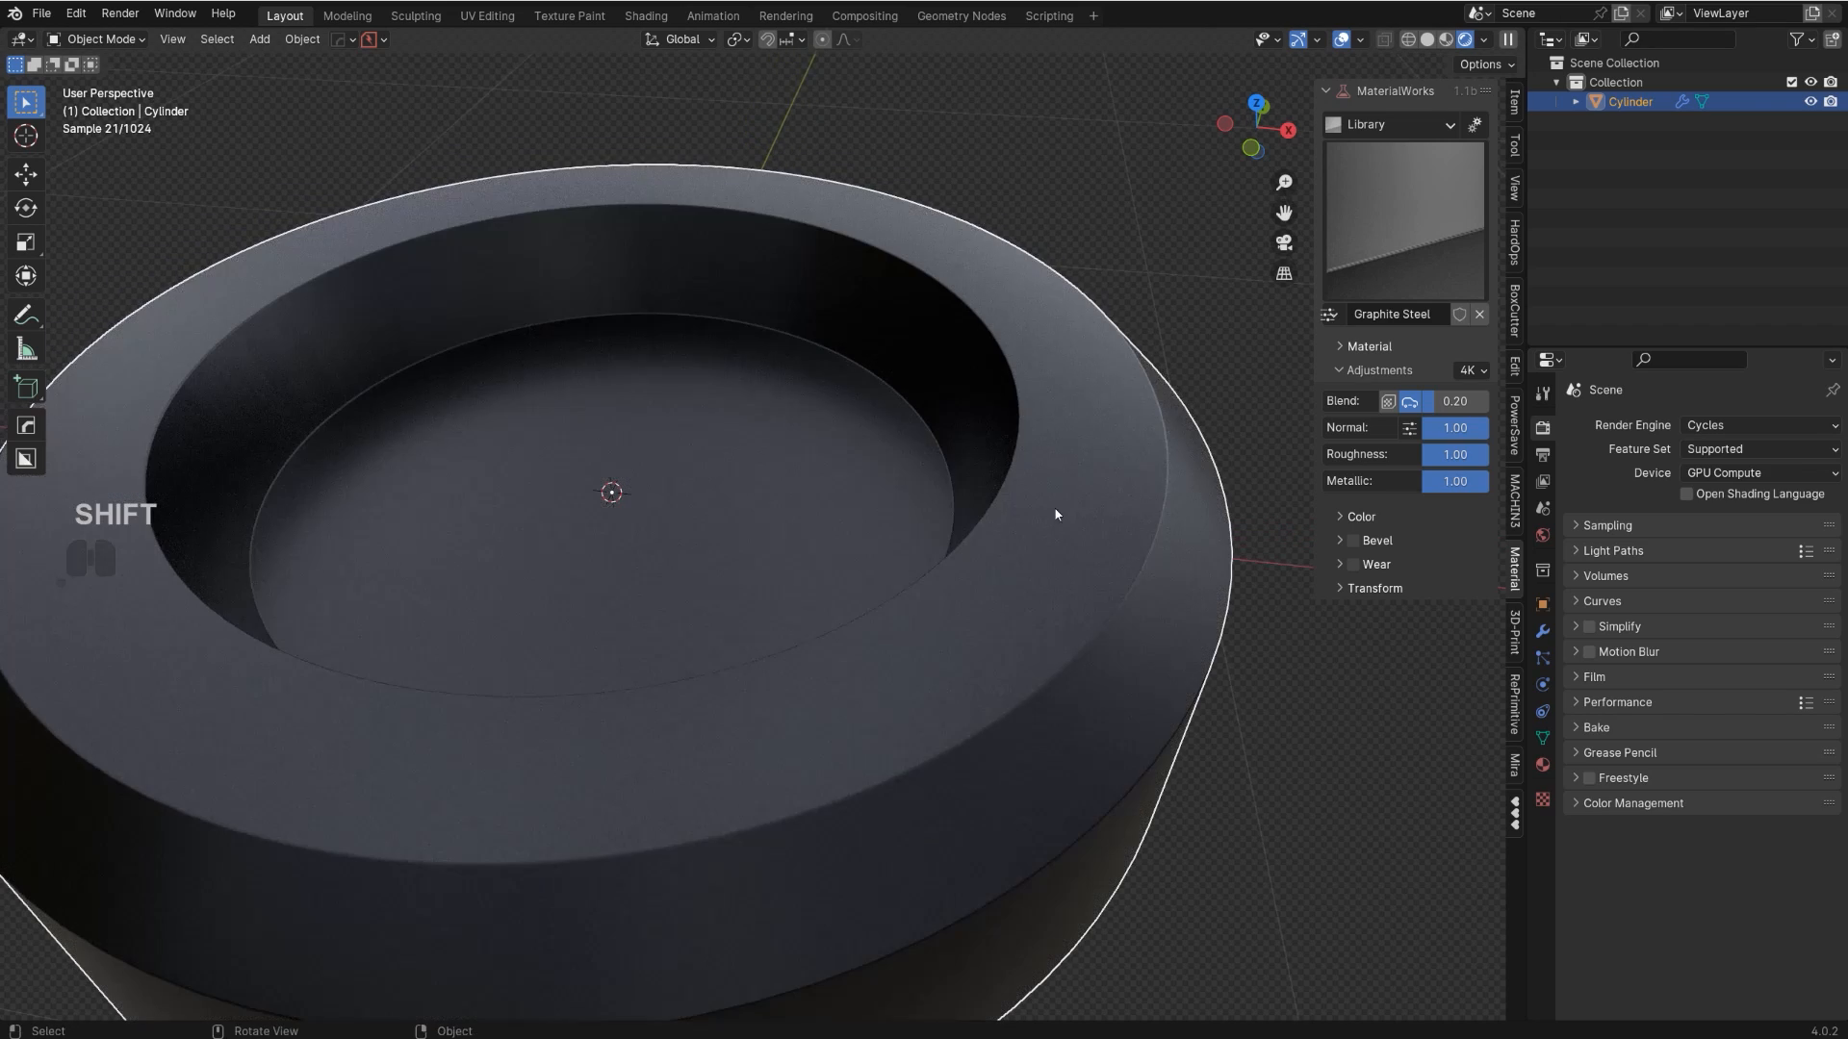
middle_click_drag(1119, 644, 1084, 613)
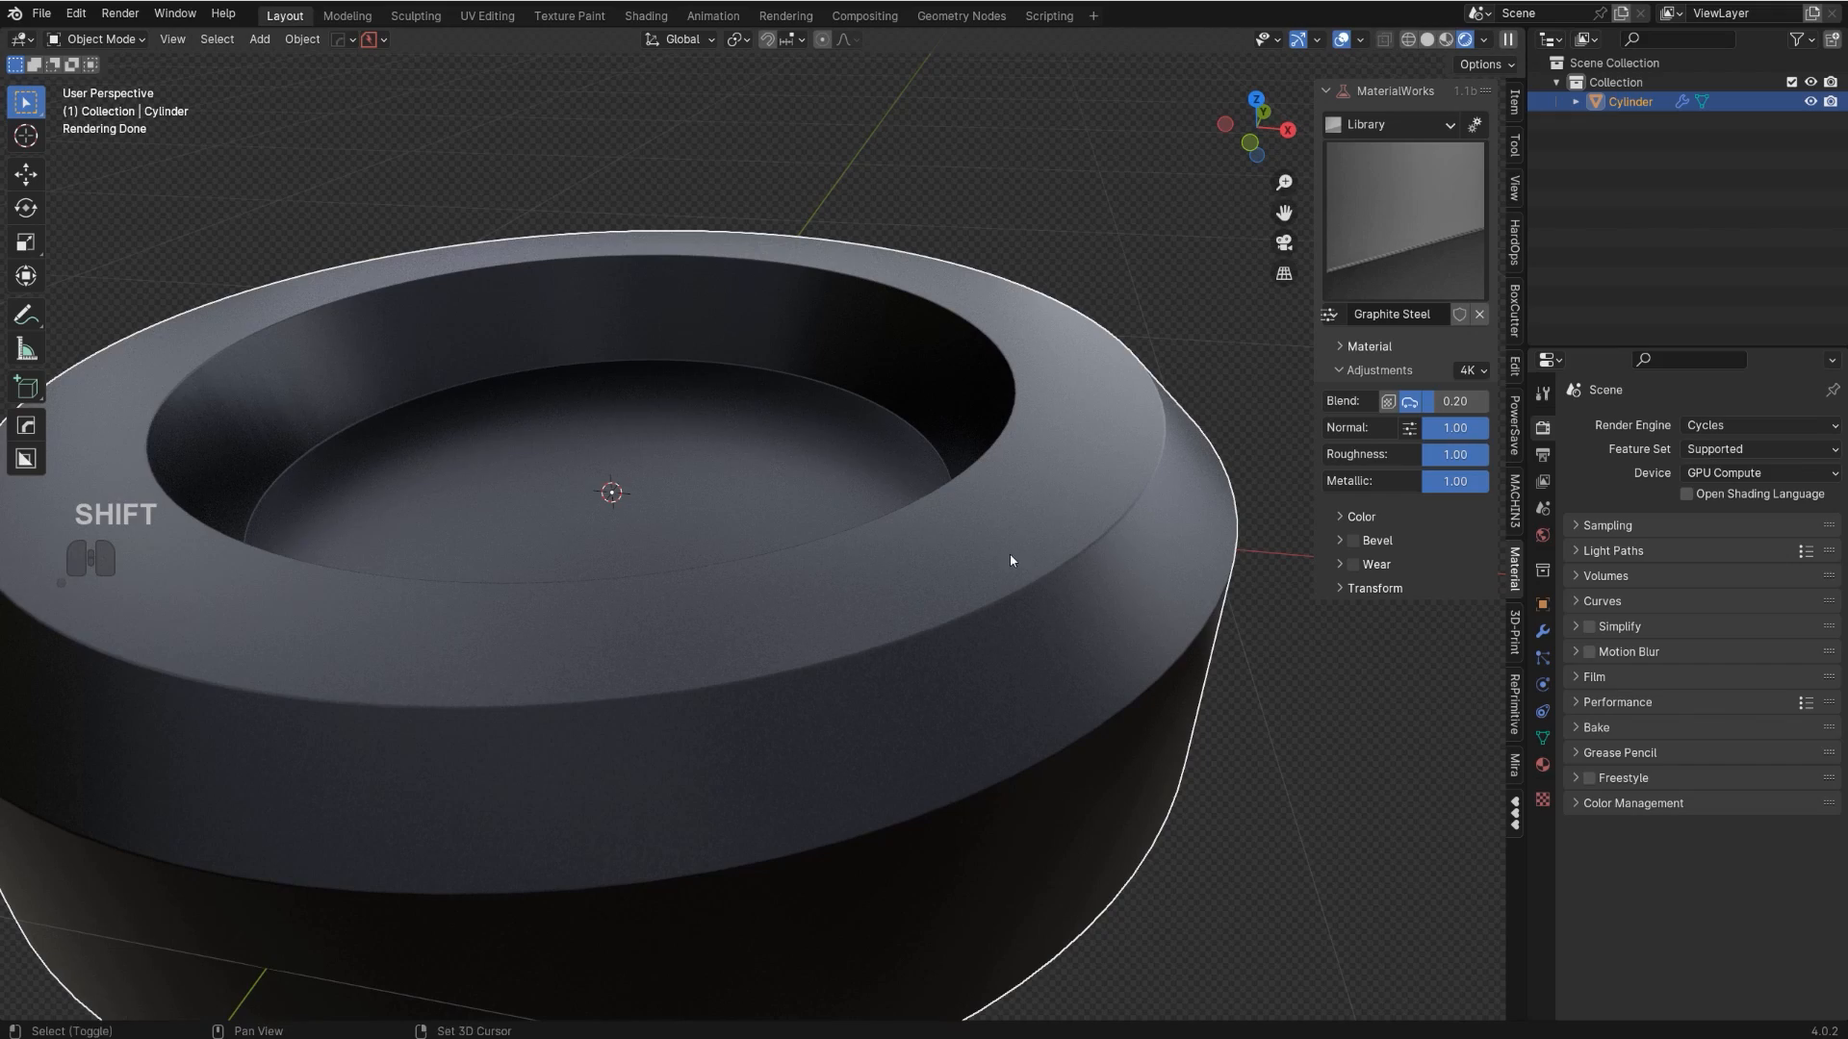
key("Tab")
left_click(949, 472, "alt")
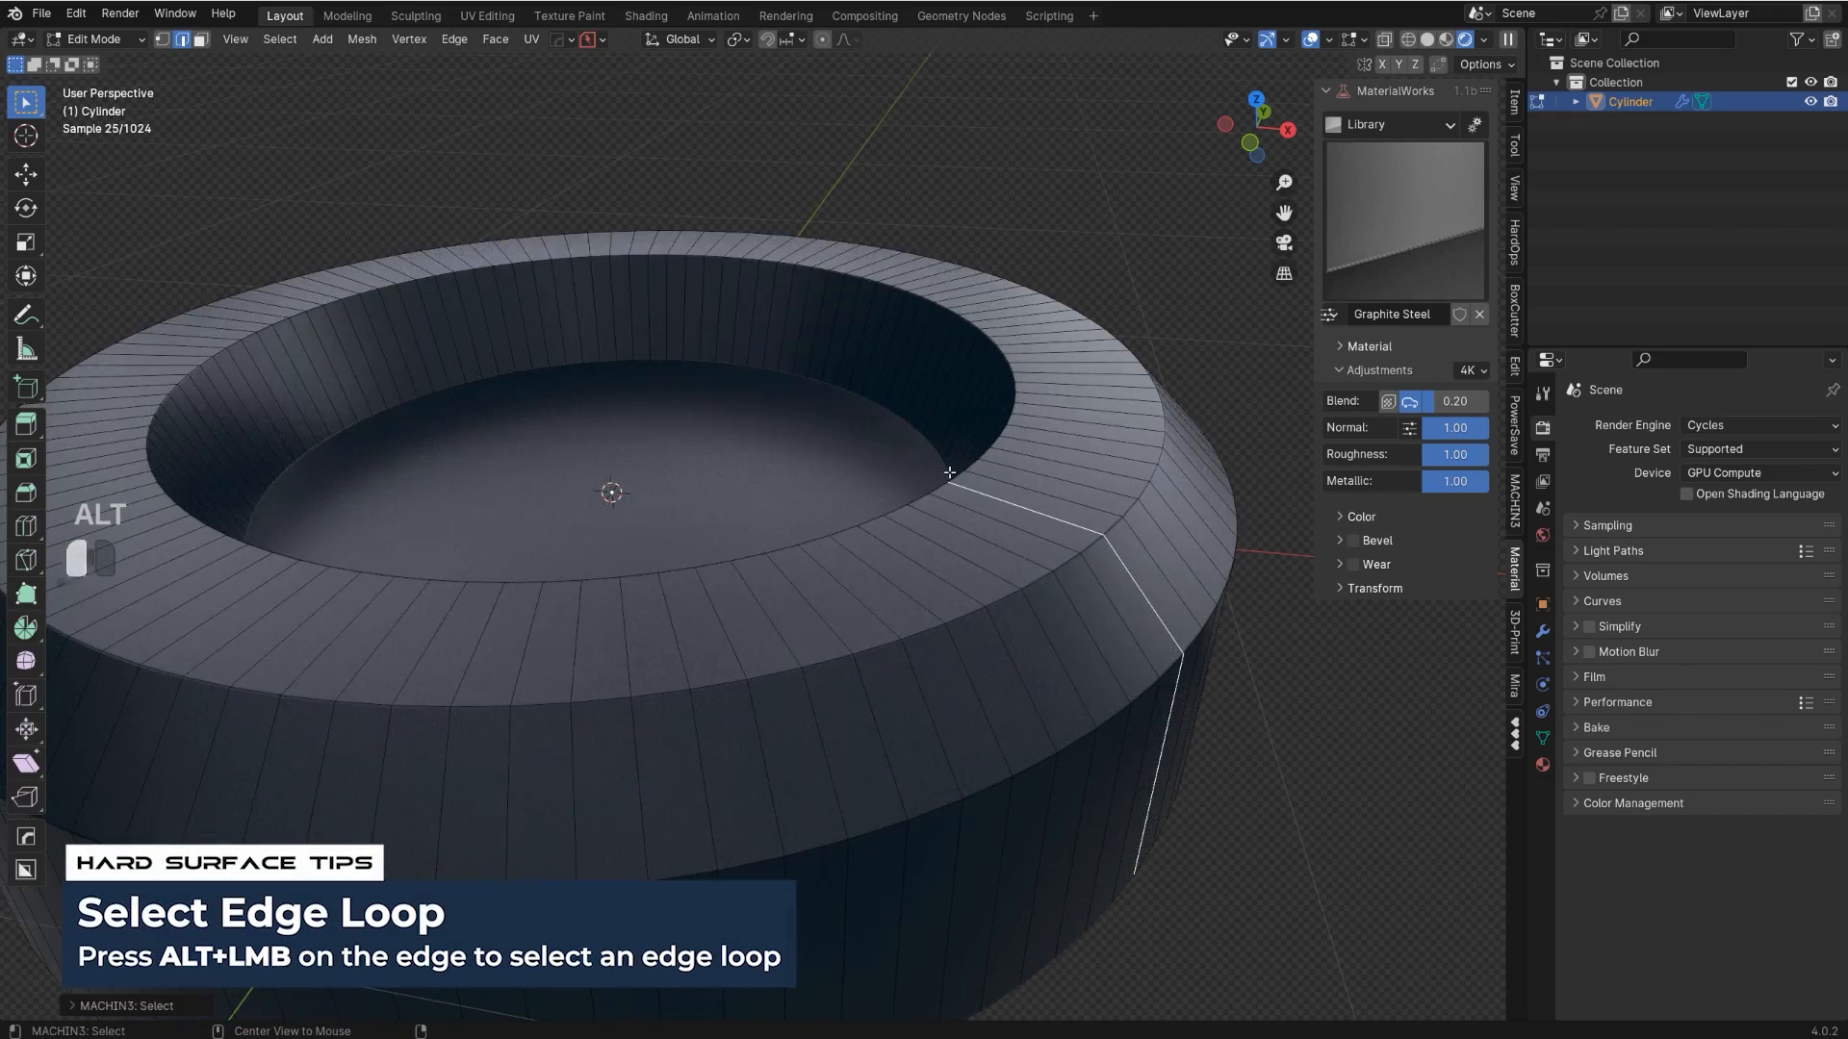
left_click(977, 468, "alt")
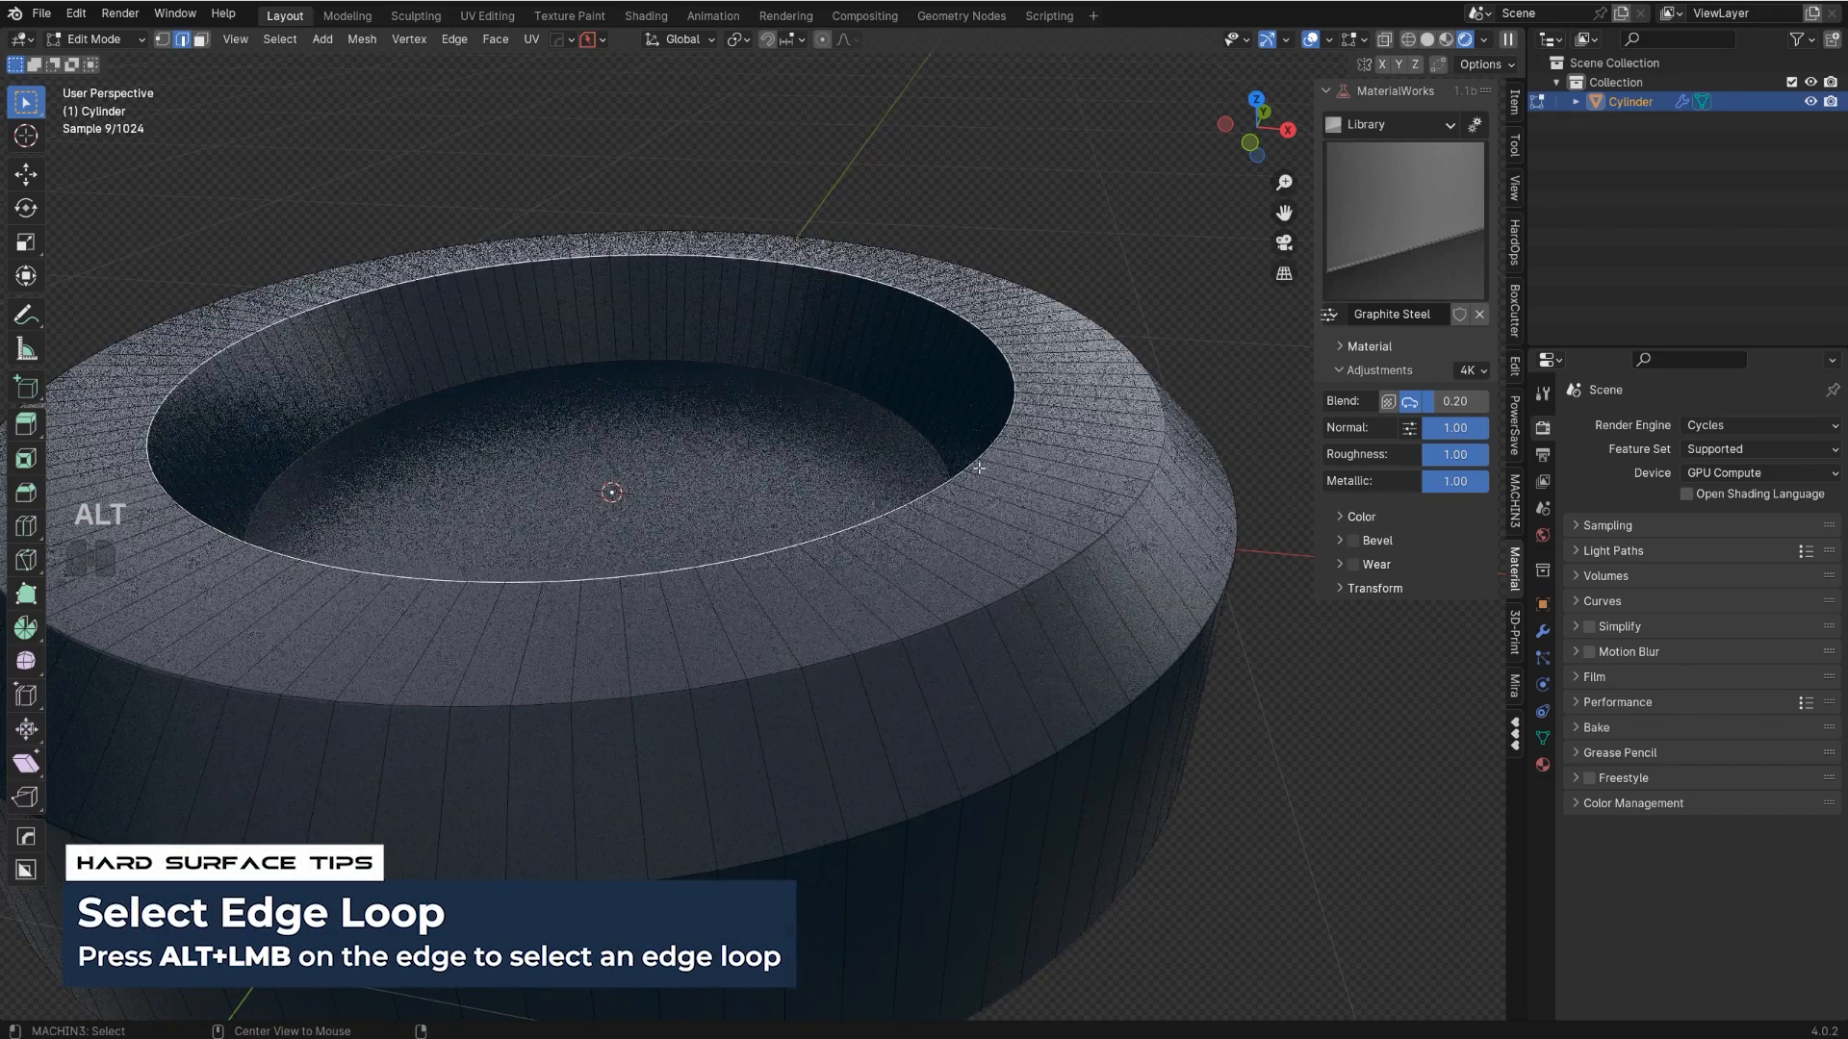
key("ctrl+b")
left_click(1101, 514, "shift")
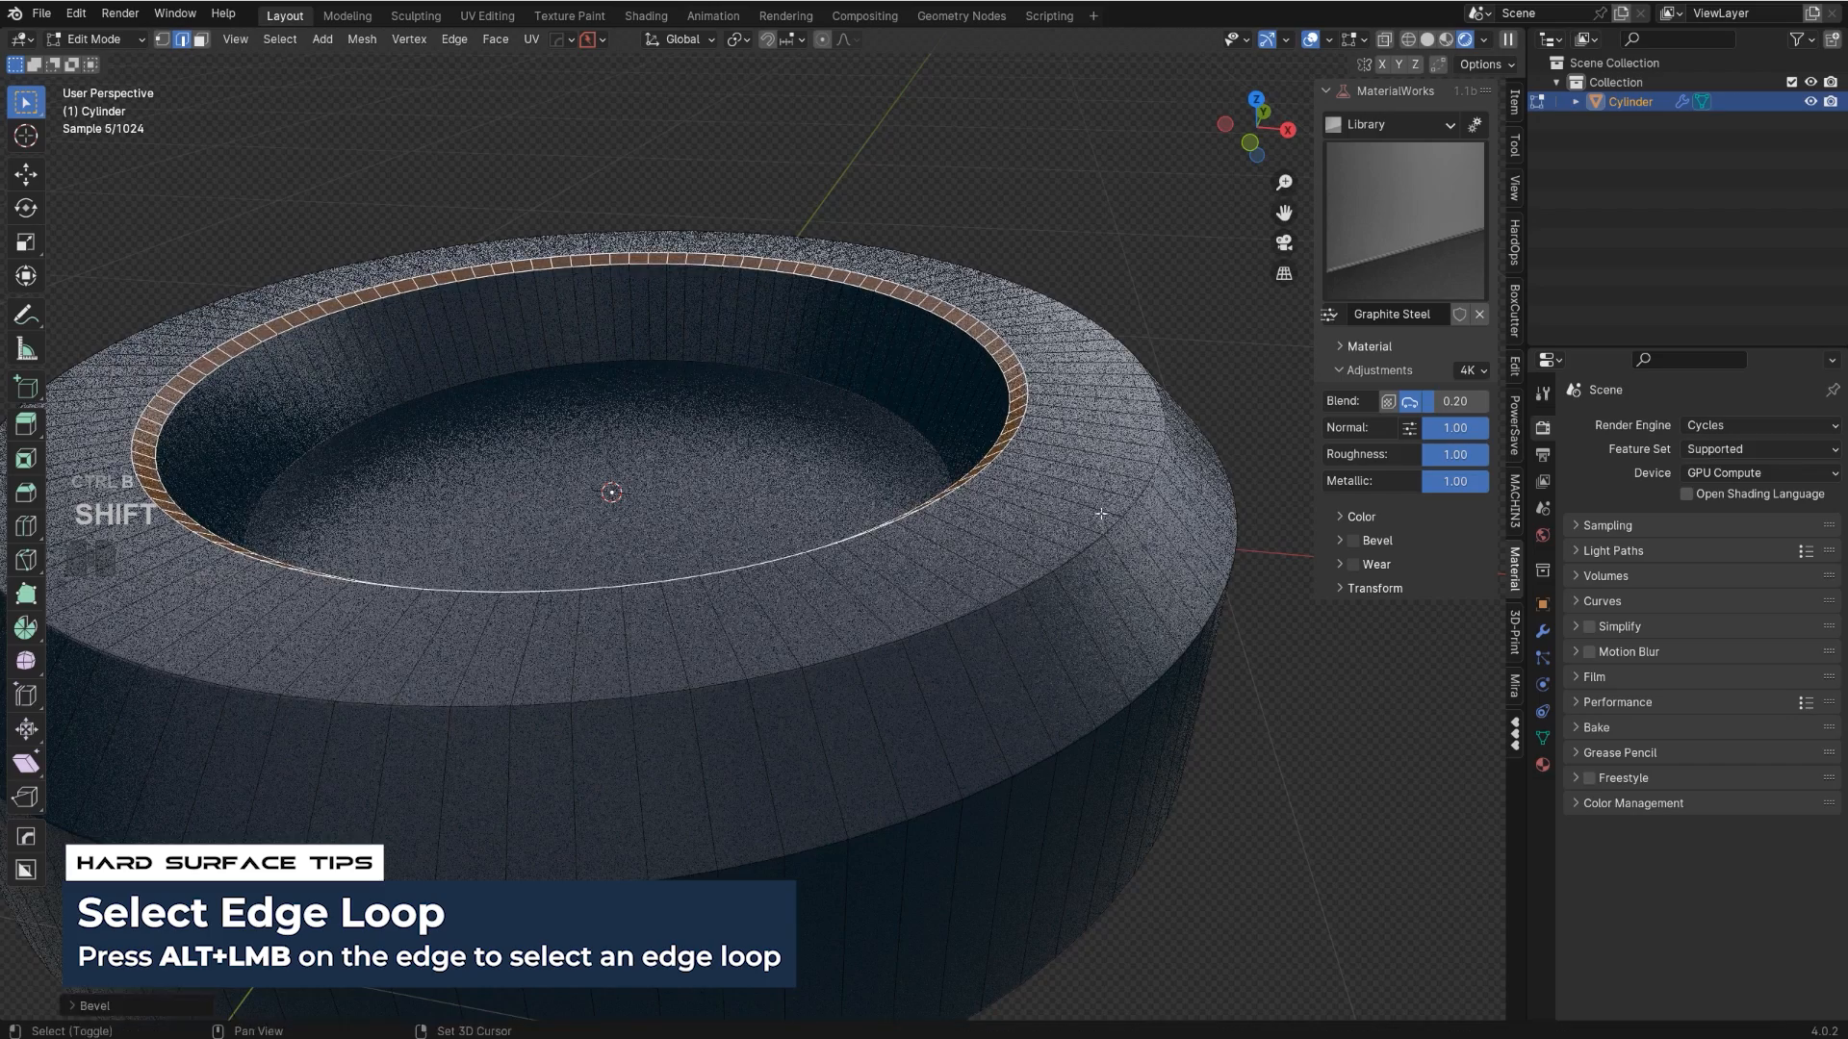
key("Tab")
- Examine the chamfered recess rim and the outer edges of the cylinder from several angles
scroll(1058, 486, "down", 3)
middle_click_drag(938, 358, 924, 403)
scroll(920, 405, "up", 3)
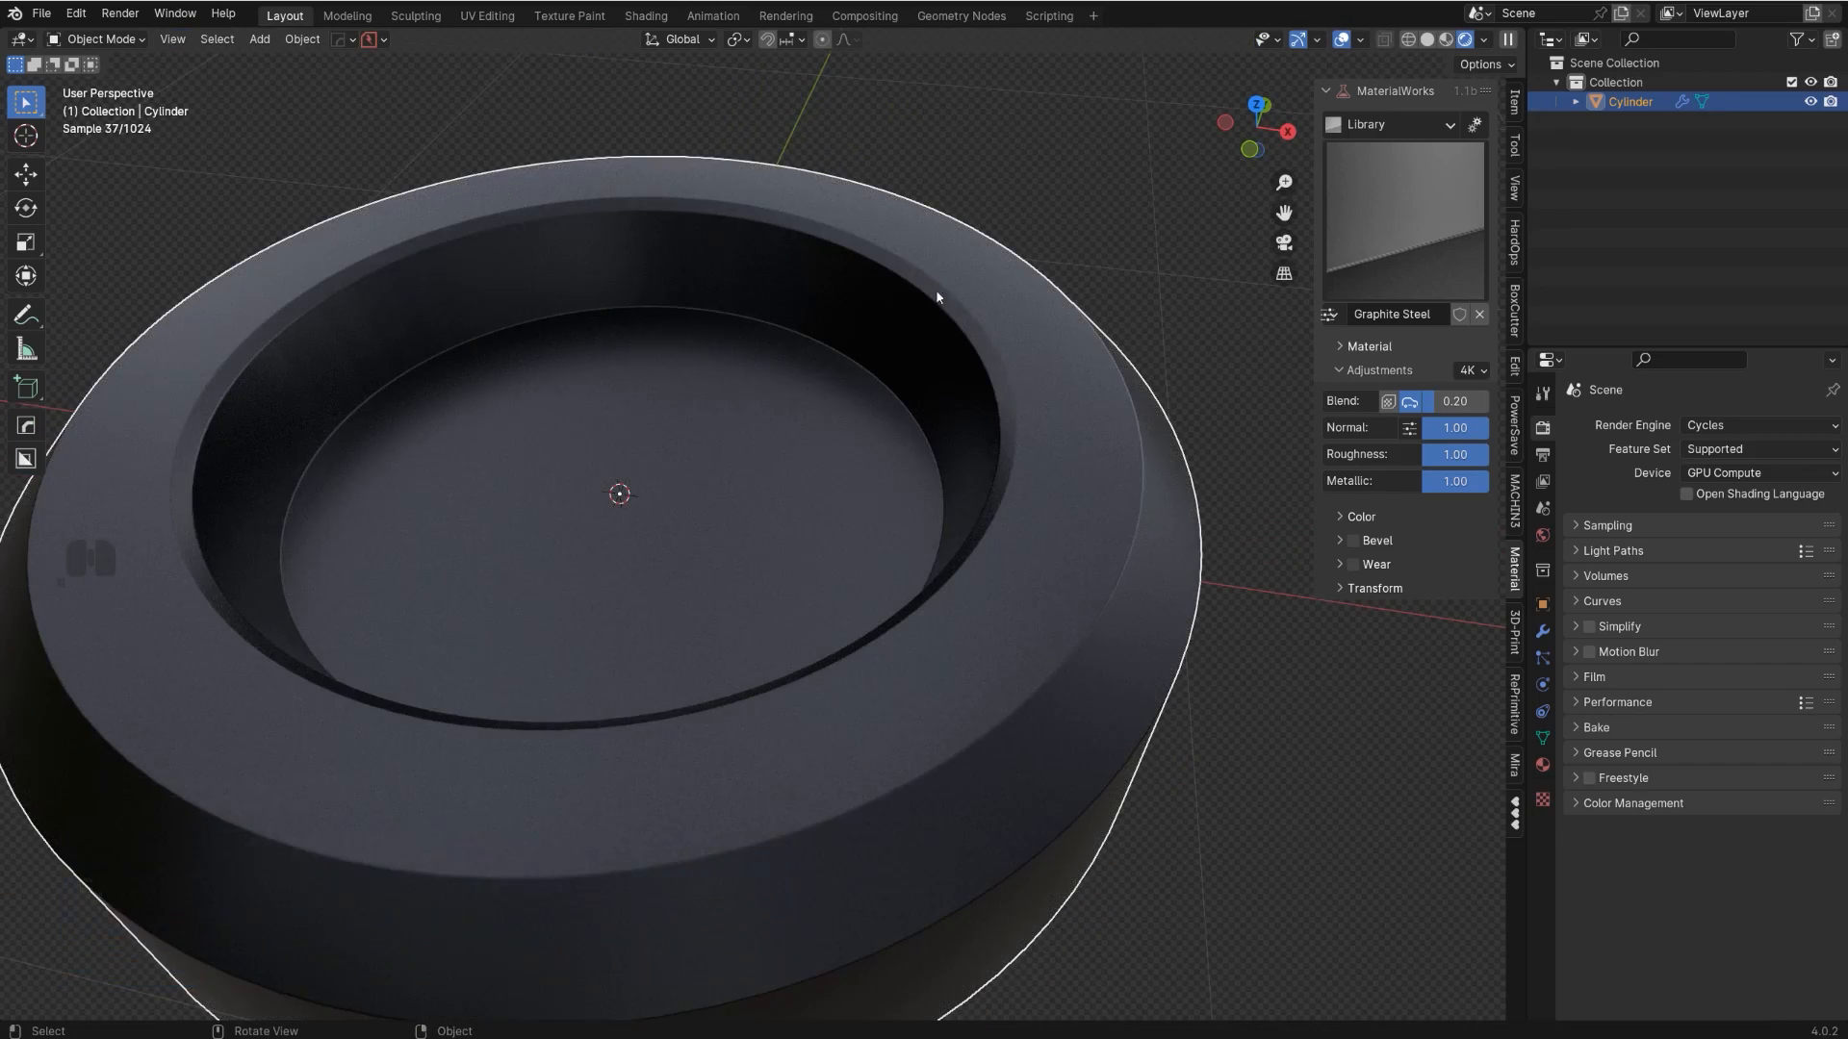
middle_click_drag(939, 584, 1138, 412, "shift")
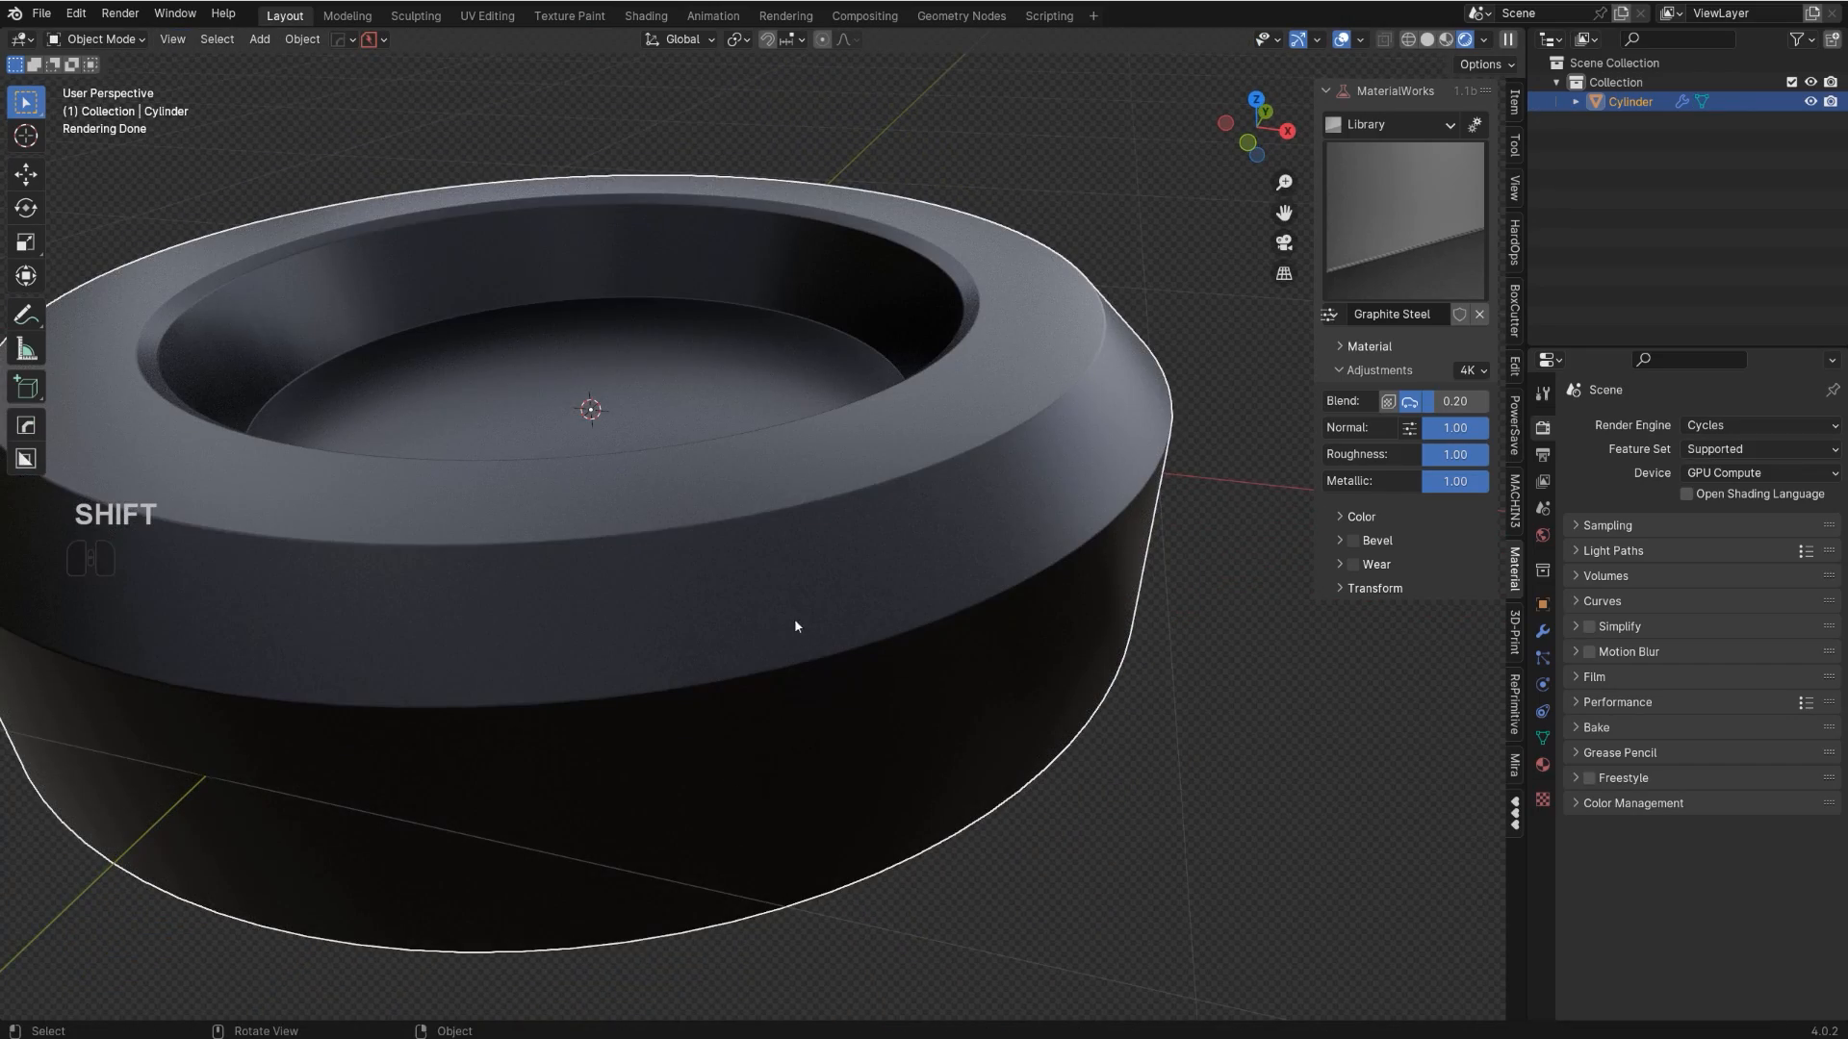
middle_click_drag(833, 549, 896, 585, "shift")
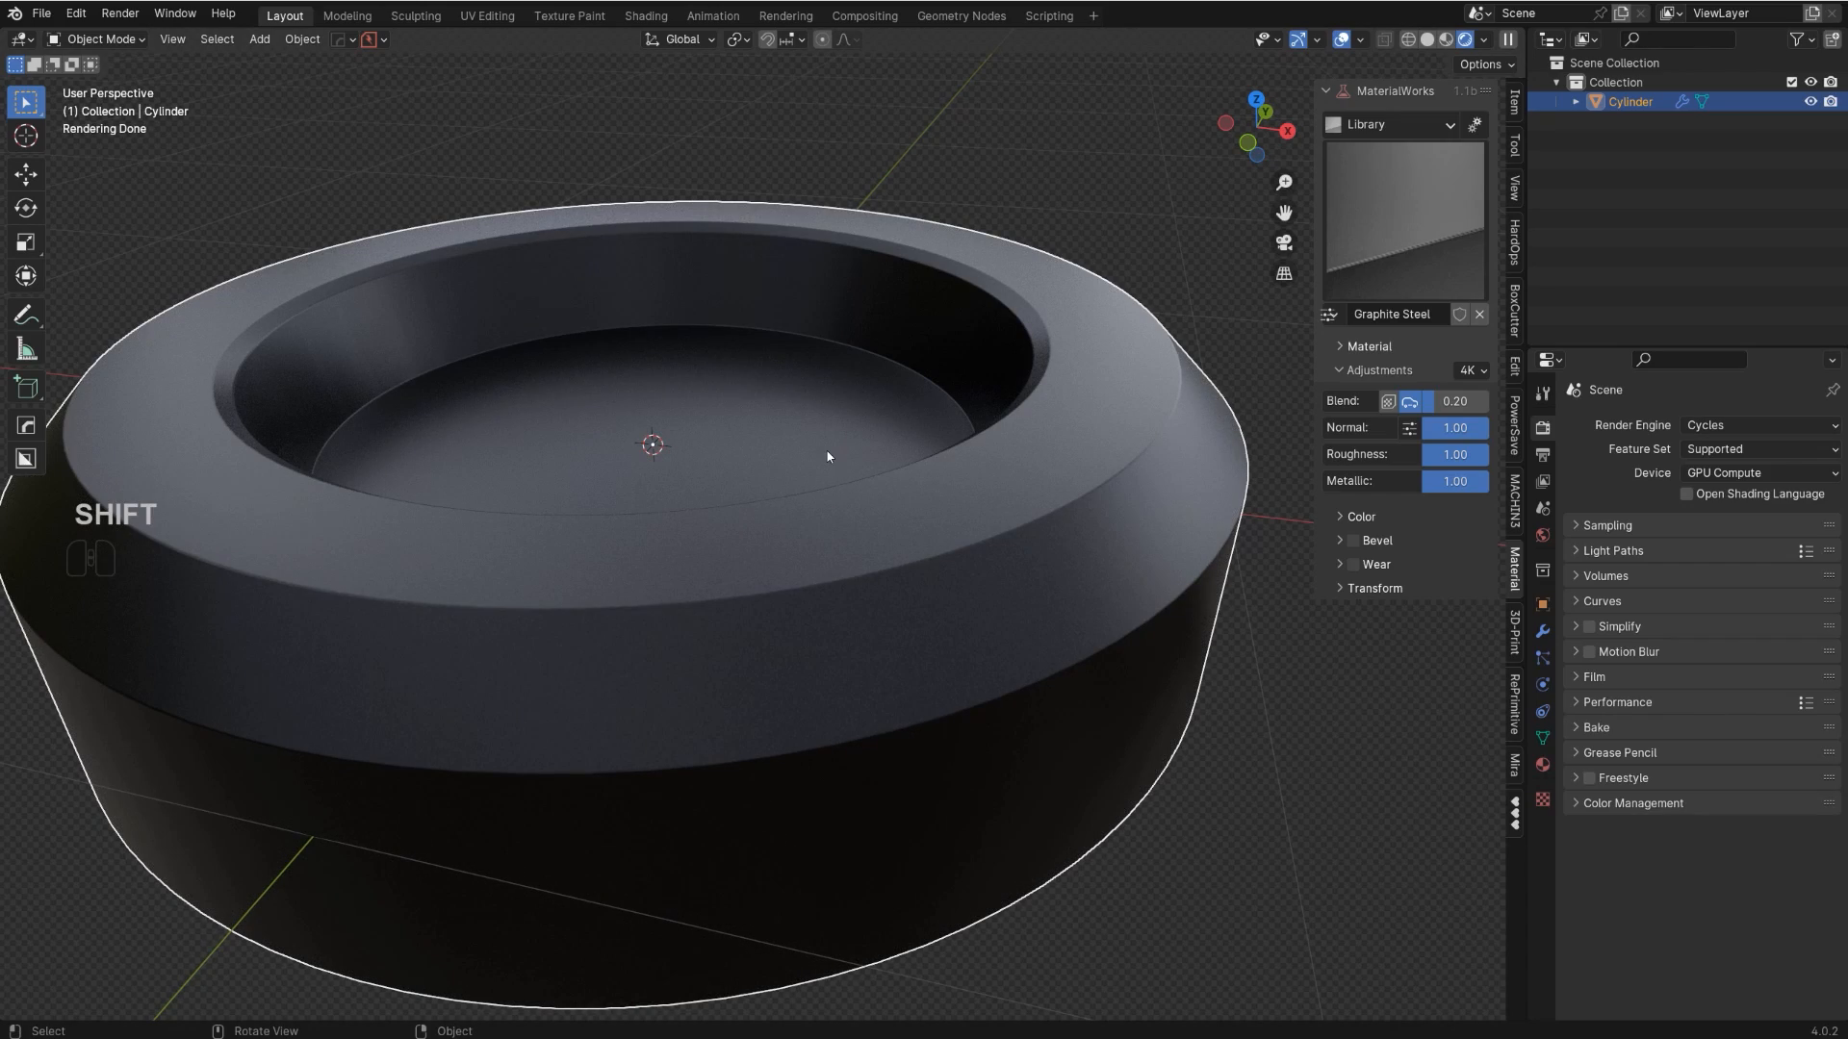
scroll(723, 398, "down", 2)
middle_click_drag(643, 405, 777, 510)
scroll(843, 510, "up", 1)
scroll(843, 512, "down", 1)
middle_click_drag(1027, 545, 895, 519)
middle_click_drag(943, 580, 999, 584, "shift")
scroll(1008, 594, "up", 2)
- Show the cylinder's modifier stack and confirm the HardOps Bevel at a width of about 0.0018
left_click(1542, 631)
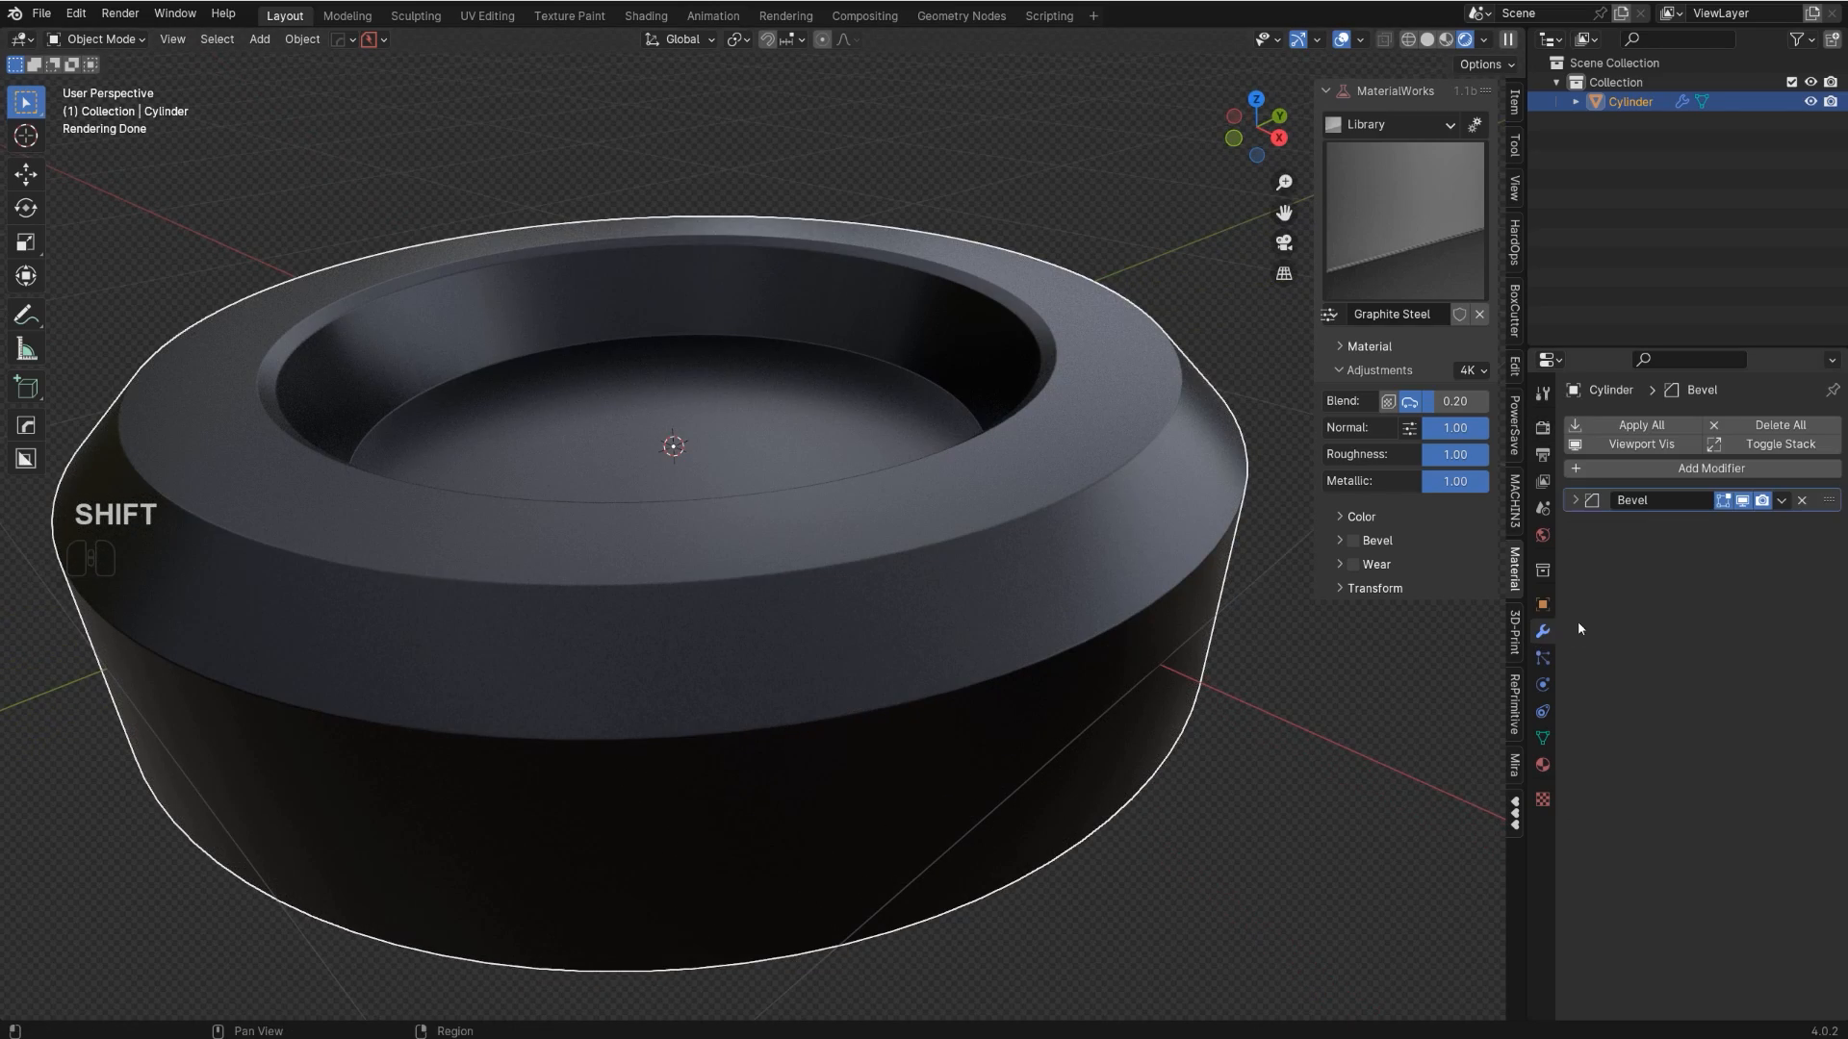
key("q")
left_click(1094, 524)
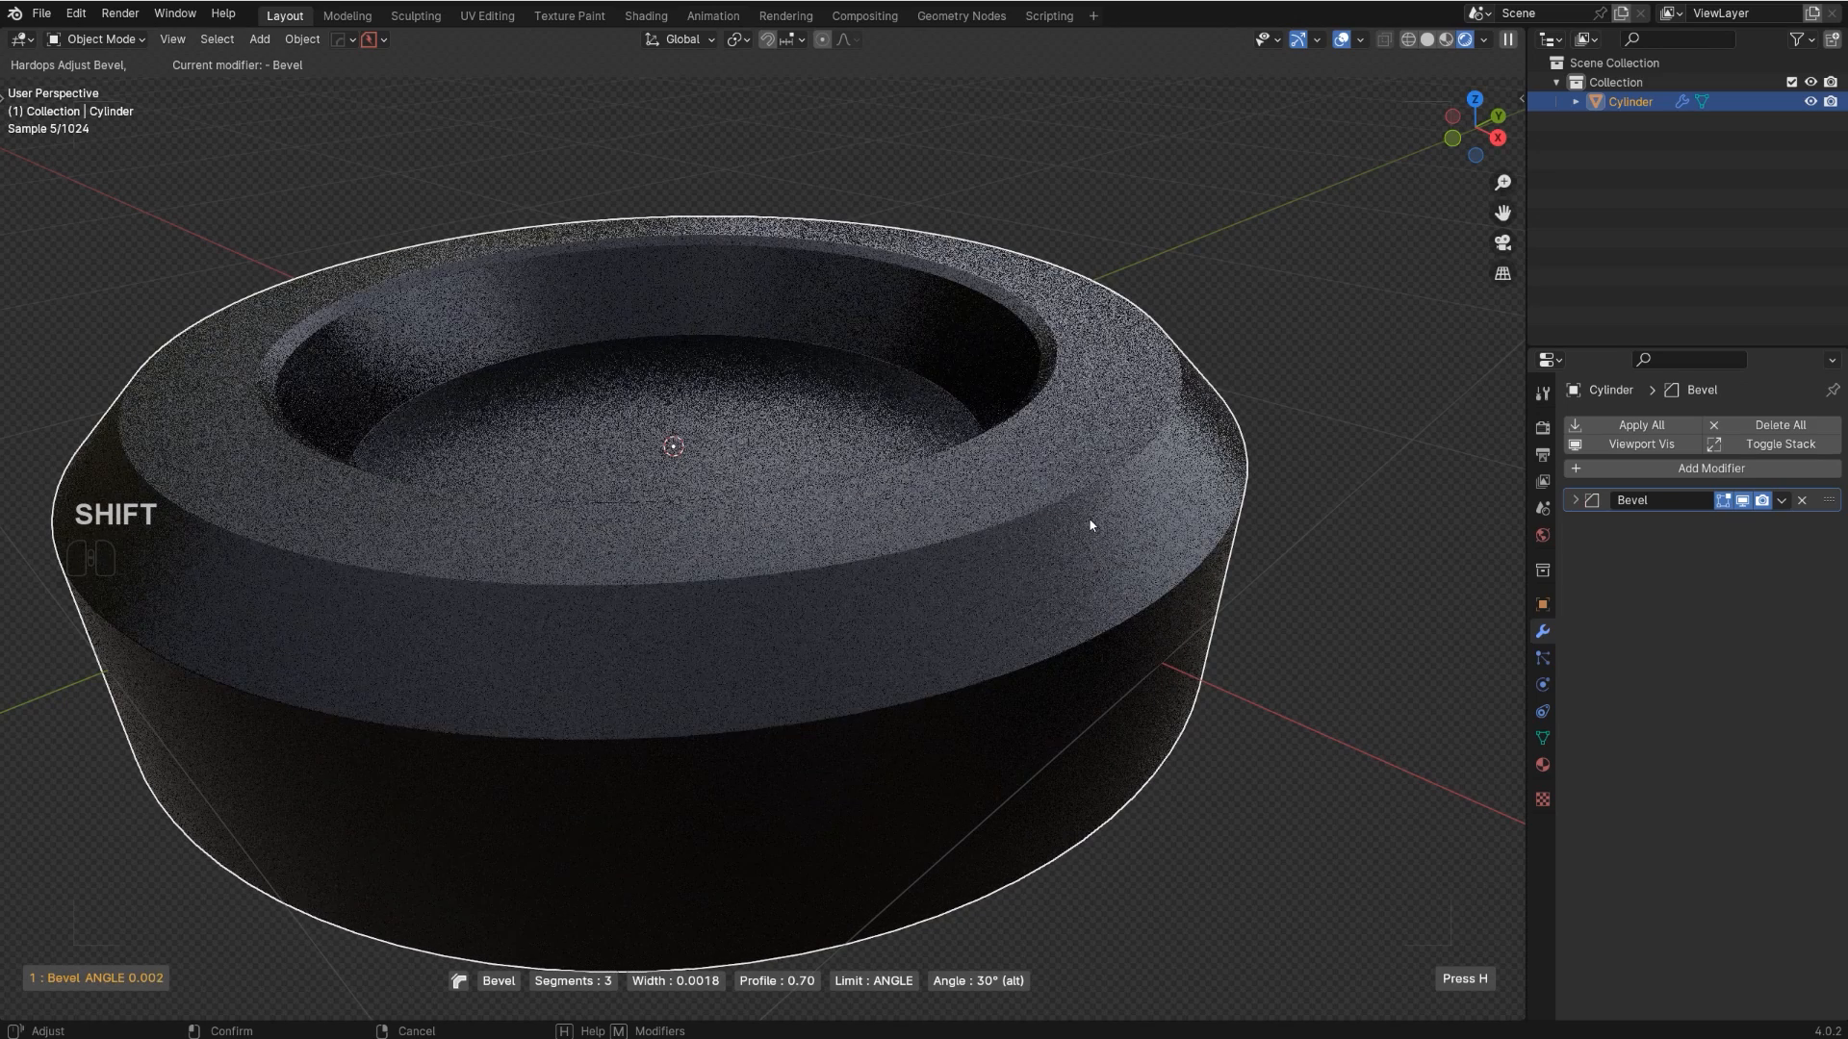
left_click(1091, 528)
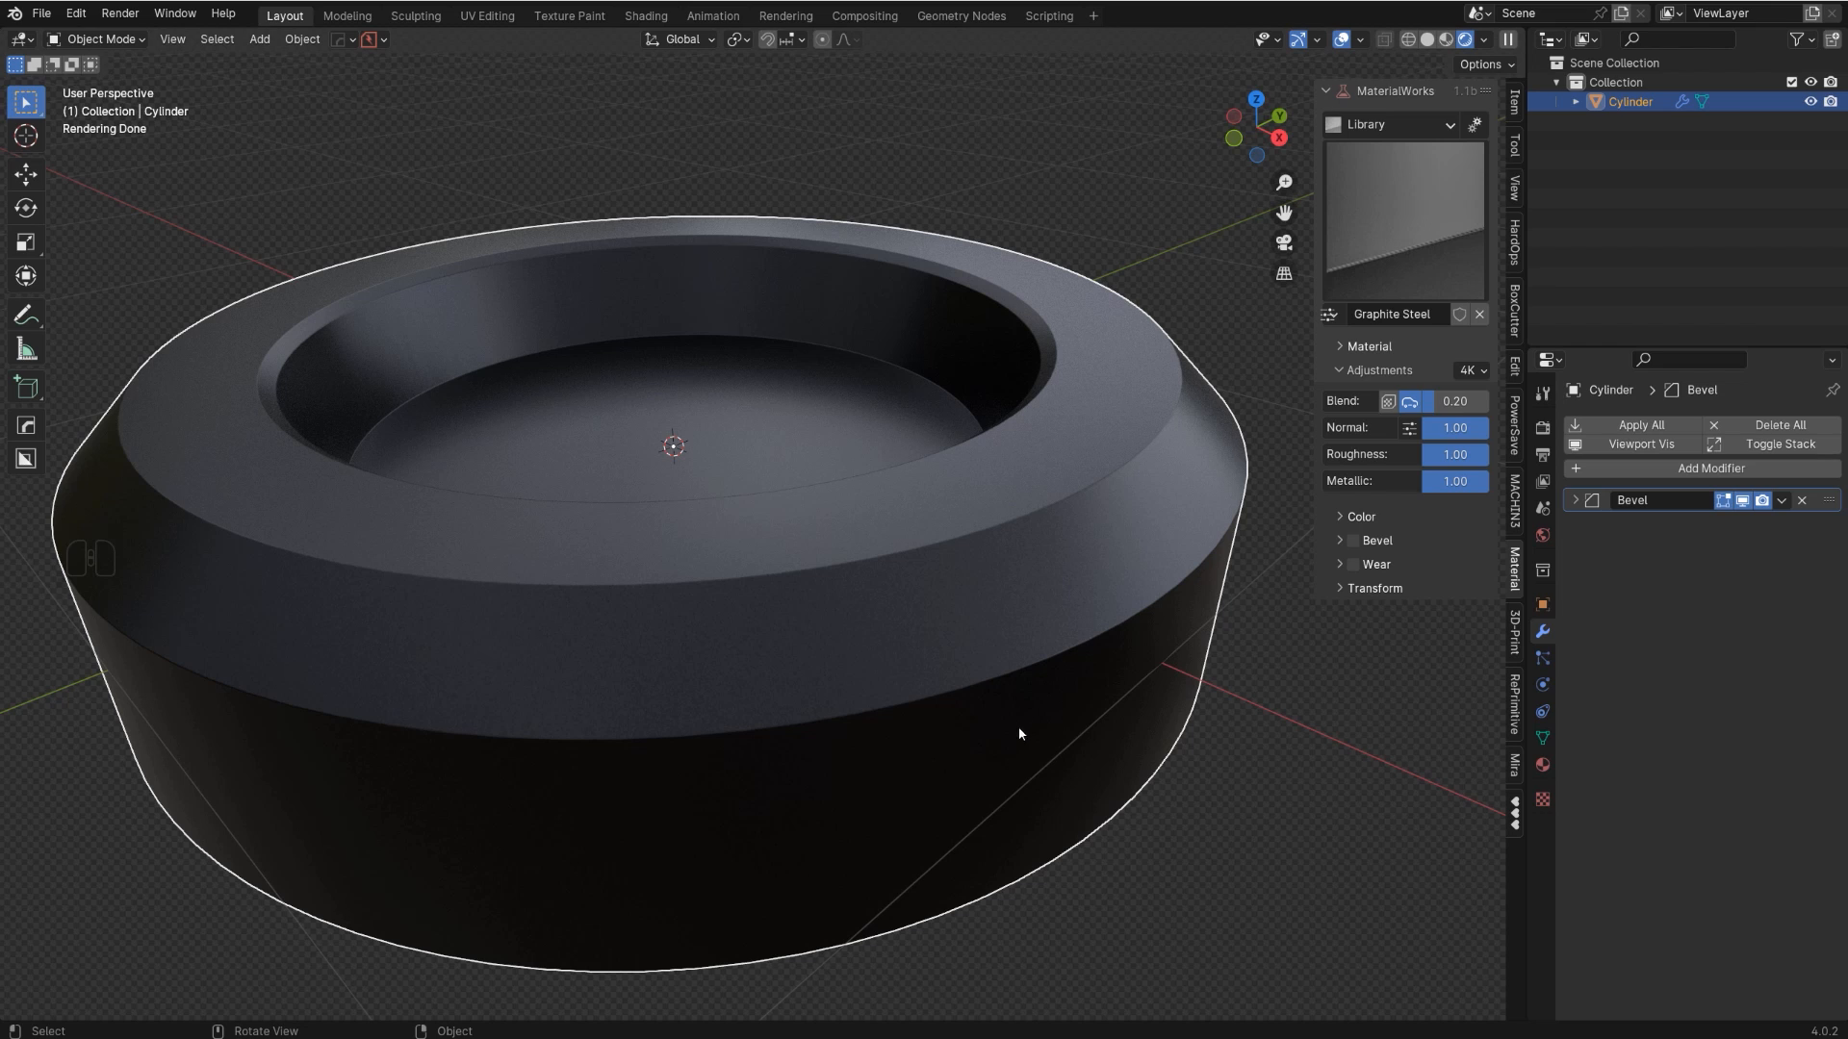
- Bevel the edge loop around the cylinder's underside with several segments into a rounded edge and return to Object Mode
scroll(1010, 741, "down", 4)
middle_click_drag(991, 714, 890, 510)
middle_click_drag(838, 452, 857, 561, "shift")
scroll(818, 558, "up", 3)
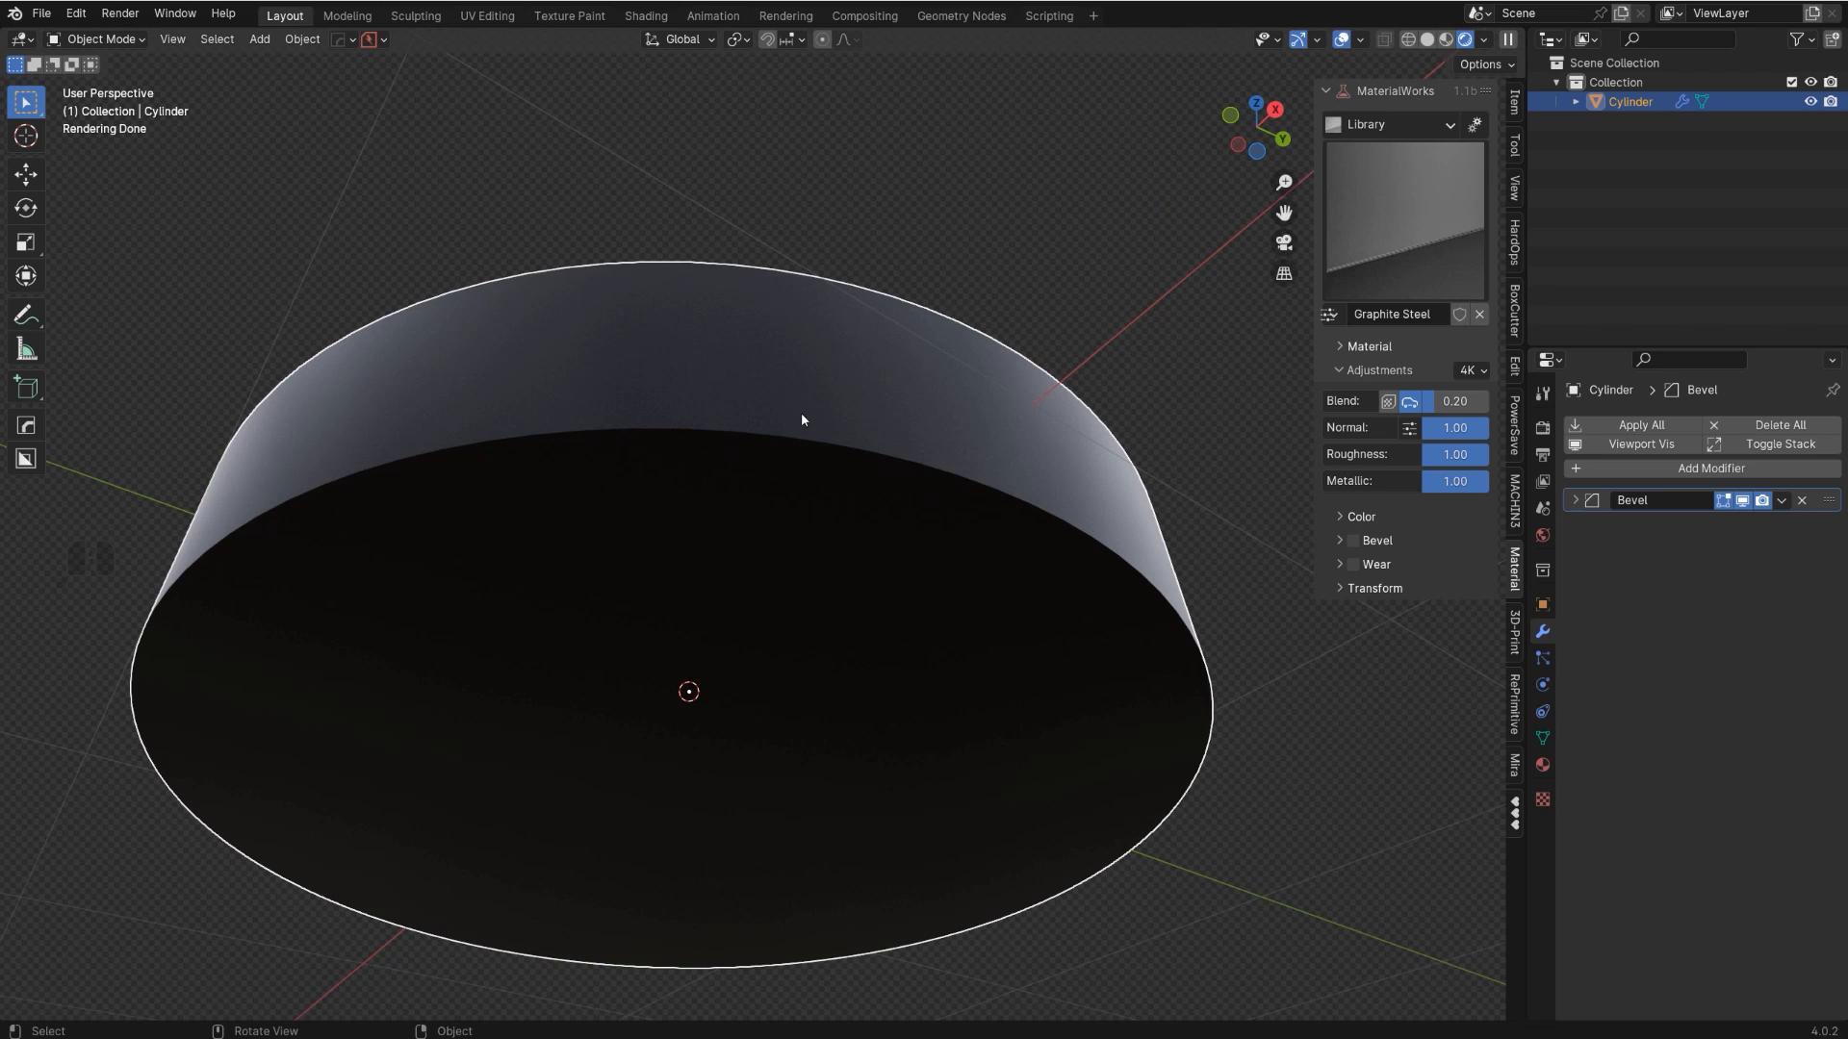
key("Tab")
left_click(818, 442, "alt")
key("ctrl+b")
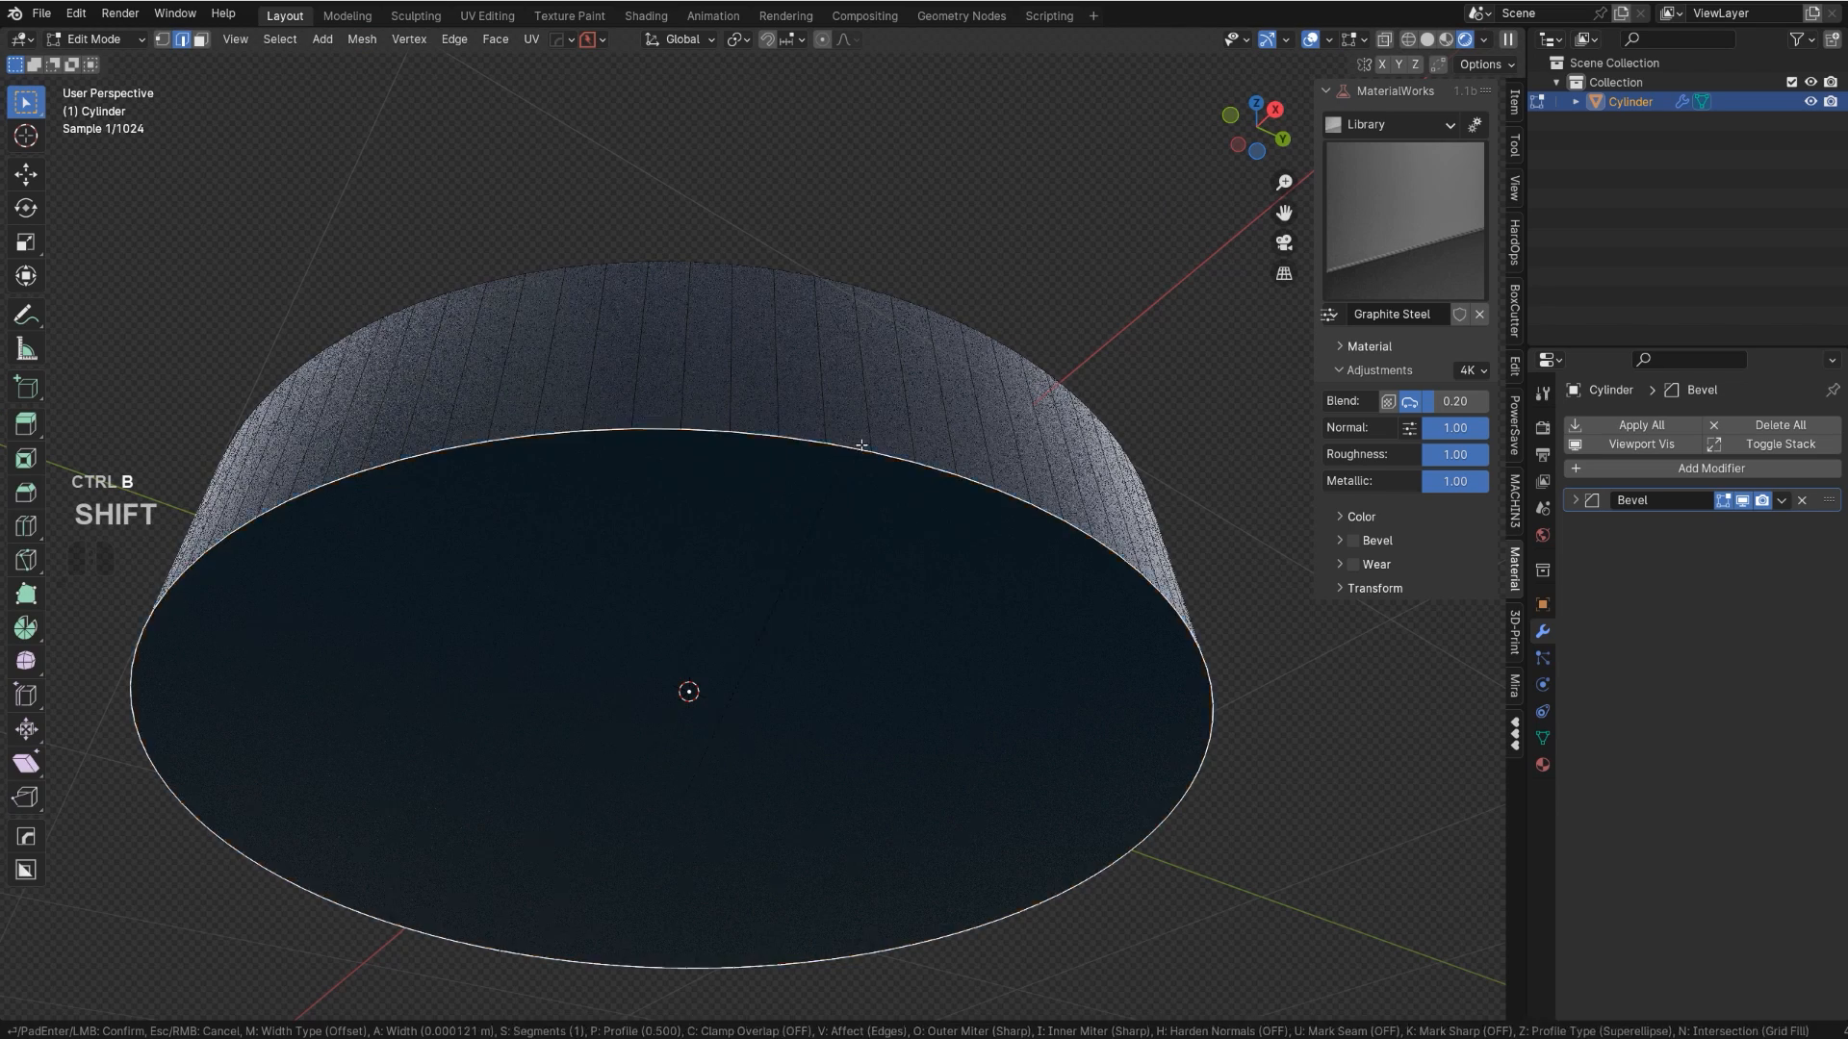
scroll(1212, 294, "up", 8)
left_click(1220, 290)
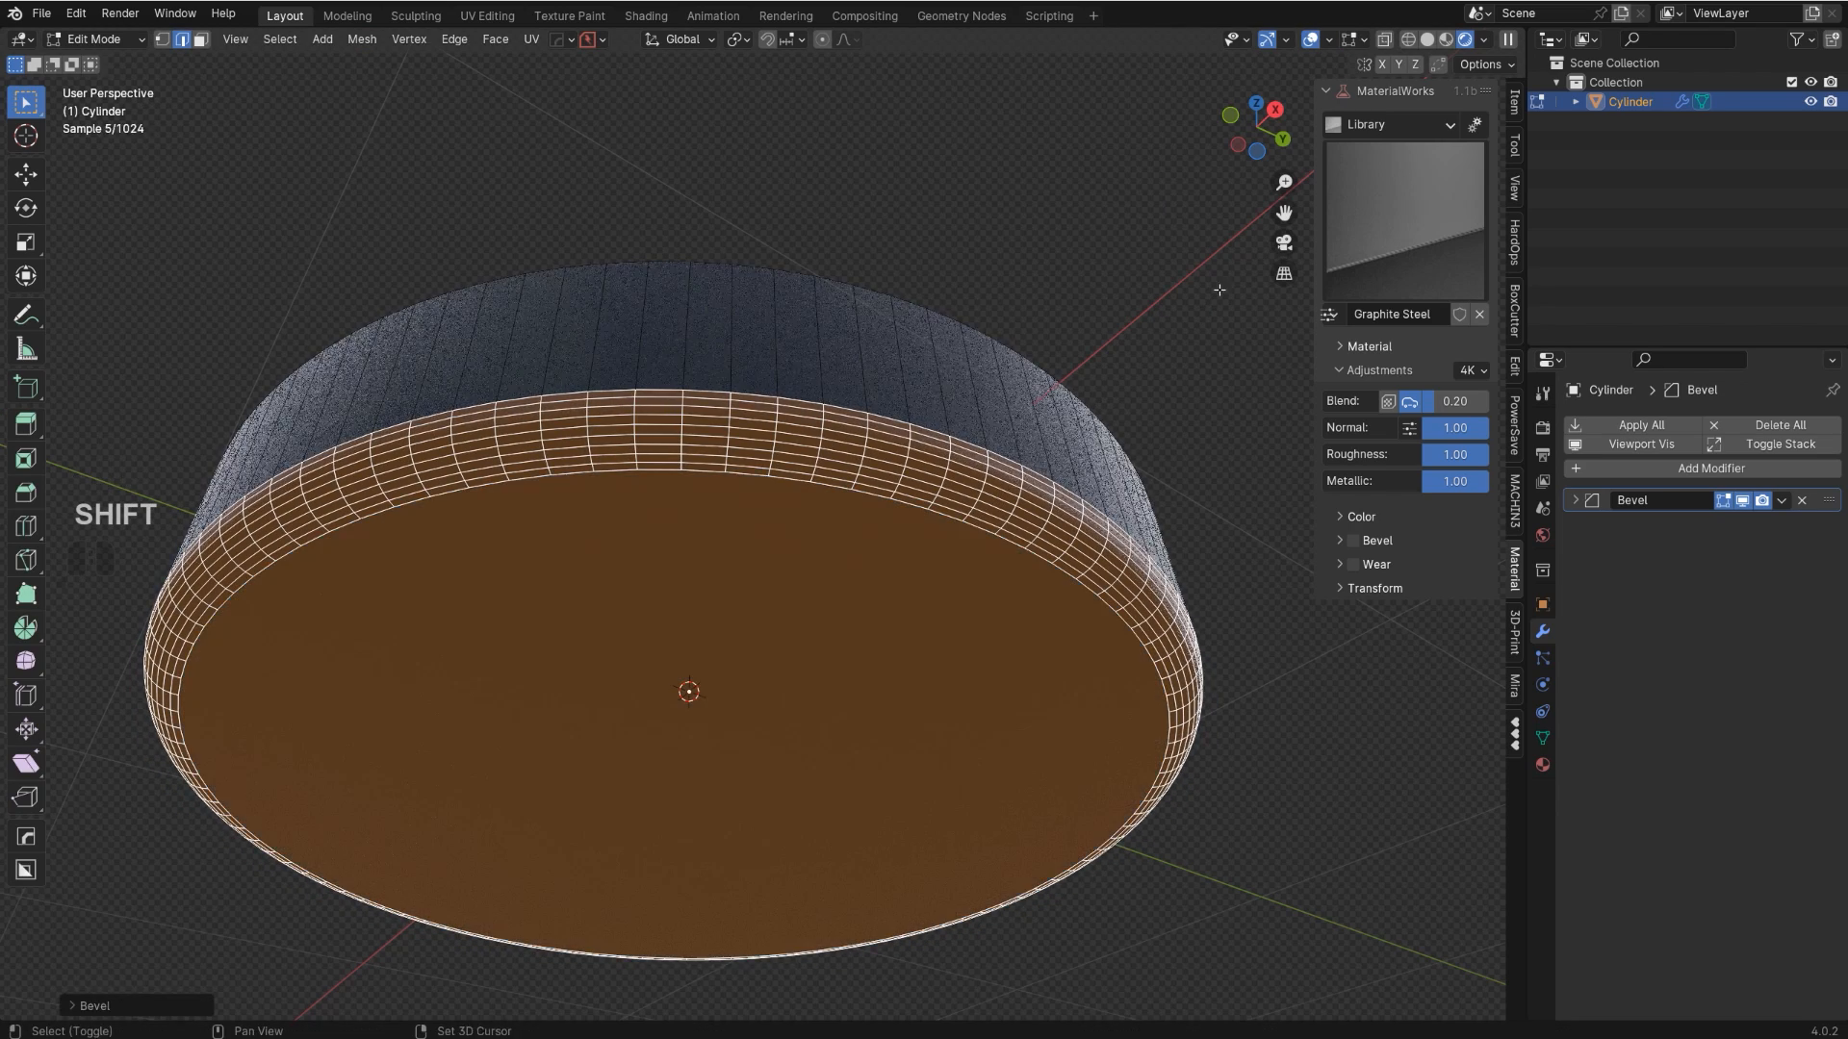
key("Tab")
- Examine the cylinder's rounded underside, recess and outer chamfer from several angles
middle_click_drag(960, 200, 1106, 651)
middle_click_drag(1040, 789, 1041, 541)
scroll(1070, 276, "up", 2)
scroll(1059, 347, "down", 2)
scroll(1005, 505, "up", 2)
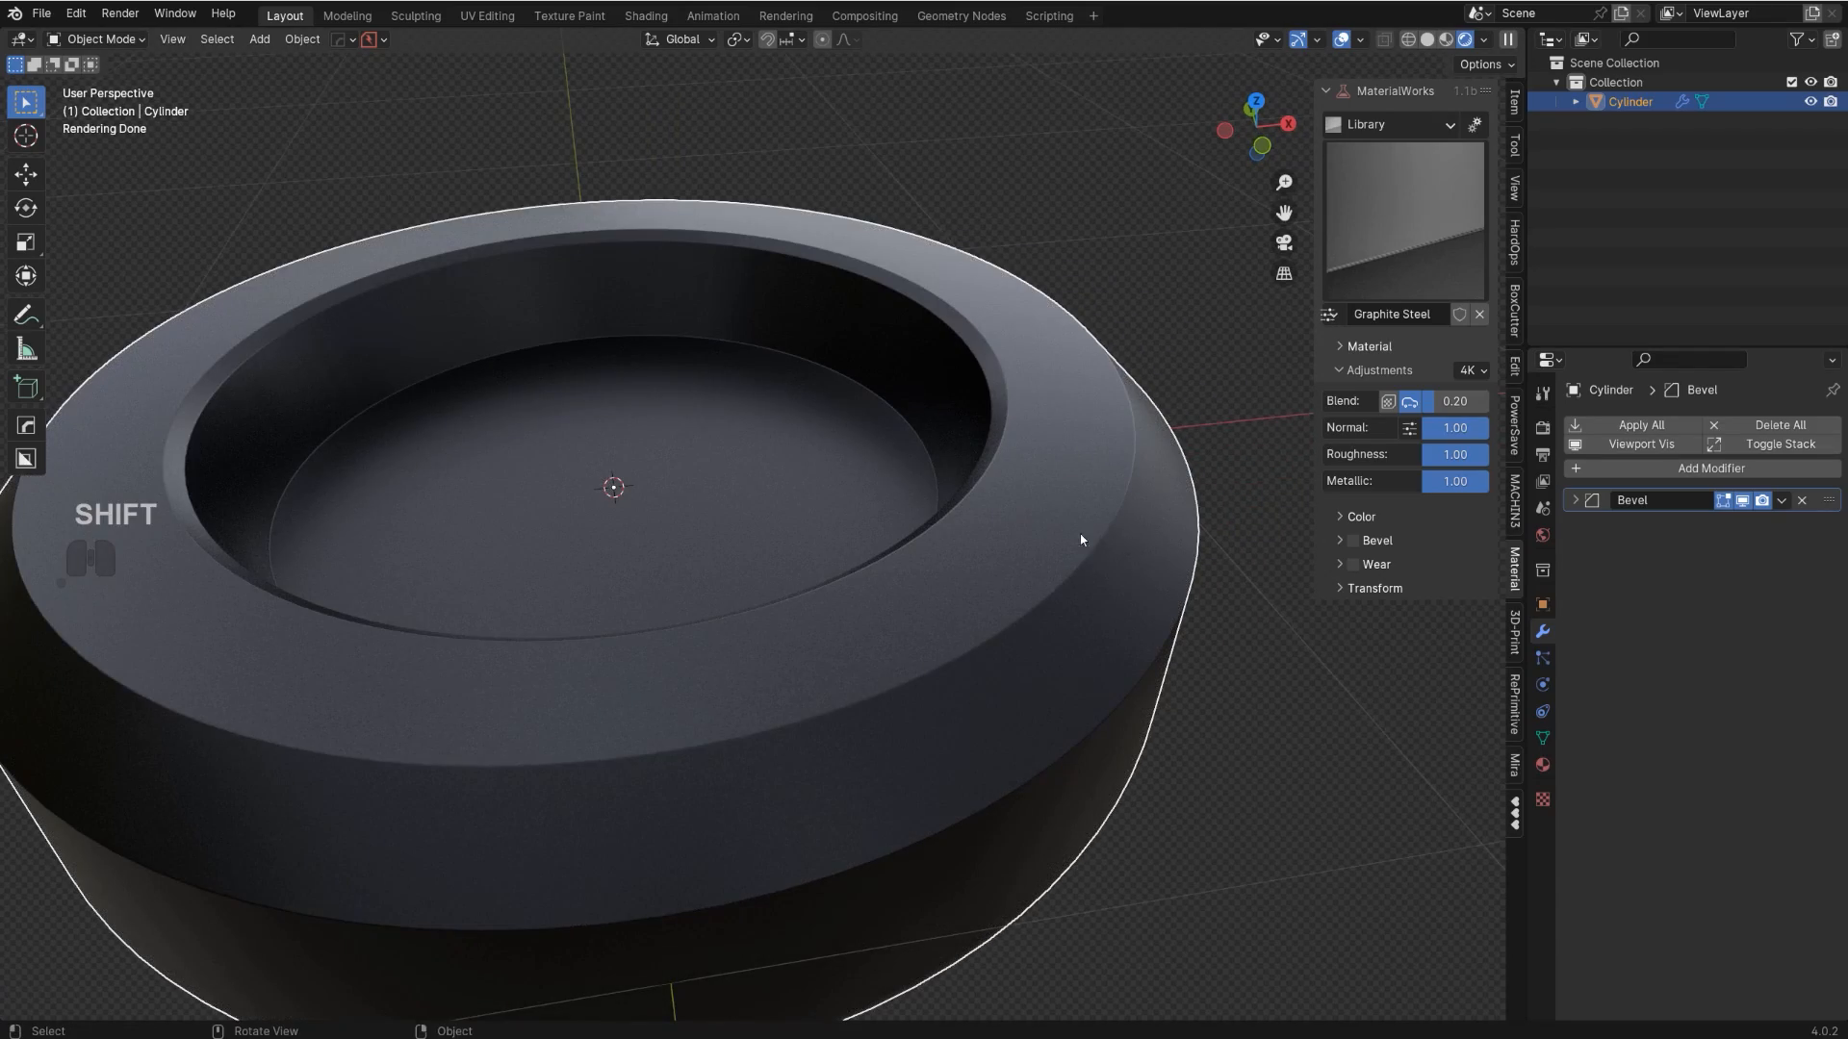
scroll(1049, 577, "down", 3)
middle_click_drag(1016, 619, 998, 535)
scroll(941, 591, "up", 2)
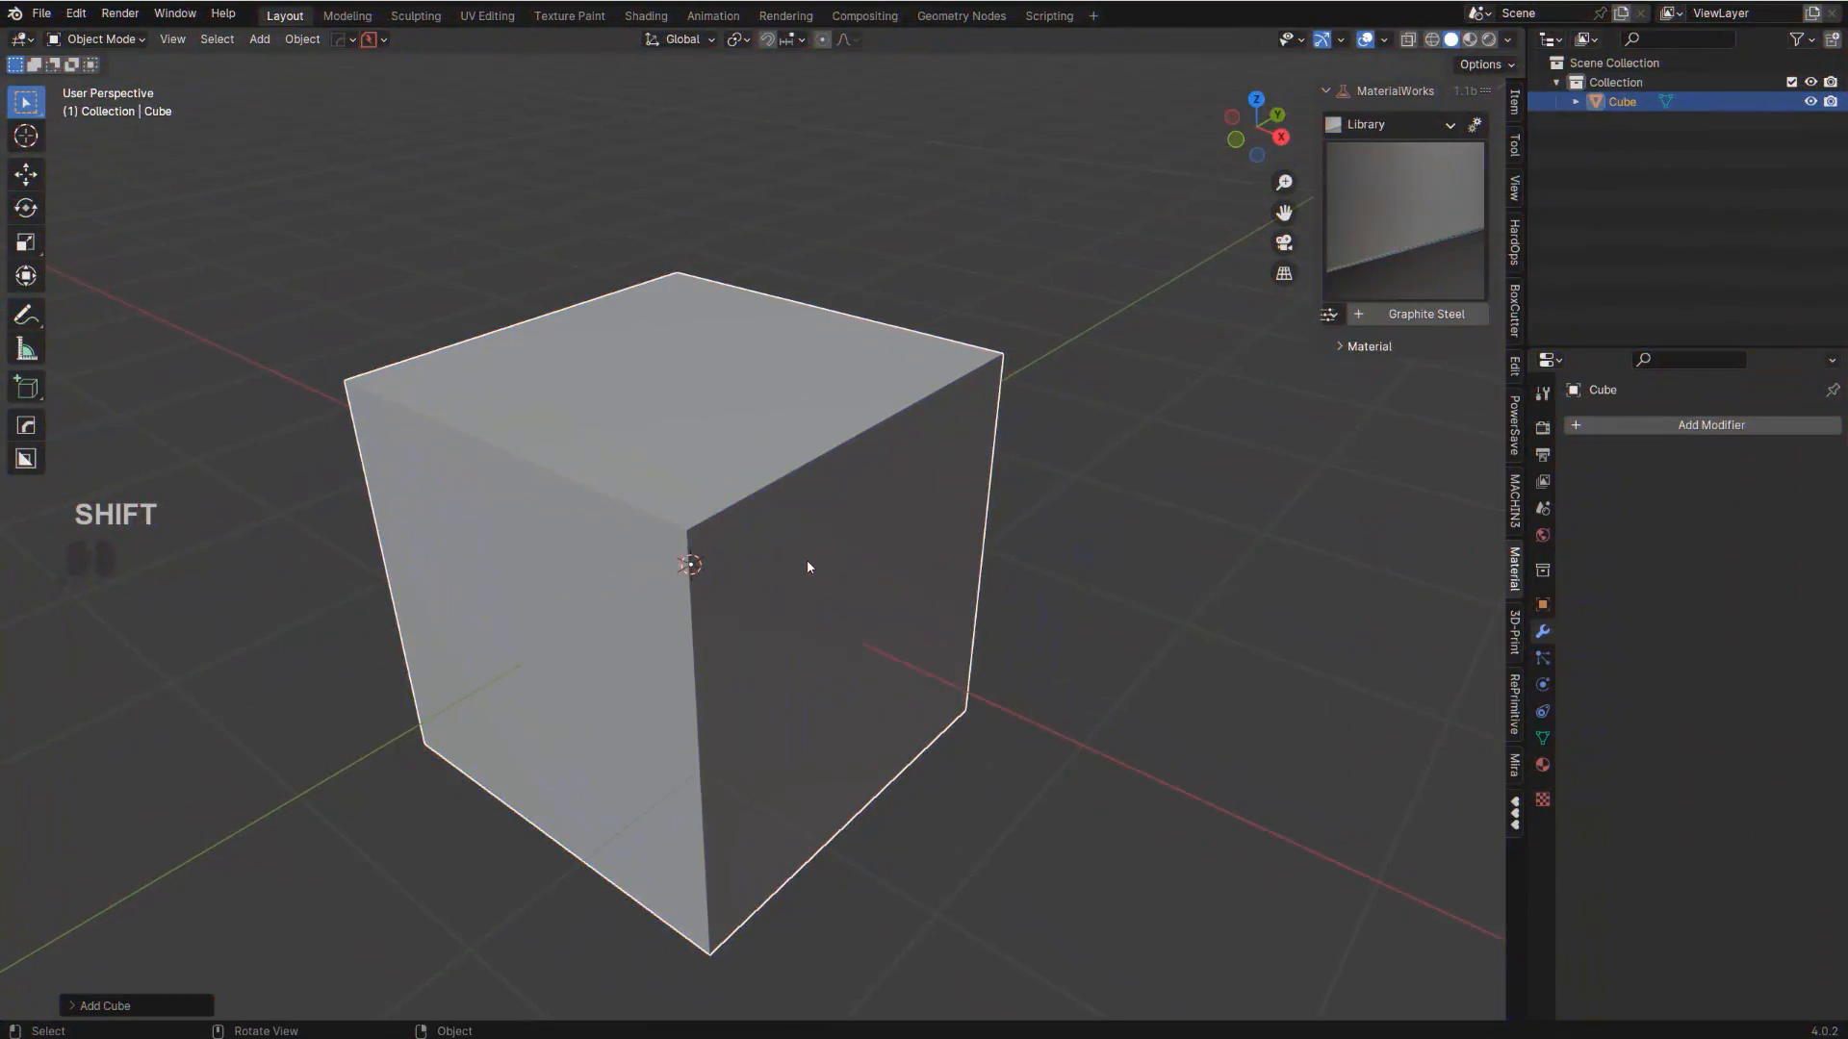
- Add a HardOps Bevel about 0.019 m wide to the cube and expand the Bevel modifier's settings
scroll(799, 557, "up", 3)
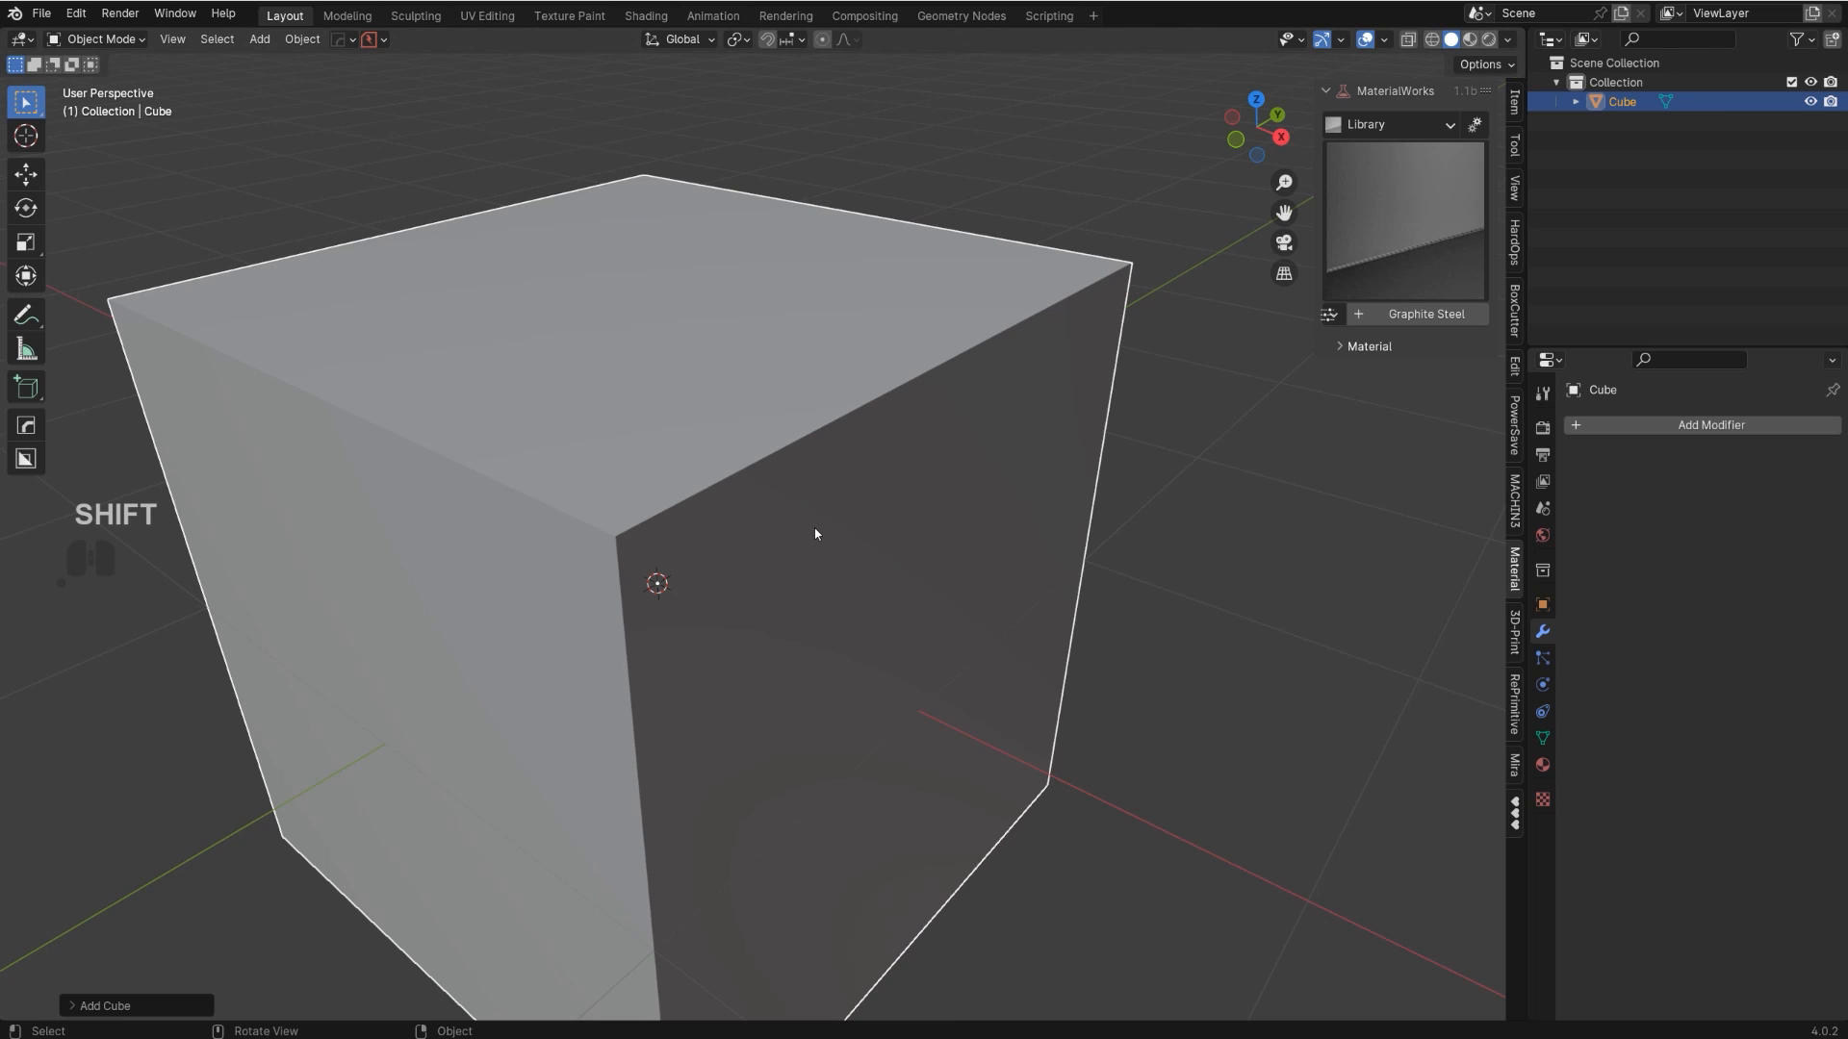
key("q")
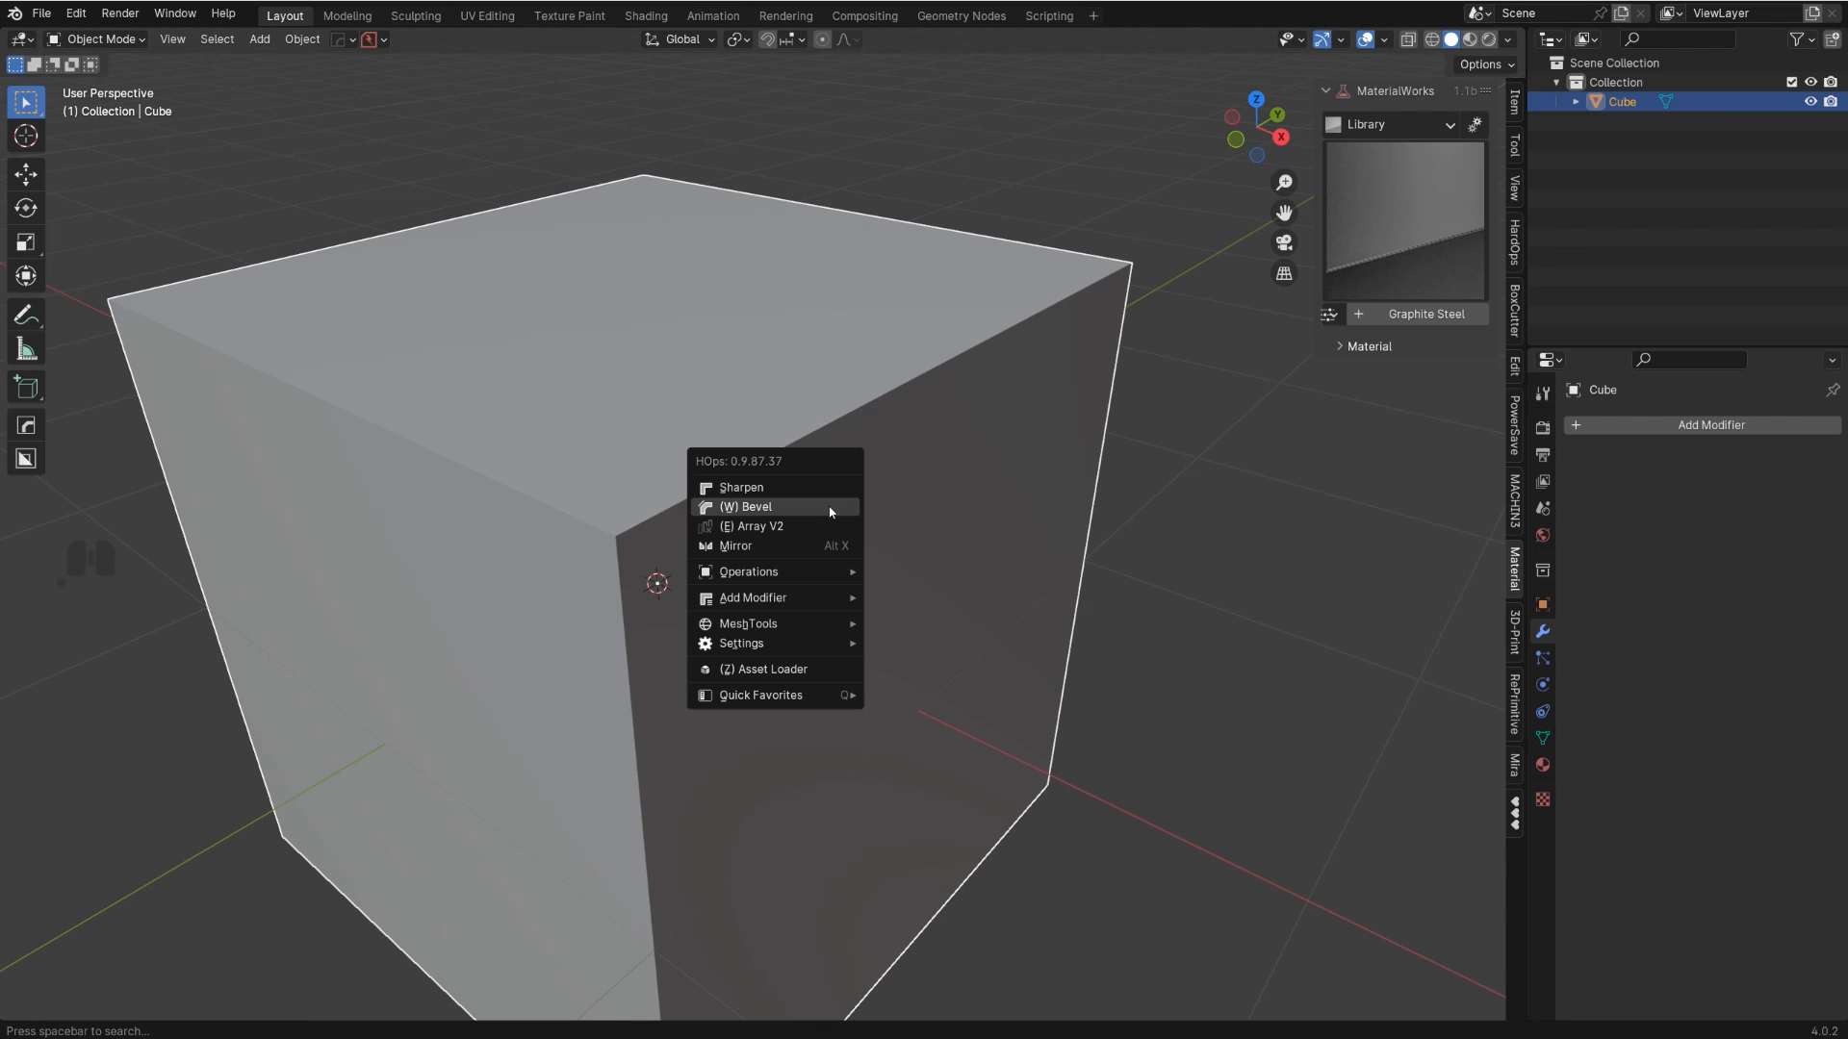
left_click(831, 511)
left_click(797, 502)
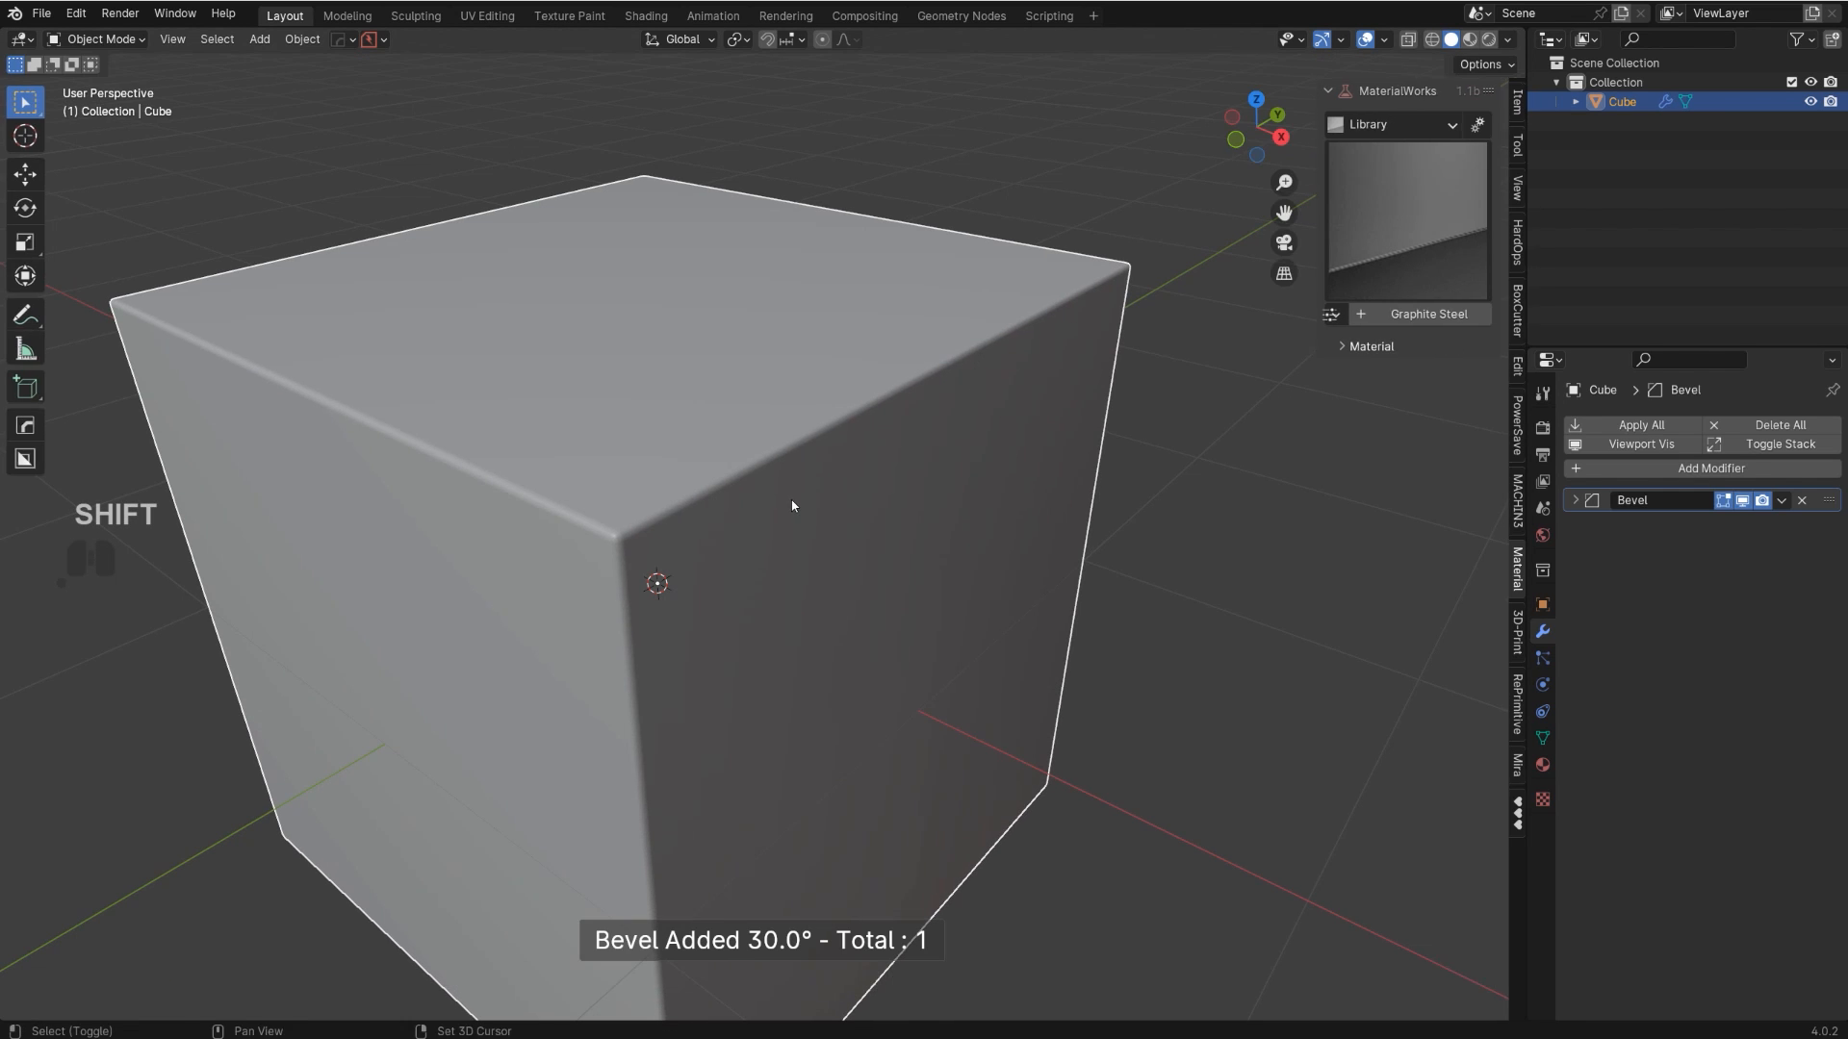
scroll(808, 515, "up", 5)
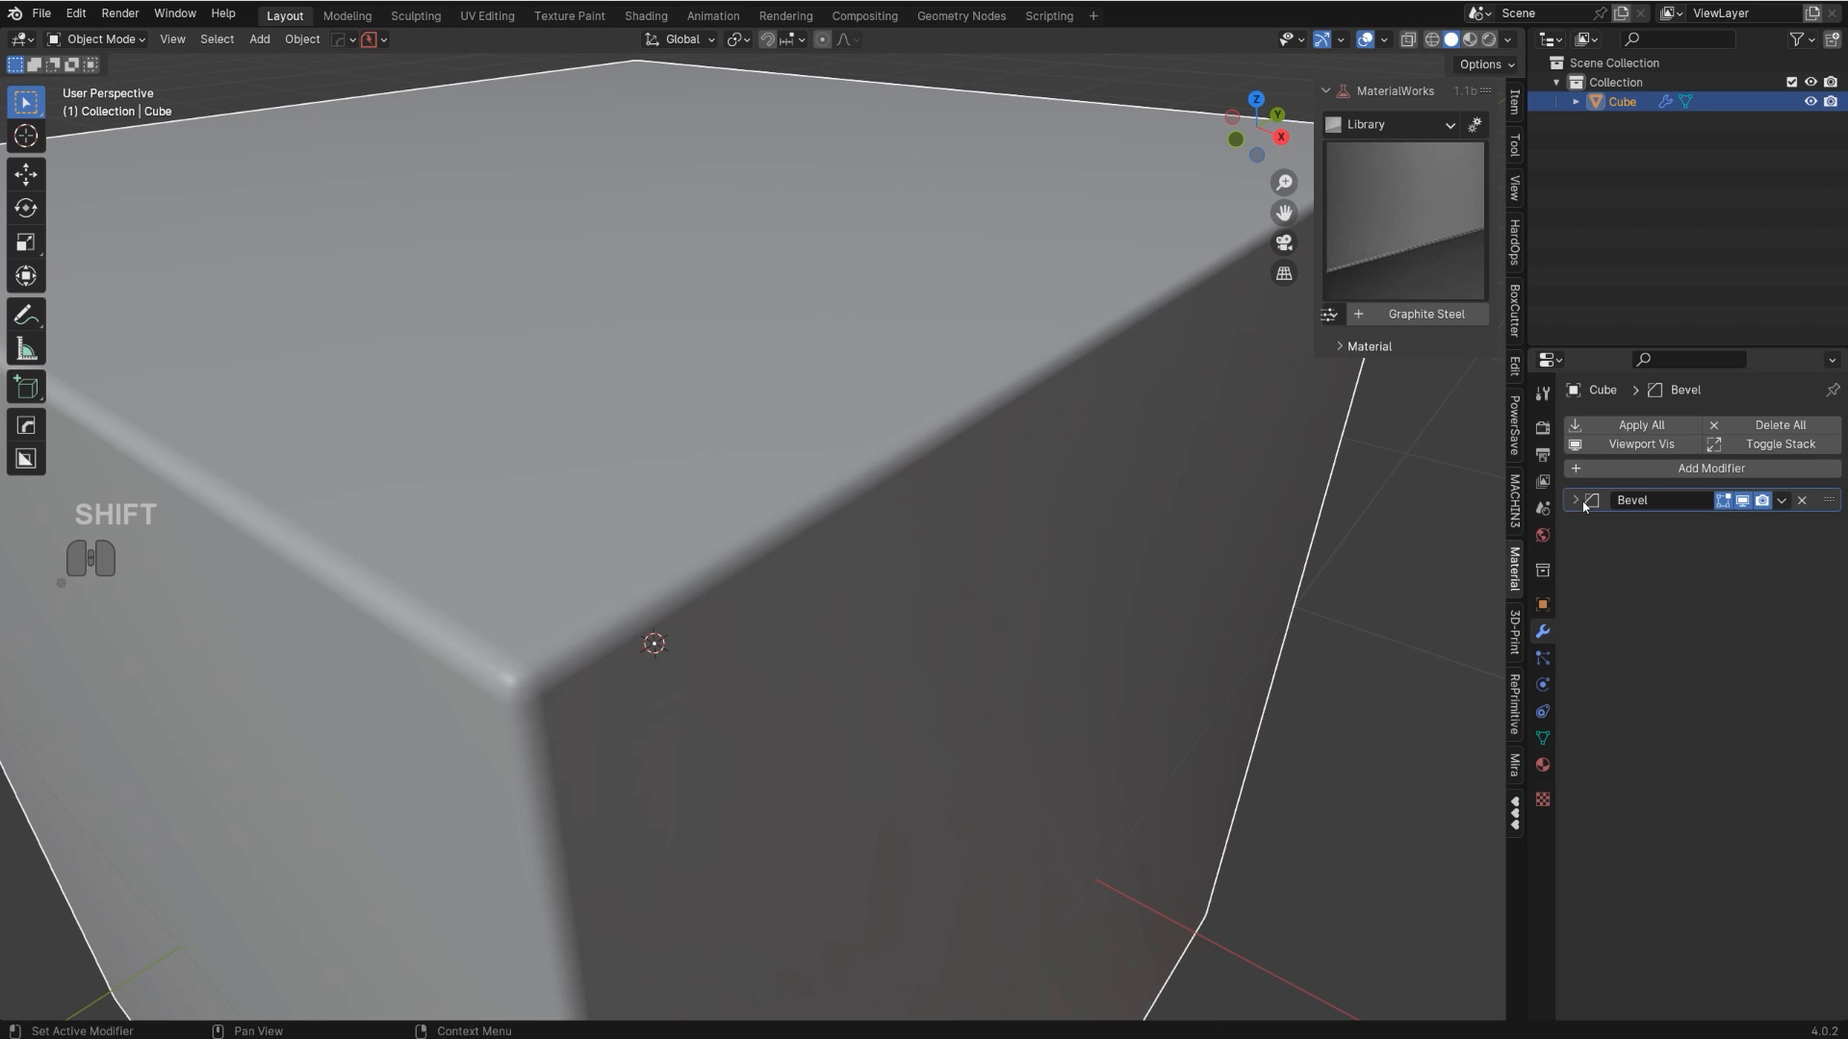
left_click(1583, 502)
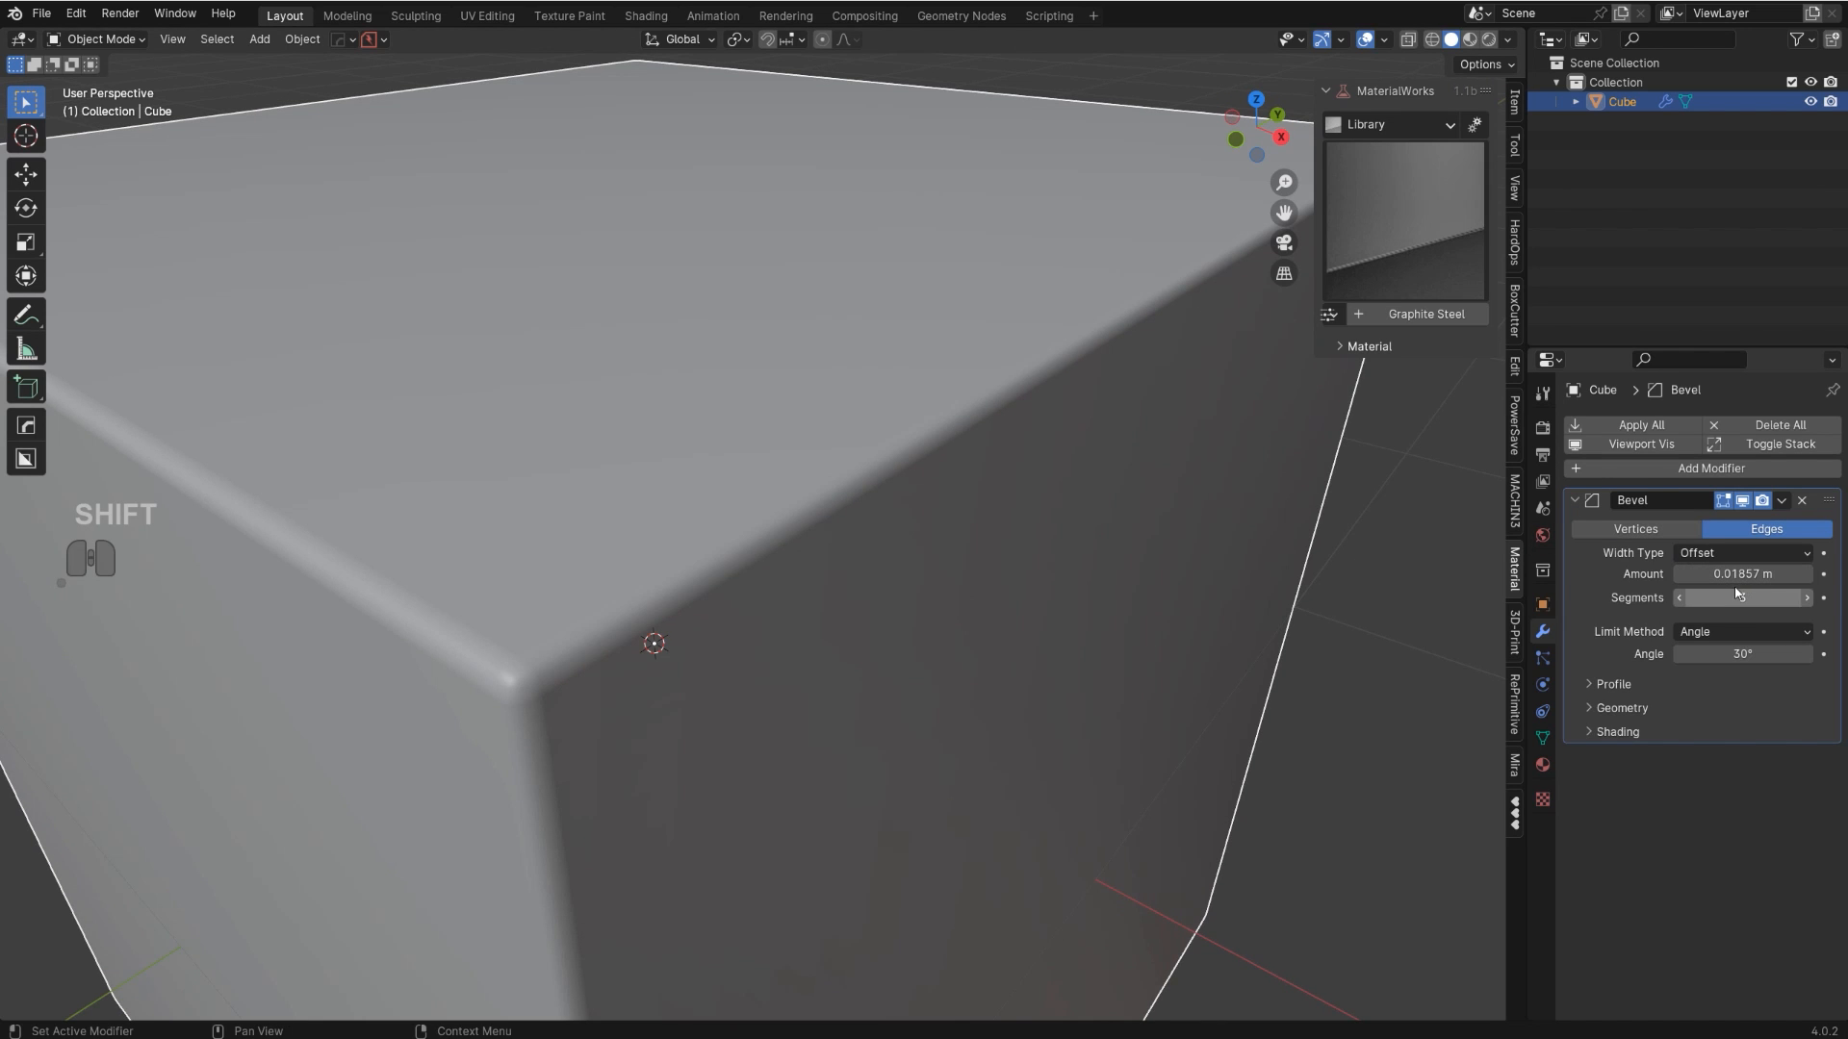
- Widen the cube's HardOps Bevel to about 0.25
scroll(795, 614, "down", 3)
middle_click_drag(795, 621, 813, 616, "shift")
scroll(812, 616, "up", 2)
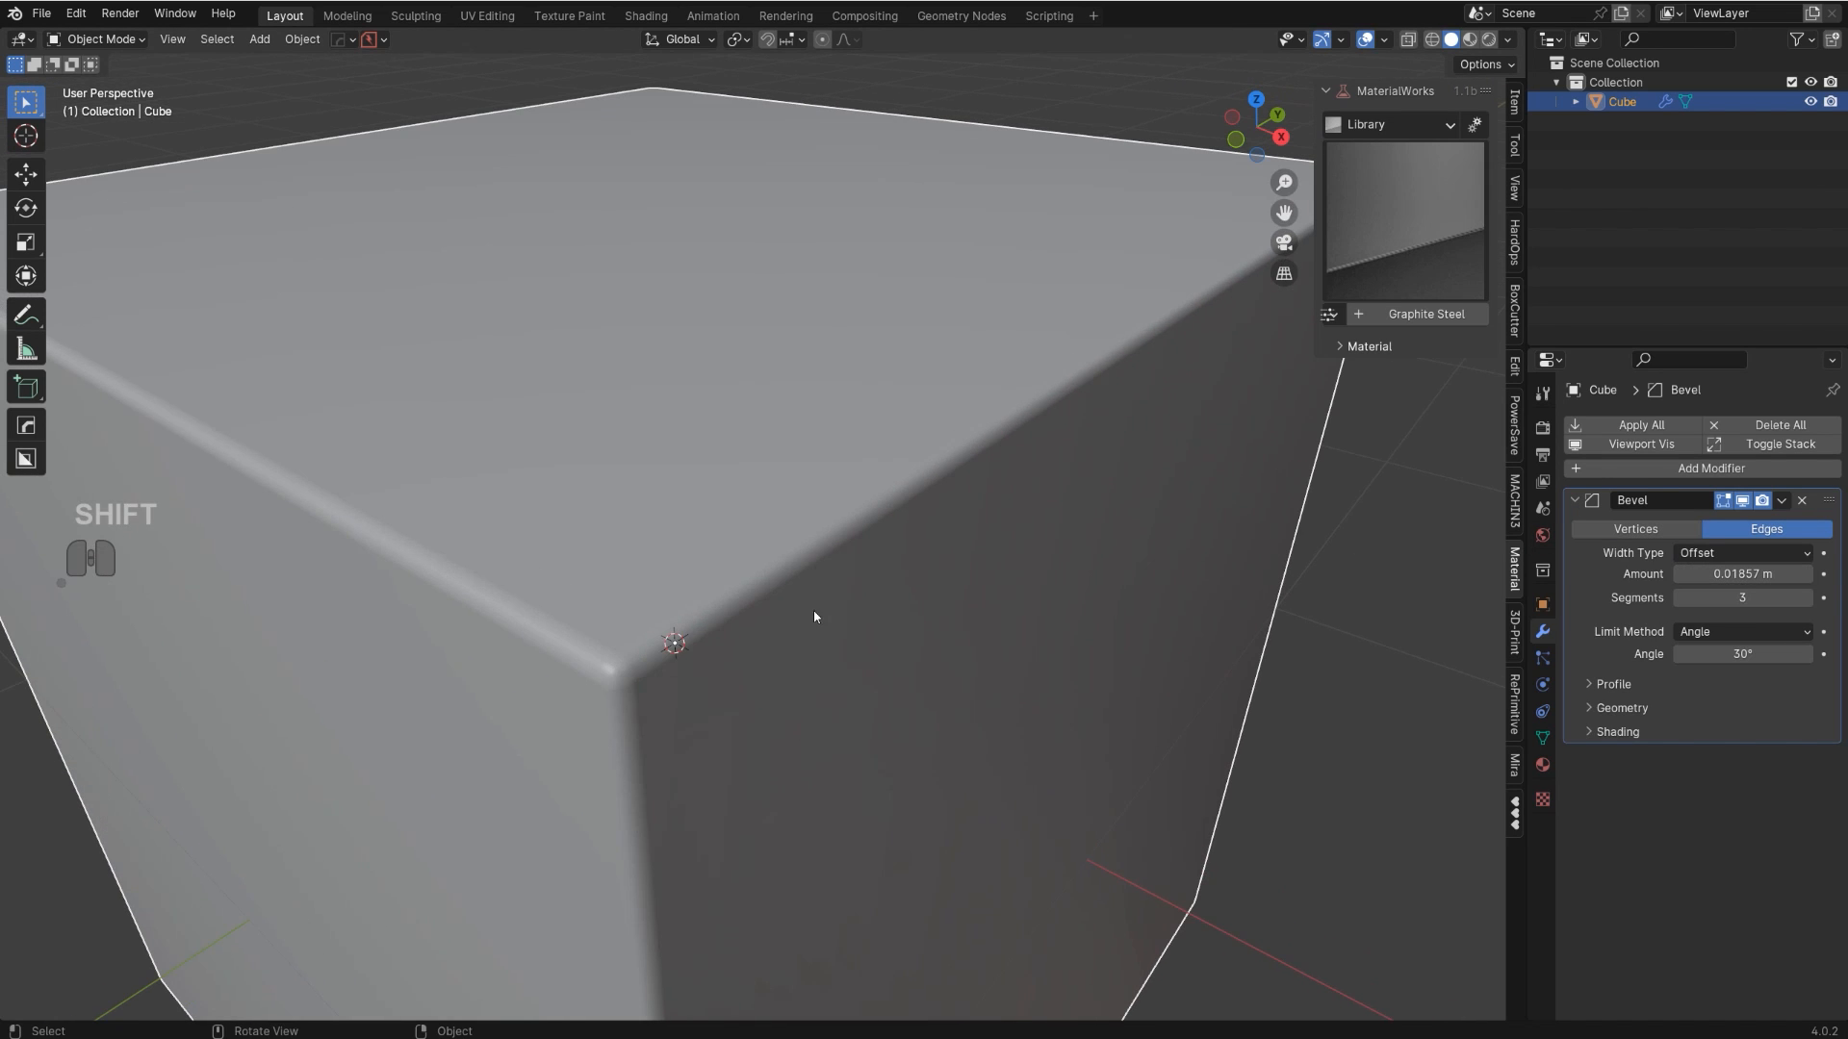
key("q")
left_click(813, 591)
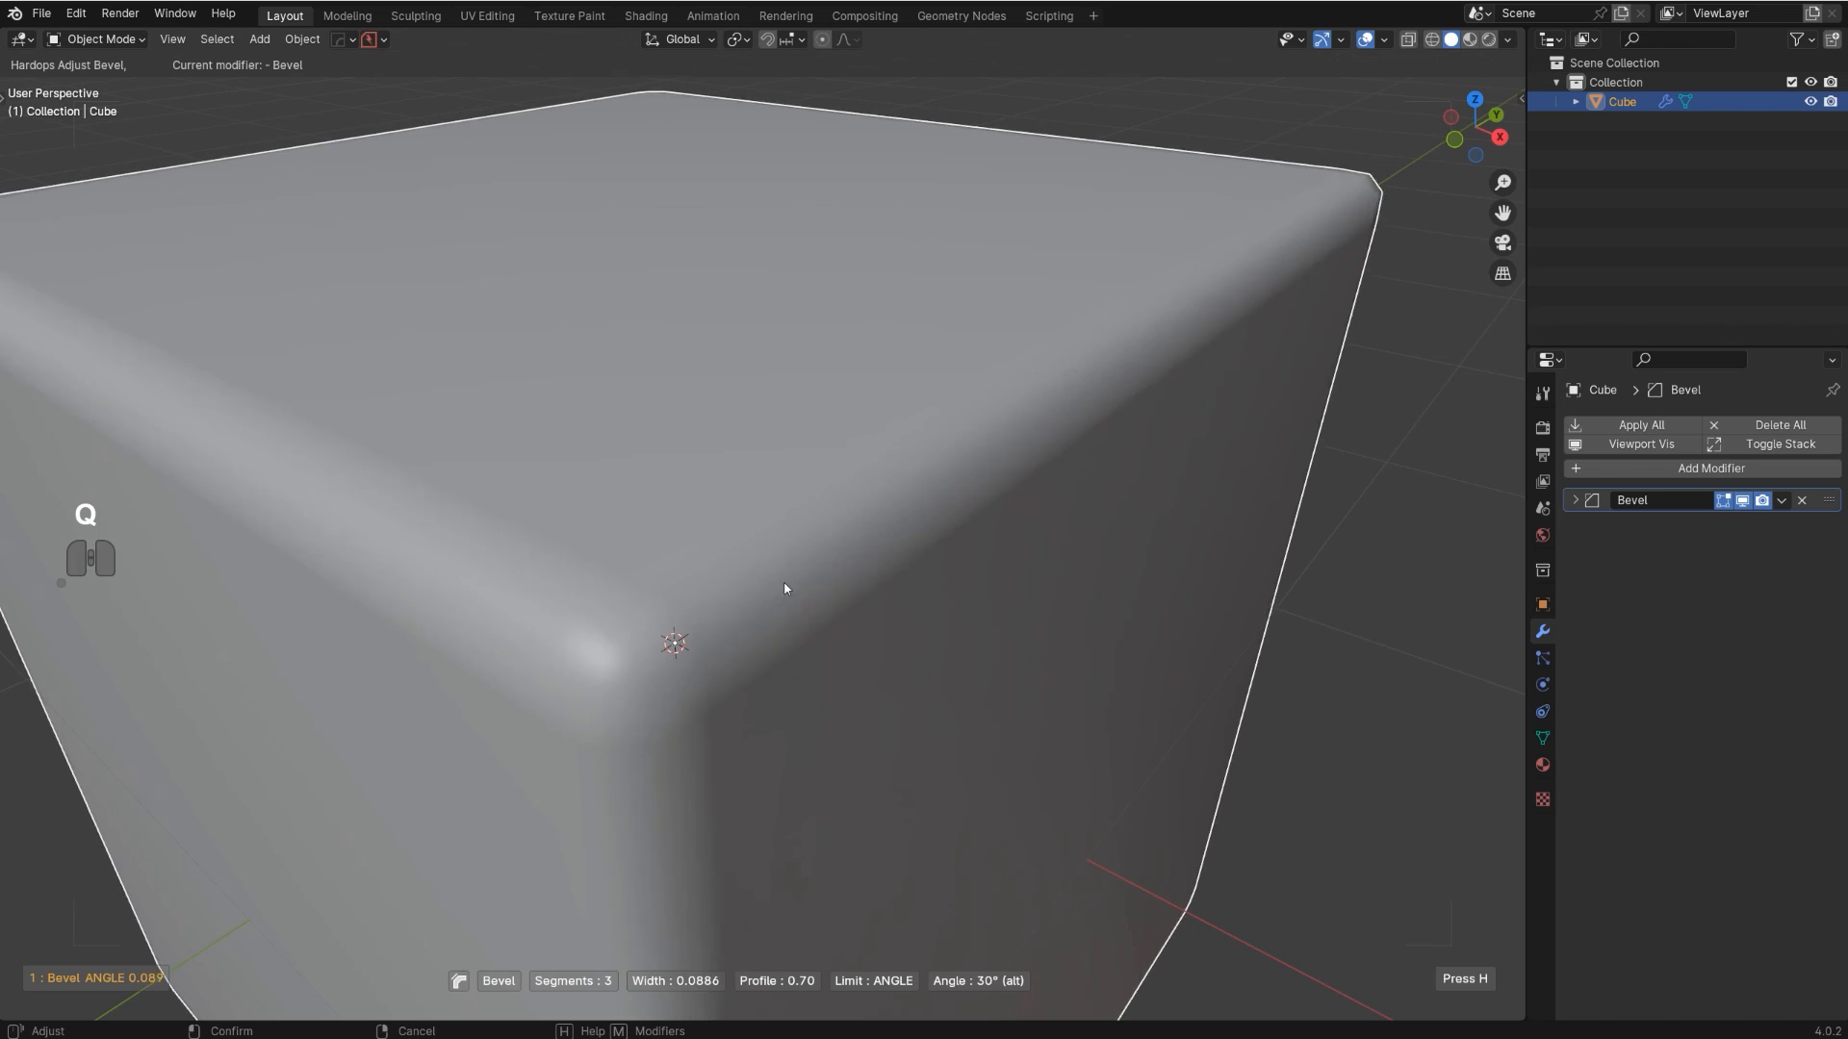
left_click(737, 576)
- Try 10 segments on the cube's HardOps Bevel, settling on 3 segments and a narrow width of about 0.012
middle_click_drag(738, 575, 1118, 329, "shift")
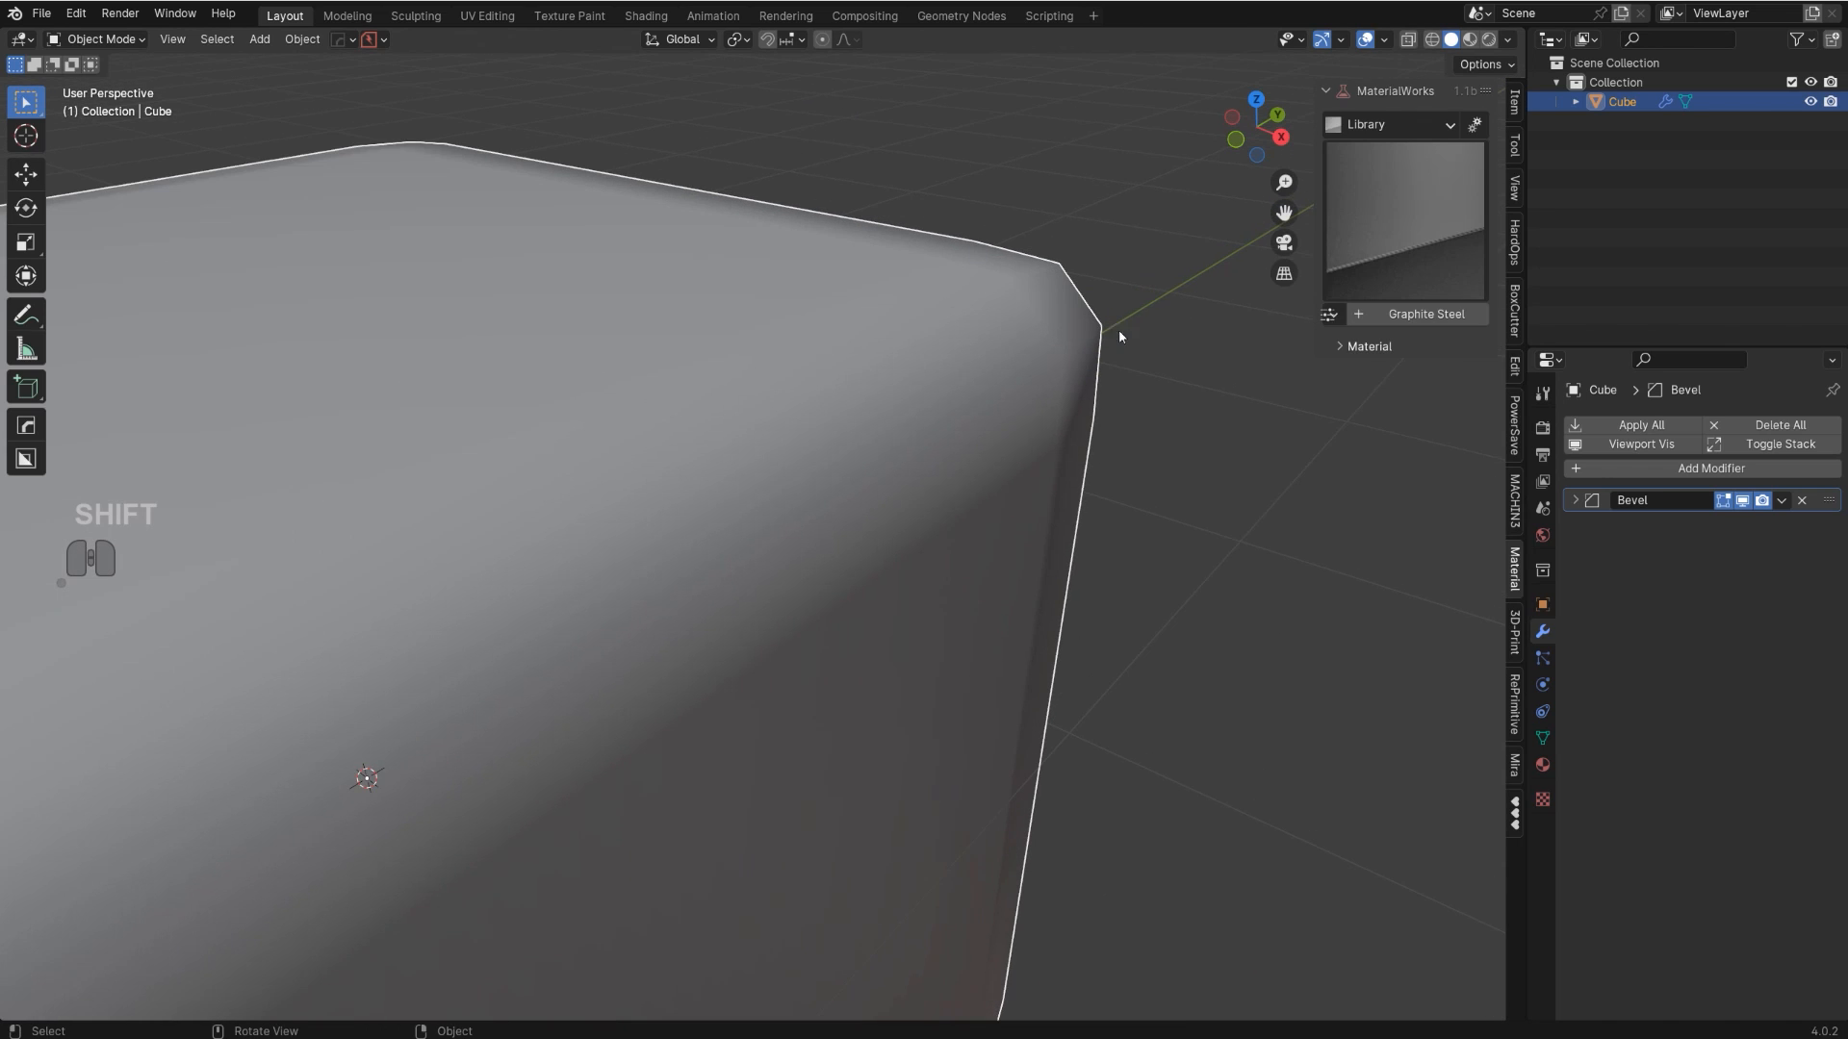
key("q")
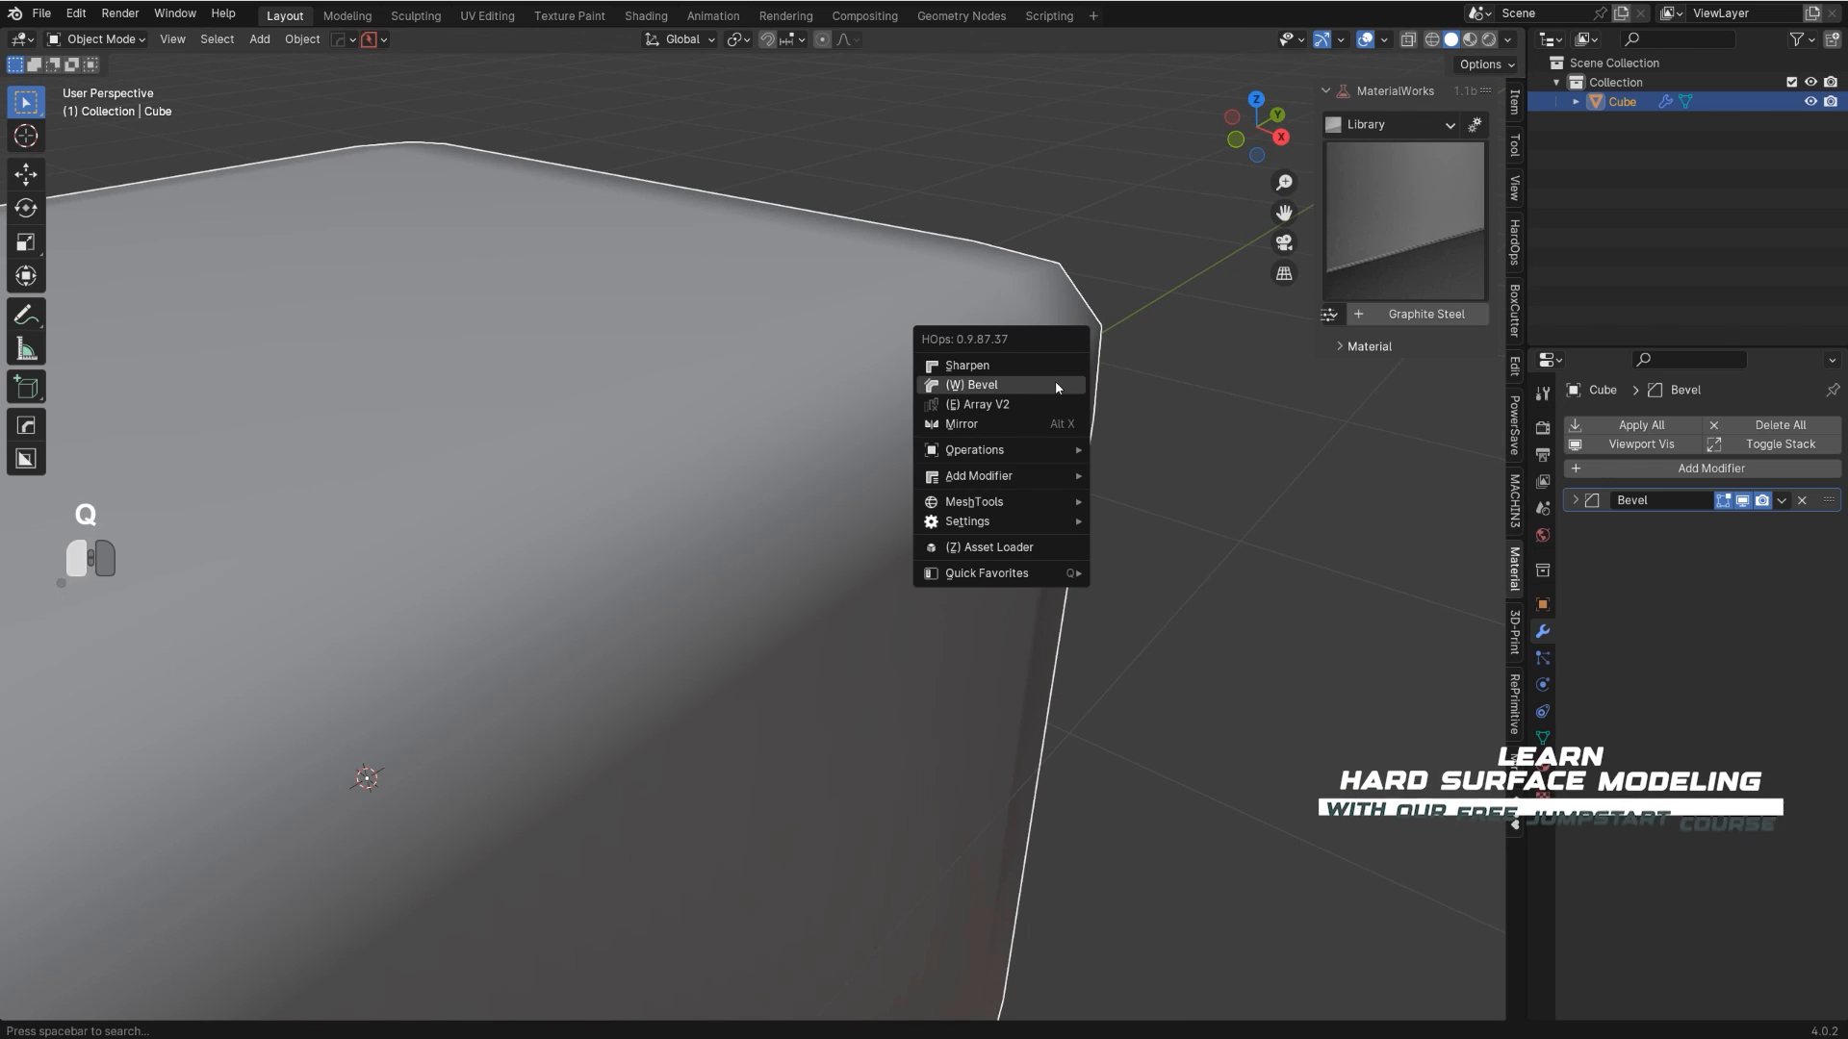
left_click(1056, 384)
scroll(1056, 379, "up", 7)
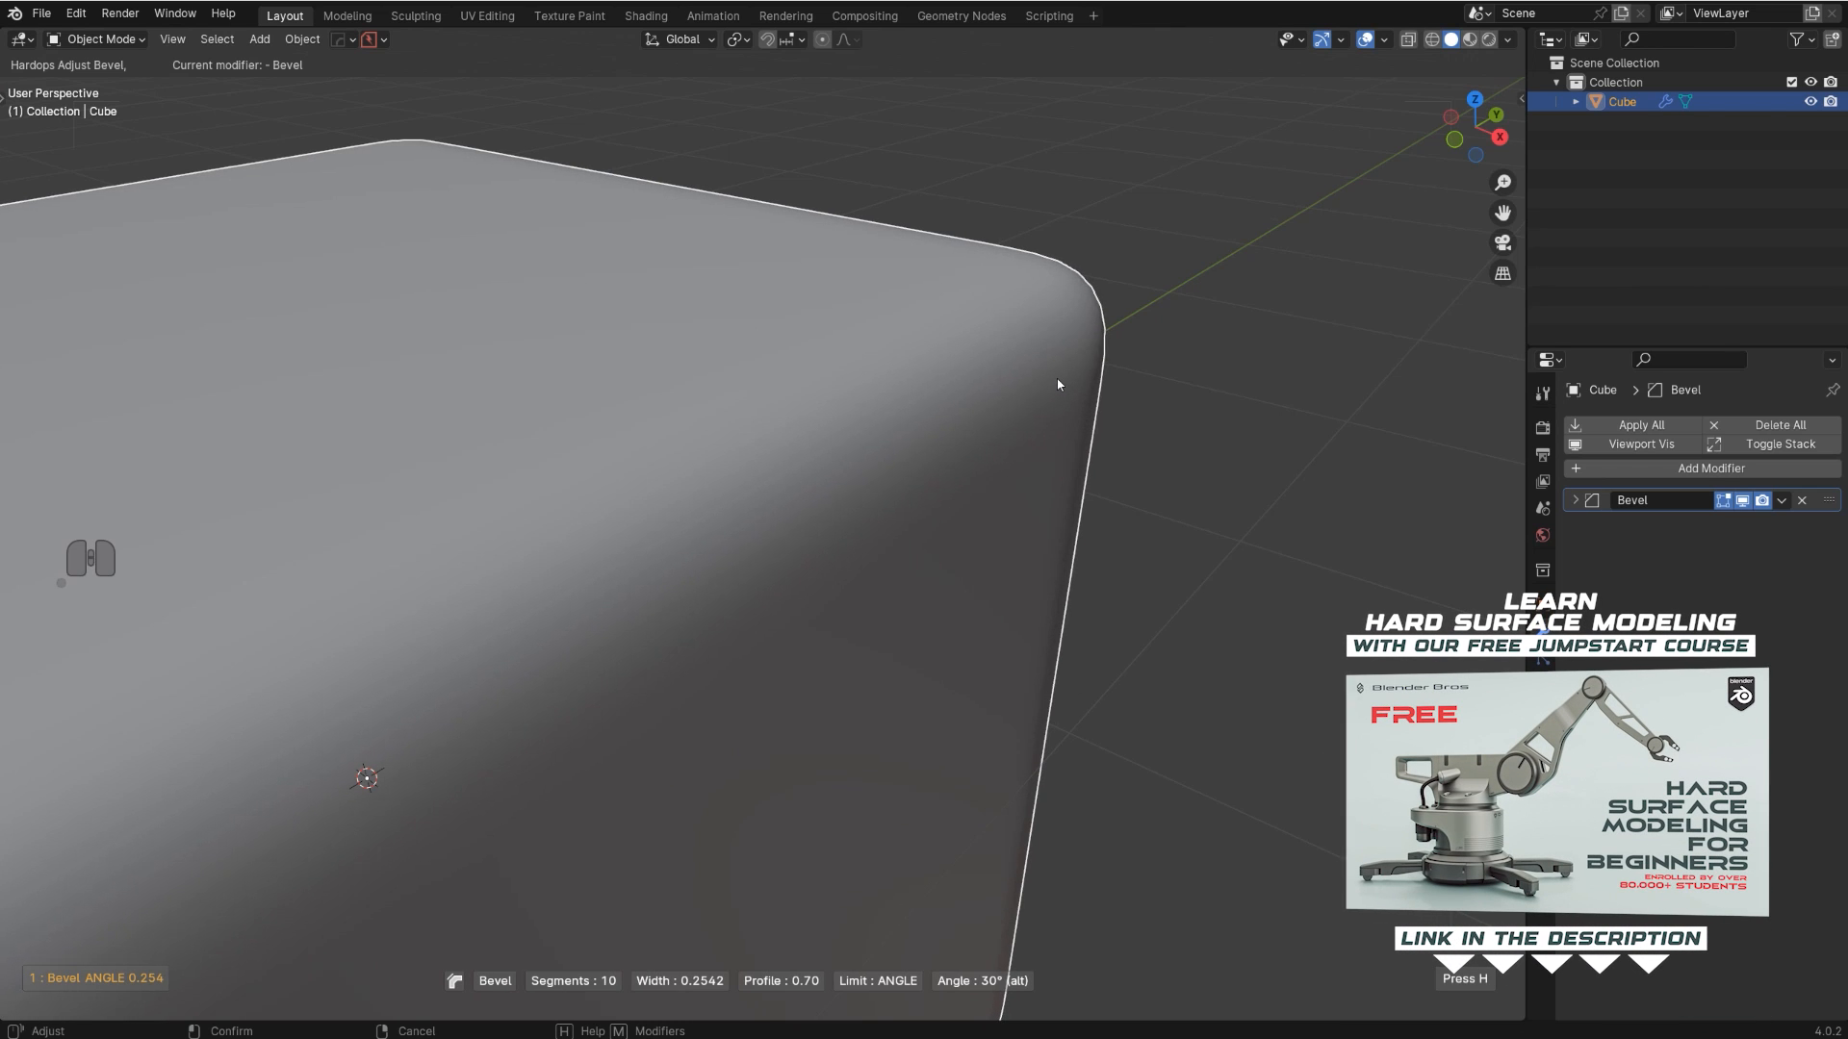
scroll(1058, 379, "down", 12)
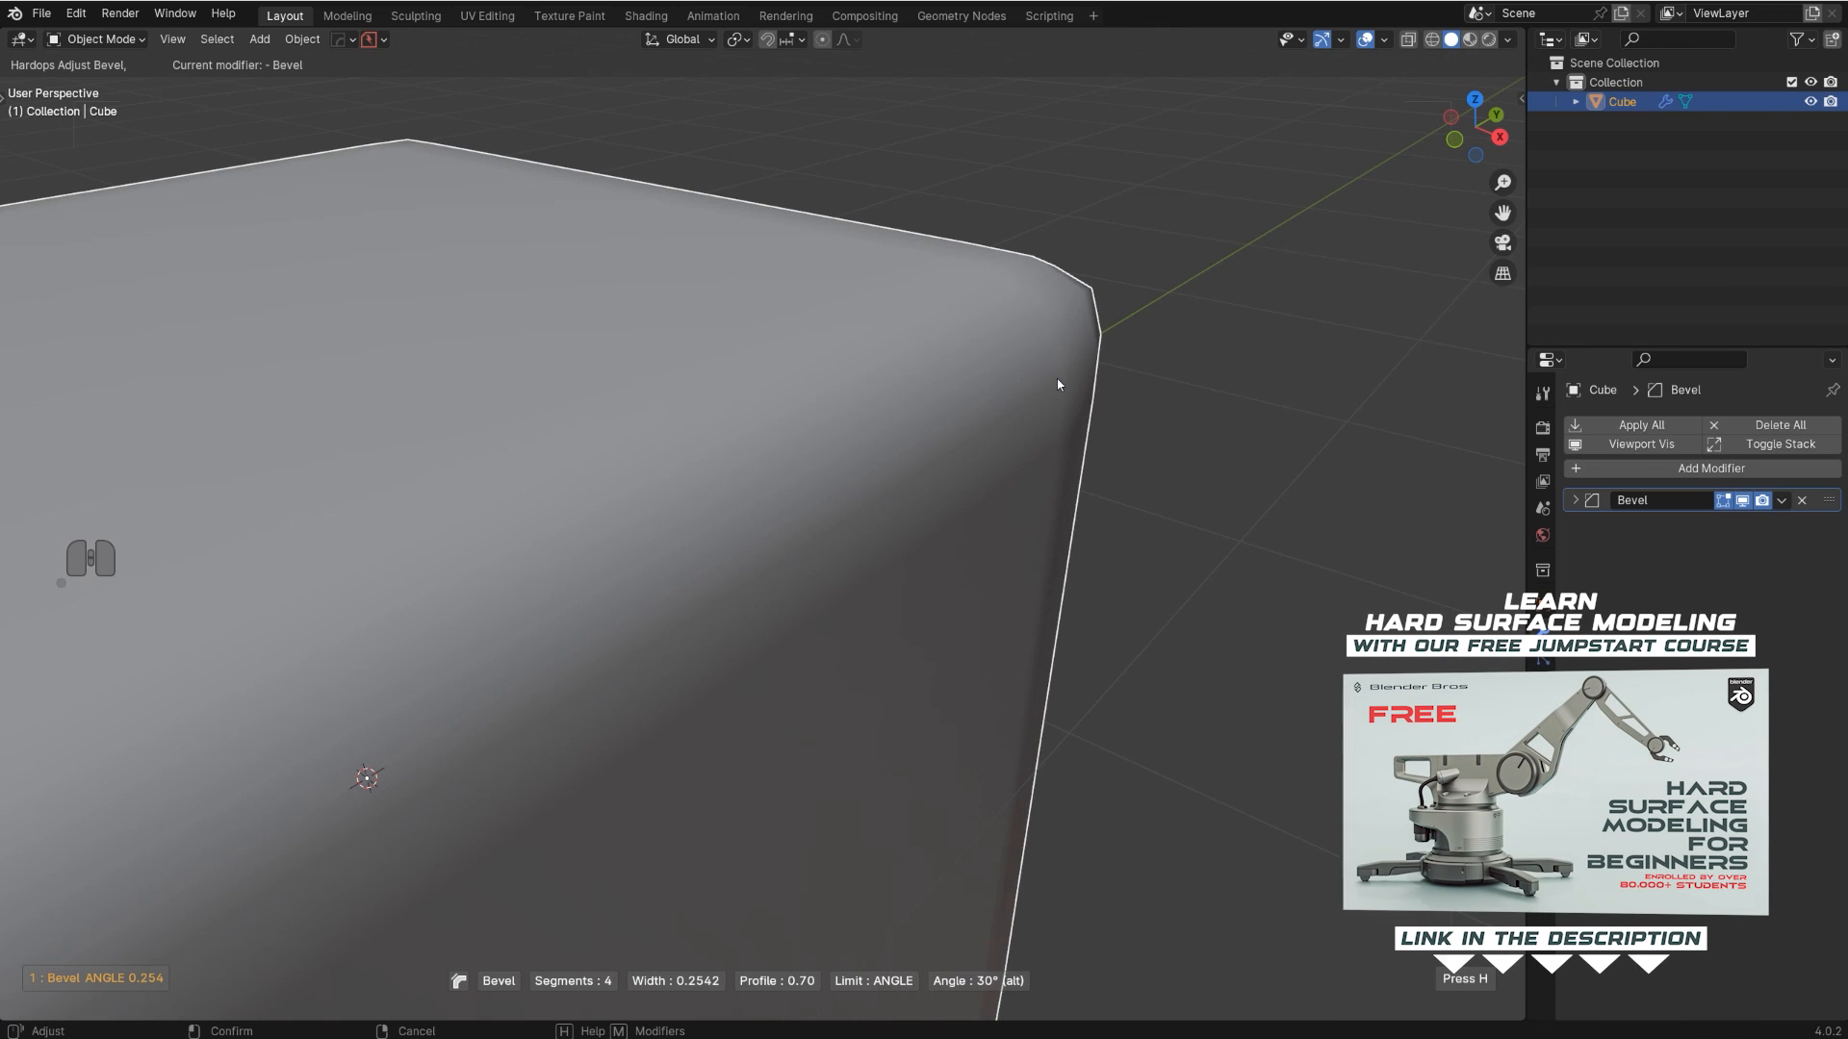
scroll(1057, 378, "down", 1)
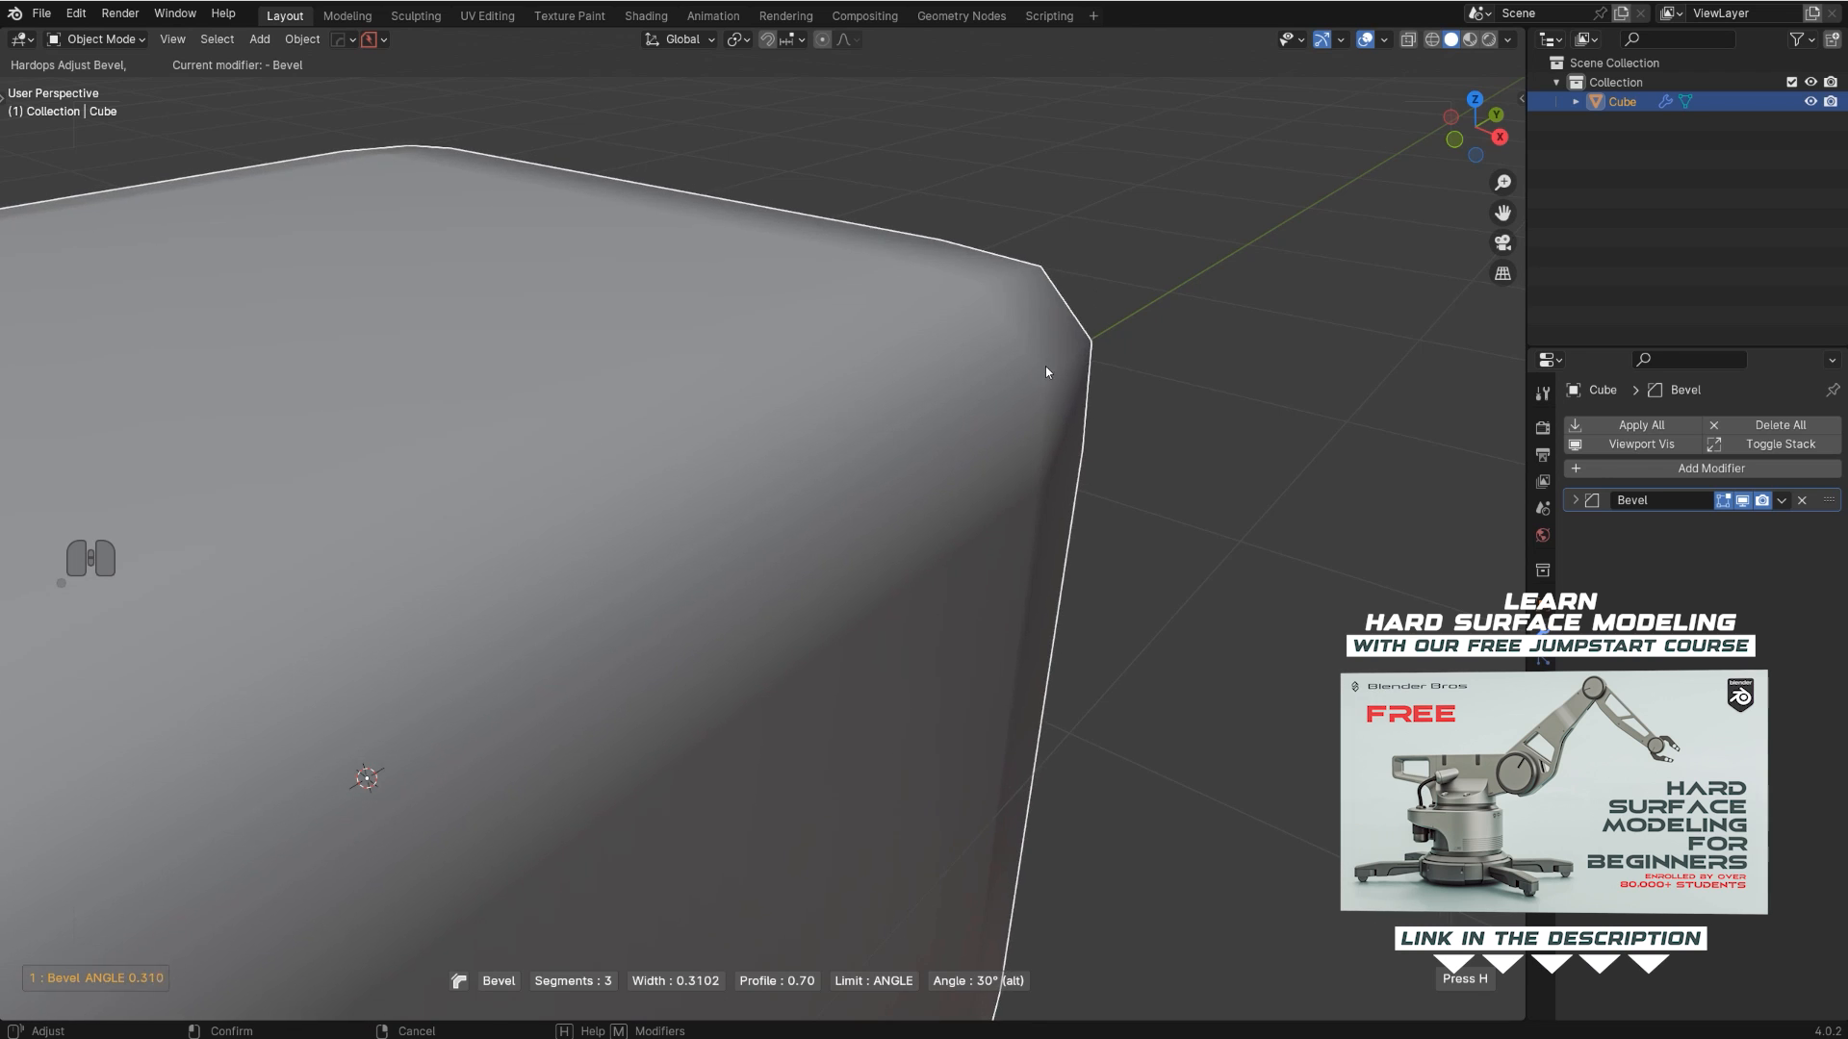
key("shift")
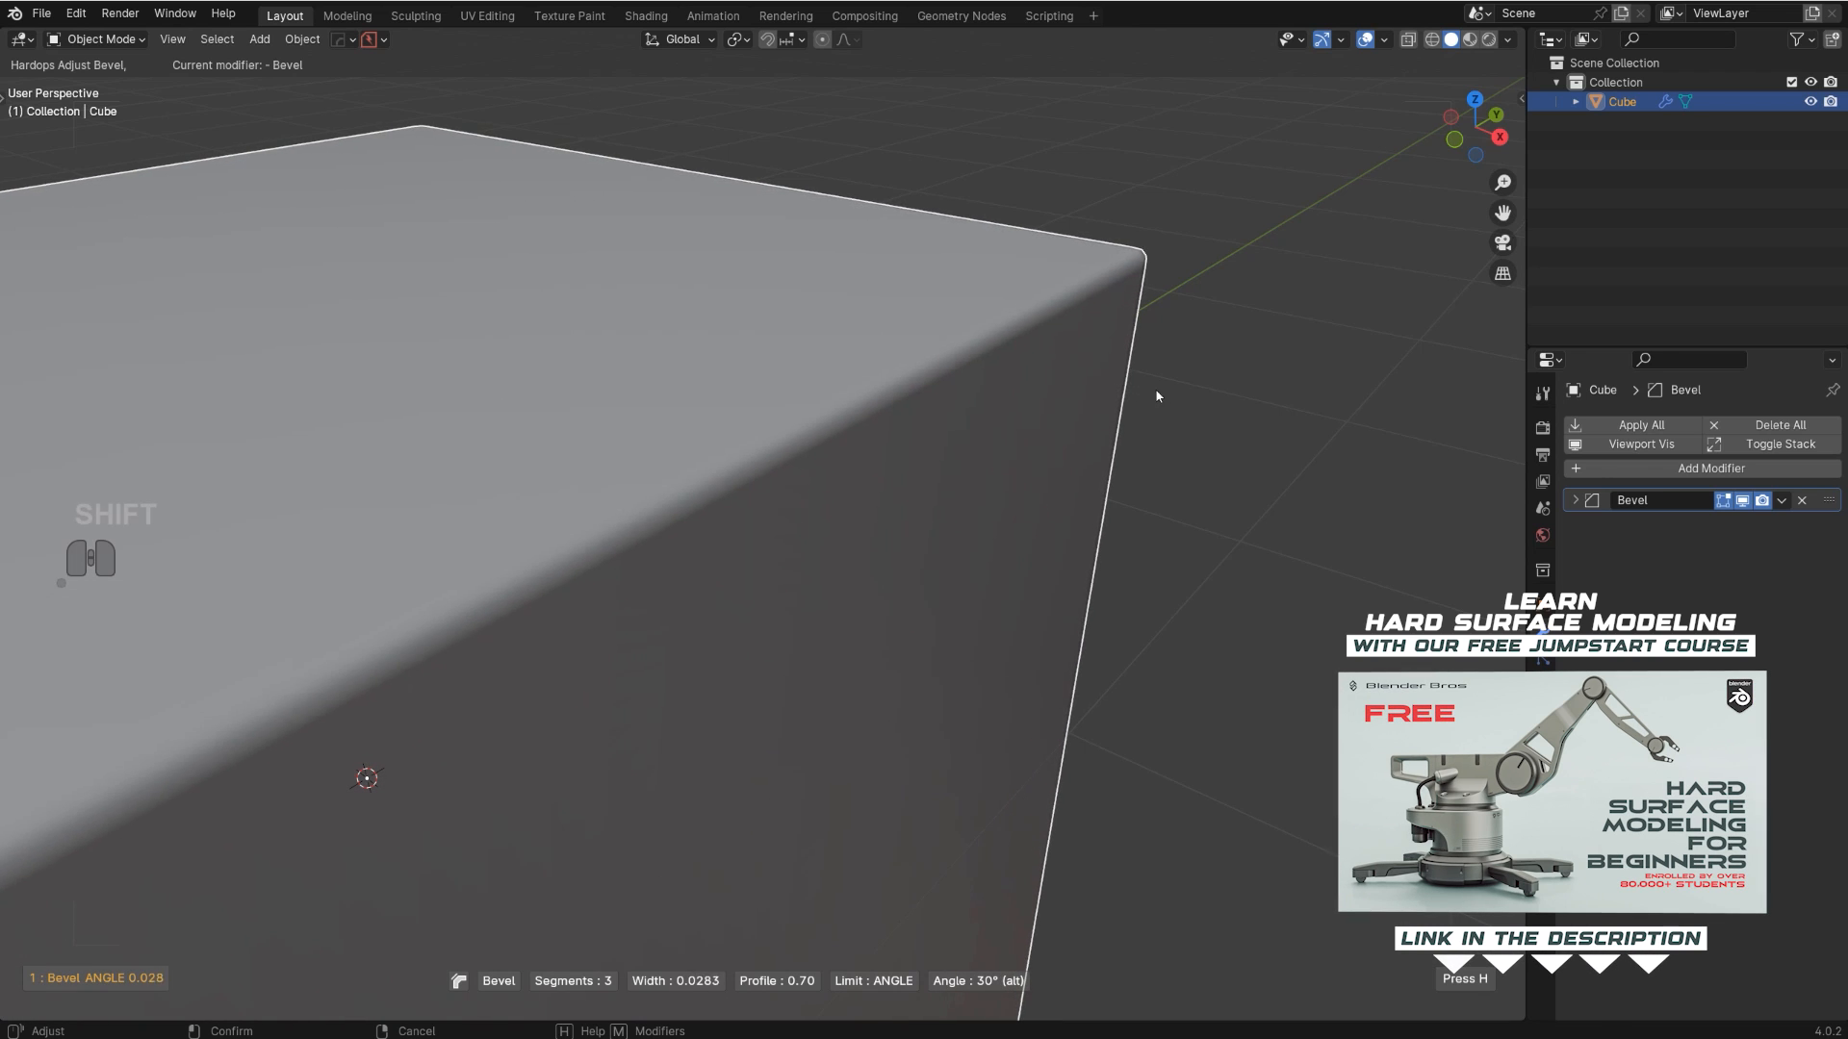
left_click(1226, 395)
- Reduce the cube's HardOps Bevel to 1 segment and narrow its width to about 0.007
middle_click_drag(1104, 441, 743, 607, "shift")
scroll(763, 606, "up", 3)
middle_click_drag(874, 629, 696, 687, "shift")
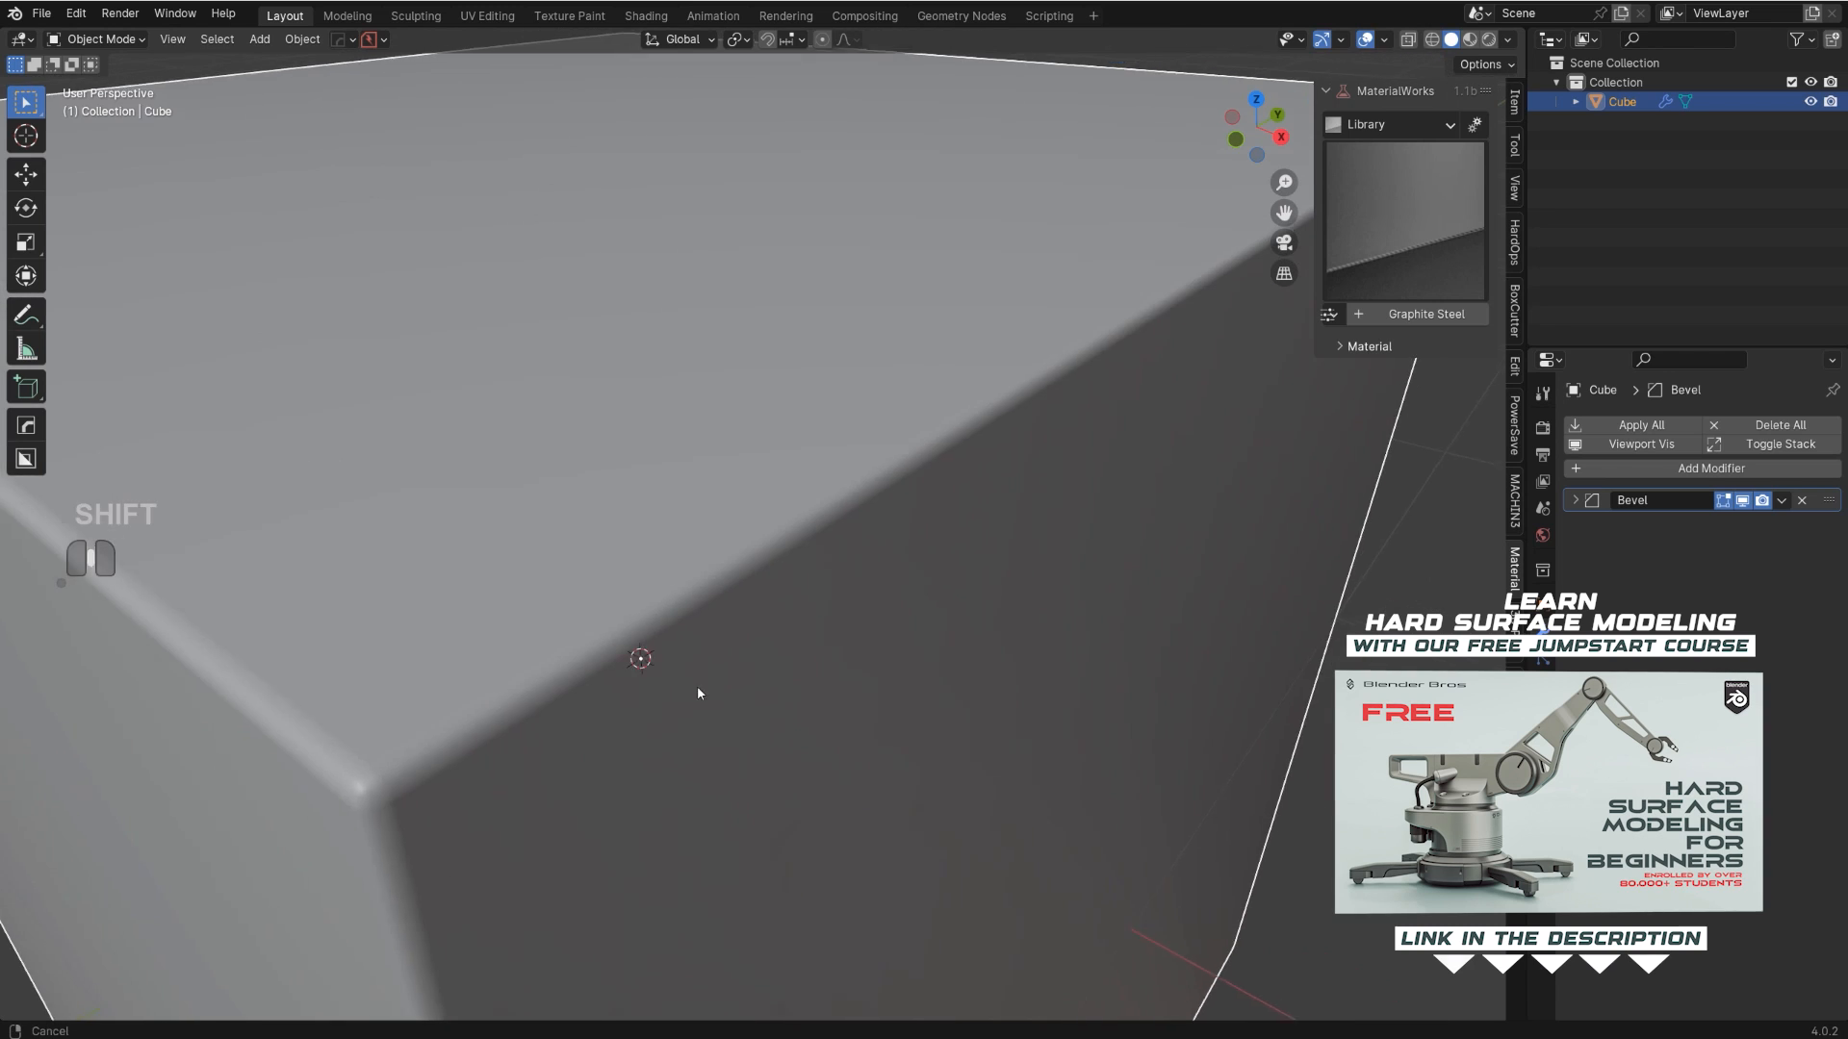
scroll(721, 674, "down", 2)
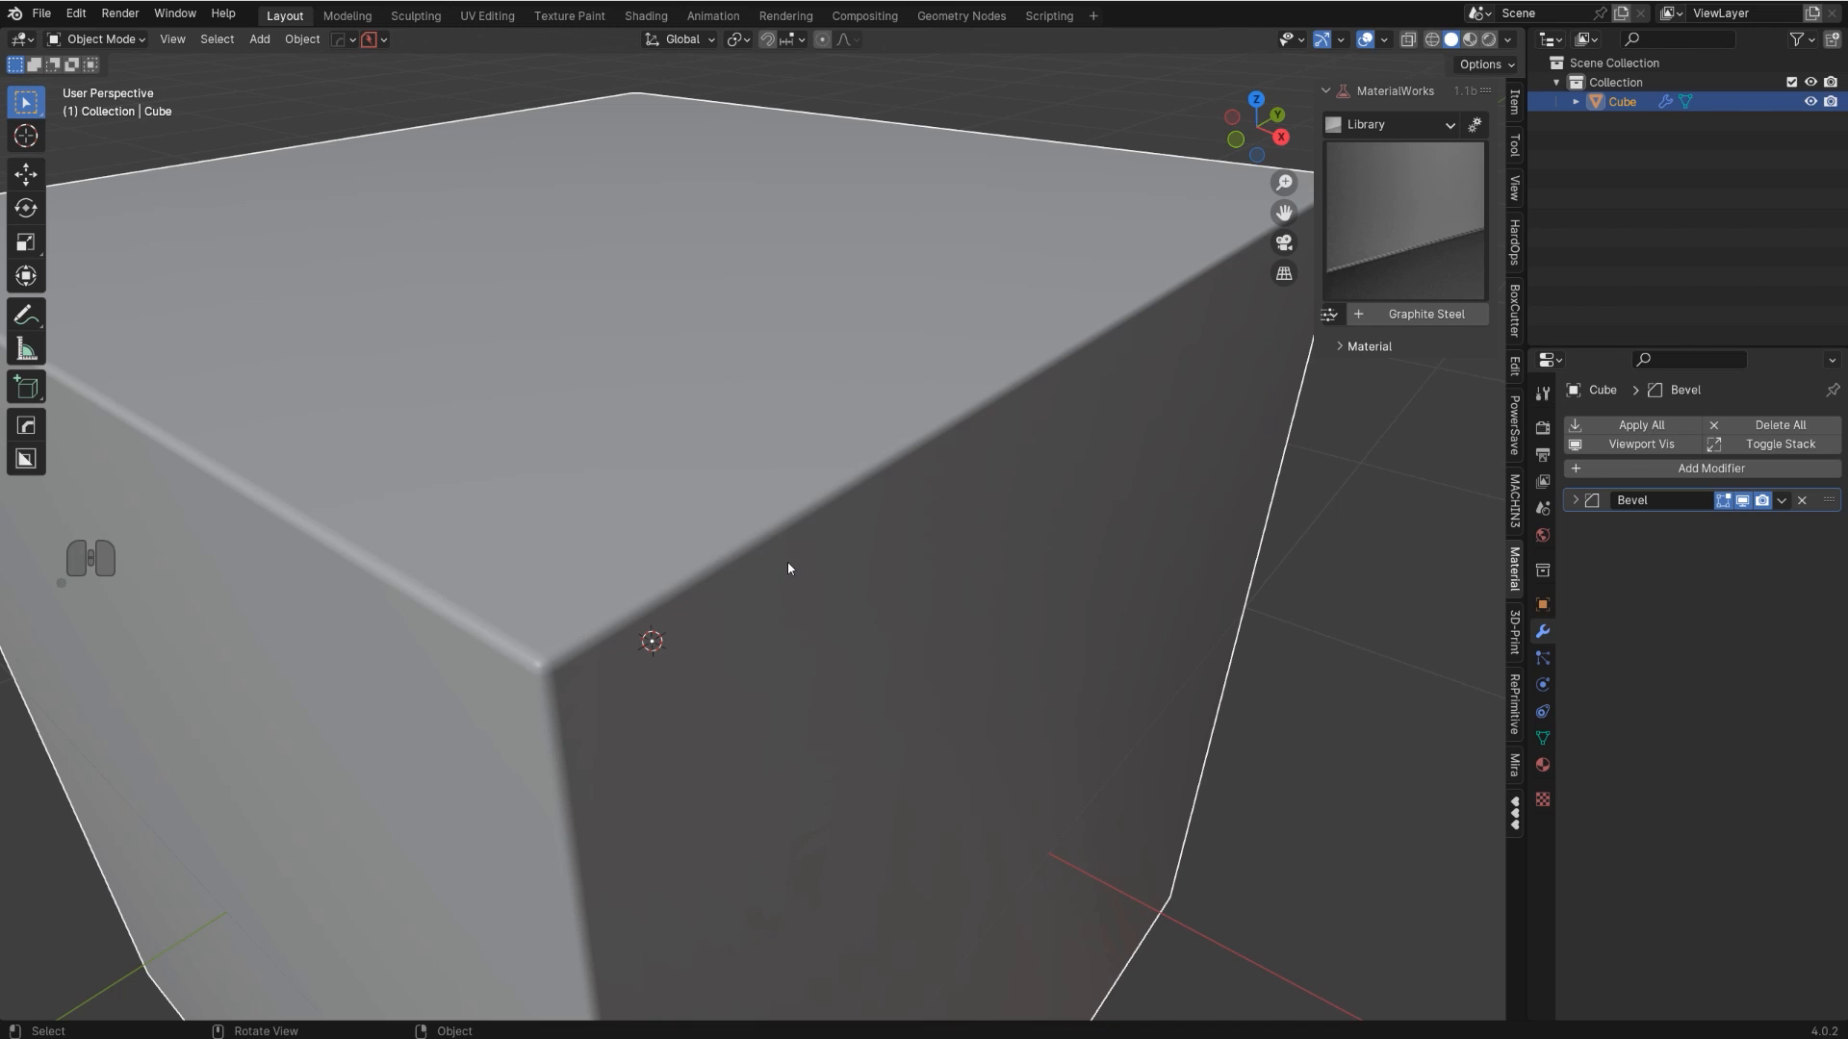
key("q")
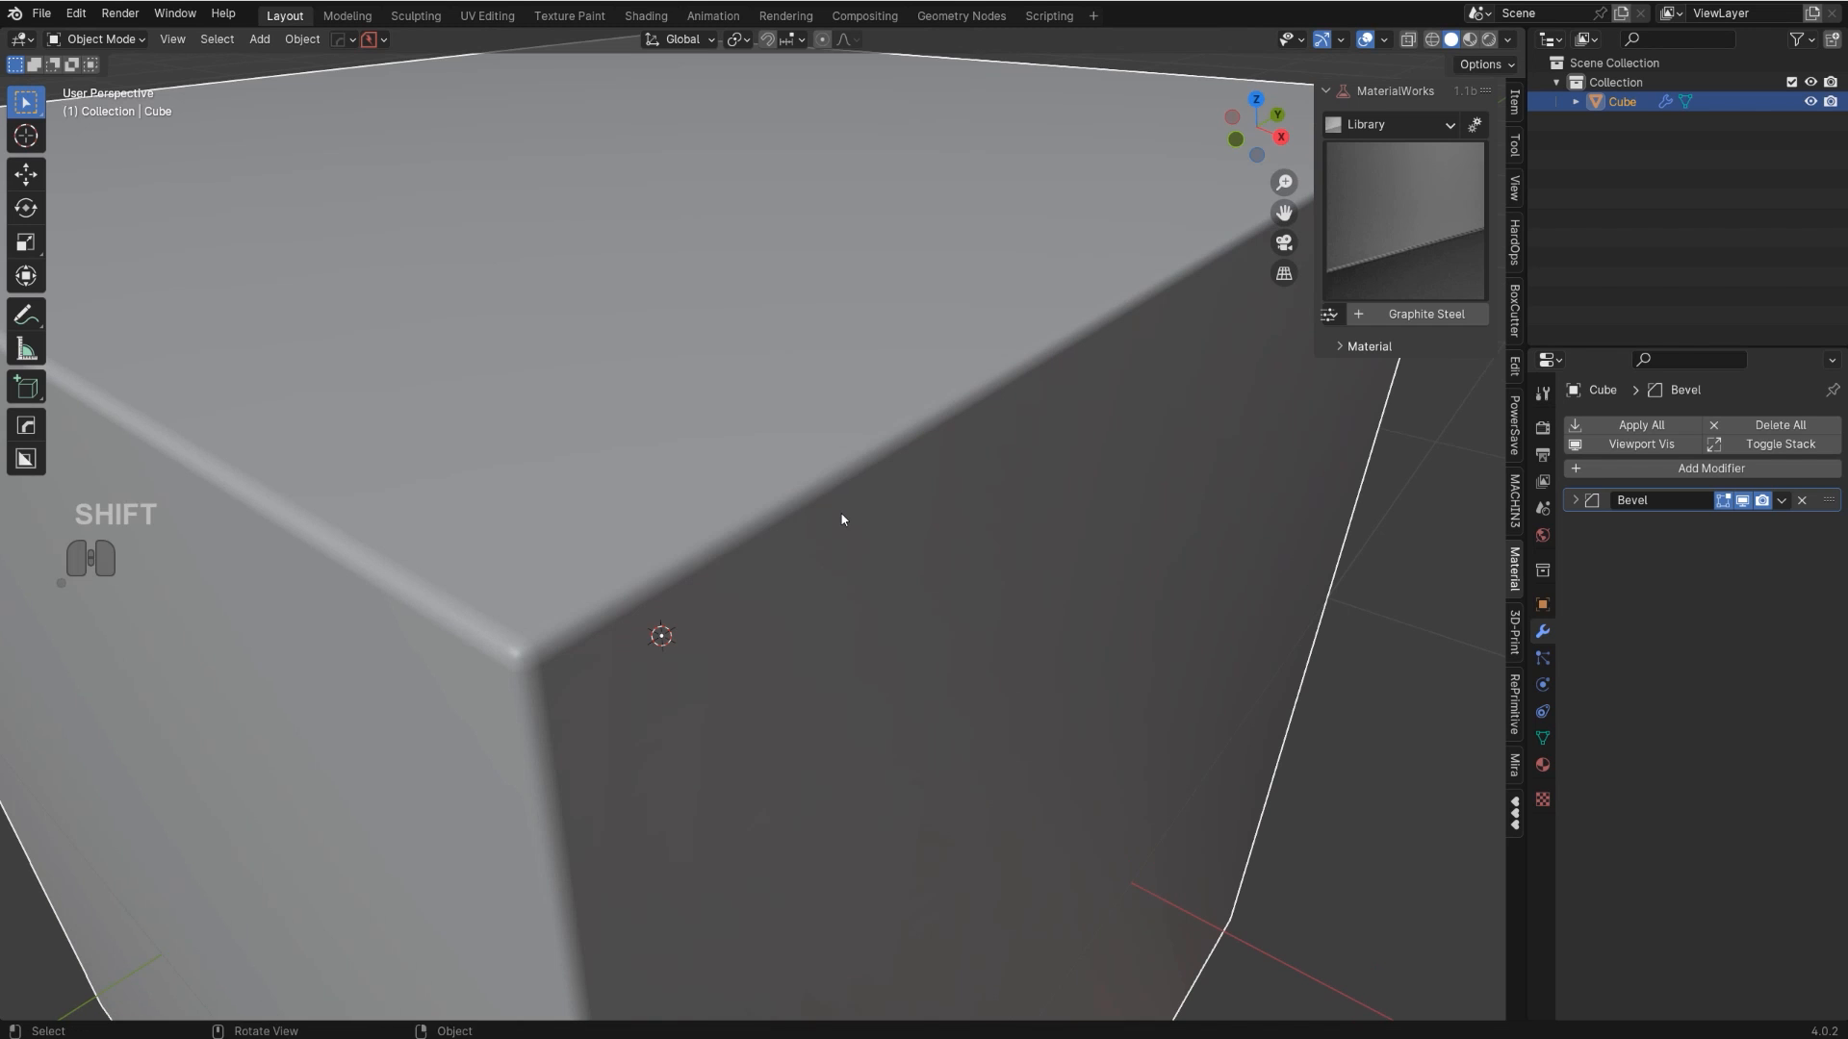
key("q")
left_click(841, 519)
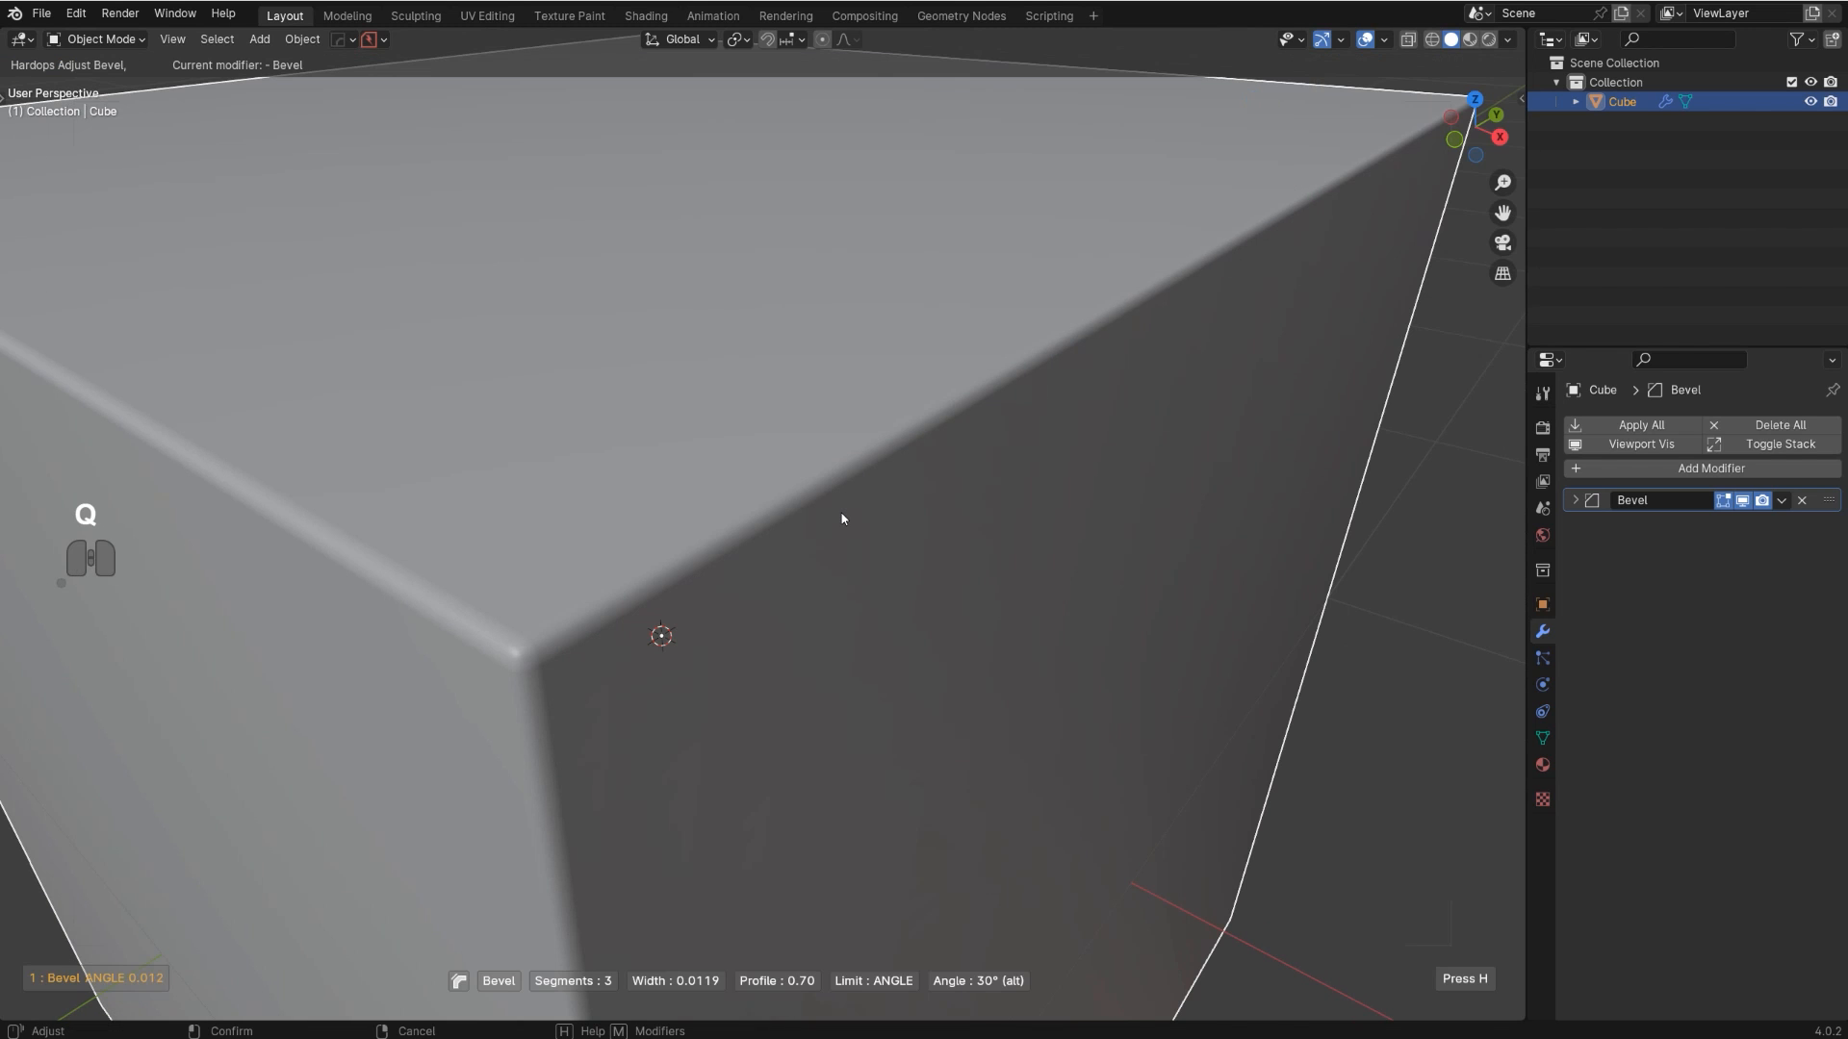
left_click(841, 520)
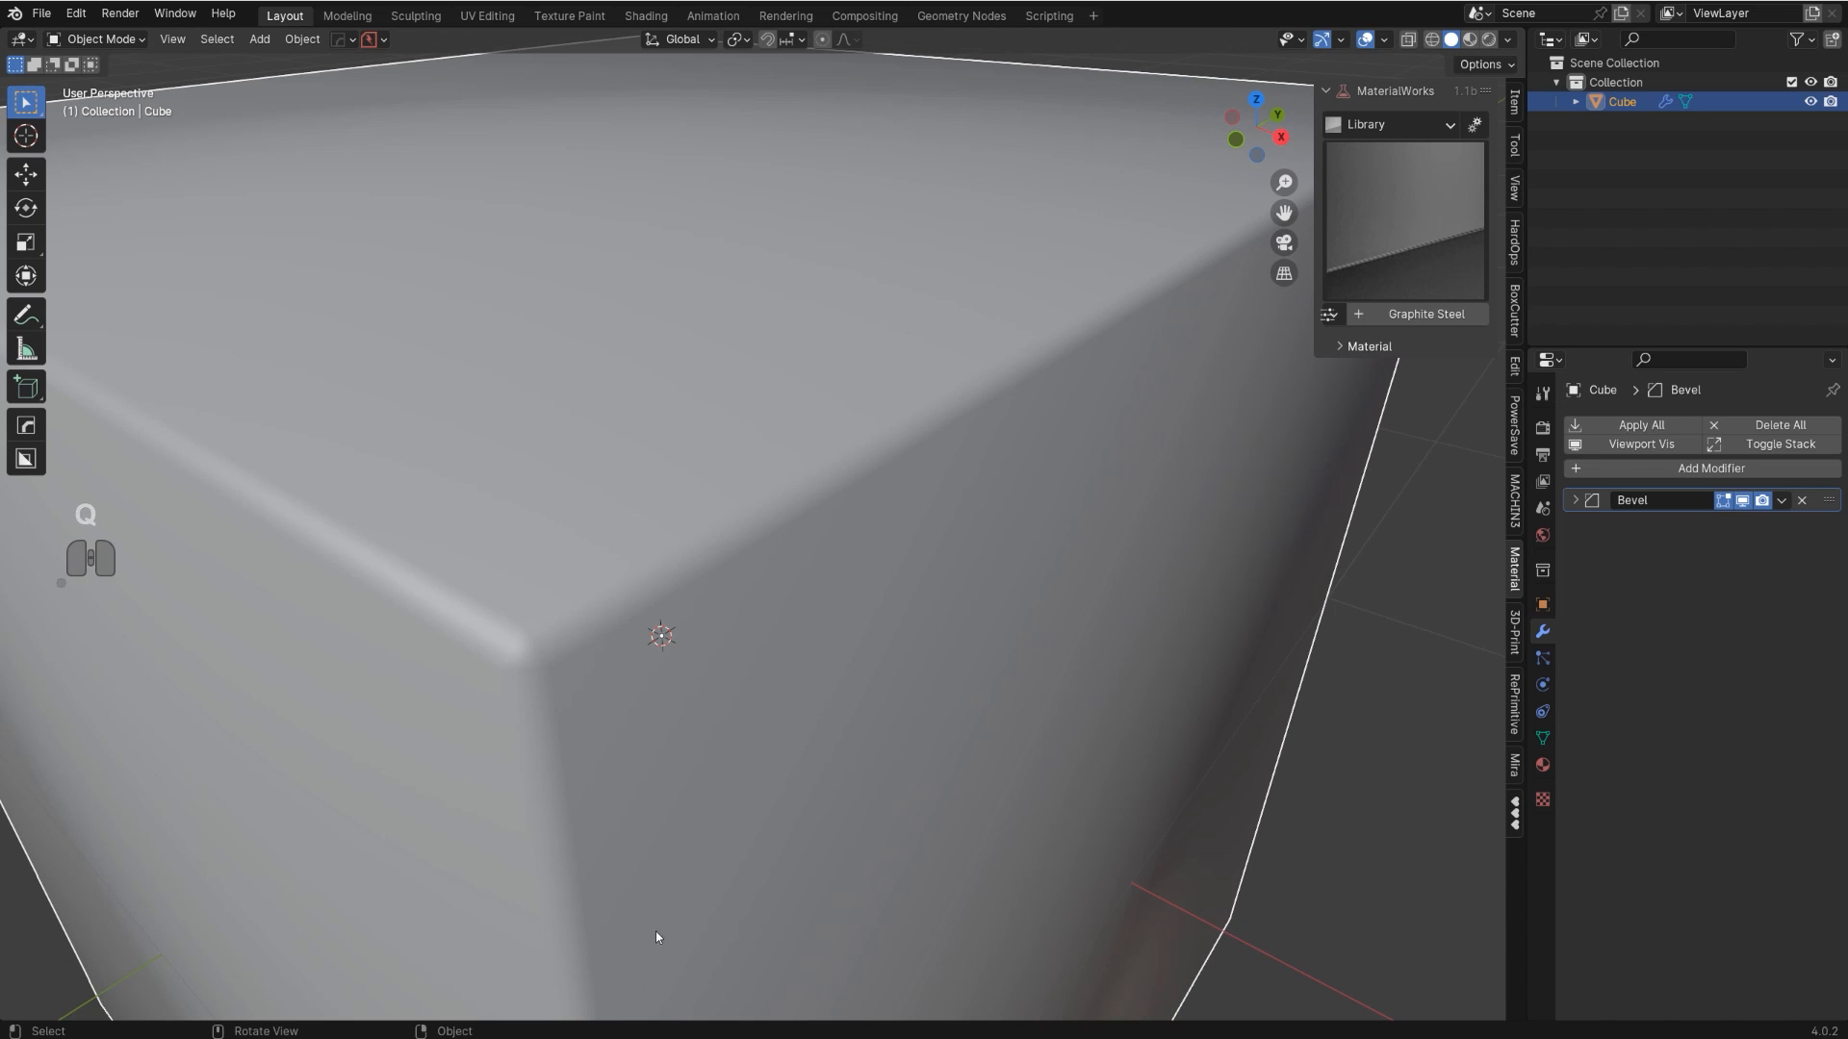
key("q")
left_click(651, 825)
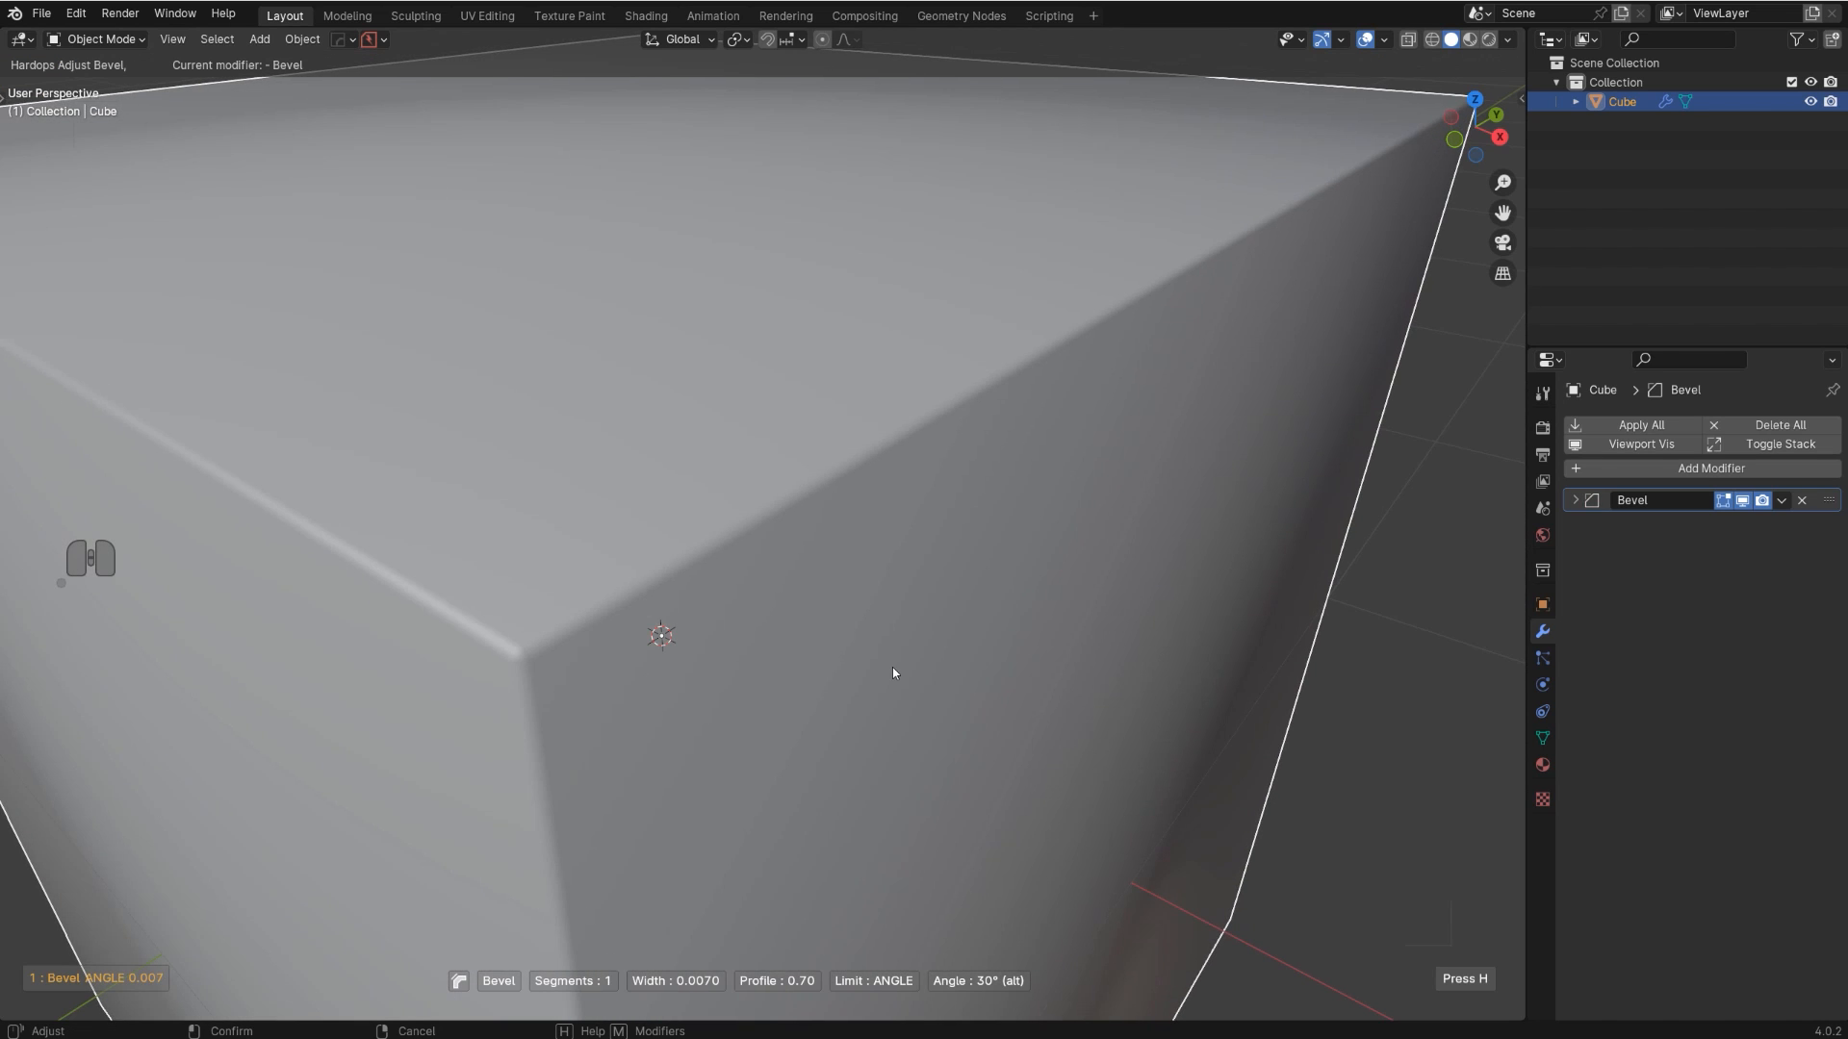
left_click(892, 667)
- Add a Weighted Normal modifier to the beveled cube with HardOps Sharpen to correct its face shading
scroll(904, 651, "down", 4)
middle_click_drag(910, 644, 898, 524)
scroll(933, 551, "up", 2)
middle_click_drag(1060, 712, 1055, 664)
scroll(1055, 664, "down", 3)
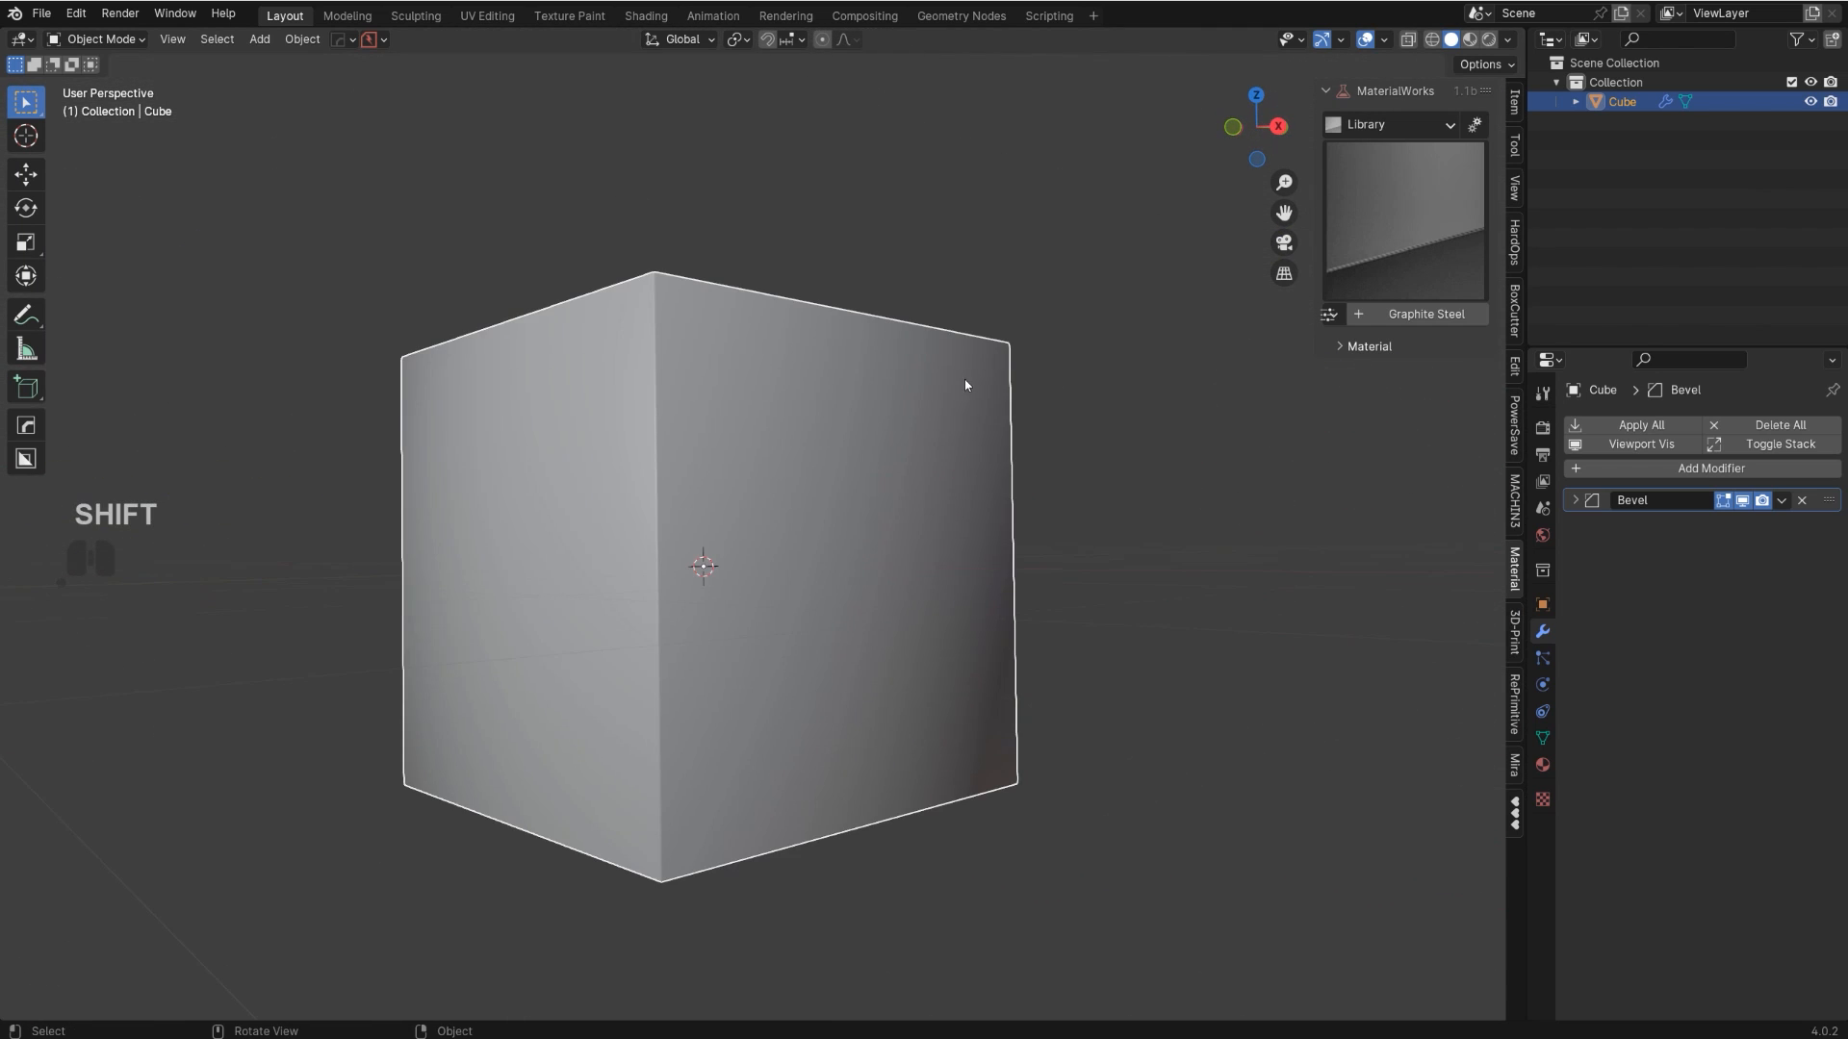
scroll(882, 511, "up", 5)
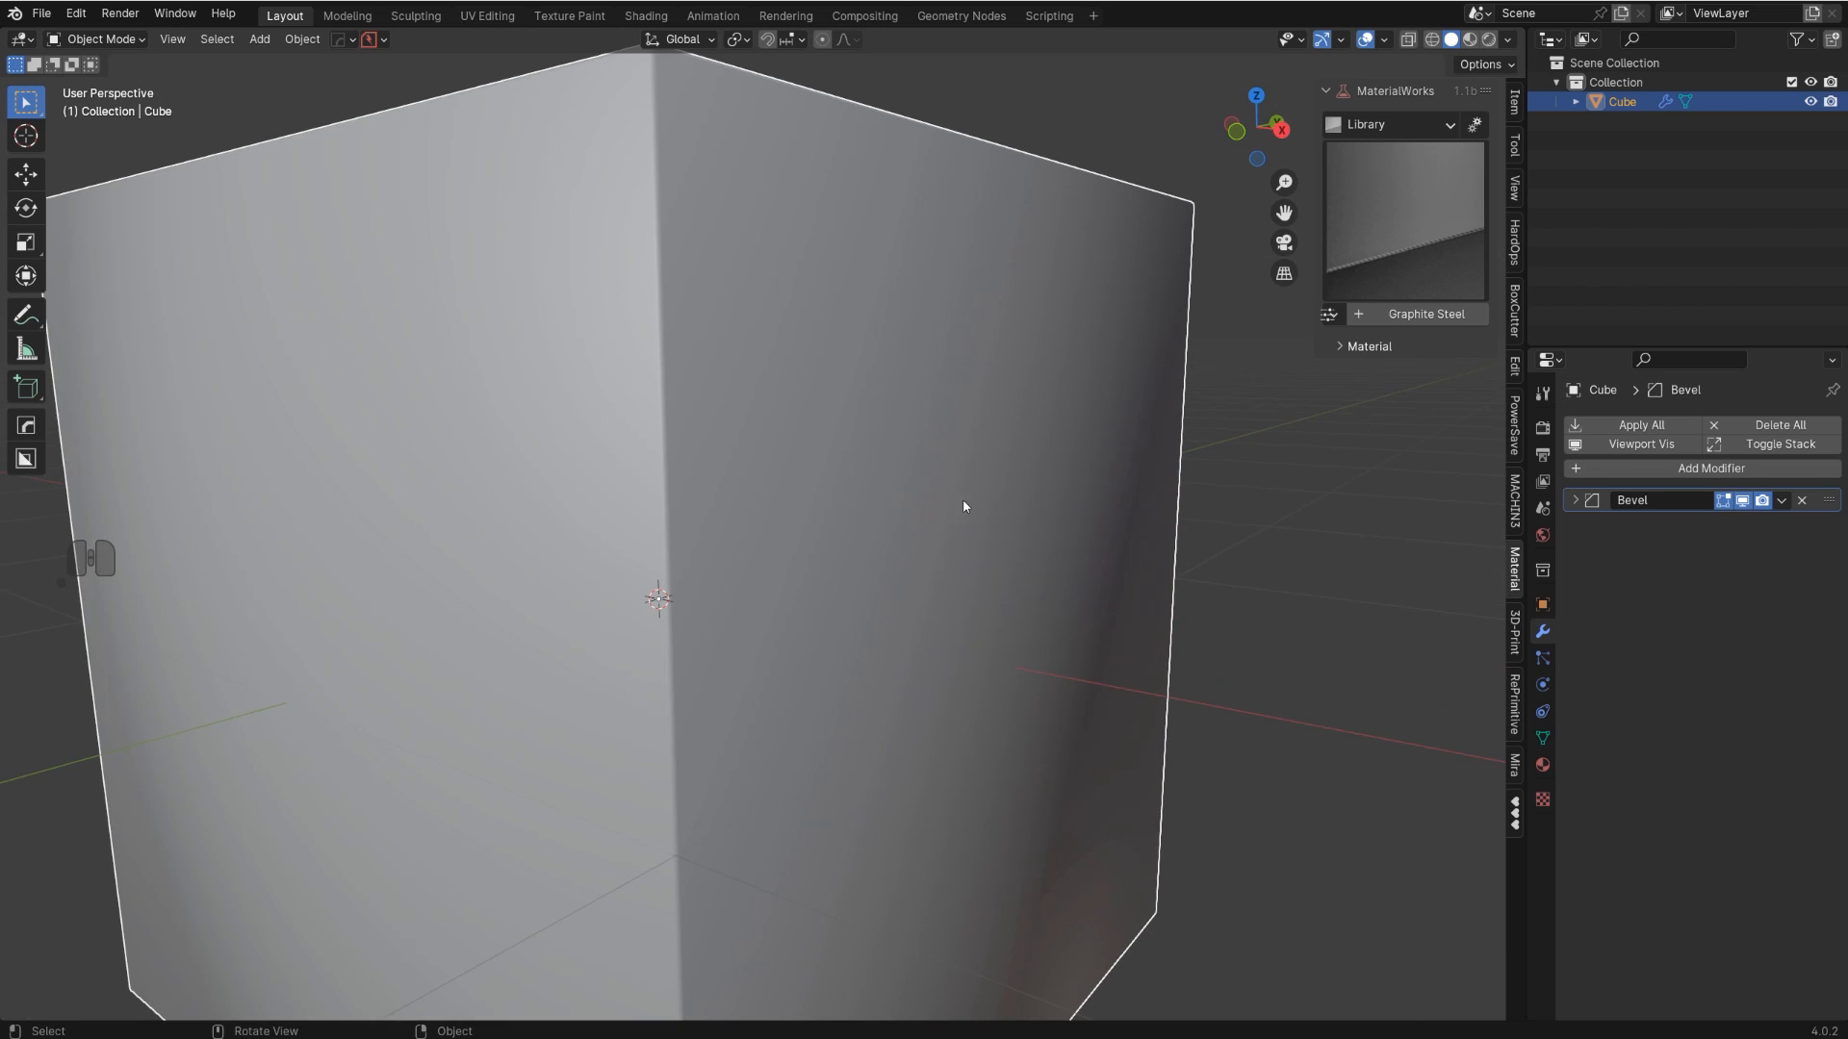
key("q")
left_click(985, 458, "alt")
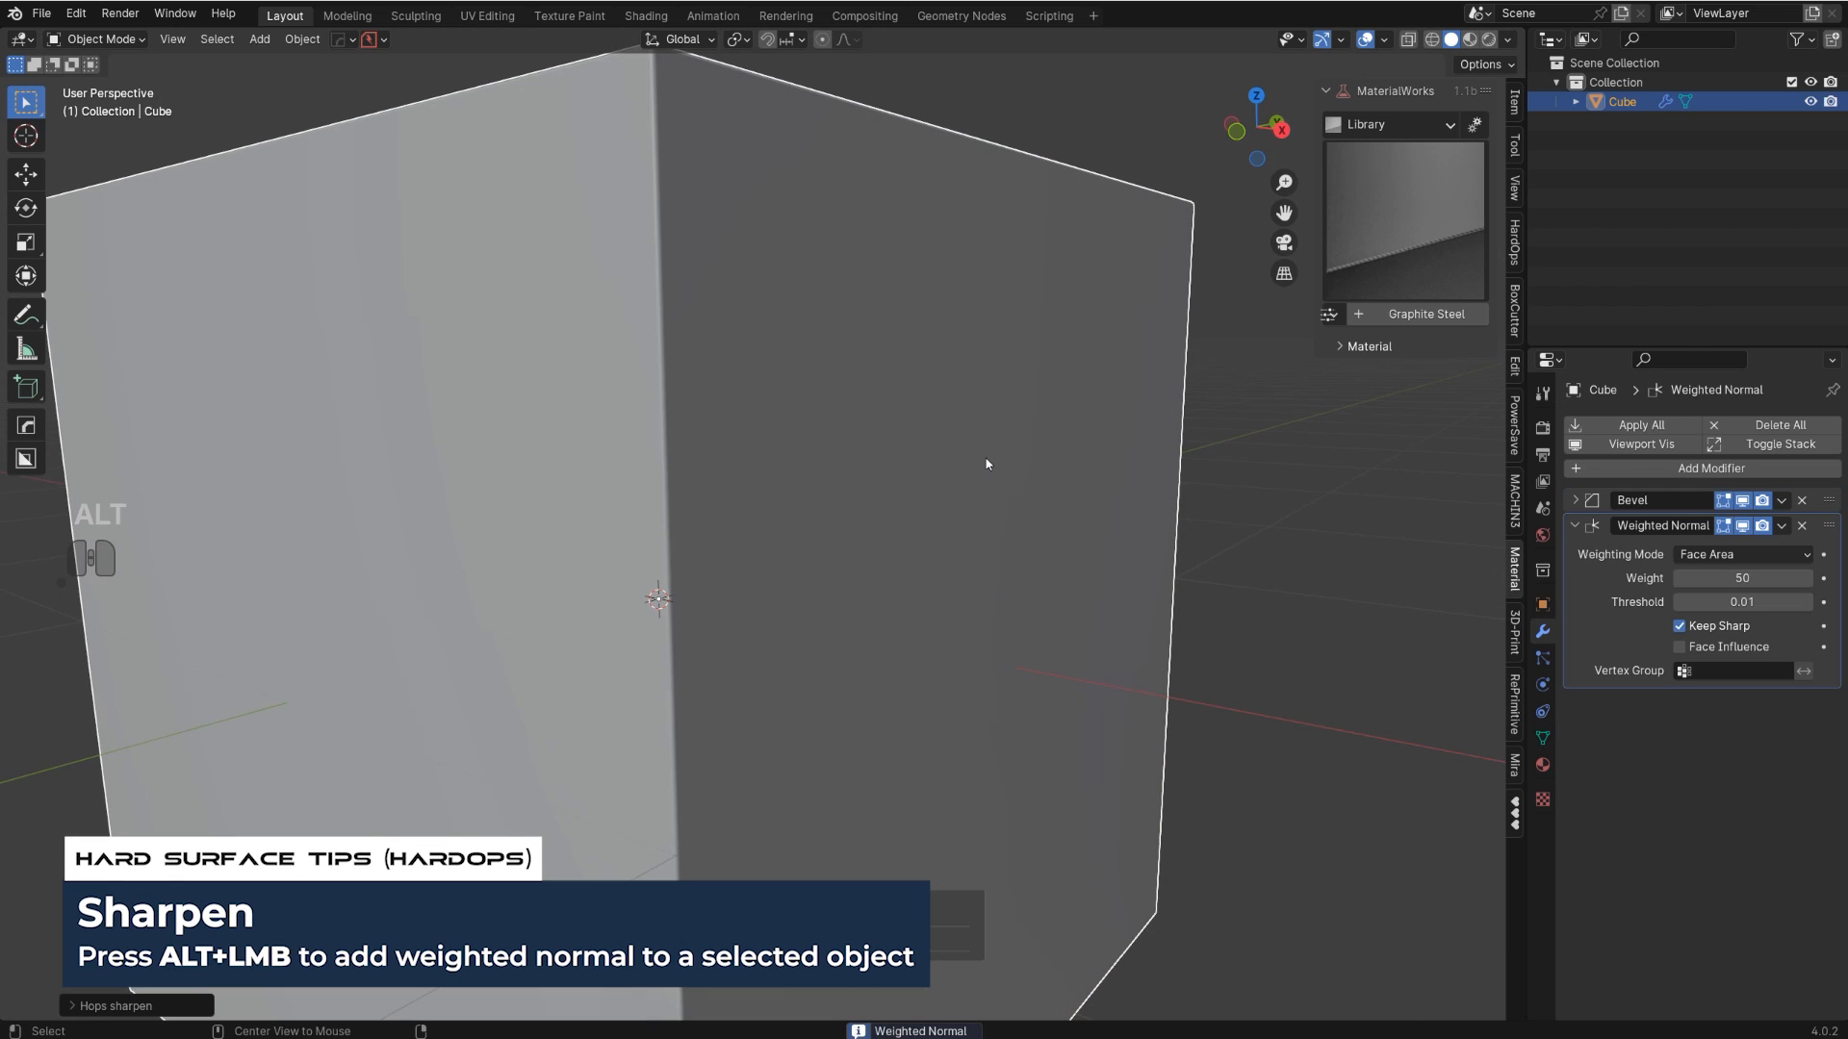
- Convert the cube with Visual Geometry to Mesh and select one bevel face along its upper edge in Edit Mode
middle_click_drag(976, 531, 796, 565)
scroll(920, 635, "down", 3)
scroll(930, 697, "up", 3)
key("ctrl+a")
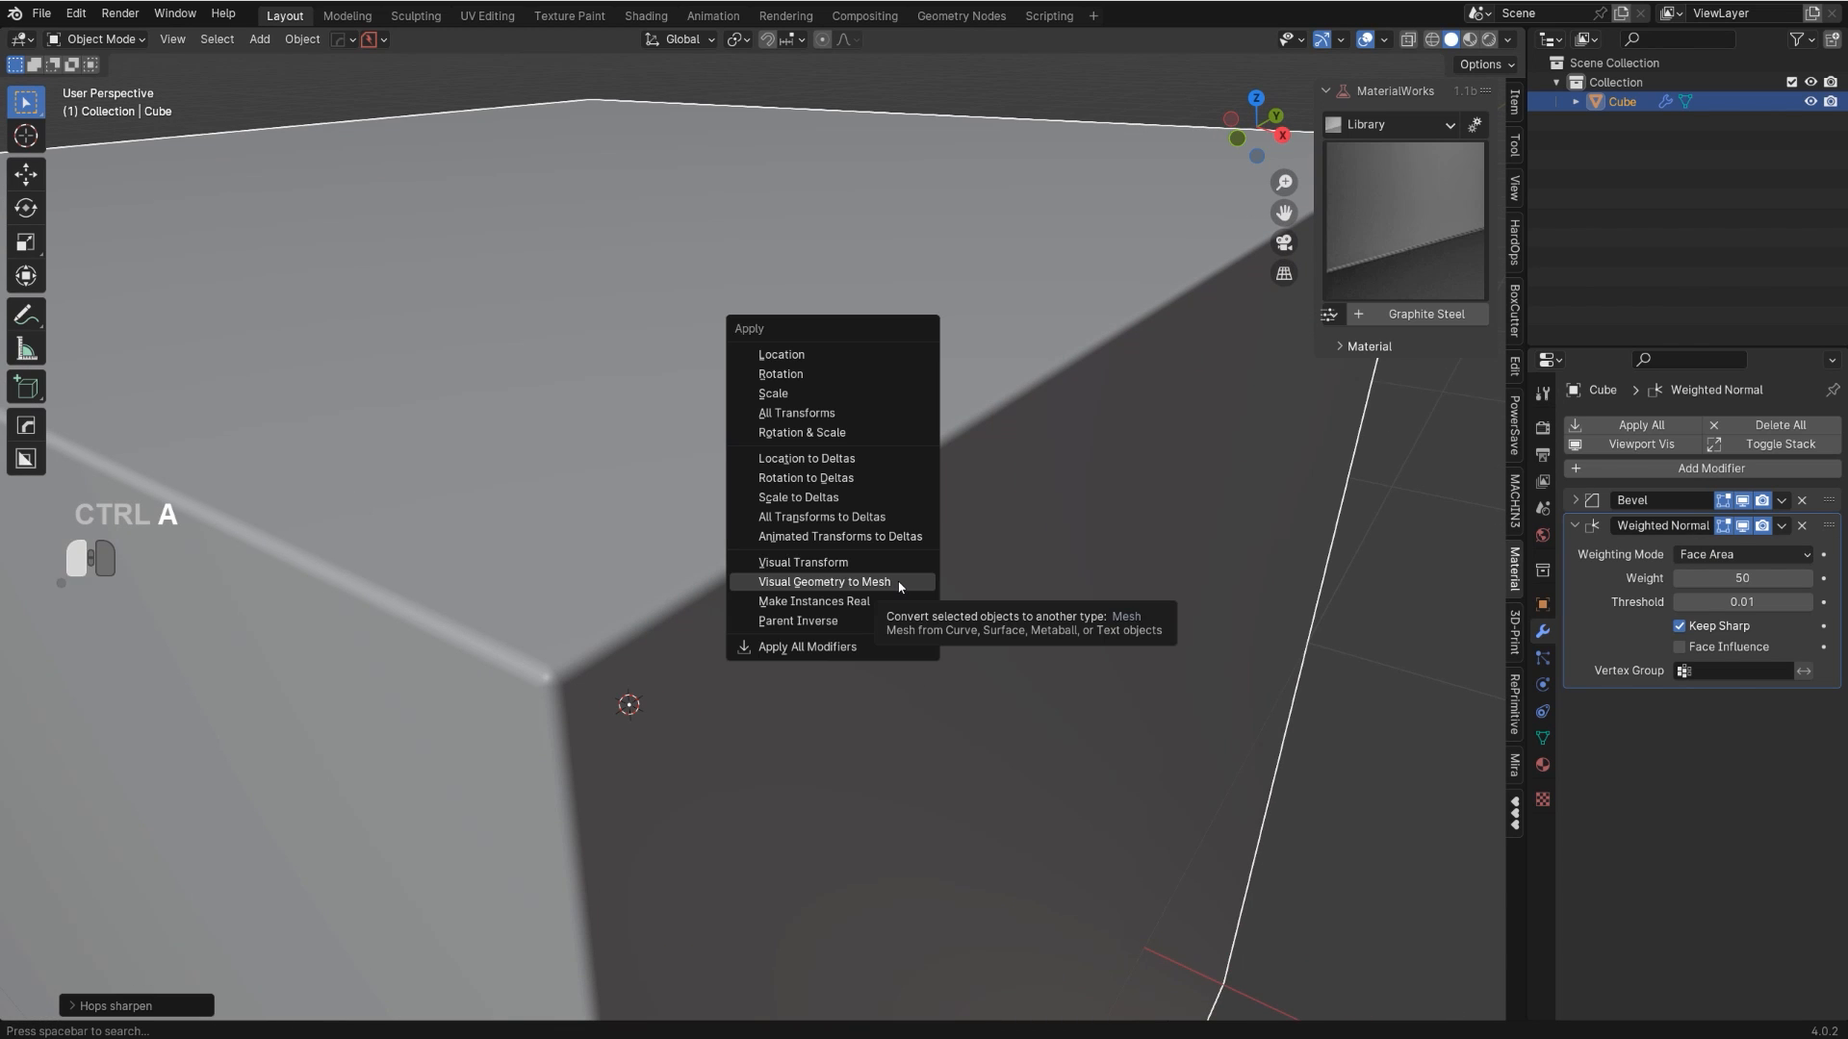
left_click(900, 583)
key("Tab")
middle_click_drag(990, 626, 760, 609, "shift")
scroll(1001, 483, "up", 2)
left_click(873, 469)
scroll(841, 554, "down", 2)
scroll(761, 609, "up", 2)
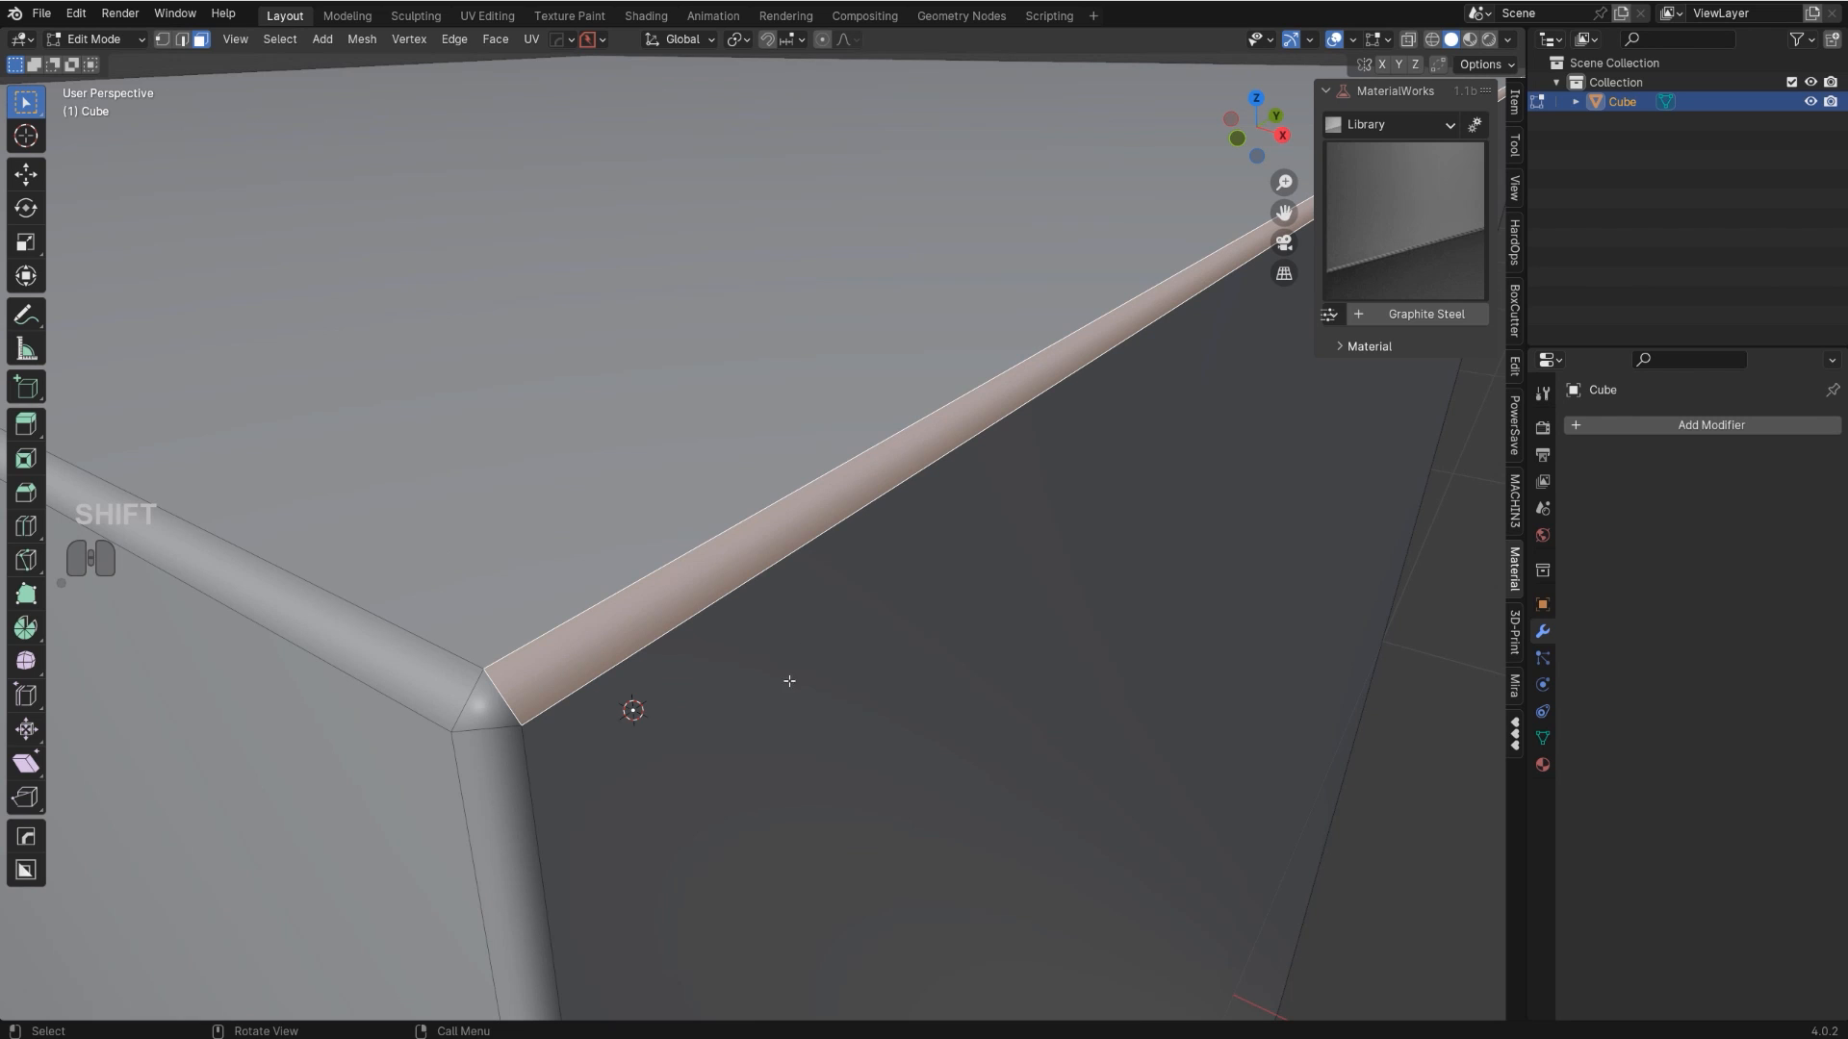
- Examine the shading of the cube's beveled corner and edges from several angles in Object Mode
key("Tab")
scroll(679, 587, "down", 4)
middle_click_drag(830, 574, 922, 485)
middle_click_drag(993, 216, 949, 309, "shift")
middle_click_drag(943, 577, 805, 289, "shift")
scroll(813, 308, "up", 1)
middle_click_drag(829, 381, 914, 499, "shift")
scroll(914, 499, "up", 2)
middle_click_drag(928, 441, 883, 381, "shift")
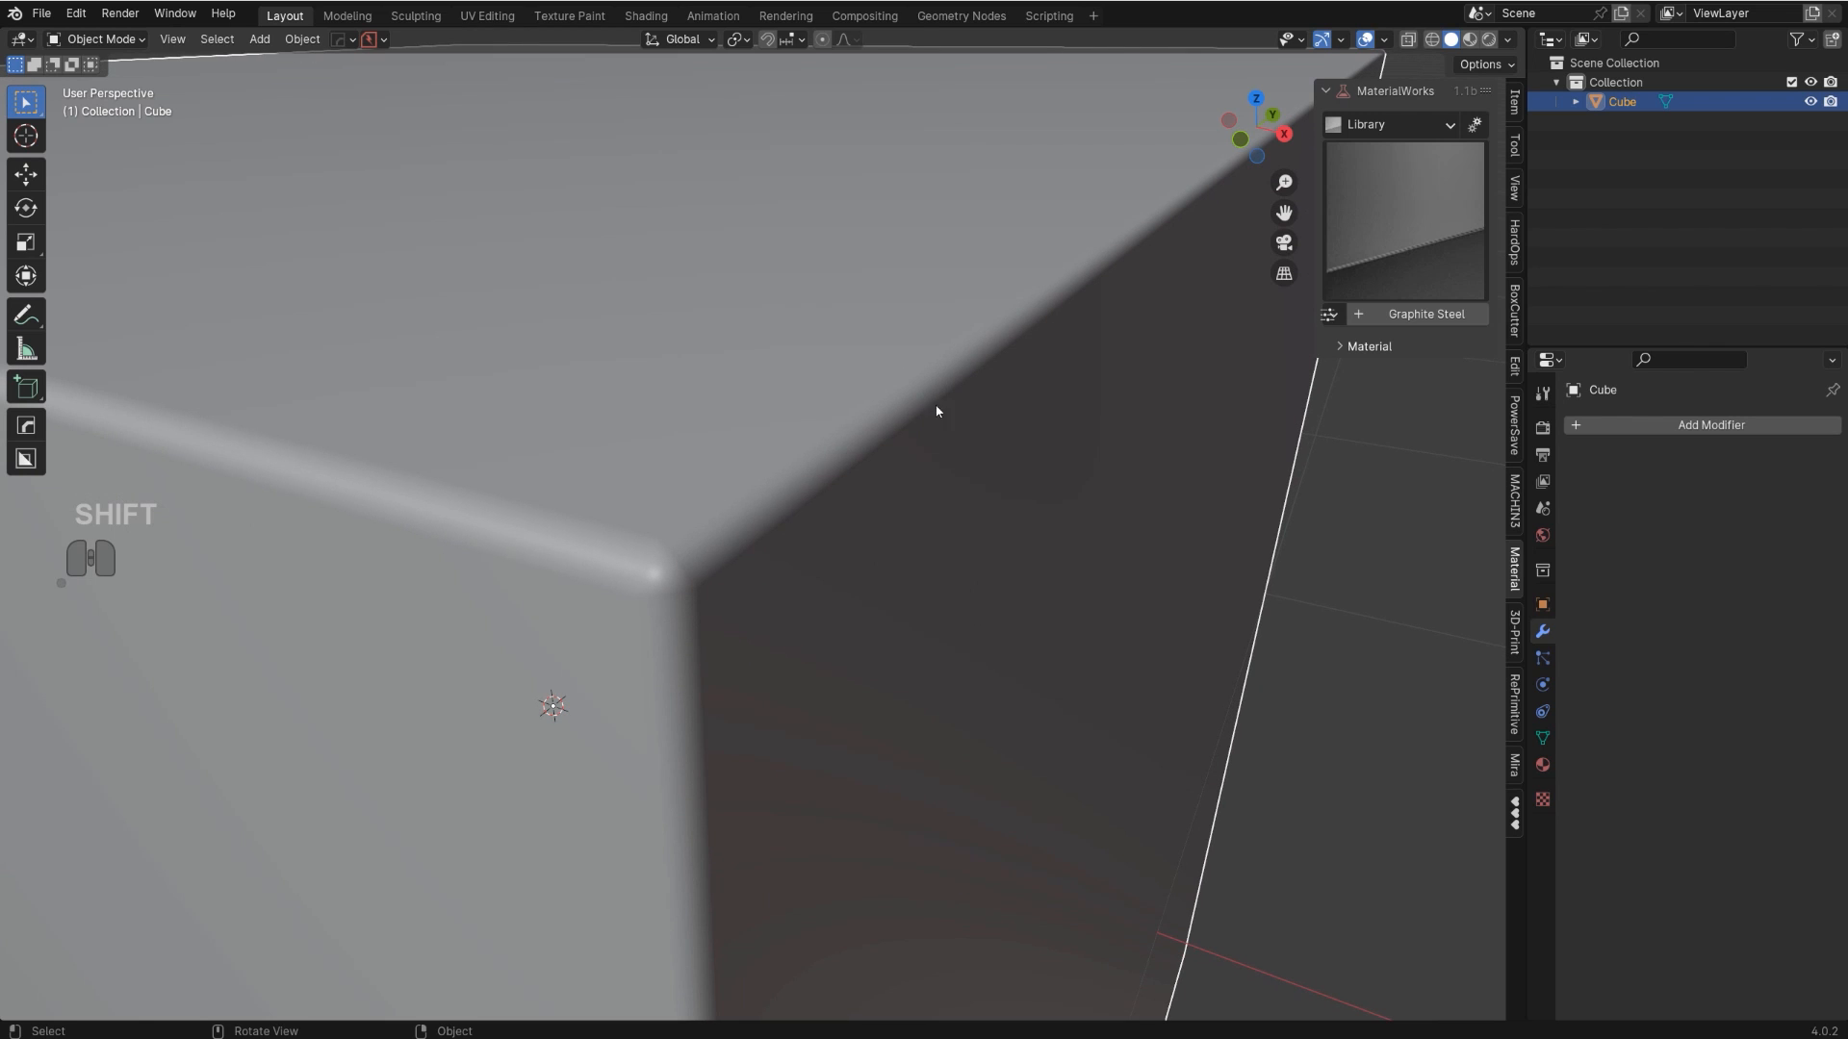
middle_click_drag(917, 424, 784, 741, "shift")
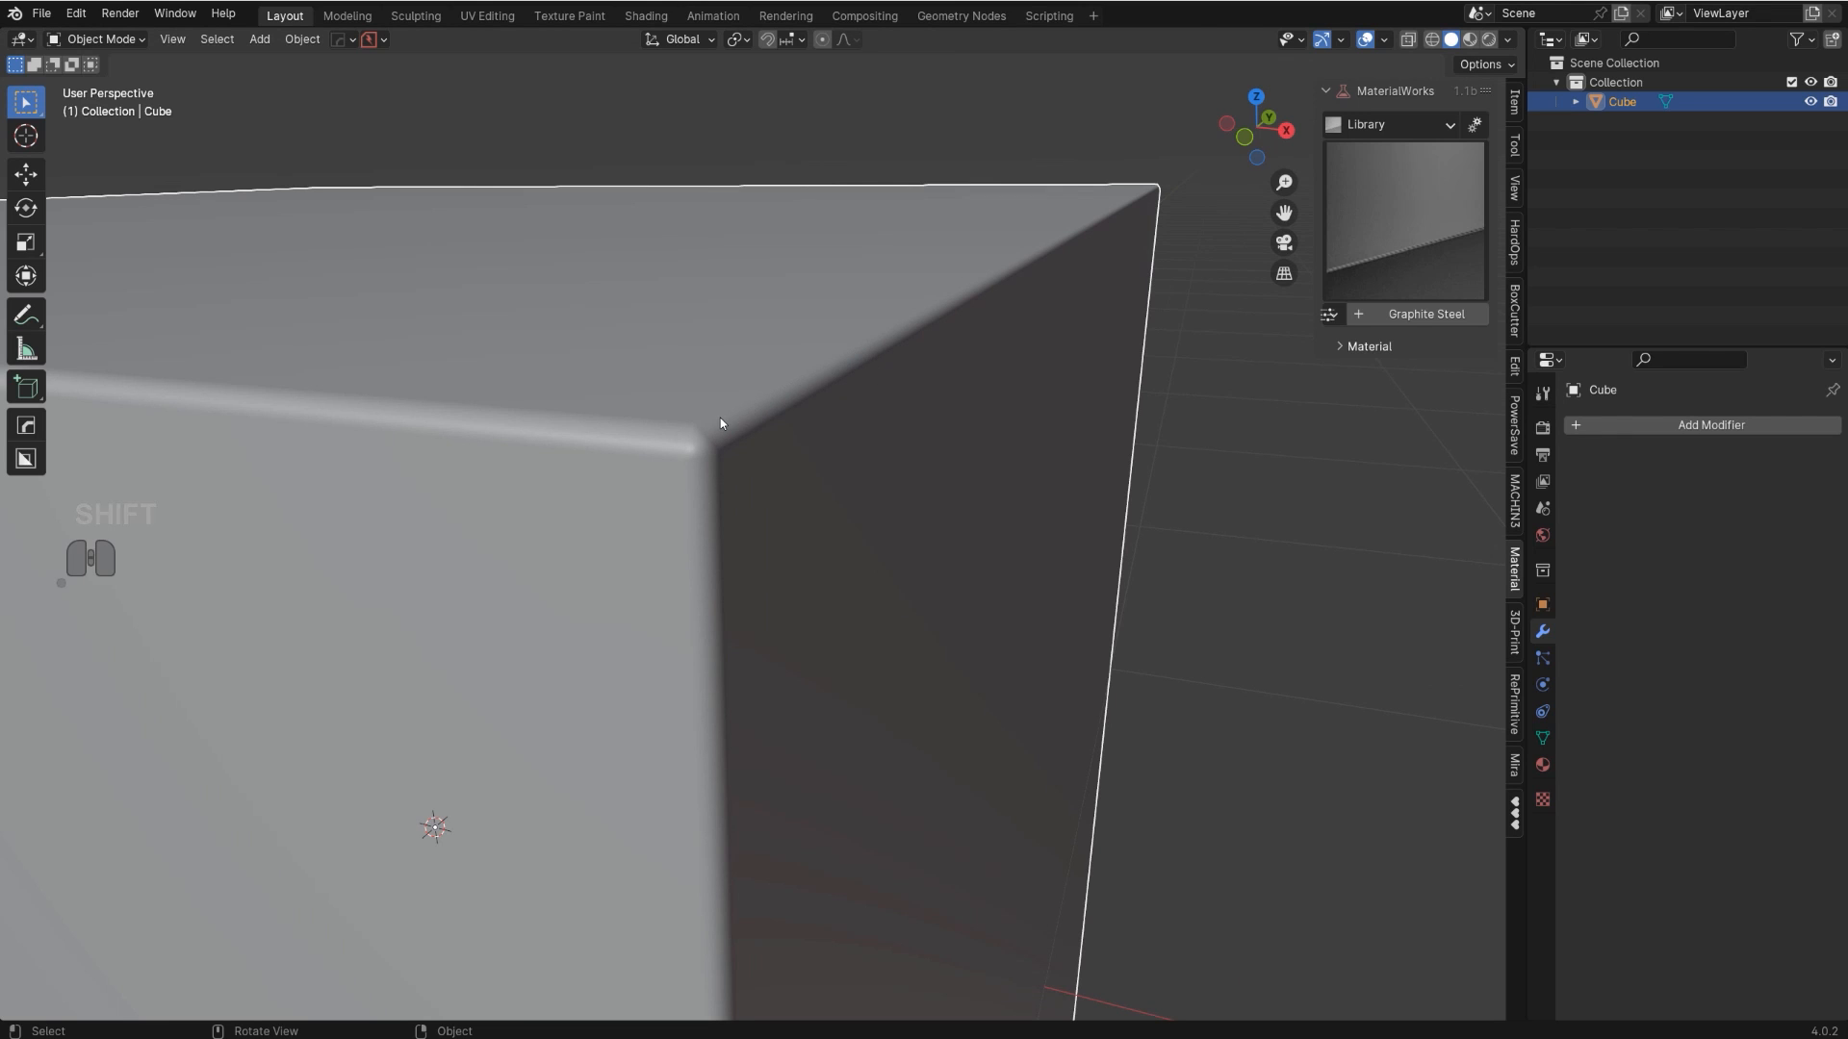
- Compare the cube's smooth shading with its bevel topology in Edit Mode, selecting the large top and side faces
key("Tab")
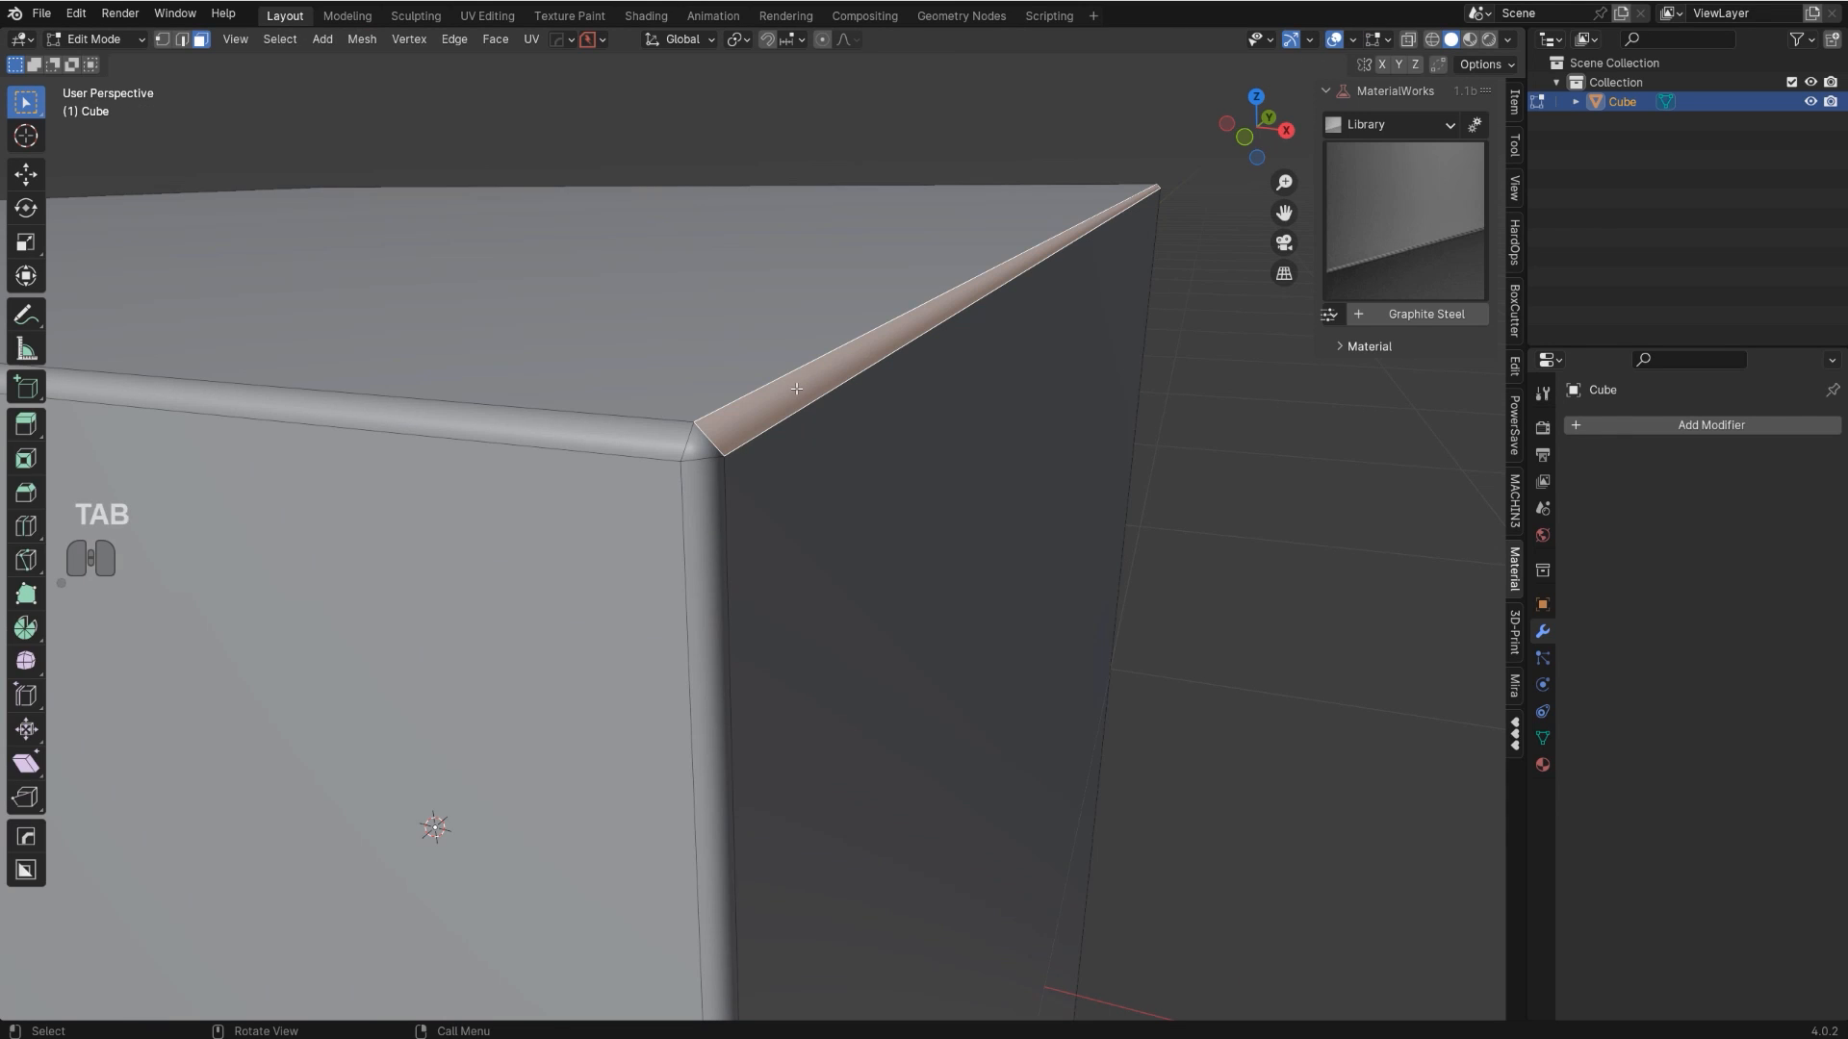
key("Tab")
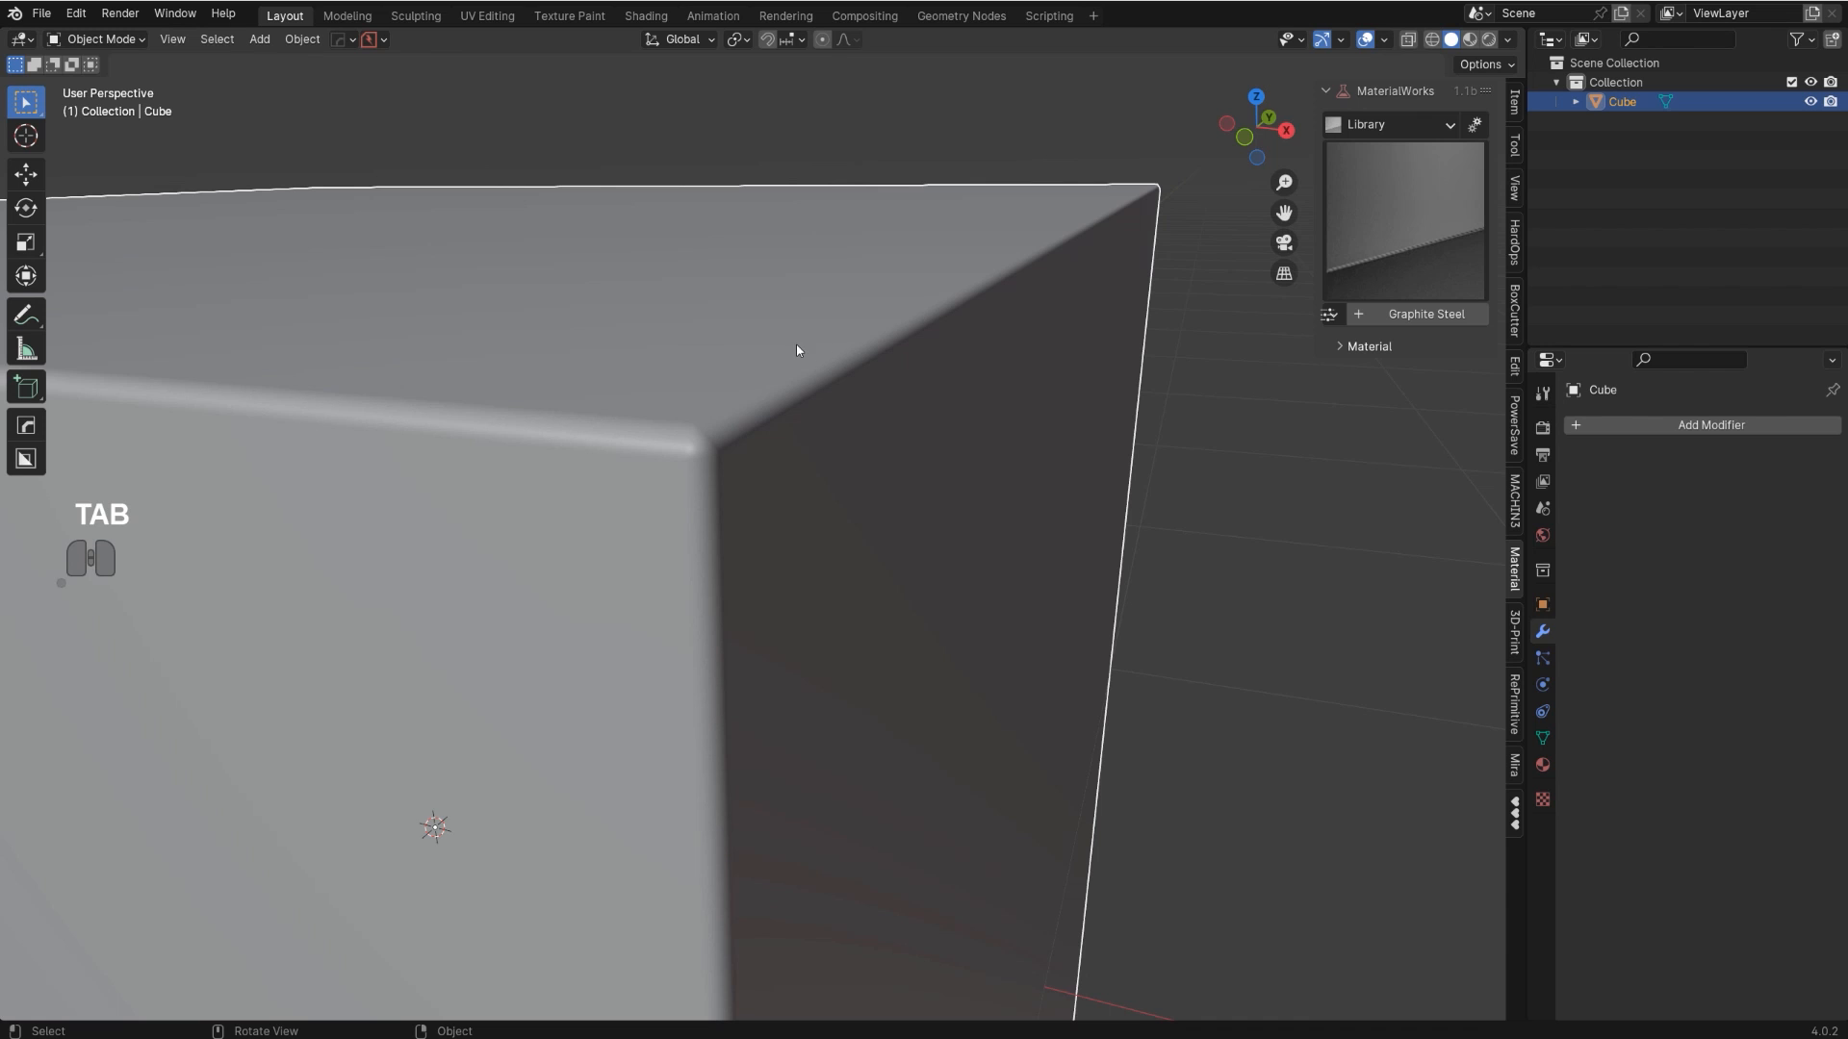
key("Tab")
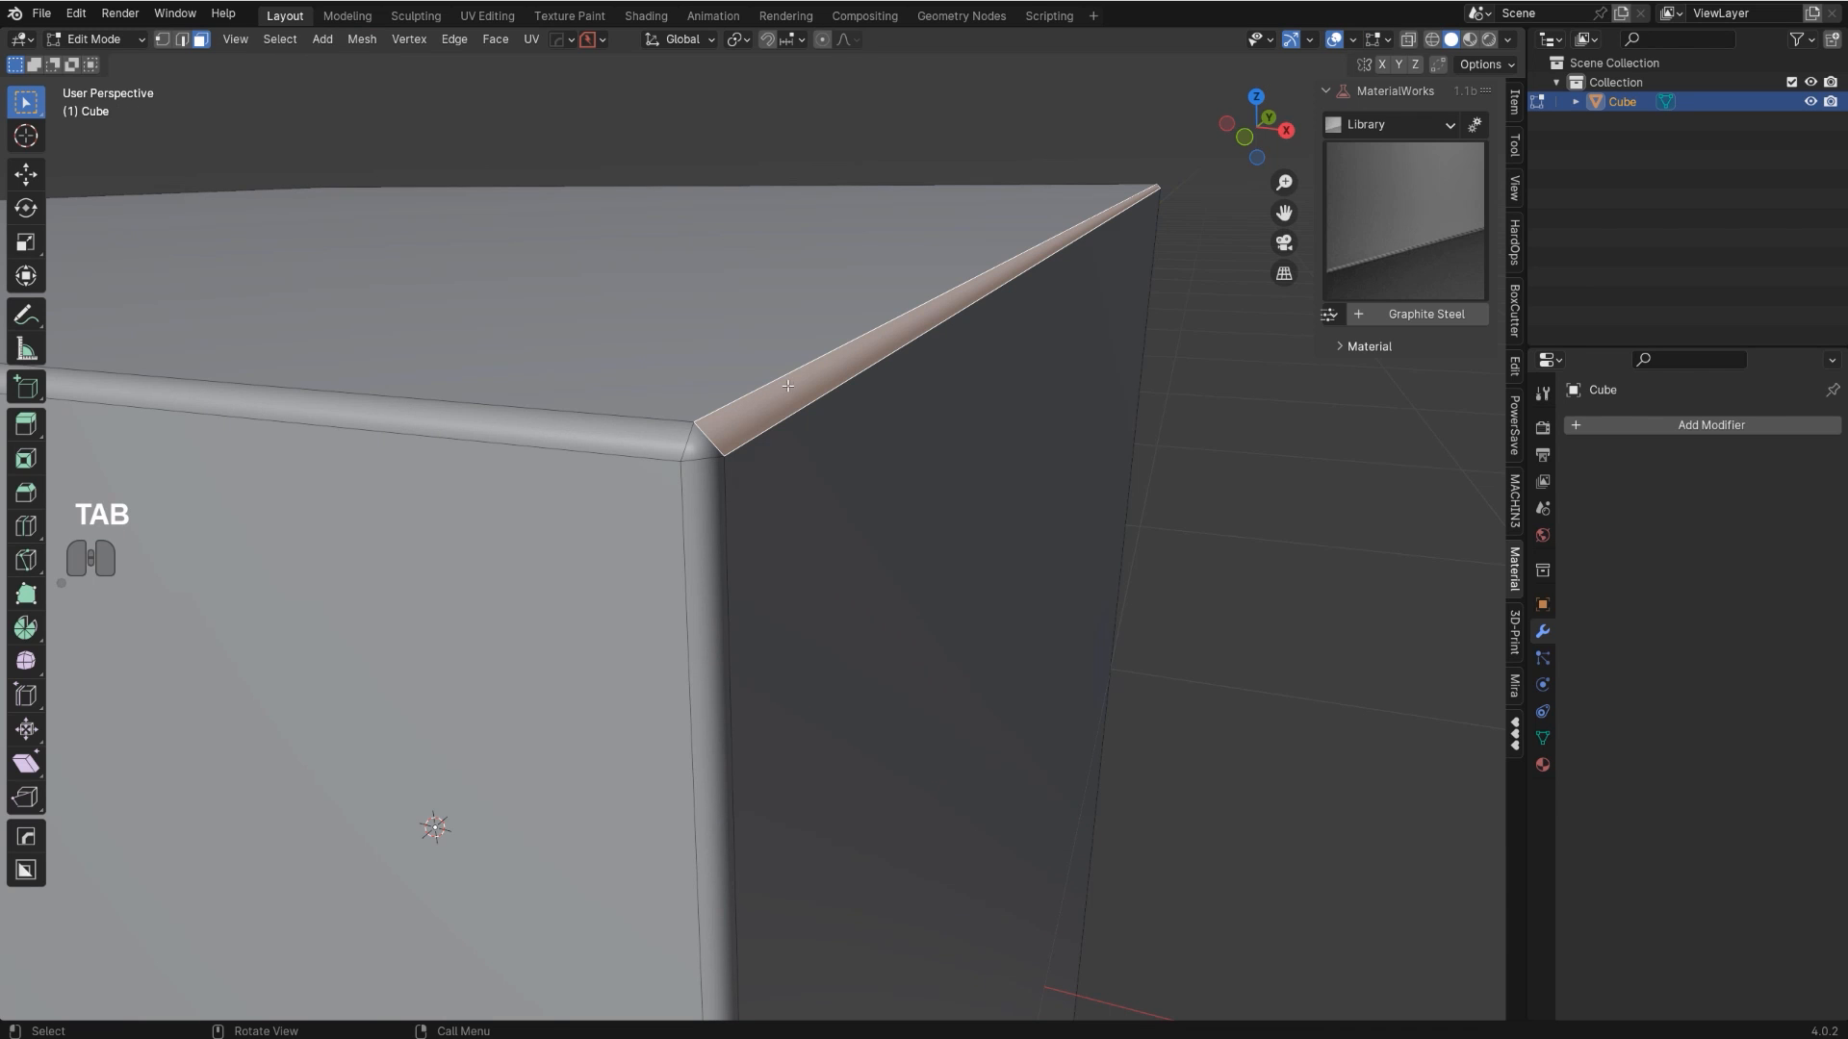
key("Tab")
middle_click_drag(786, 431, 802, 539, "shift")
scroll(708, 419, "up", 2)
key("Tab")
left_click(599, 349)
left_click(862, 551)
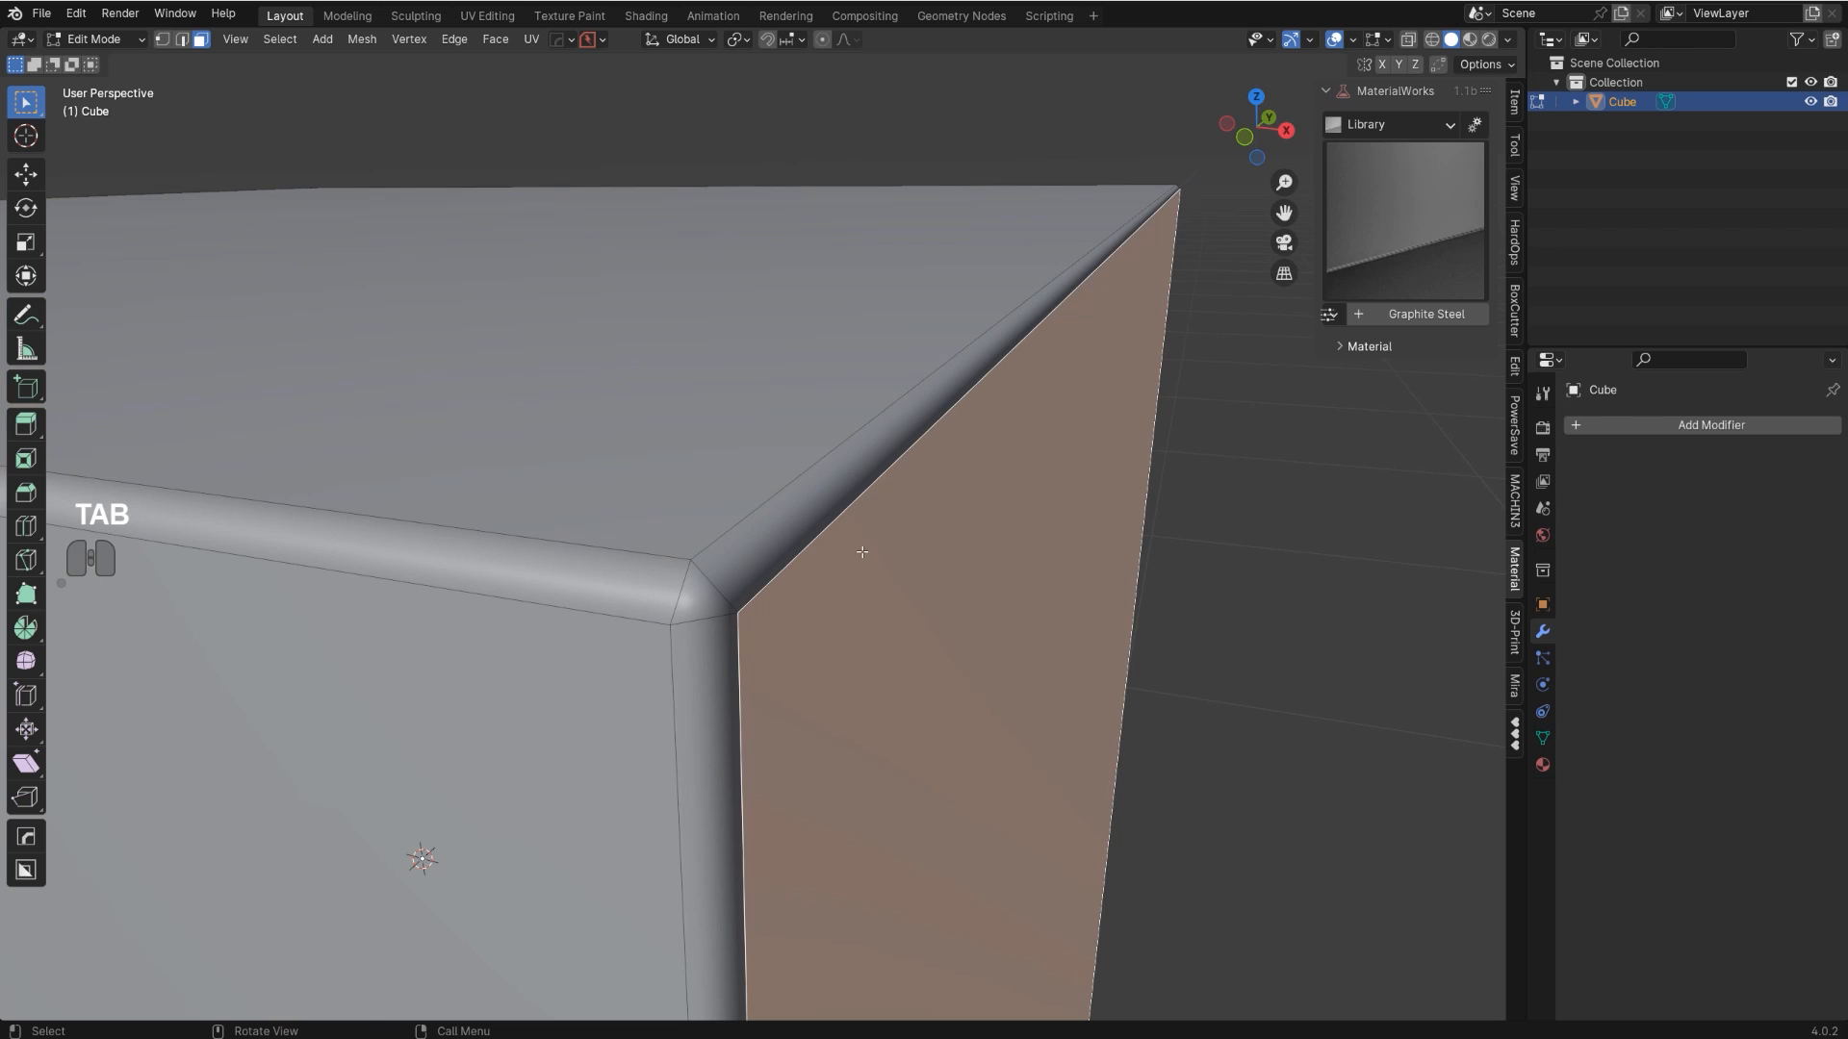
key("Tab")
scroll(880, 479, "down", 6)
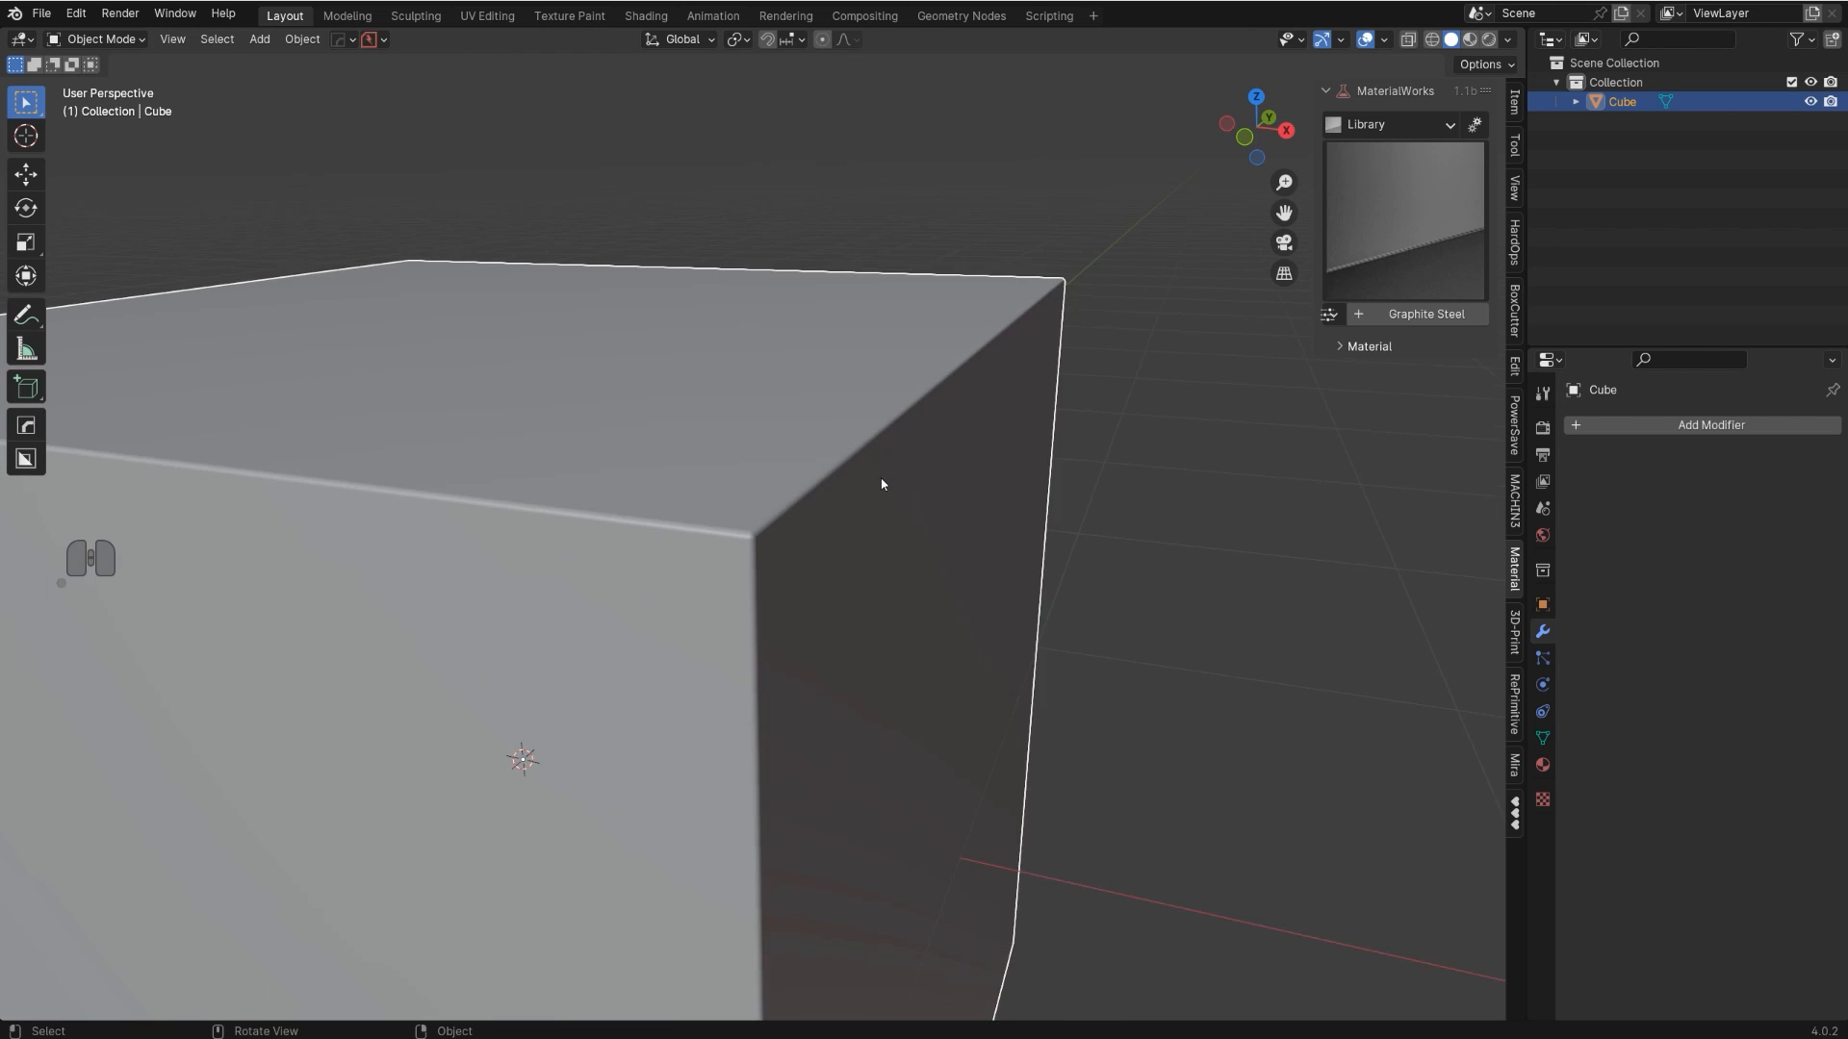
- Examine the cube's beveled corner in Object Mode, both close up and from farther away
middle_click_drag(884, 490, 841, 496)
middle_click_drag(712, 525, 833, 542, "shift")
scroll(890, 466, "up", 3)
scroll(771, 543, "up", 1)
mouse_move(834, 542)
middle_mouse_down()
mouse_move(771, 543)
mouse_move(850, 528)
mouse_move(854, 550)
middle_mouse_up()
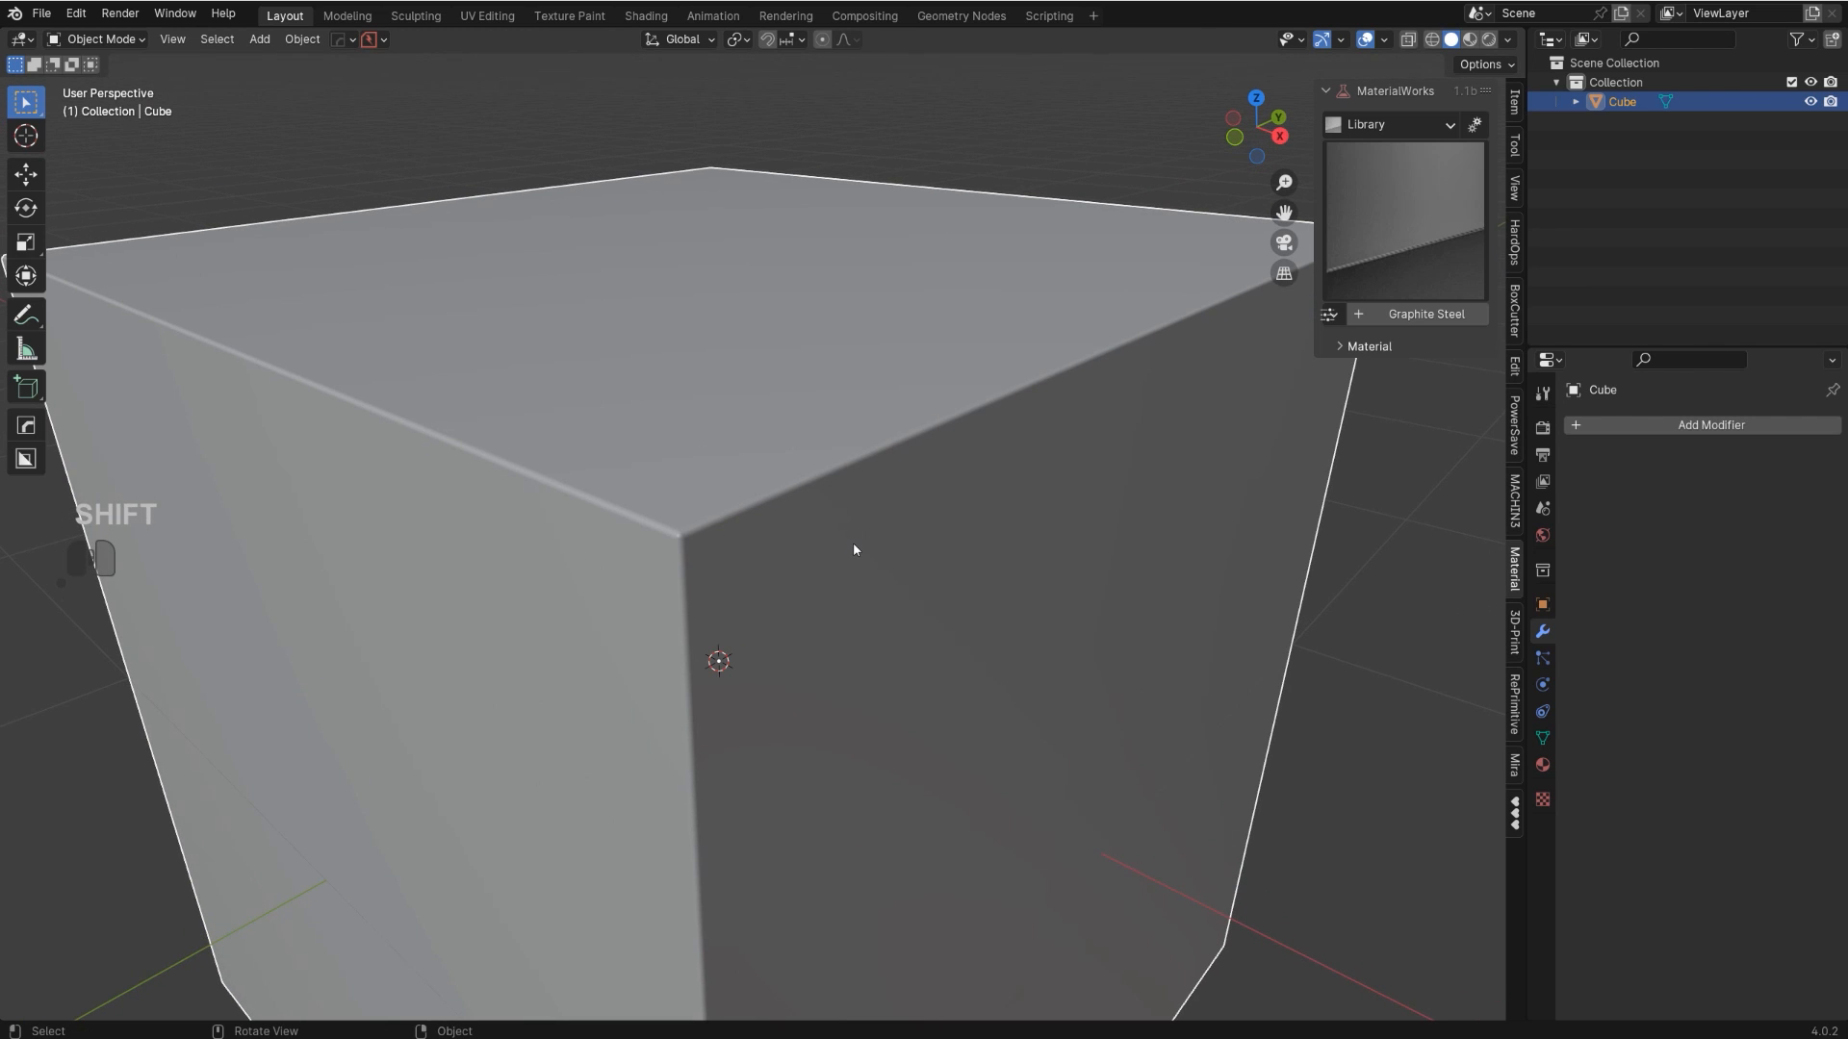
scroll(852, 540, "up", 4)
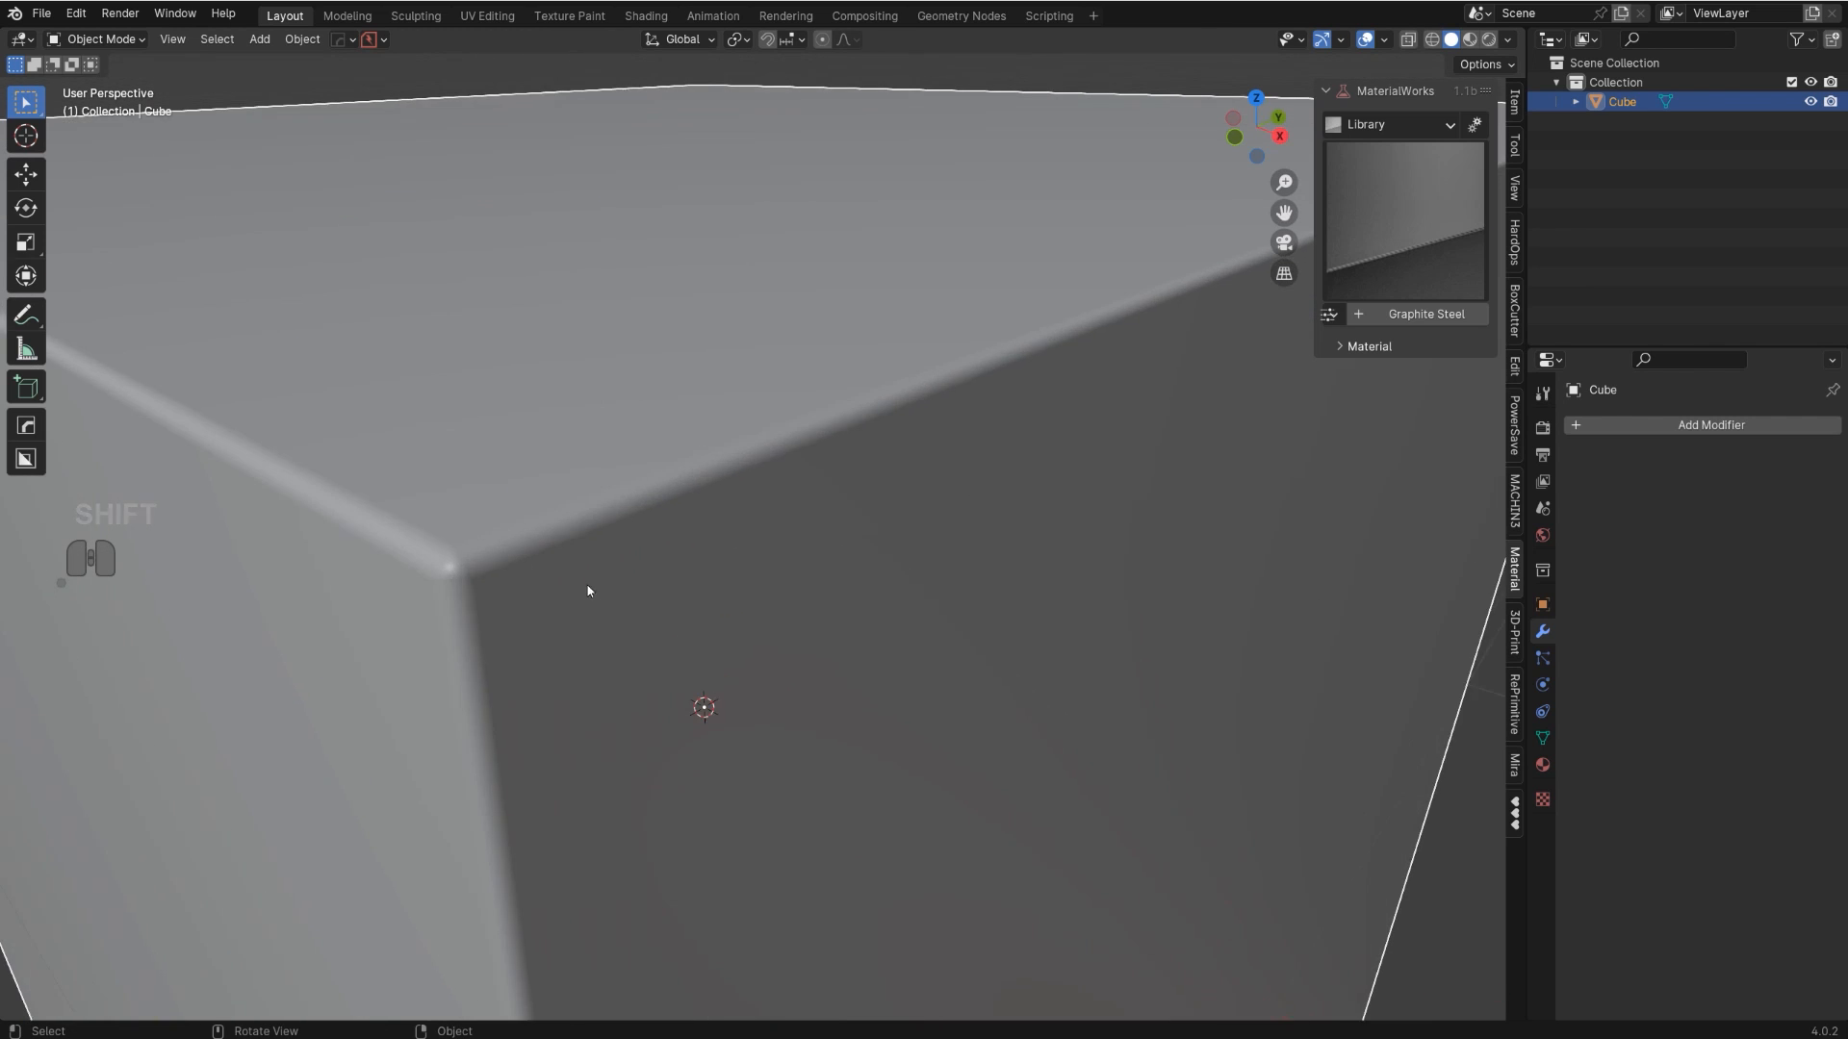
middle_click_drag(590, 590, 650, 536, "shift")
scroll(836, 534, "up", 3)
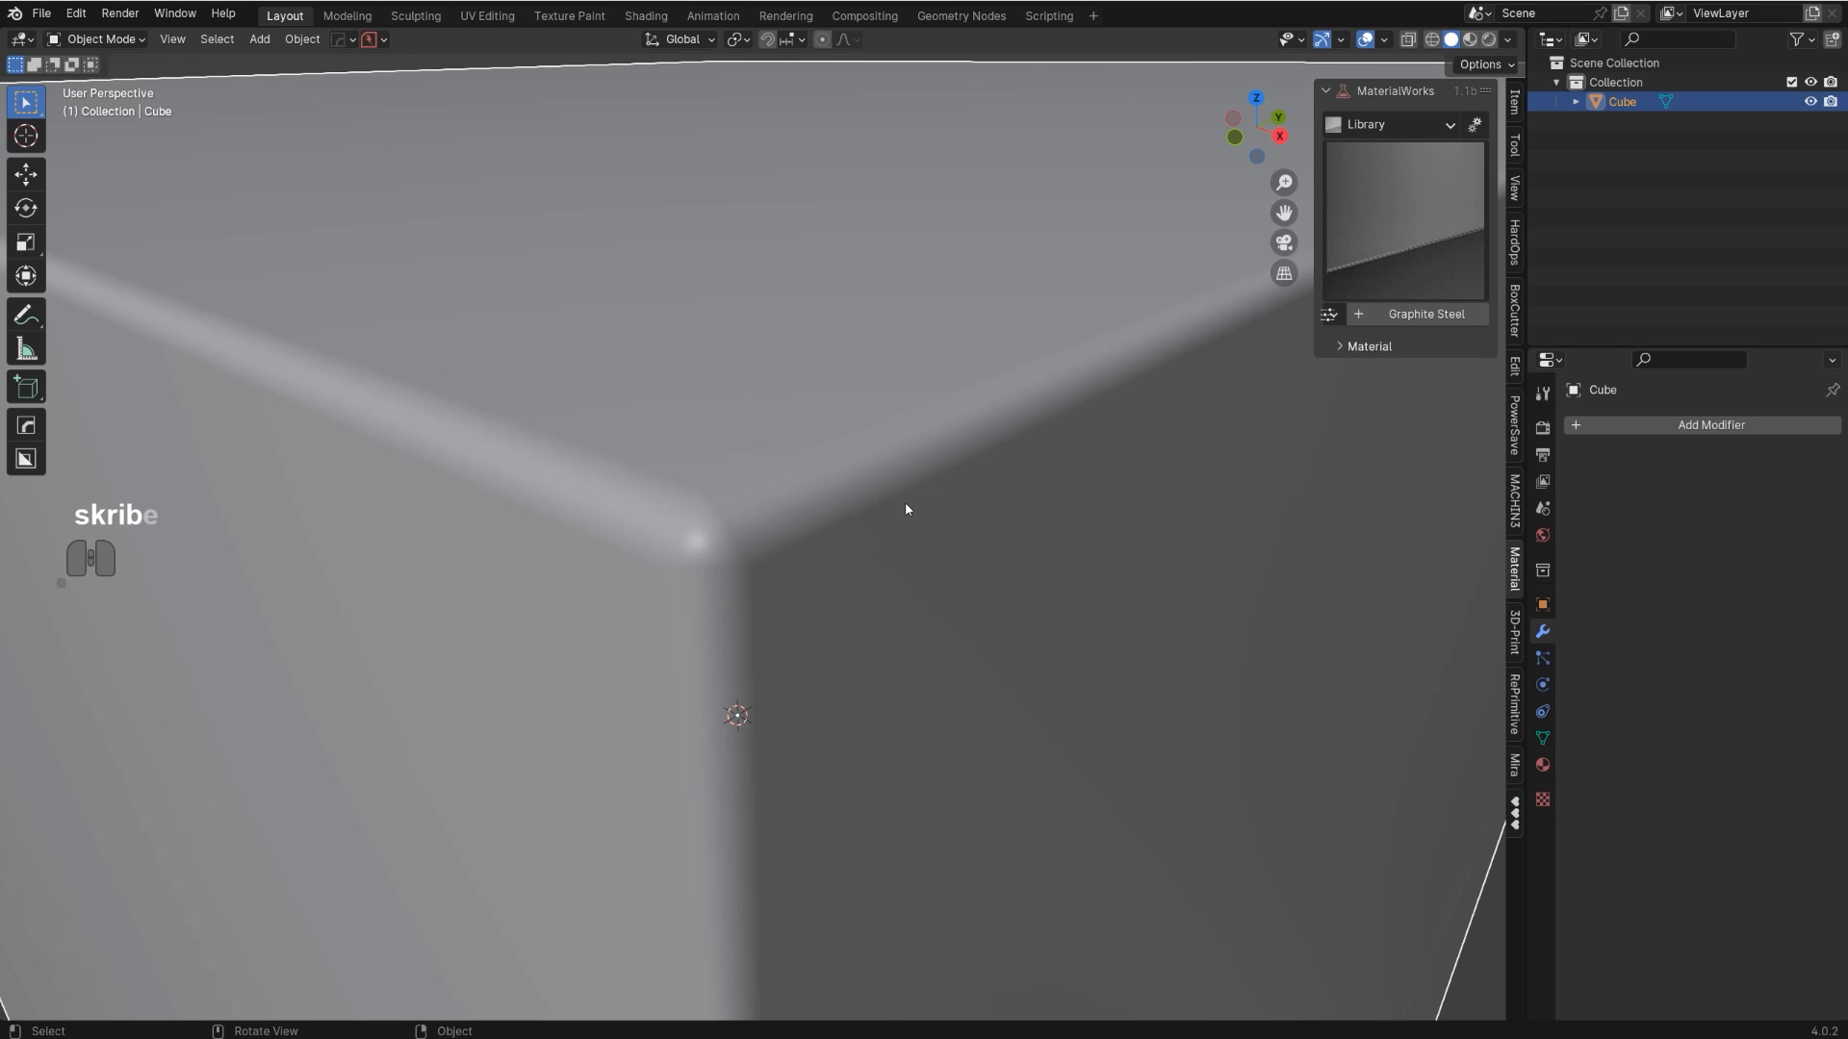
scroll(904, 504, "down", 4)
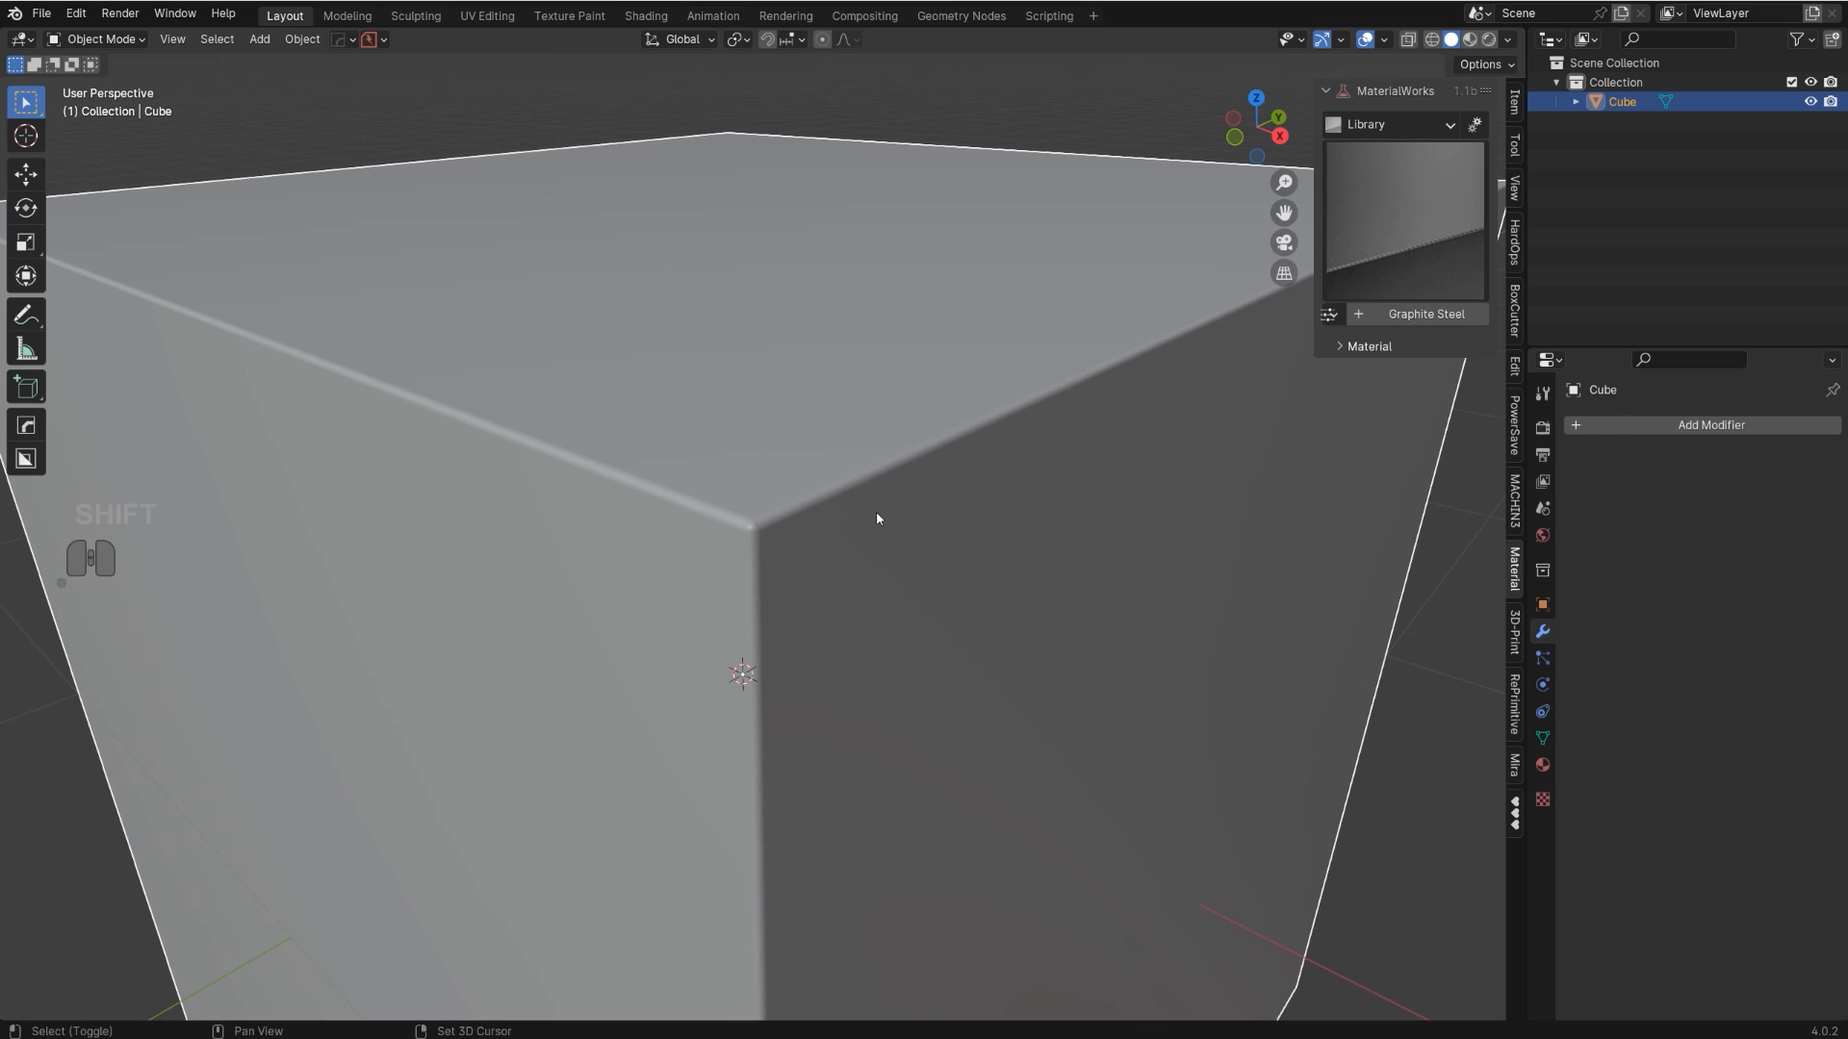
scroll(886, 516, "up", 4)
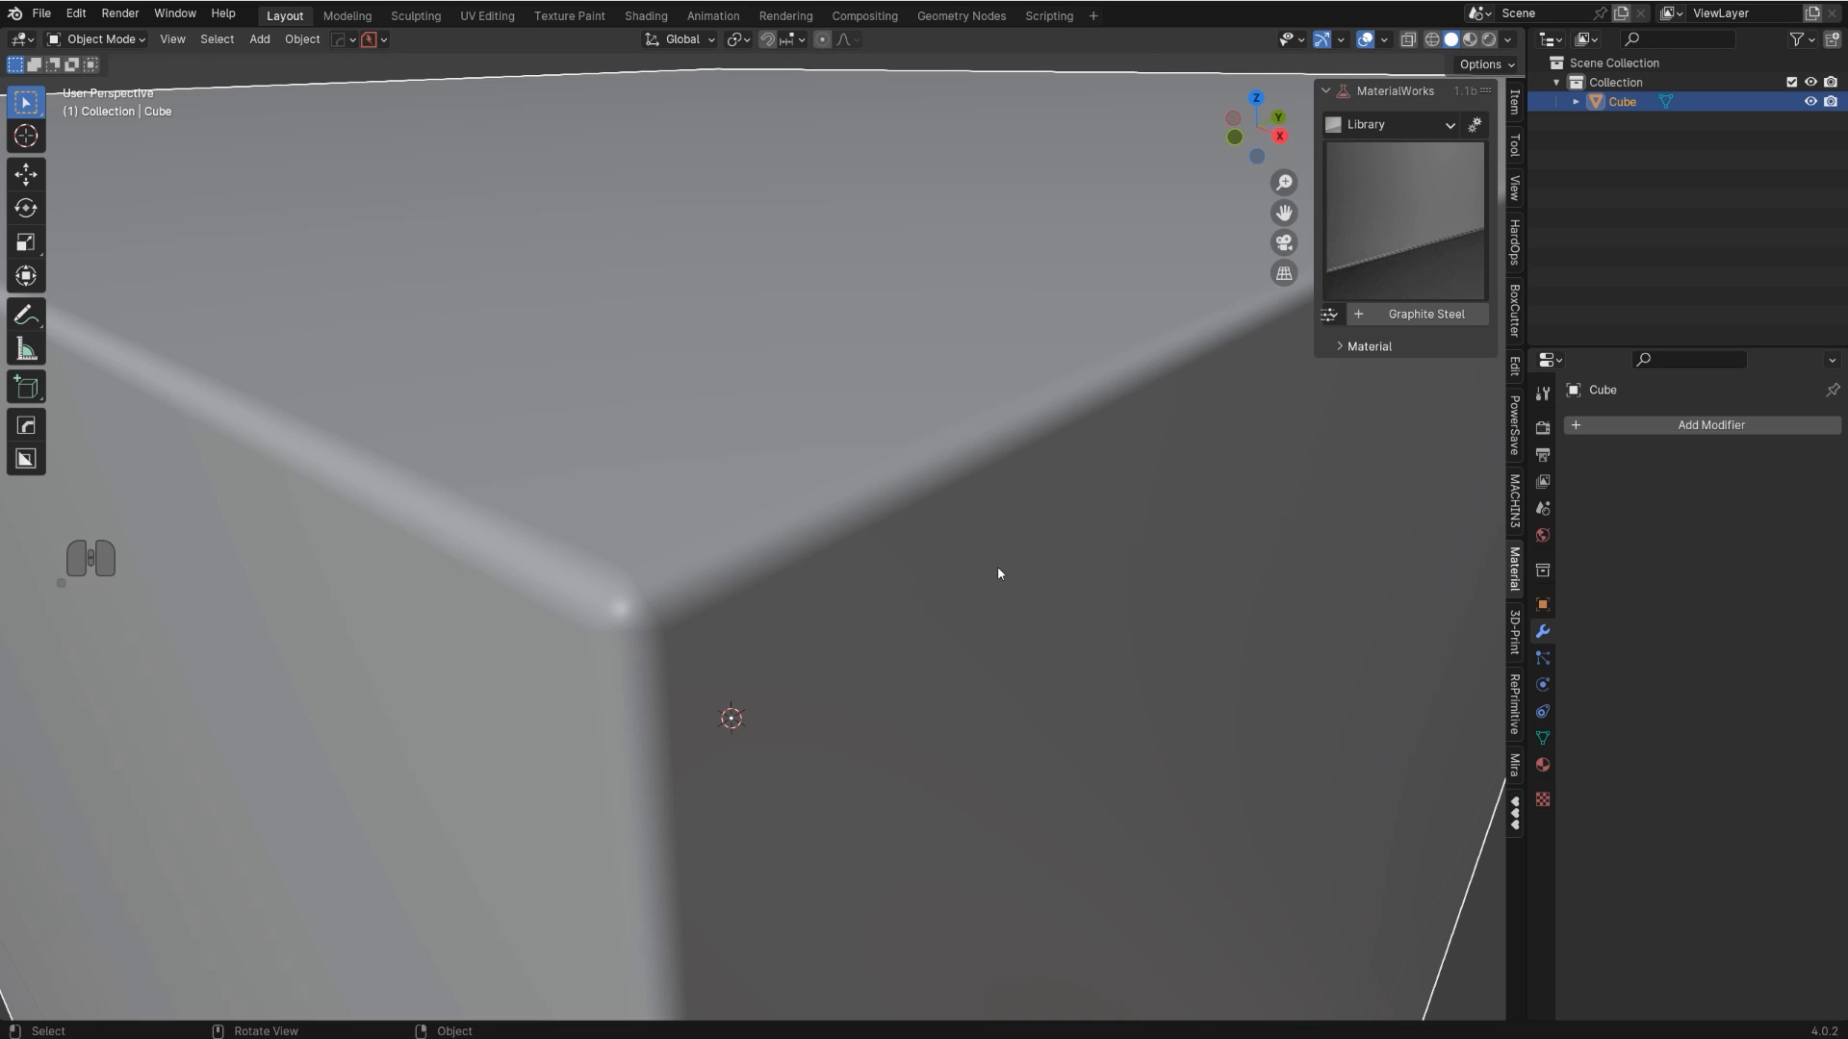
- Inspect the single-segment bevel face along the cube's upper edge in Edit Mode and compare it with Object Mode
key("Tab")
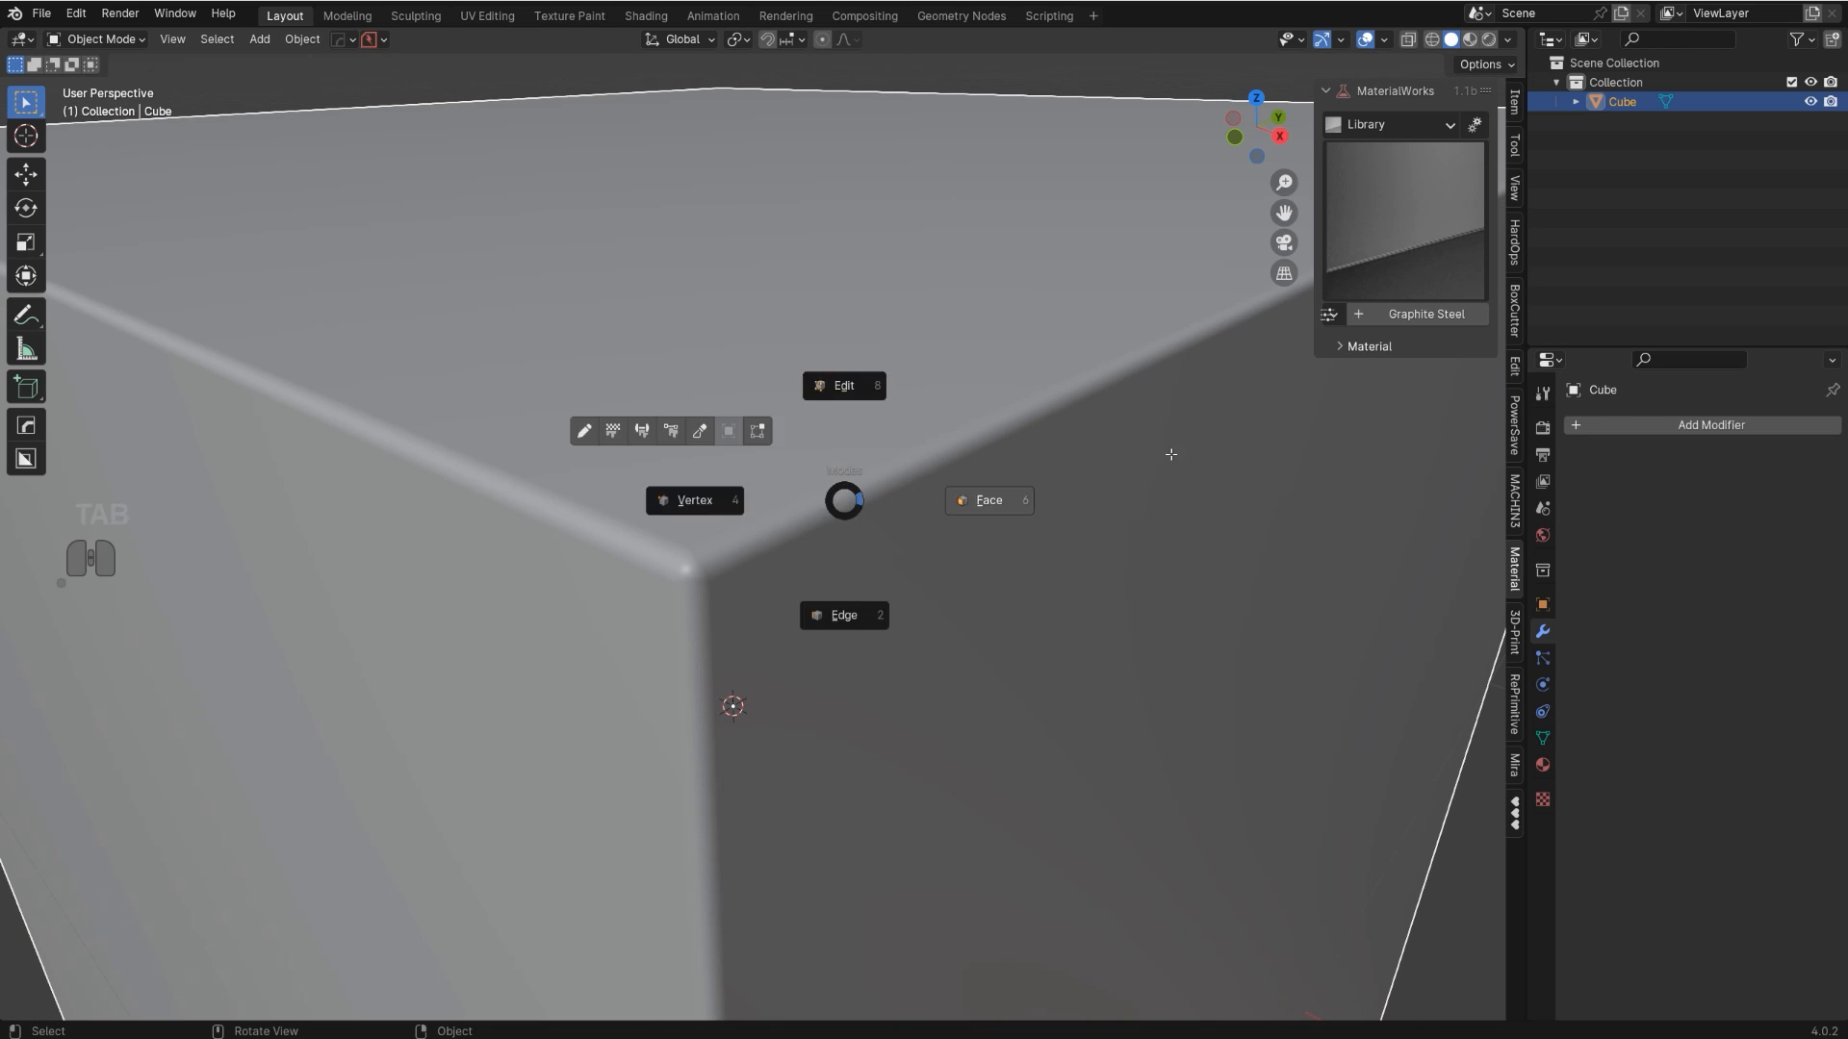
middle_click_drag(875, 580, 895, 594, "shift")
scroll(895, 594, "up", 3)
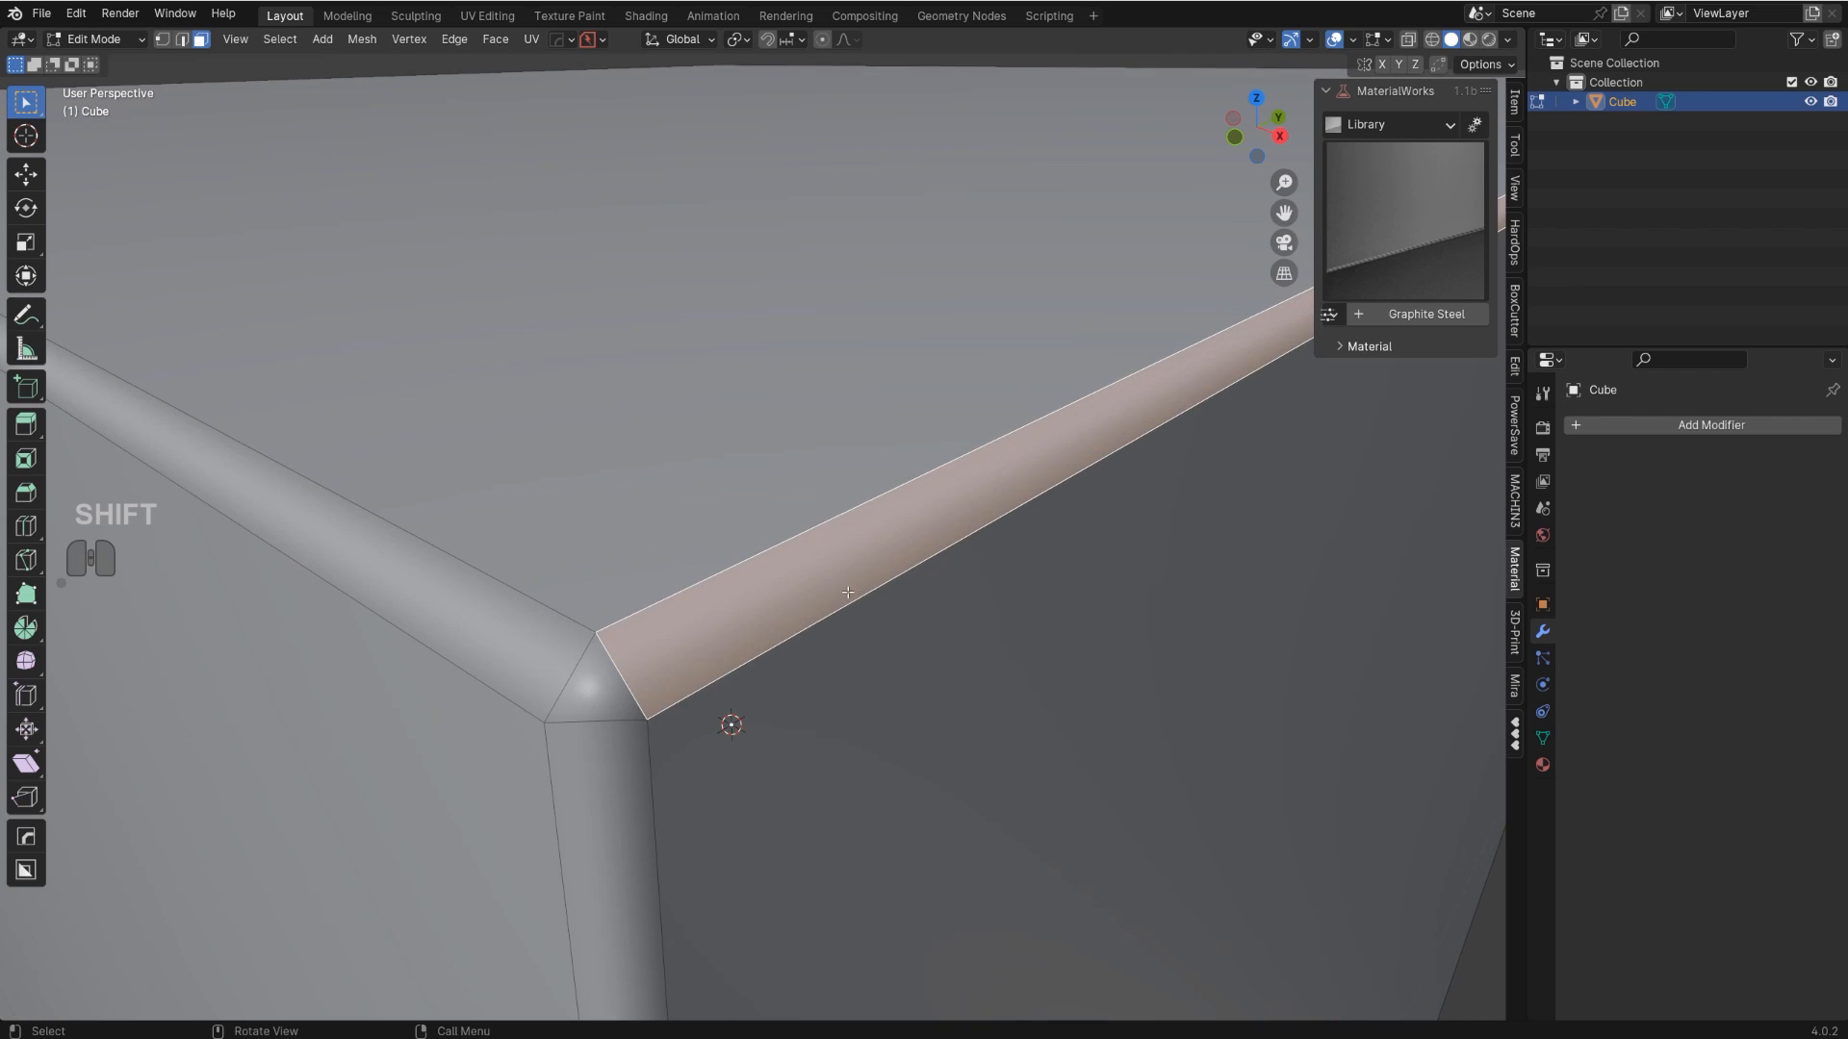
key("Tab")
middle_click_drag(741, 551, 856, 462, "shift")
scroll(856, 462, "down", 3)
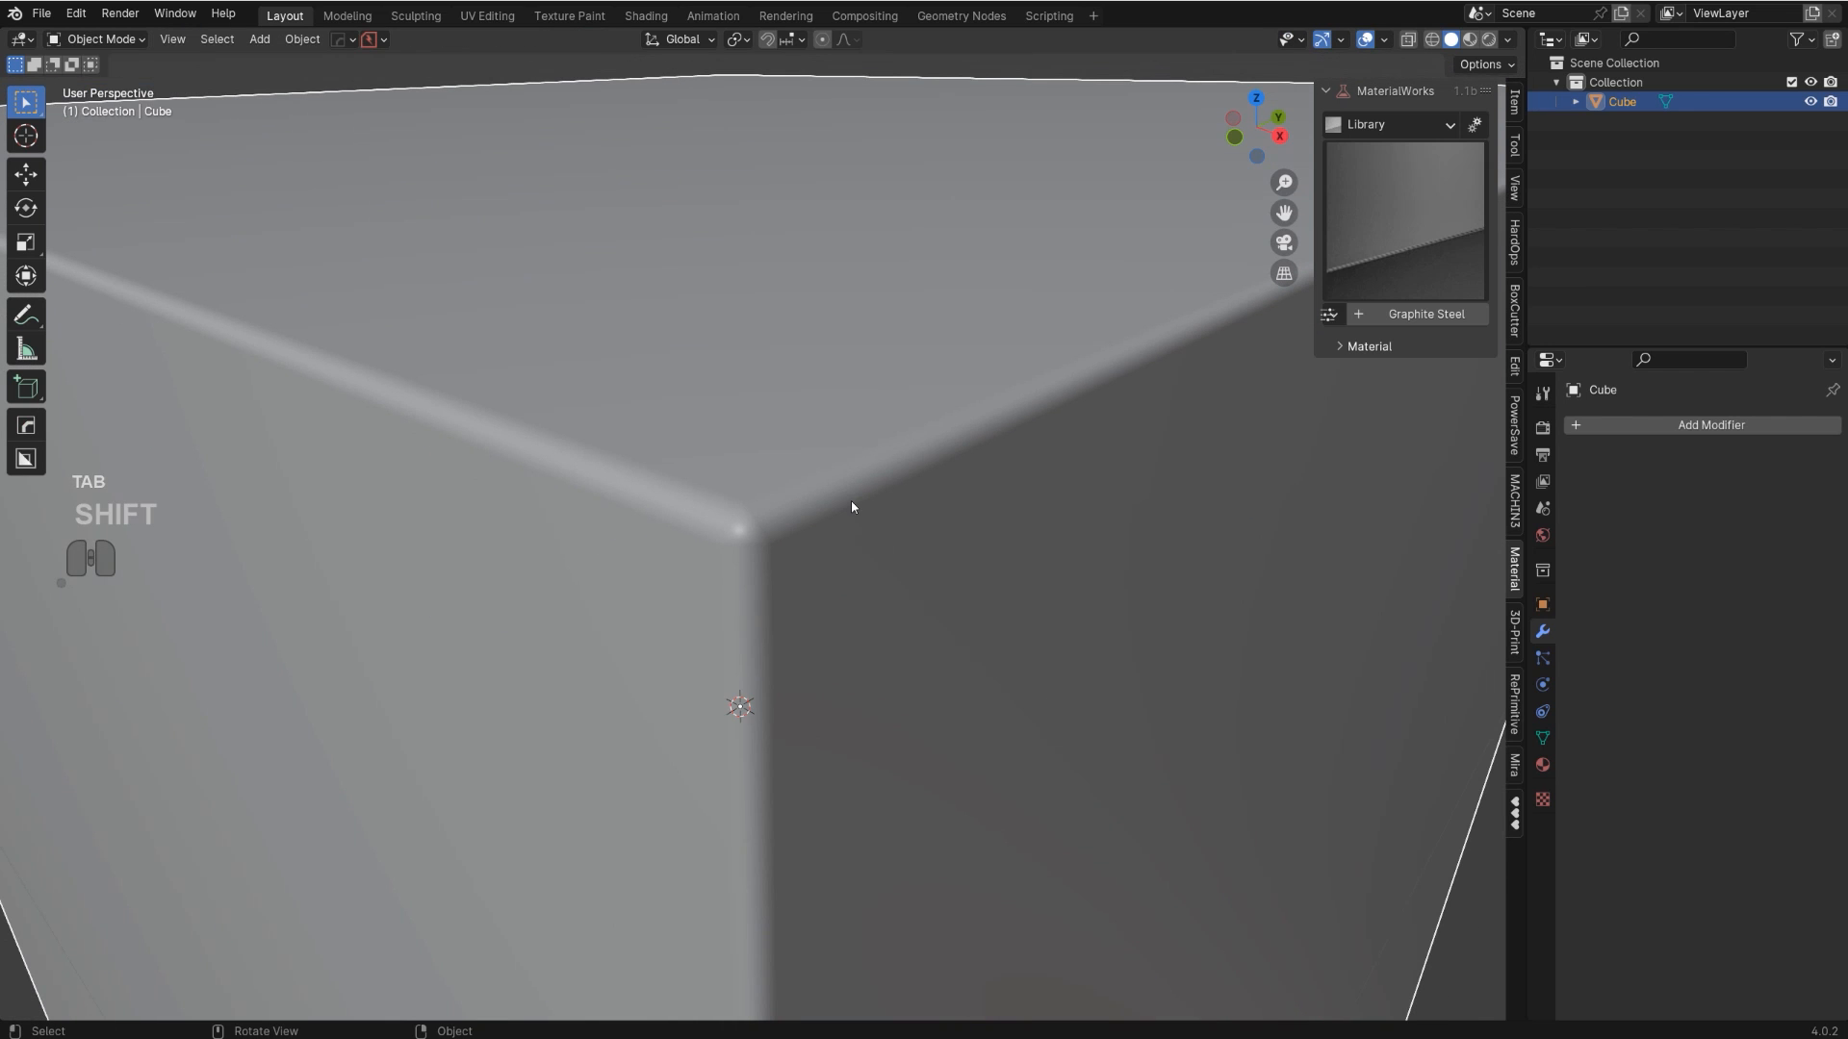
middle_click_drag(1011, 443, 1067, 410, "shift")
scroll(863, 528, "up", 1)
- Select the three bevel faces meeting at the cube's near corner together with the triangular corner face in Edit Mode
key("Tab")
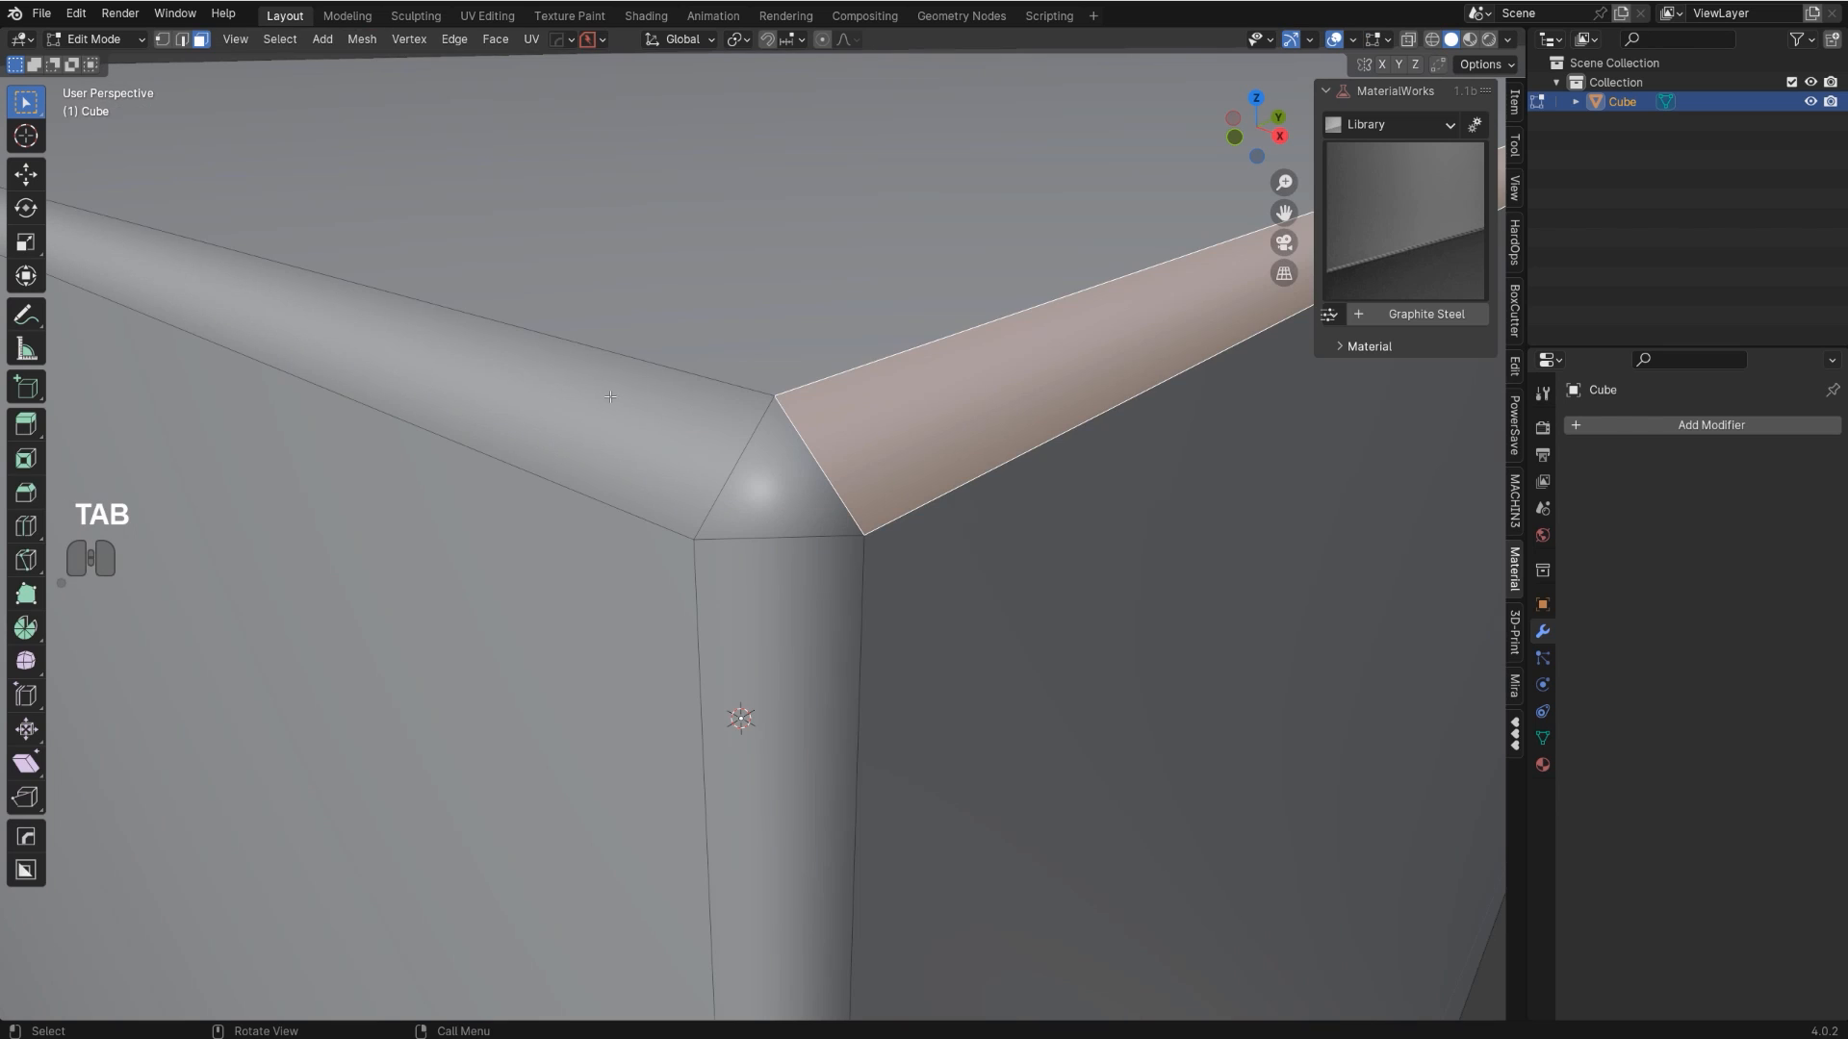
left_click(687, 438)
left_click(772, 473, "shift")
left_click(784, 607, "shift")
left_click(907, 429, "shift")
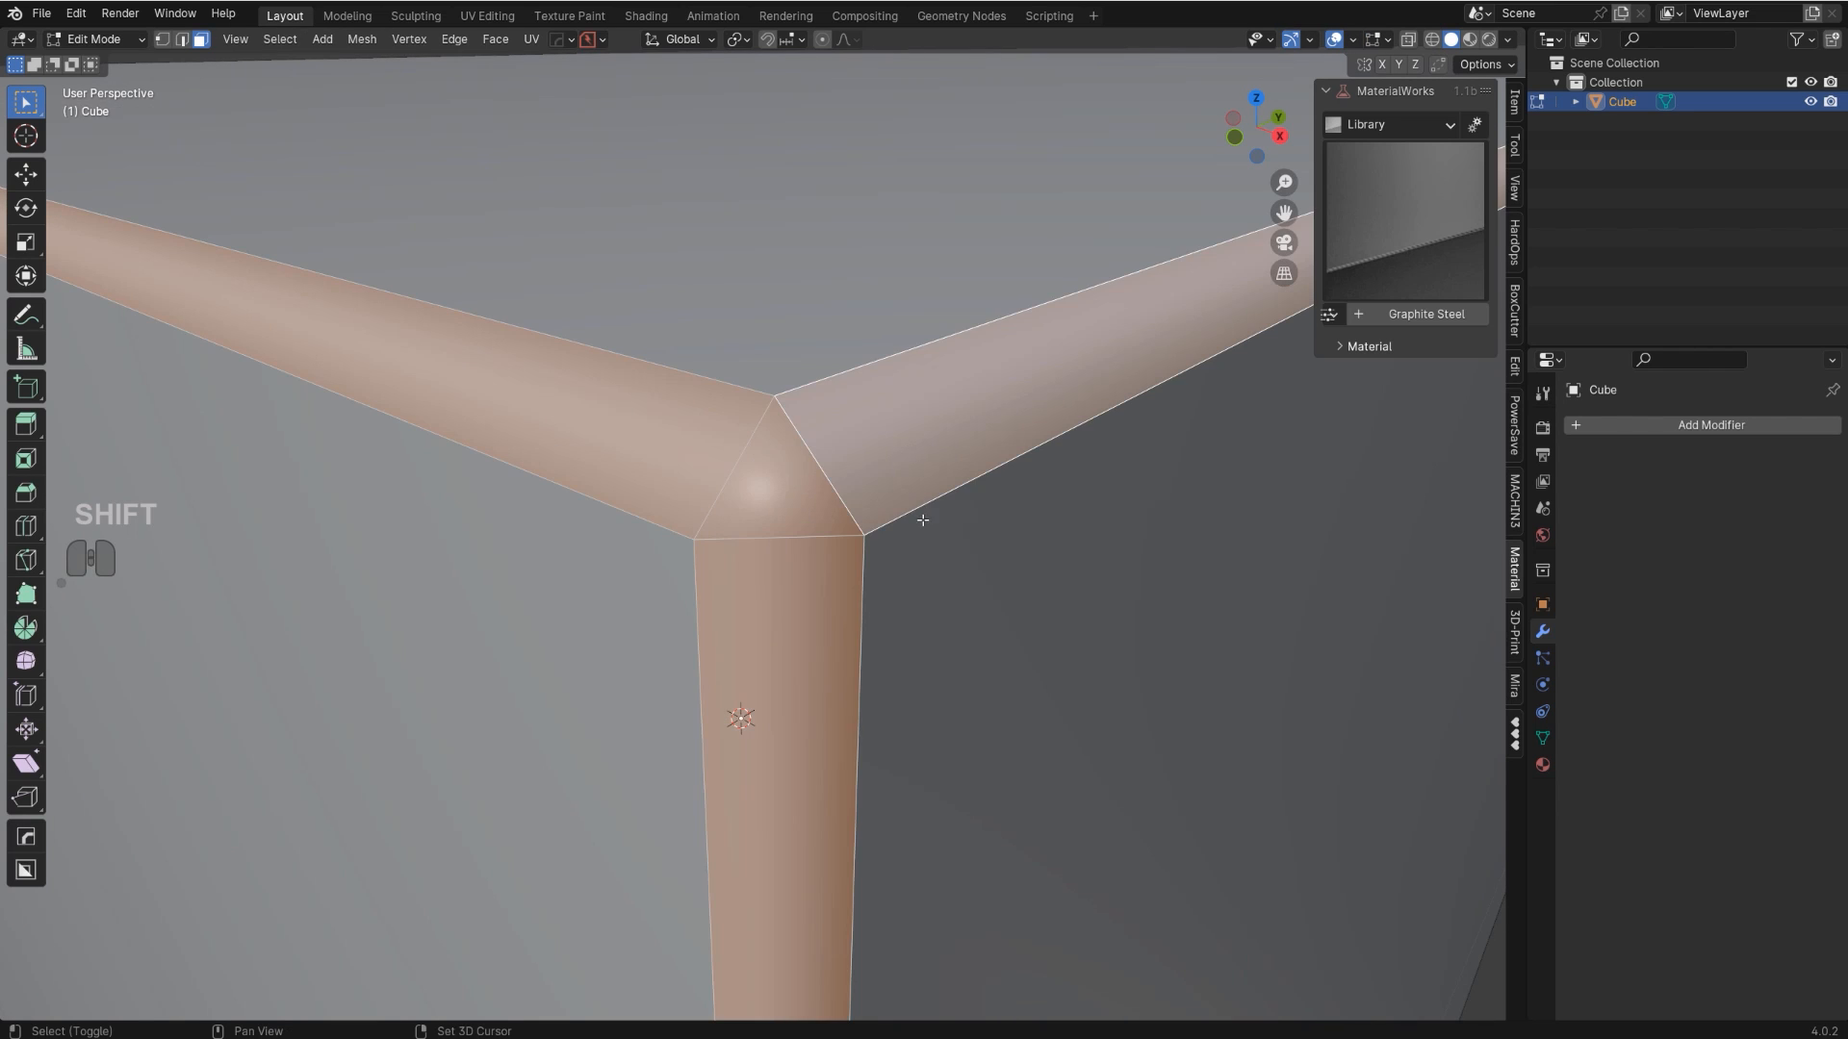
scroll(890, 592, "down", 5)
scroll(891, 587, "down", 4)
middle_click_drag(893, 543, 747, 601, "shift")
scroll(748, 600, "up", 4)
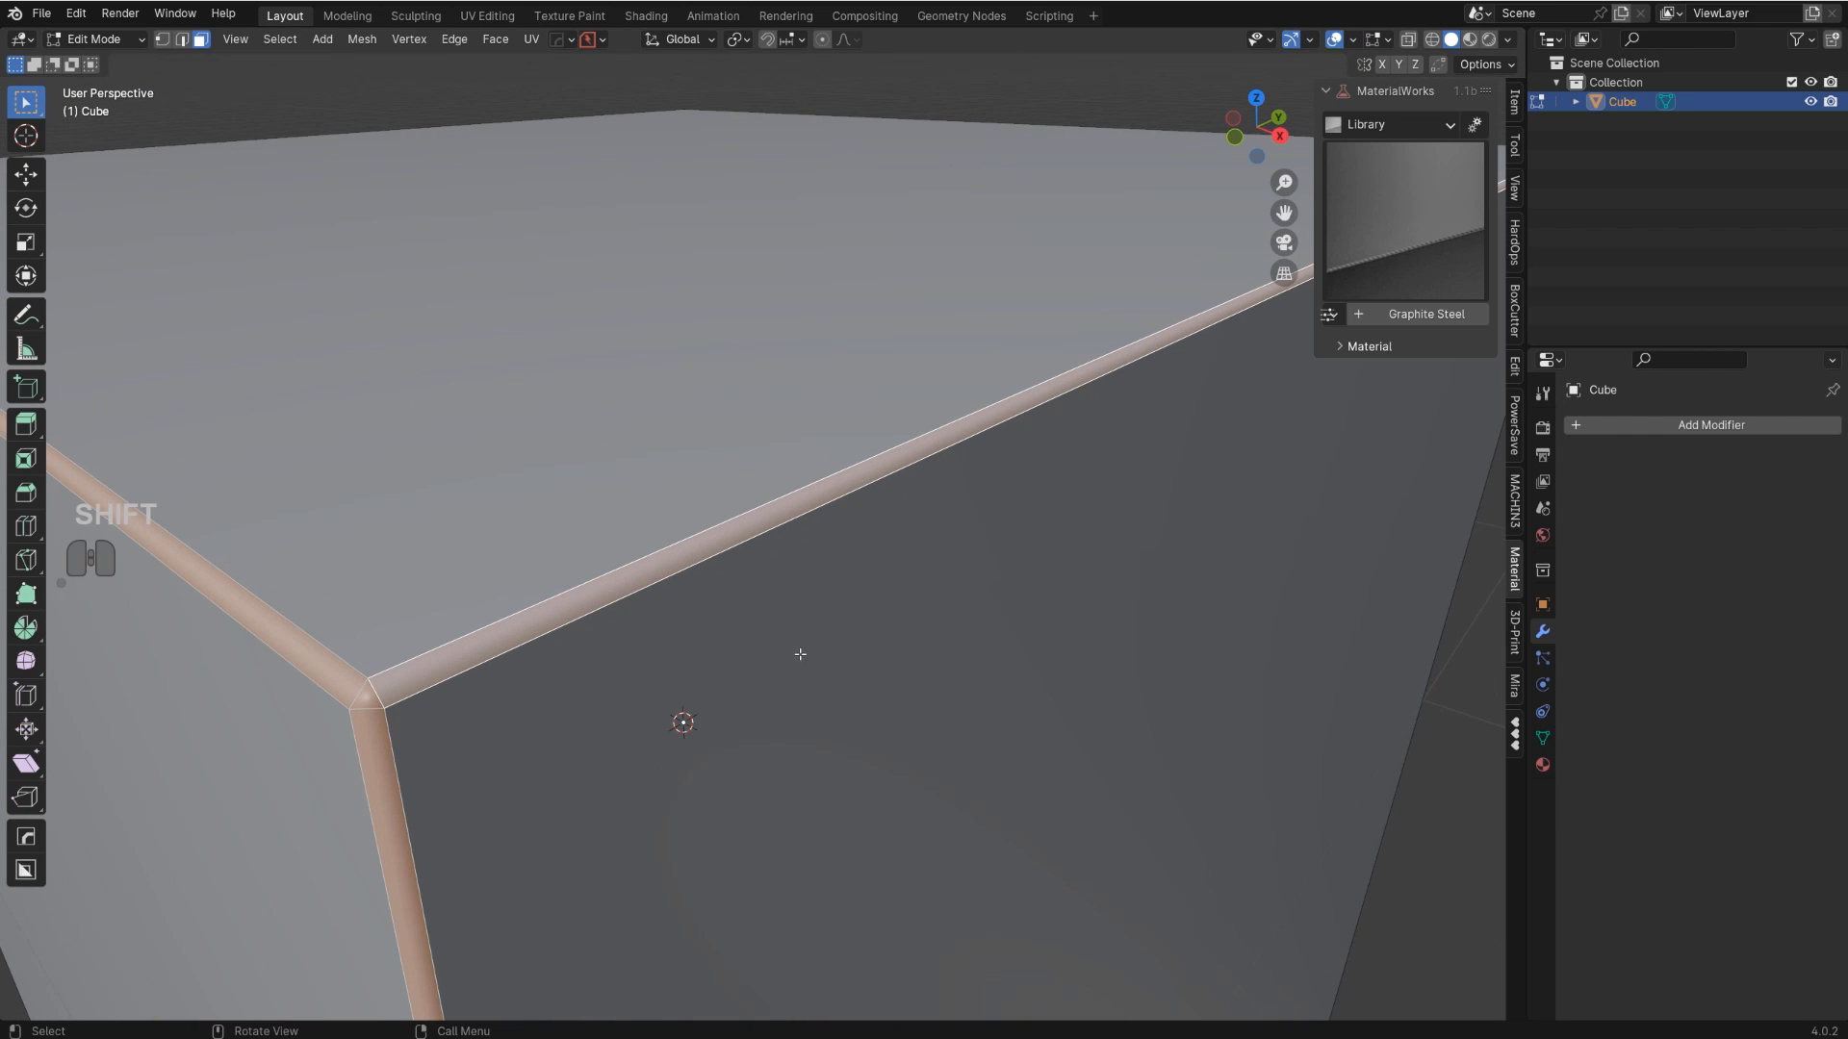
- Compare the selected bevel faces at the cube's near corner in Edit Mode with their smooth shading in Object Mode
middle_click_drag(629, 648, 747, 355, "shift")
scroll(849, 605, "up", 5)
key("Tab")
scroll(734, 446, "down", 9)
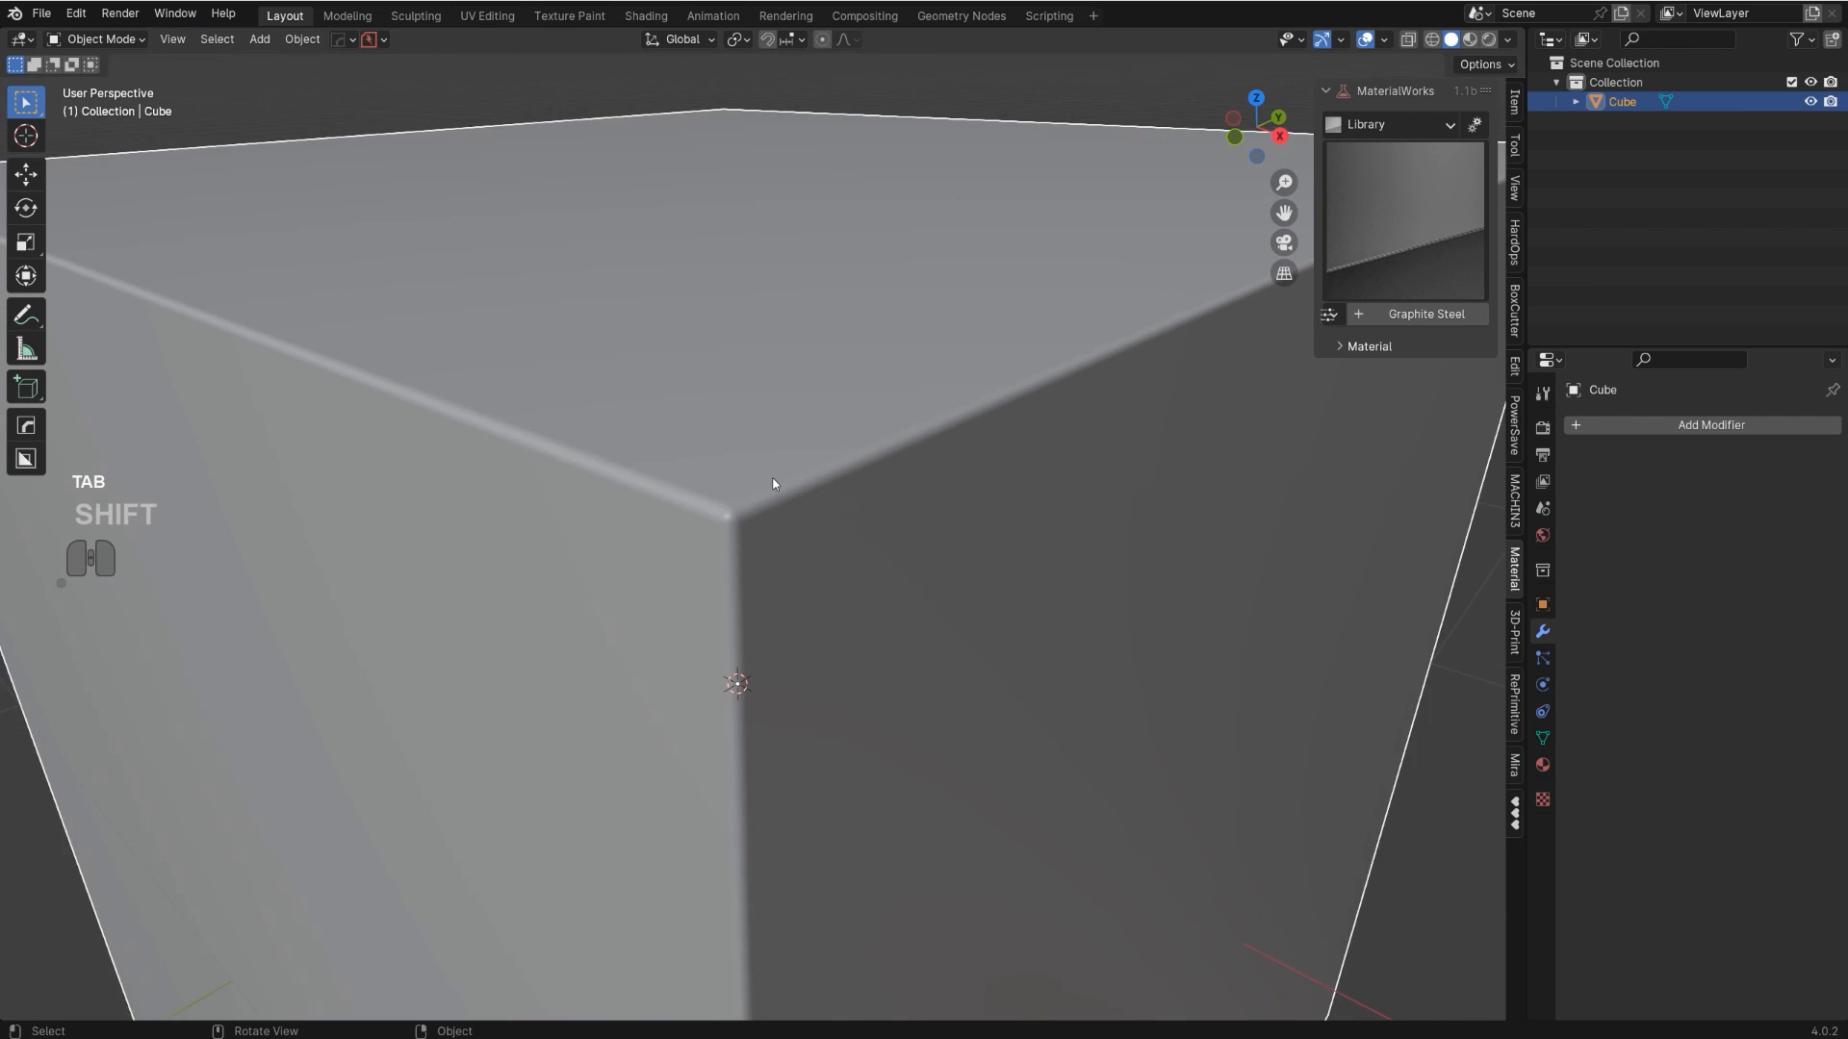
scroll(923, 438, "down", 2)
scroll(916, 460, "up", 5)
key("Tab")
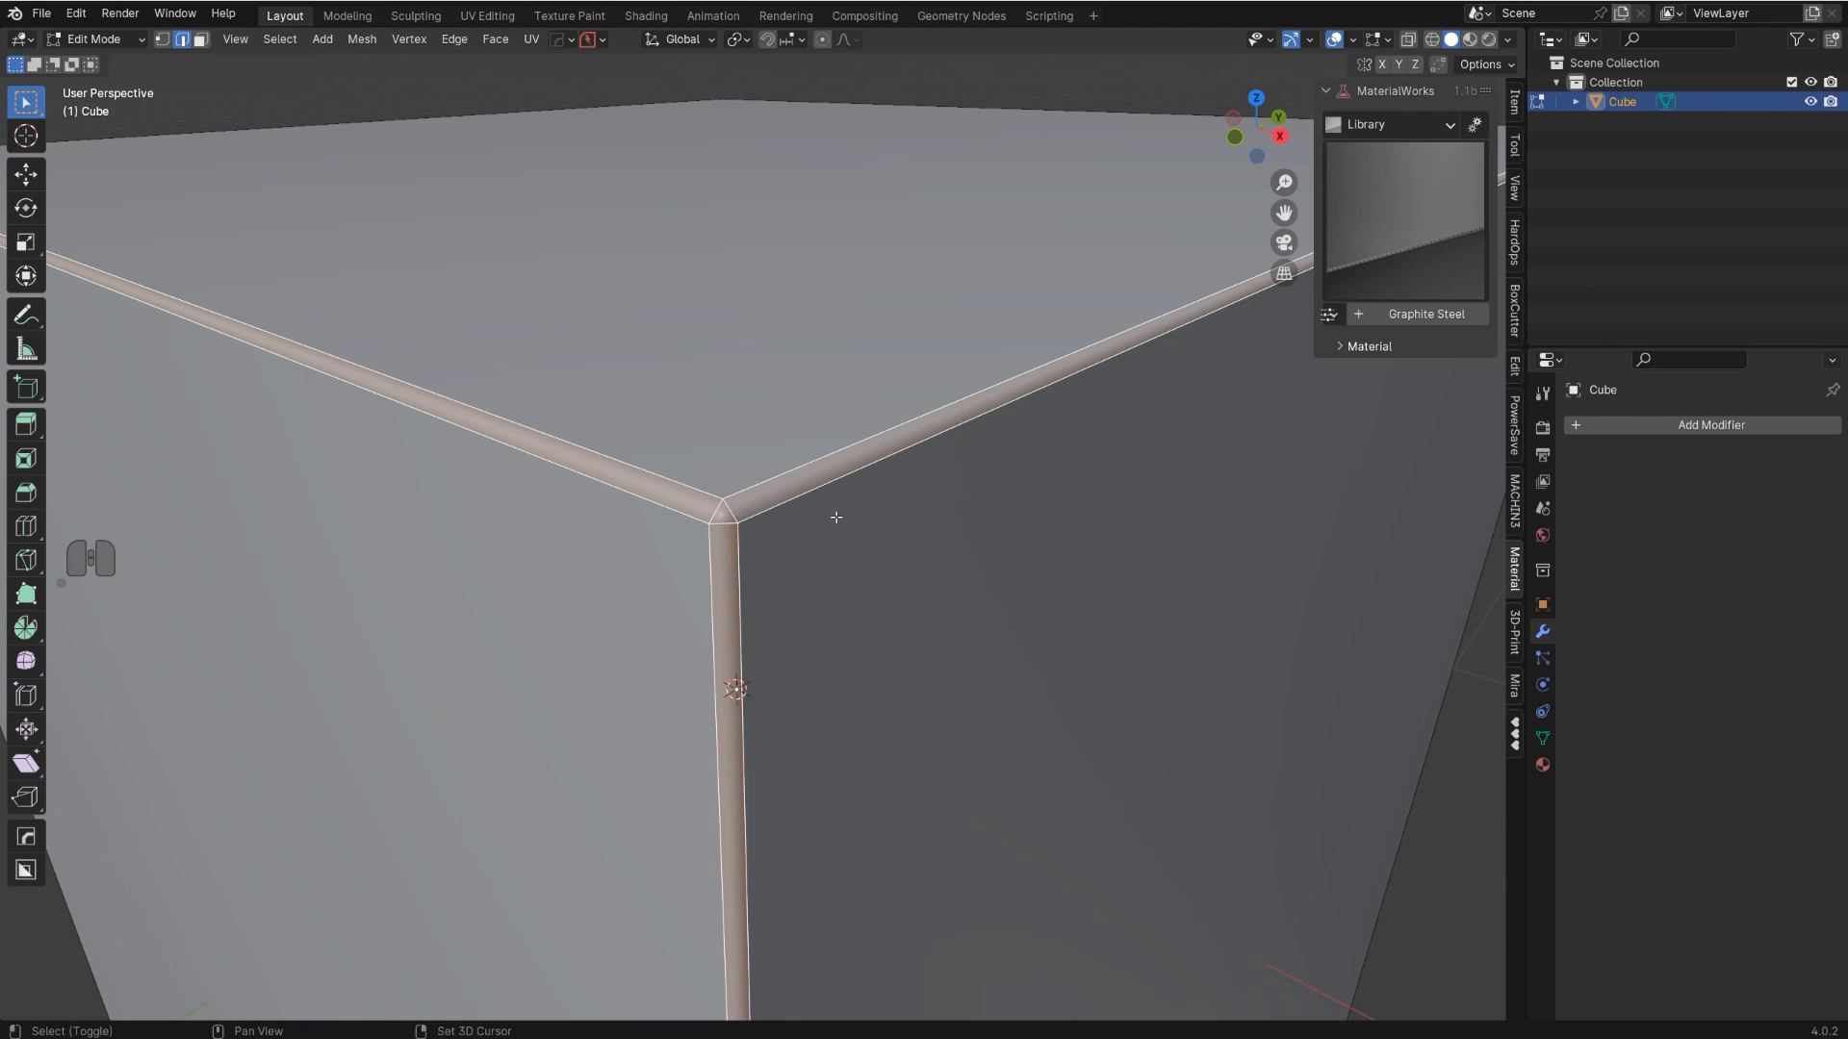
middle_click_drag(838, 515, 807, 579, "shift")
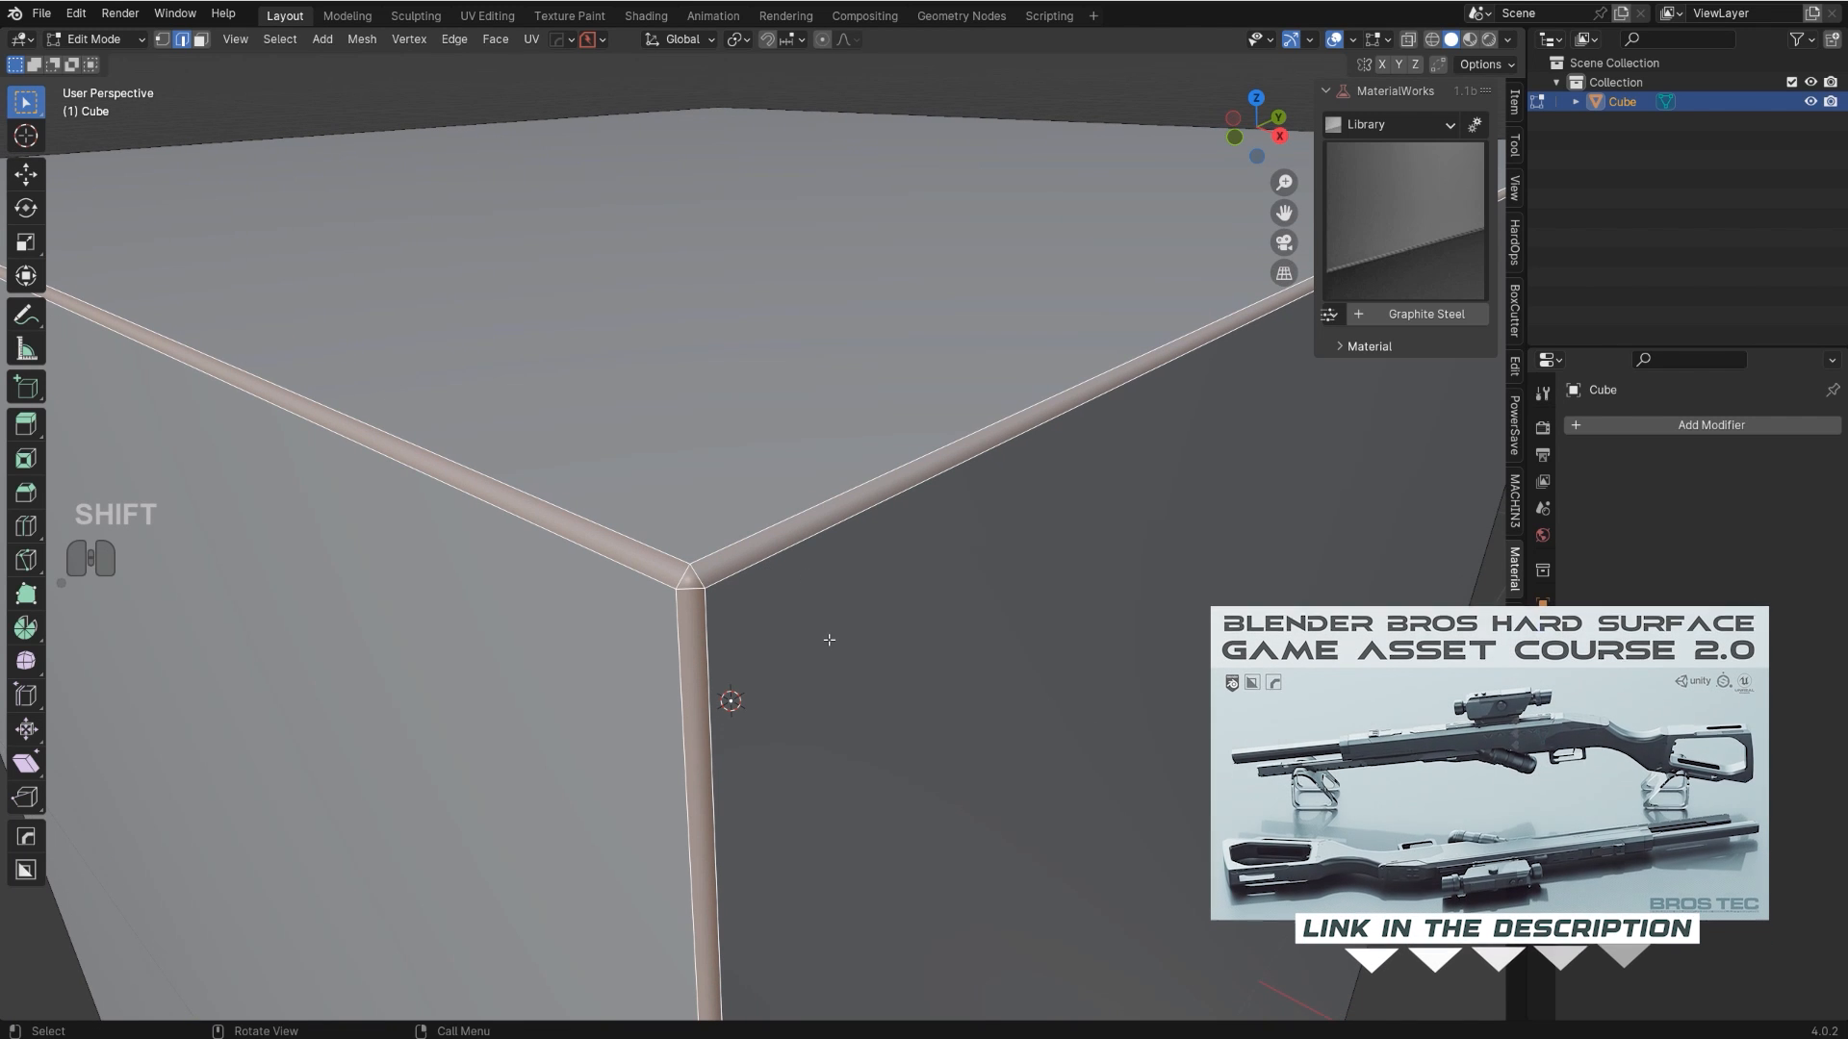
scroll(837, 640, "down", 4)
key("Tab")
scroll(837, 522, "up", 5)
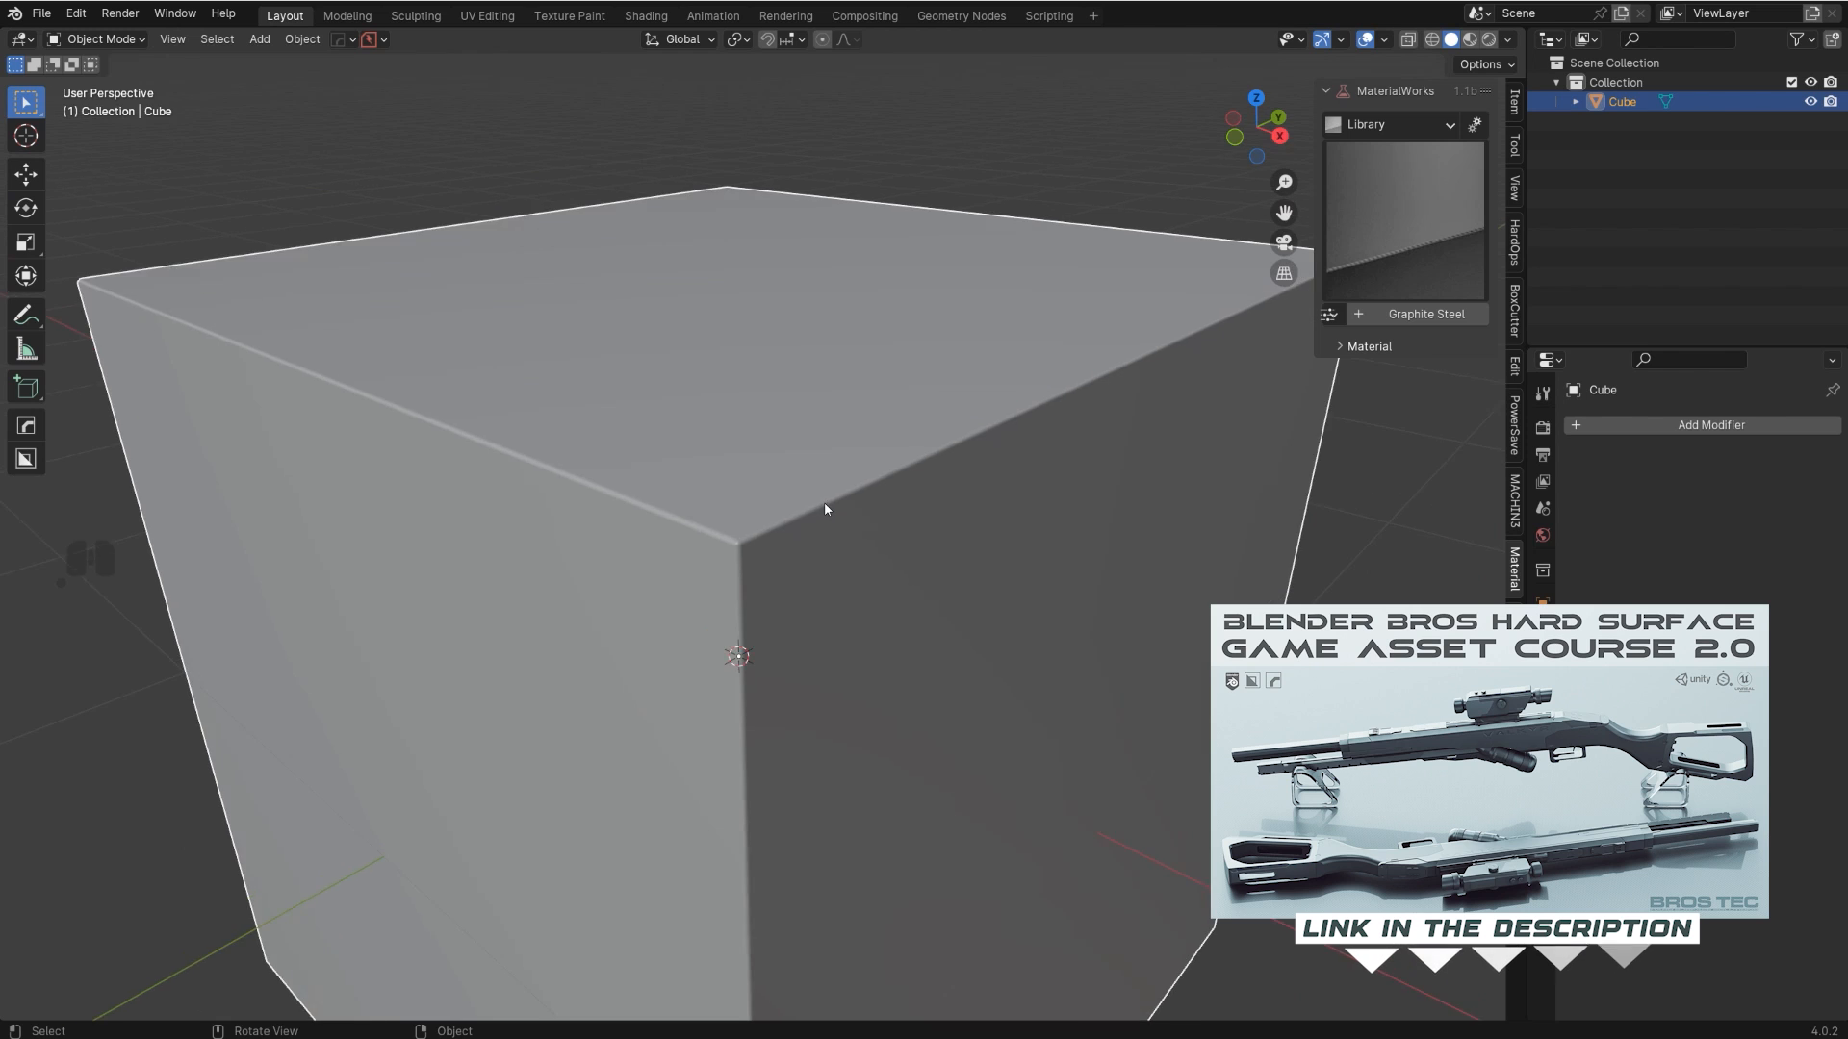
middle_click_drag(979, 389, 966, 404, "shift")
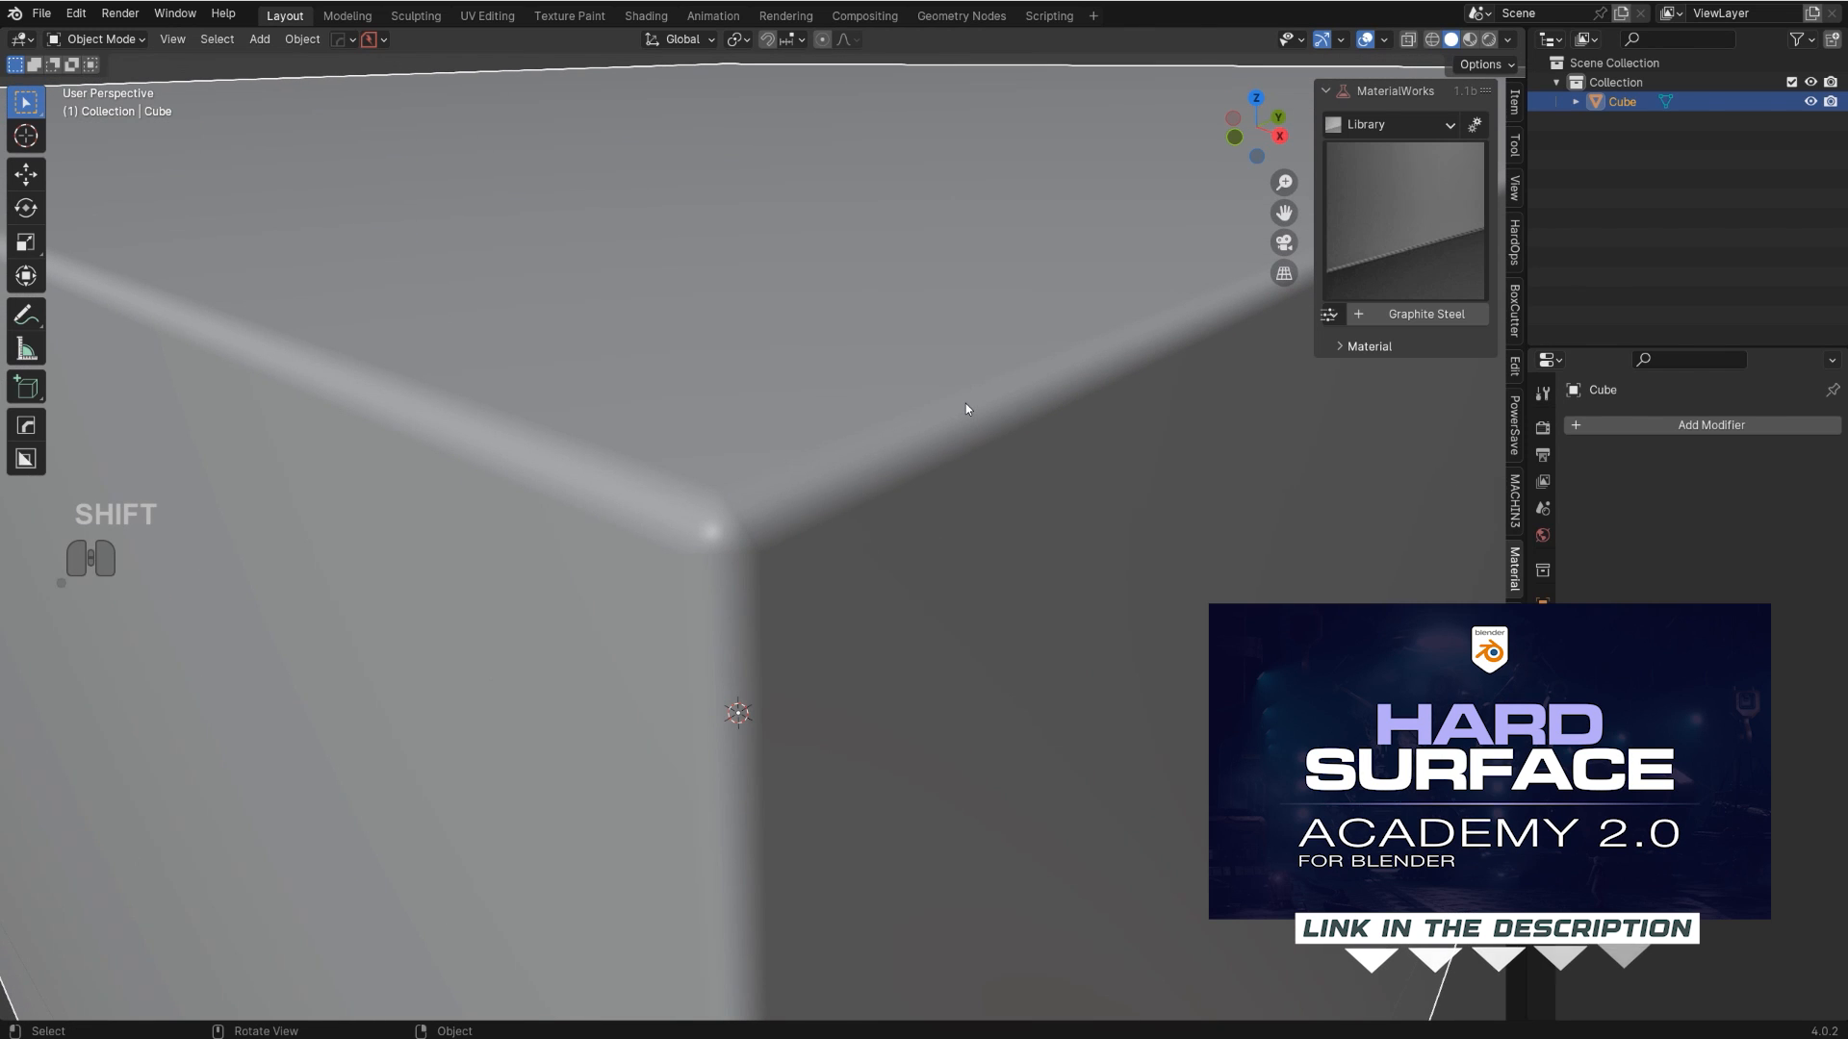
- Undo the bevel on the cube's edges
scroll(963, 403, "down", 6)
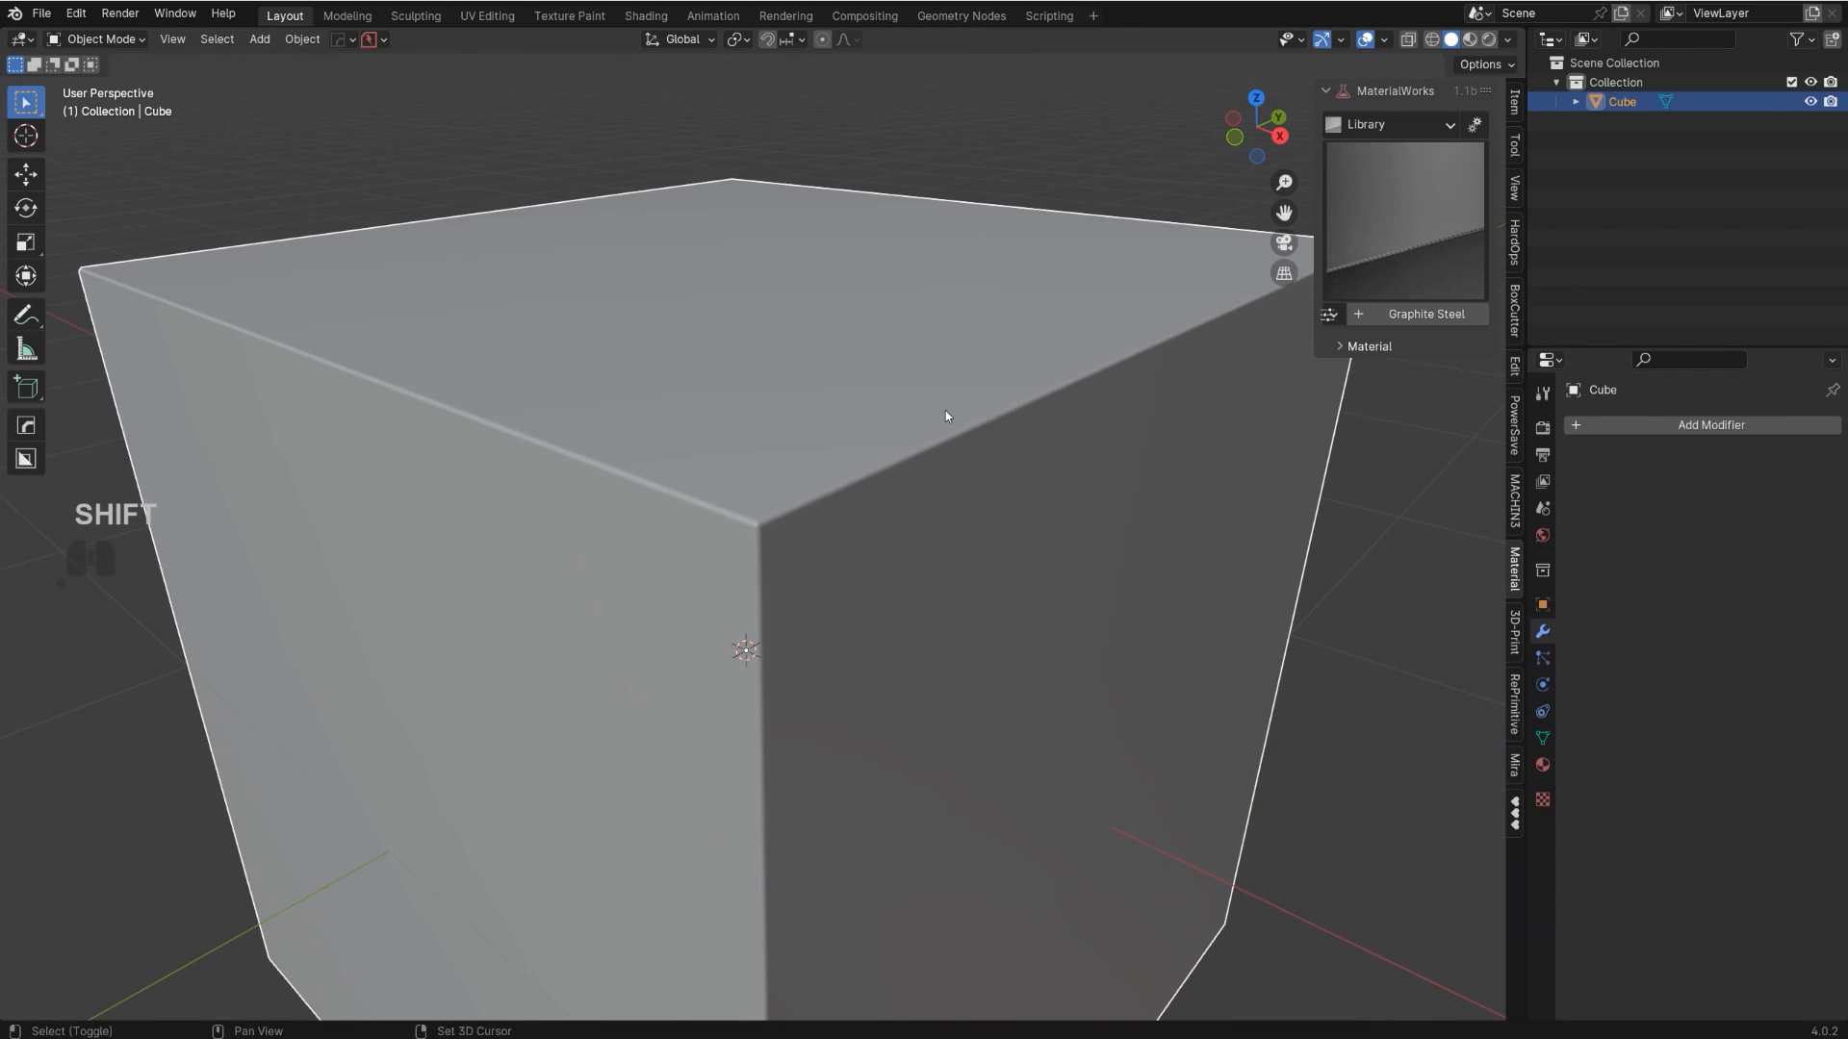
middle_click_drag(945, 410, 903, 442, "shift")
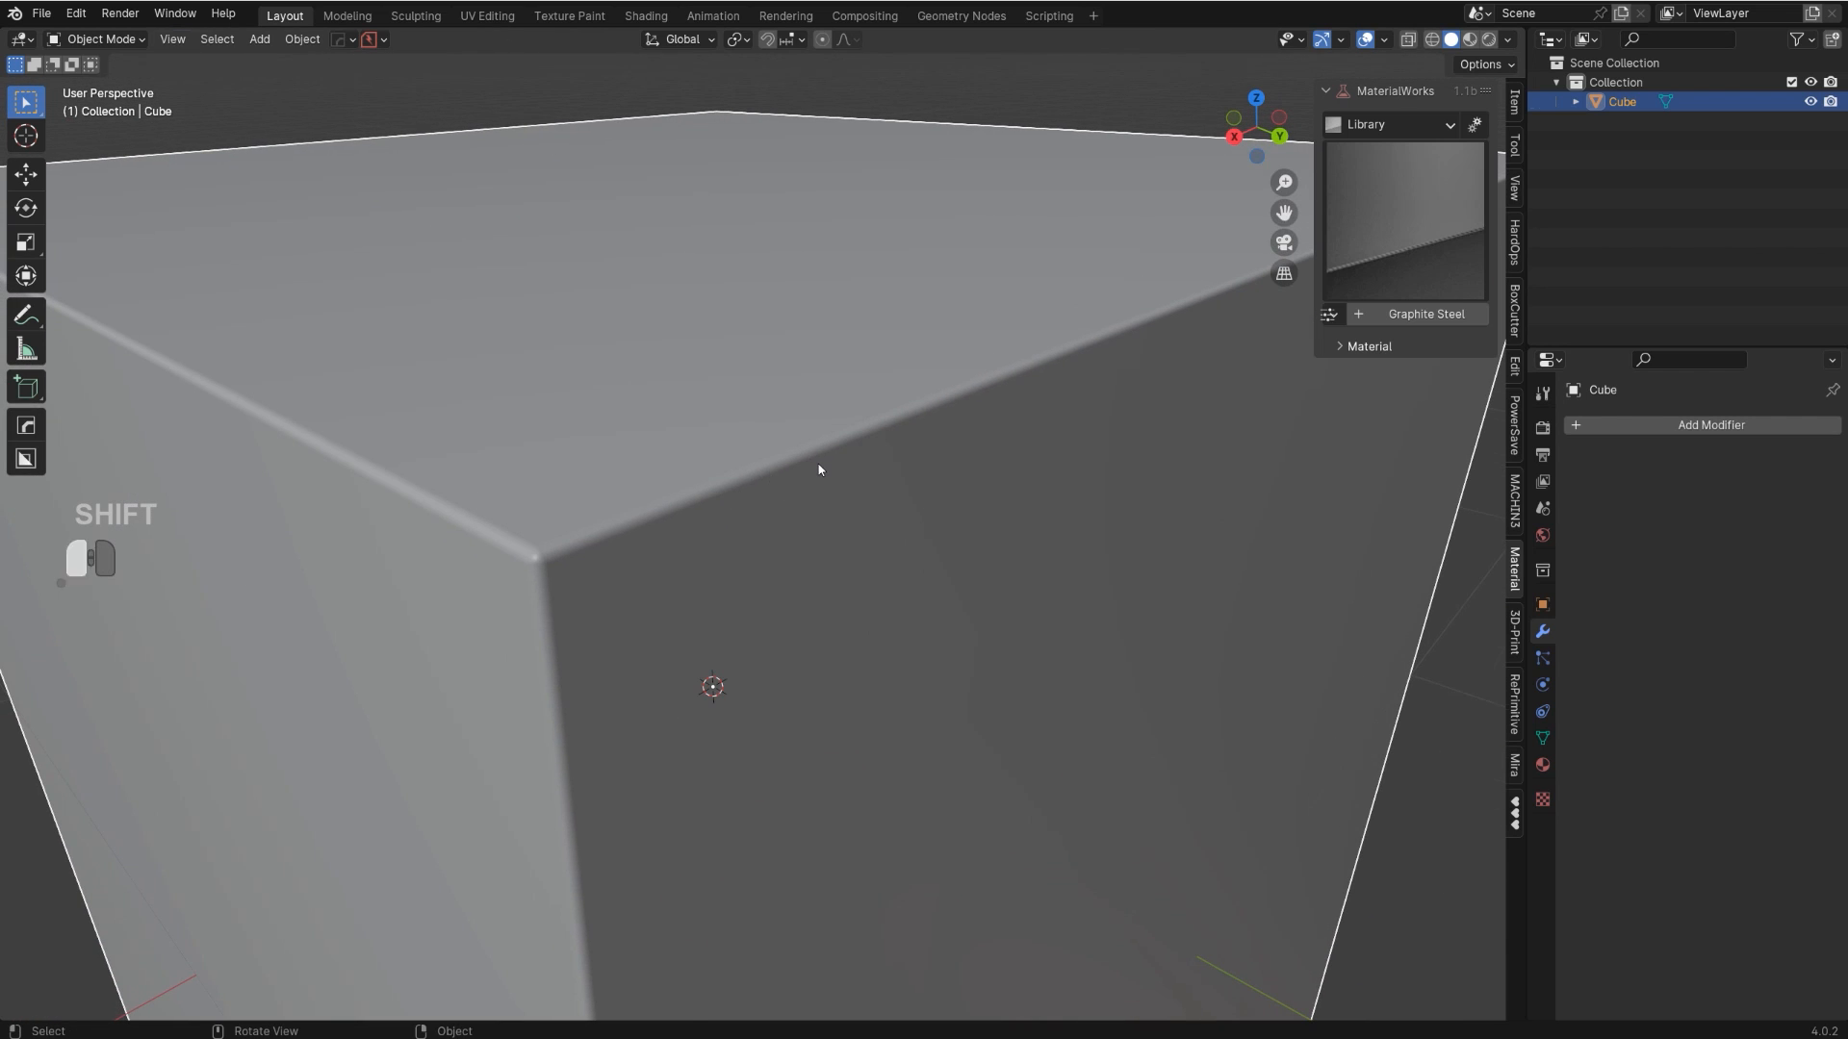
key("ctrl+z")
middle_click_drag(957, 516, 957, 618, "shift")
- Bevel the cube's upper edge, trying up to 25 segments before settling on four
key("ctrl+b")
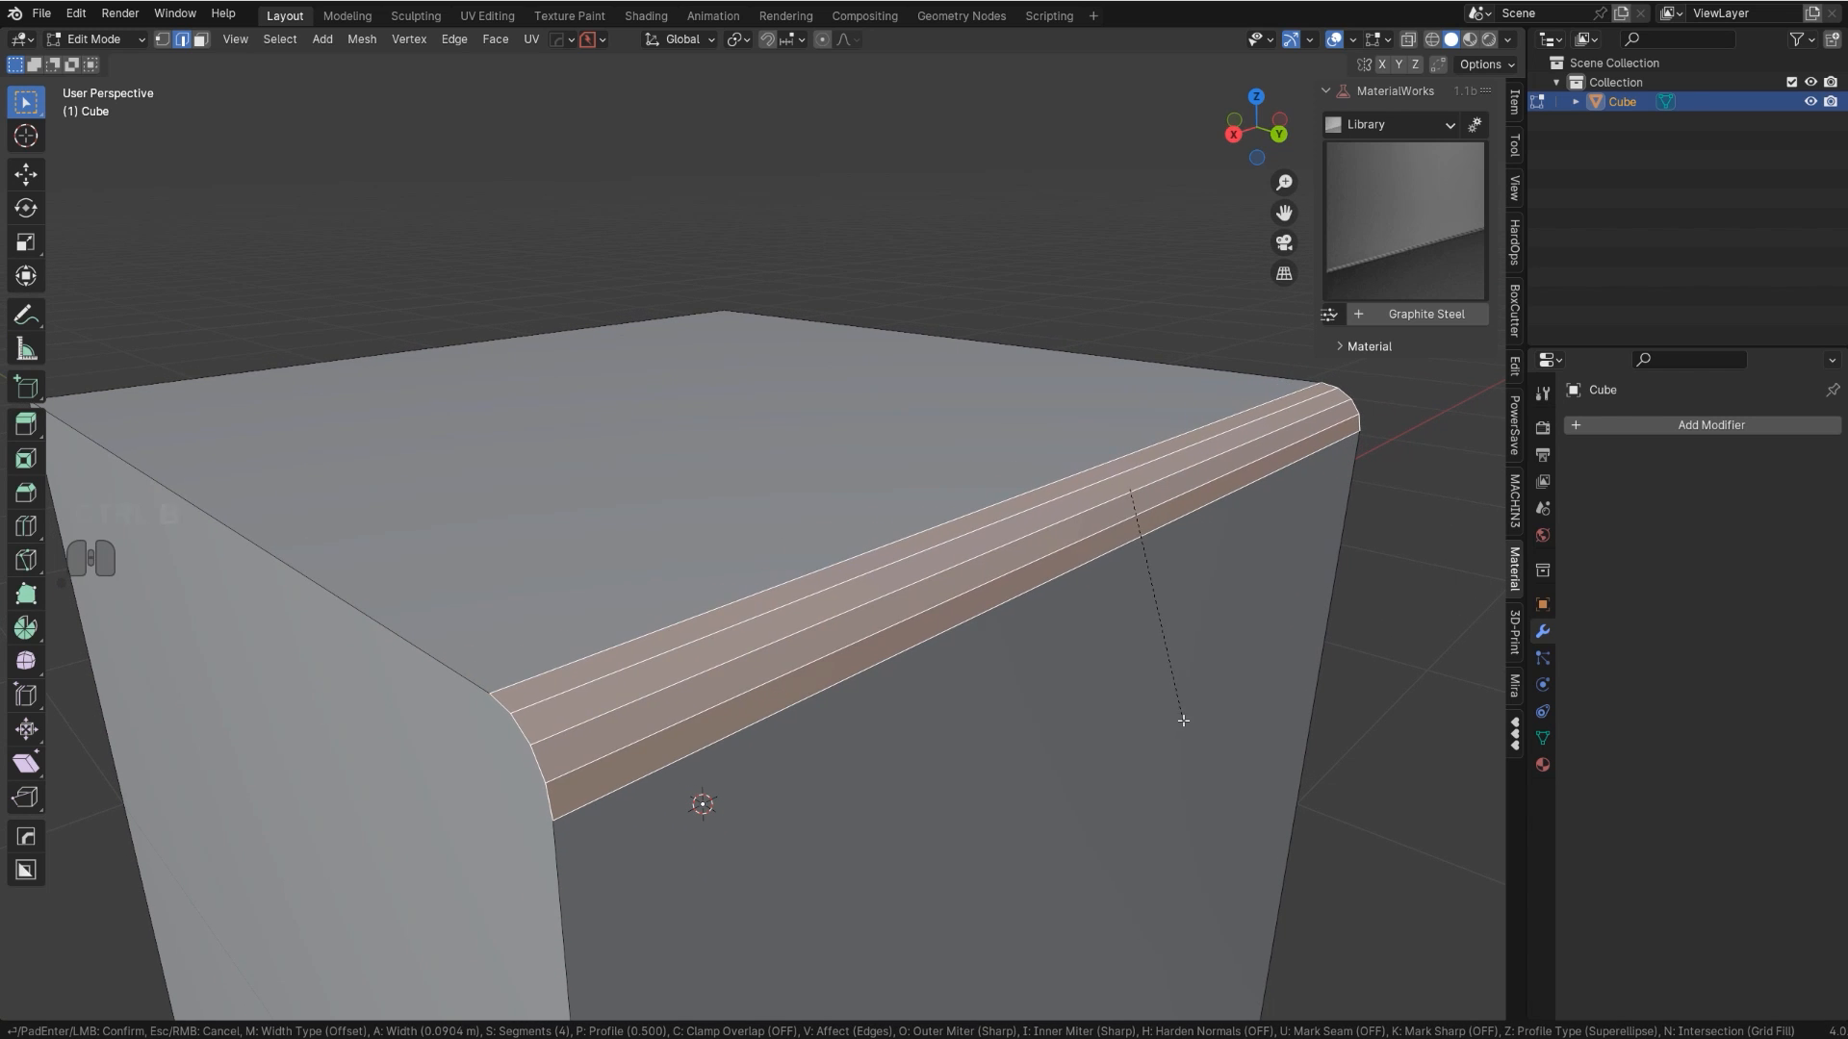
scroll(1198, 741, "up", 20)
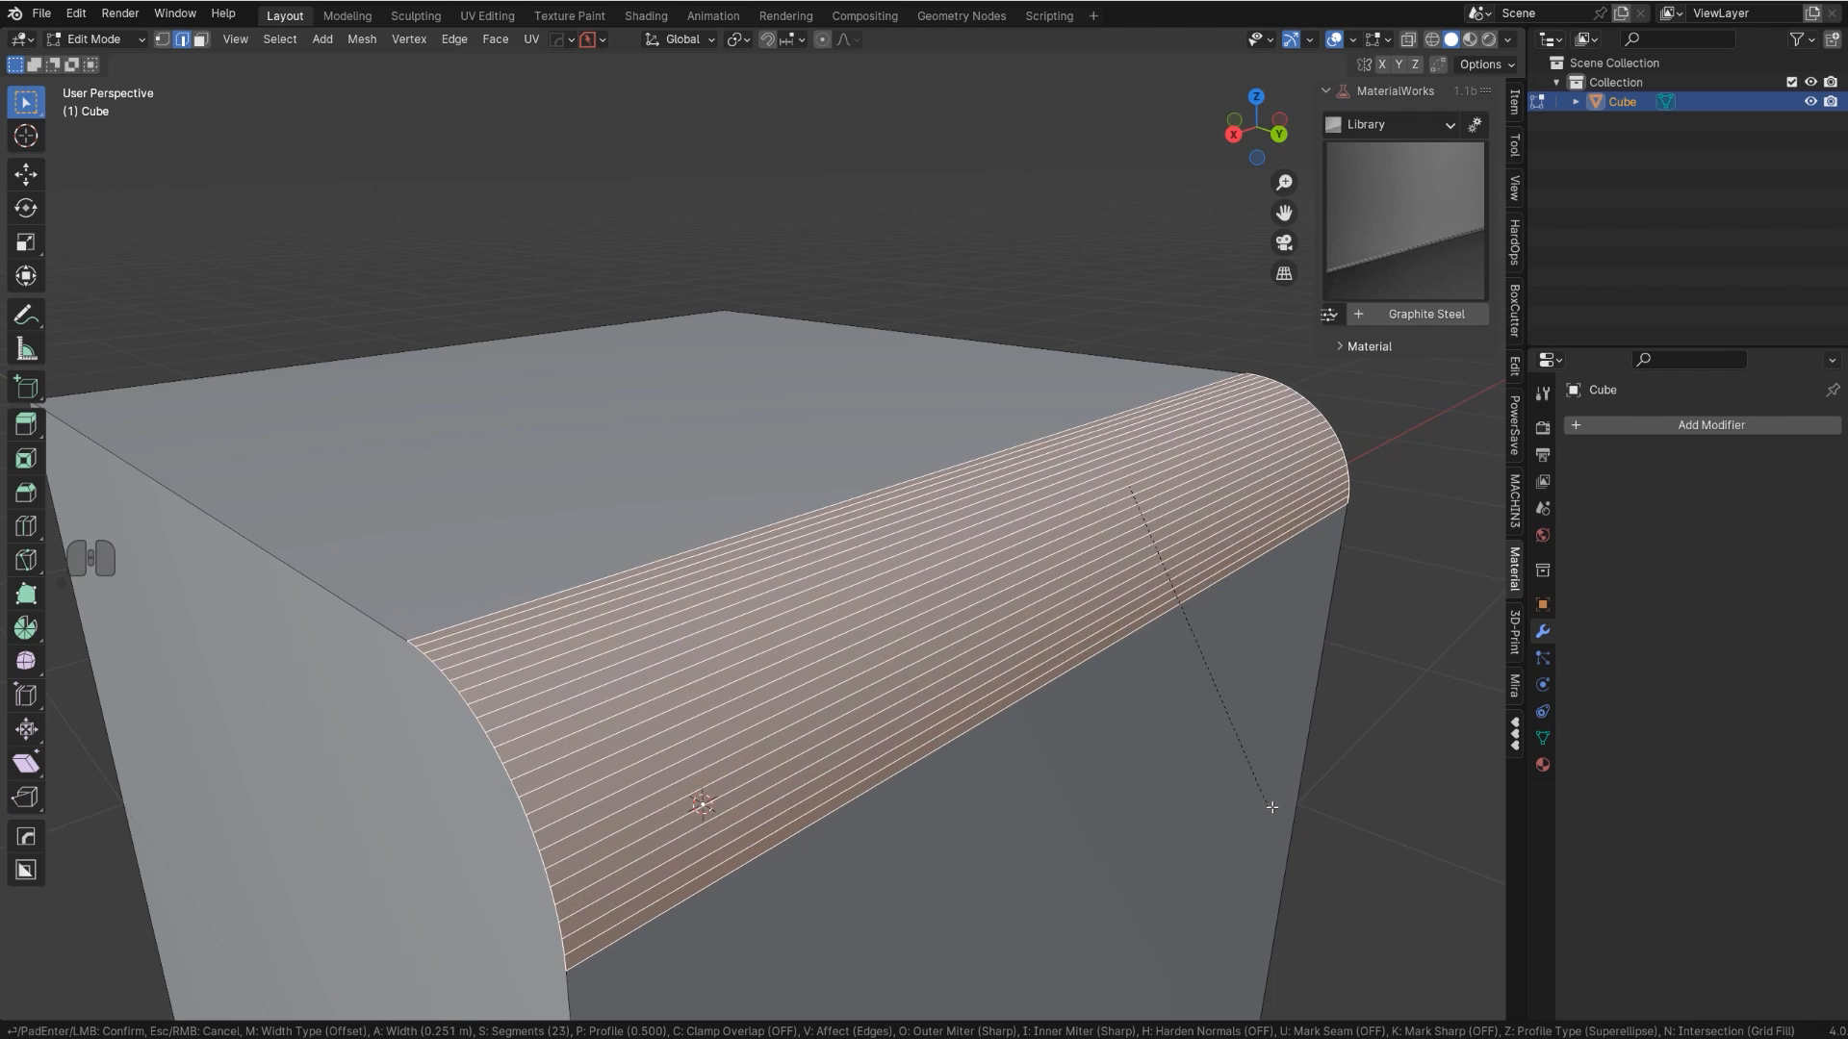
scroll(1280, 789, "down", 15)
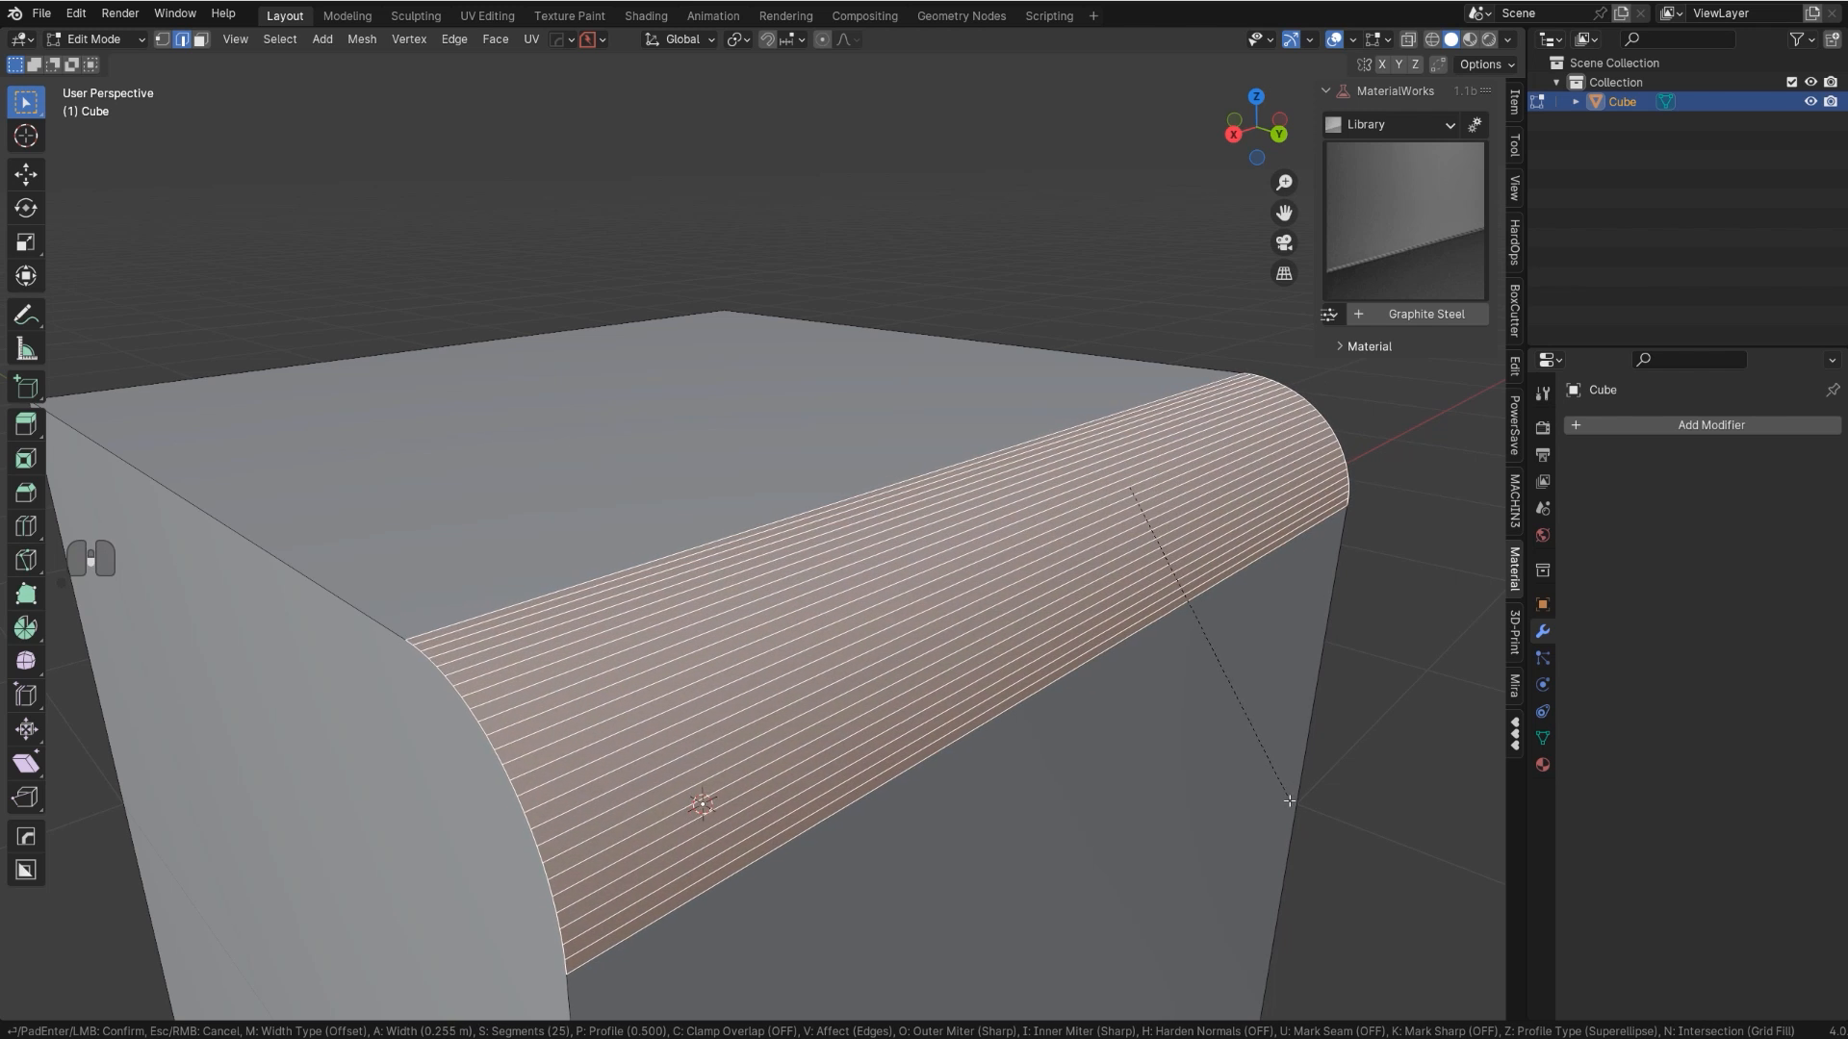
scroll(1261, 781, "down", 12)
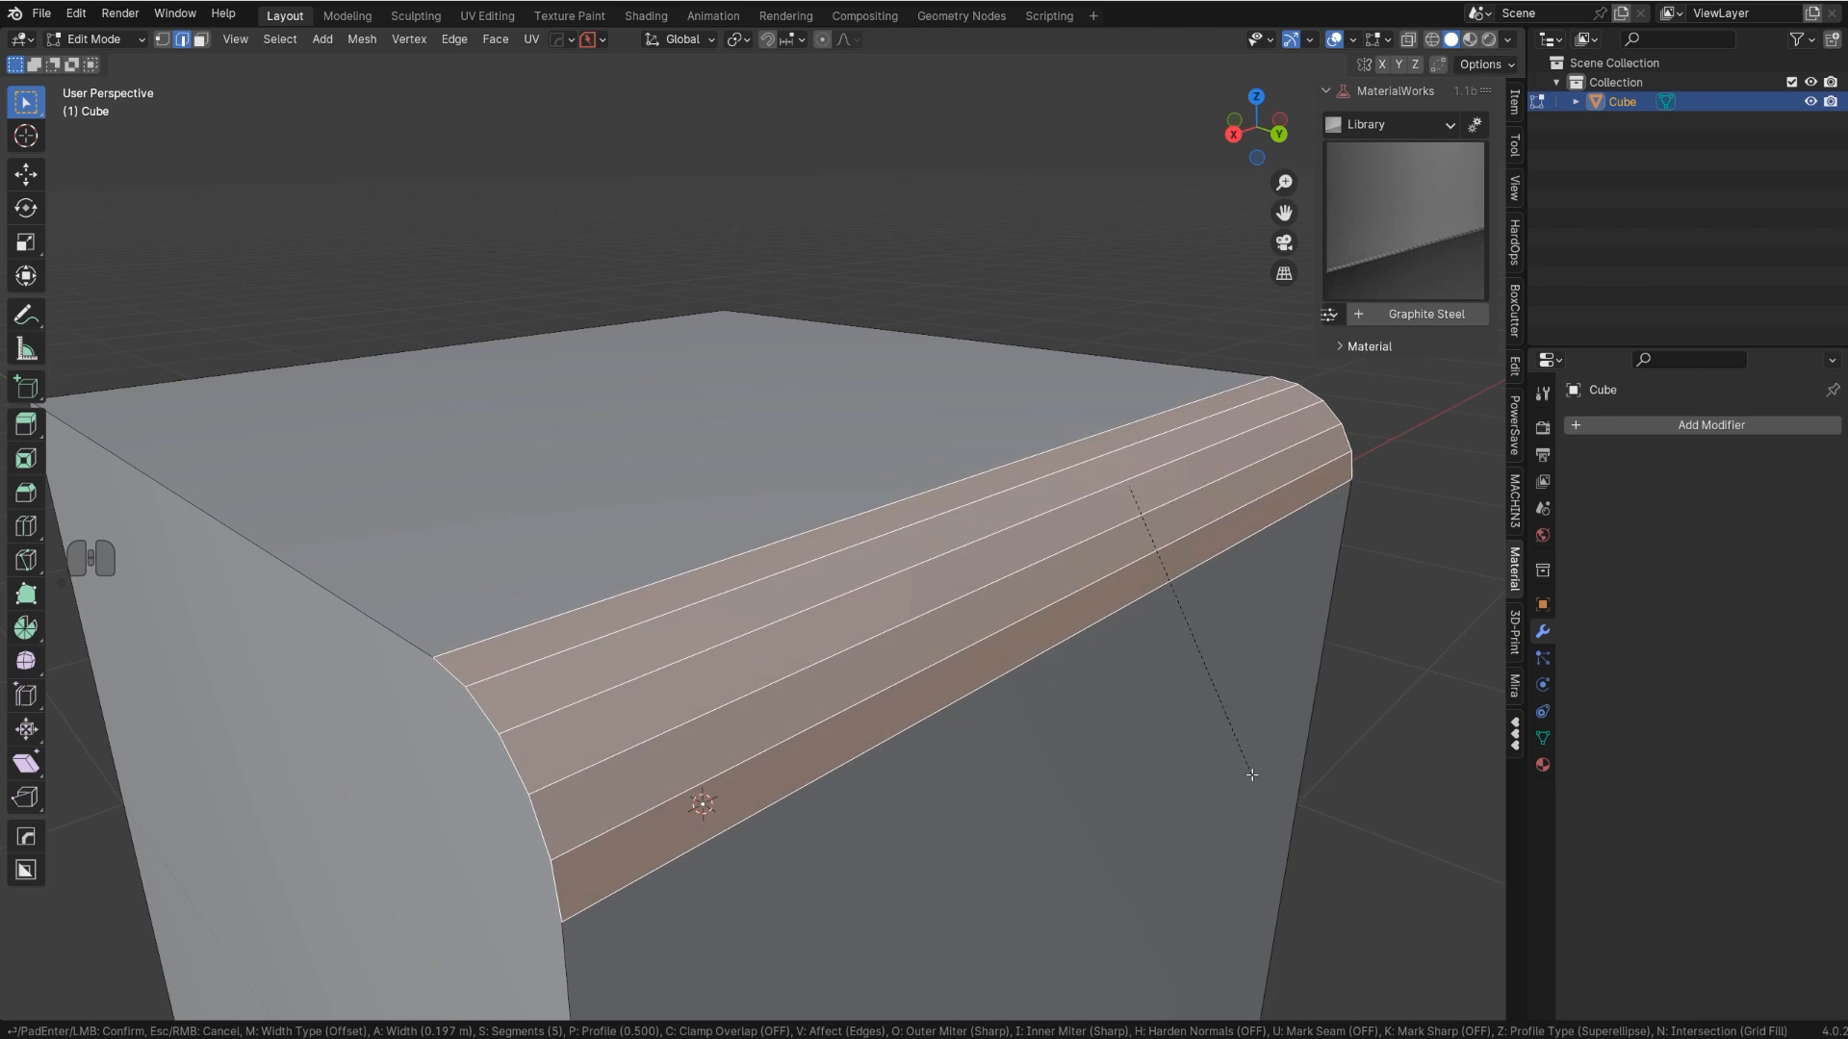
left_click(1205, 729)
middle_click_drag(723, 762, 783, 682)
scroll(825, 651, "up", 1)
scroll(845, 652, "down", 1)
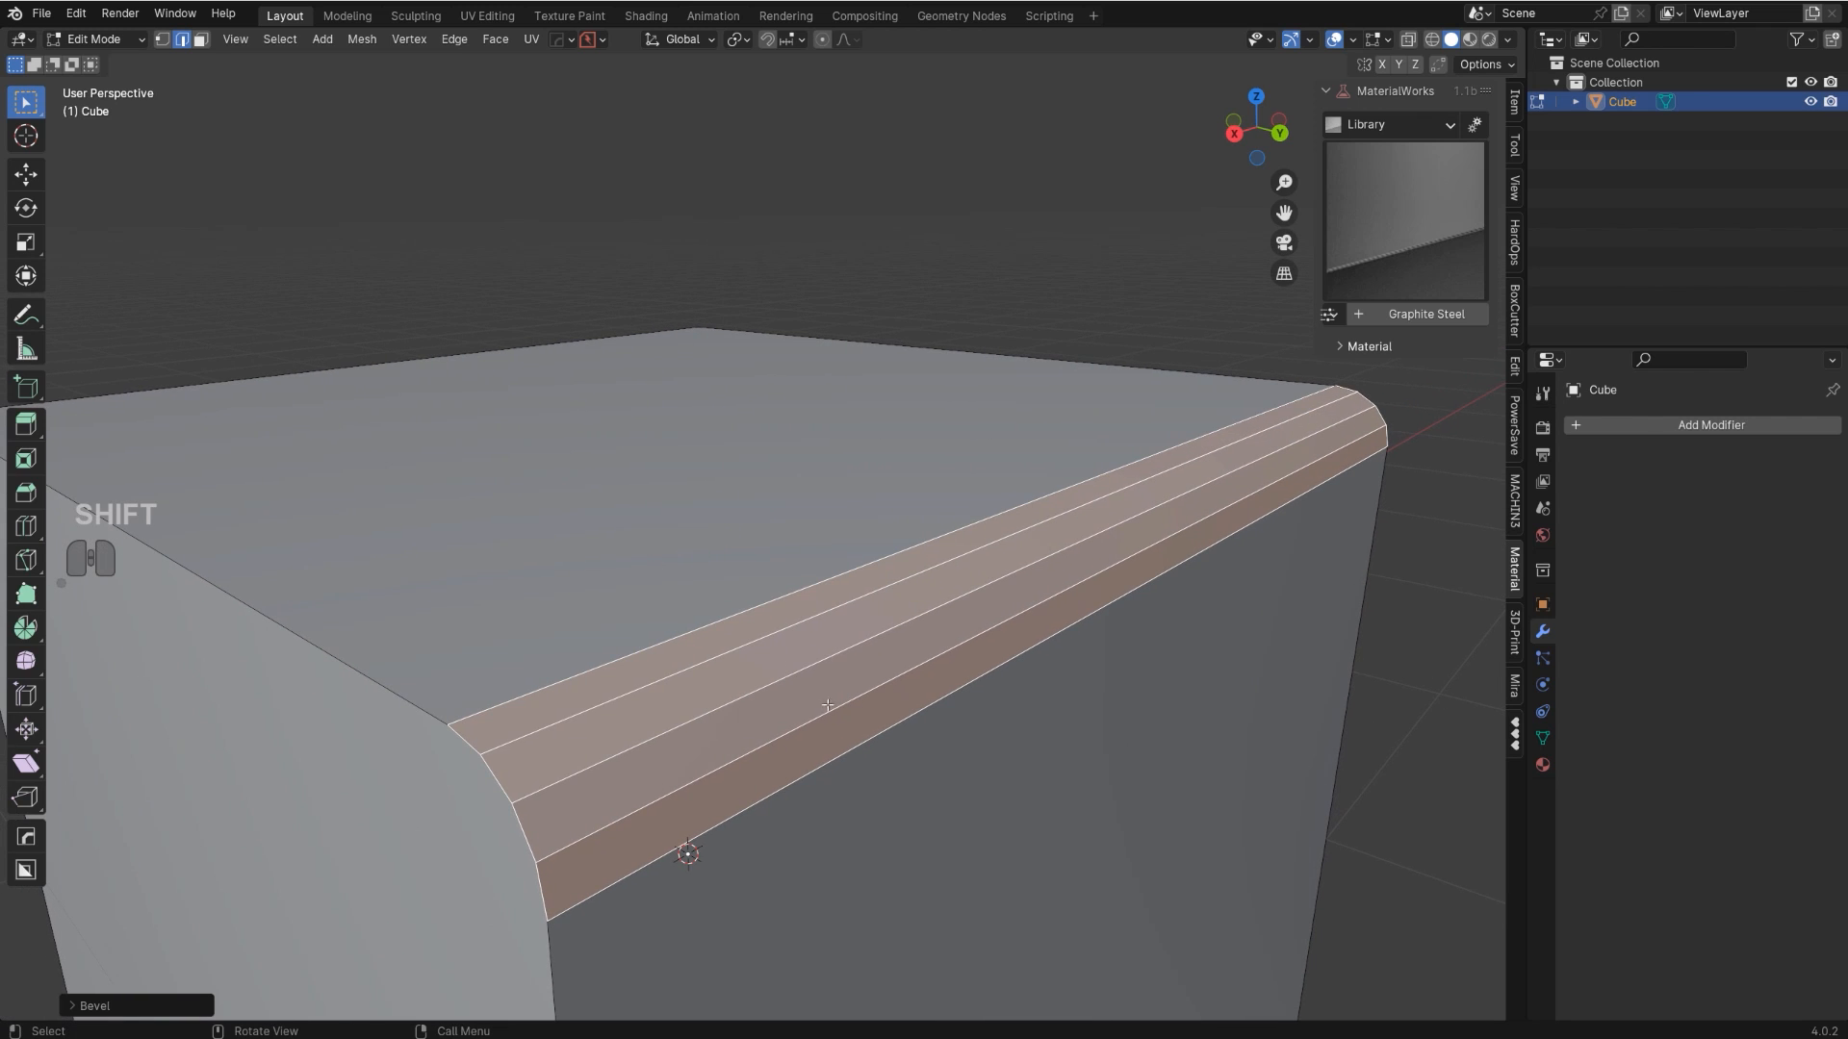
- Select the four faces of the upper-edge bevel one after another in face mode
key("Tab")
left_click(666, 668)
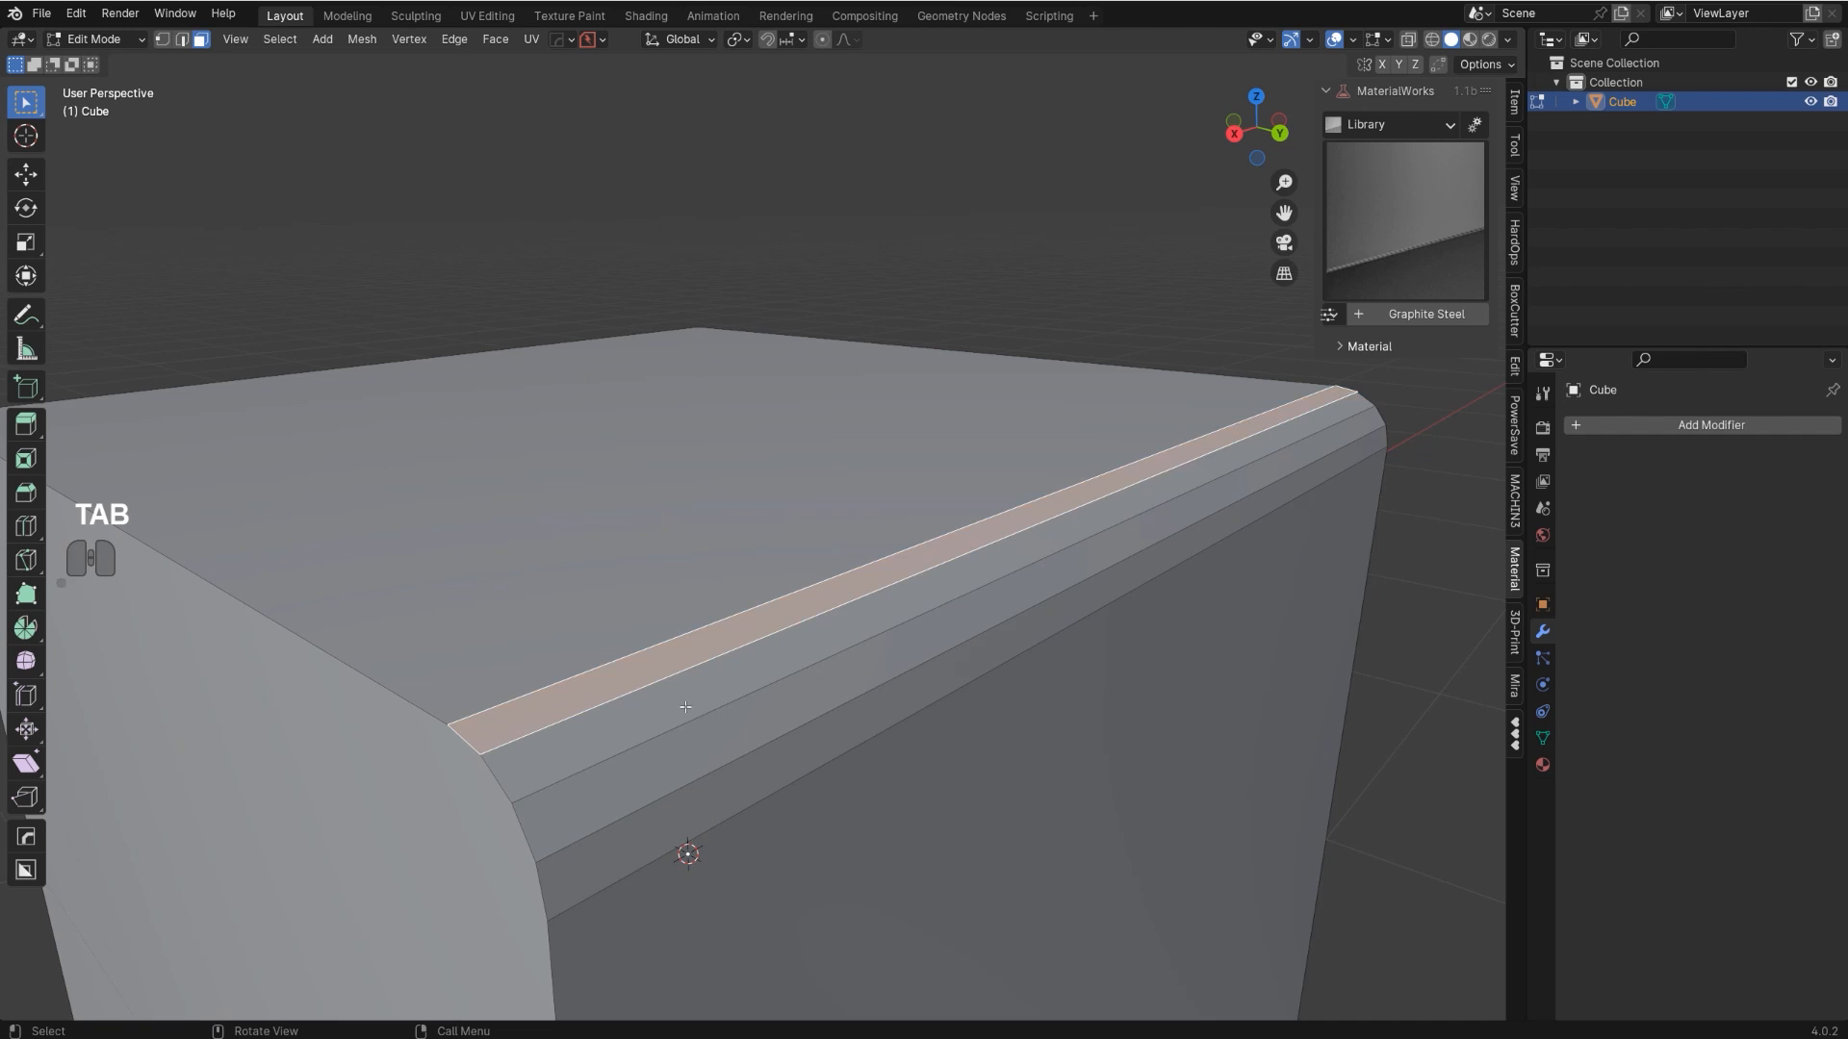
left_click(689, 708)
left_click(702, 740)
left_click(736, 791)
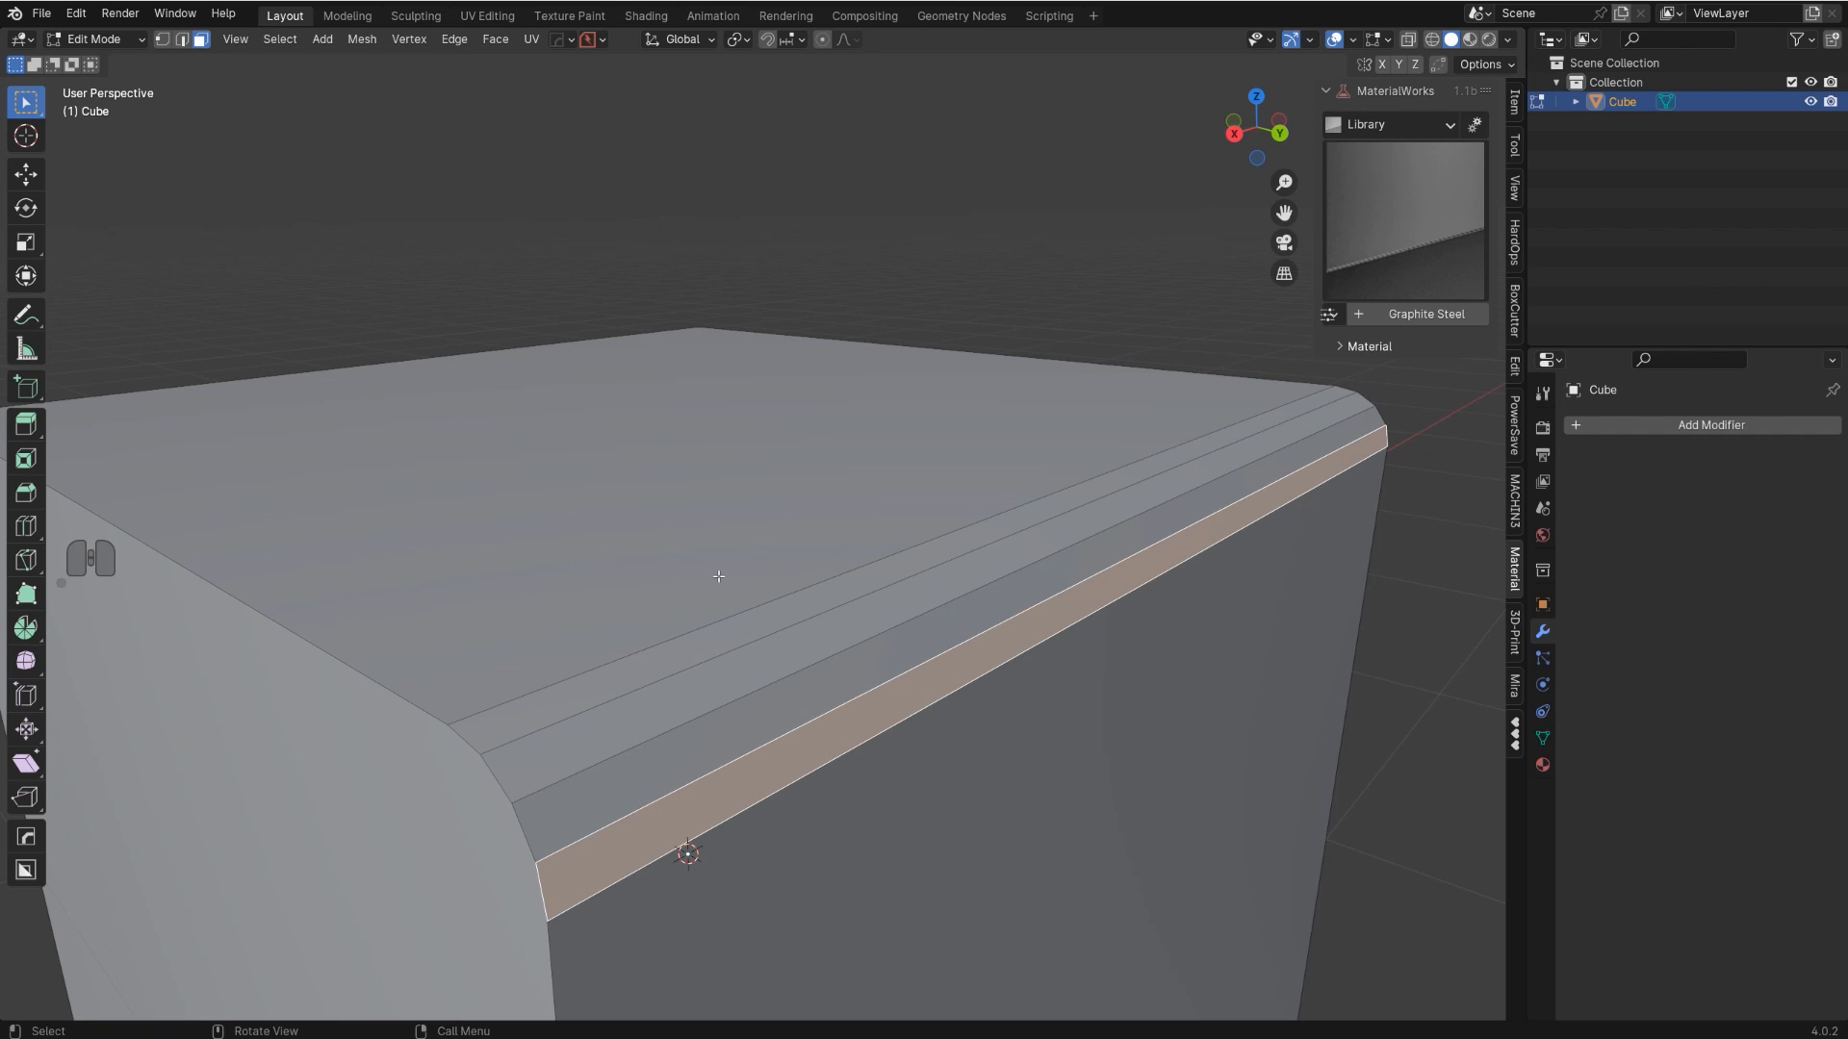
- Select the lengthwise edges of the upper-edge bevel one after another in edge mode
key("Tab")
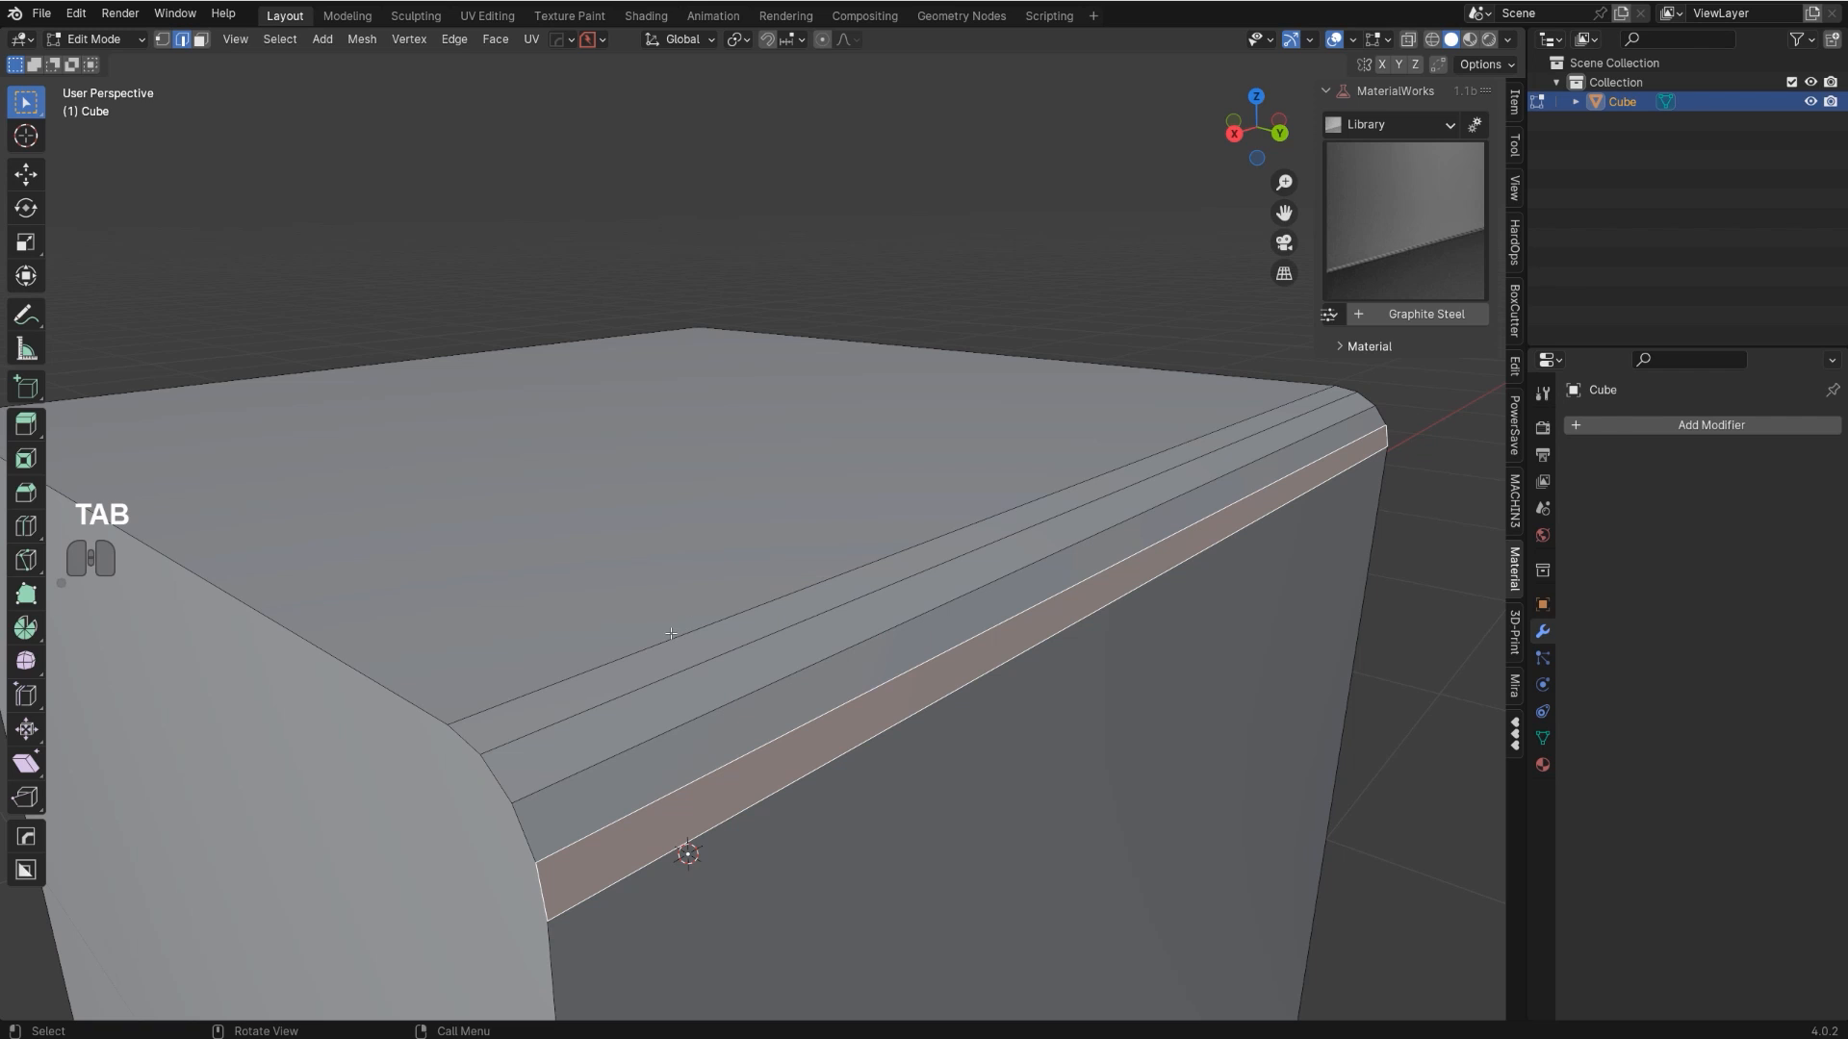
left_click(671, 636)
left_click(705, 665)
left_click(734, 706)
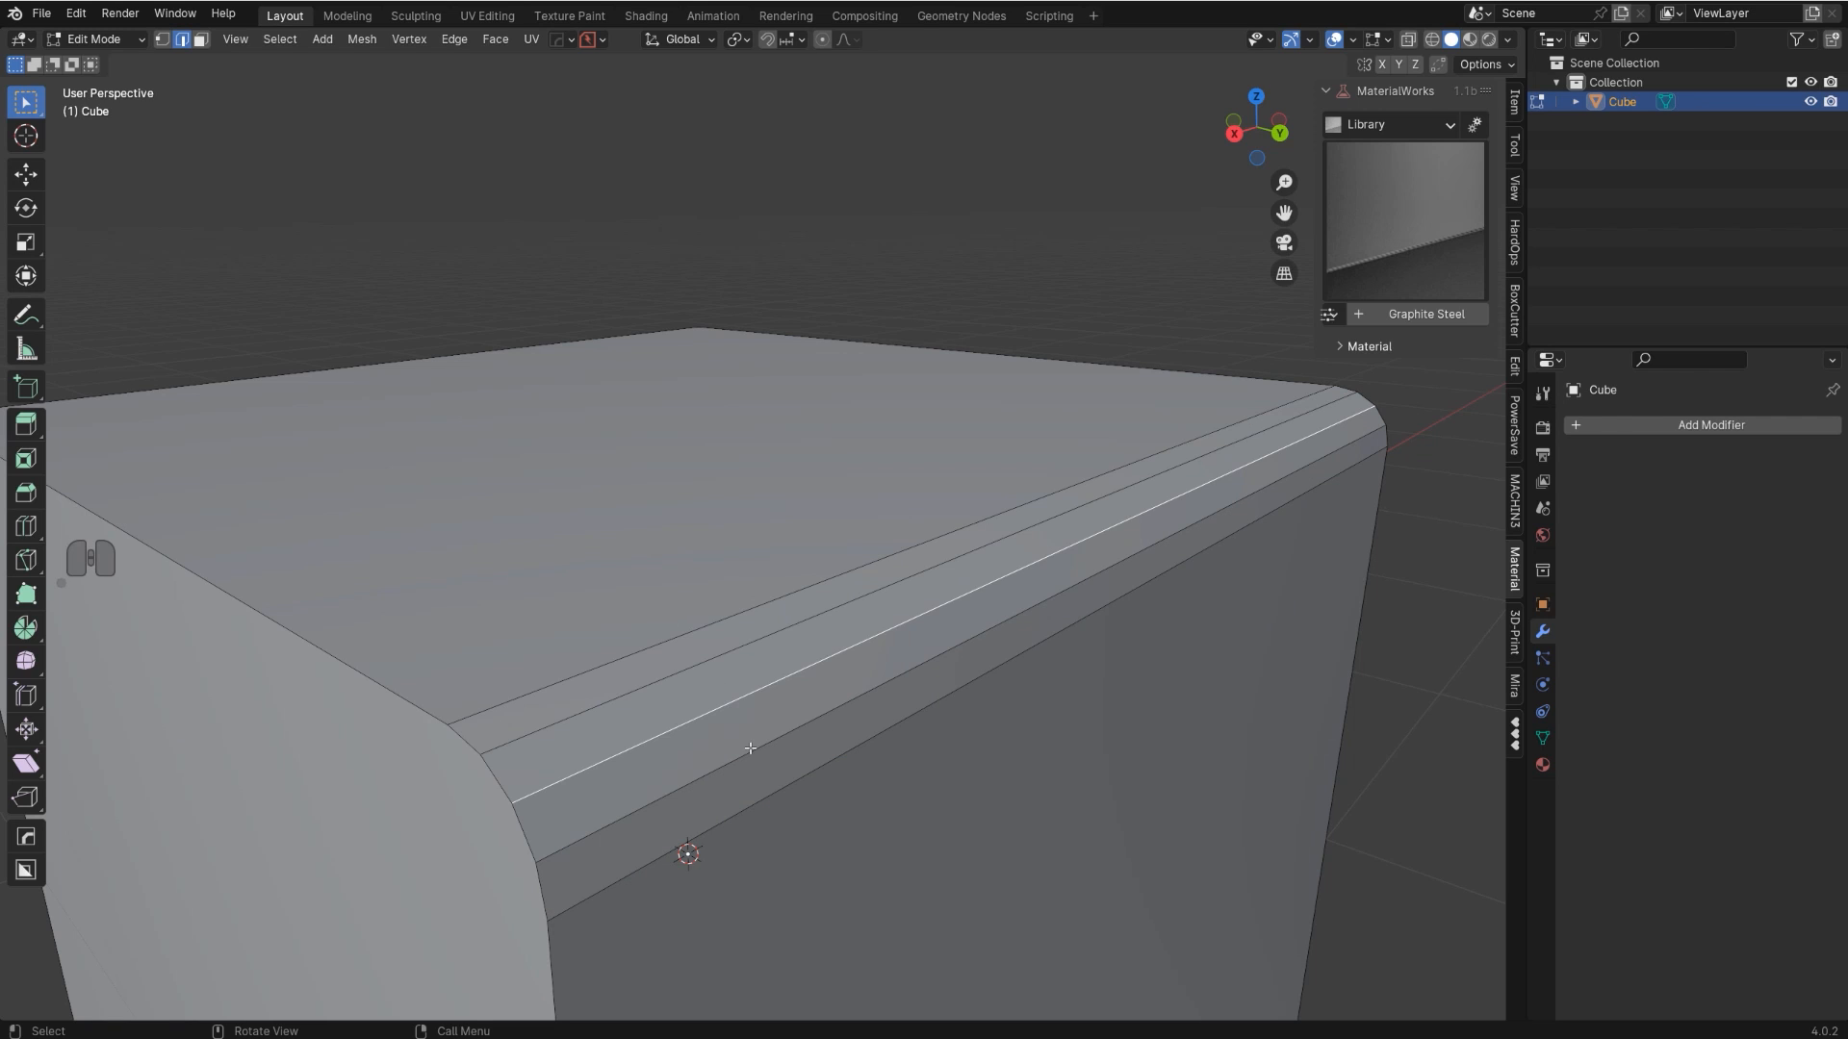
left_click(757, 750)
left_click(778, 792)
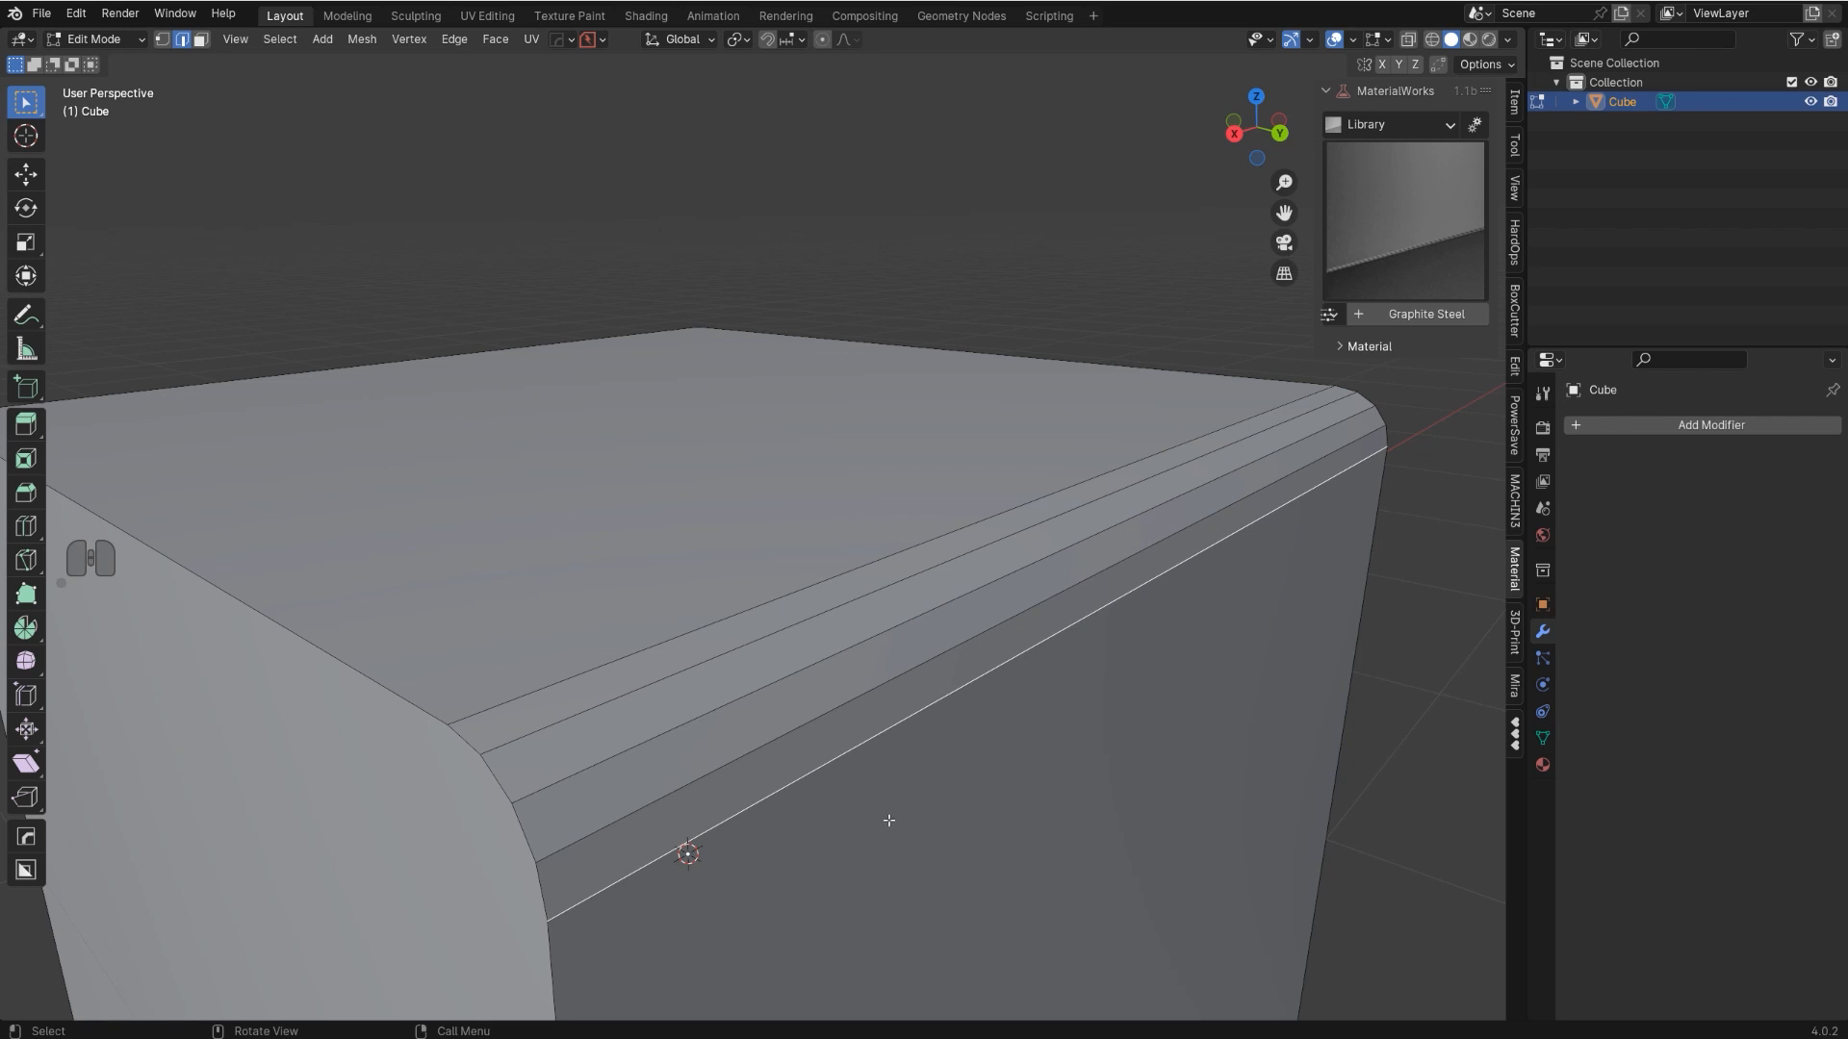
- Dissolve the second and fourth lengthwise edges of the bevel to reduce it to two segments
left_click(804, 686)
left_click(766, 636, "shift")
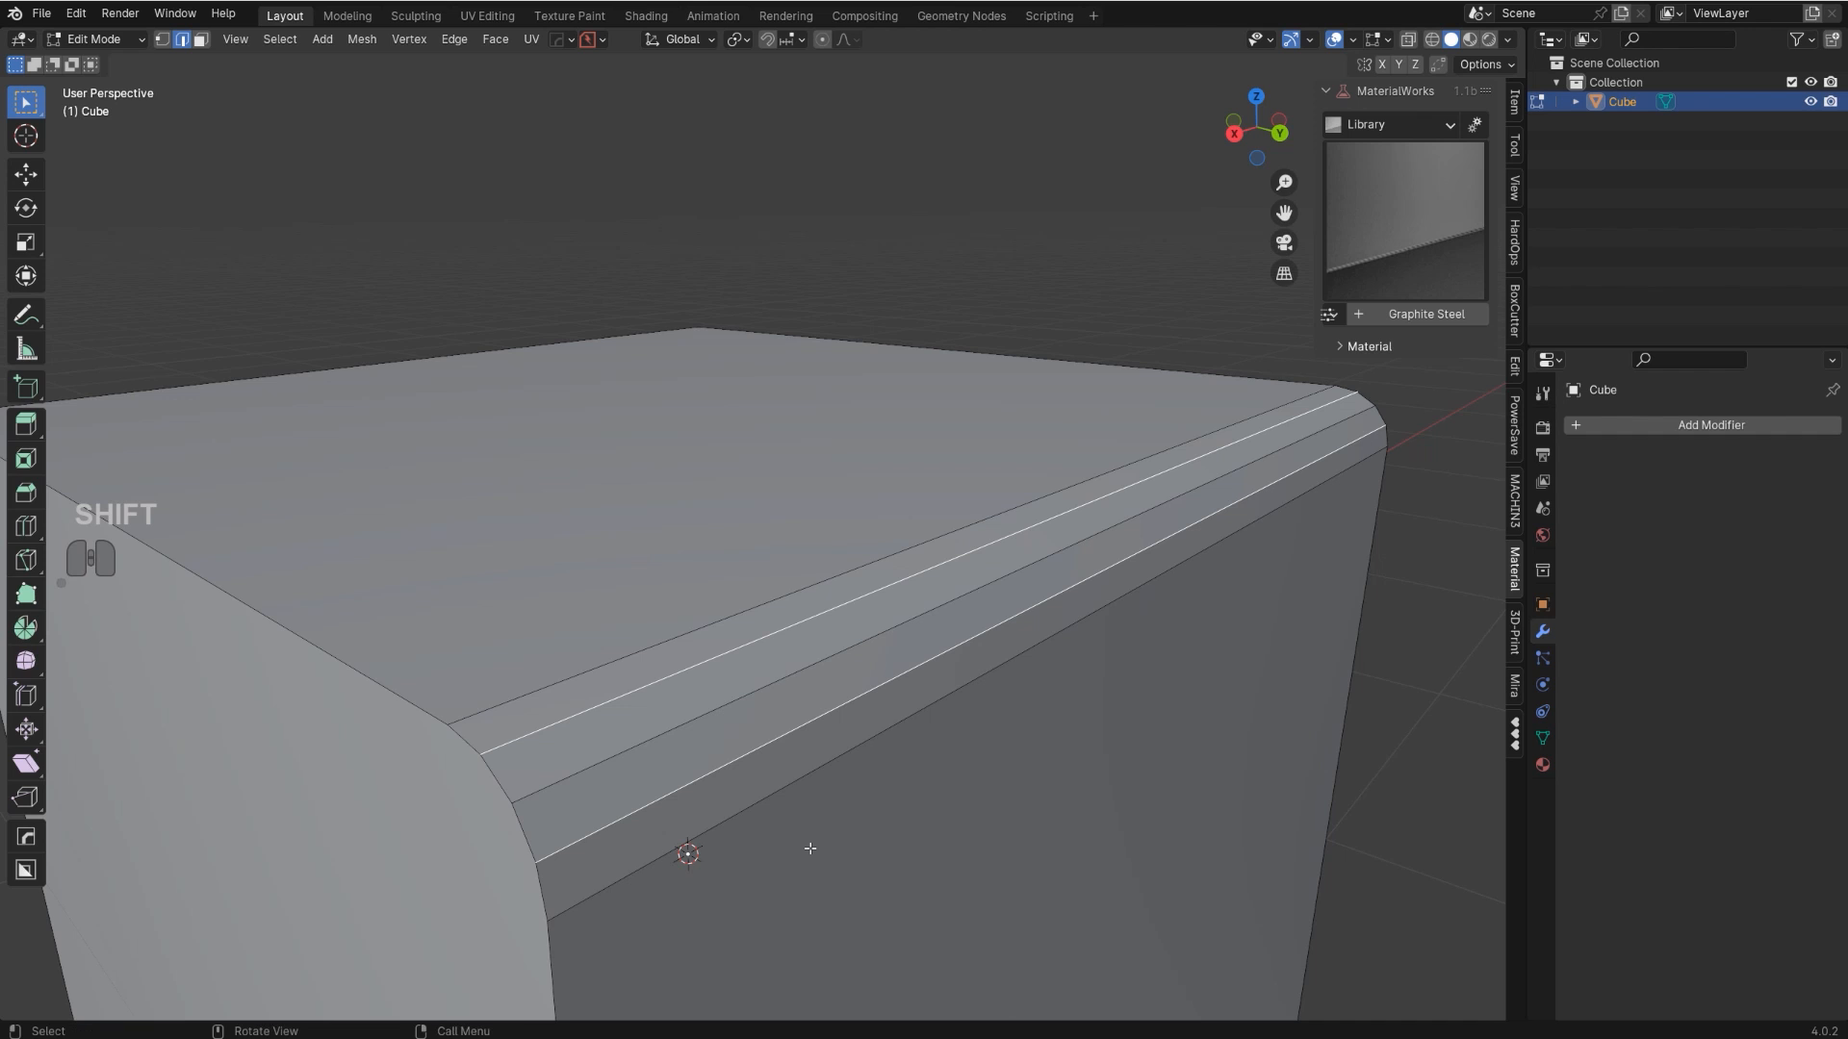
middle_click_drag(813, 847, 932, 702)
left_click(724, 551)
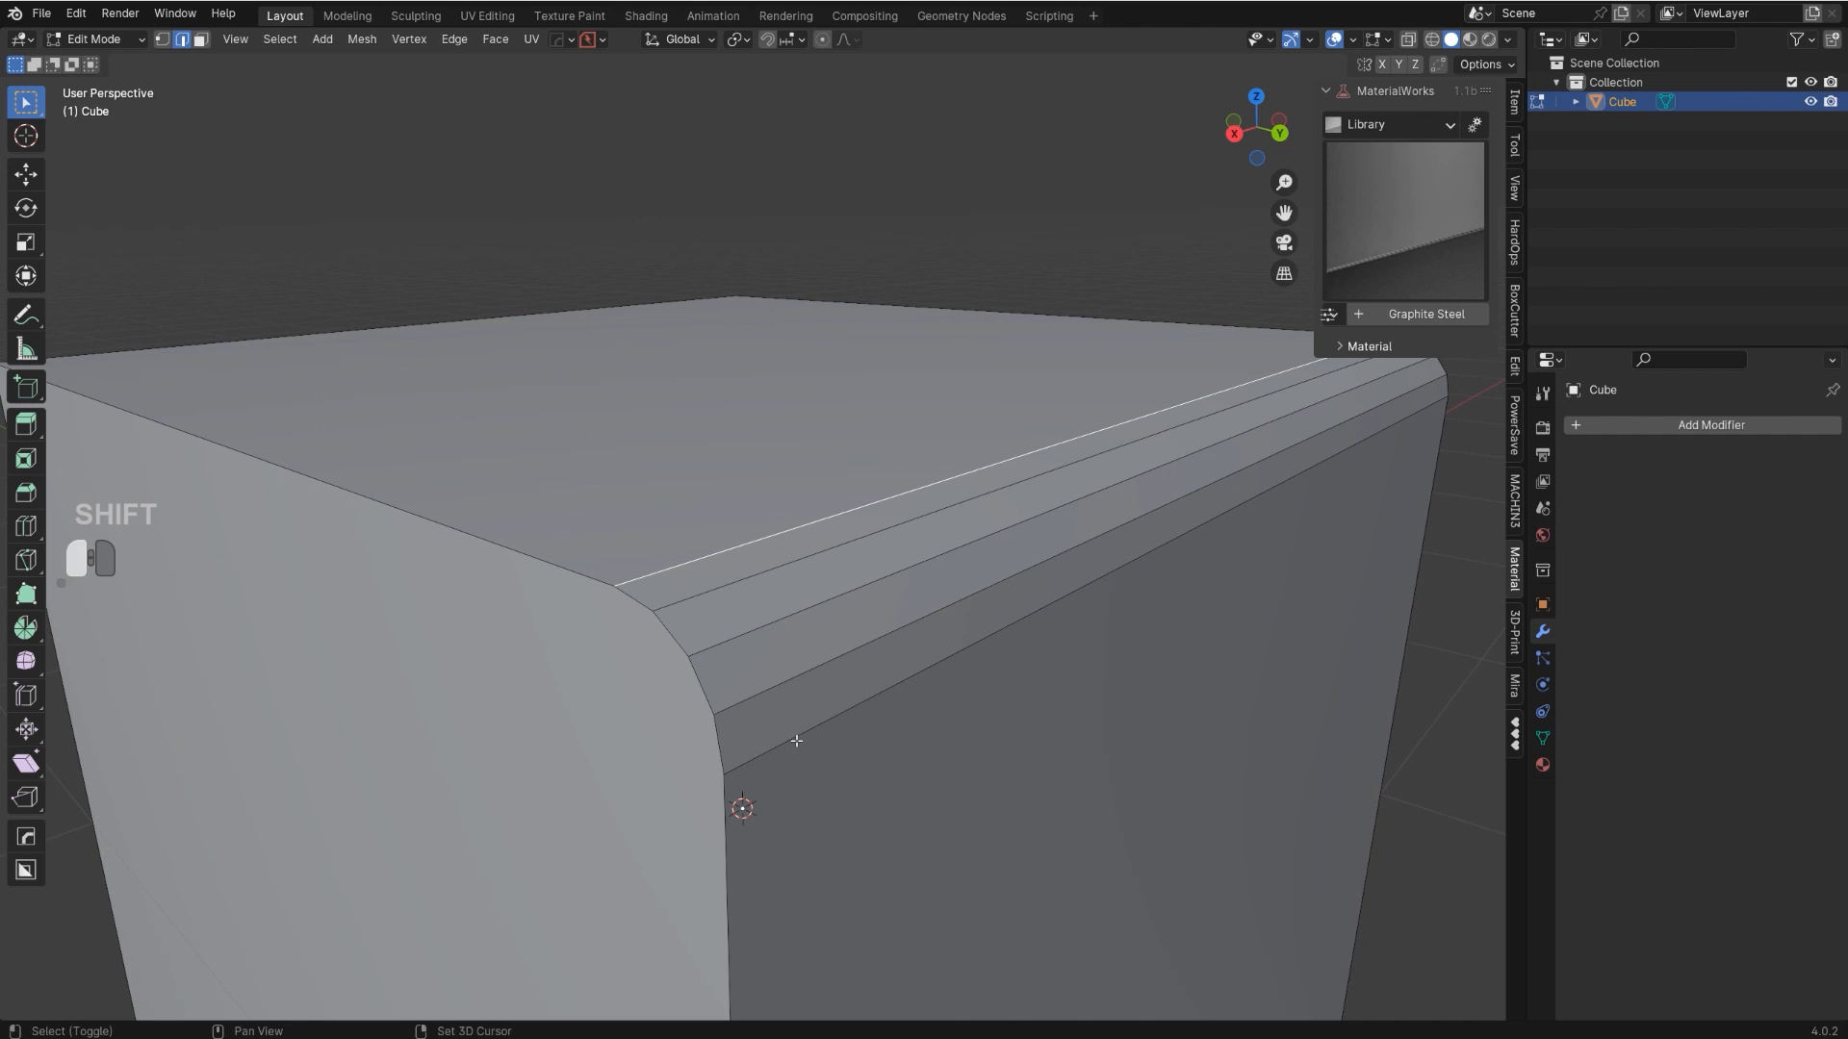
left_click(798, 740, "shift")
middle_click_drag(827, 760, 813, 799, "shift")
left_click(851, 679)
left_click(803, 592, "shift")
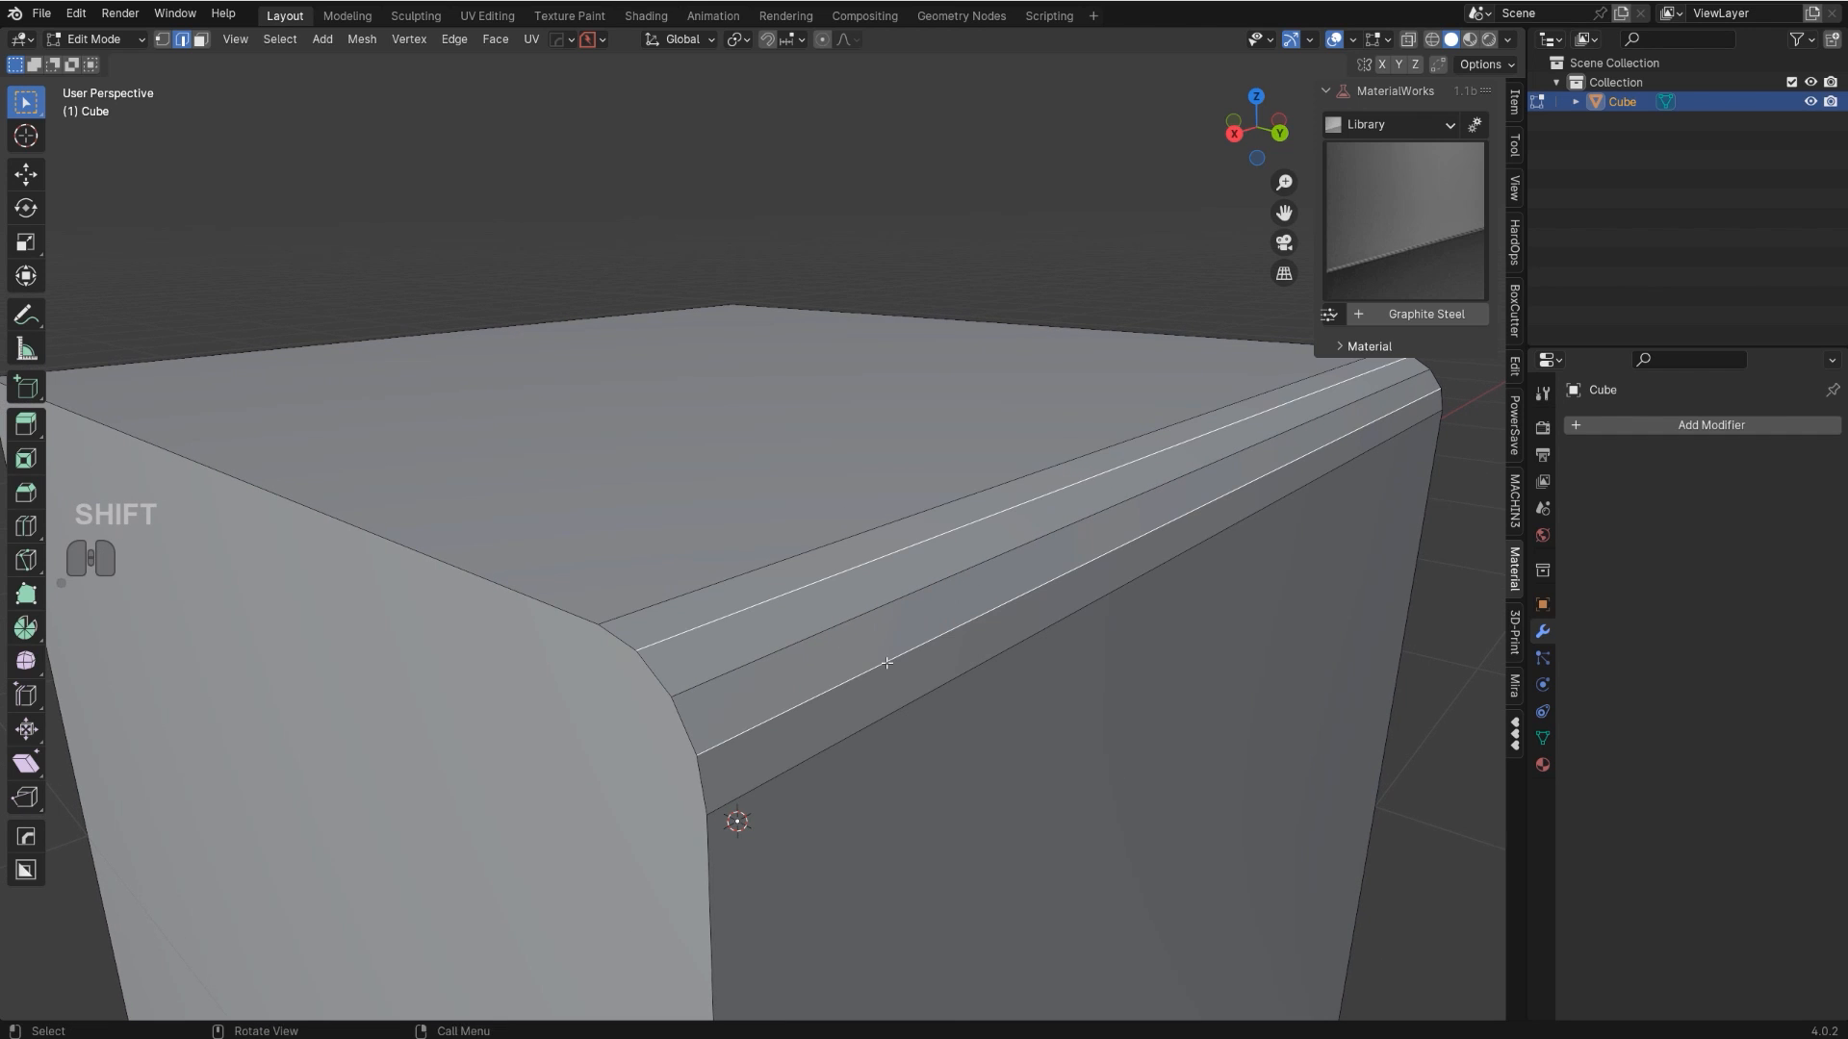
key("x")
left_click(884, 791)
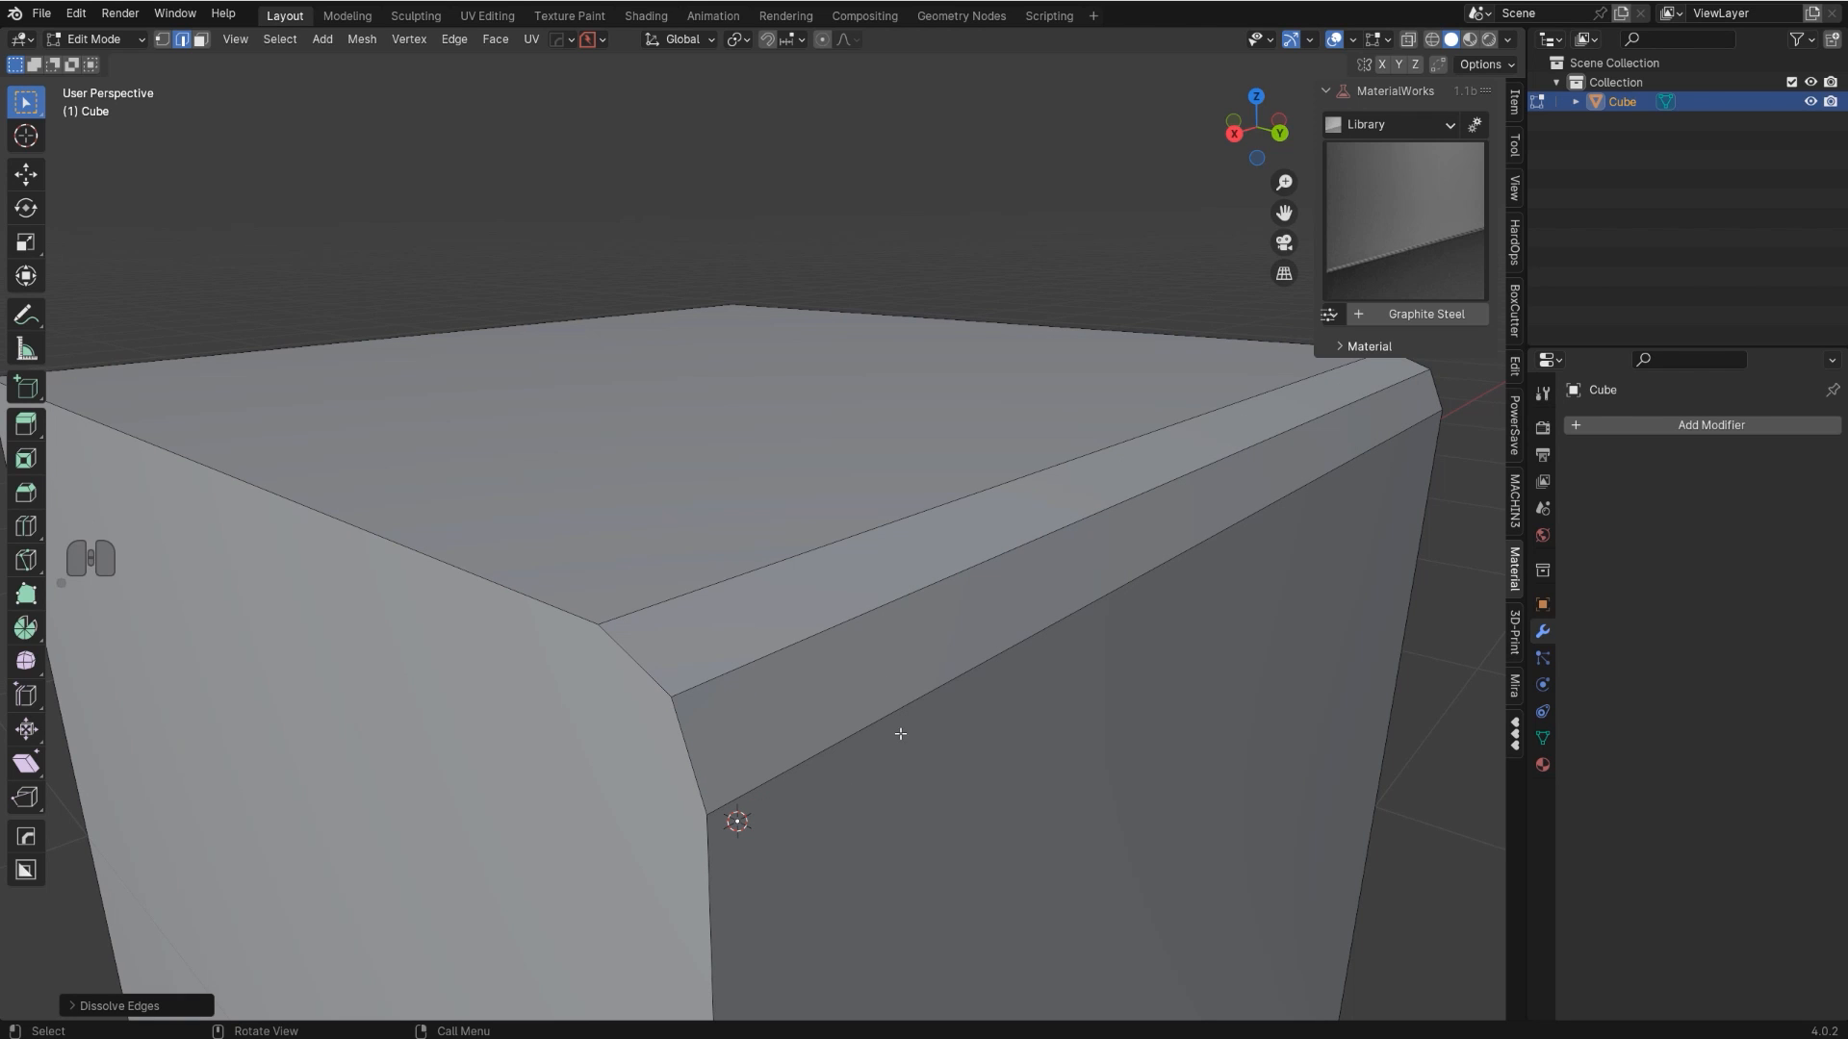
- Undo the edge dissolve and the bevel on the cube's upper edge
key("ctrl+z")
key("ctrl+z")
key("ctrl+z")
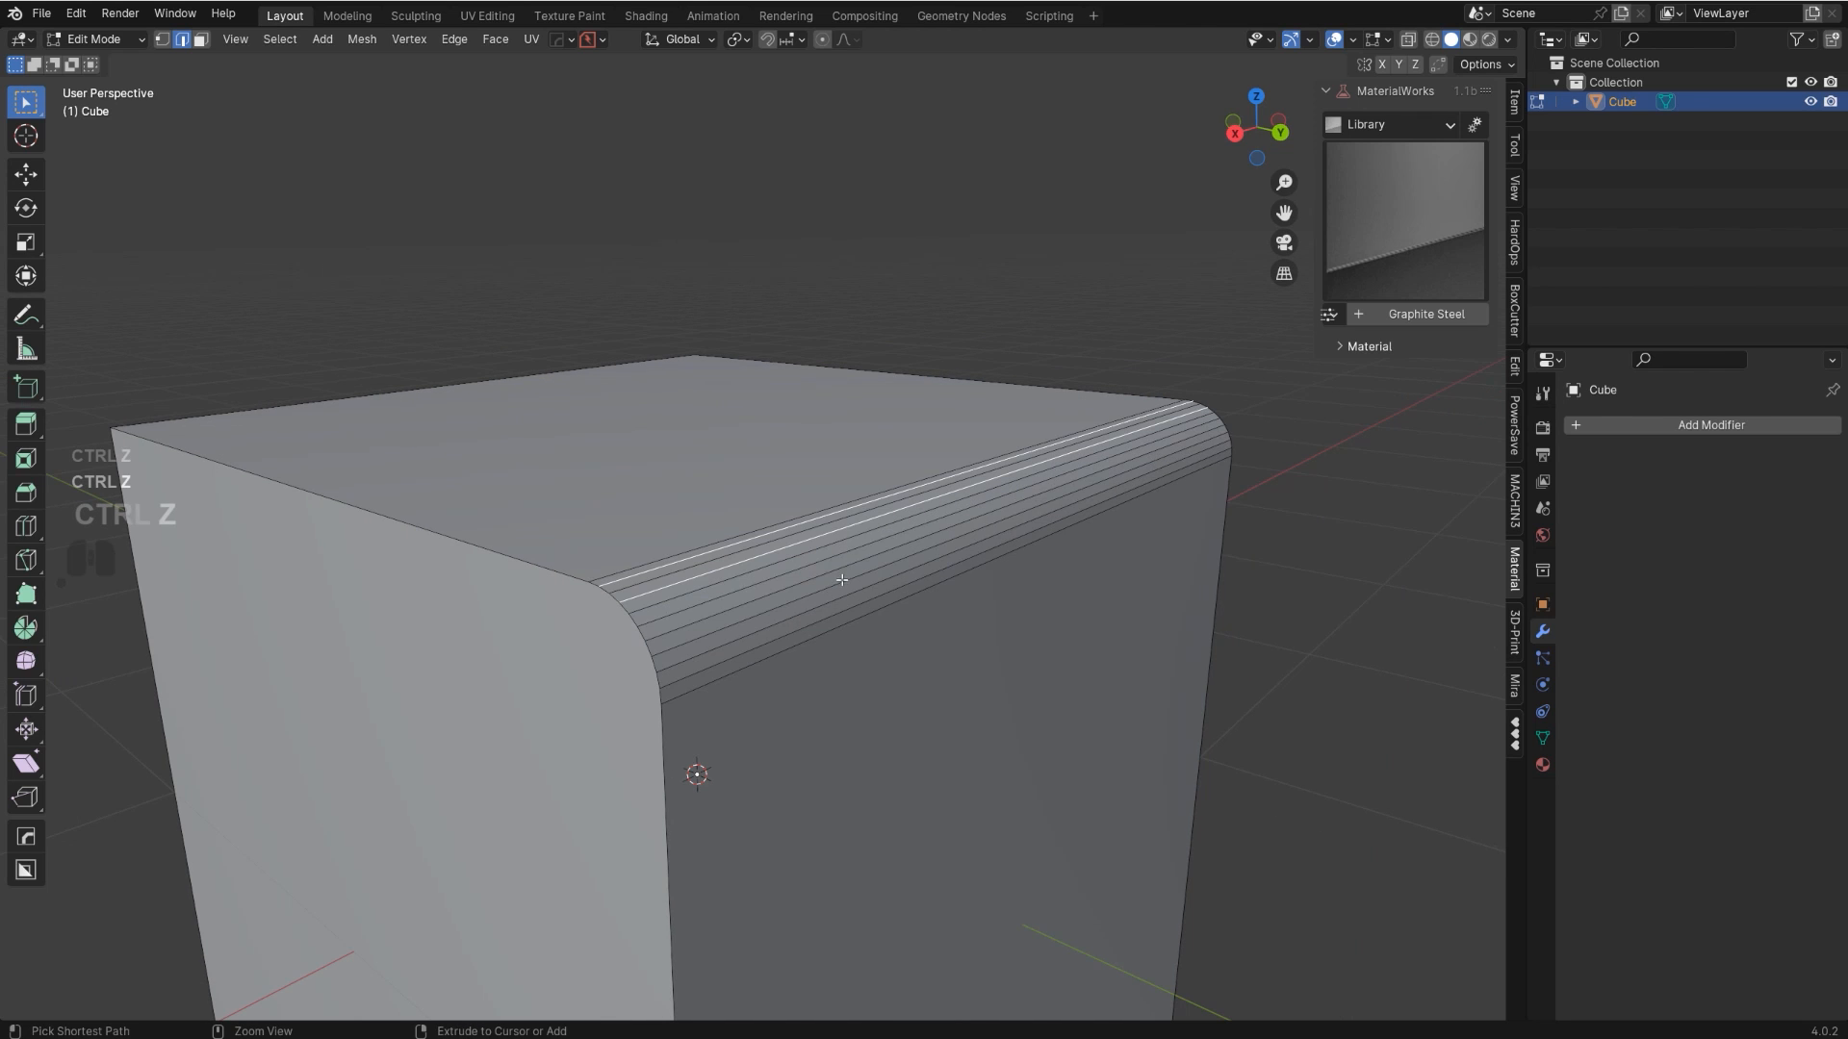
scroll(808, 567, "up", 1)
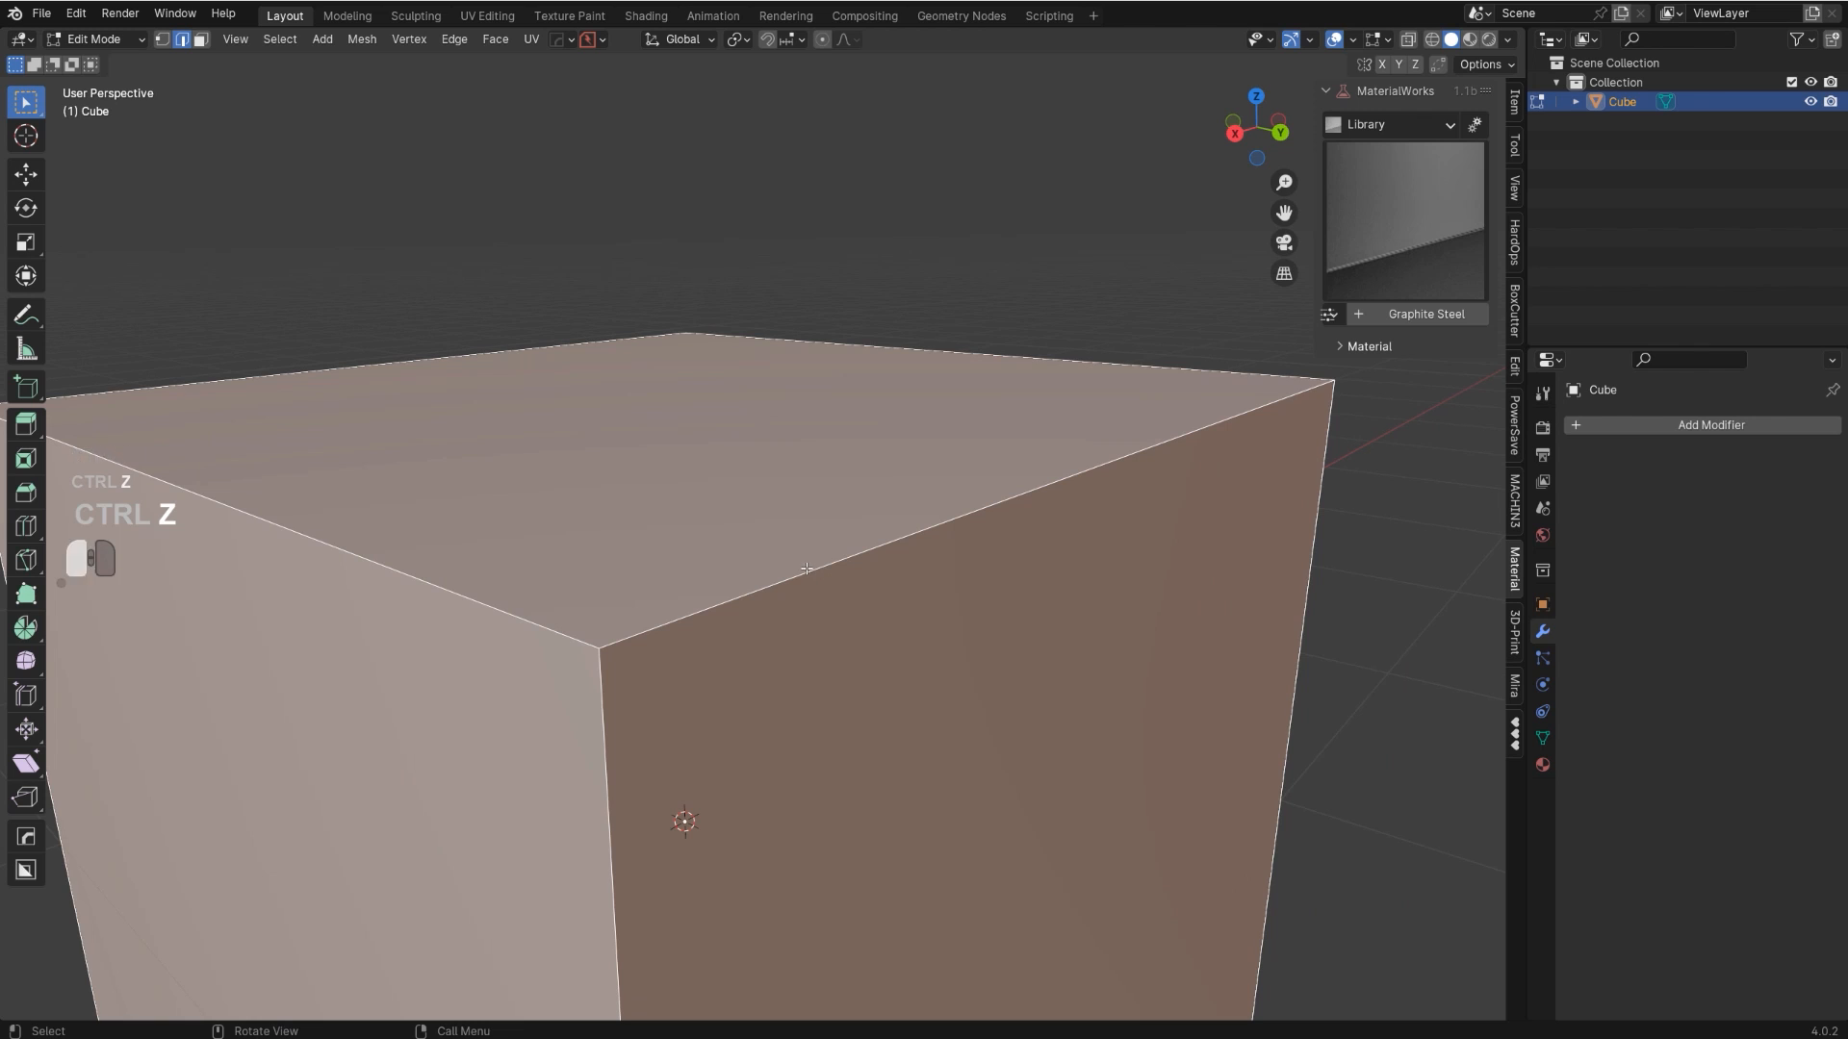
- Bevel the cube's upper edge about 0.09 m wide with four segments
left_click(806, 569)
key("ctrl+b")
scroll(1114, 760, "down", 6)
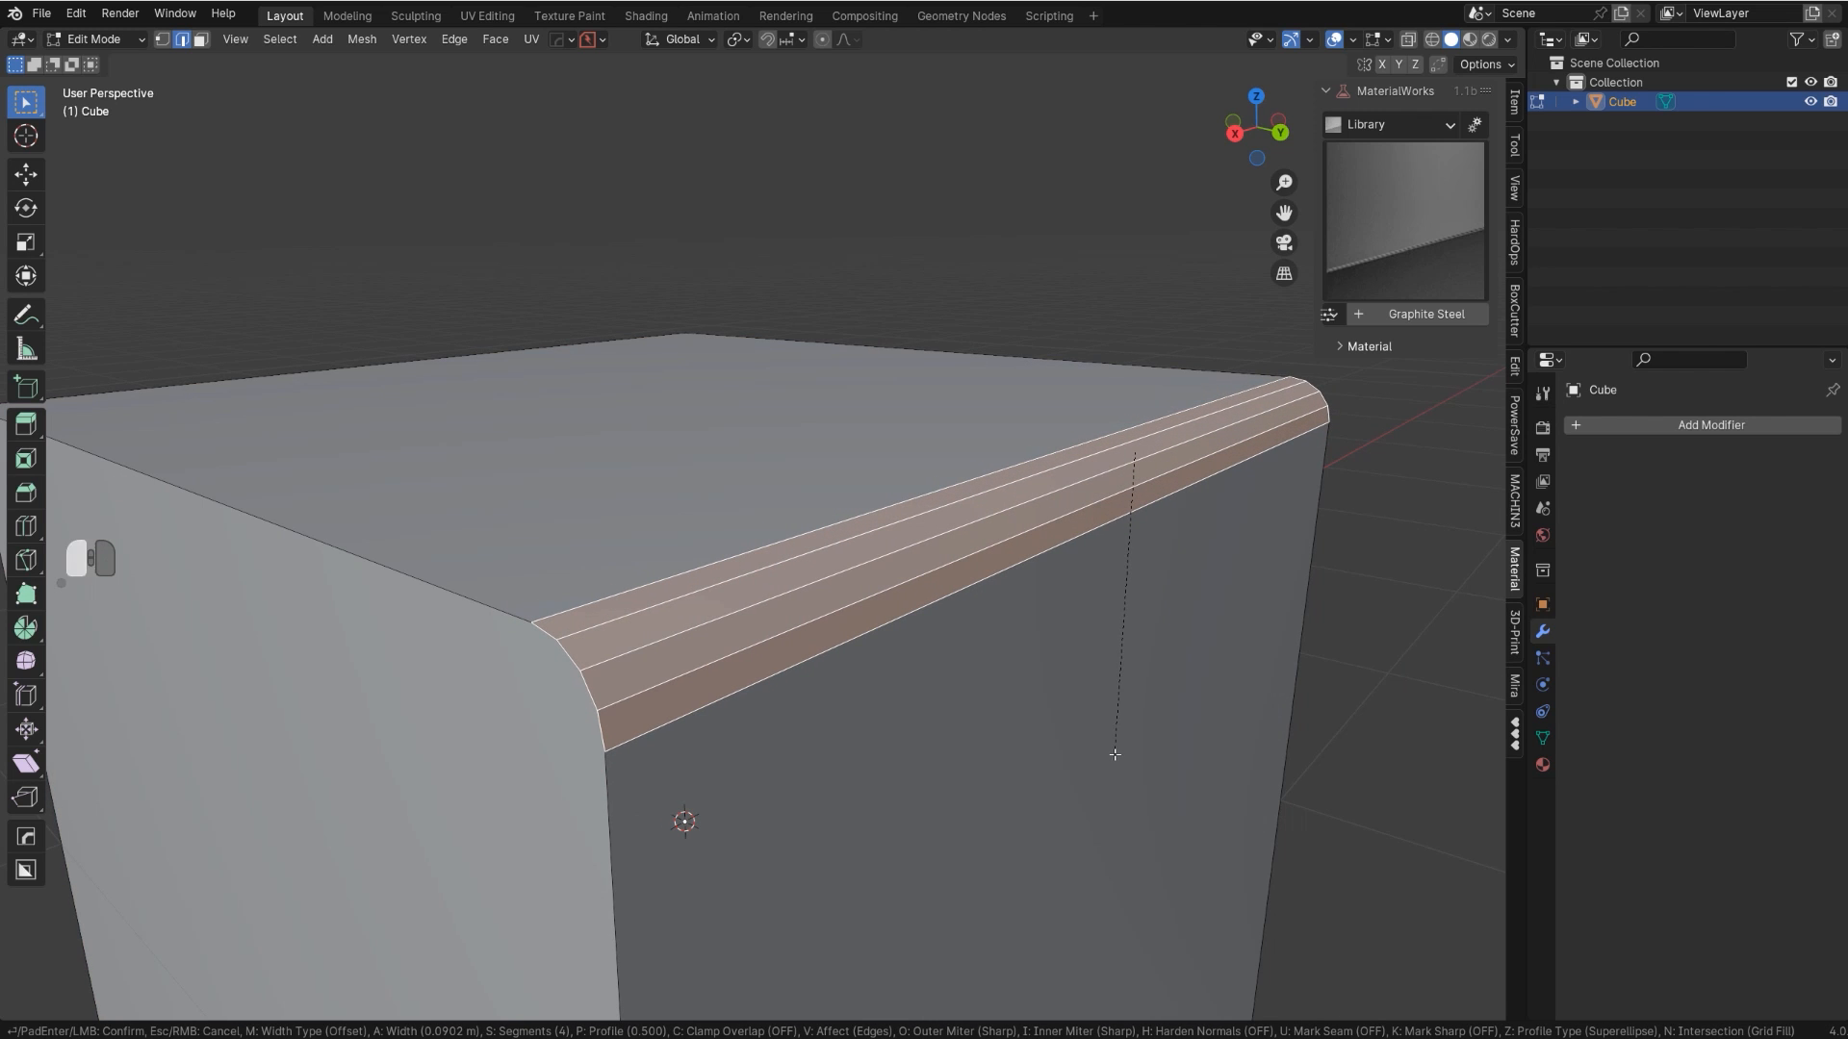
left_click(1114, 754)
scroll(790, 712, "up", 1)
- Dissolve the two alternate inner edges of the new bevel, leaving only its middle edge between the borders
middle_click_drag(751, 555, 684, 586, "shift")
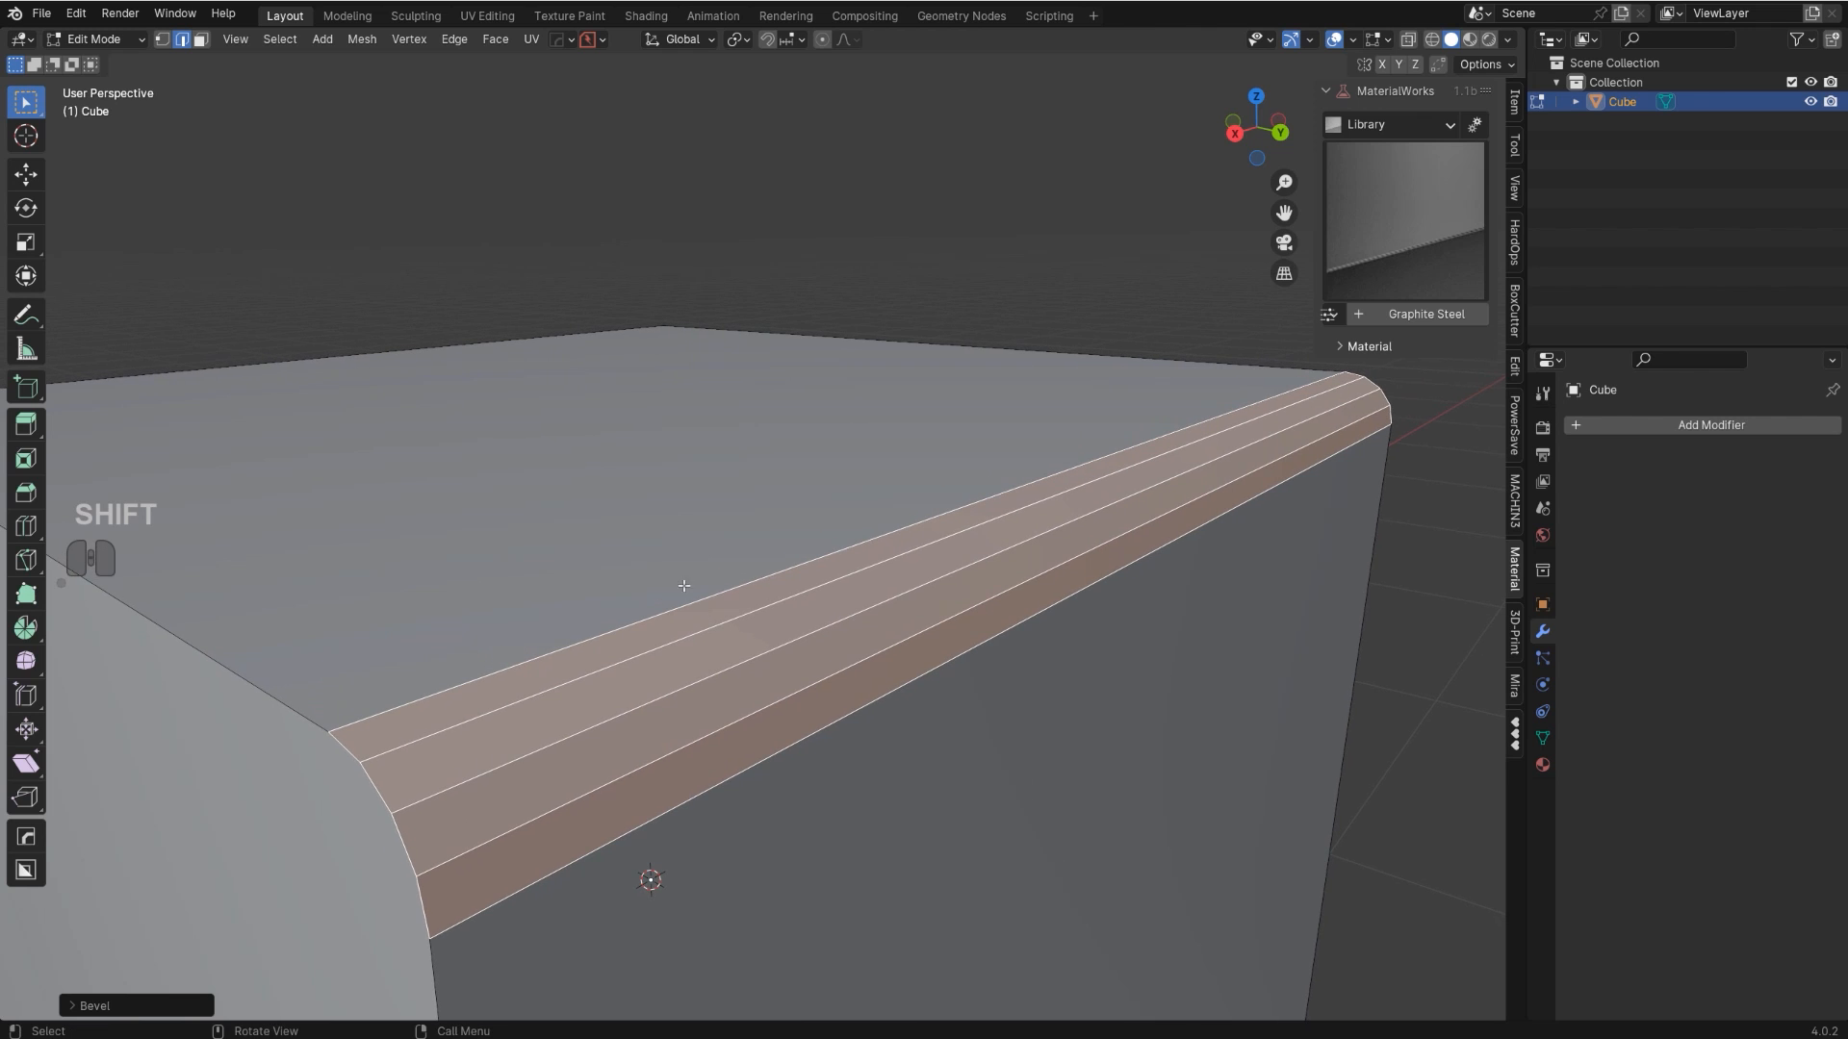
left_click(743, 719)
left_click(718, 631, "shift")
key("x")
left_click(808, 694)
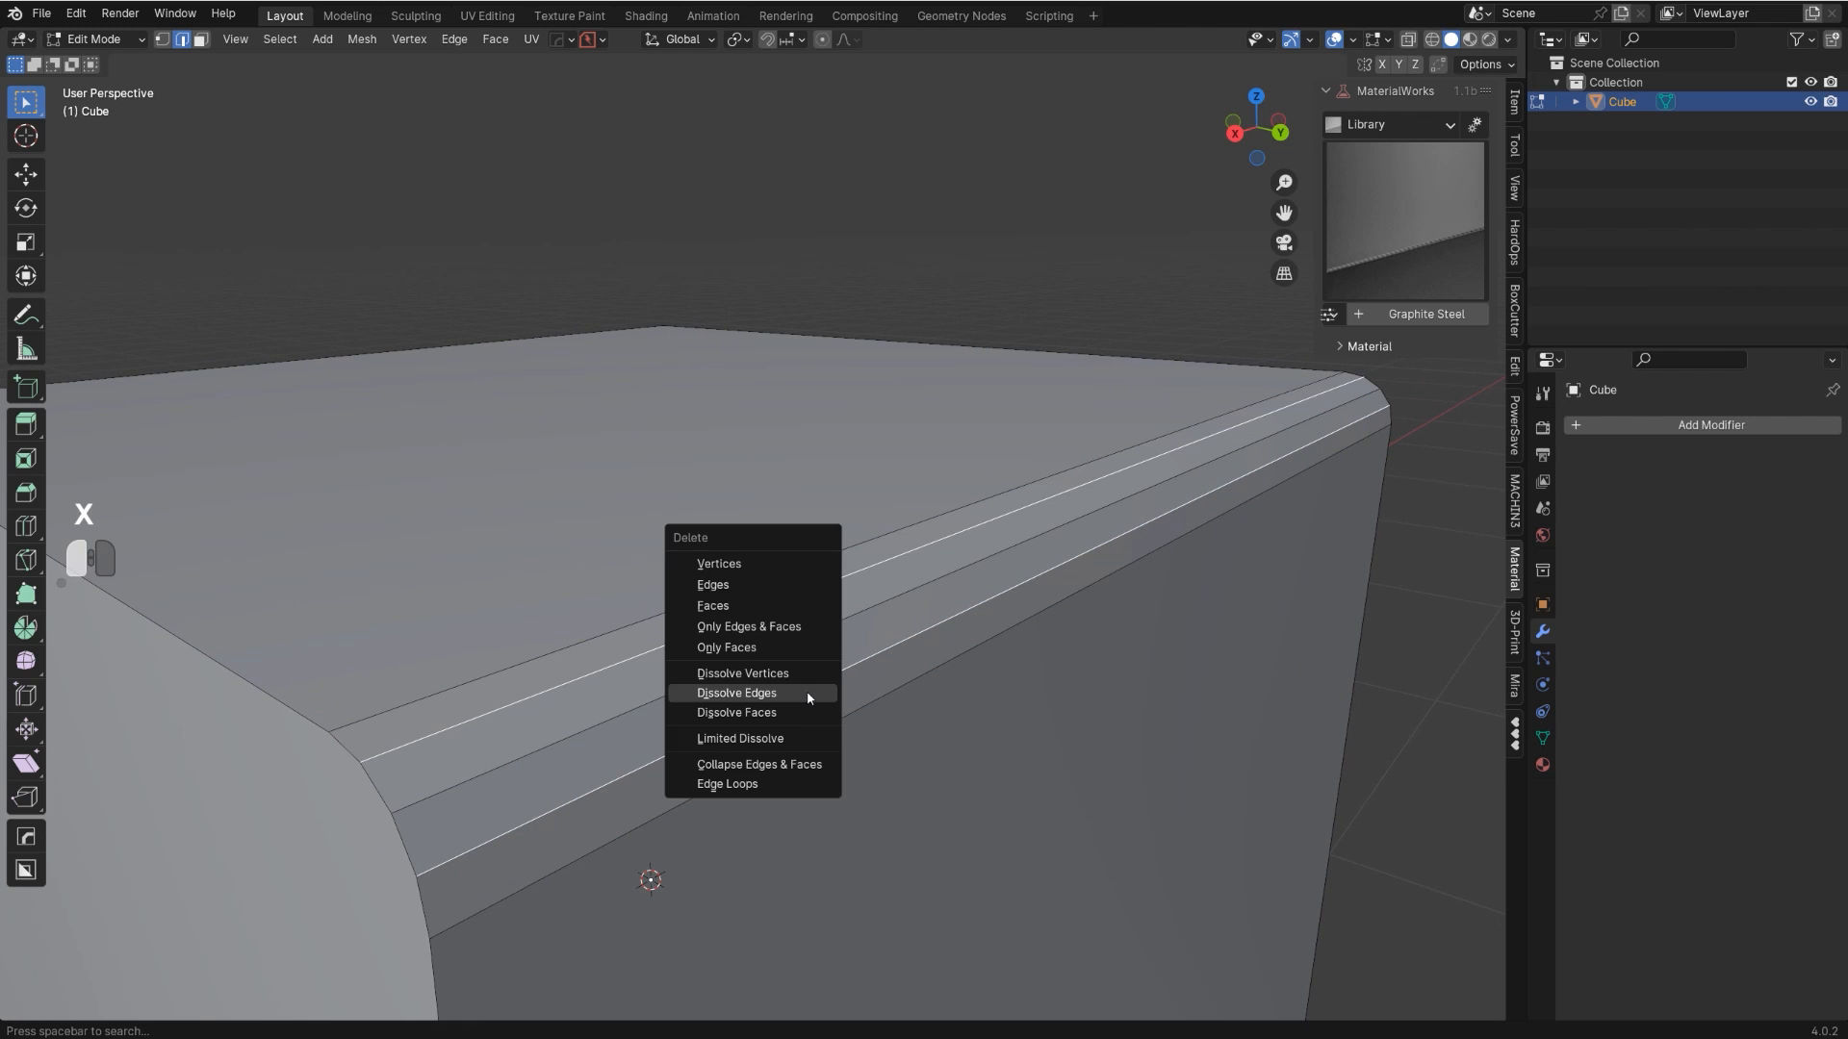
scroll(802, 704, "down", 1)
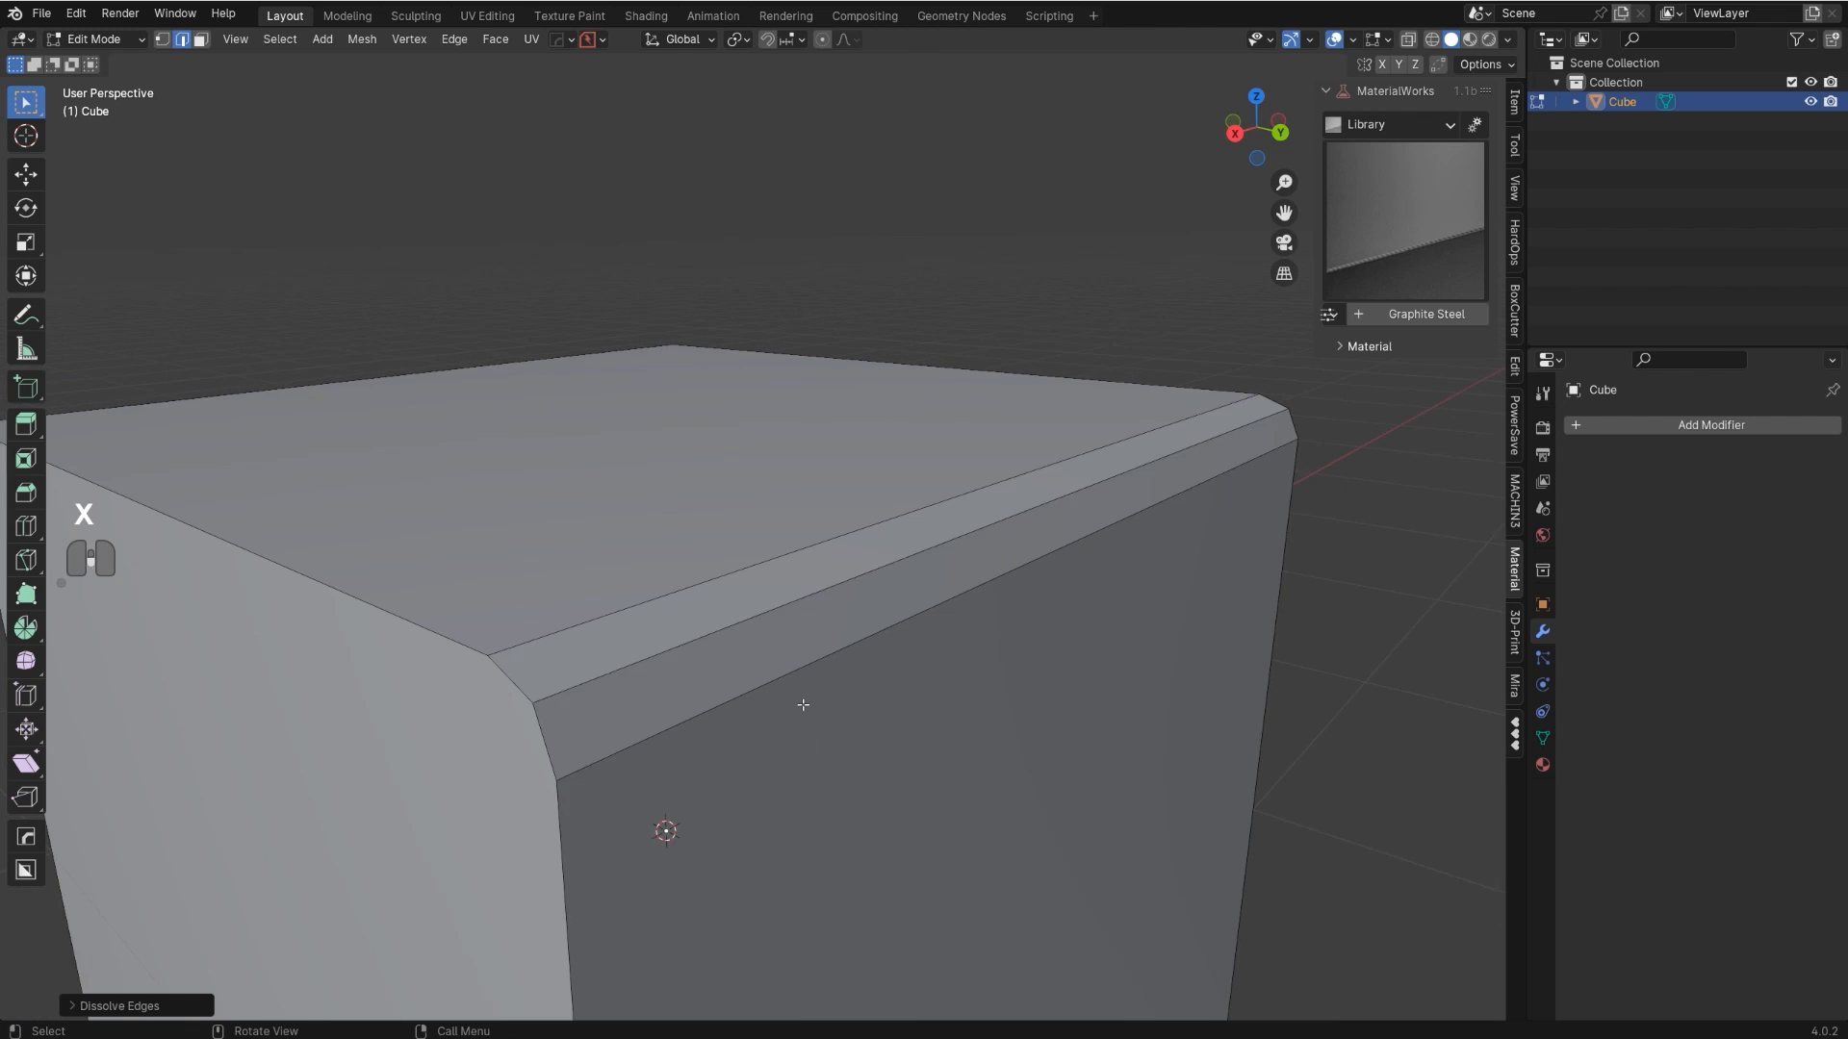
- Undo the last edge dissolve to restore the four-segment bevel
middle_click_drag(802, 704, 907, 659)
key("ctrl+z")
scroll(895, 654, "down", 1)
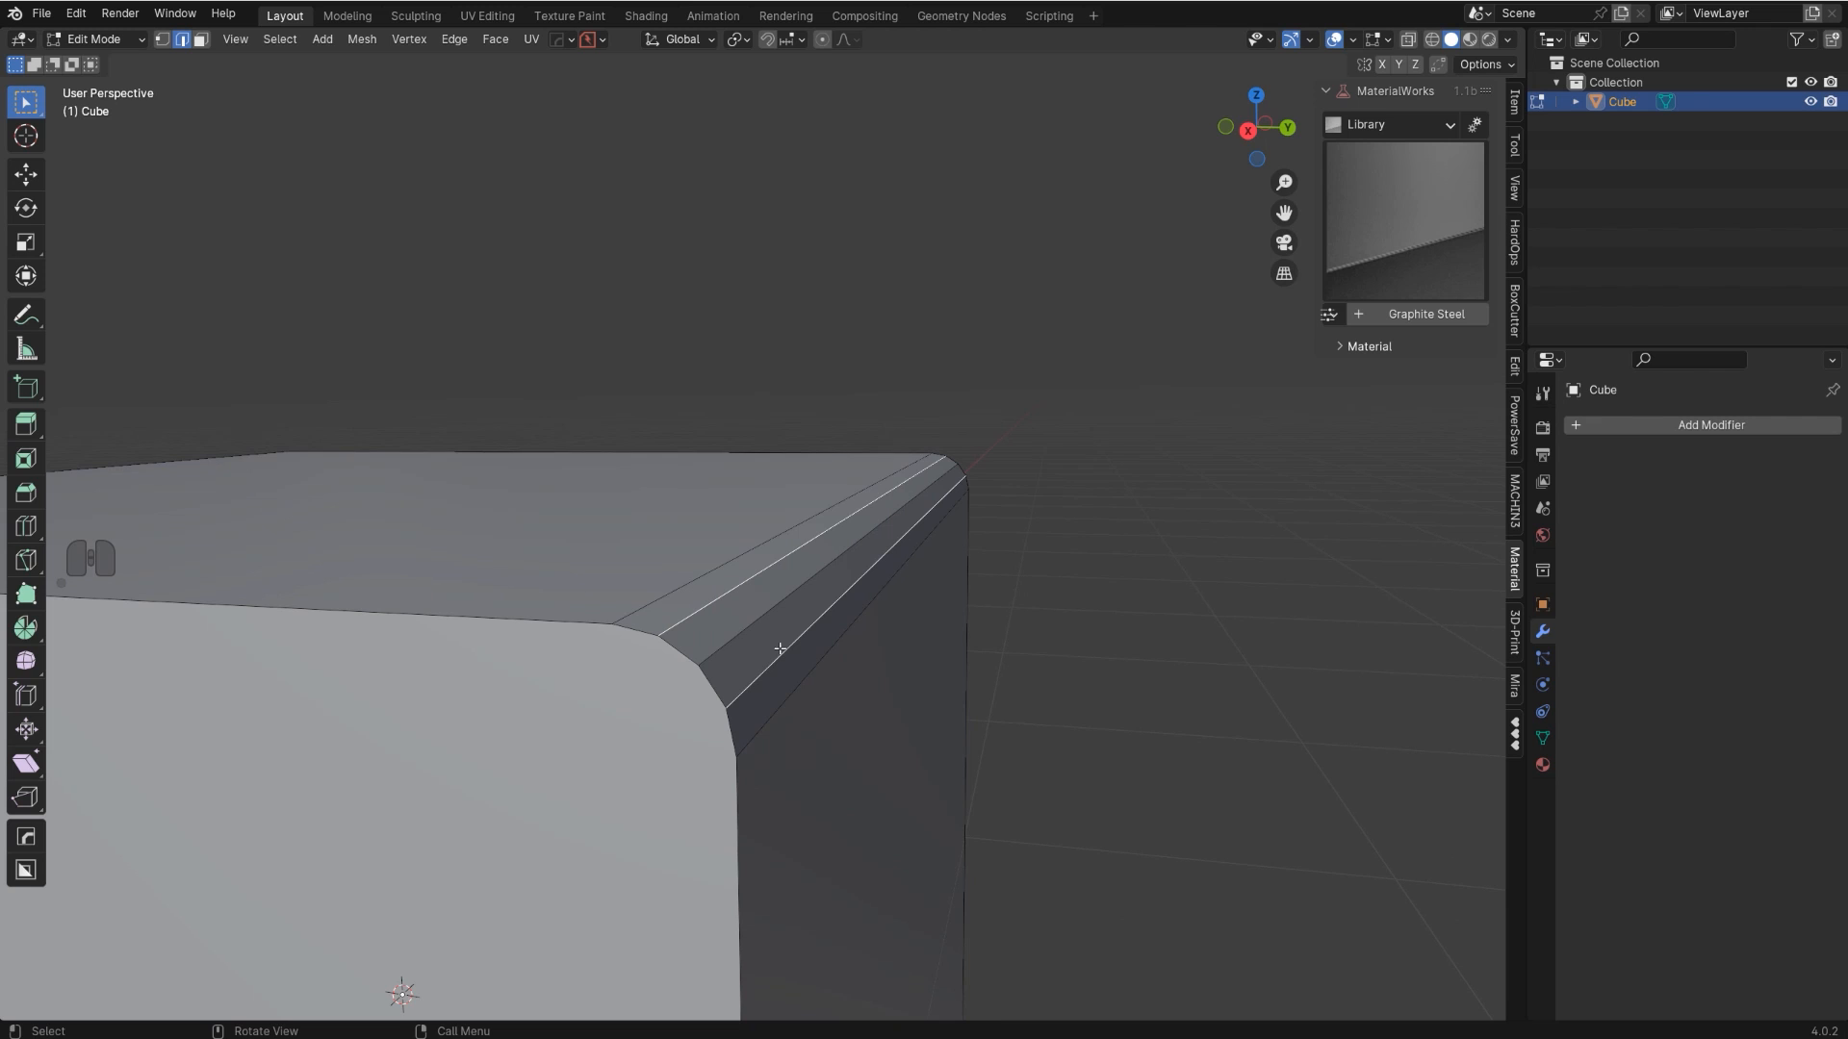
key("ctrl+z")
key("ctrl+z")
- Examine the cube's four-segment edge bevel in Object Mode and its topology in Edit Mode, close up and from farther away
scroll(981, 730, "down", 3)
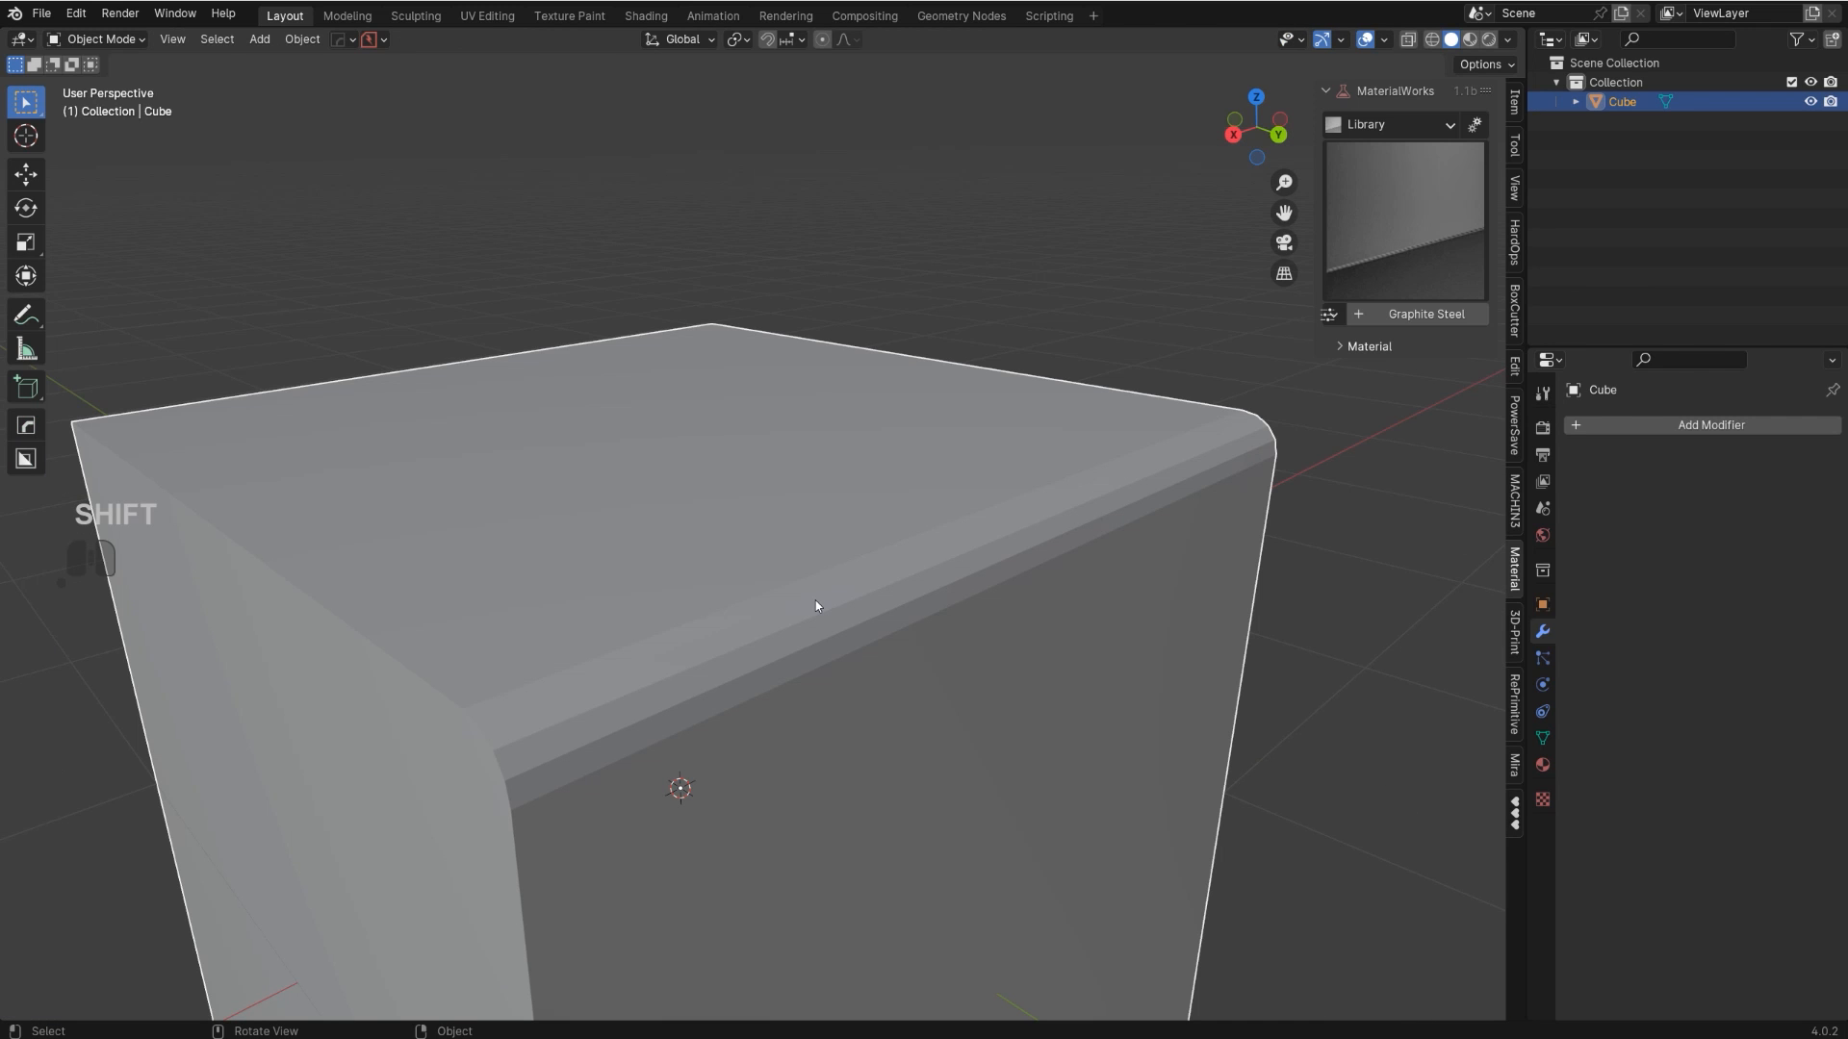
scroll(820, 601, "down", 4)
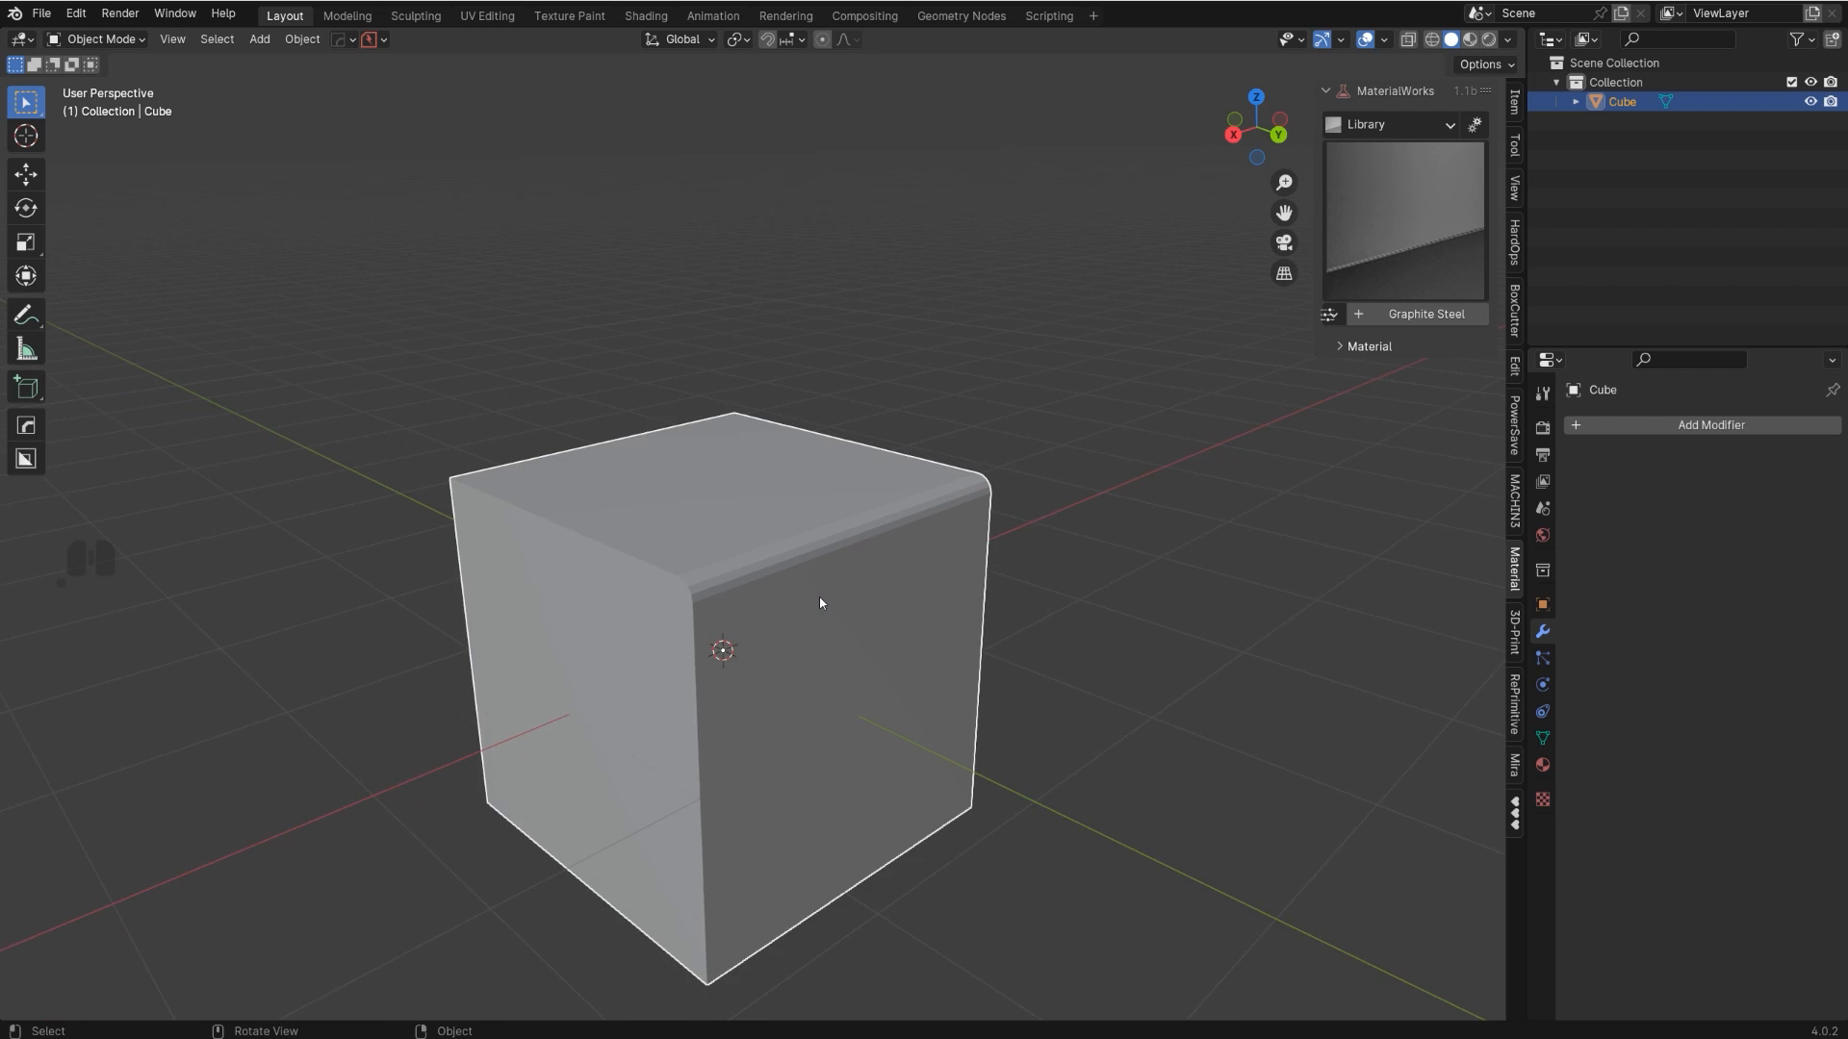
scroll(813, 604, "up", 3)
scroll(807, 607, "down", 1)
scroll(807, 607, "down", 1)
key("Tab")
scroll(778, 594, "up", 2)
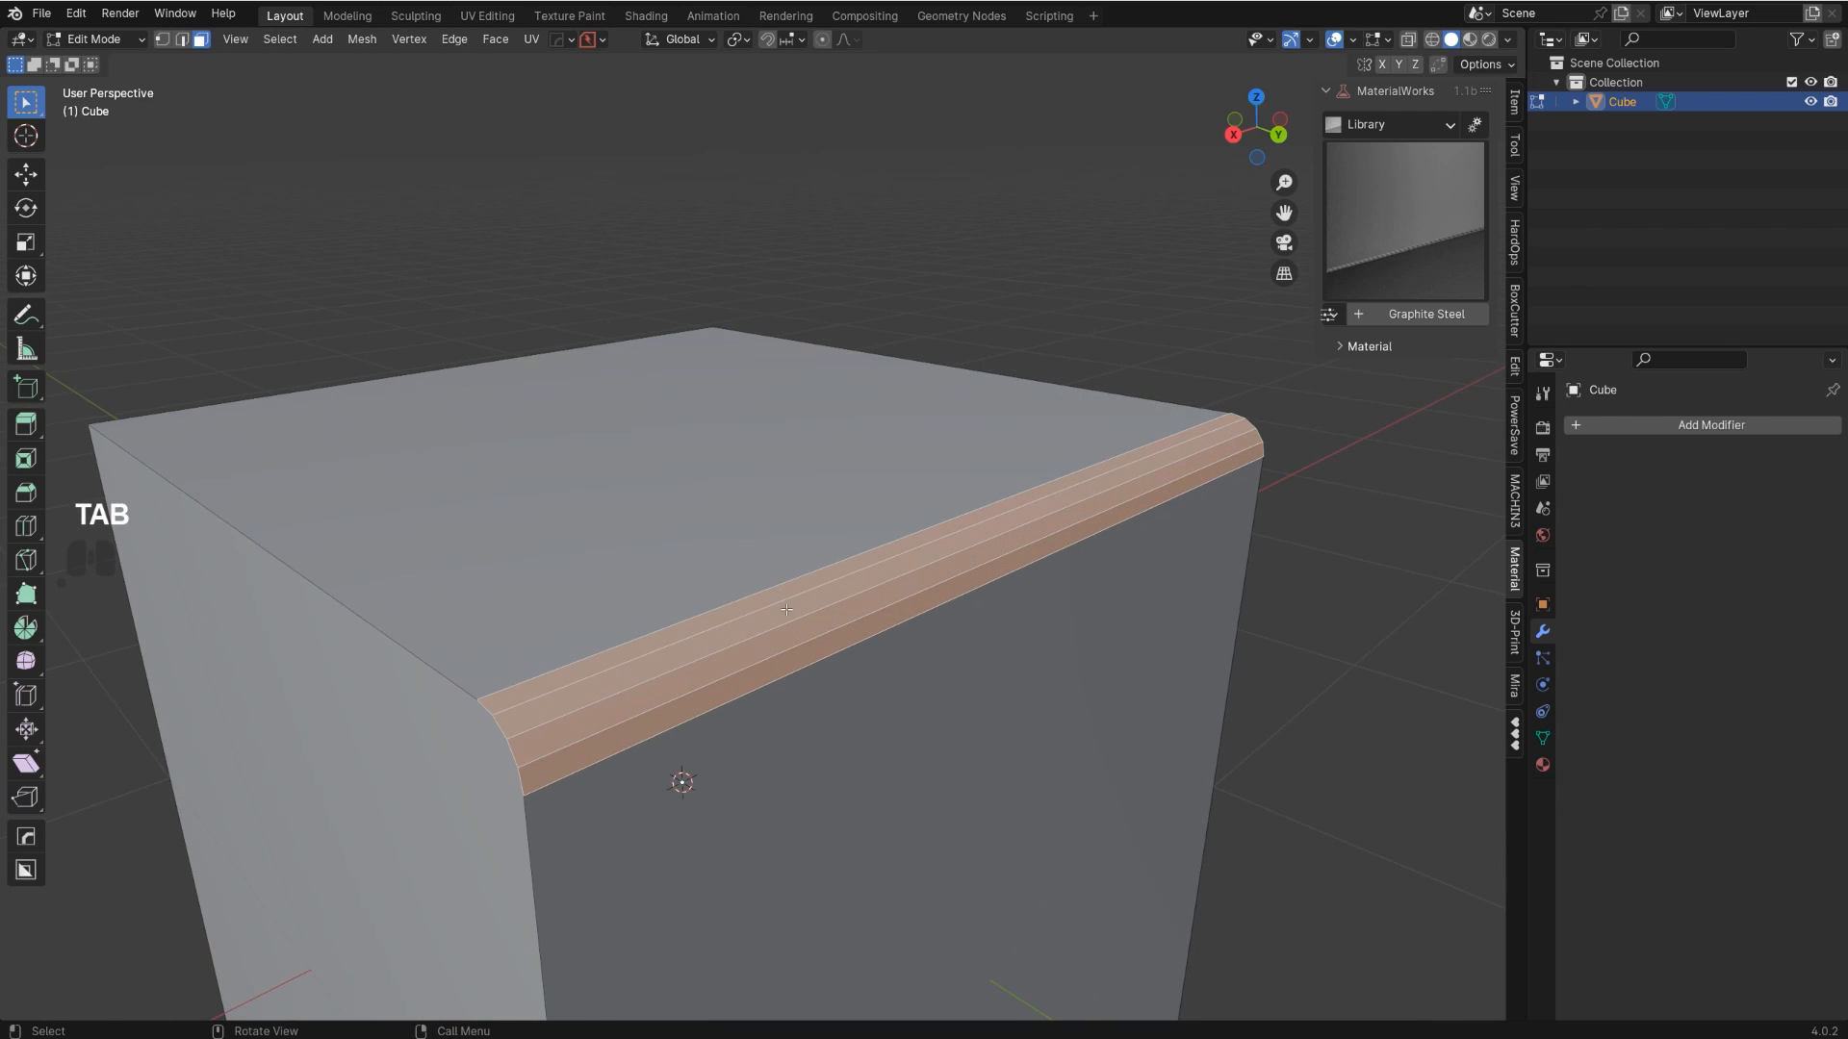
middle_click_drag(777, 594, 834, 566, "shift")
scroll(833, 566, "up", 1)
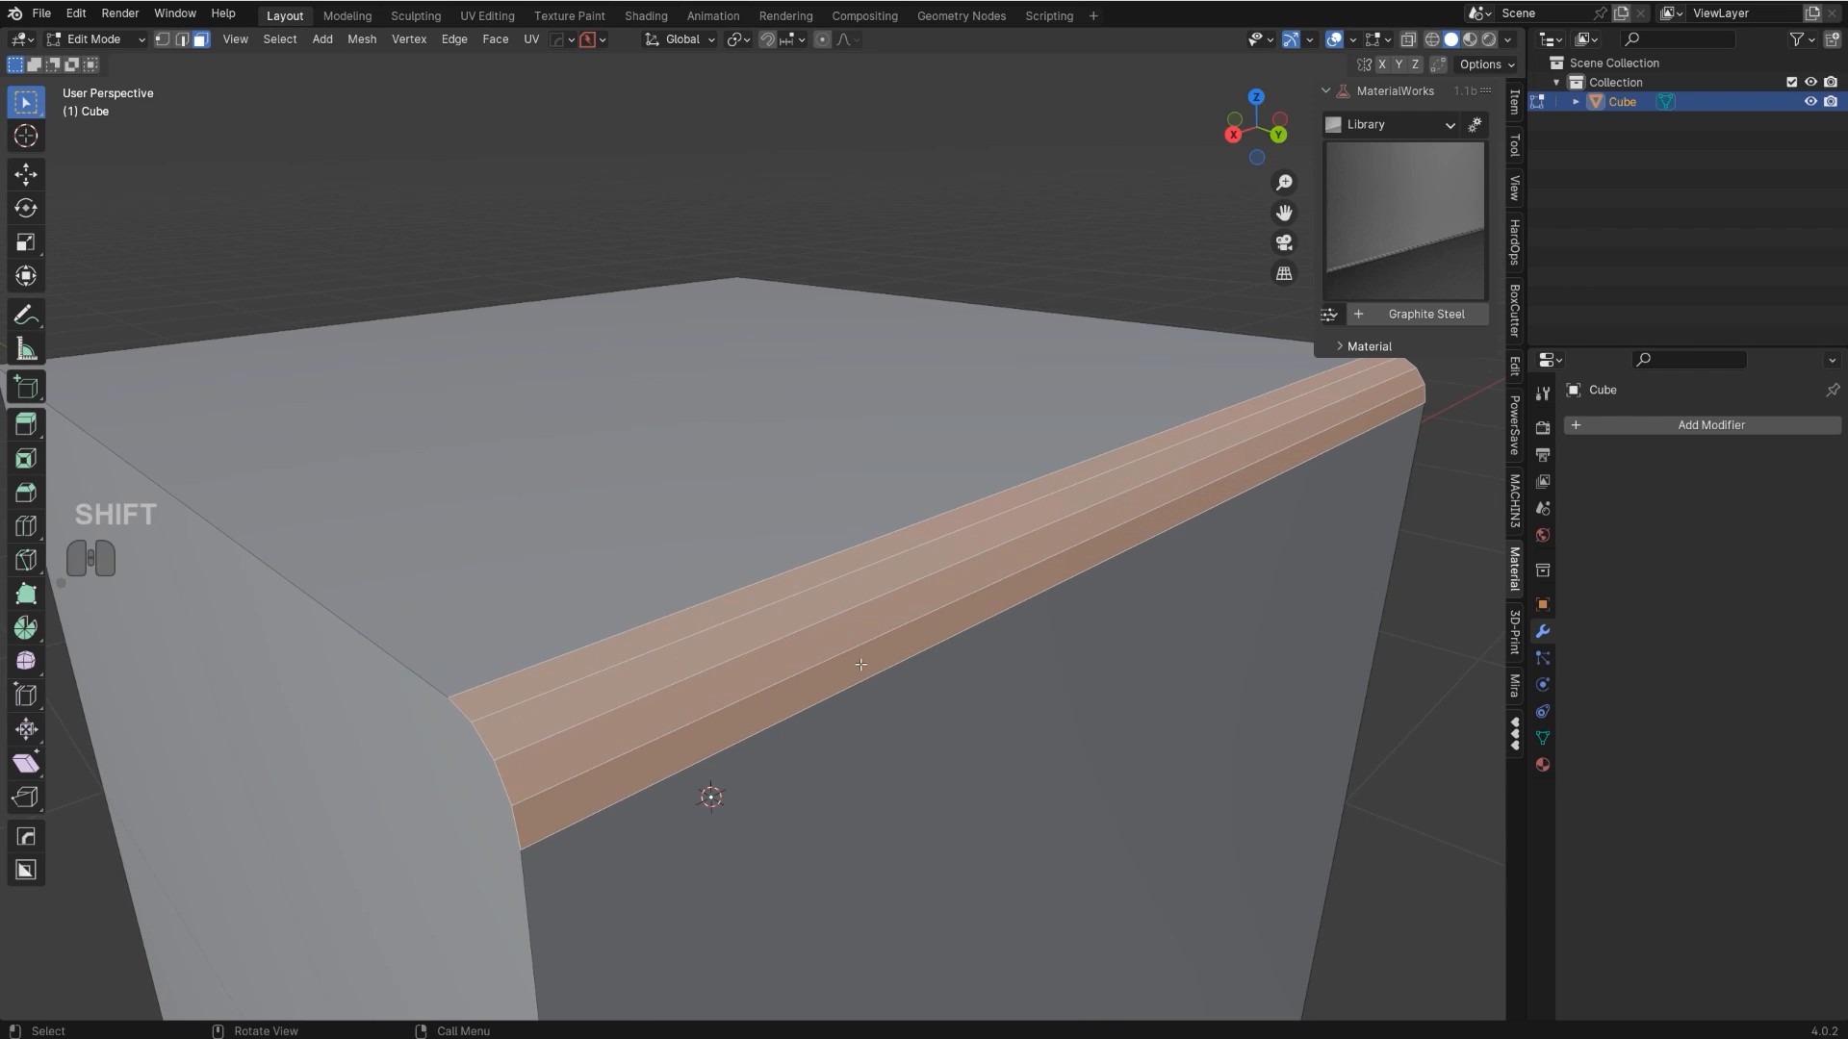
scroll(816, 618, "down", 1)
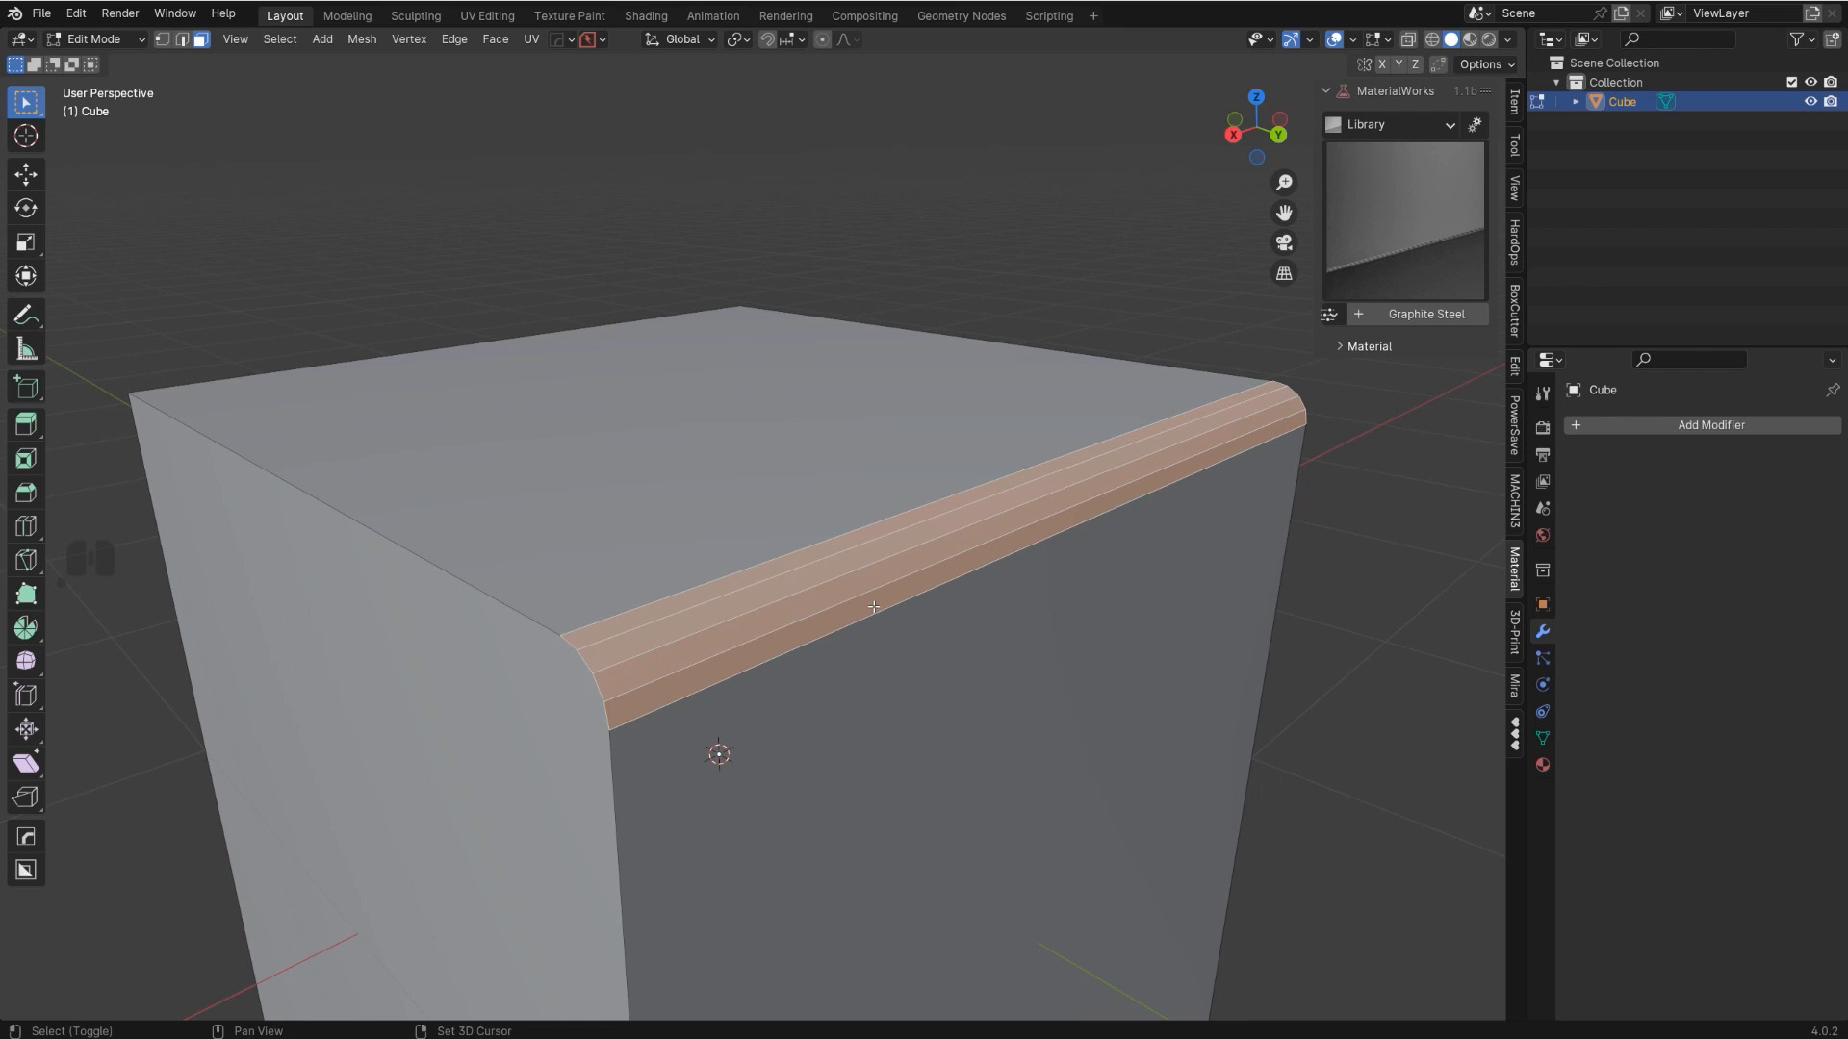
middle_click_drag(897, 612, 915, 613, "shift")
scroll(866, 597, "down", 2)
- Add a HardOps 30° bevel to the cube with three segments and 0.01 width, and toggle the modifier's viewport display to compare
key("Tab")
scroll(768, 535, "up", 2)
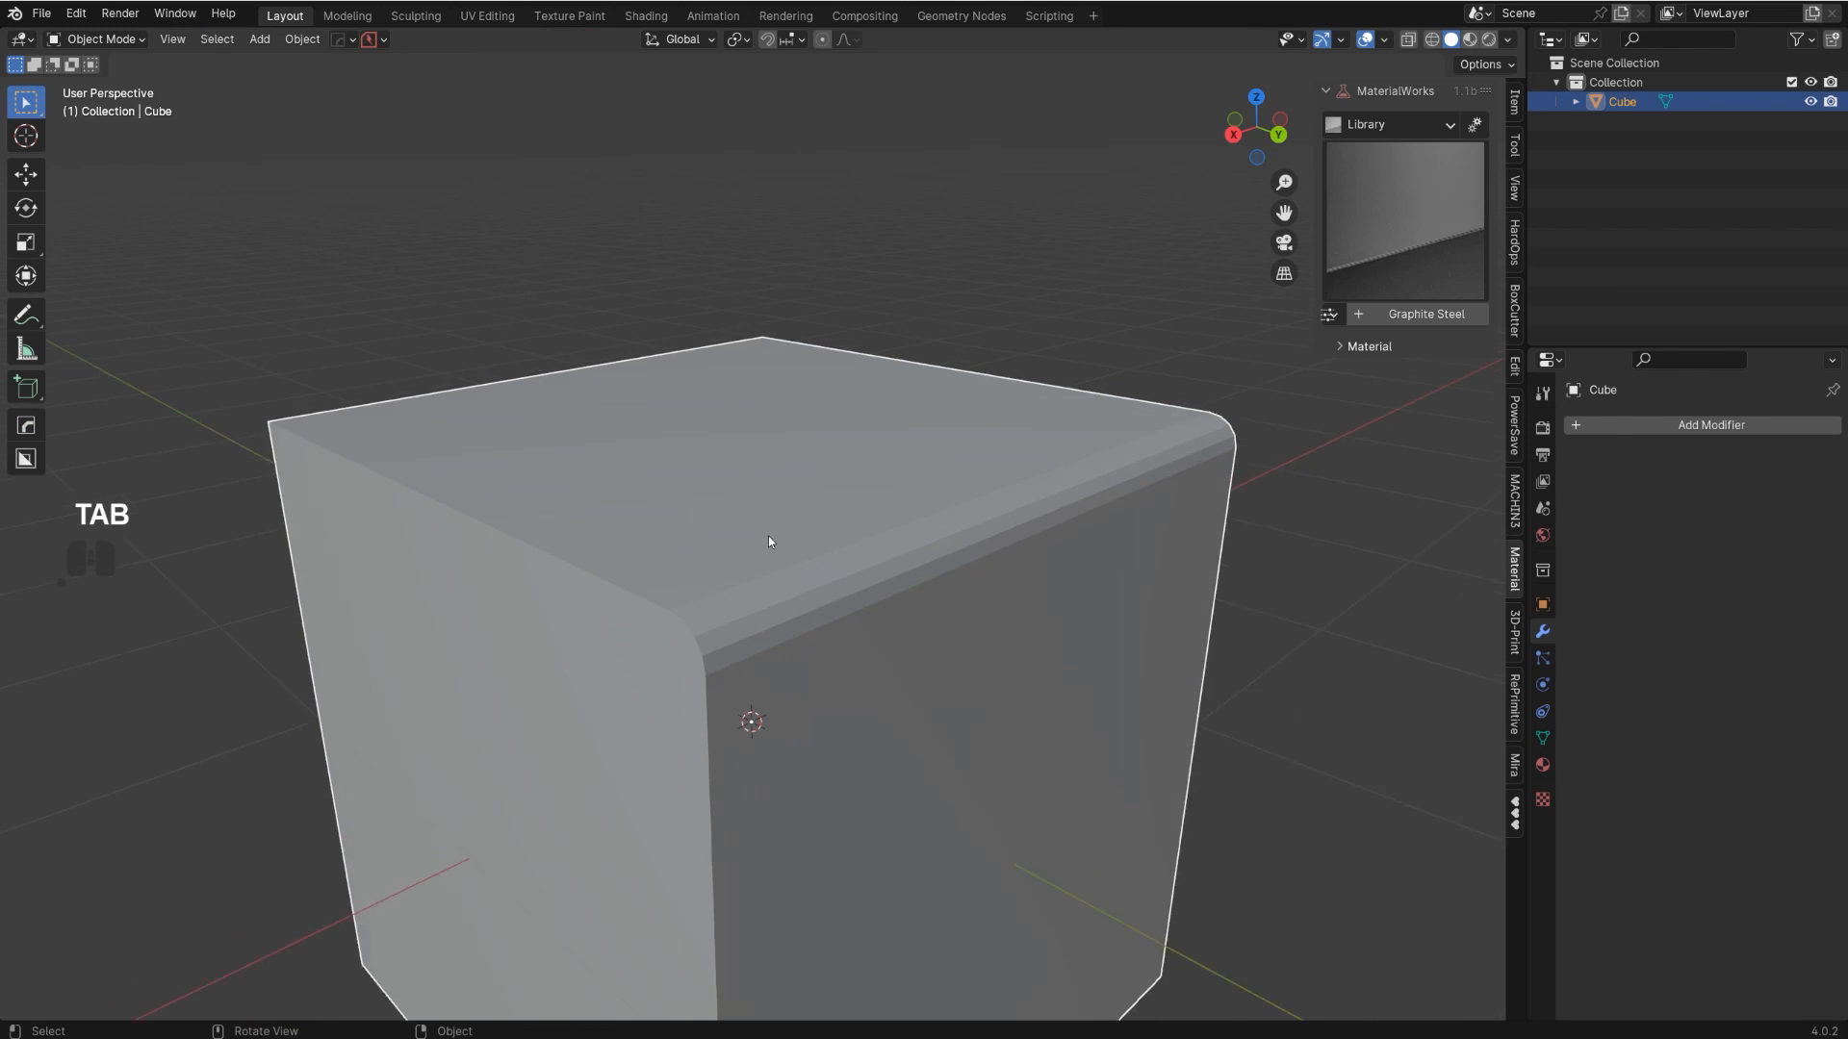
key("q")
left_click(776, 555)
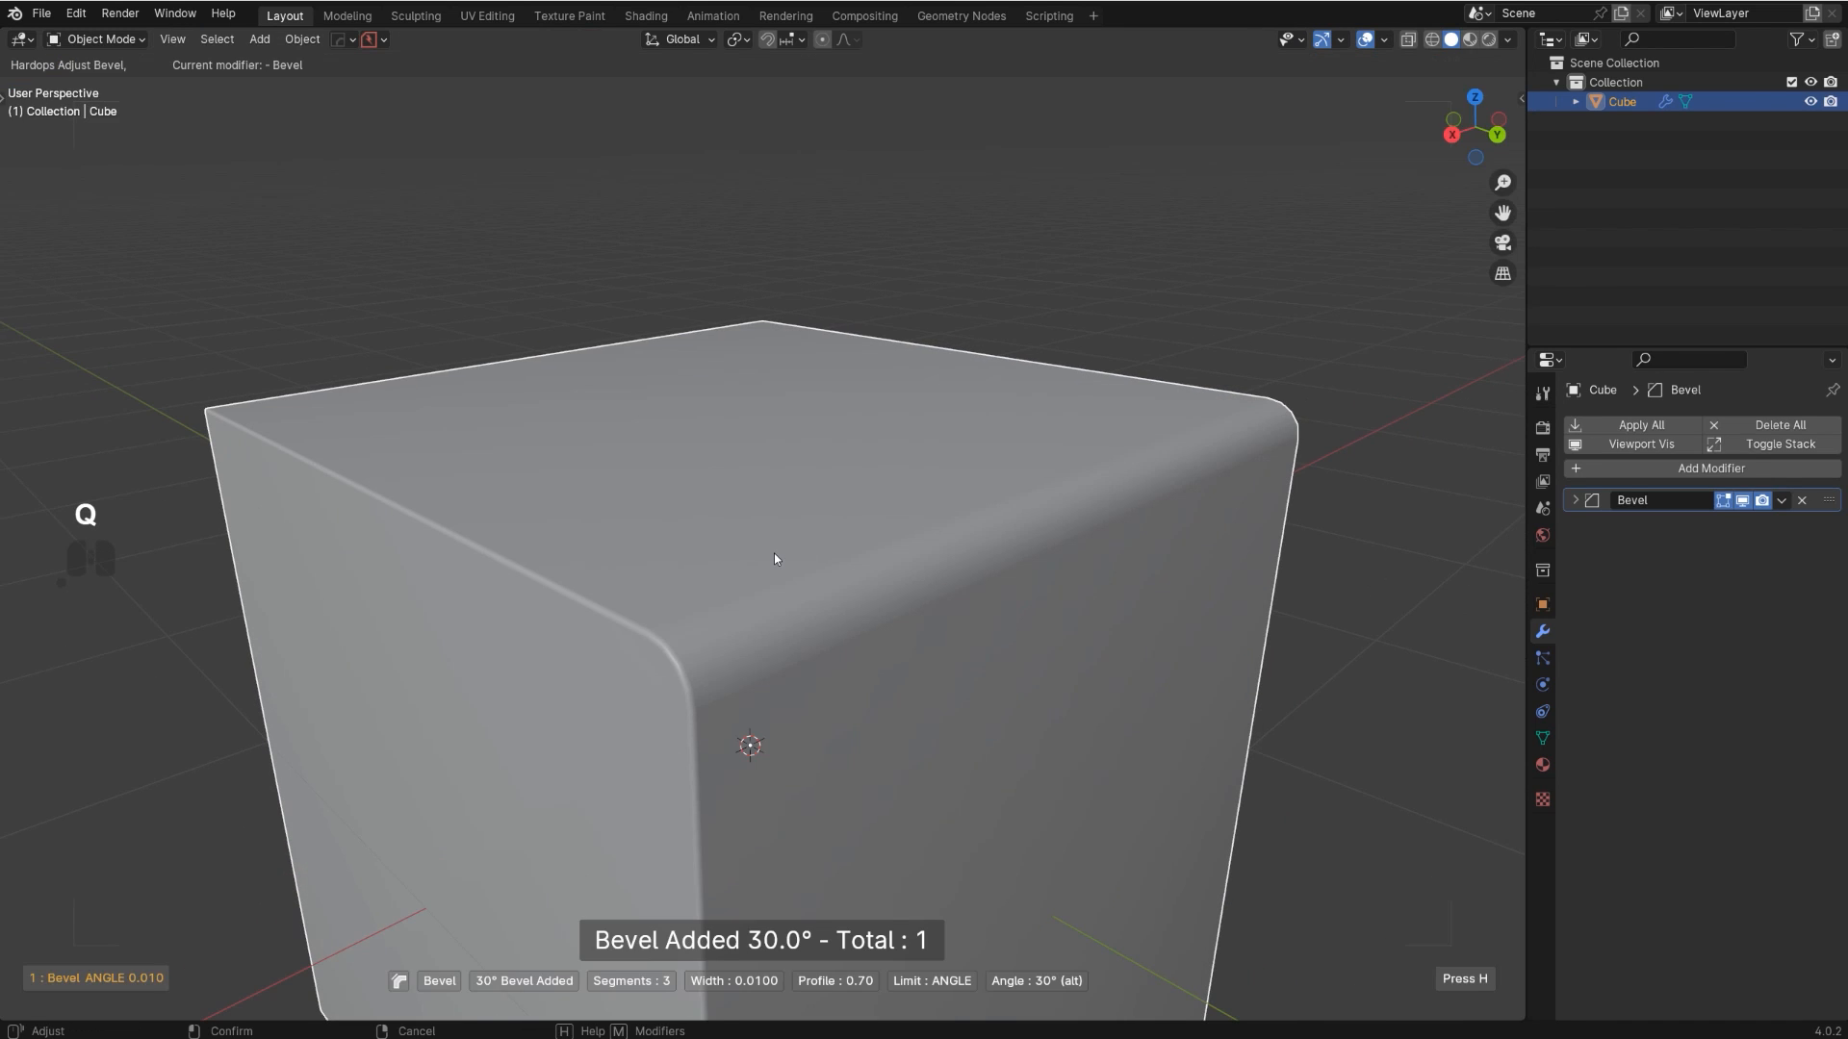
left_click(770, 566)
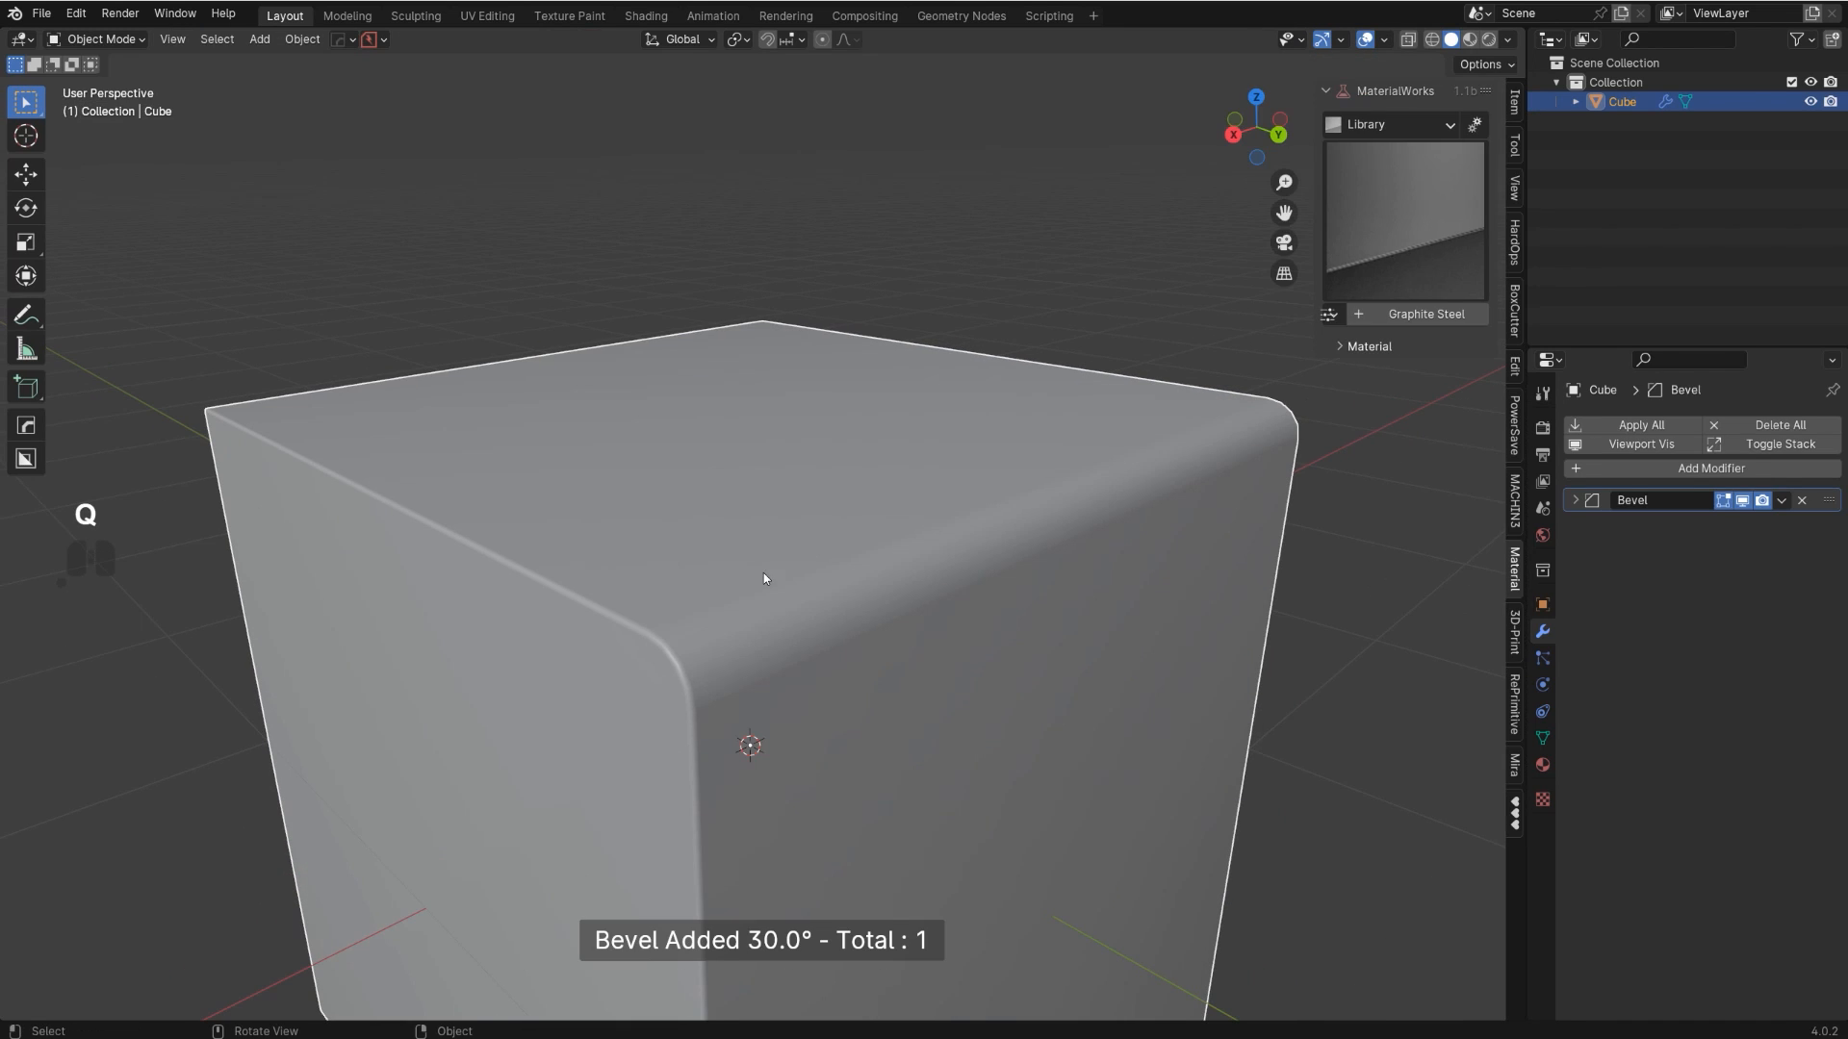
left_click(1745, 504)
left_click(1745, 503)
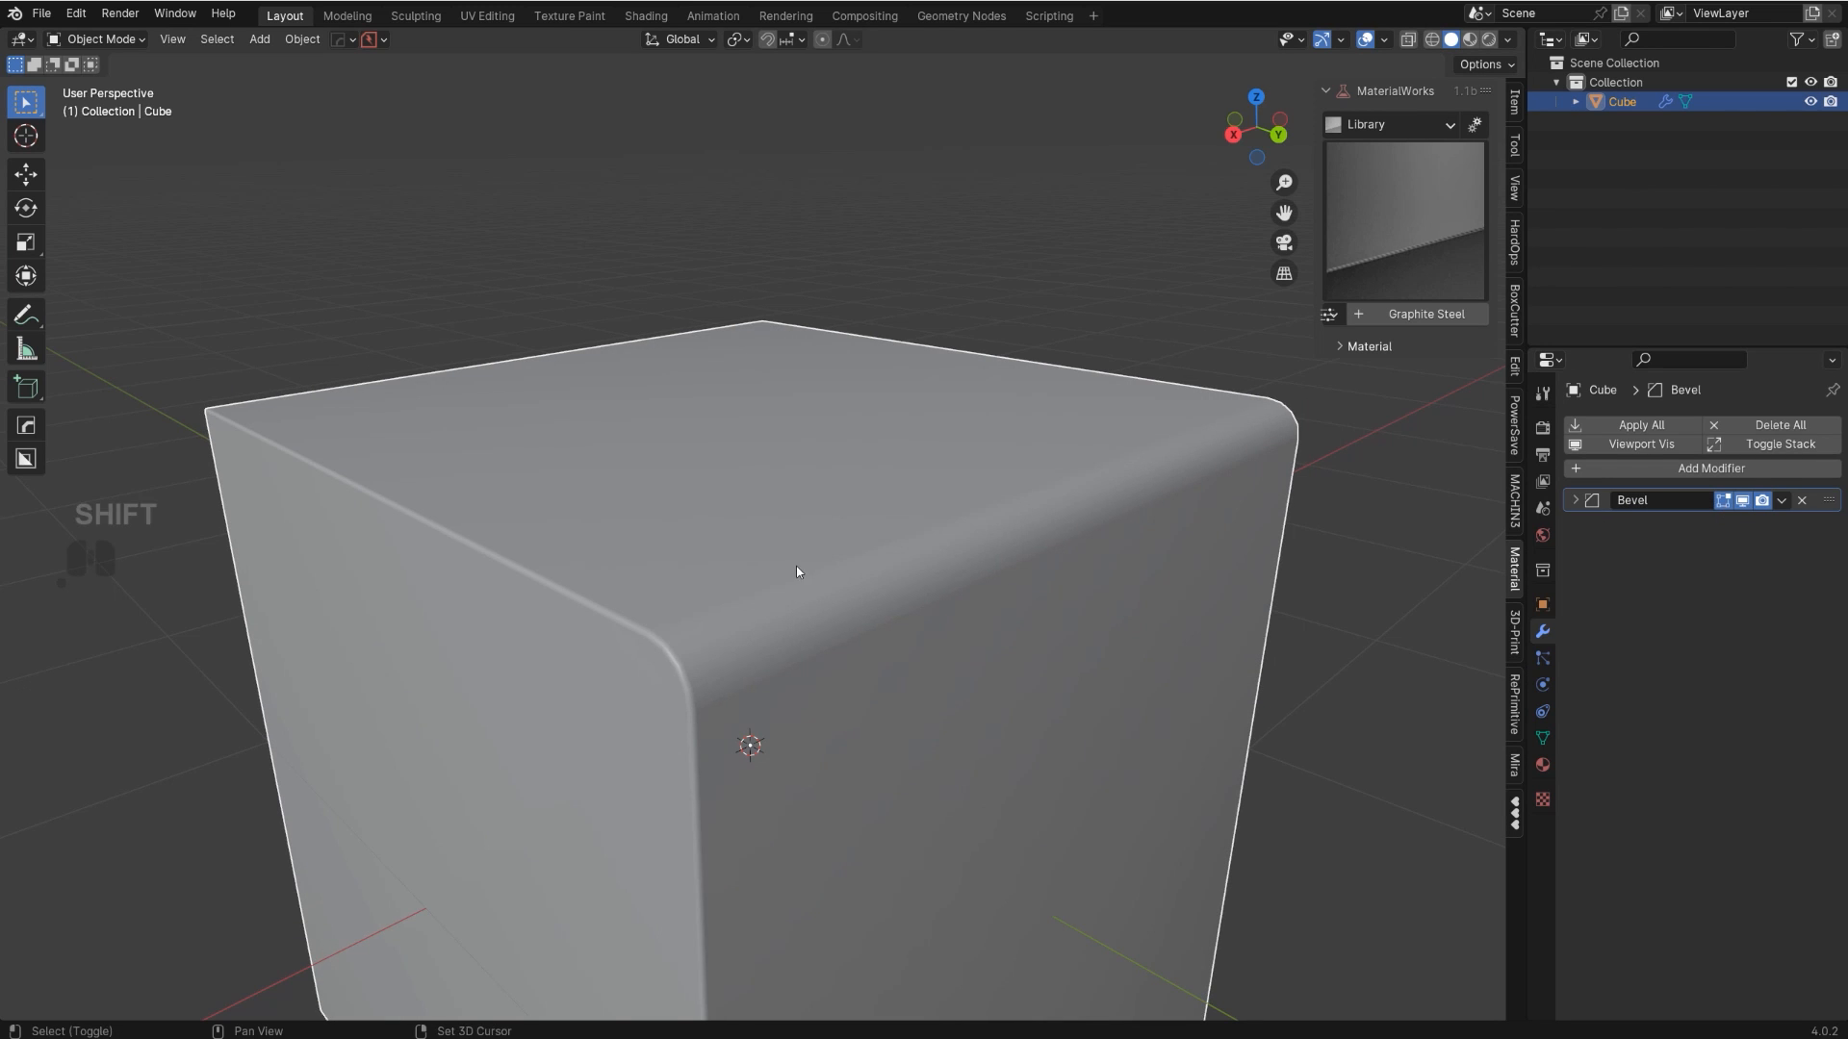
- Examine the four-segment edge bevel in Edit Mode with the Bevel modifier active, and select the adjoining side edge
middle_click_drag(800, 573, 832, 570, "shift")
scroll(833, 570, "down", 2)
key("Tab")
scroll(797, 746, "up", 4)
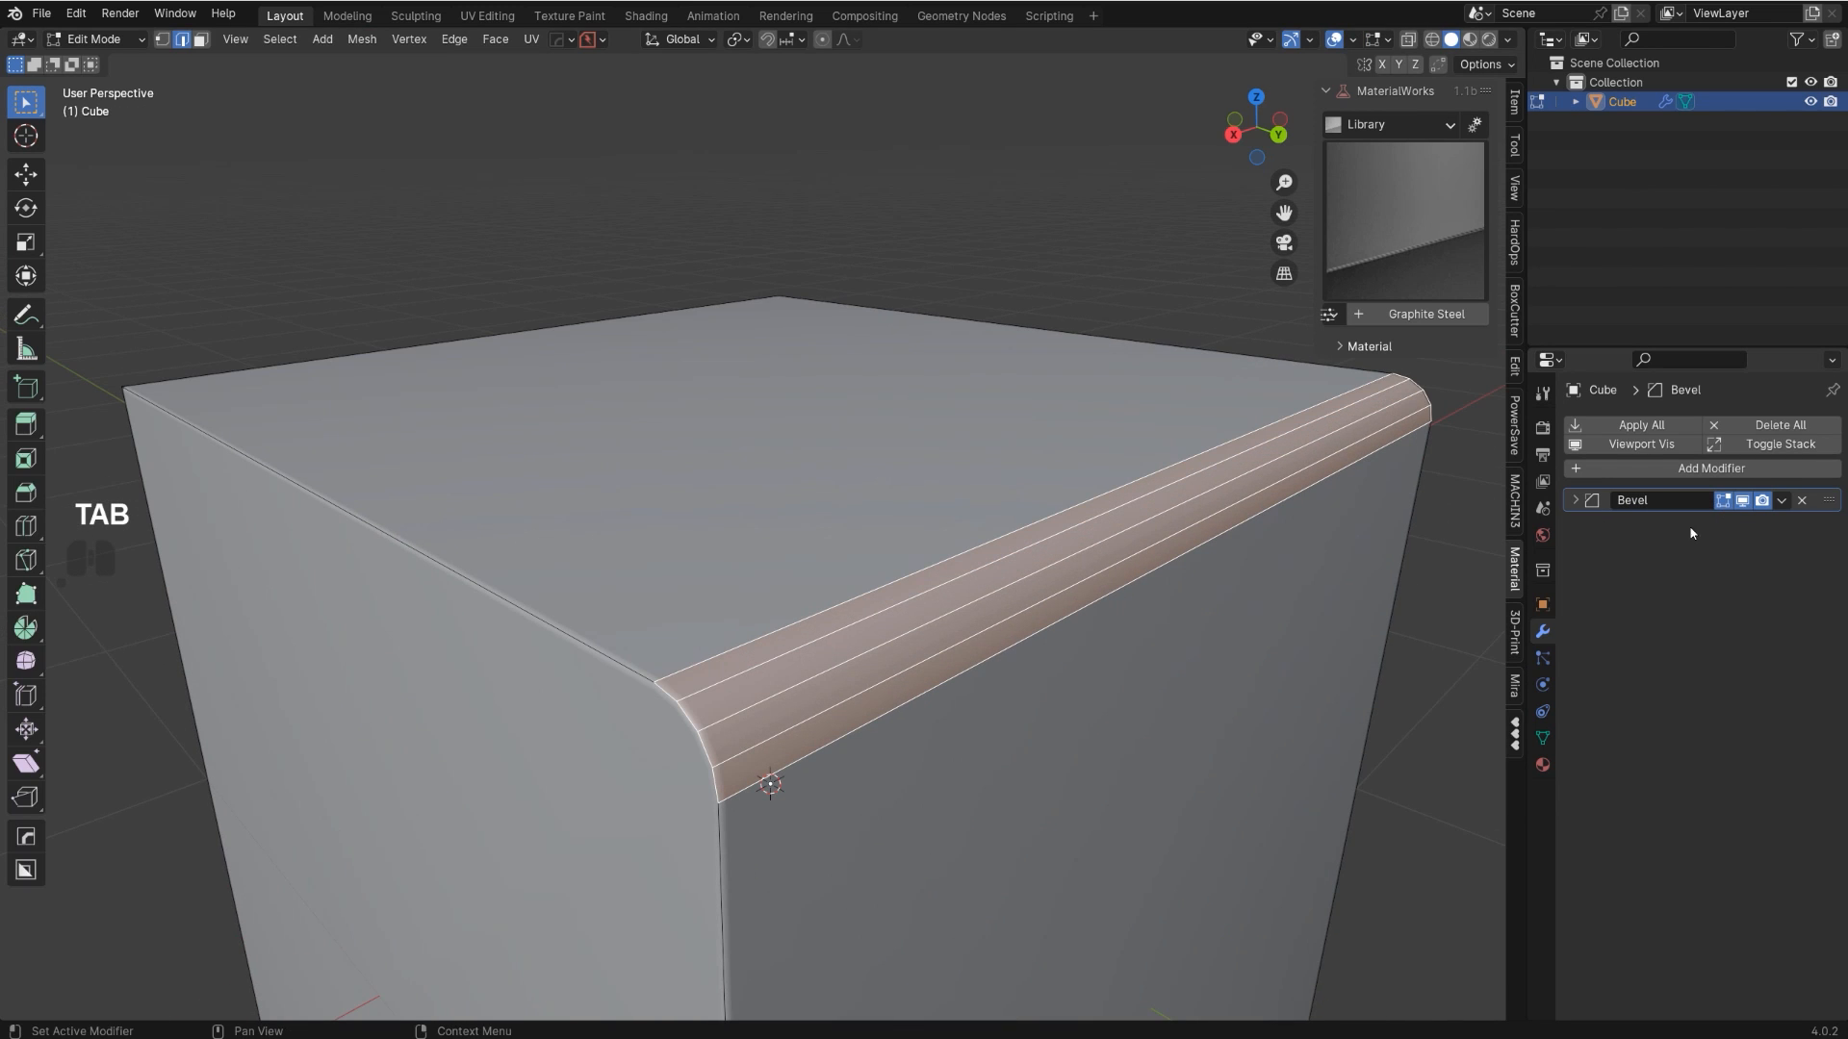
middle_click_drag(664, 632, 698, 587, "shift")
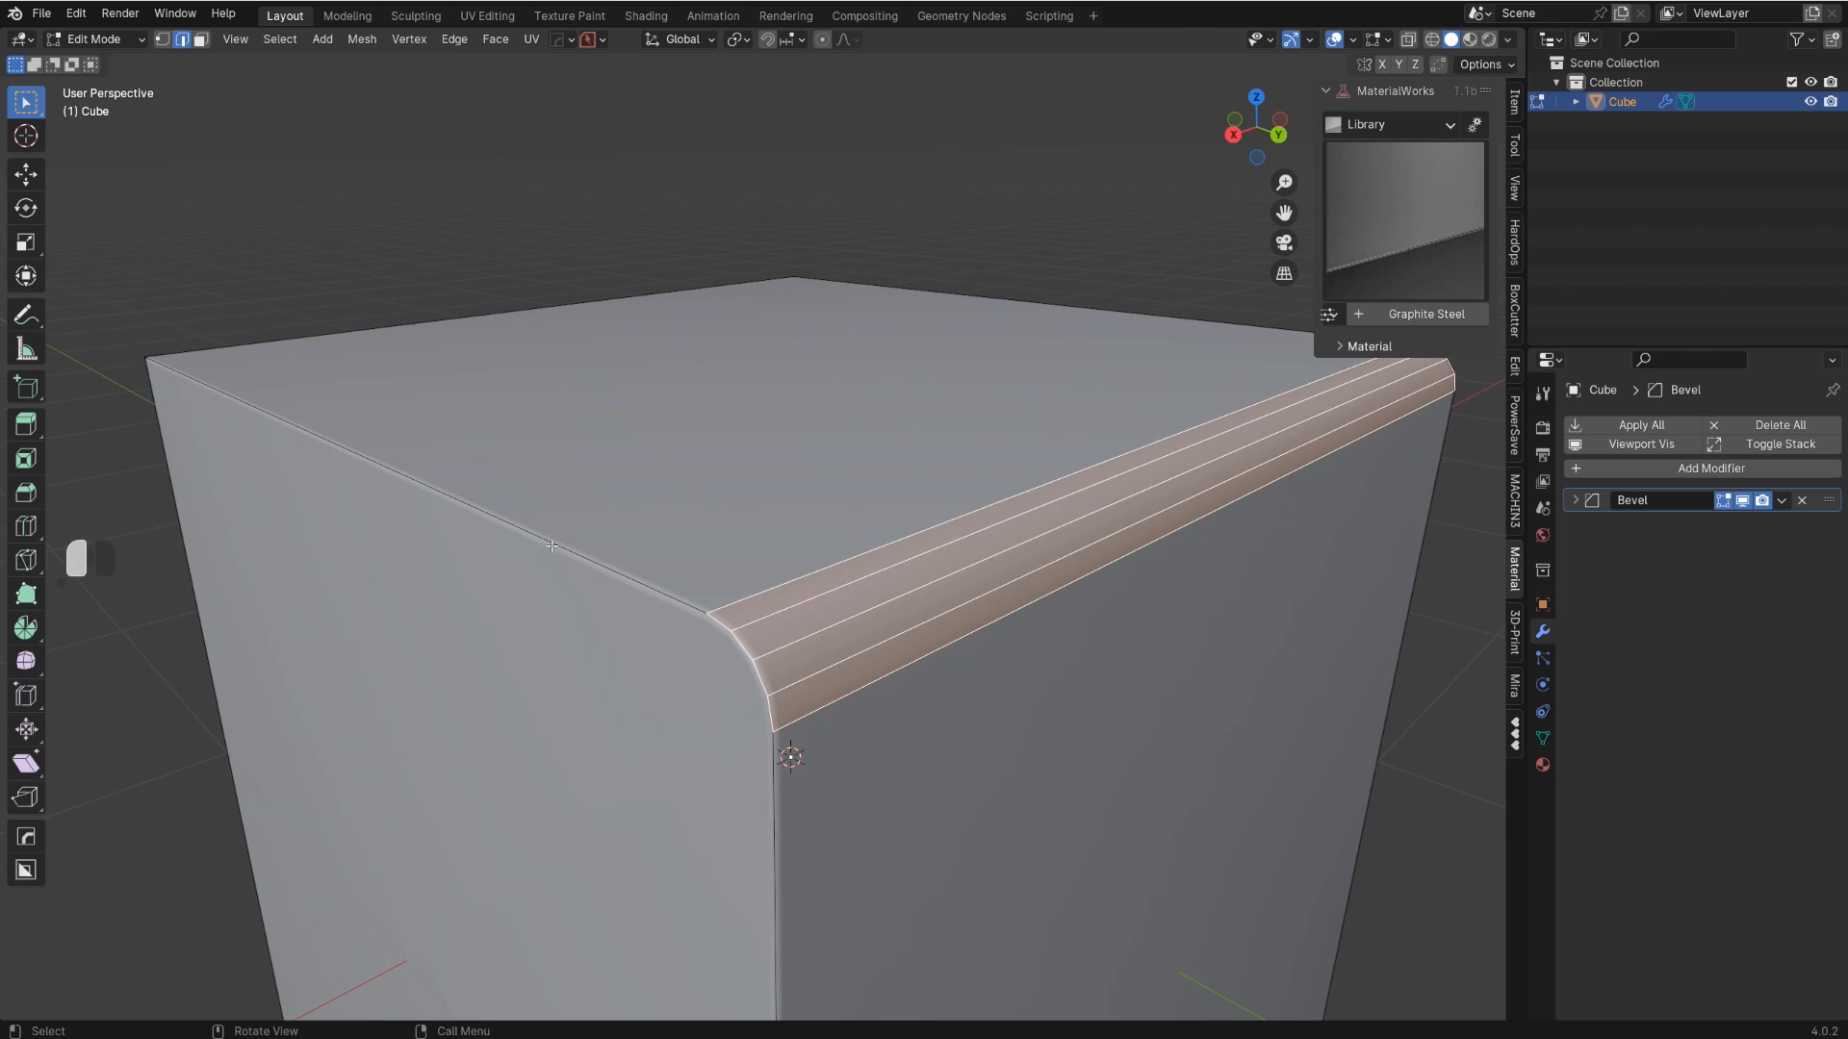
left_click(530, 528)
- Convert the cube's visual geometry to mesh and inspect the topology of the baked bevel around the rounded corner
key("Tab")
key("ctrl+a")
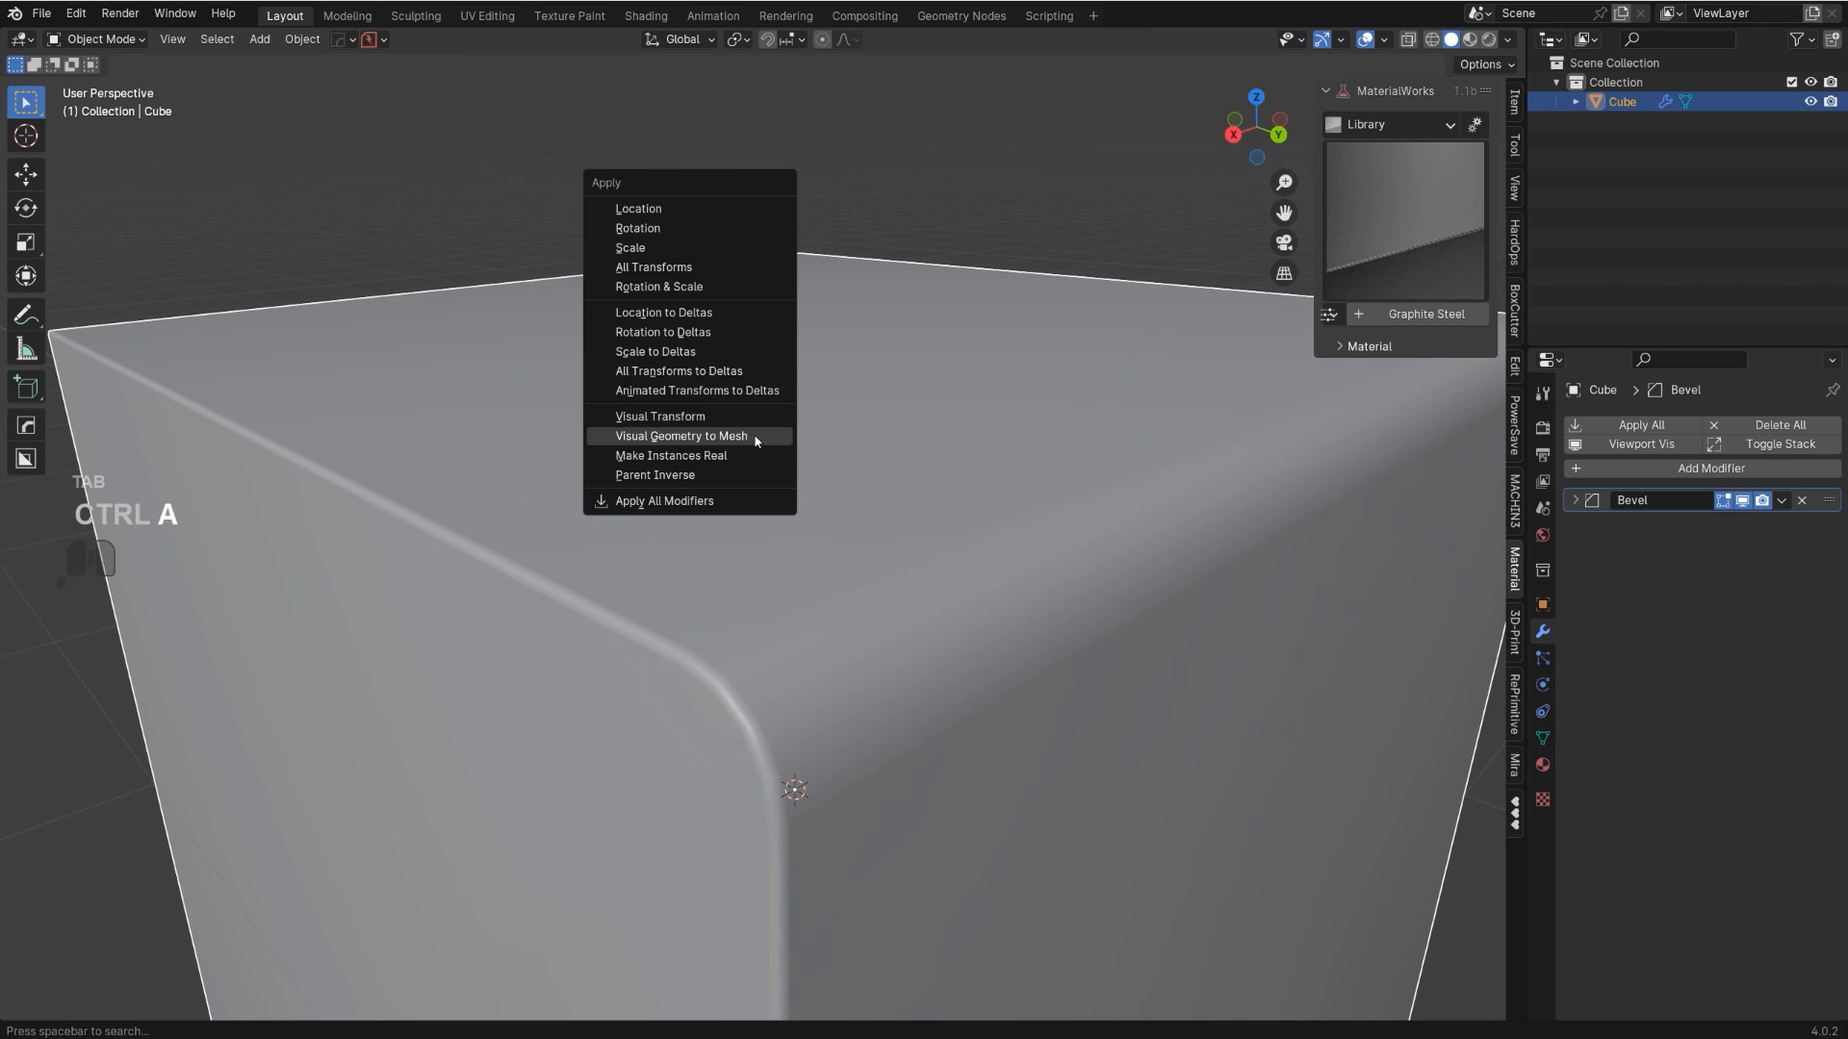
left_click(755, 456)
key("Tab")
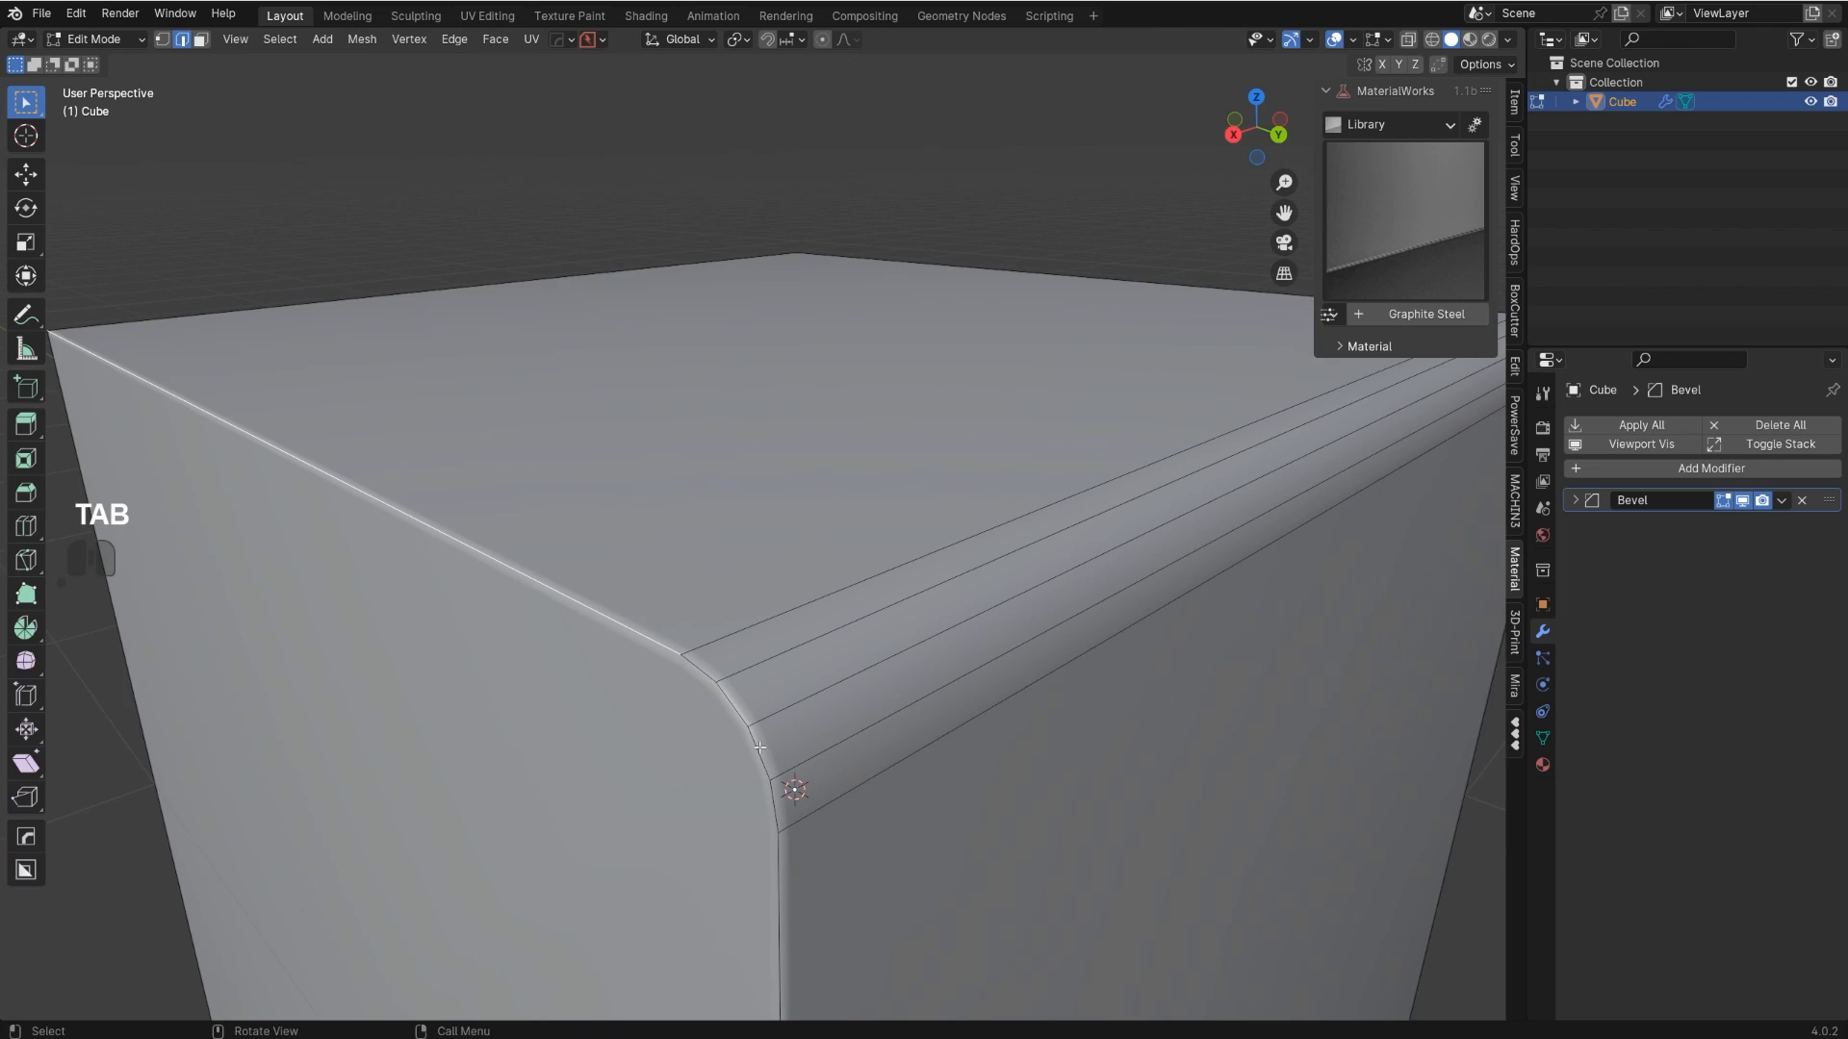
scroll(866, 514, "up", 2)
key("Tab")
key("ctrl+a")
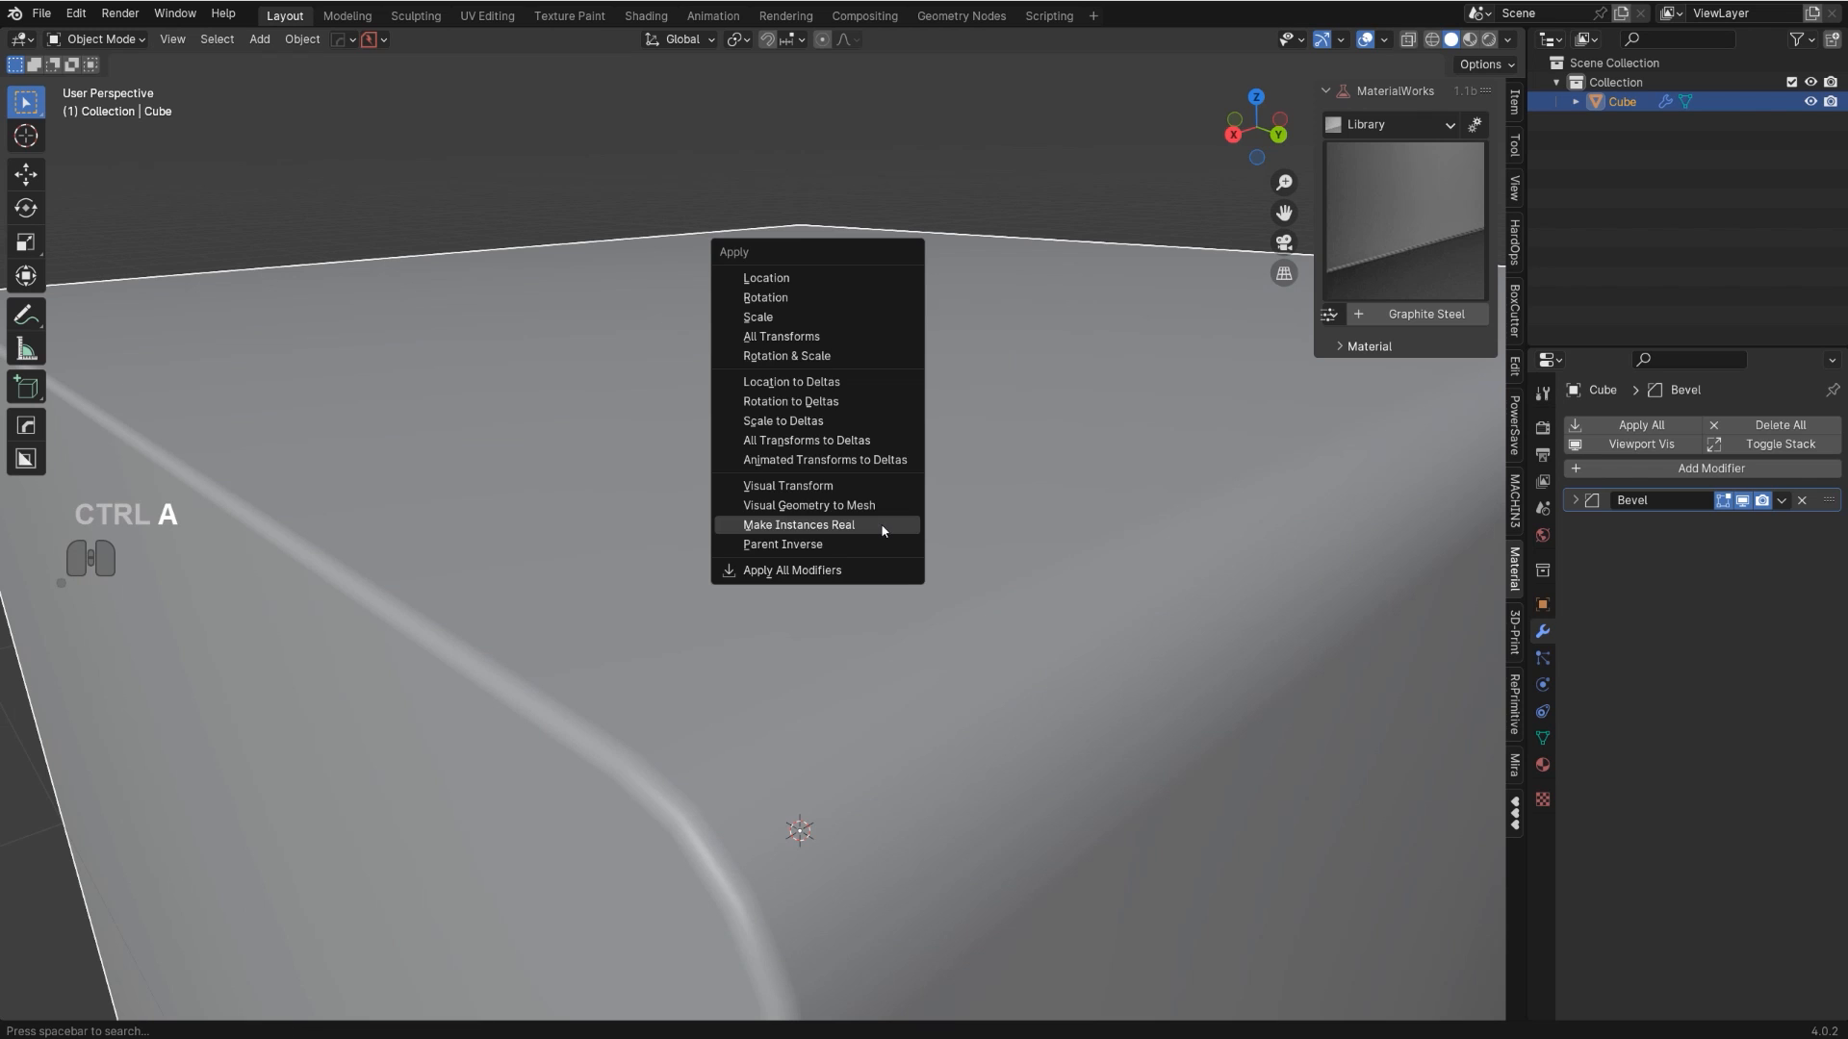
left_click(873, 506)
key("Tab")
middle_click_drag(732, 750, 842, 574, "shift")
scroll(773, 601, "down", 2)
scroll(842, 574, "up", 2)
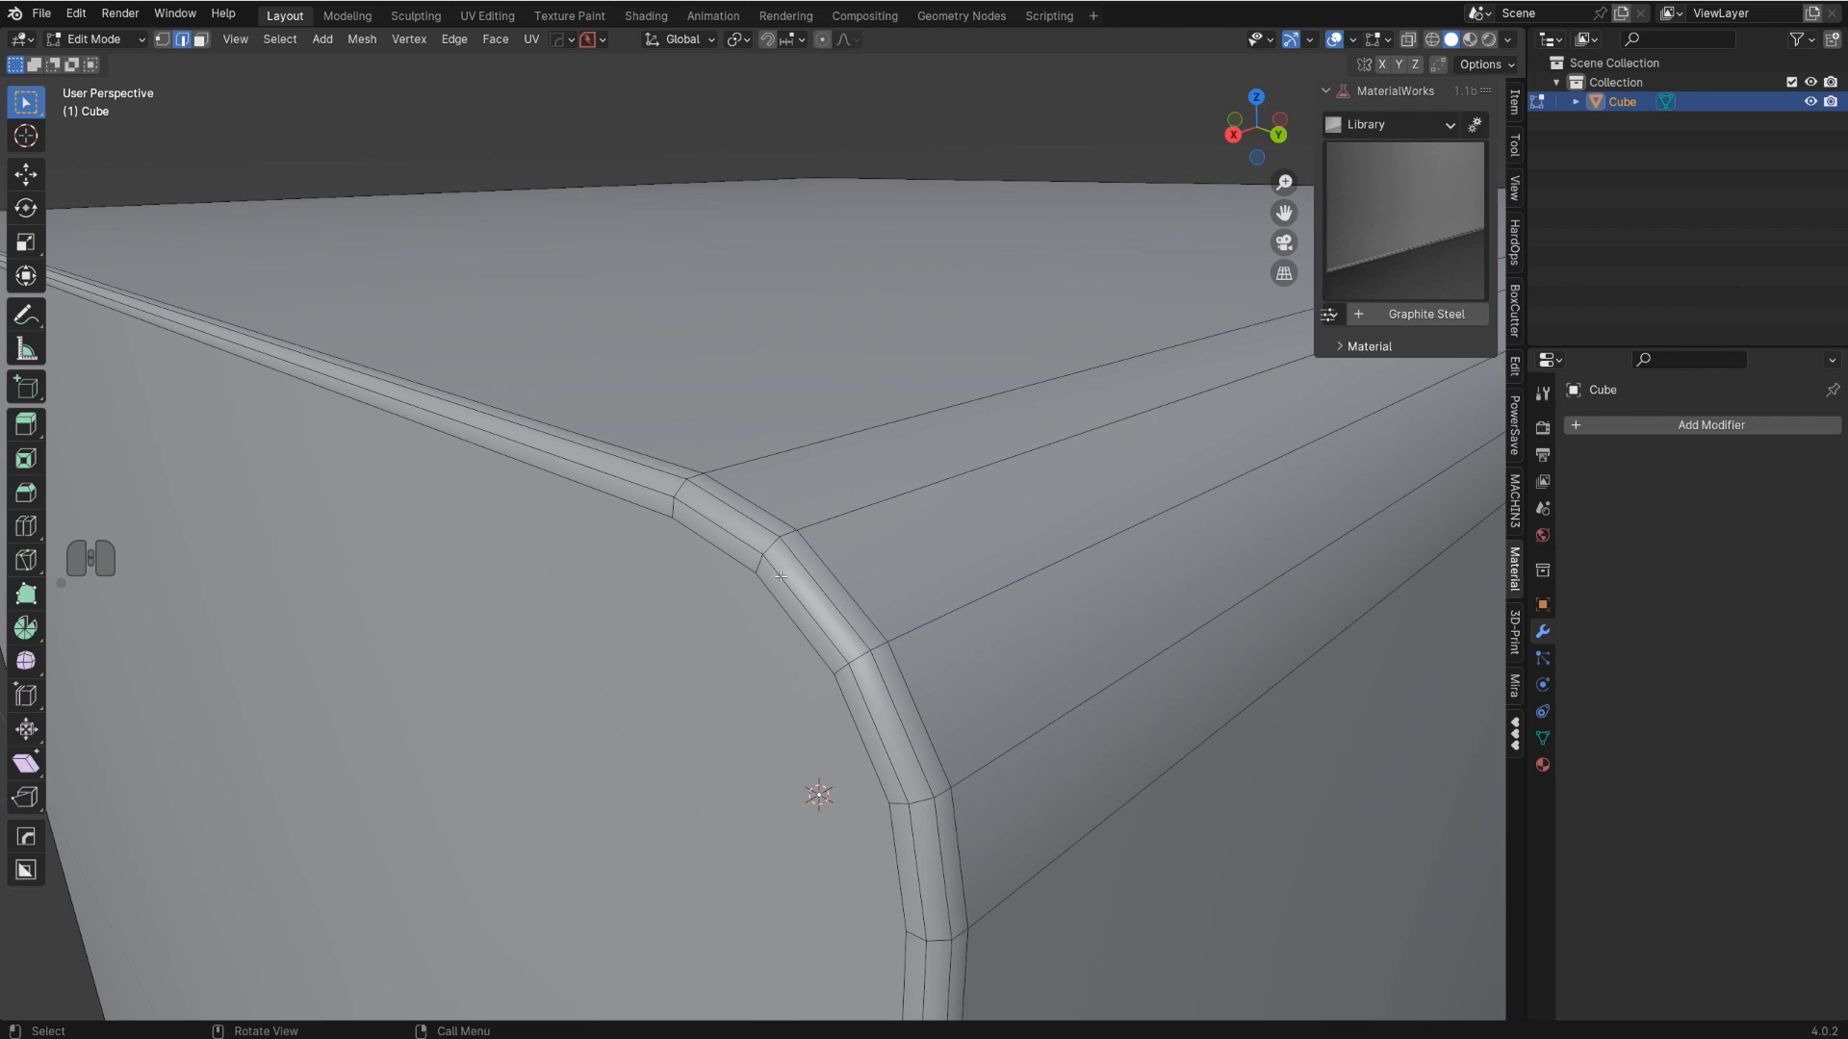
scroll(780, 575, "down", 4)
scroll(797, 604, "up", 4)
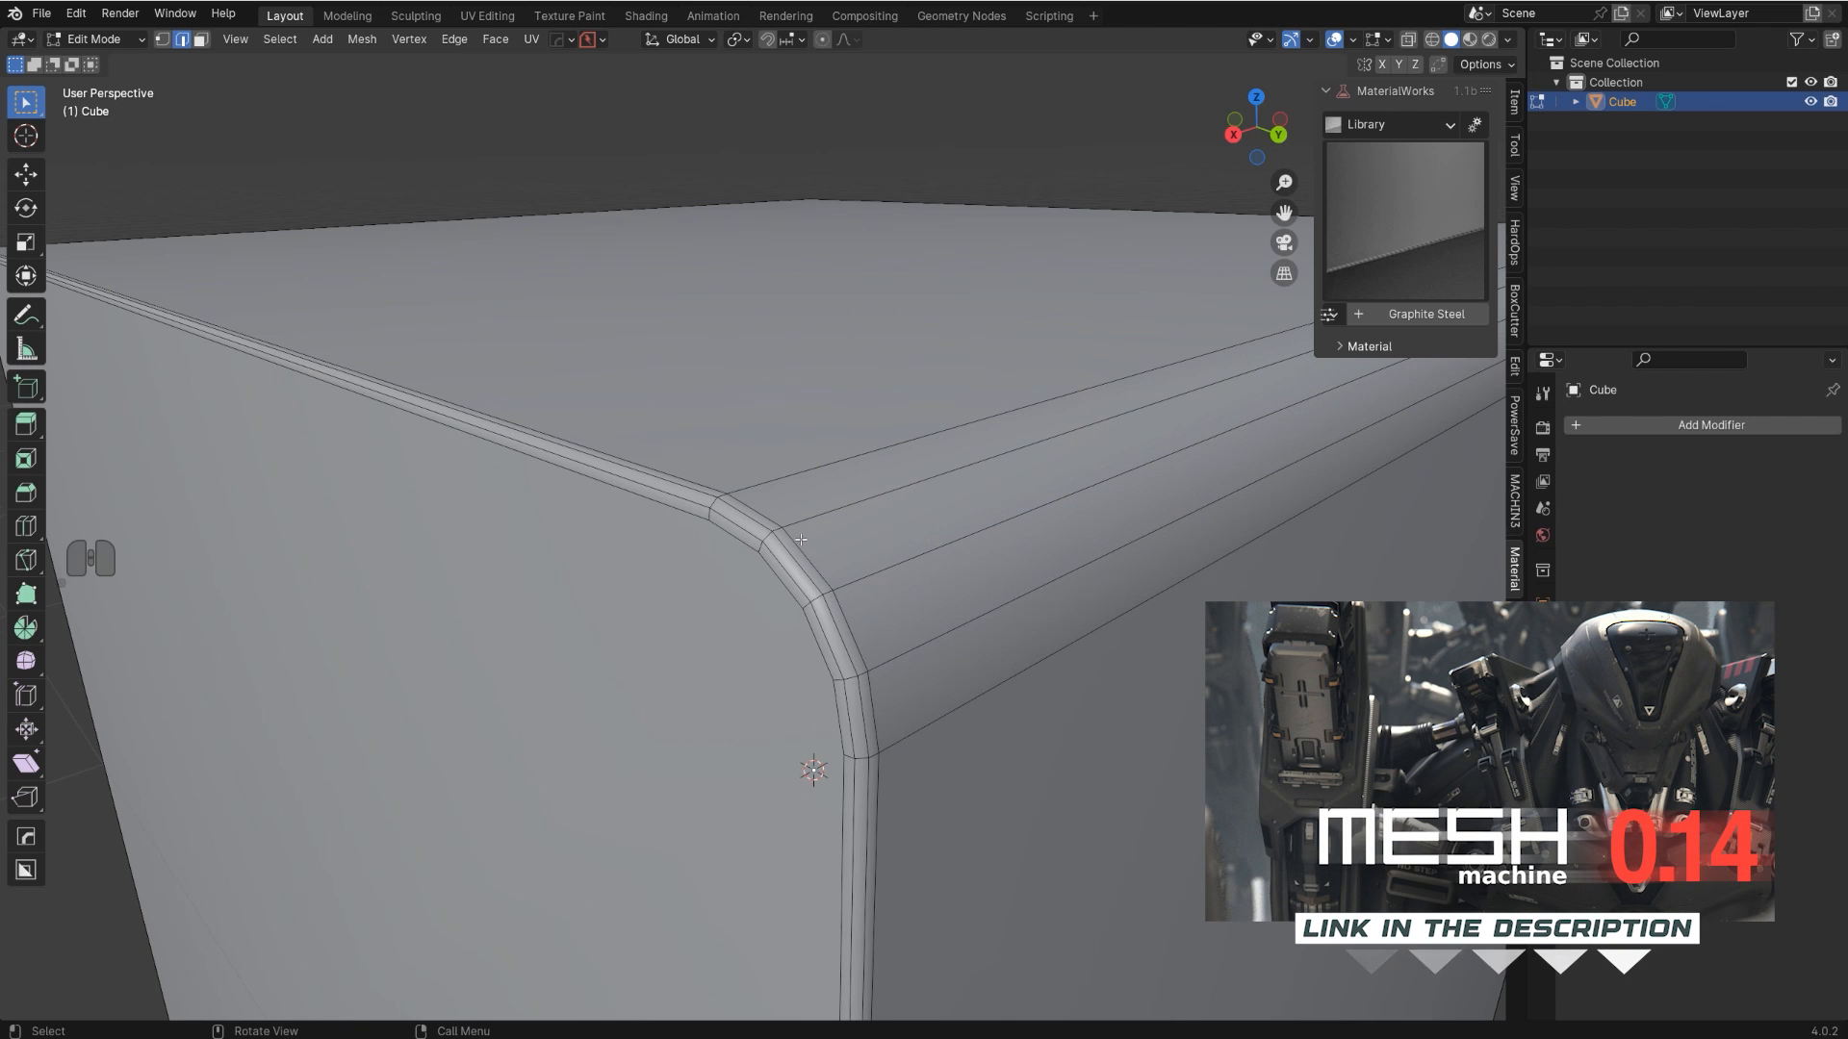
- Undo the visual geometry conversion to restore the live Bevel modifier on the cube
key("ctrl+z")
key("ctrl+z")
key("ctrl+z")
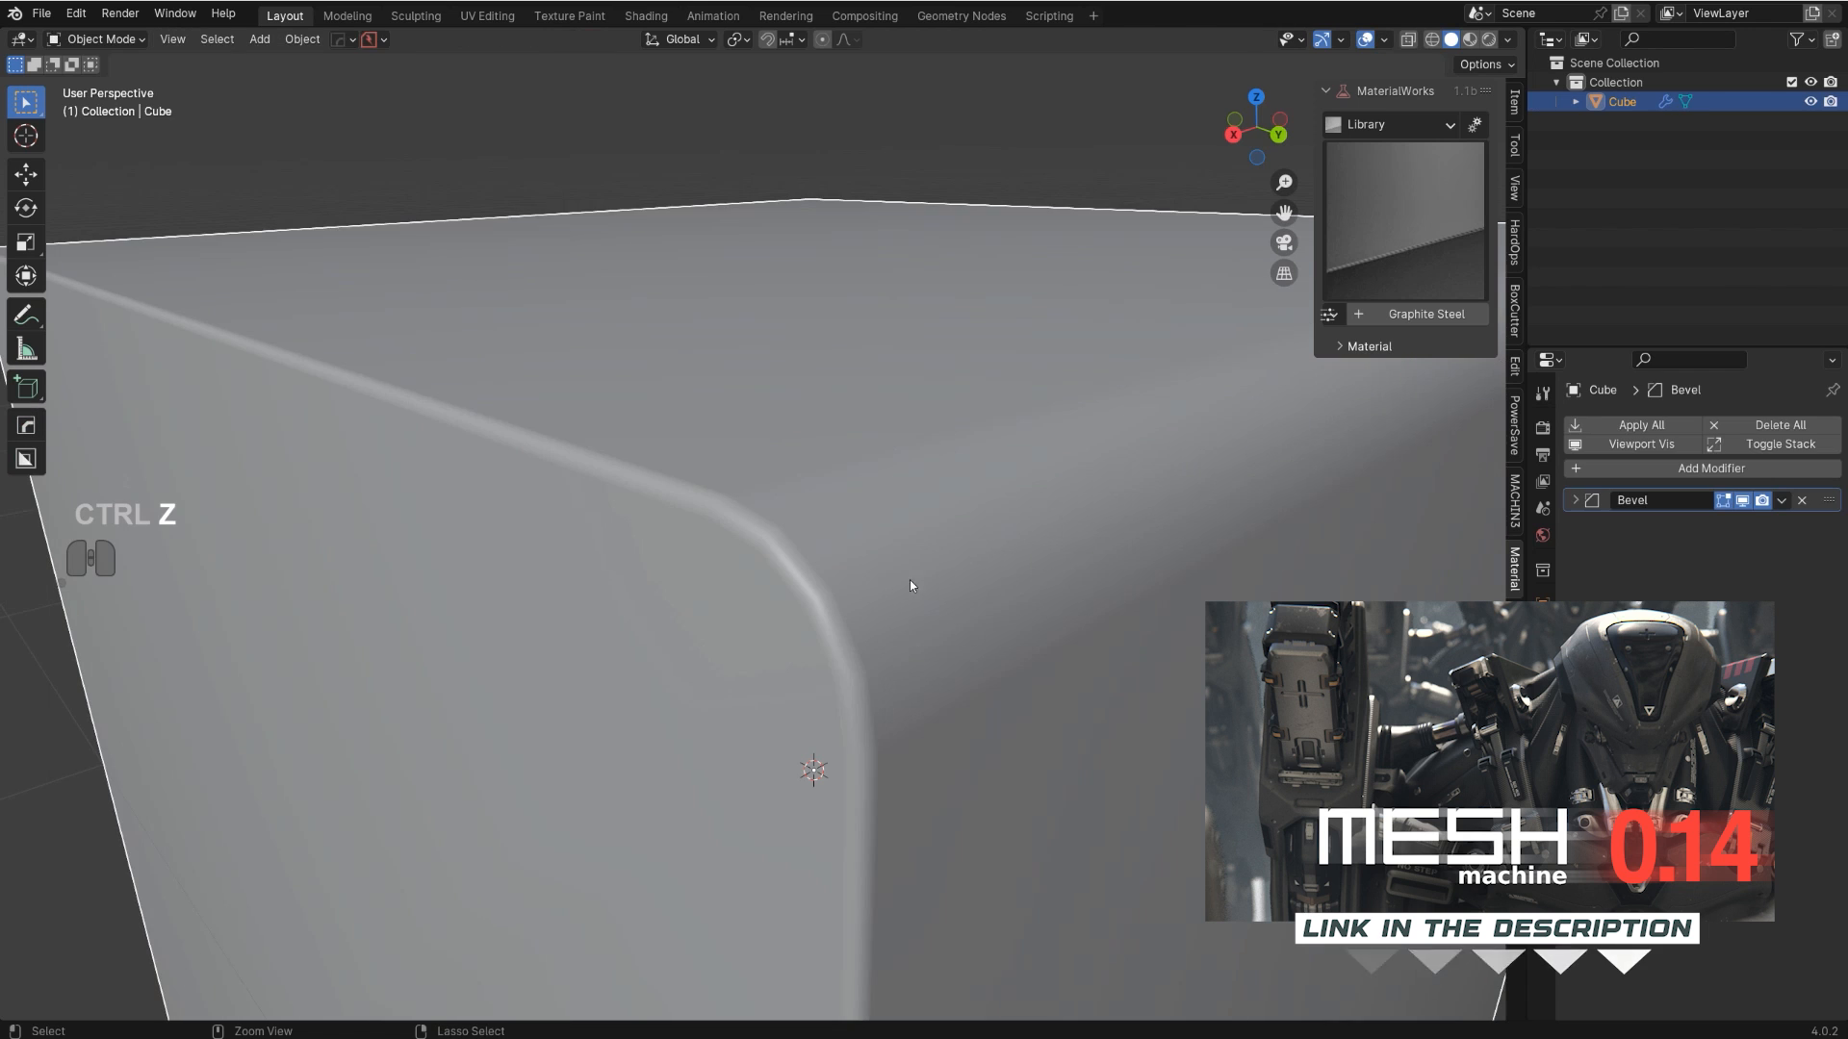
middle_click_drag(862, 625, 788, 639, "shift")
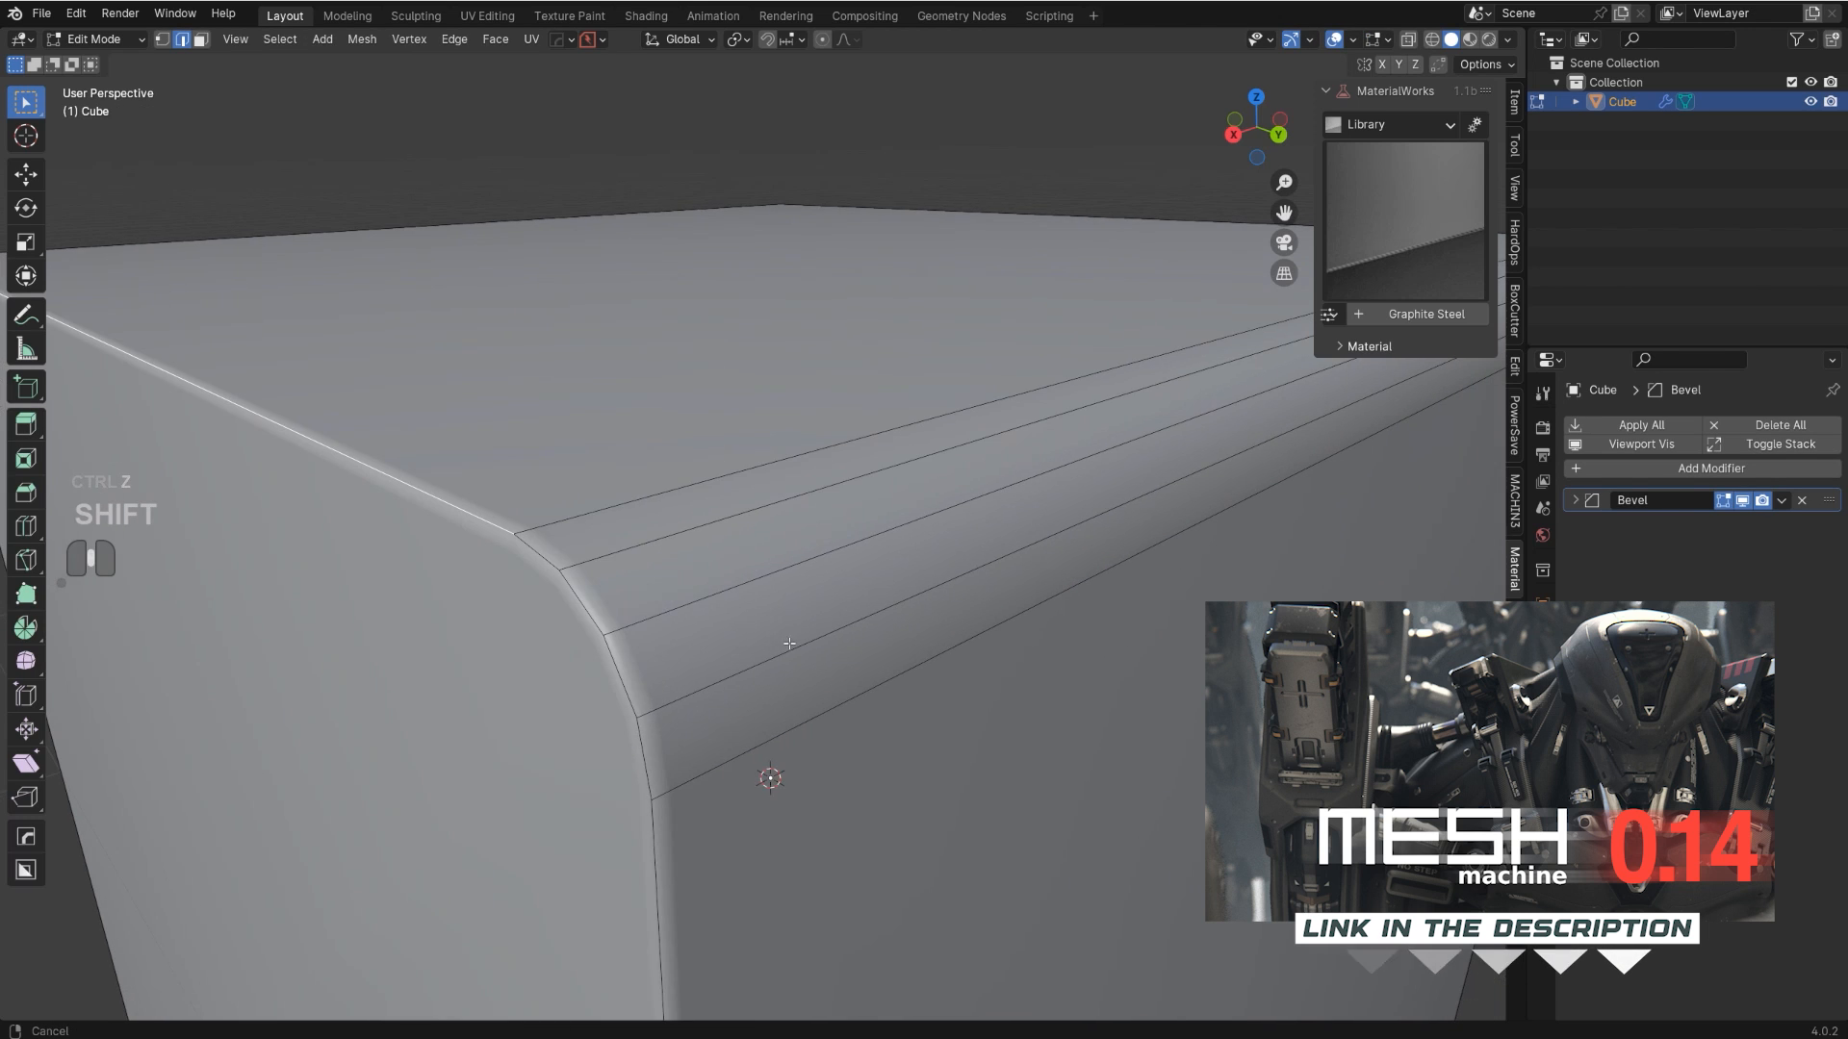
scroll(788, 639, "down", 1)
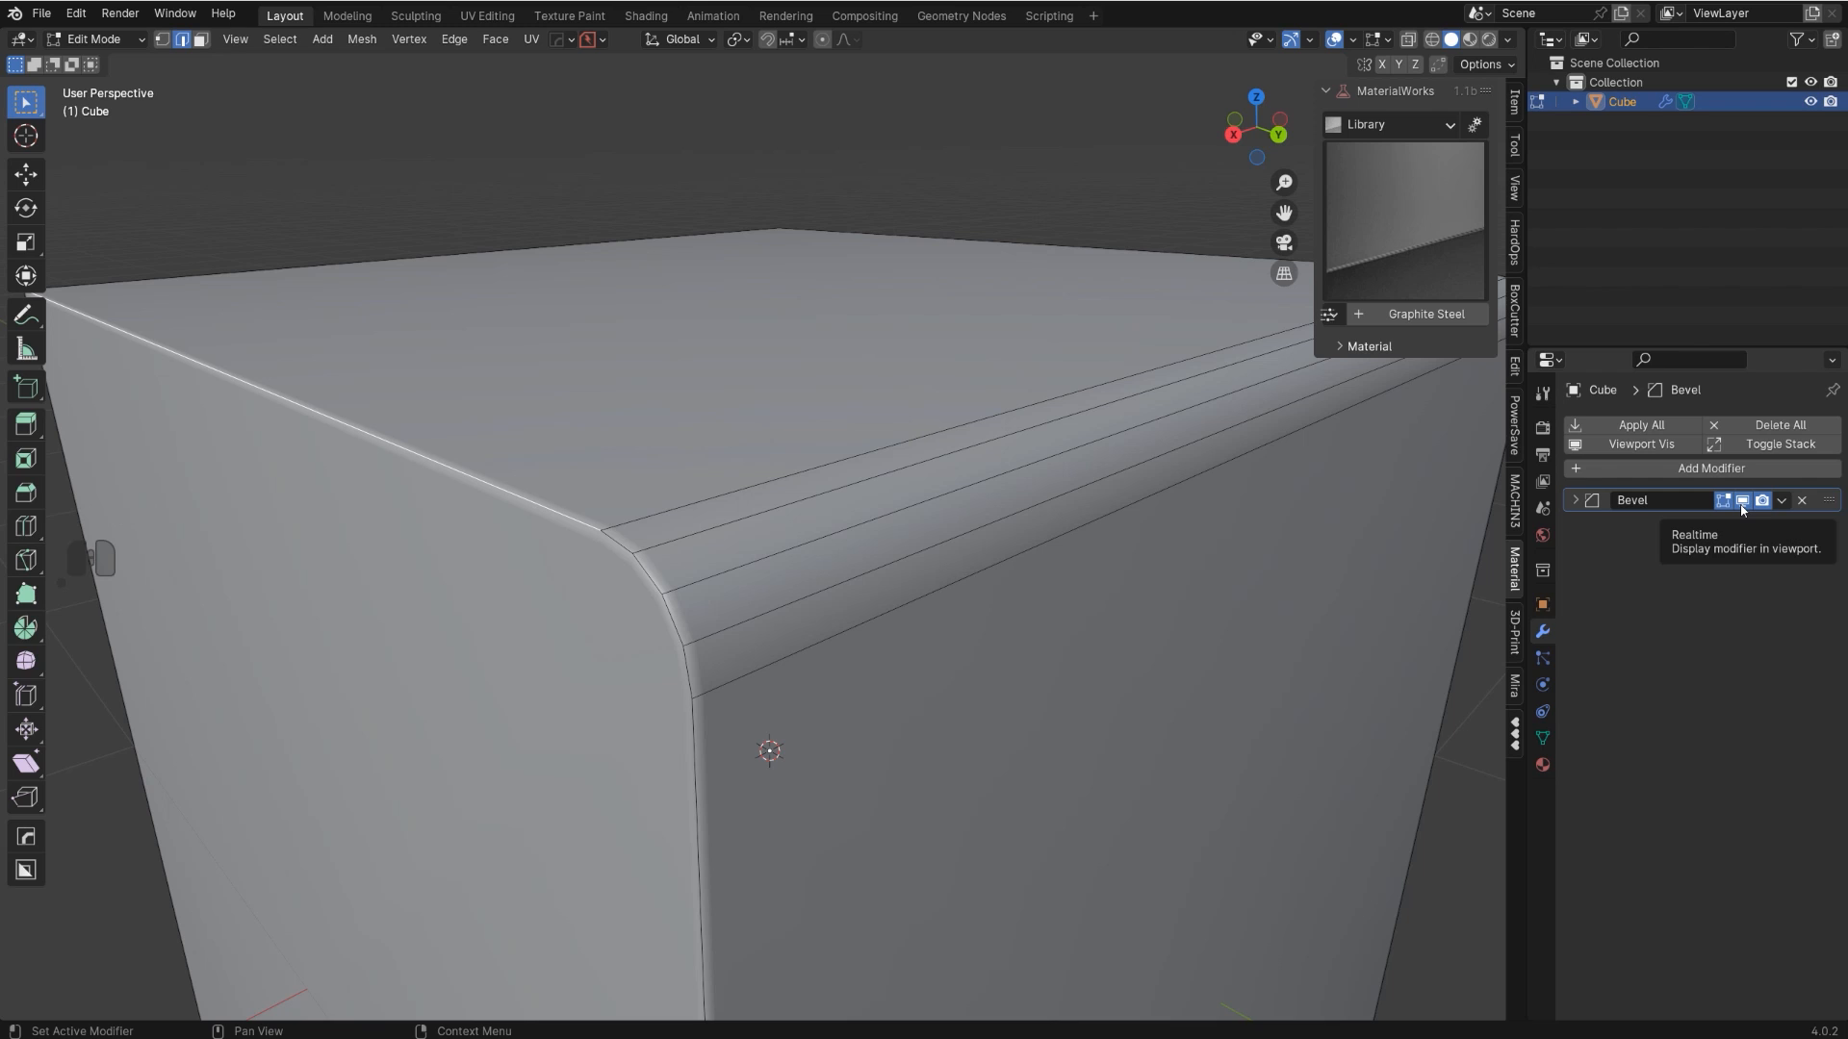
middle_click_drag(848, 617, 852, 617, "shift")
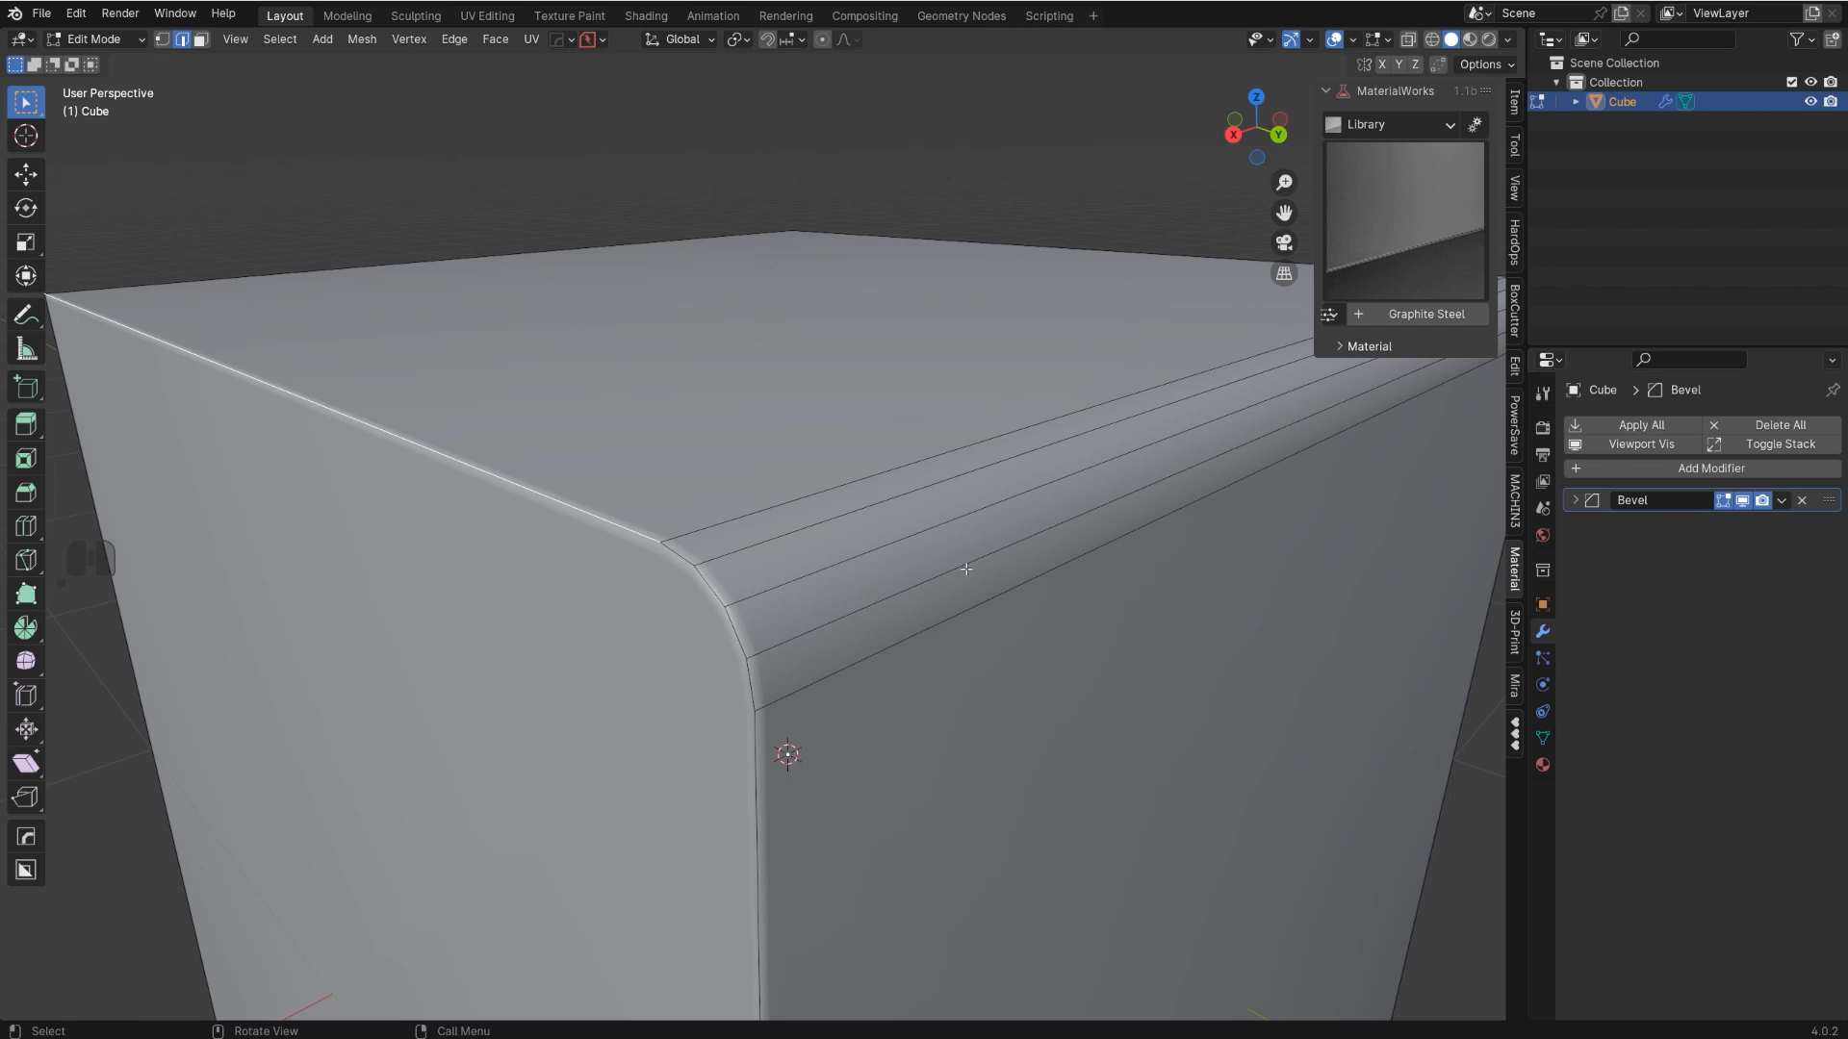
- Select all four faces of the cube's four-segment edge bevel as one continuous strip
middle_click_drag(967, 569, 827, 577, "shift")
scroll(763, 578, "down", 1)
key("Tab")
left_click(905, 523, "shift")
scroll(899, 516, "up", 1)
left_click(906, 536, "ctrl")
scroll(957, 523, "down", 1)
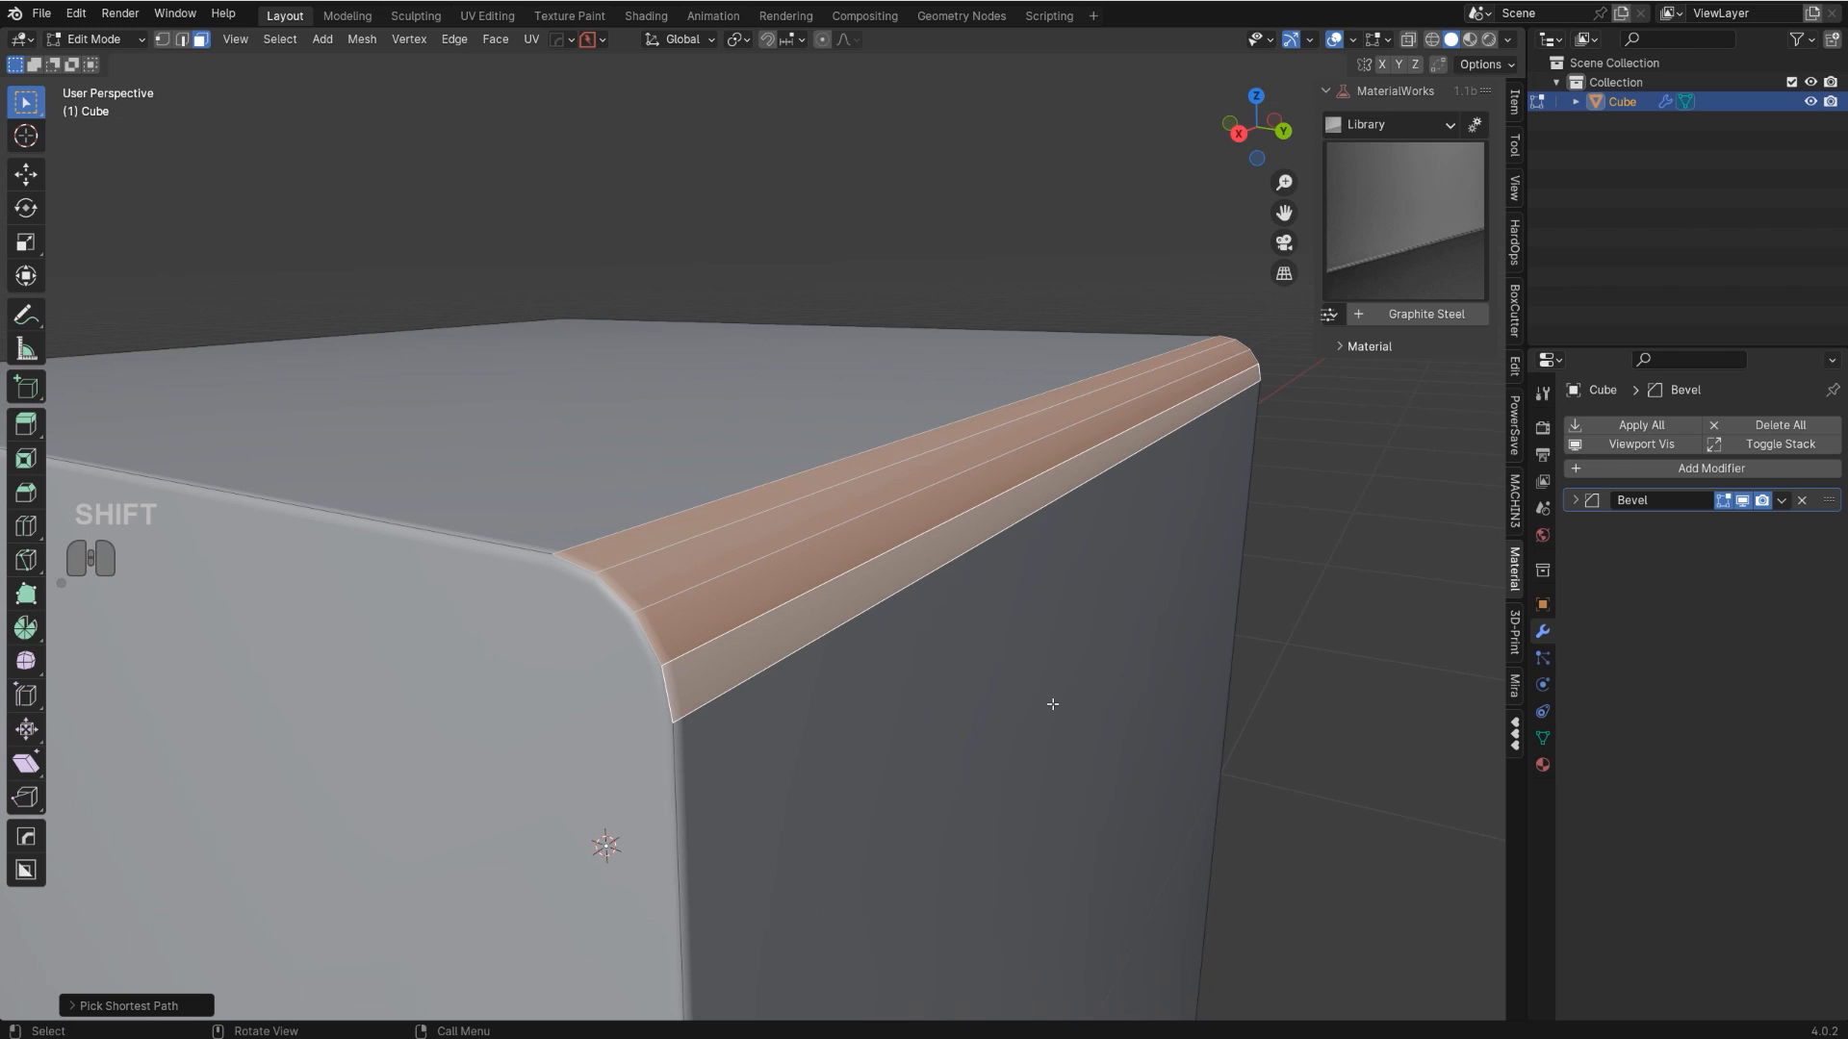
- Bevel the upper edge opposite the four-segment bevel about 0.65 m wide with 12 segments
scroll(1008, 681, "down", 2)
middle_click_drag(714, 589, 1106, 578)
left_click(645, 590)
key("Tab")
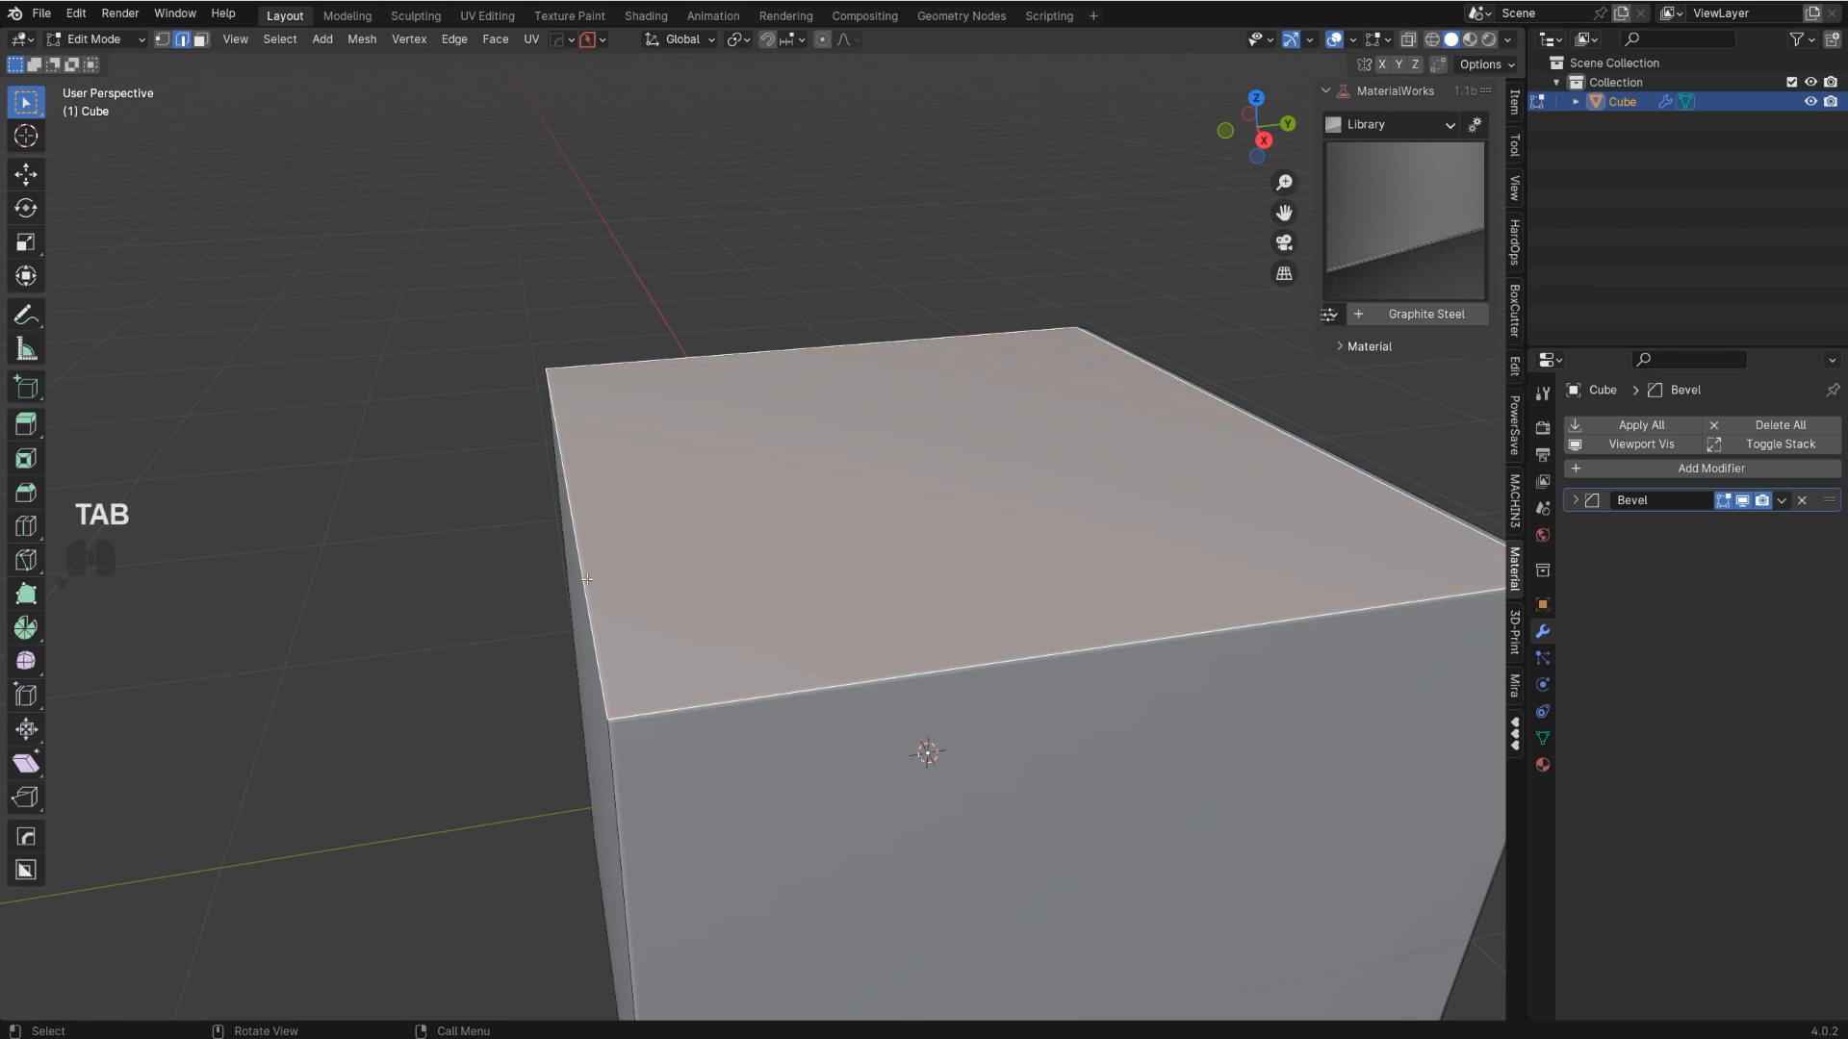
left_click(568, 508)
key("ctrl+b")
scroll(989, 578, "up", 8)
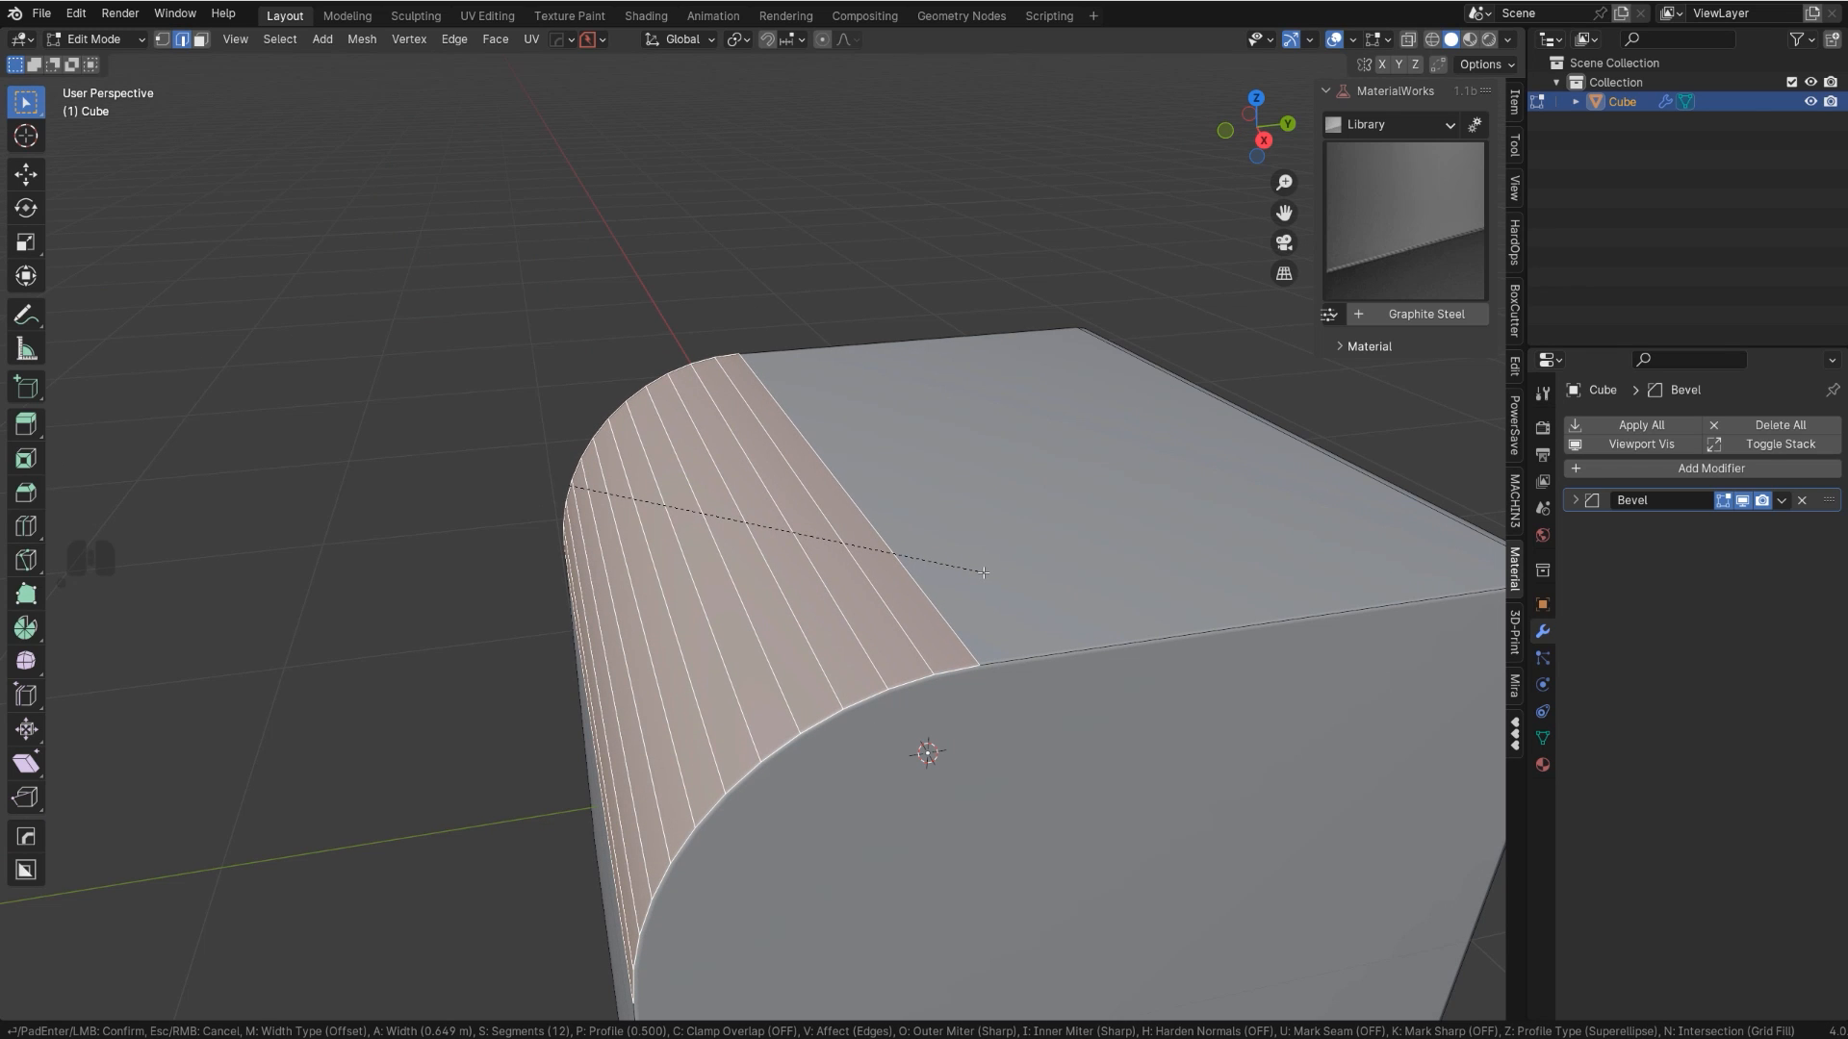
left_click(983, 573)
- Examine the shading of the wide rounded edge in Object Mode from several angles, close up and from farther away
key("Tab")
scroll(972, 498, "down", 3)
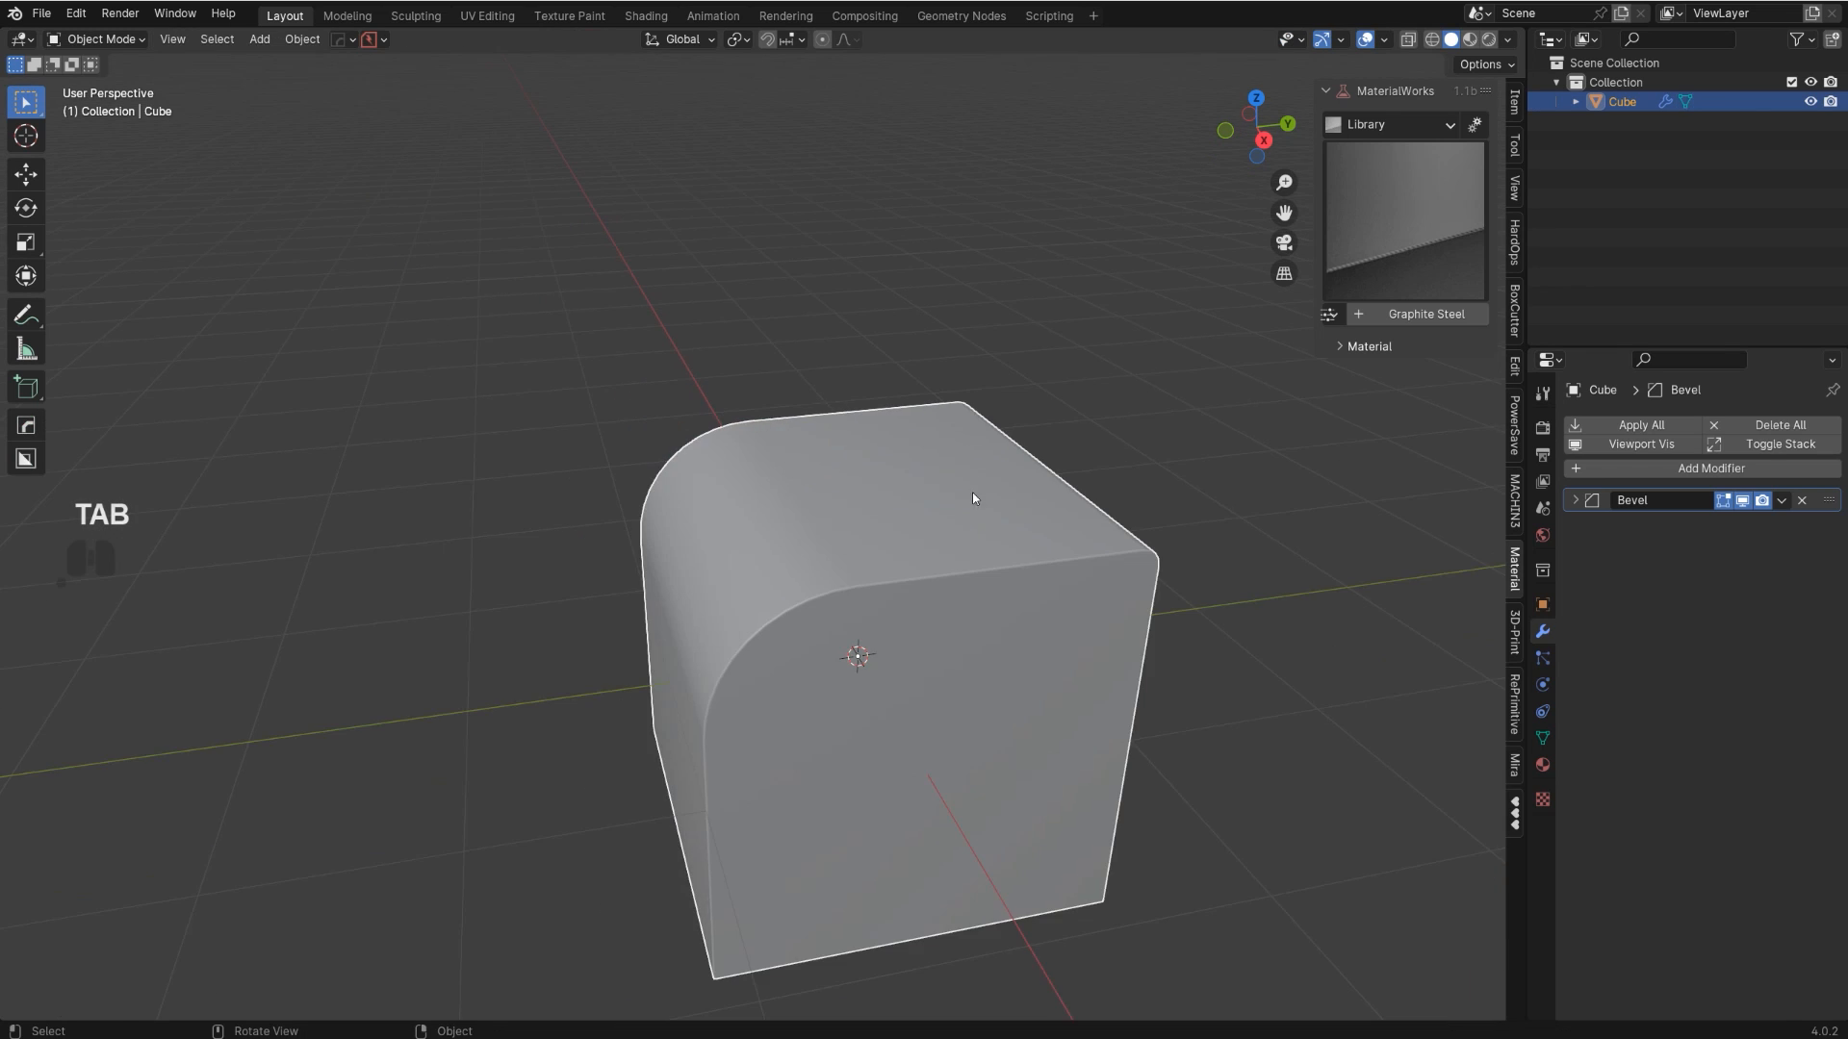
middle_click_drag(972, 499, 1030, 521)
scroll(1031, 522, "up", 3)
middle_click_drag(1070, 456, 1022, 458, "shift")
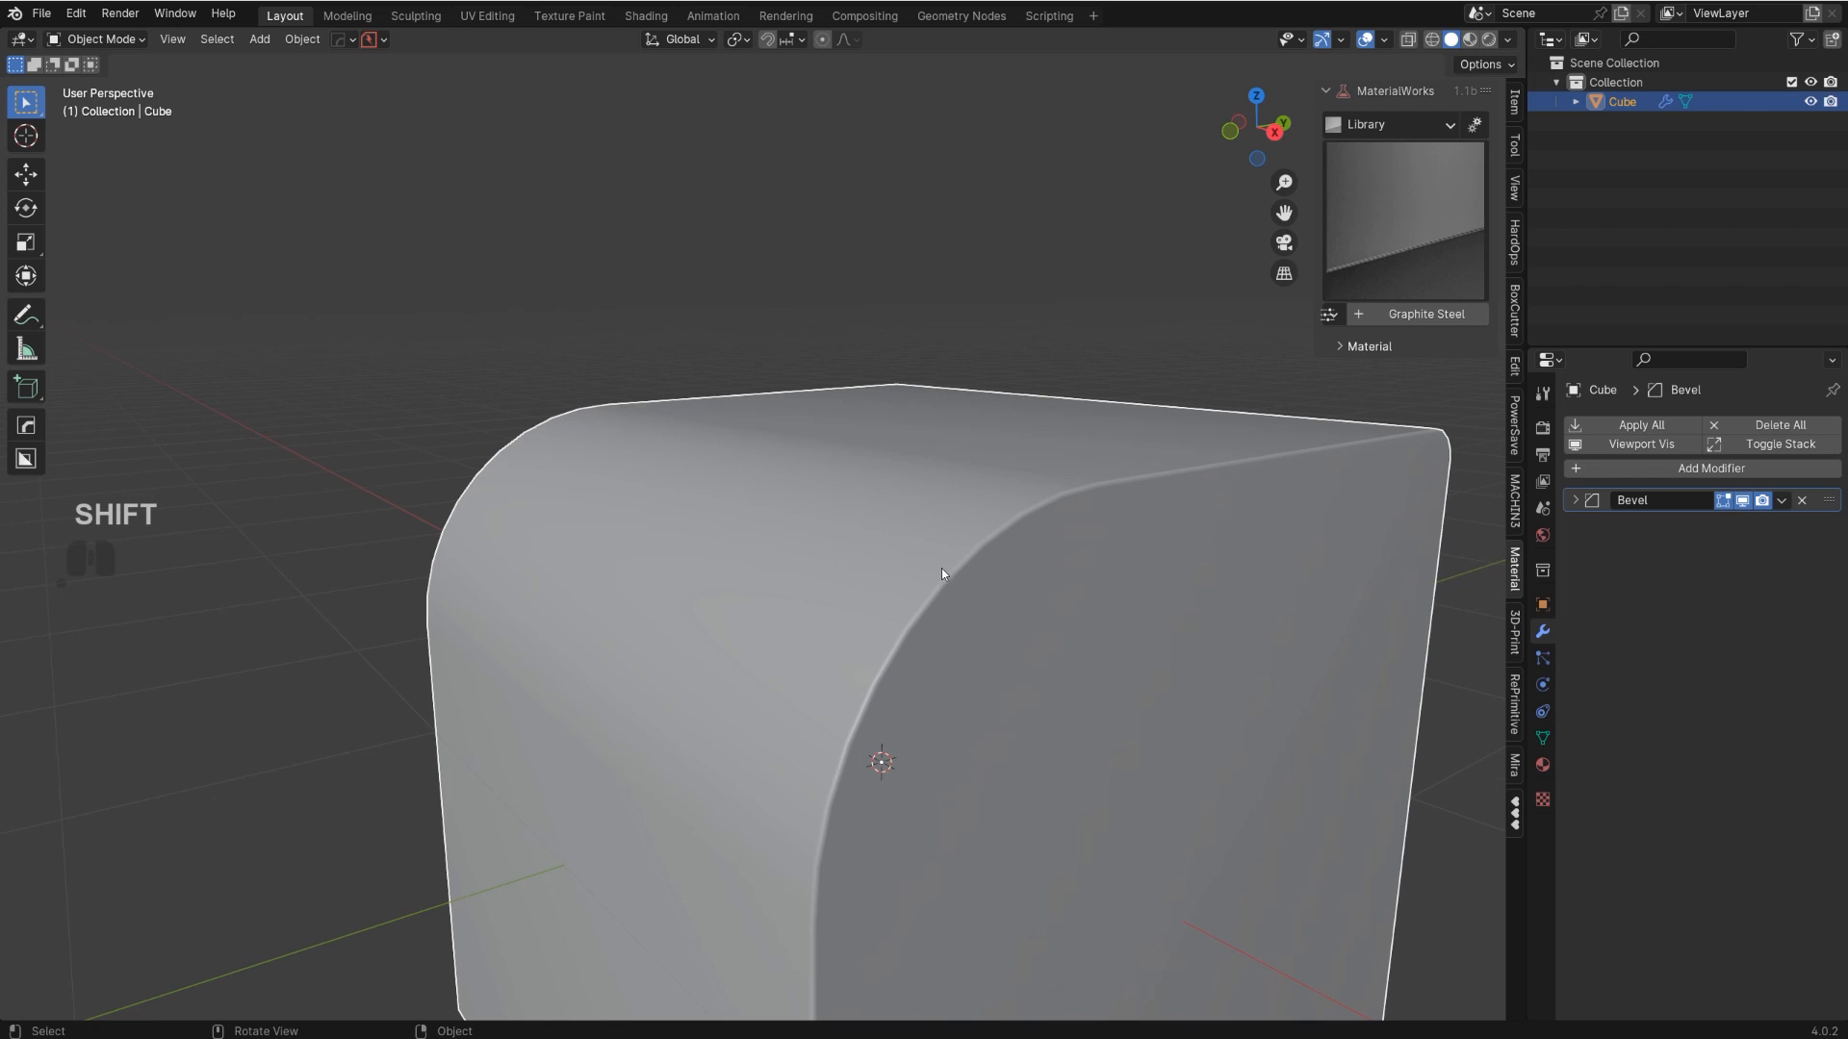
middle_click_drag(911, 568, 874, 502)
scroll(915, 667, "down", 3)
scroll(903, 505, "up", 2)
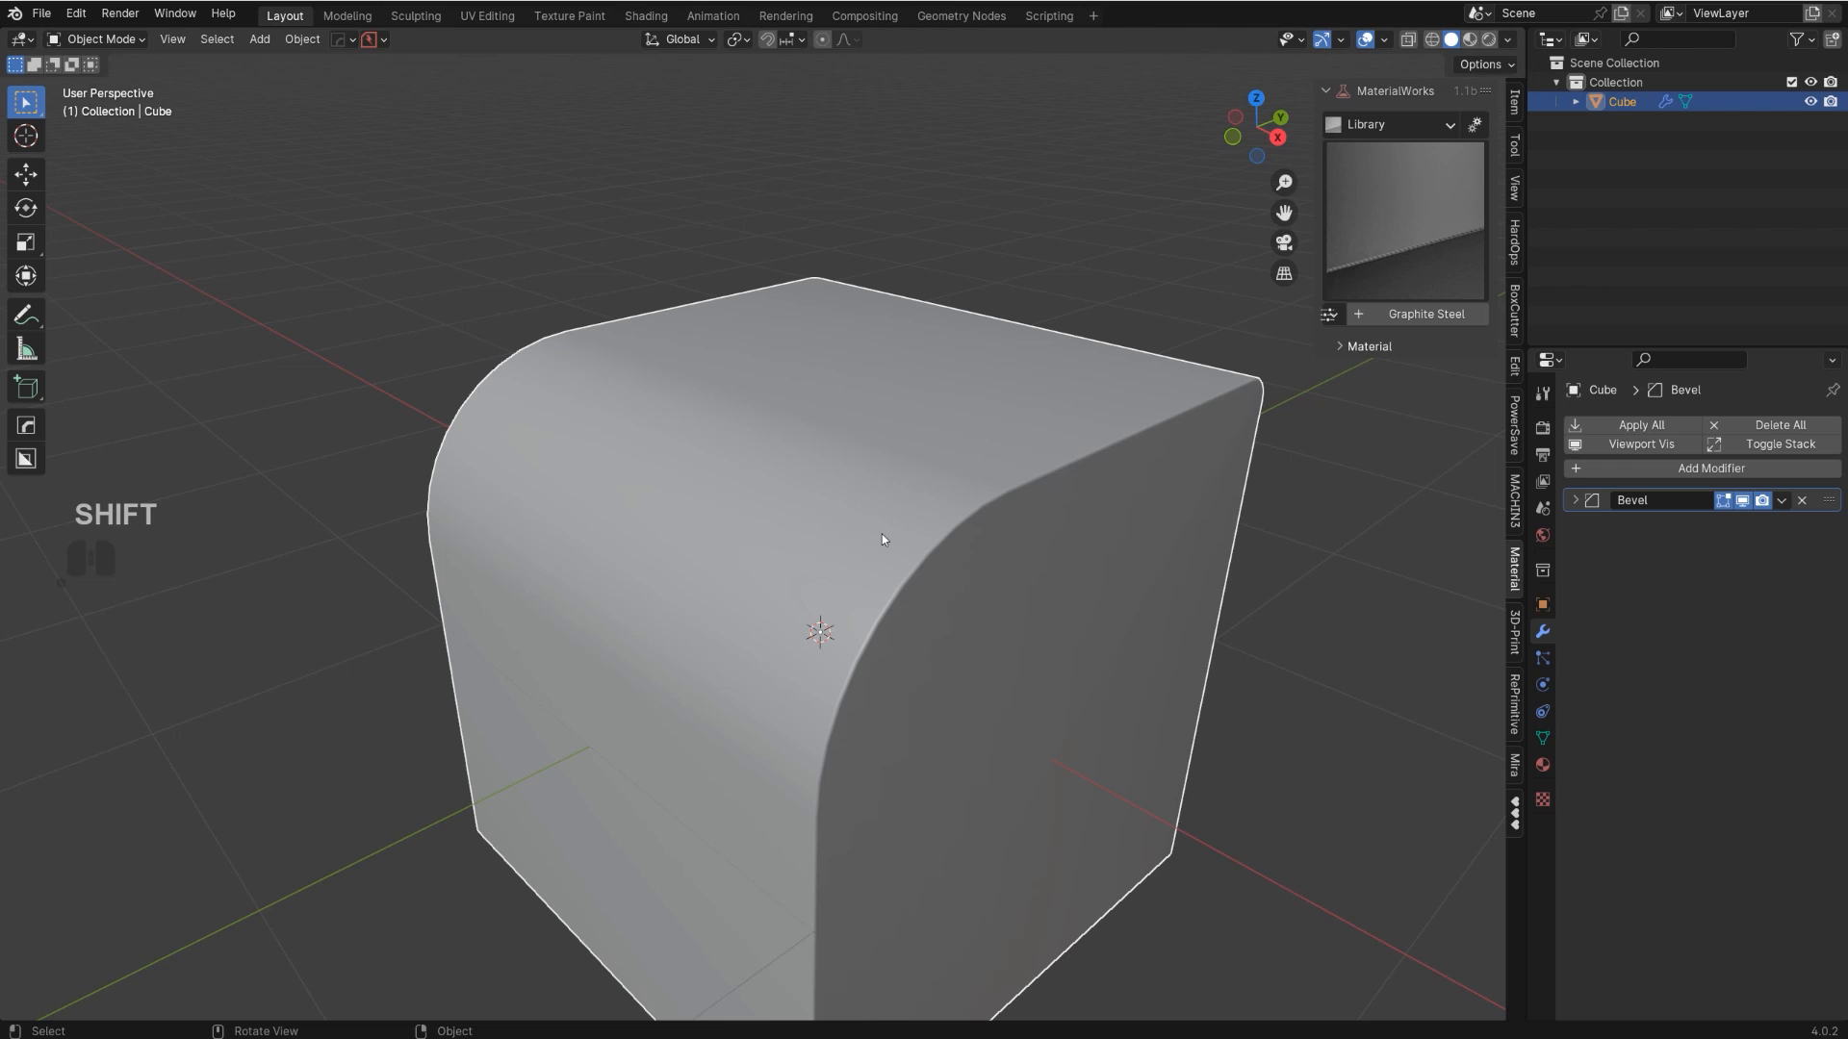
- Select the whole face strip of the 12-segment bevel and turn it back into a sharp edge with MESHmachine Unbevel
key("Tab")
left_click(882, 459)
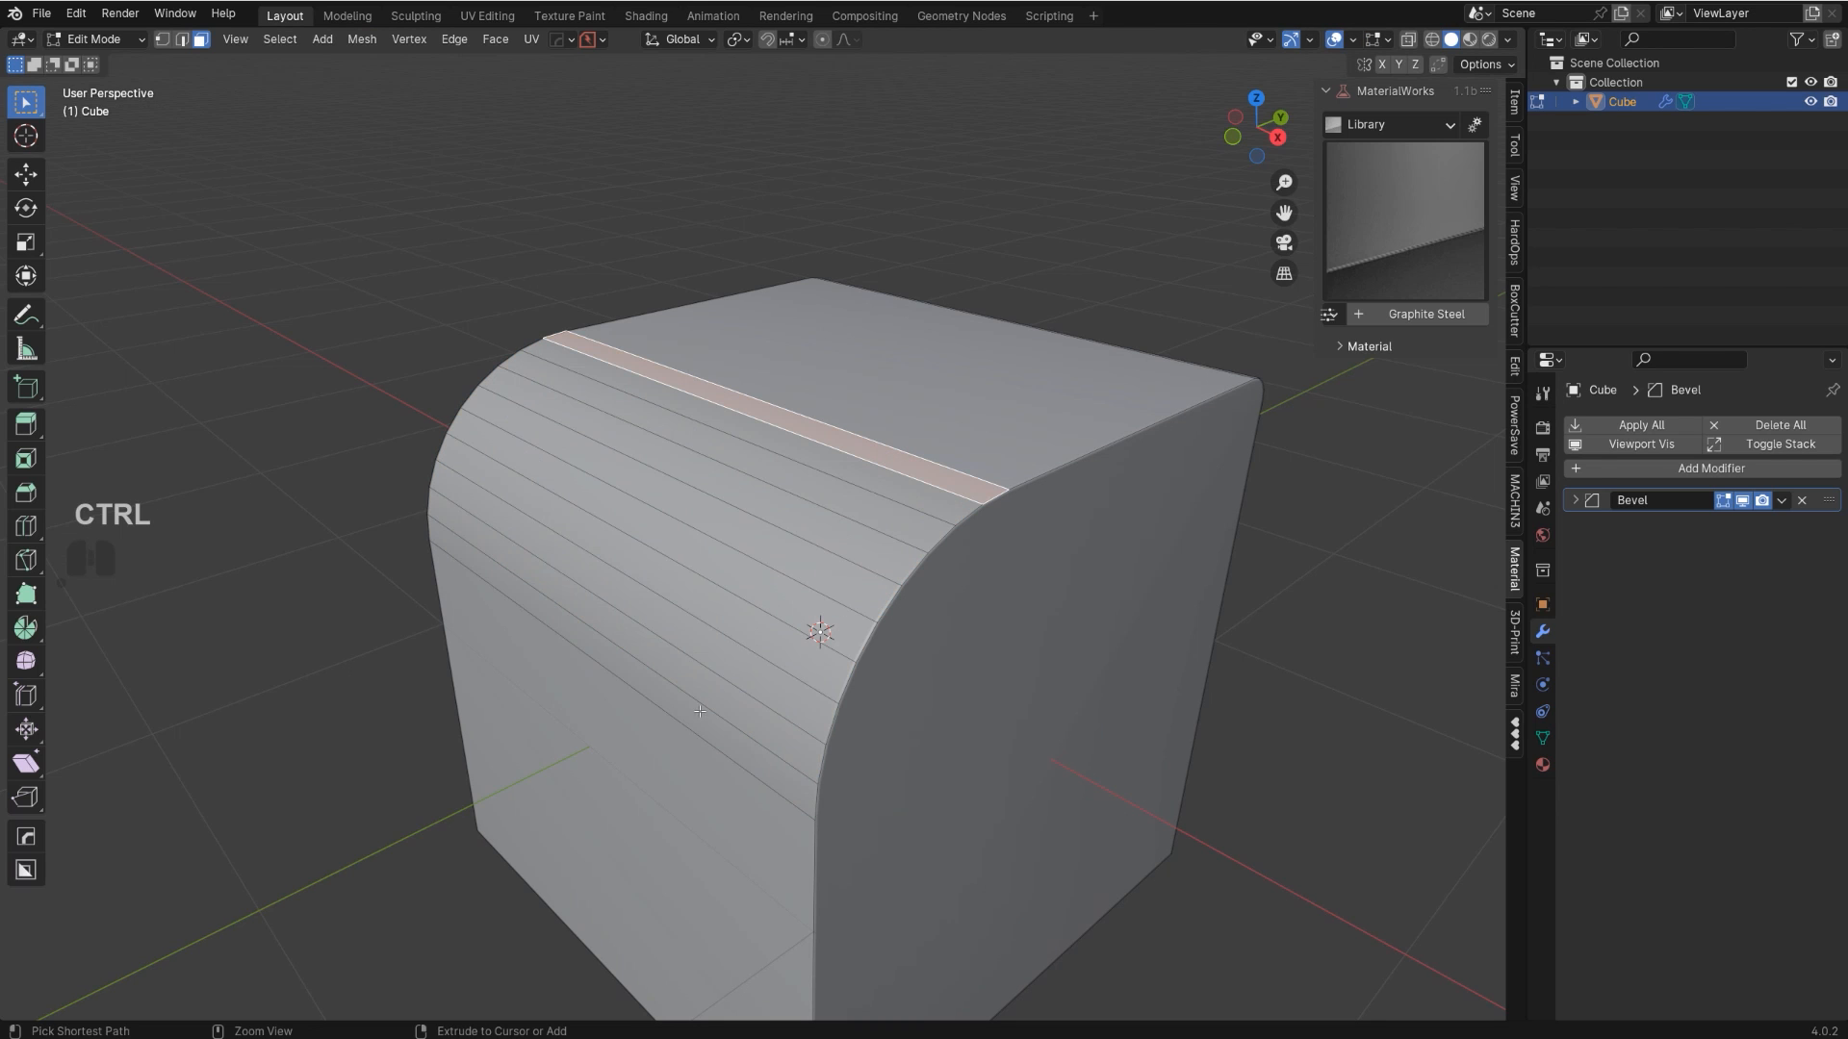
left_click(719, 702, "ctrl")
key("y")
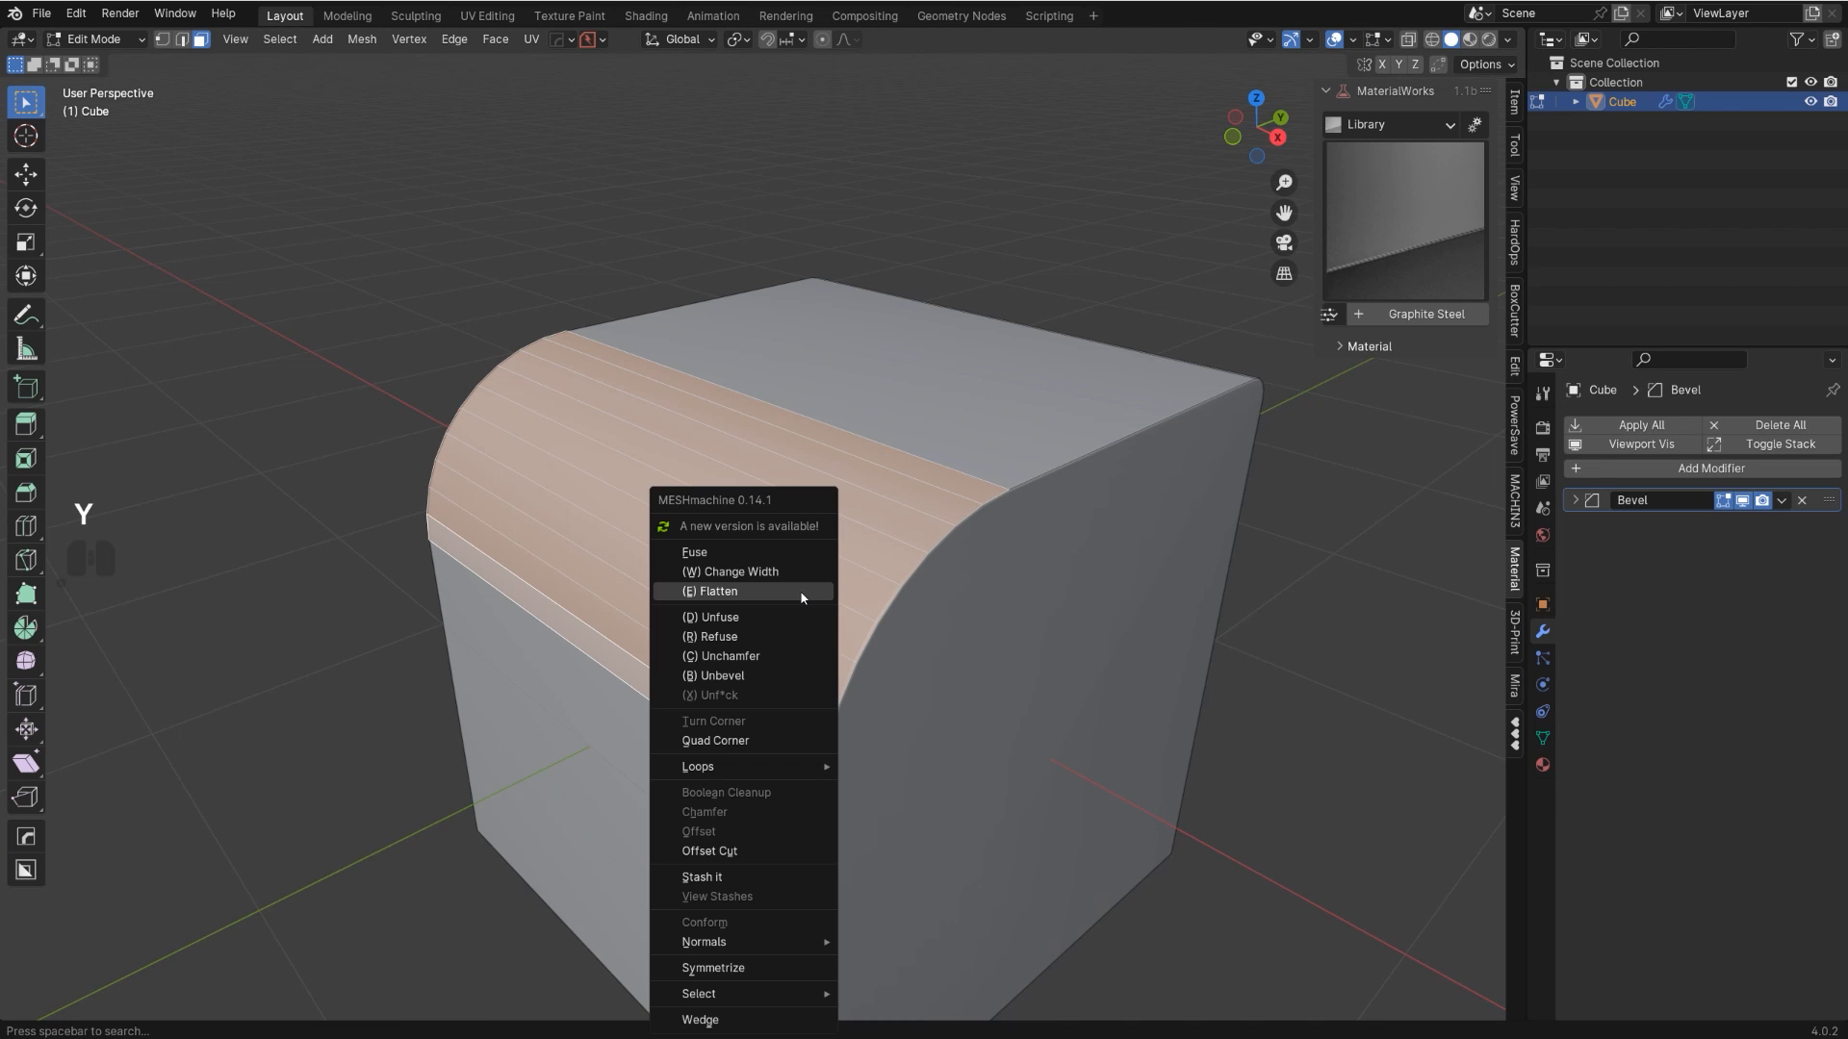
left_click(791, 673)
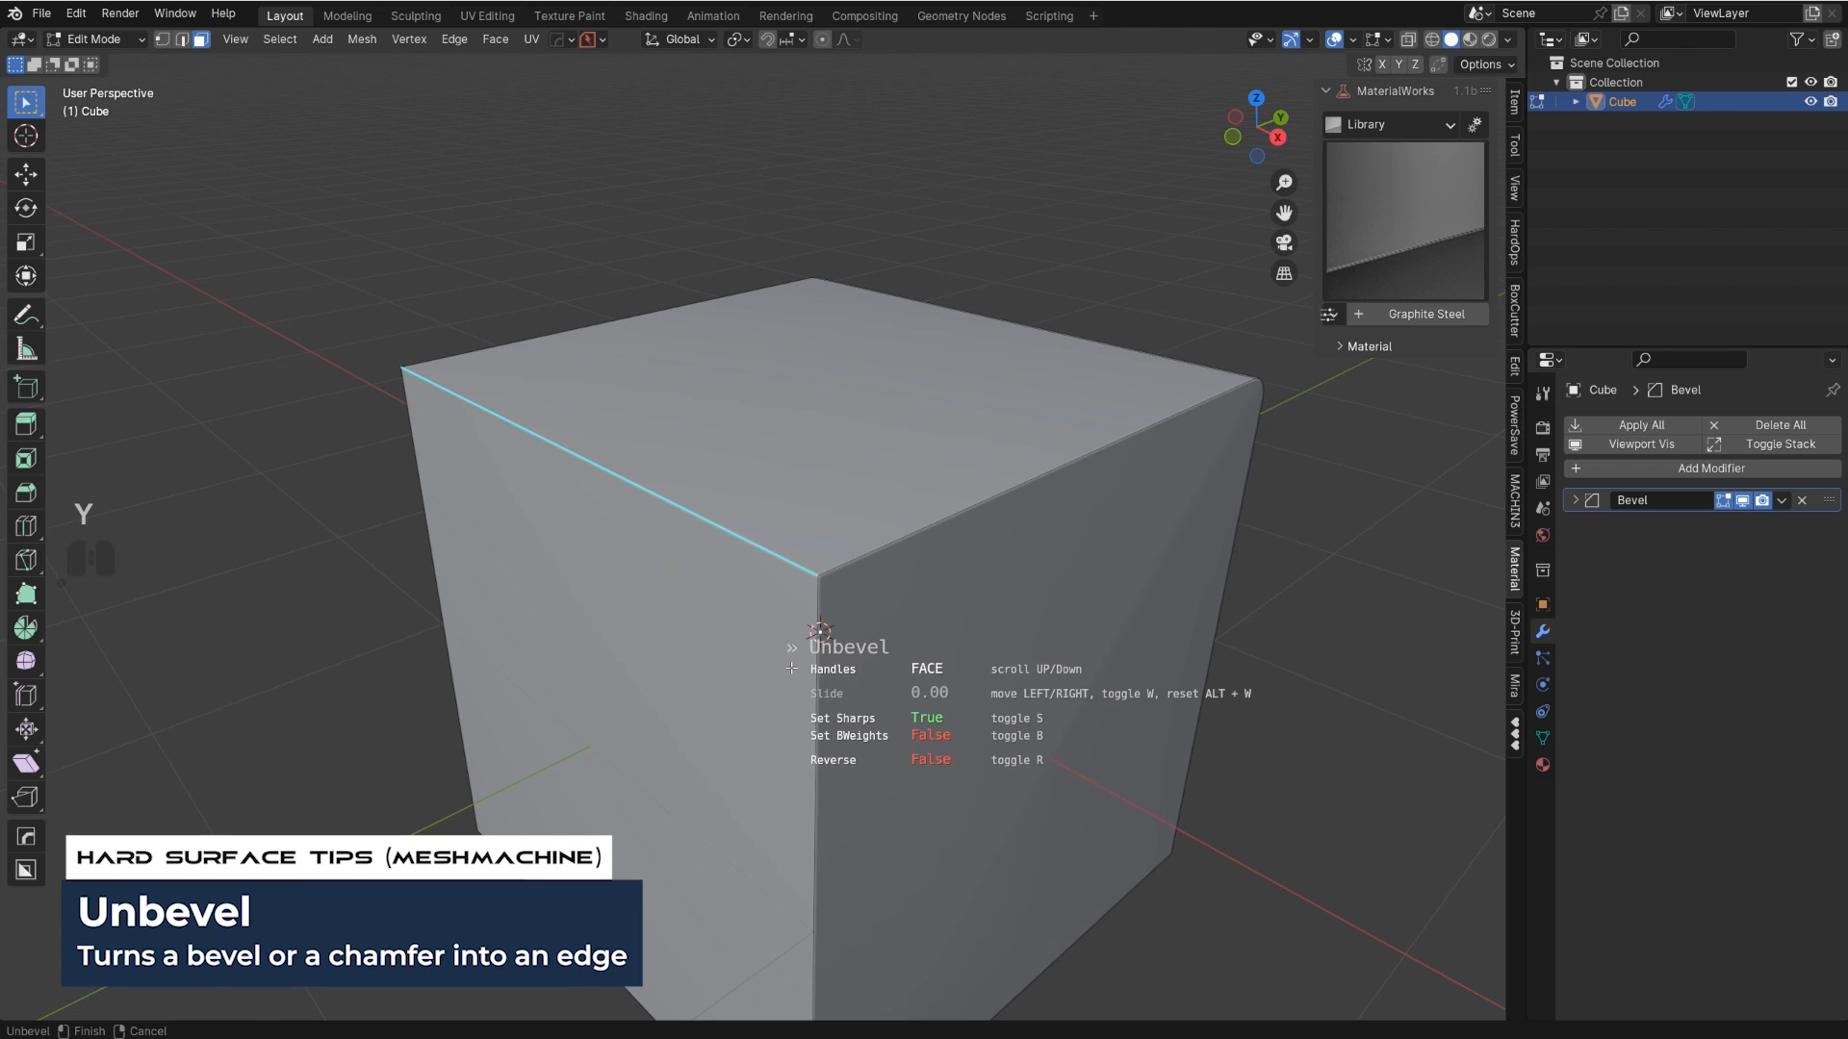
left_click(791, 667)
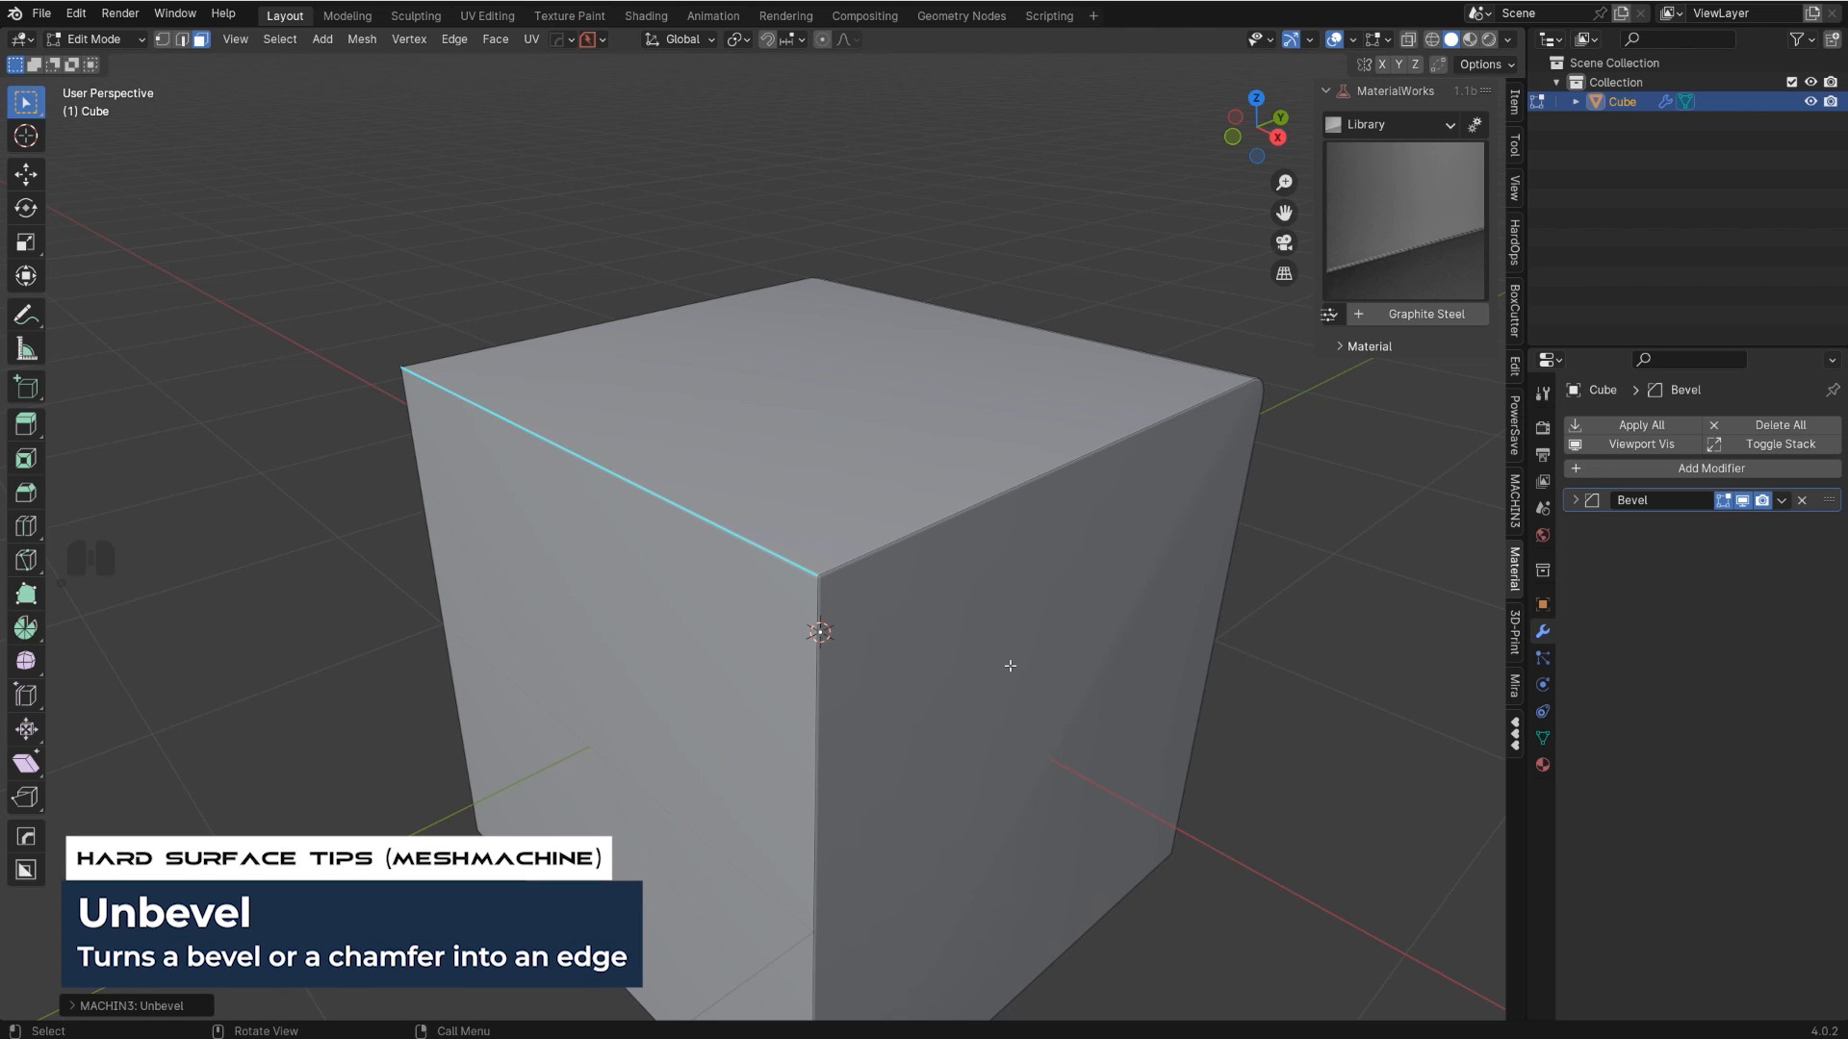
- Examine the cube's remaining four-segment edge bevel close up in Edit Mode
middle_click_drag(1006, 660, 944, 564)
scroll(918, 615, "up", 2)
scroll(944, 564, "up", 2)
key("Tab")
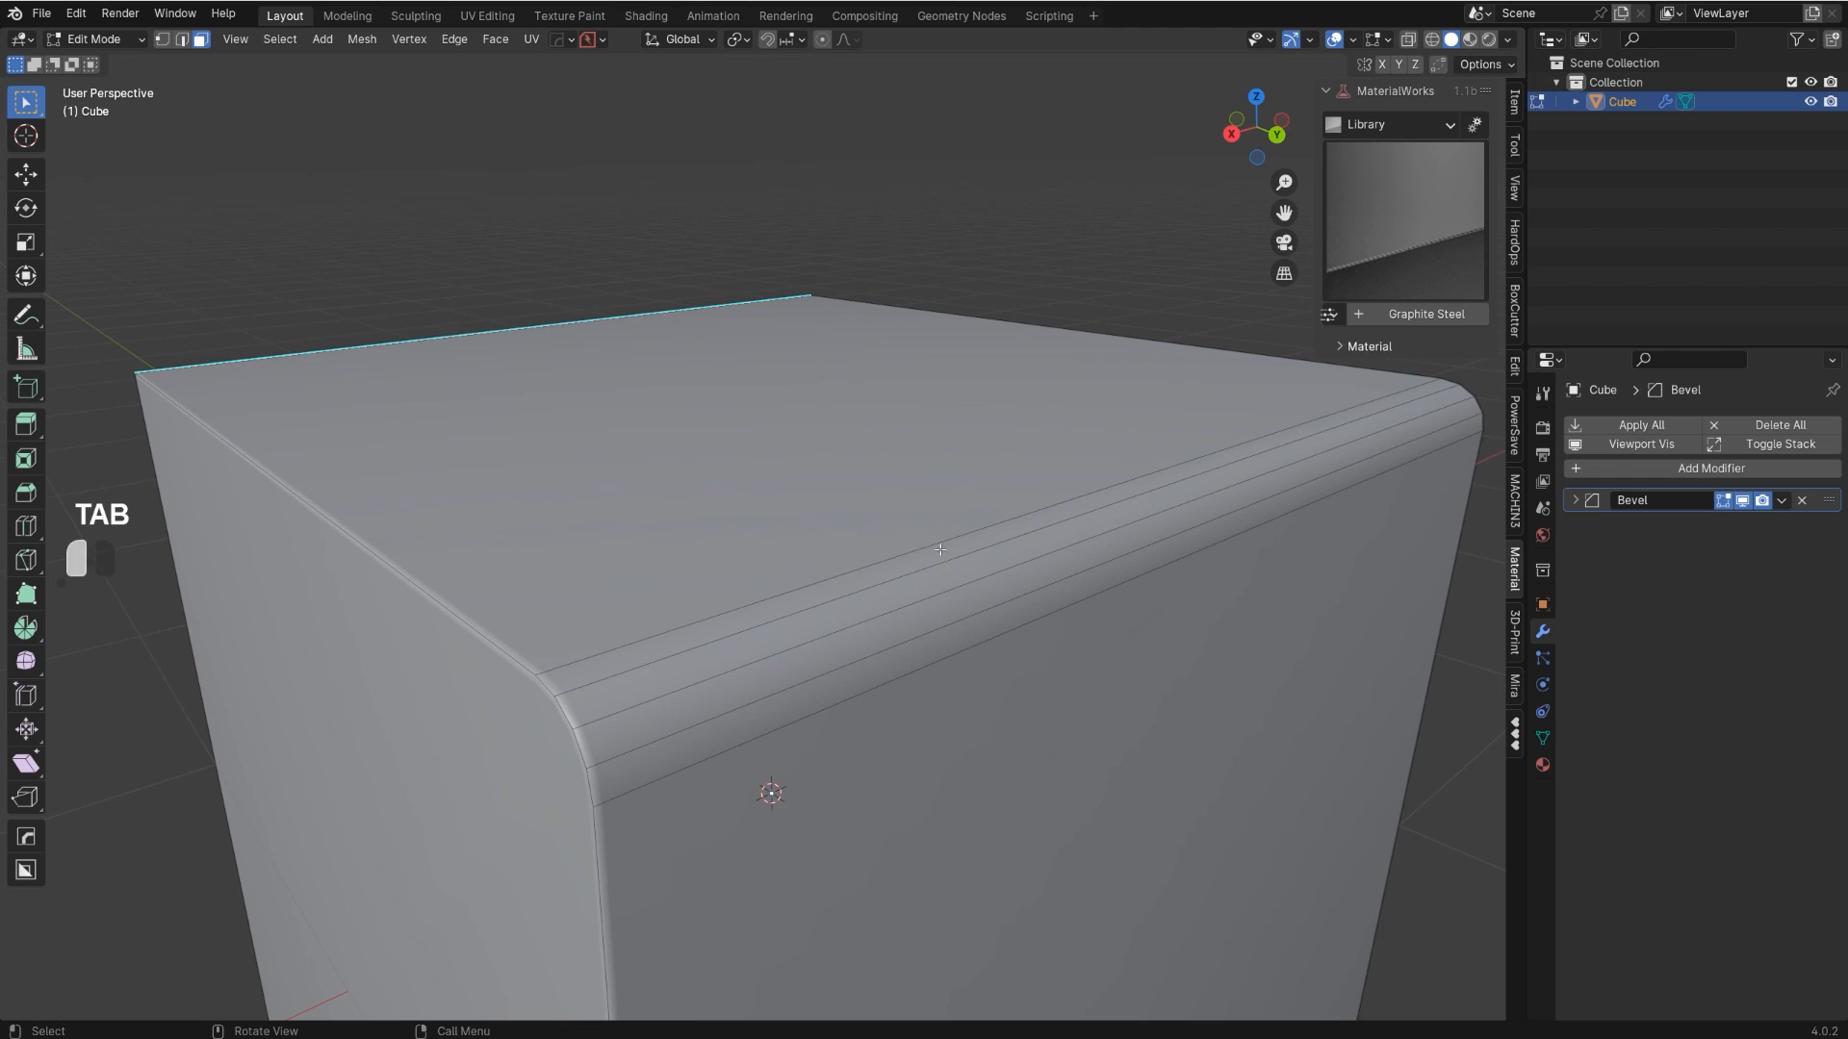
- Select the rounded bevel faces along the cube's top edge and try the MESHmachine Unfuse operation on them
left_click(940, 549)
left_click(976, 627, "ctrl")
key("y")
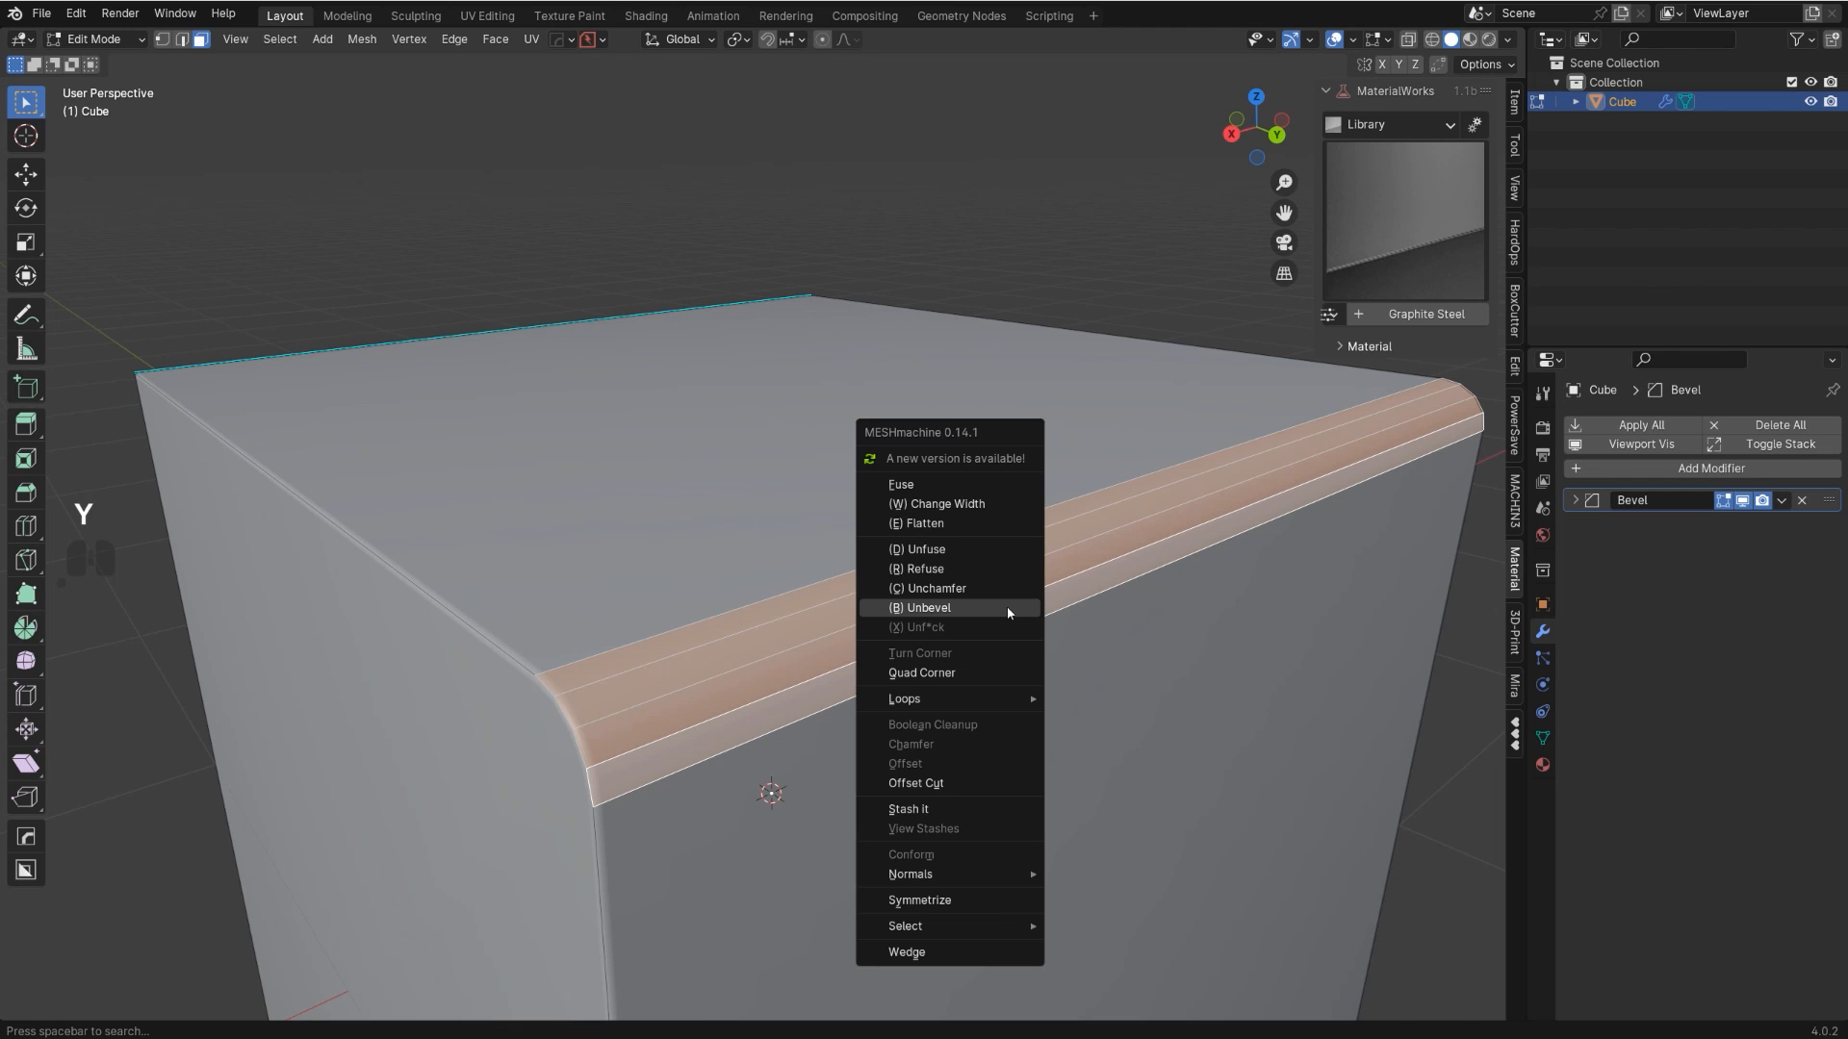
left_click(1001, 552)
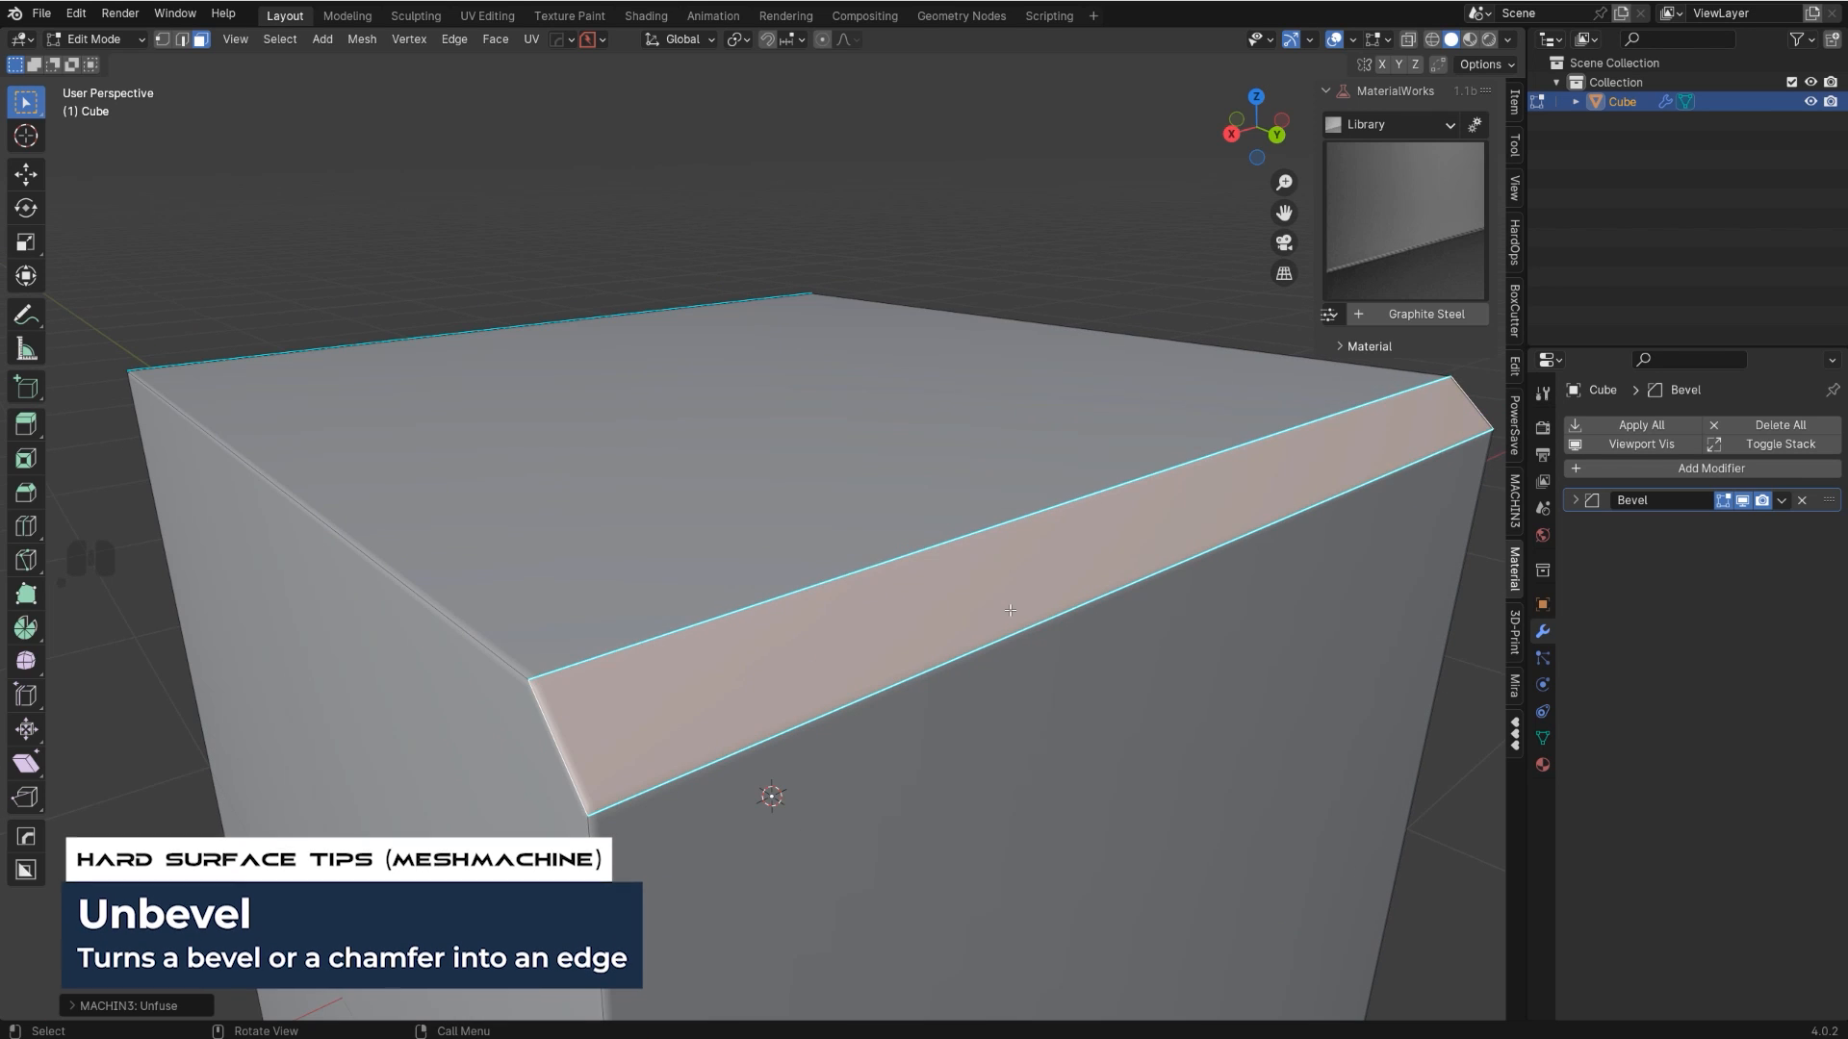
key("ctrl+z")
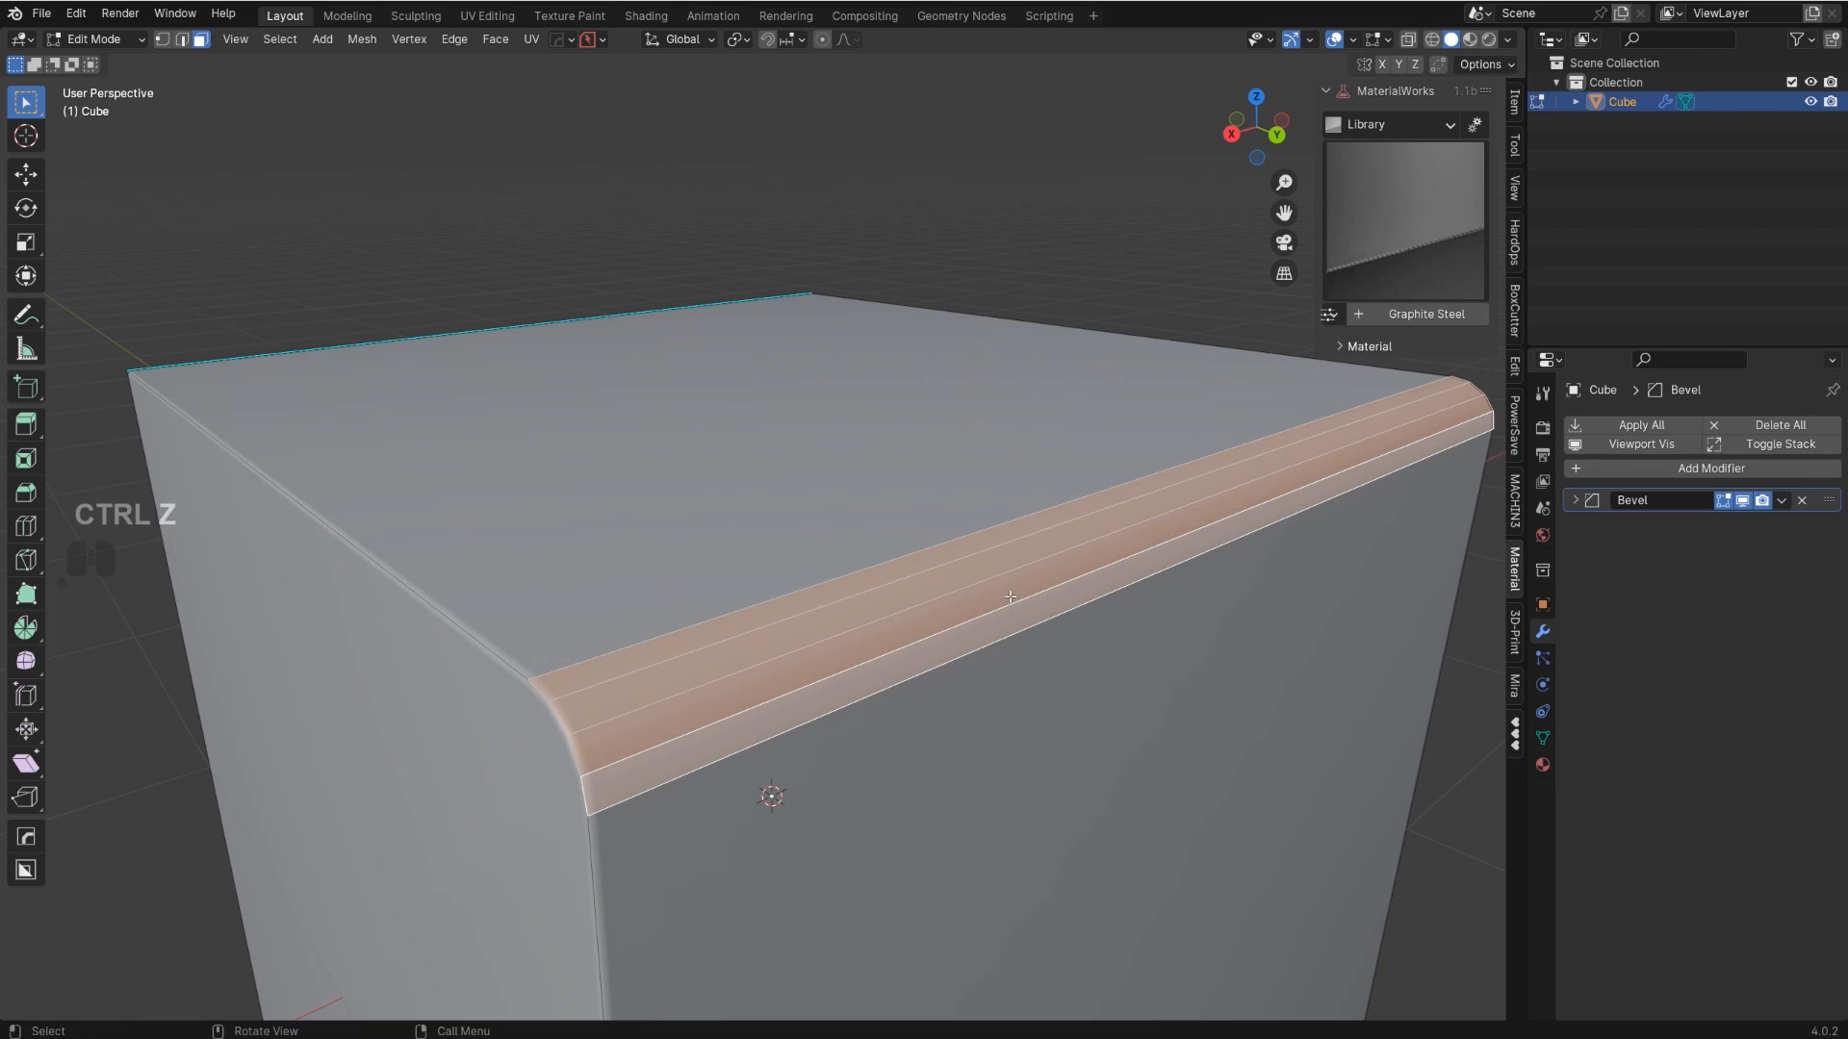
- Rework the selected bevel with the MESHmachine Refuse operation, lowering its segment count but keeping the edge rounded
key("y")
key("y")
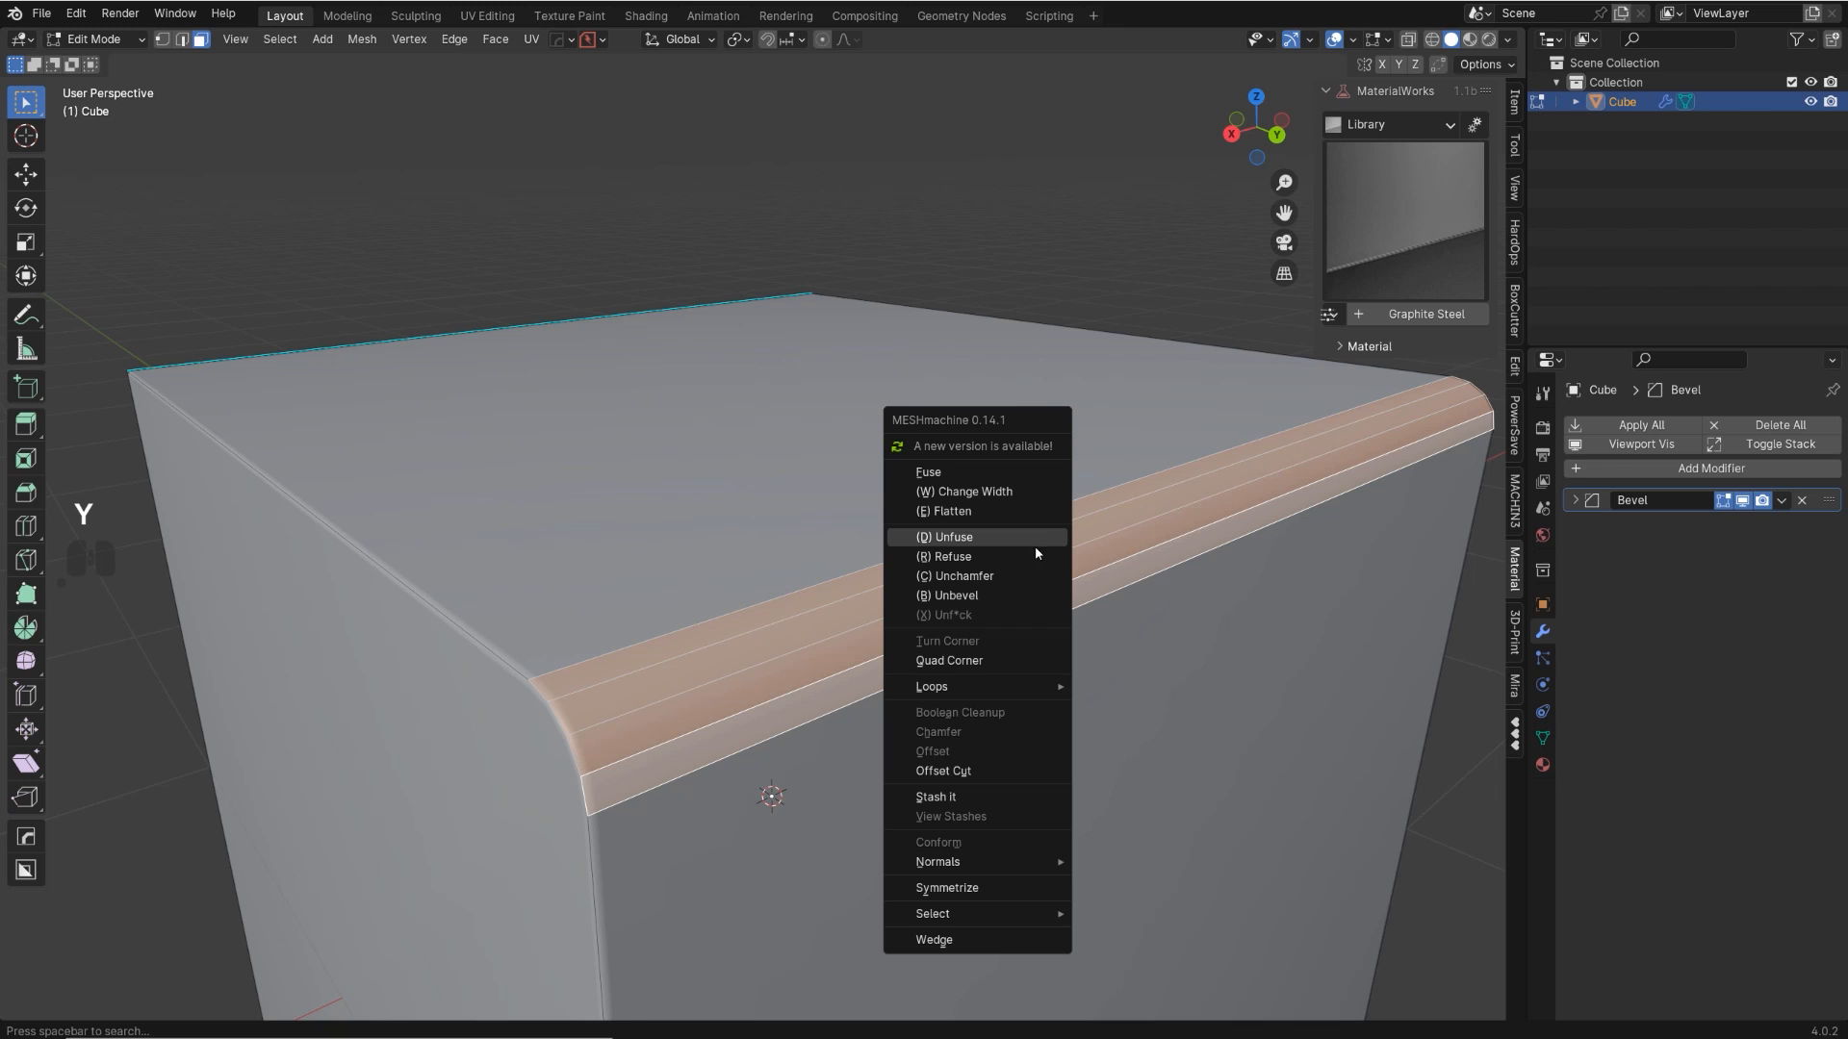
left_click(1035, 555)
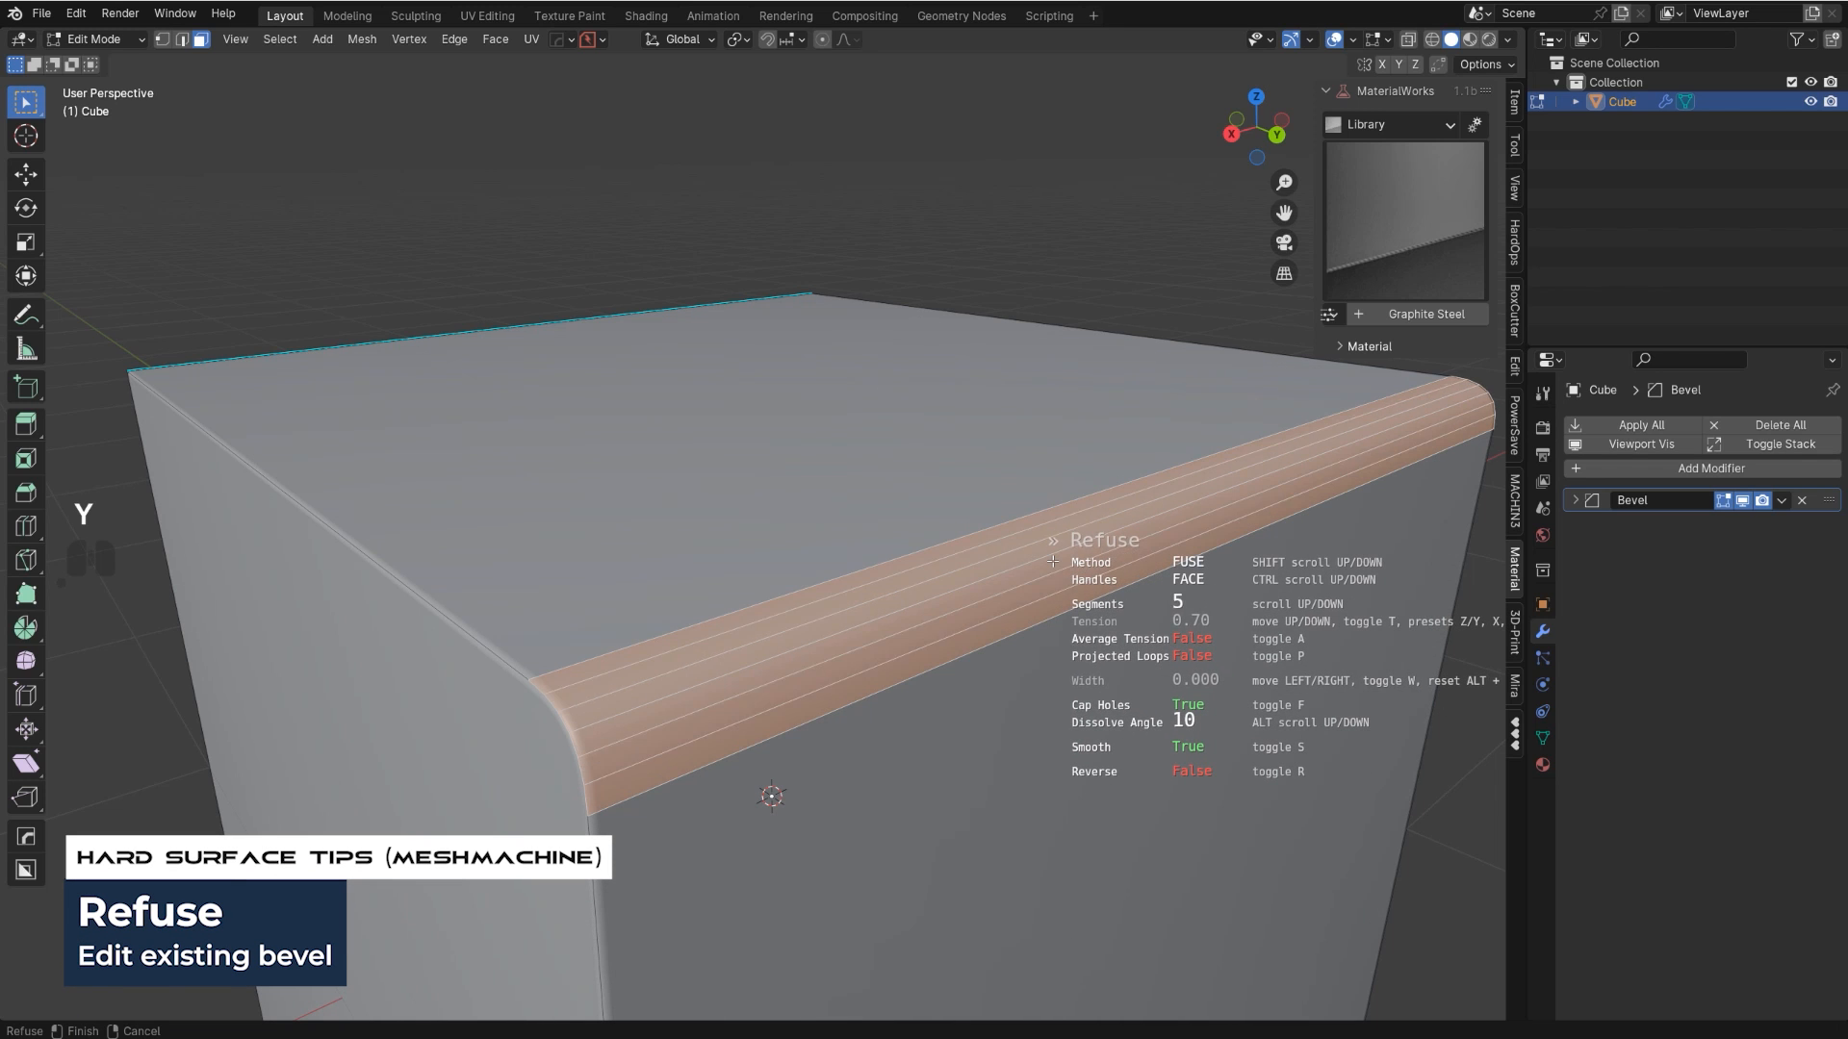
scroll(1053, 561, "down", 5)
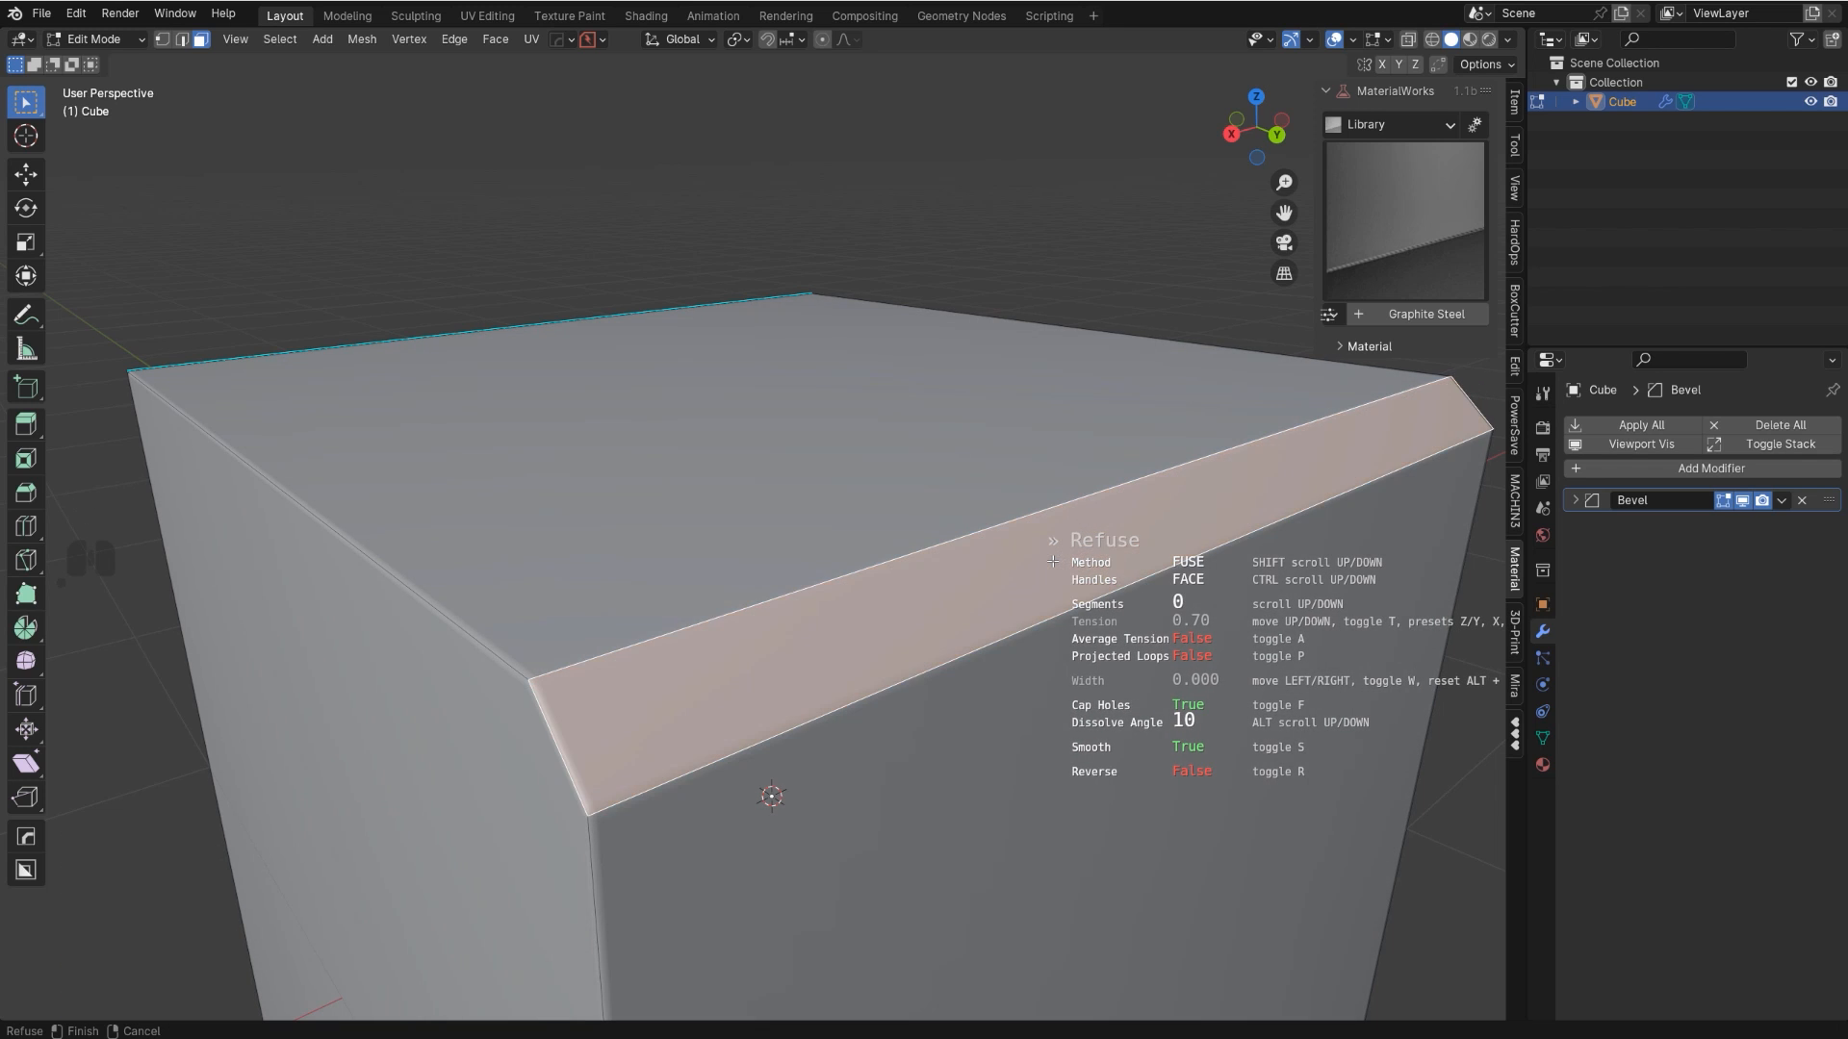
scroll(1053, 561, "up", 3)
left_click(1052, 561)
- Examine the reworked bevel from several angles, including in Object Mode
scroll(1052, 561, "down", 2)
middle_click_drag(960, 581, 1024, 589)
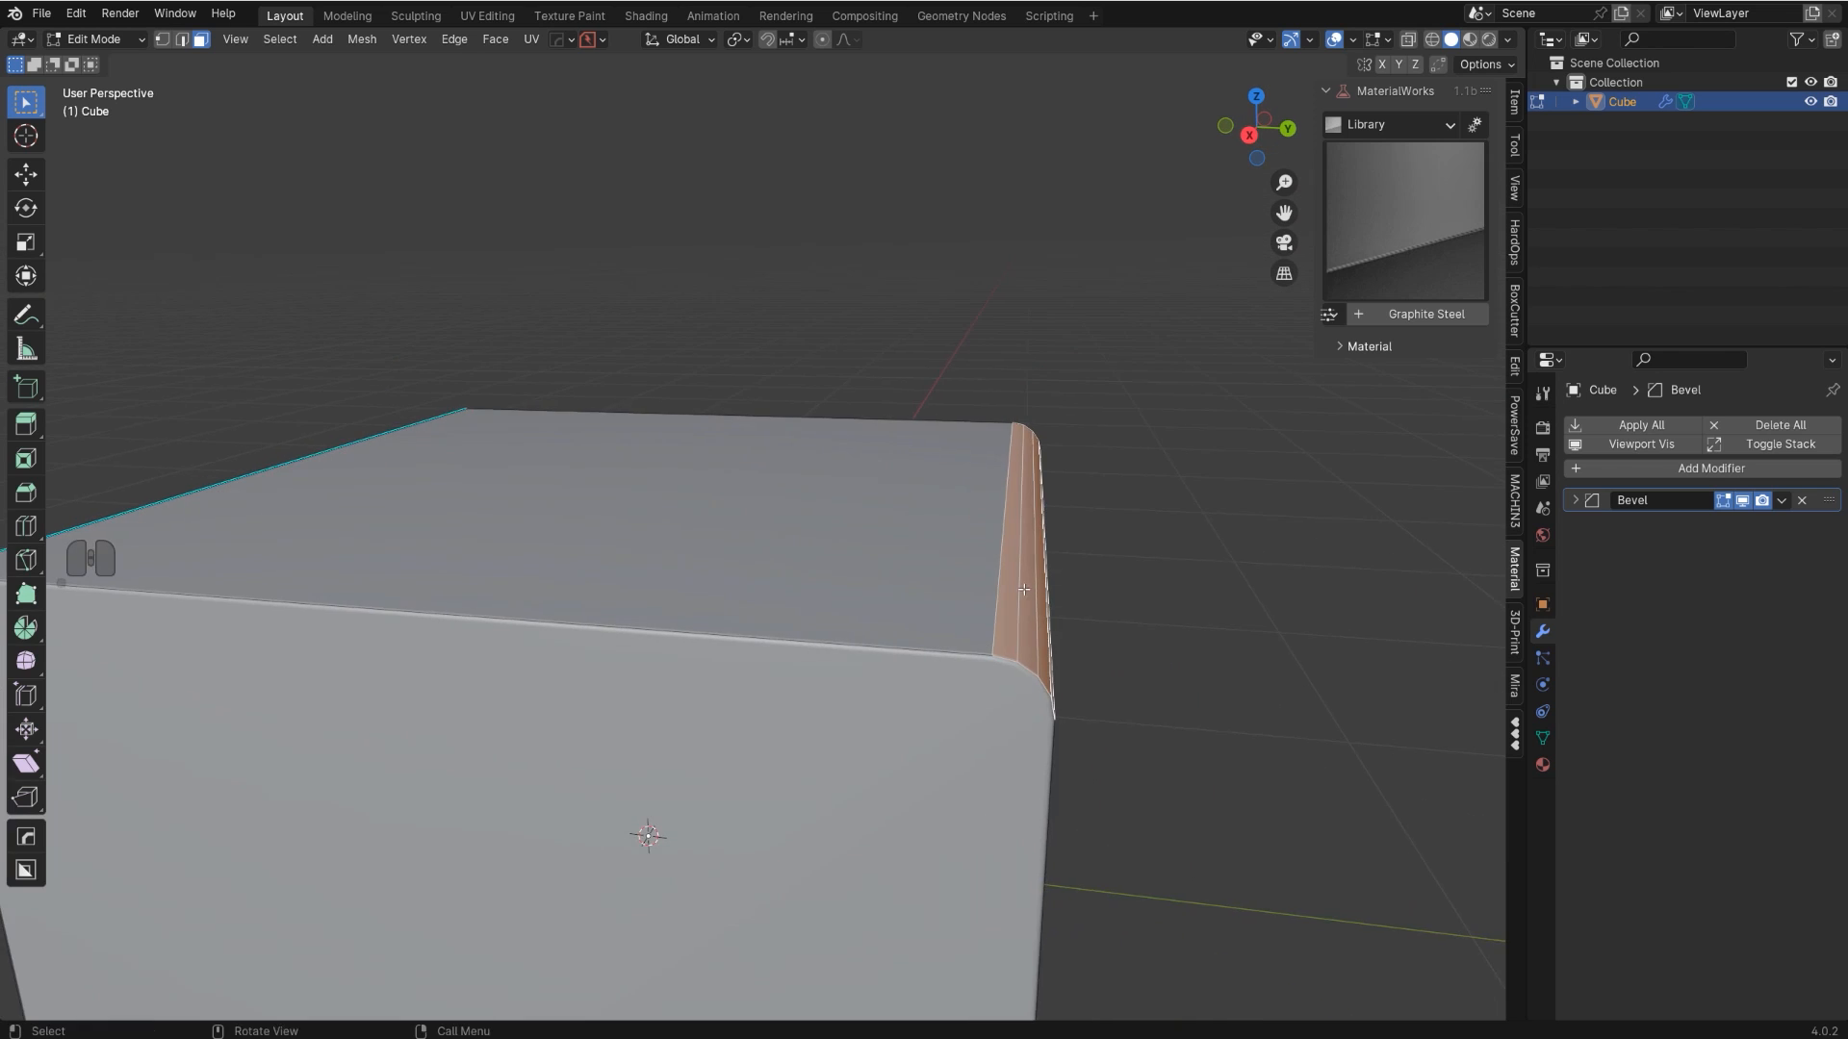
scroll(1024, 589, "down", 3)
middle_click_drag(922, 641, 1007, 615, "shift")
key("Tab")
middle_click_drag(1057, 508, 876, 574)
scroll(969, 587, "up", 2)
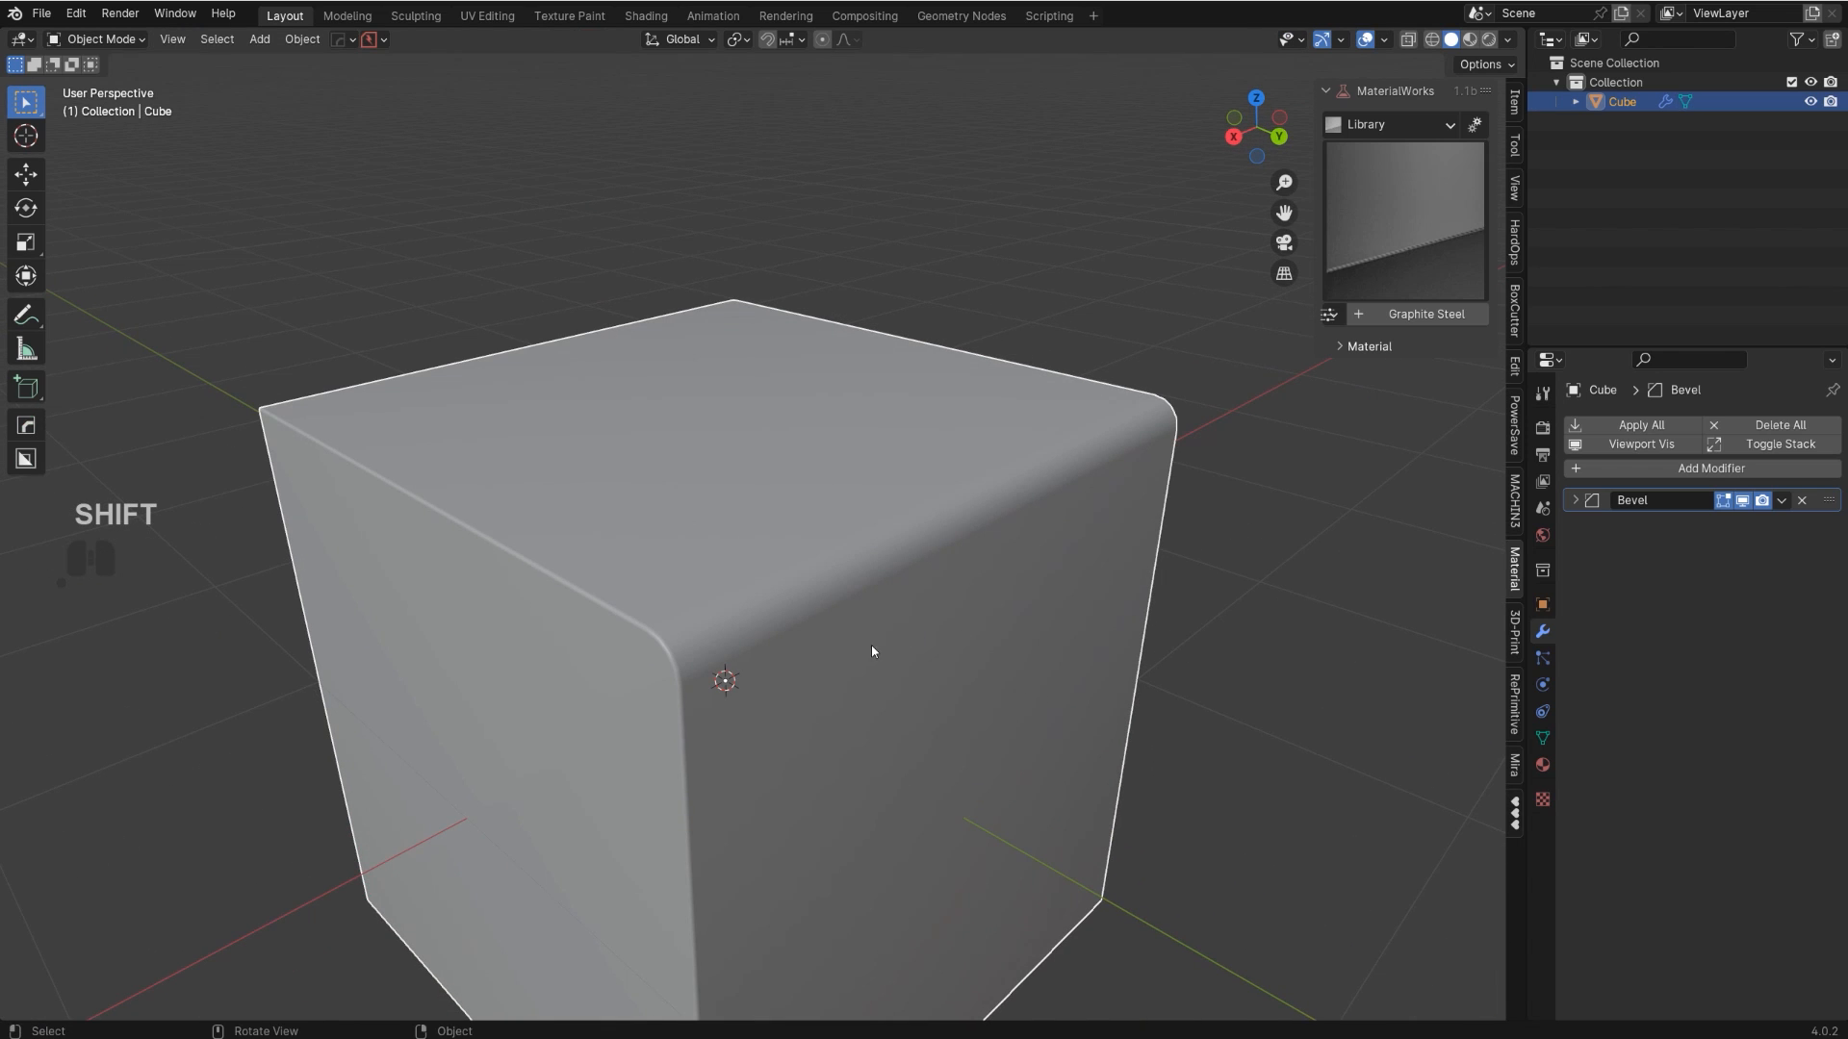
scroll(824, 580, "up", 3)
- Return to Edit Mode and reselect the bevel's face strips, from the uppermost one across to the lower ones
key("Tab")
scroll(771, 590, "up", 2)
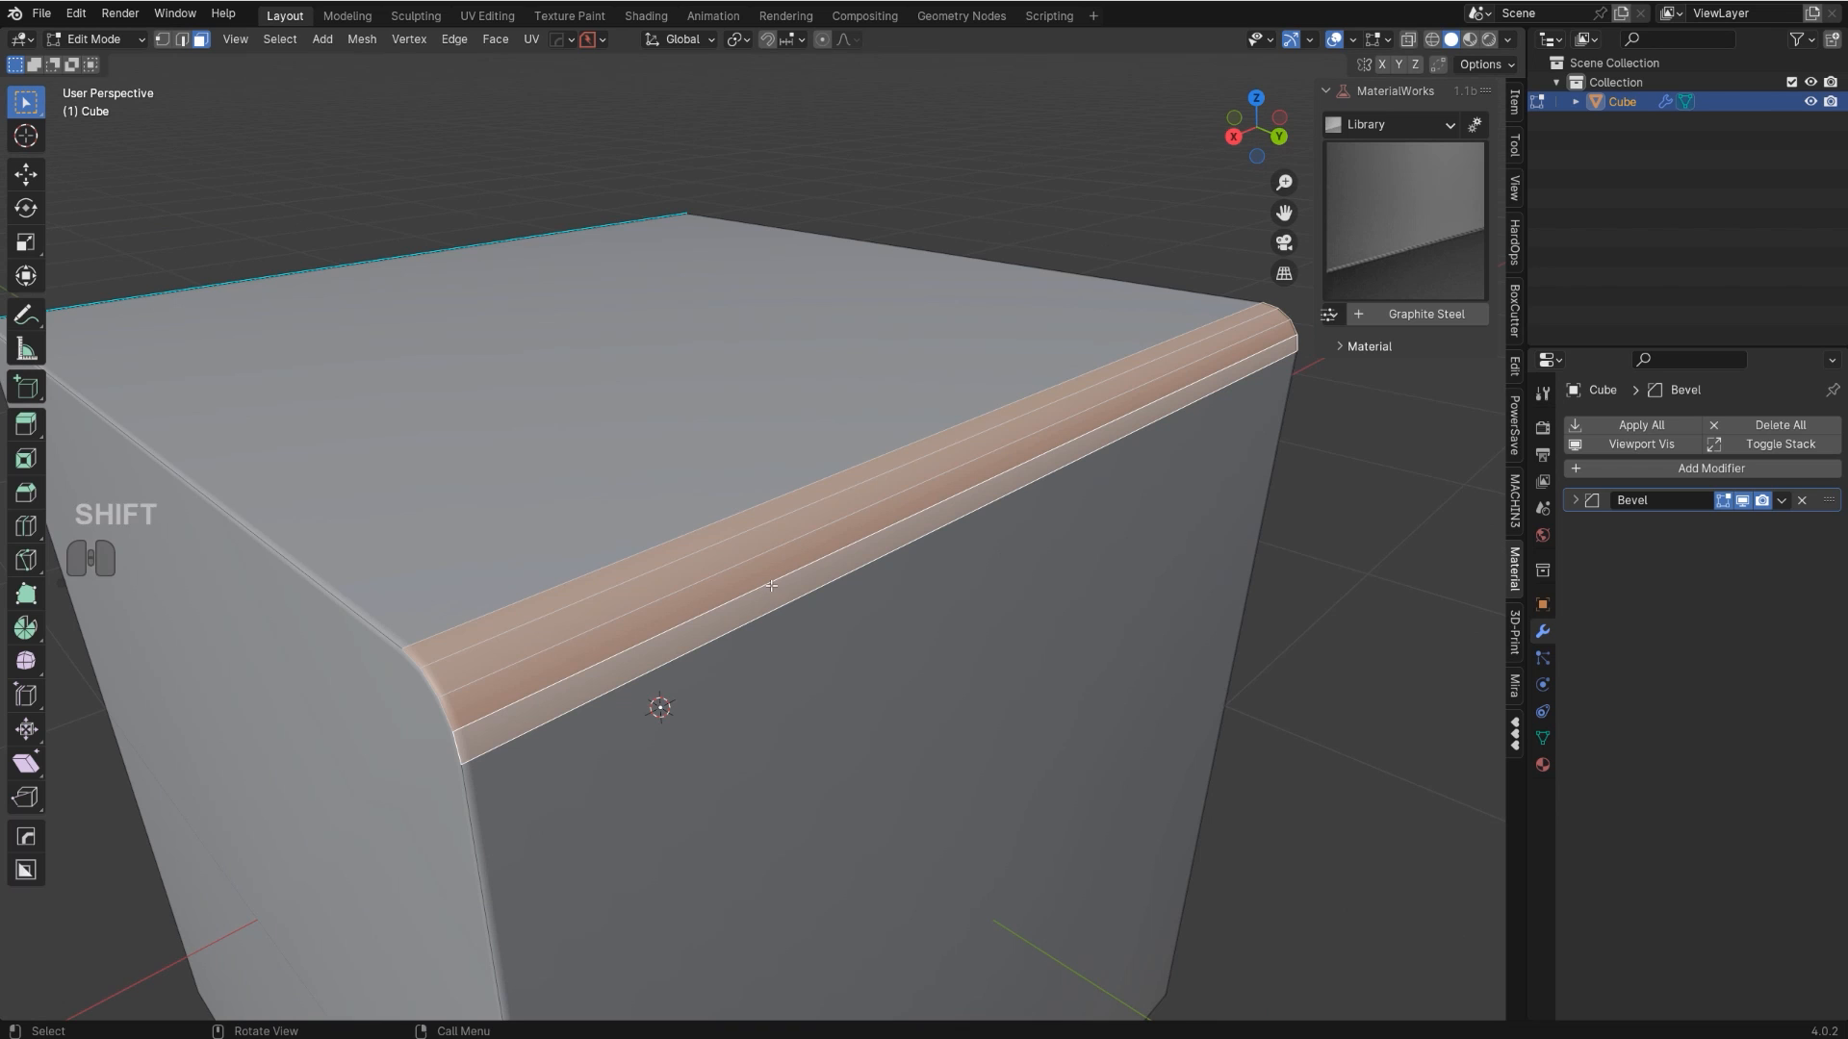
middle_click_drag(771, 585, 756, 650, "shift")
scroll(909, 485, "up", 2)
scroll(972, 602, "down", 4)
scroll(893, 582, "up", 2)
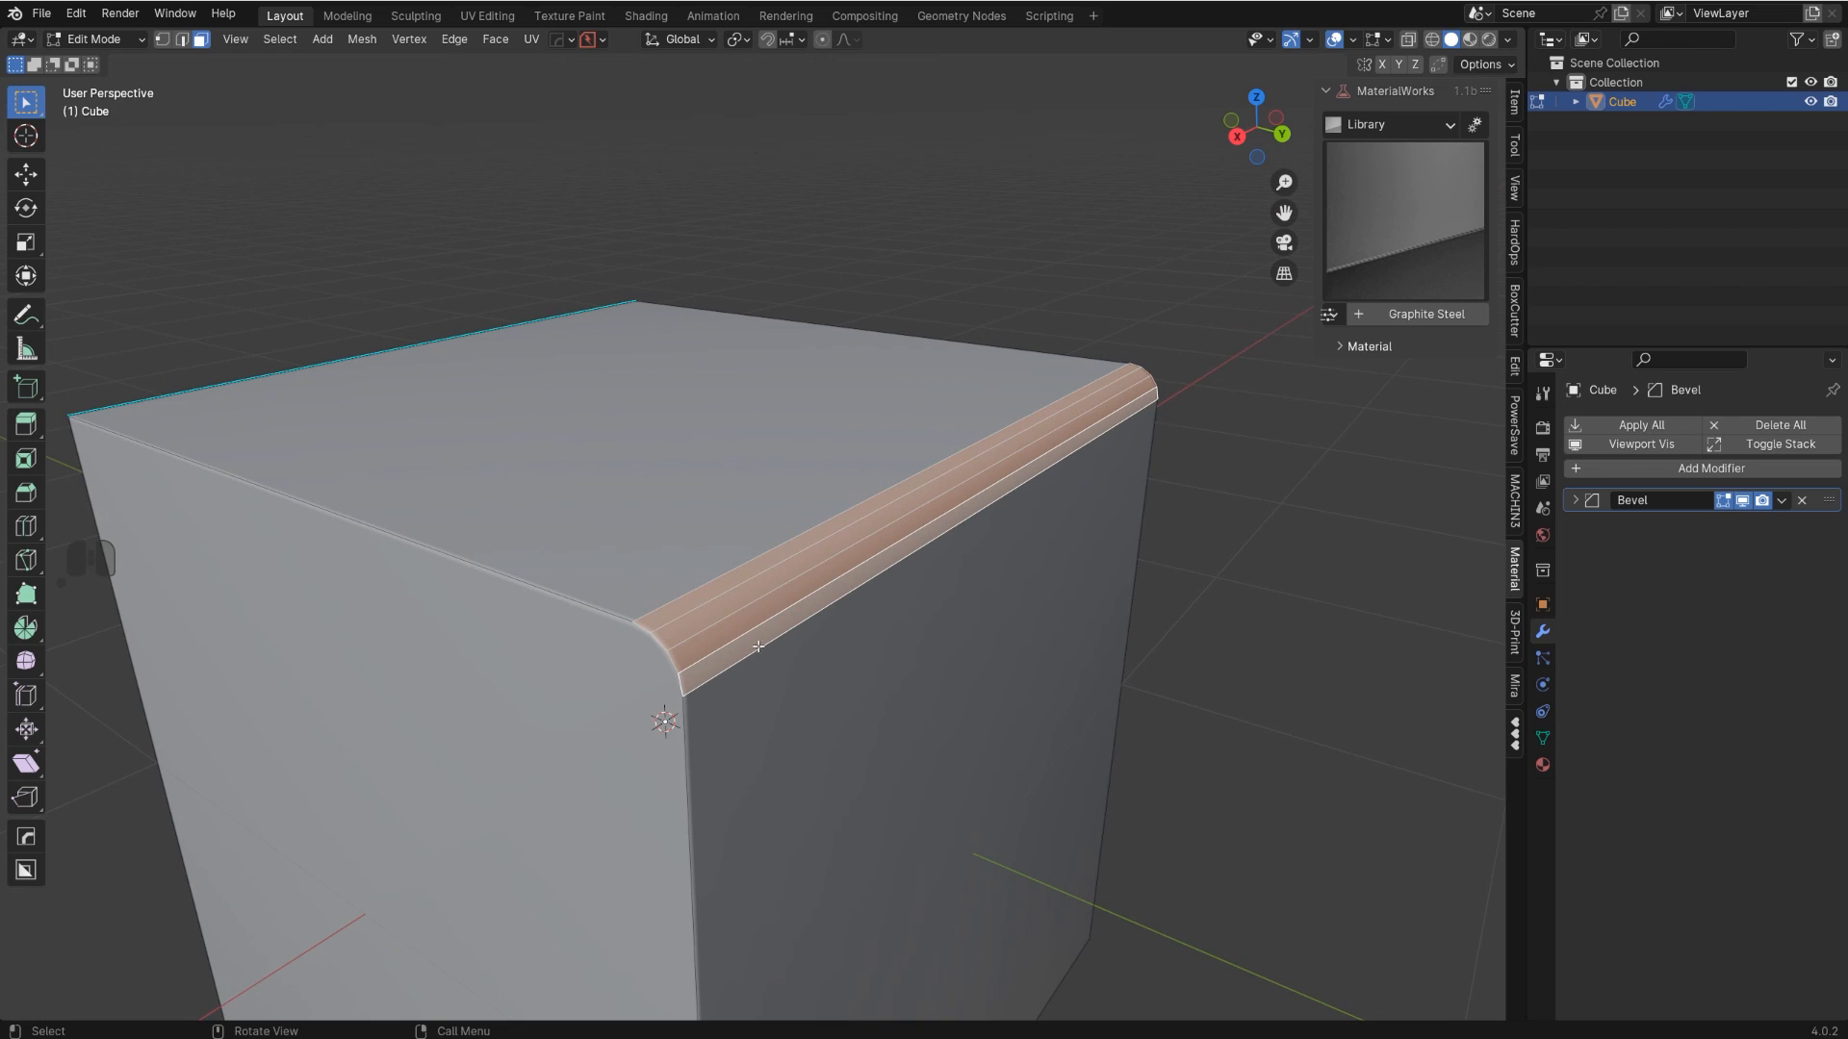
scroll(758, 647, "up", 2)
left_click(759, 568, "alt")
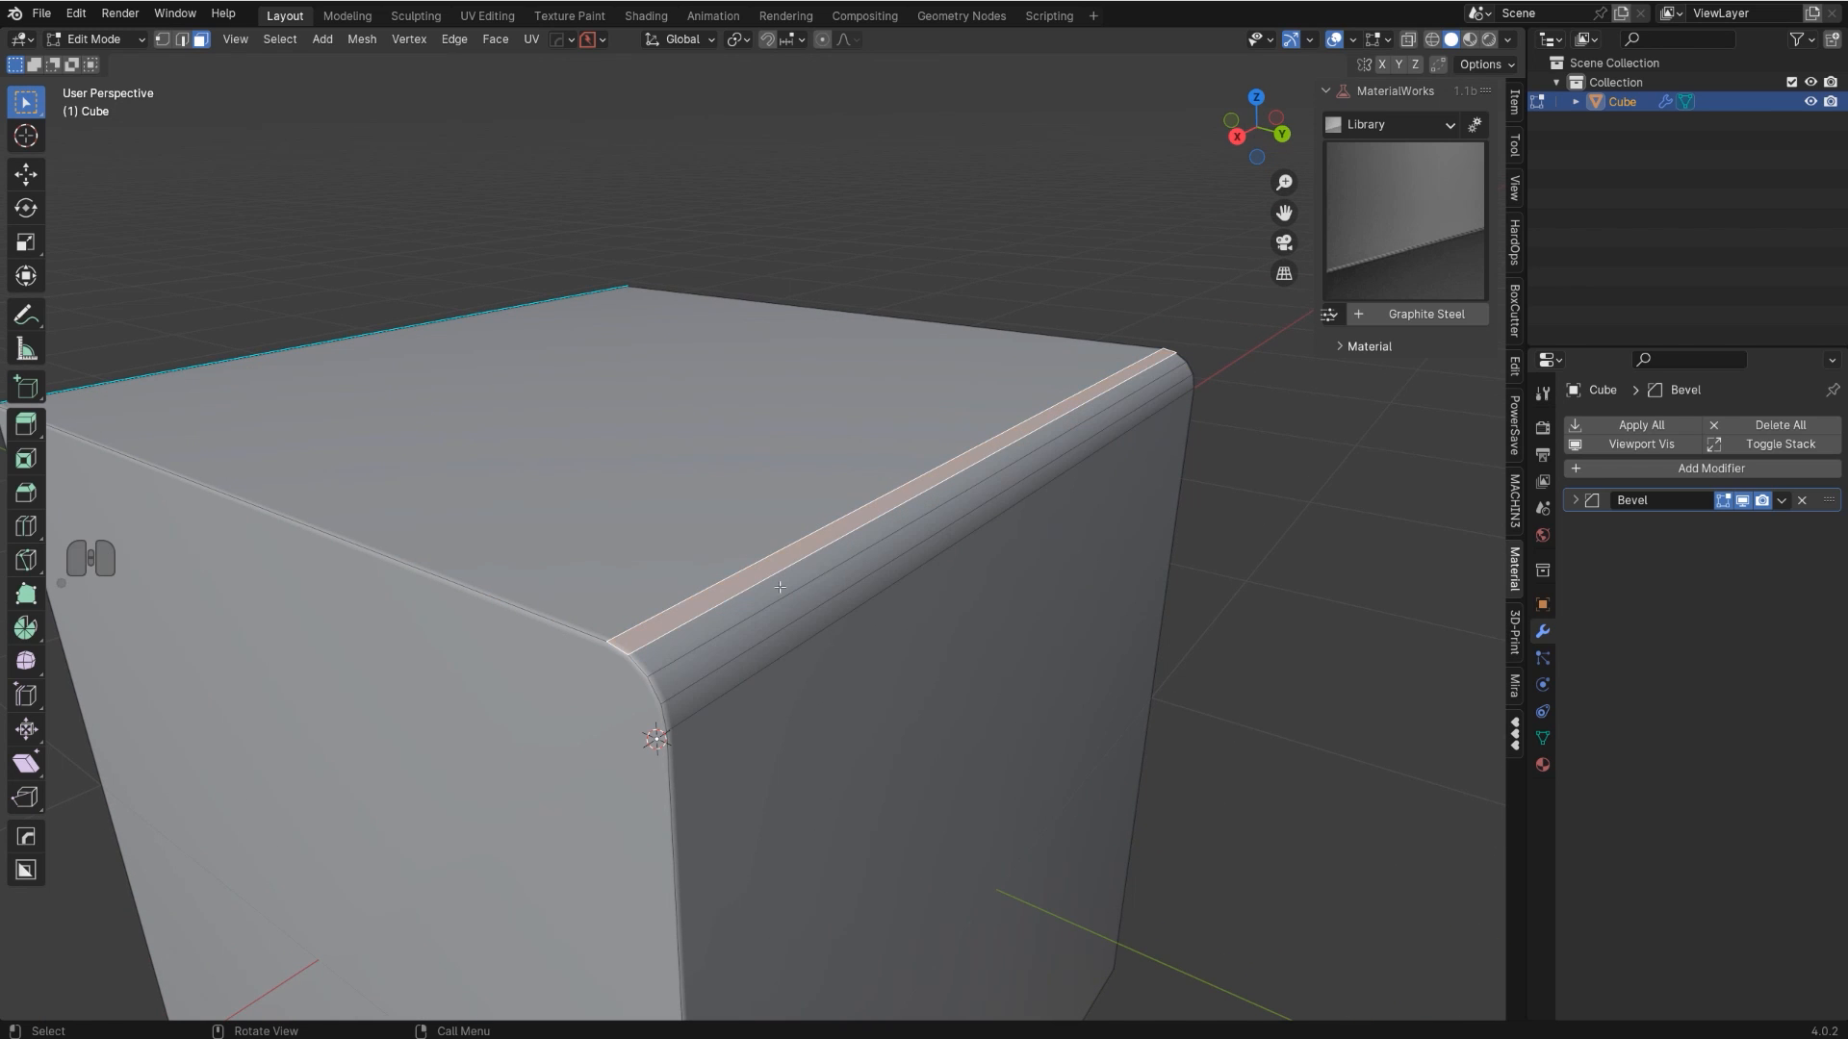
left_click(802, 635, "ctrl")
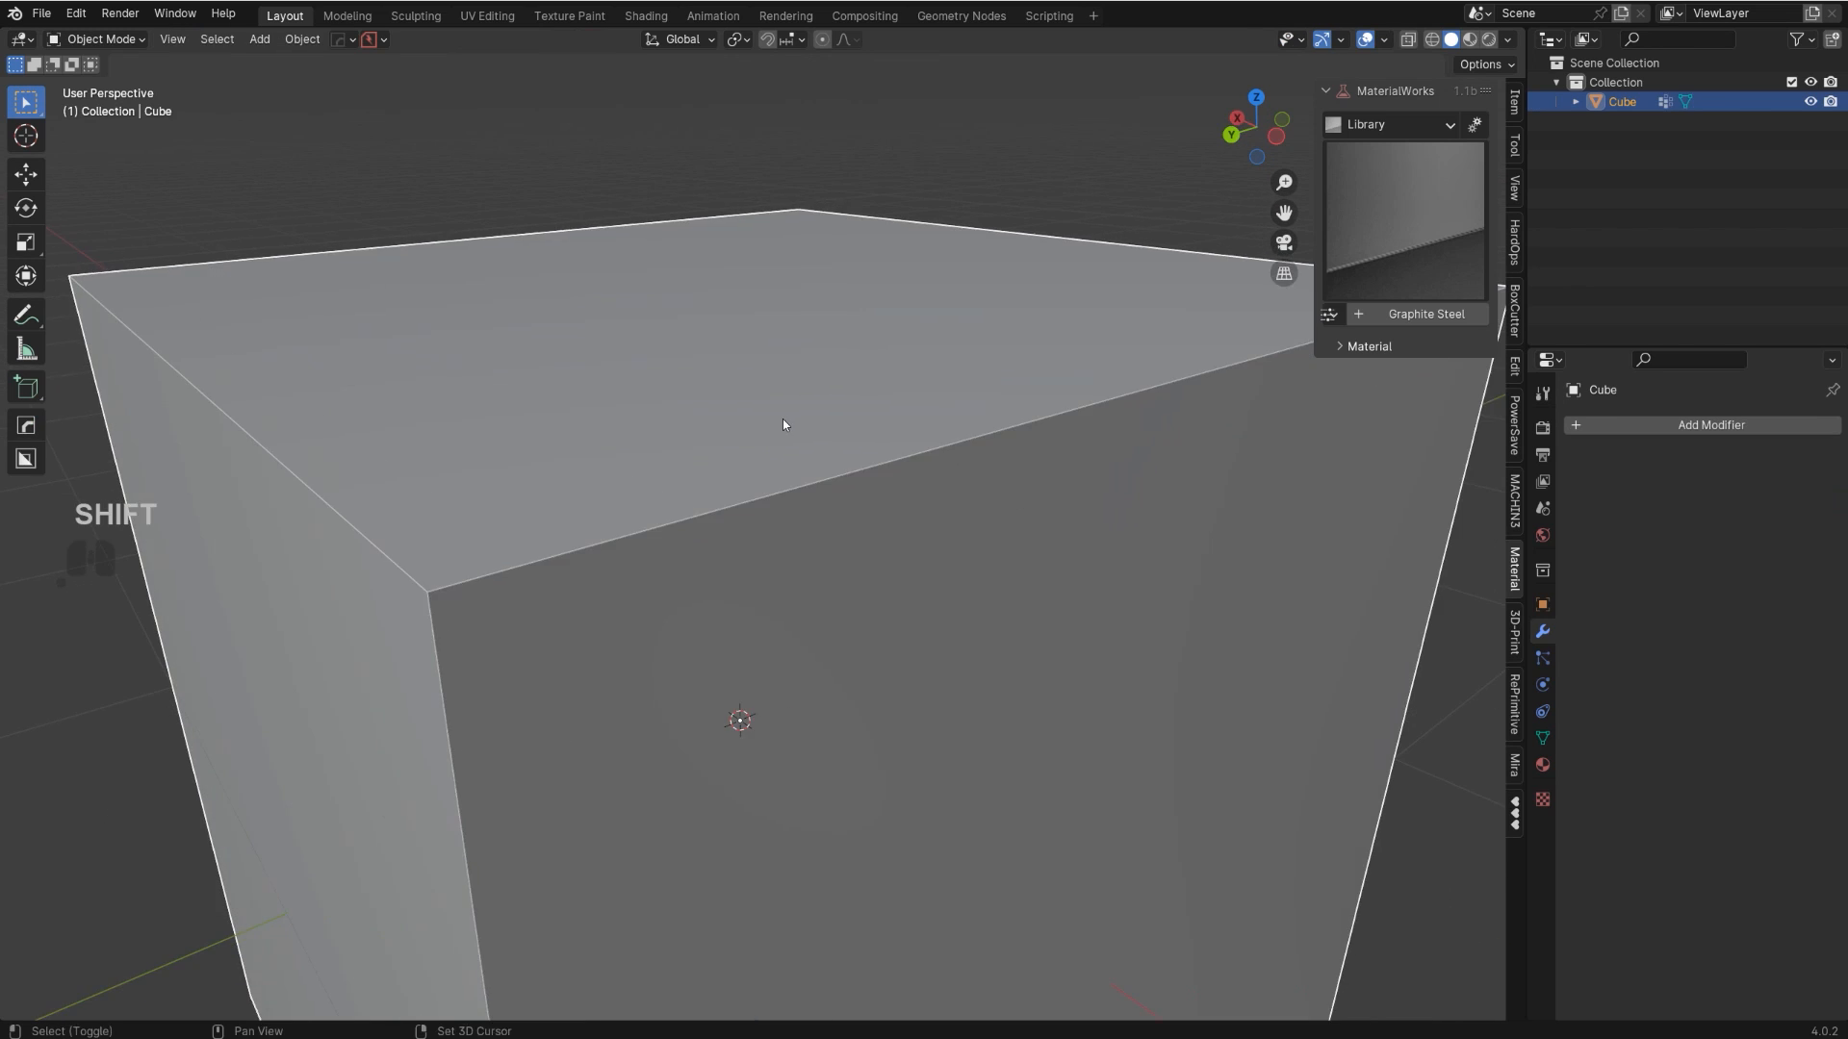
- Add a vertex-group Bevel on the unbevelled cube's selected top edge with HardOps Mark, about 0.54 m wide with 14 segments
key("Tab")
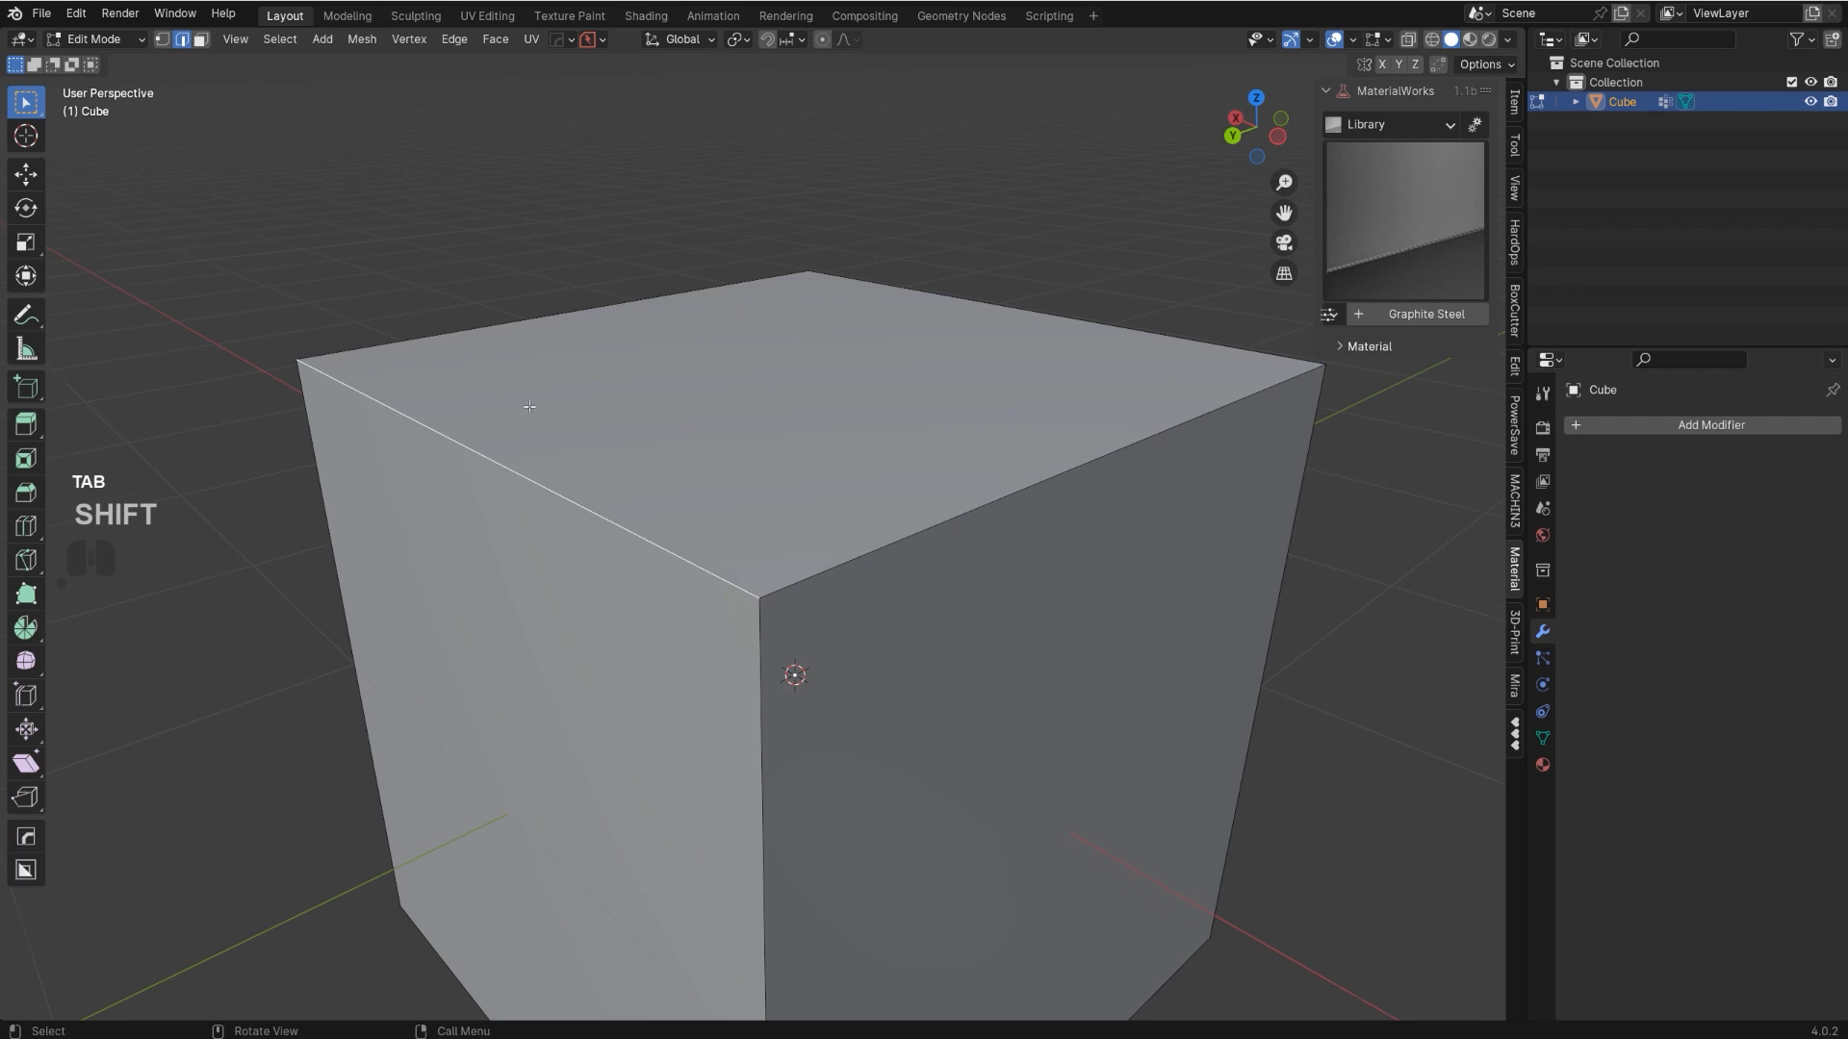
scroll(693, 519, "up", 3)
scroll(709, 529, "down", 2)
middle_click_drag(560, 464, 593, 474, "shift")
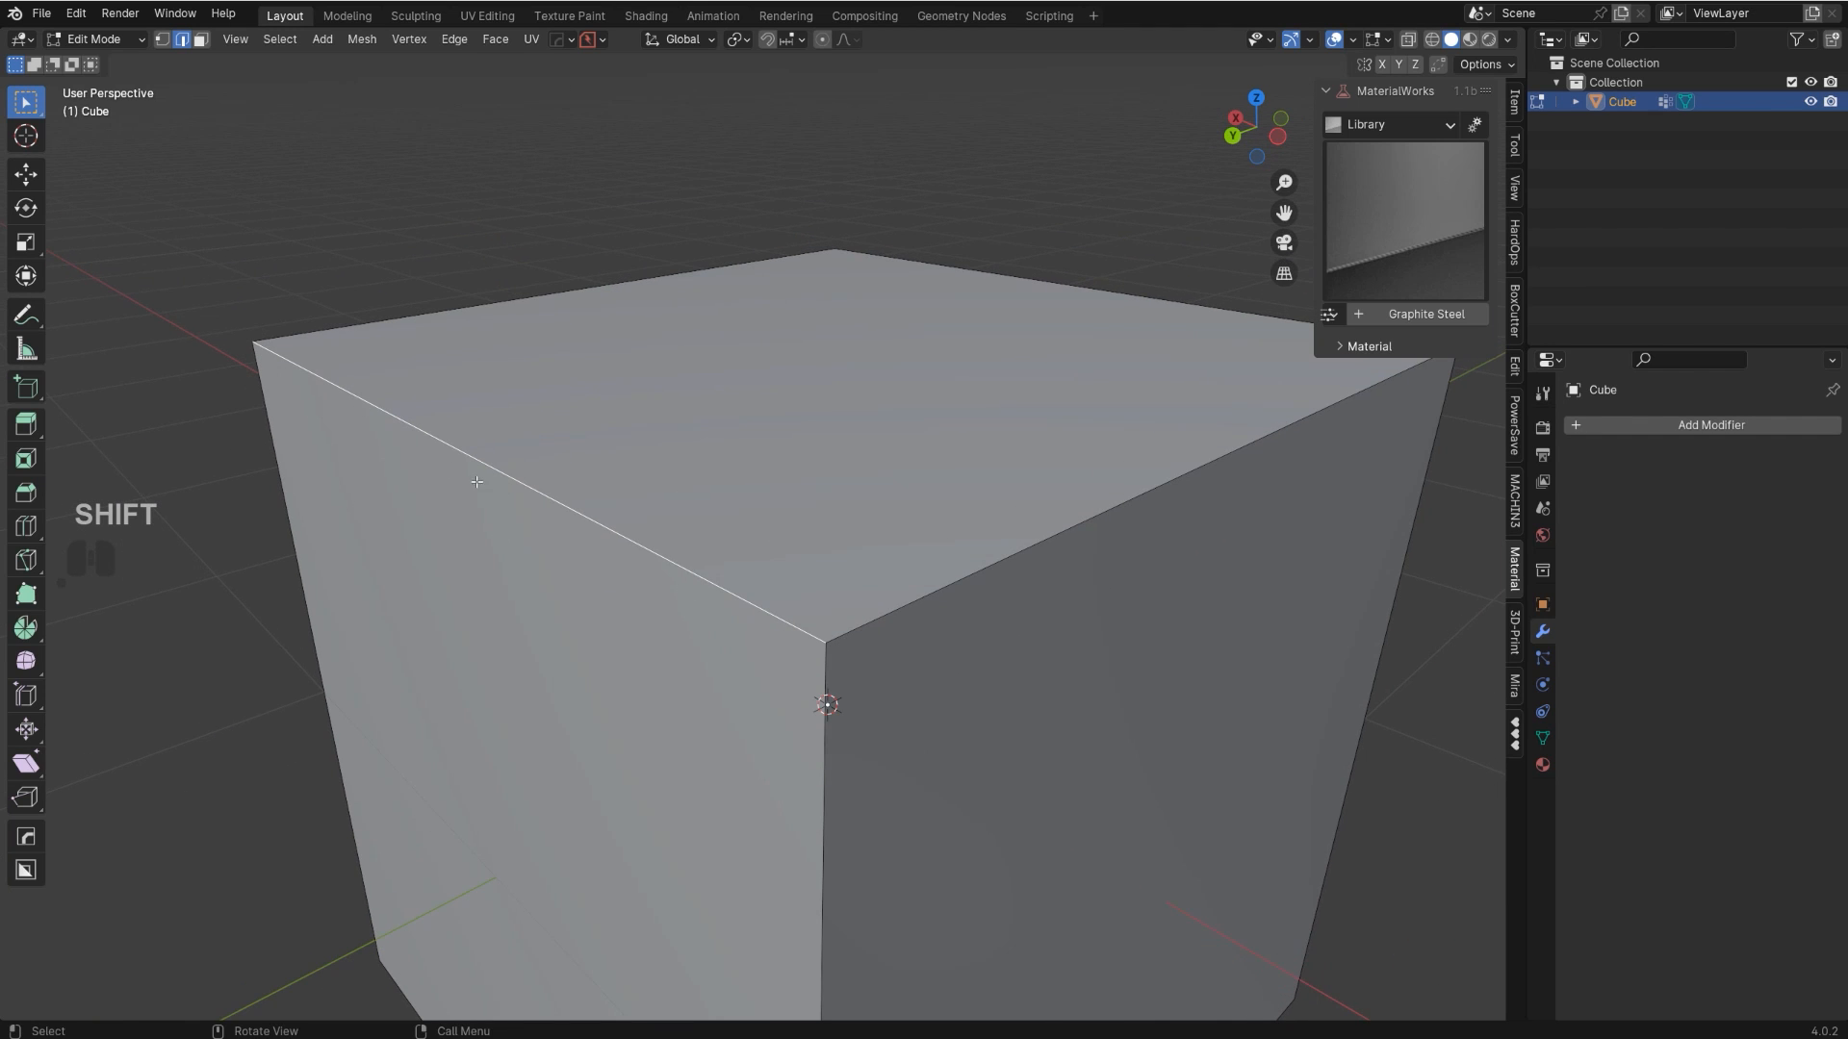
middle_click_drag(775, 588, 794, 538, "shift")
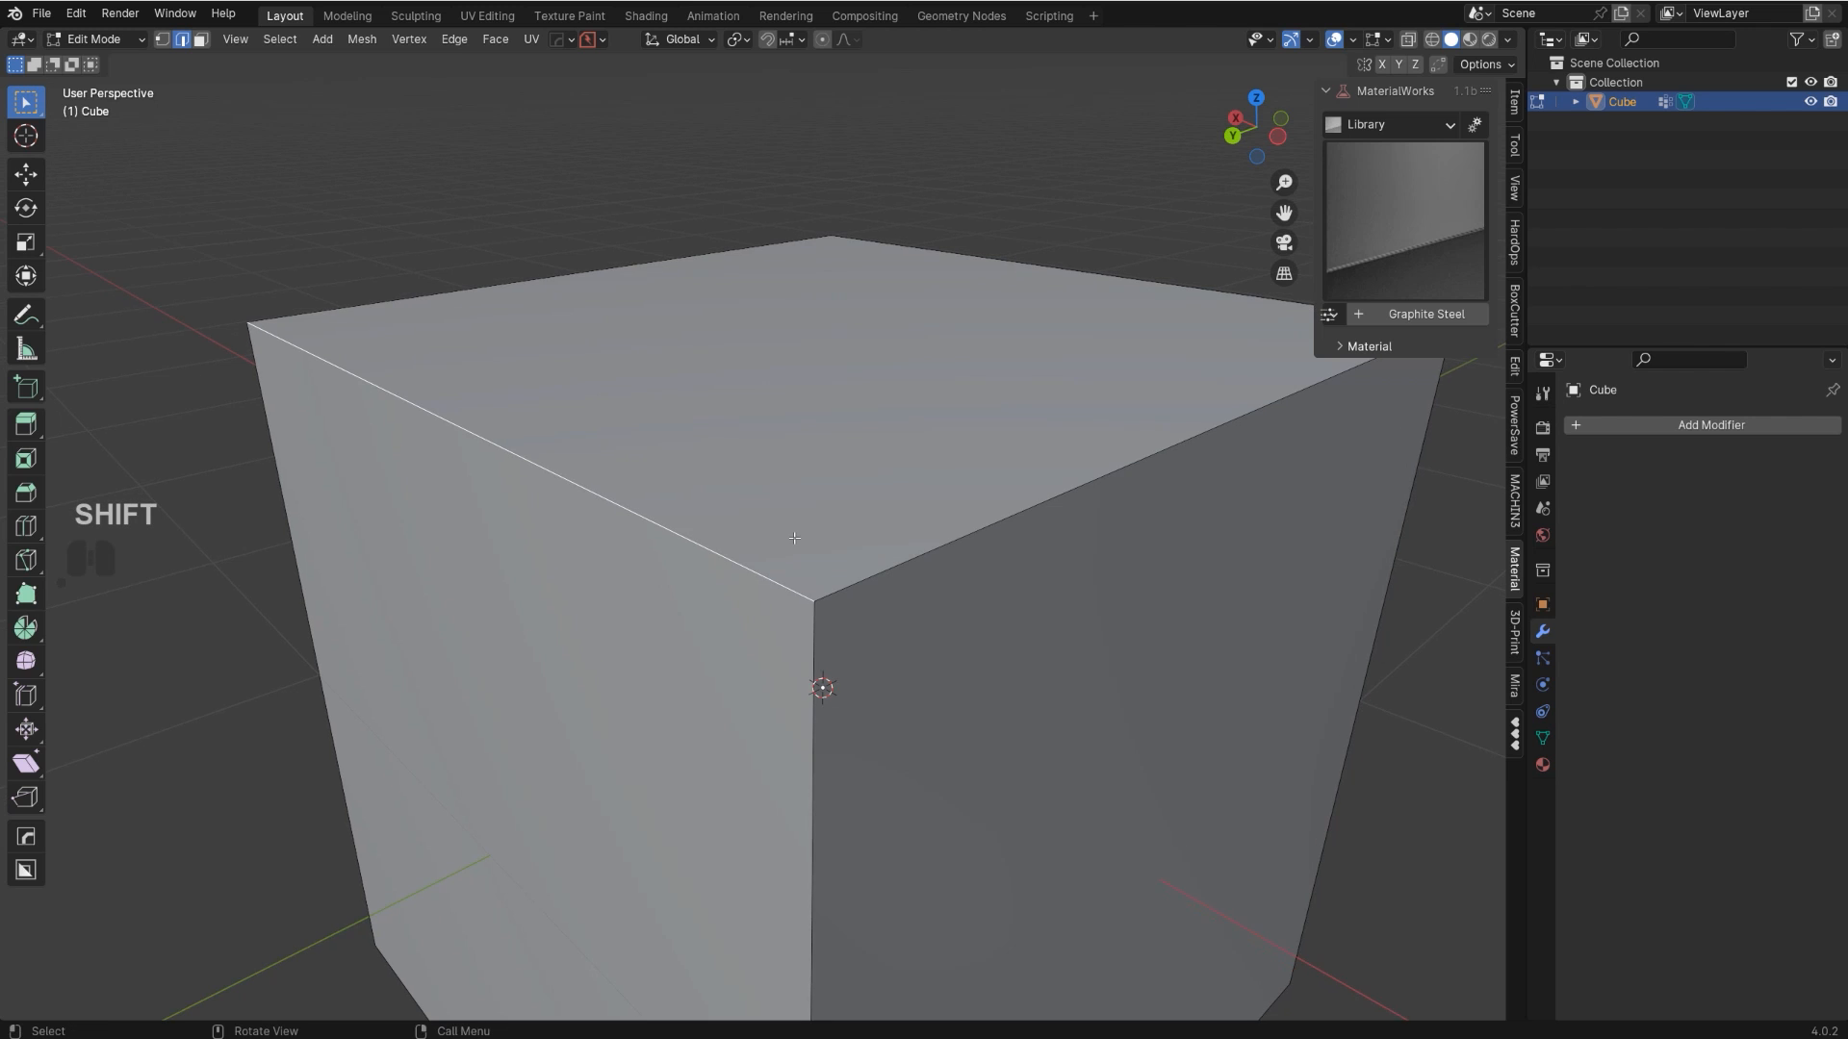
key("q")
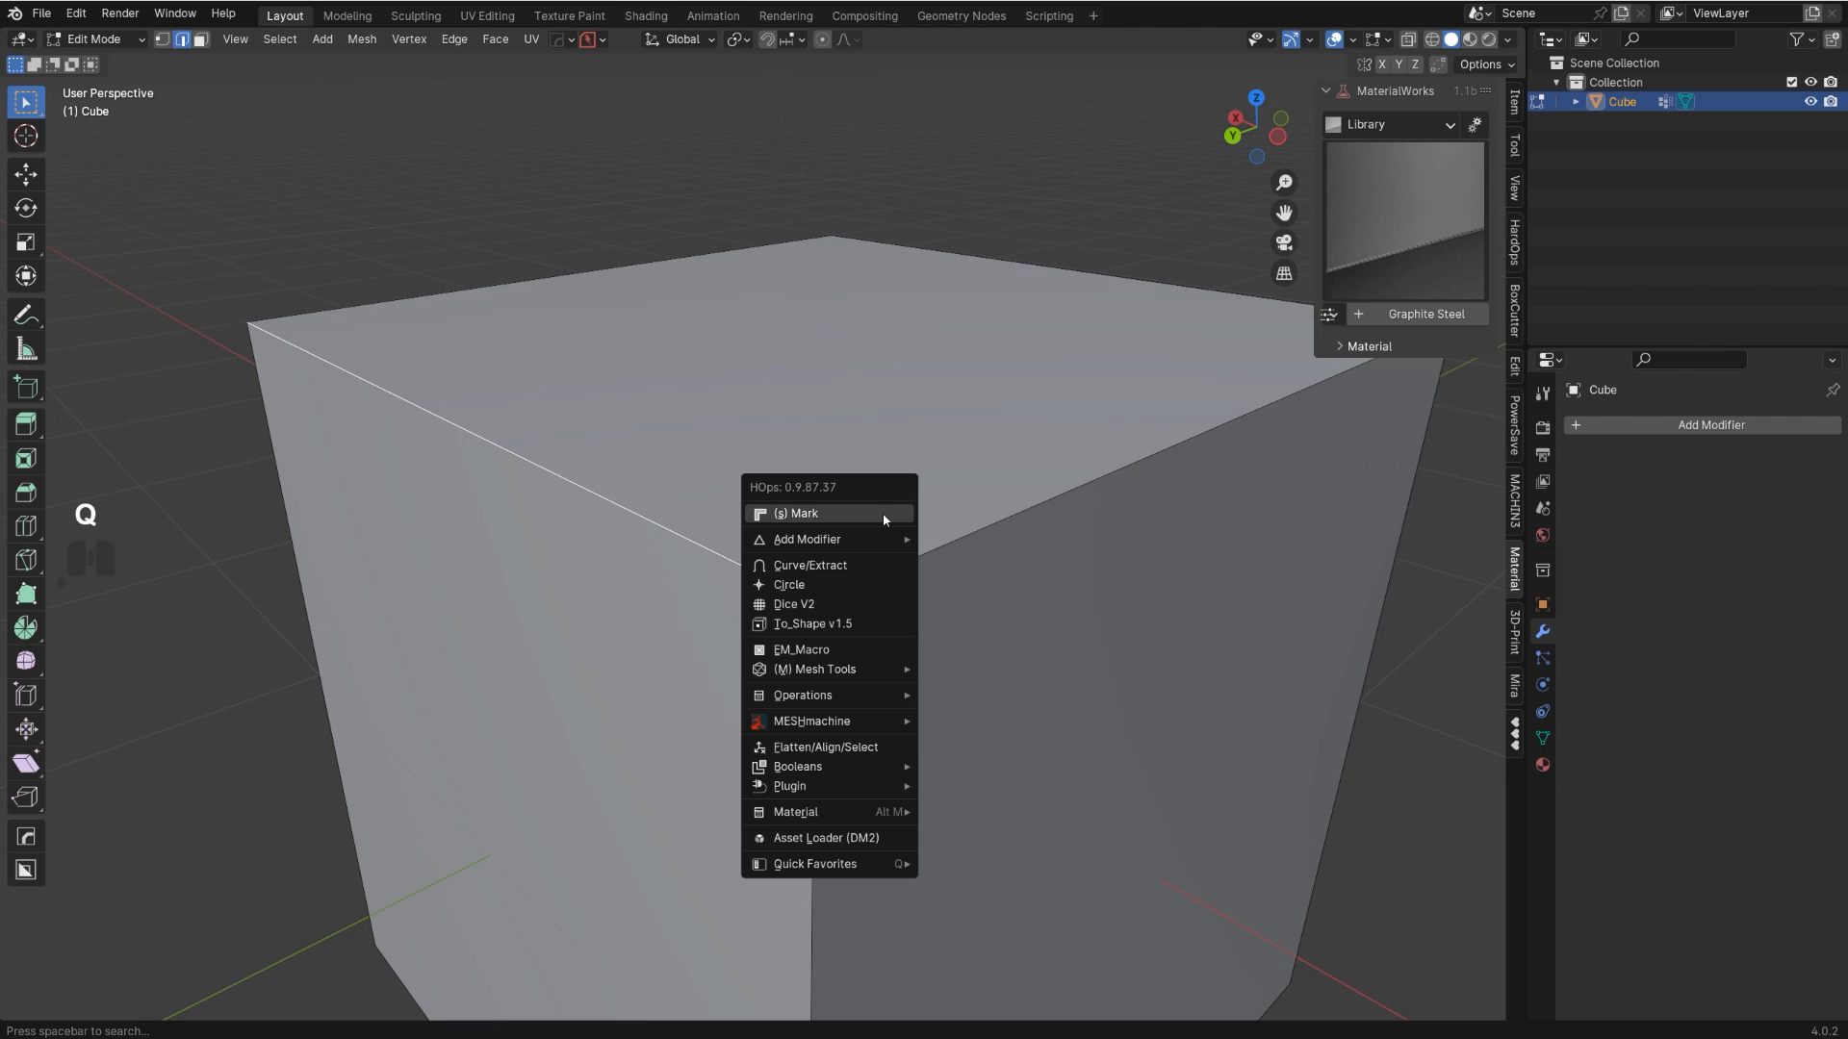
left_click(884, 519, "ctrl")
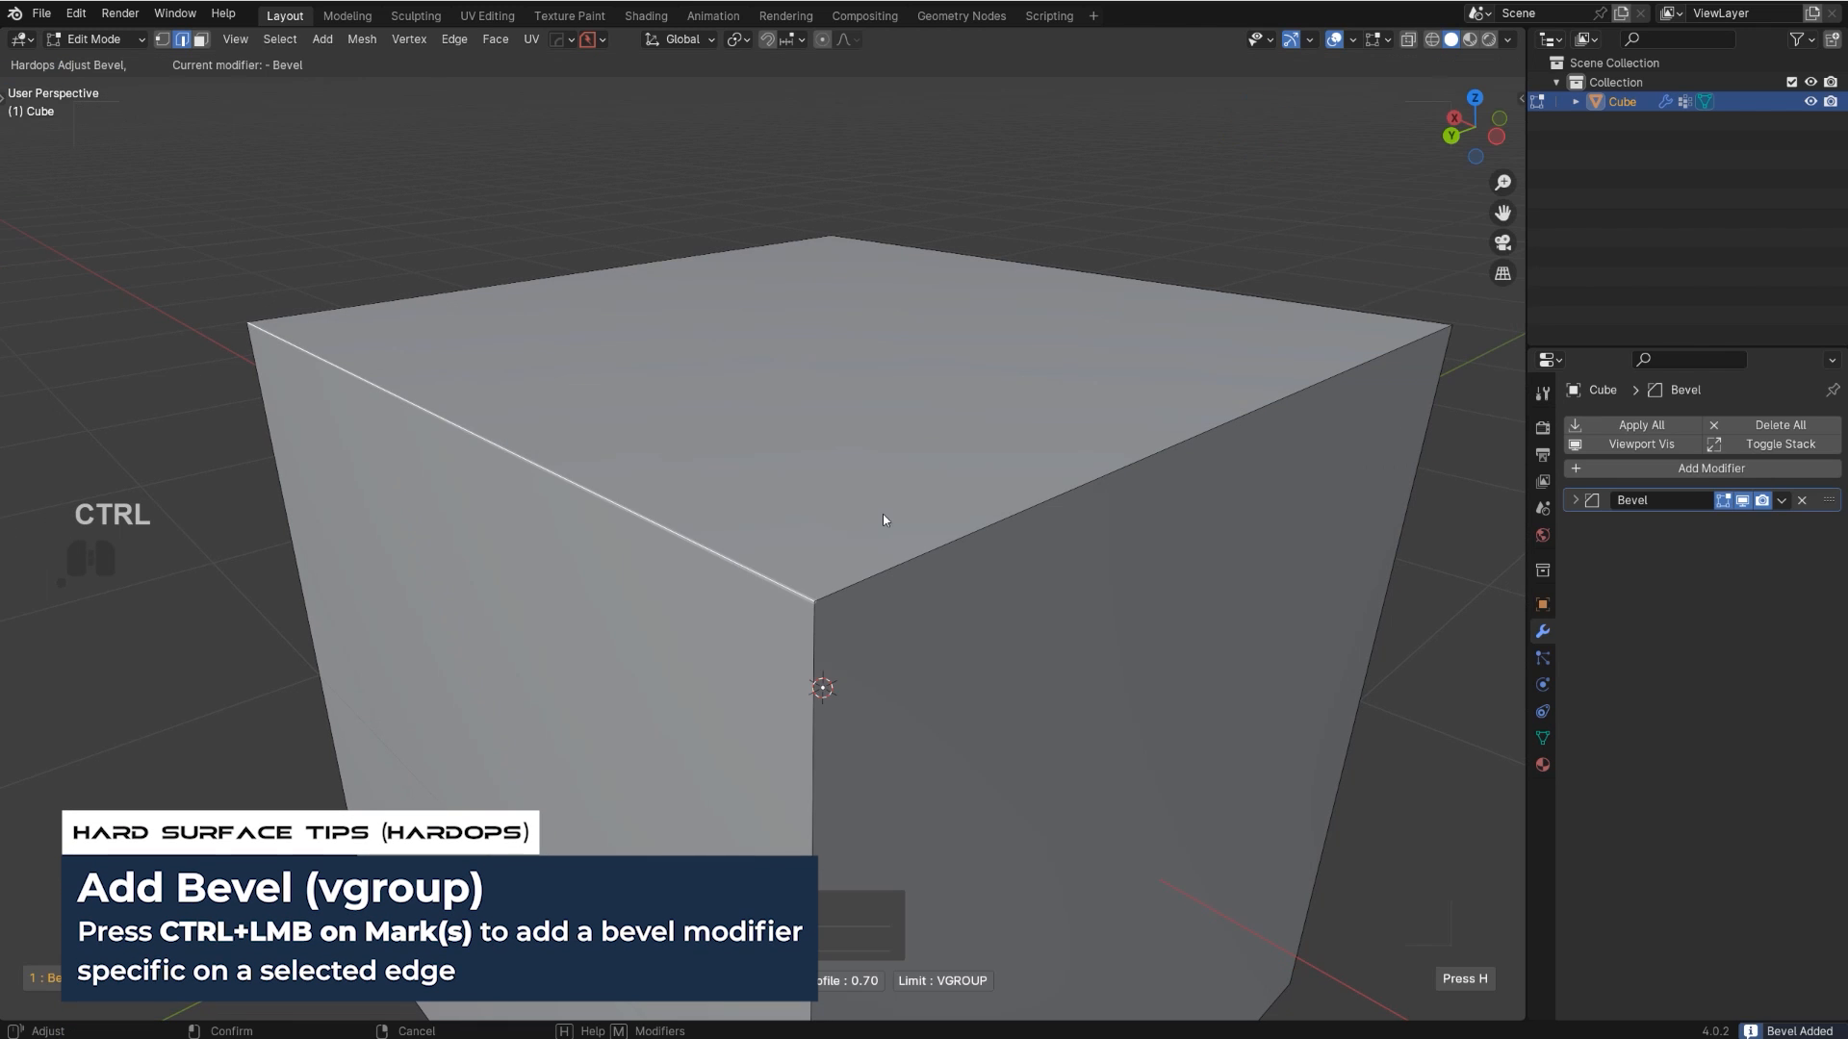
left_click(783, 520)
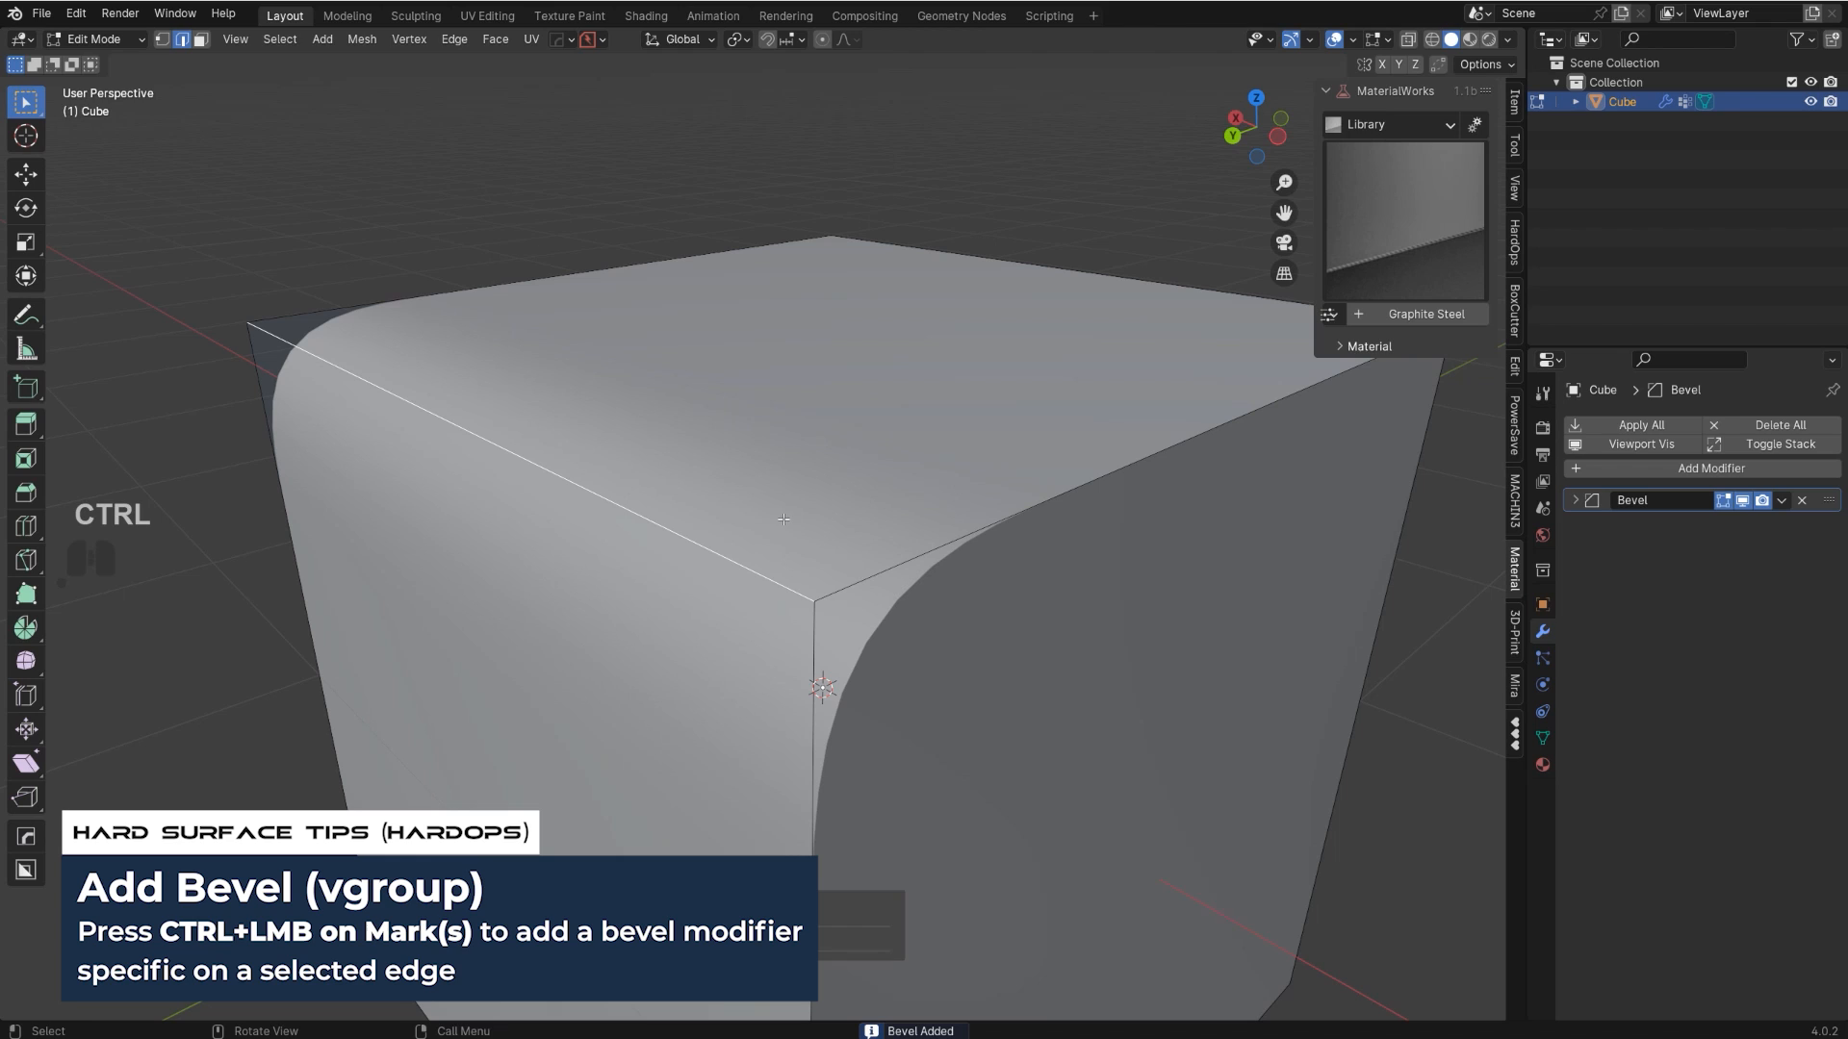
- Check the Bevel modifier's settings and the mesh's vertex groups
left_click(1571, 502)
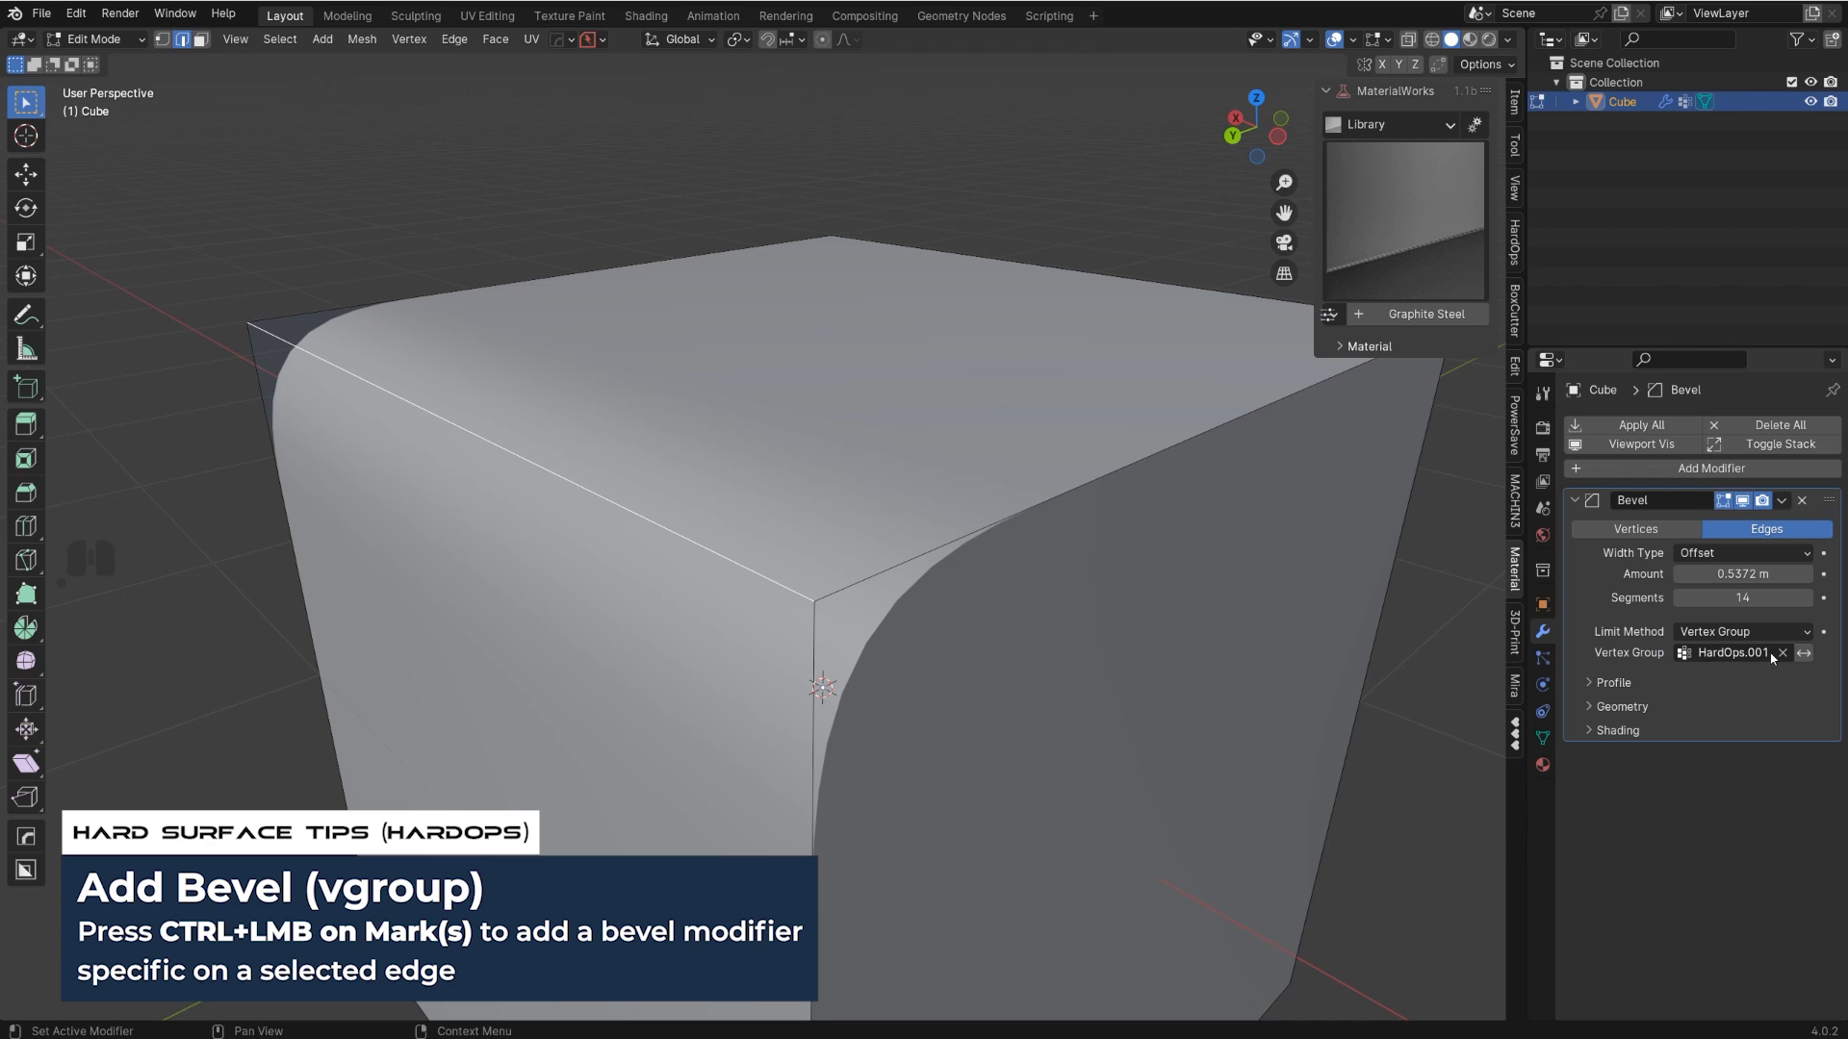
left_click(1544, 738)
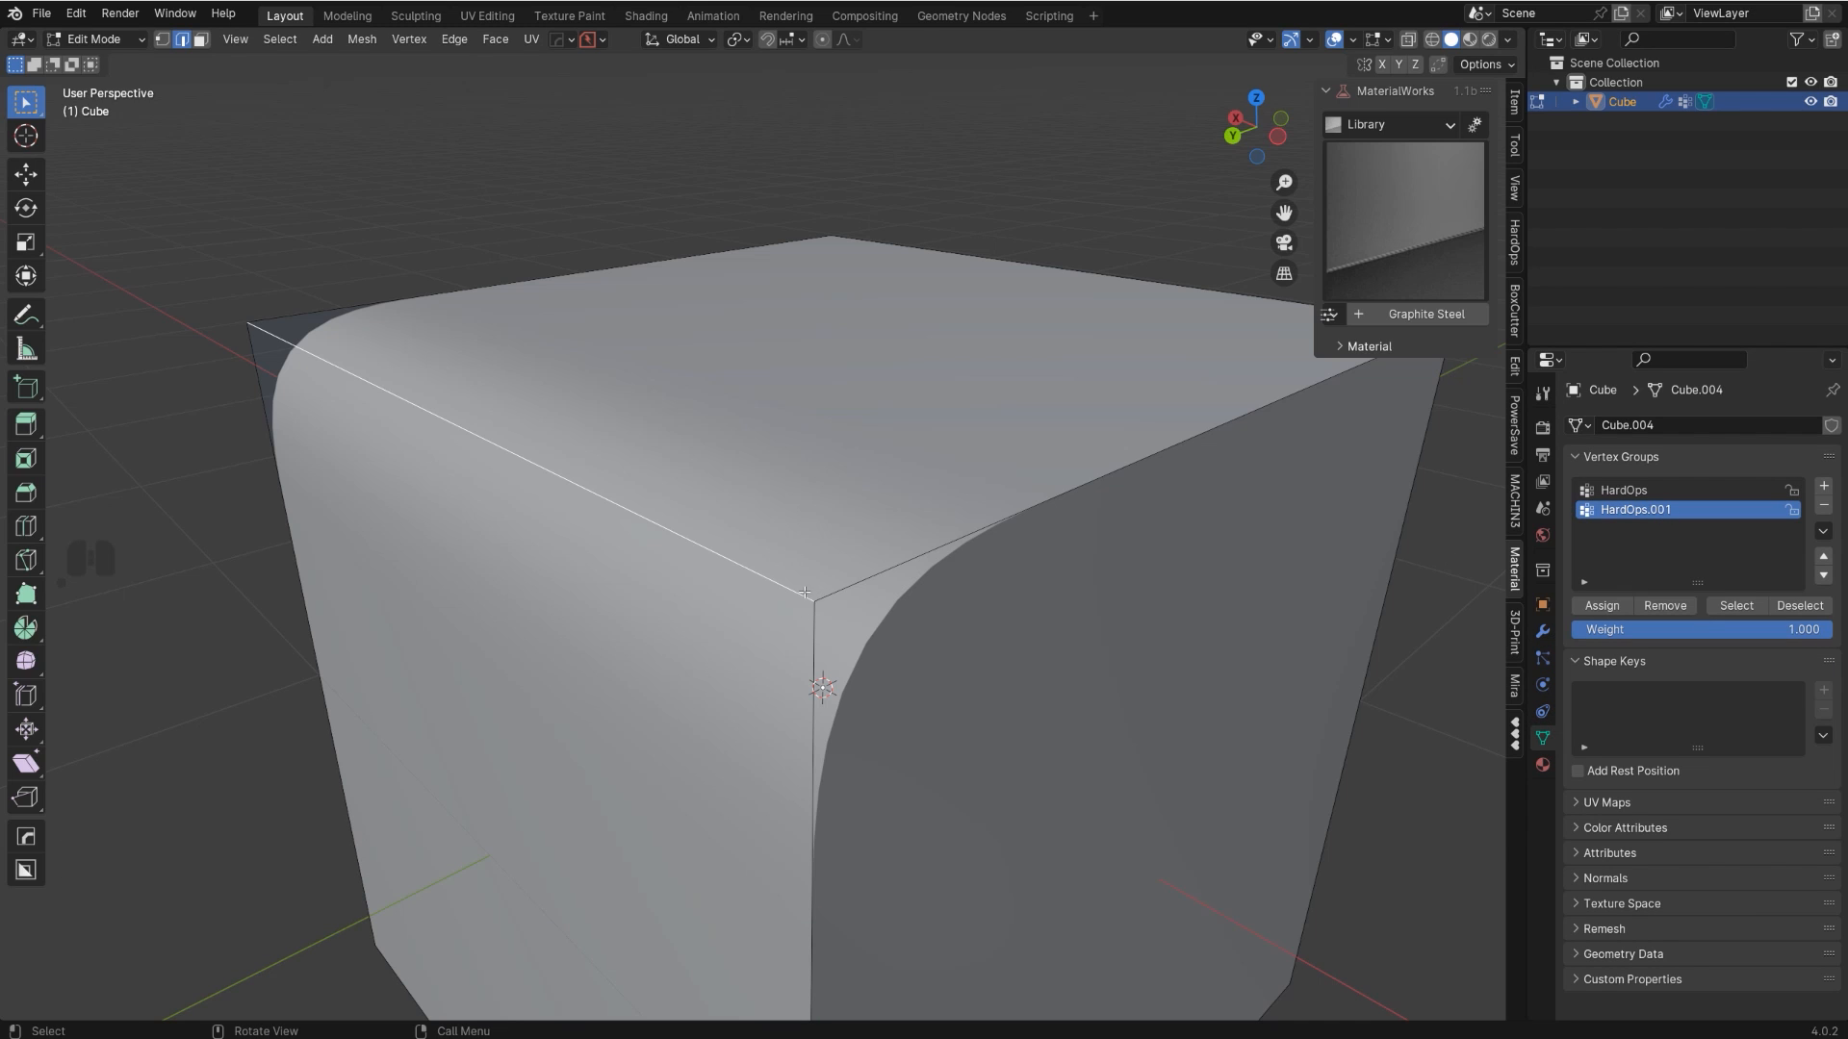
- Adjust the existing bevel in Object Mode with HardOps Bevel, setting its width to about 0.34 m
key("Tab")
key("q")
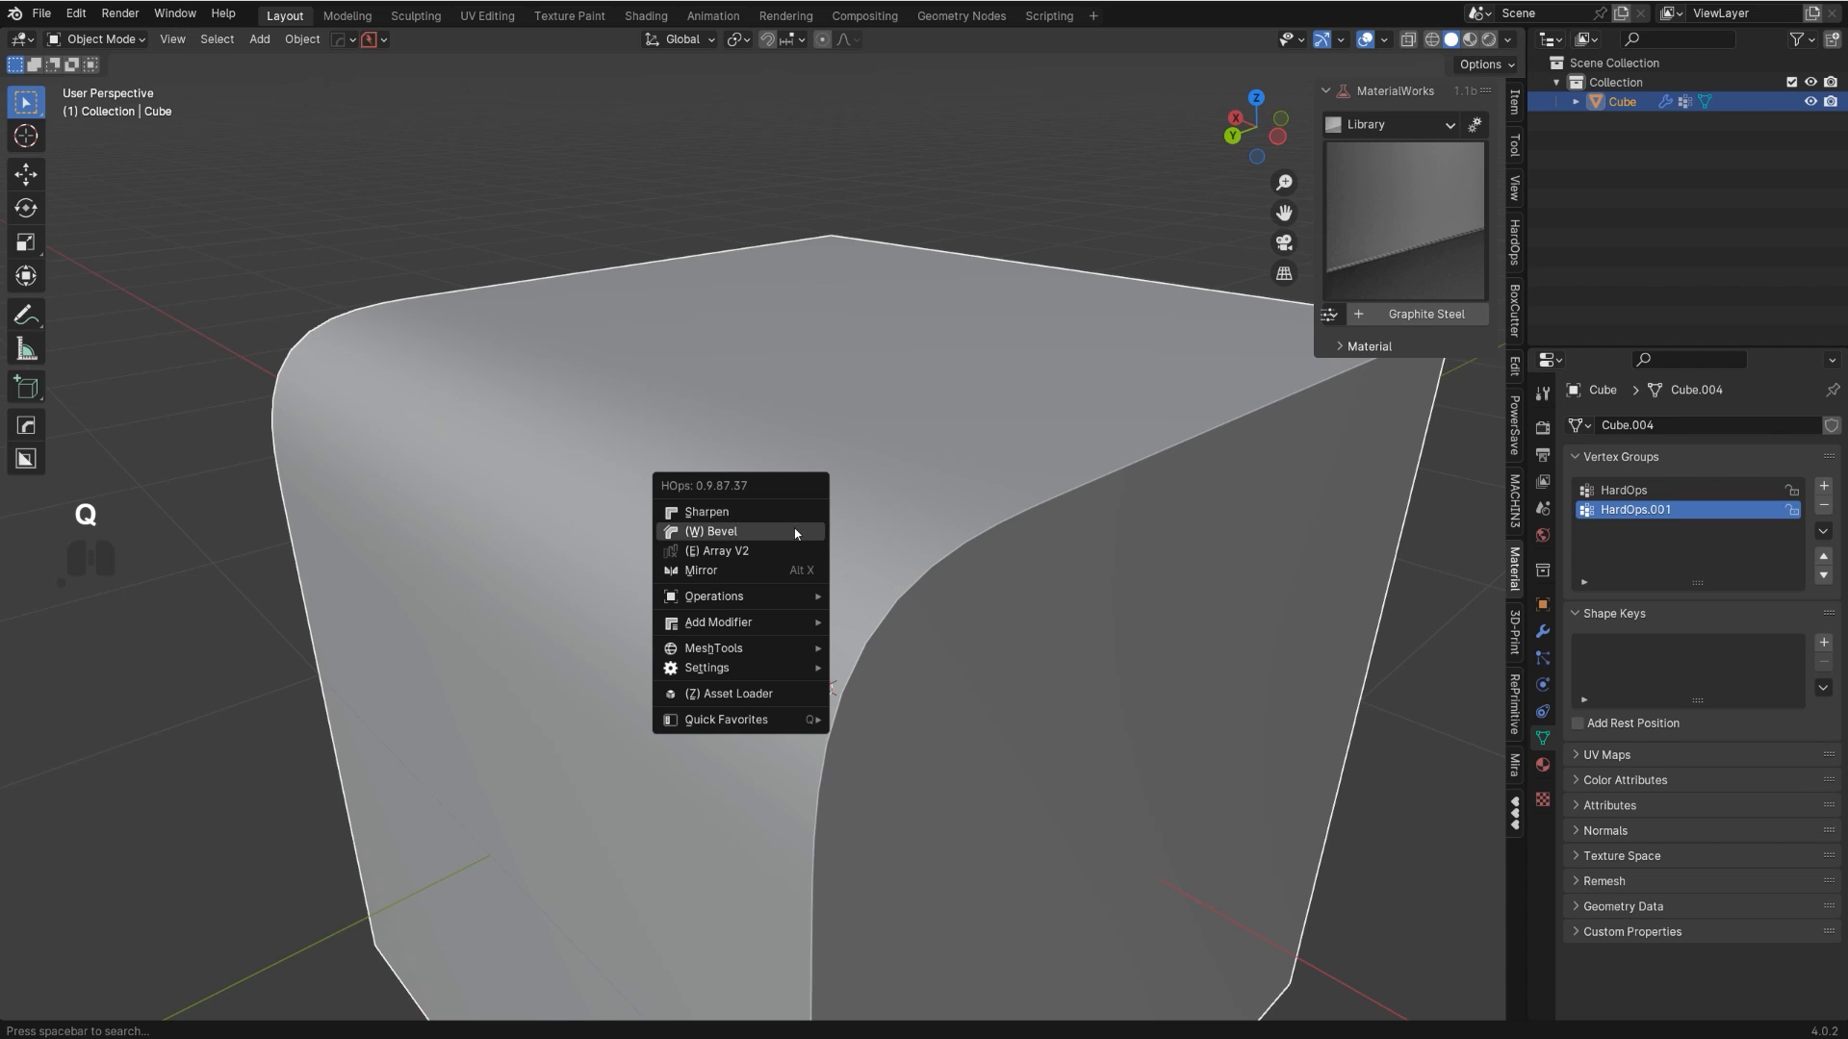
left_click(749, 526)
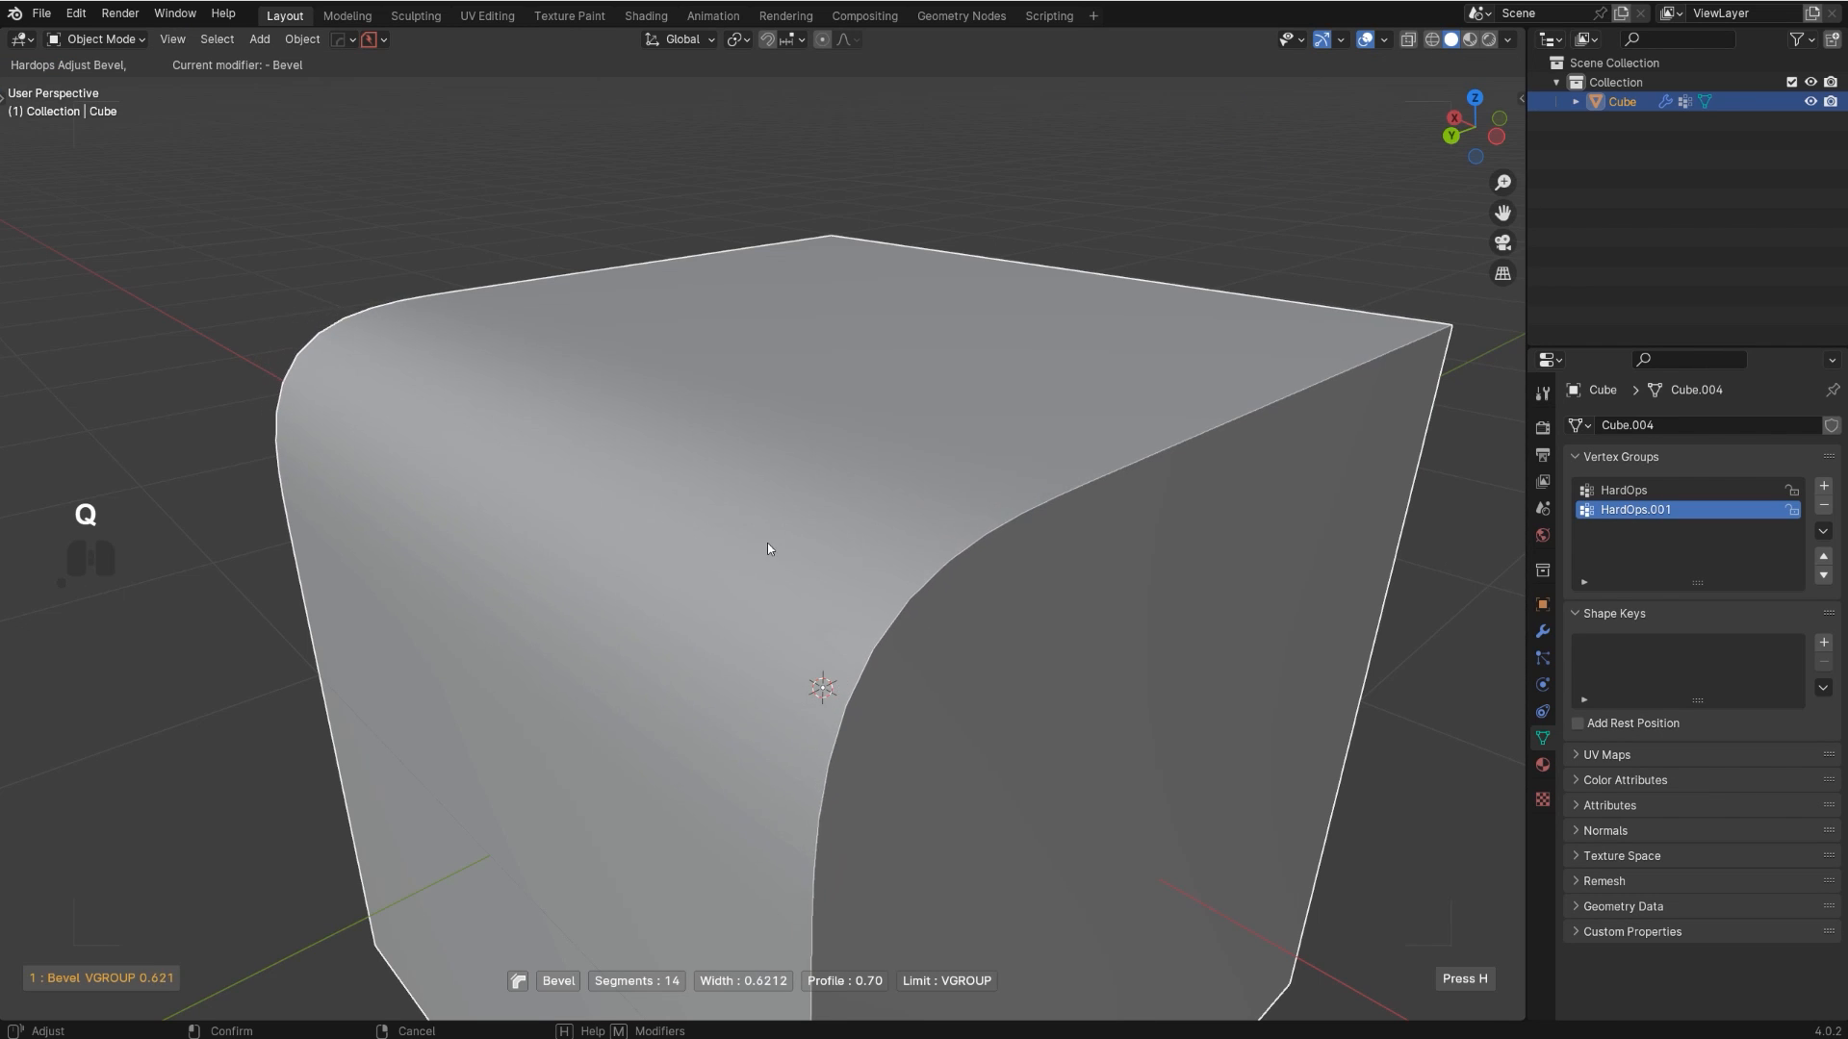
left_click(953, 532)
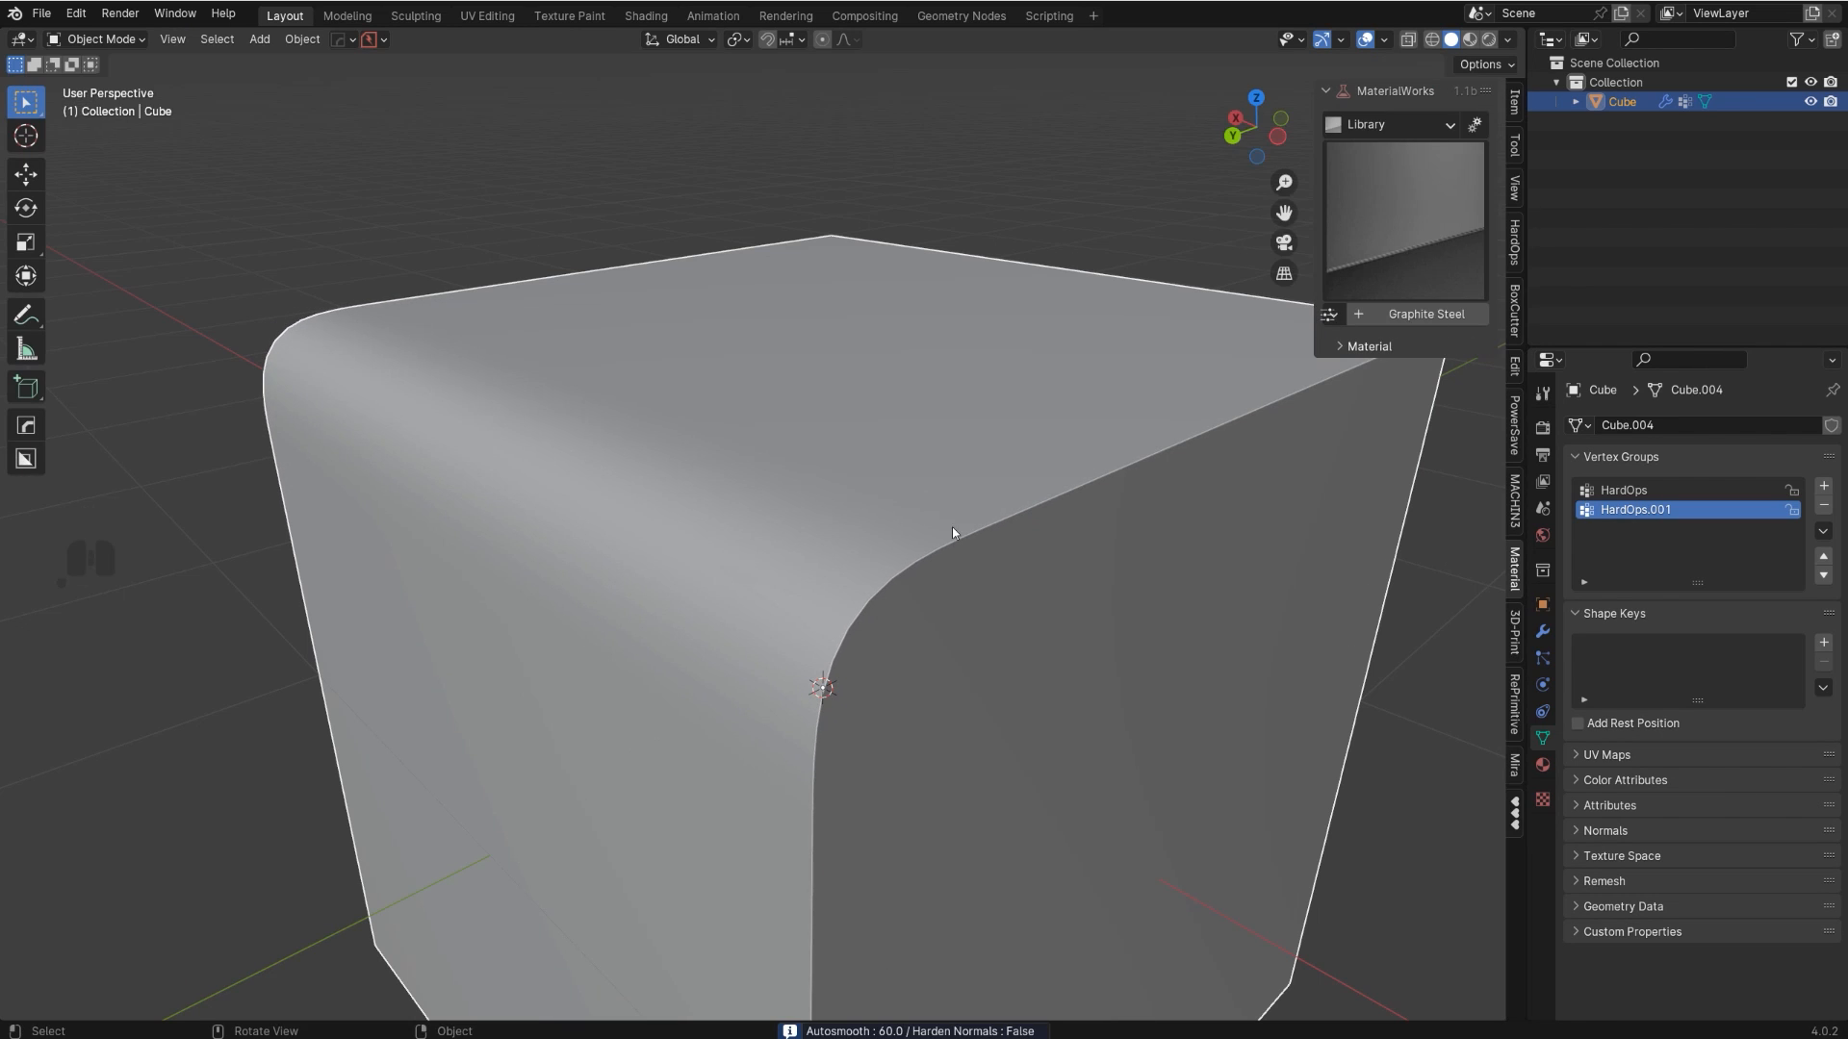
- Add a second HardOps Bevel modifier to the whole cube with a 30° angle limit, 0.01 m amount and 3 segments
middle_click_drag(969, 589, 822, 433, "shift")
key("q")
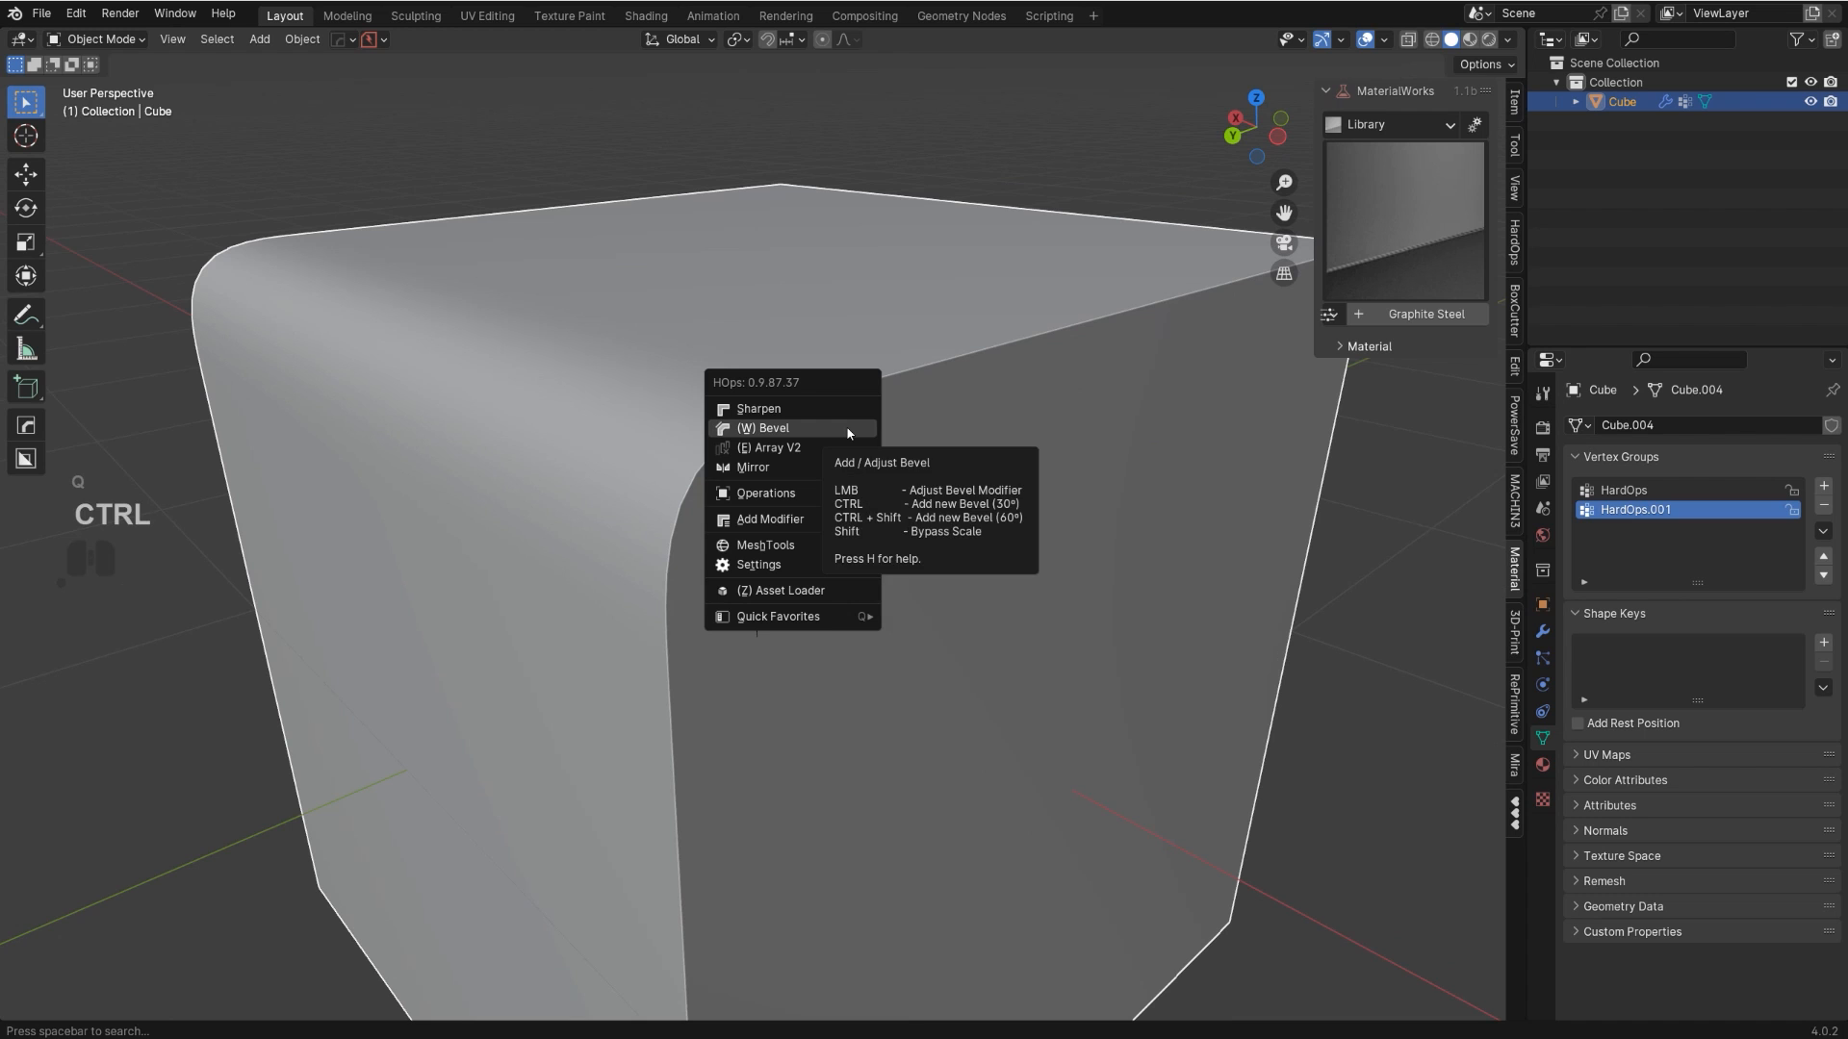
left_click(848, 433, "ctrl")
left_click(850, 433)
- Examine the fine edge bevel around the cube's large rounded corner from several angles
scroll(849, 434, "down", 4)
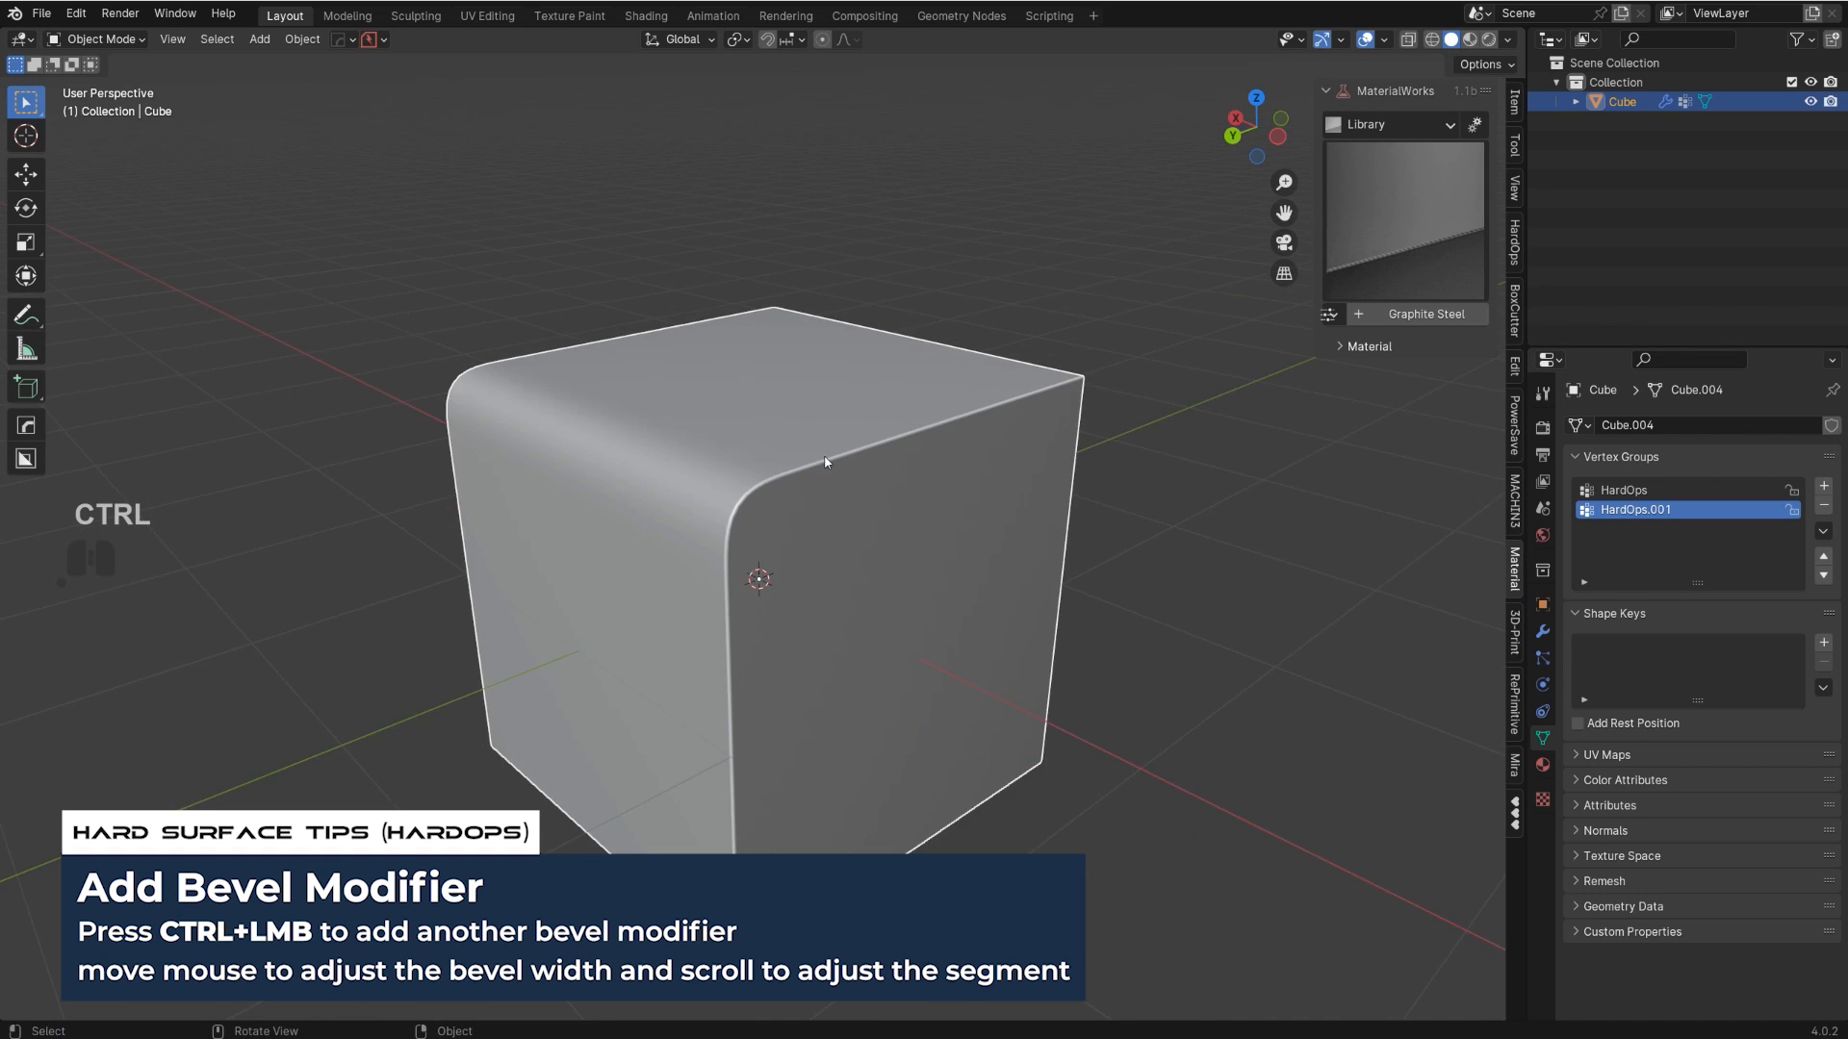
mouse_move(826, 461)
middle_mouse_down()
mouse_move(811, 378)
mouse_move(841, 473)
mouse_move(814, 489)
middle_mouse_up()
scroll(840, 473, "up", 4)
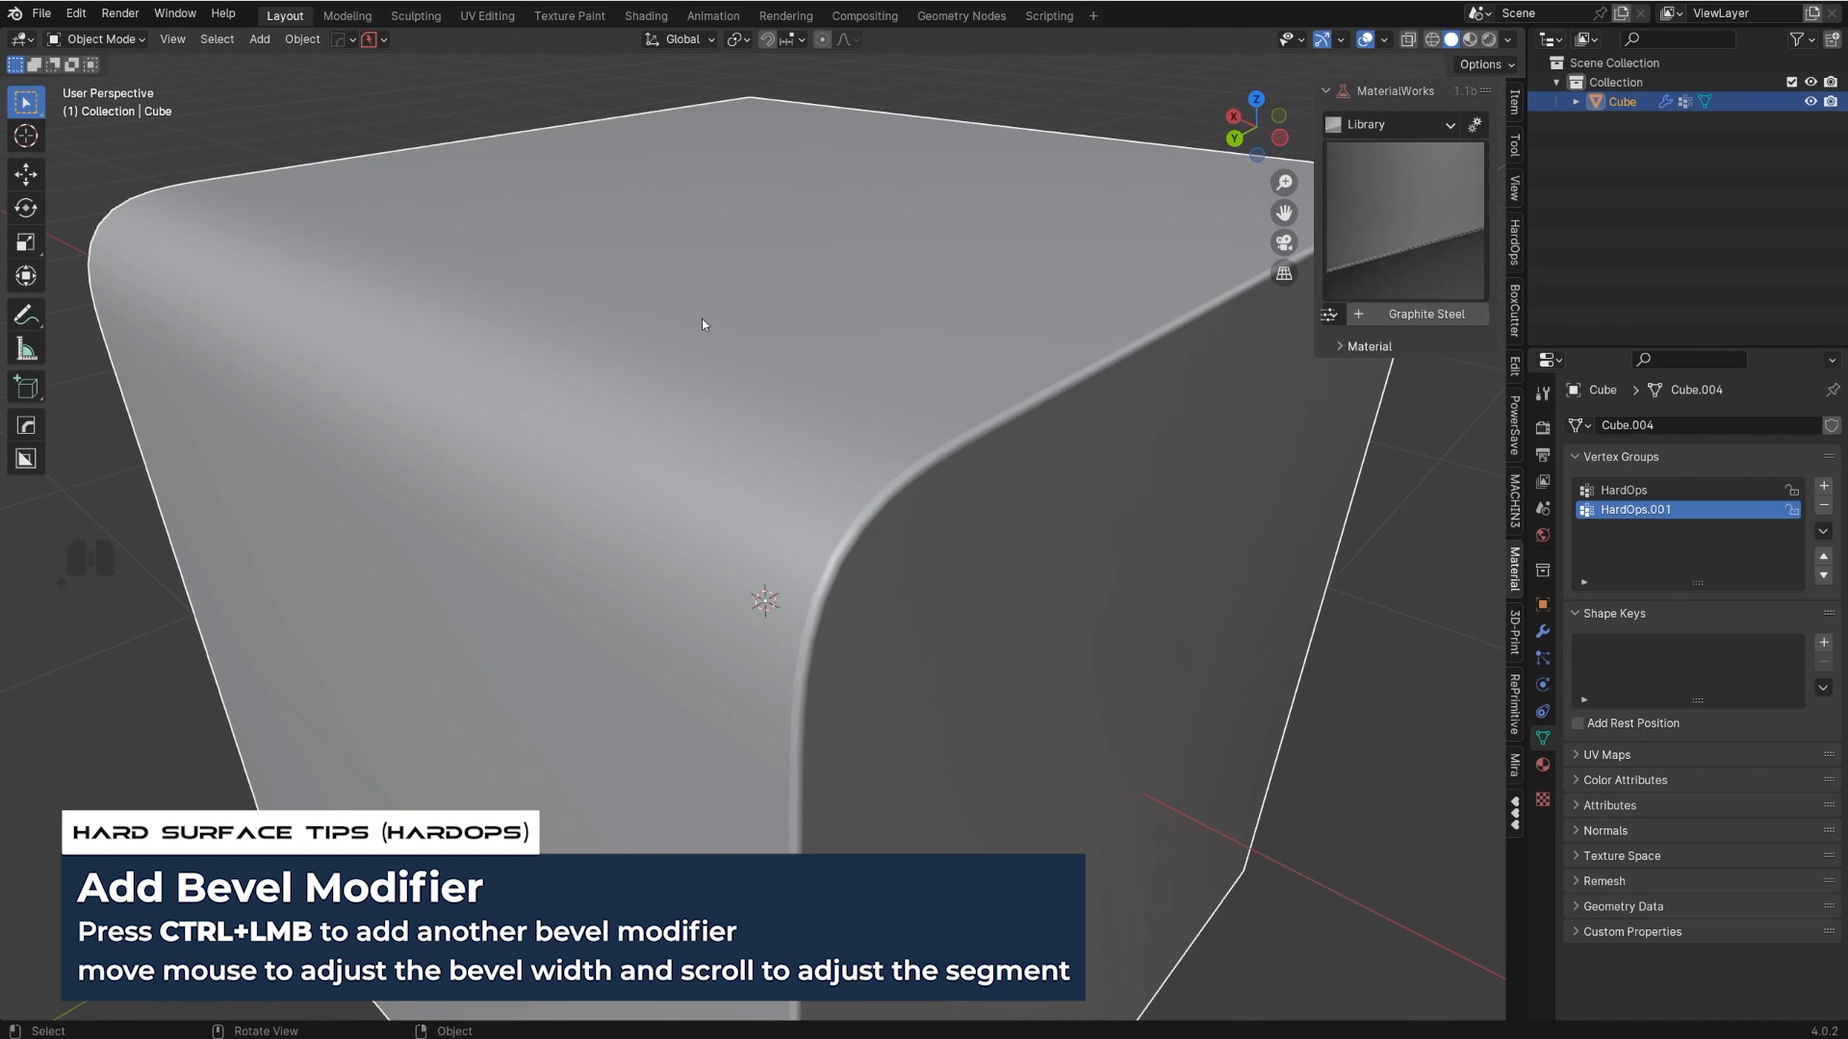
scroll(700, 498, "down", 1)
scroll(697, 496, "down", 1)
scroll(804, 489, "up", 2)
middle_click_drag(1084, 537, 1040, 521)
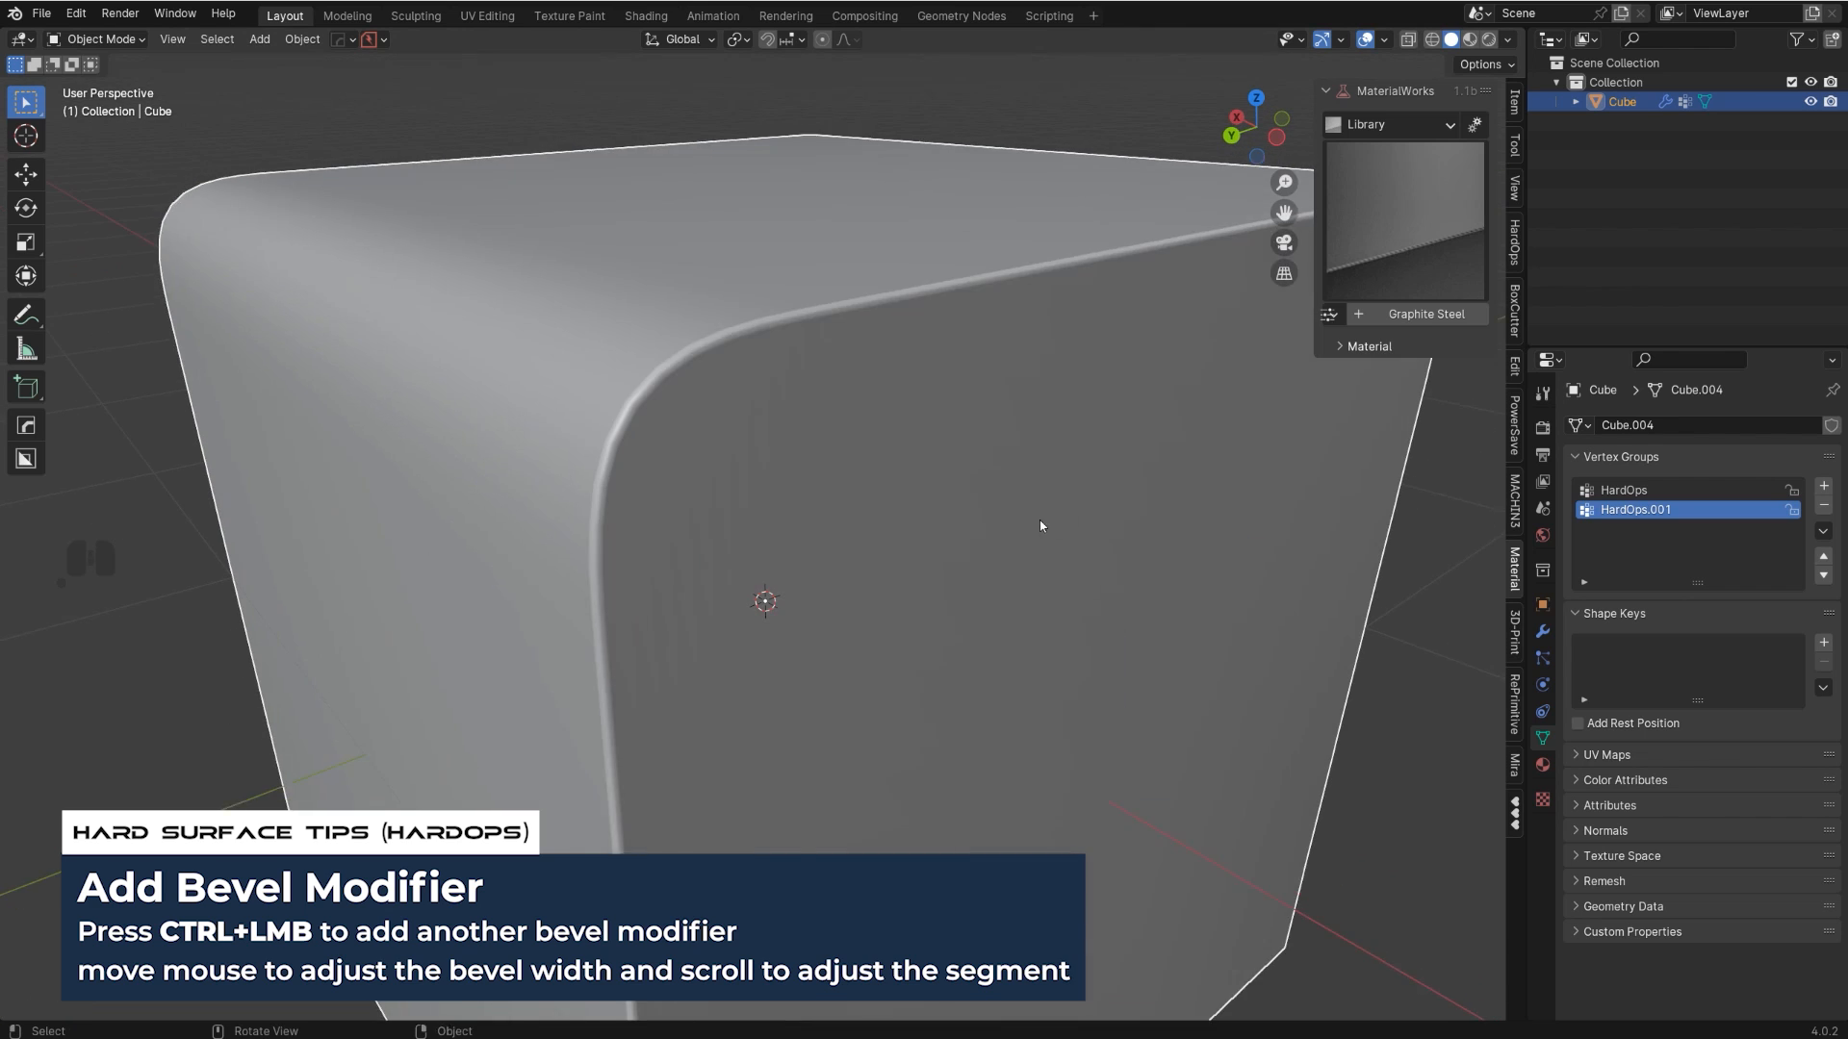
scroll(693, 513, "down", 2)
- Compare the settings of the Bevel and Bevel.001 modifiers in the cube's modifier stack
left_click(1542, 631)
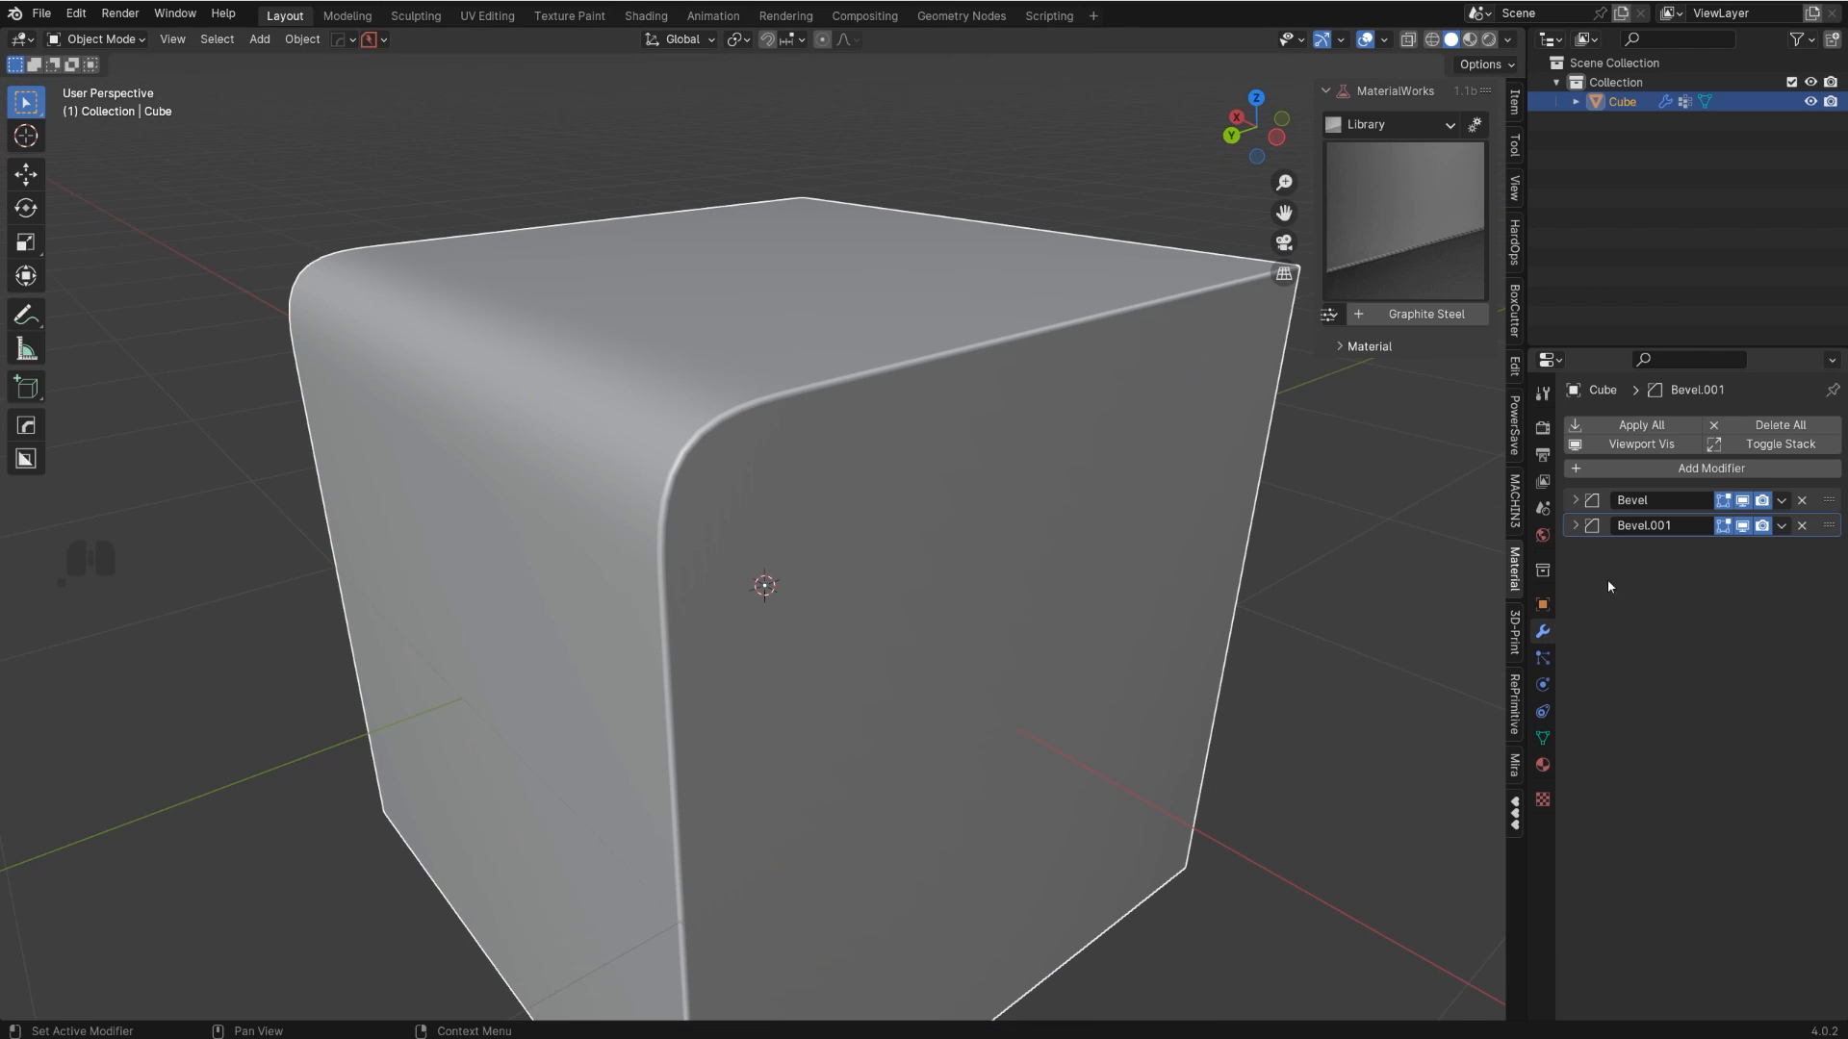
left_click(1574, 526)
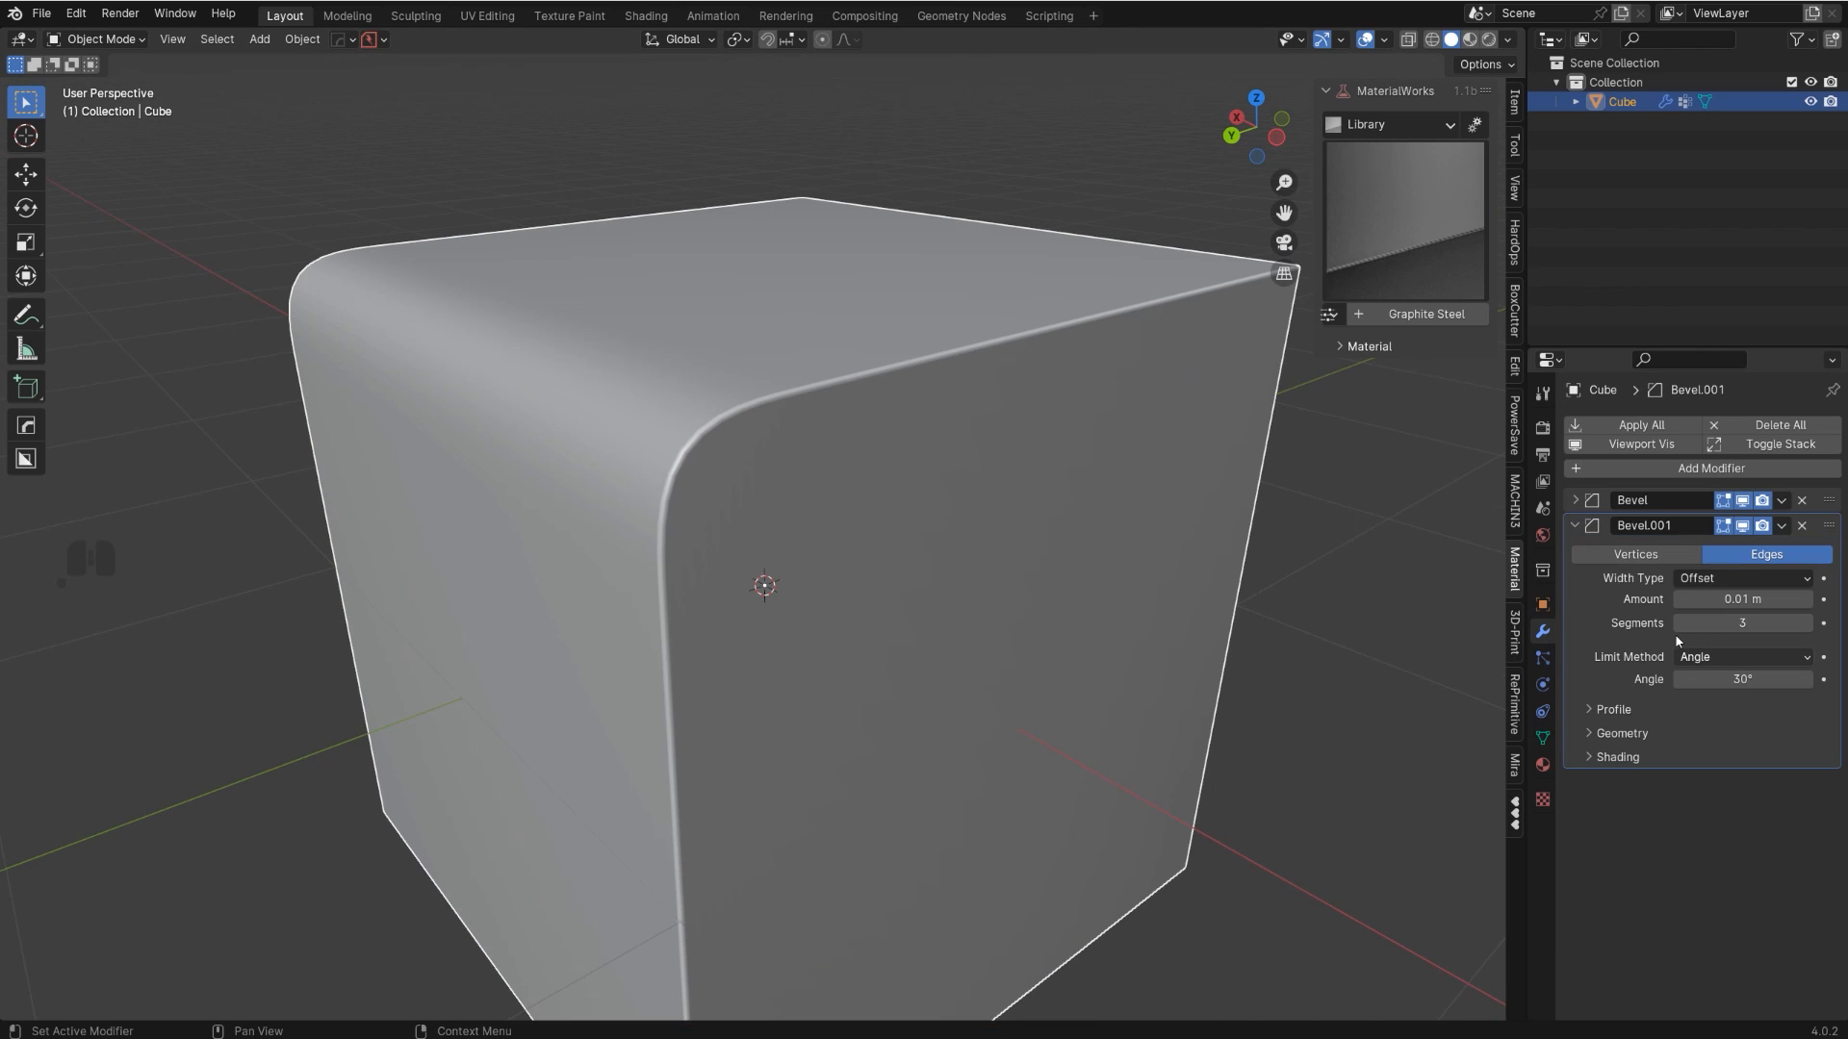
left_click(1575, 500)
scroll(969, 466, "down", 3)
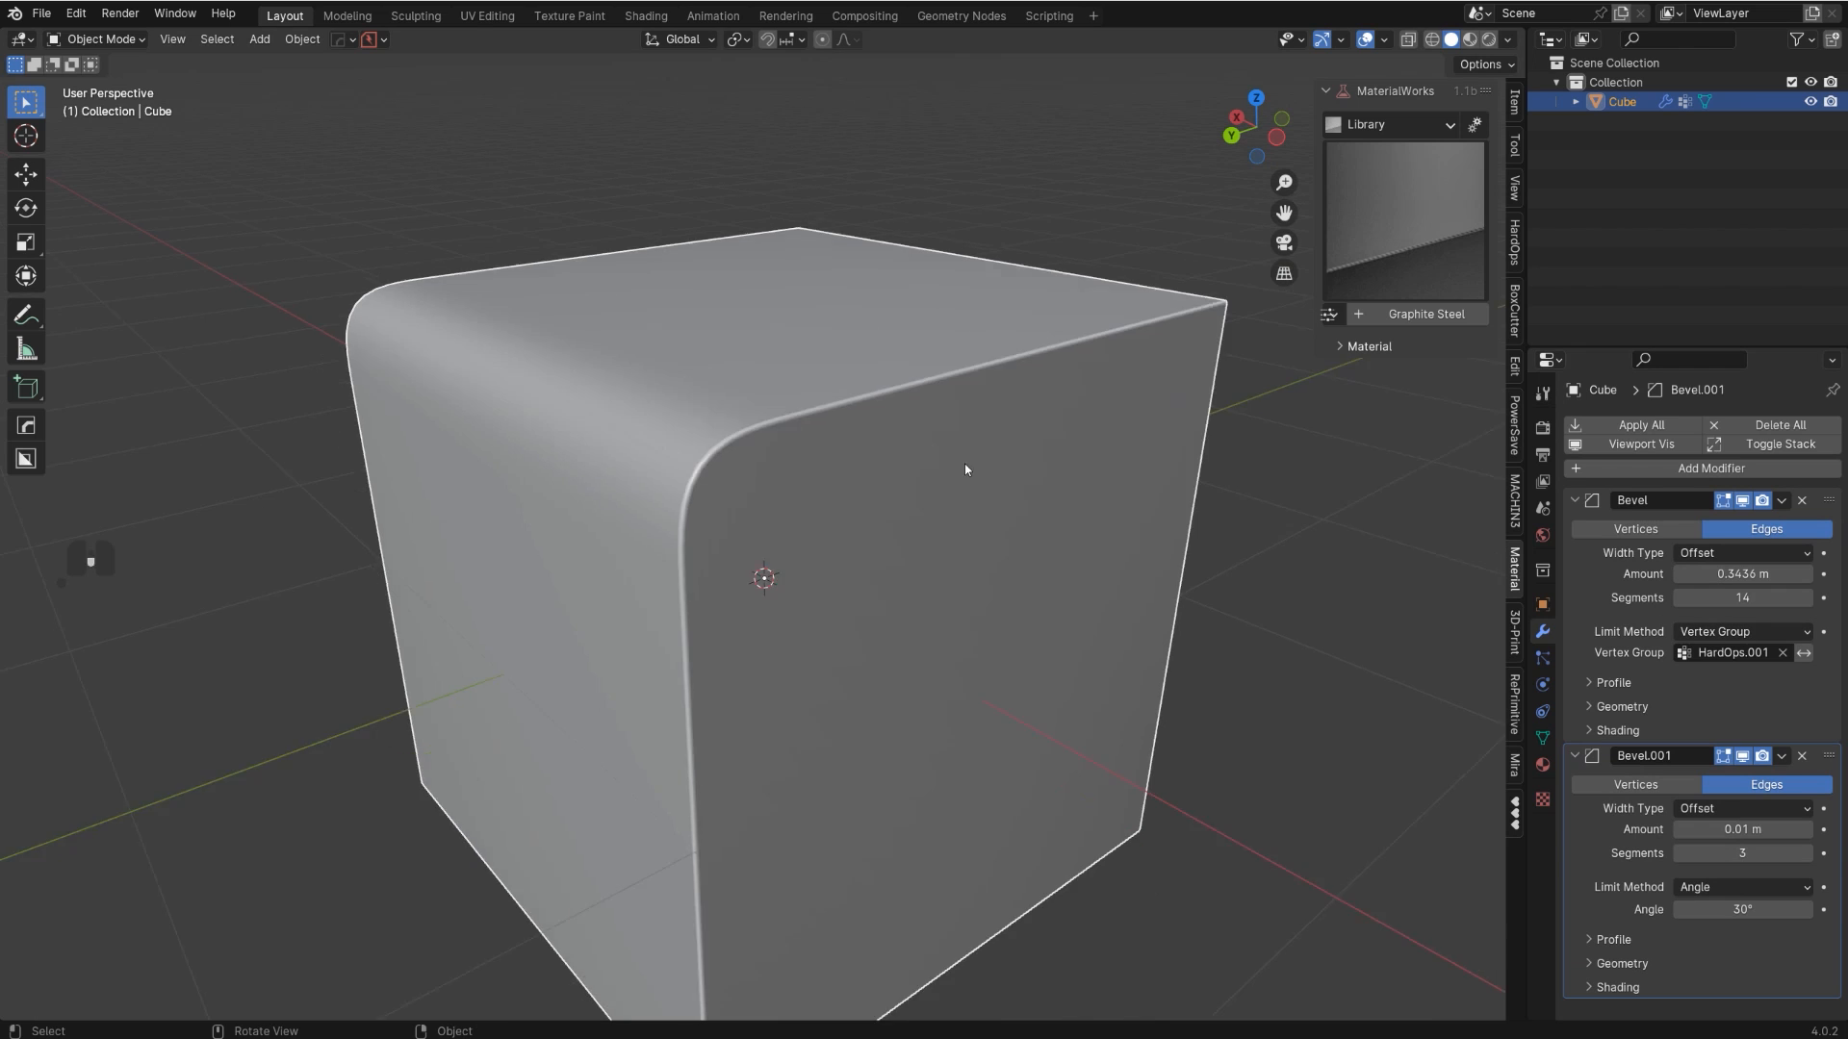
- Delete the bevelled cube and add a new mesh cube
key("x")
left_click(913, 470)
key("shift+a")
mouse_move(879, 472)
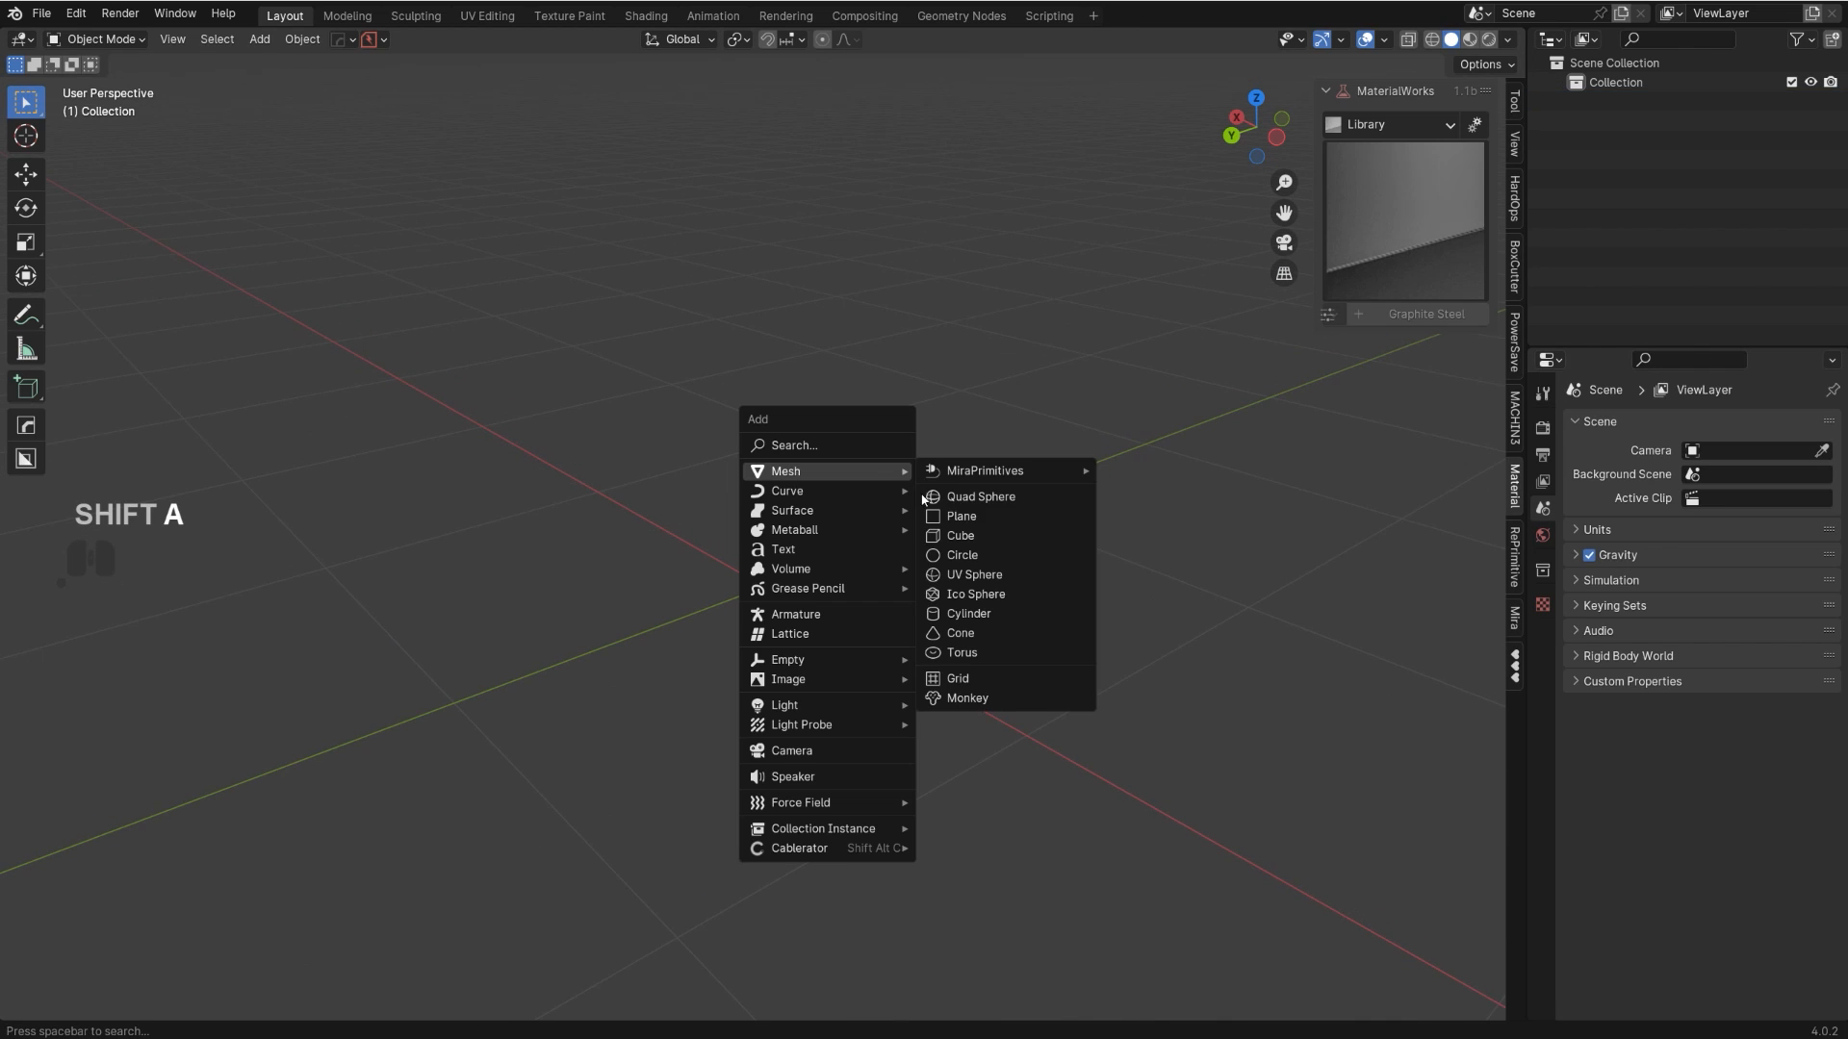
left_click(981, 535)
scroll(981, 544, "down", 4)
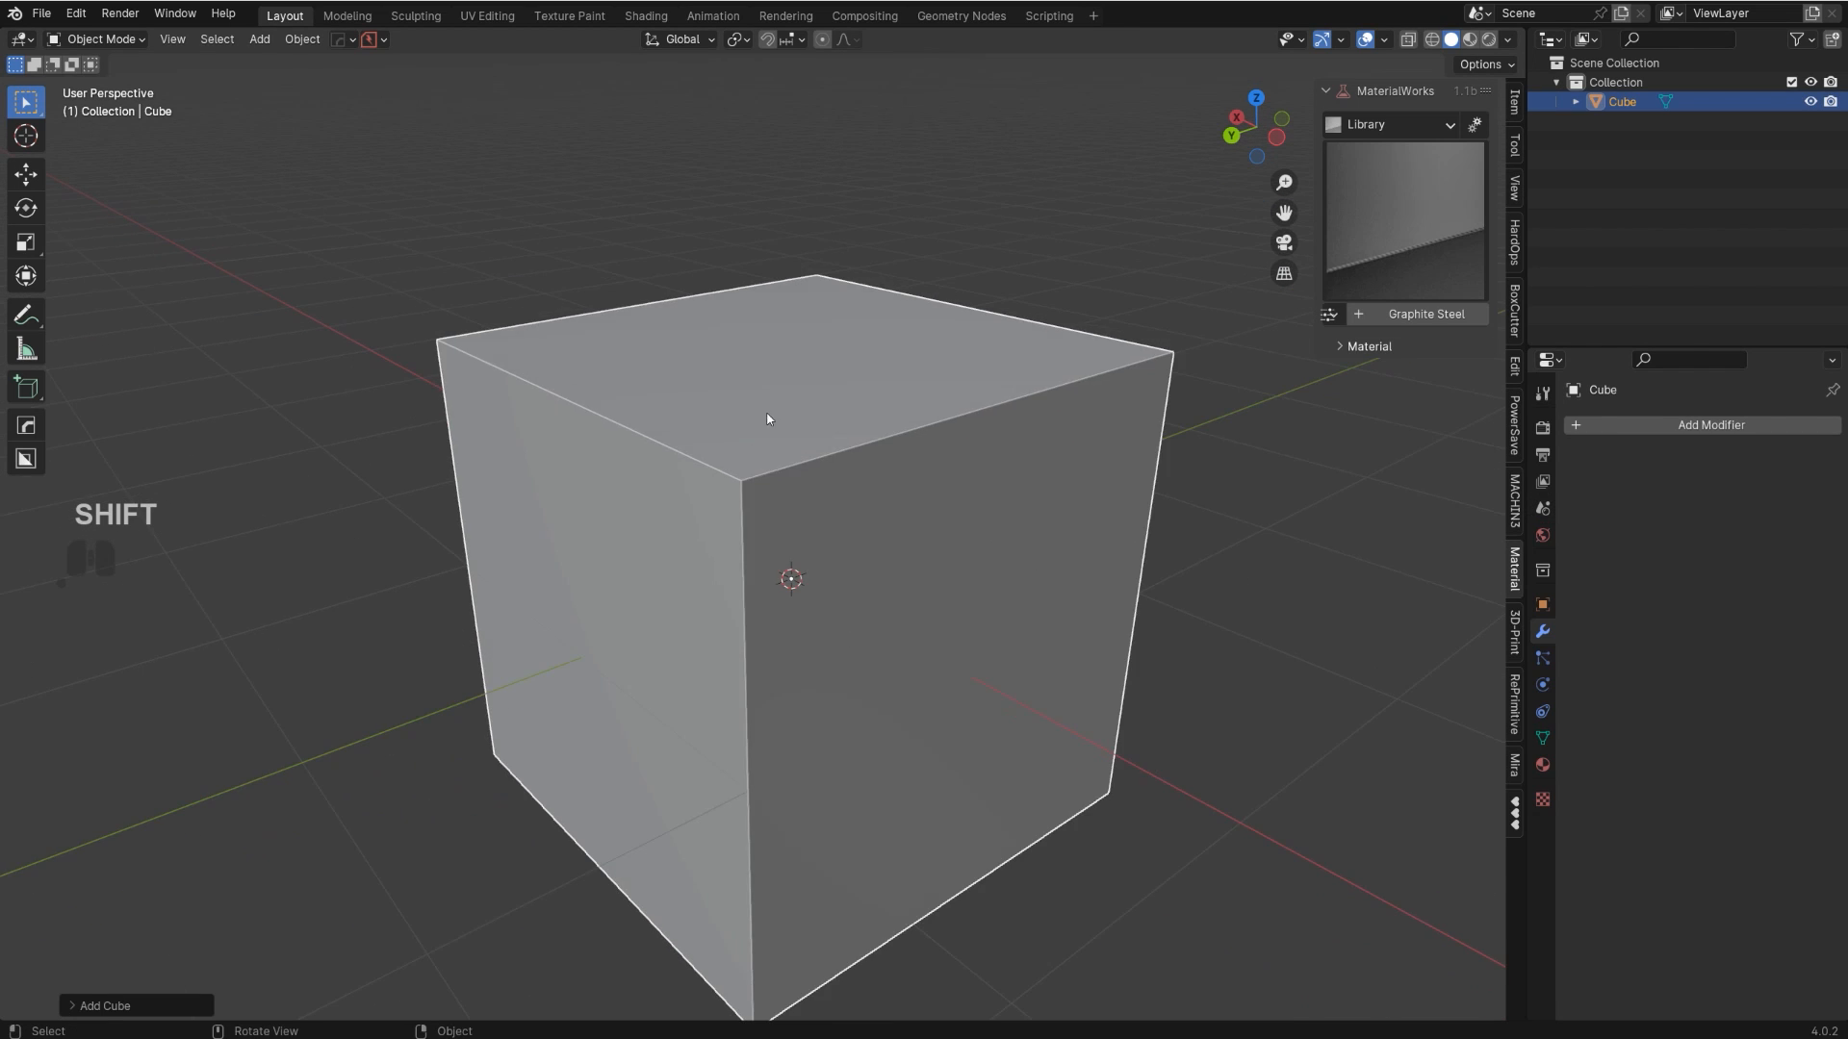
- Assign an Edge Bevel Weight to one top edge of the new cube in Edit Mode
key("Tab")
middle_click_drag(819, 588, 829, 595)
scroll(823, 589, "up", 1)
middle_click_drag(712, 505, 728, 529, "shift")
left_click(719, 510)
right_click(732, 518)
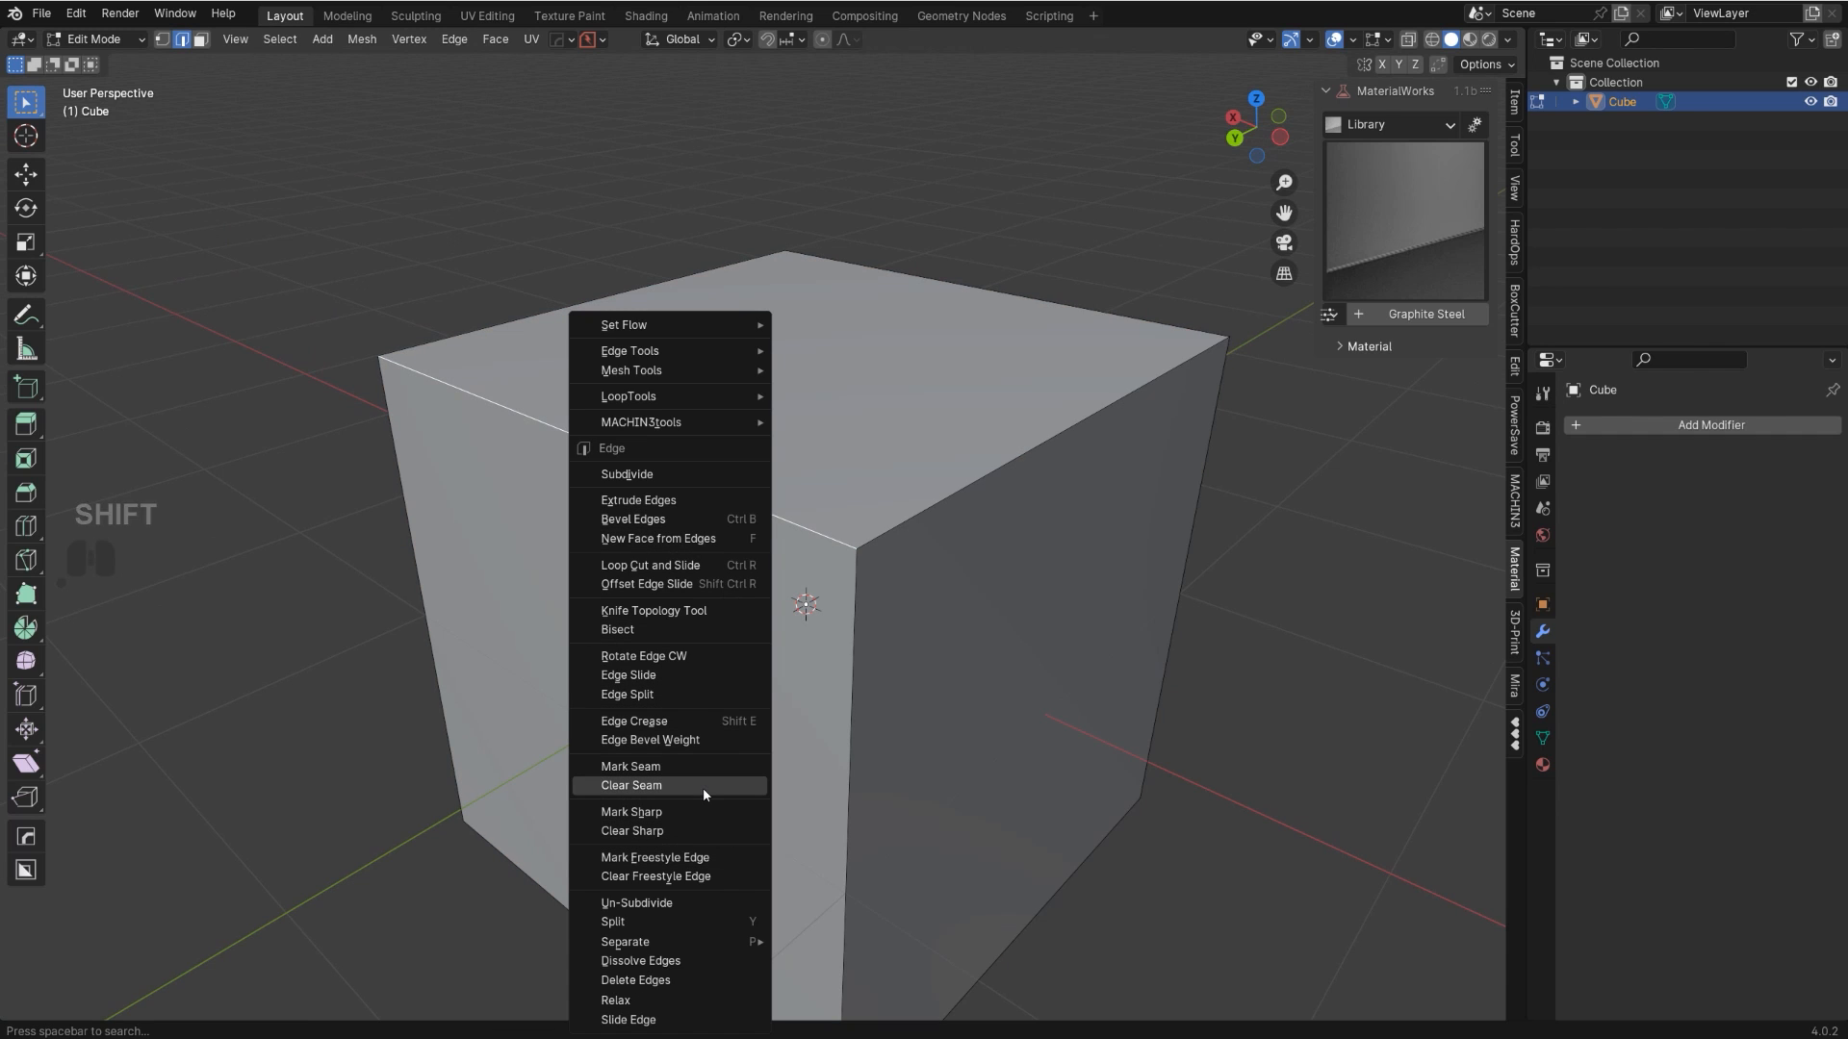
left_click(673, 740)
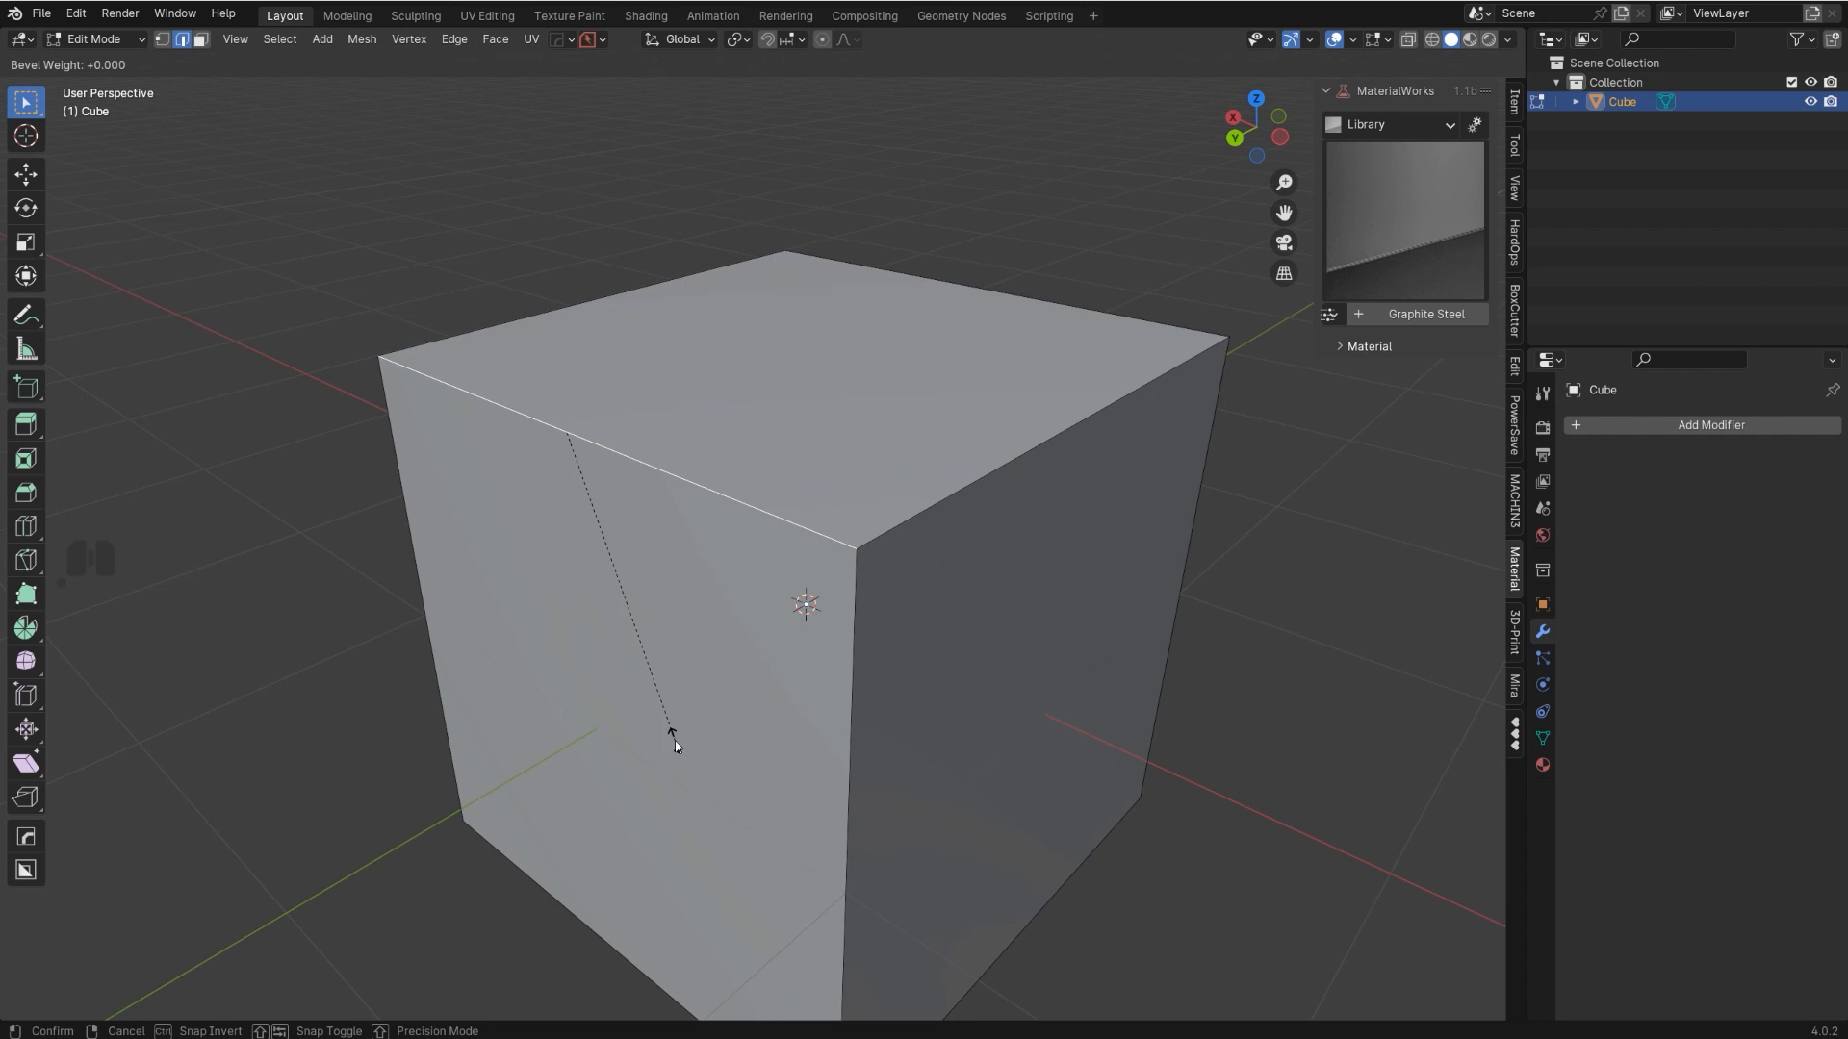
key("Return")
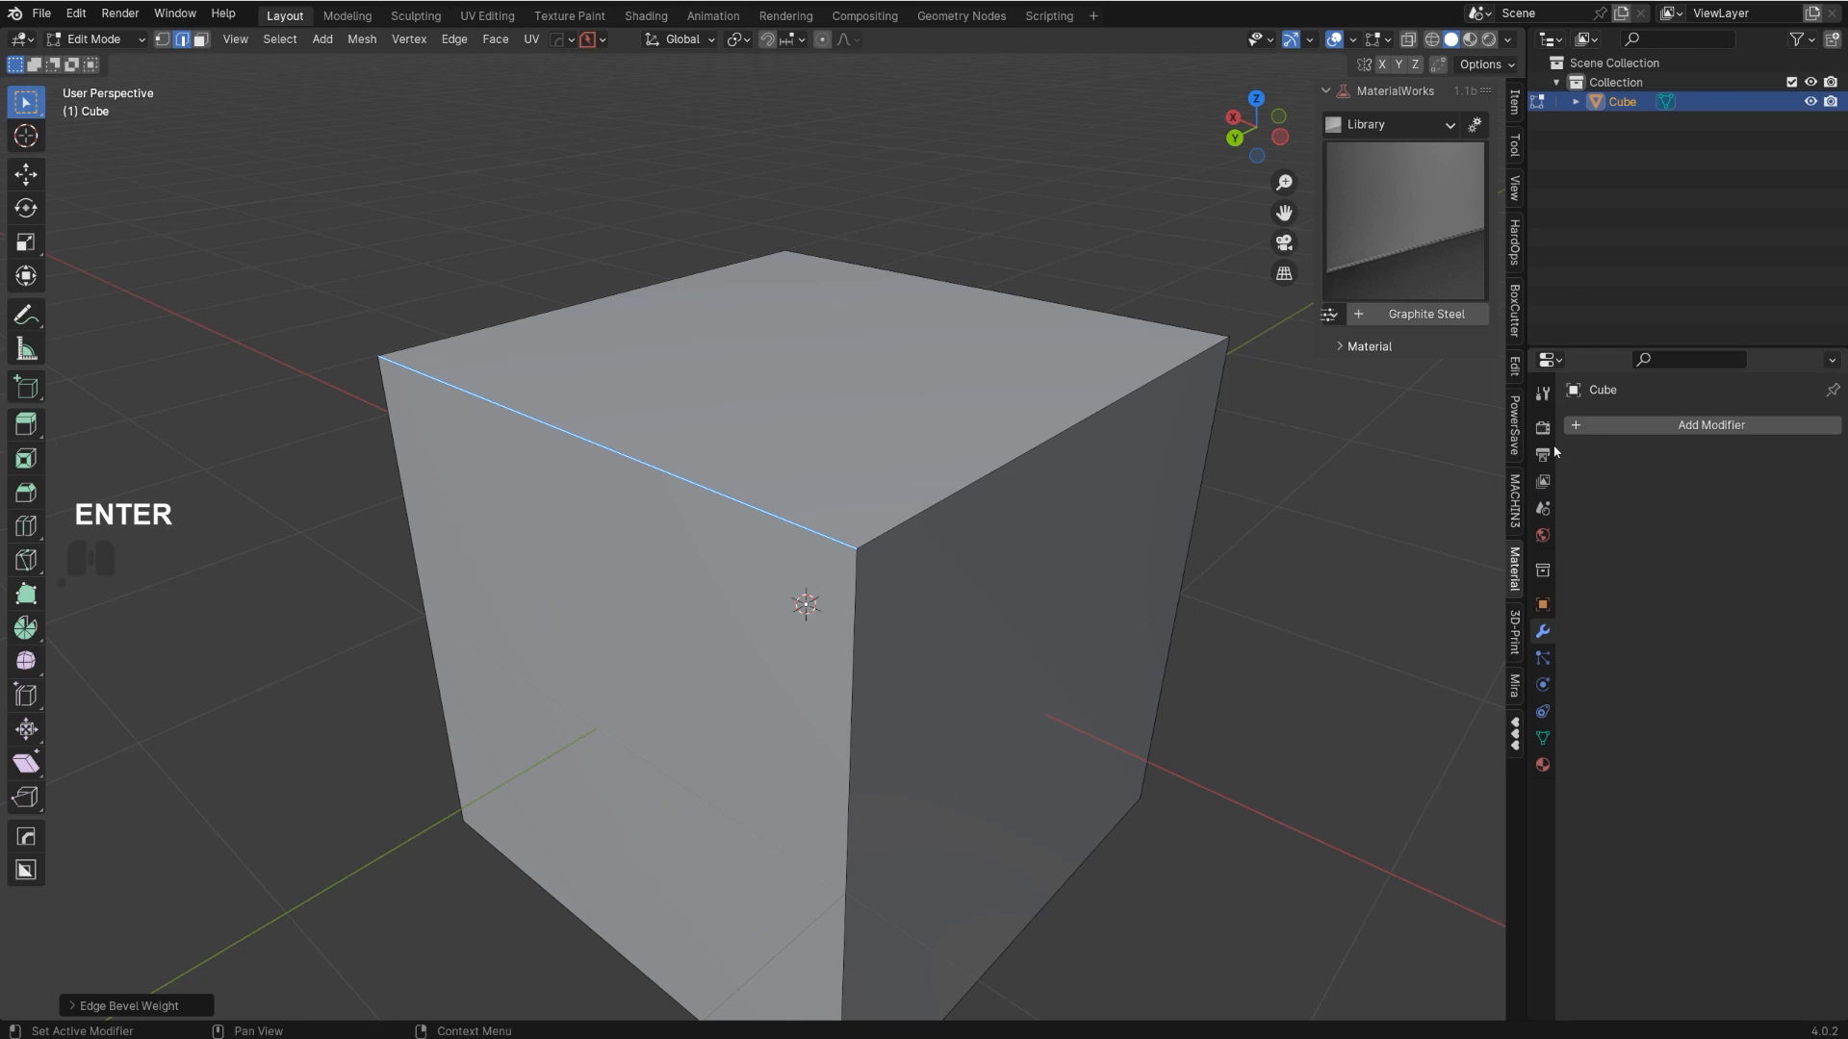
- Add a Bevel modifier to the cube
left_click(1619, 424)
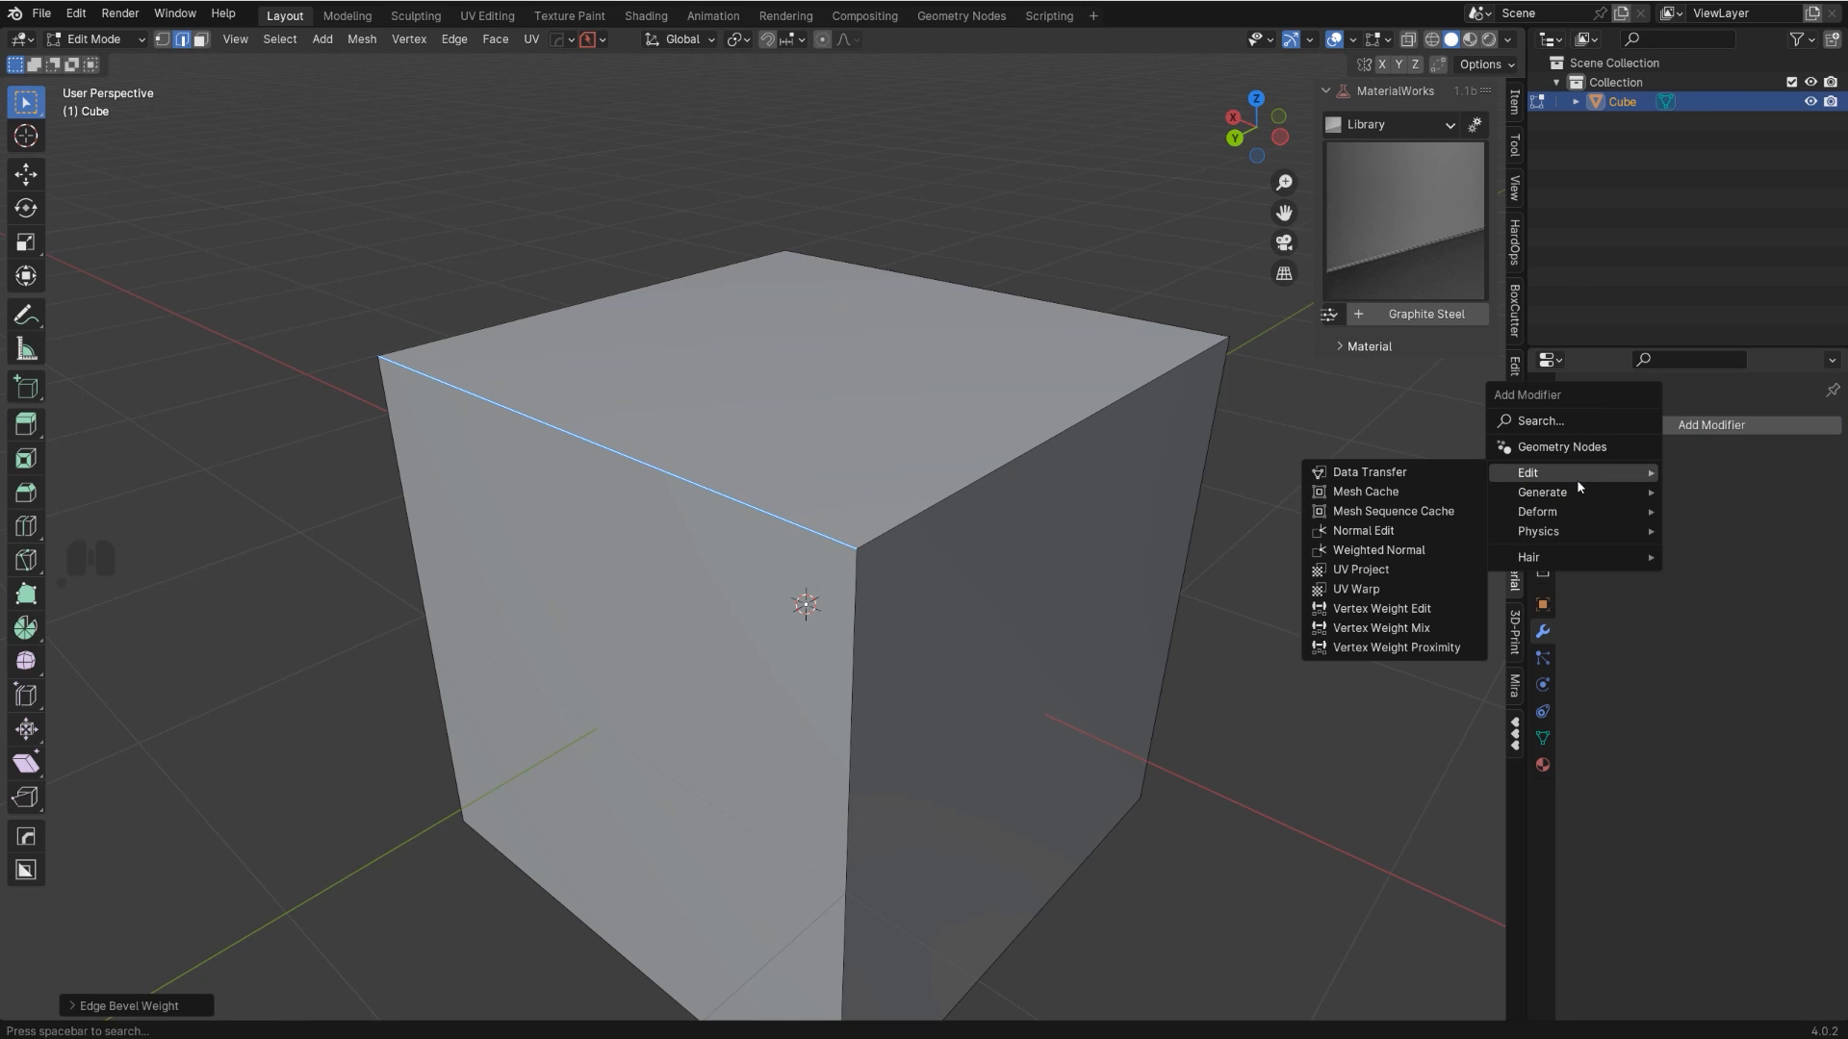
left_click(1677, 430)
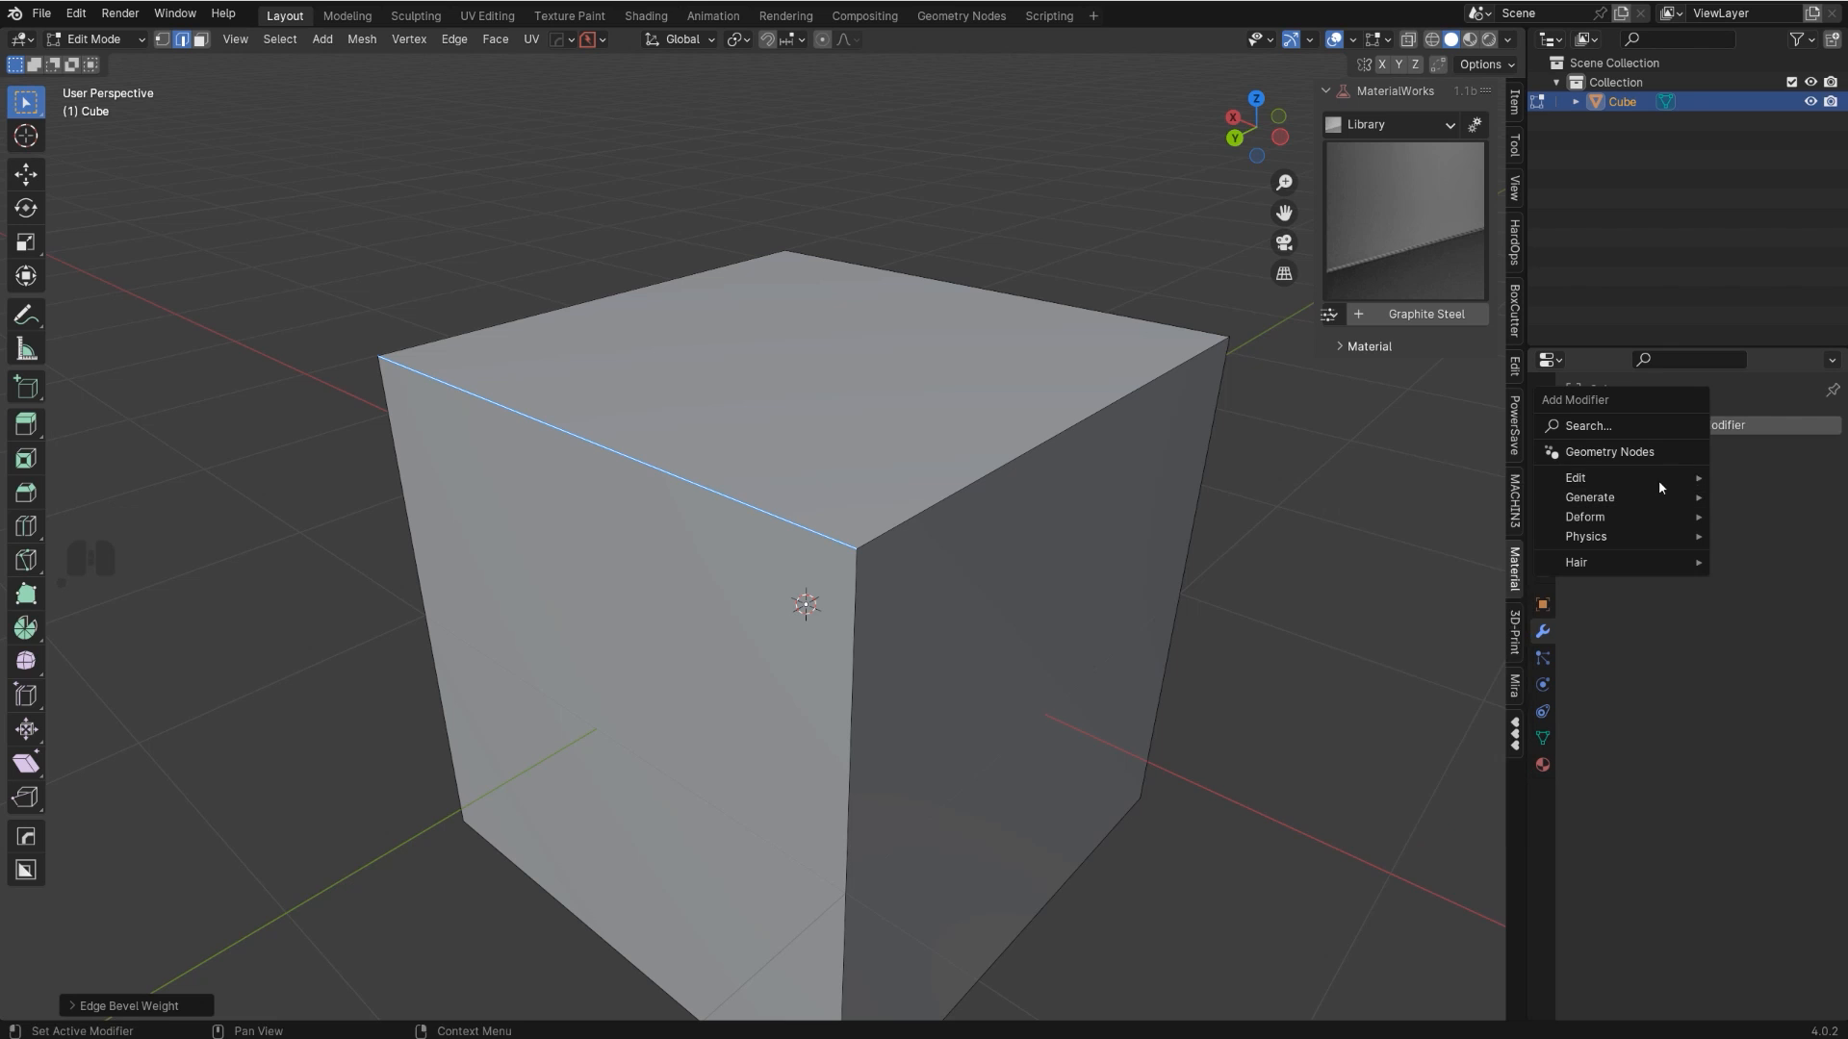
mouse_move(1659, 478)
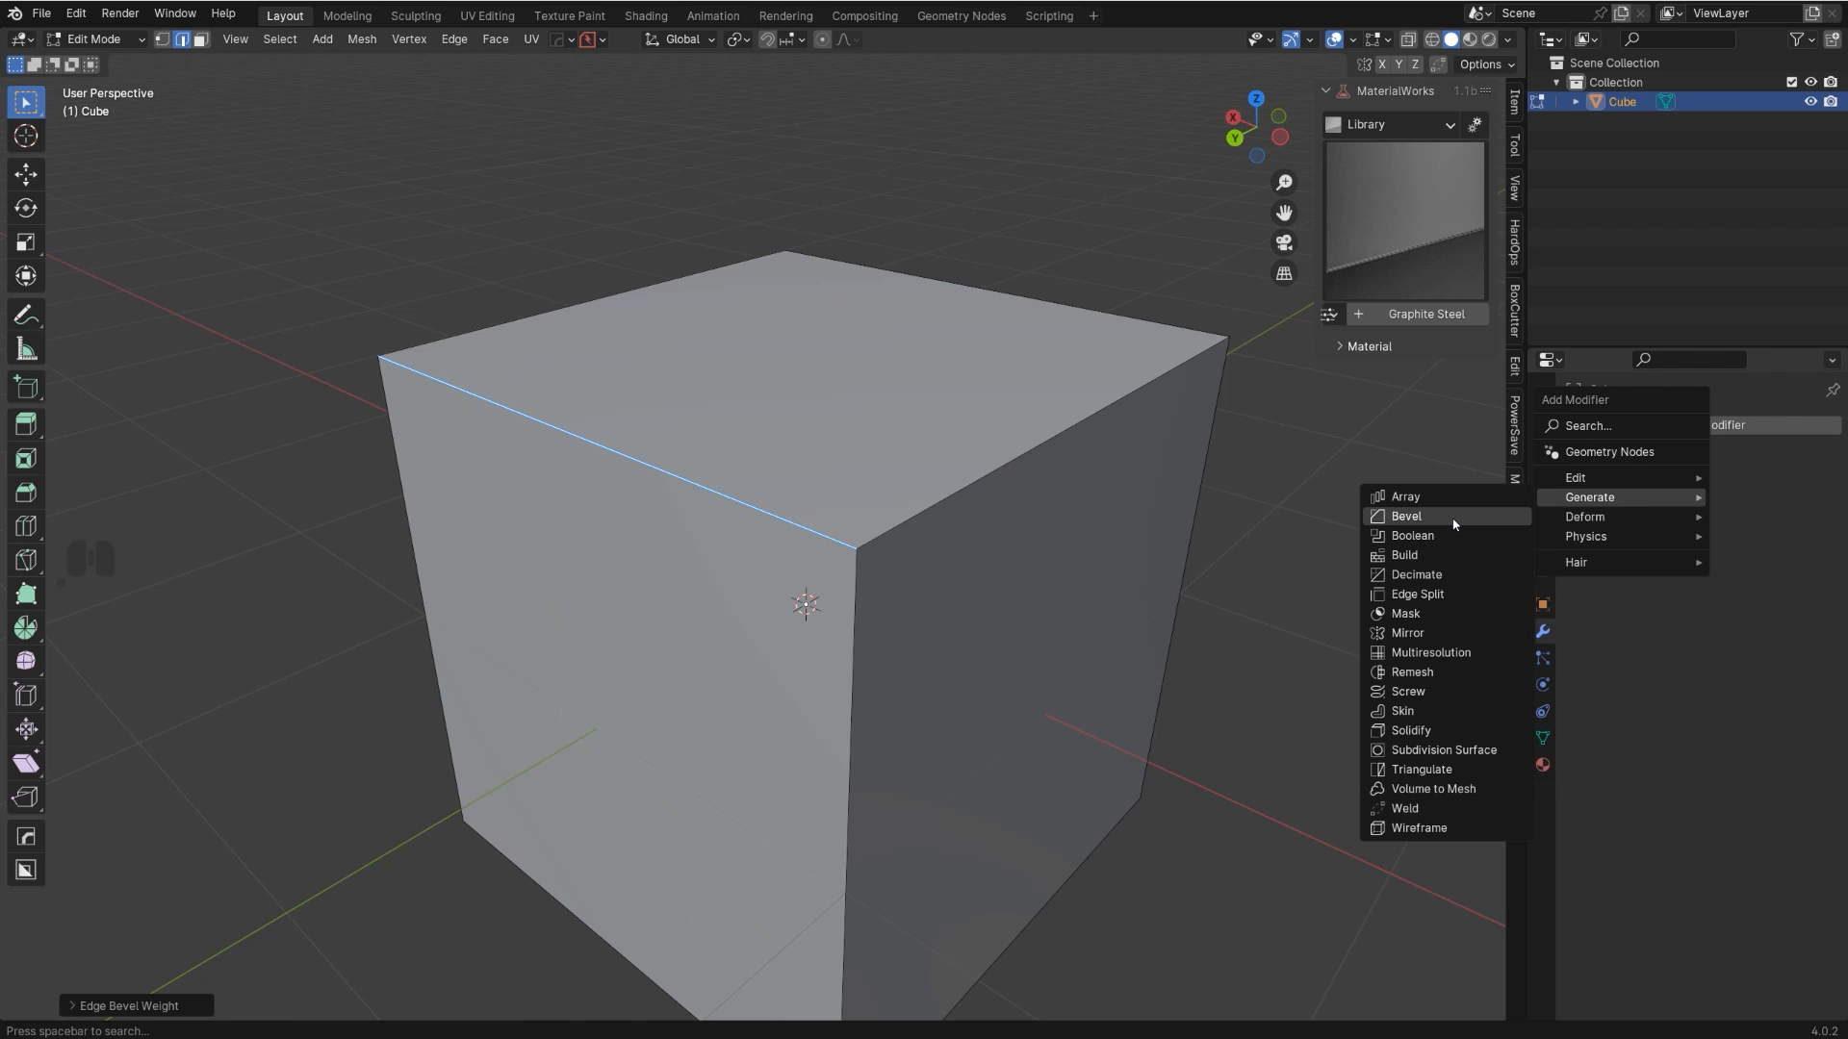
left_click(1454, 521)
middle_click_drag(1227, 594, 1159, 582)
scroll(1159, 582, "up", 1)
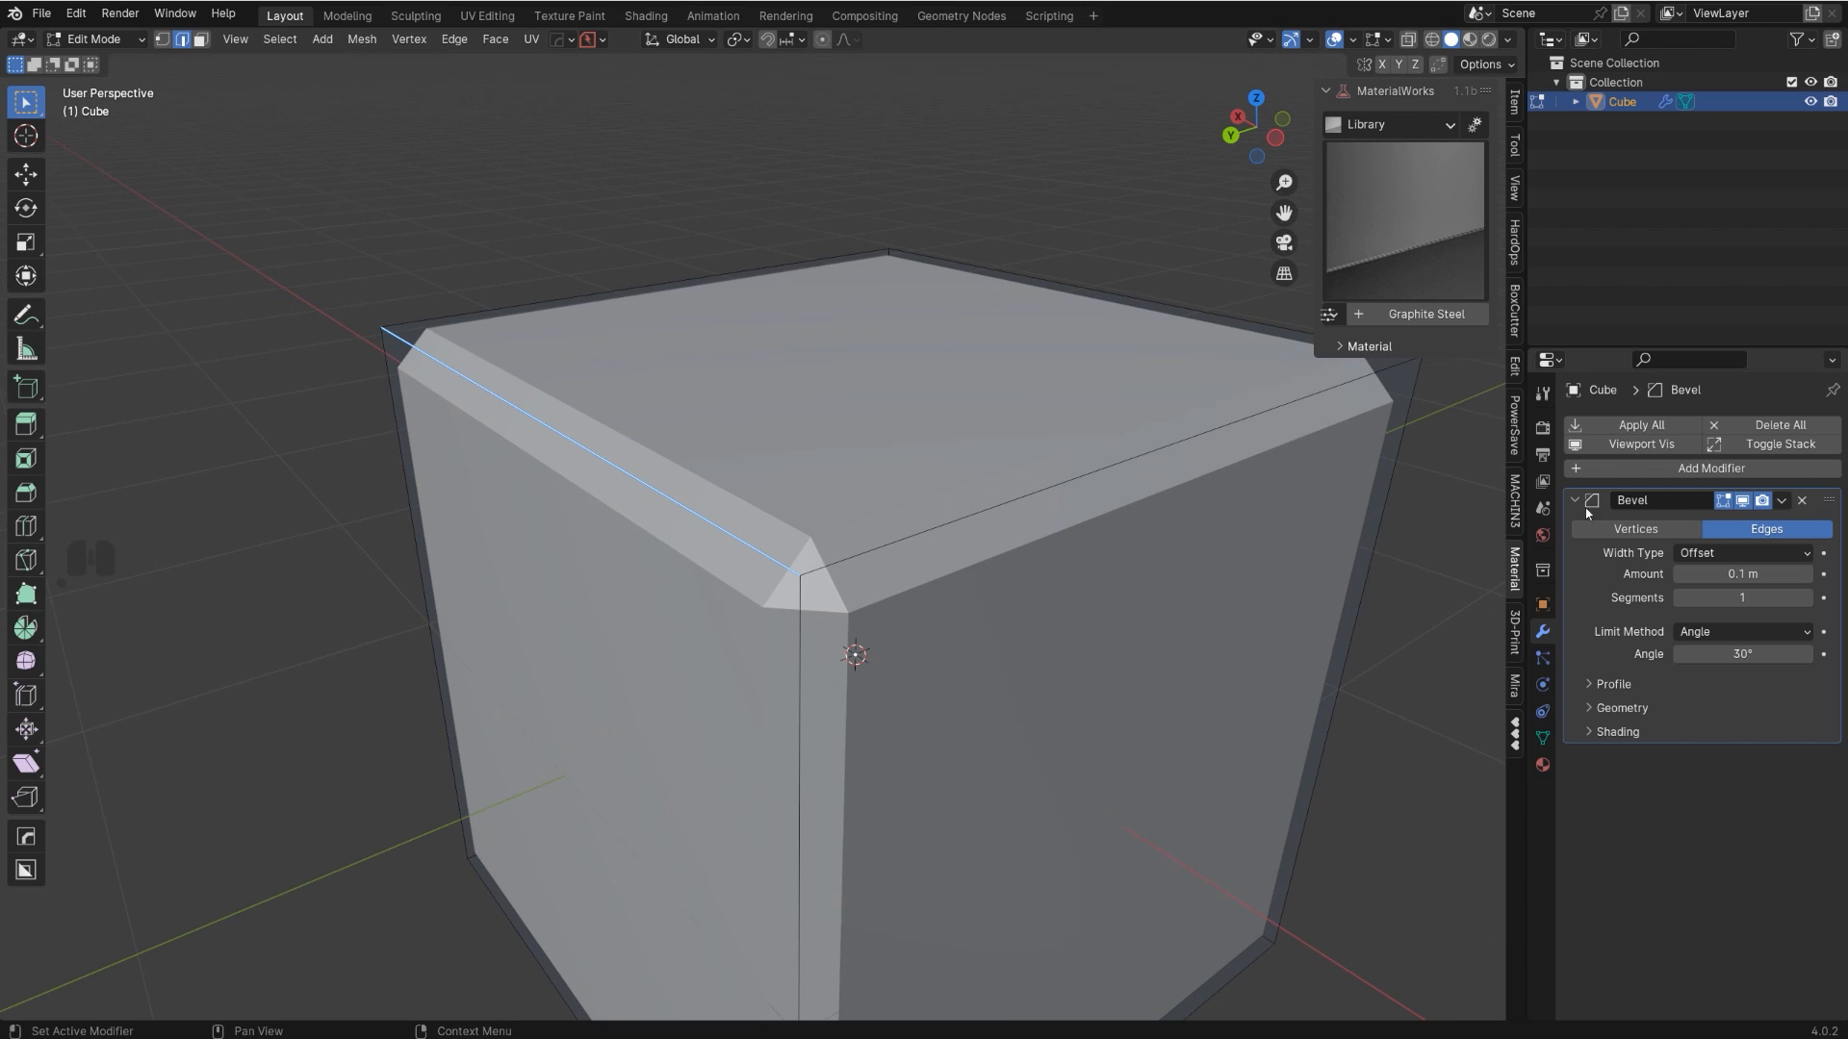
- Limit the Bevel modifier by Weight and set its segments to 6
left_click(1763, 634)
left_click(1745, 696)
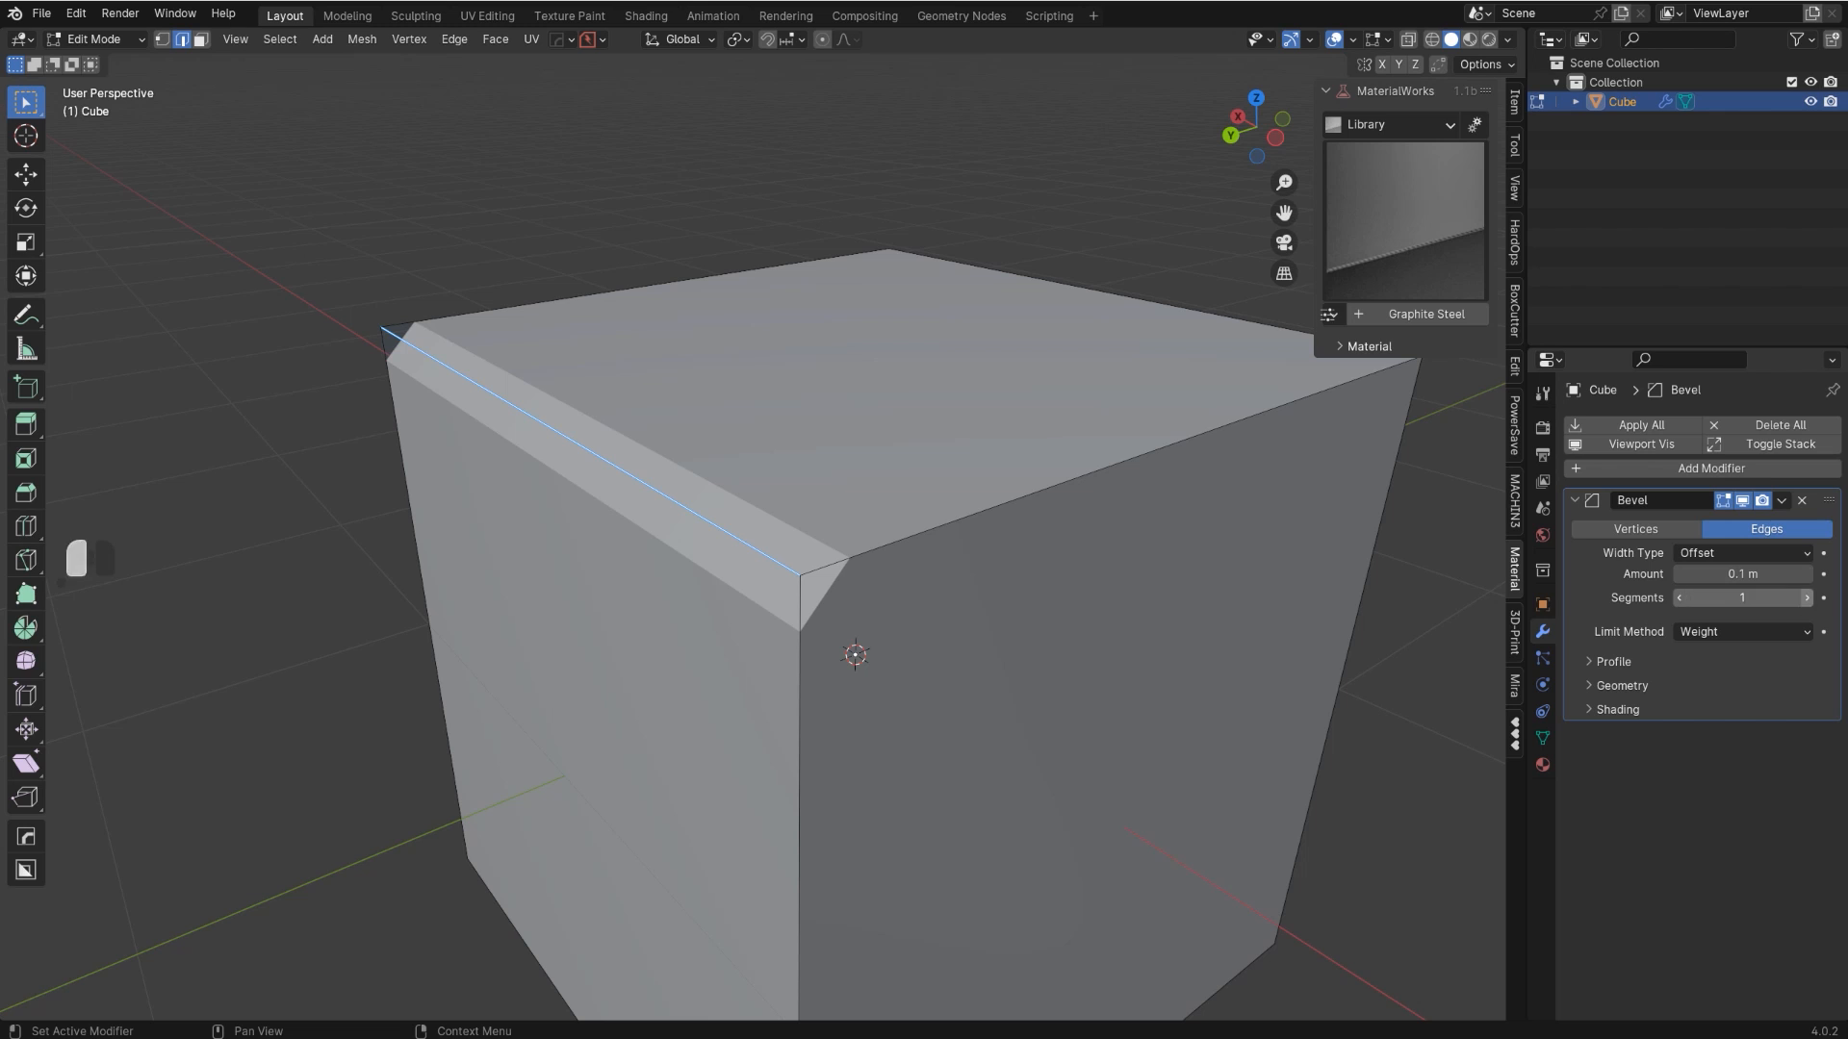
left_click(1807, 599)
left_click(1807, 598)
left_click(1806, 598)
left_click(1806, 598)
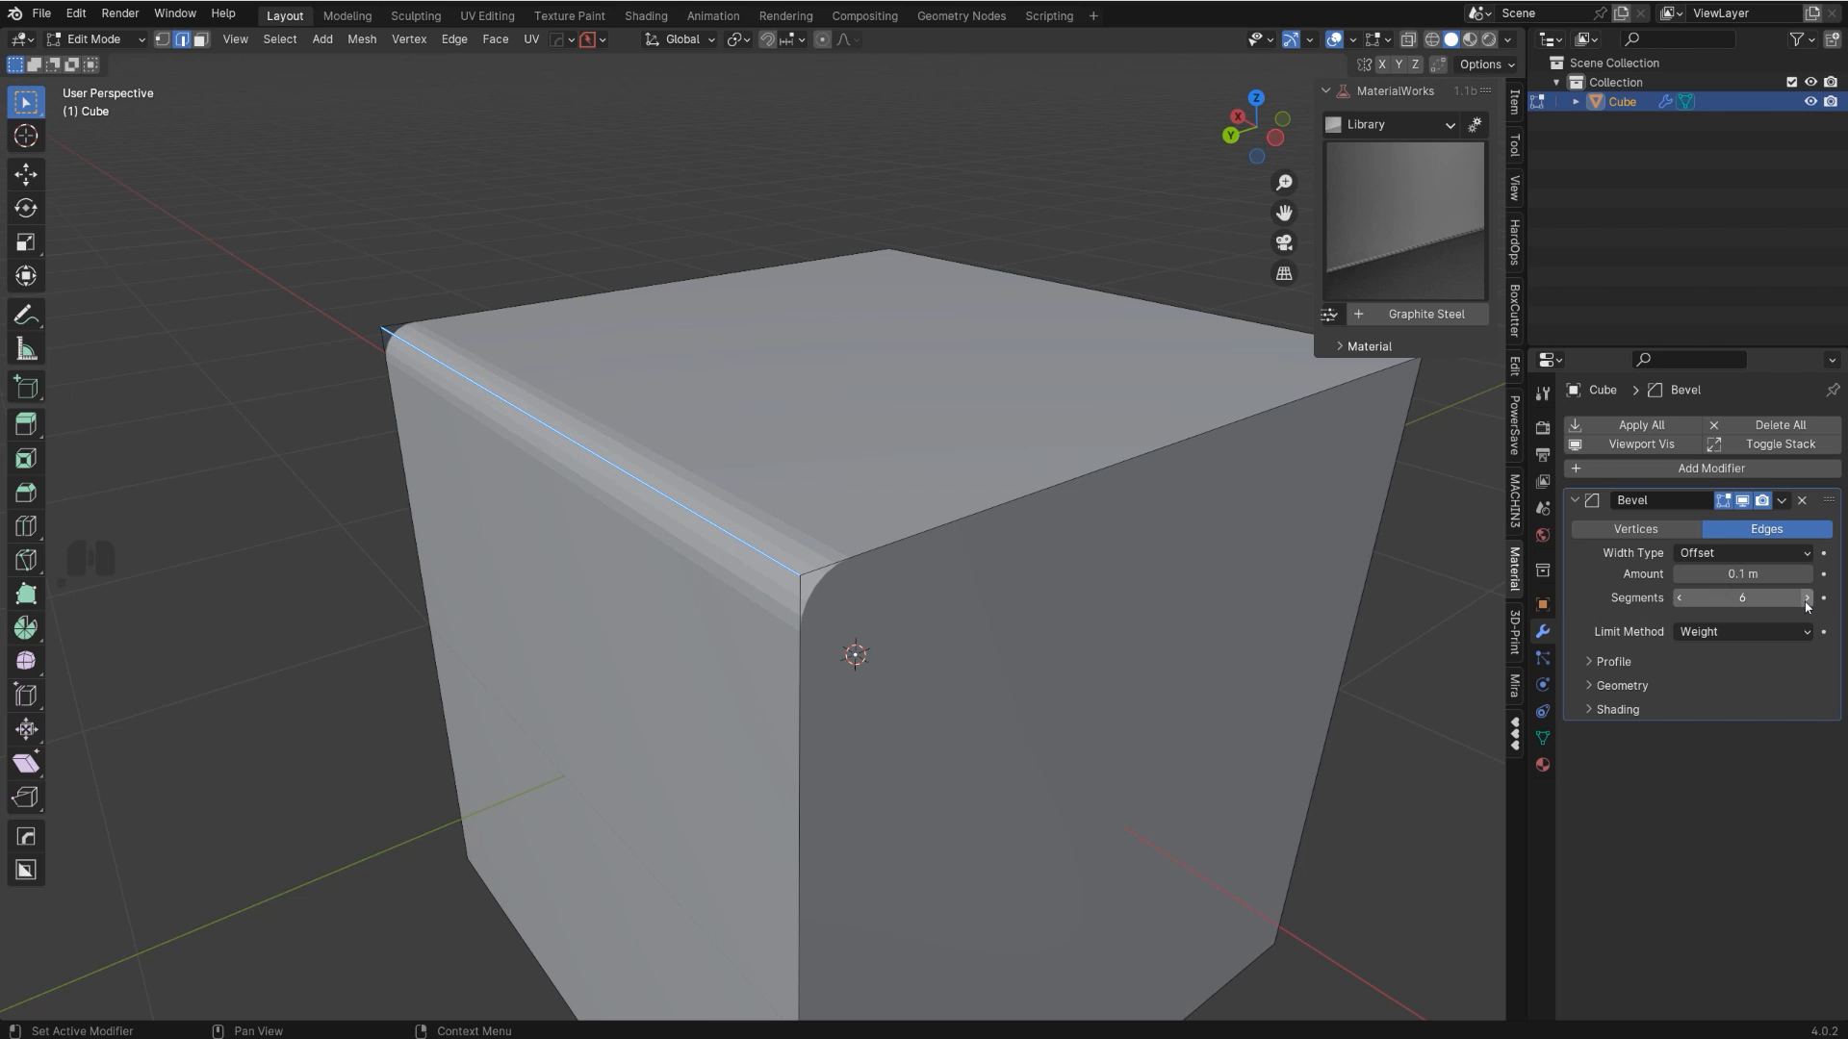
- Return to Object Mode and apply Shade Smooth to the cube
key("Tab")
right_click(978, 470)
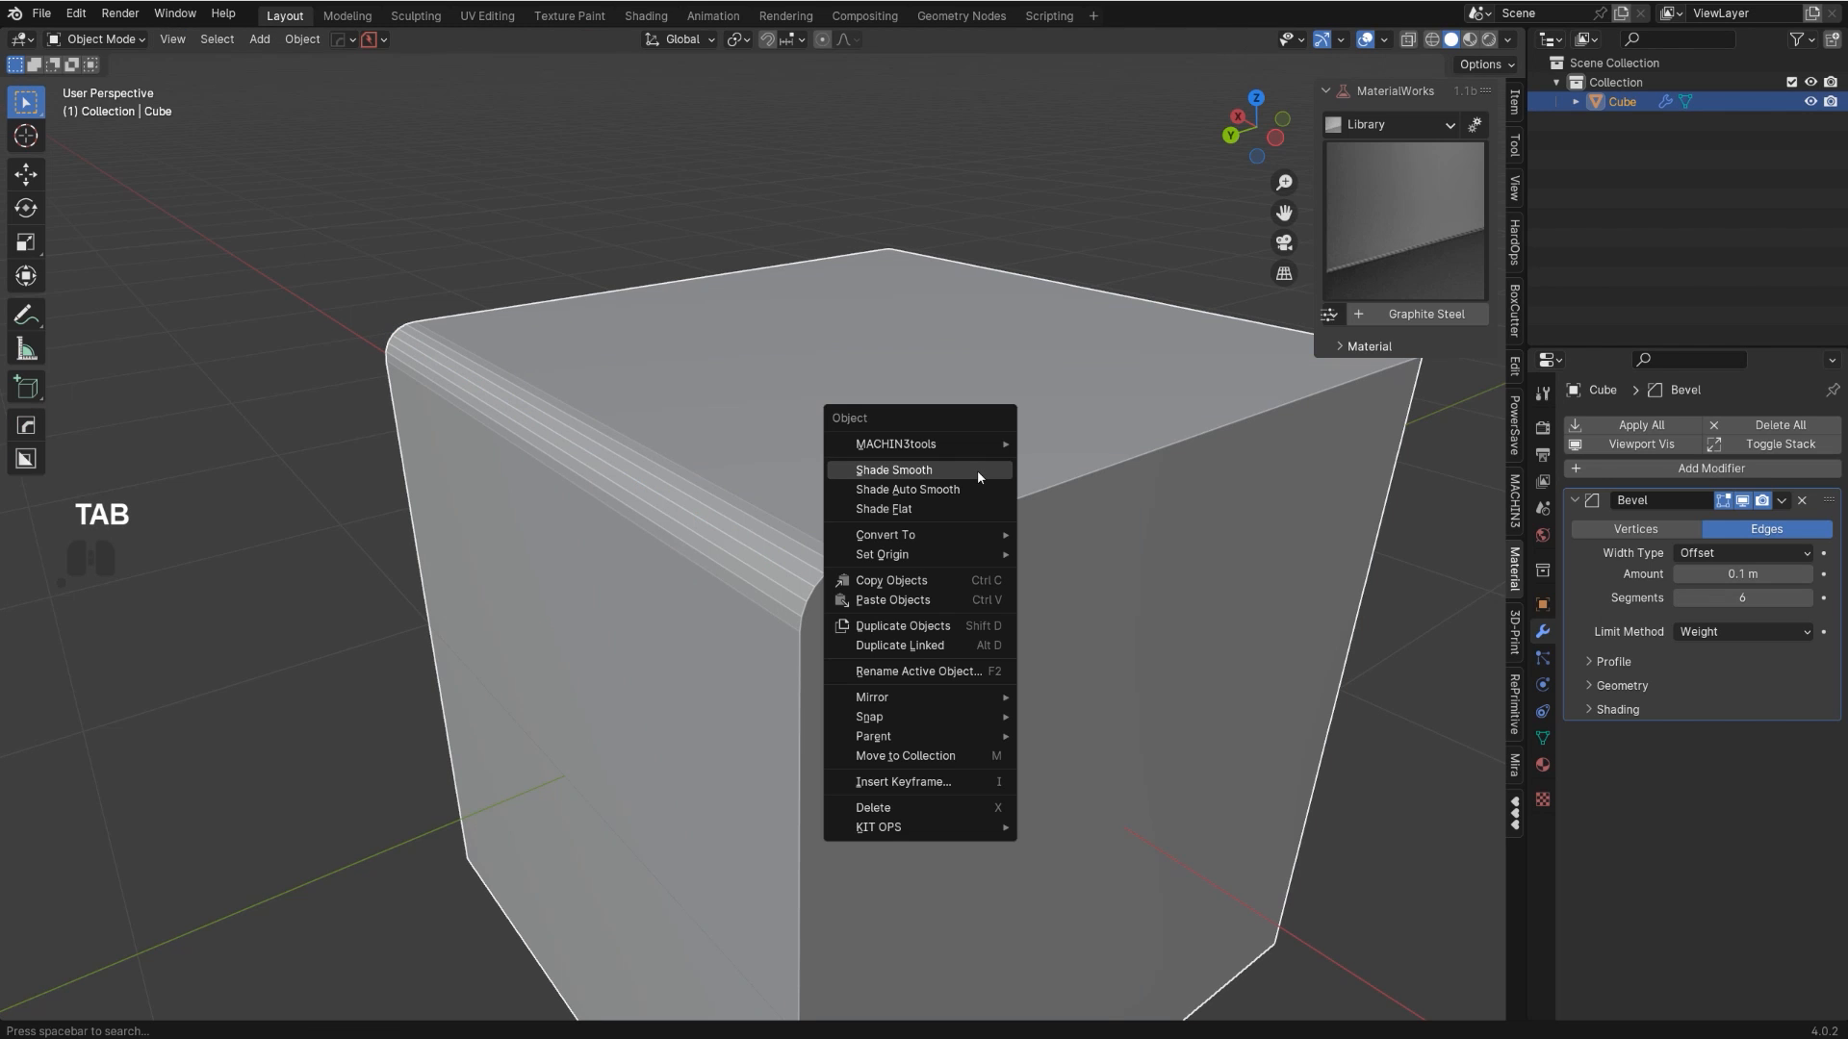
left_click(978, 470)
- Add a Weighted Normal modifier with HardOps Sharpen and set the auto smooth angle to 35°
key("q")
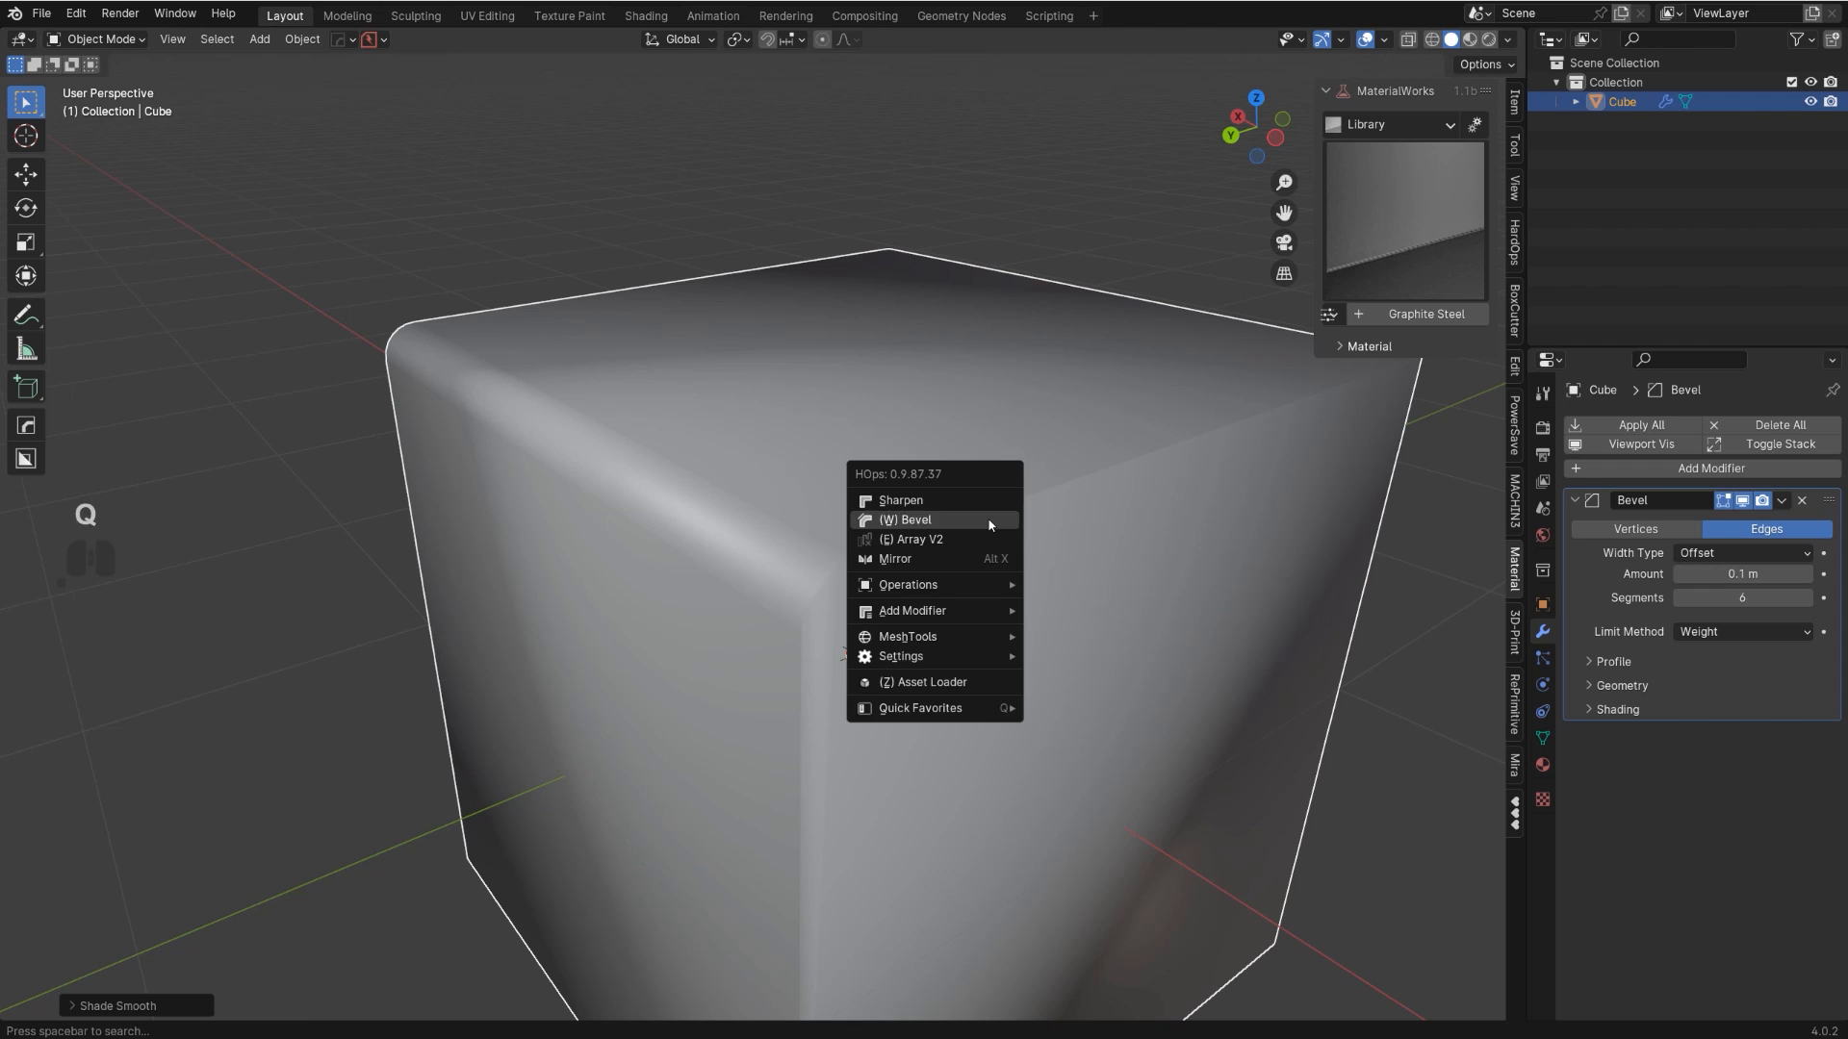
left_click(972, 505, "alt")
key("q")
left_click(1006, 528, "shift")
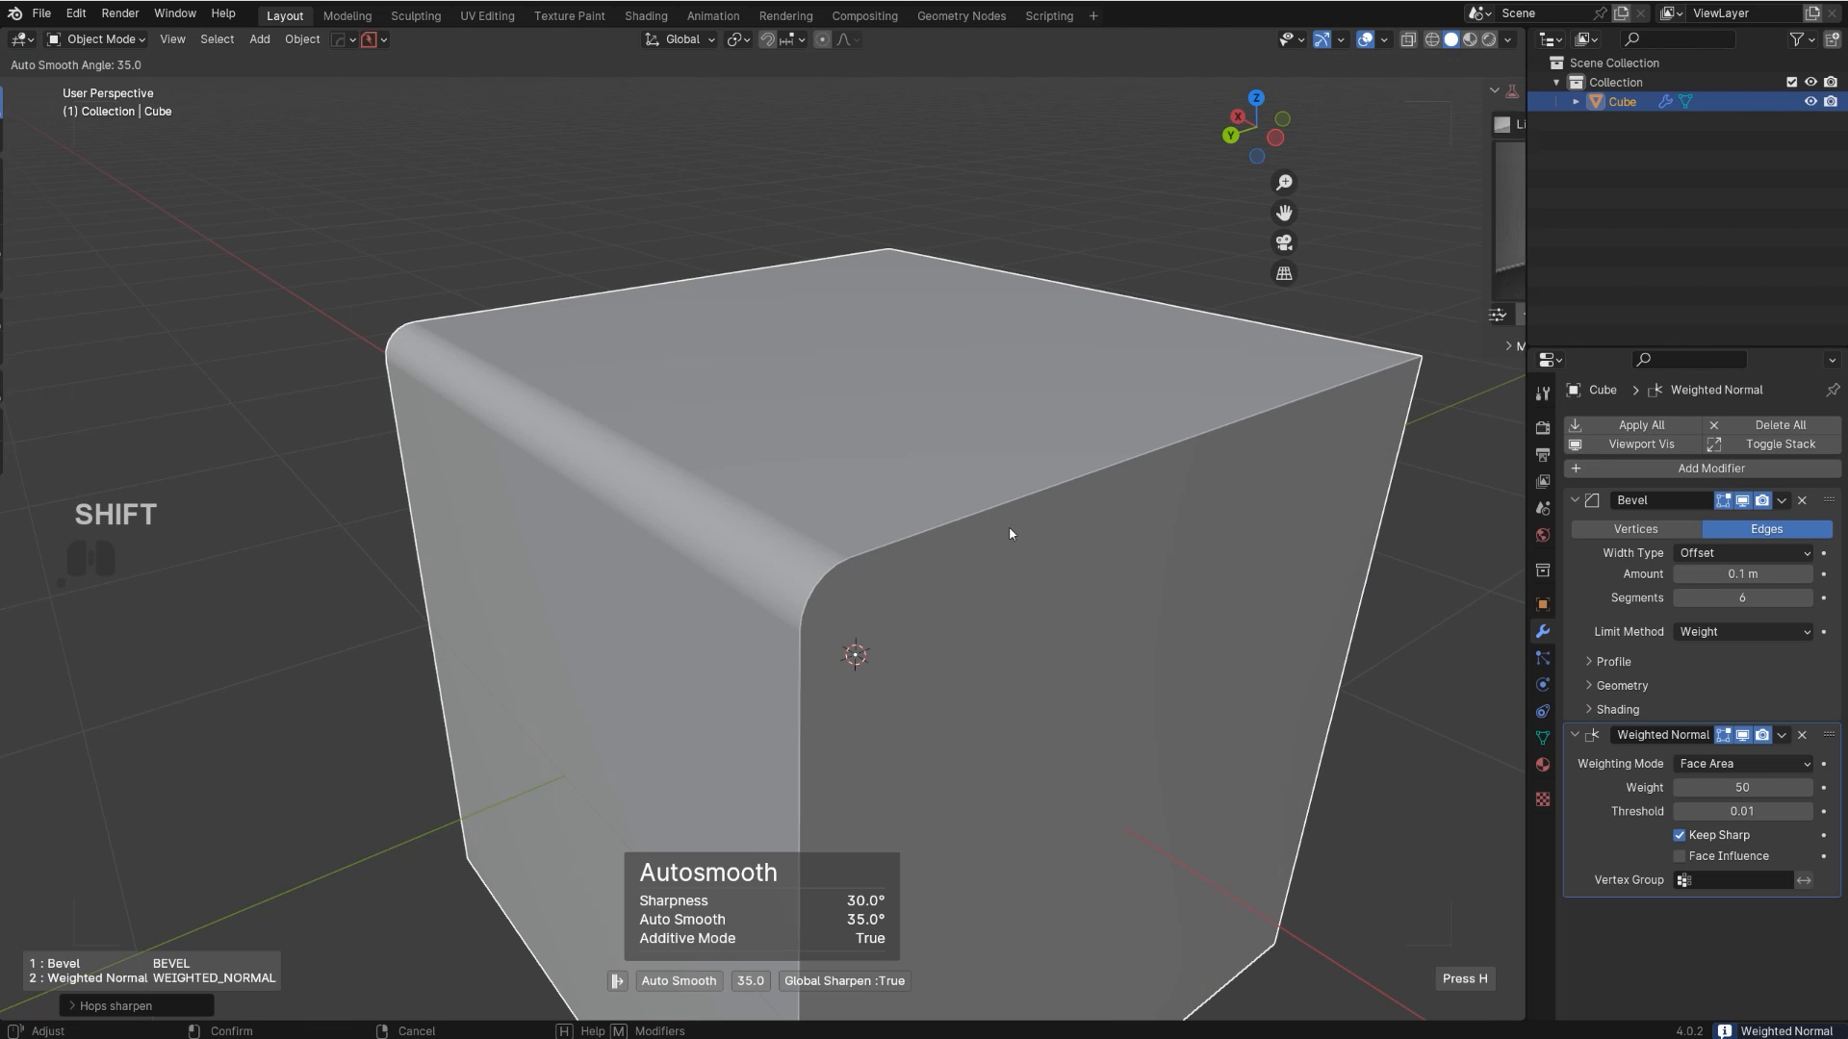
- Widen the weighted edge's bevel to 0.2983 m with the HardOps Bevel tool
middle_click_drag(1001, 535, 1148, 573)
key("q")
left_click(967, 615)
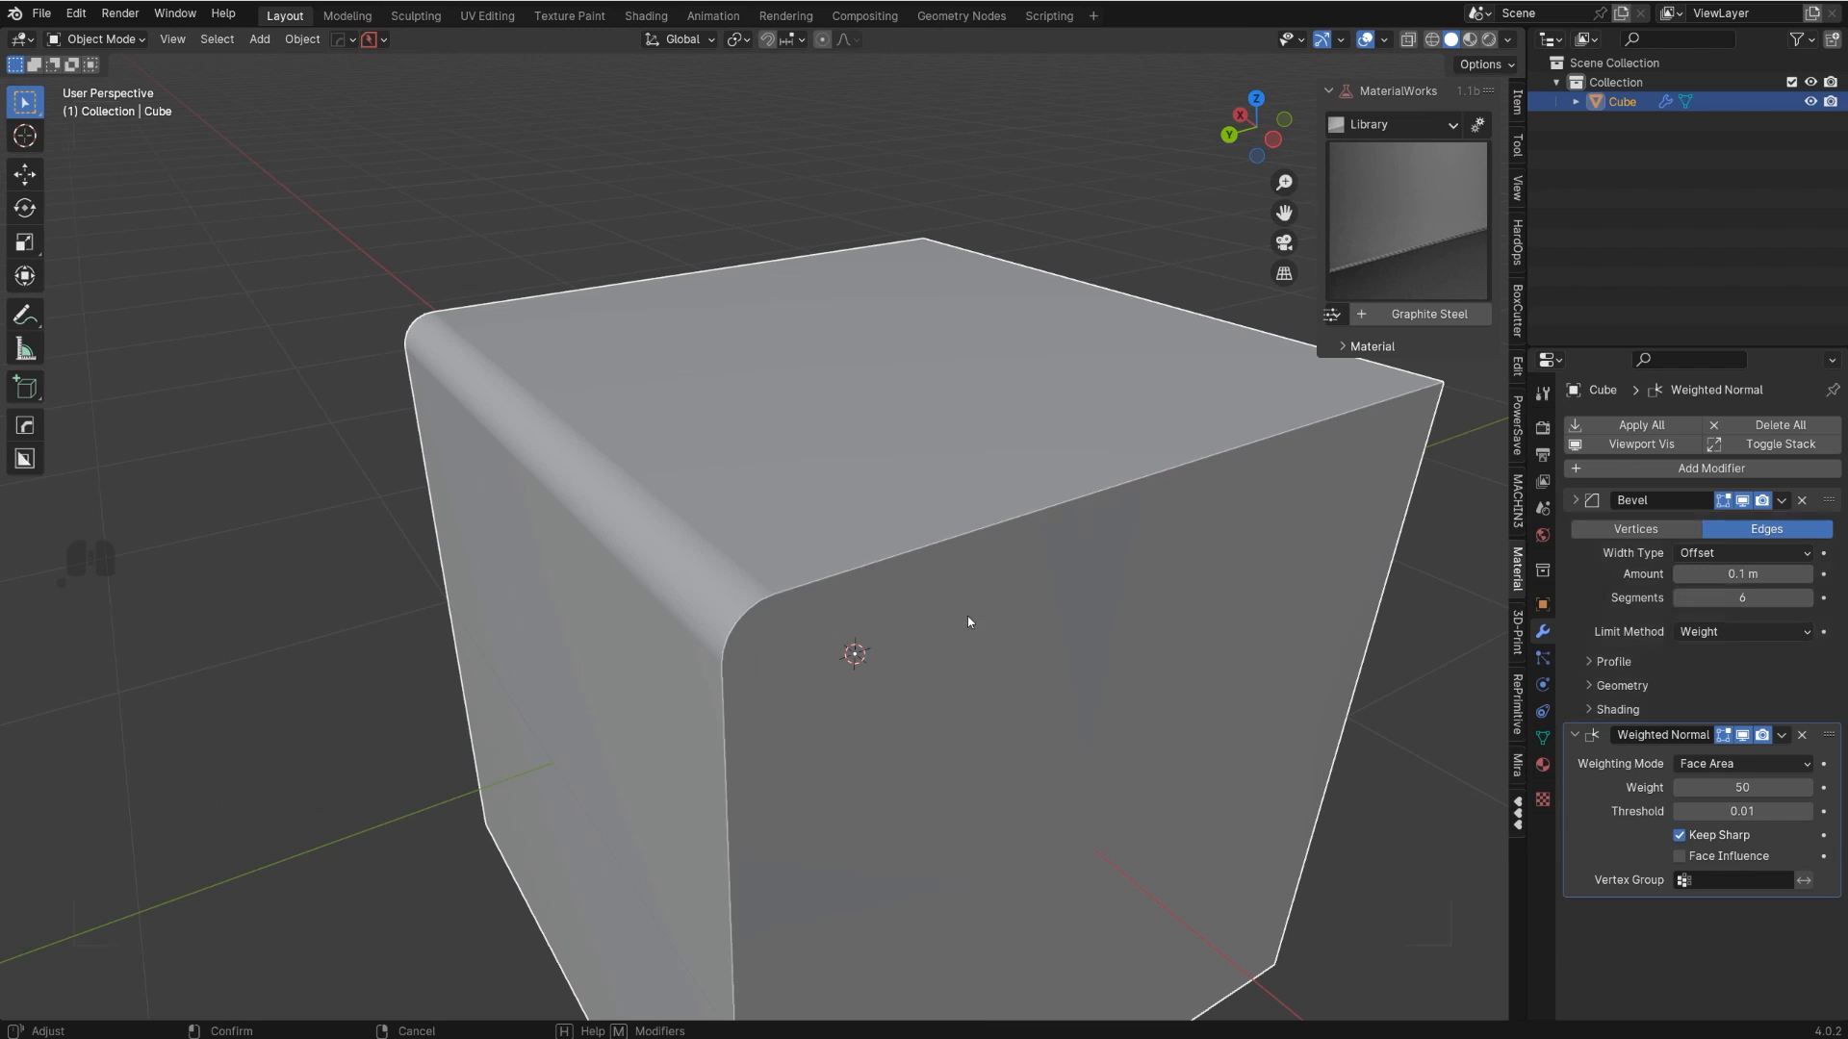
left_click(912, 632)
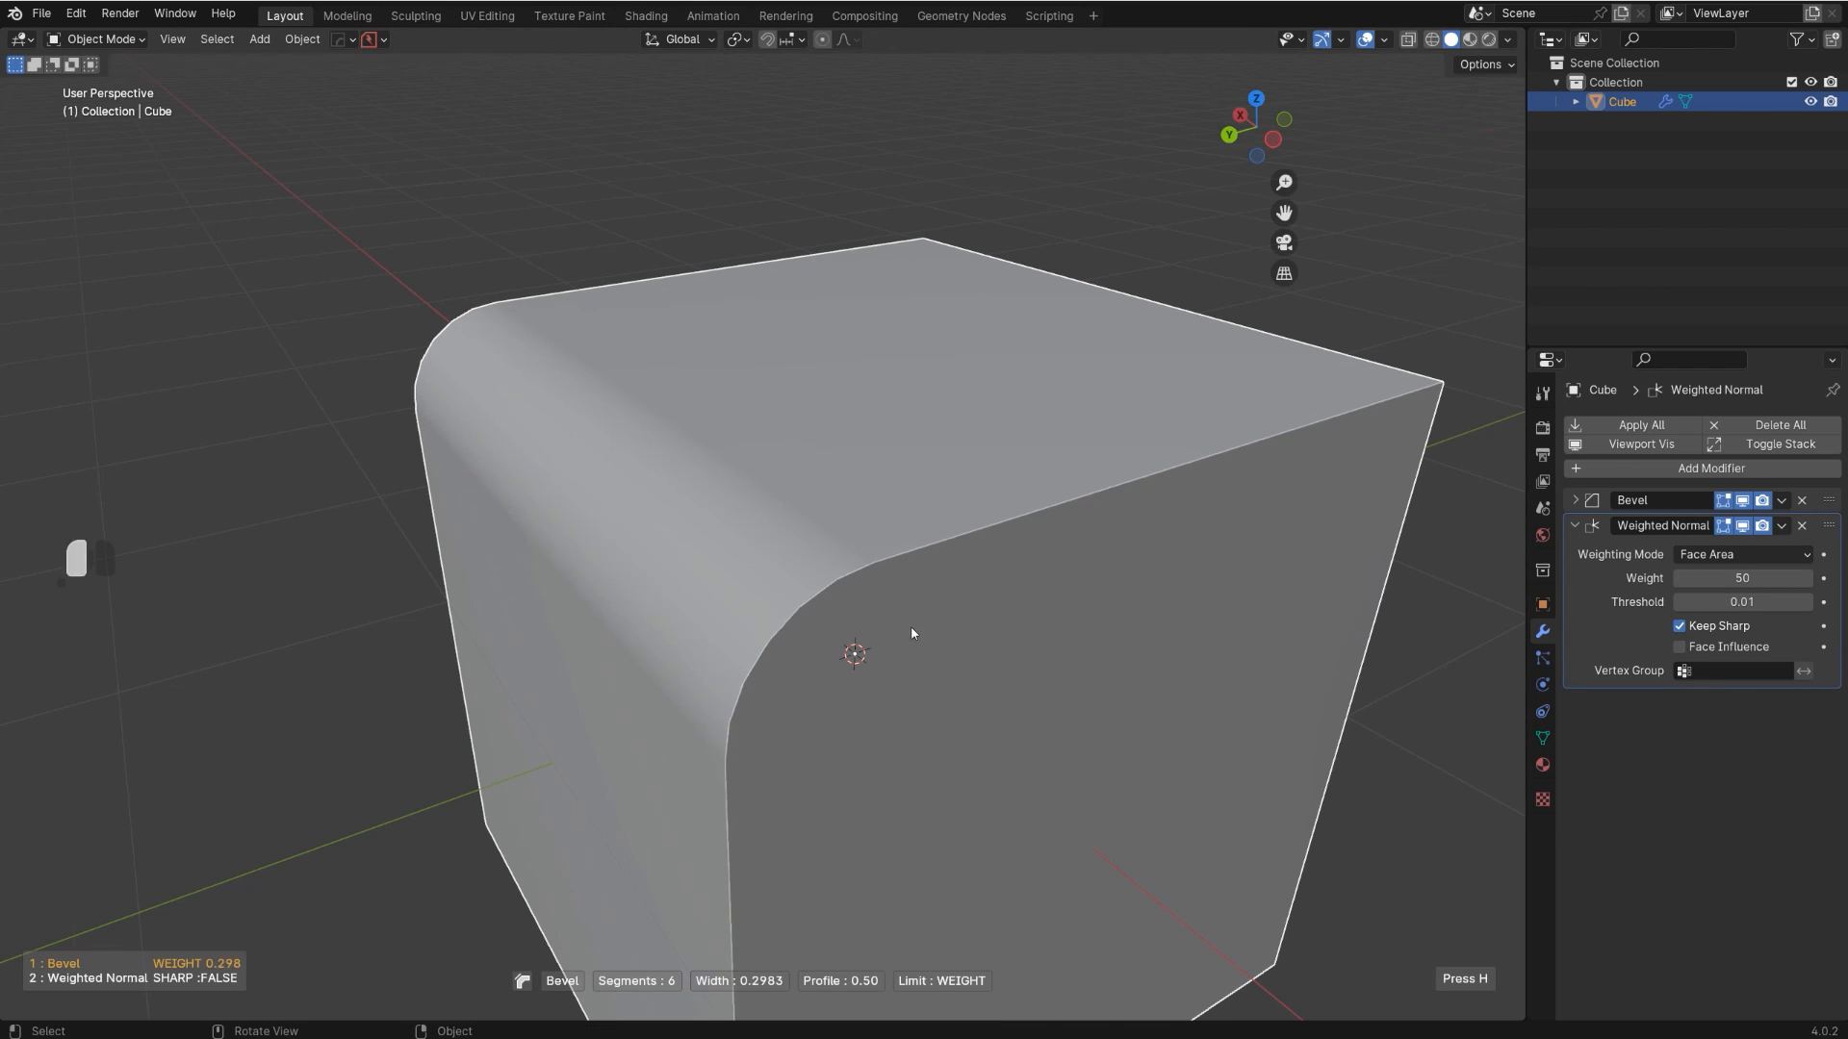
- Check the Bevel modifier's width, segments and Limit Method, and examine the rounded edge
left_click(1576, 500)
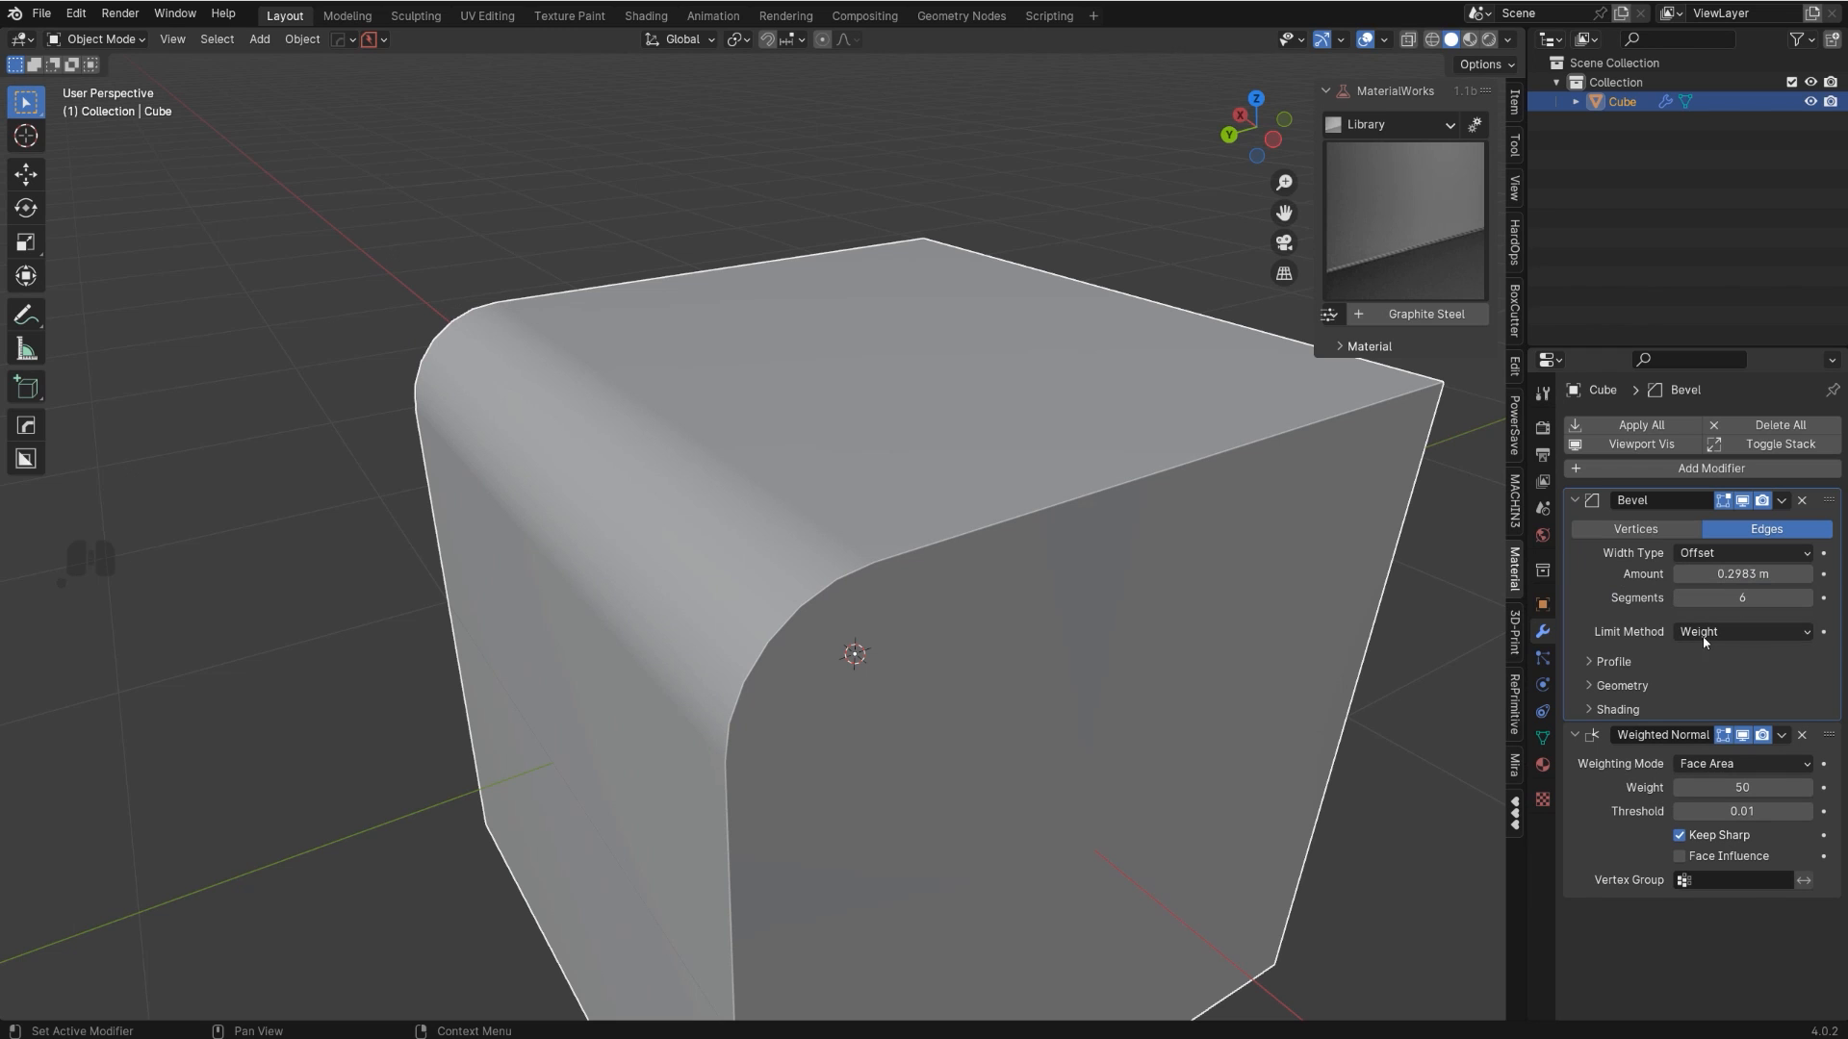
left_click(1766, 633)
scroll(871, 604, "down", 2)
middle_click_drag(870, 604, 781, 532, "shift")
scroll(793, 533, "up", 2)
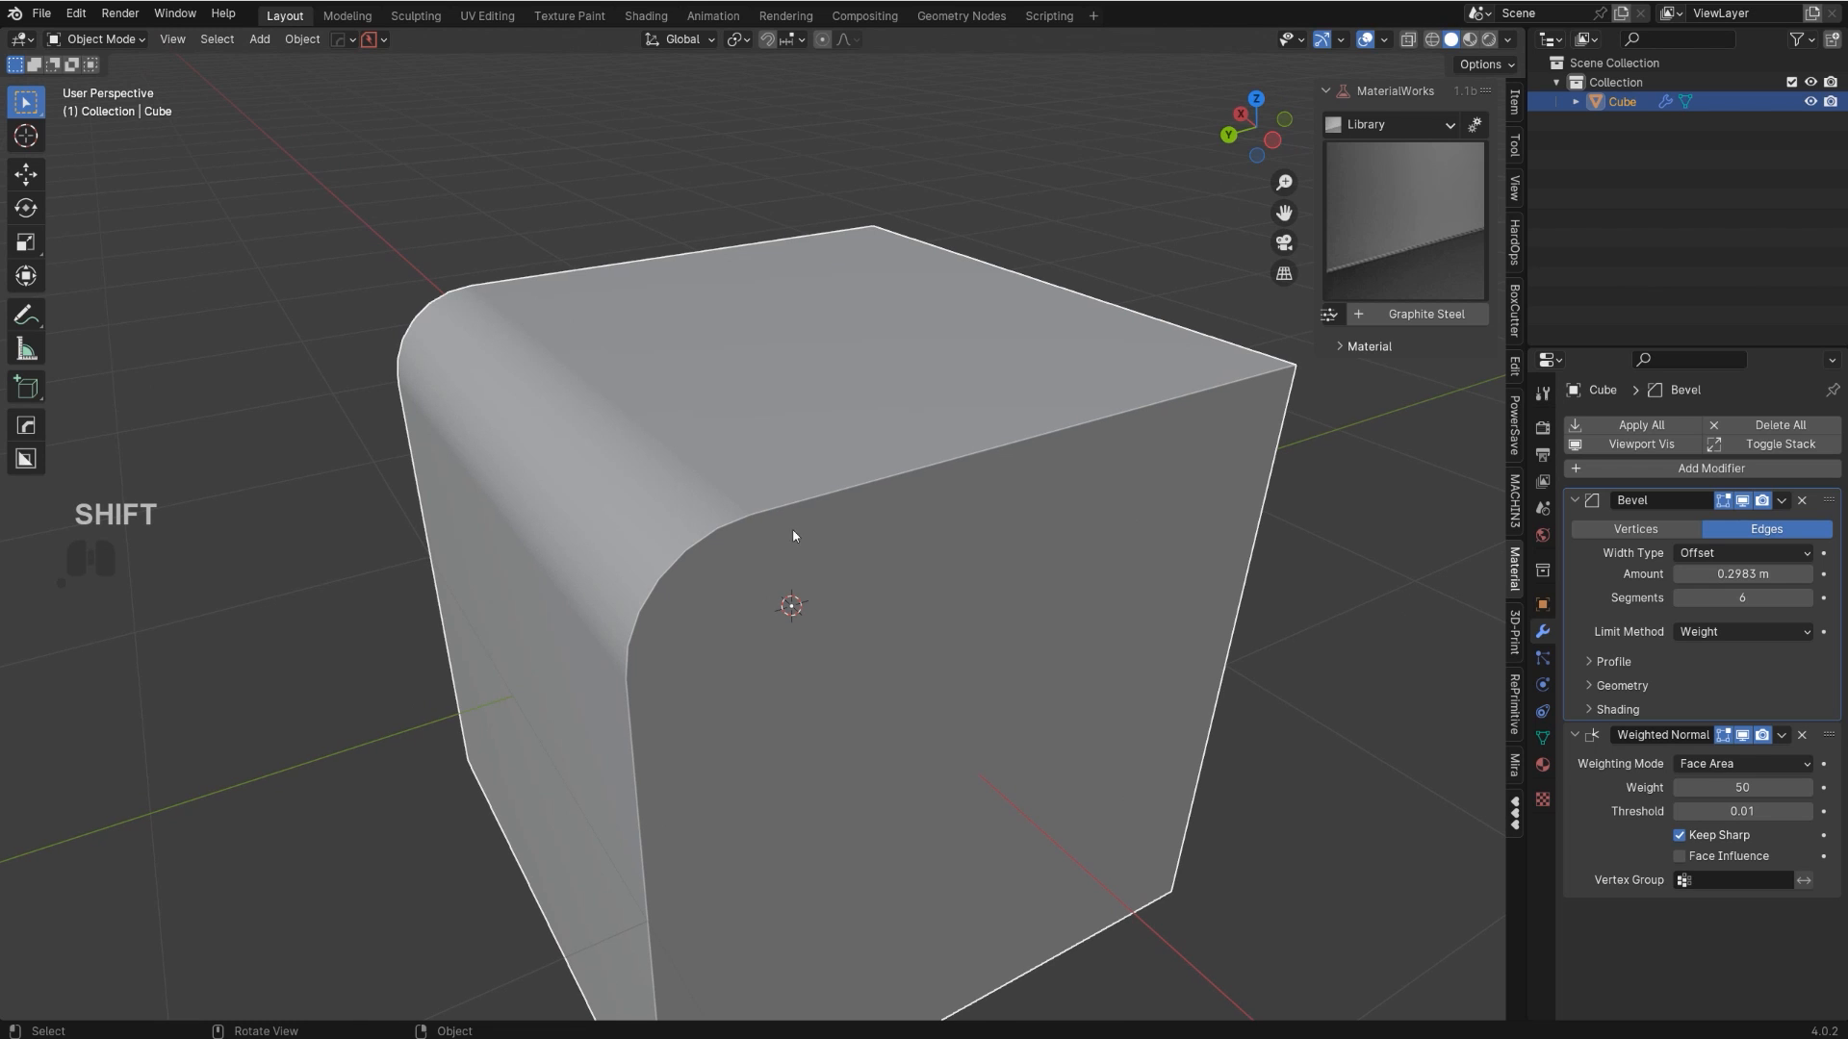
middle_click_drag(893, 447, 827, 499, "shift")
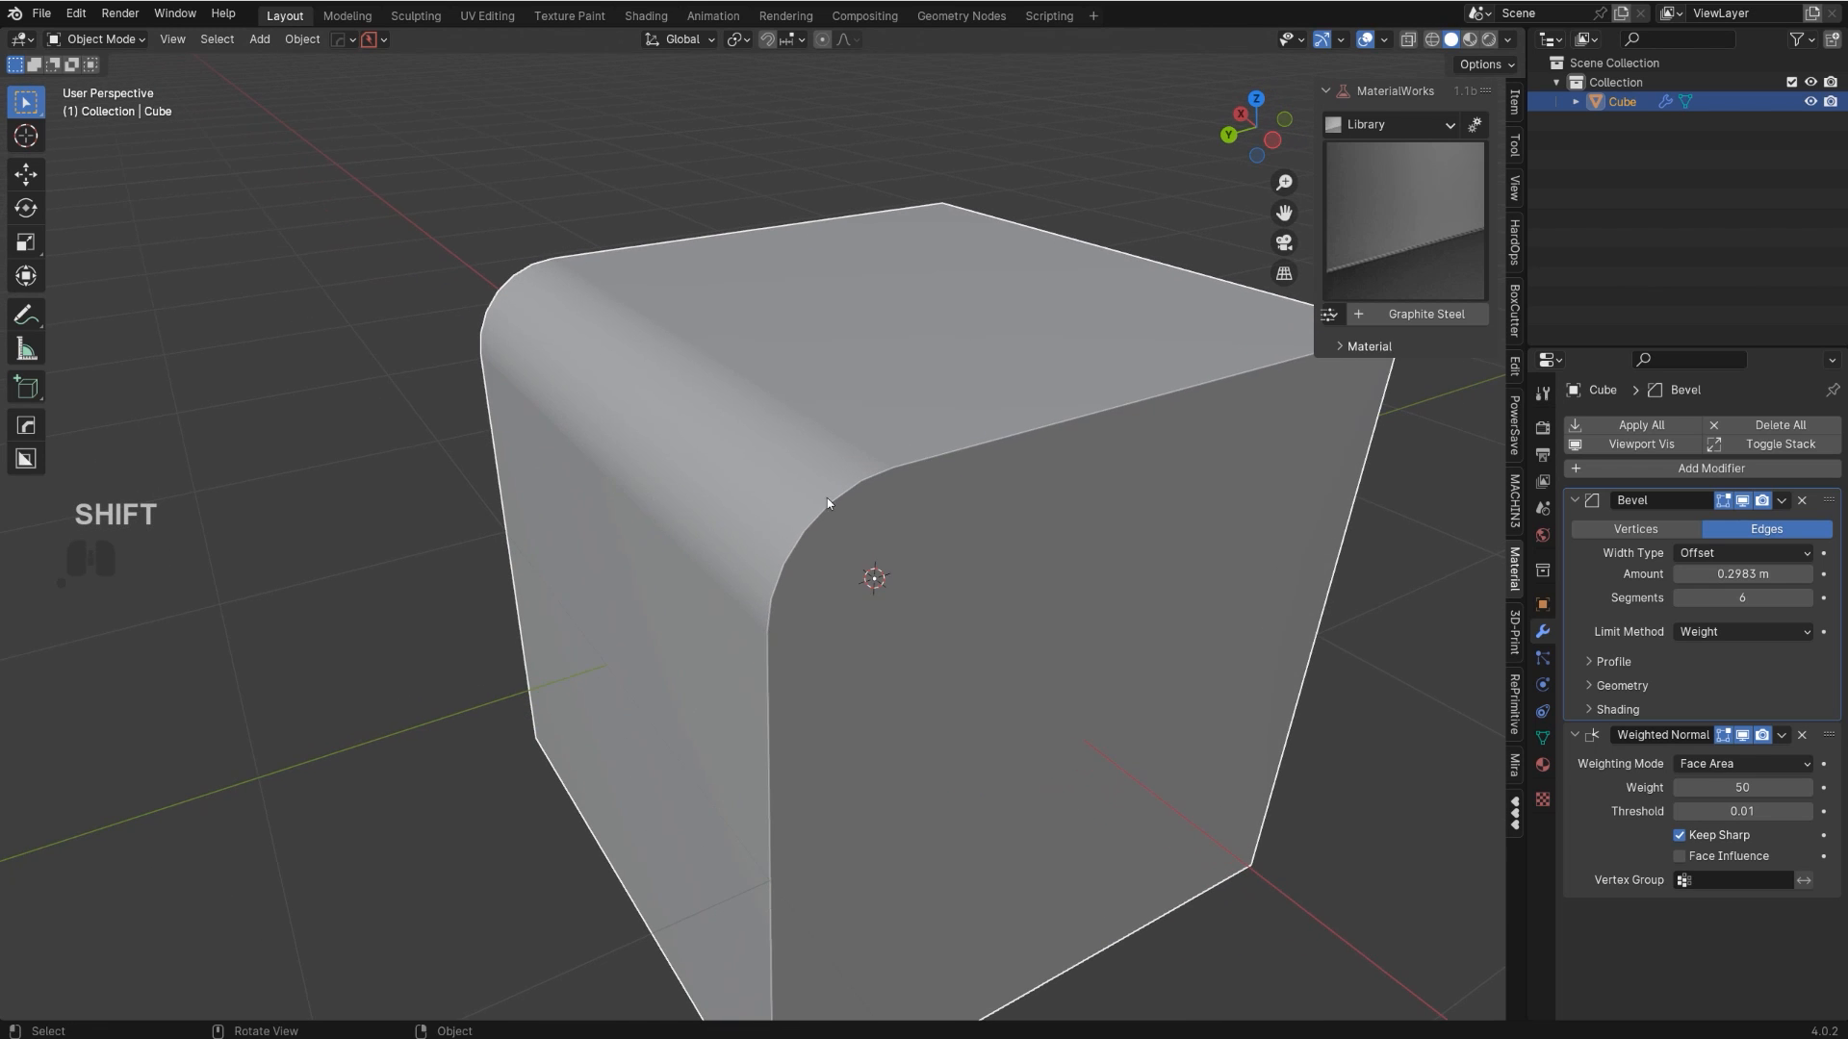
- Bevel the opposite top edge directly in Edit Mode with 10 segments and a width of about 0.4 m
middle_click_drag(990, 557, 973, 395)
key("Tab")
left_click(950, 492)
key("ctrl+b")
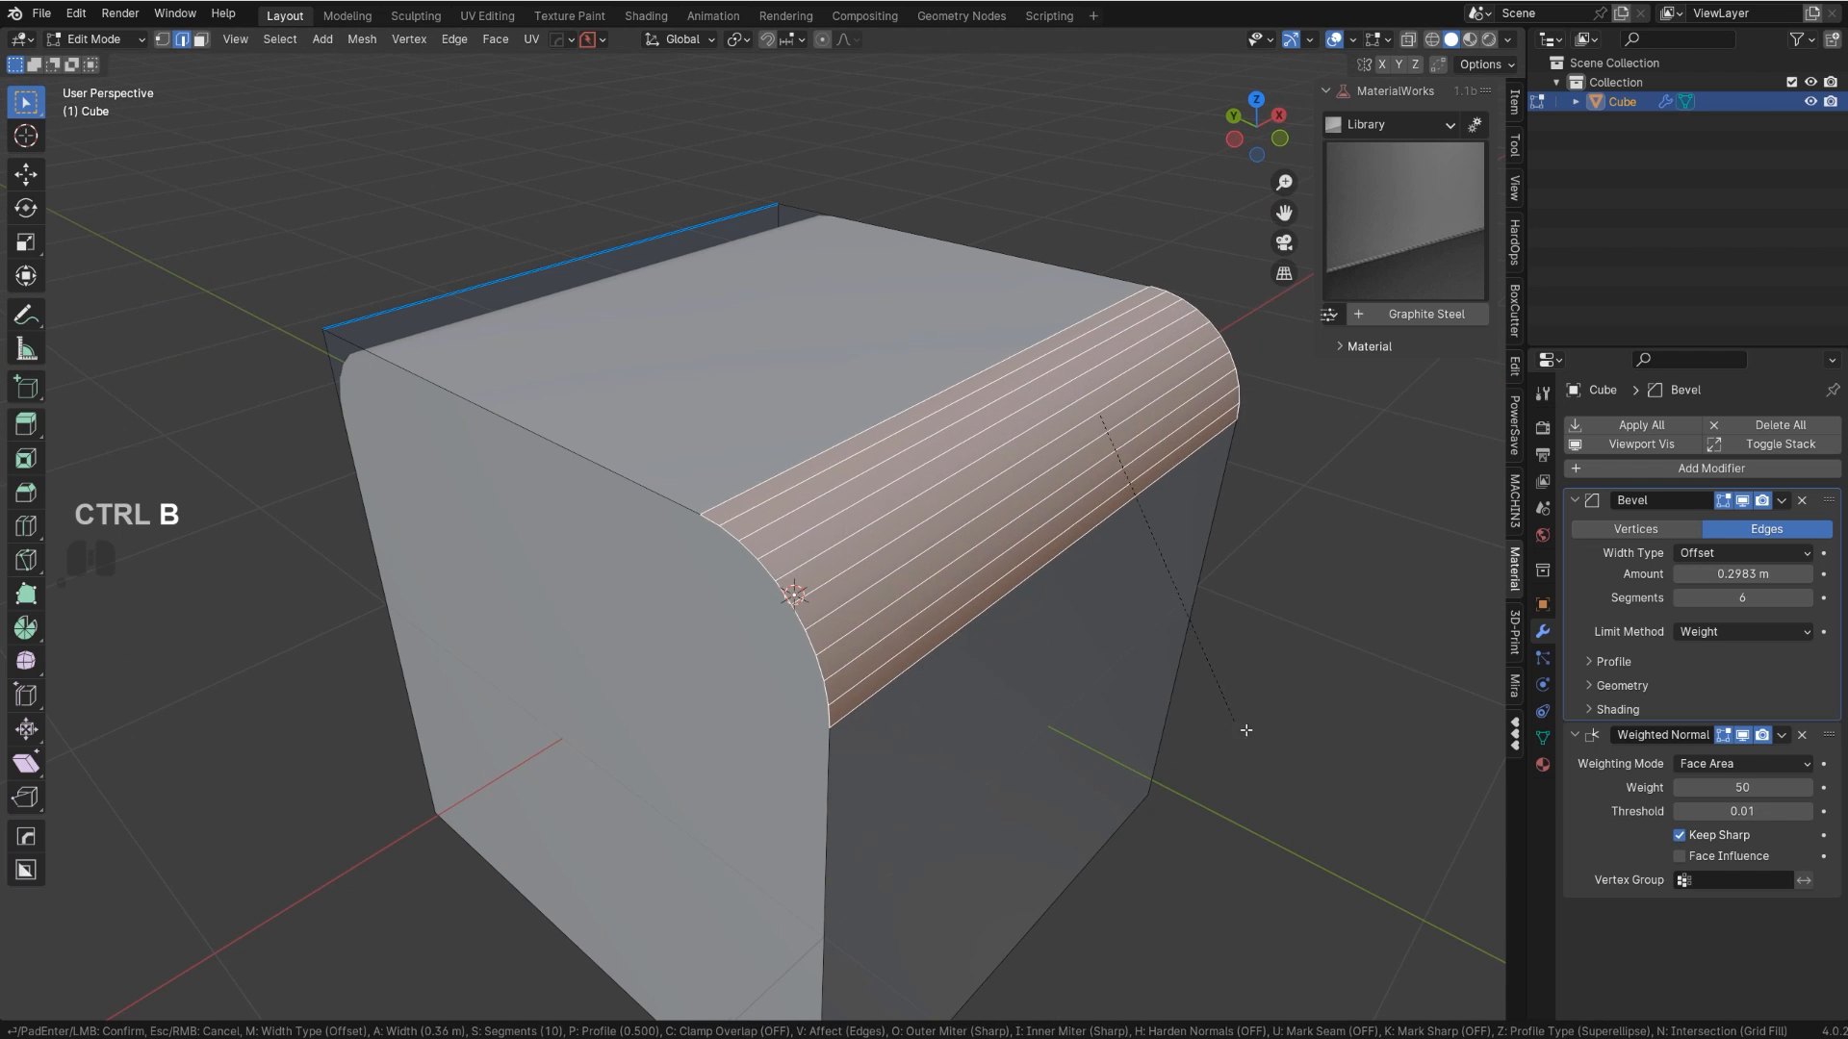
left_click(1271, 747)
- Compare the directly bevelled edge with the weight-driven modifier bevel in Object Mode and Edit Mode
key("Tab")
scroll(931, 481, "down", 2)
middle_click_drag(965, 462, 789, 516)
scroll(951, 472, "up", 3)
scroll(789, 515, "up", 2)
key("Tab")
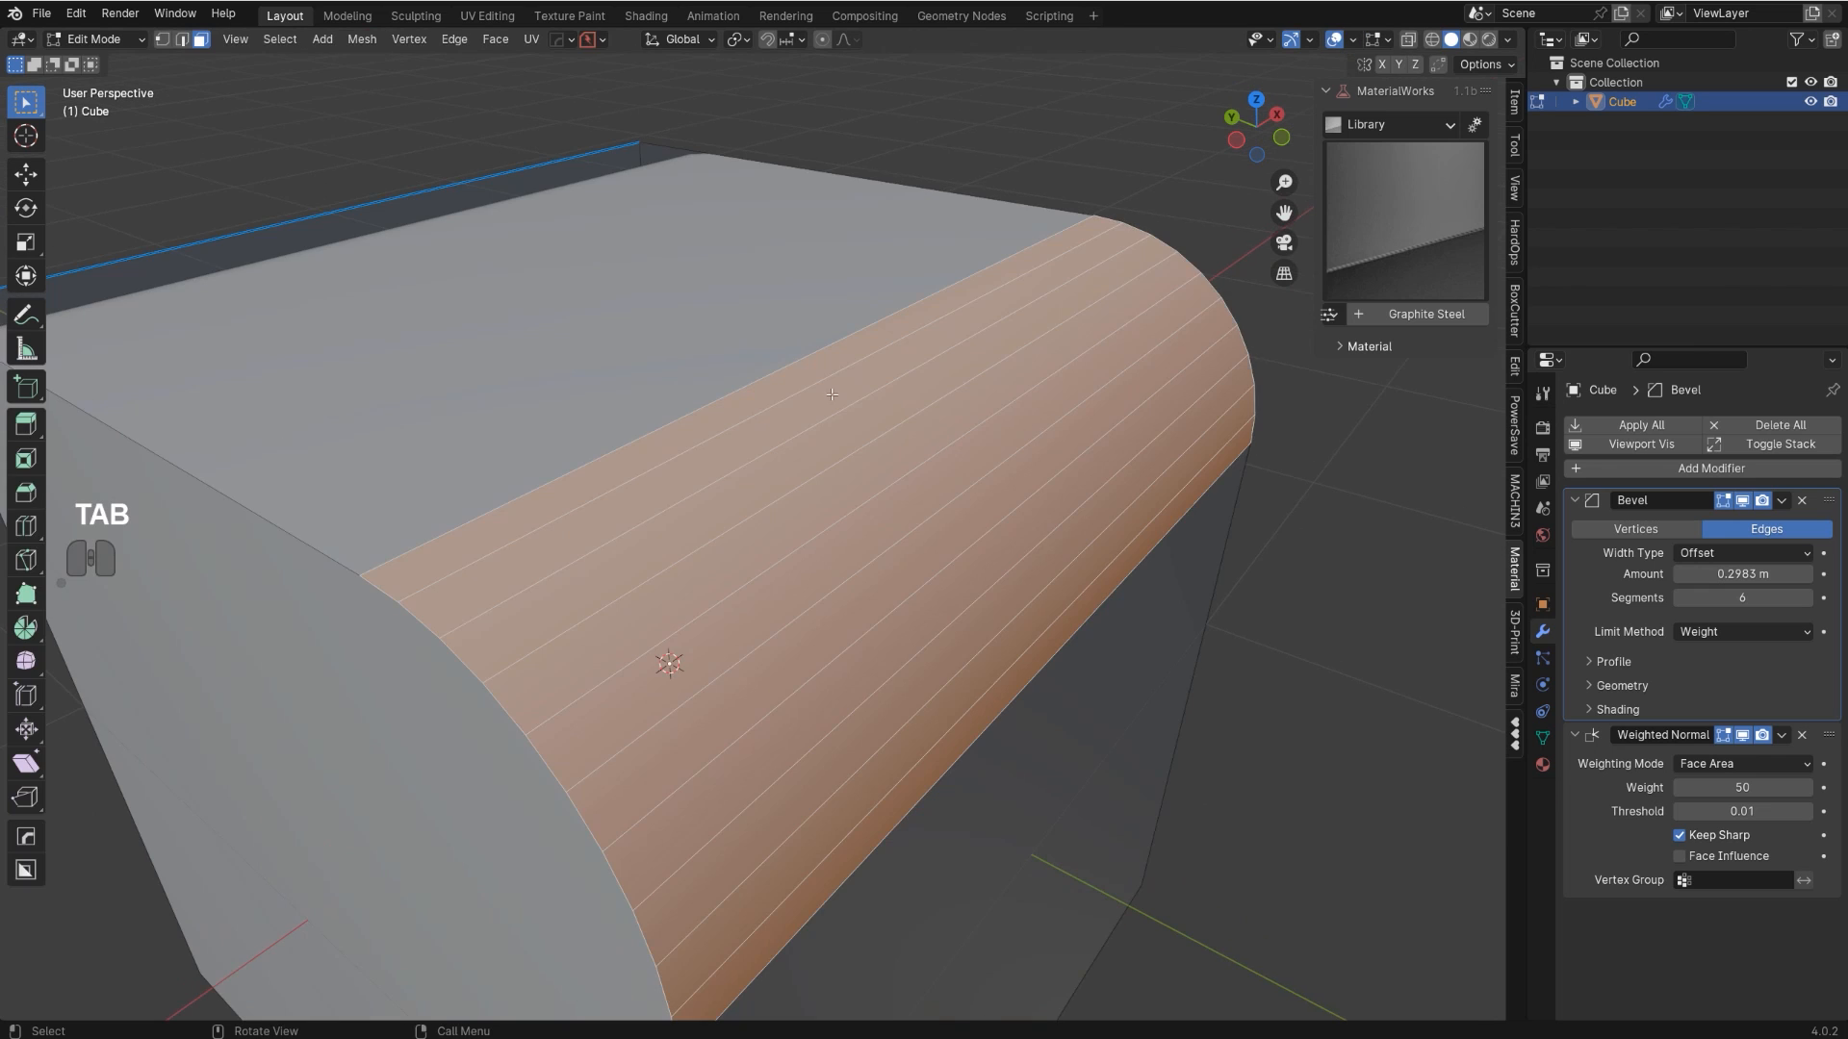
scroll(832, 395, "down", 2)
middle_click_drag(856, 624, 960, 589)
scroll(866, 635, "down", 2)
middle_click_drag(804, 672, 902, 622, "shift")
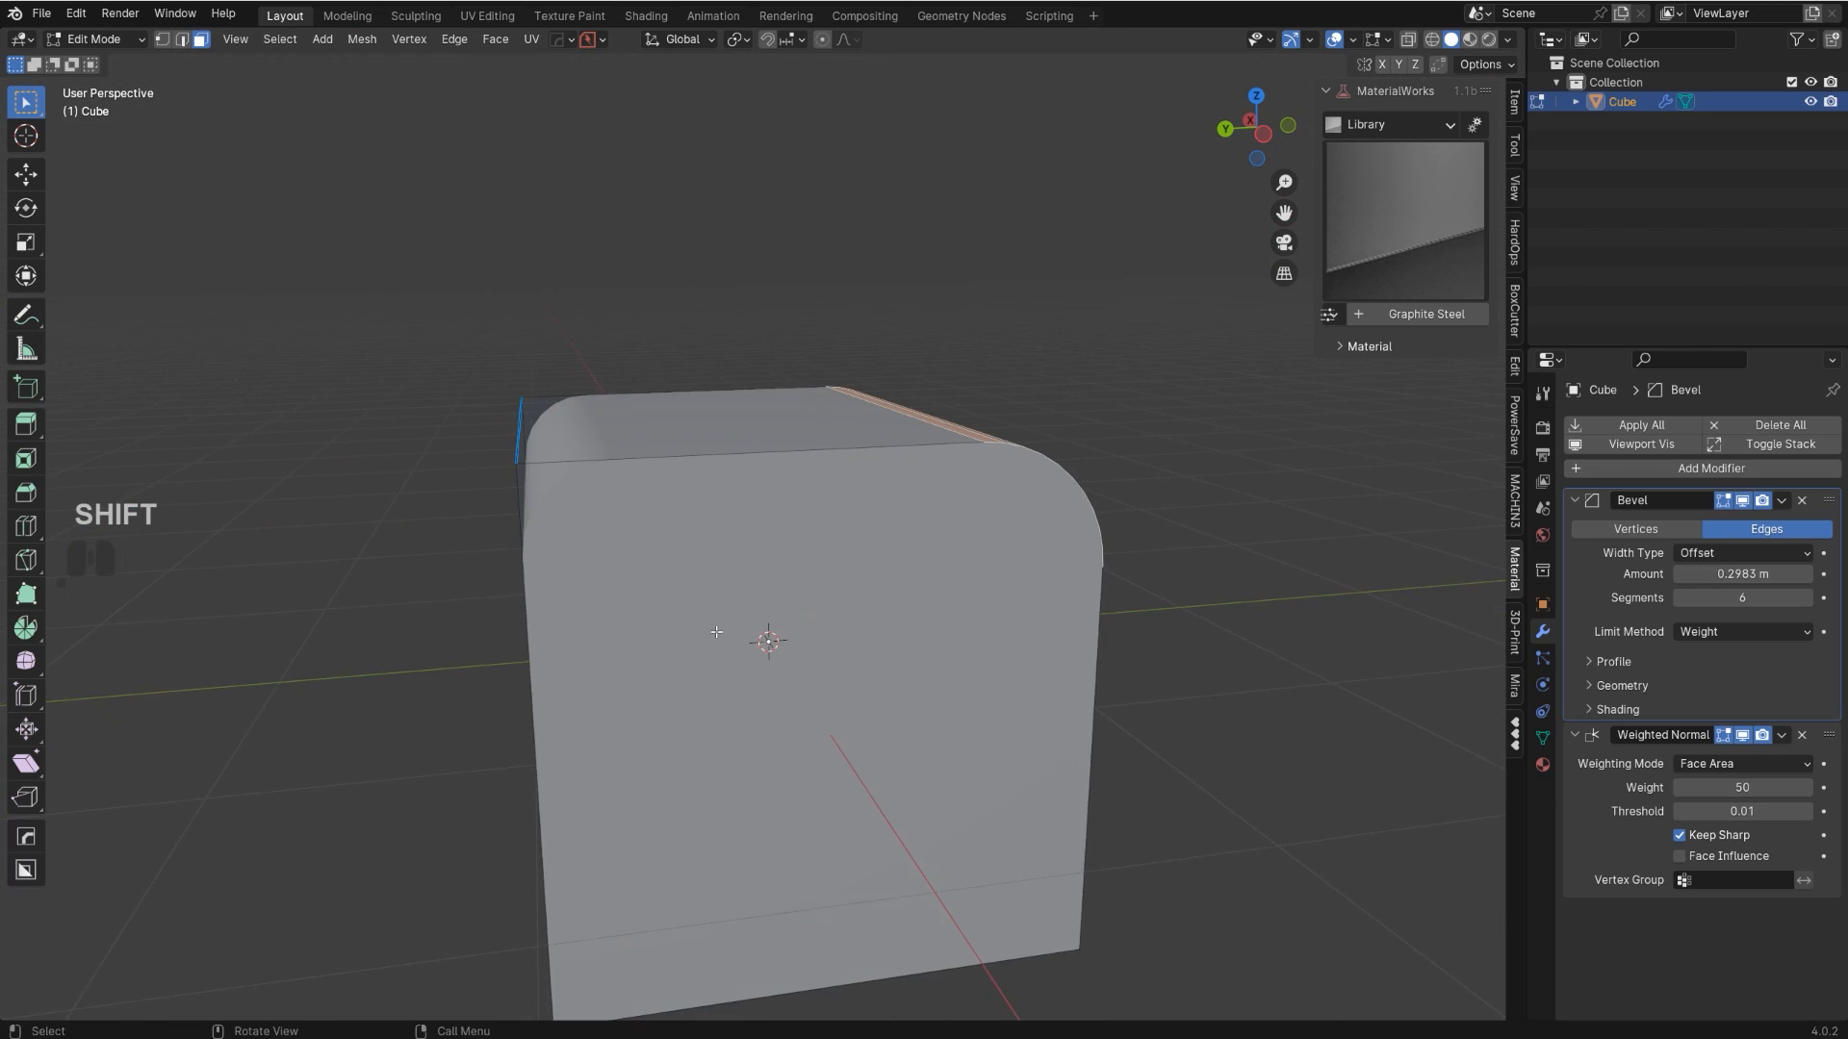
middle_click_drag(862, 560, 943, 580)
key("Tab")
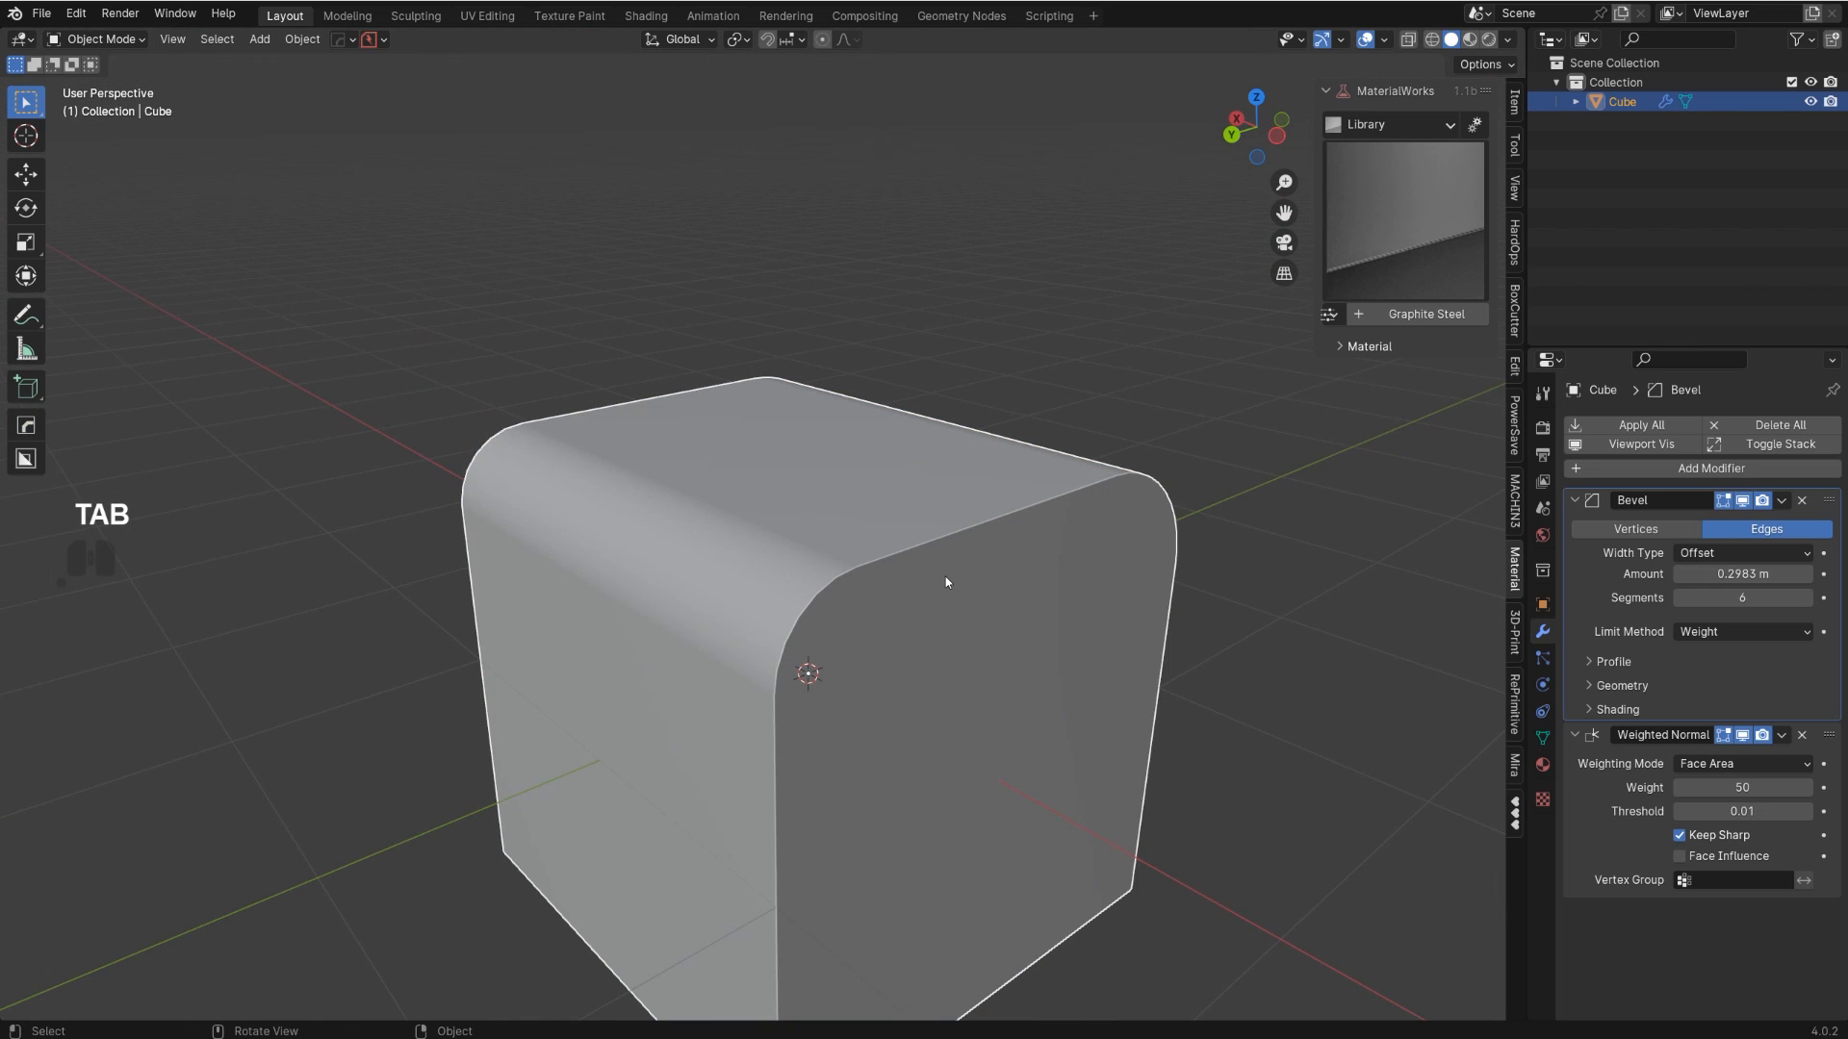
- Delete the bevelled cube and add a fresh mesh cube
middle_click_drag(974, 583, 776, 590, "shift")
key("x")
left_click(995, 511)
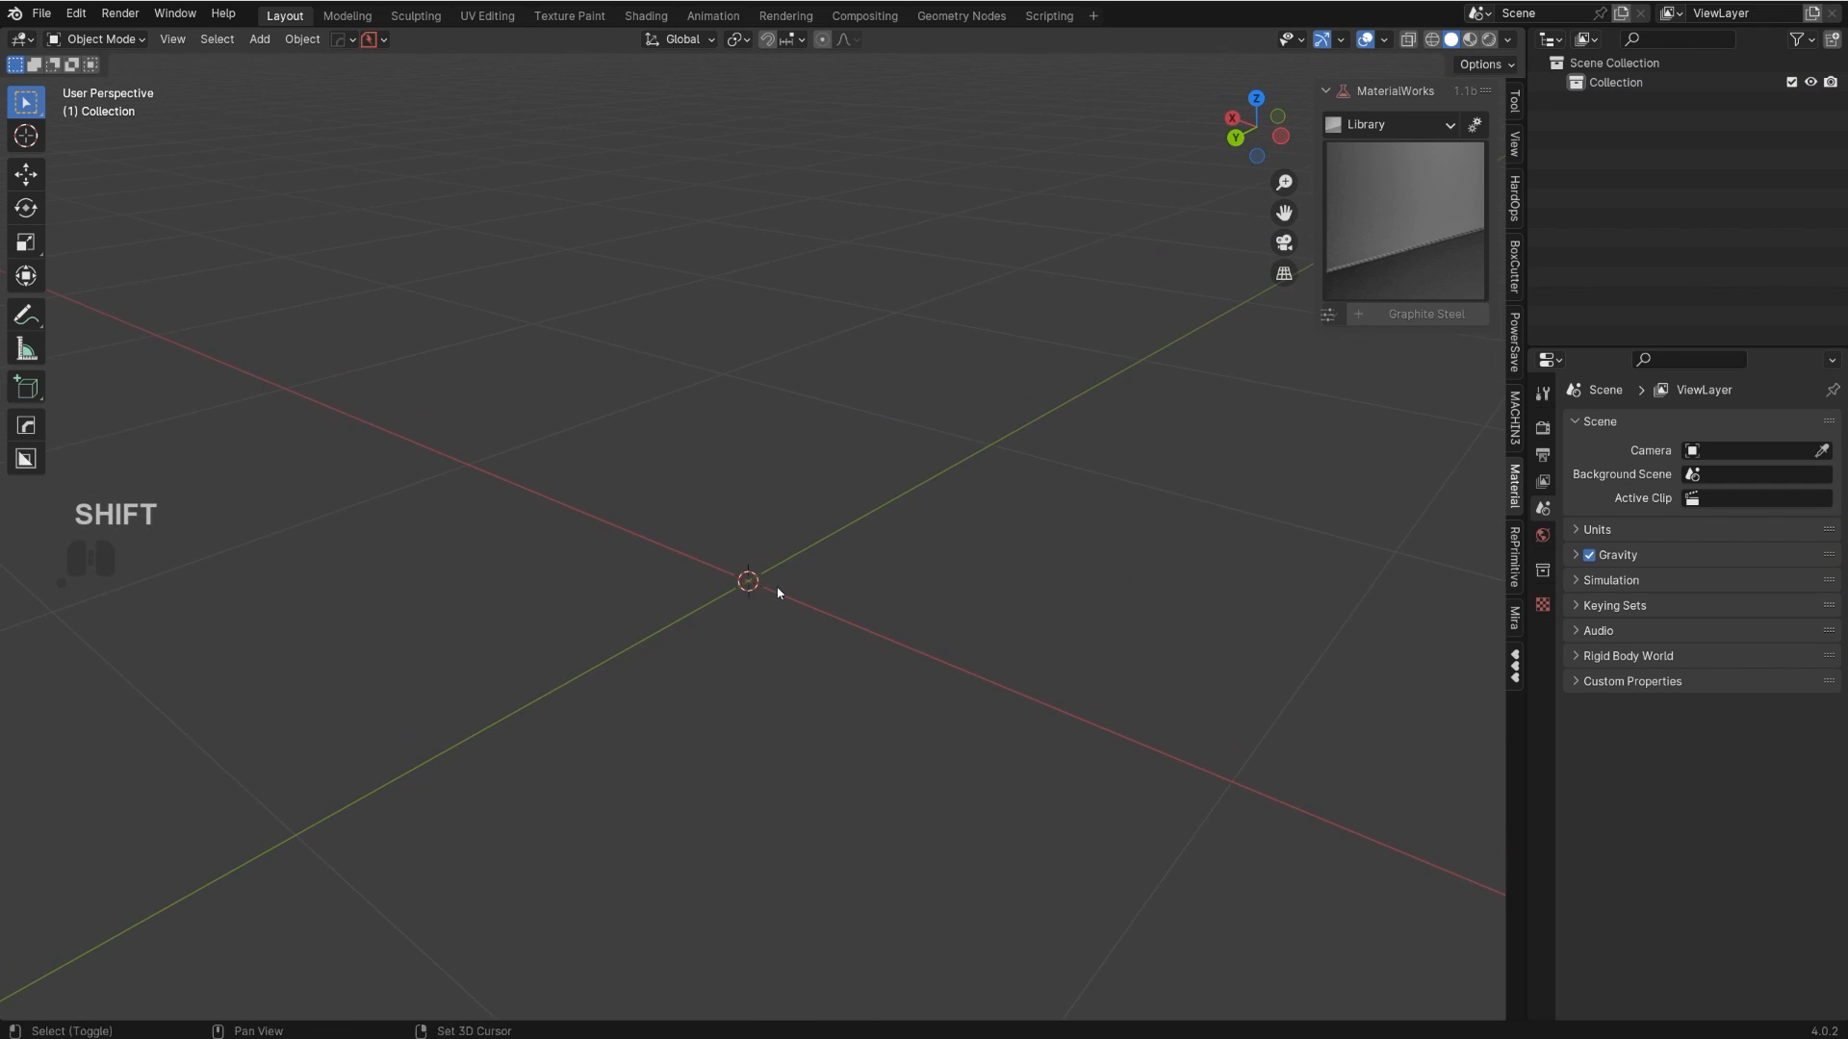
key("shift+a")
left_click(880, 648)
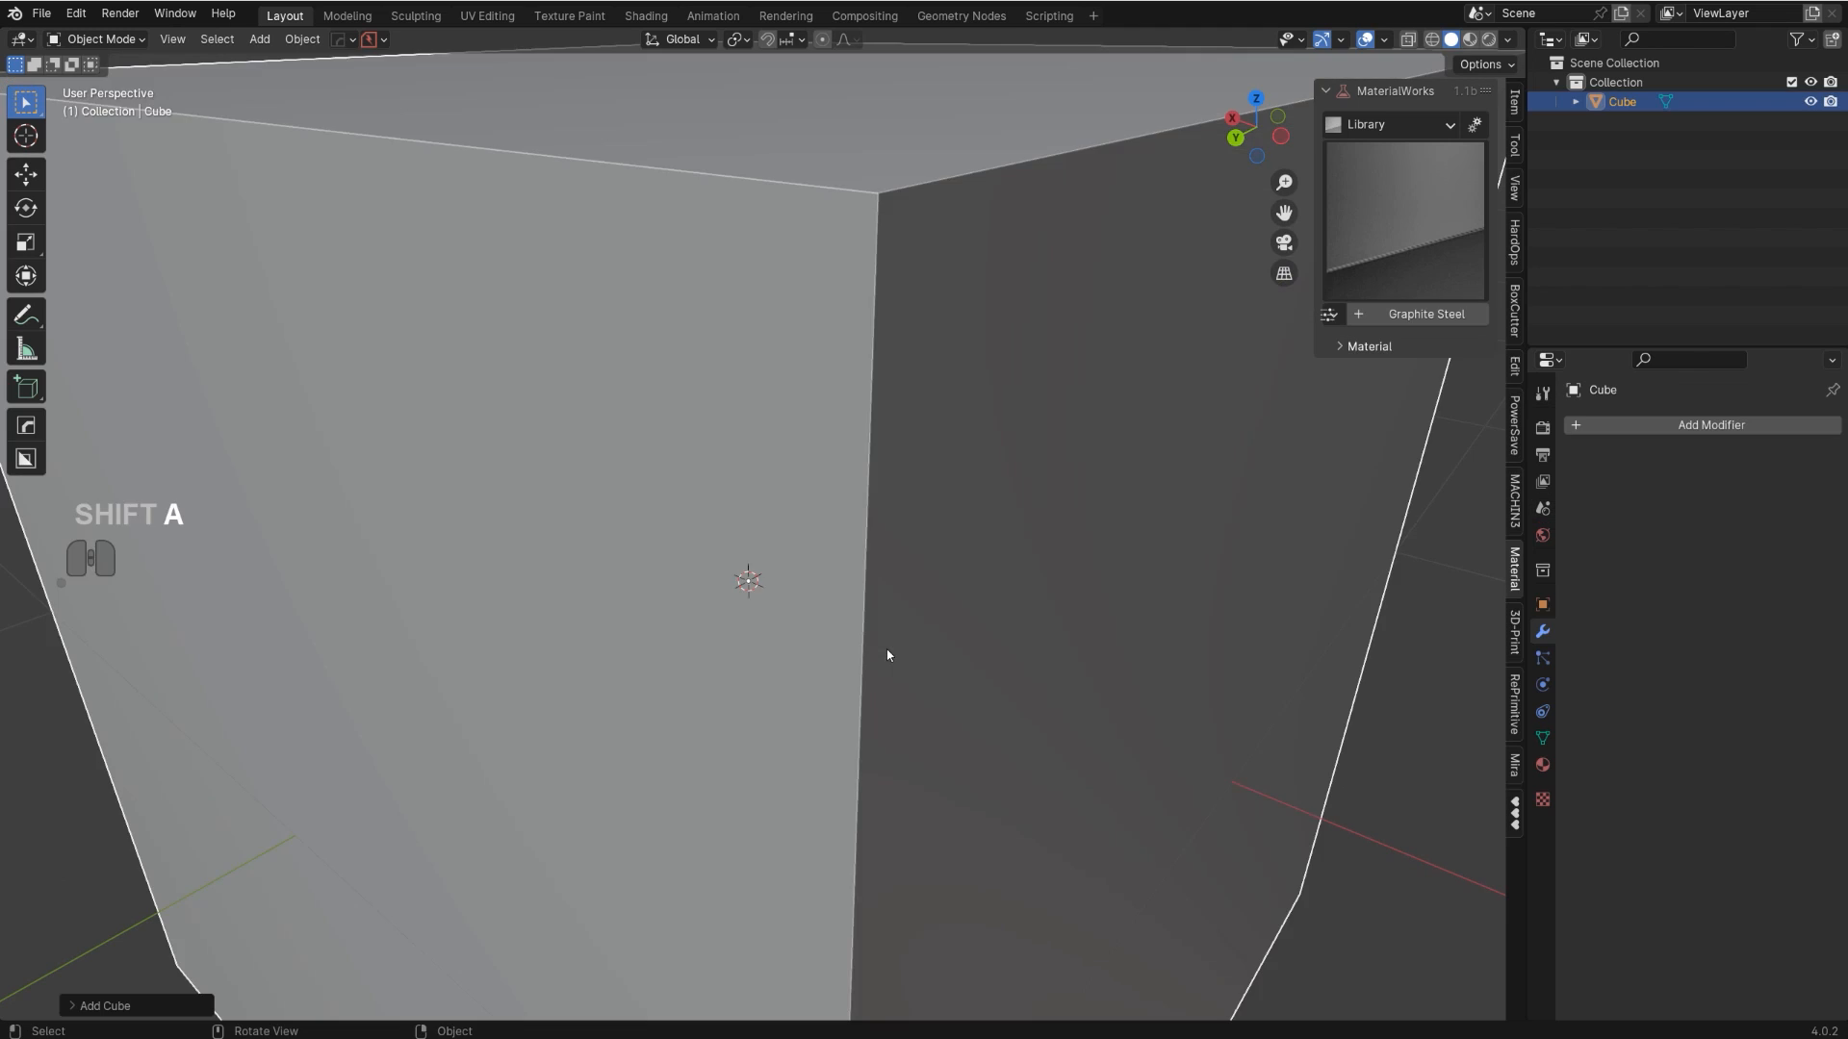
- Add a Bevel modifier to the new cube and set its segments to 3
scroll(893, 616, "down", 4)
scroll(922, 550, "down", 2)
middle_click_drag(893, 585, 913, 508, "shift")
scroll(924, 564, "up", 2)
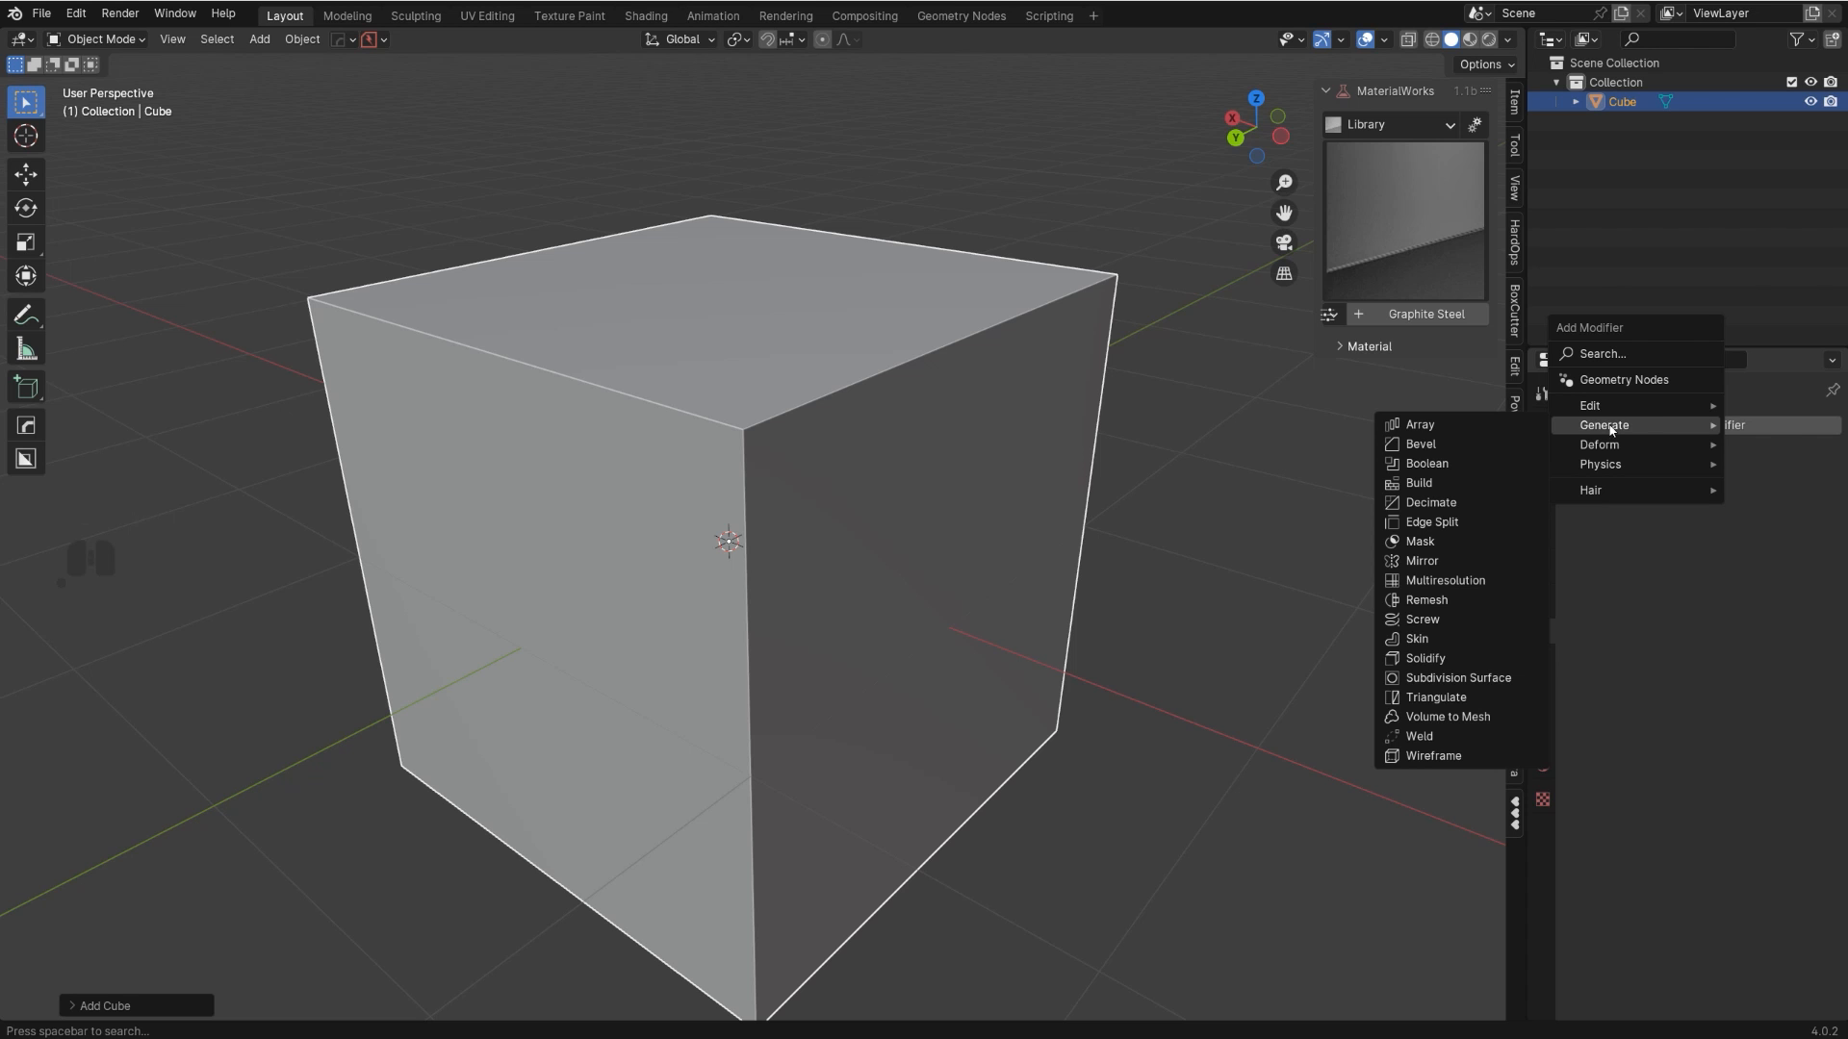
left_click(1429, 444)
middle_click_drag(1053, 512, 926, 512, "shift")
scroll(1052, 511, "up", 3)
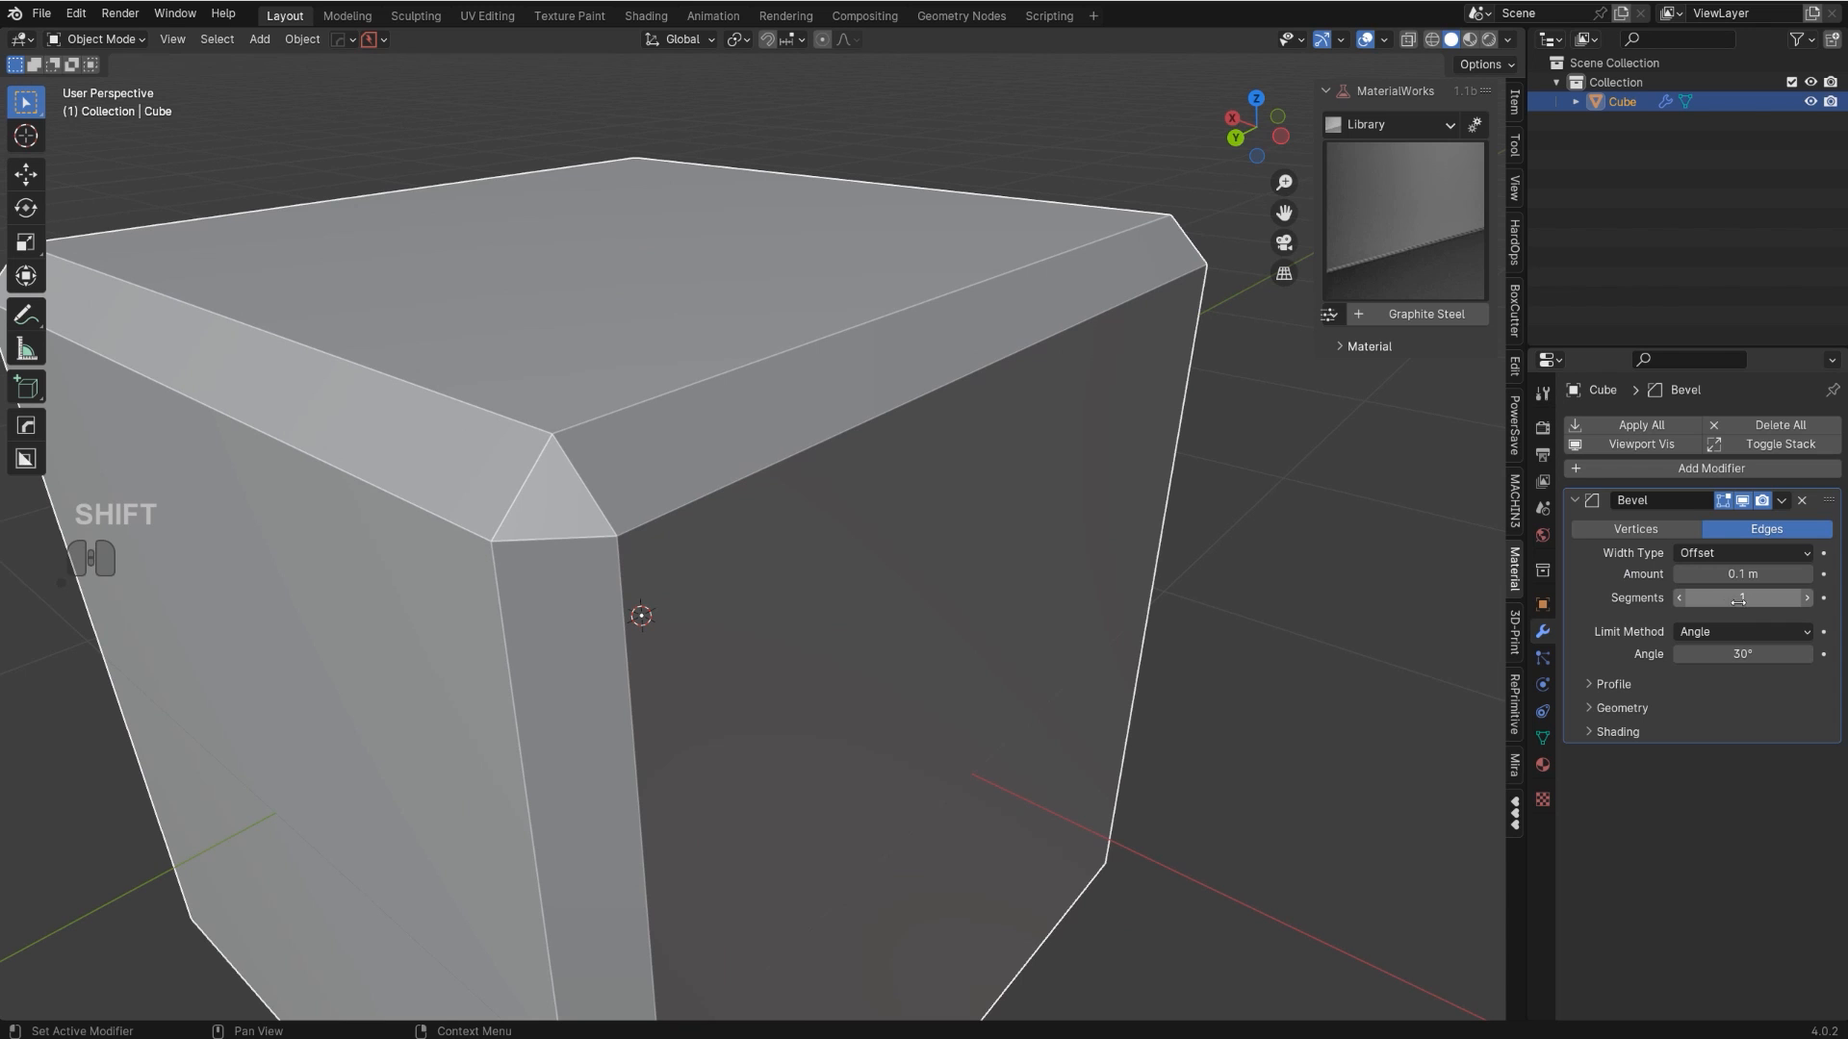
left_click(1804, 598)
left_click(1805, 598)
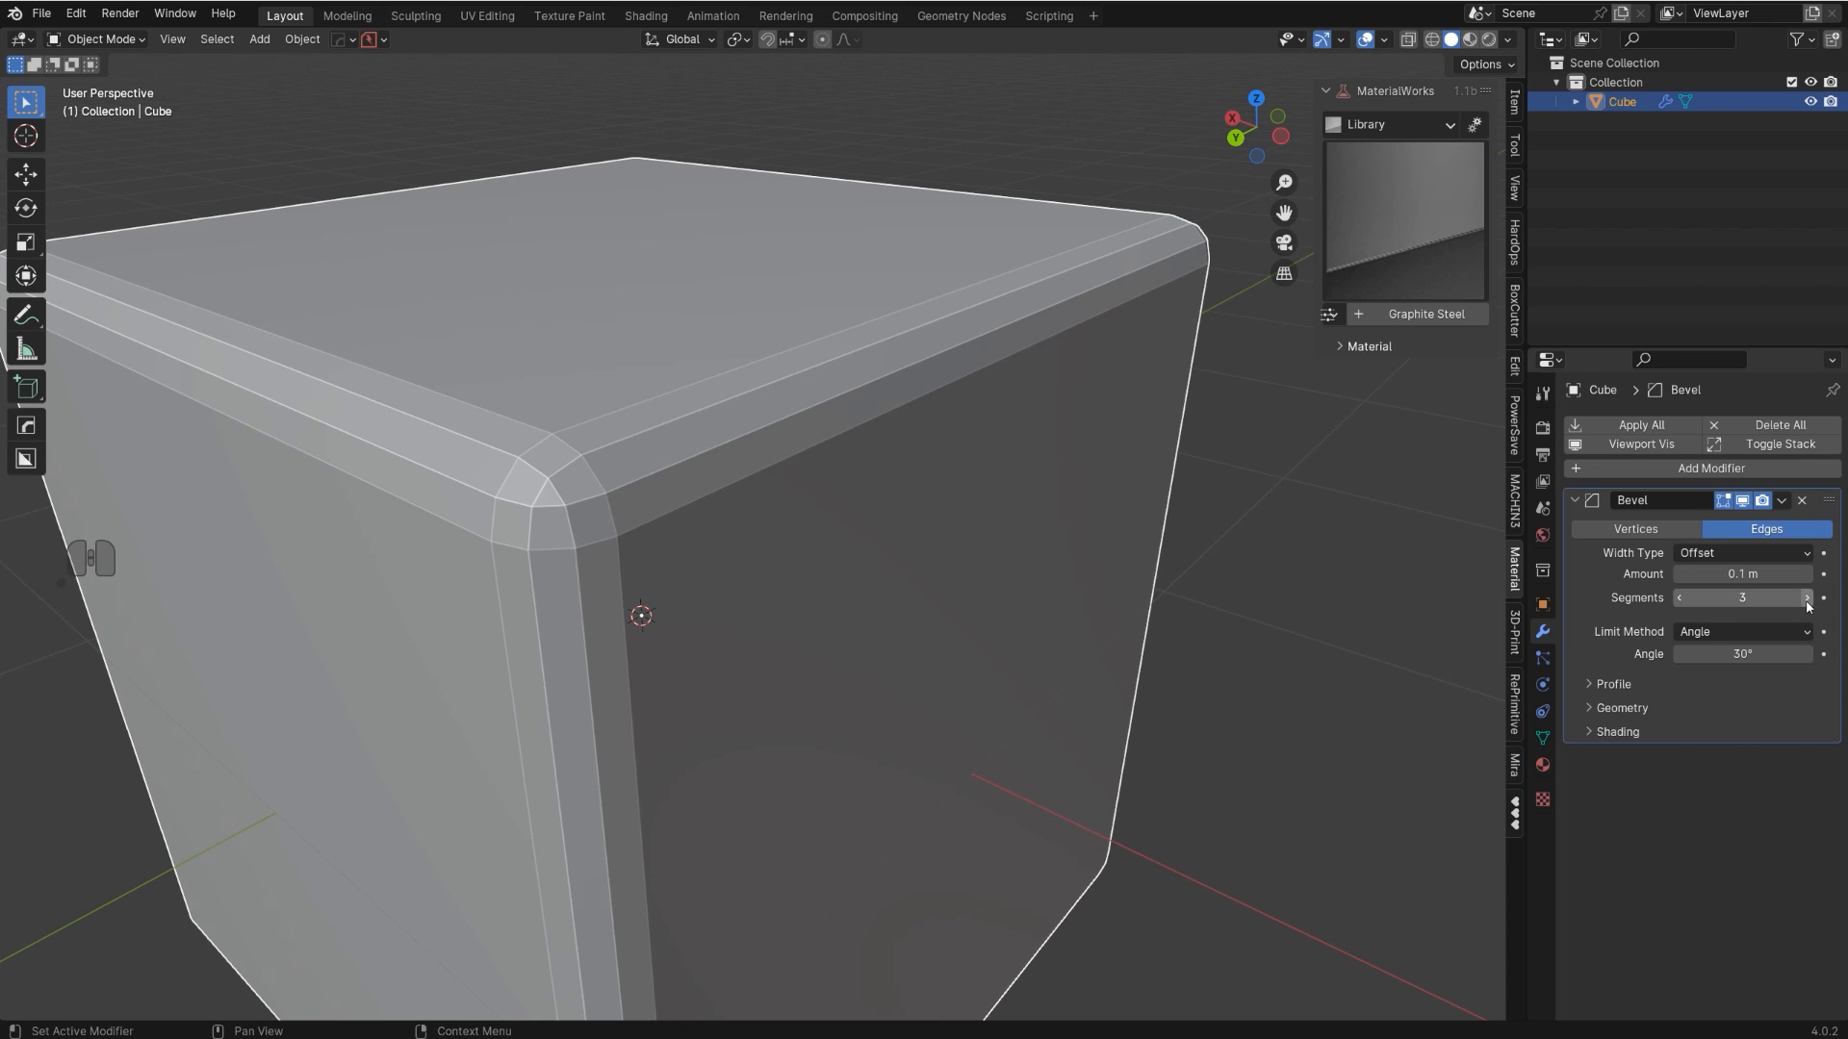
- Apply Shade Smooth to the cube with the three-segment bevel
middle_click_drag(689, 634, 905, 658, "shift")
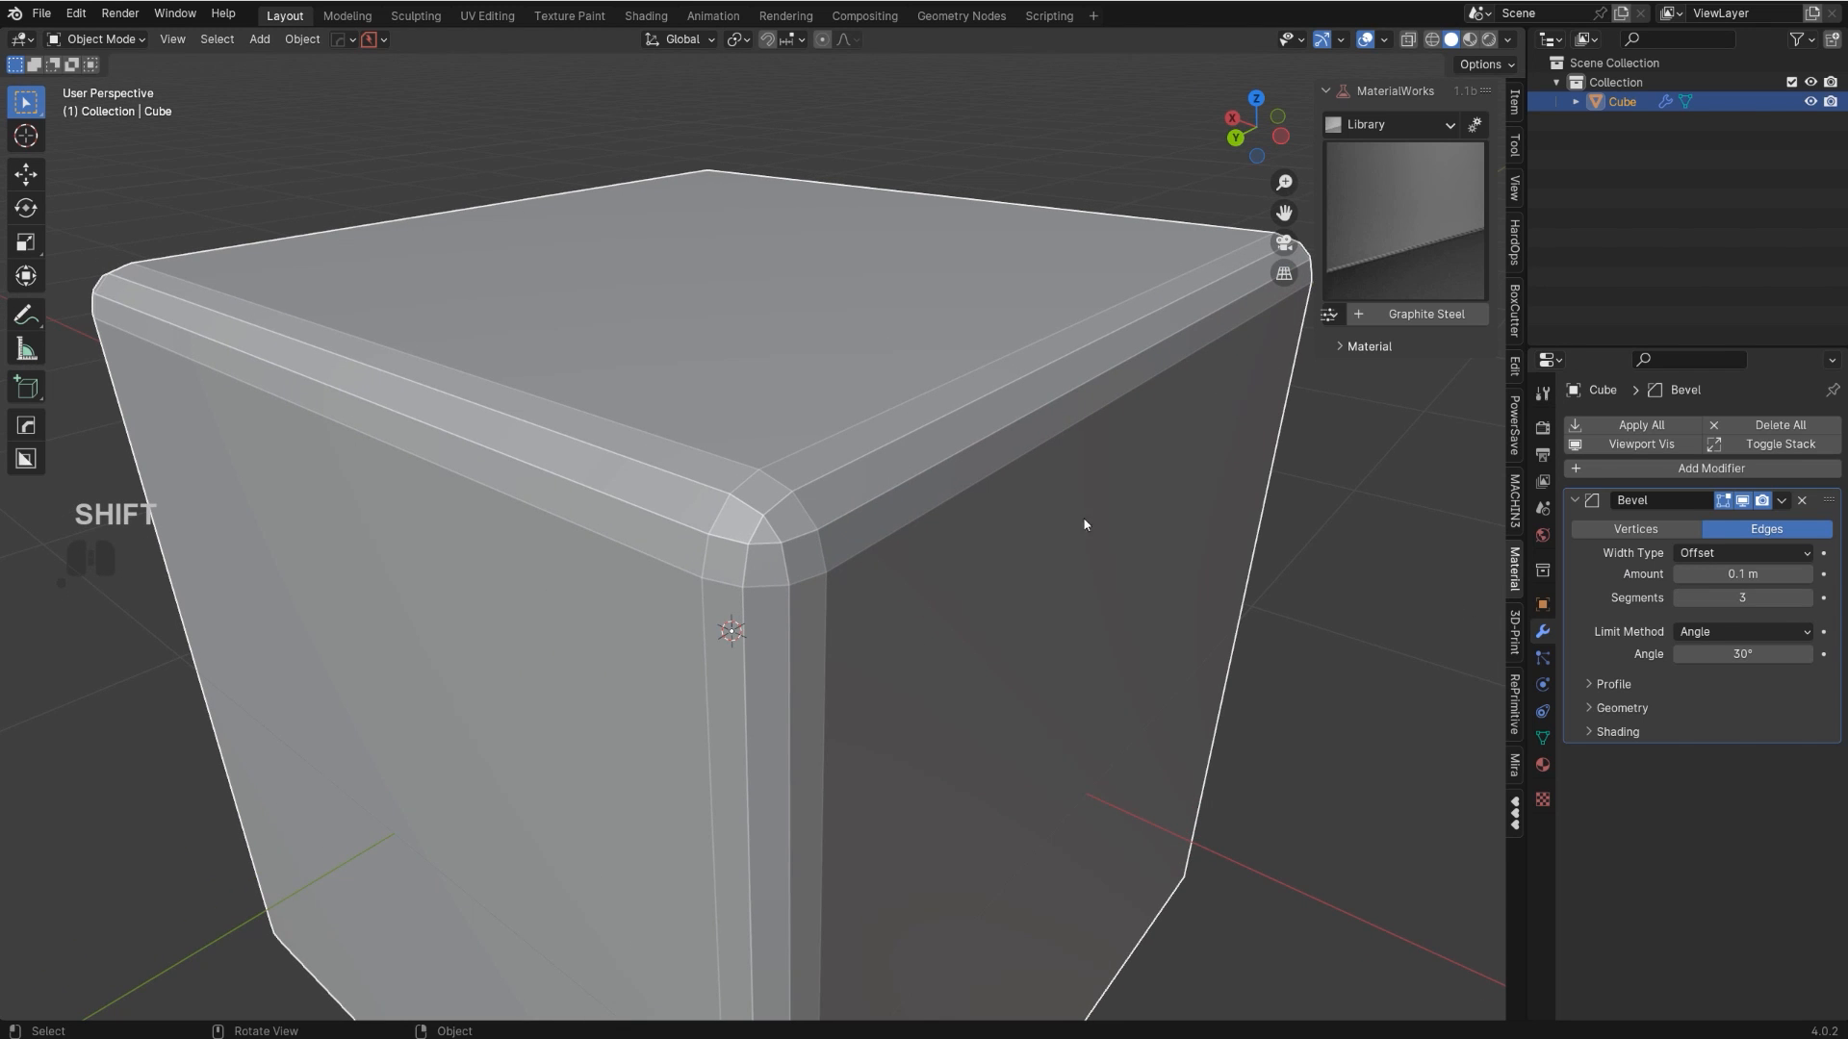
scroll(845, 485, "down", 4)
scroll(834, 498, "up", 4)
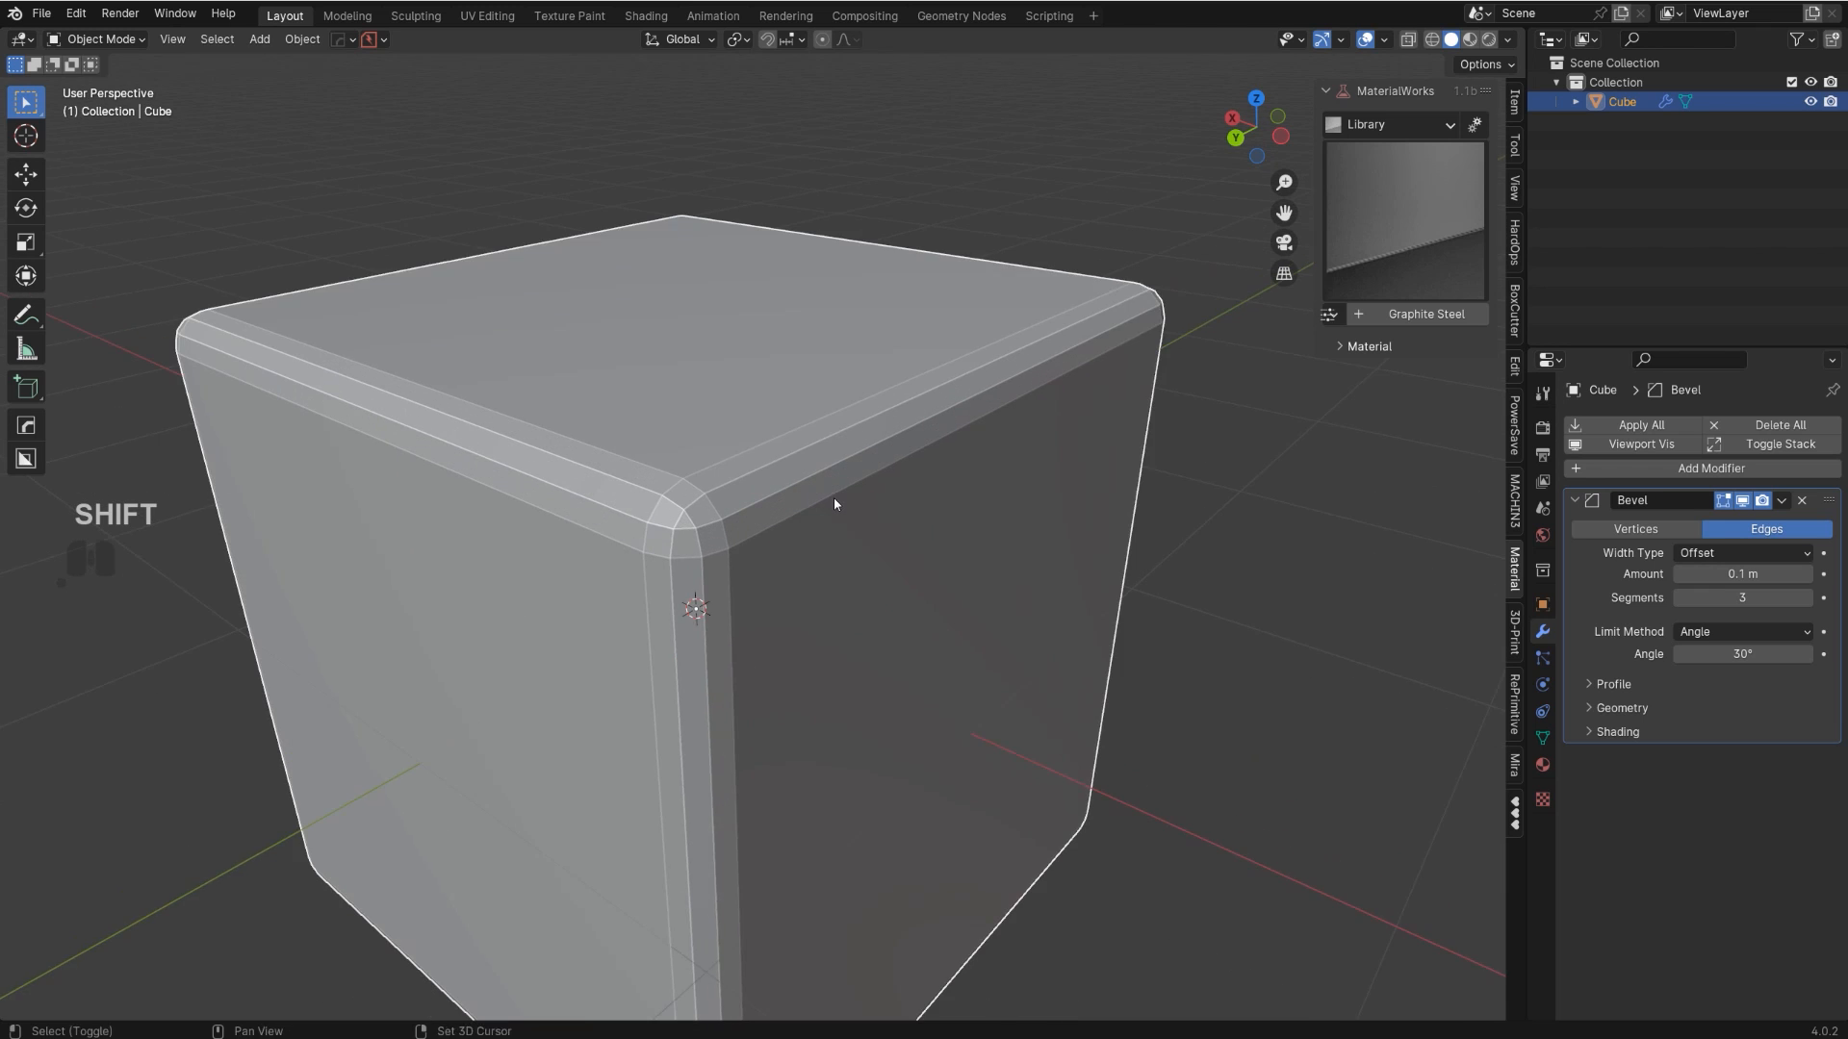
middle_click_drag(760, 537, 909, 541, "shift")
right_click(849, 436)
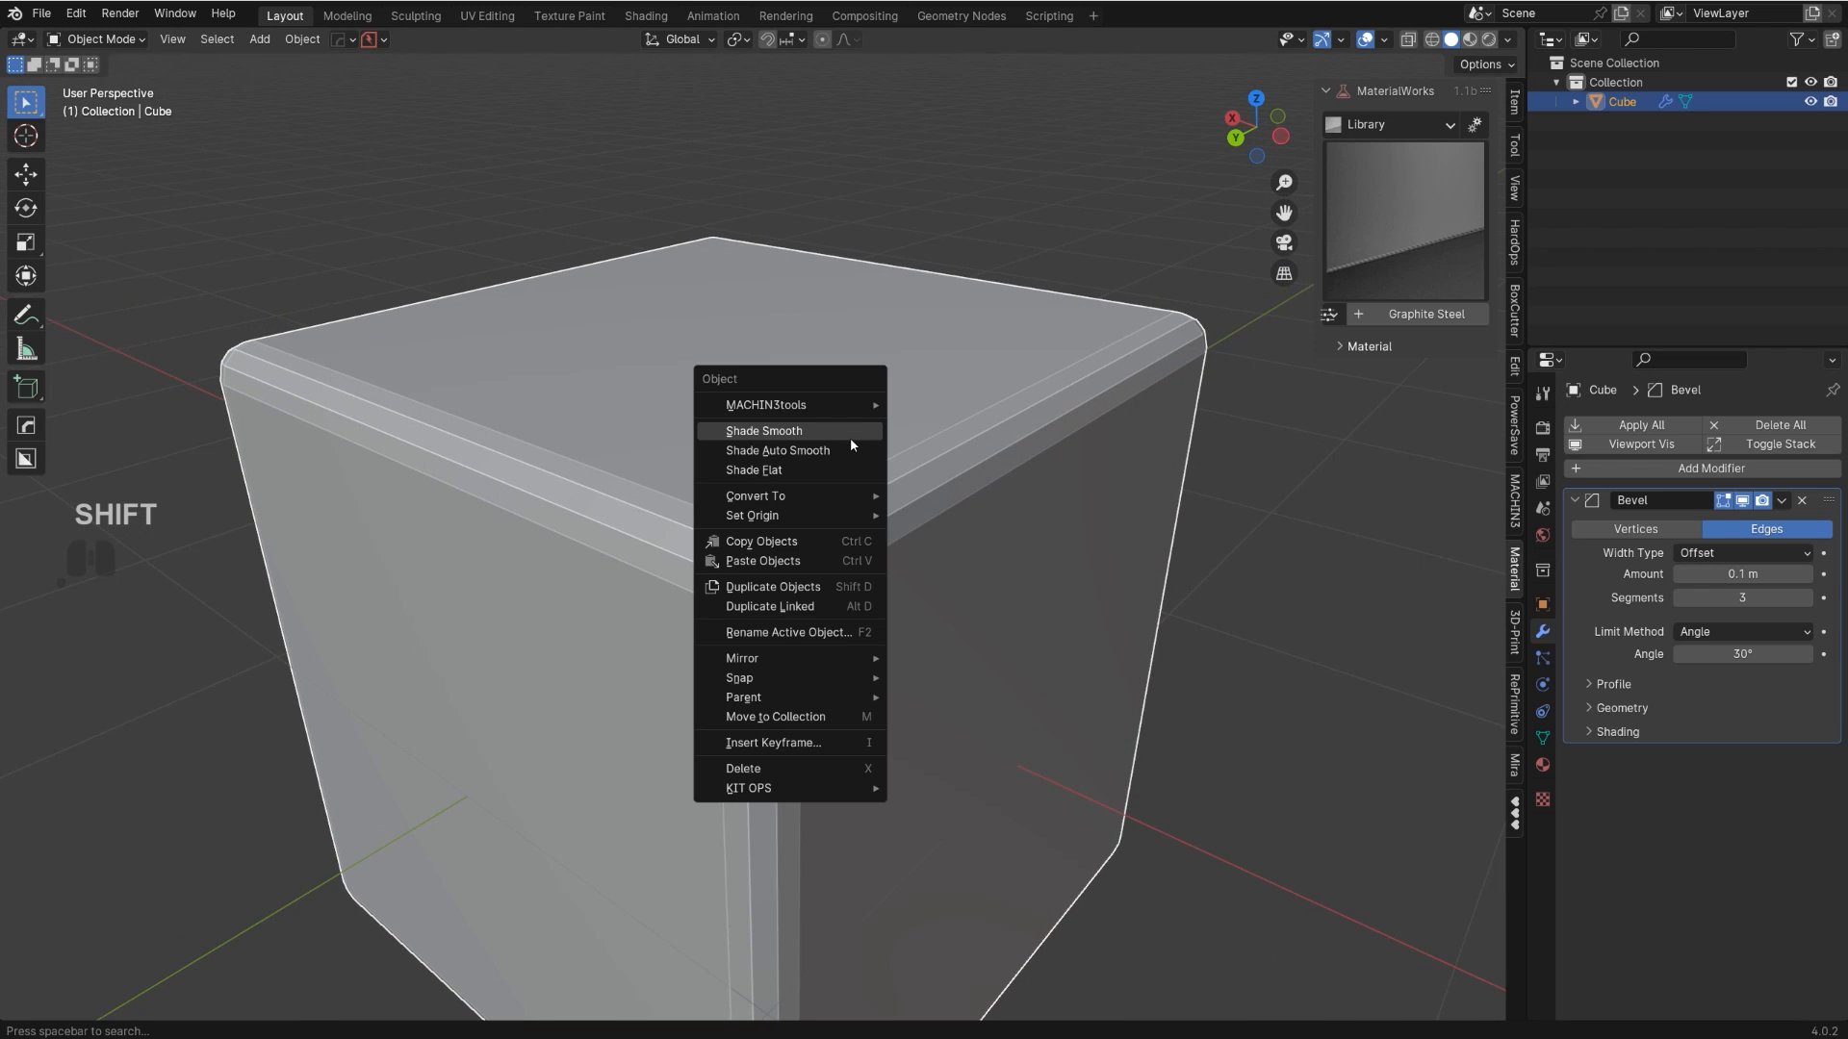
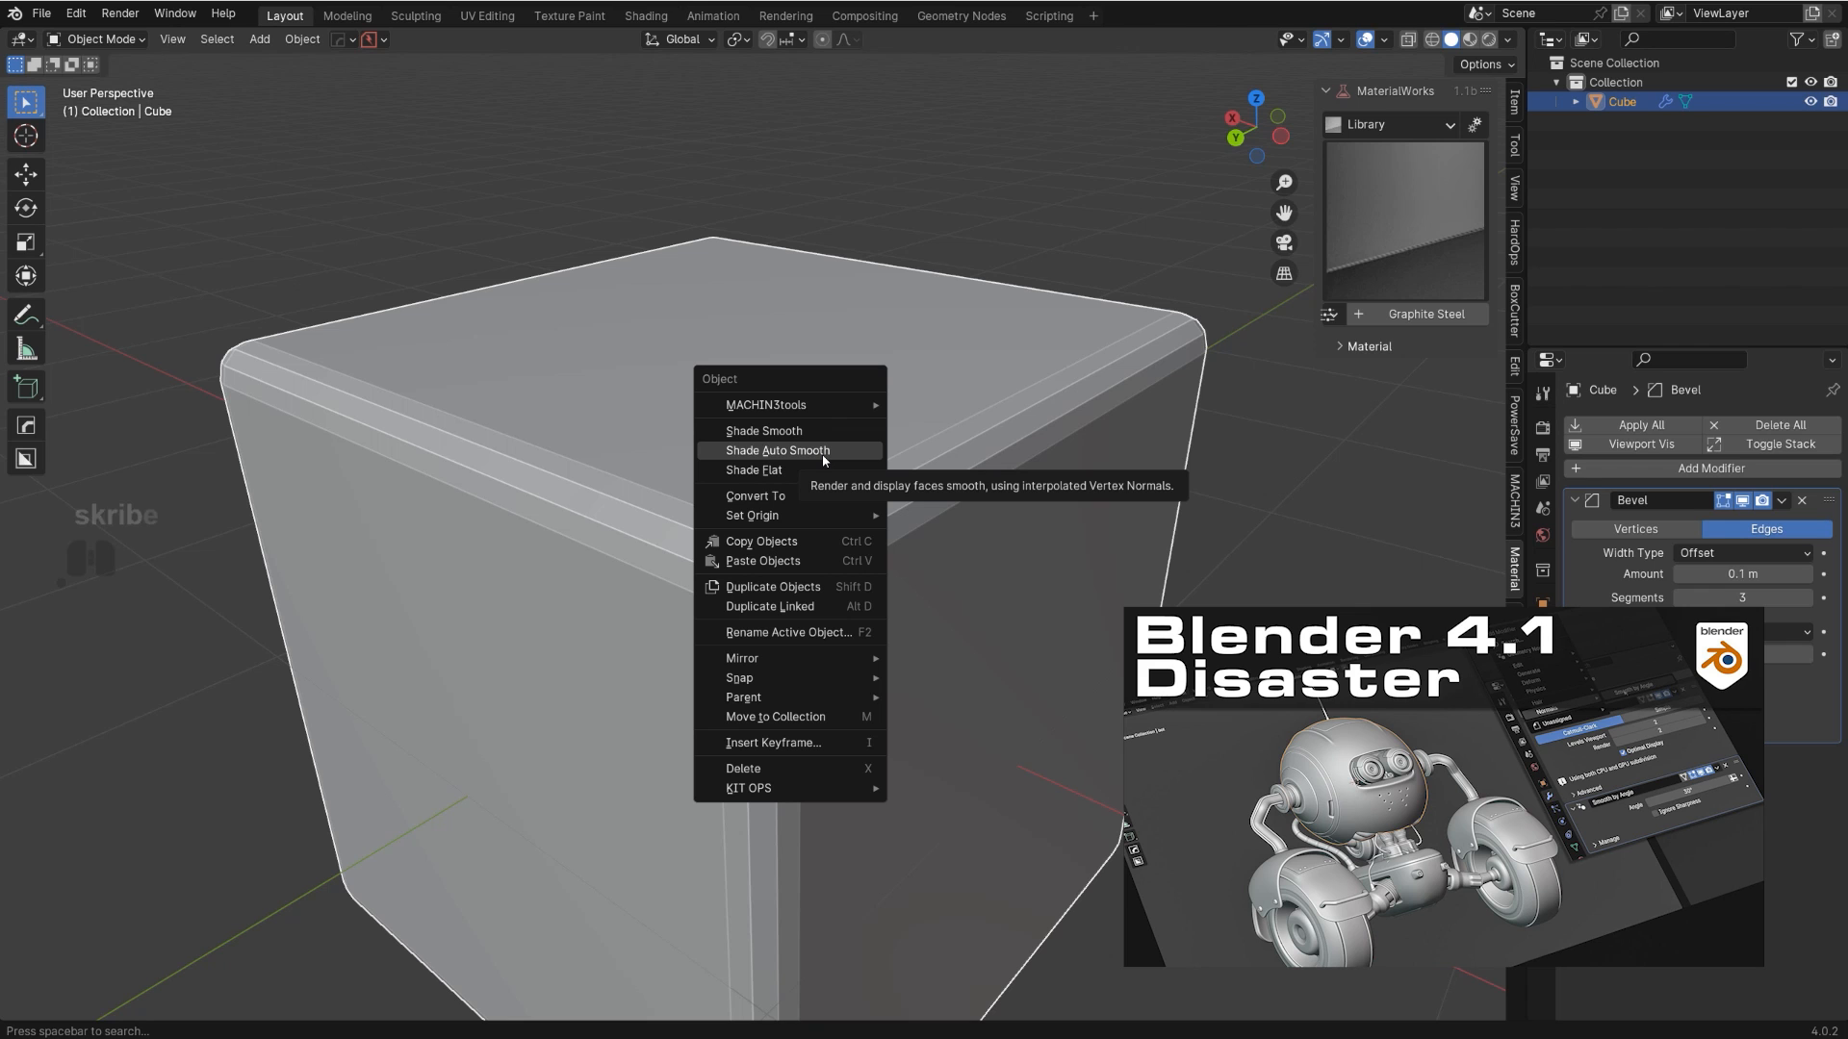
left_click(824, 452)
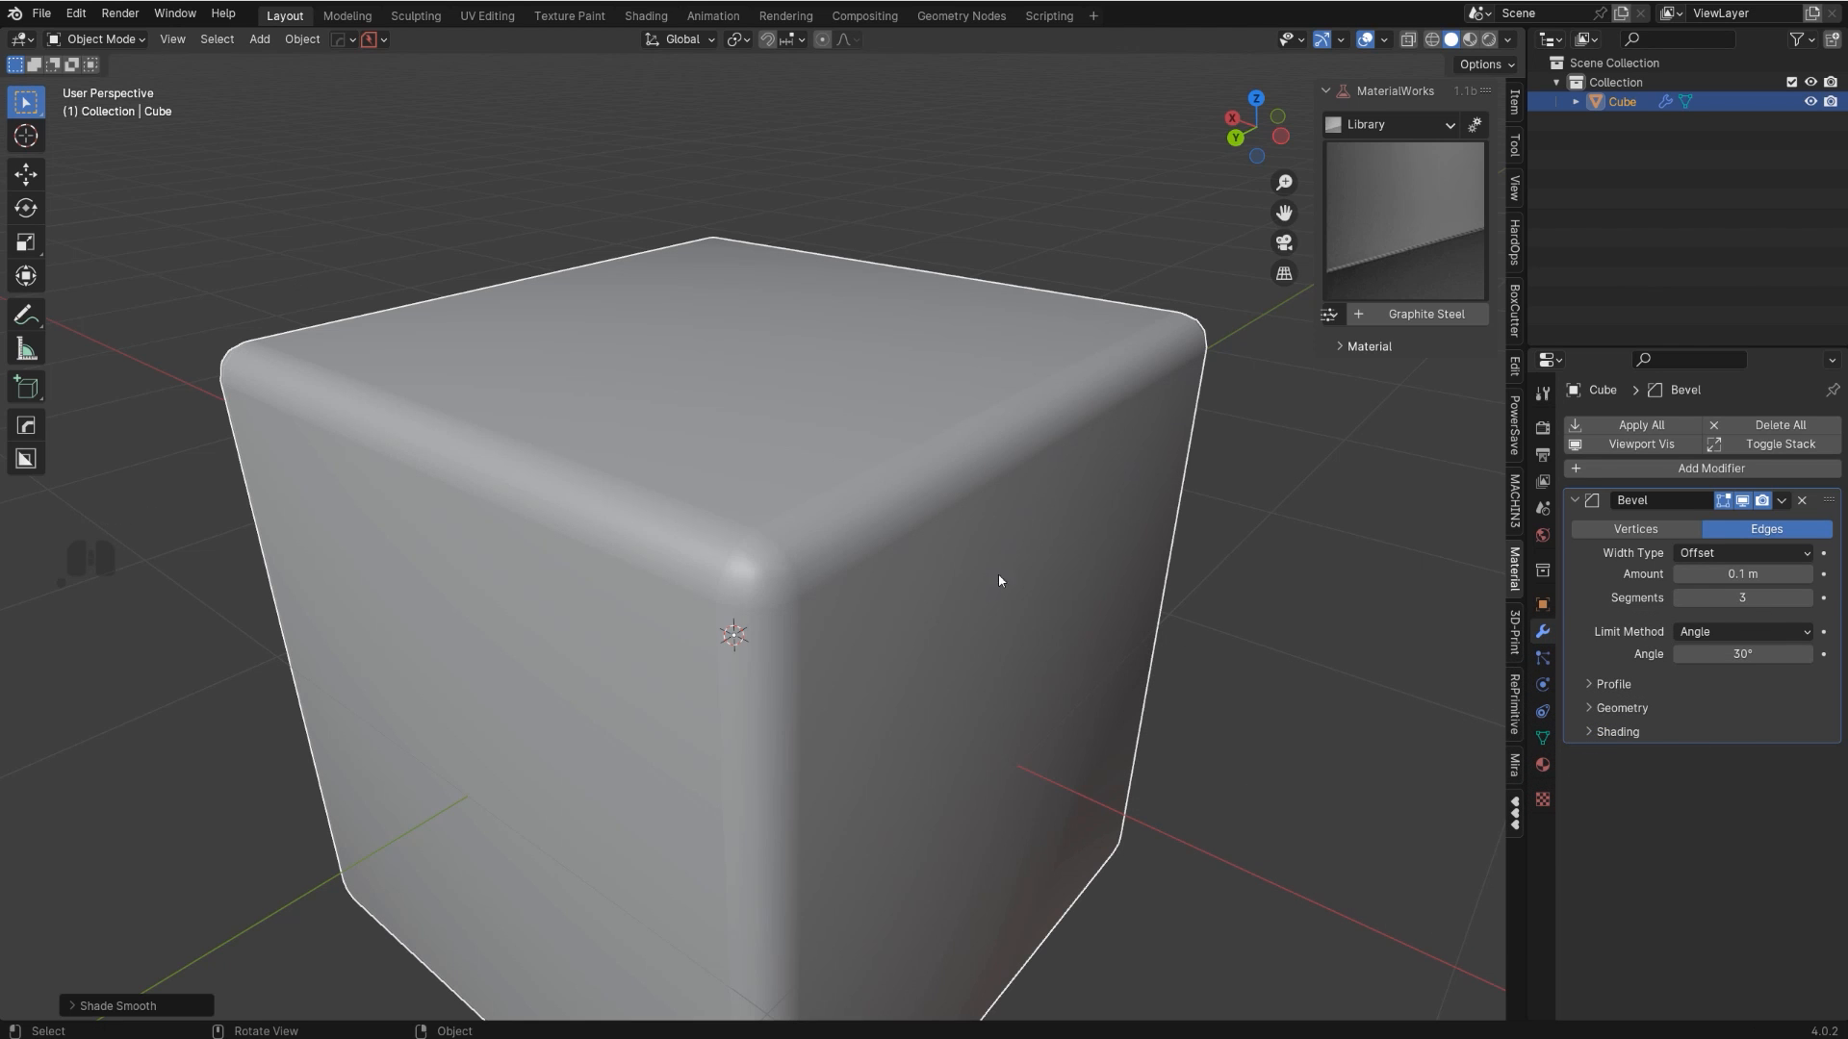
- Add a Weighted Normal modifier to the smooth-shaded cube with HardOps Sharpen
scroll(1018, 743, "down", 3)
middle_click_drag(984, 689, 936, 546, "shift")
scroll(928, 715, "up", 2)
key("q")
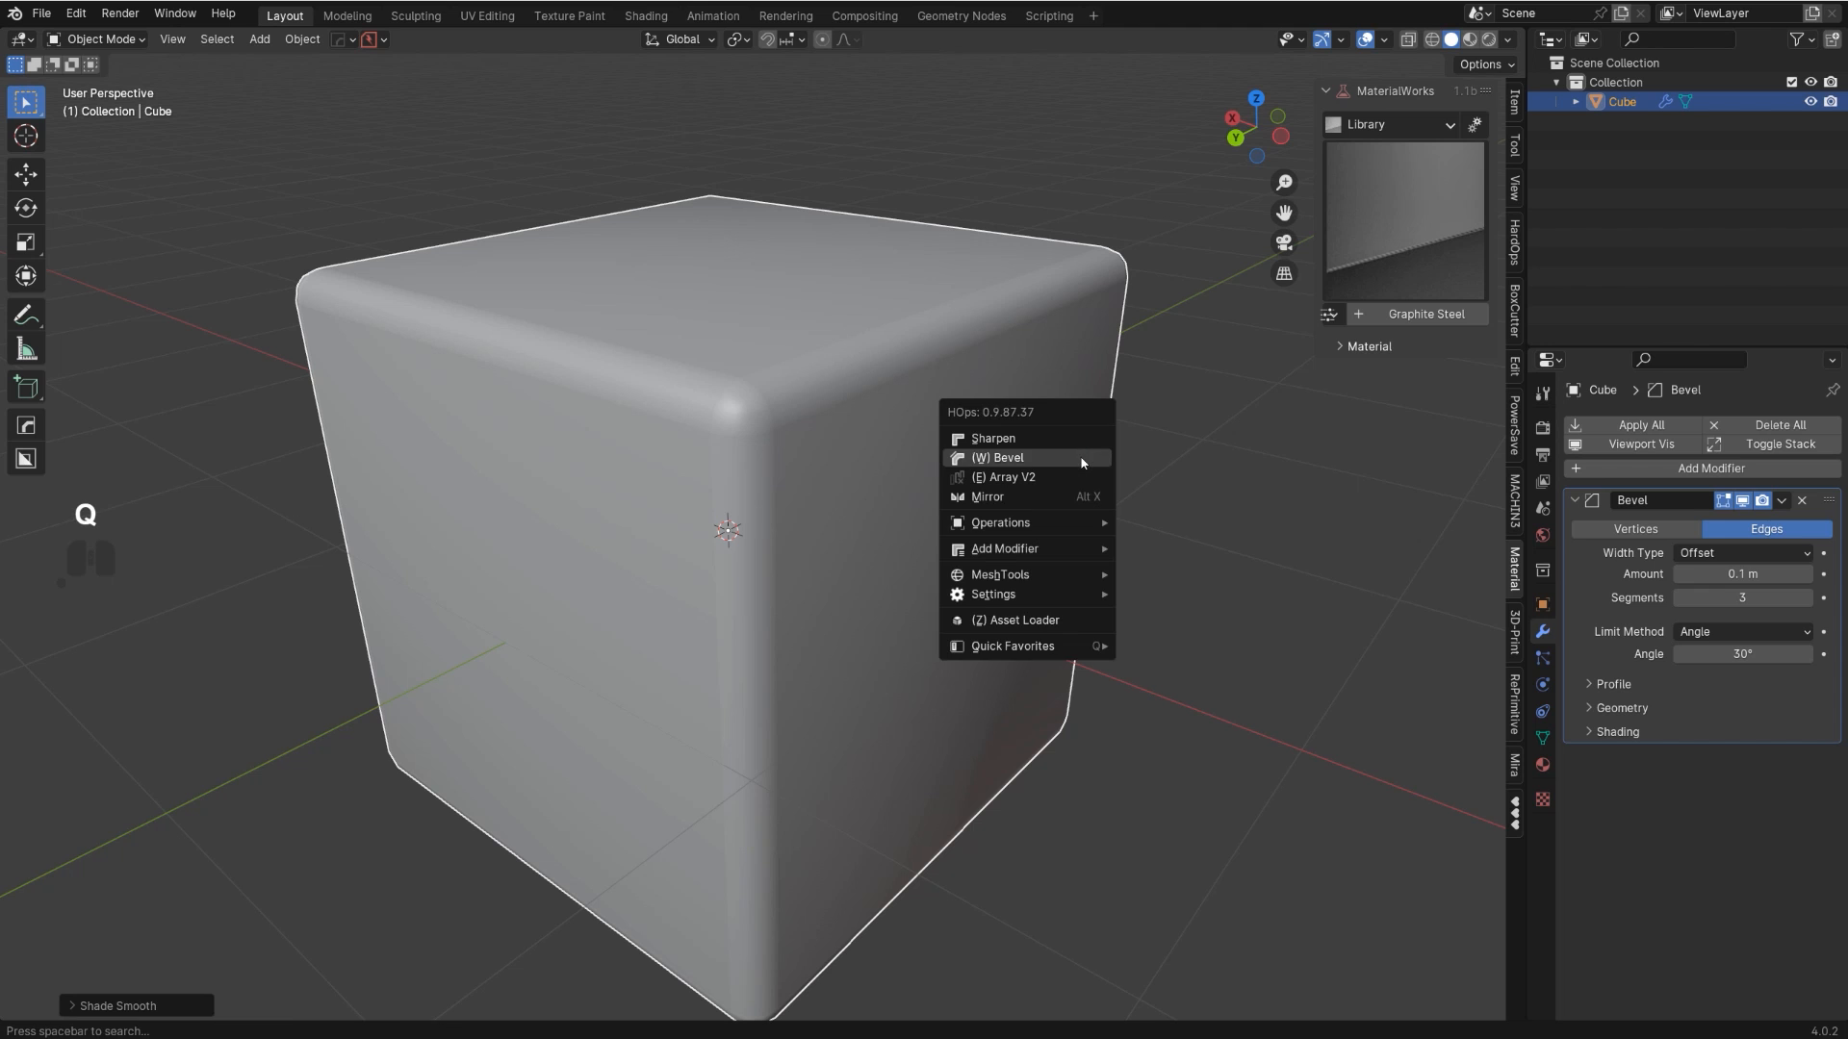
left_click(1058, 439, "alt")
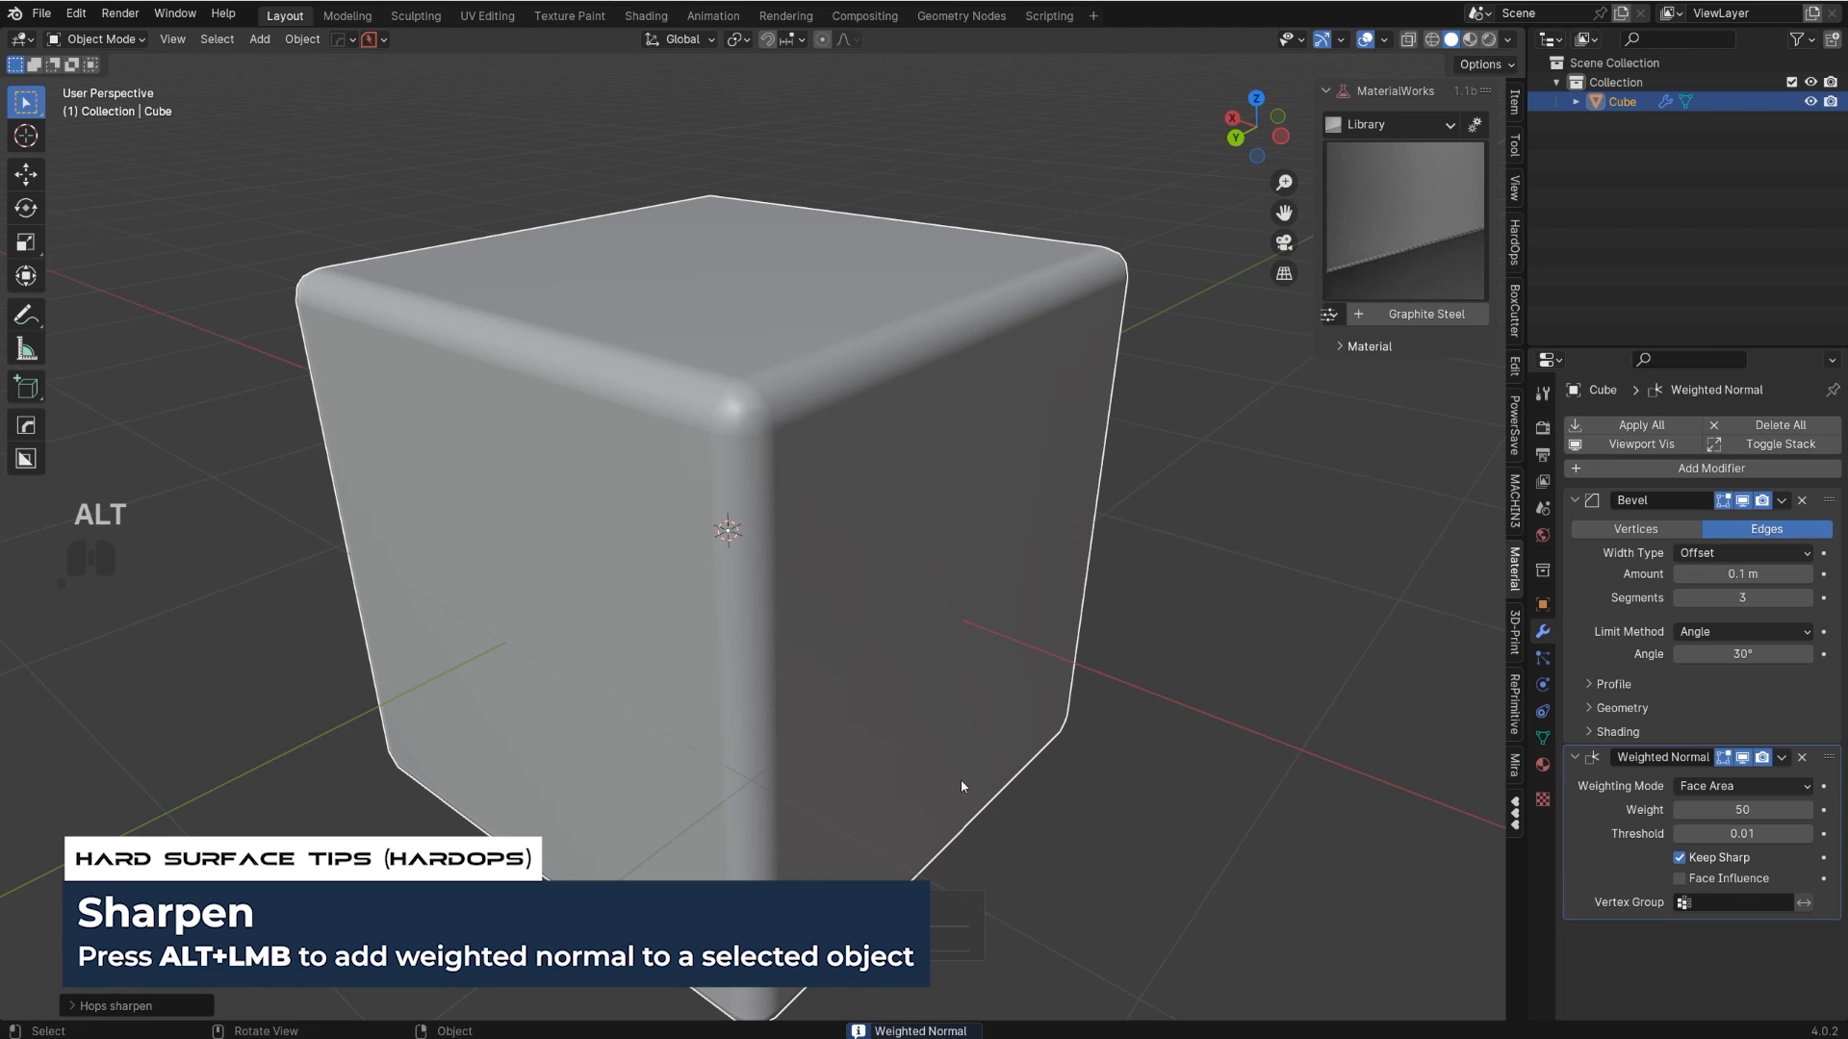
- Reduce the Bevel modifier's amount to 0.032 m
middle_click_drag(1070, 529, 935, 562, "shift")
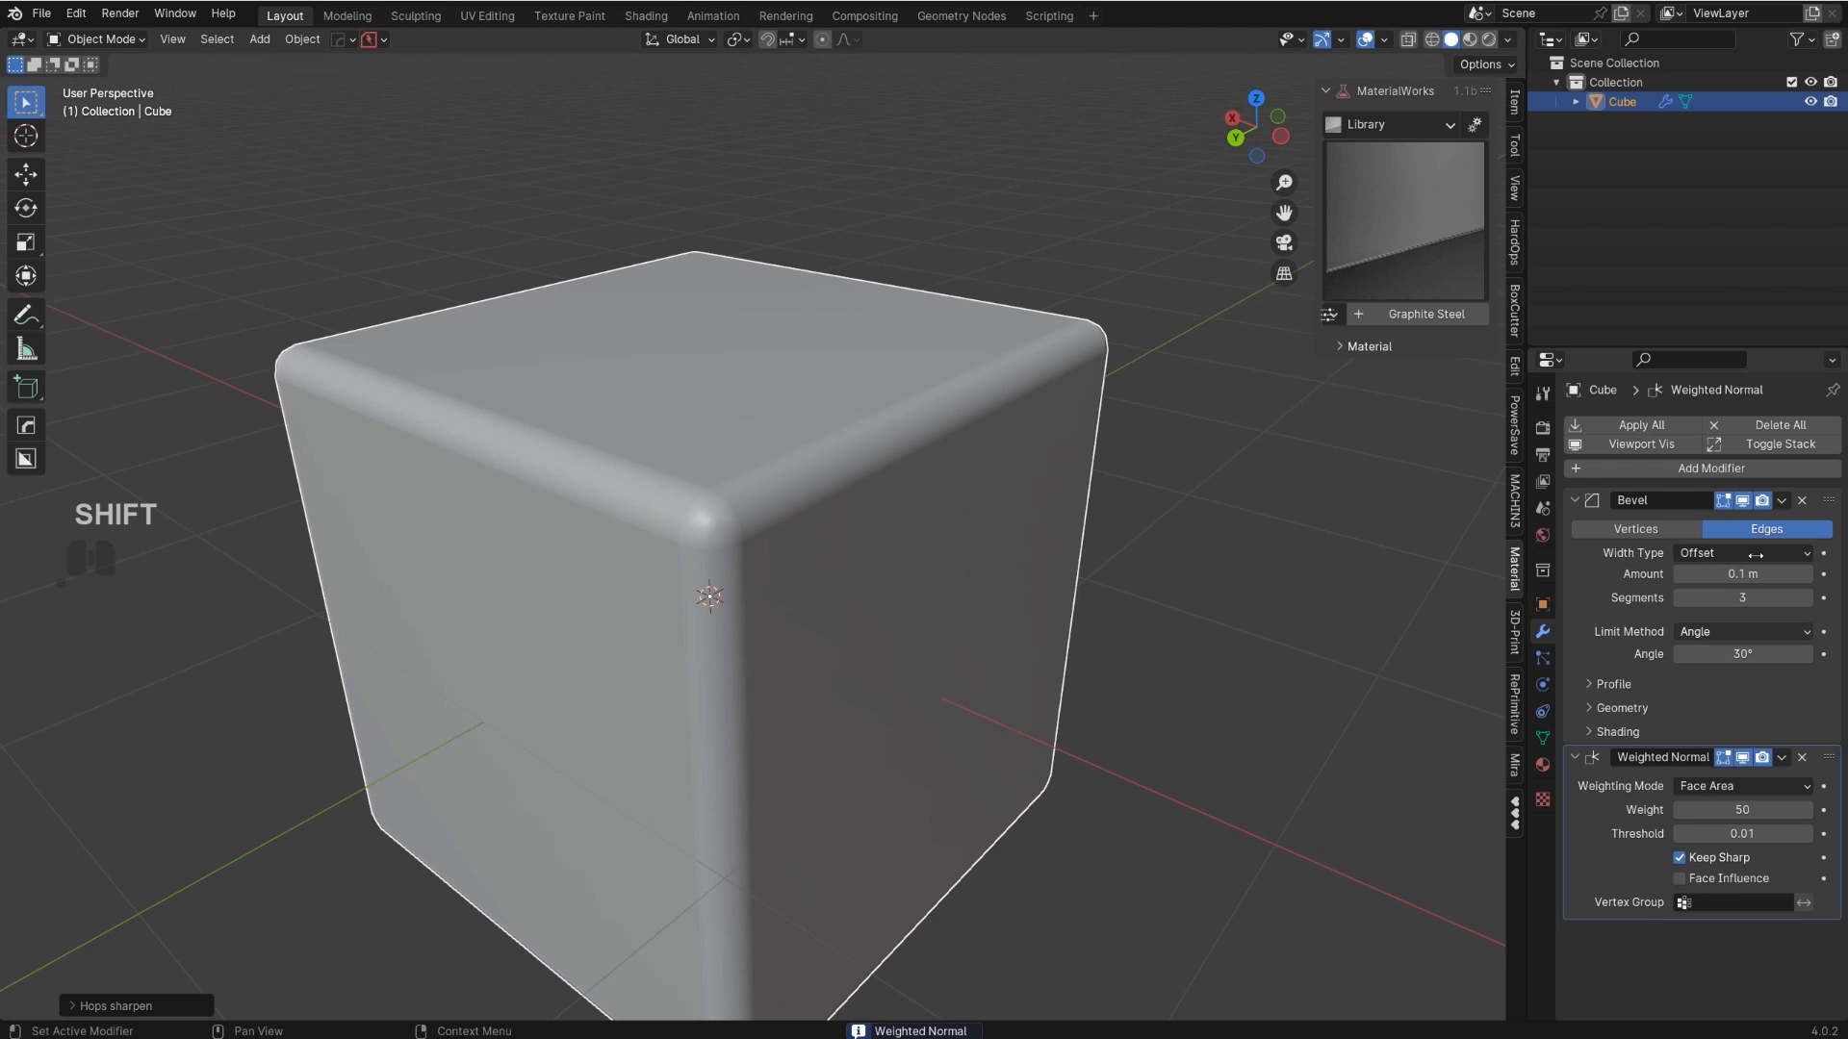
scroll(879, 607, "up", 3)
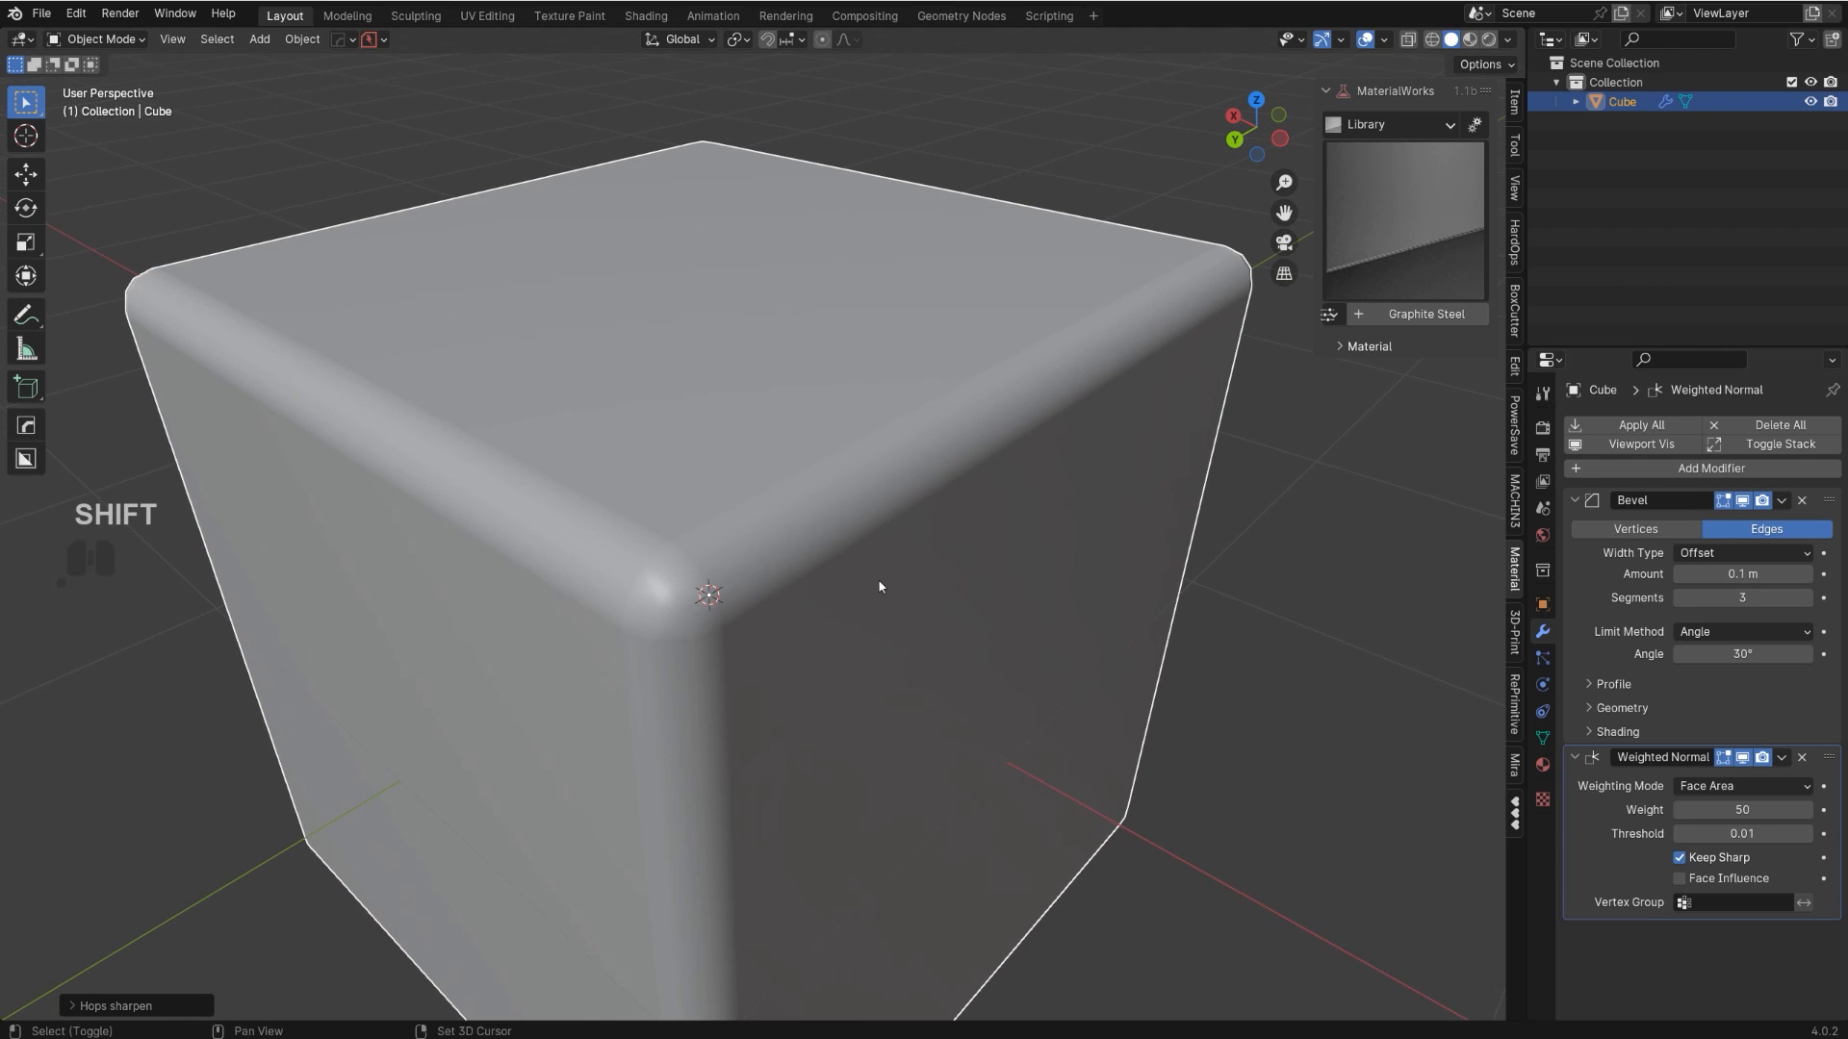
middle_click_drag(878, 587, 884, 586, "shift")
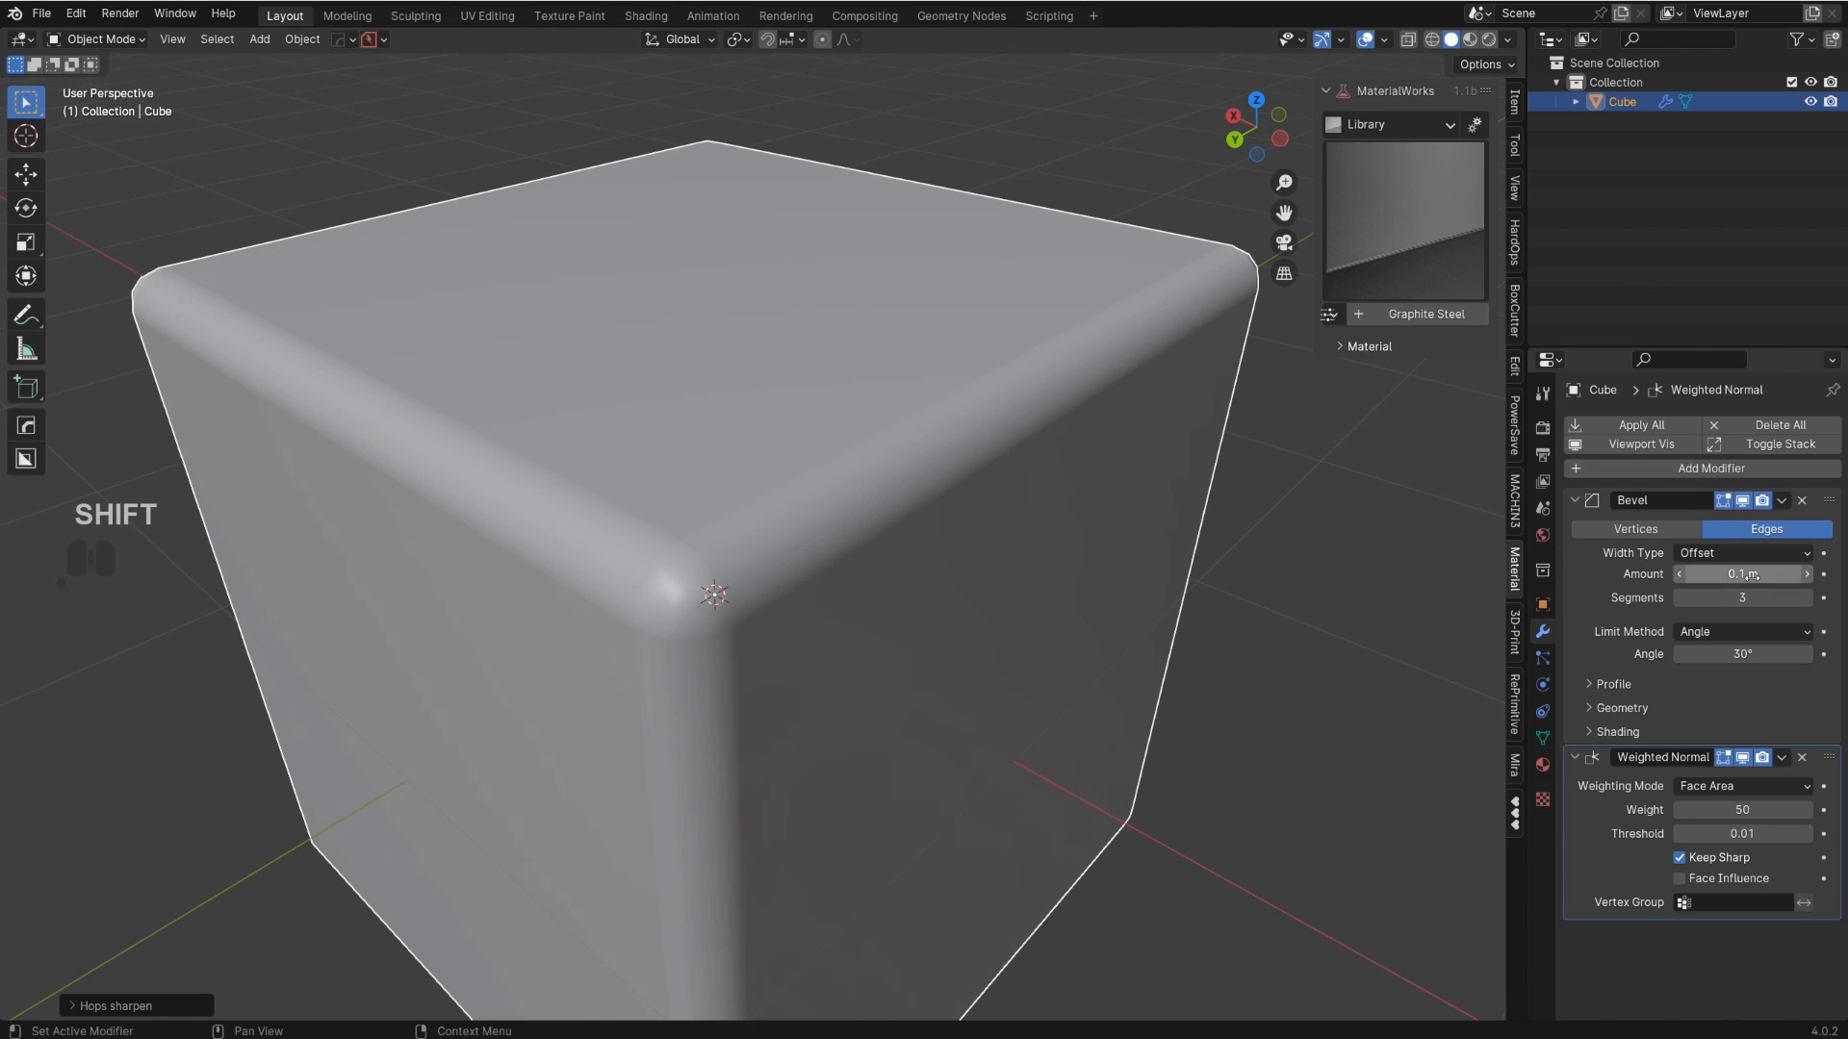
left_click_drag(1750, 574, 1660, 575)
middle_click_drag(1107, 564, 1073, 602, "shift")
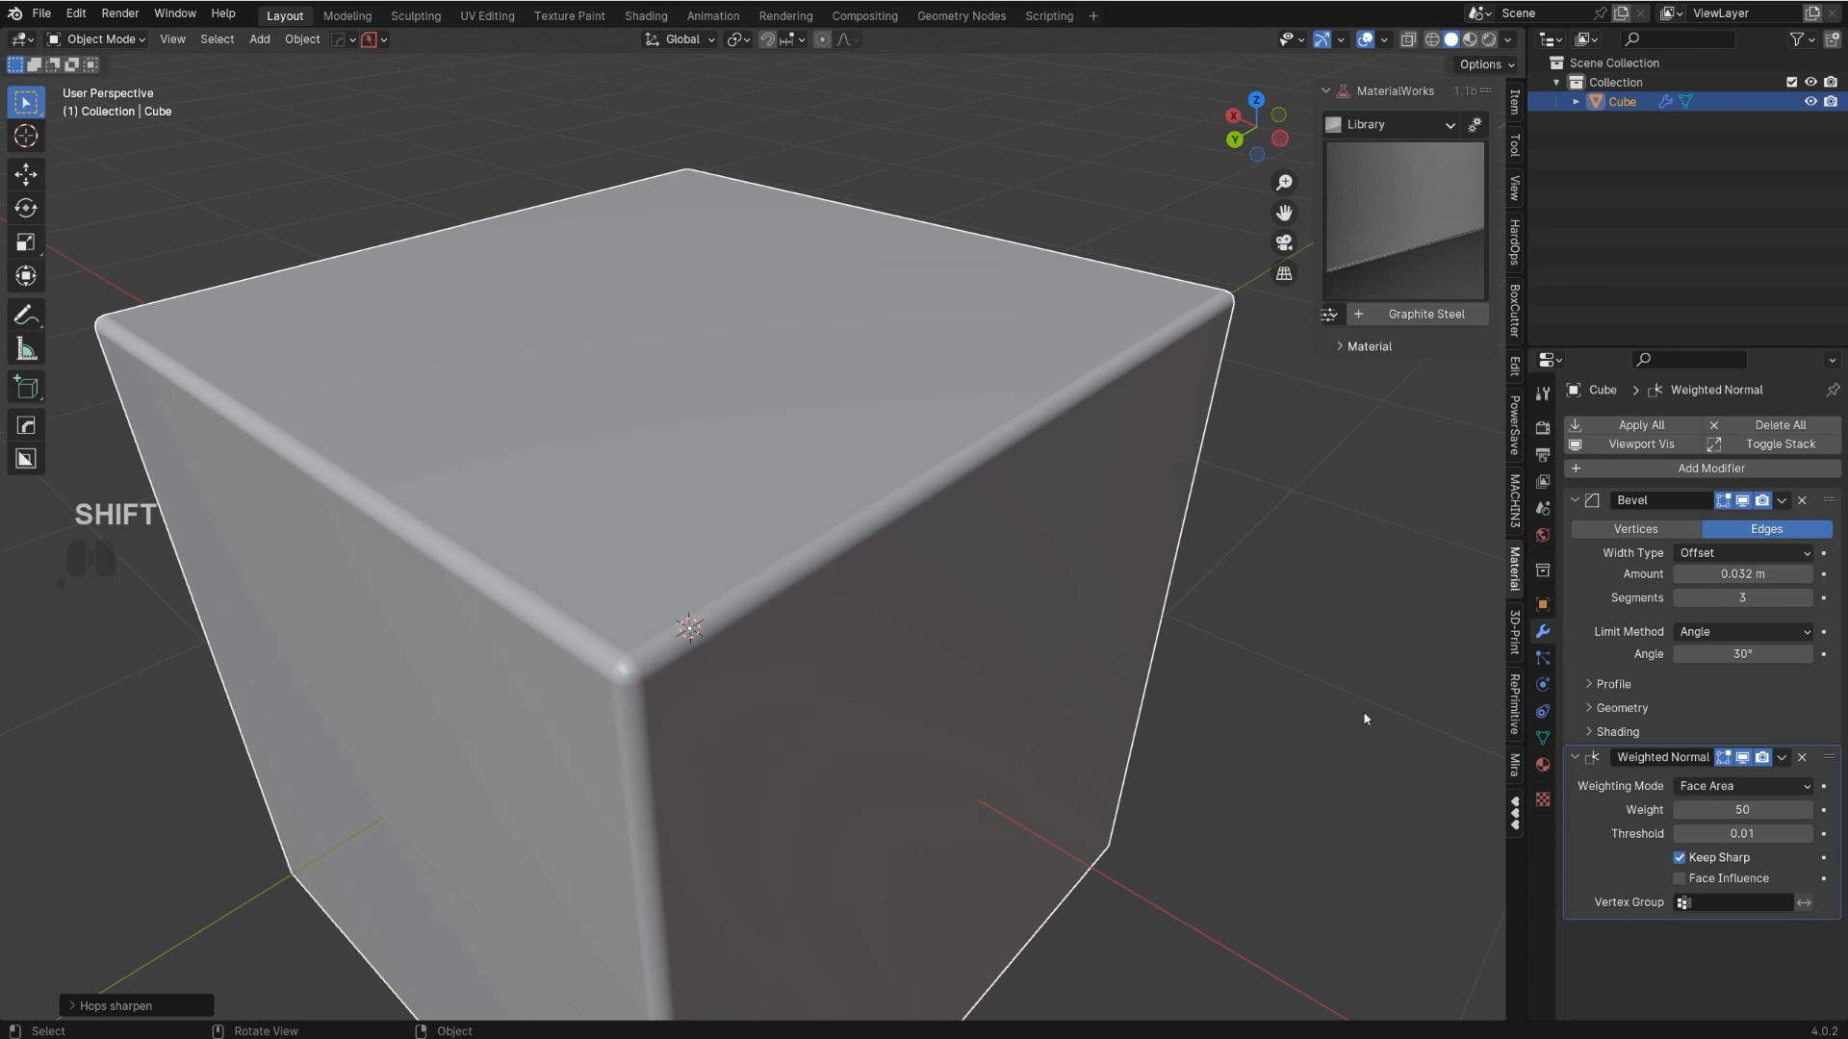
- Cut a box notch into the cube's top face and front side with BoxCutter, extruded about 0.74 deep
left_click(1592, 709)
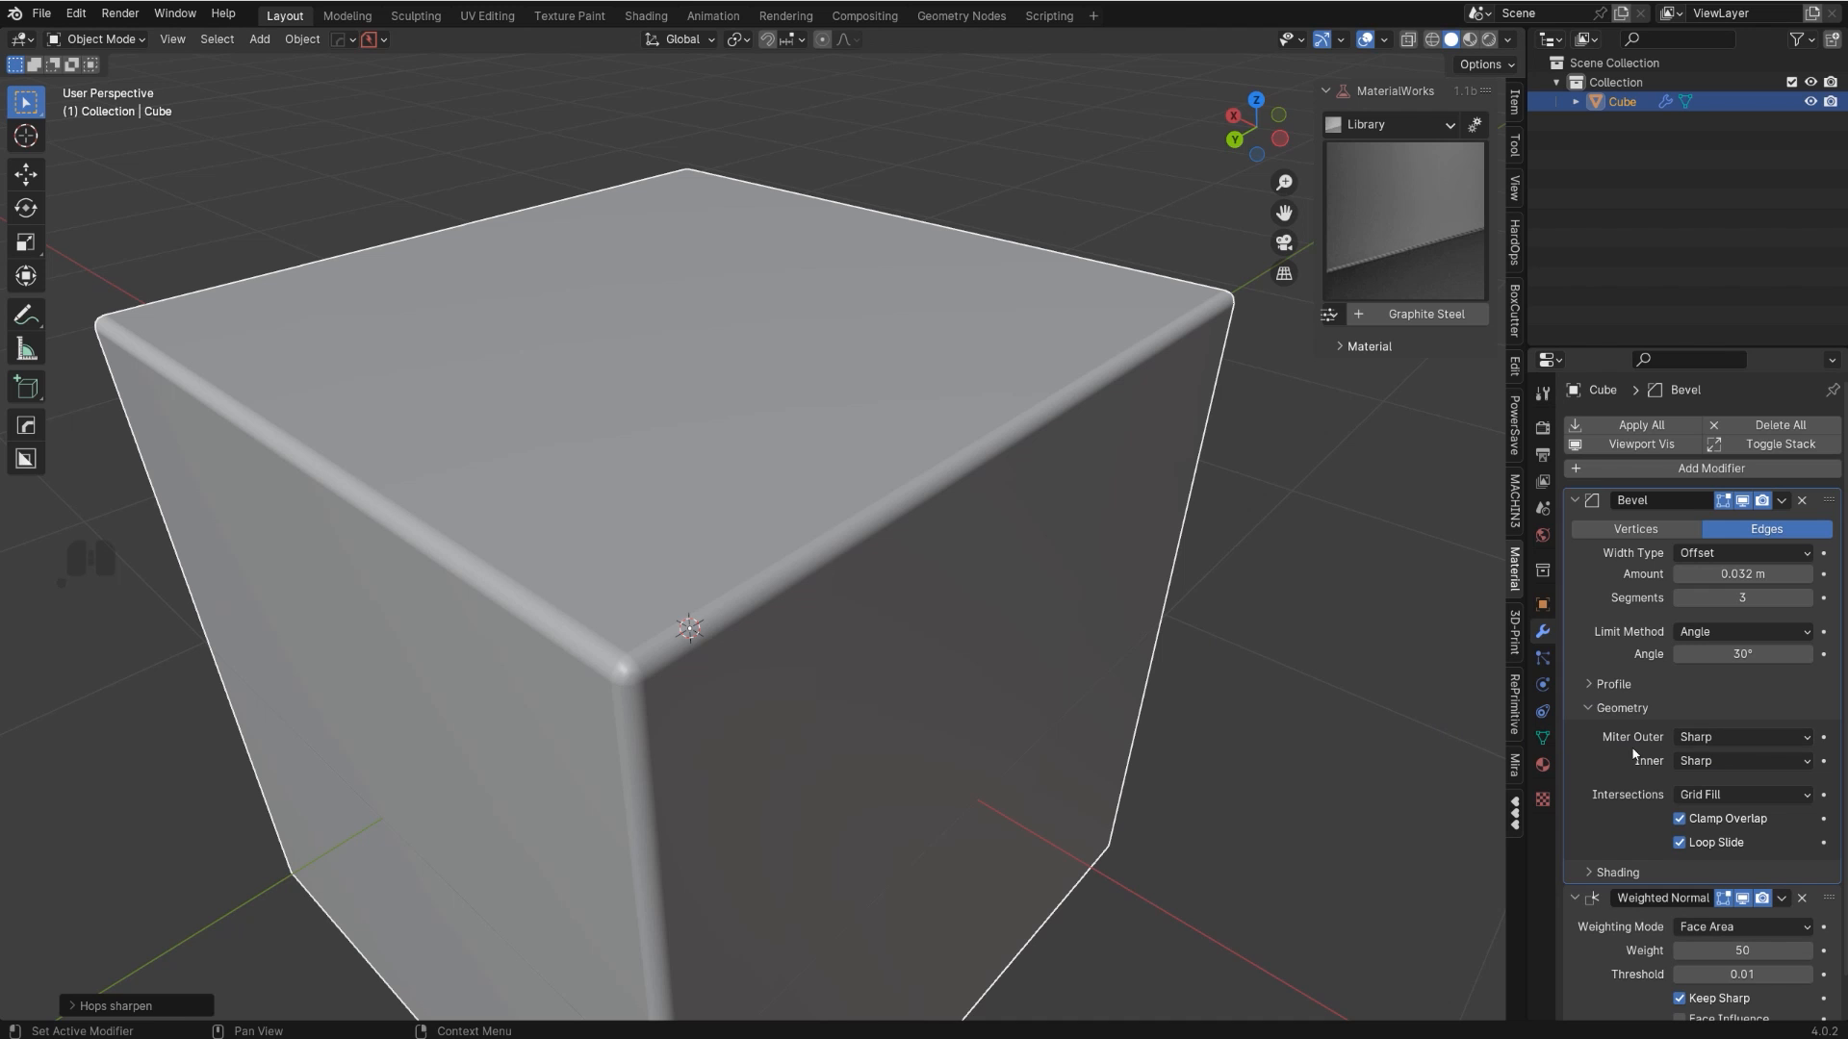
scroll(803, 610, "down", 1)
middle_click_drag(834, 616, 812, 577, "shift")
key("alt+w")
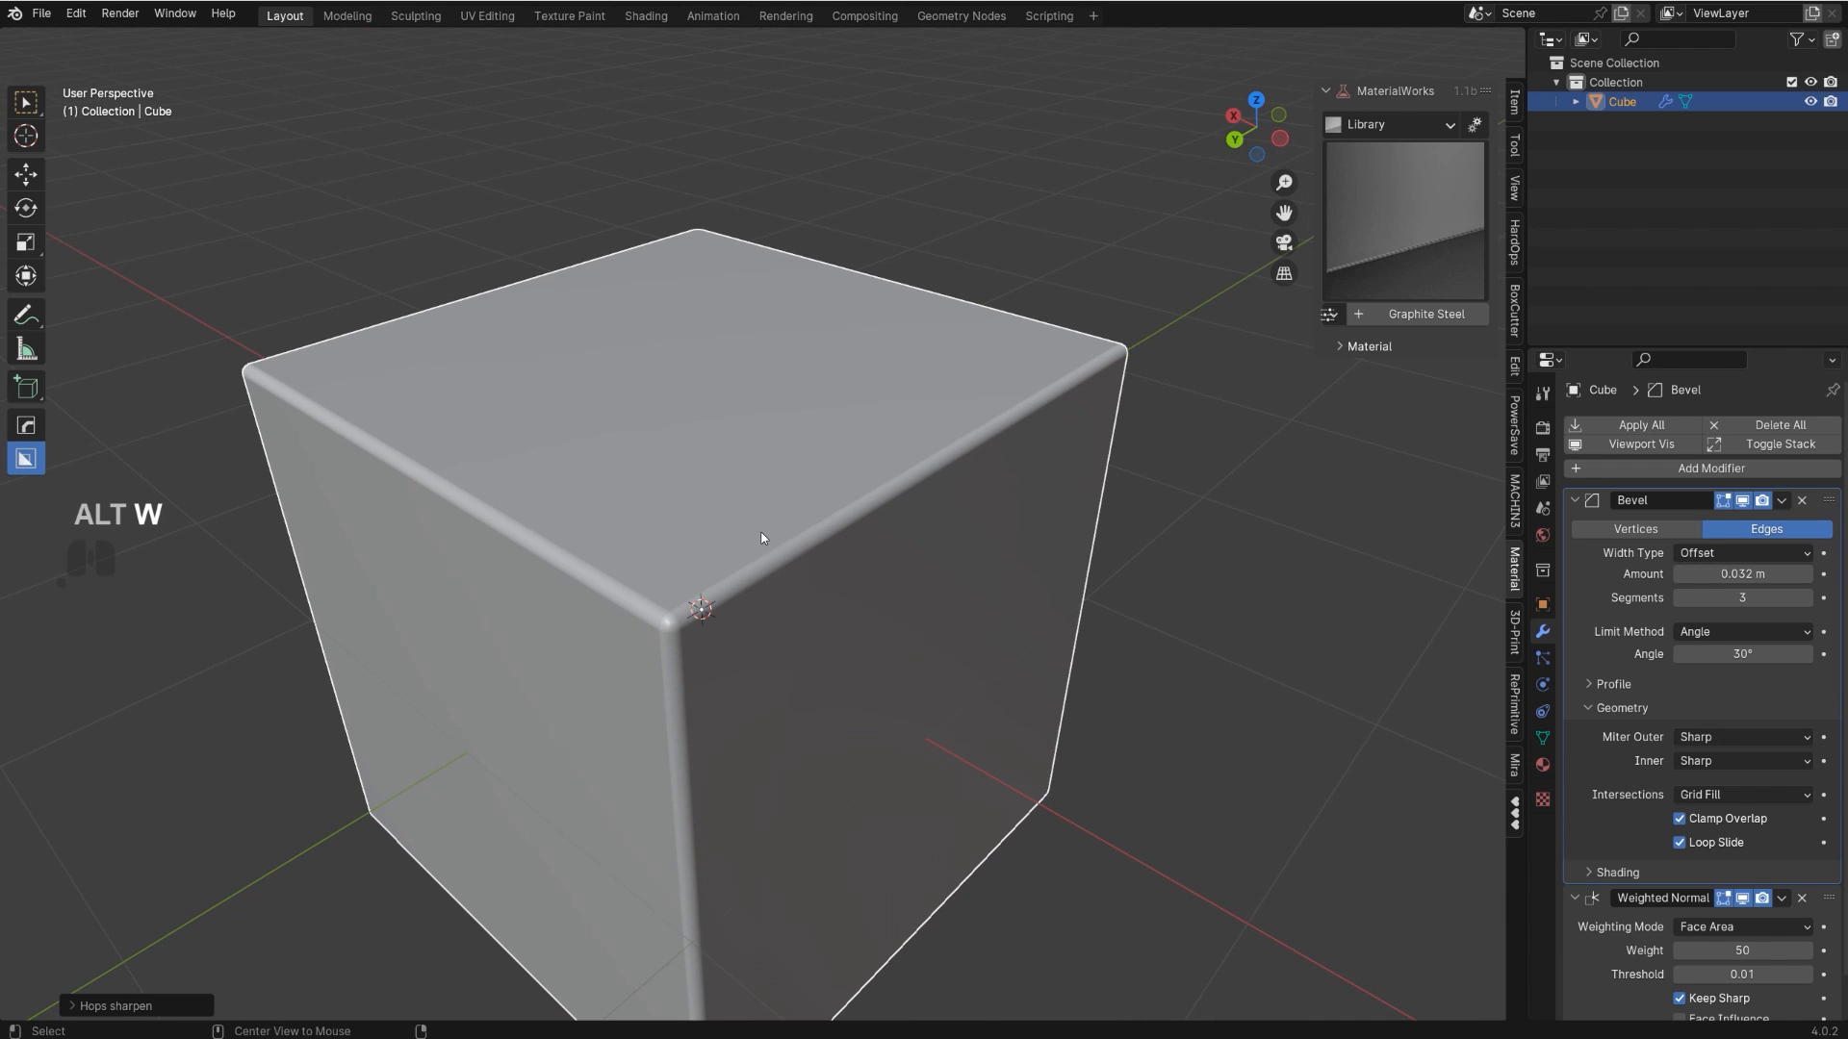
mouse_move(764, 371)
left_mouse_down()
mouse_move(862, 441)
mouse_move(857, 625)
left_mouse_up()
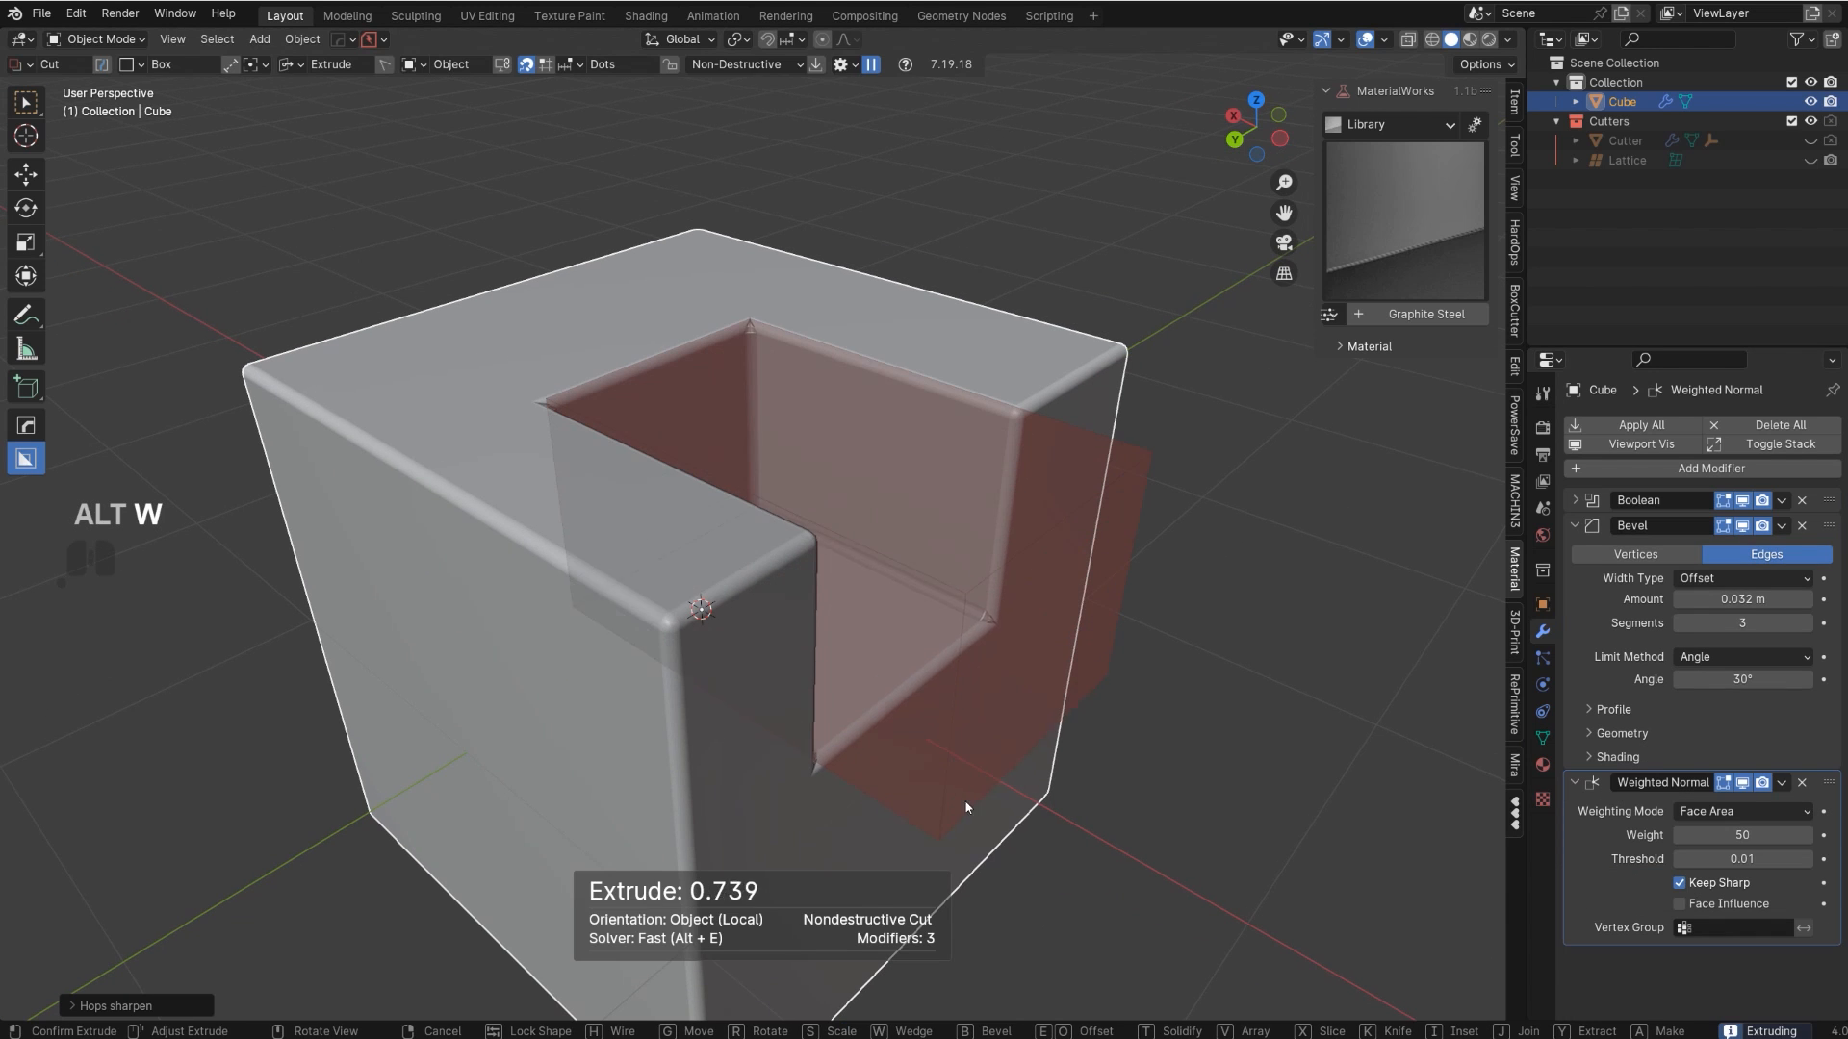
left_click(965, 827)
- Set the Bevel modifier's outer miter to Arc to correct the notch's inner corner
scroll(822, 581, "up", 4)
middle_click_drag(795, 366, 817, 540, "shift")
scroll(817, 540, "up", 3)
middle_click_drag(953, 608, 1032, 614, "shift")
scroll(813, 516, "down", 6)
scroll(861, 553, "up", 4)
scroll(1033, 614, "up", 3)
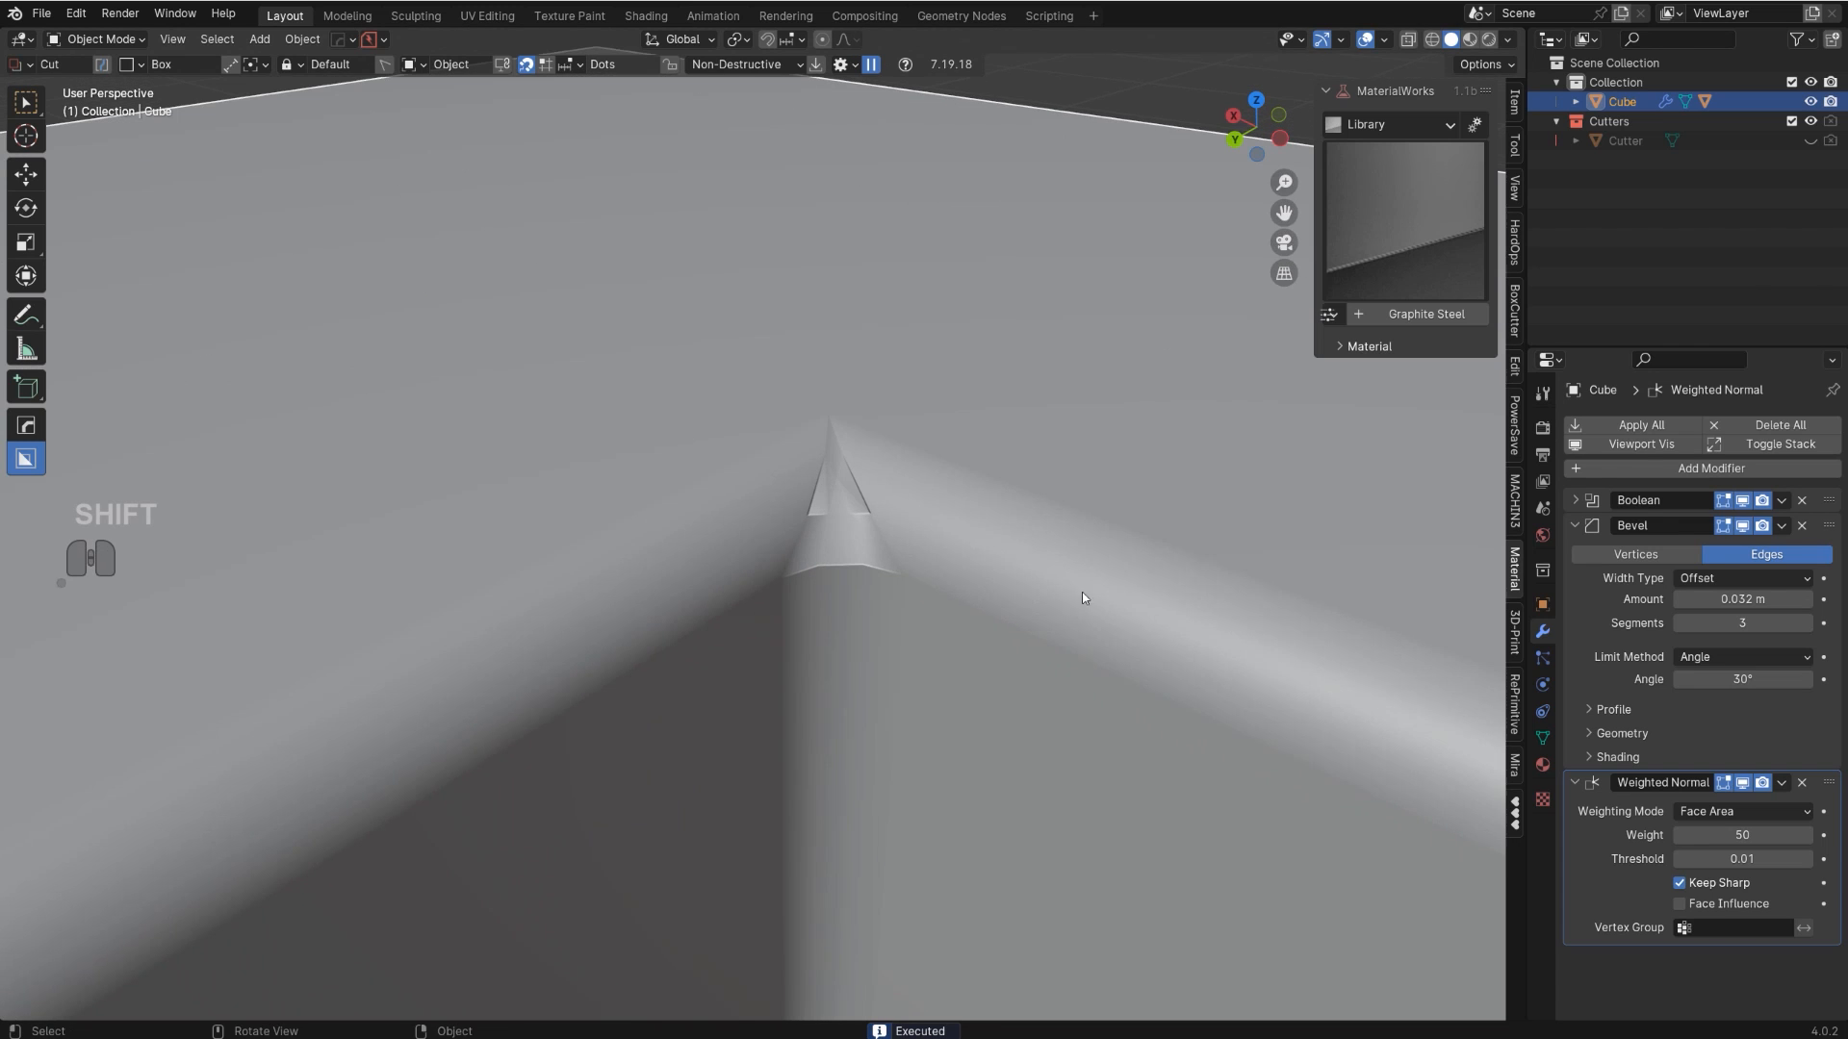
left_click(1597, 733)
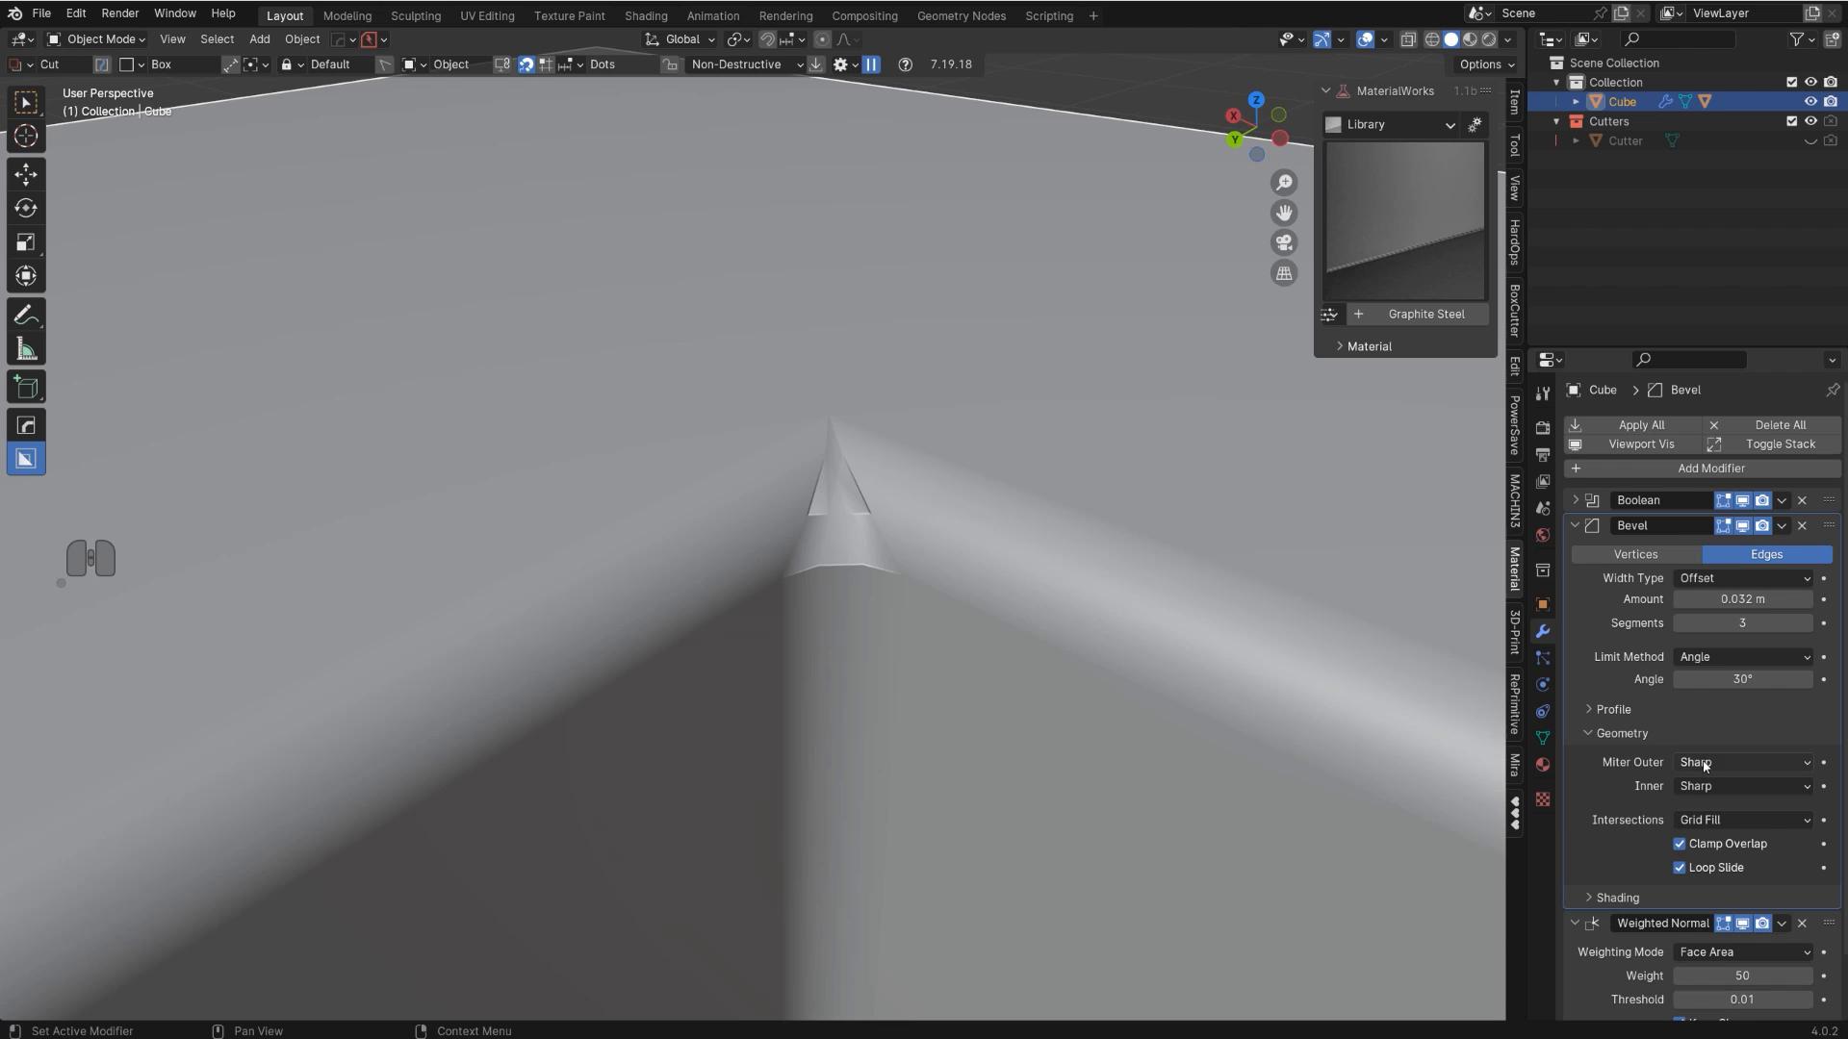
left_click(1751, 760)
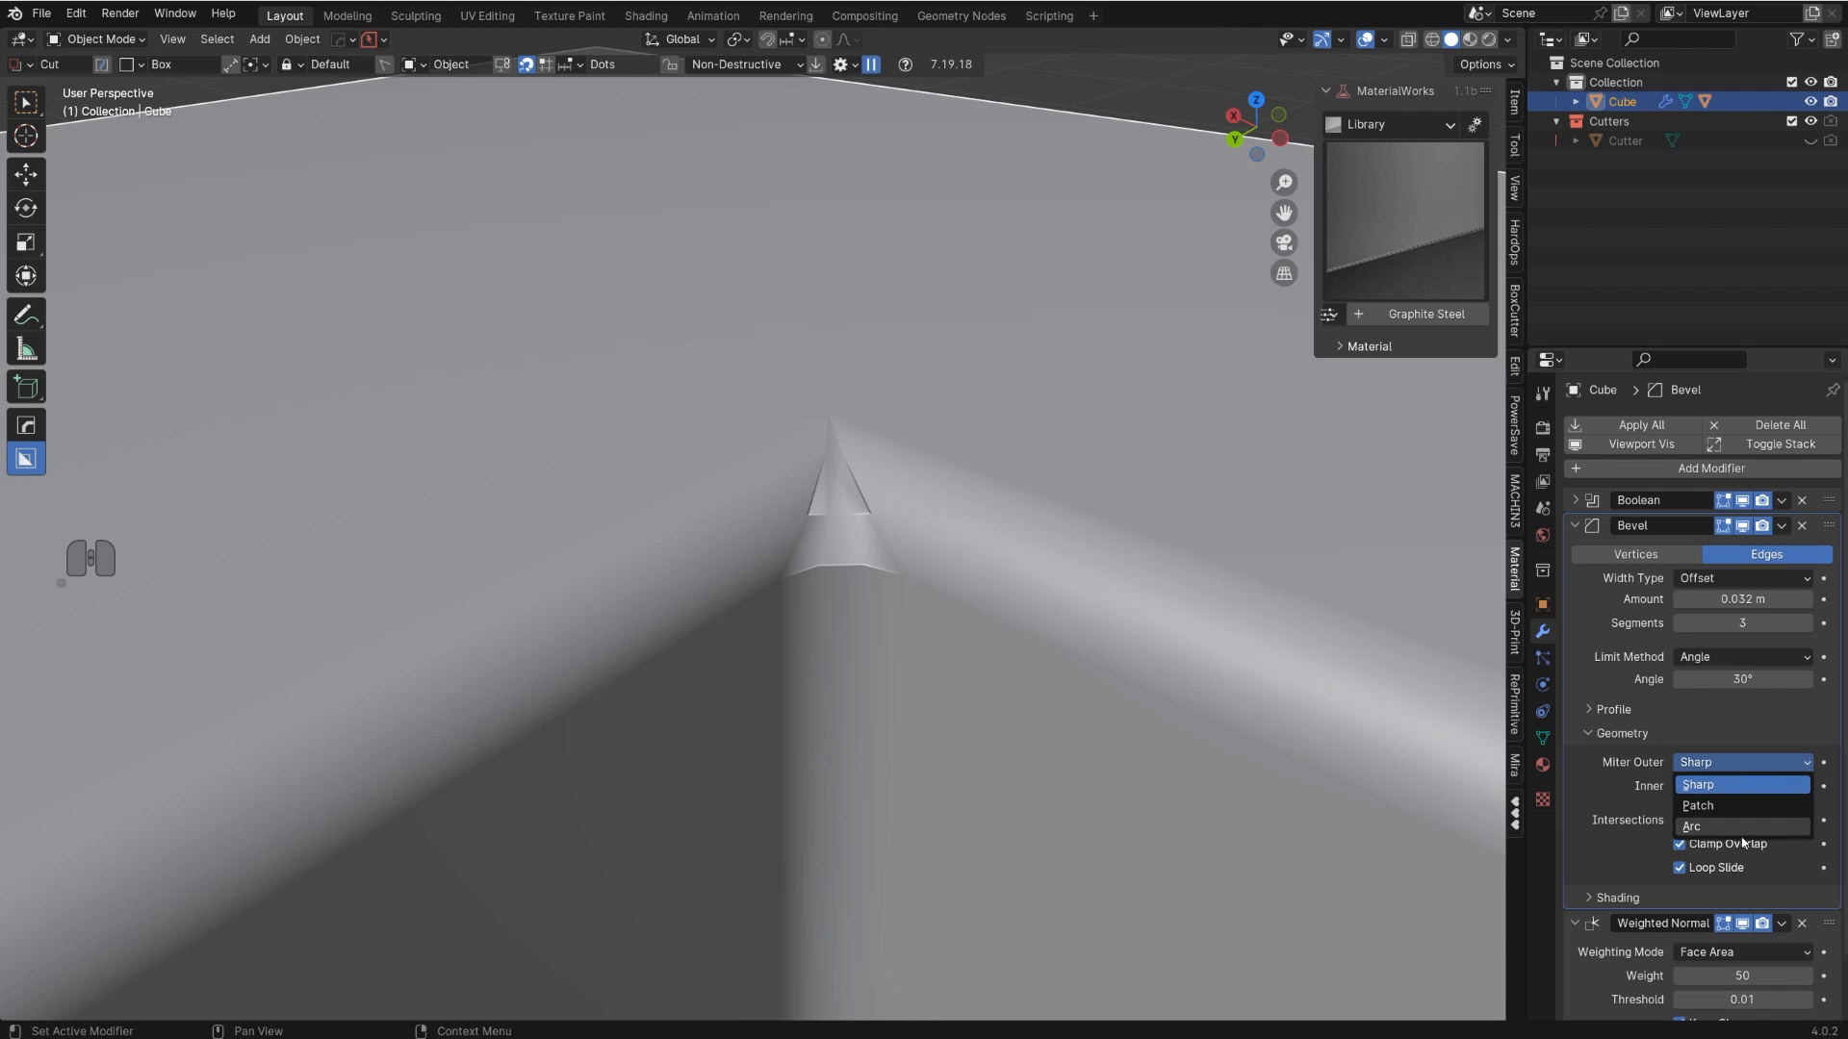
left_click(1732, 806)
- Examine the notch's bevelled corners with the Arc outer miter from several distances
scroll(927, 516, "down", 8)
middle_click_drag(927, 516, 903, 679)
scroll(760, 400, "up", 4)
middle_click_drag(939, 562, 973, 539)
scroll(973, 539, "up", 1)
scroll(962, 535, "down", 4)
scroll(938, 527, "up", 3)
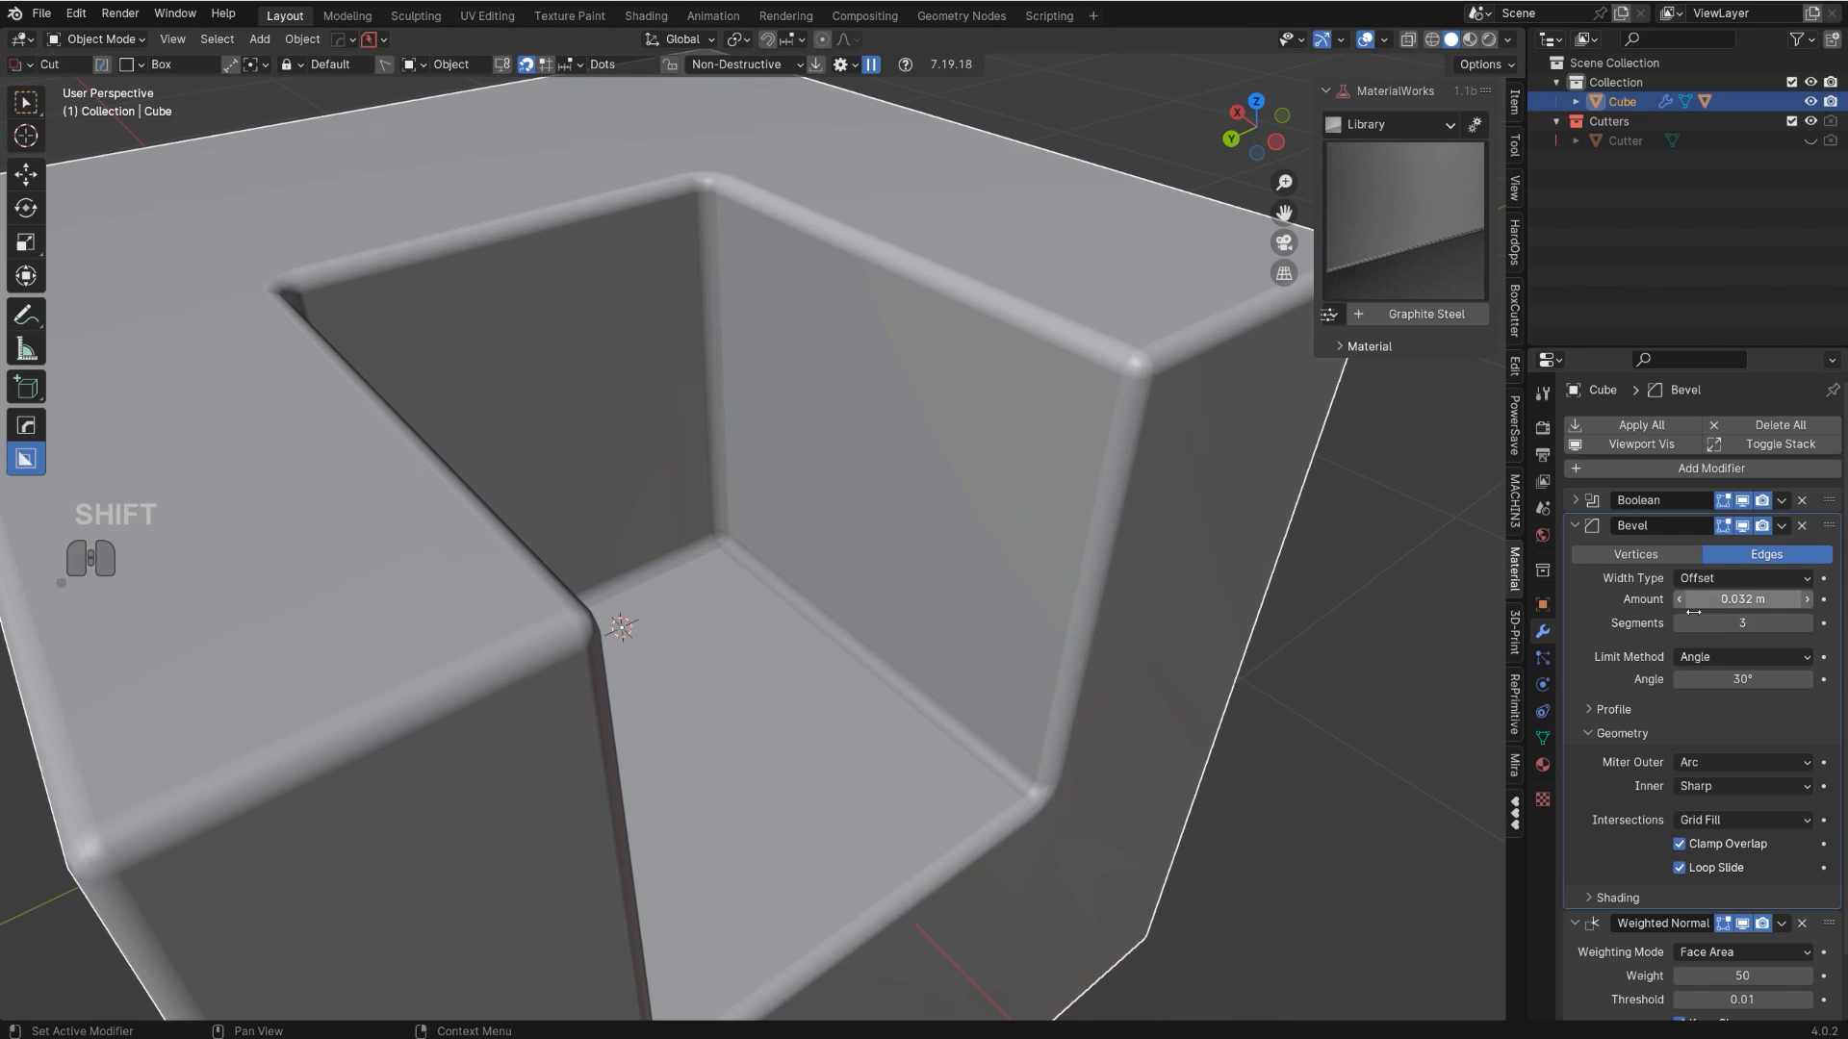
scroll(965, 673, "down", 4)
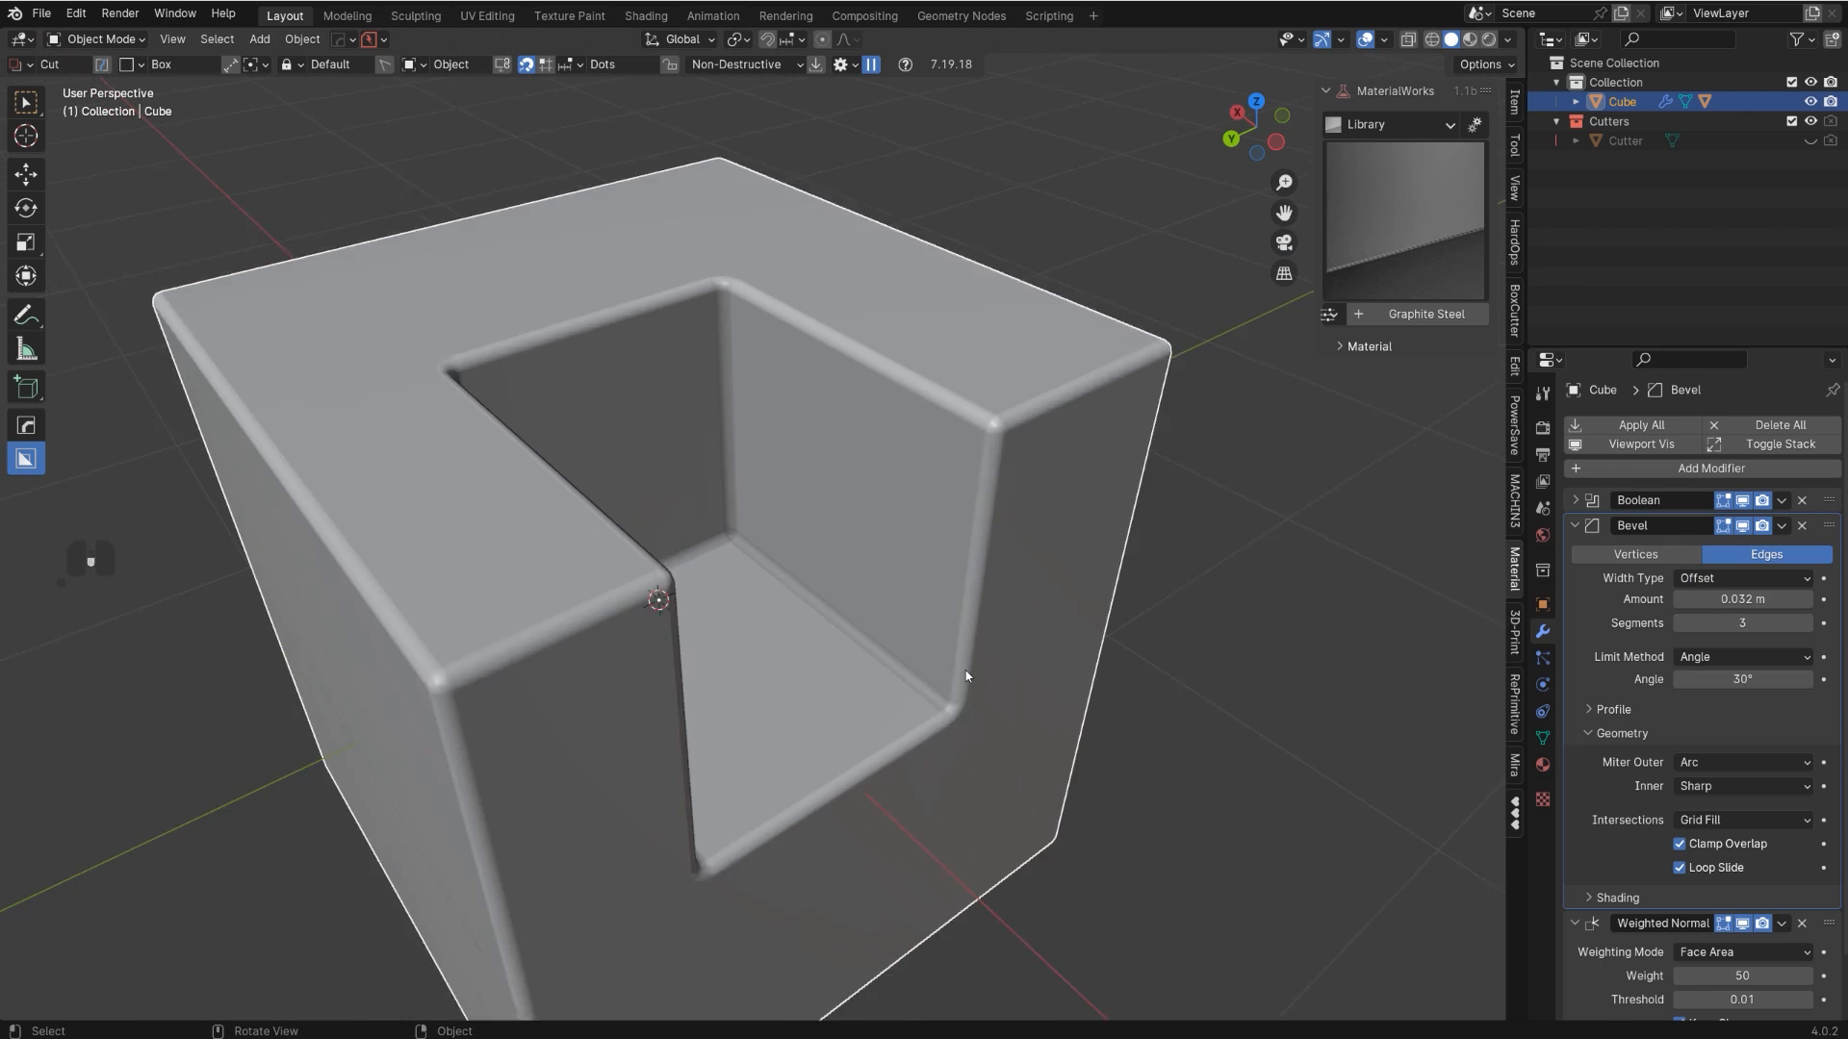
middle_click_drag(943, 616, 973, 627, "shift")
scroll(973, 627, "up", 5)
- Review the Bevel modifier's outer miter options and inspect the notched cube from the side and above
left_click(1742, 762)
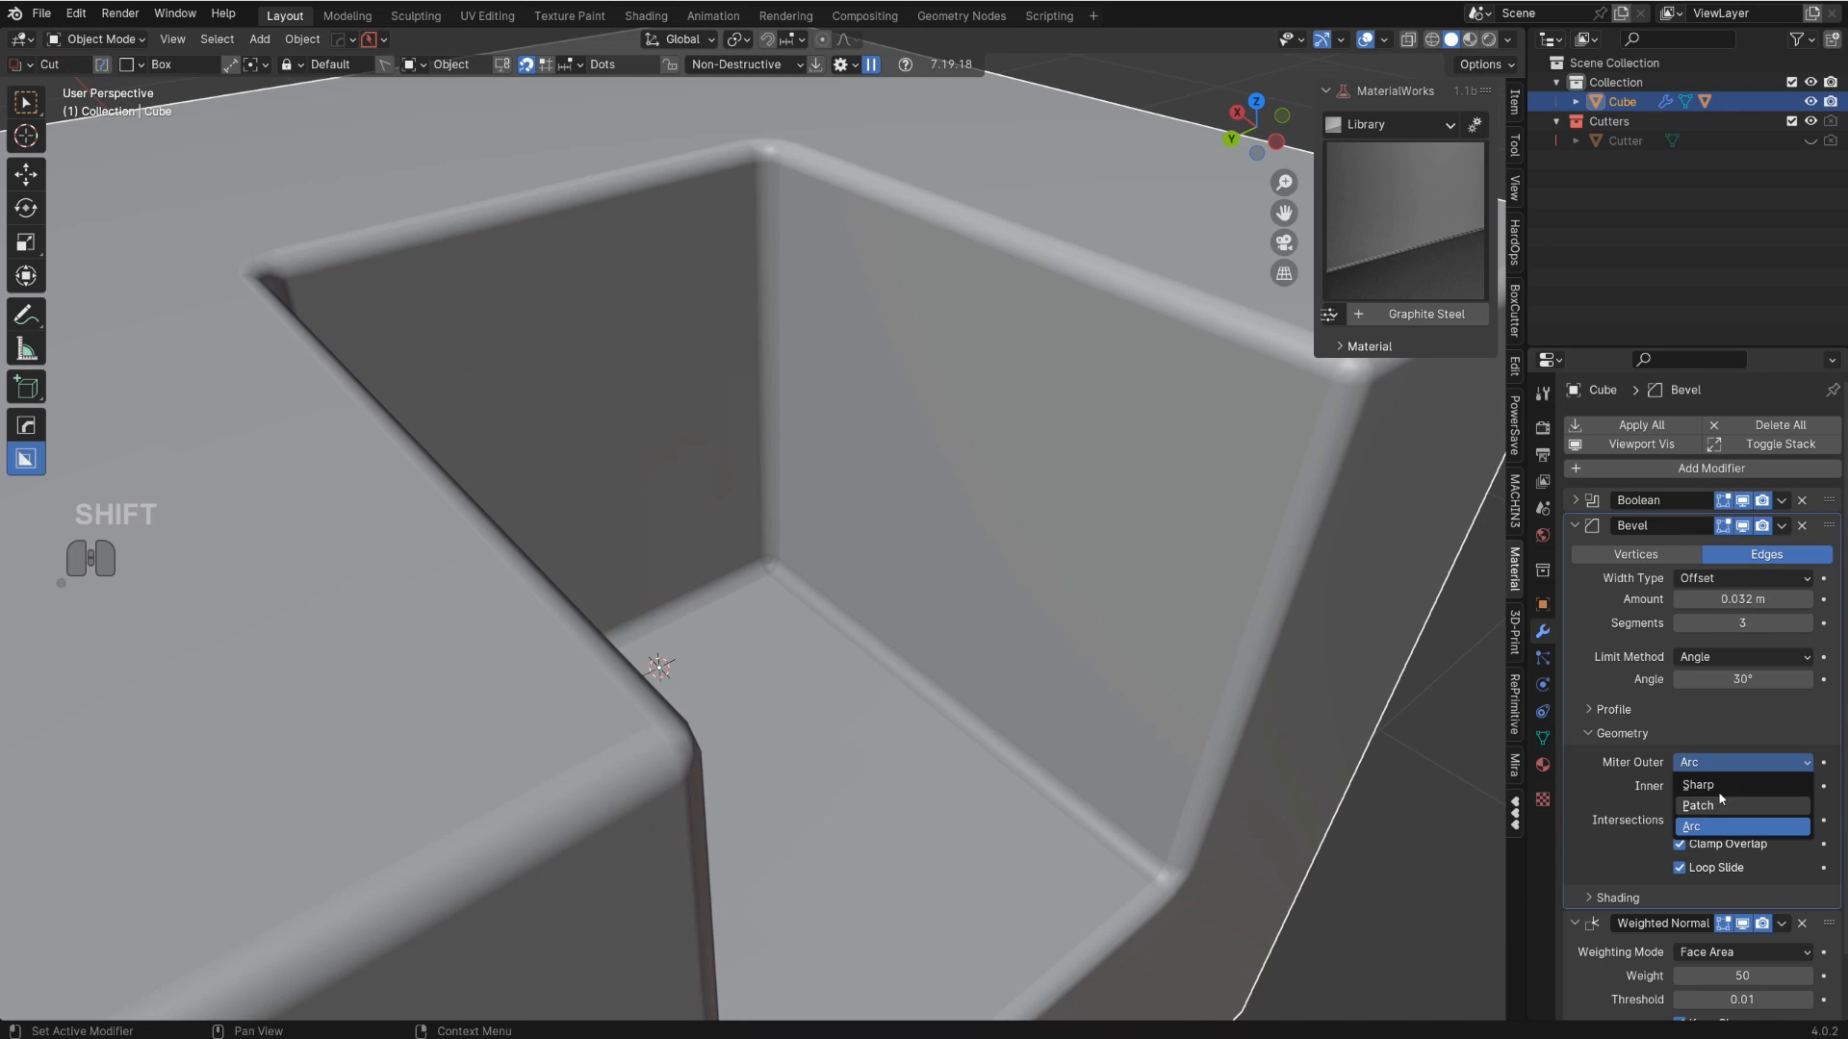
scroll(795, 447, "down", 4)
middle_click_drag(795, 443, 784, 566, "shift")
middle_click_drag(784, 566, 810, 381)
mouse_move(835, 520)
middle_mouse_down()
mouse_move(892, 458)
mouse_move(771, 474)
mouse_move(806, 535)
middle_mouse_up()
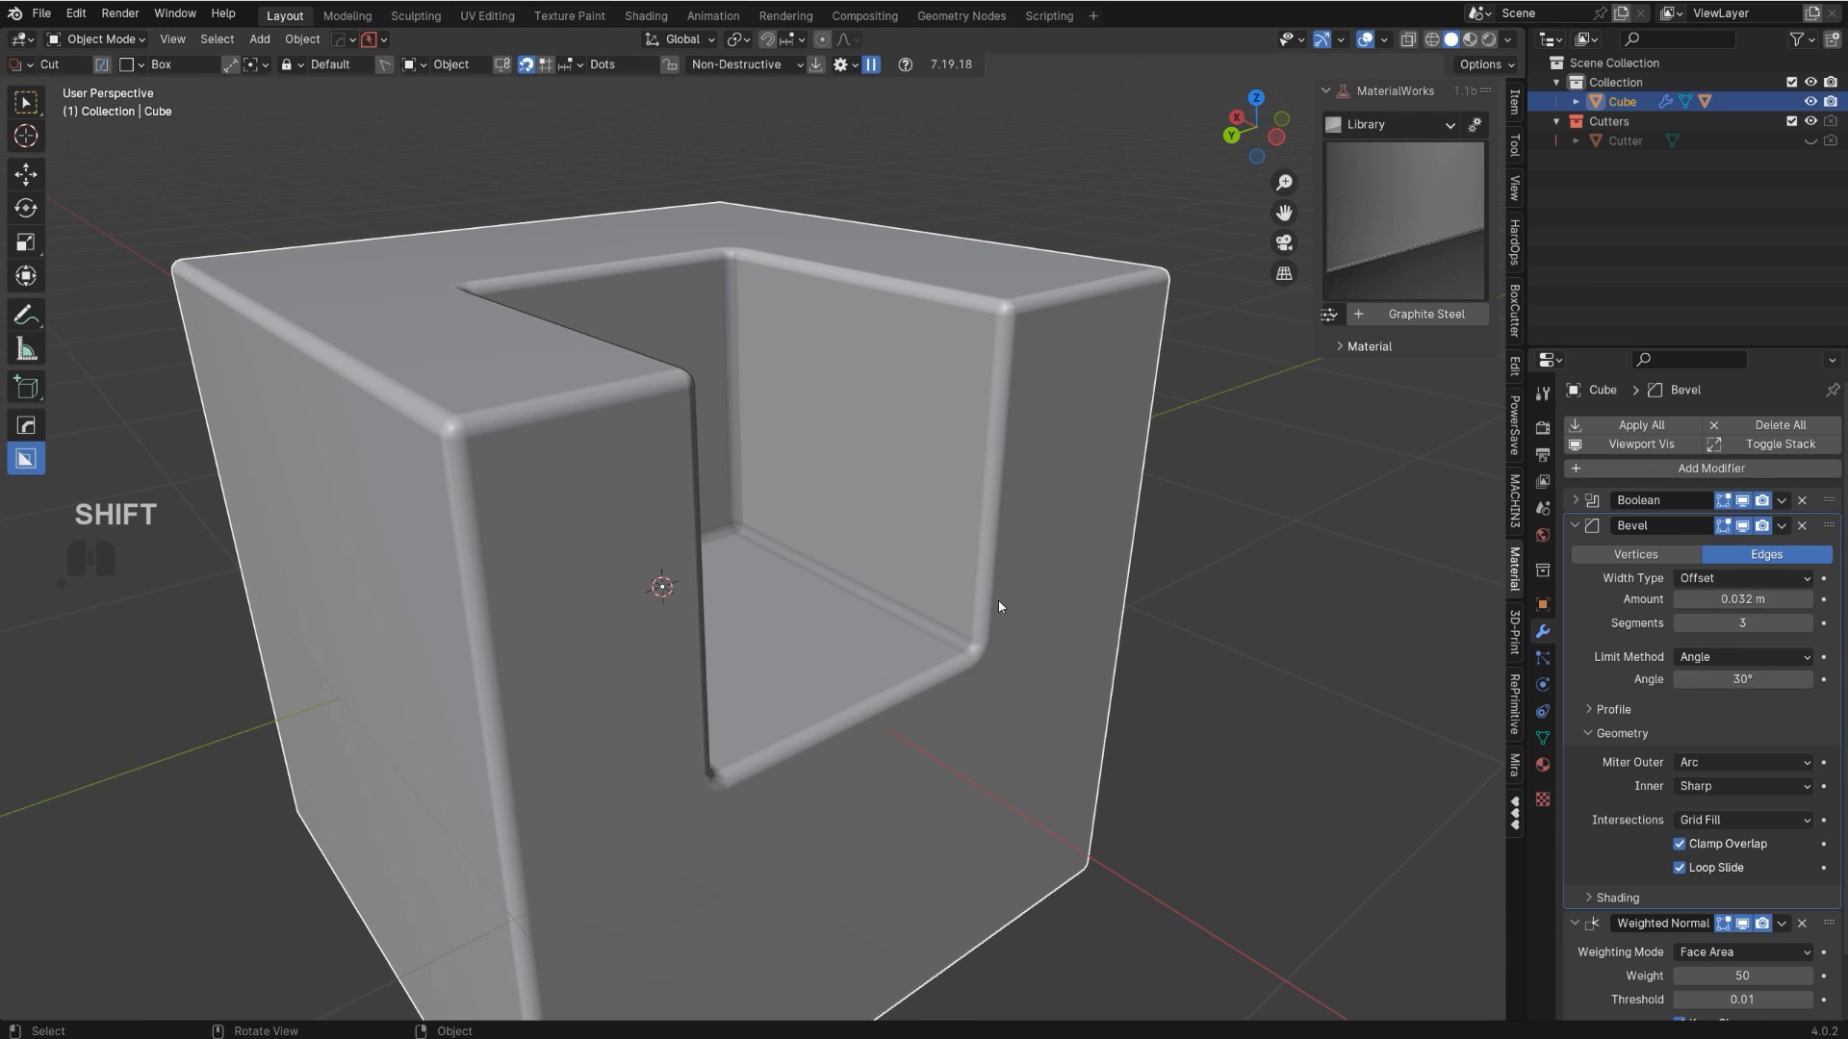
scroll(999, 606, "down", 4)
middle_click_drag(1027, 578, 791, 639)
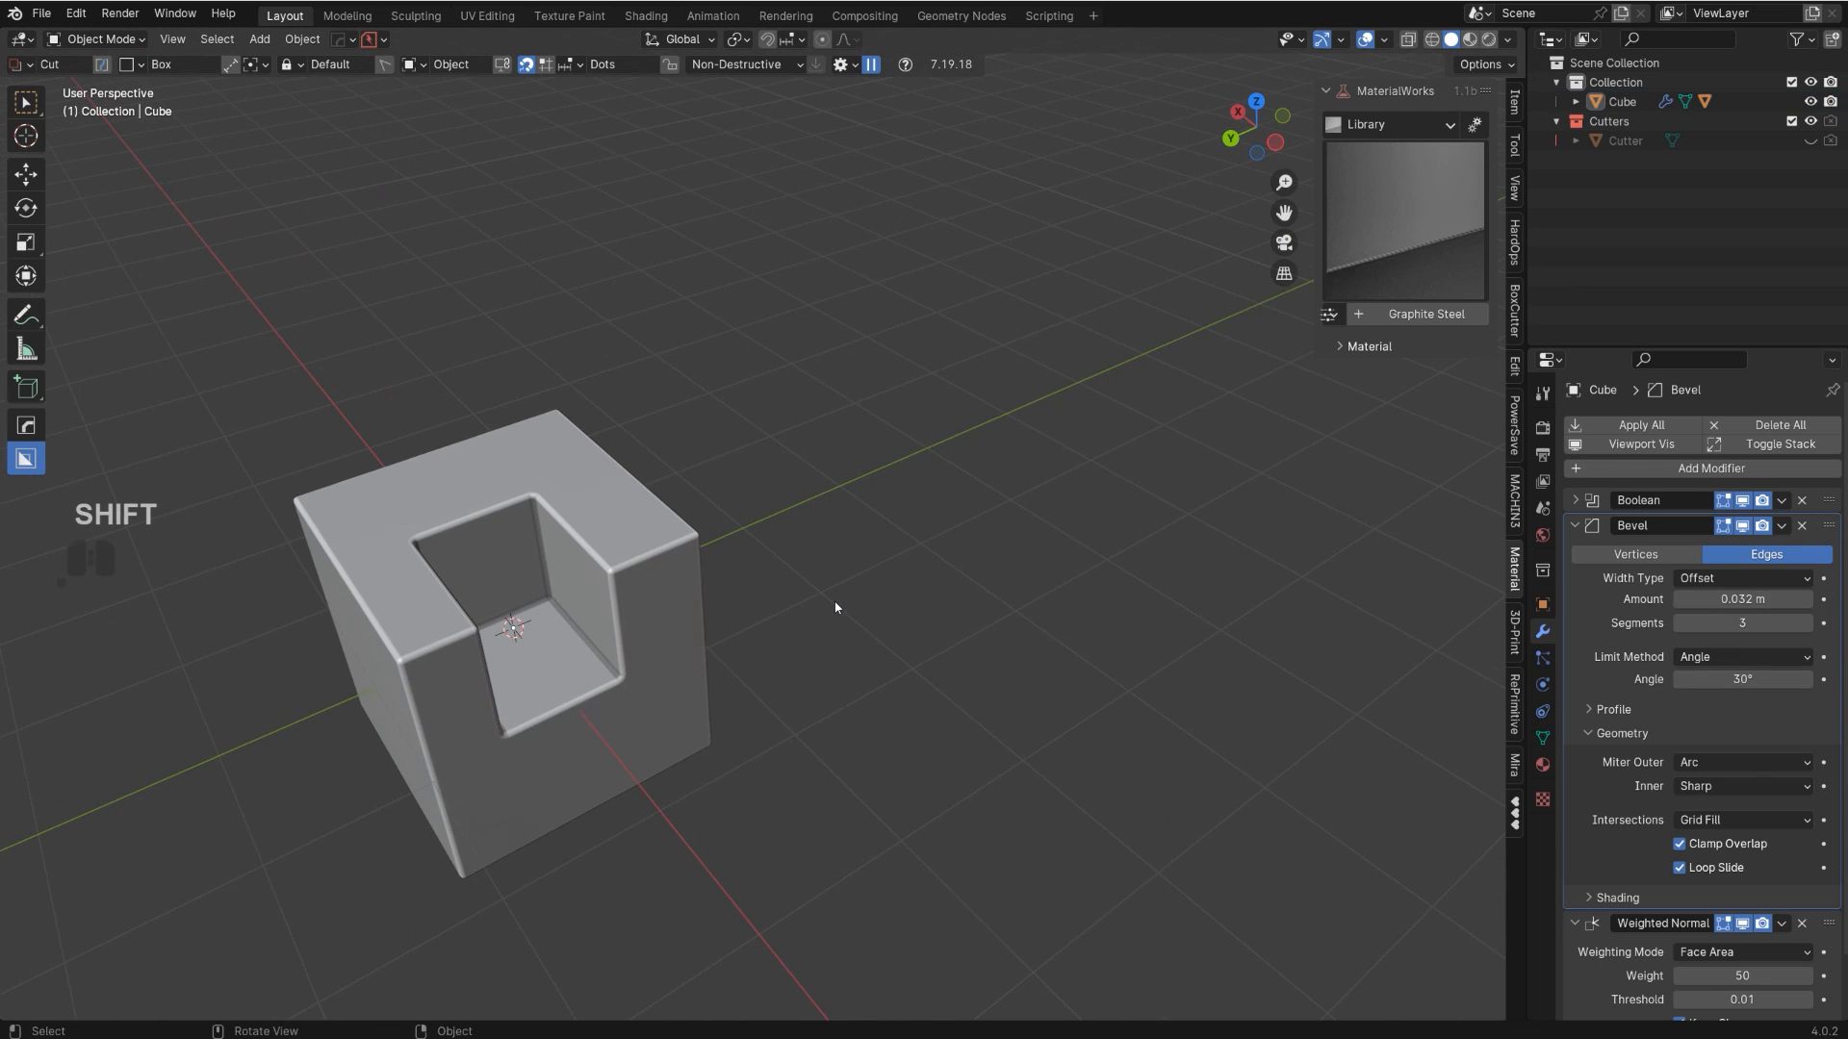
- Inspect the cube's bevelled notch and its stack of Boolean, Bevel and Weighted Normal modifiers
key("shift+a")
middle_click_drag(485, 565, 707, 538, "shift")
scroll(784, 604, "up", 7)
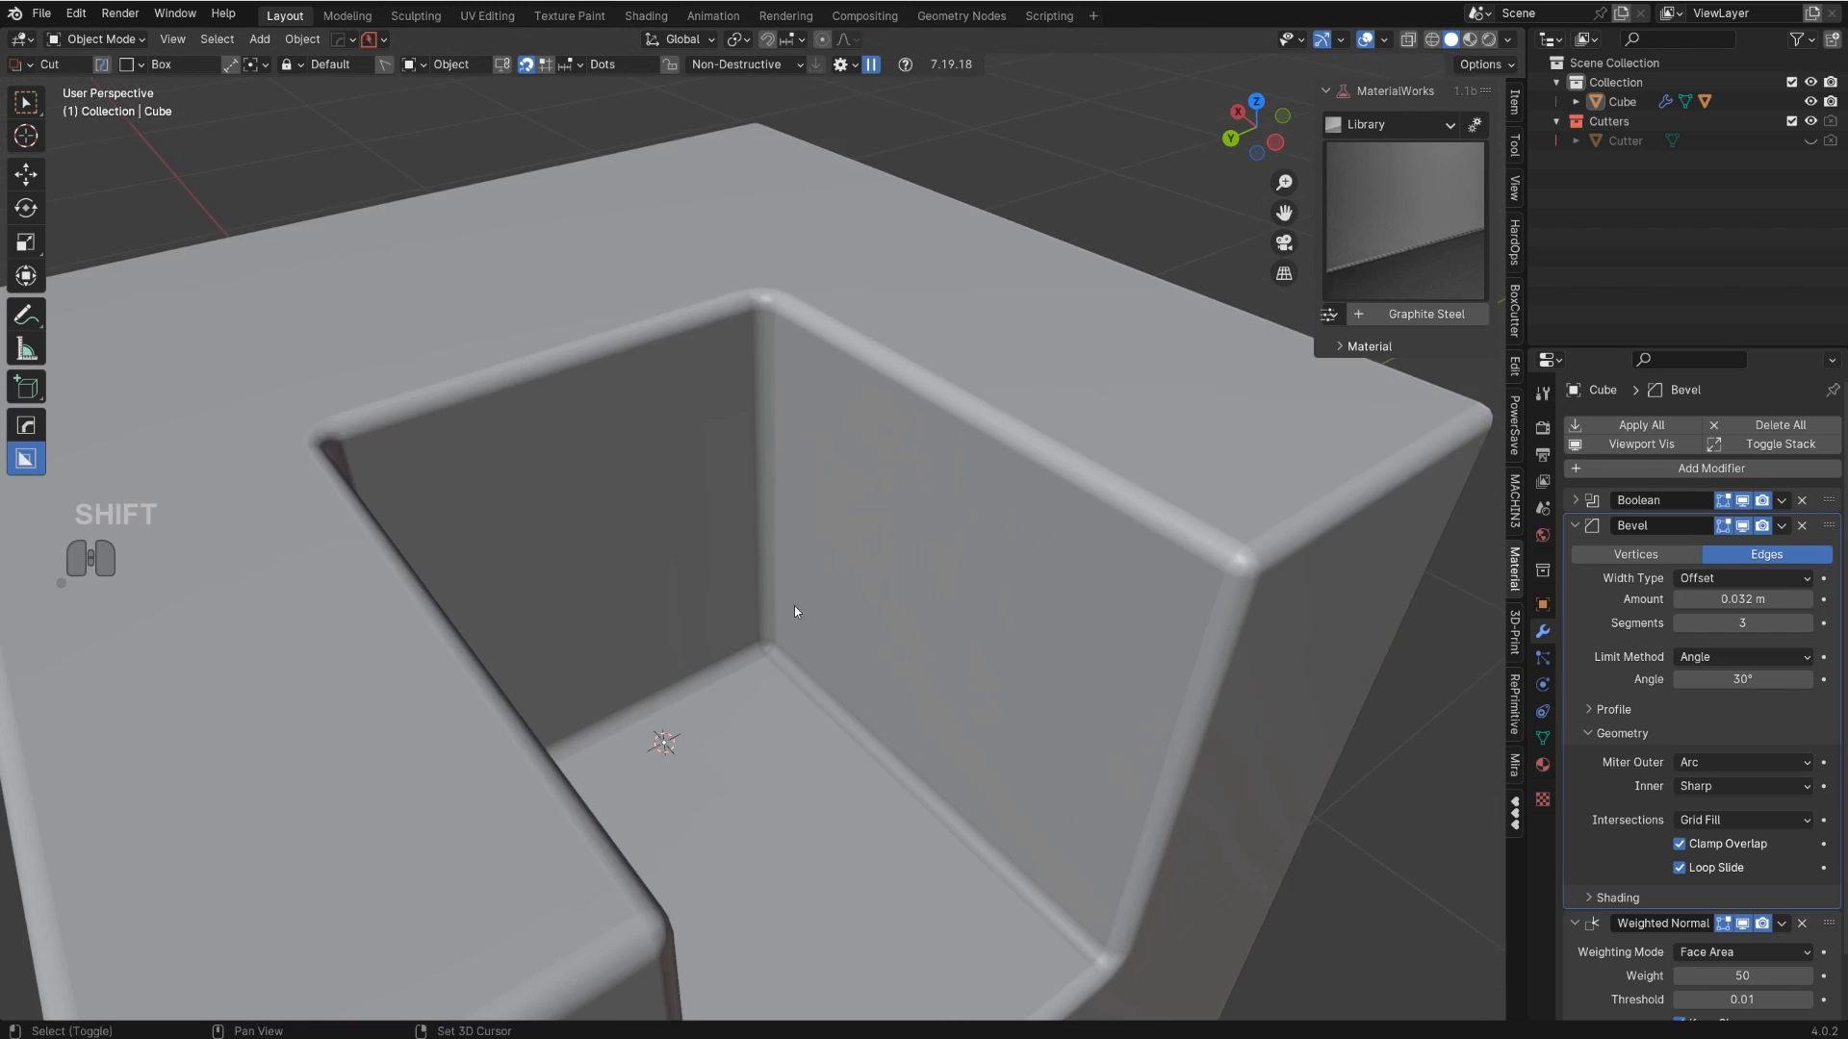
scroll(794, 611, "down", 5)
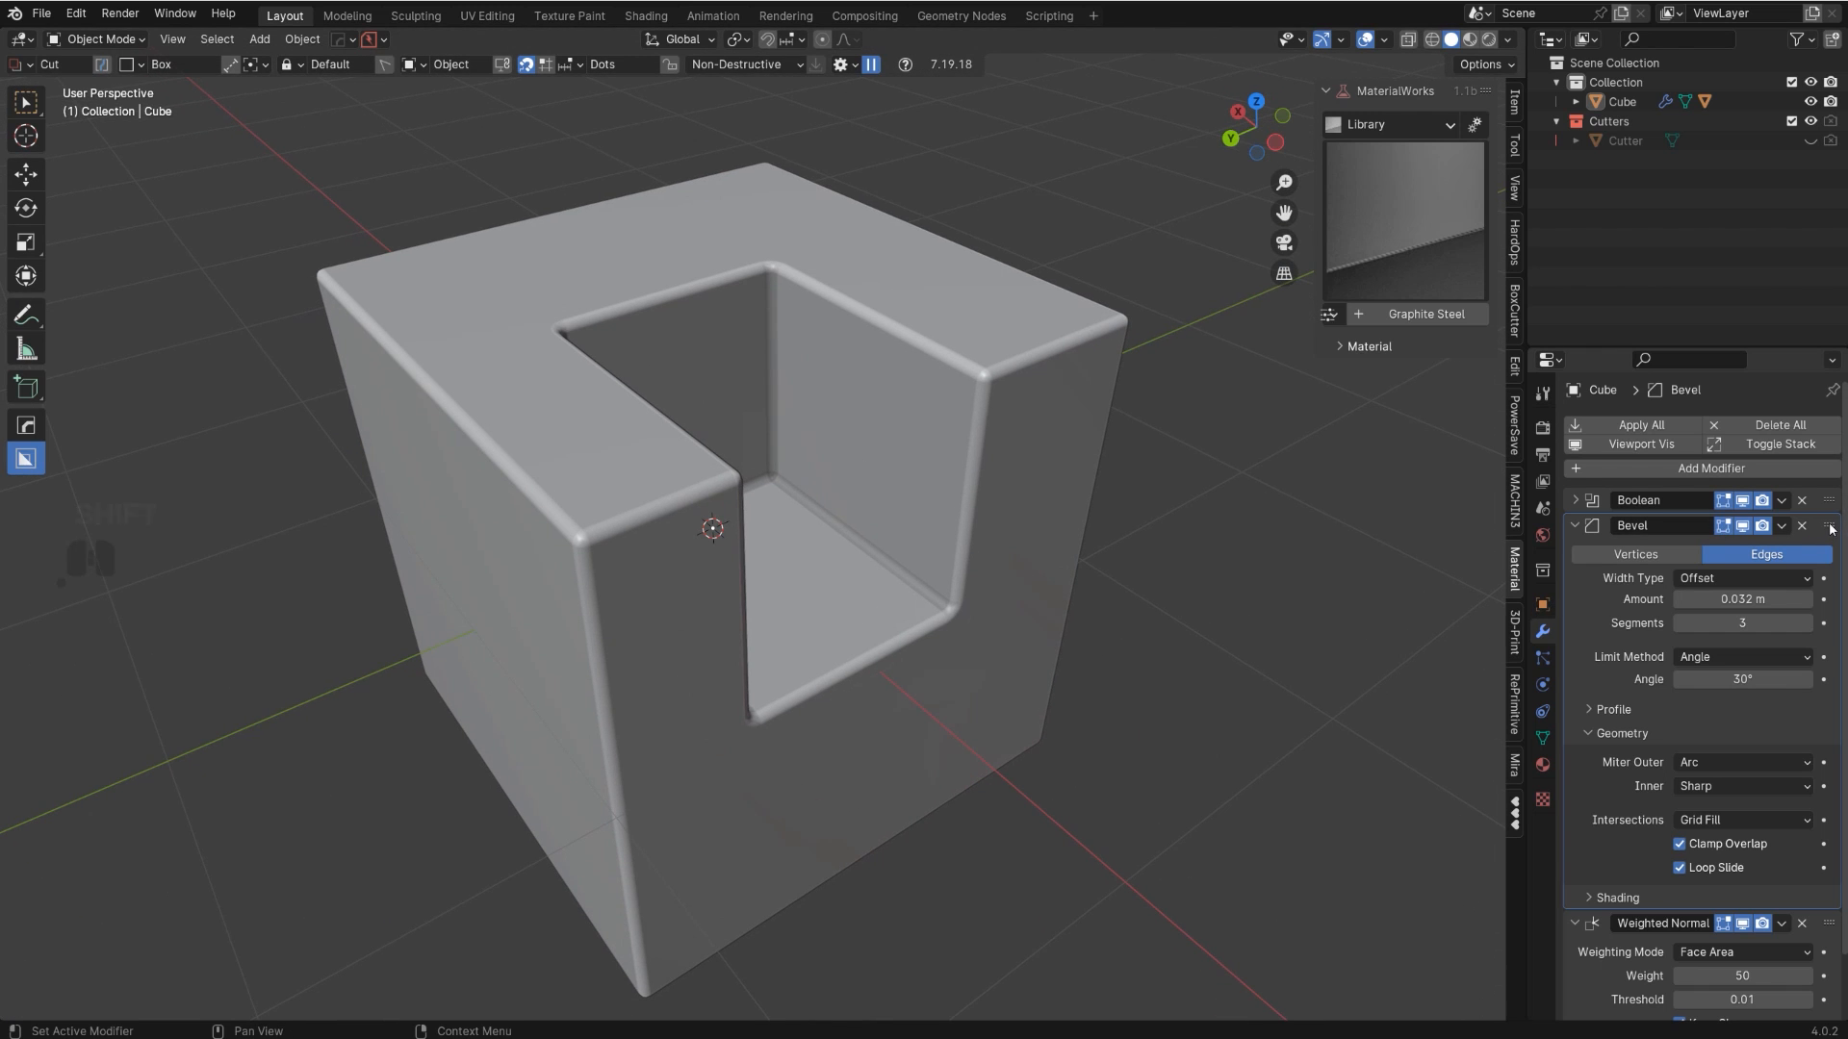
scroll(1747, 691, "down", 2)
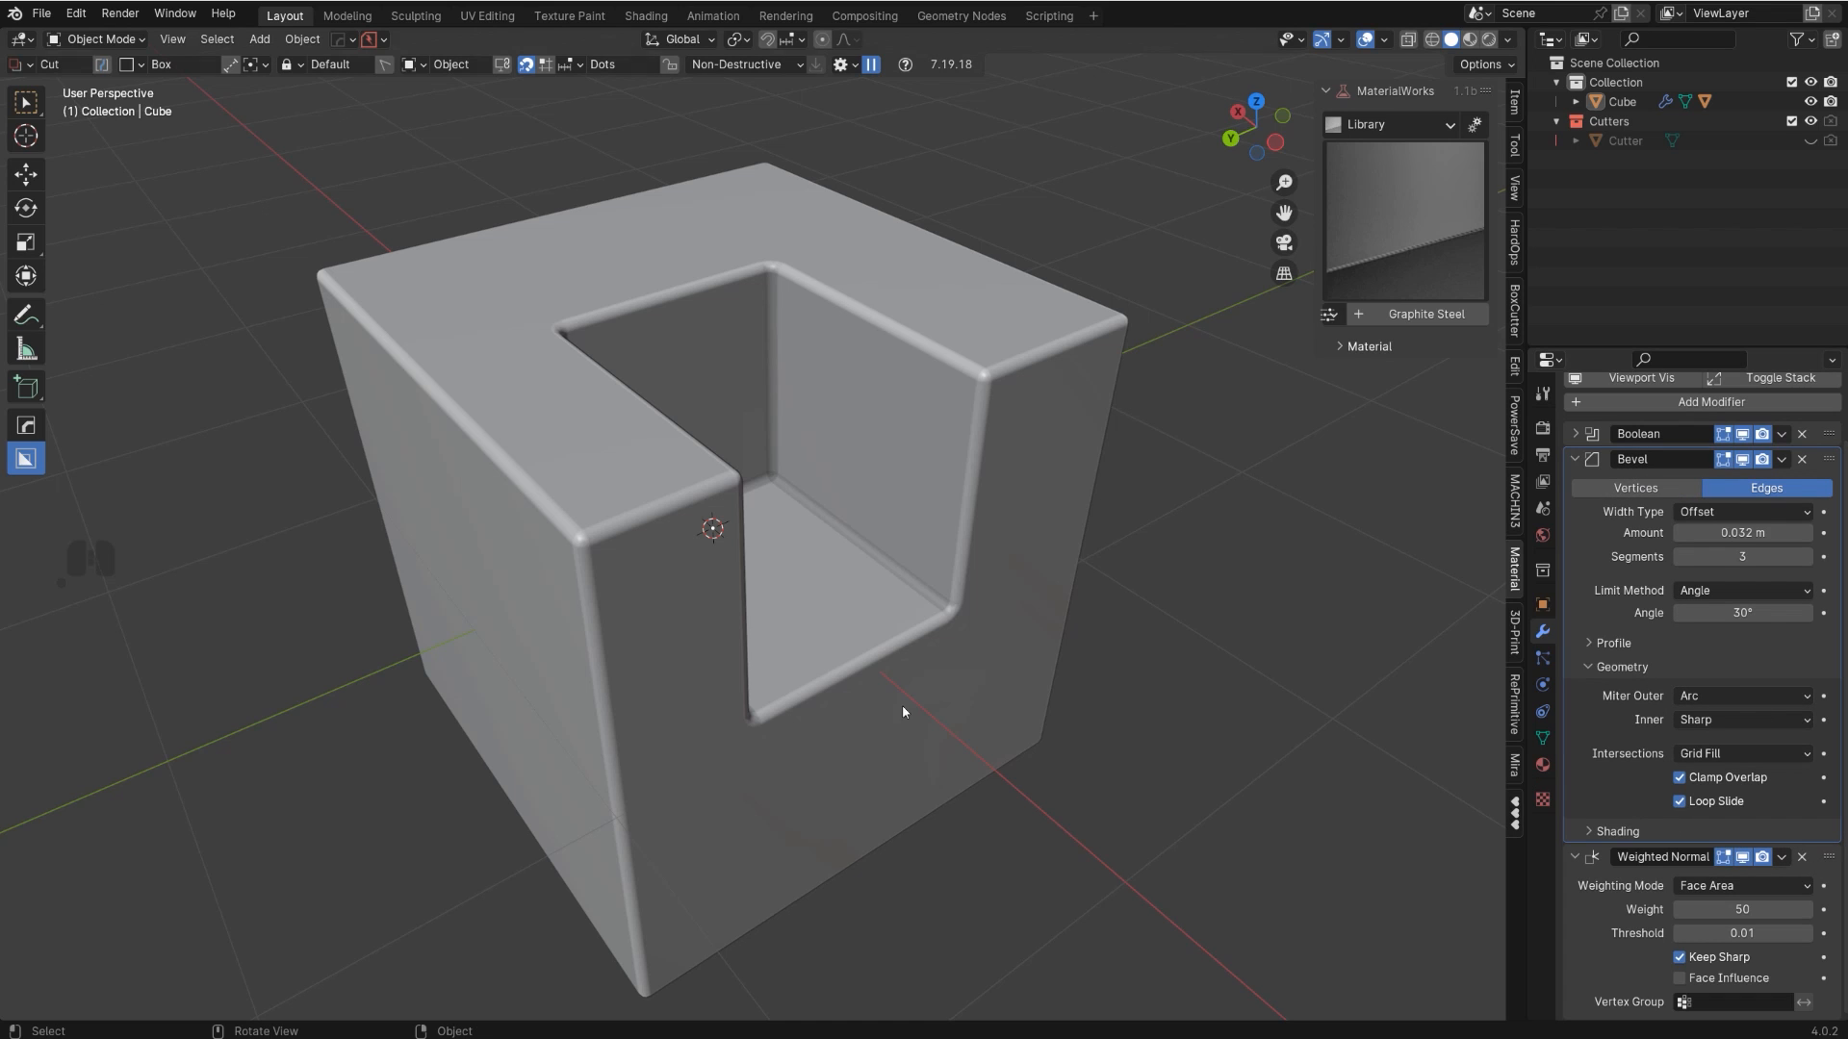
middle_click_drag(914, 545, 904, 551, "shift")
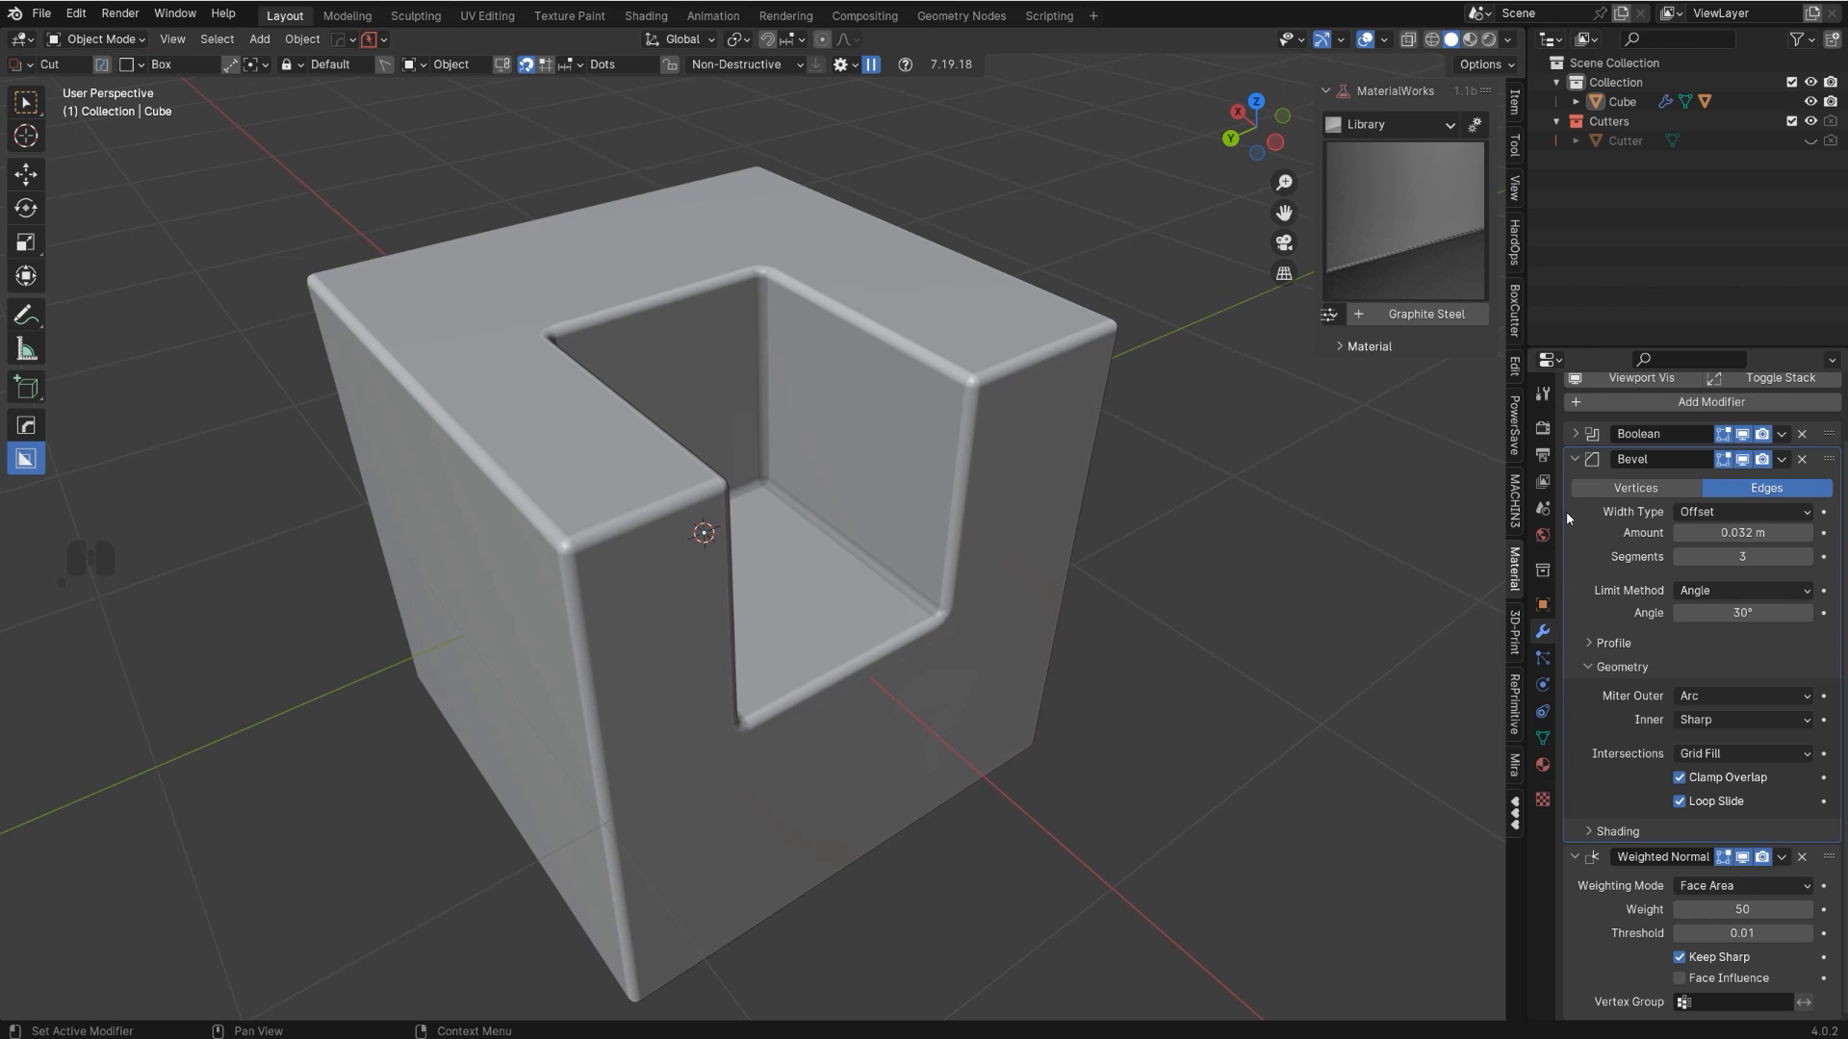
mouse_move(940, 484)
middle_mouse_down("shift")
mouse_move(968, 509)
mouse_move(940, 508)
middle_mouse_up("shift")
scroll(940, 508, "up", 2)
middle_click_drag(1070, 520, 1095, 543, "shift")
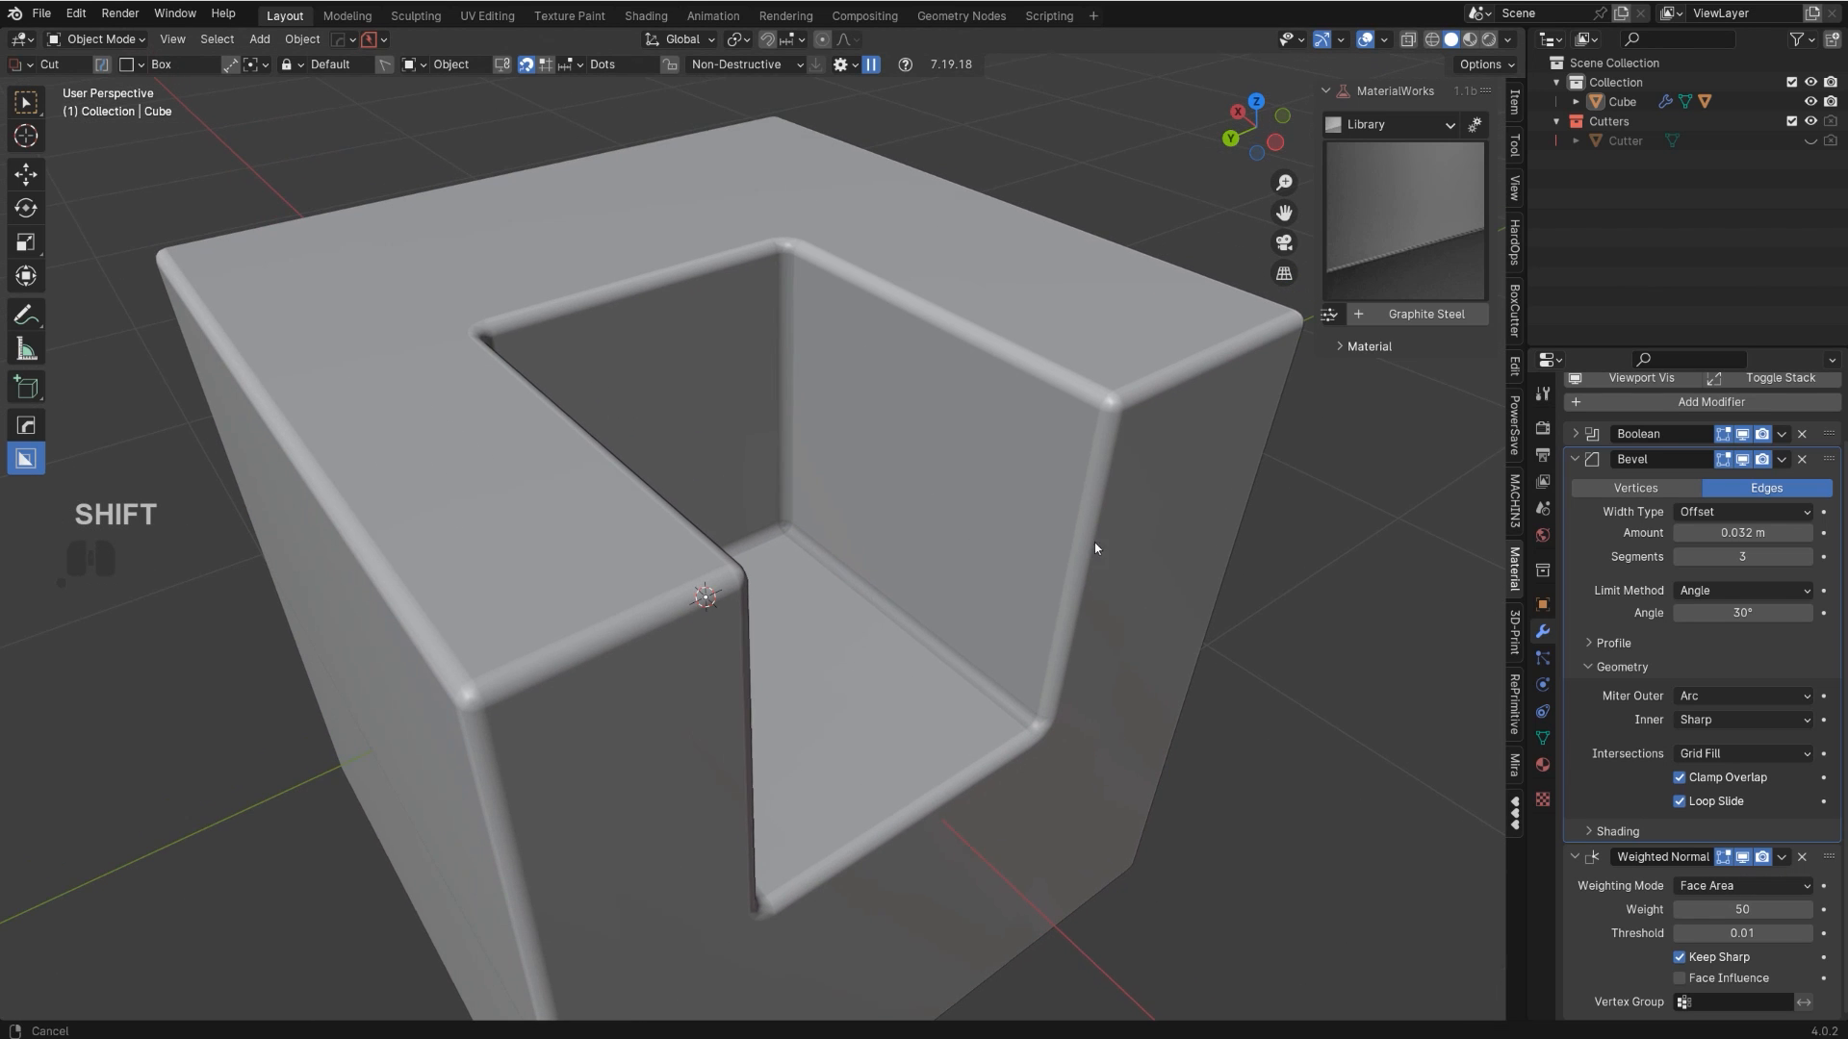
- Try the Bevel modifier above the Boolean and below the Weighted Normal, and return it between the two
left_click_drag(1829, 433, 1638, 789)
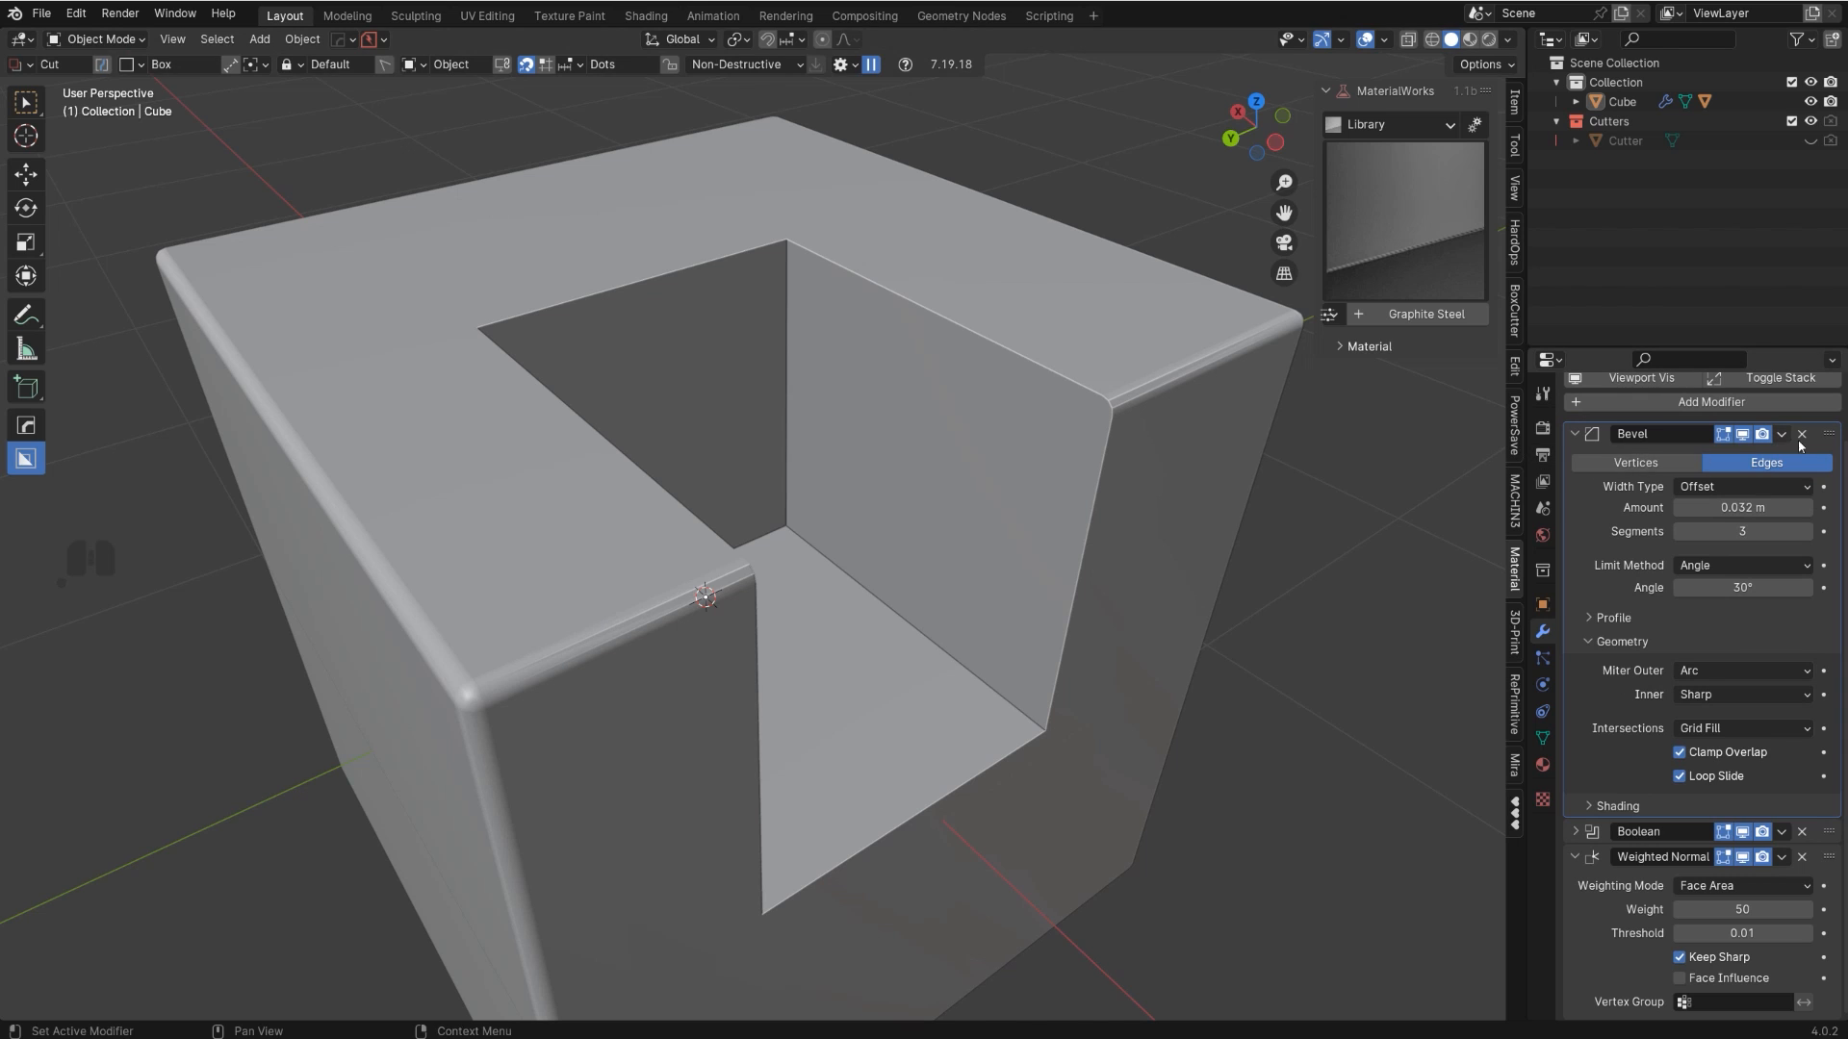
left_click_drag(1827, 434, 1832, 818)
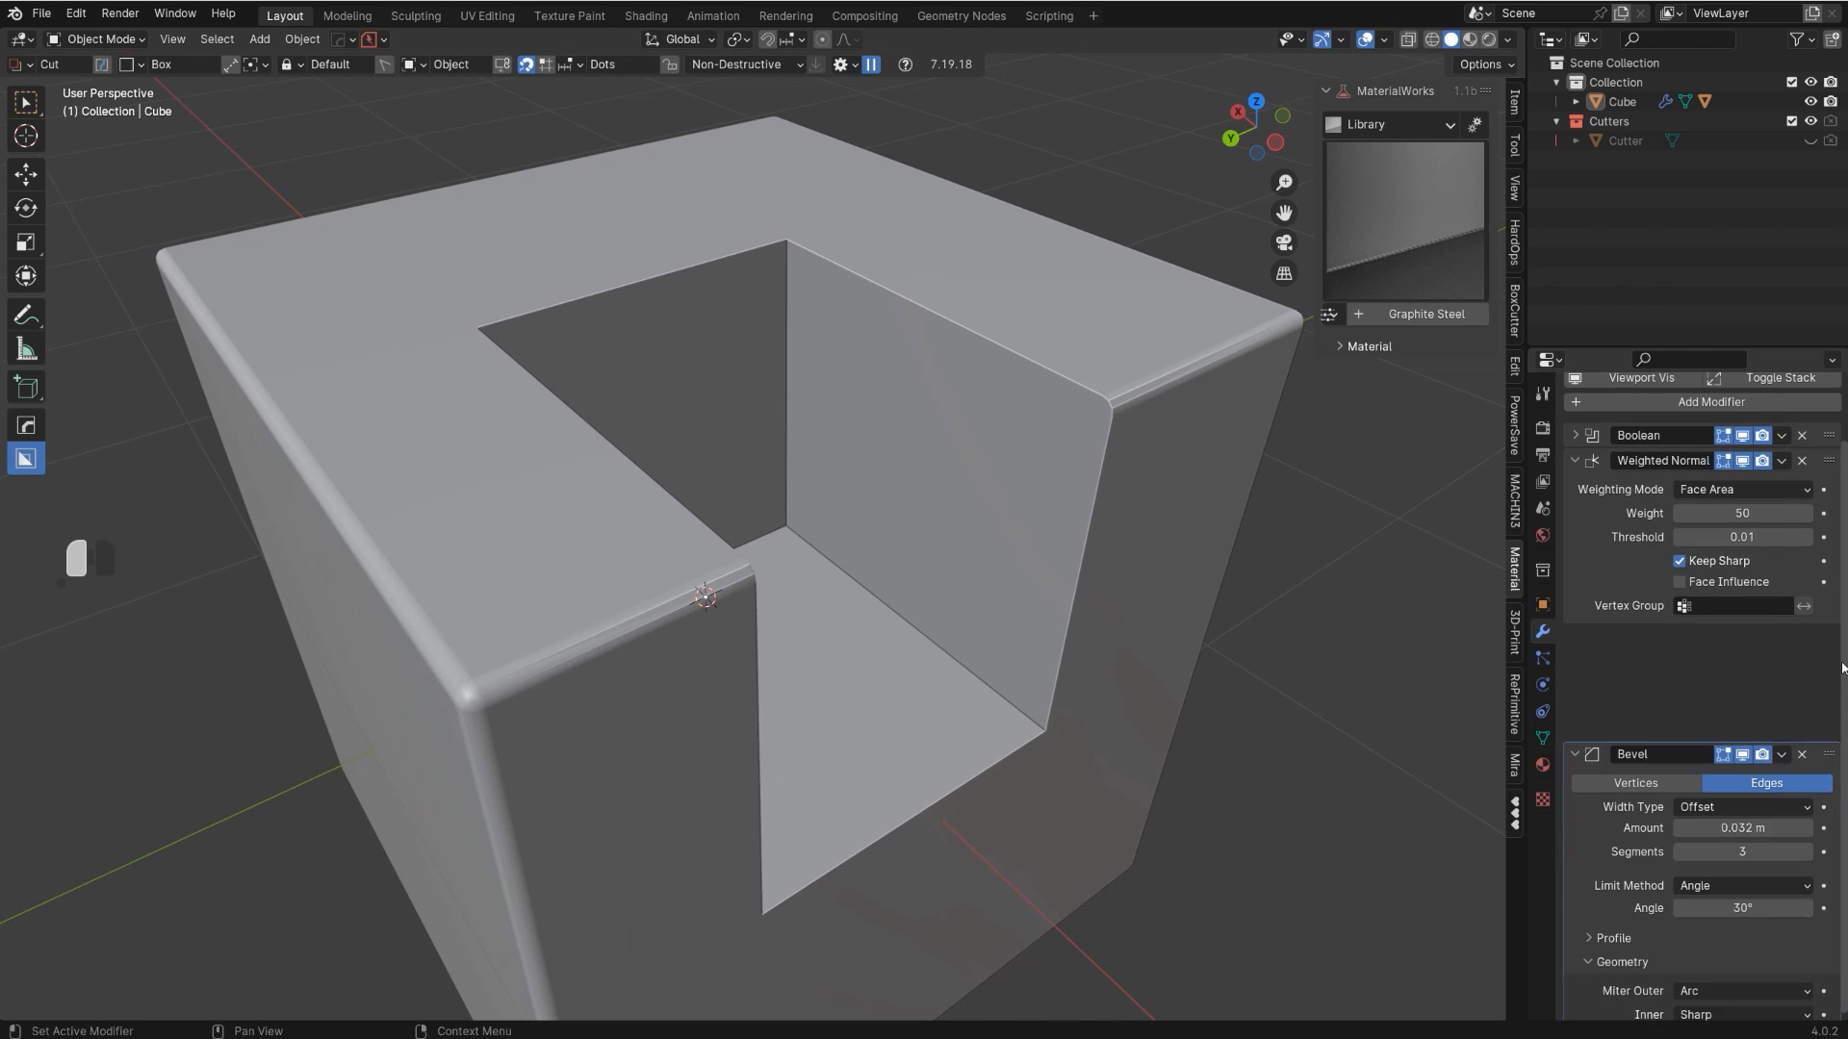
left_click_drag(1828, 459, 1829, 861)
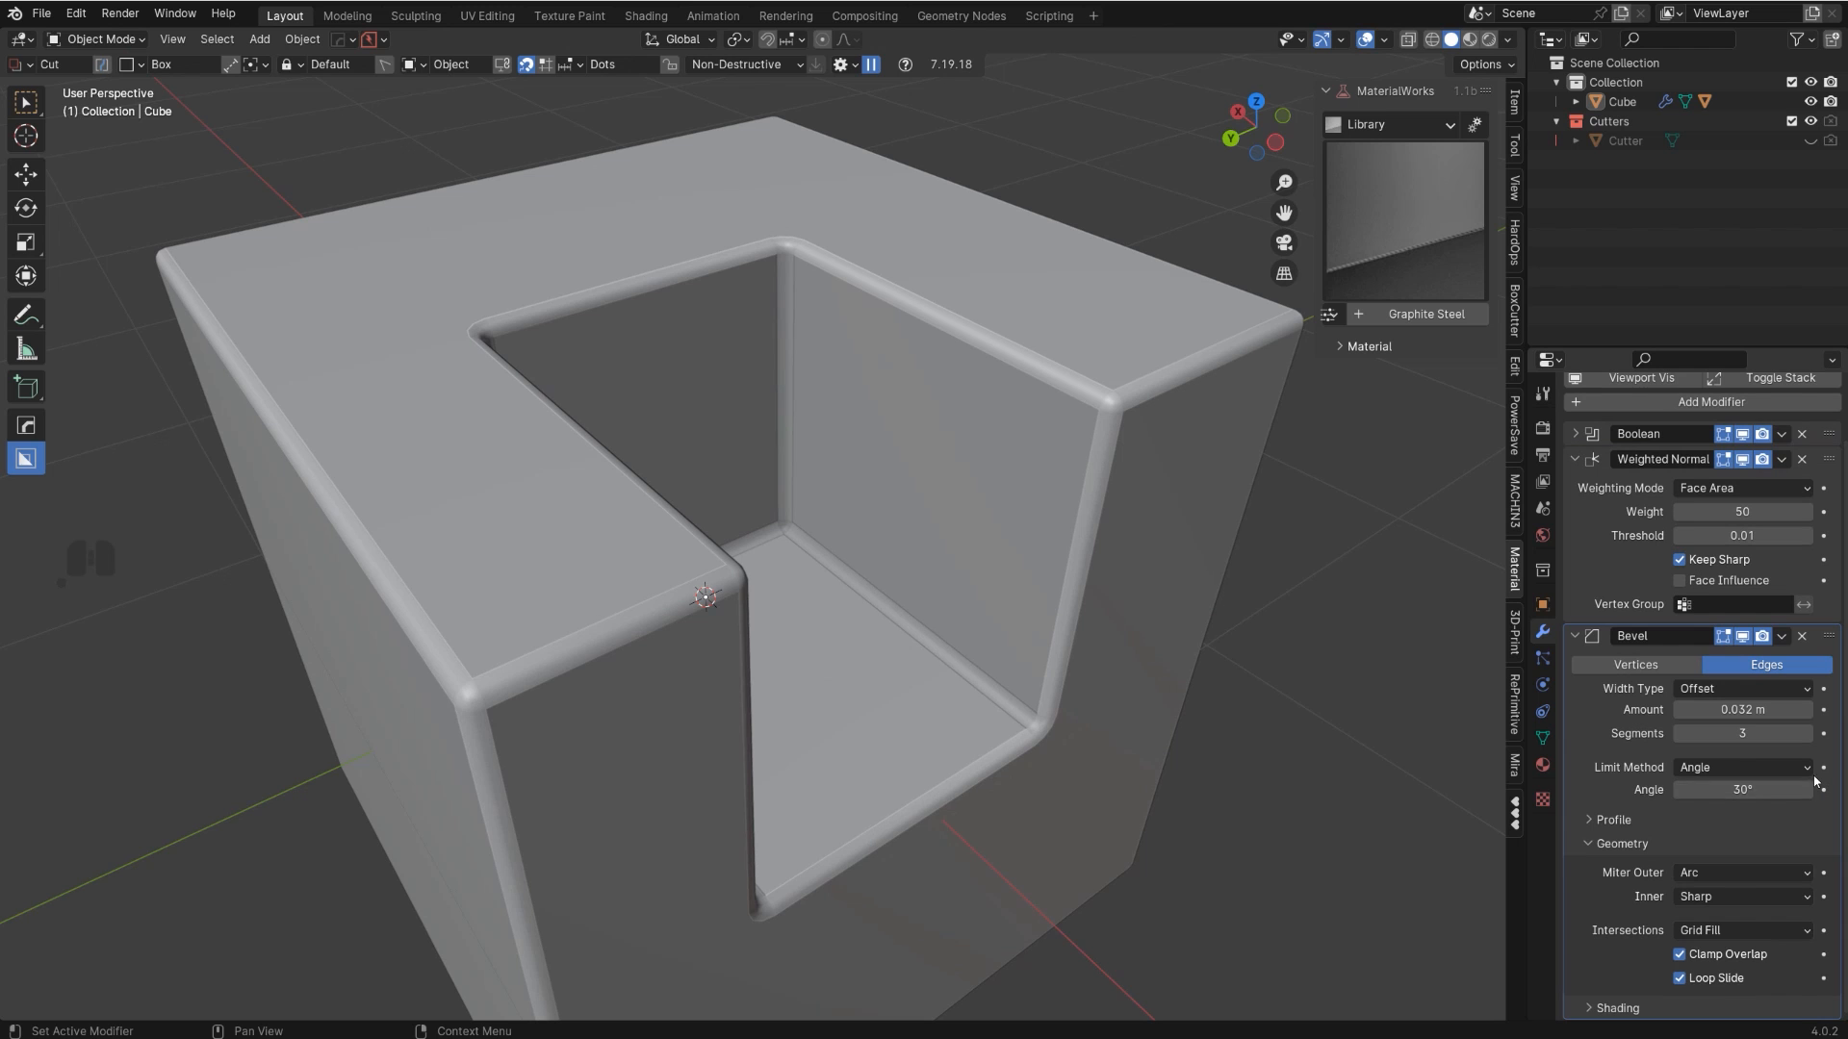
left_click_drag(1829, 636, 1824, 464)
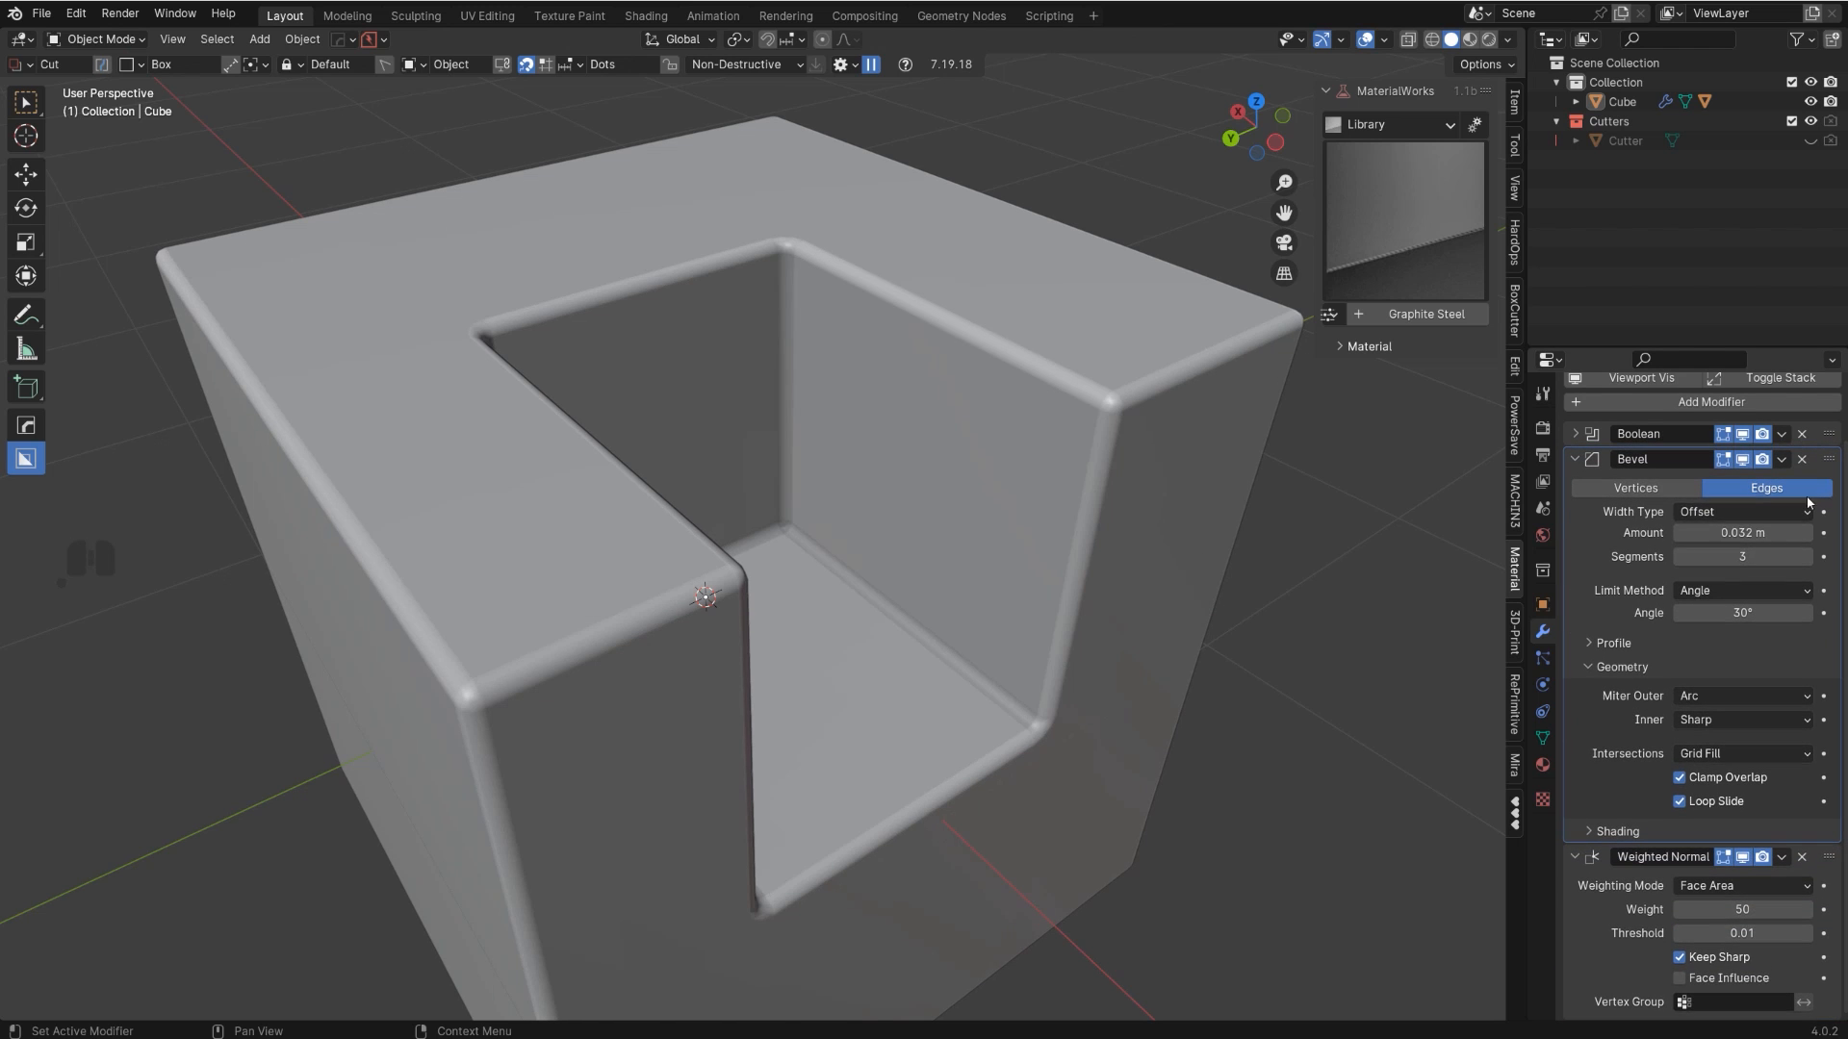
- Check the notch's bevels and shading with the Bevel modifier placed between Boolean and Weighted Normal
scroll(791, 501, "down", 4)
scroll(664, 500, "up", 8)
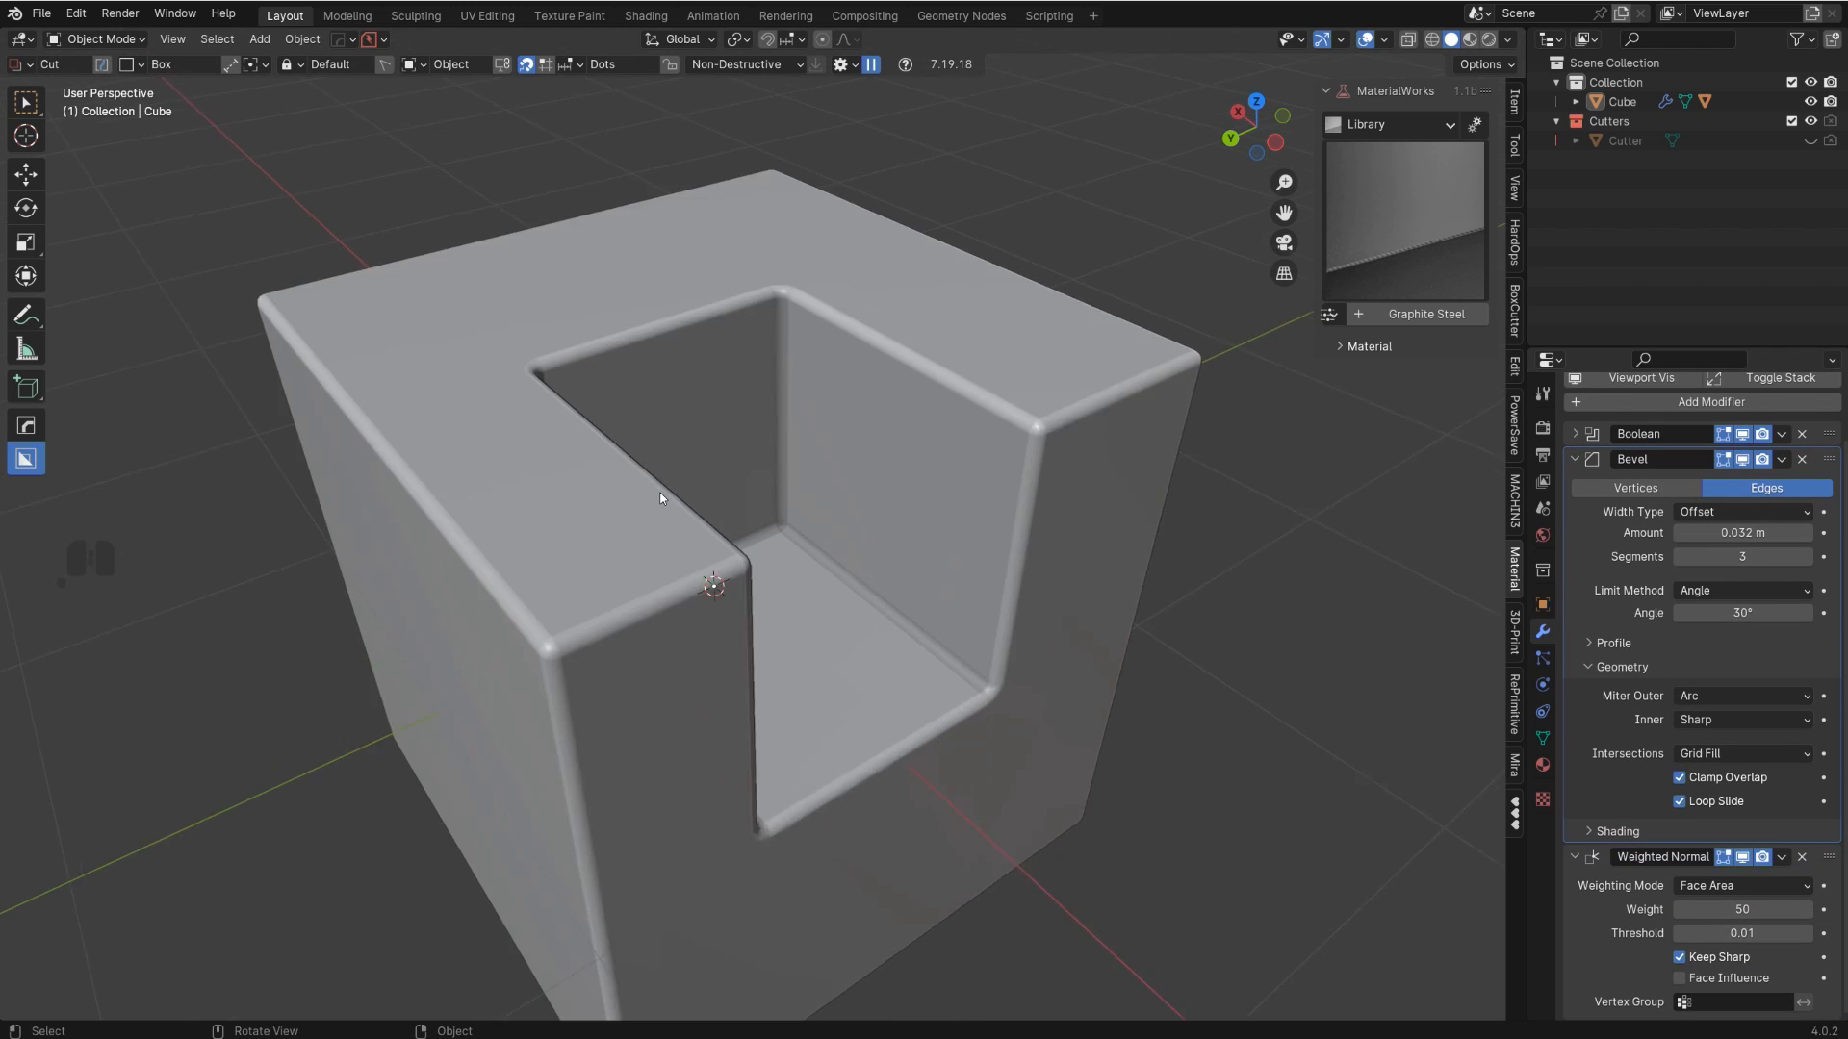
middle_click_drag(789, 419, 926, 468, "shift")
scroll(820, 604, "down", 6)
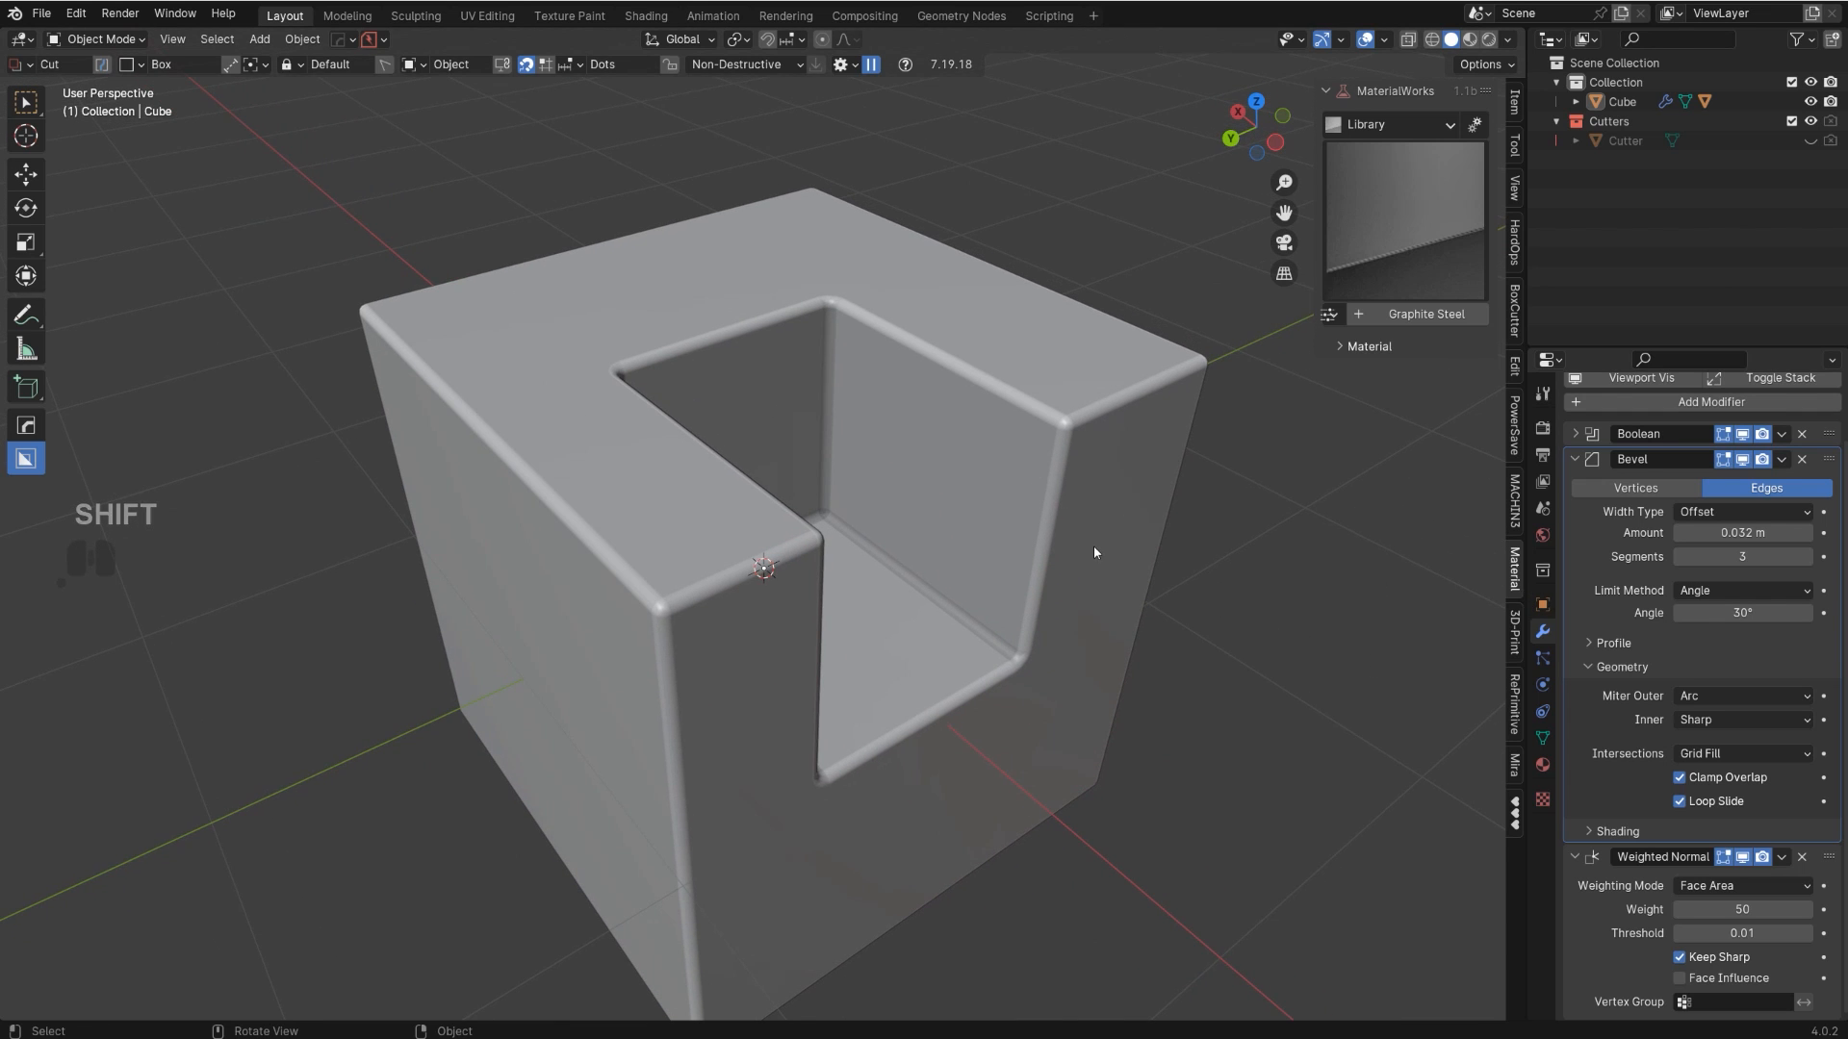
scroll(1018, 581, "down", 3)
scroll(1840, 571, "up", 2)
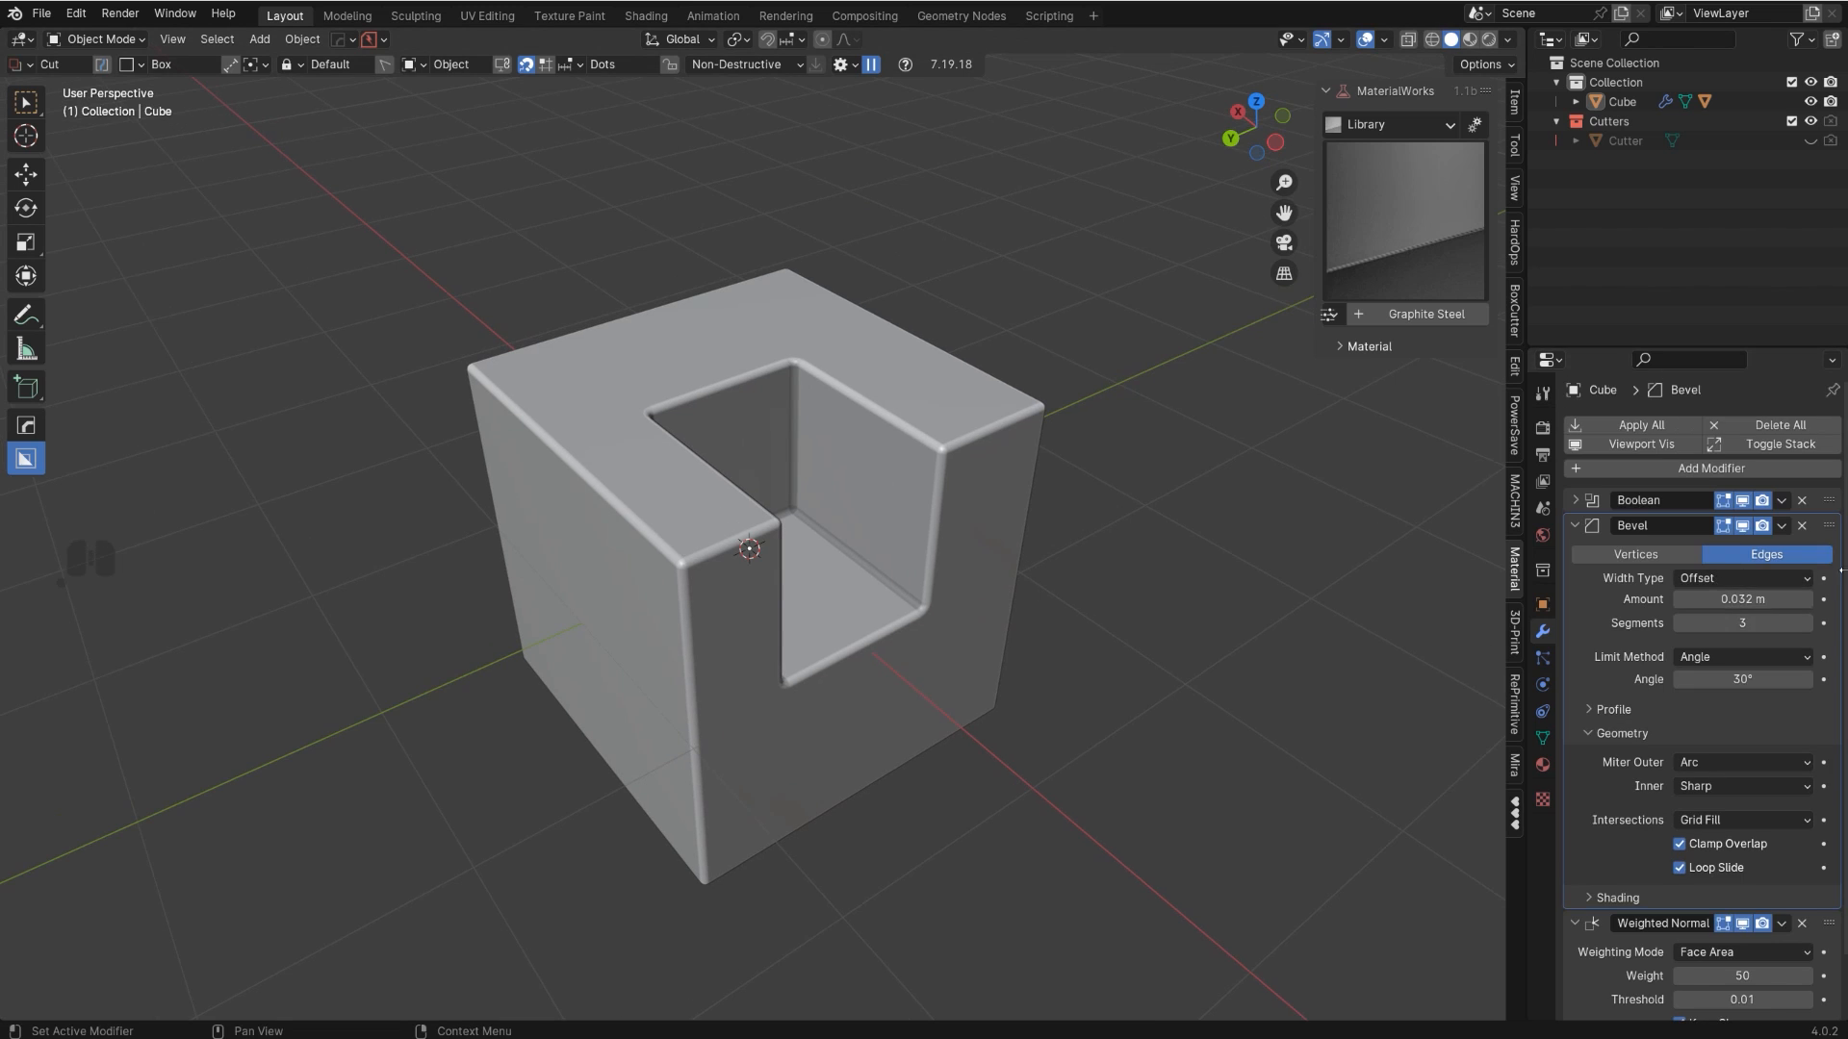
scroll(1840, 571, "down", 2)
scroll(1800, 538, "up", 2)
- Add a second cube and move it about 2.4 m along the negative Y axis
middle_click_drag(1031, 530, 661, 649, "shift")
scroll(997, 512, "down", 3)
key("shift+a")
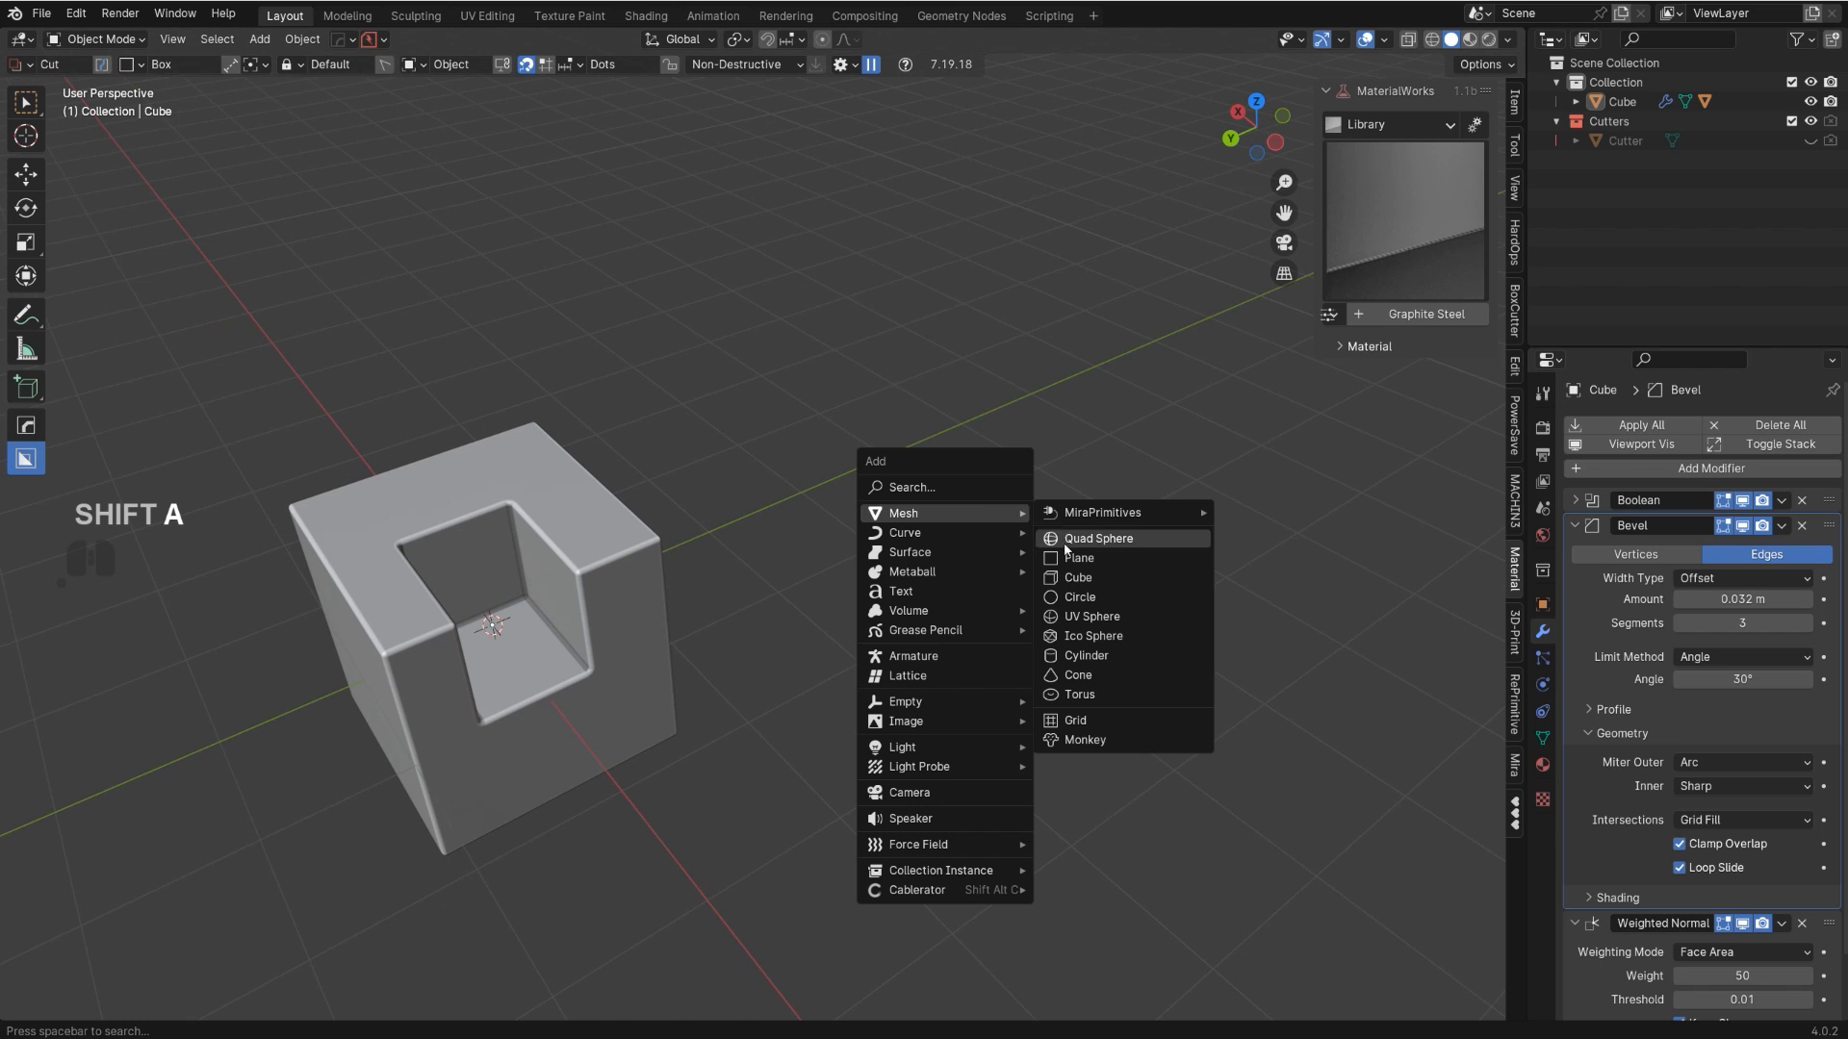
left_click(1081, 580)
key("g")
key("y")
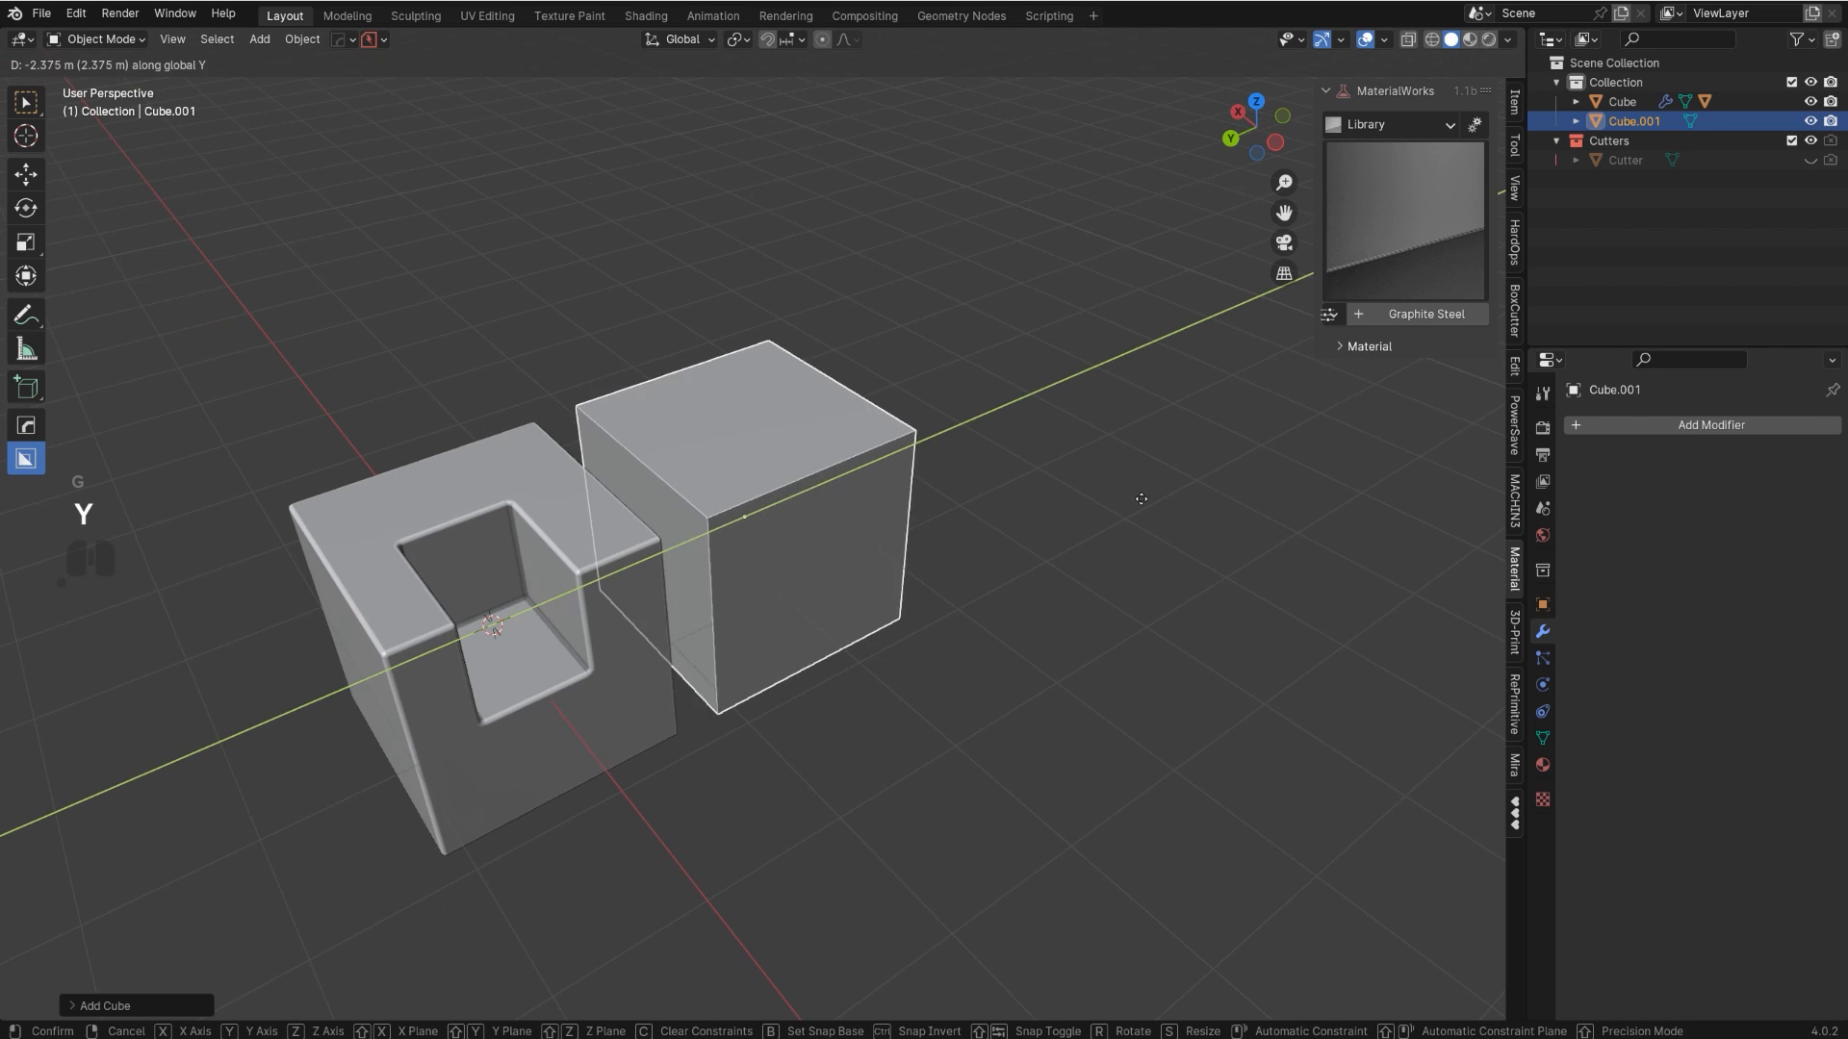
left_click(1122, 502)
- Add a three-segment HardOps Bevel of about 0.061 m to the second cube
middle_click_drag(1122, 502, 887, 627, "shift")
scroll(886, 627, "up", 5)
key("q")
left_click(886, 634)
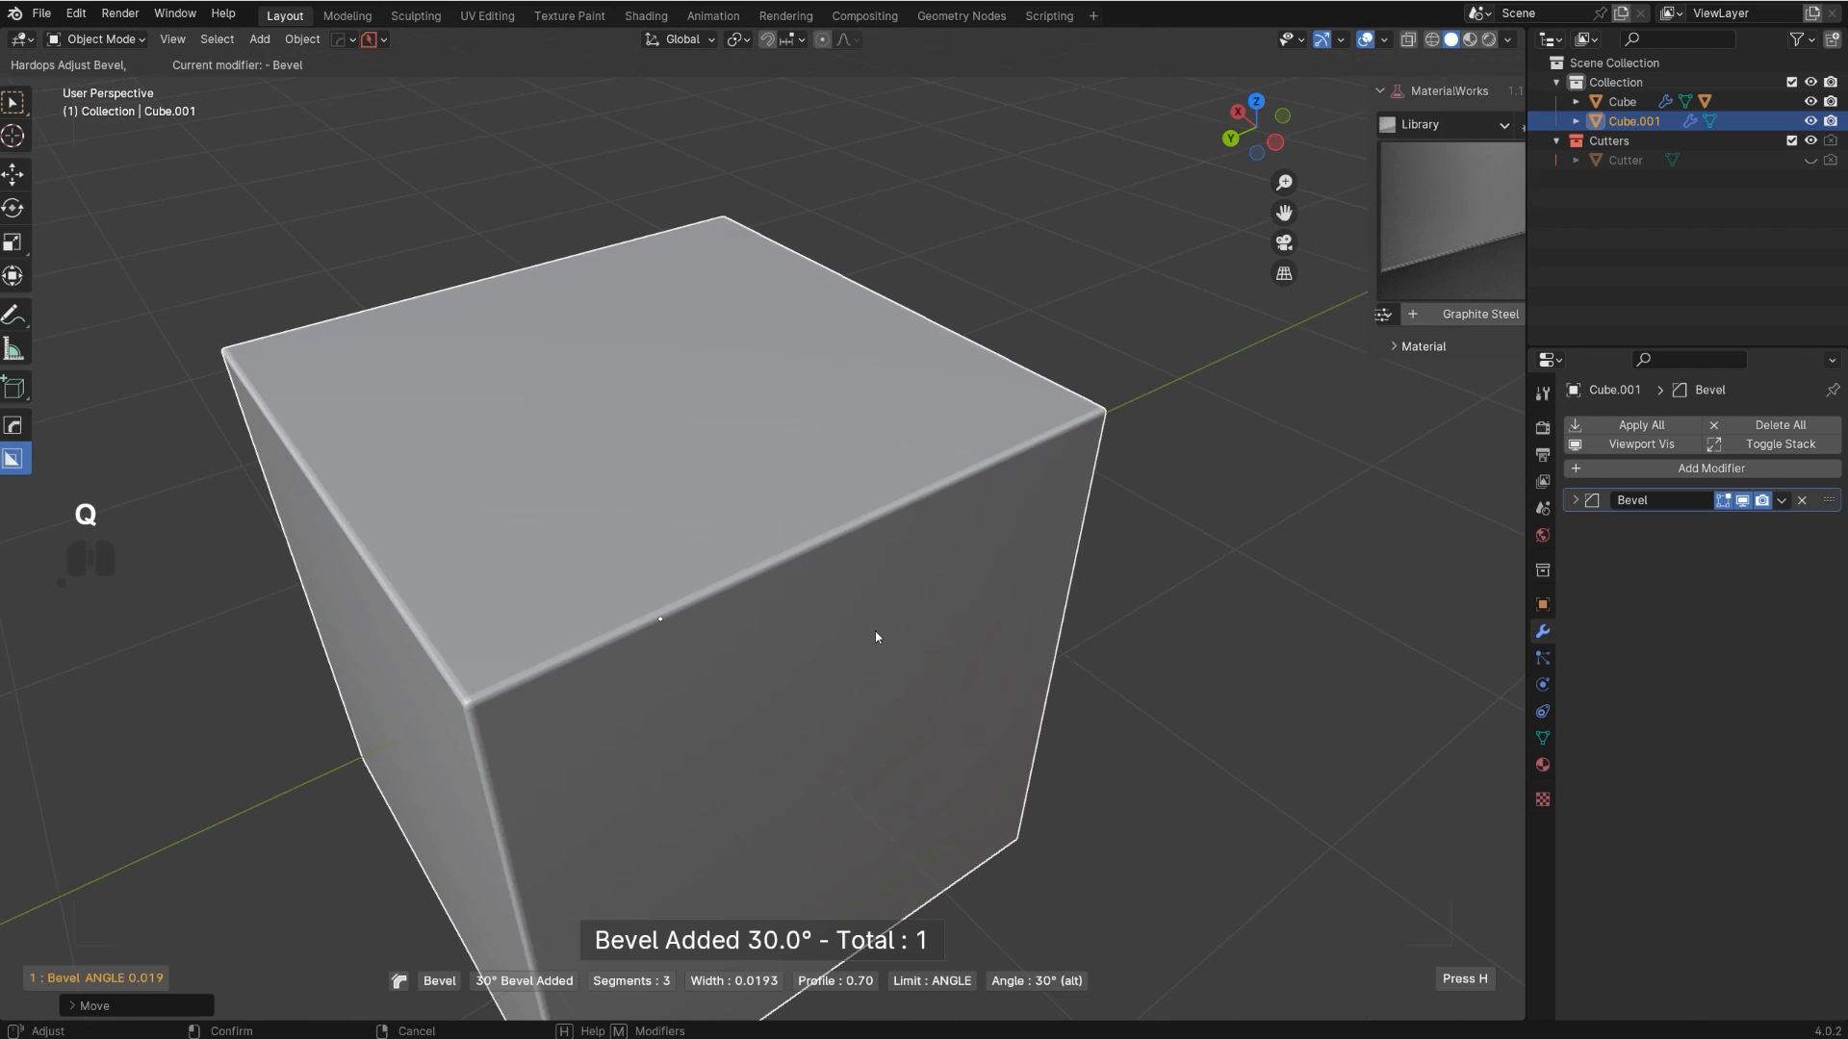
left_click(862, 627)
- Add a Weighted Normal modifier to the second cube with HardOps Sharpen
middle_click_drag(954, 442, 1000, 405, "shift")
scroll(1000, 406, "down", 3)
key("q")
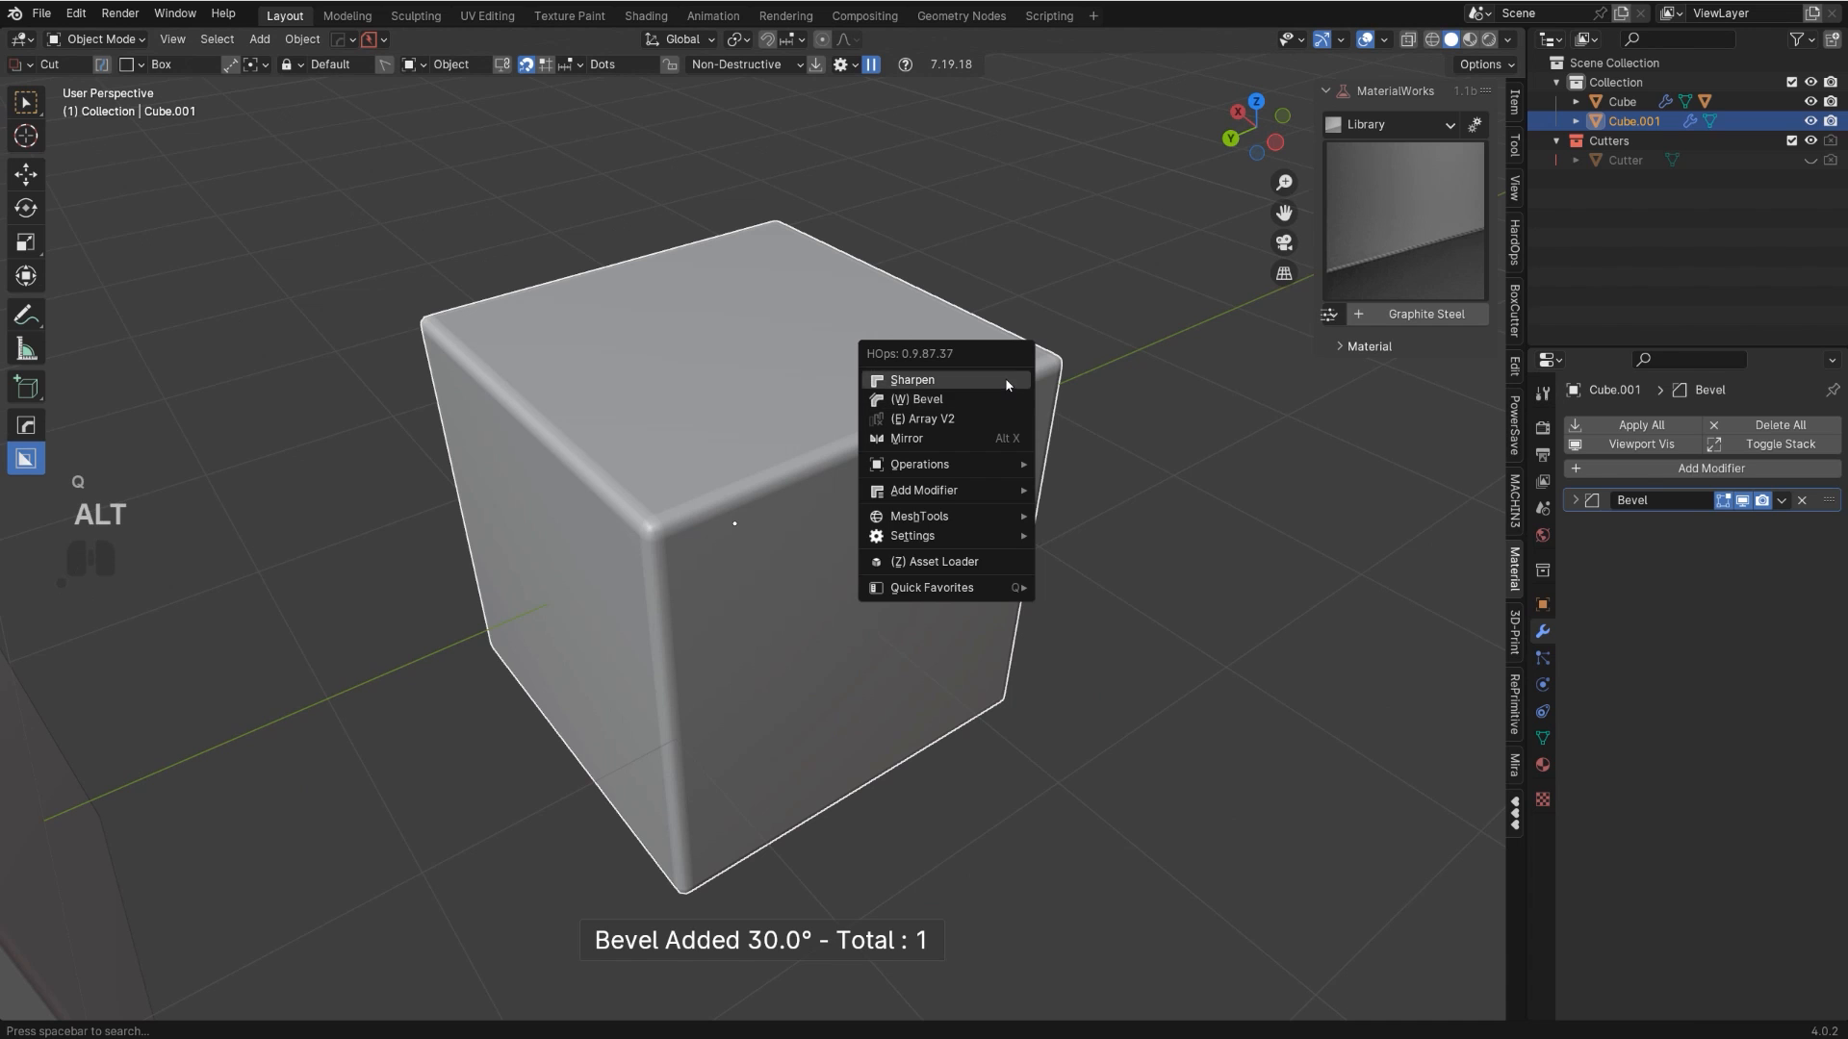
left_click(963, 380, "alt")
- Cut a box notch into the second cube's top and front side with BoxCutter, extruded about 1.07 deep
left_click_drag(796, 322, 949, 626)
left_click(950, 829)
scroll(760, 378, "up", 4)
middle_click_drag(816, 293, 921, 421, "shift")
scroll(767, 598, "up", 4)
scroll(763, 585, "down", 6)
scroll(953, 471, "up", 5)
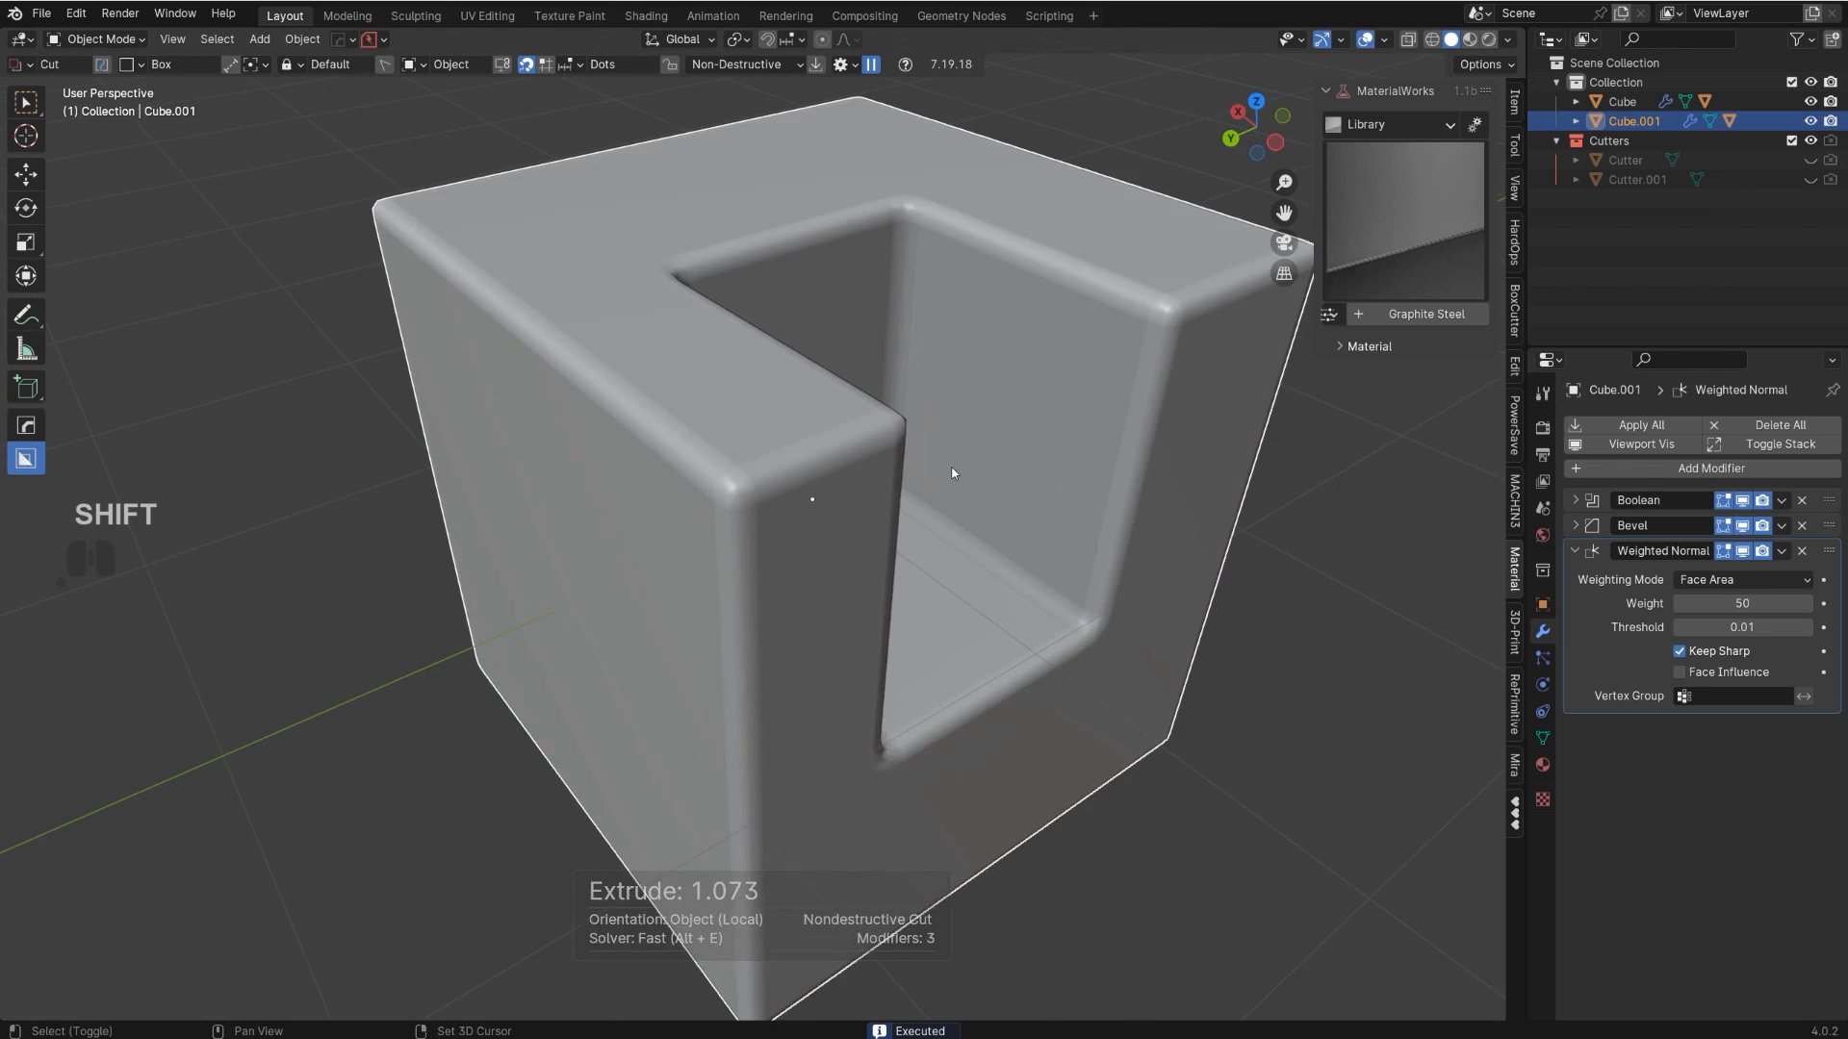
- Inspect the second cube's Bevel geometry settings and outer miter, and compare them with the notch's corners
left_click(1574, 525)
left_click(1587, 741)
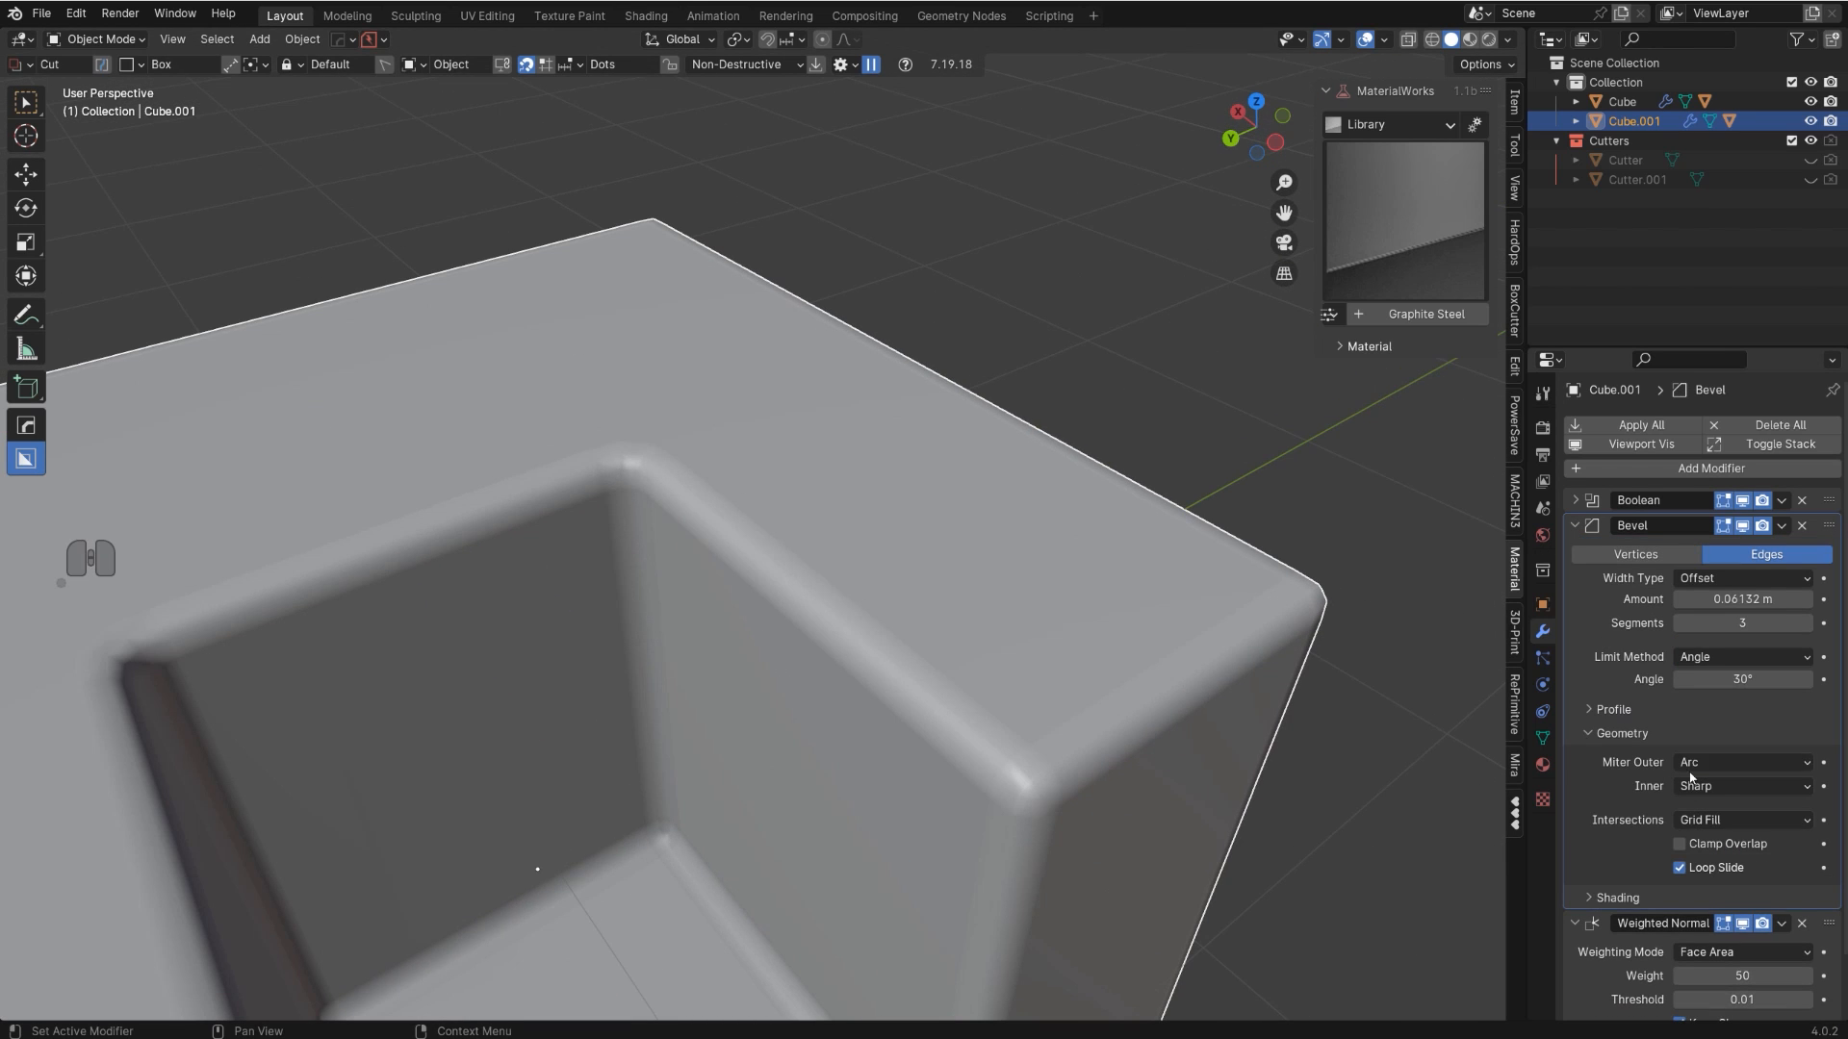
left_click(1718, 762)
scroll(972, 568, "down", 5)
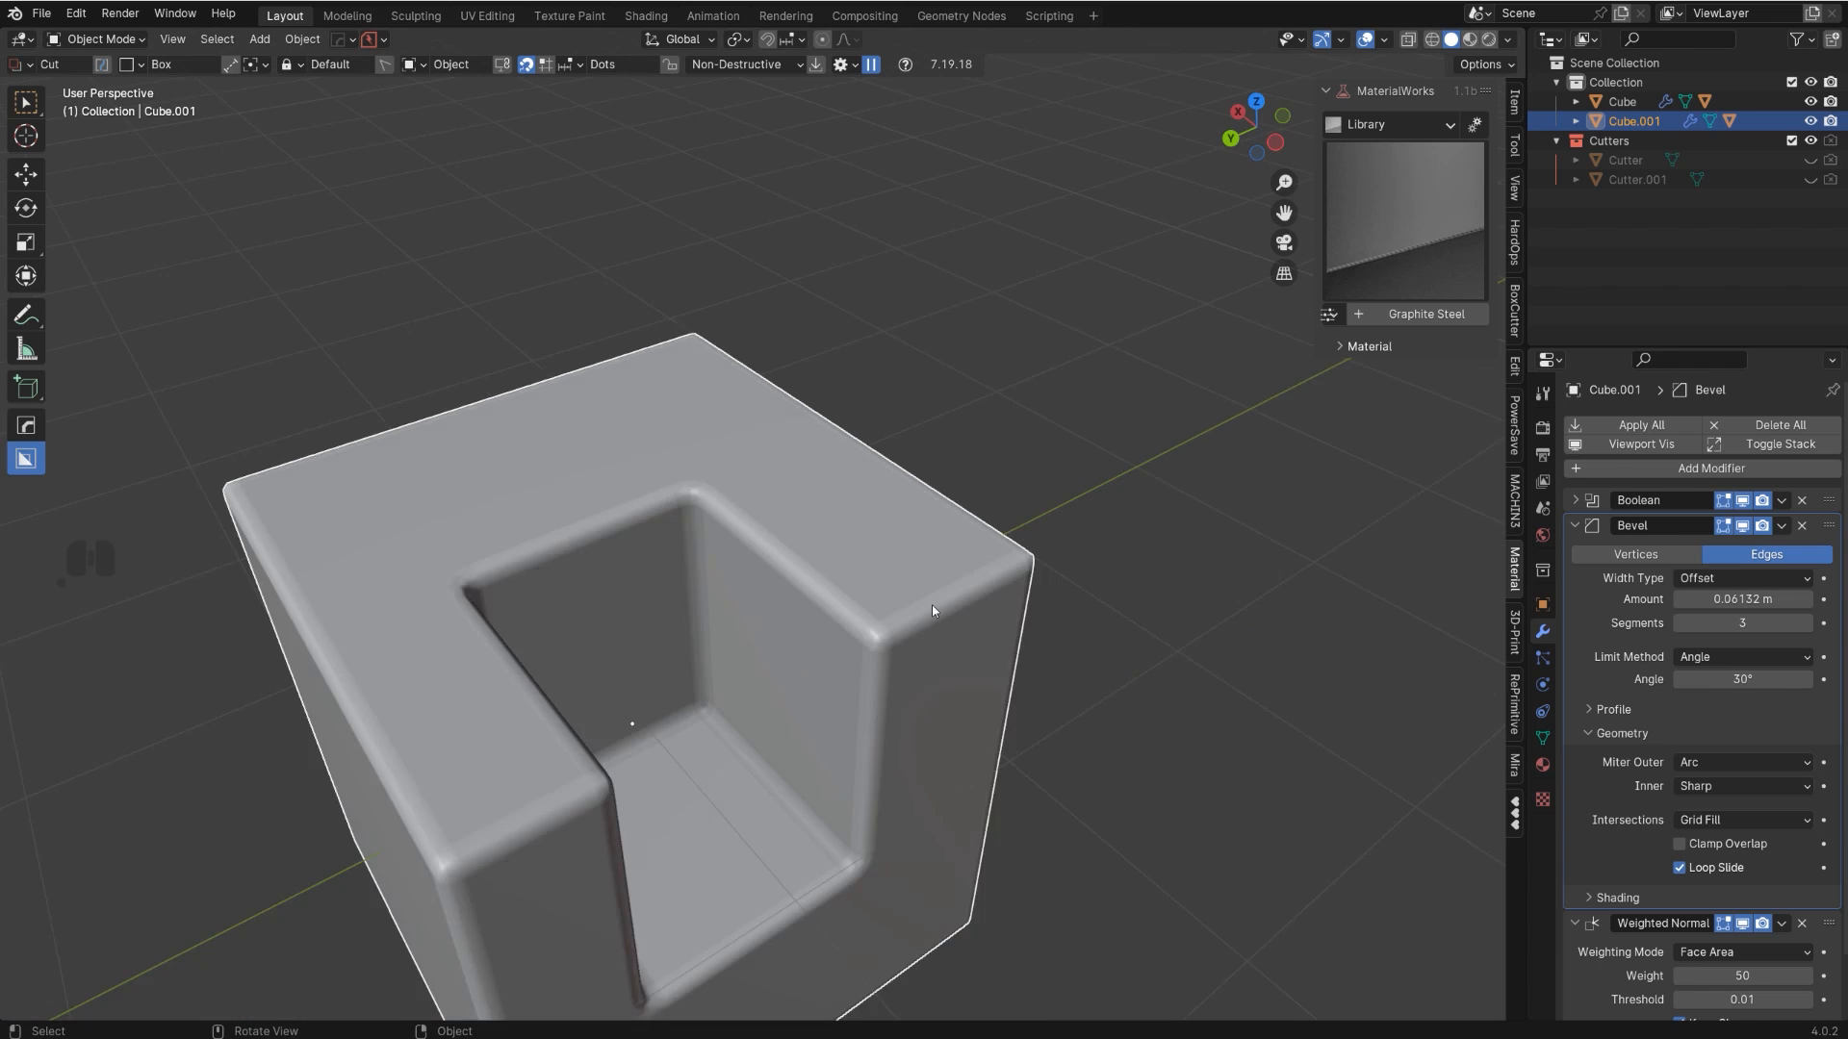
middle_click_drag(932, 605, 825, 421, "shift")
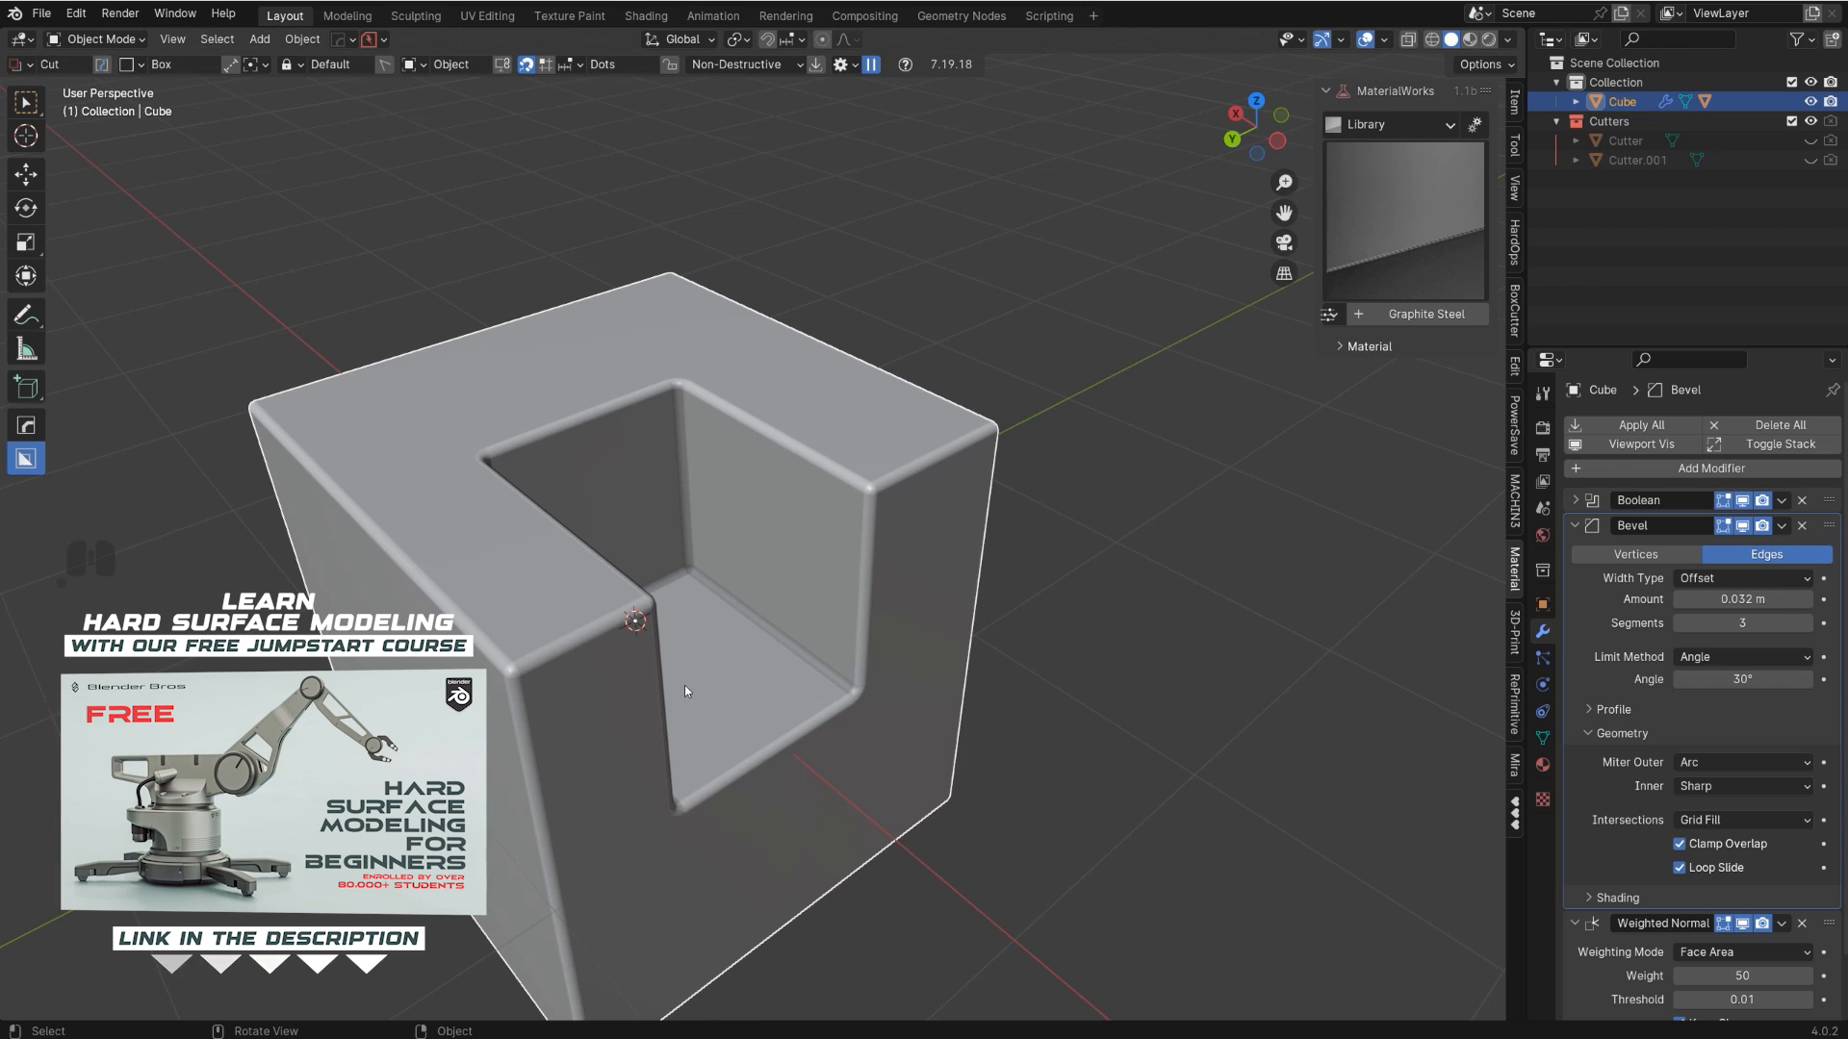
- Try the first cube's Bevel modifier above the Boolean, and return it directly below the Boolean
left_click_drag(1828, 525, 1828, 499)
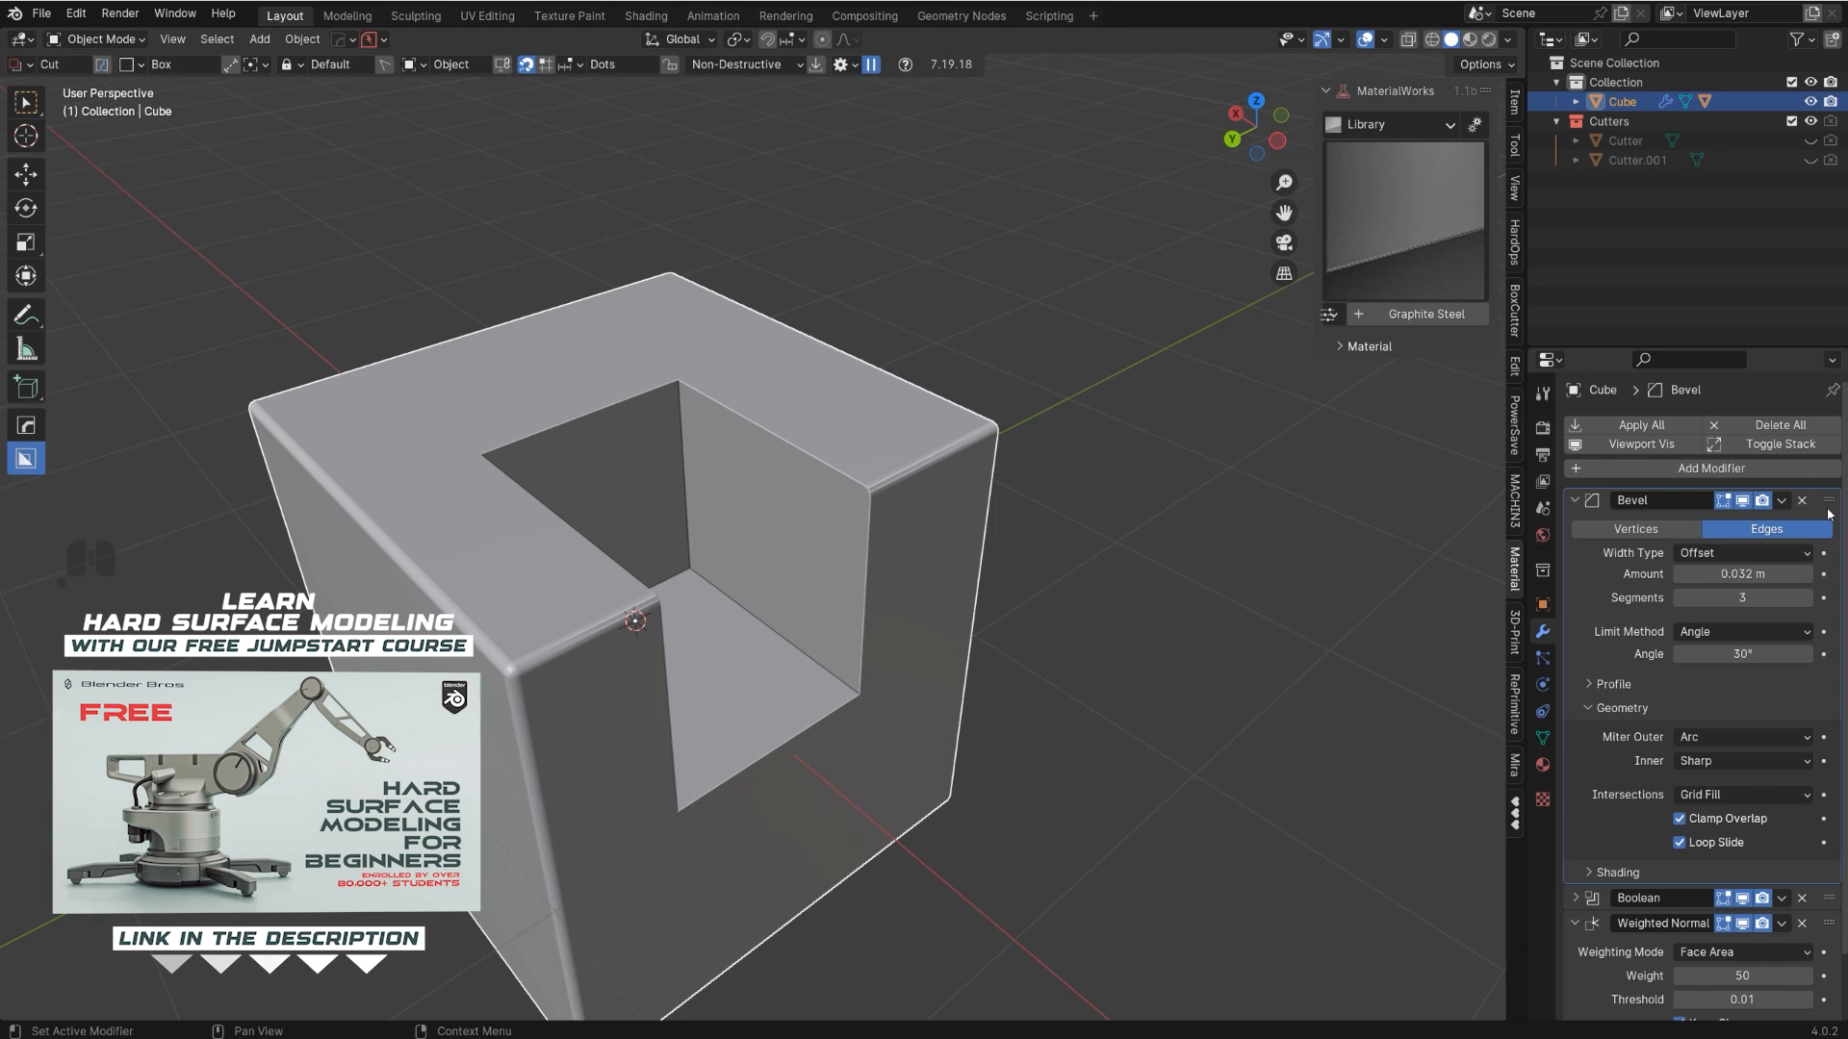
mouse_move(1829, 512)
left_mouse_down()
mouse_move(1829, 909)
mouse_move(1829, 537)
left_mouse_up()
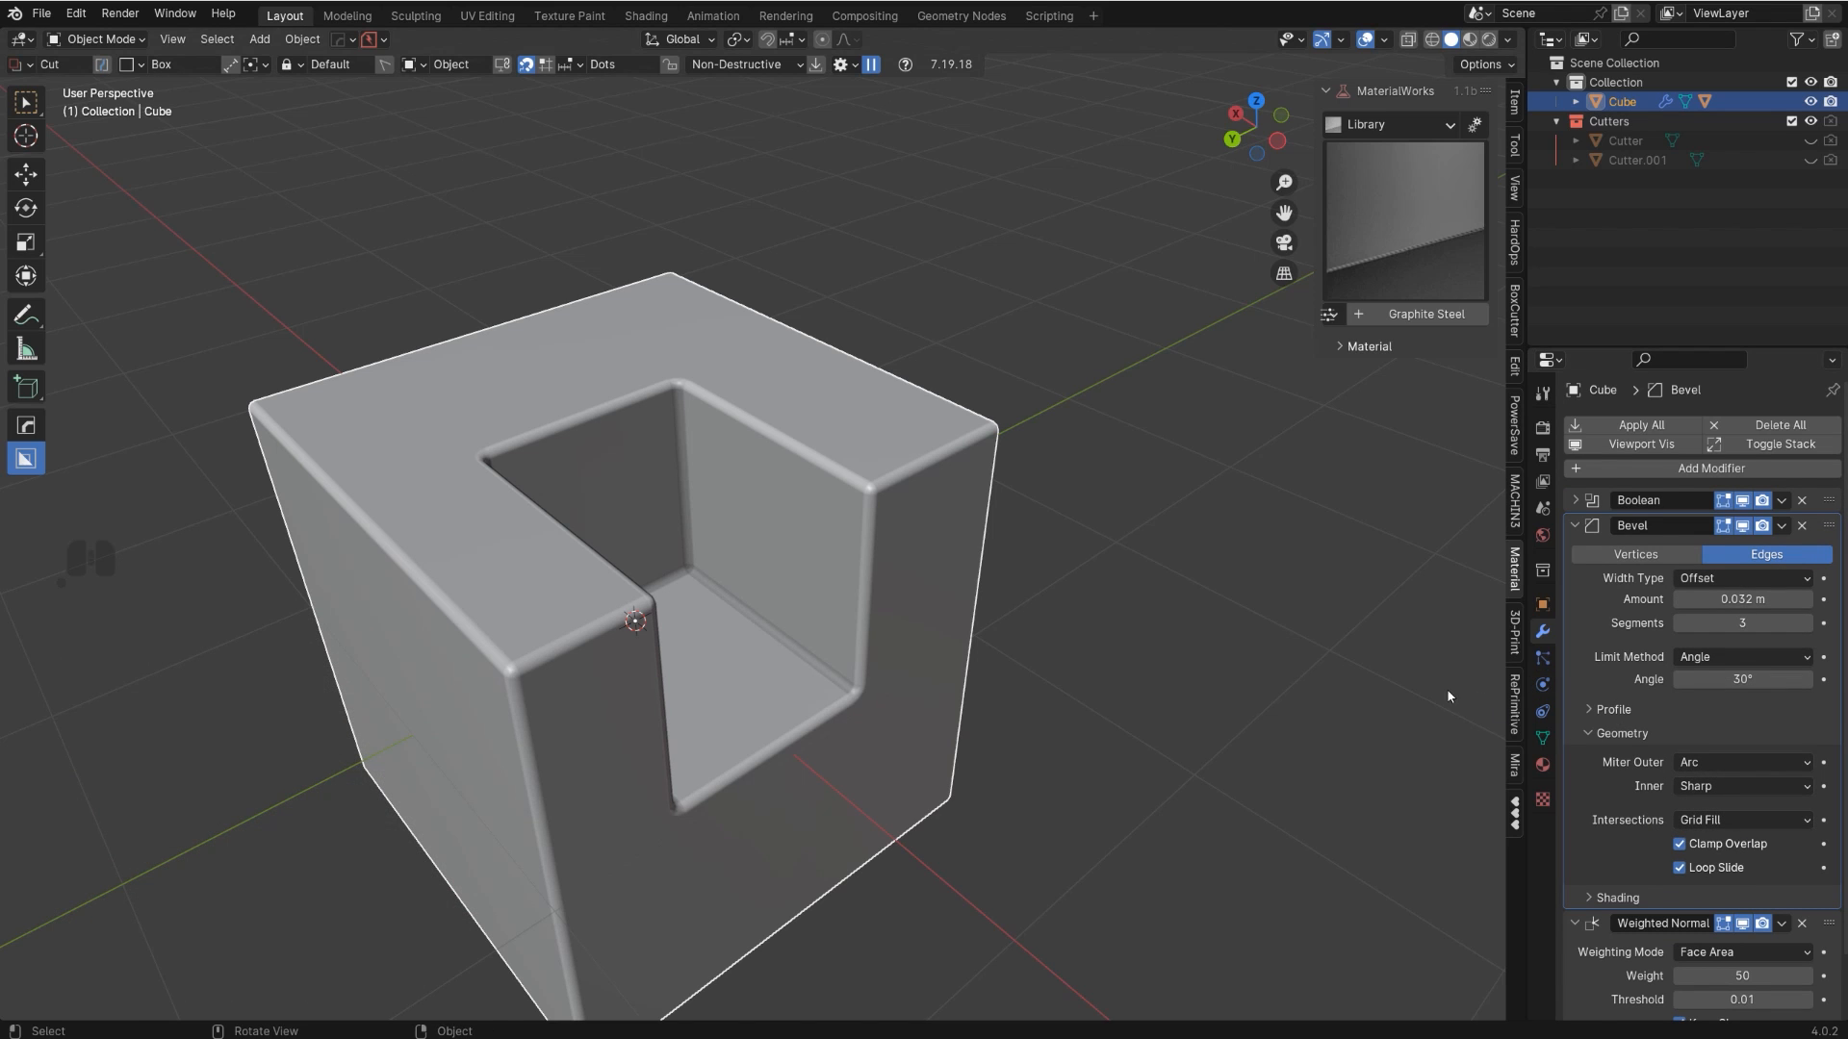
scroll(1680, 811, "down", 2)
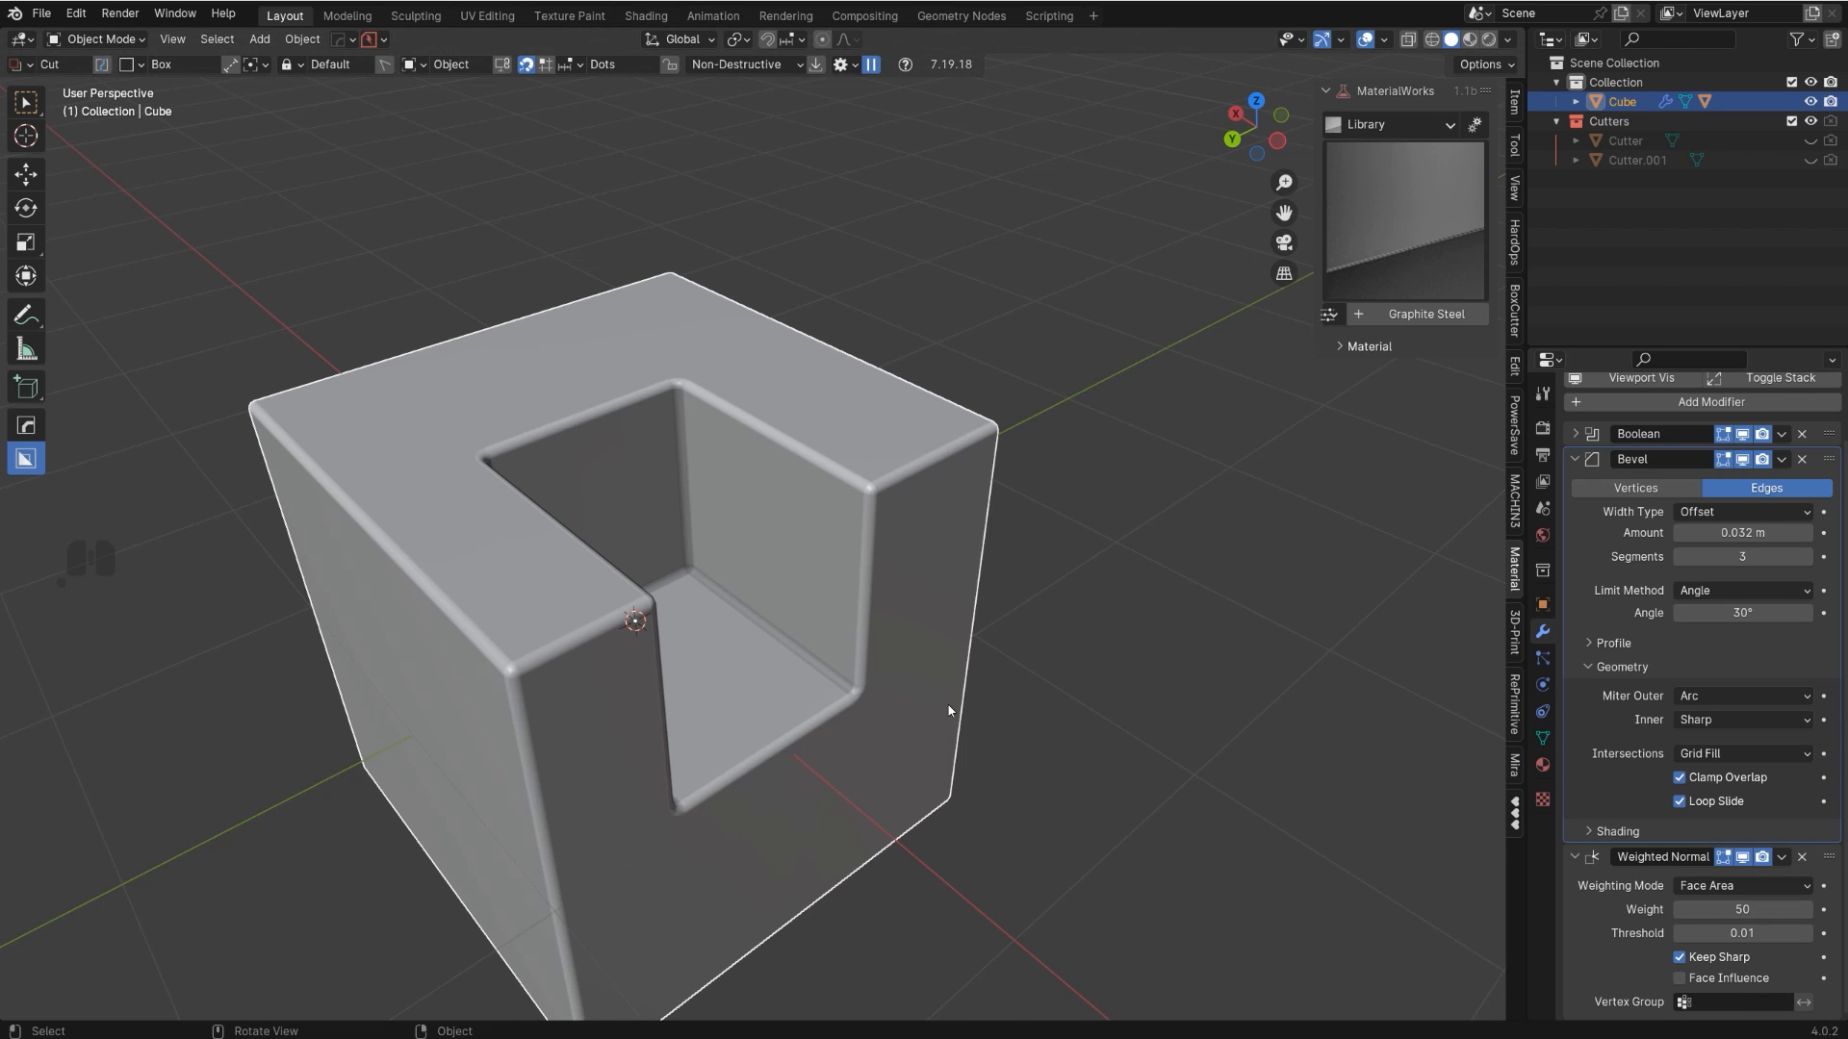
middle_click_drag(949, 705, 922, 623, "shift")
scroll(966, 706, "up", 2)
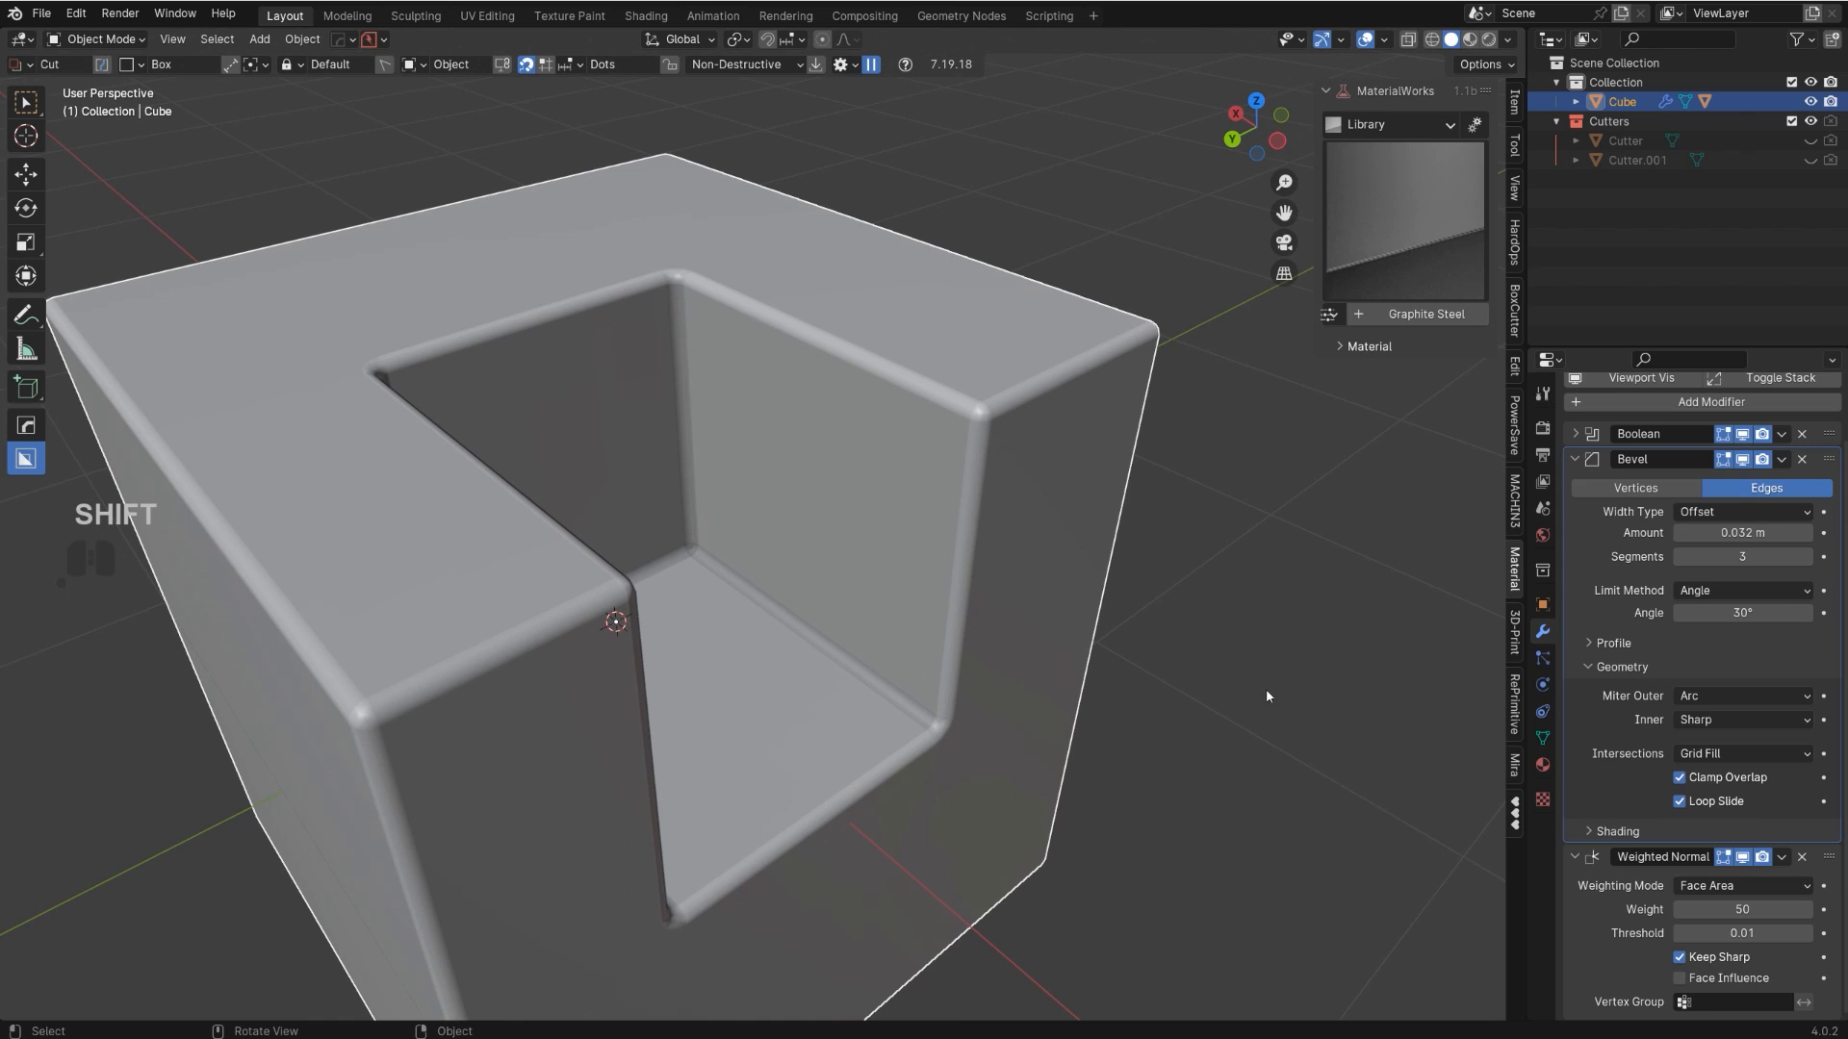
- Review the notched cube's Auto Smooth setting in its mesh data normals and return to its modifier stack
left_click(1543, 738)
left_click(1583, 791)
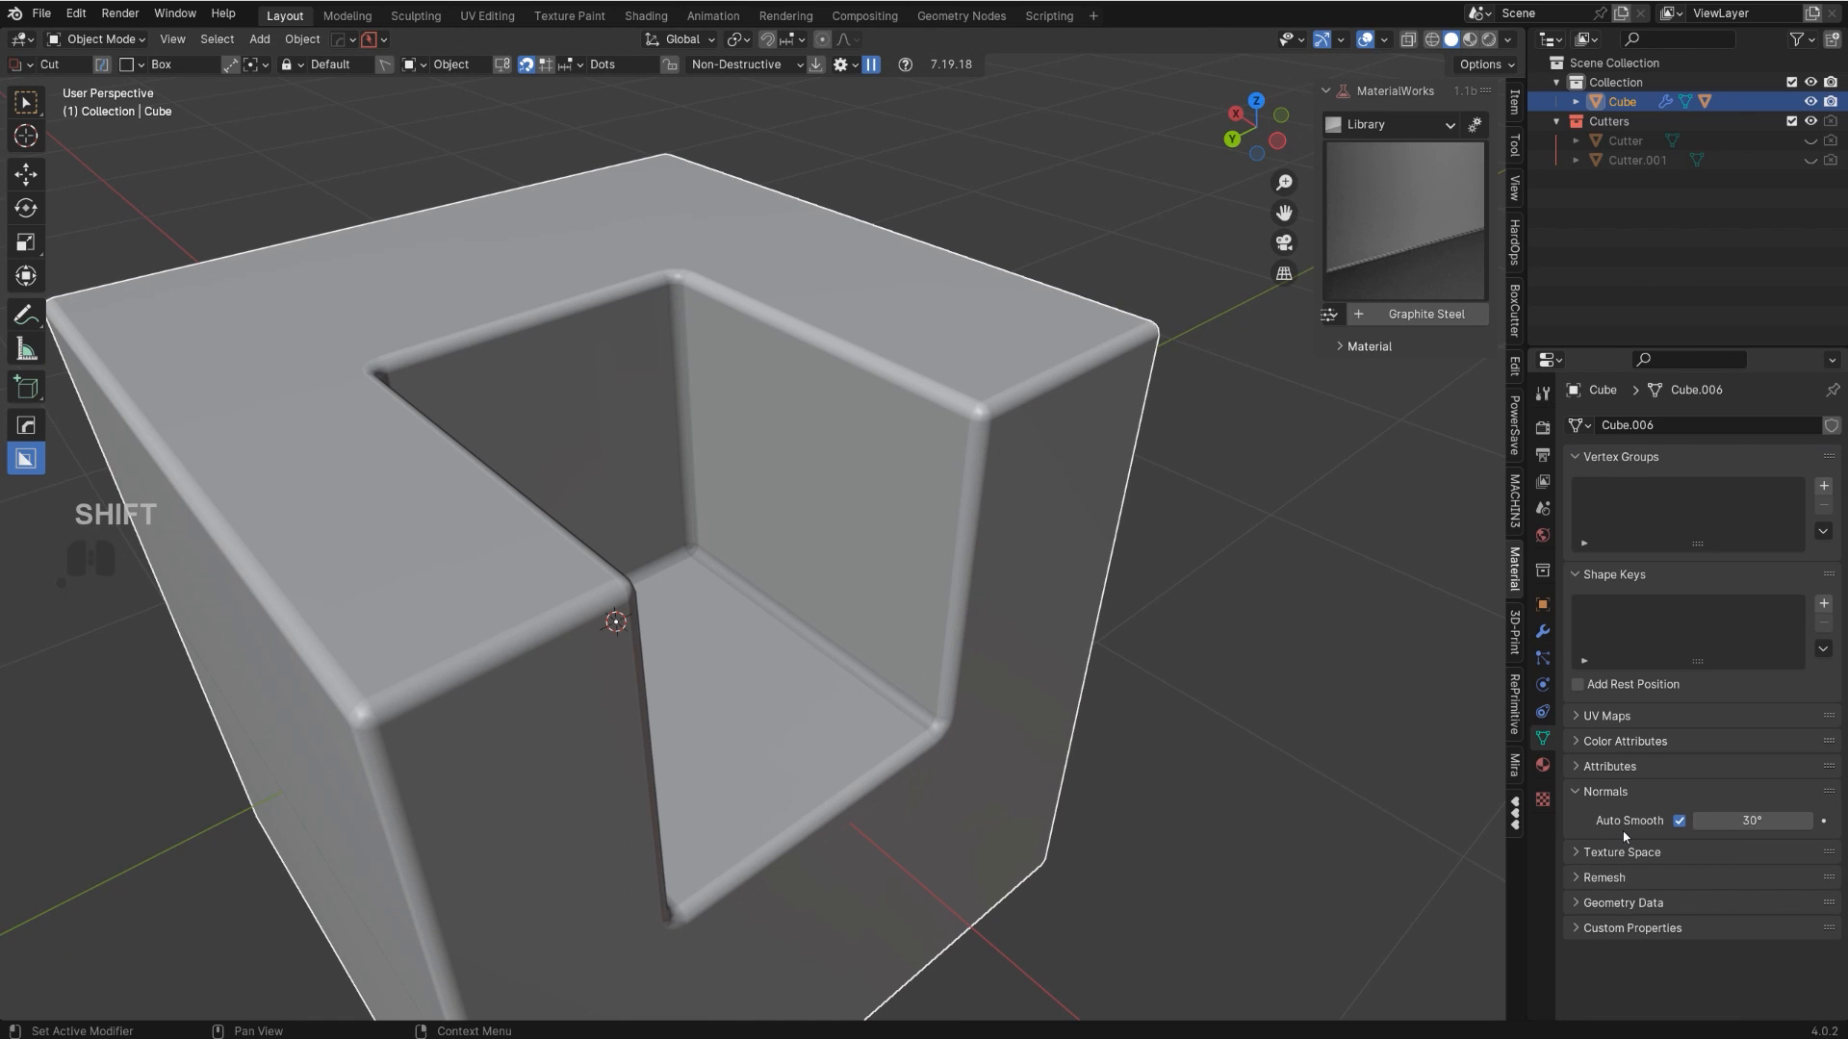
right_click(973, 483)
left_click(974, 481)
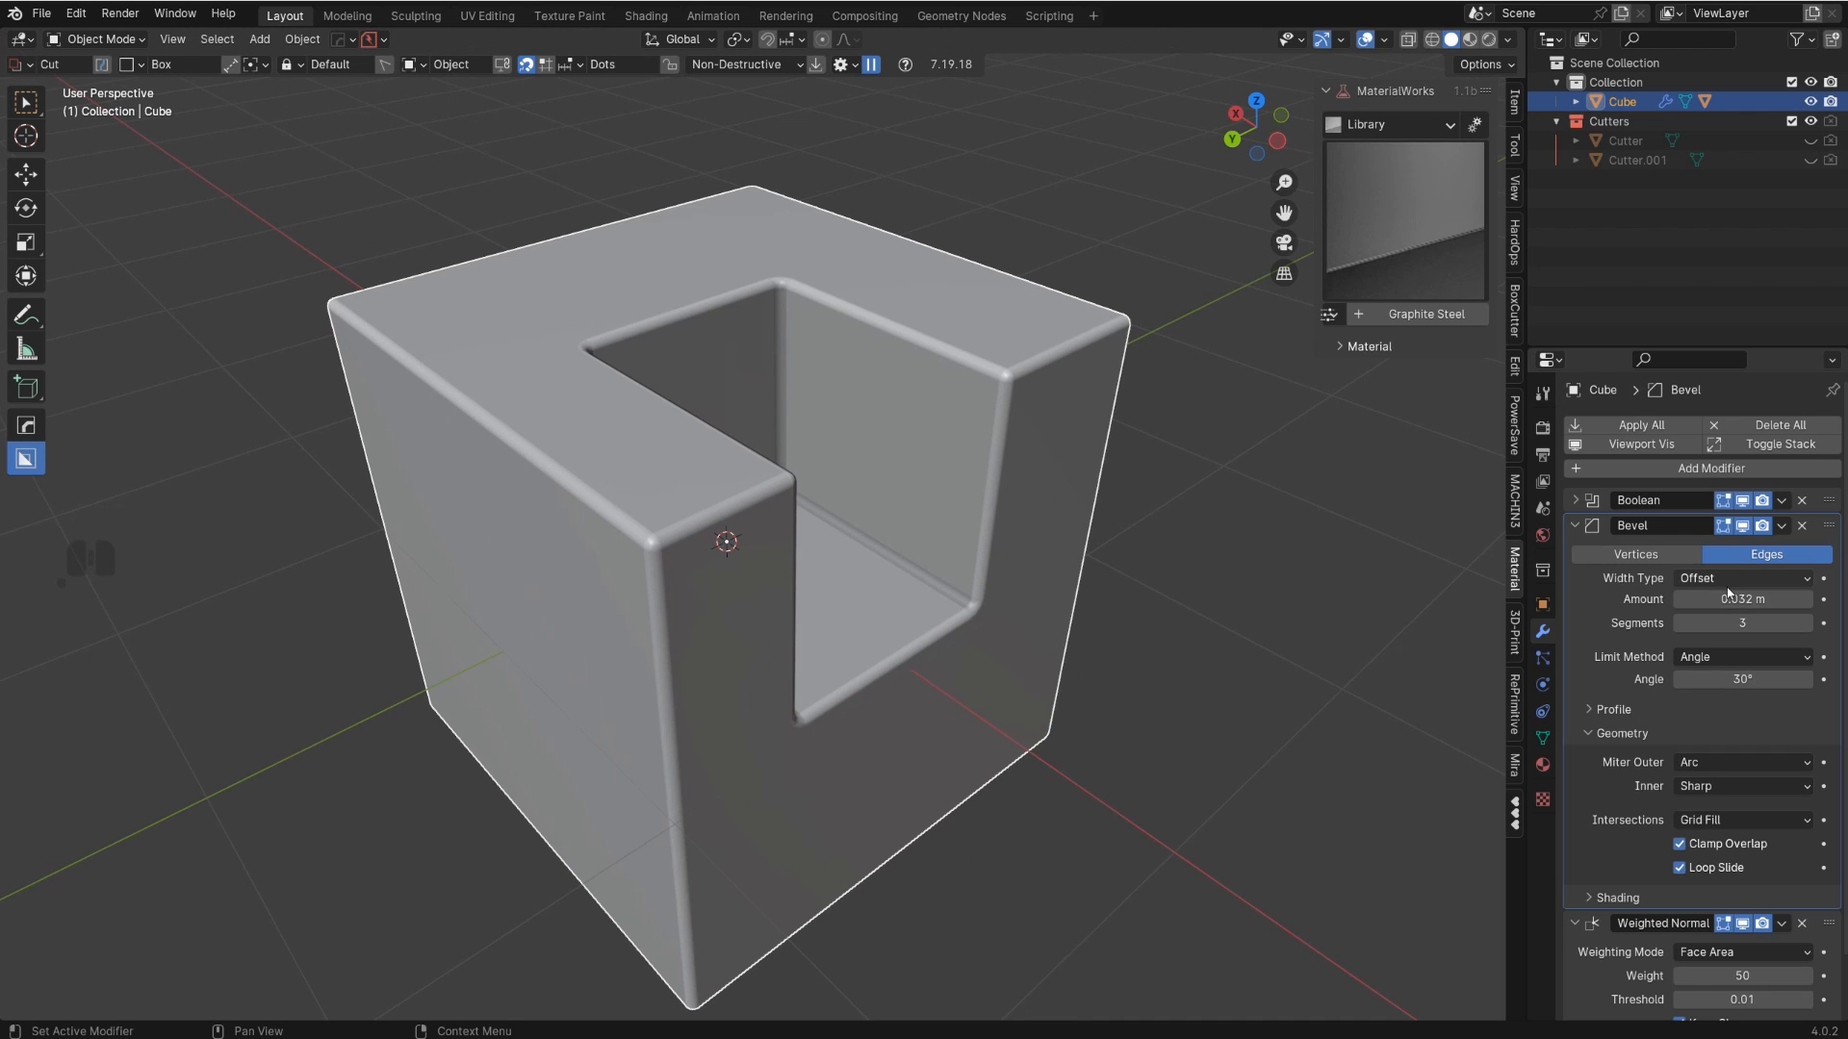
middle_click_drag(869, 540, 897, 498, "shift")
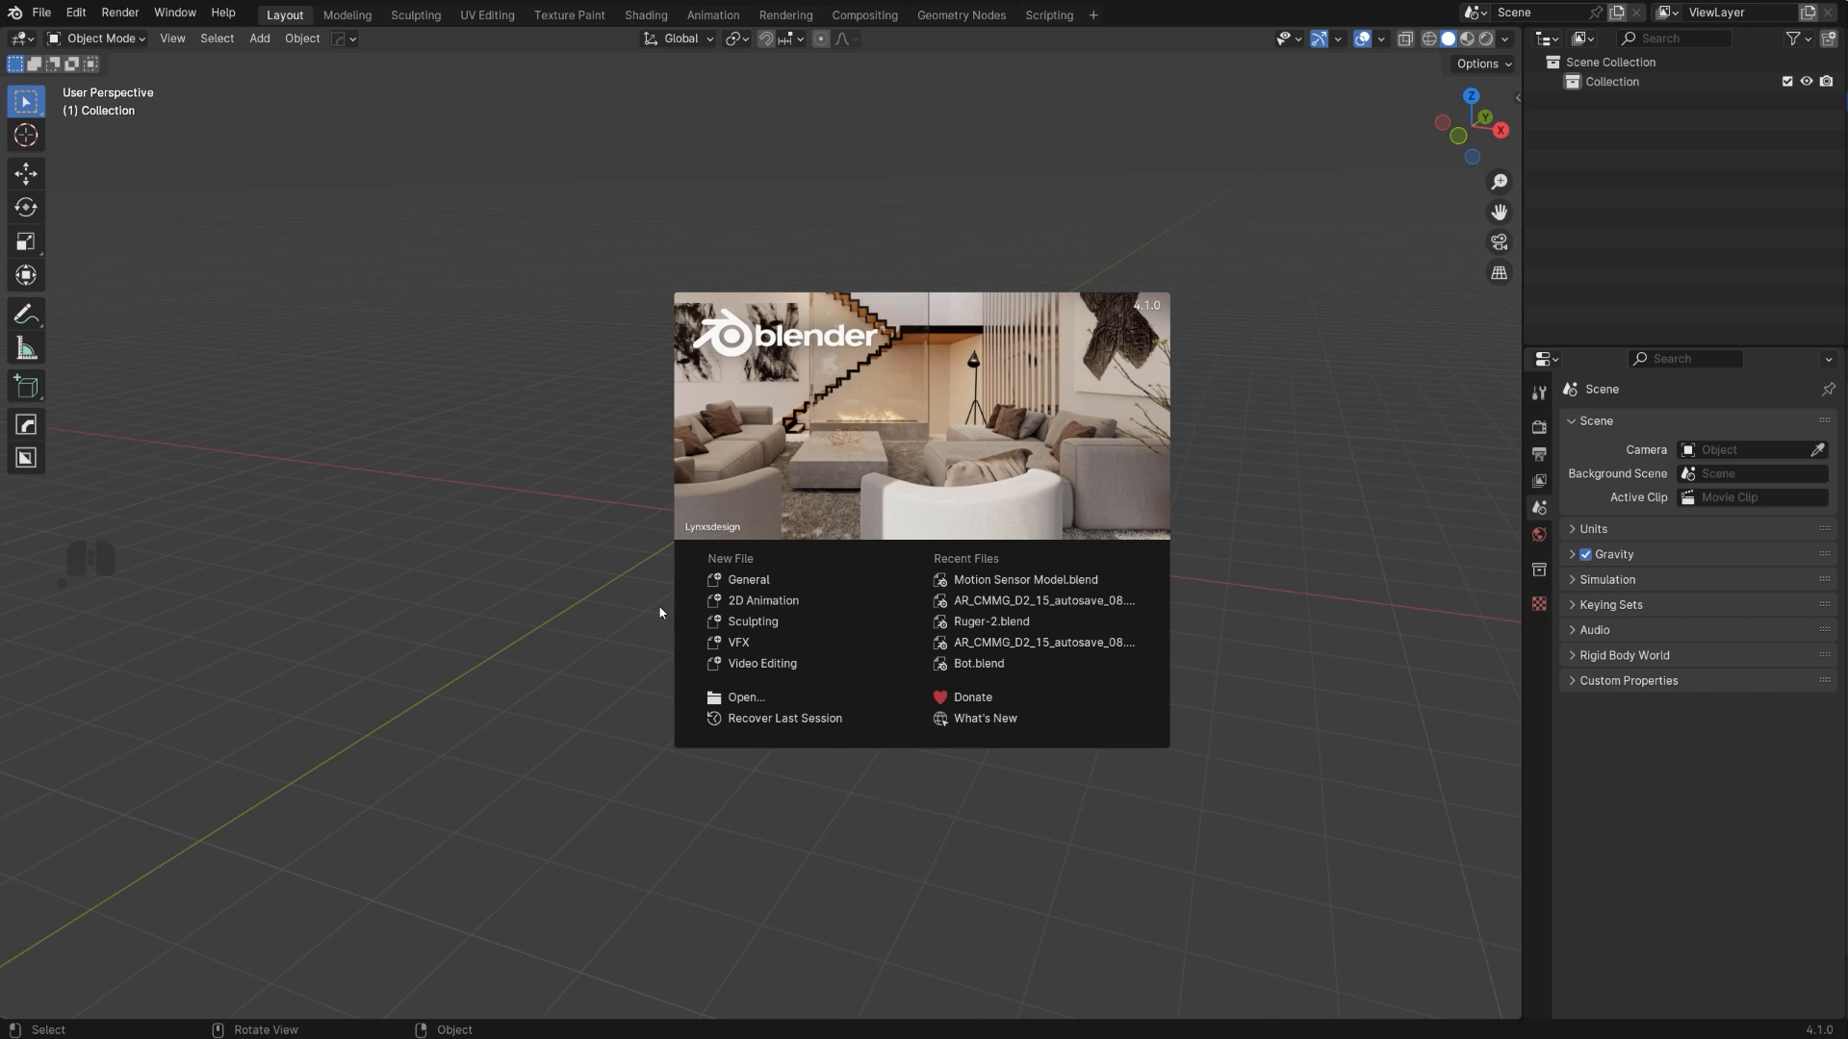
- Switch to the Blender 4.1 scene, add a cube and bevel it with HardOps, three segments and about 0.05 wide
key("shift+a")
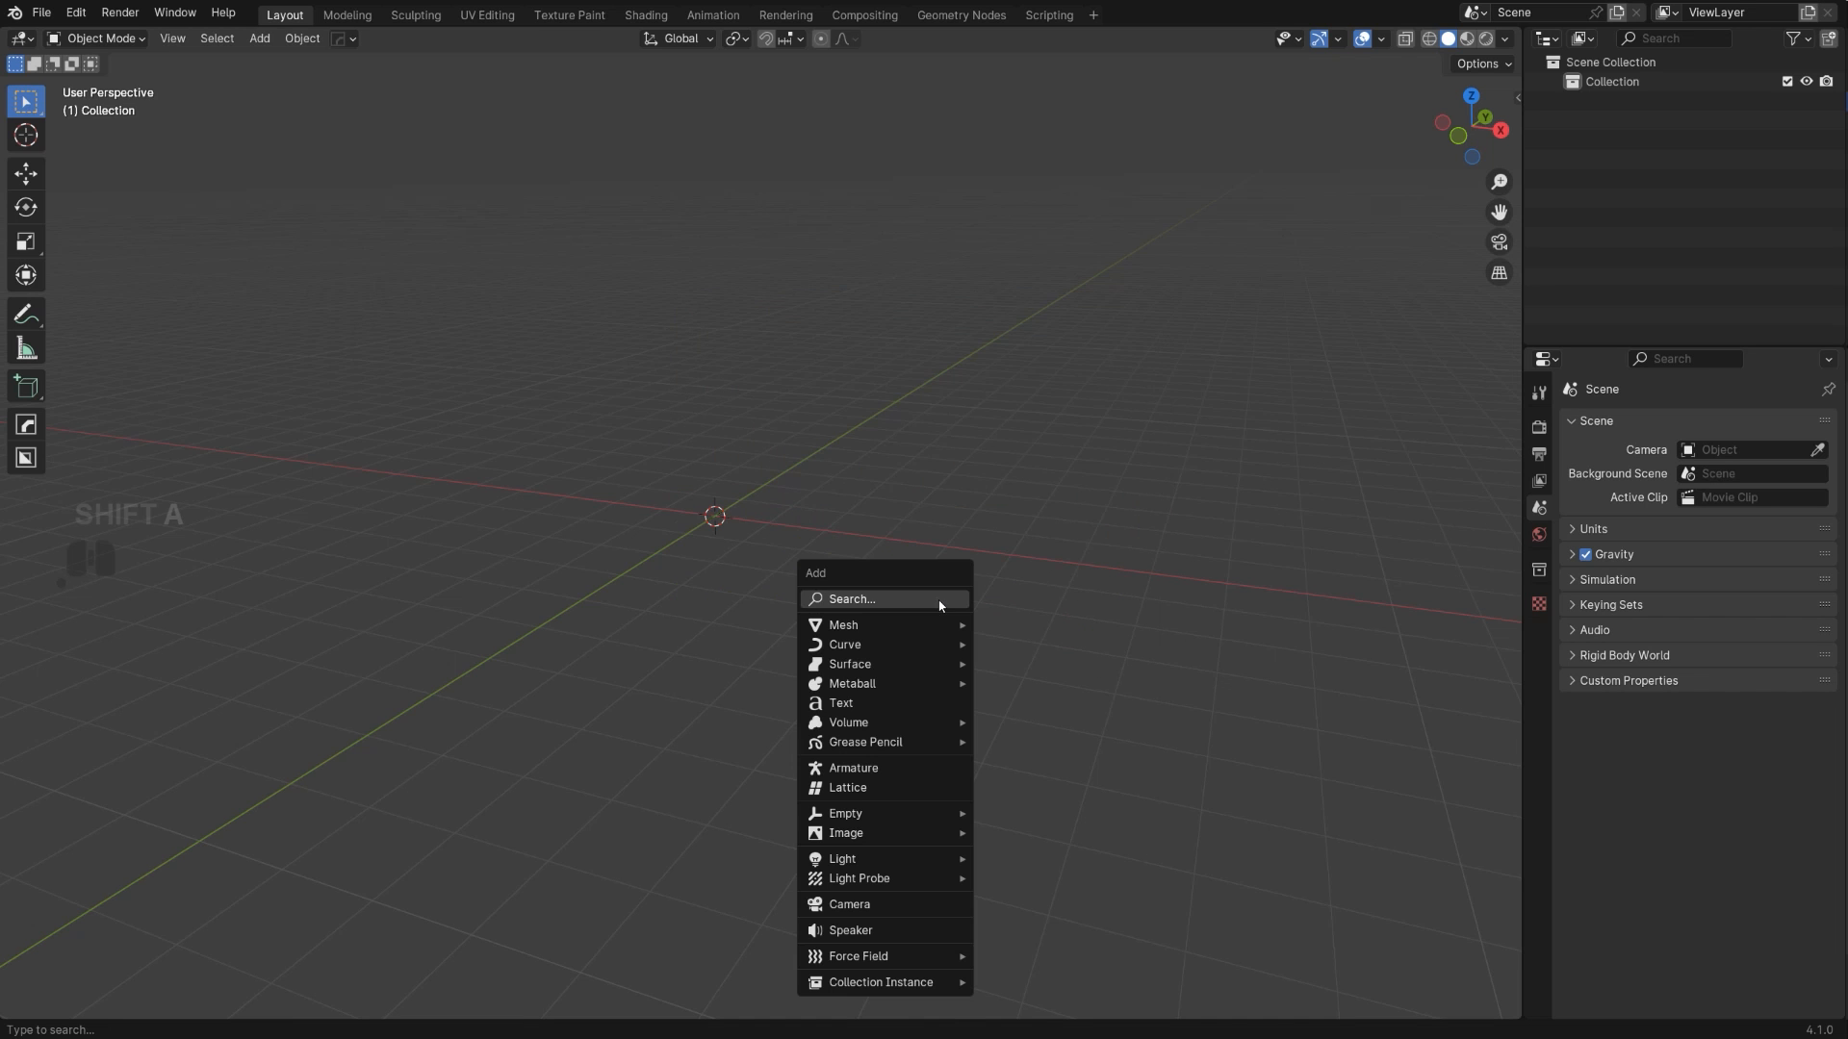
mouse_move(928, 623)
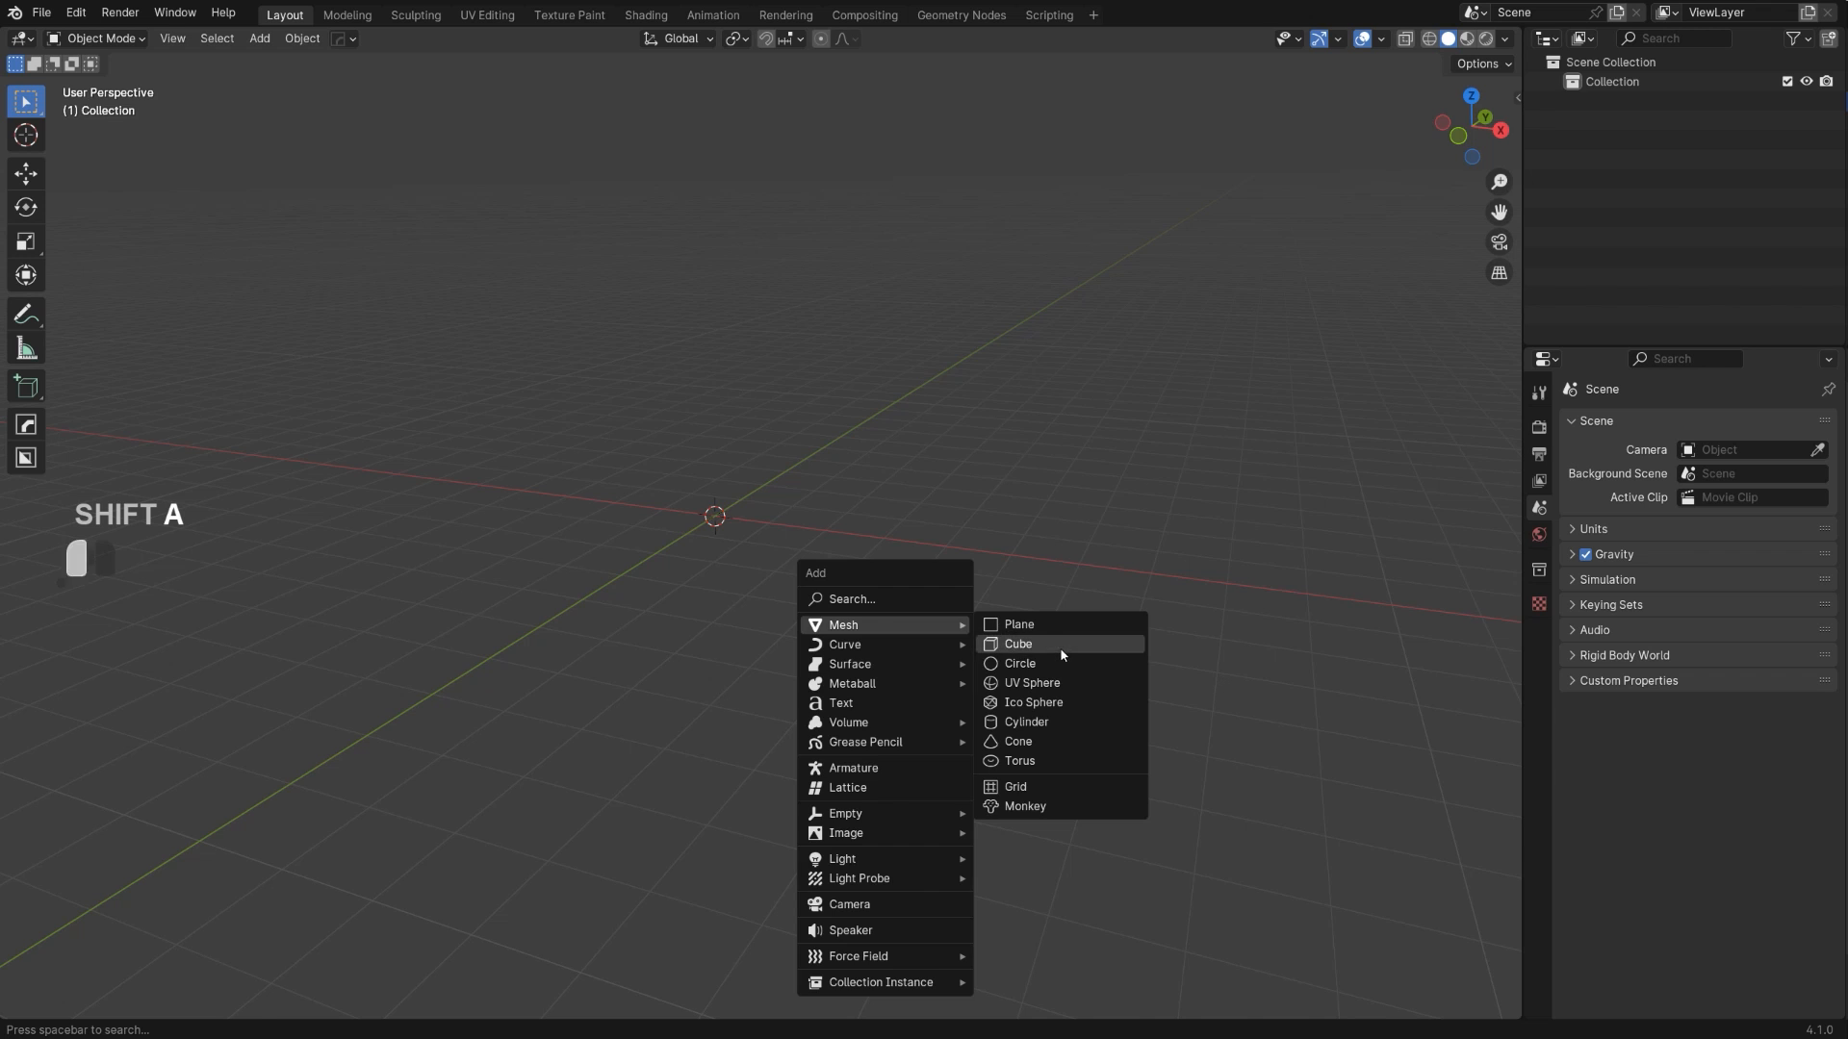
left_click(1059, 647)
scroll(874, 608, "up", 4)
key("q")
left_click(1066, 553)
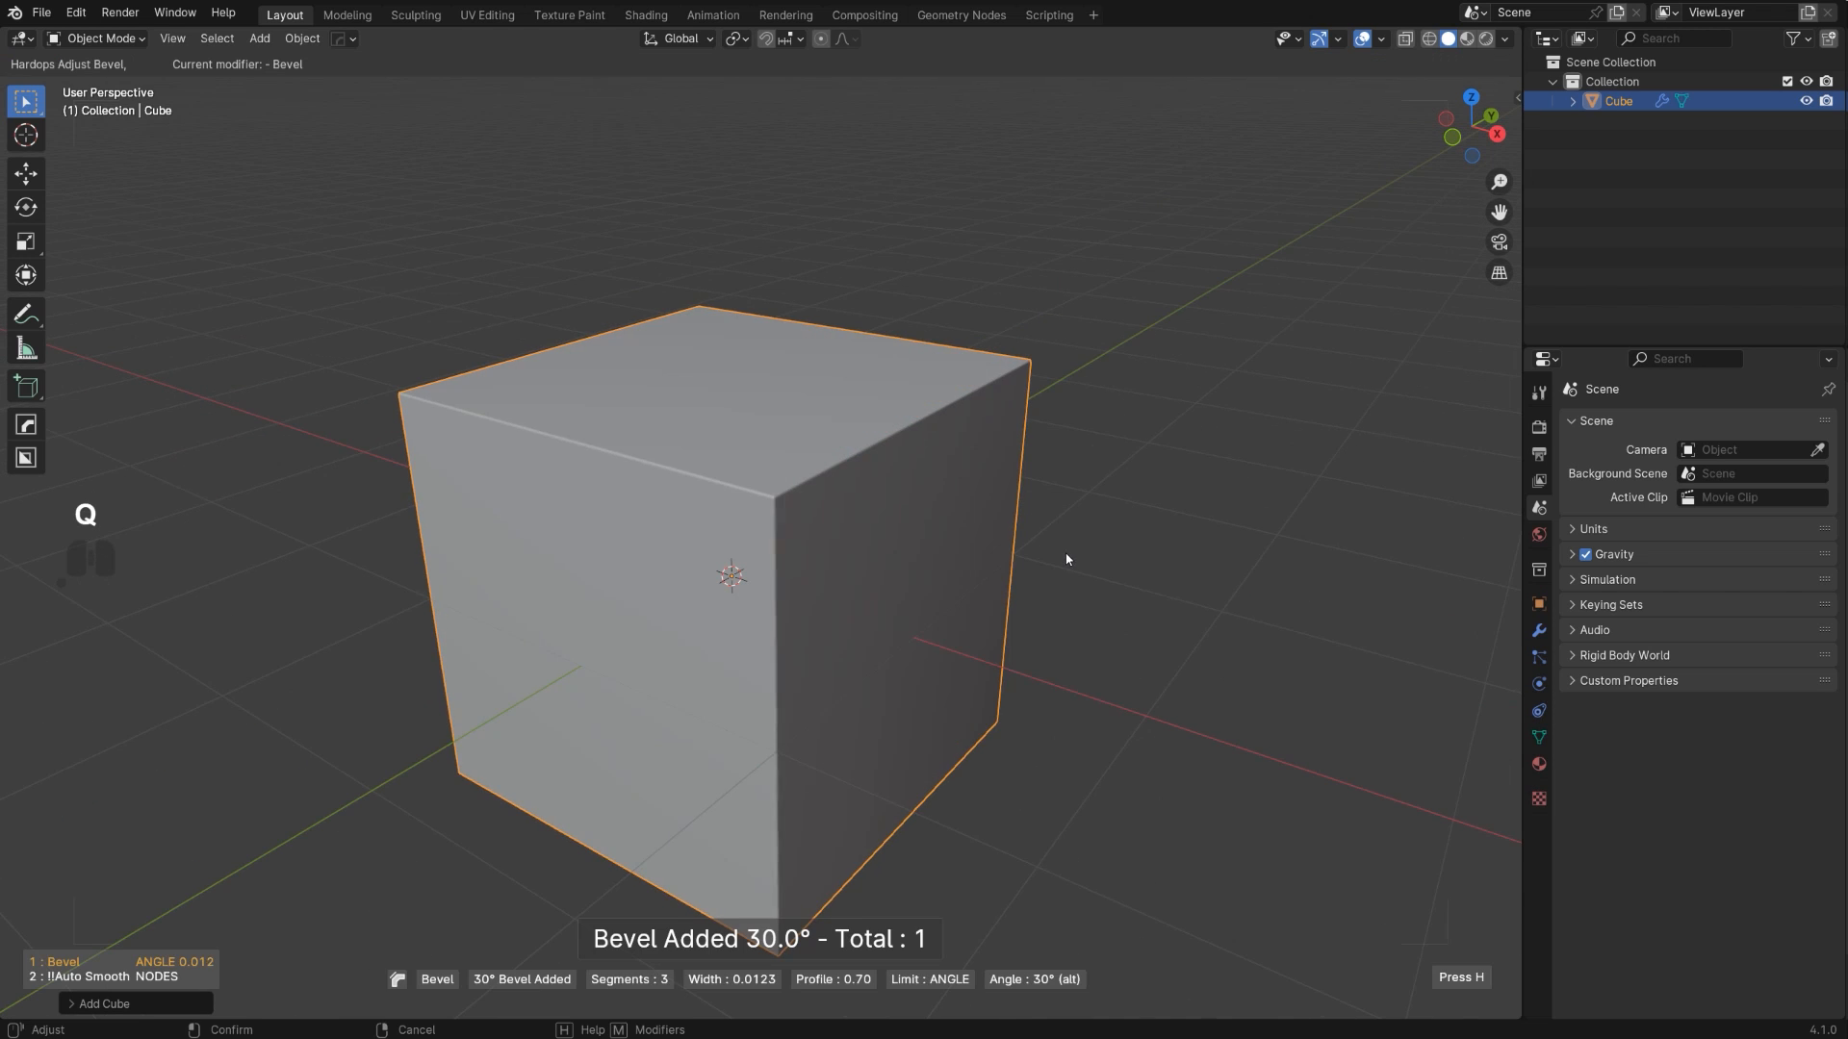
left_click(1058, 570)
middle_click_drag(1058, 571, 1049, 542, "shift")
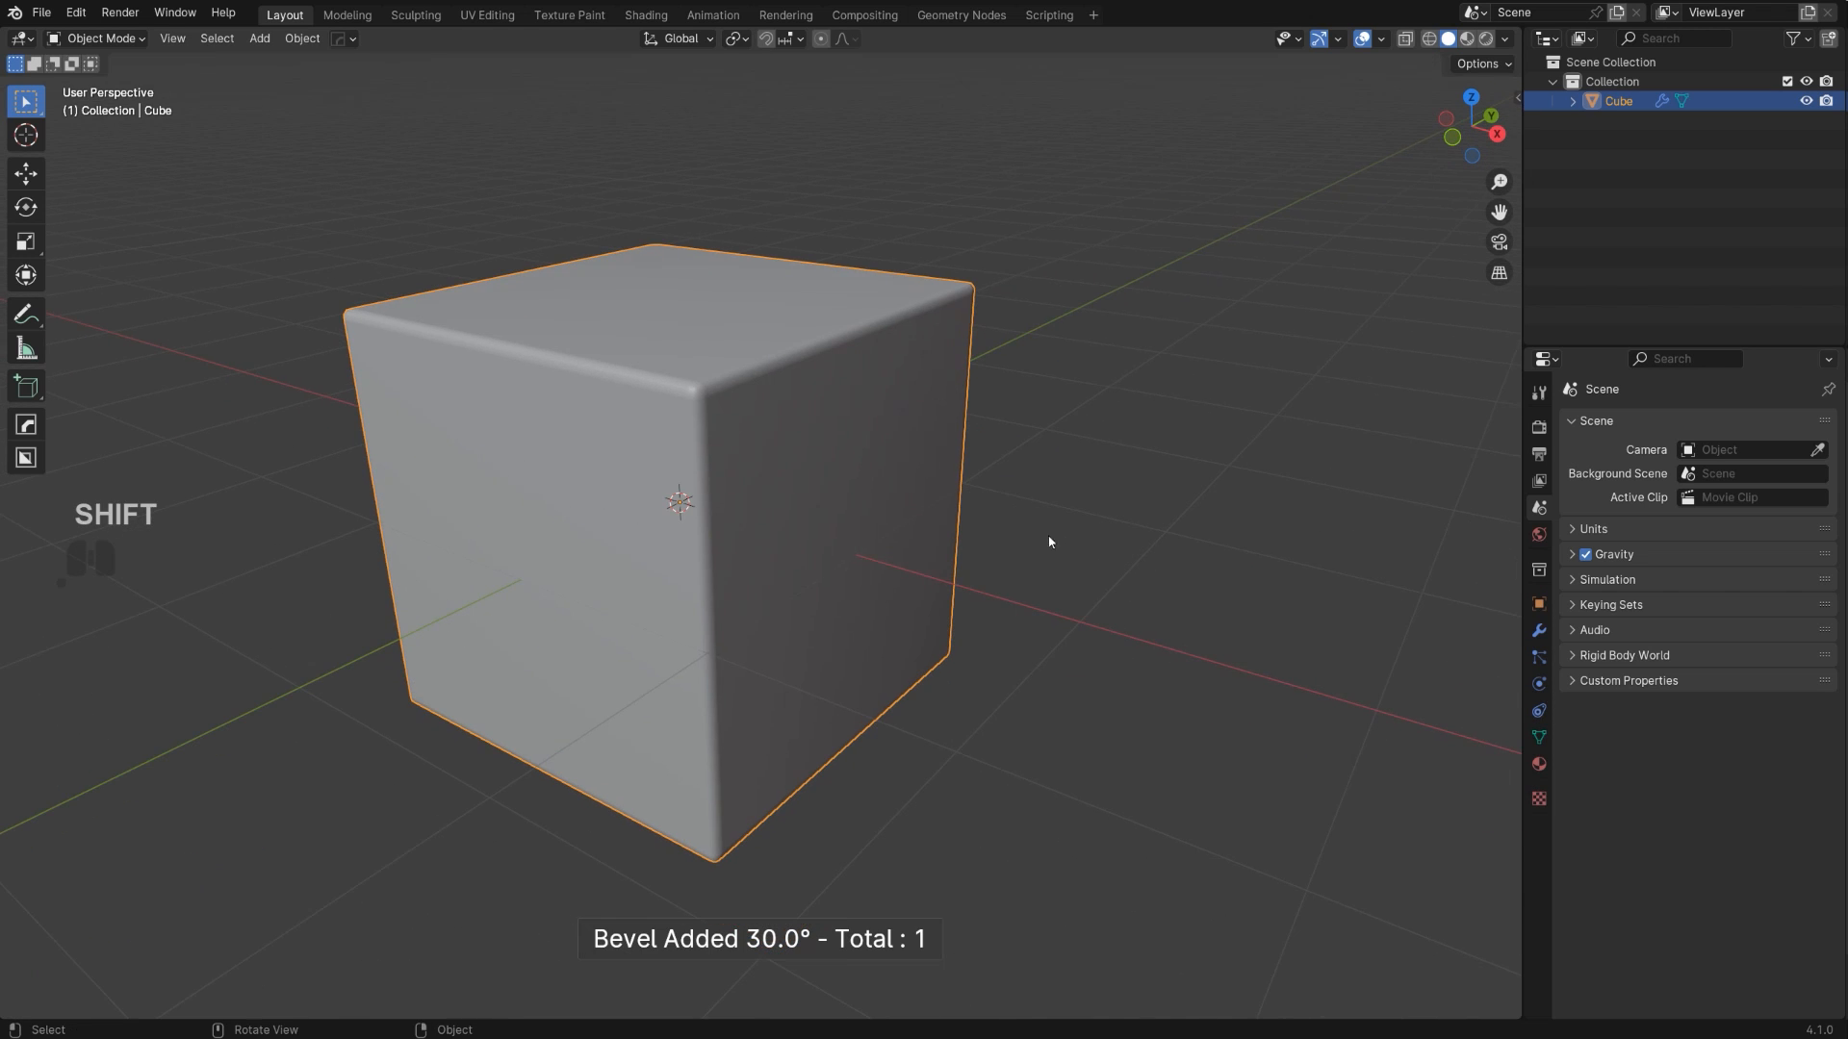
- Add a Weighted Normal modifier with Keep Sharp to the beveled cube using HardOps Sharpen
left_click(1542, 632)
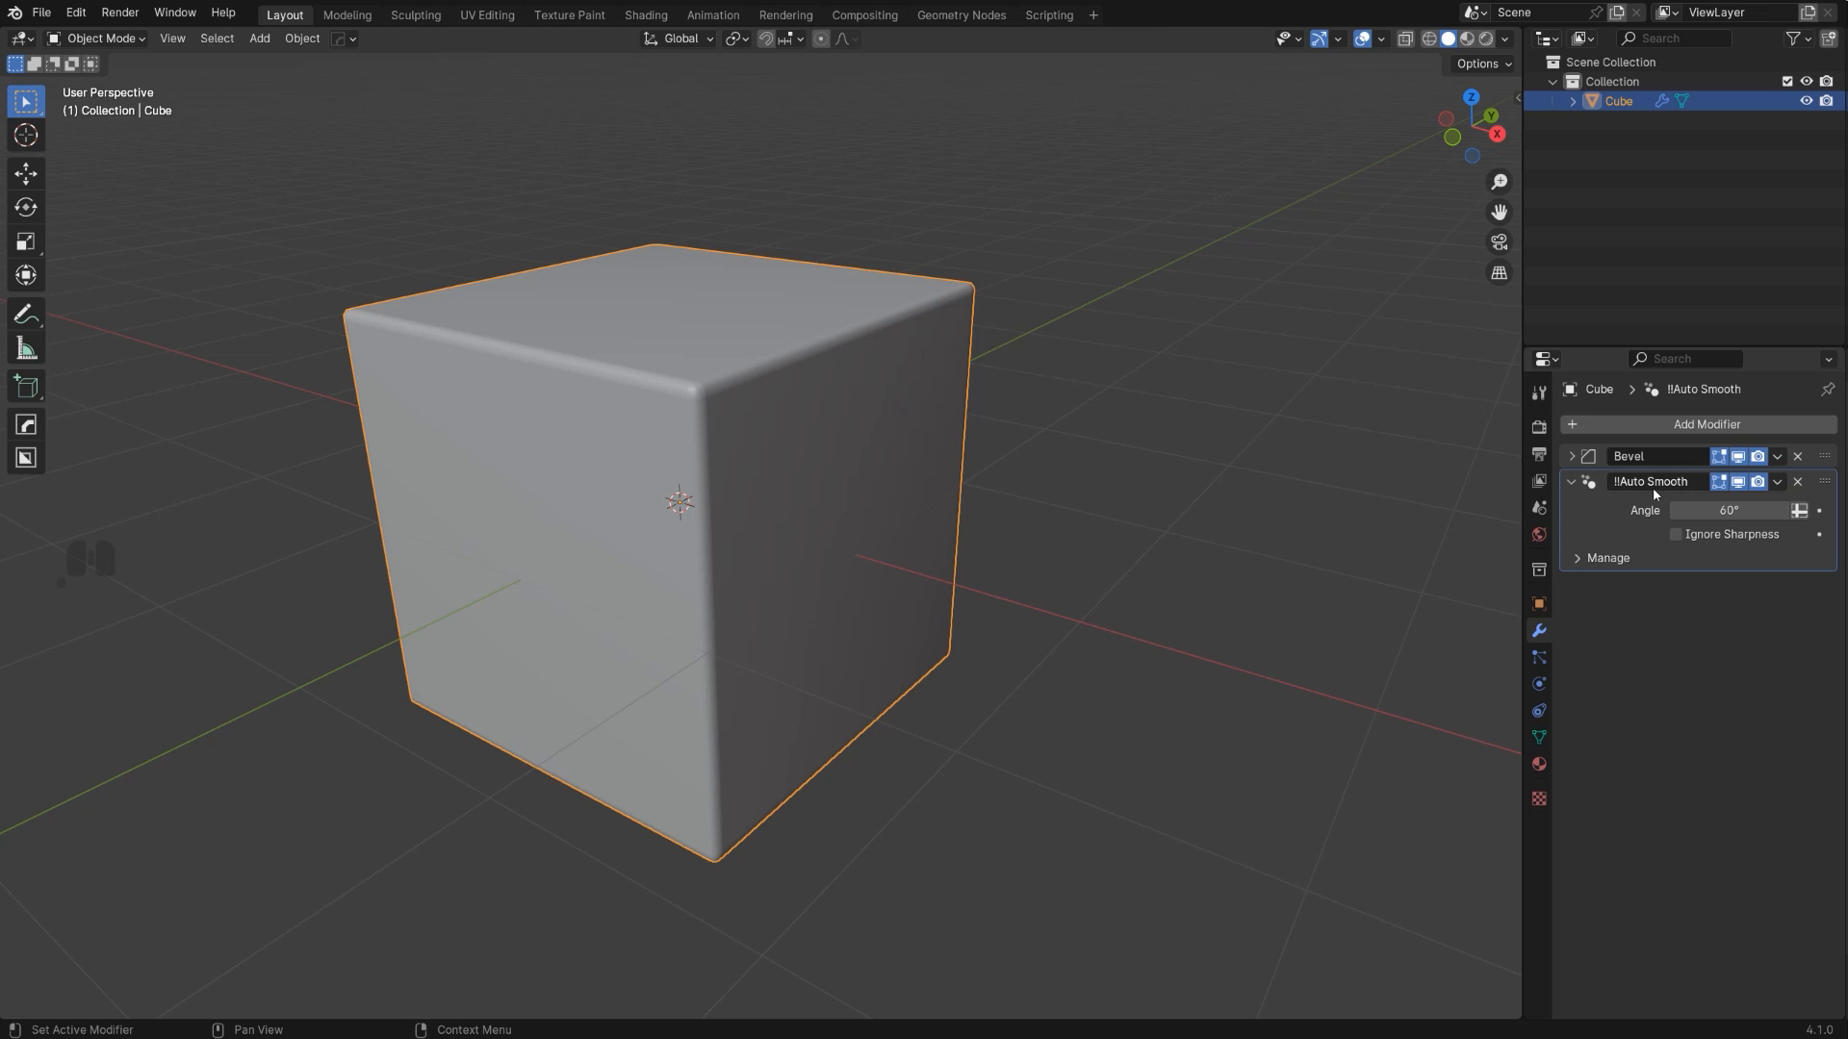
middle_click_drag(850, 539, 840, 566, "shift")
key("q")
left_click(845, 491)
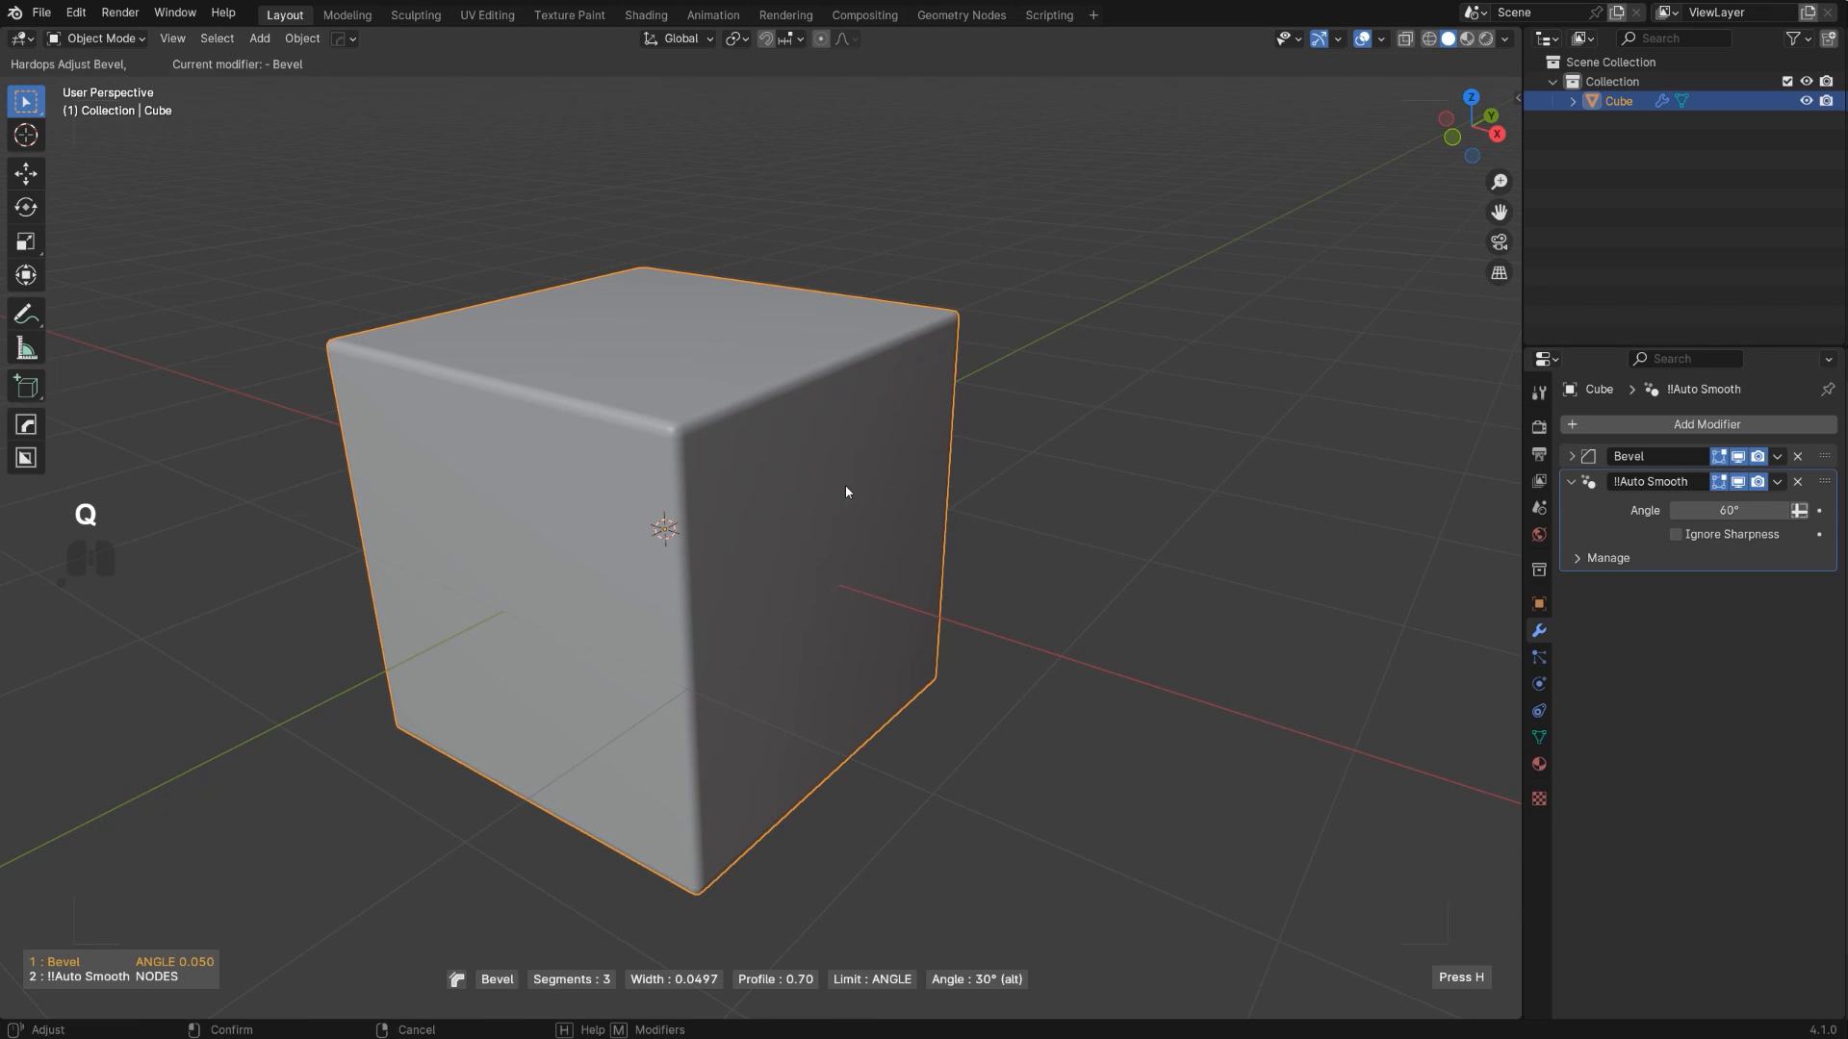
left_click(840, 481)
key("q")
left_click(868, 460, "alt")
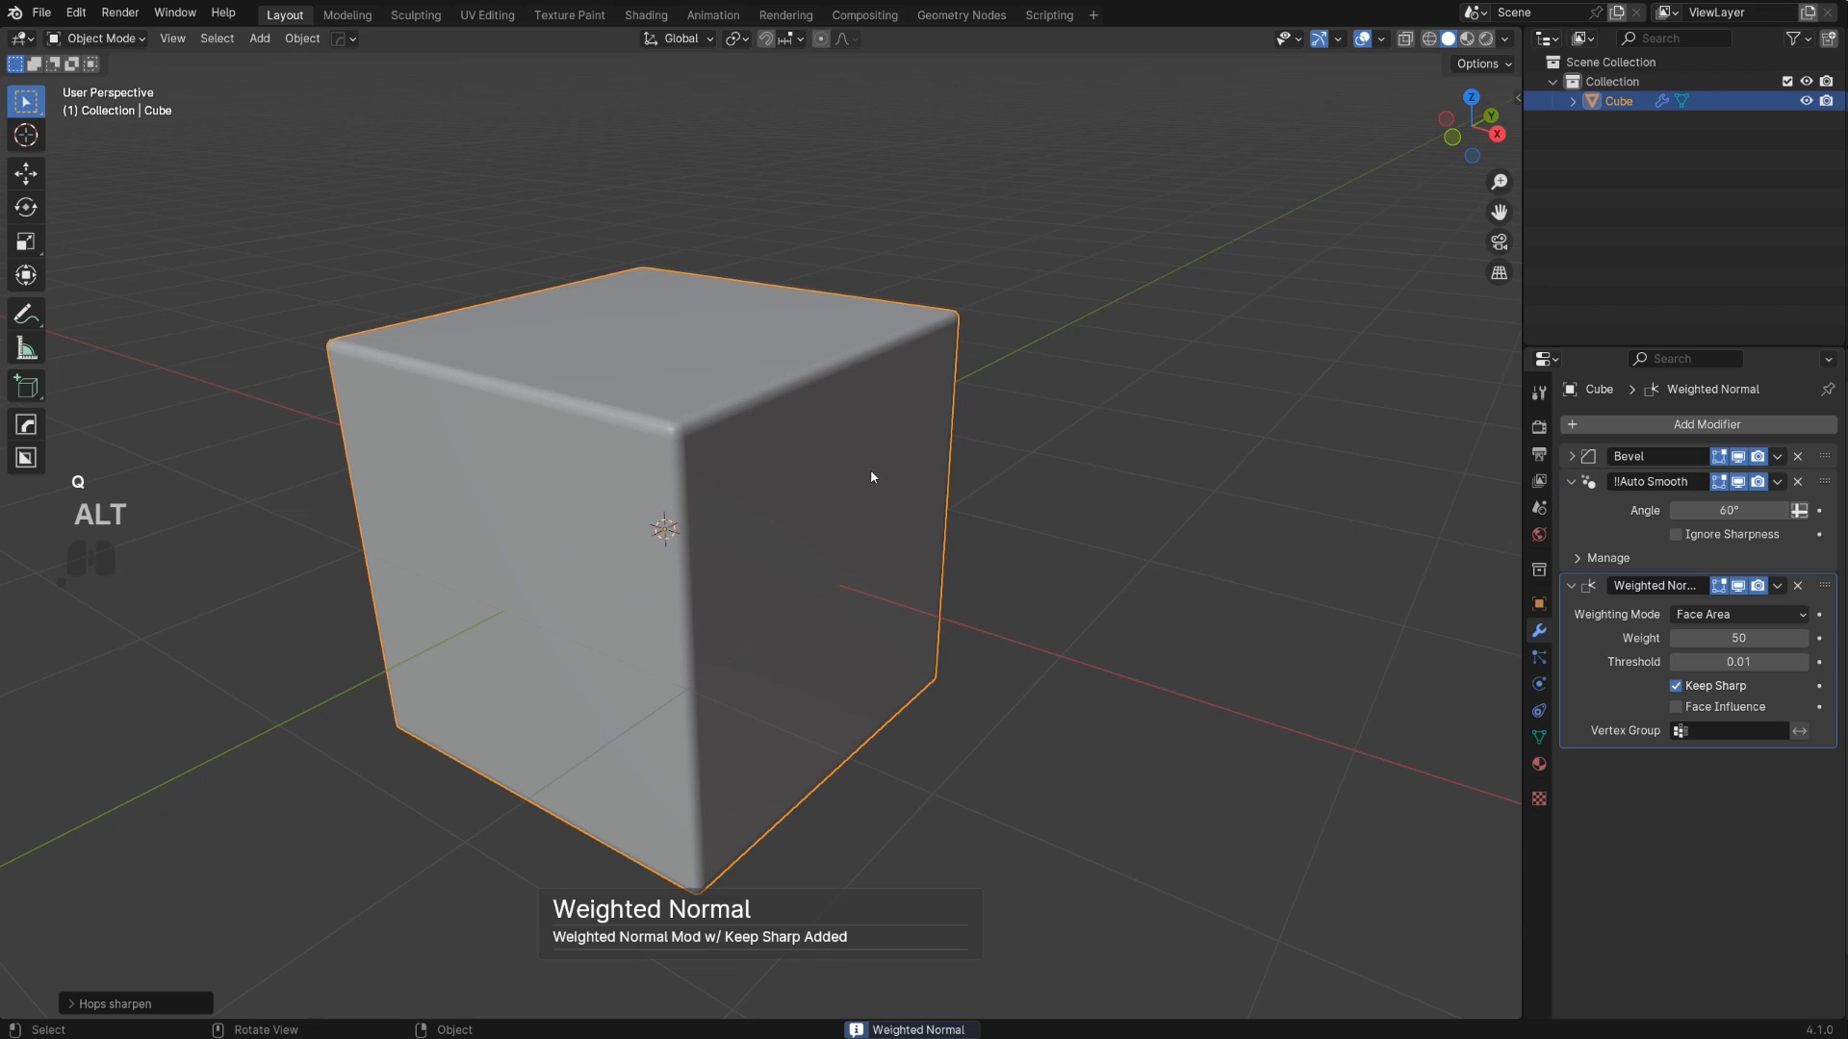
- Add a second cube and move it along the Y axis beside the first one
middle_click_drag(1040, 555, 978, 543)
key("shift+a")
mouse_move(978, 543)
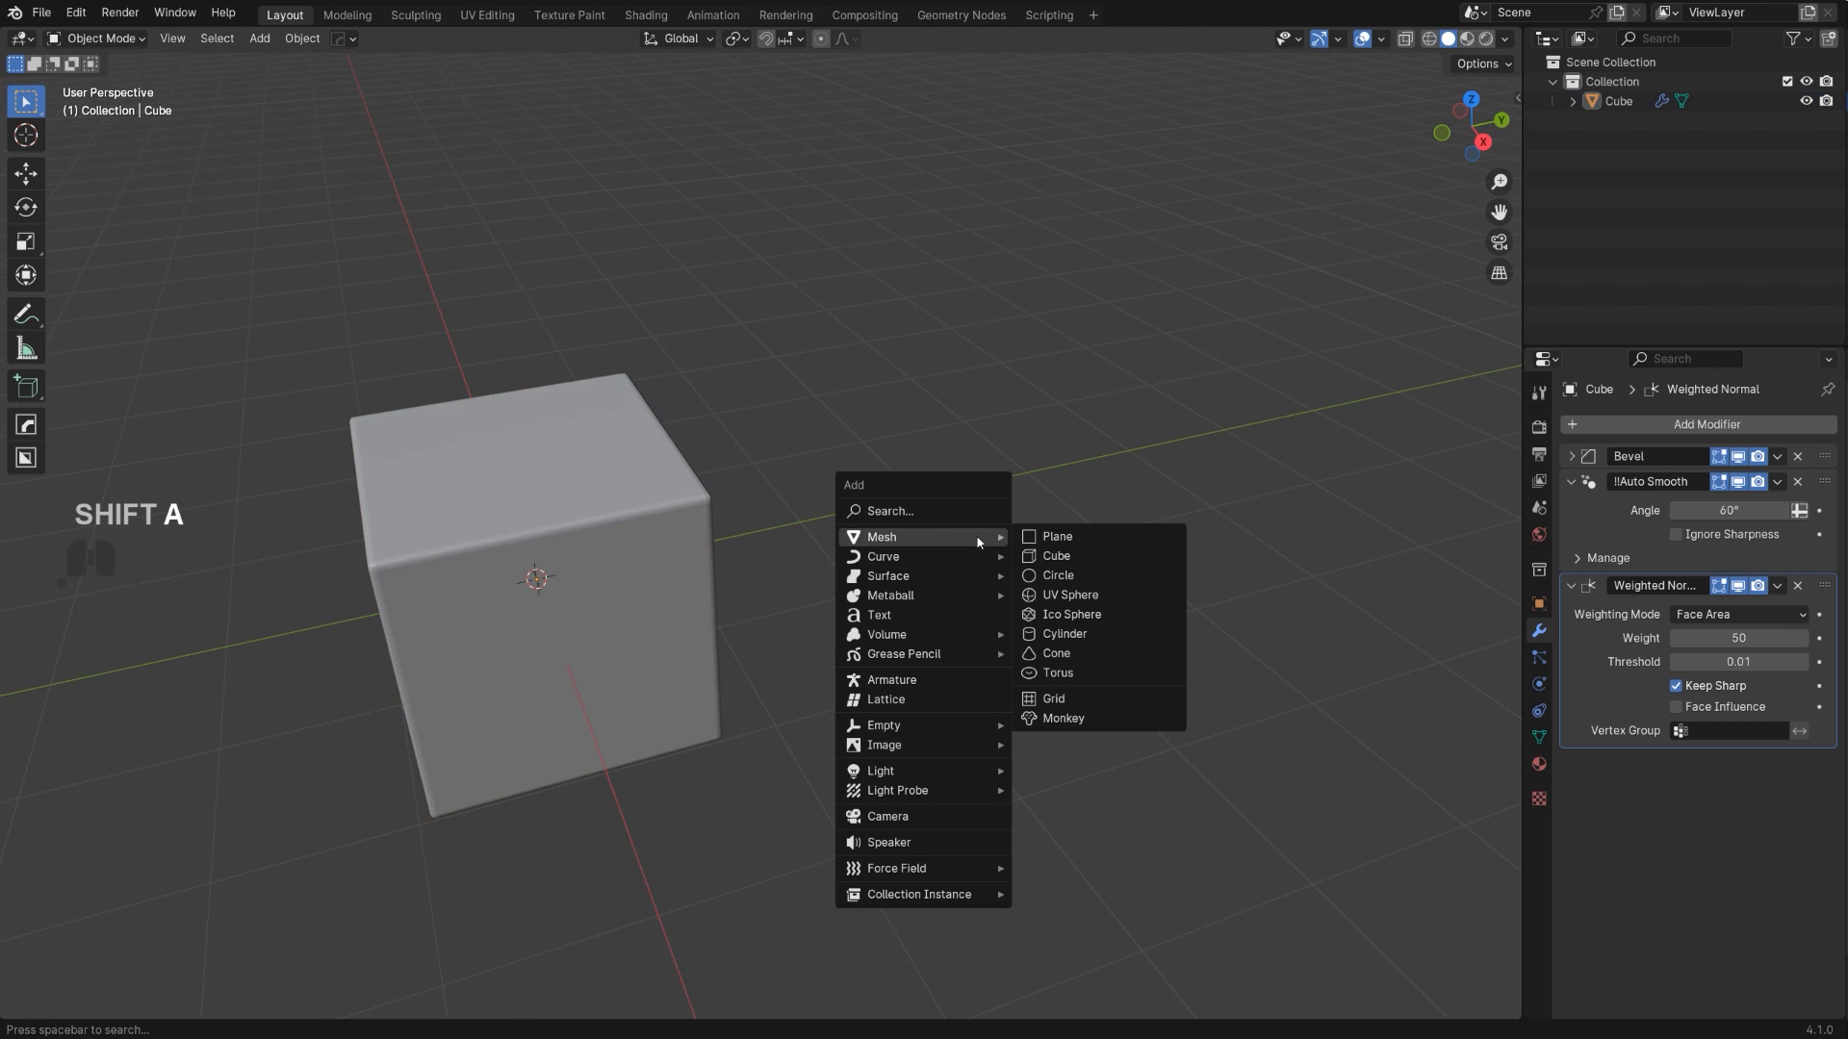
left_click(1076, 556)
key("g")
key("y")
left_click(1200, 553)
middle_click_drag(1200, 552, 1033, 585, "shift")
scroll(1032, 585, "up", 3)
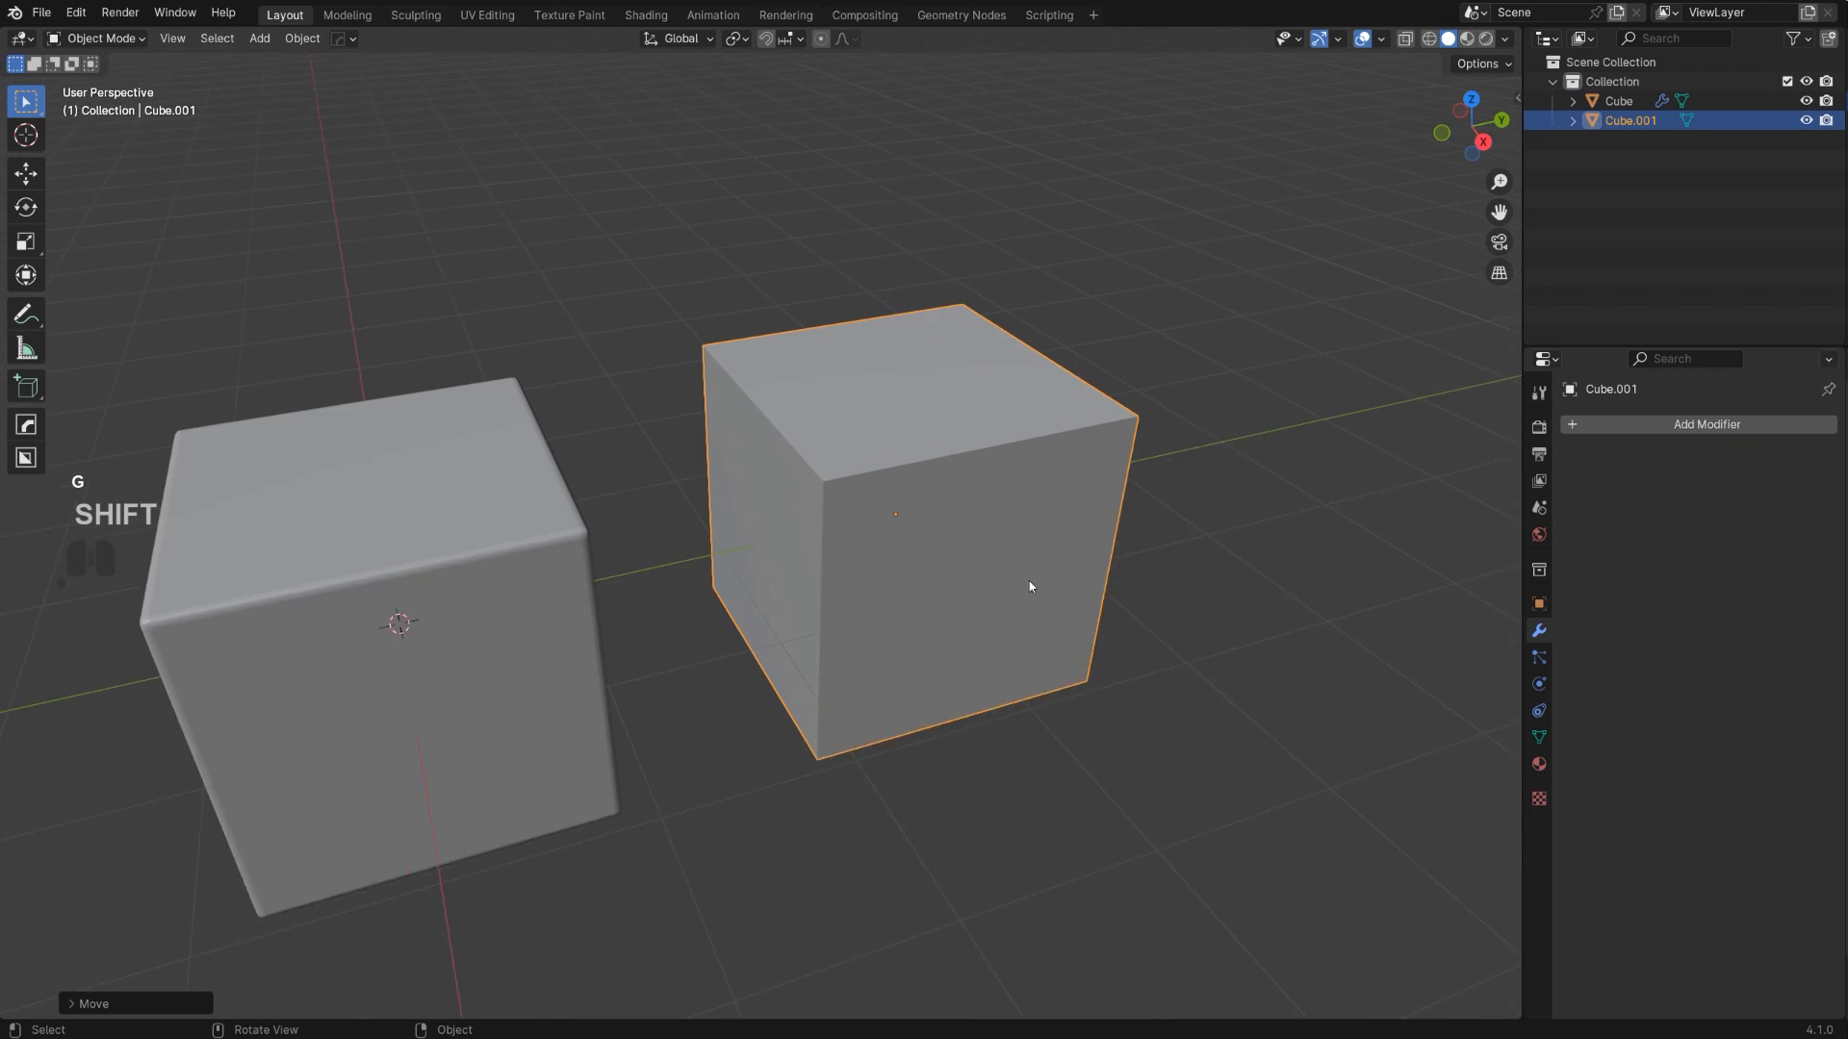
- Add a Bevel modifier and a Weighted Normal modifier to the second cube
left_click(1613, 424)
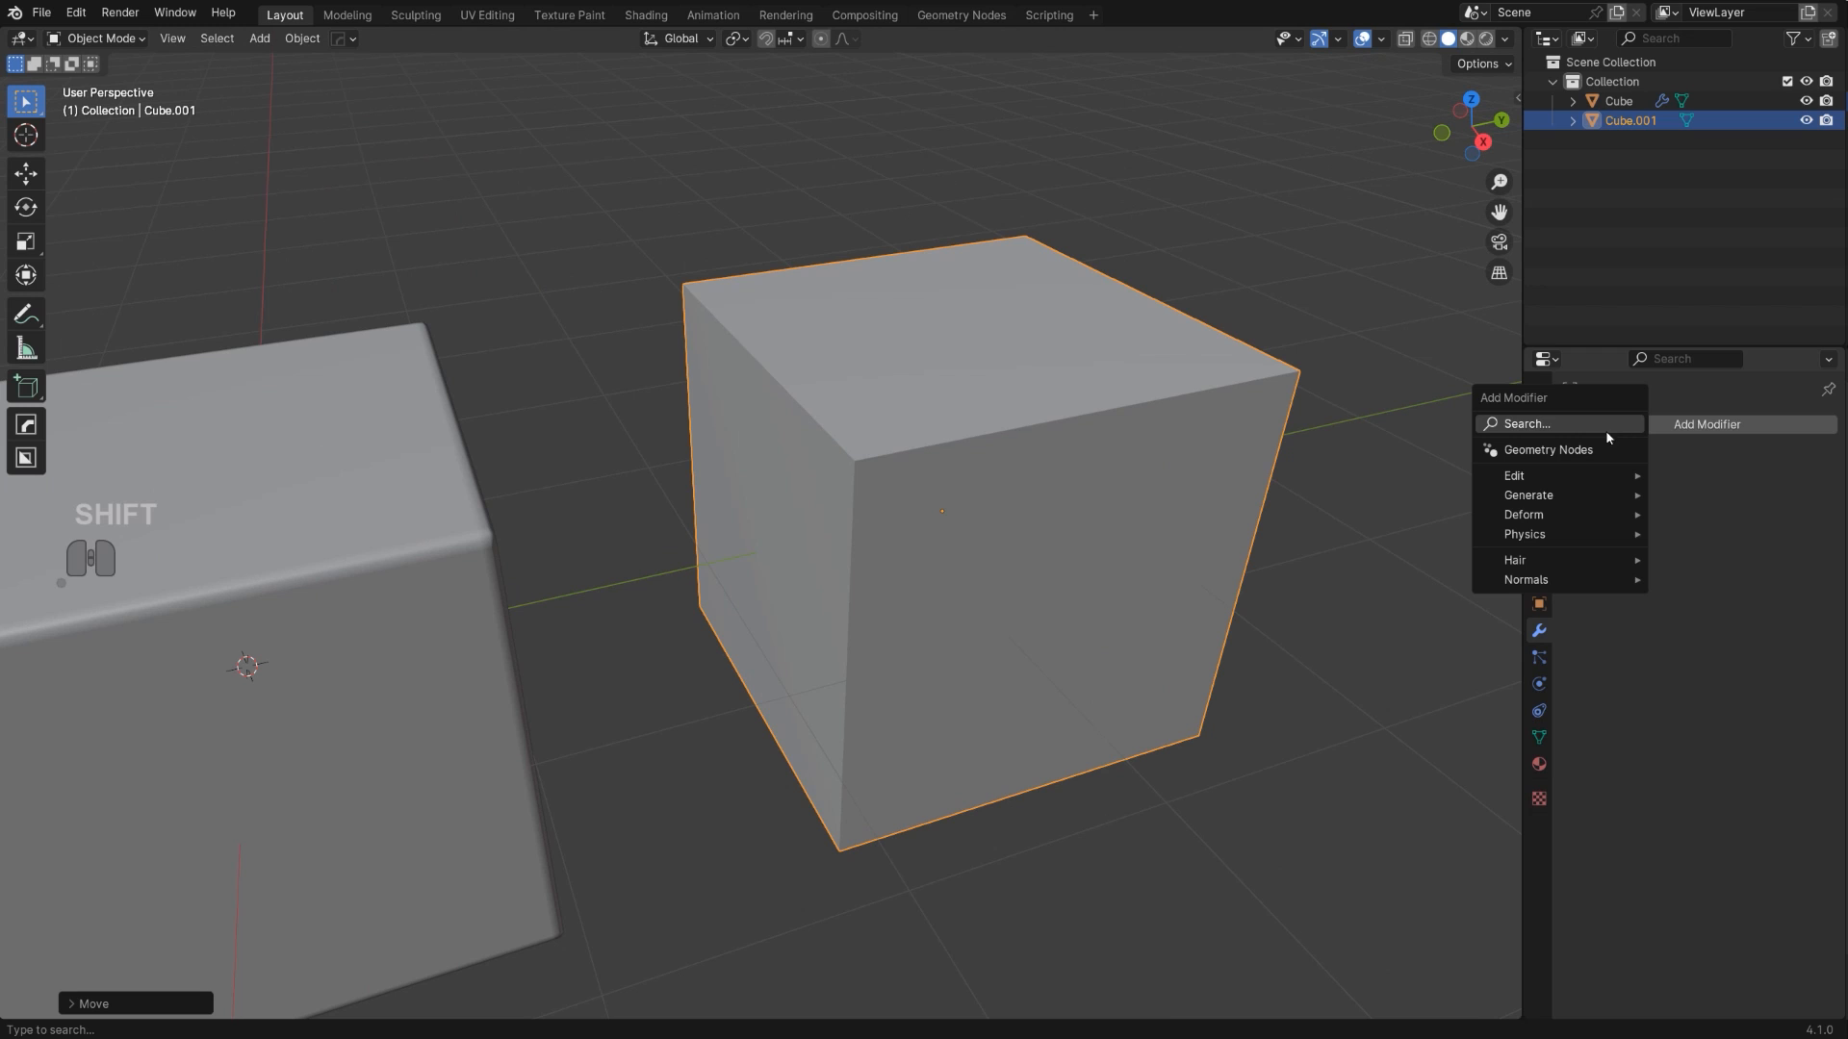
mouse_move(1588, 494)
left_click(1679, 508)
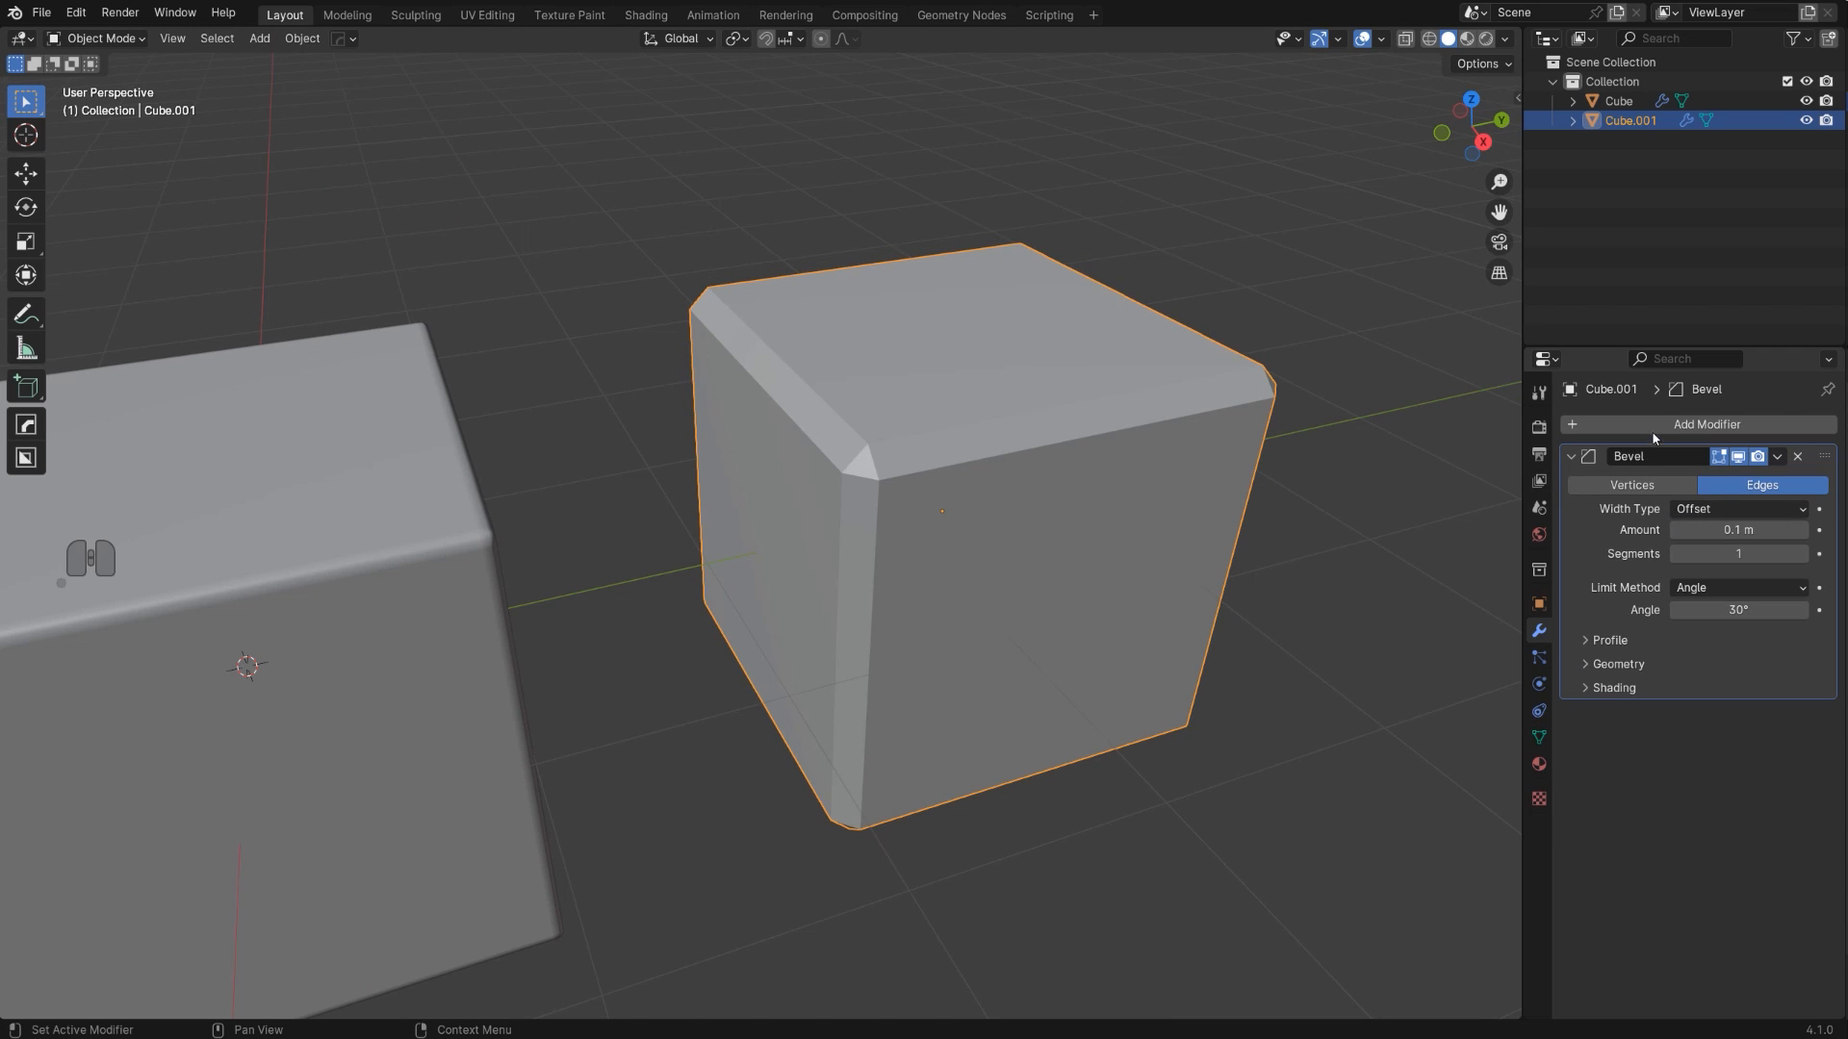
left_click(1690, 424)
mouse_move(1690, 424)
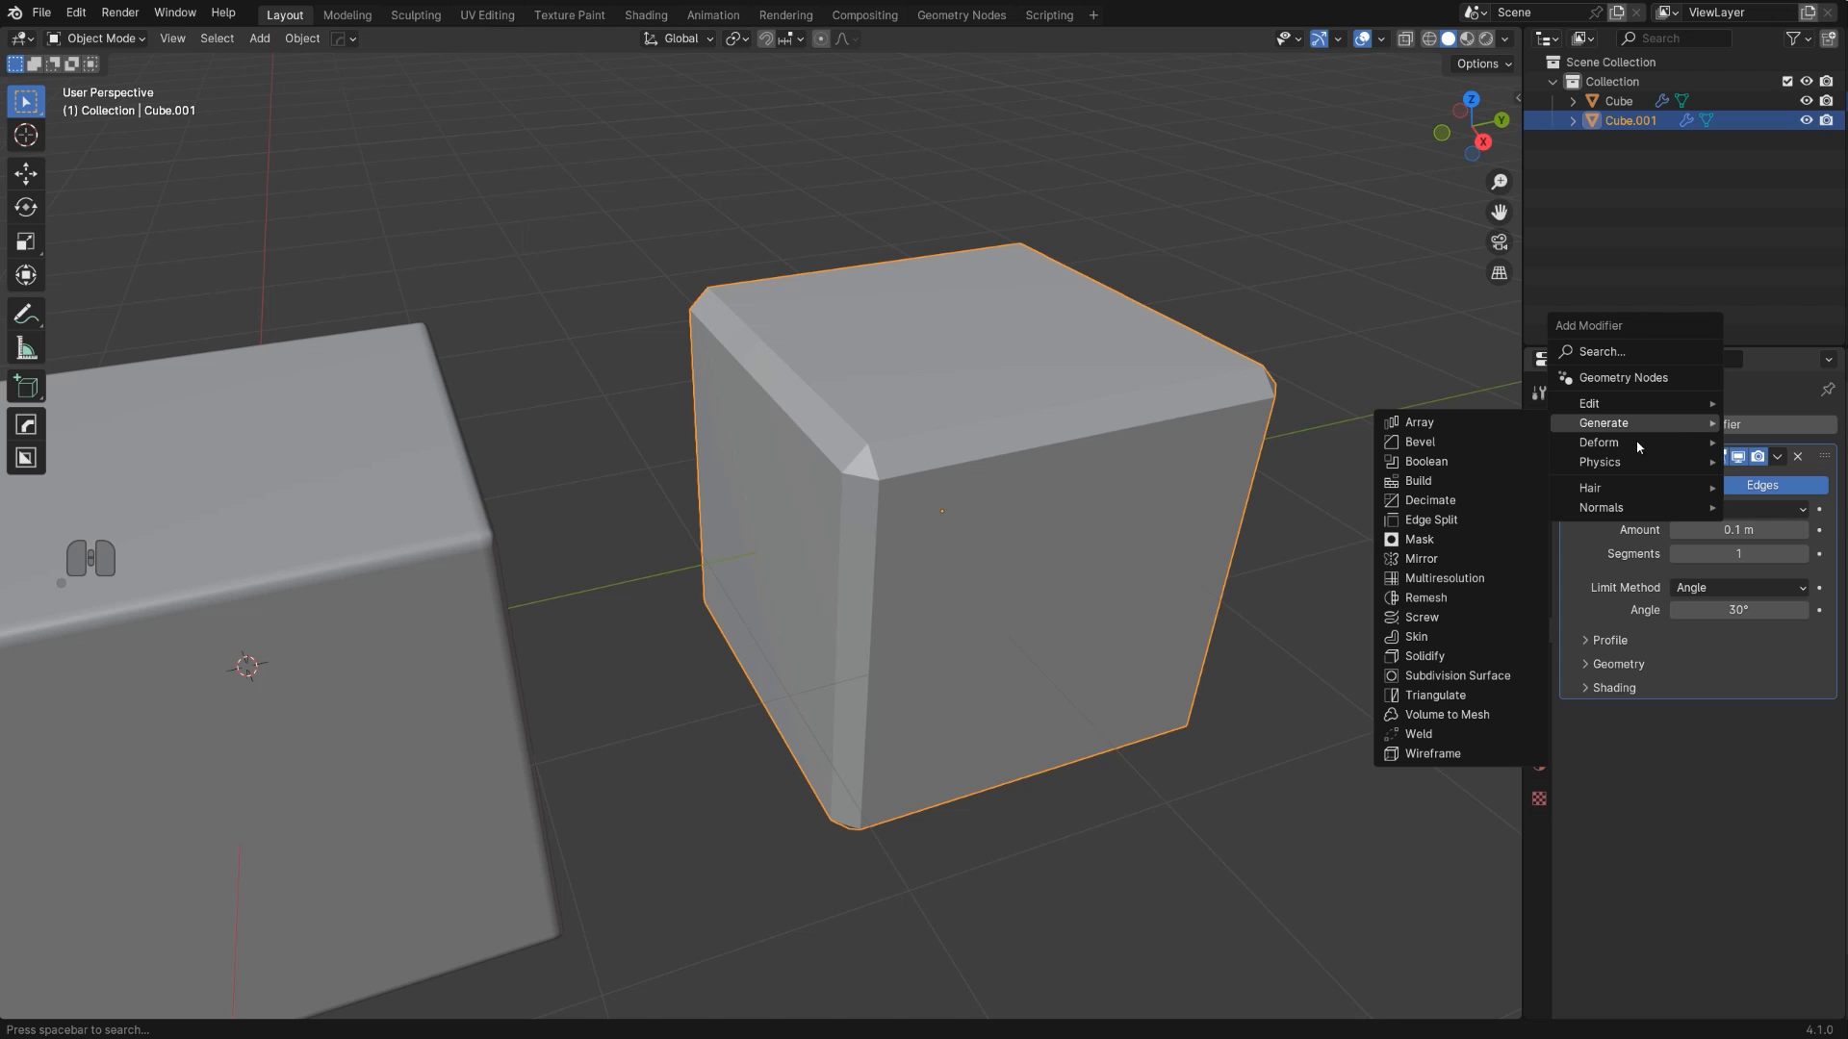
mouse_move(1609, 403)
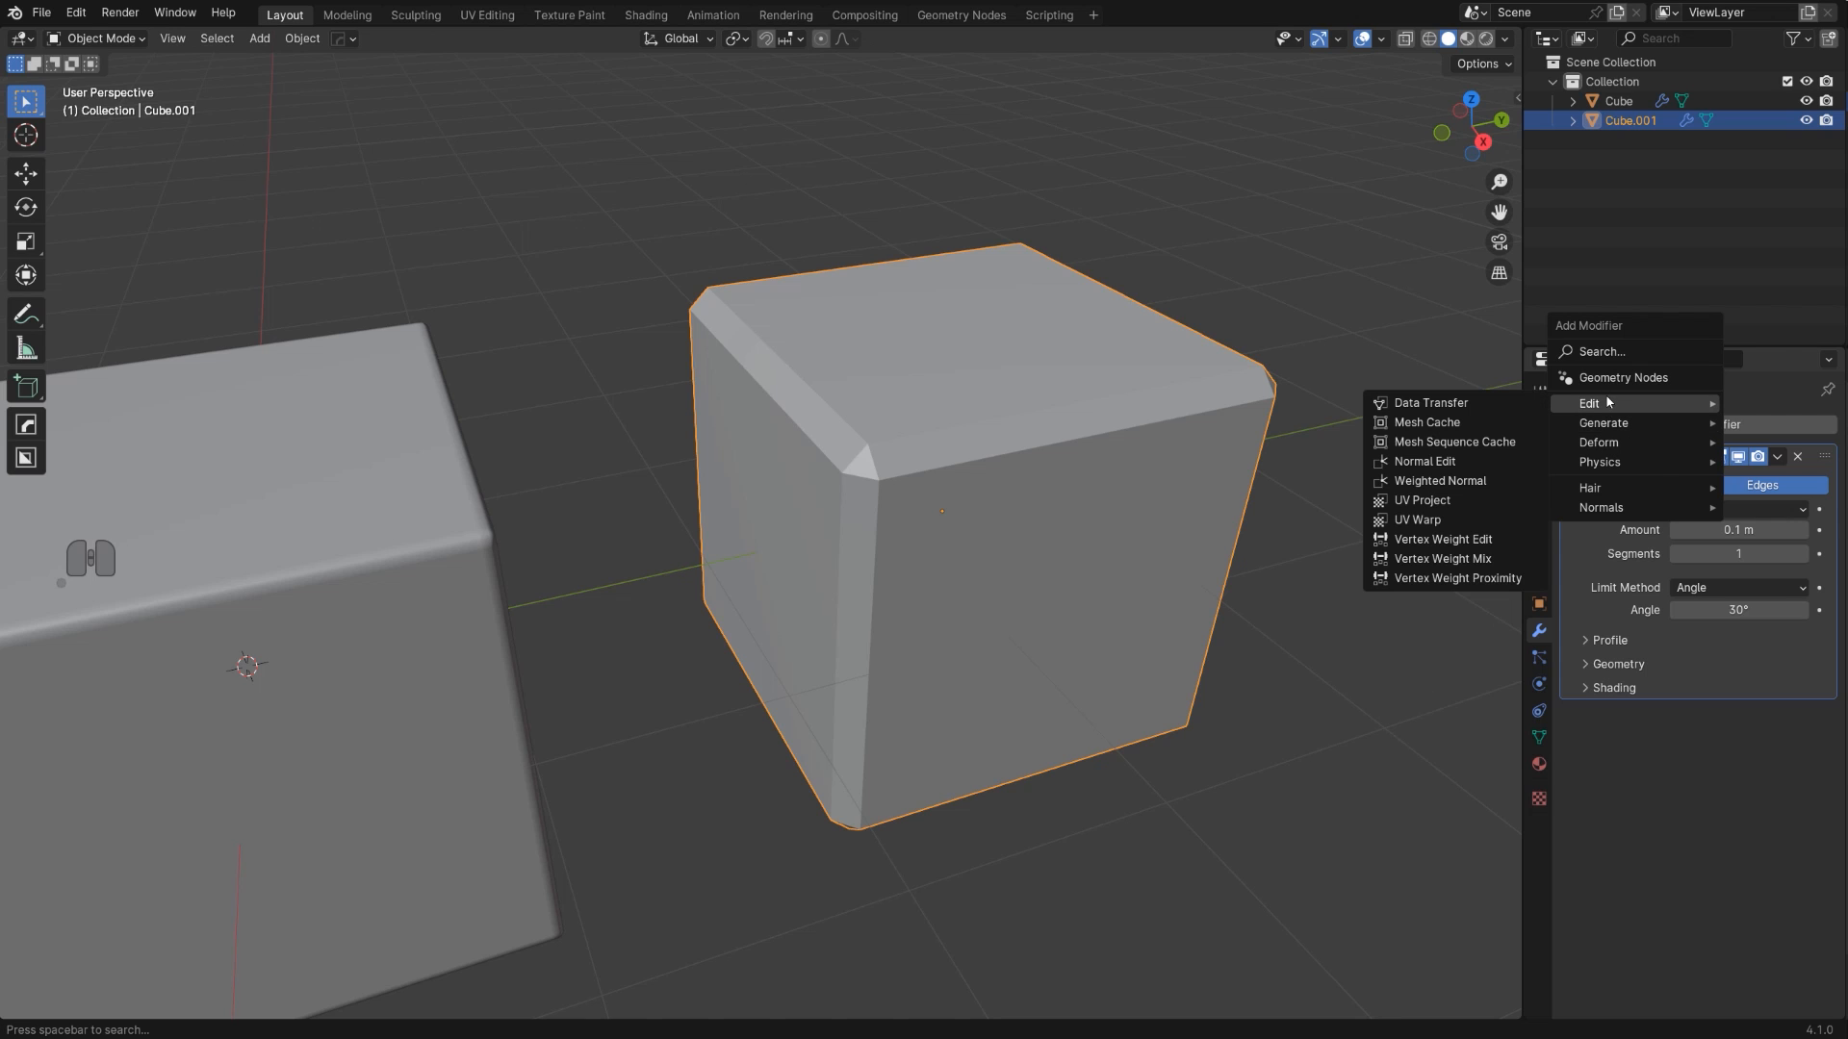
left_click(1488, 480)
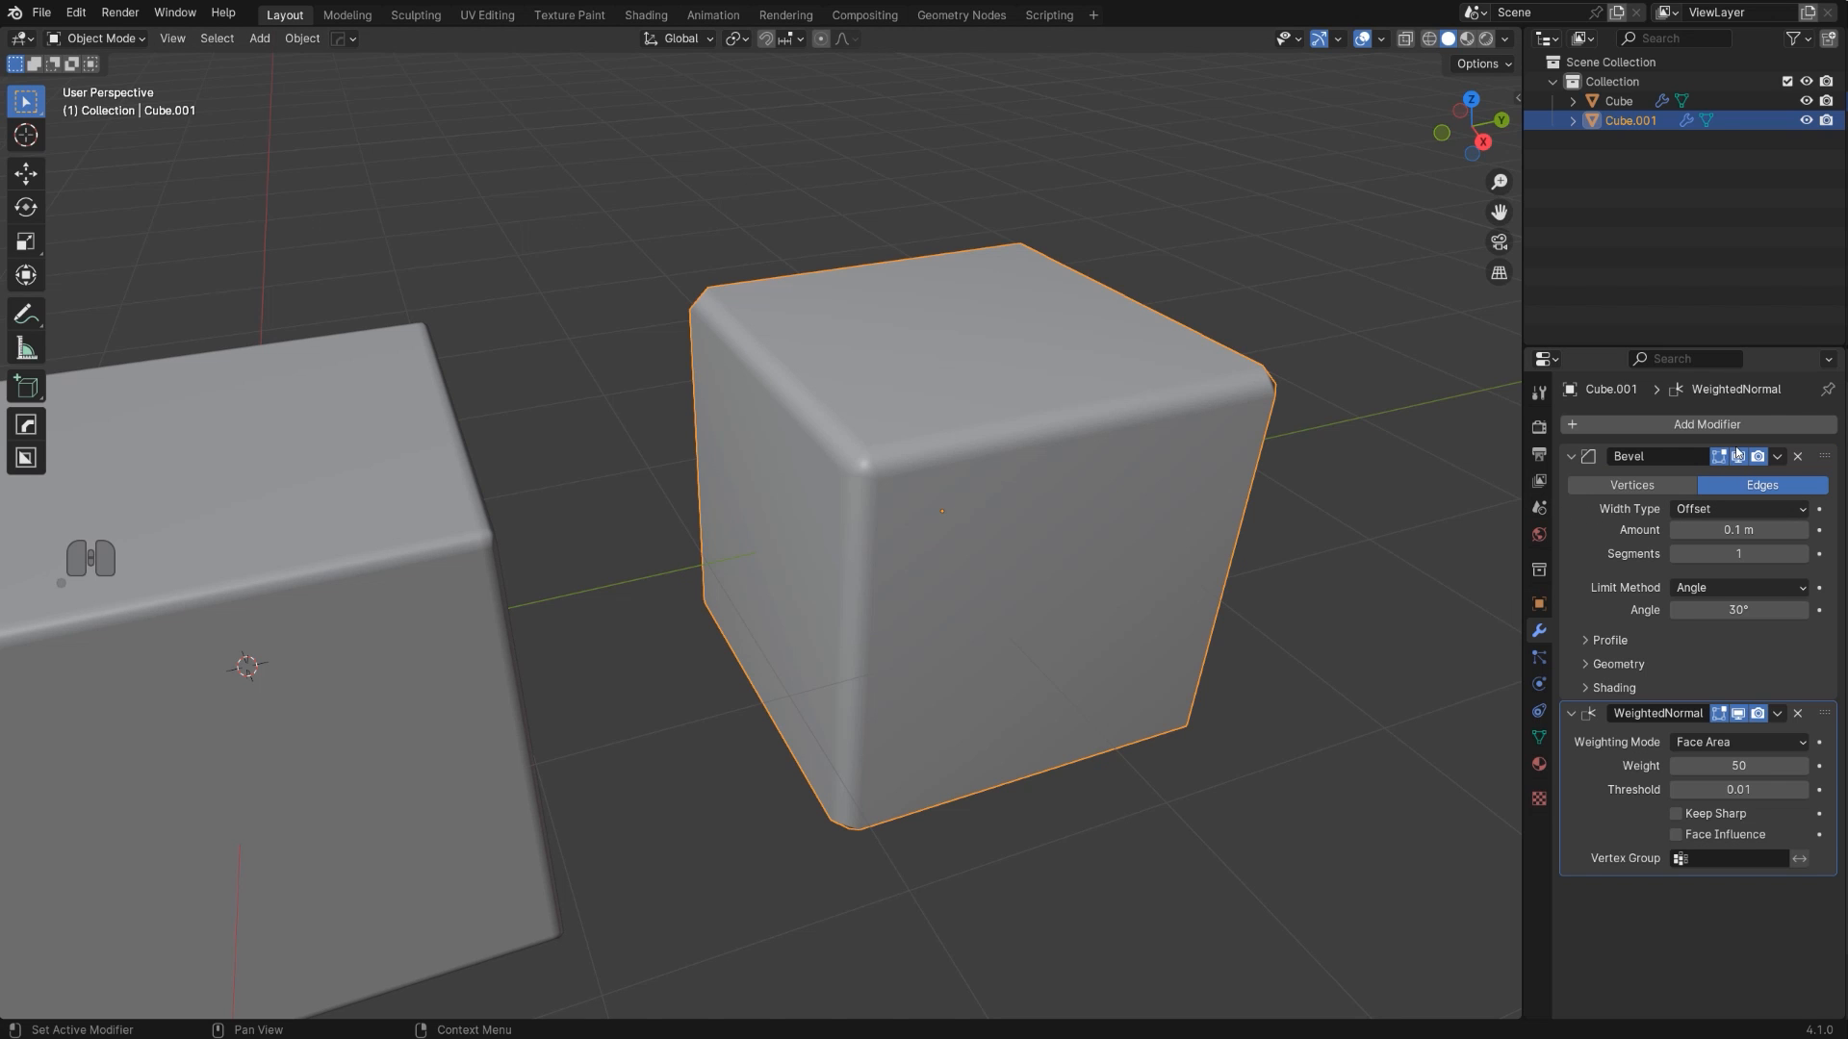
- Add a Smooth by Angle modifier to the second cube and place it between Bevel and Weighted Normal
left_click(1677, 426)
mouse_move(1618, 529)
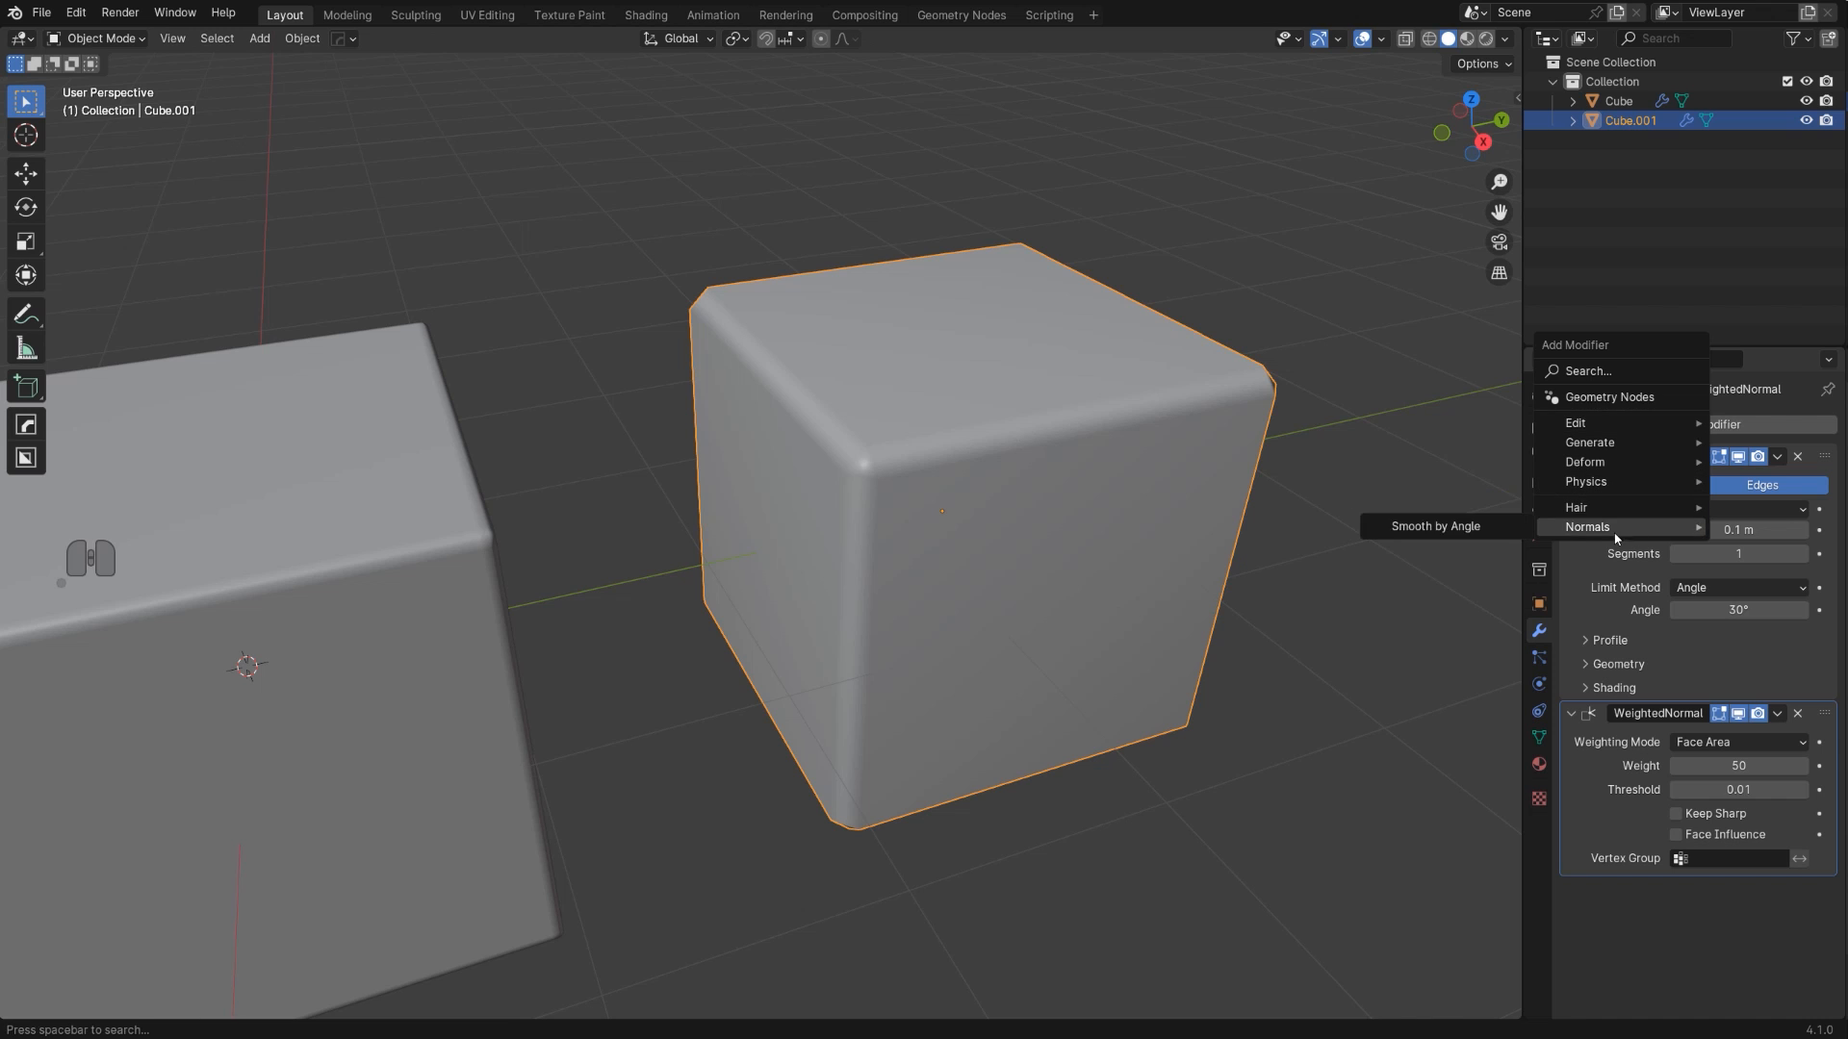
left_click(1492, 525)
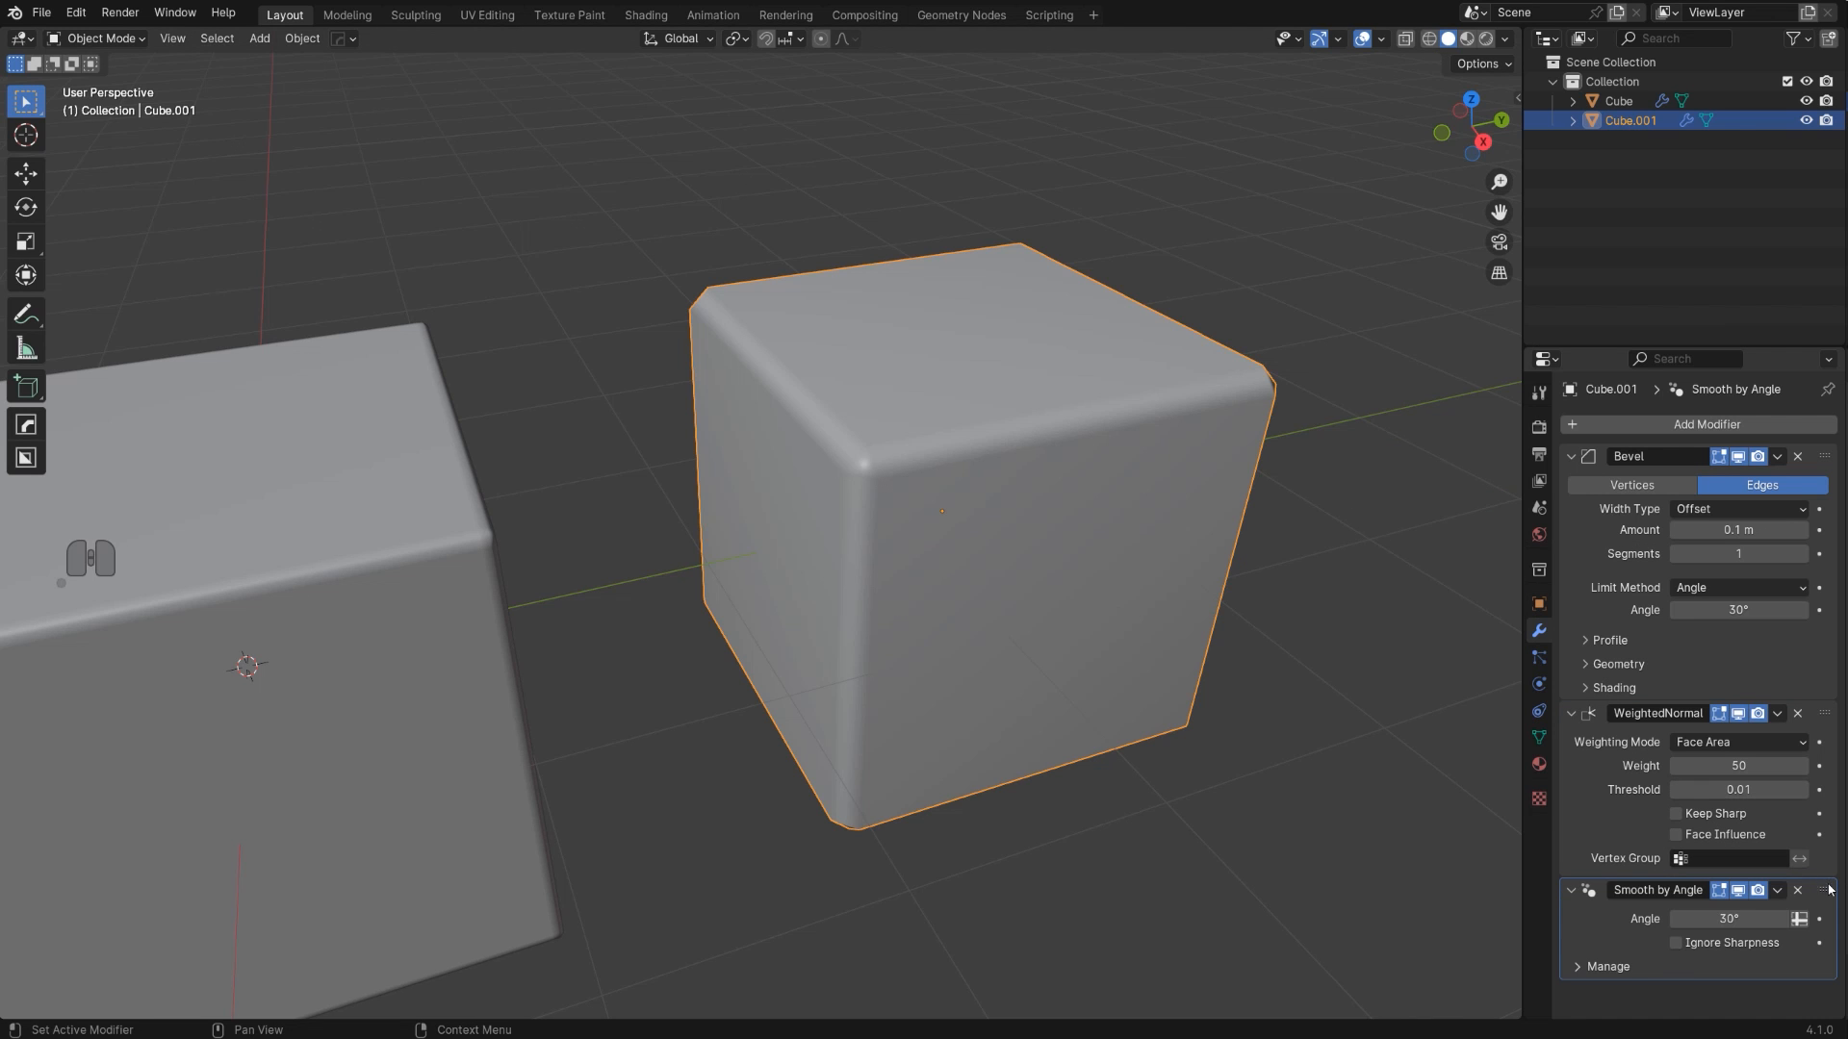
left_click_drag(1822, 892, 1822, 717)
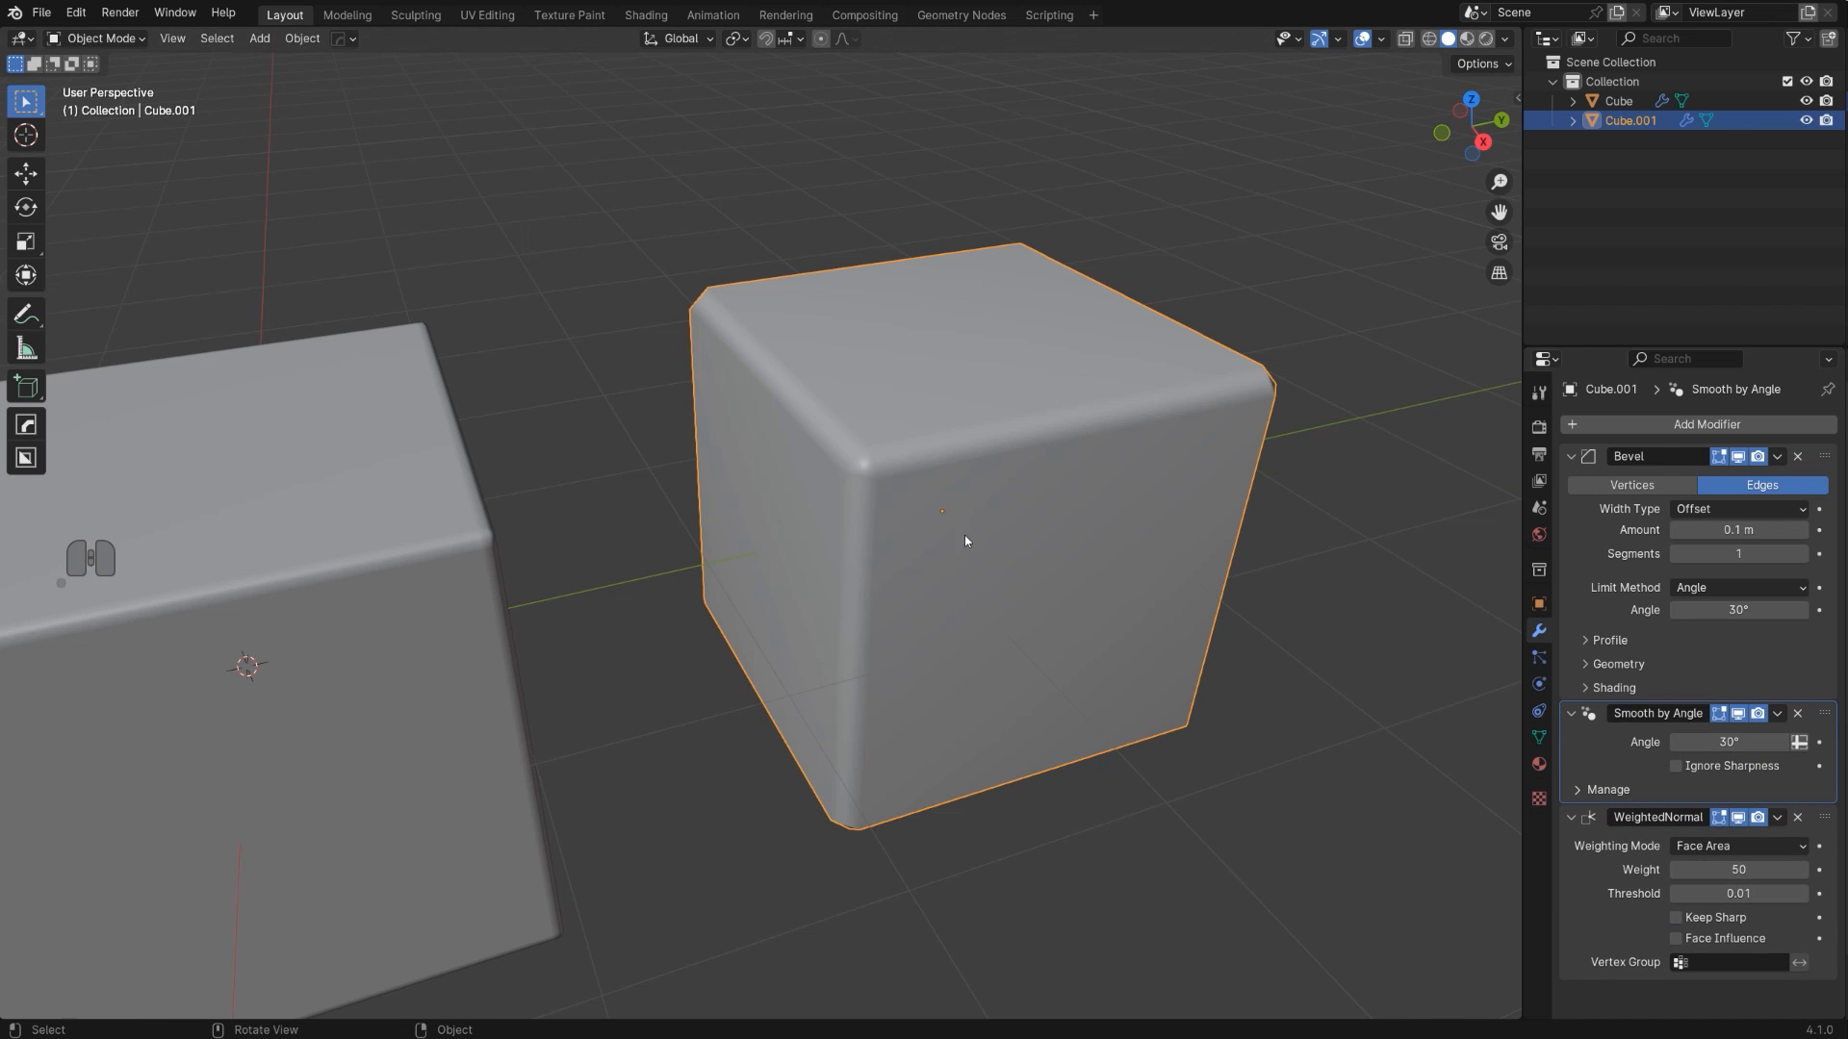
- Set the second cube's Bevel modifier to 3 segments with an amount of 0.045 m
middle_click_drag(964, 535, 838, 575)
scroll(837, 576, "up", 2)
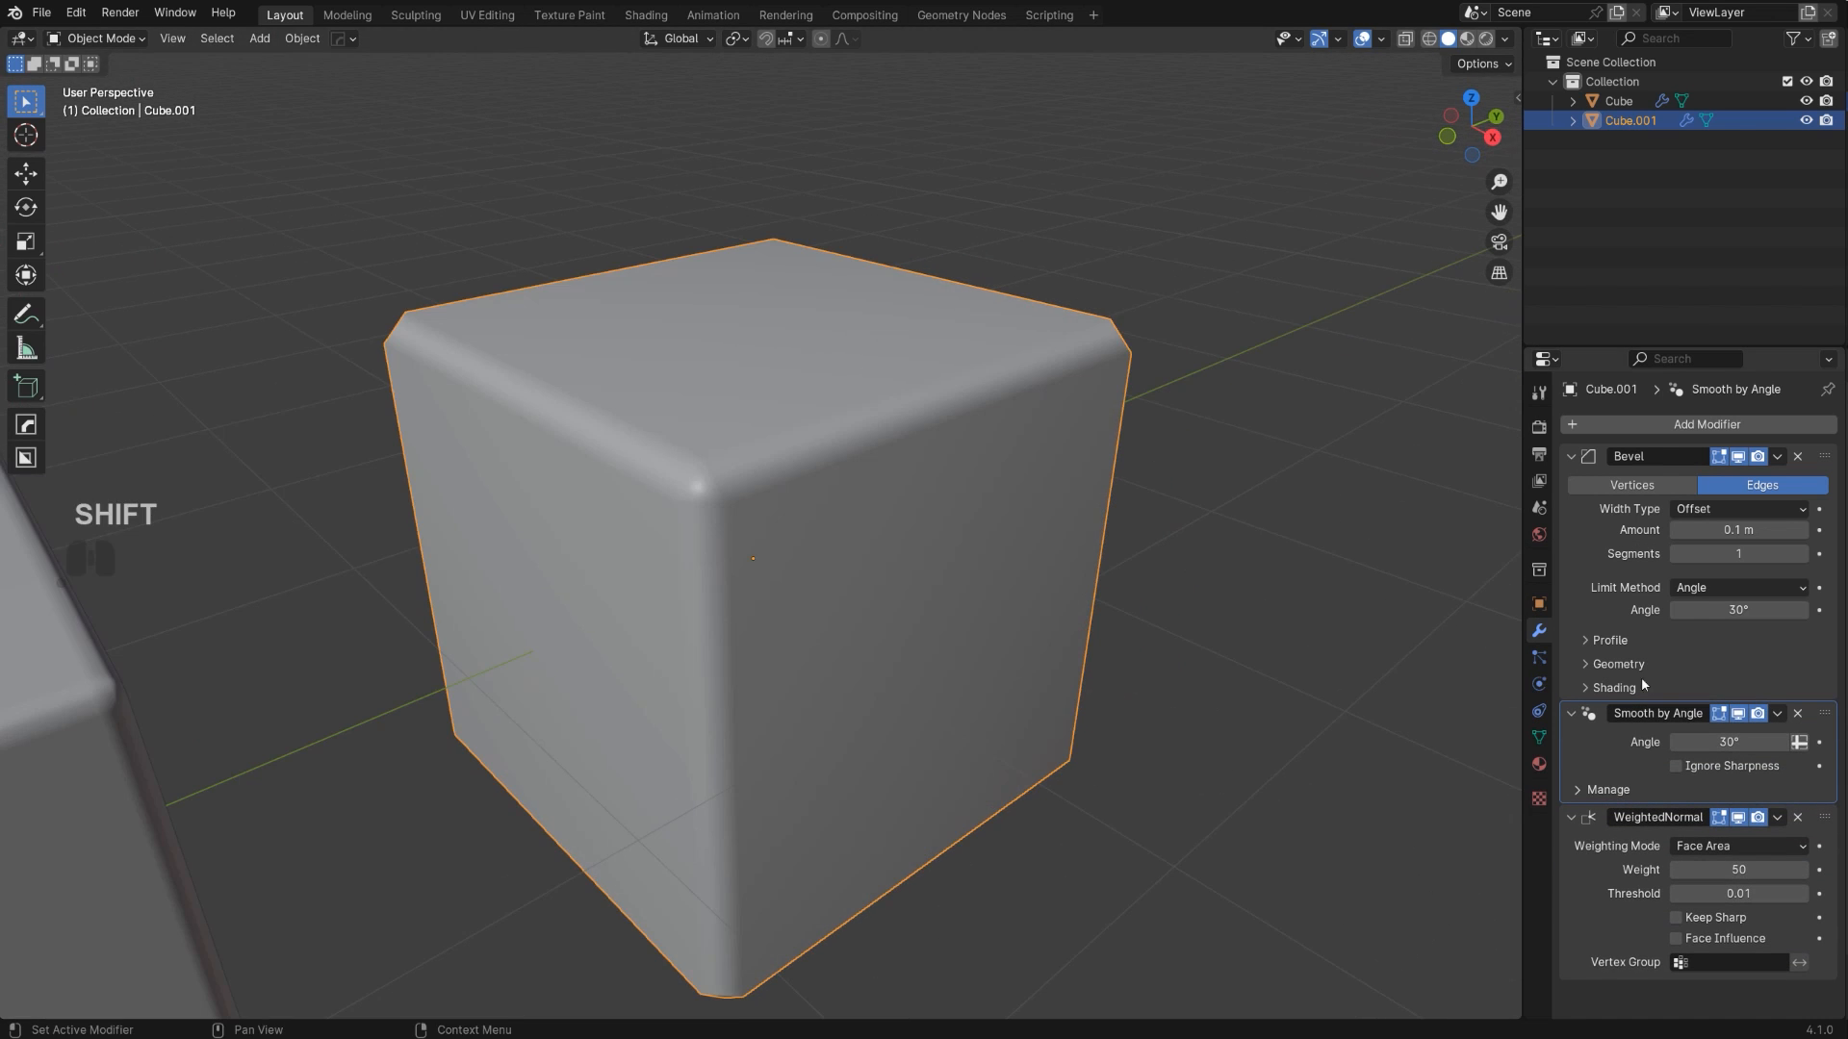
left_click(1802, 556)
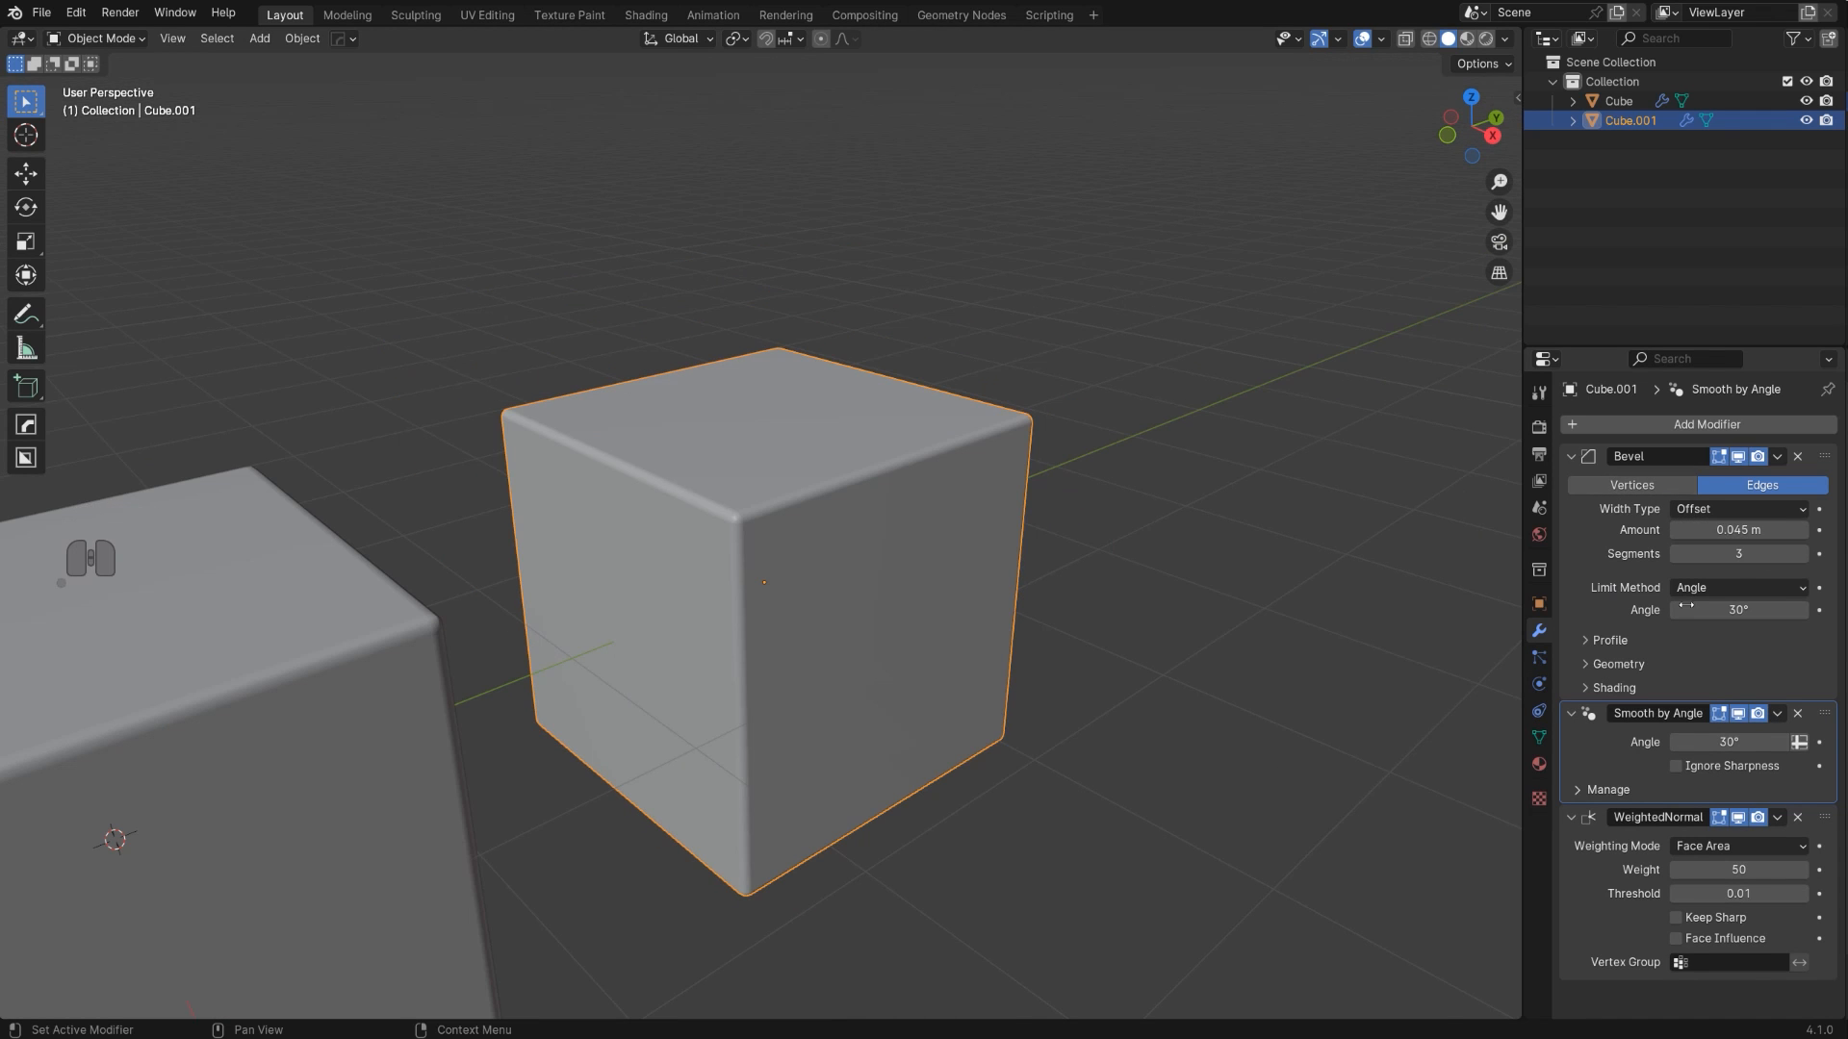
middle_click_drag(756, 541, 798, 556, "shift")
scroll(751, 592, "down", 2)
middle_click_drag(660, 660, 806, 573, "shift")
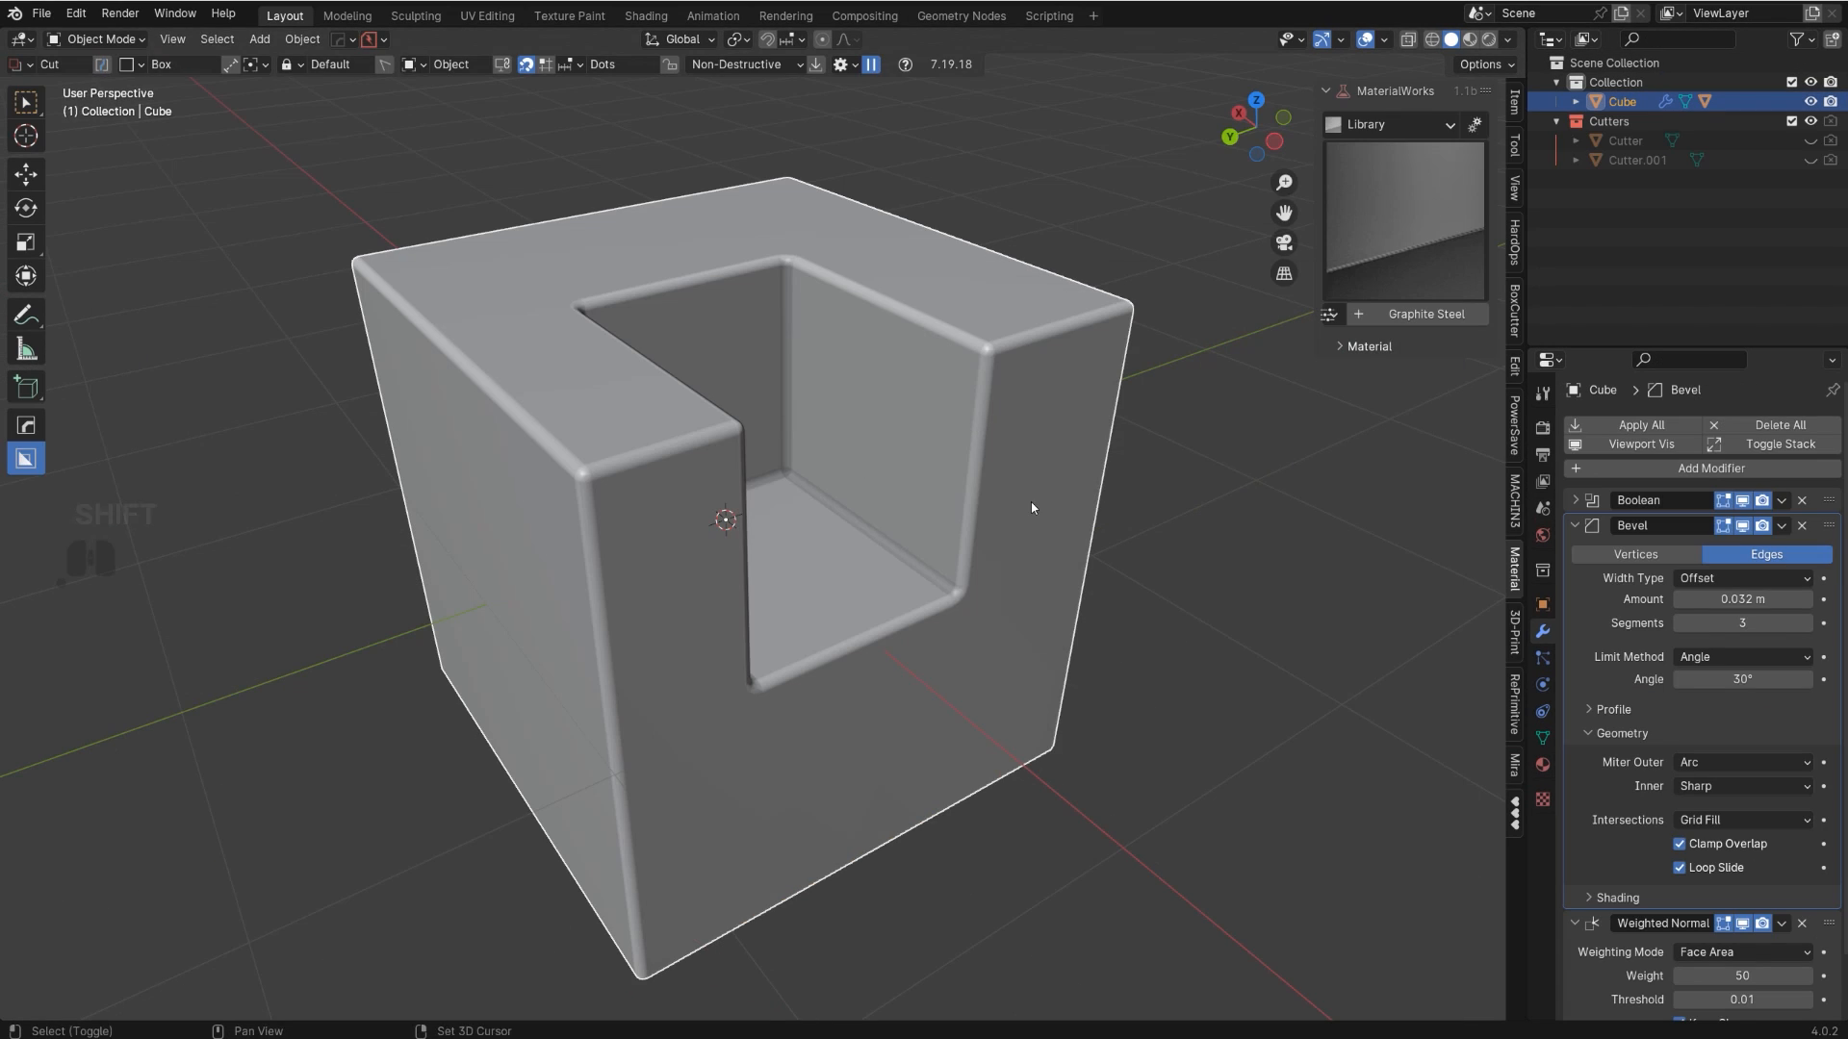
- In the Blender 4.0 scene, bevel the plain cube's top front edge in Edit Mode with one segment, about 0.115 m wide
middle_click_drag(799, 511, 848, 526)
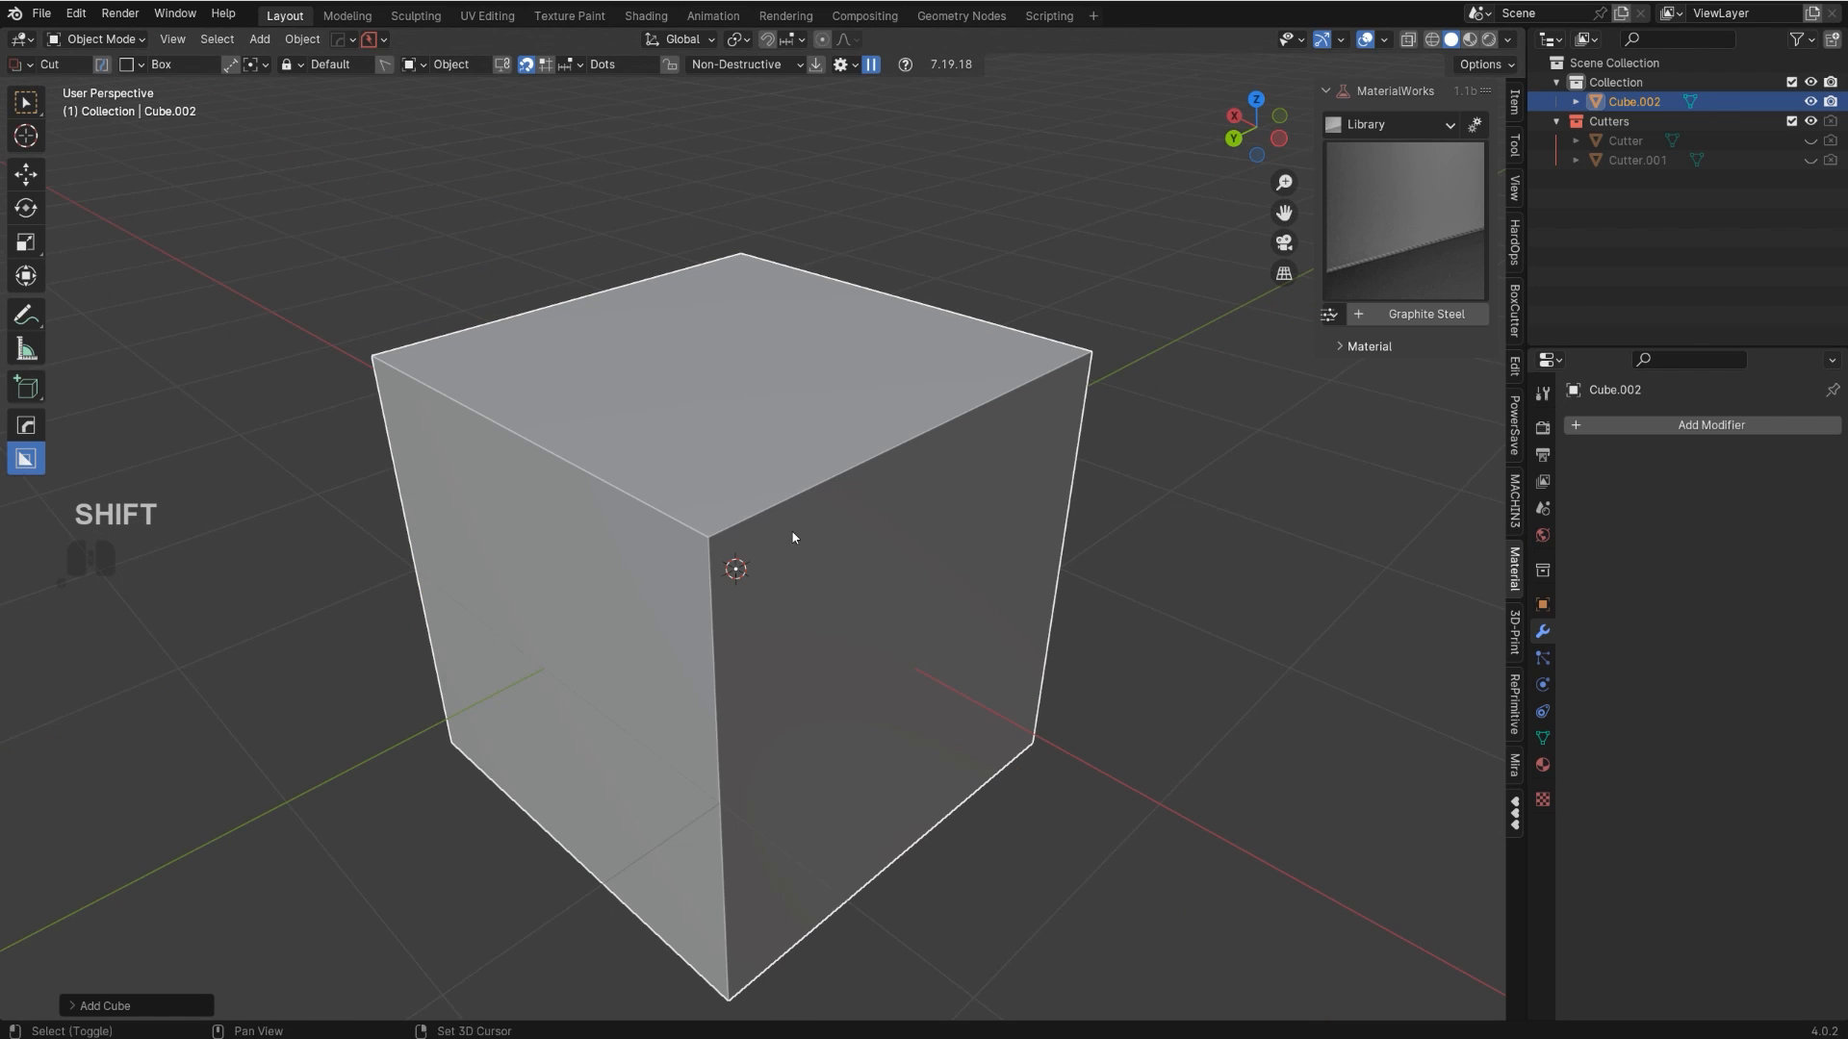
key("Tab")
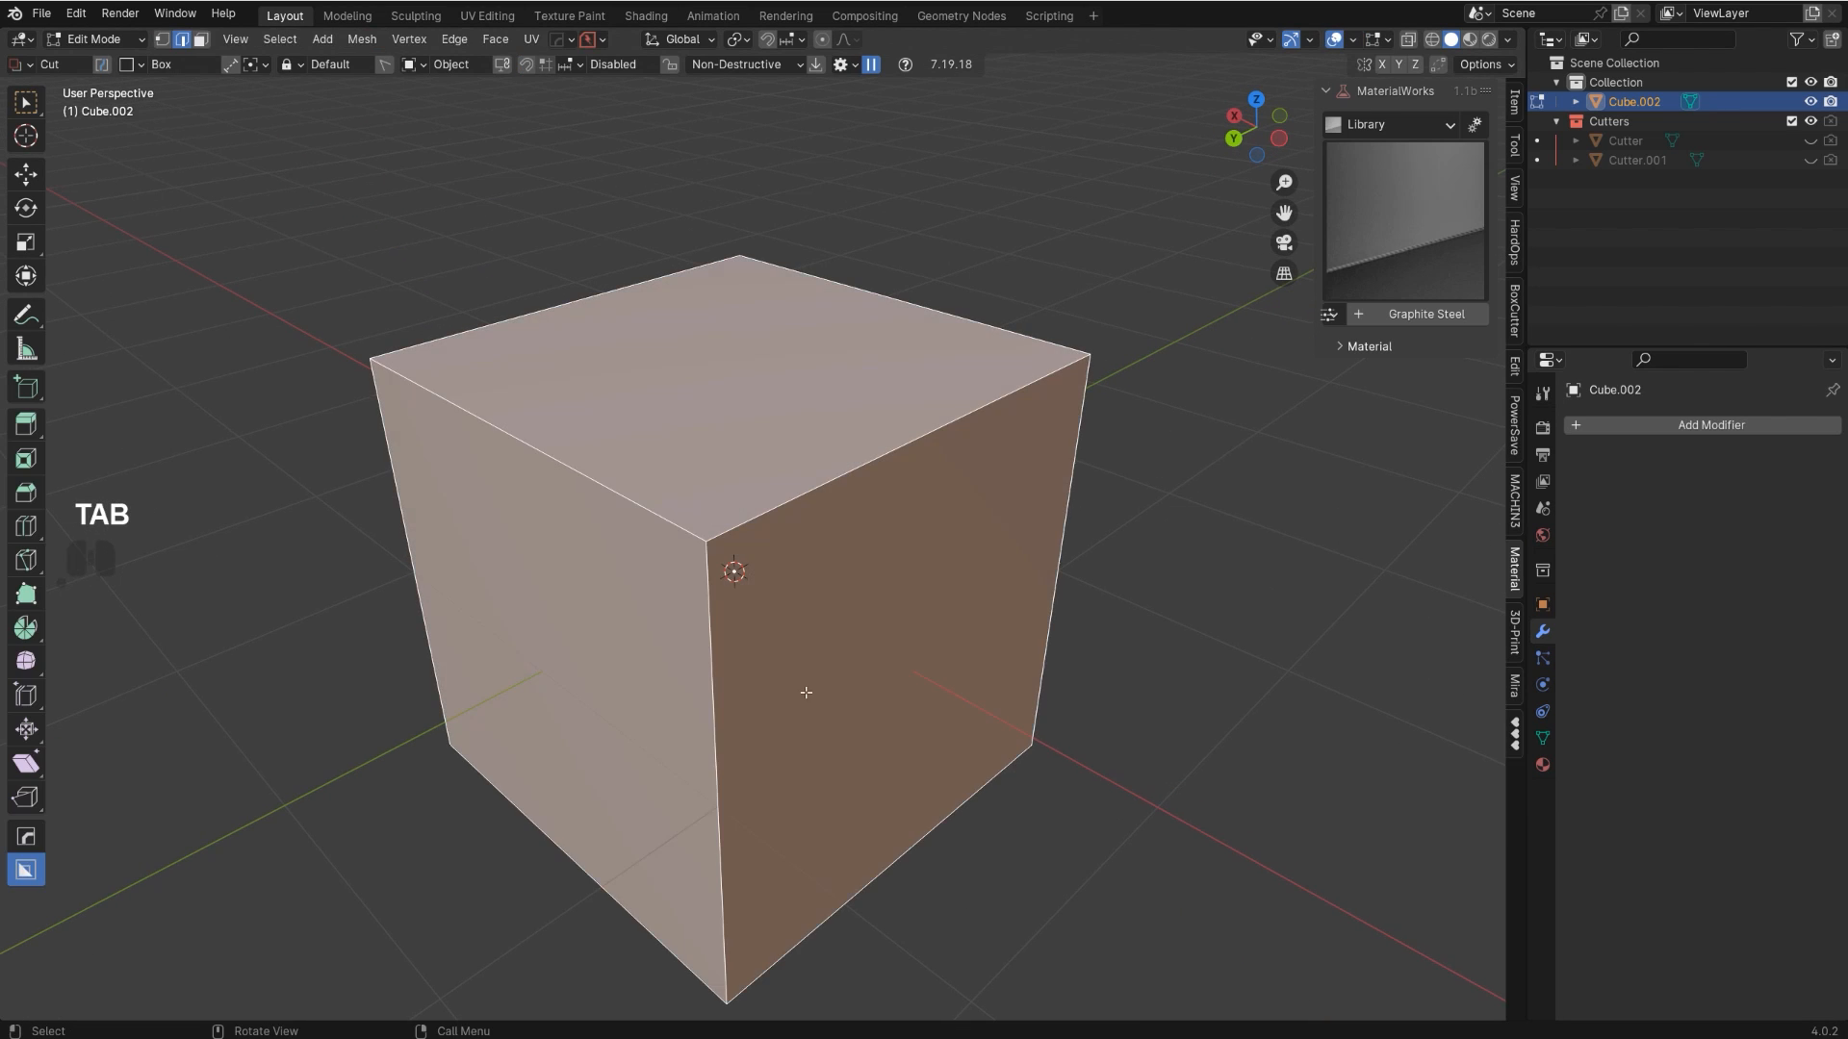
left_click(825, 484)
key("ctrl+b")
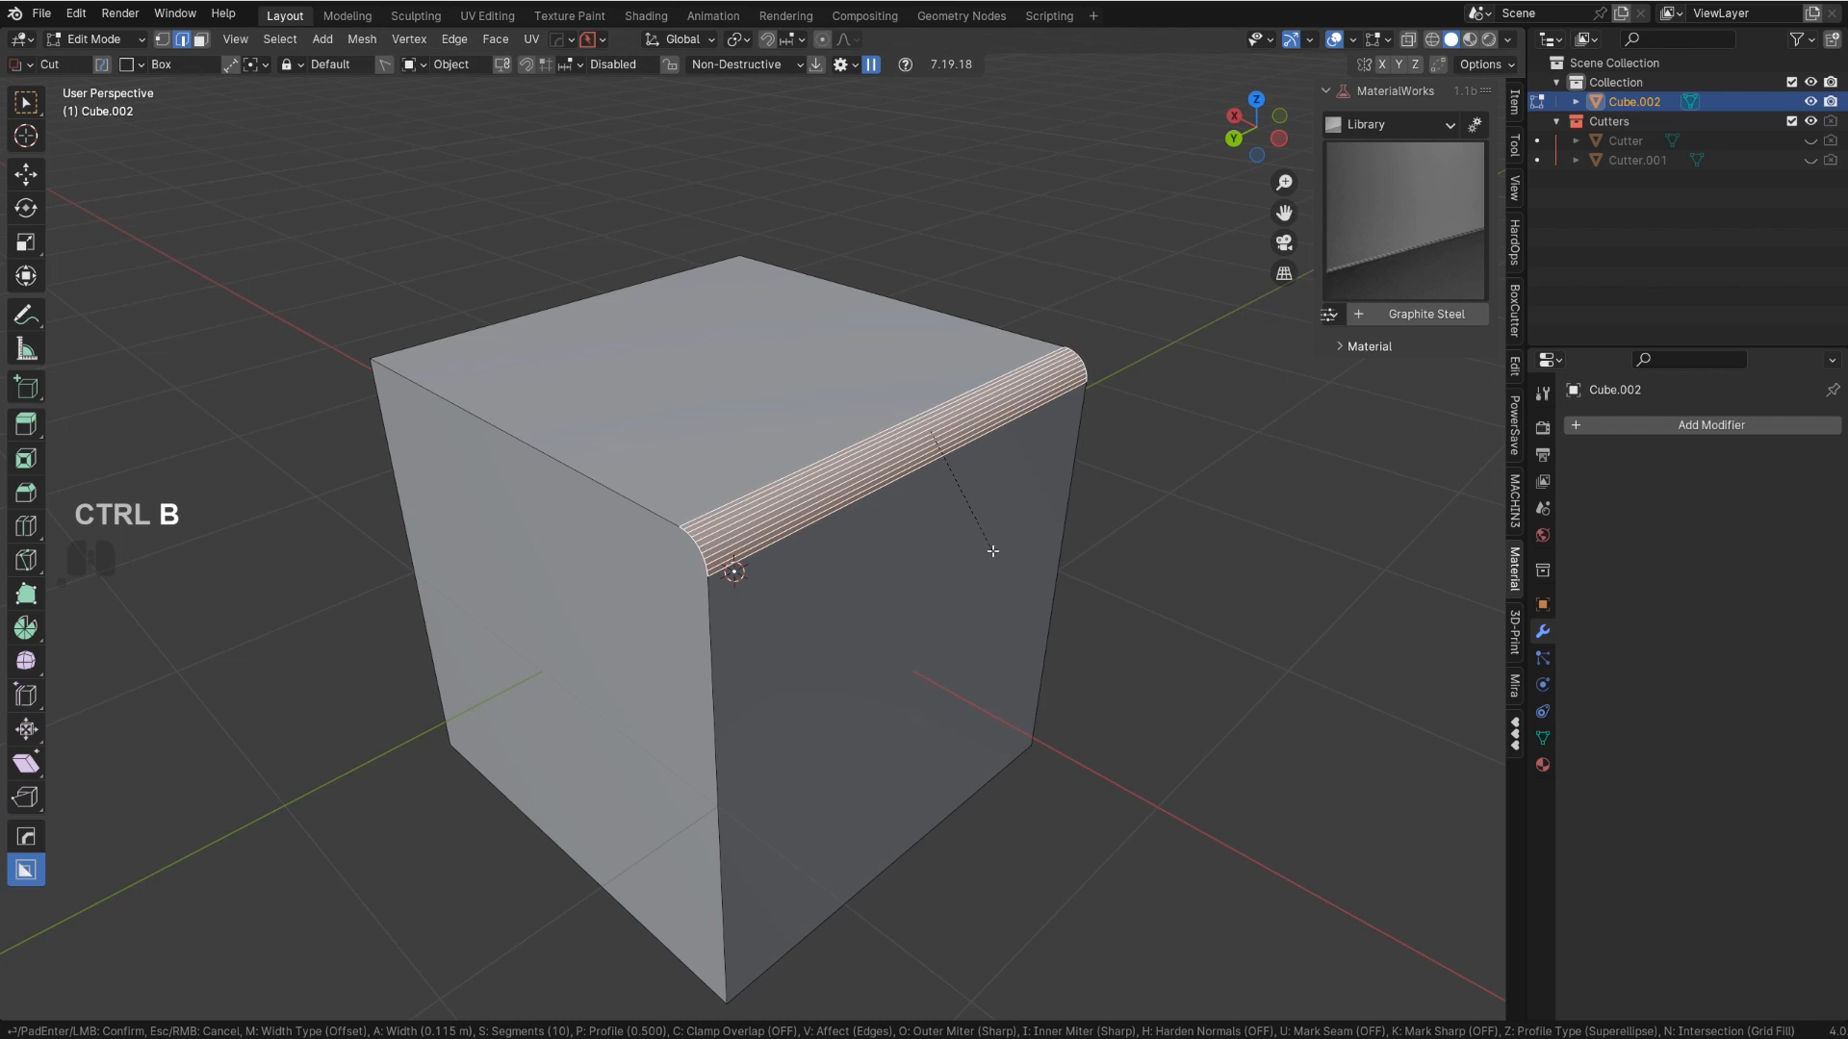
scroll(992, 548, "down", 8)
left_click(1001, 550)
- Slide the chamfer's upper edge back across the cube's top to about the middle, forming a shallow slope
left_click(903, 421)
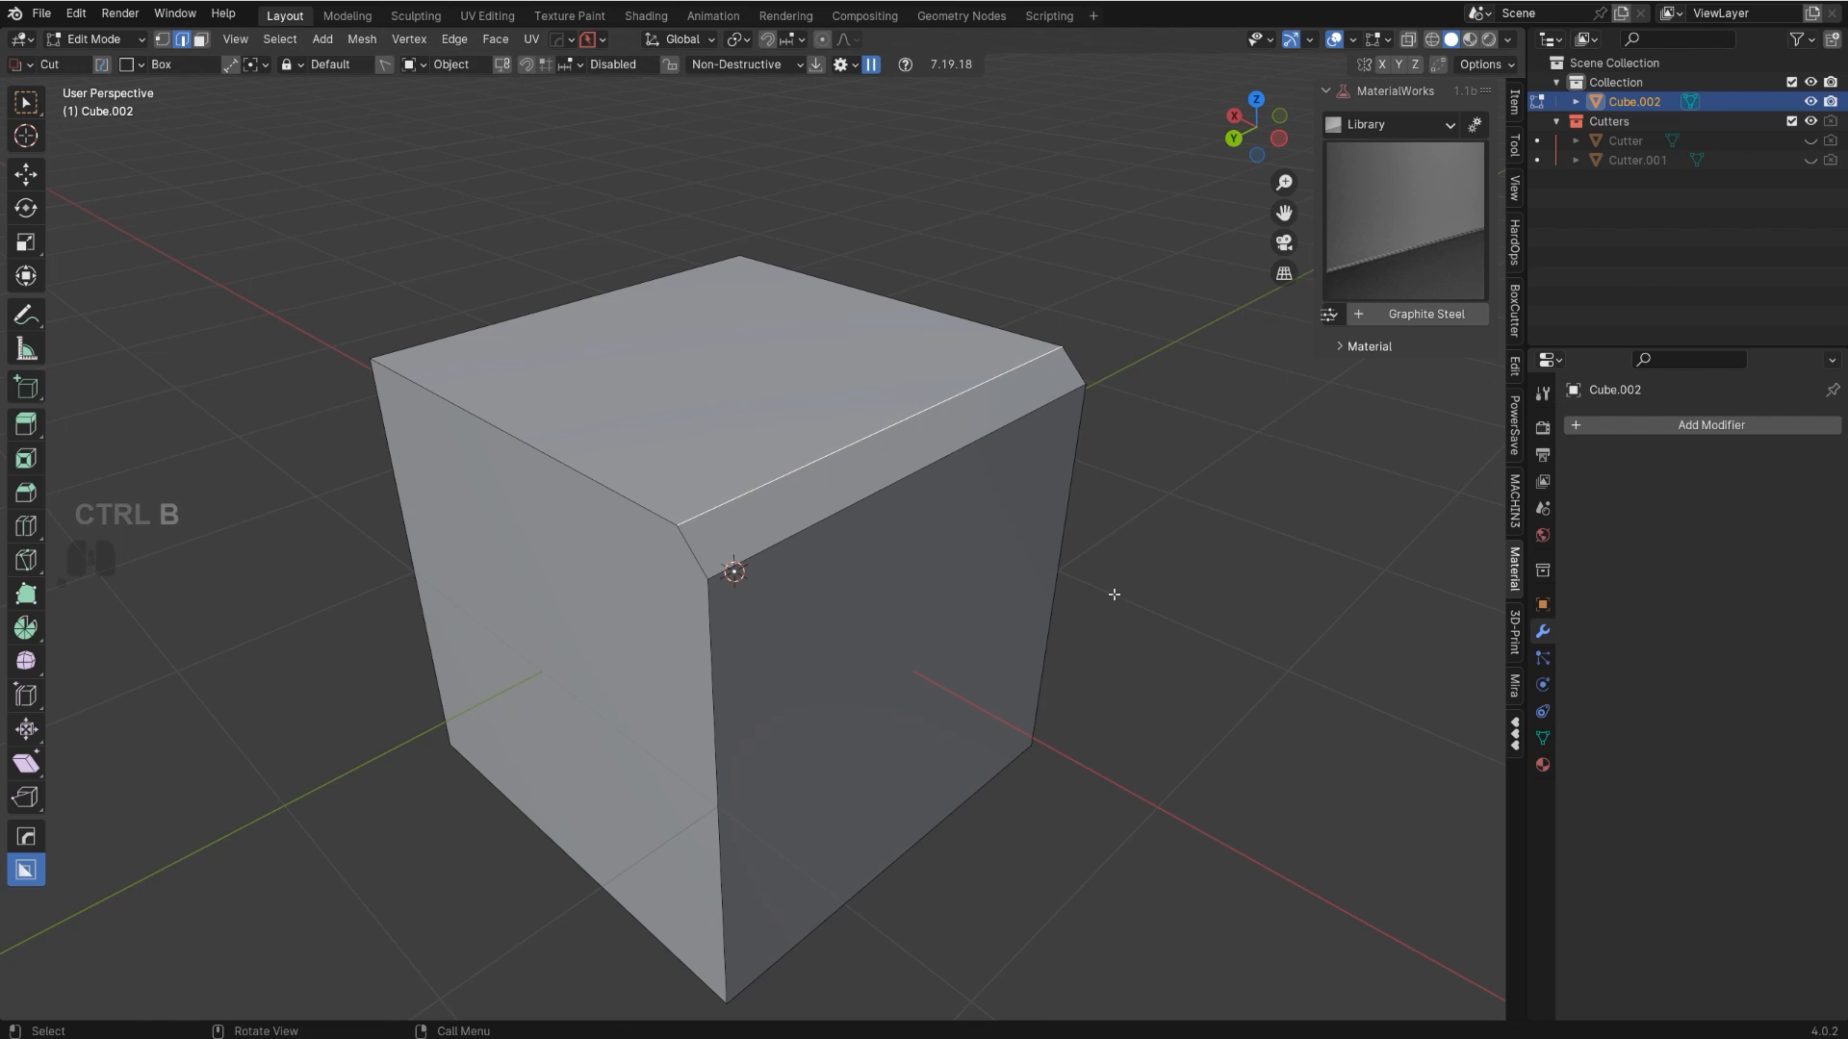
key("g")
key("g")
left_click(1054, 541)
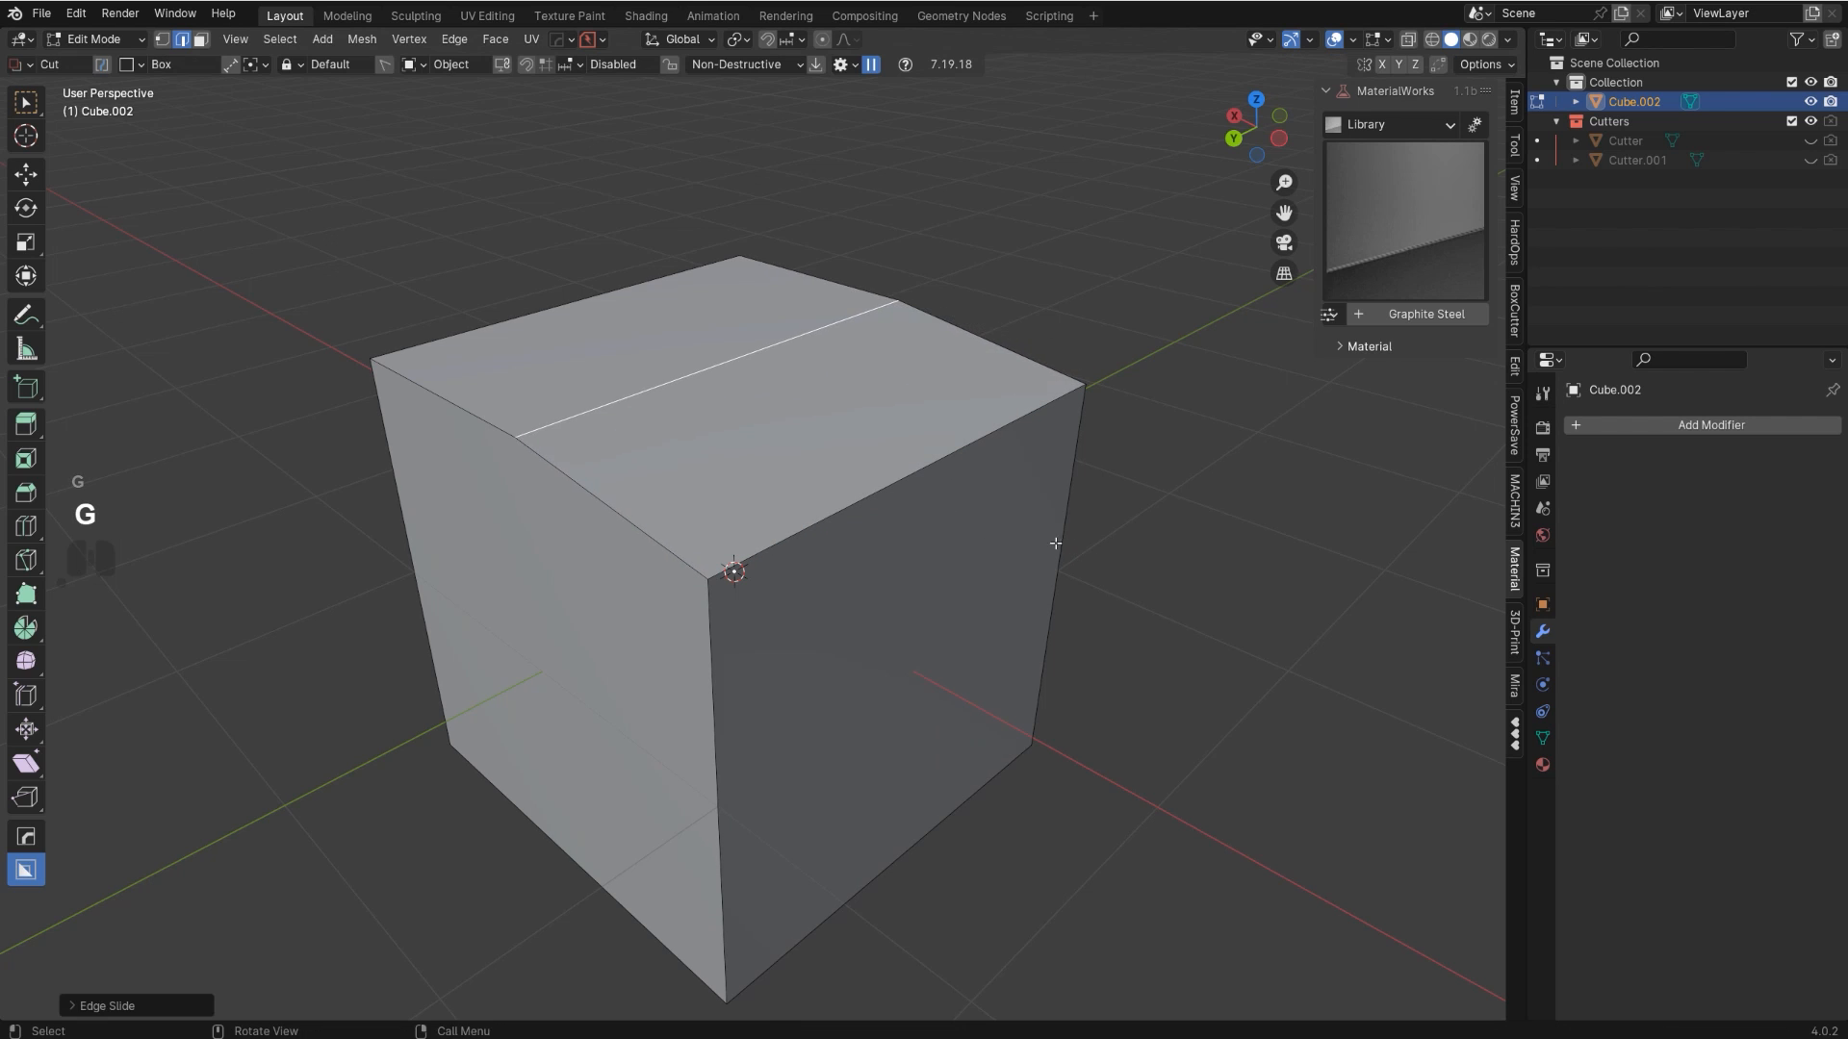
- Add a HardOps Bevel of 0.01 m with 3 segments and a 30° angle limit to the sloped cube, and expand its settings
middle_click_drag(780, 651, 900, 565, "shift")
middle_click_drag(886, 515, 835, 551)
scroll(836, 550, "up", 1)
key("Tab")
key("q")
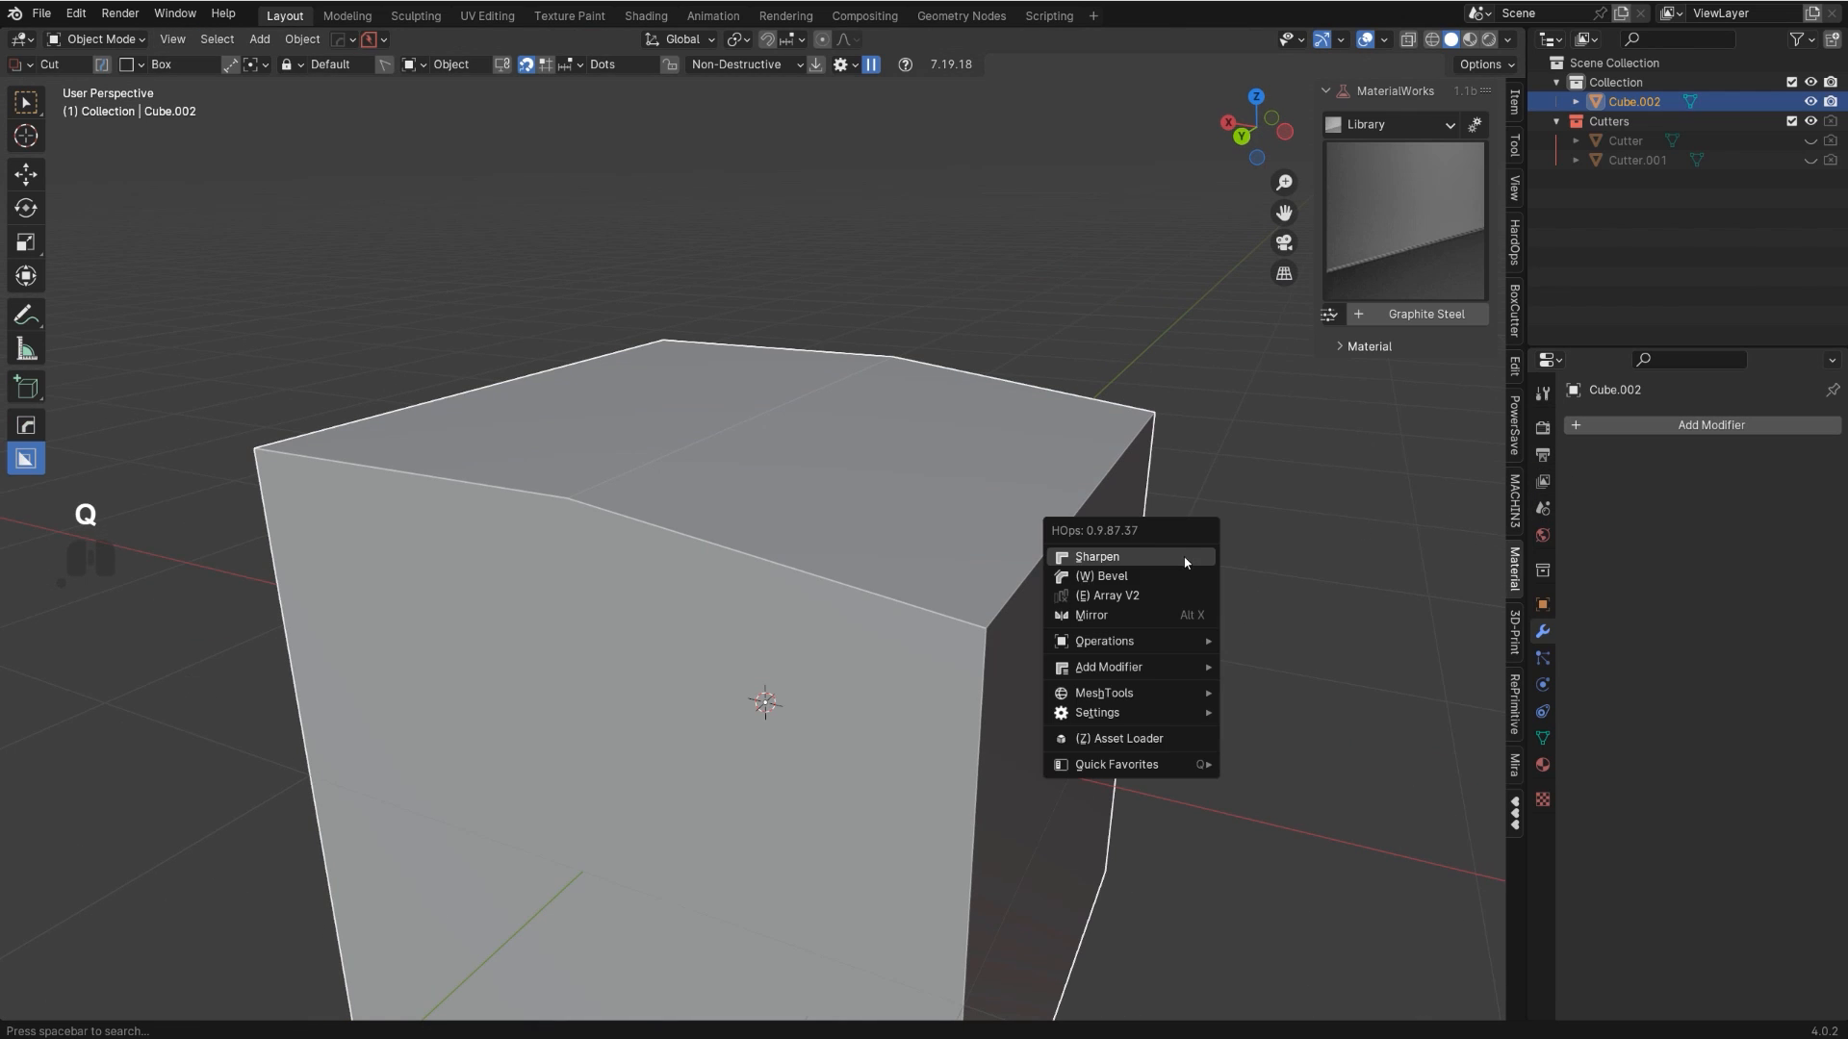
left_click(1180, 583)
left_click(1182, 583)
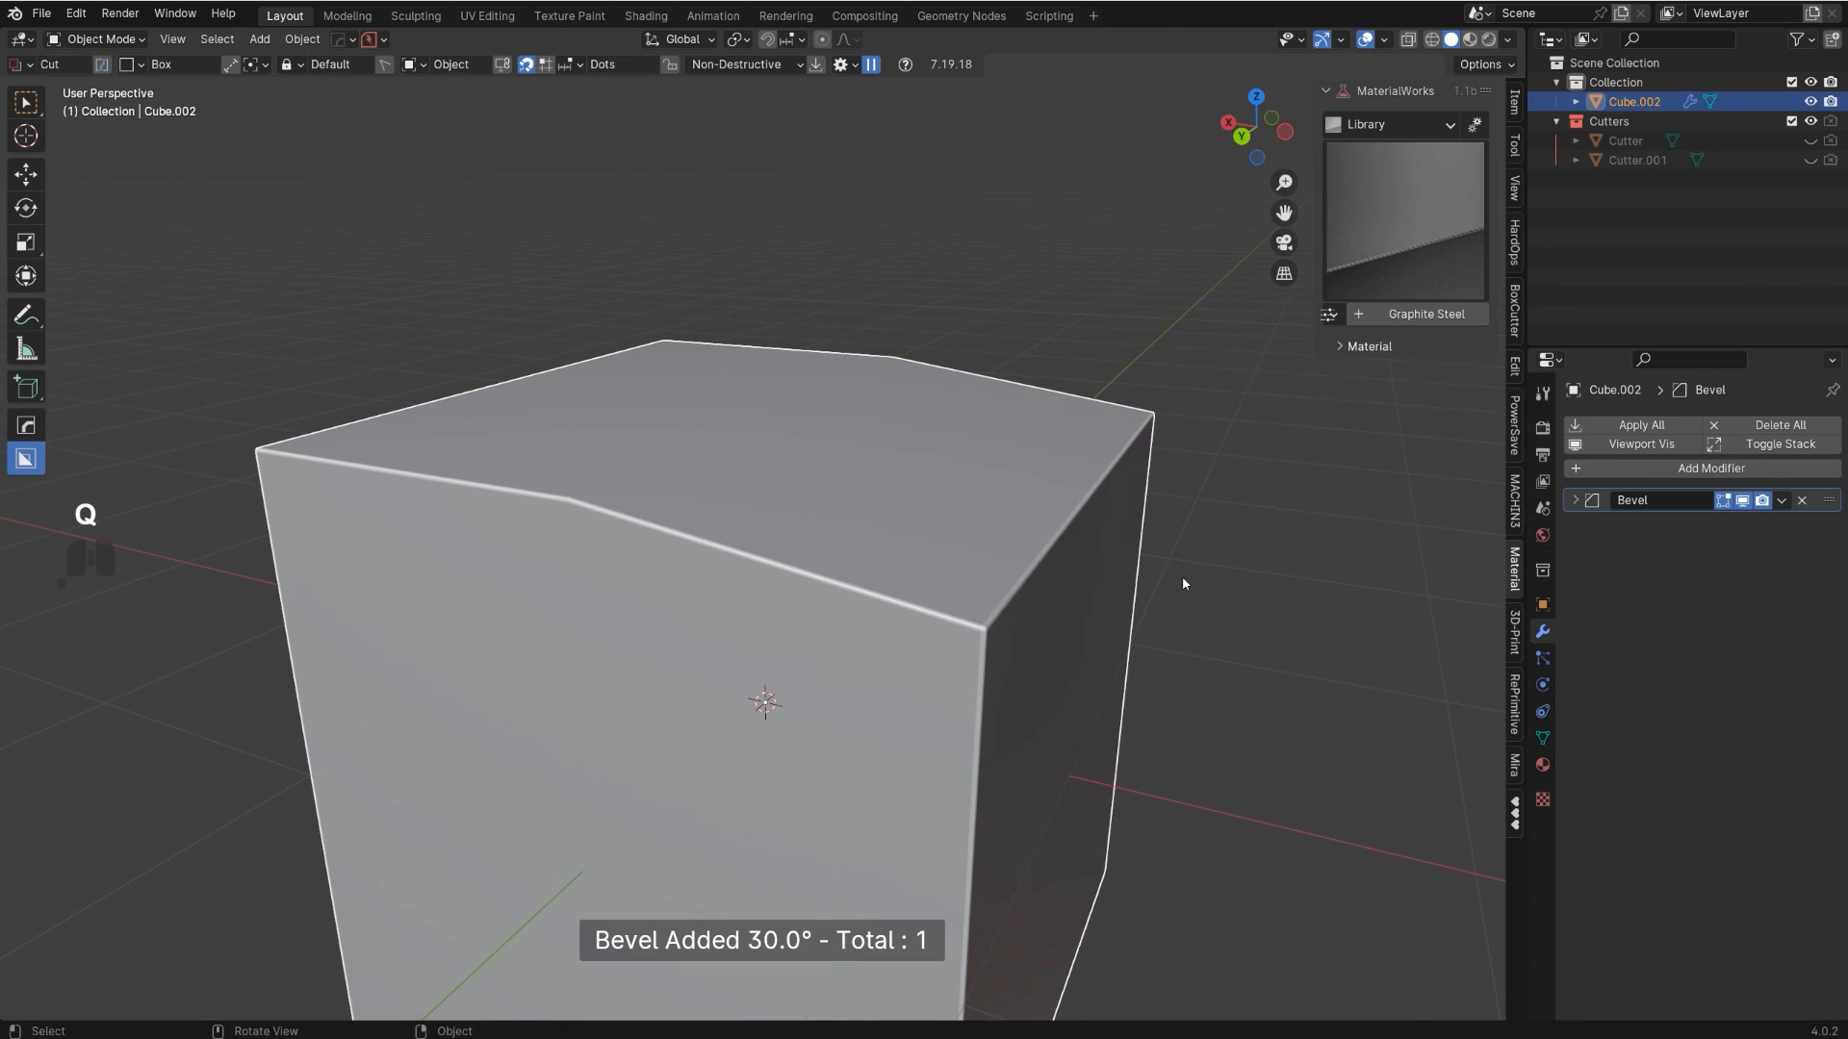
left_click(1574, 500)
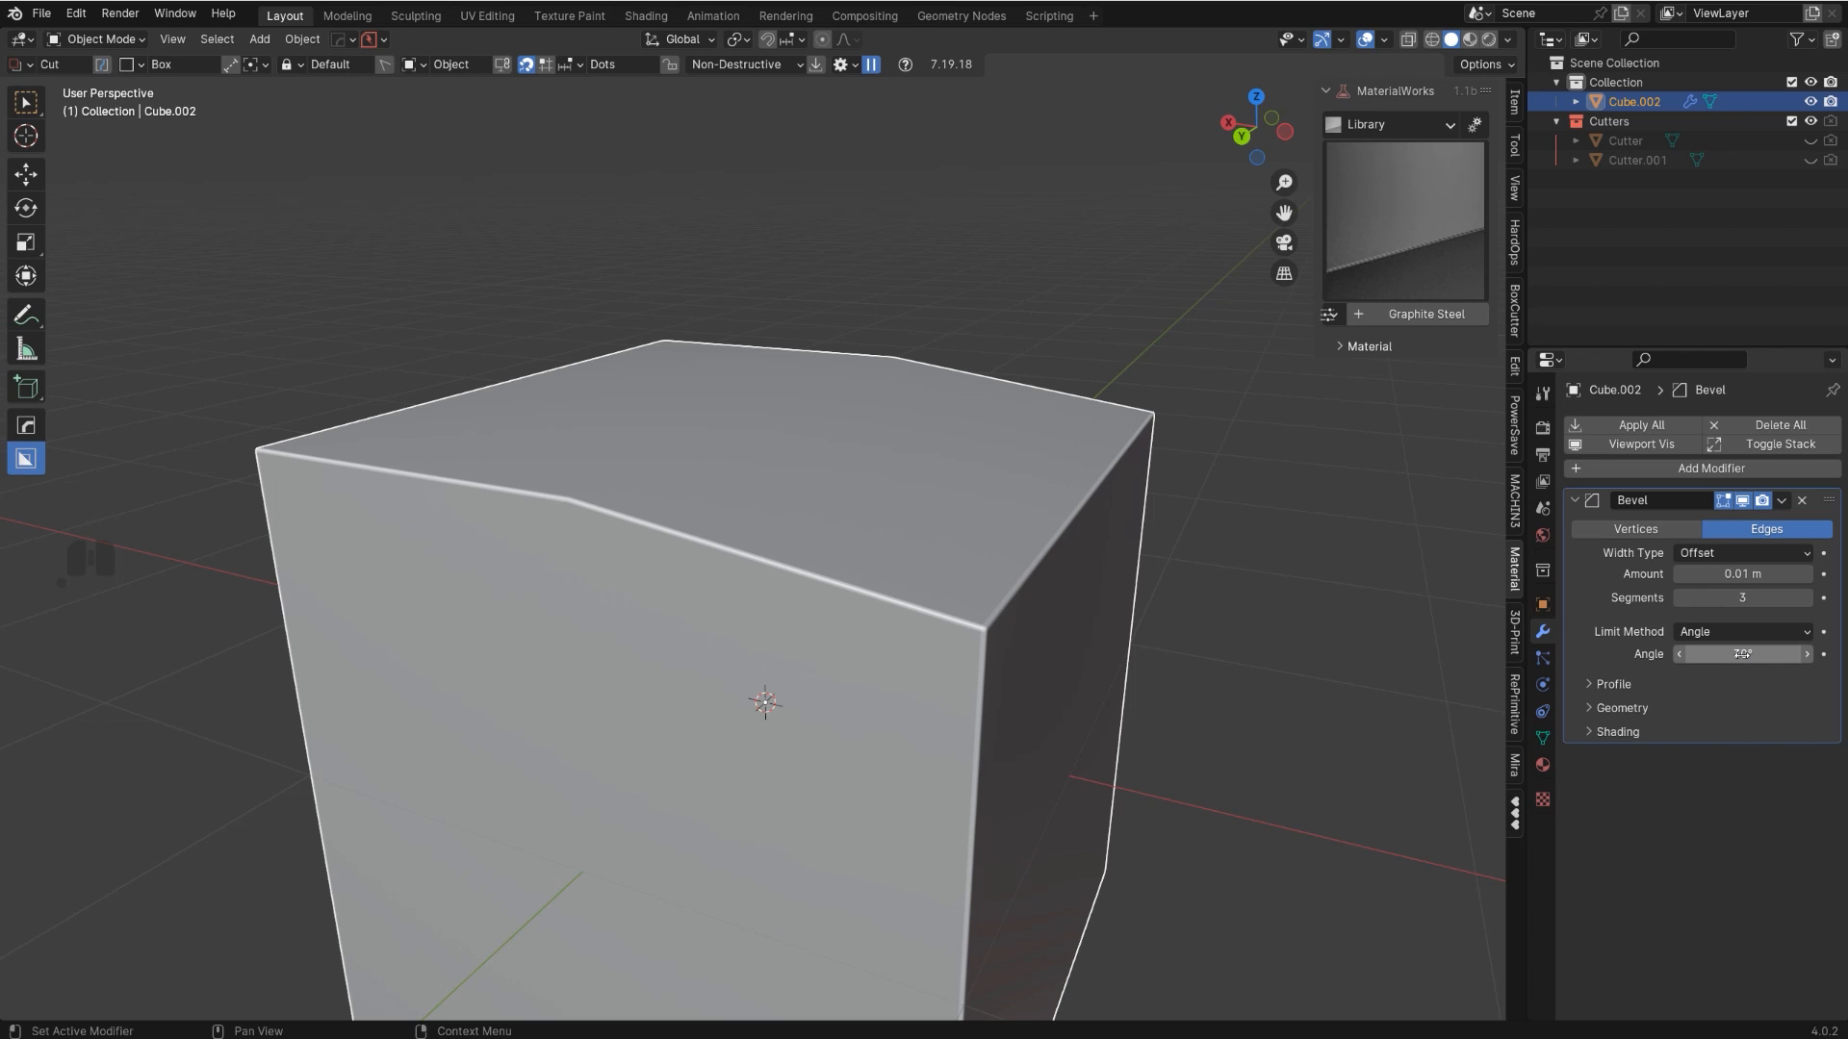
- Select the two top faces in Edit Mode and examine the shallow edge between them with the 30° Bevel limit
middle_click_drag(760, 328, 755, 383)
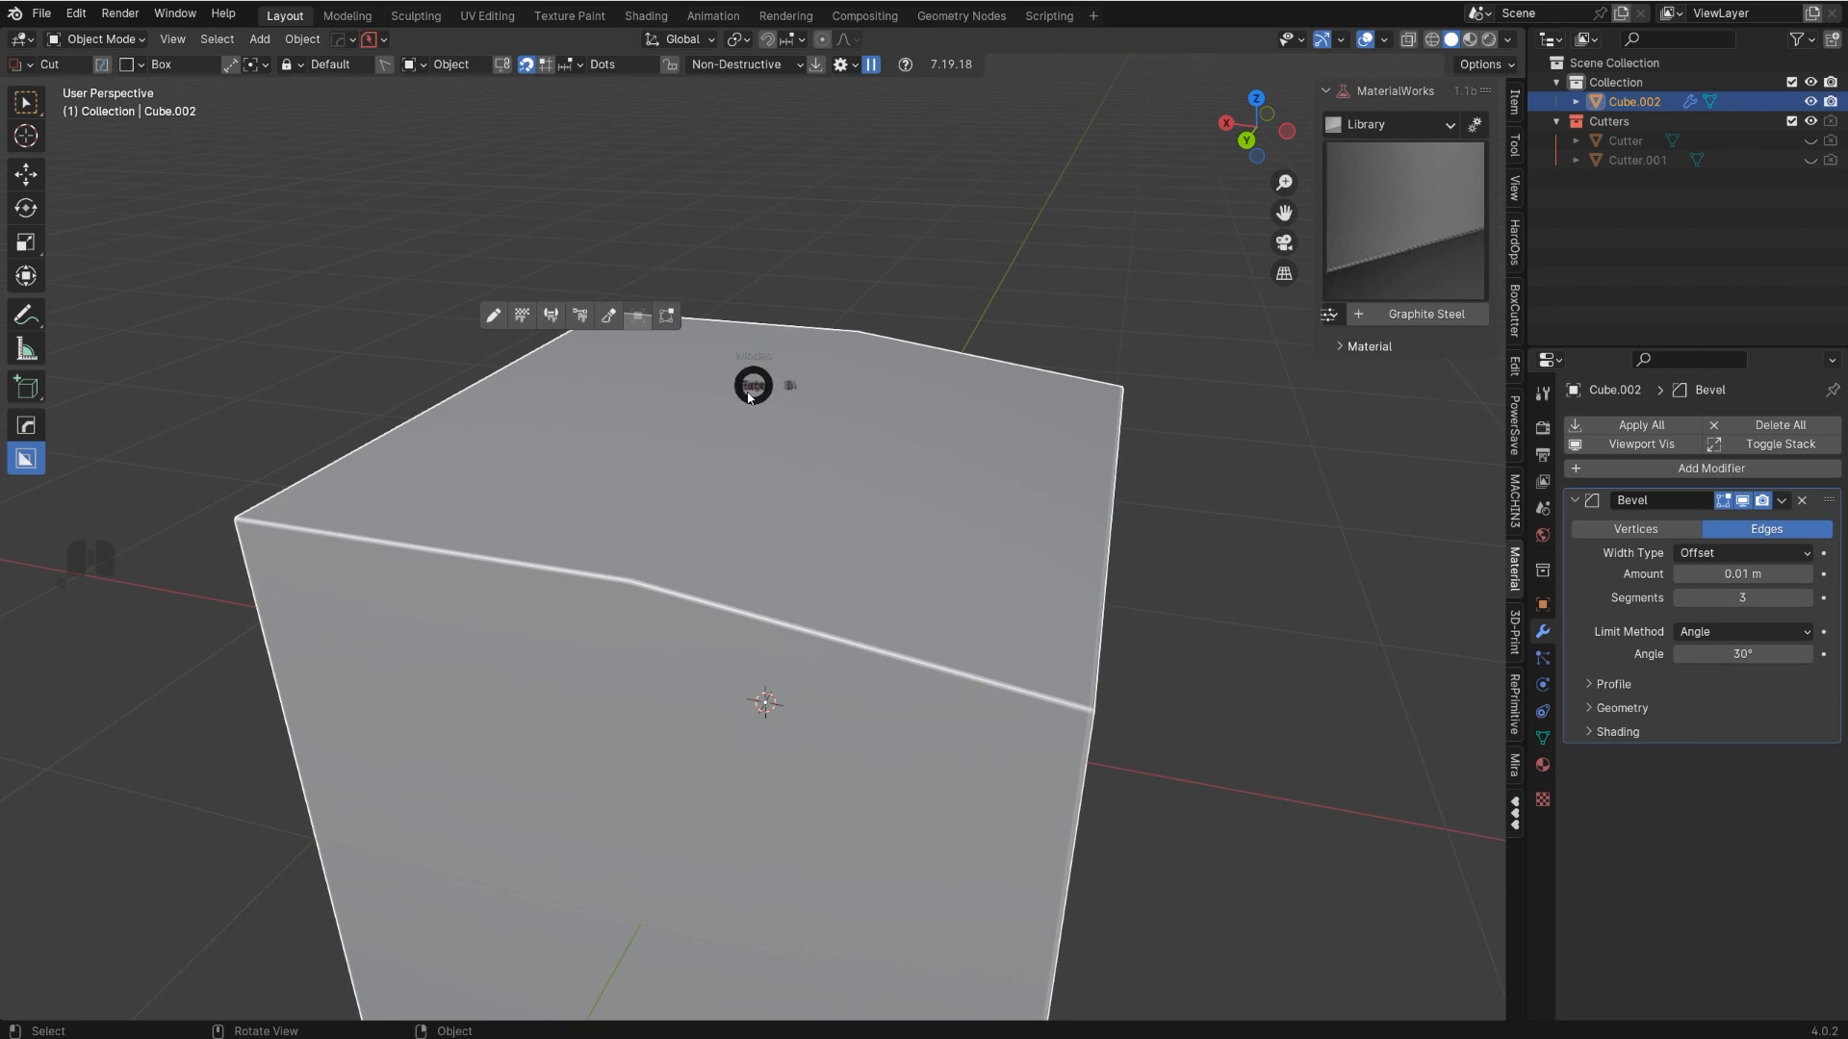
key("Tab")
left_click(664, 444)
left_click(850, 450, "shift")
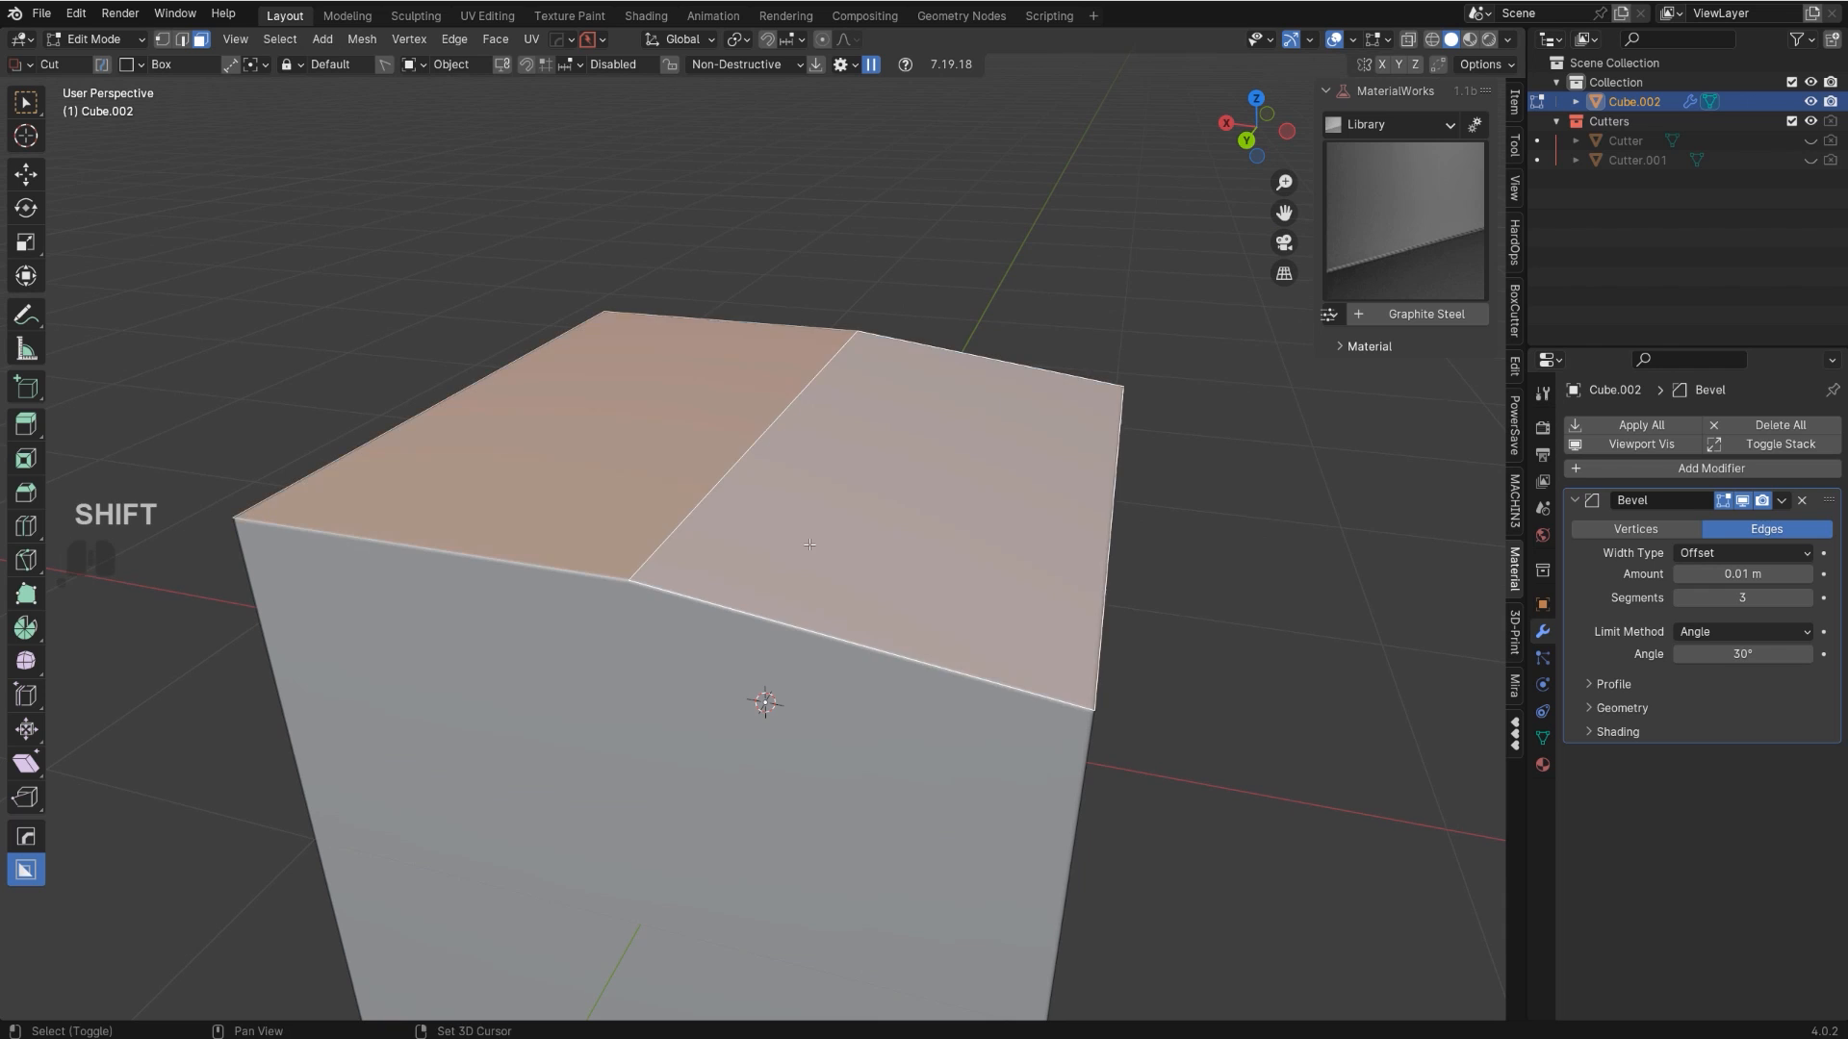
middle_click_drag(874, 424, 849, 385)
key("Tab")
middle_click_drag(856, 262, 787, 473)
key("Tab")
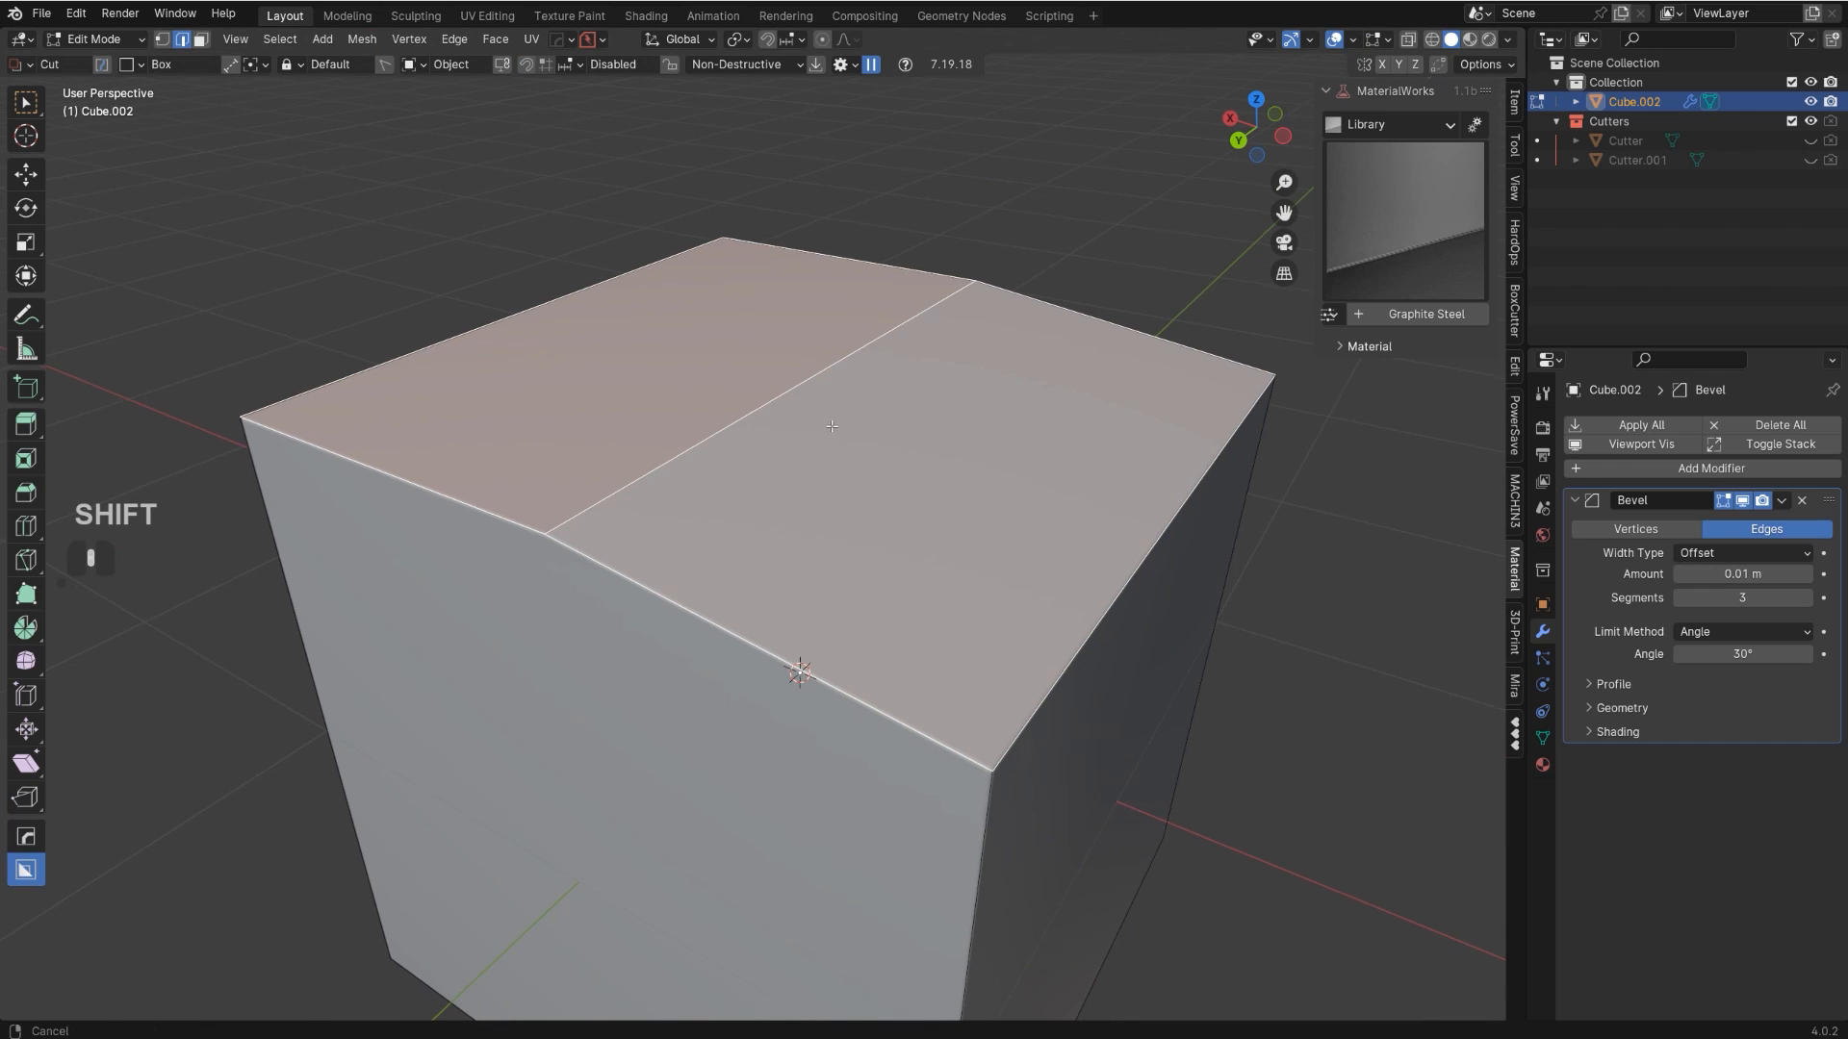
middle_click_drag(787, 423, 844, 463, "shift")
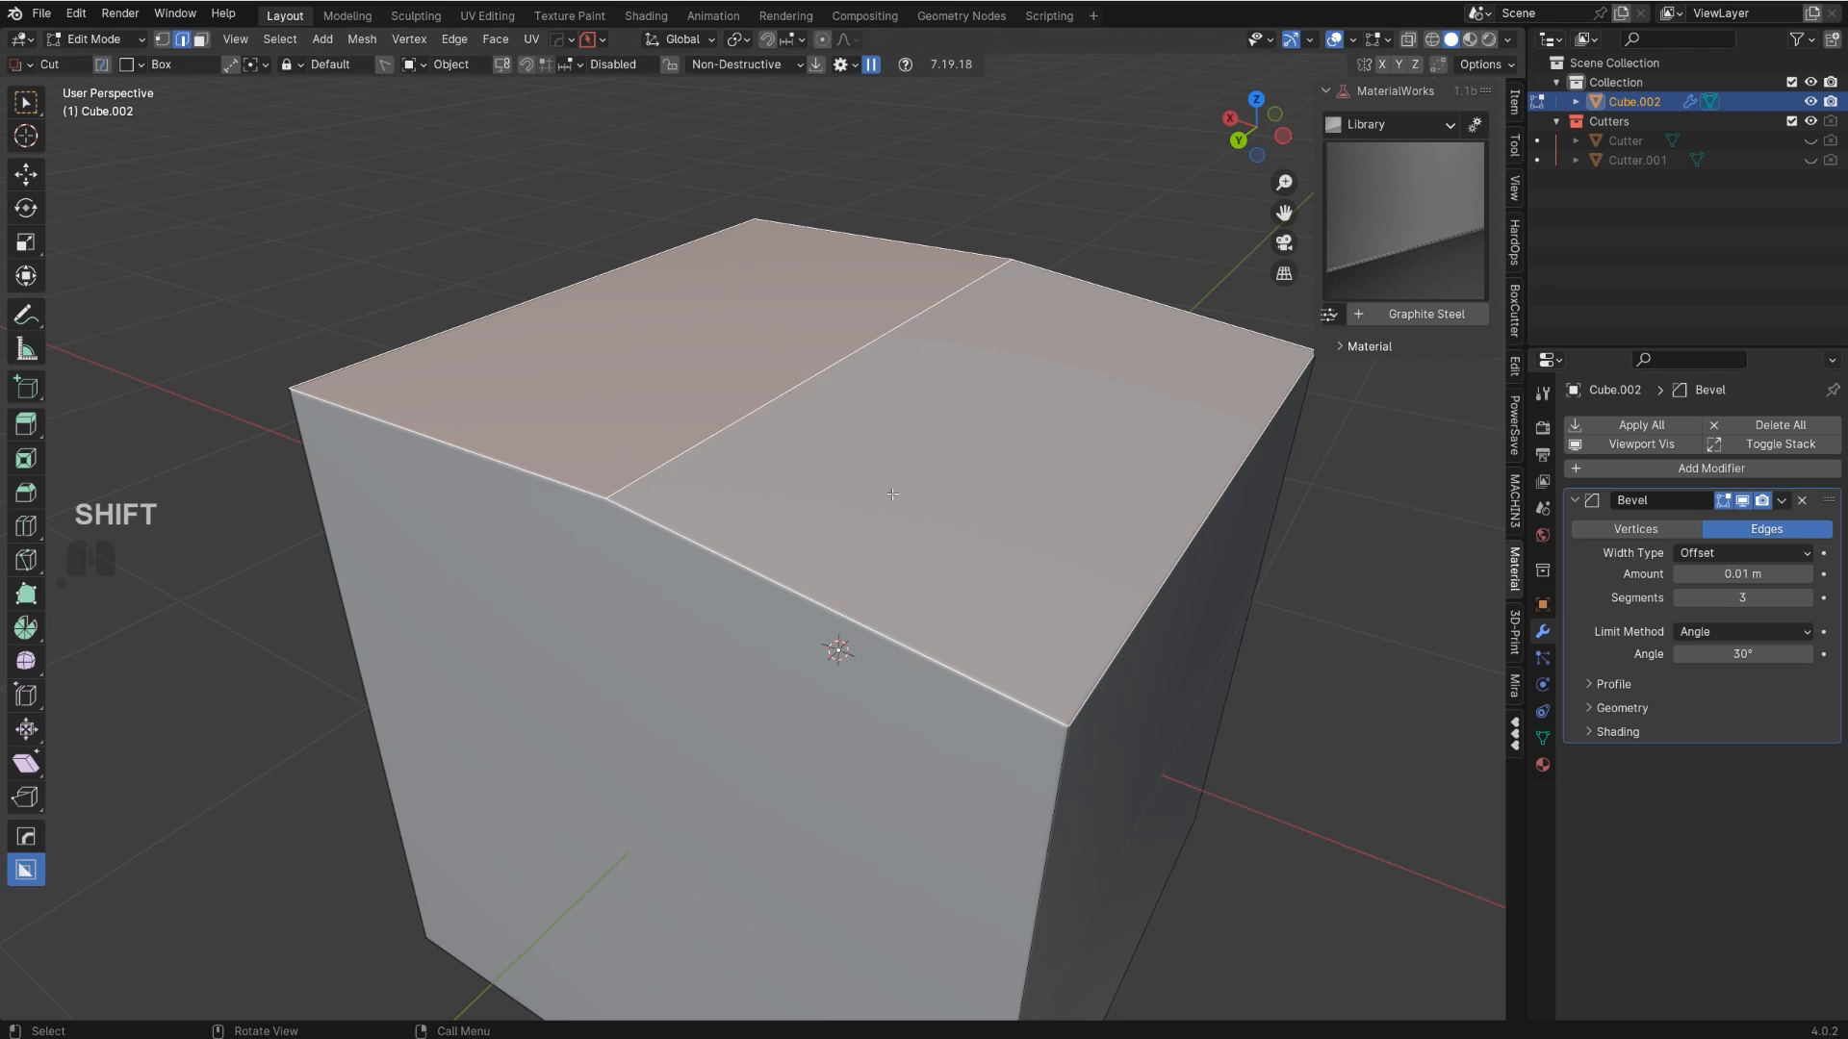
- Select the whole sloped cube mesh and give all its edges a bevel weight of 1
scroll(980, 531, "down", 2)
key("a")
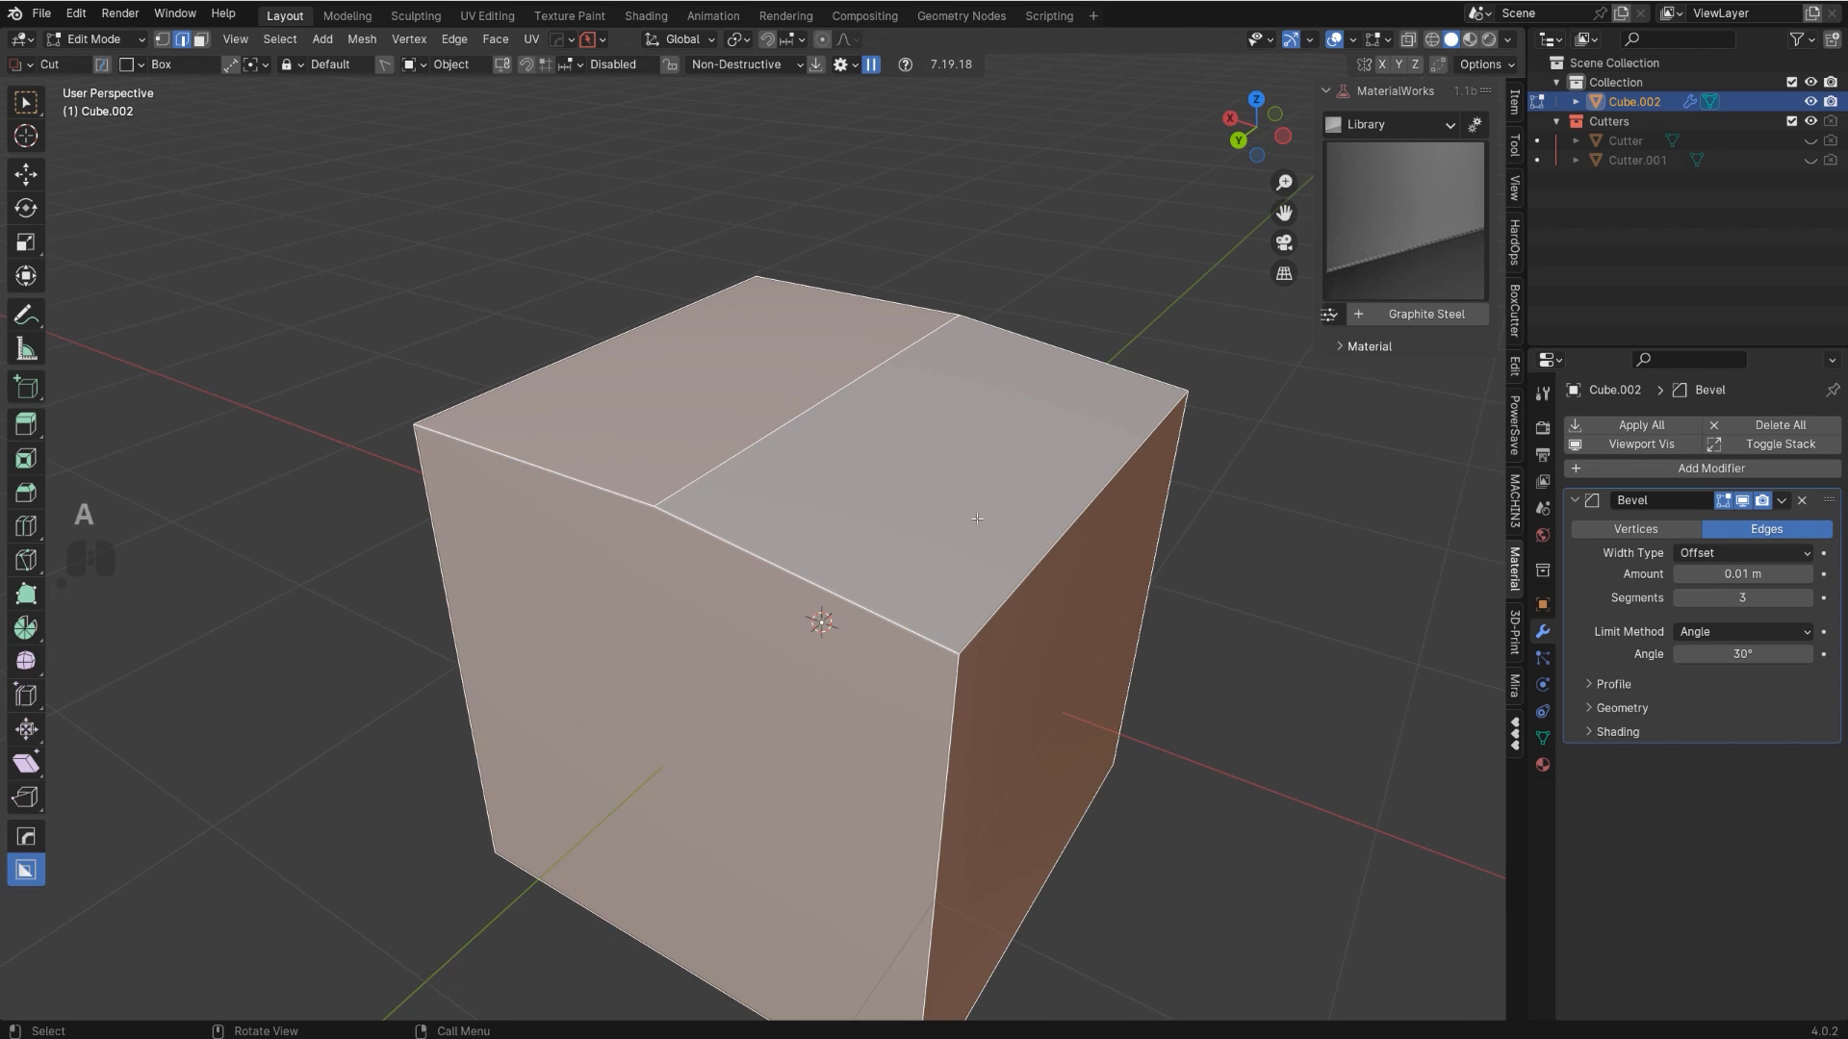
key("ctrl+e")
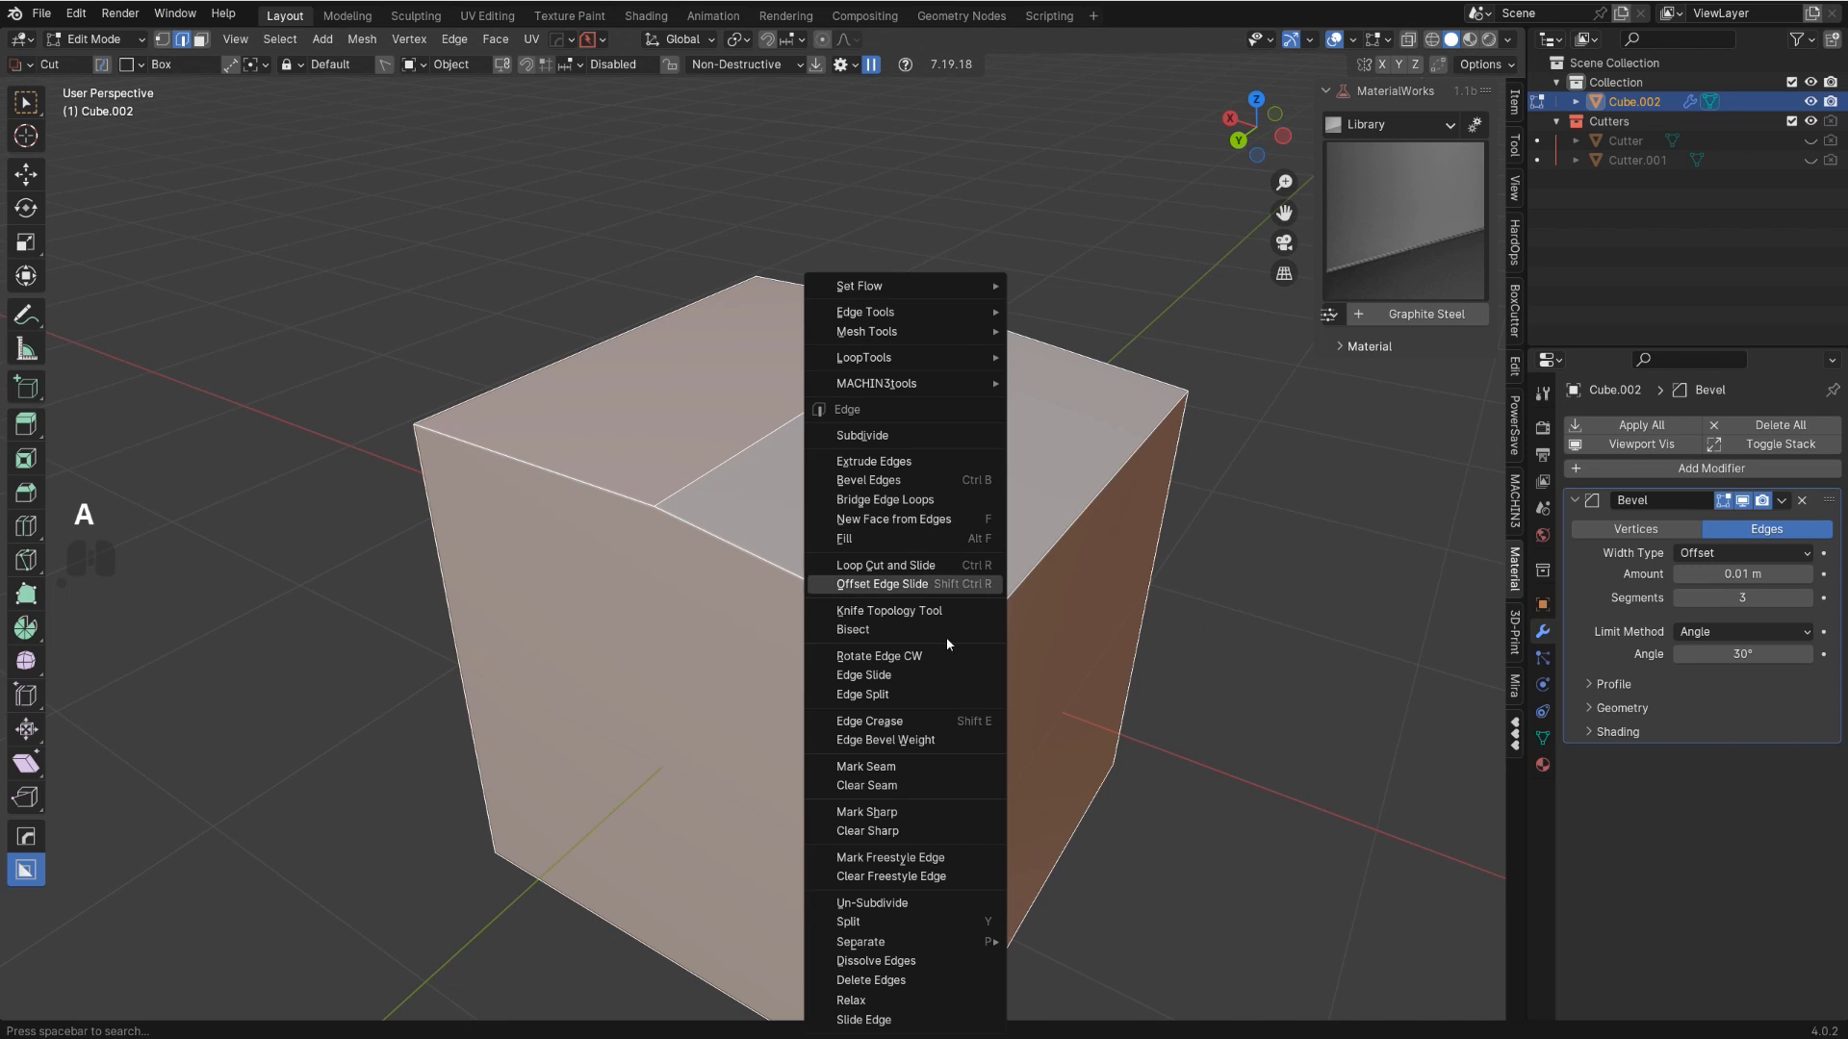
left_click(949, 736)
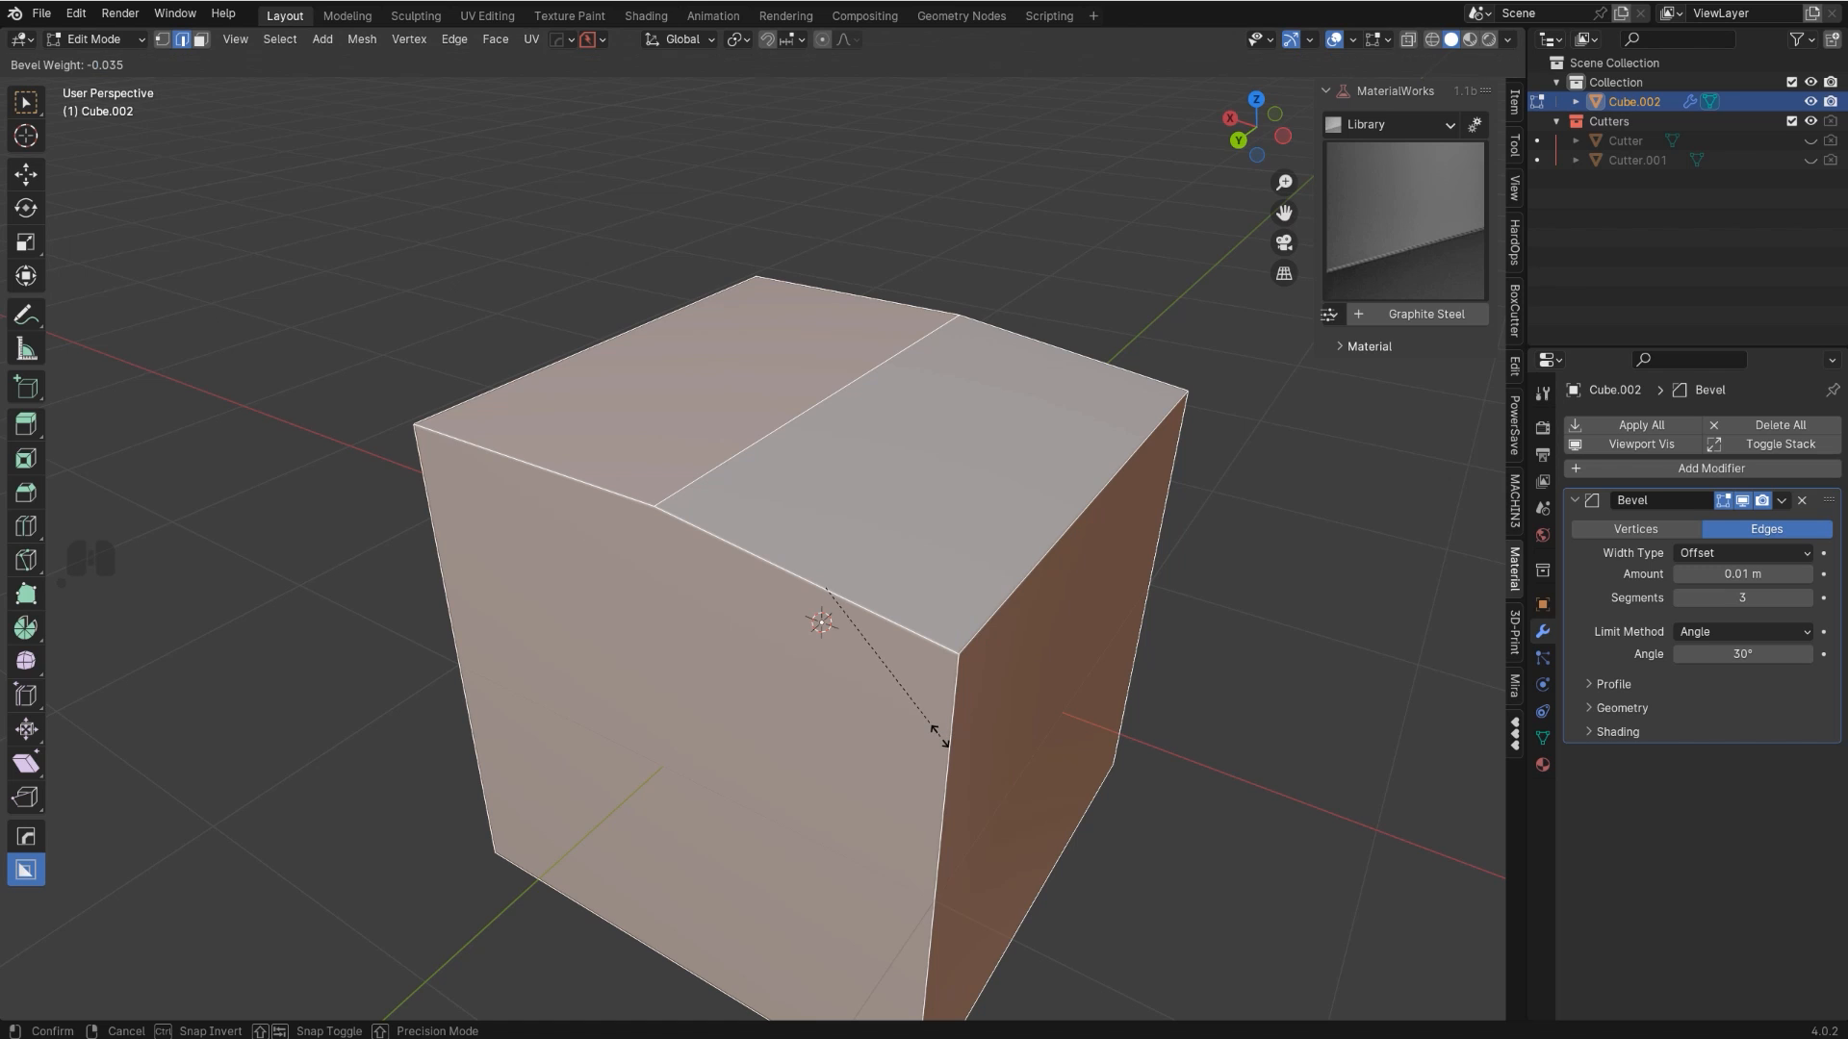
key("1")
key("Return")
scroll(845, 643, "up", 1)
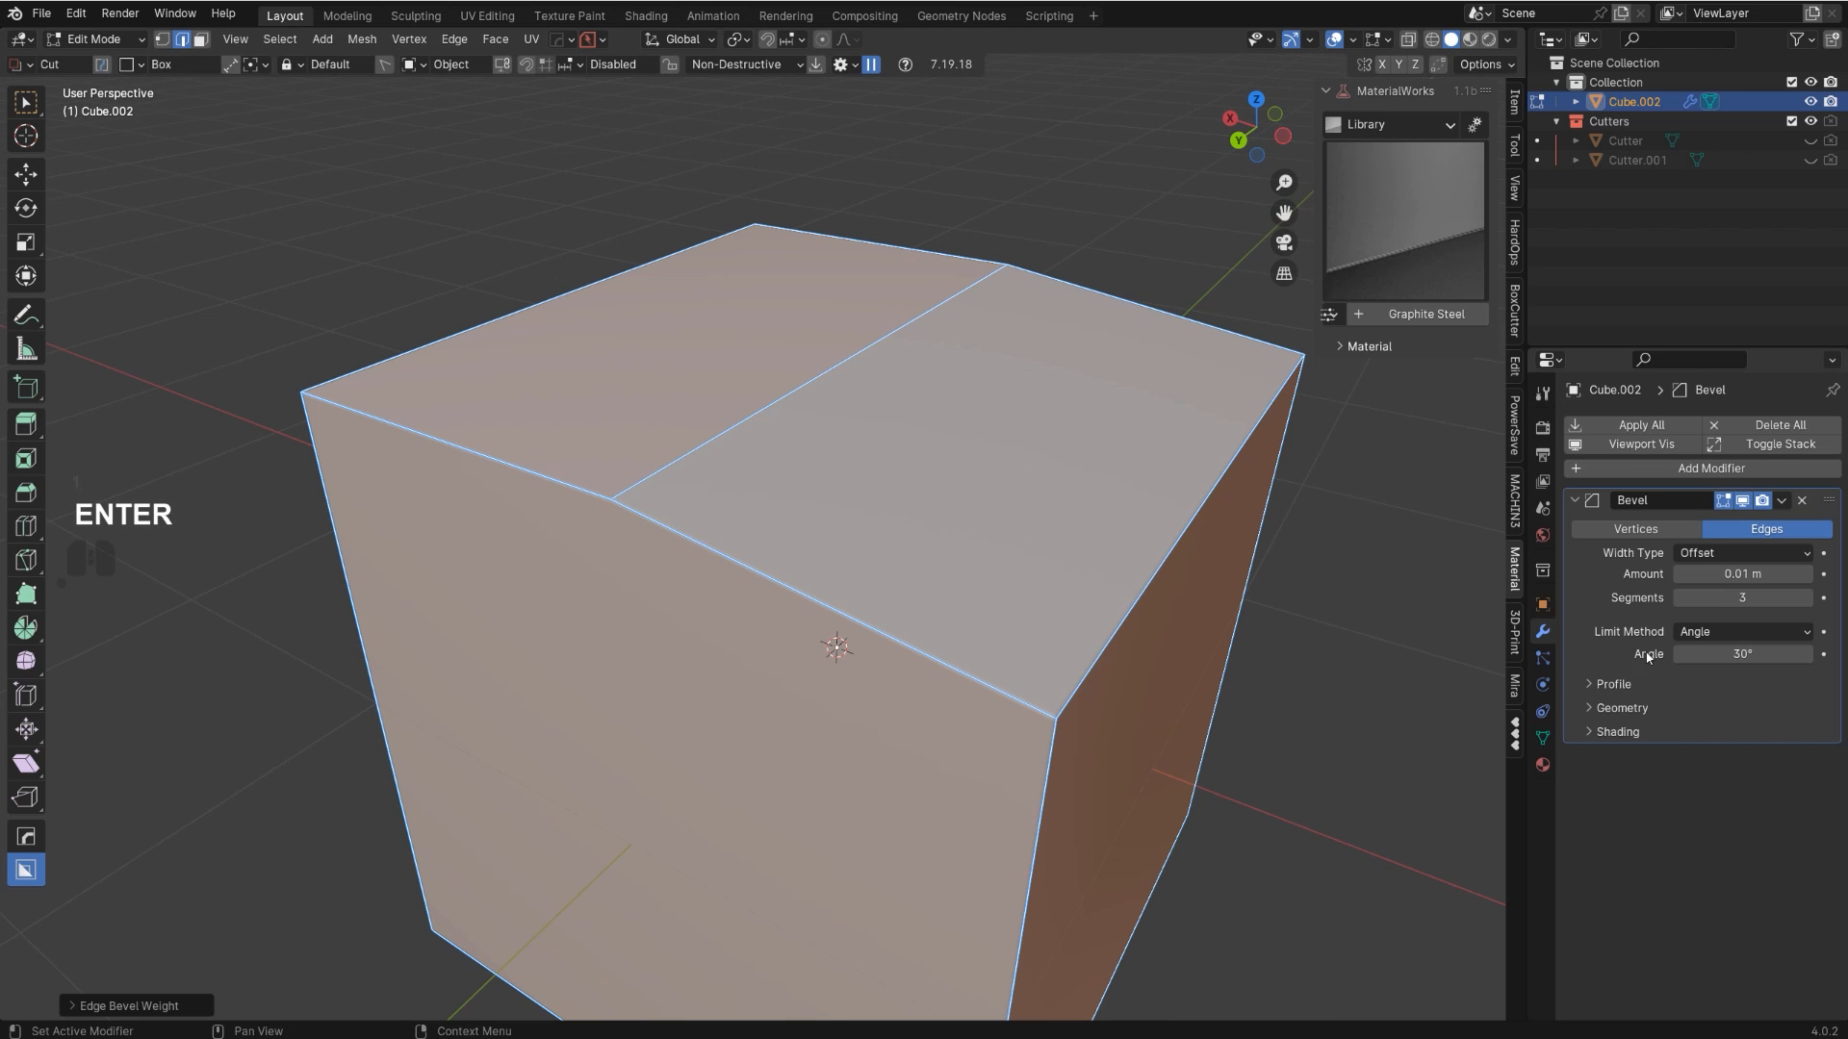
- Limit the Bevel modifier by Weight and inspect the bevelled shallow top edge in Object Mode
left_click(1711, 632)
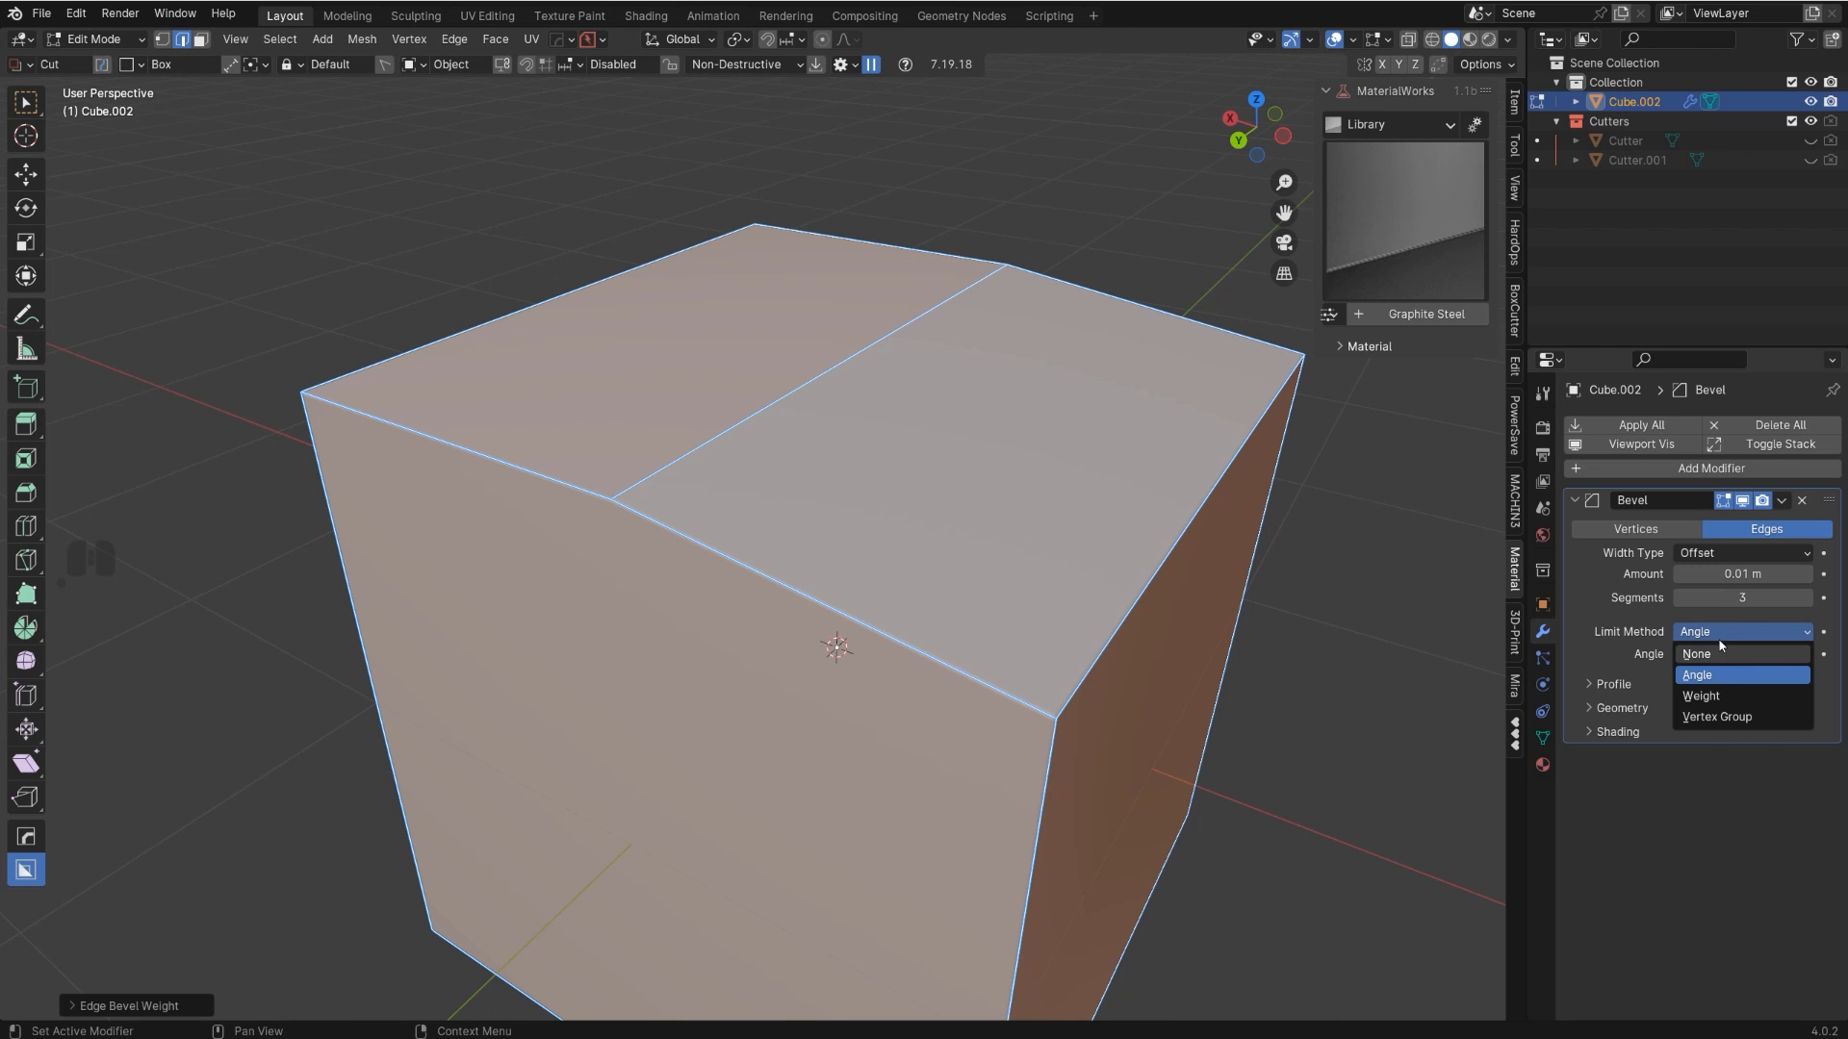
left_click(1719, 702)
key("Tab")
scroll(814, 404, "up", 2)
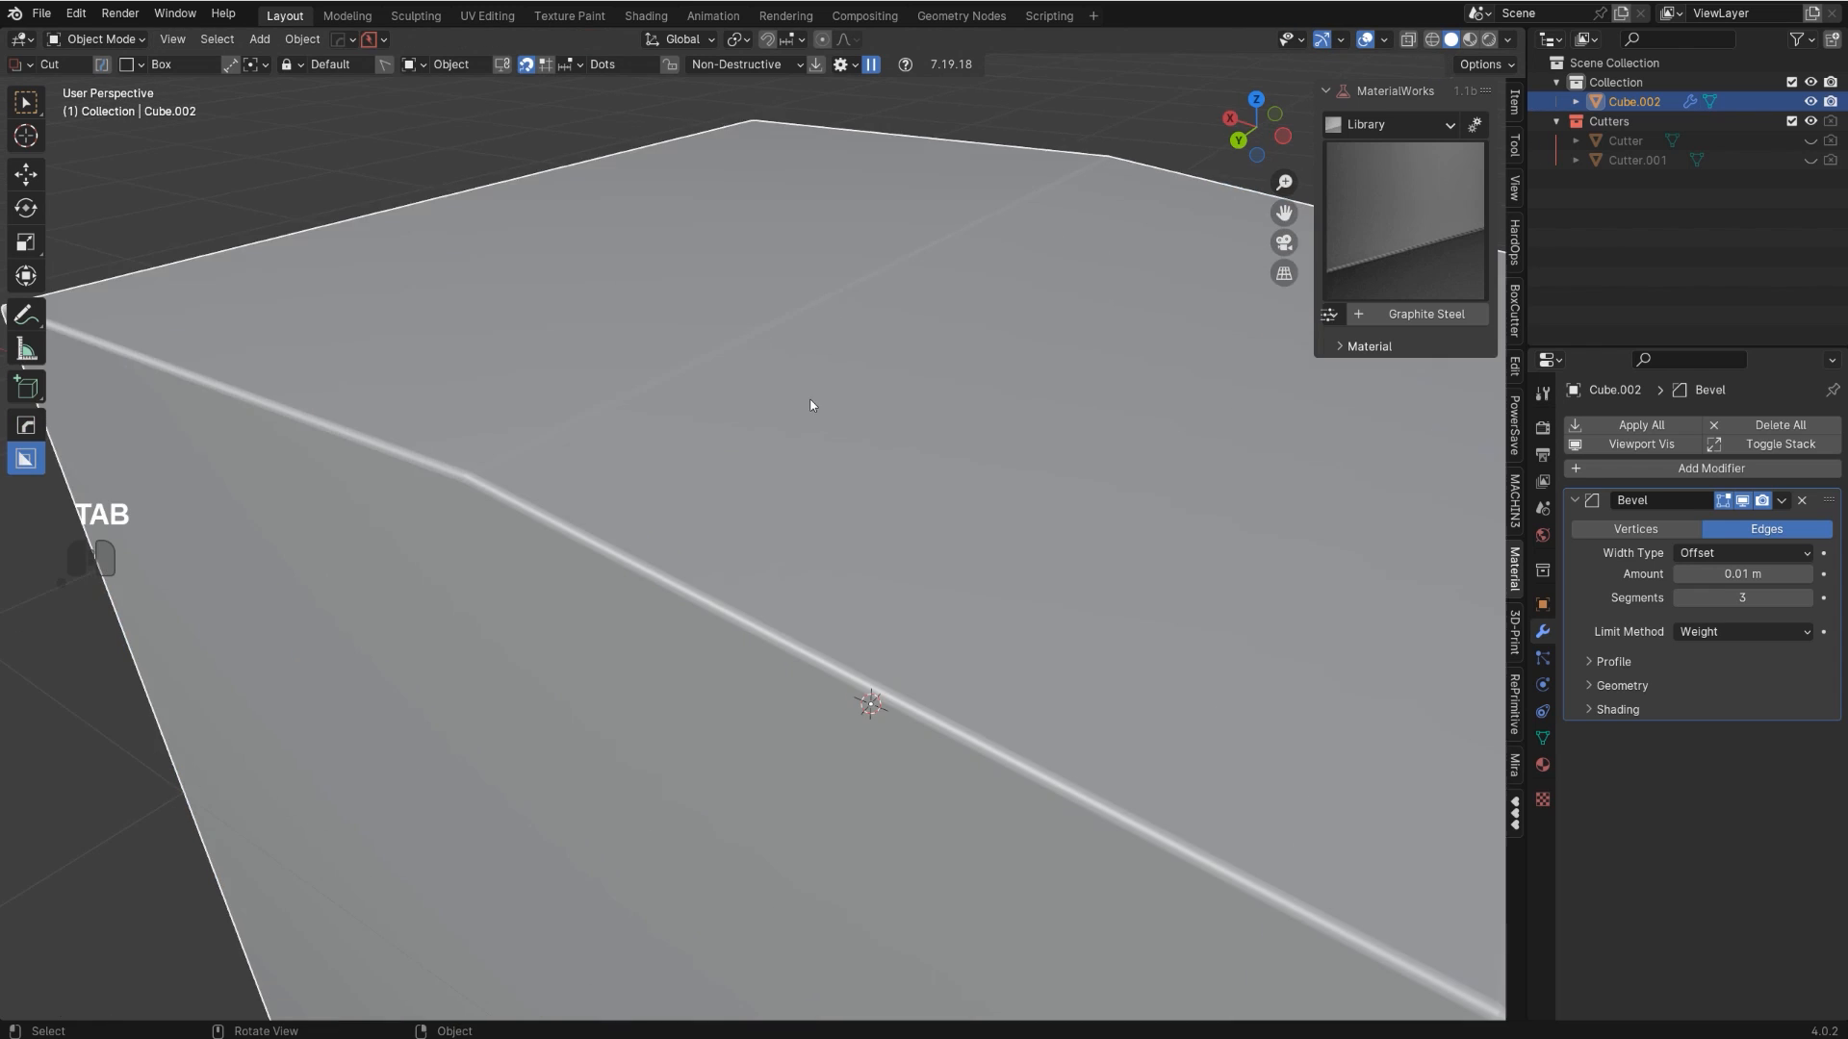
scroll(810, 405, "down", 3)
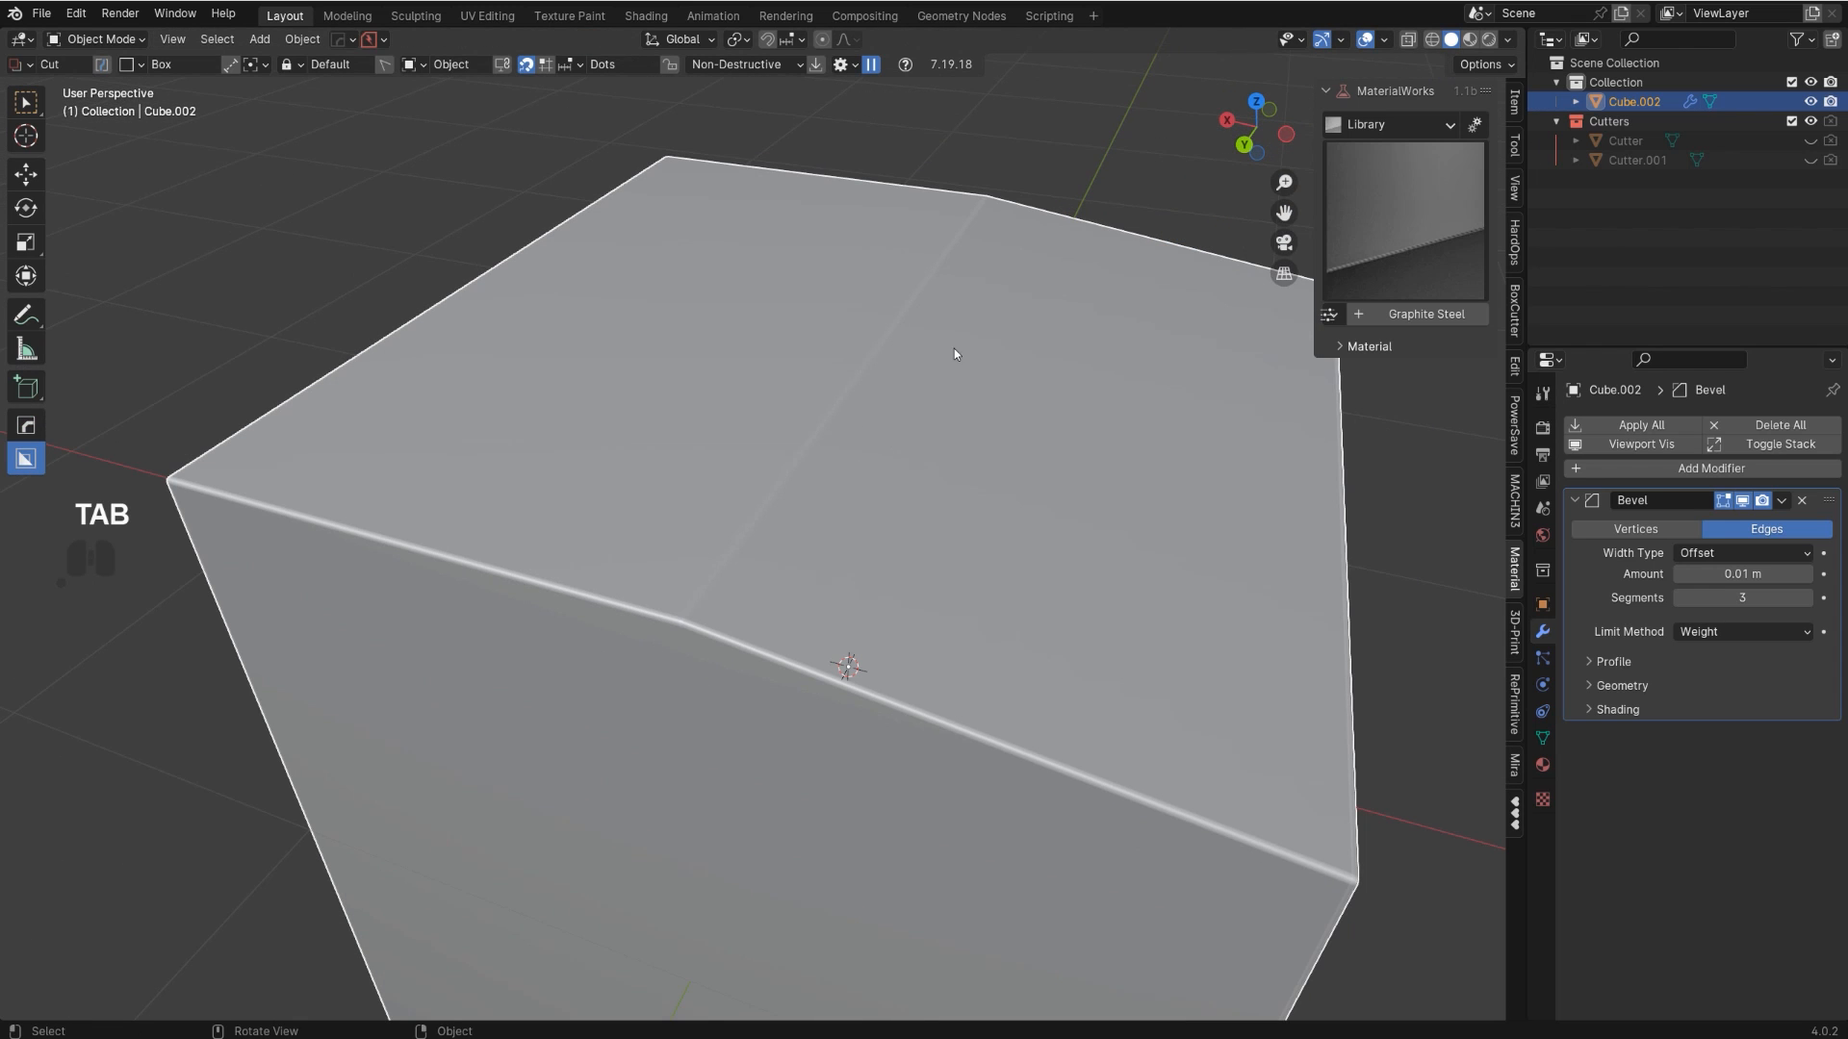
scroll(770, 607, "down", 3)
- Undo the switch to the Weight limit method and the edge bevel weights
key("ctrl+z")
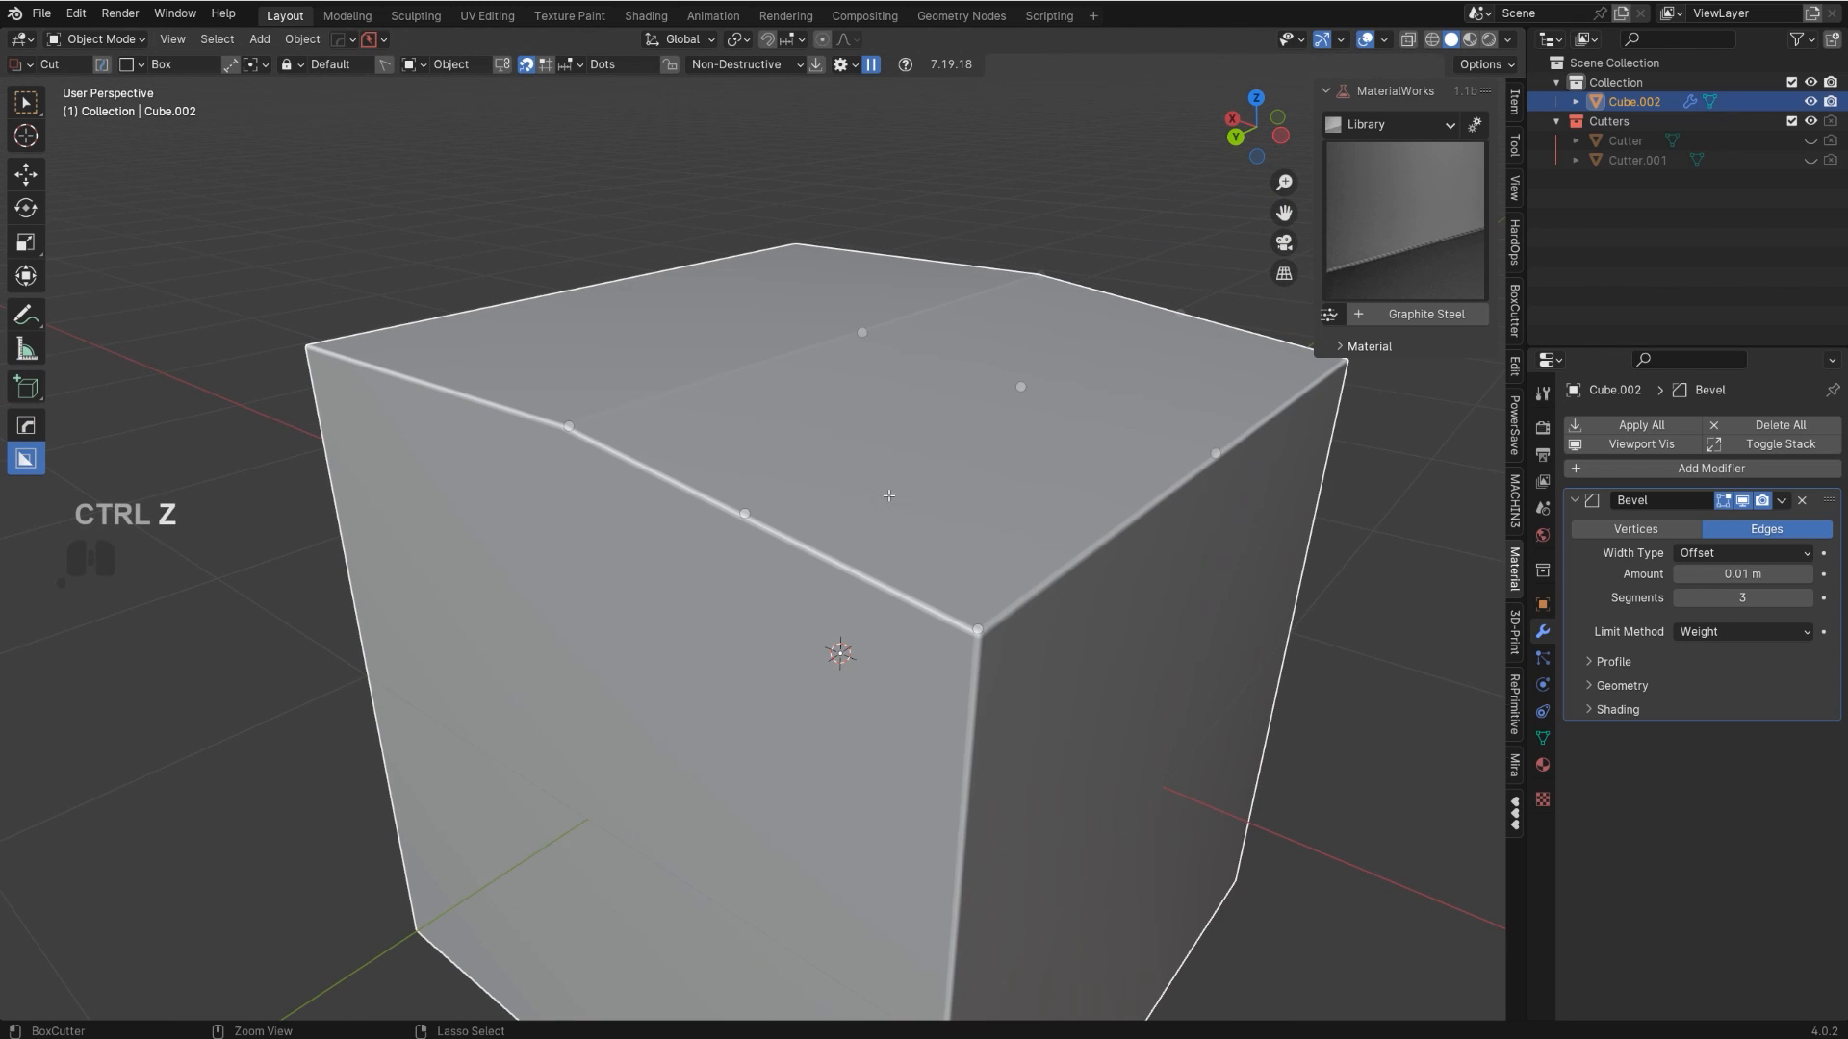
key("ctrl+z")
key("ctrl+z")
key("ctrl+z")
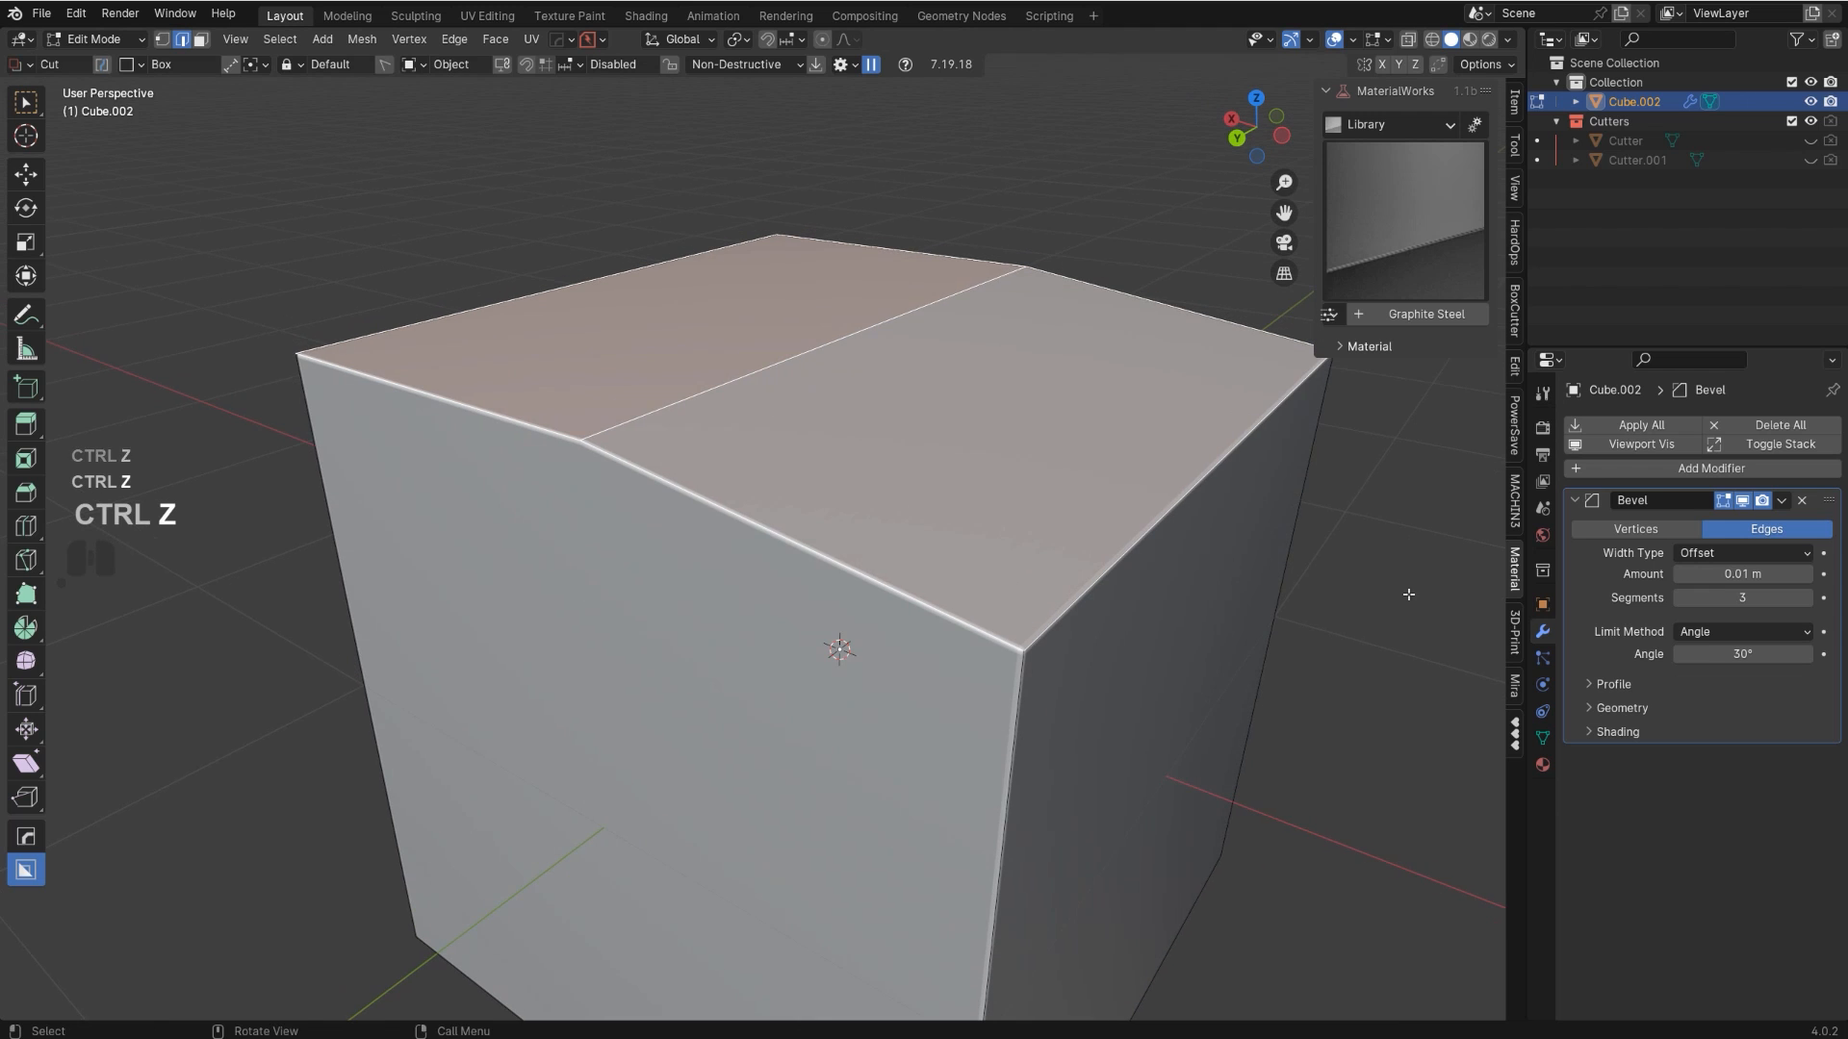
- Inspect the shallow top edge and lower the Bevel modifier's angle limit to 3.4°
key("Tab")
middle_click_drag(864, 514, 863, 560, "shift")
middle_click_drag(885, 445, 879, 467)
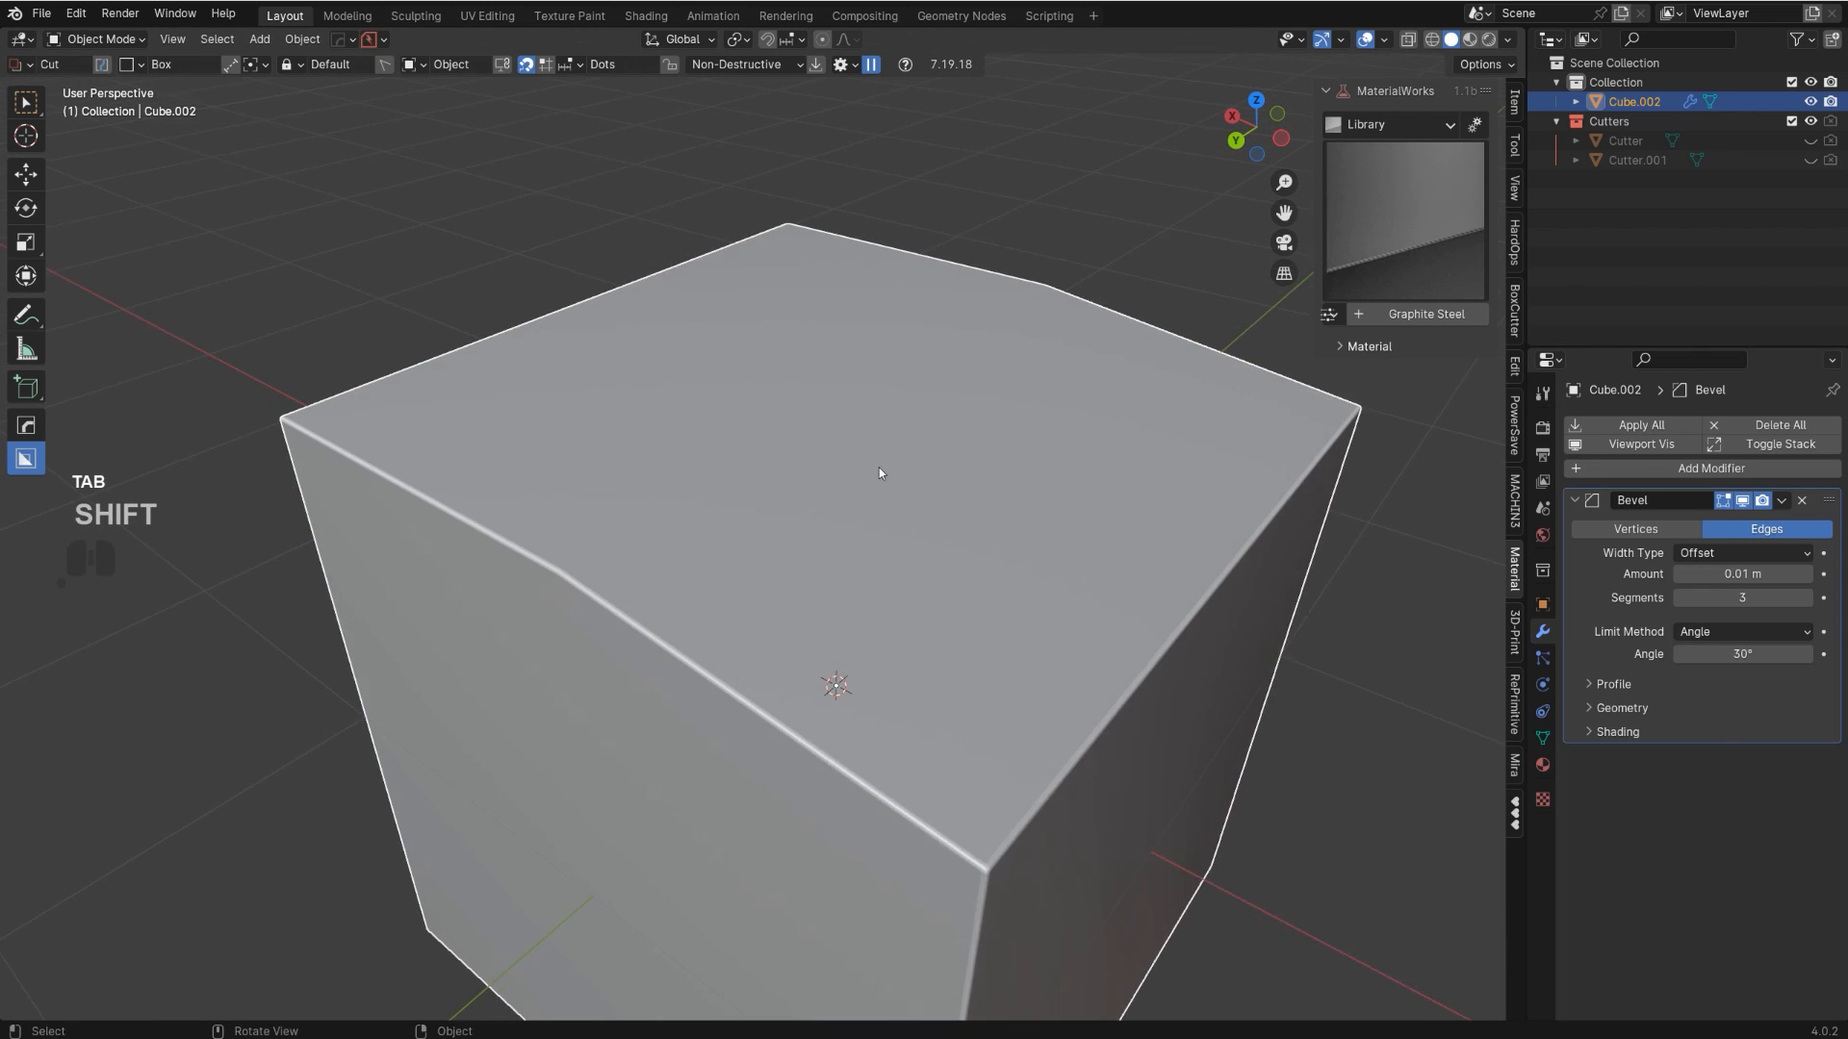
scroll(895, 539, "up", 2)
key("Tab")
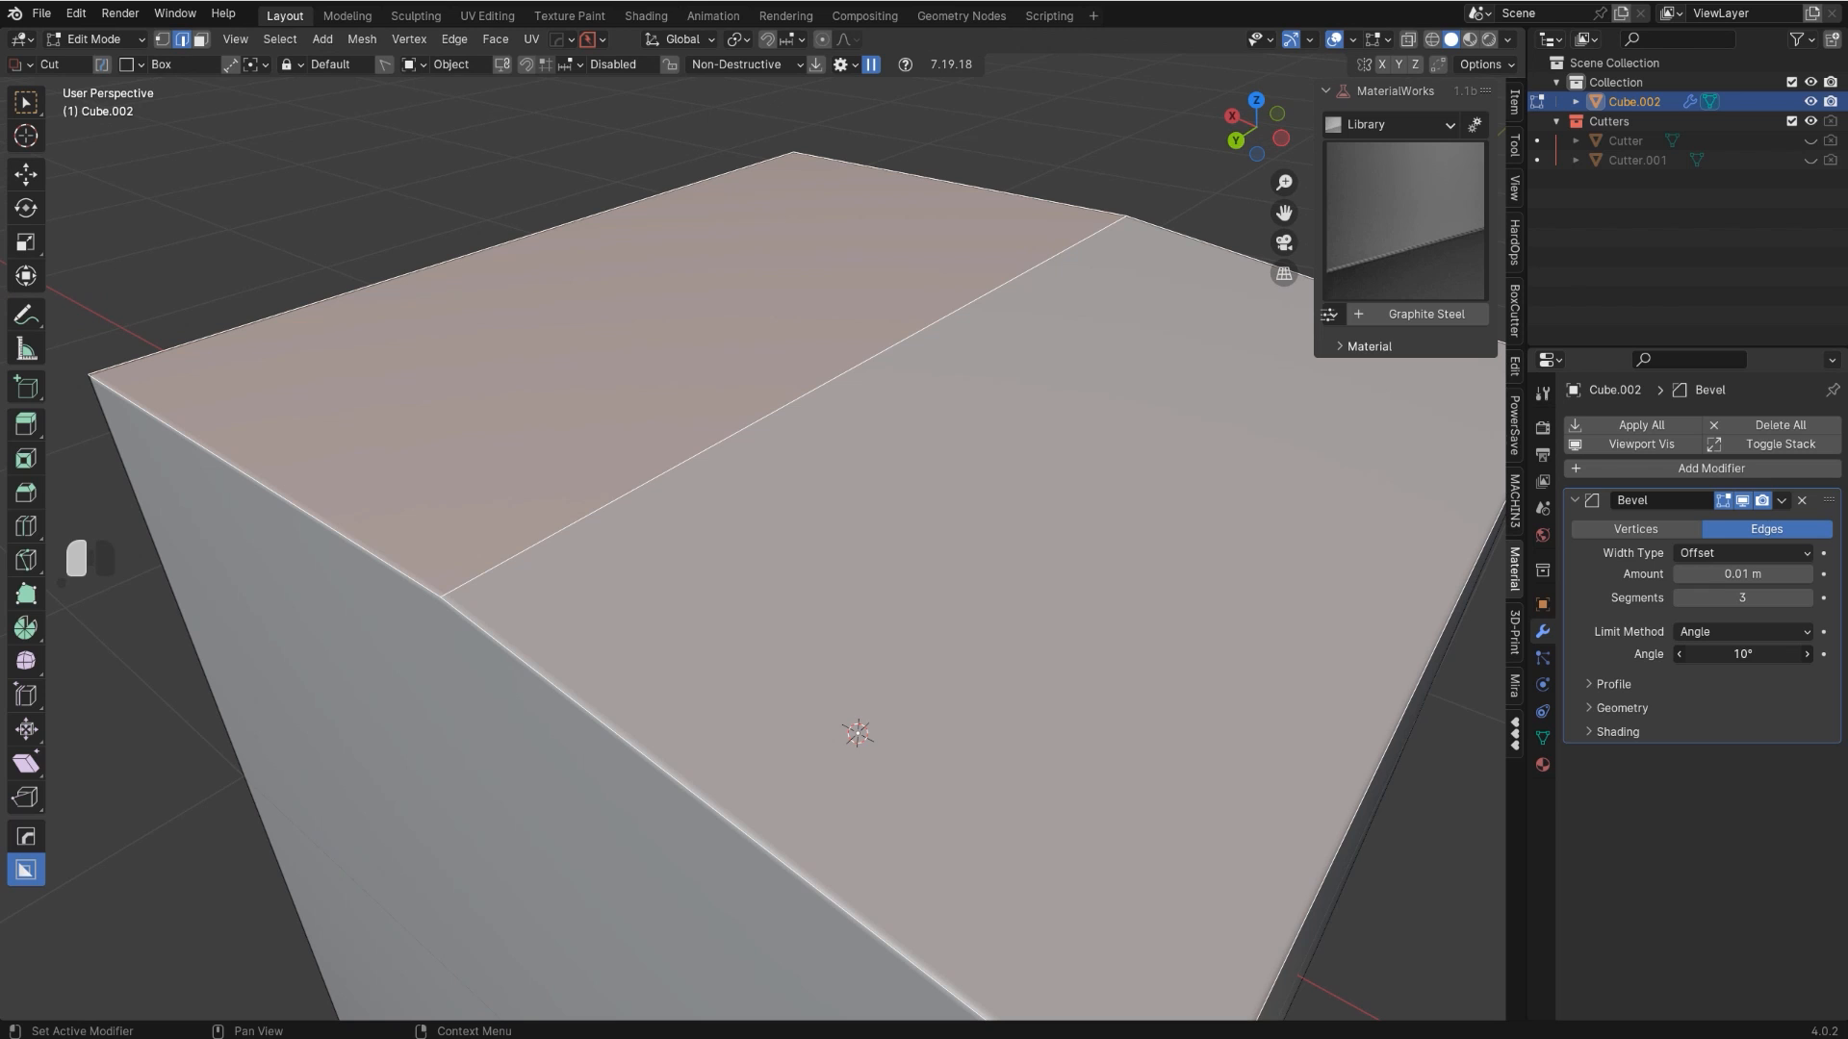
key("Tab")
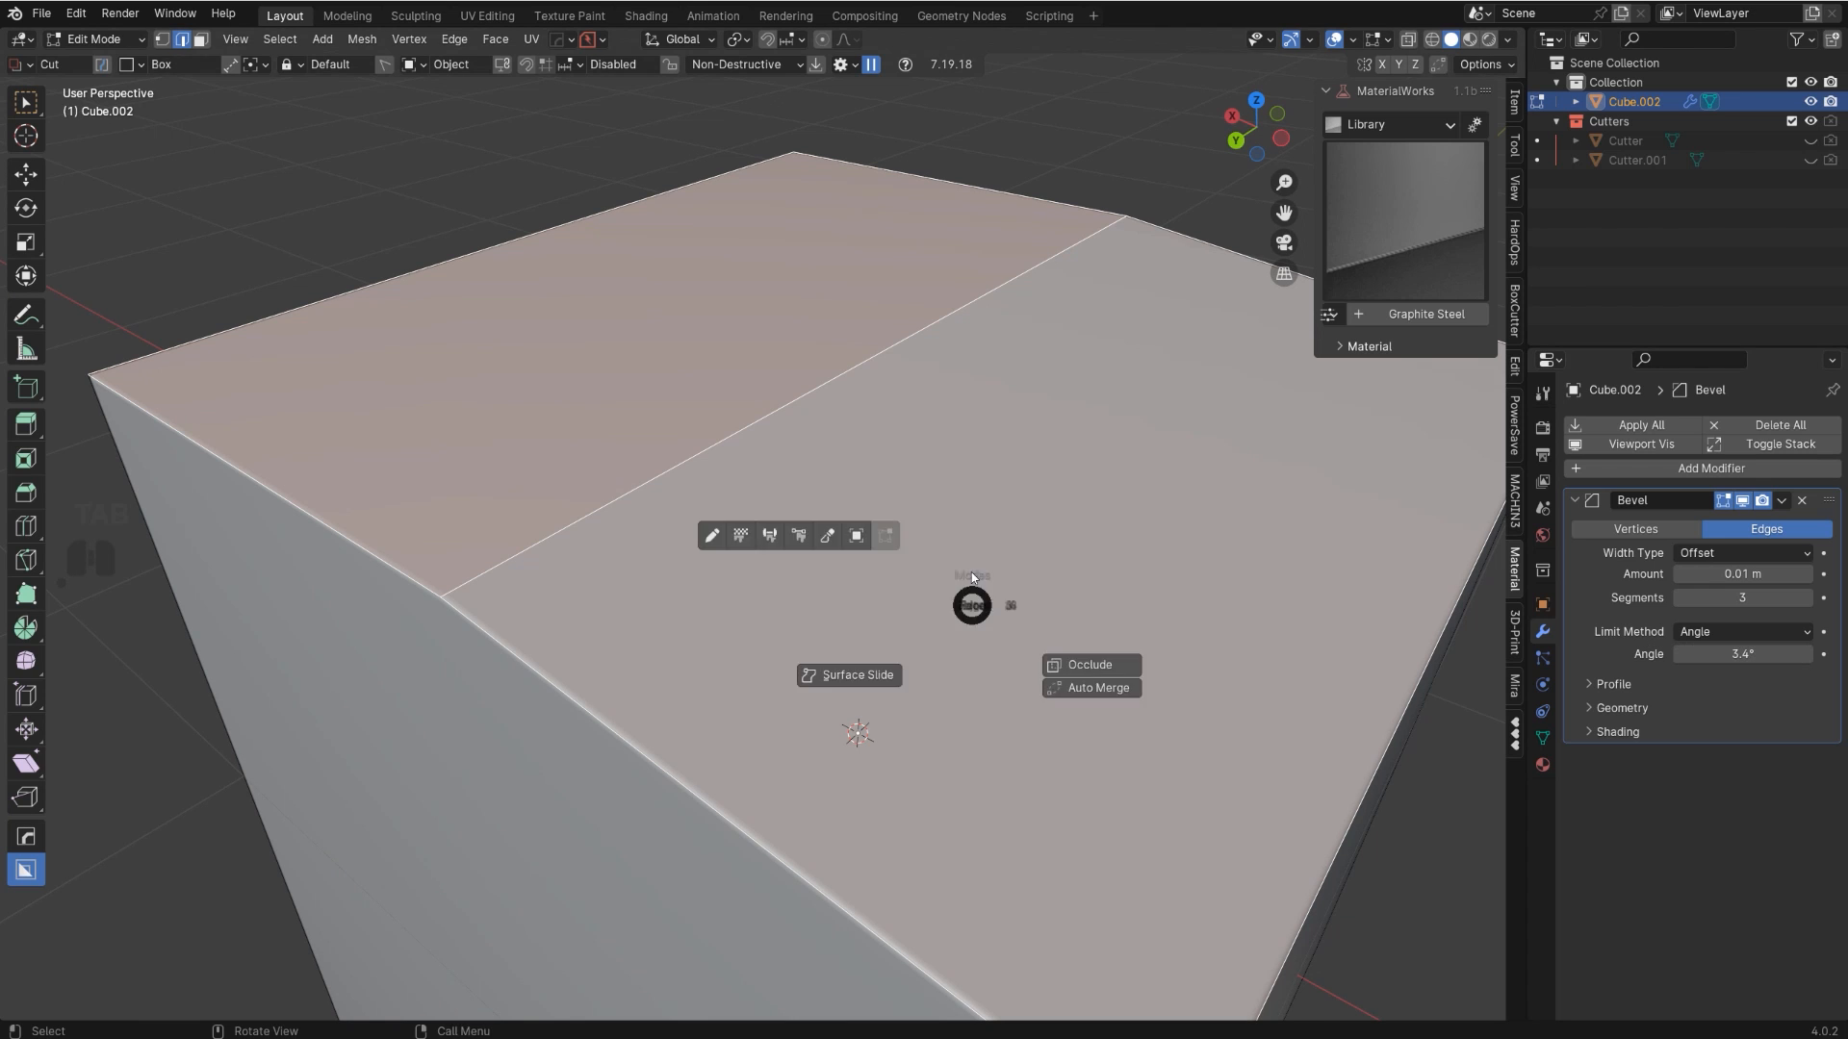
- Fine-tune the Bevel modifier's angle limit to 7° while watching the shallow top edge
scroll(848, 540, "down", 2)
middle_click_drag(868, 467, 886, 422)
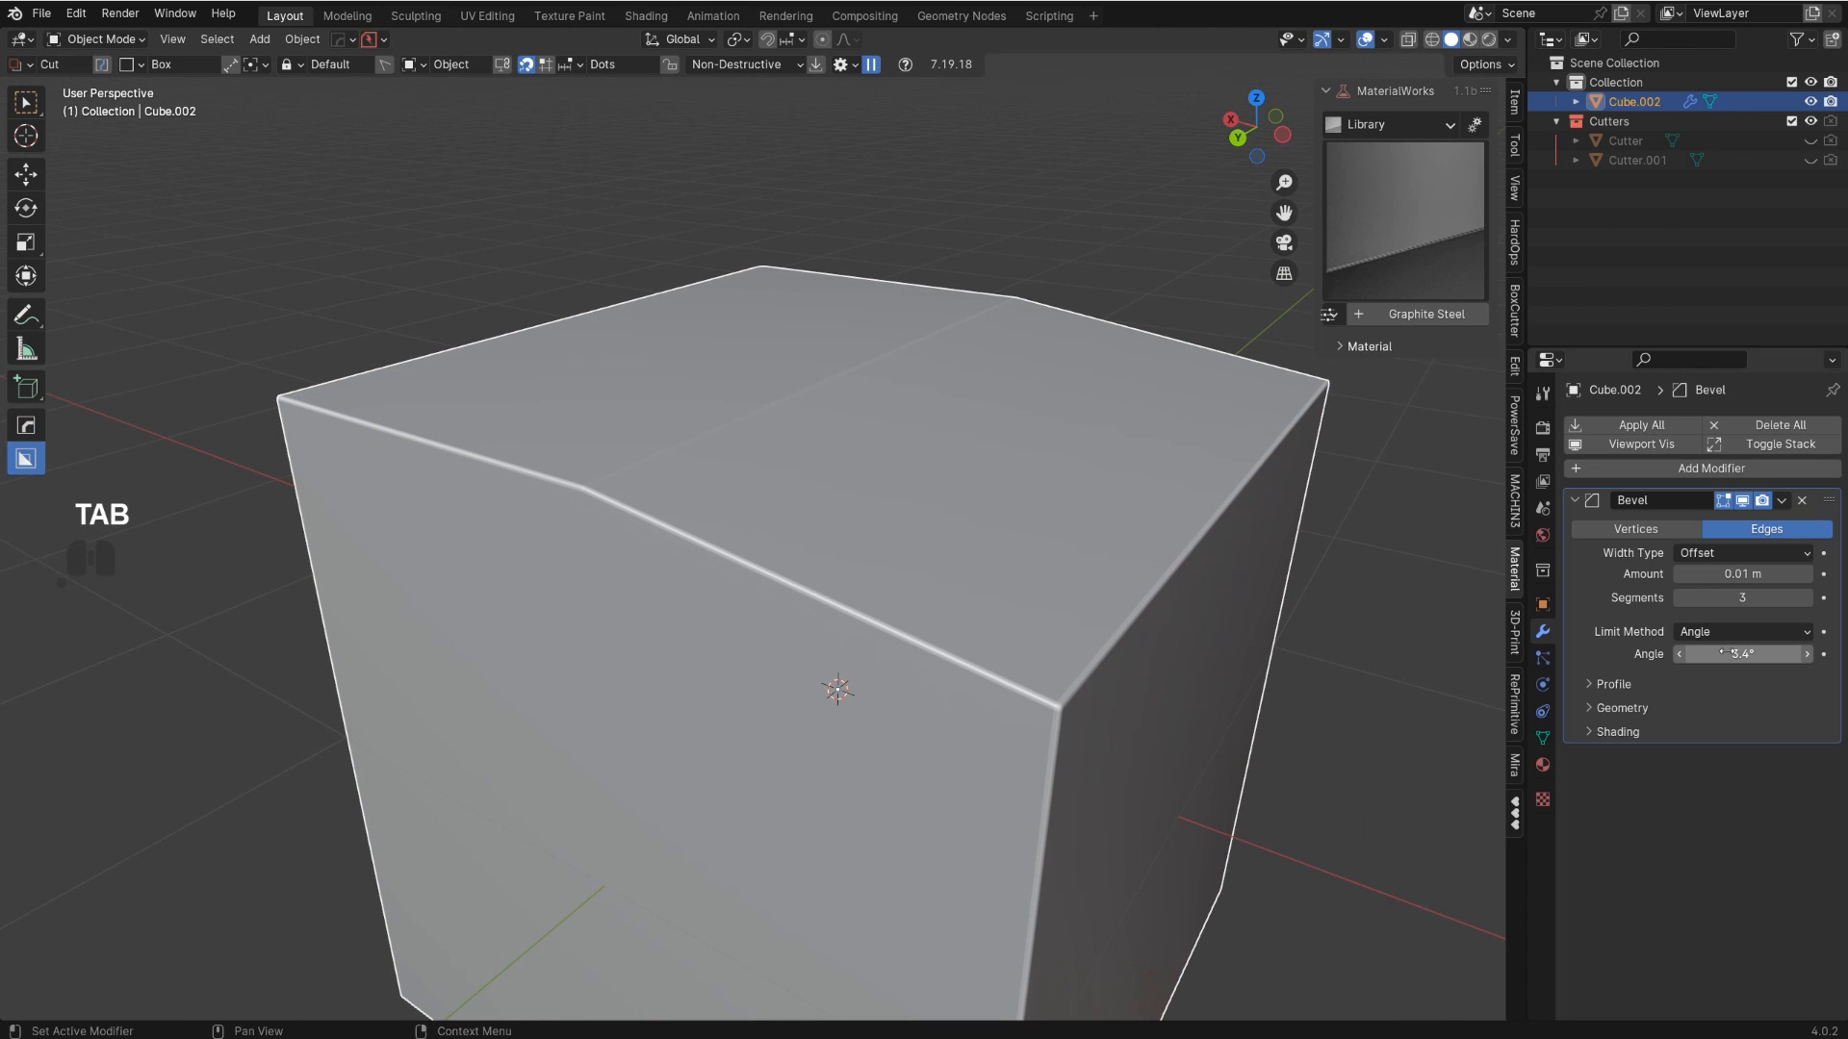
left_click_drag(1727, 654, 1744, 654)
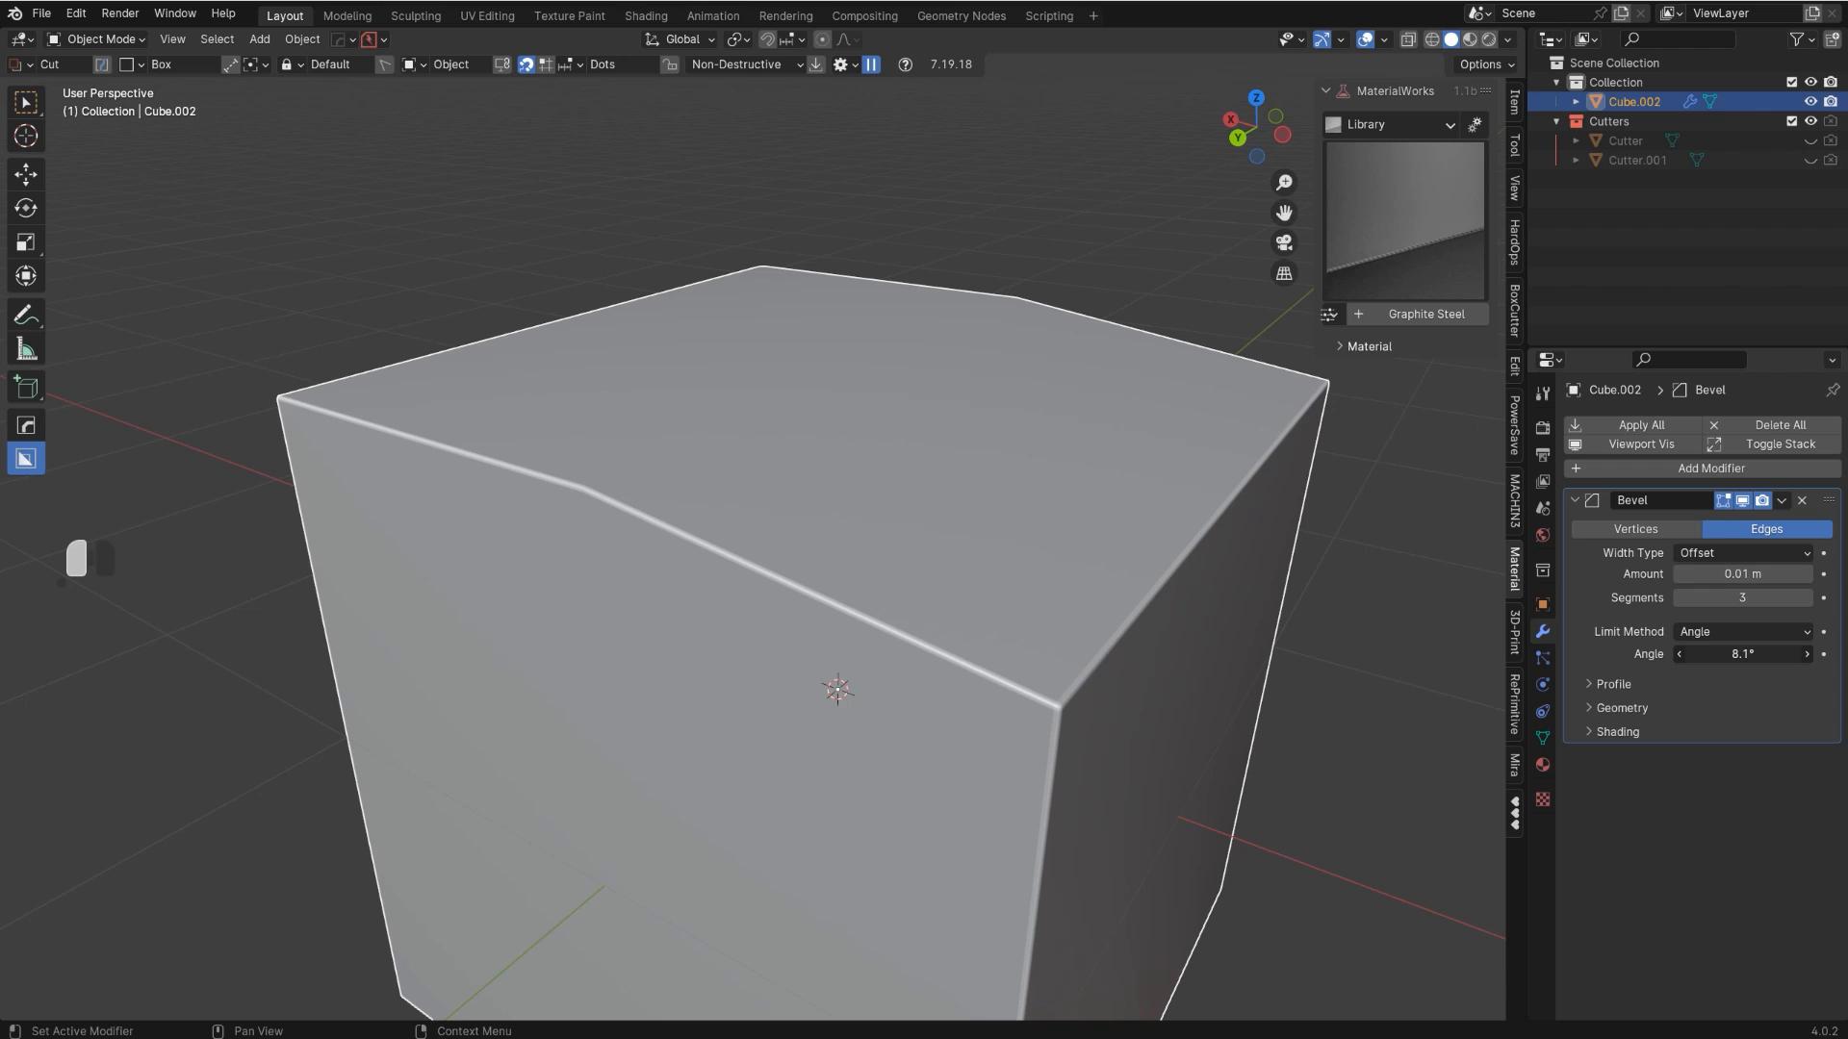
- Bevel the cube's front vertical edge in Edit Mode with 9 segments, about 0.377 m wide
middle_click_drag(1013, 657, 776, 437, "shift")
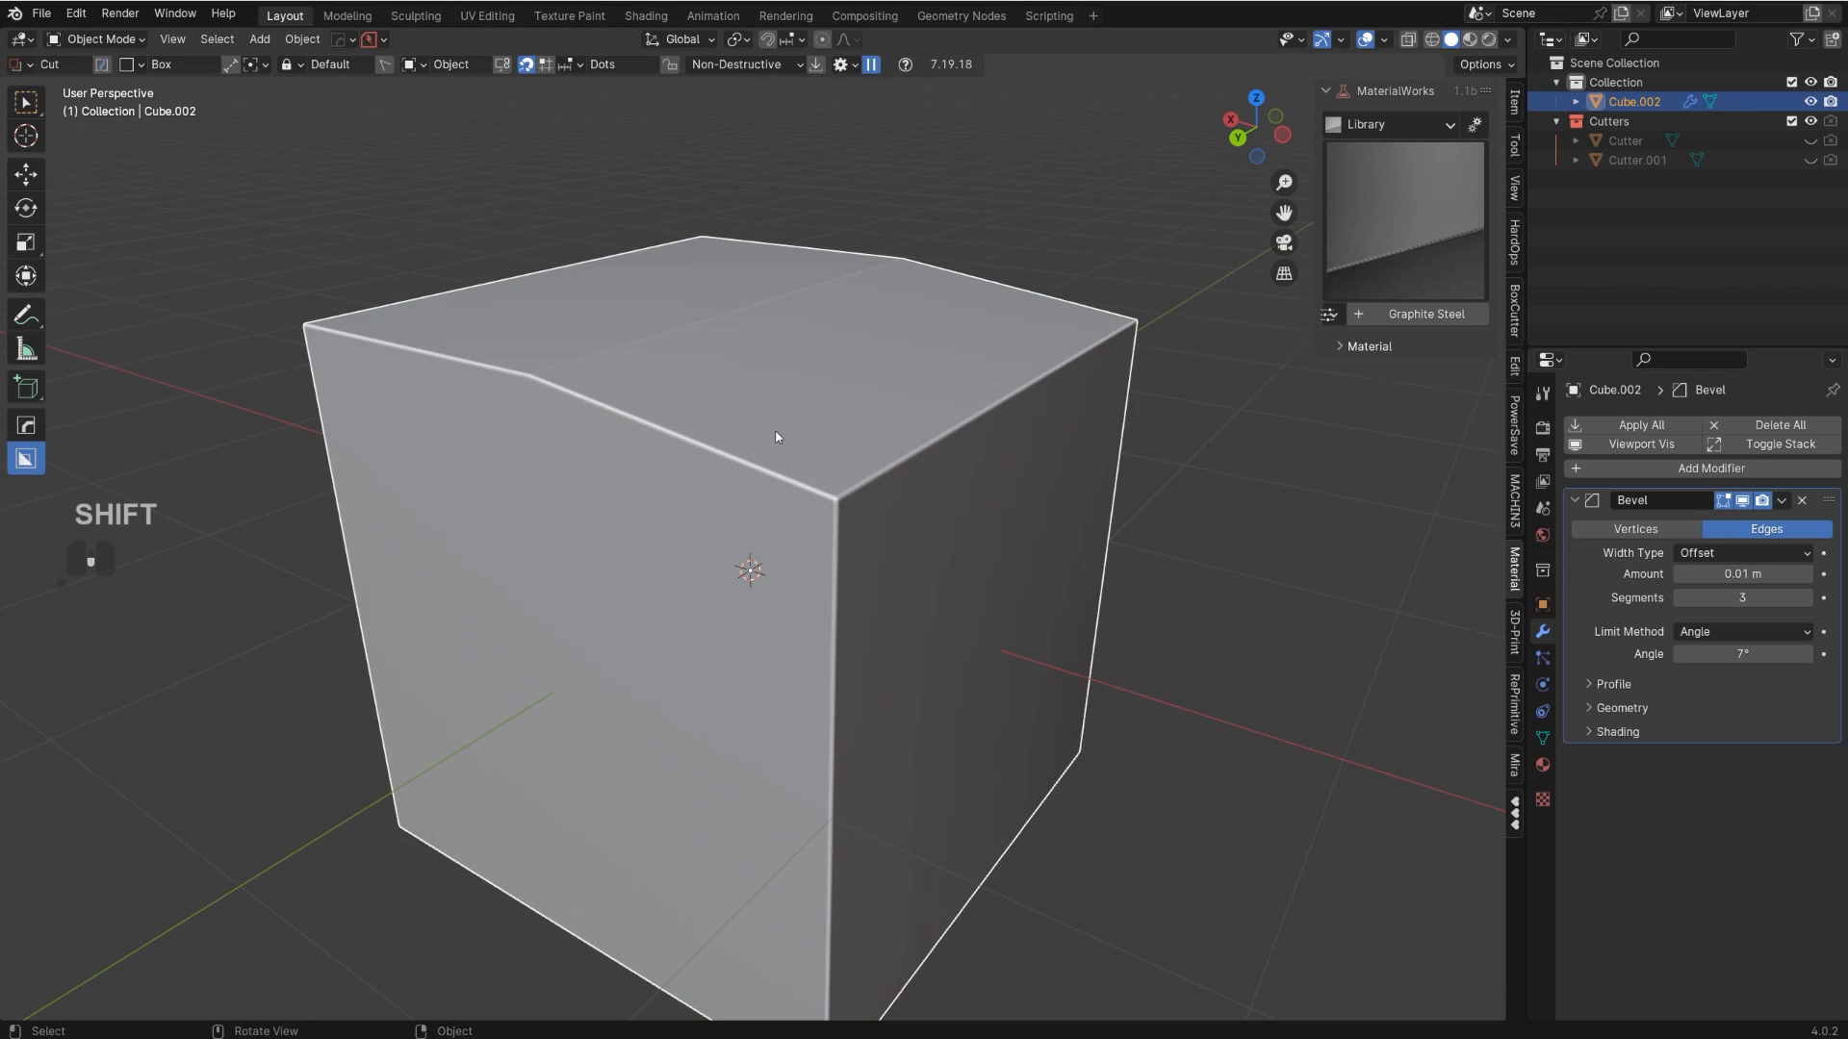
key("Tab")
left_click(834, 624)
key("ctrl+b")
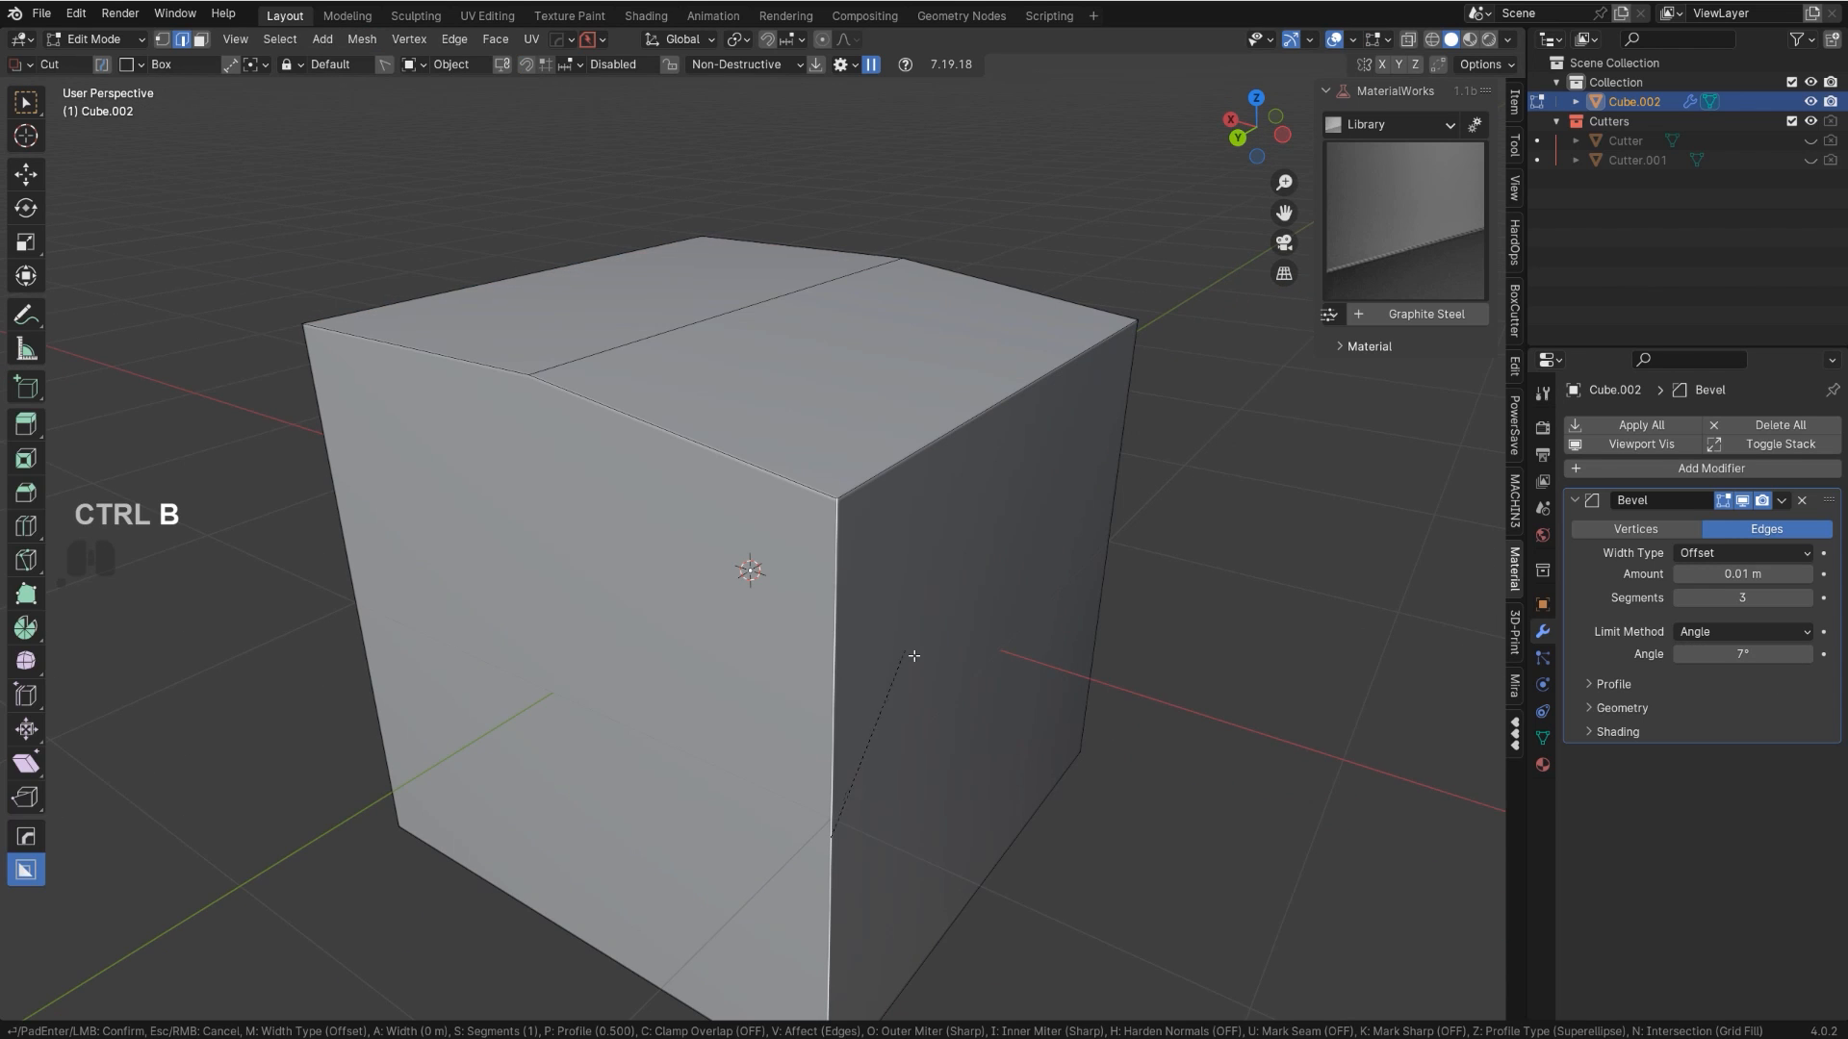
scroll(1150, 689, "up", 6)
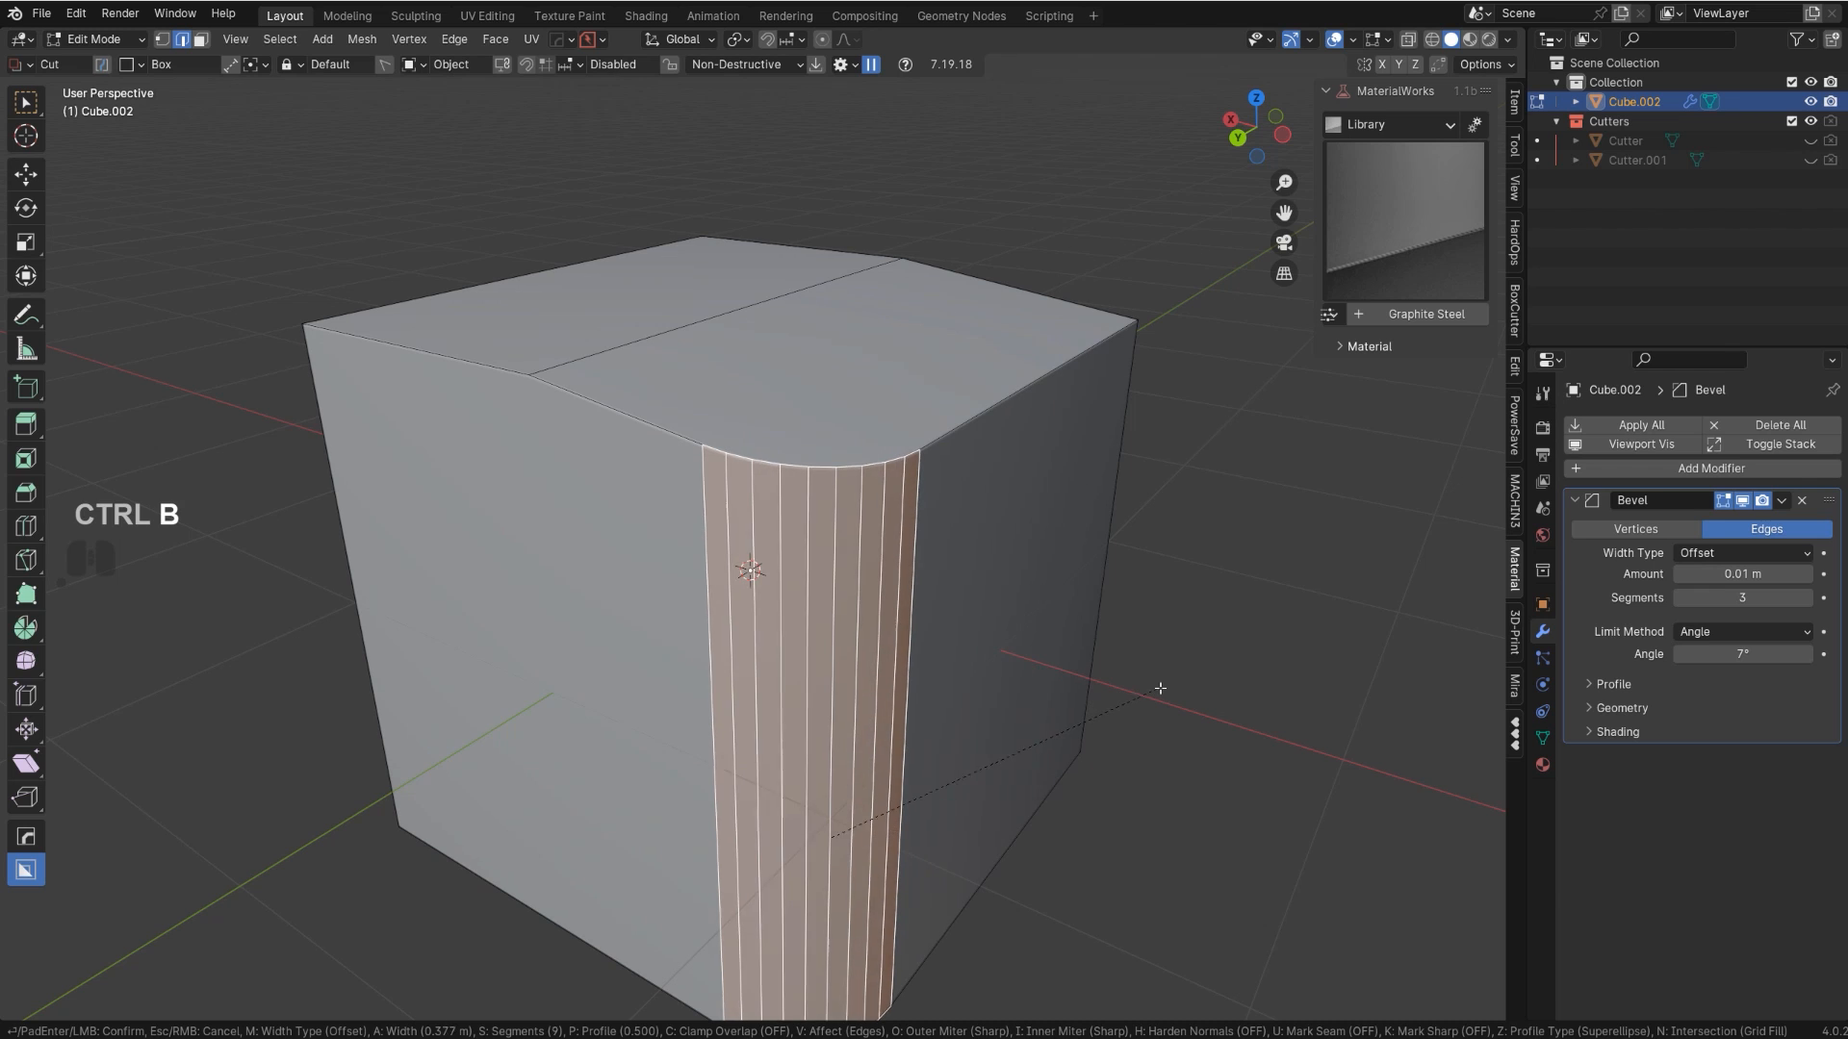
left_click(1150, 689)
- Select neighbouring strips of the rounded corner in Edit Mode and examine the corner's shading with the 7° limit in Object Mode
key("Tab")
scroll(897, 500, "up", 3)
middle_click_drag(828, 524, 766, 499, "shift")
key("Tab")
left_click(763, 486)
left_click(693, 479, "shift")
key("Tab")
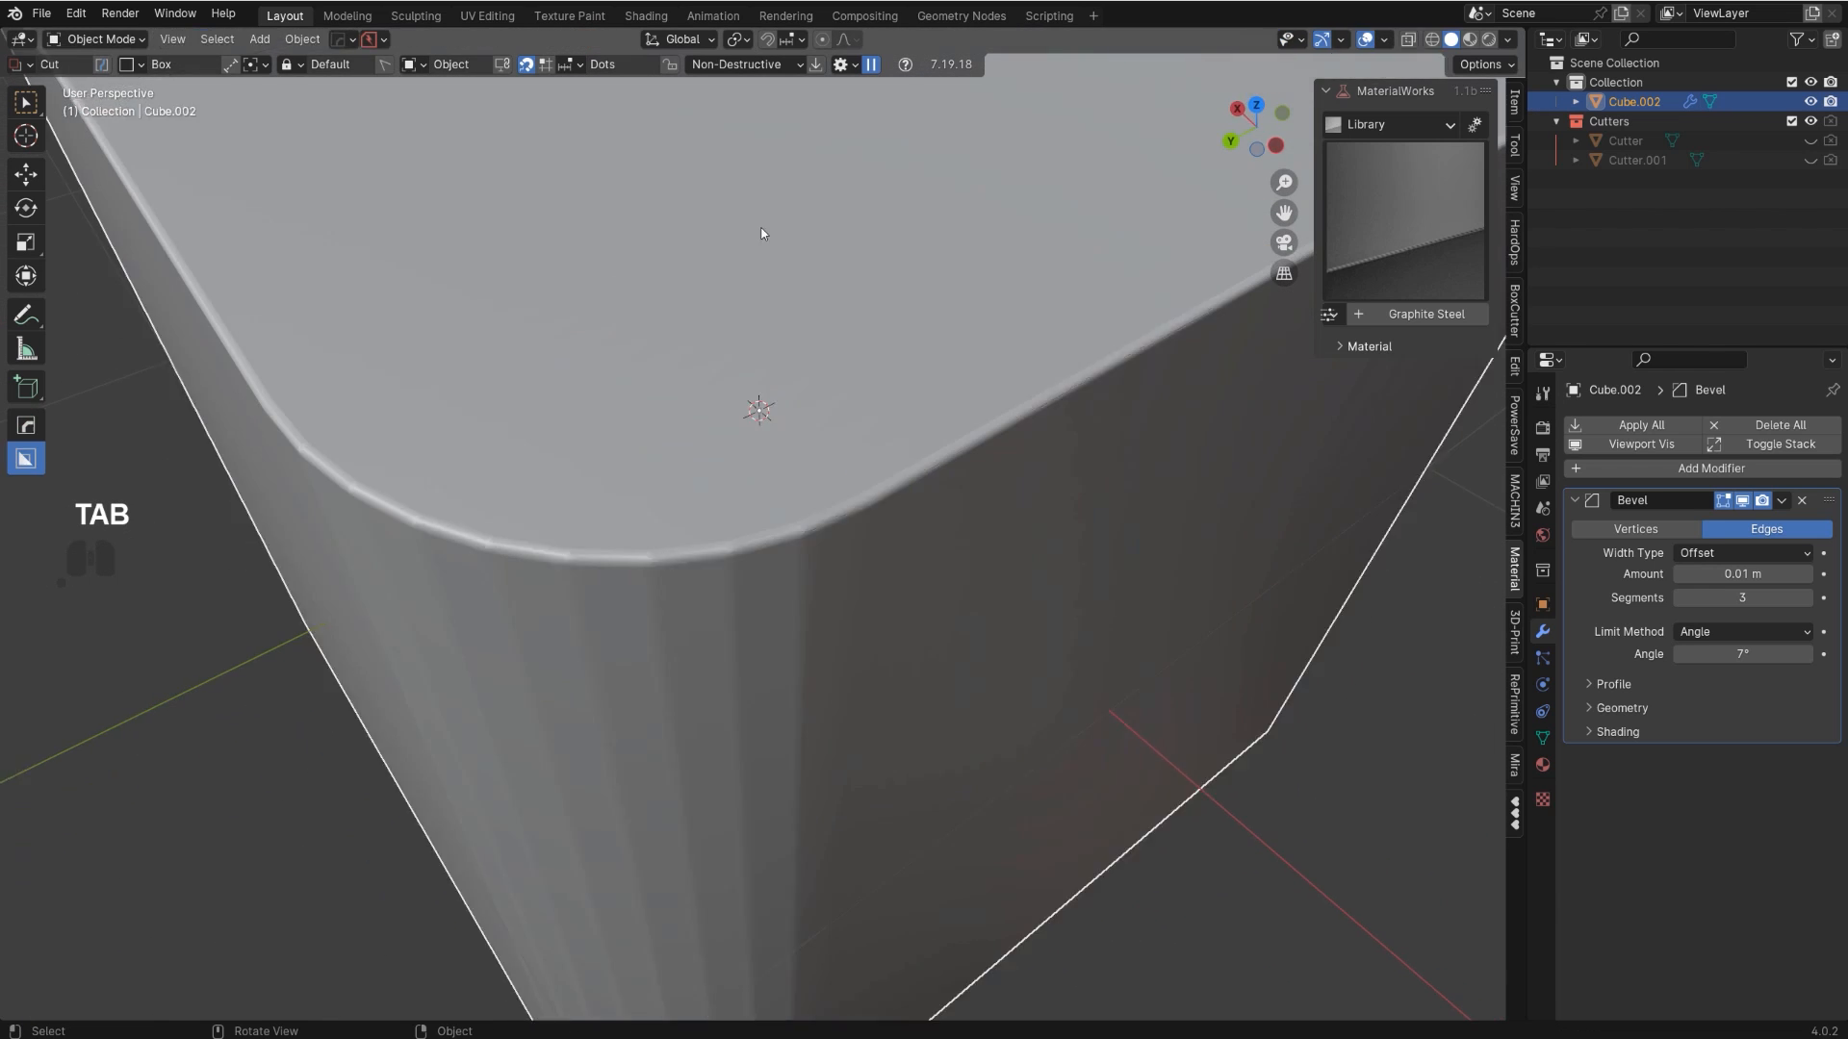
scroll(751, 231, "down", 2)
middle_click_drag(755, 577, 776, 545)
scroll(760, 482, "up", 2)
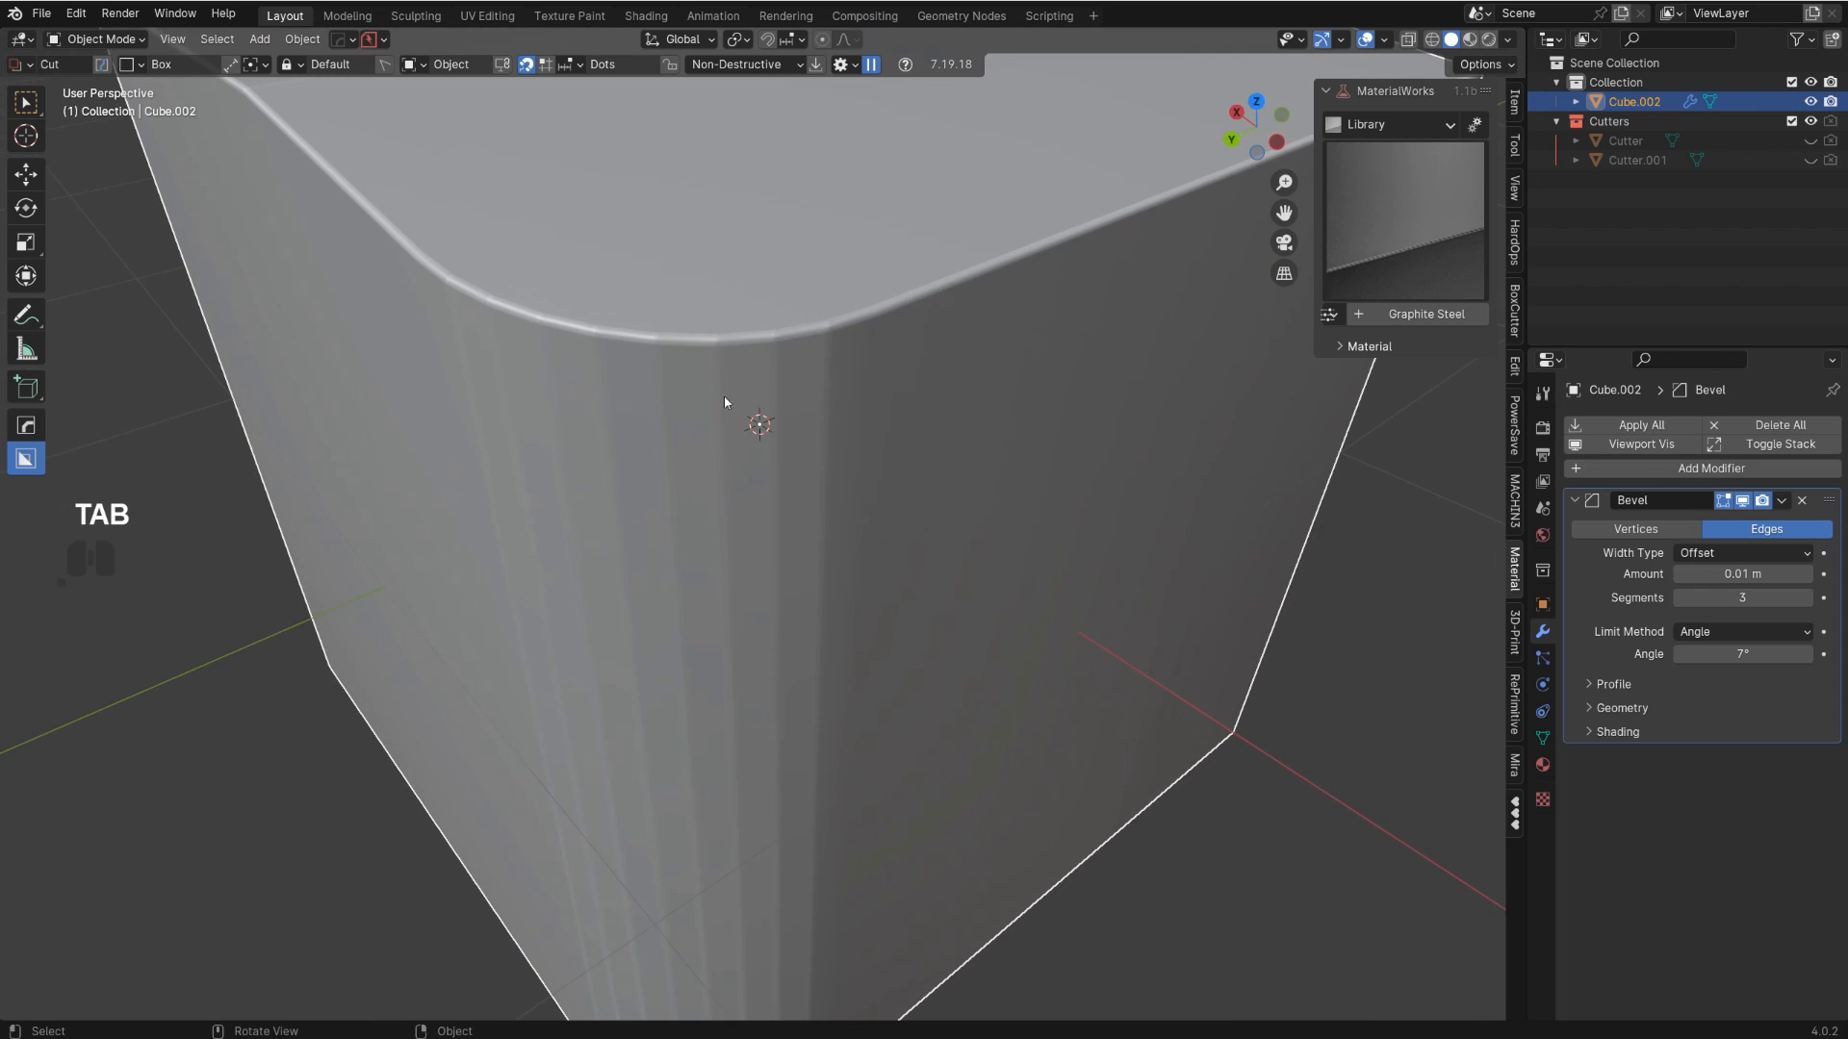
- Raise the Bevel modifier's angle limit to 11° while watching the rounded corner's segments
middle_click_drag(925, 502, 962, 550, "shift")
left_click_drag(1744, 655, 1740, 655, "shift")
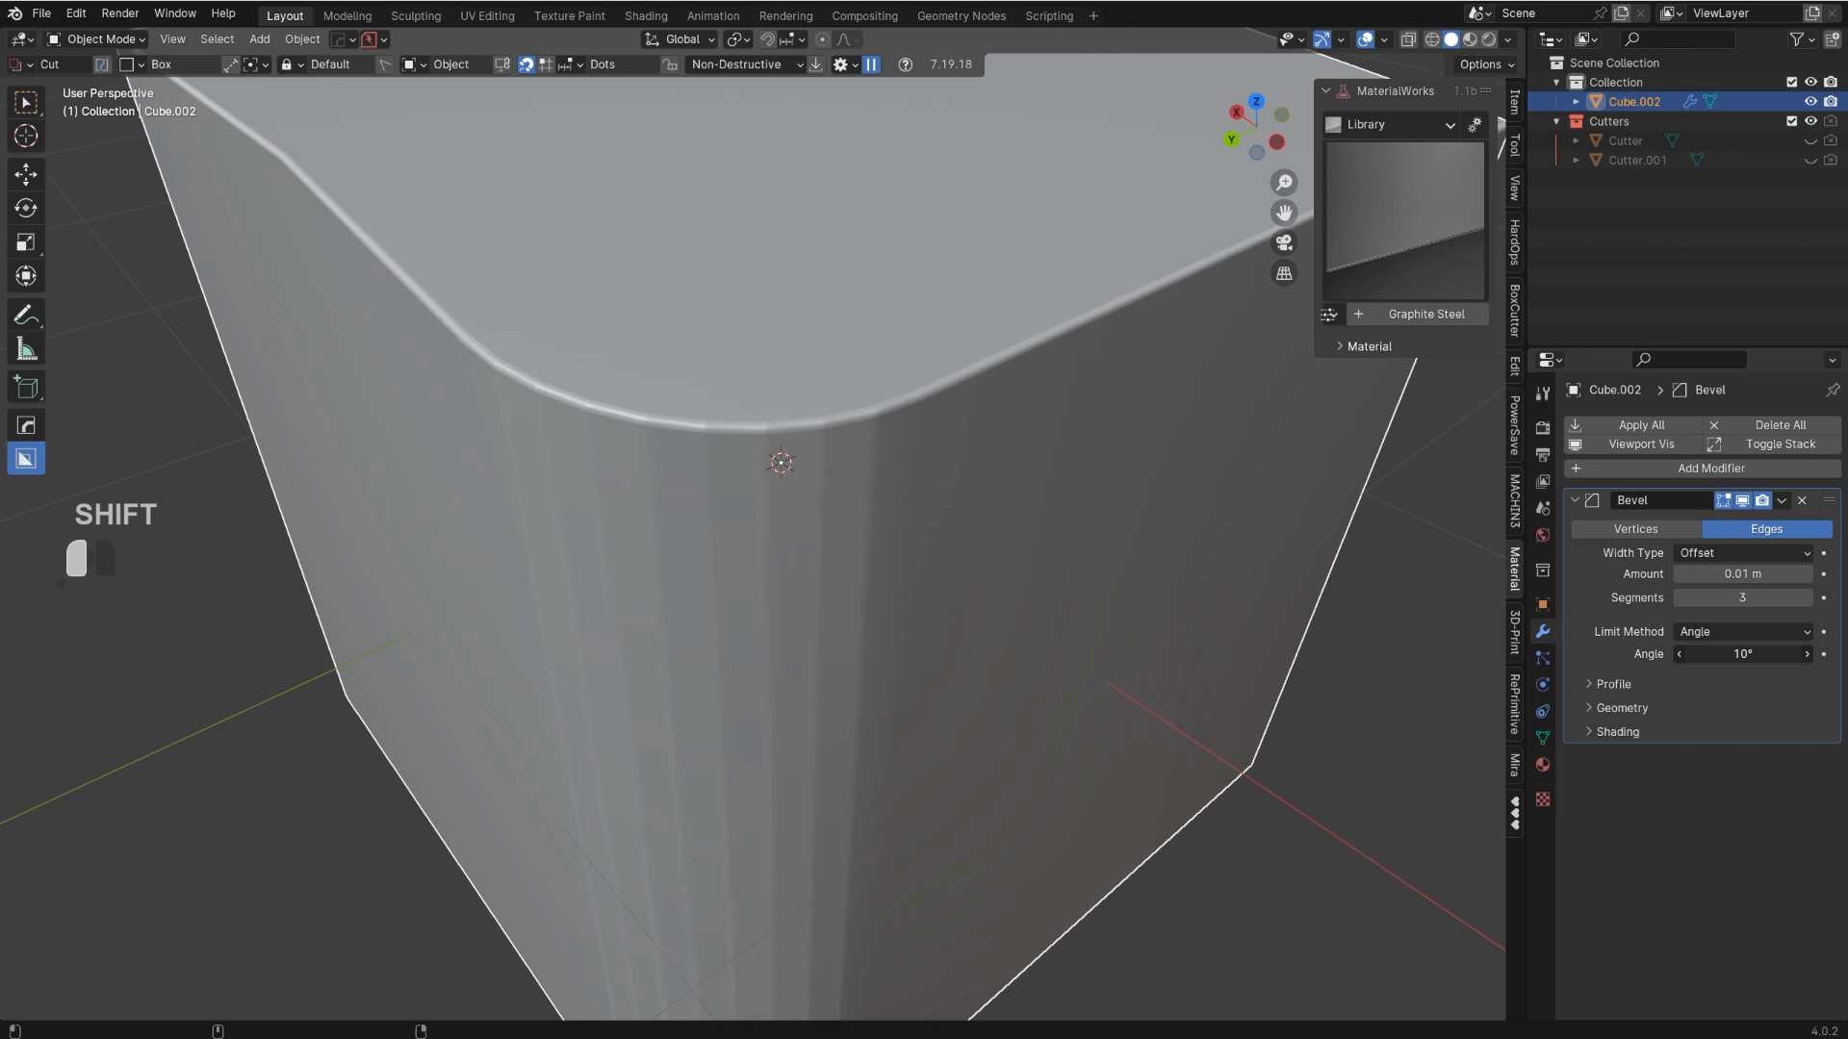
left_click_drag(1742, 654, 1742, 654, "shift")
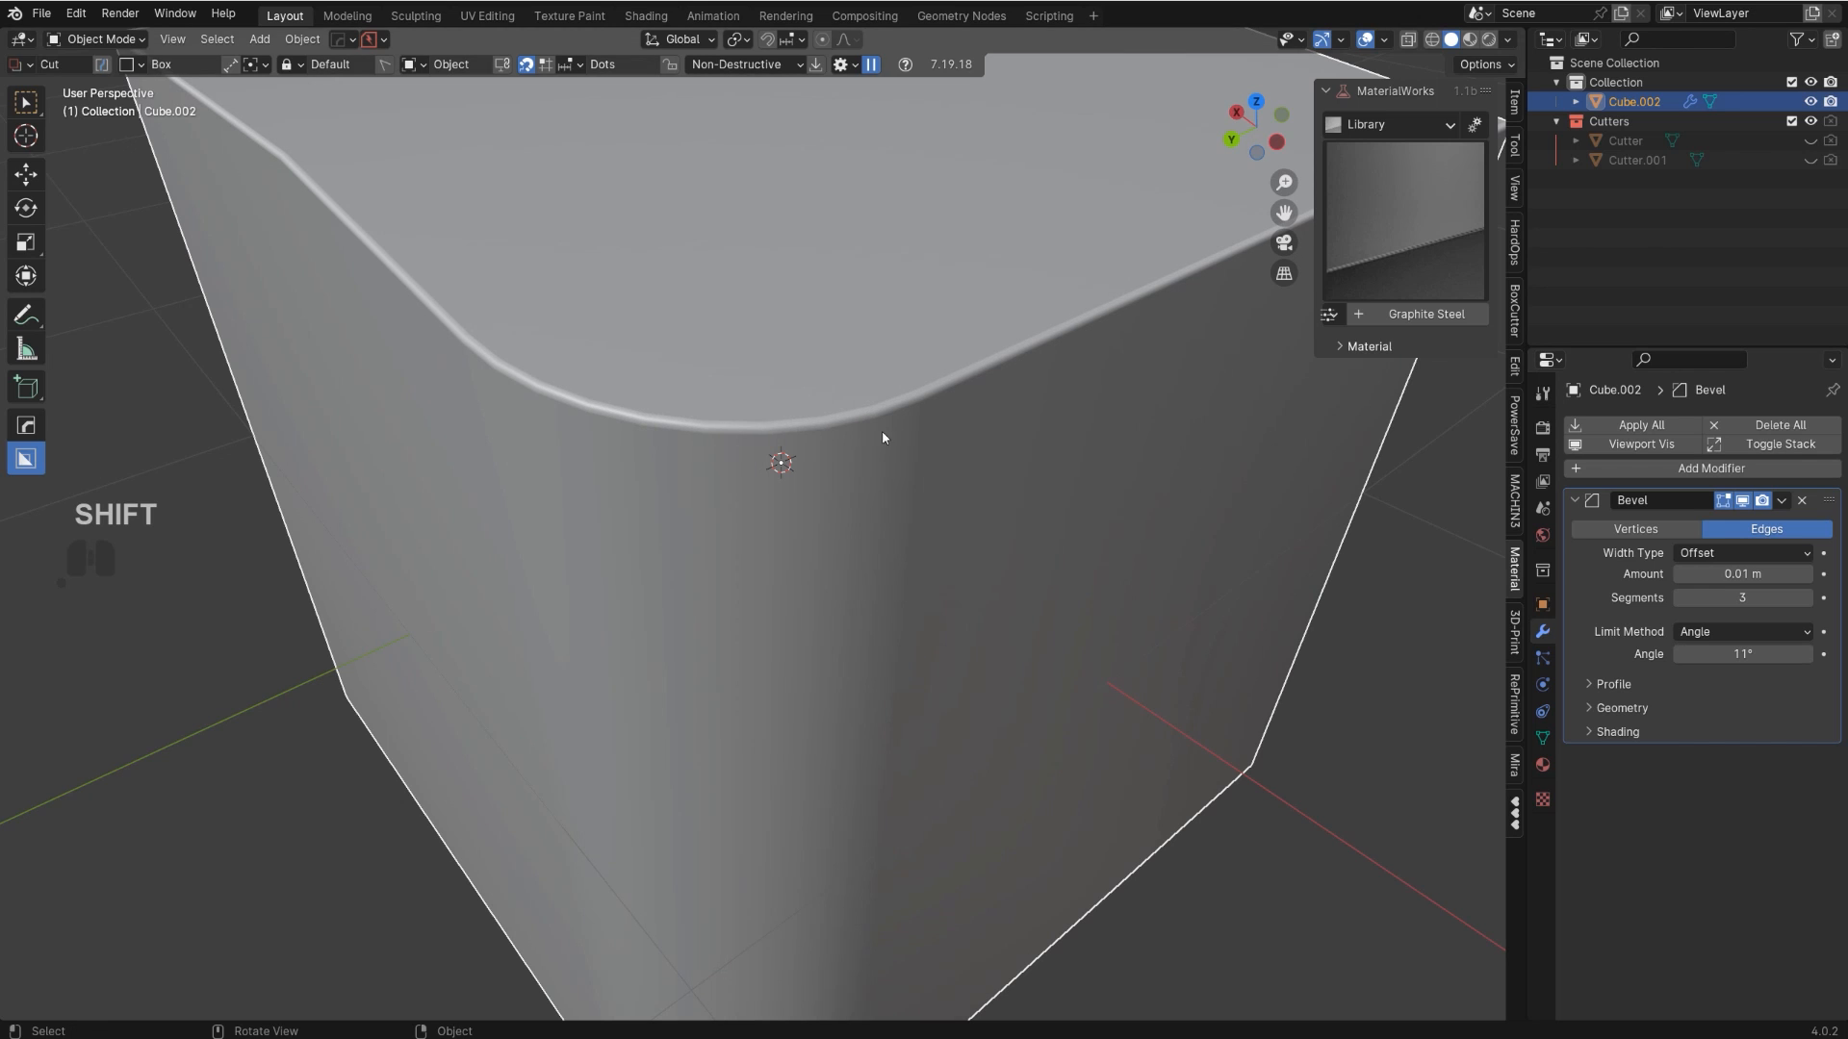
scroll(770, 565, "down", 4)
scroll(1206, 591, "up", 2)
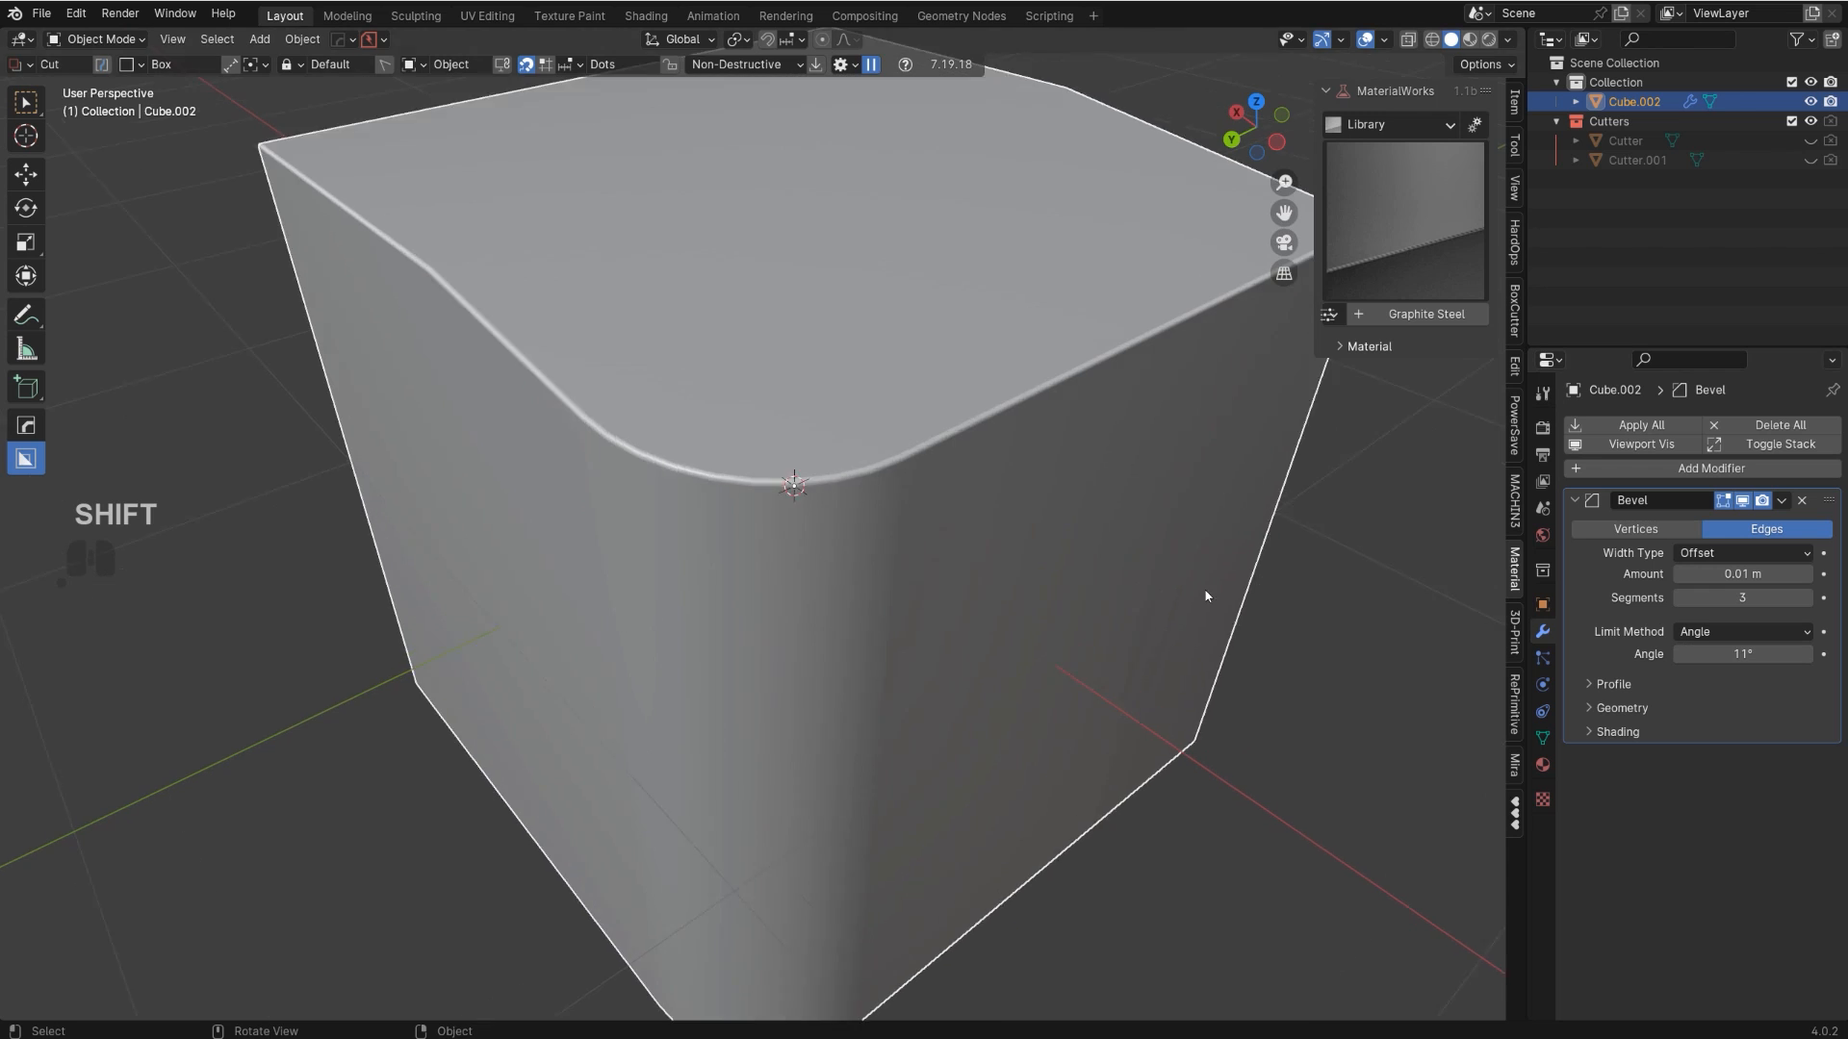
- Select two neighbouring strips of the rounded corner in Edit Mode to examine the angle between them
key("Tab")
scroll(872, 513, "up", 3)
left_click(771, 479)
left_click(895, 453, "shift")
scroll(895, 454, "down", 4)
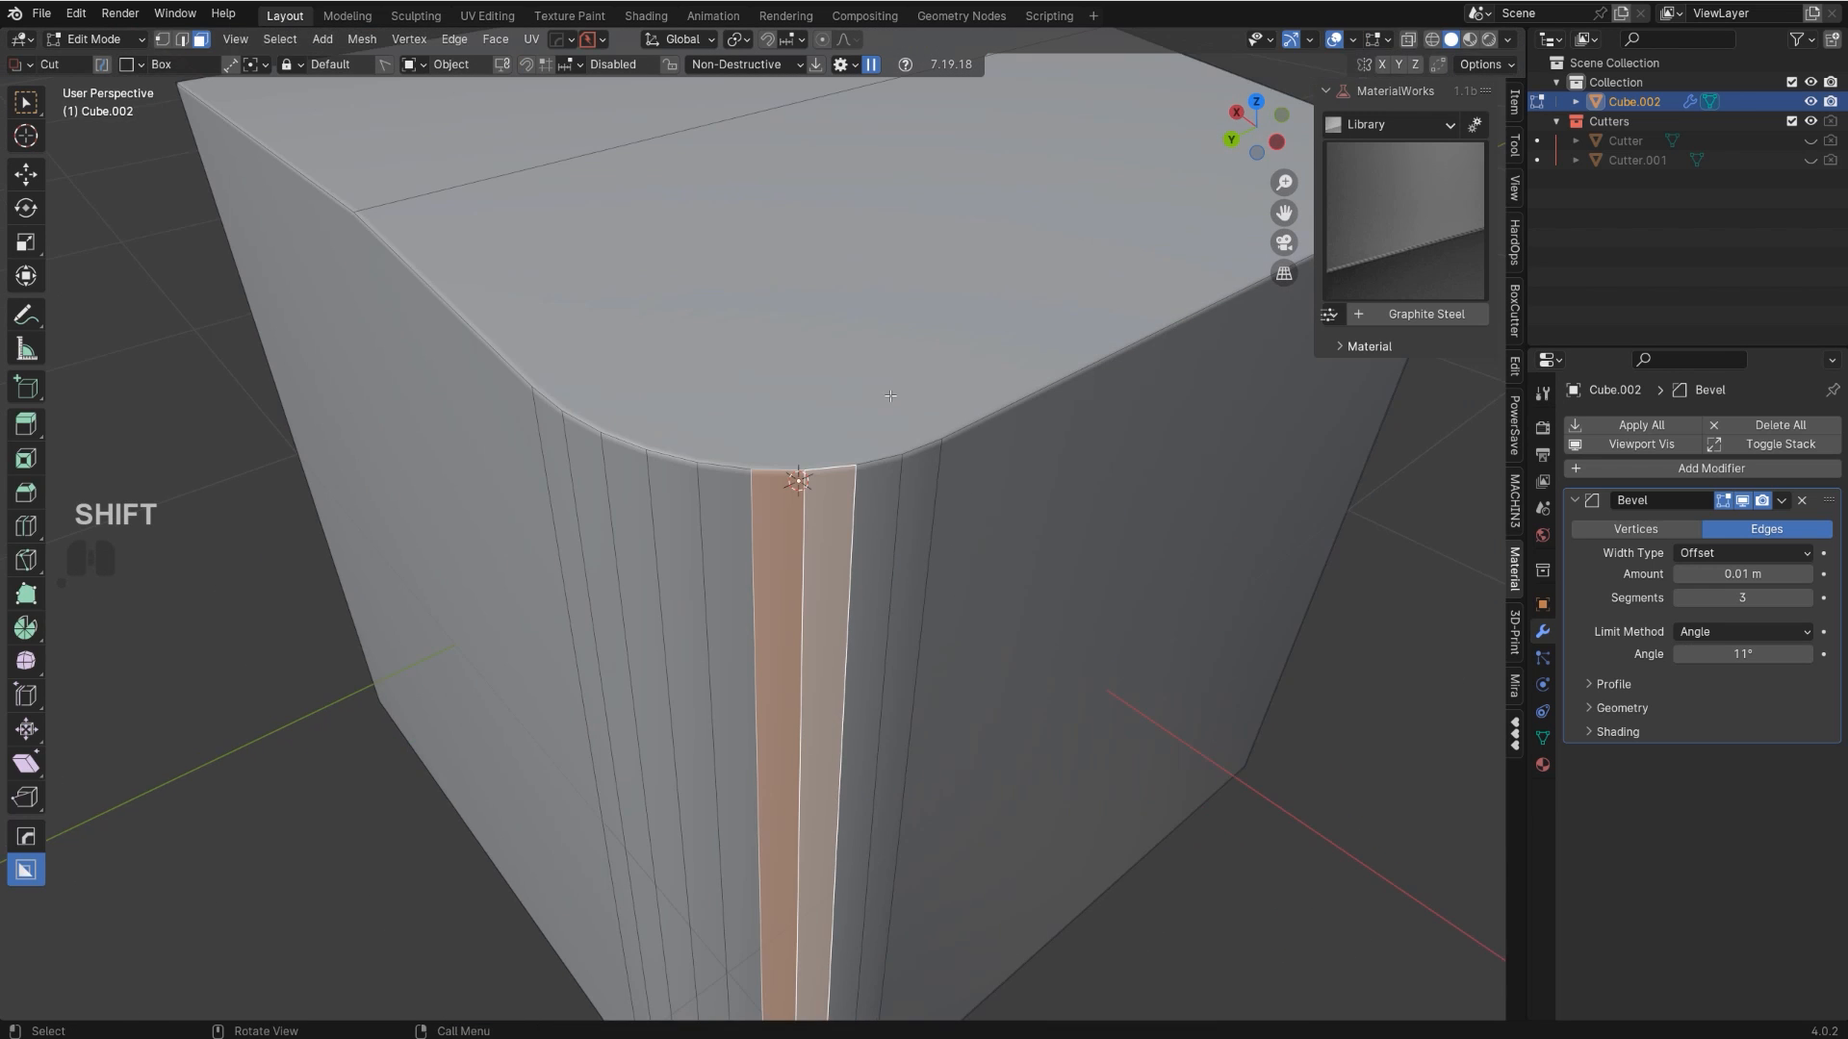
middle_click_drag(732, 279, 715, 416)
left_click(714, 416)
left_click(587, 198)
scroll(602, 240, "down", 3)
middle_click_drag(611, 274, 625, 219)
left_click(631, 225)
key("ctrl+z")
key("ctrl+z")
key("ctrl+z")
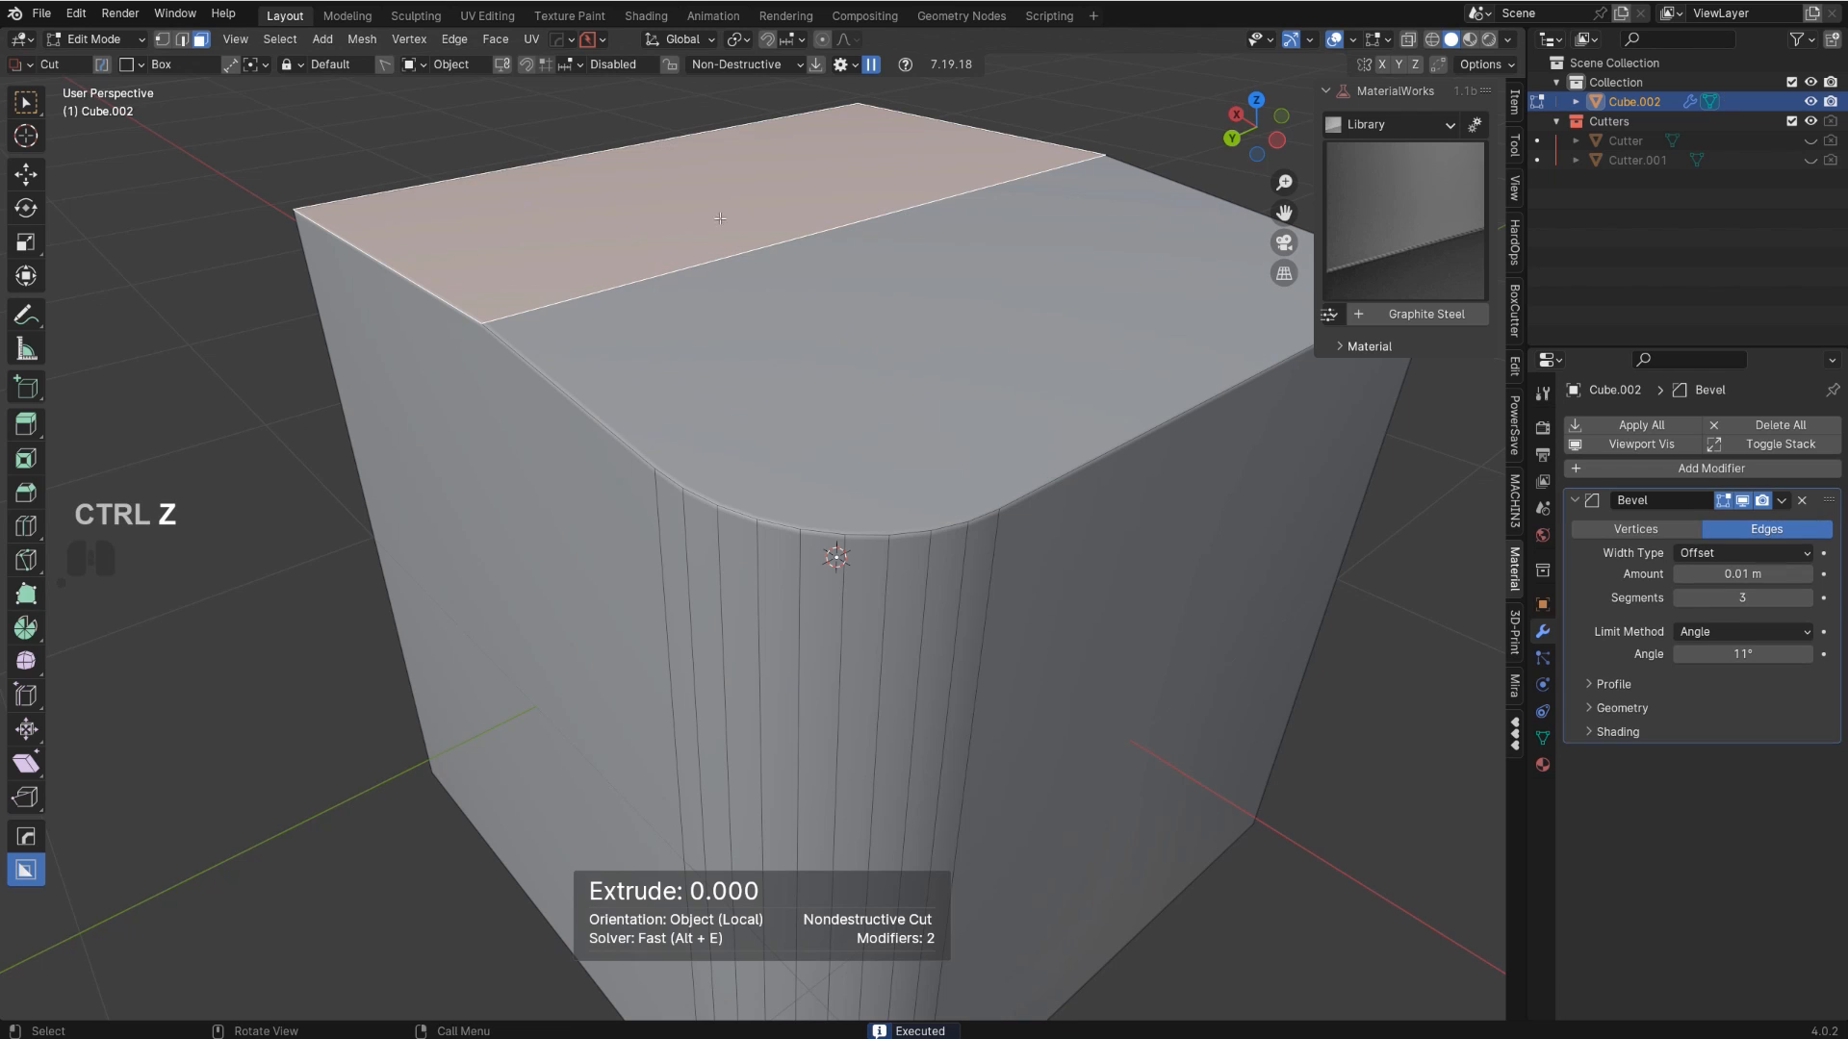
- Select one strip of the rounded corner and examine the cube's bevels with the 11° limit in Object Mode
left_click(864, 610)
scroll(1001, 598, "up", 2)
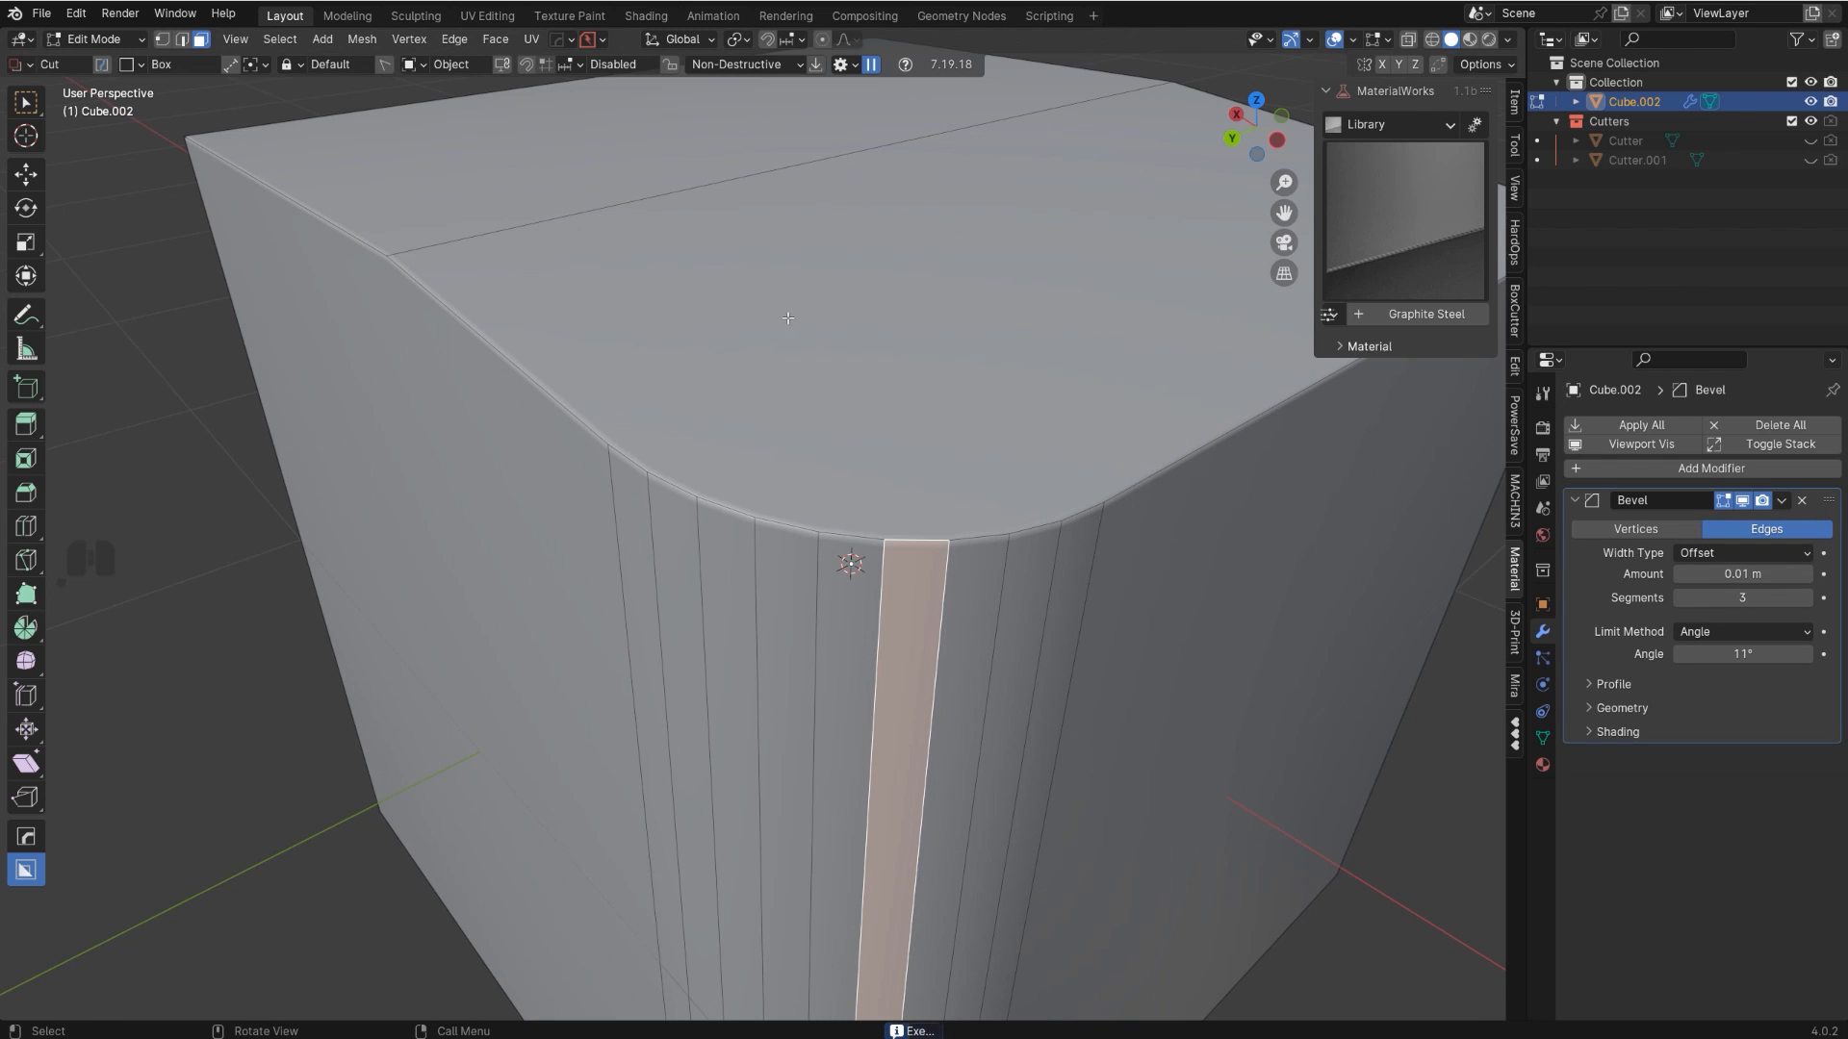
key("Tab")
scroll(788, 318, "down", 5)
scroll(736, 419, "up", 6)
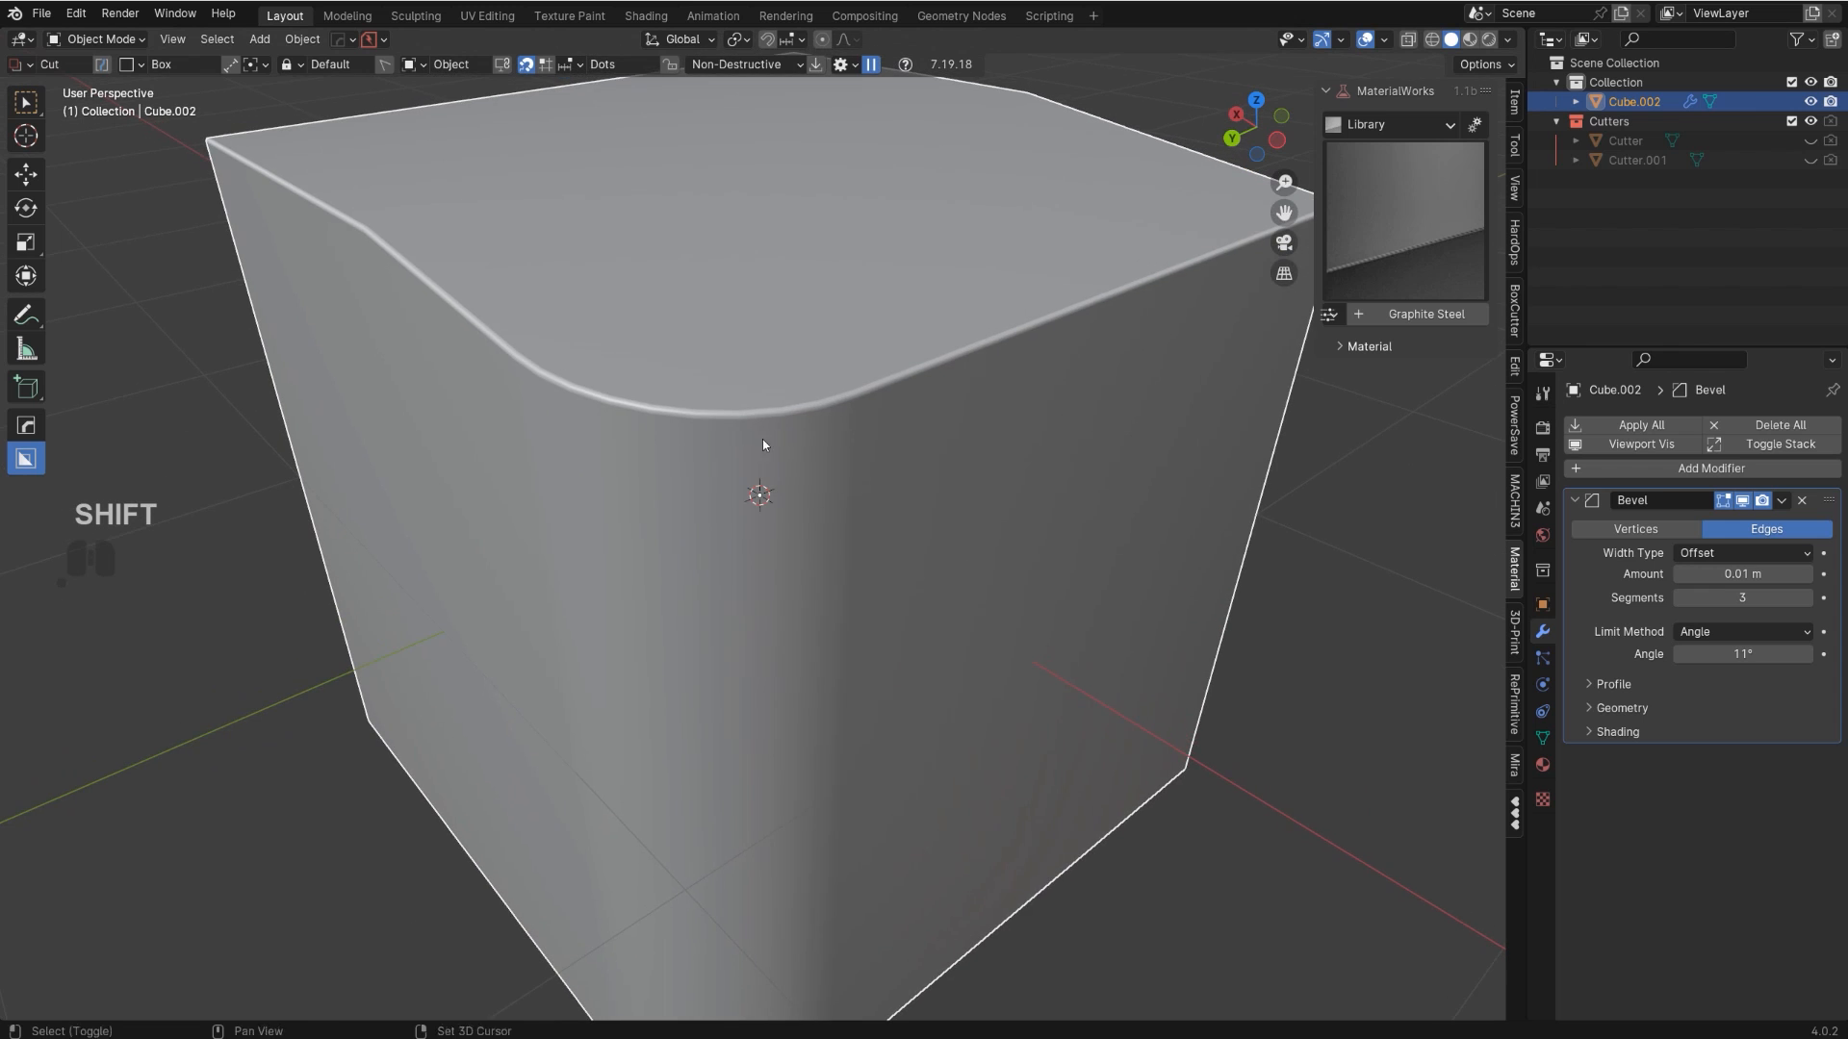
middle_click_drag(1005, 505, 1045, 561, "shift")
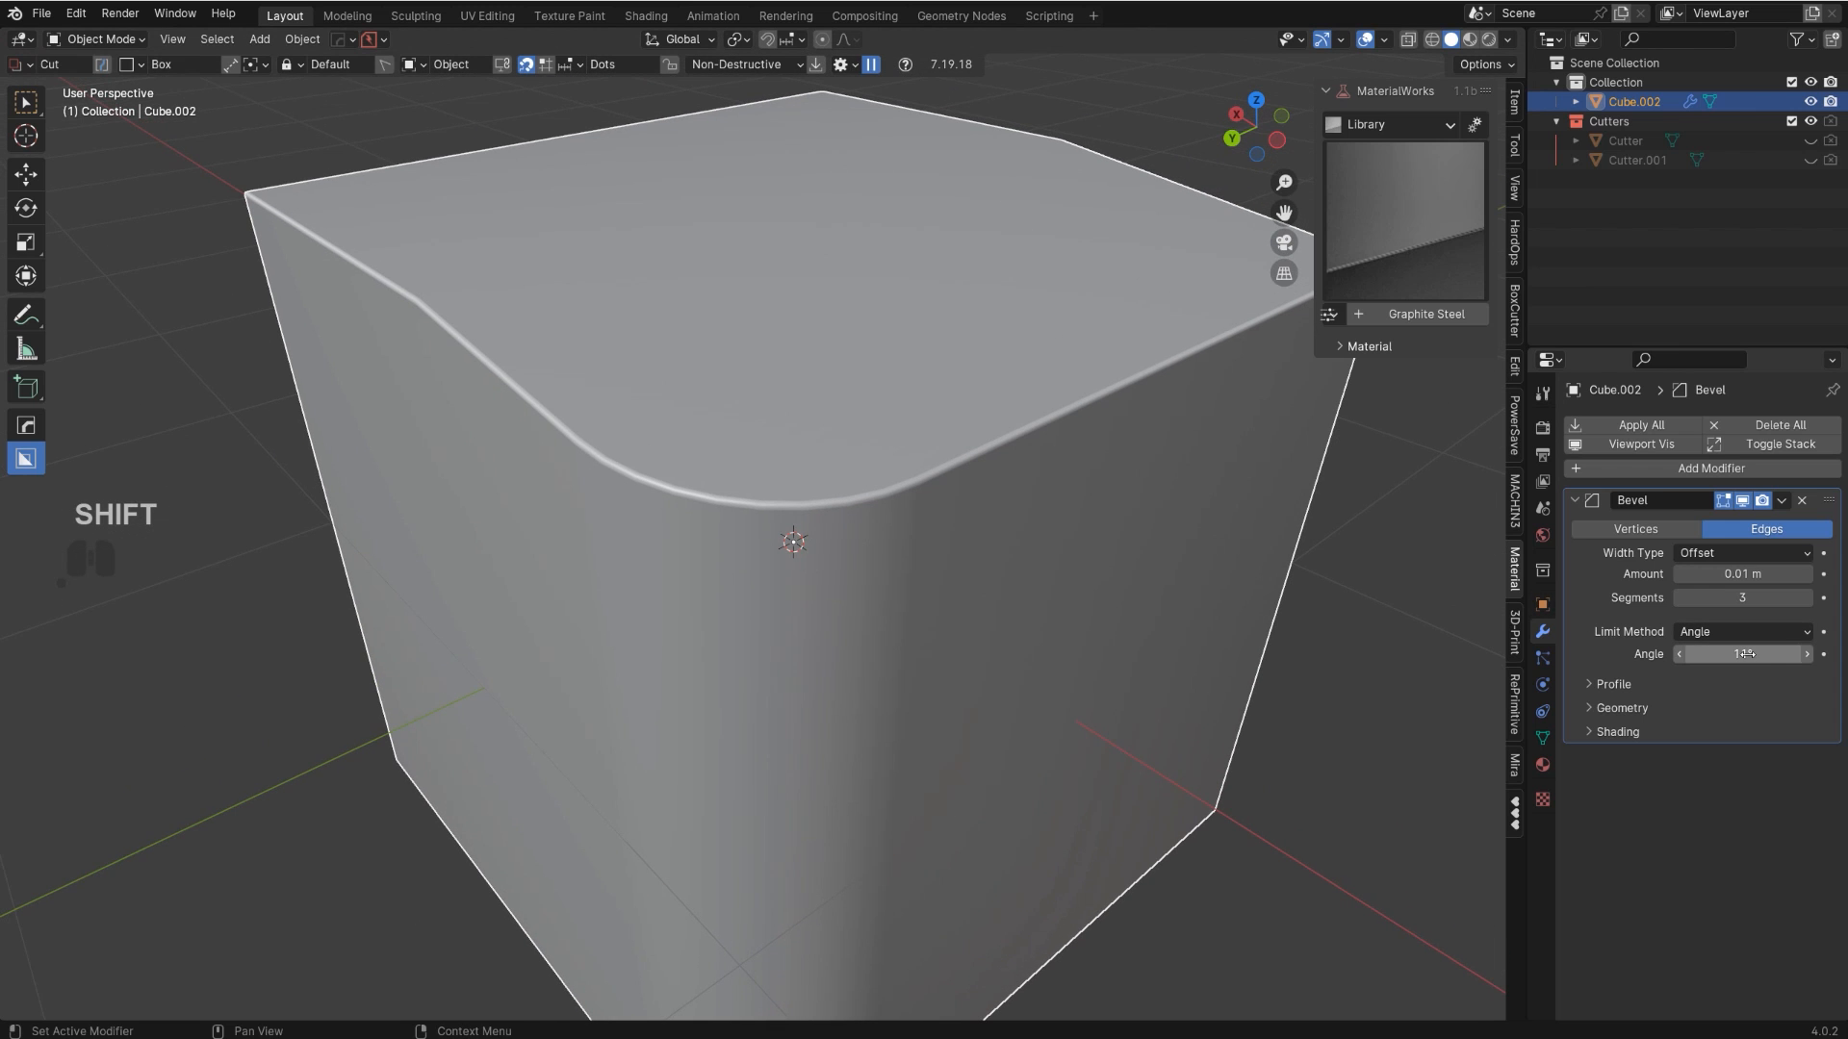
- Select the cube's sharp edges in Edit Mode, add the shallow edge across the top, and deselect the rounded corner's strip
key("Tab")
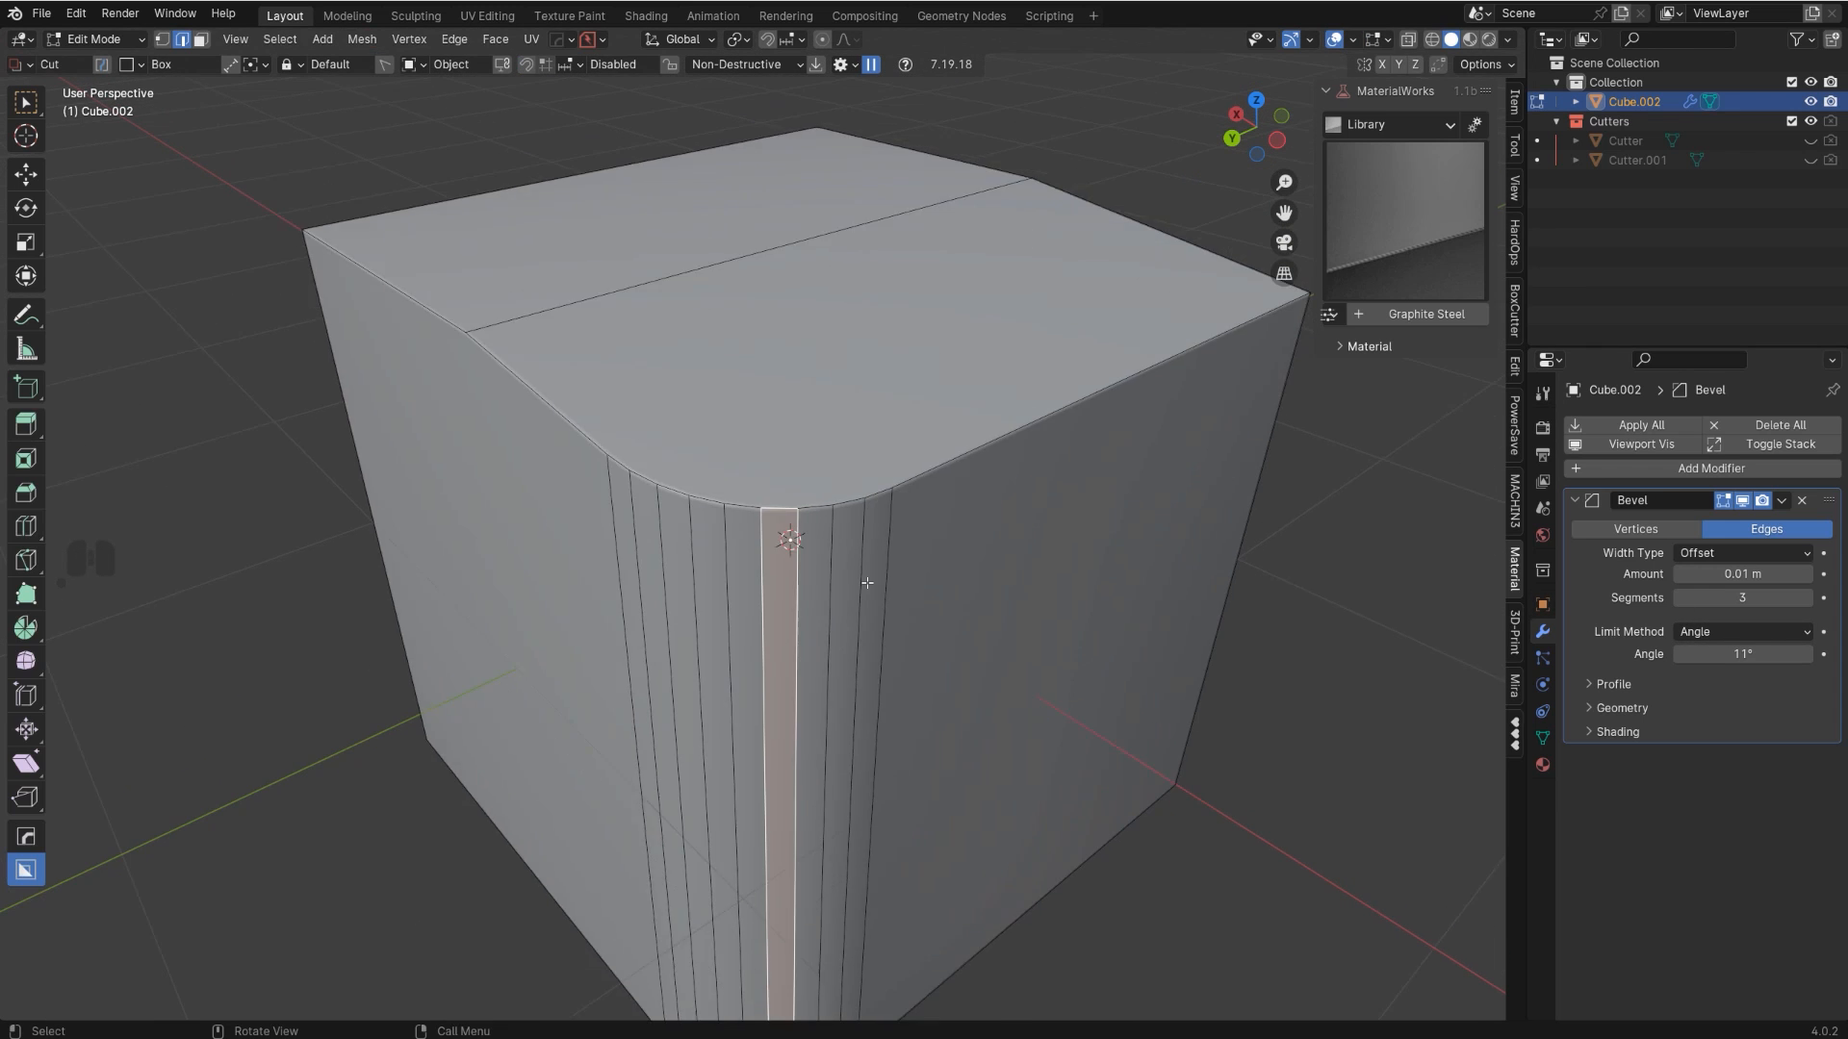
scroll(868, 583, "down", 2)
left_click(280, 38)
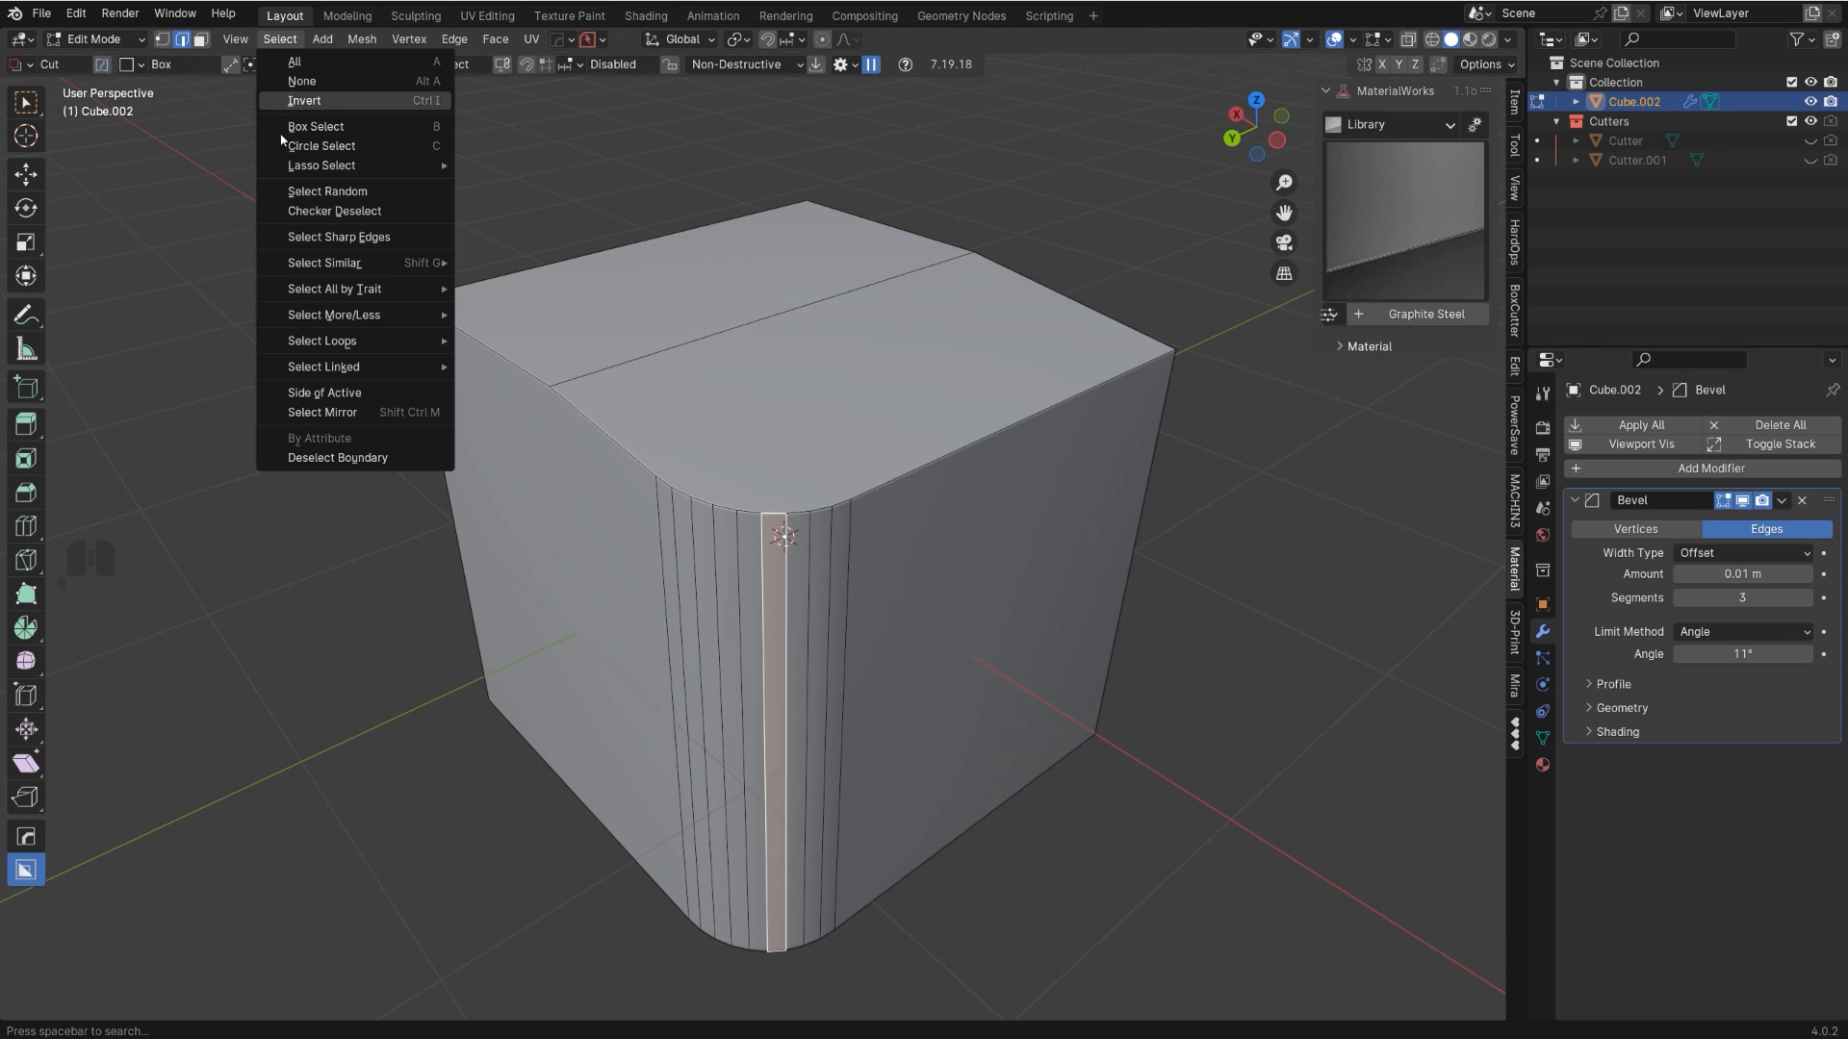
left_click(358, 237)
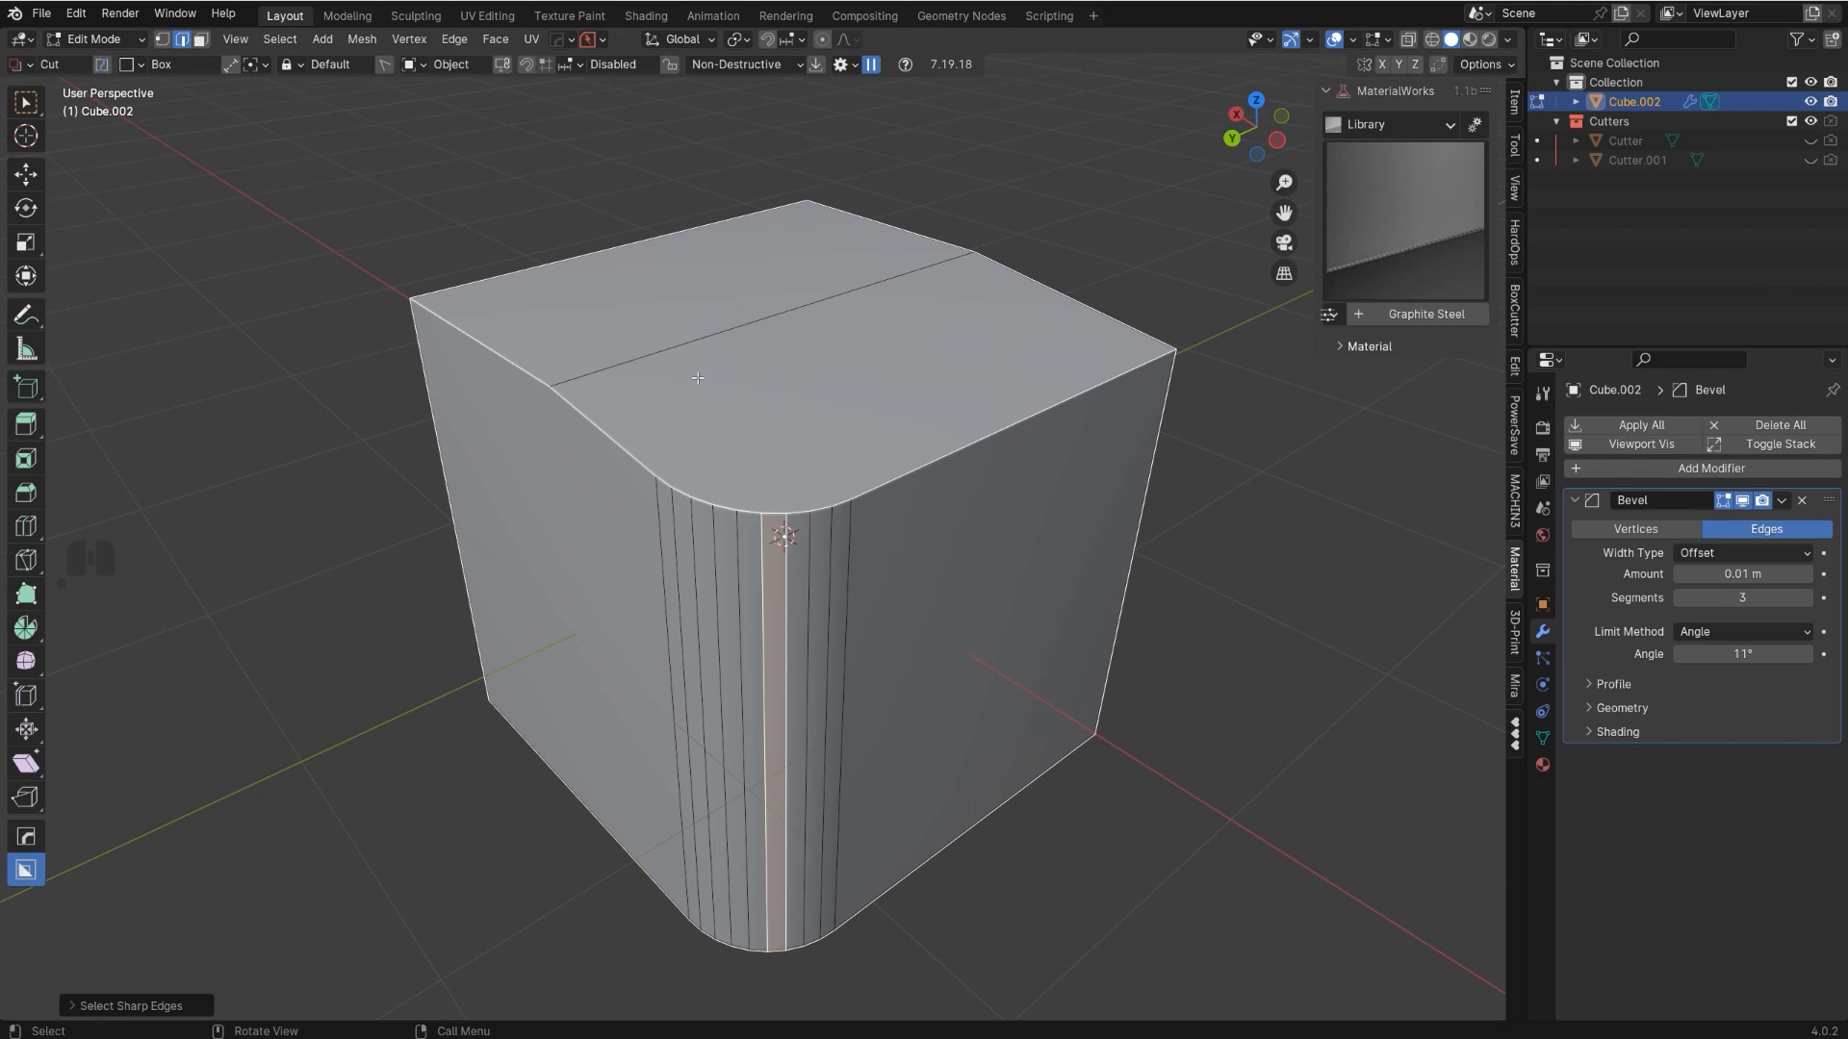
left_click(698, 378, "shift")
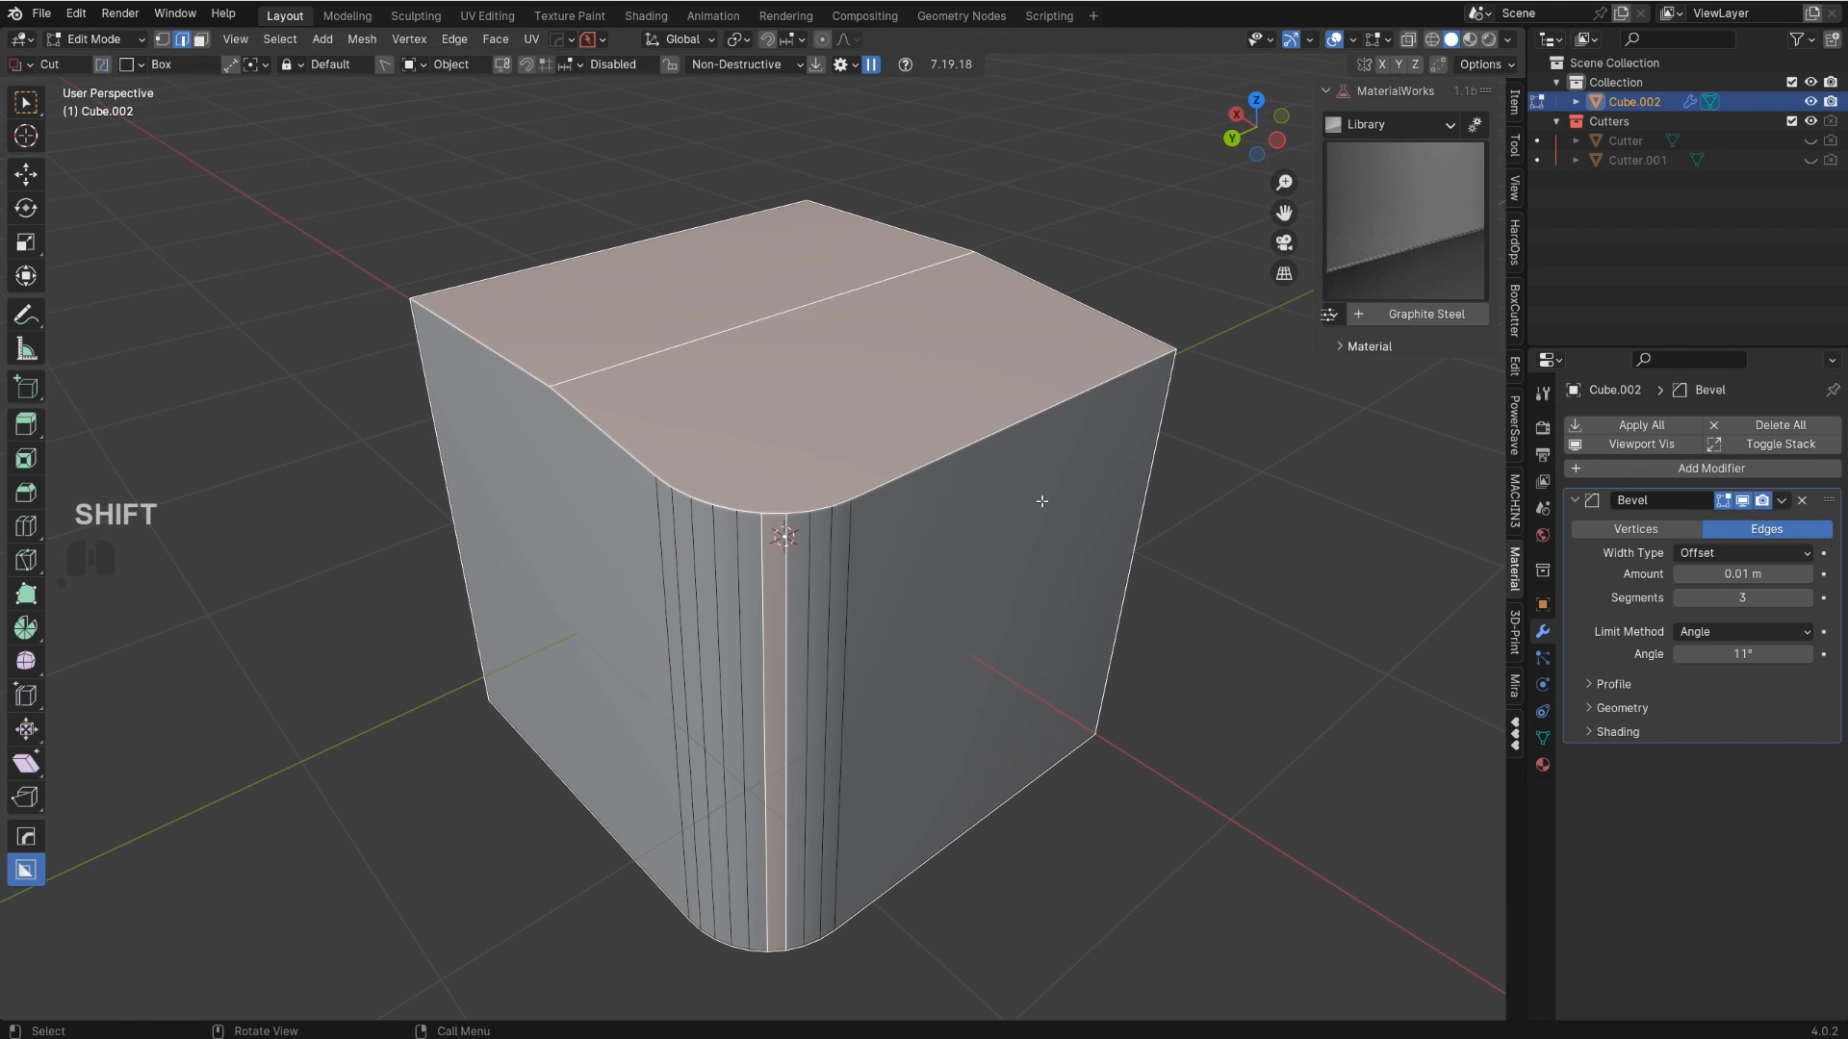
left_click(775, 575, "shift")
- Give the selected edges a bevel weight of 1
right_click(919, 478)
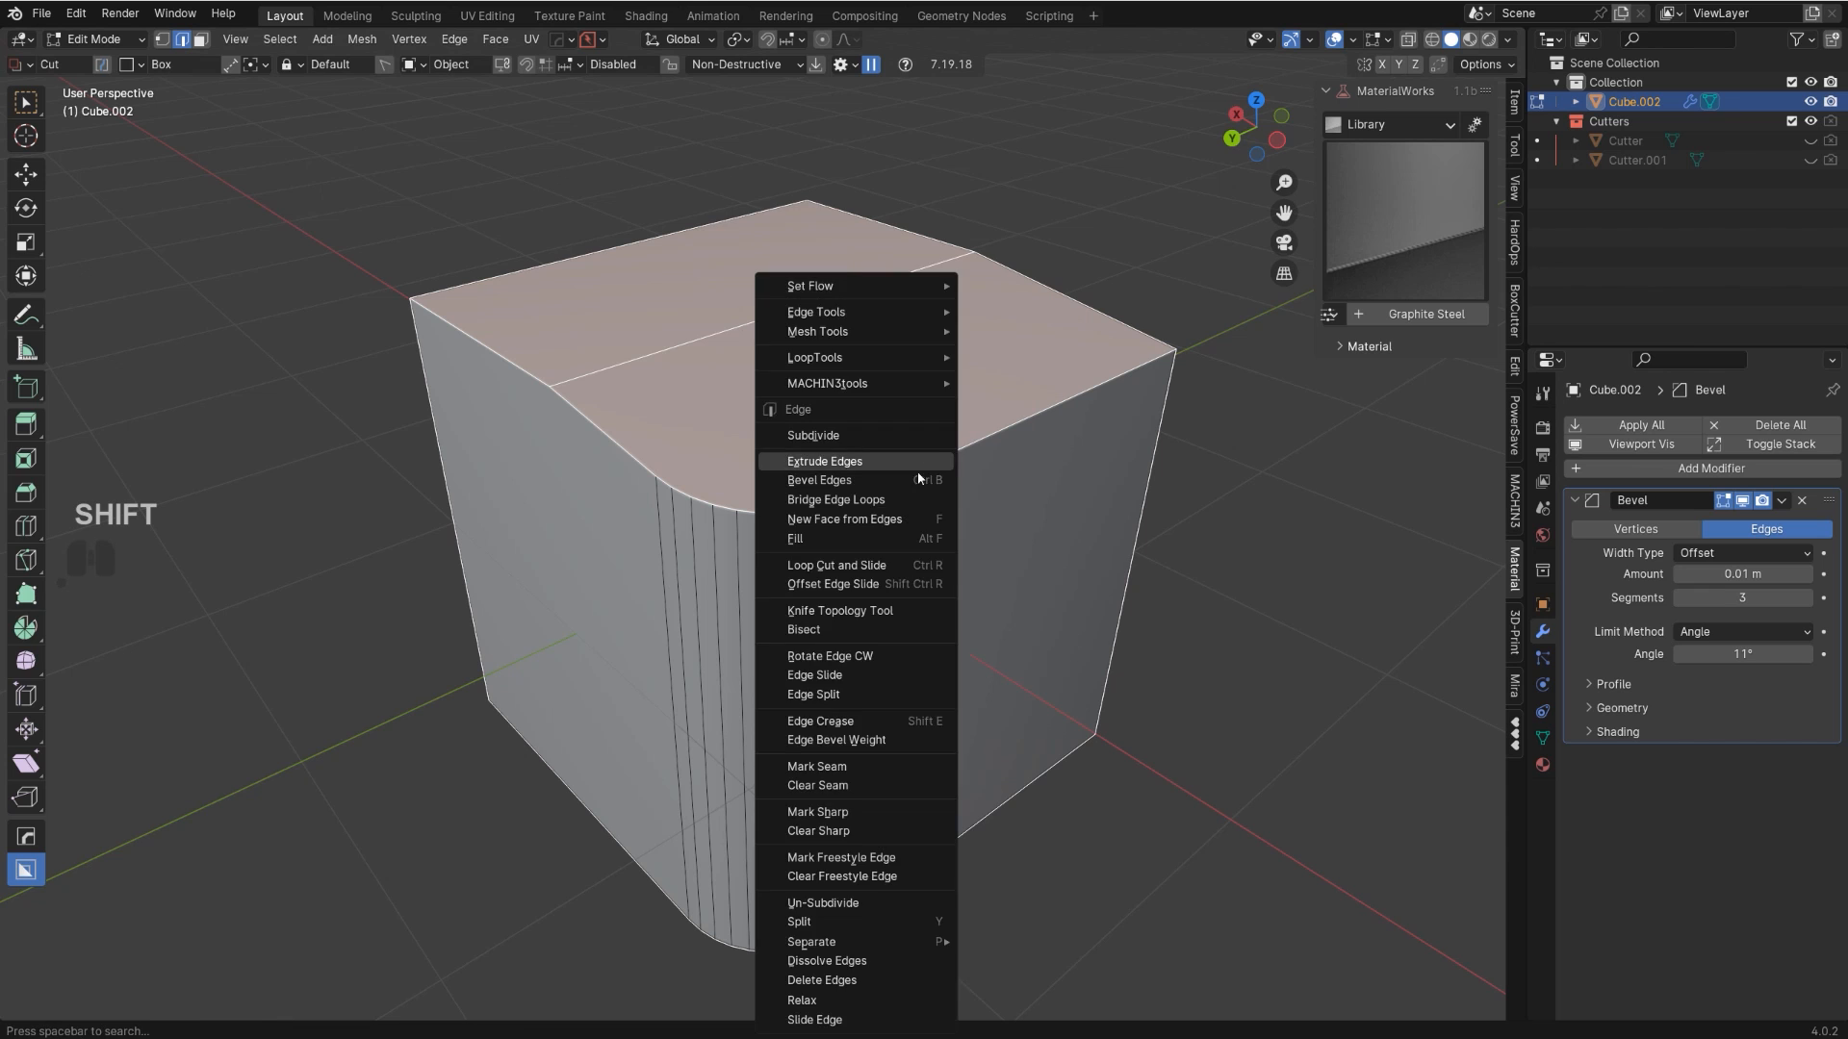
left_click(922, 510)
key("1")
key("Return")
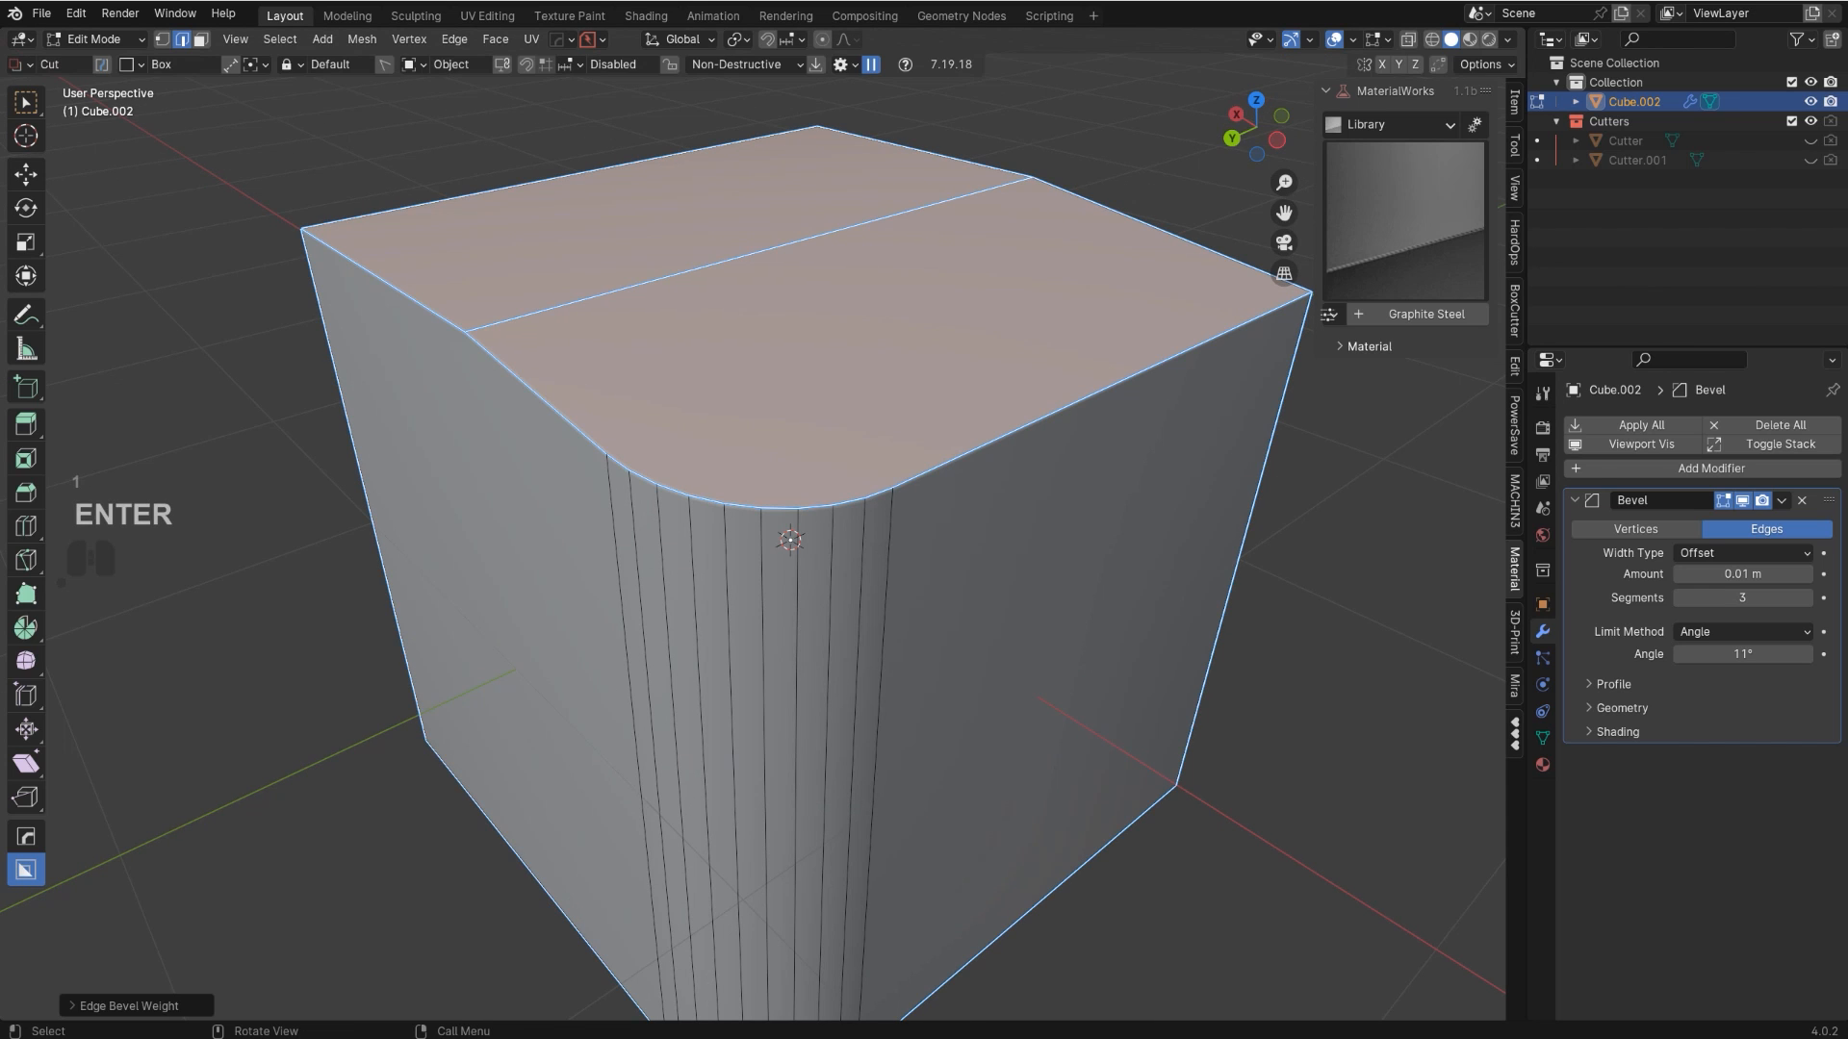
- Set the Bevel modifier's limit method to Weight and inspect the rounded cube in Object Mode
left_click(1730, 632)
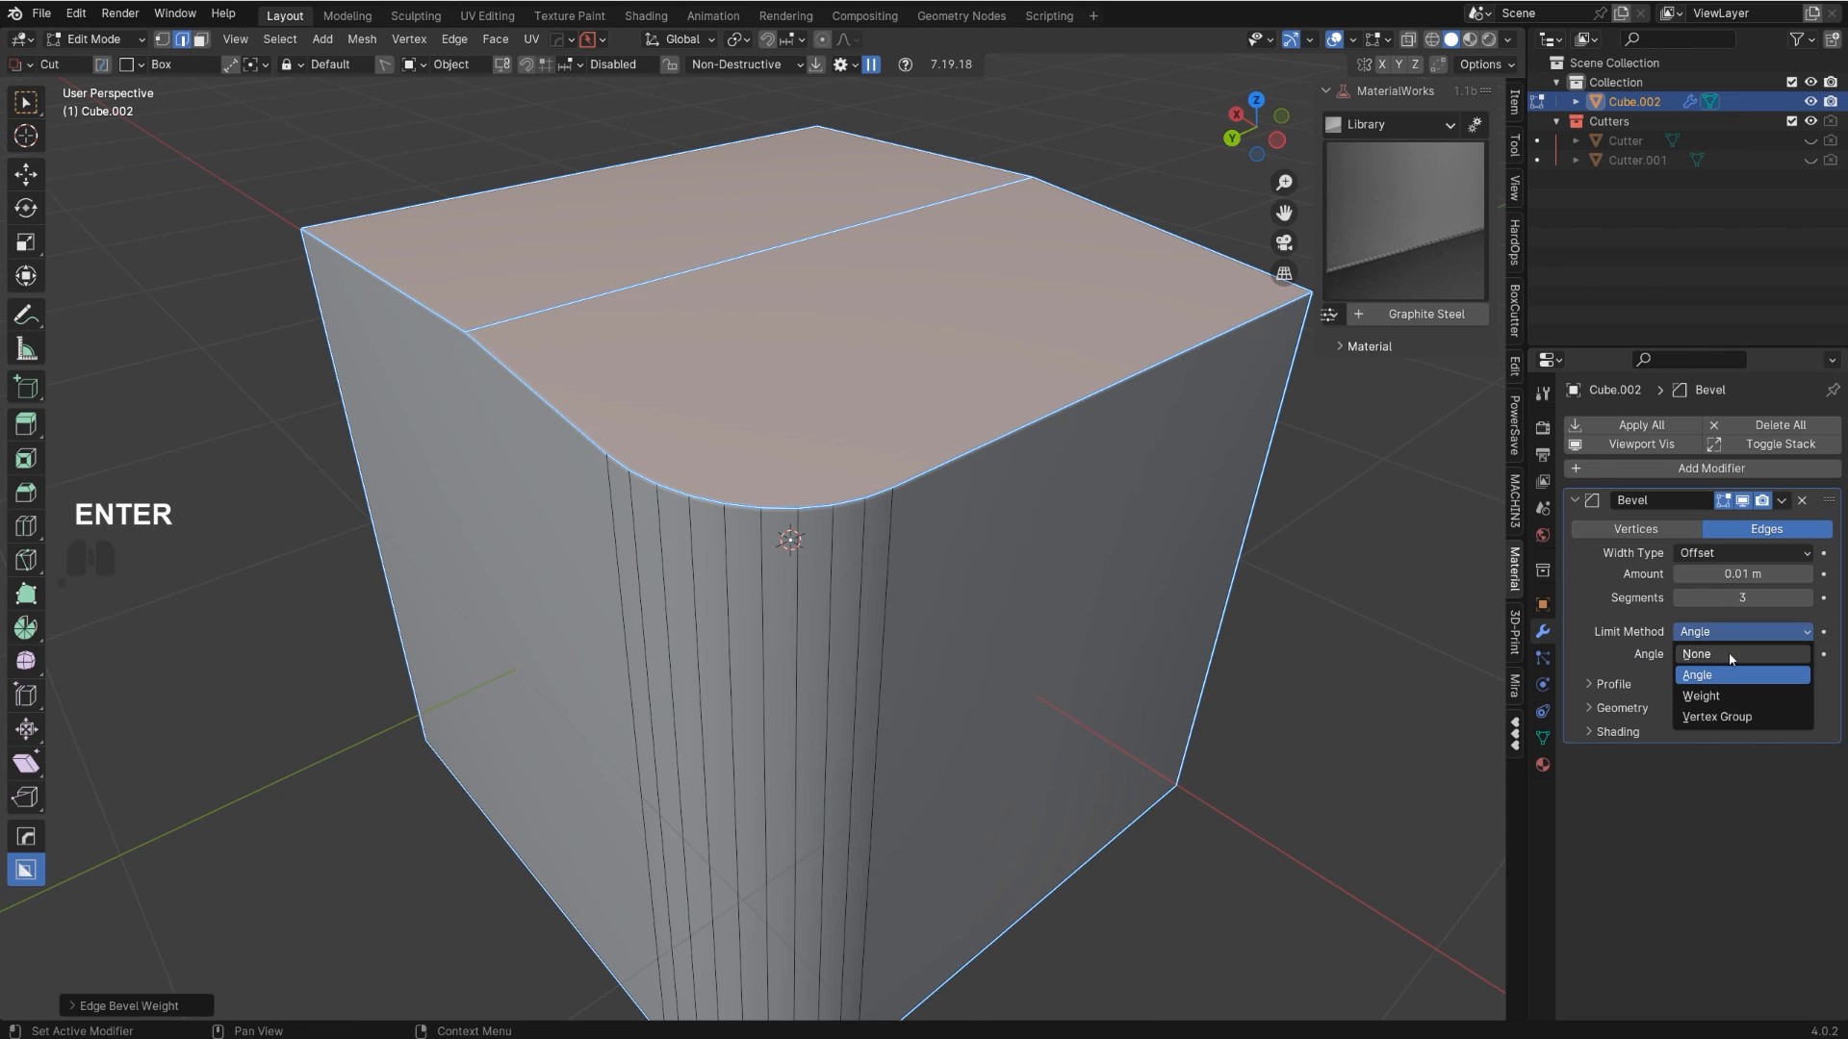
left_click(1729, 692)
key("Tab")
middle_click_drag(754, 404, 824, 477)
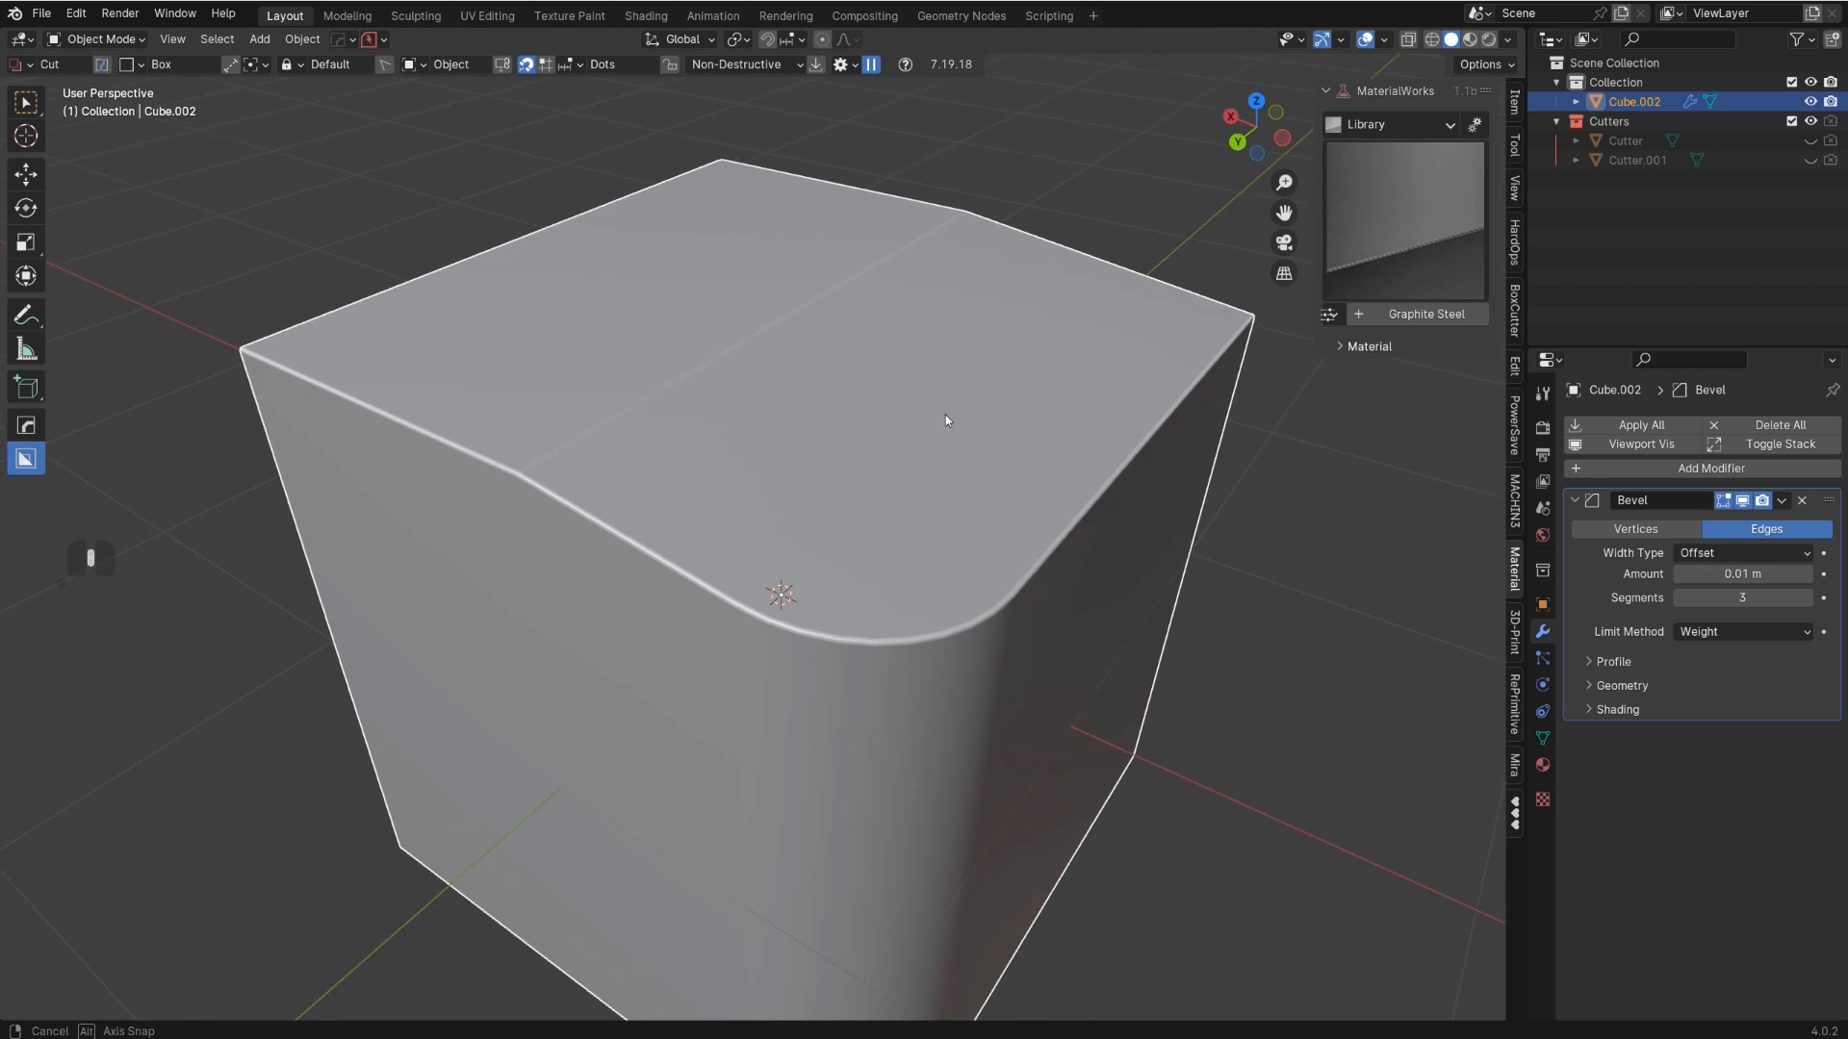
- Examine the weight-limited bevels and rounded corner of the cube in both Object Mode and Edit Mode
middle_click_drag(945, 414, 683, 550)
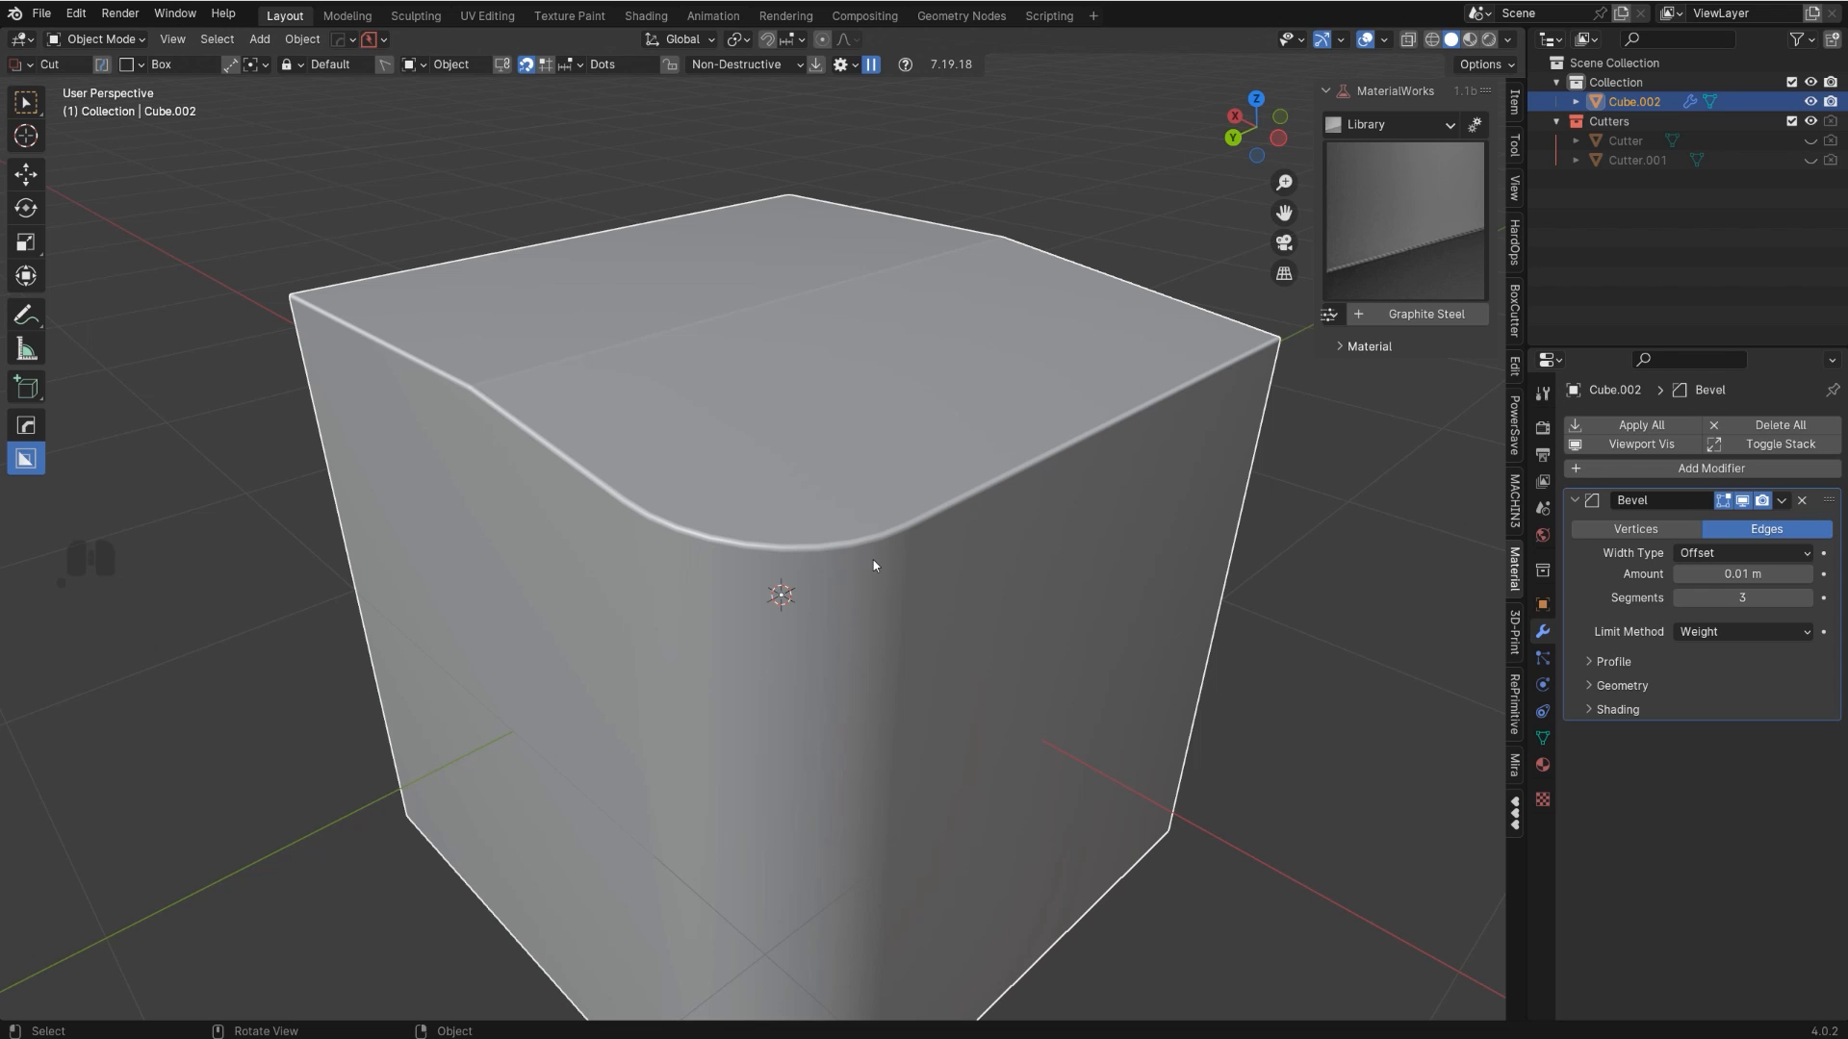
mouse_move(958, 489)
middle_mouse_down()
mouse_move(760, 487)
mouse_move(981, 498)
middle_mouse_up()
middle_click_drag(818, 510, 837, 512, "shift")
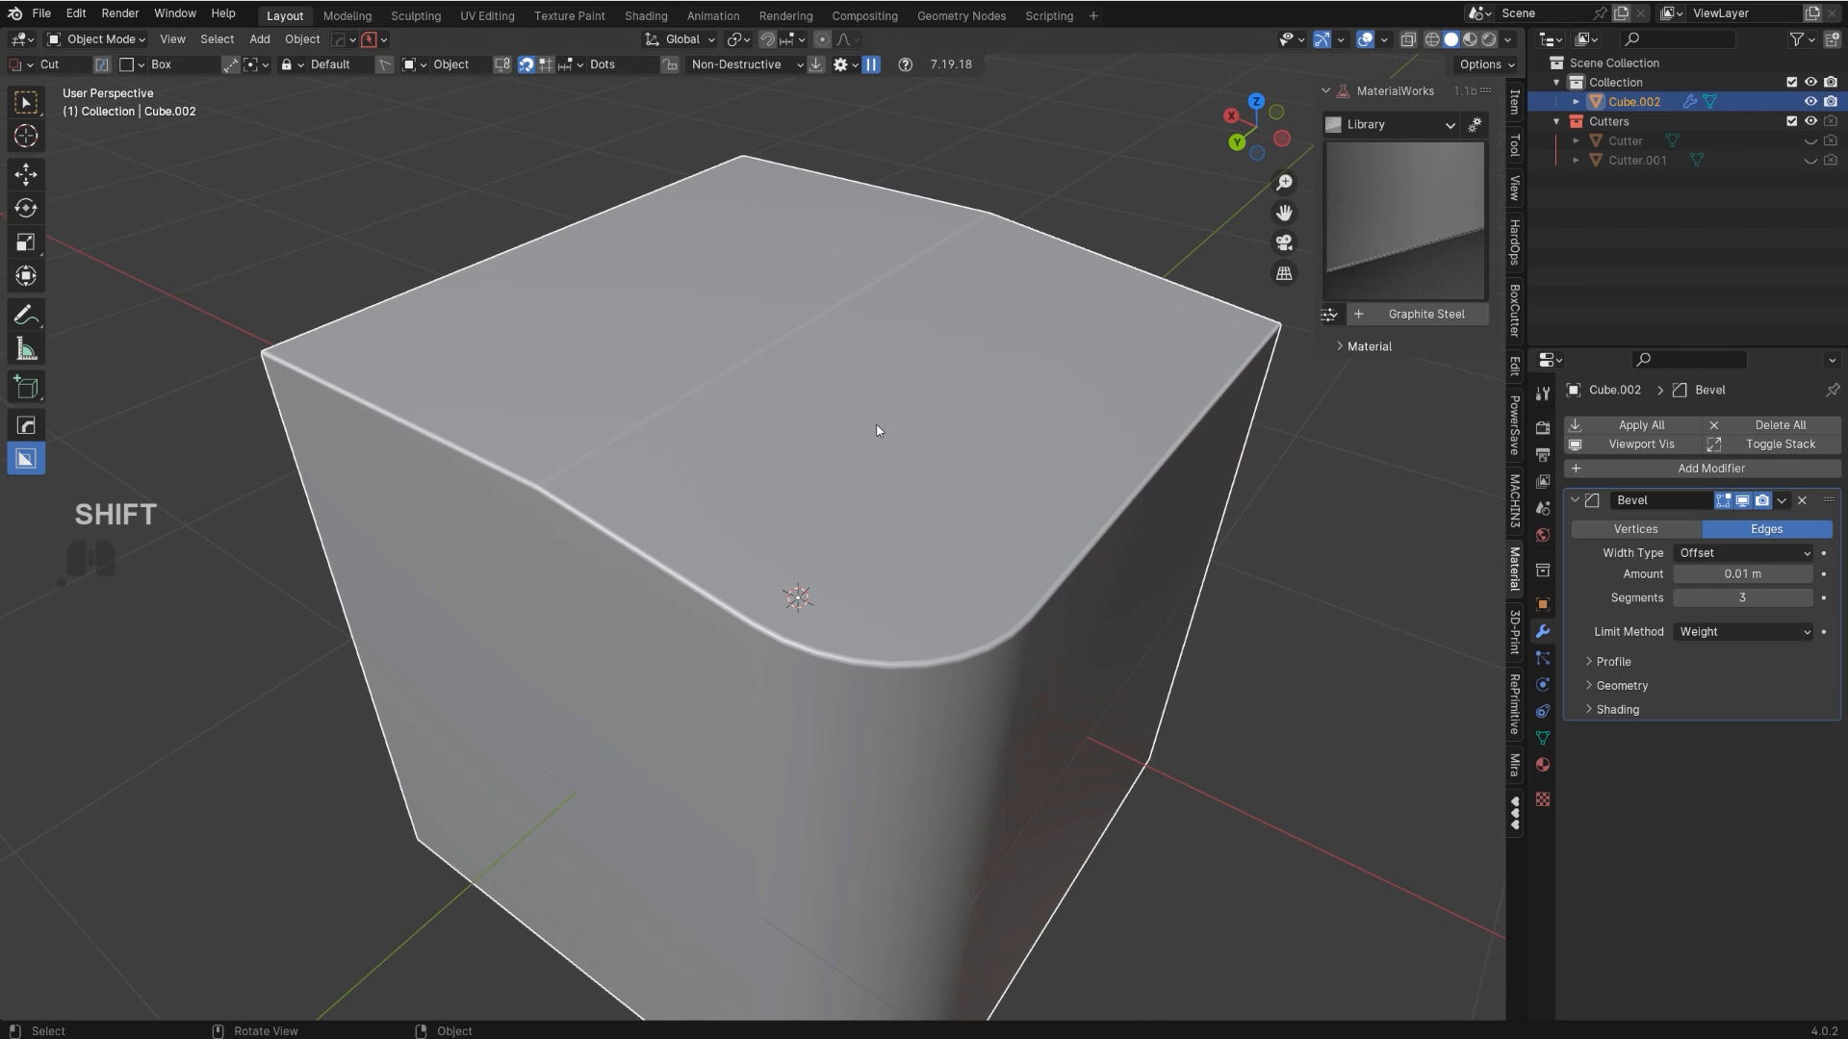
scroll(889, 489, "down", 4)
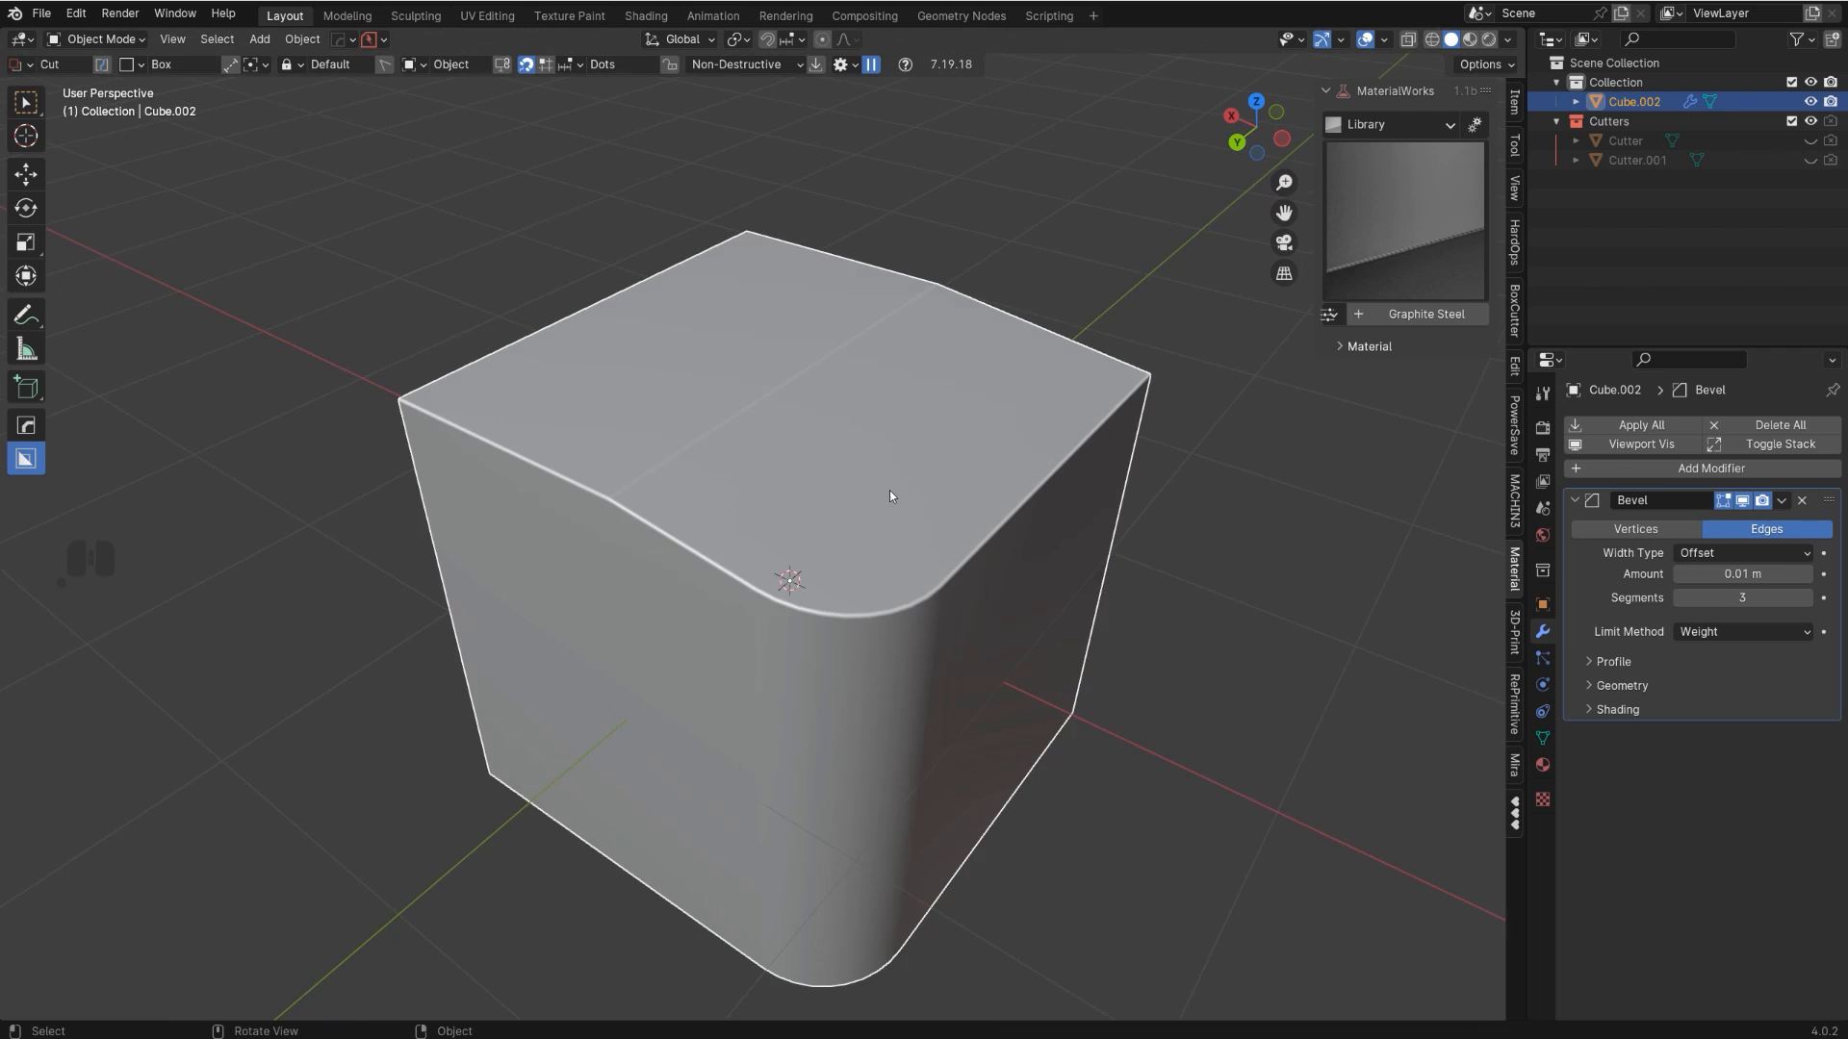
middle_click_drag(890, 488, 658, 524)
key("ctrl+b")
middle_click_drag(1084, 532, 1006, 641)
scroll(710, 543, "up", 2)
key("Tab")
left_click(608, 454)
middle_click_drag(608, 454, 806, 368)
scroll(842, 517, "down", 3)
key("Tab")
- Delete the rounded cube and add a new mesh cube in its place
key("x")
left_click(897, 501)
key("shift+a")
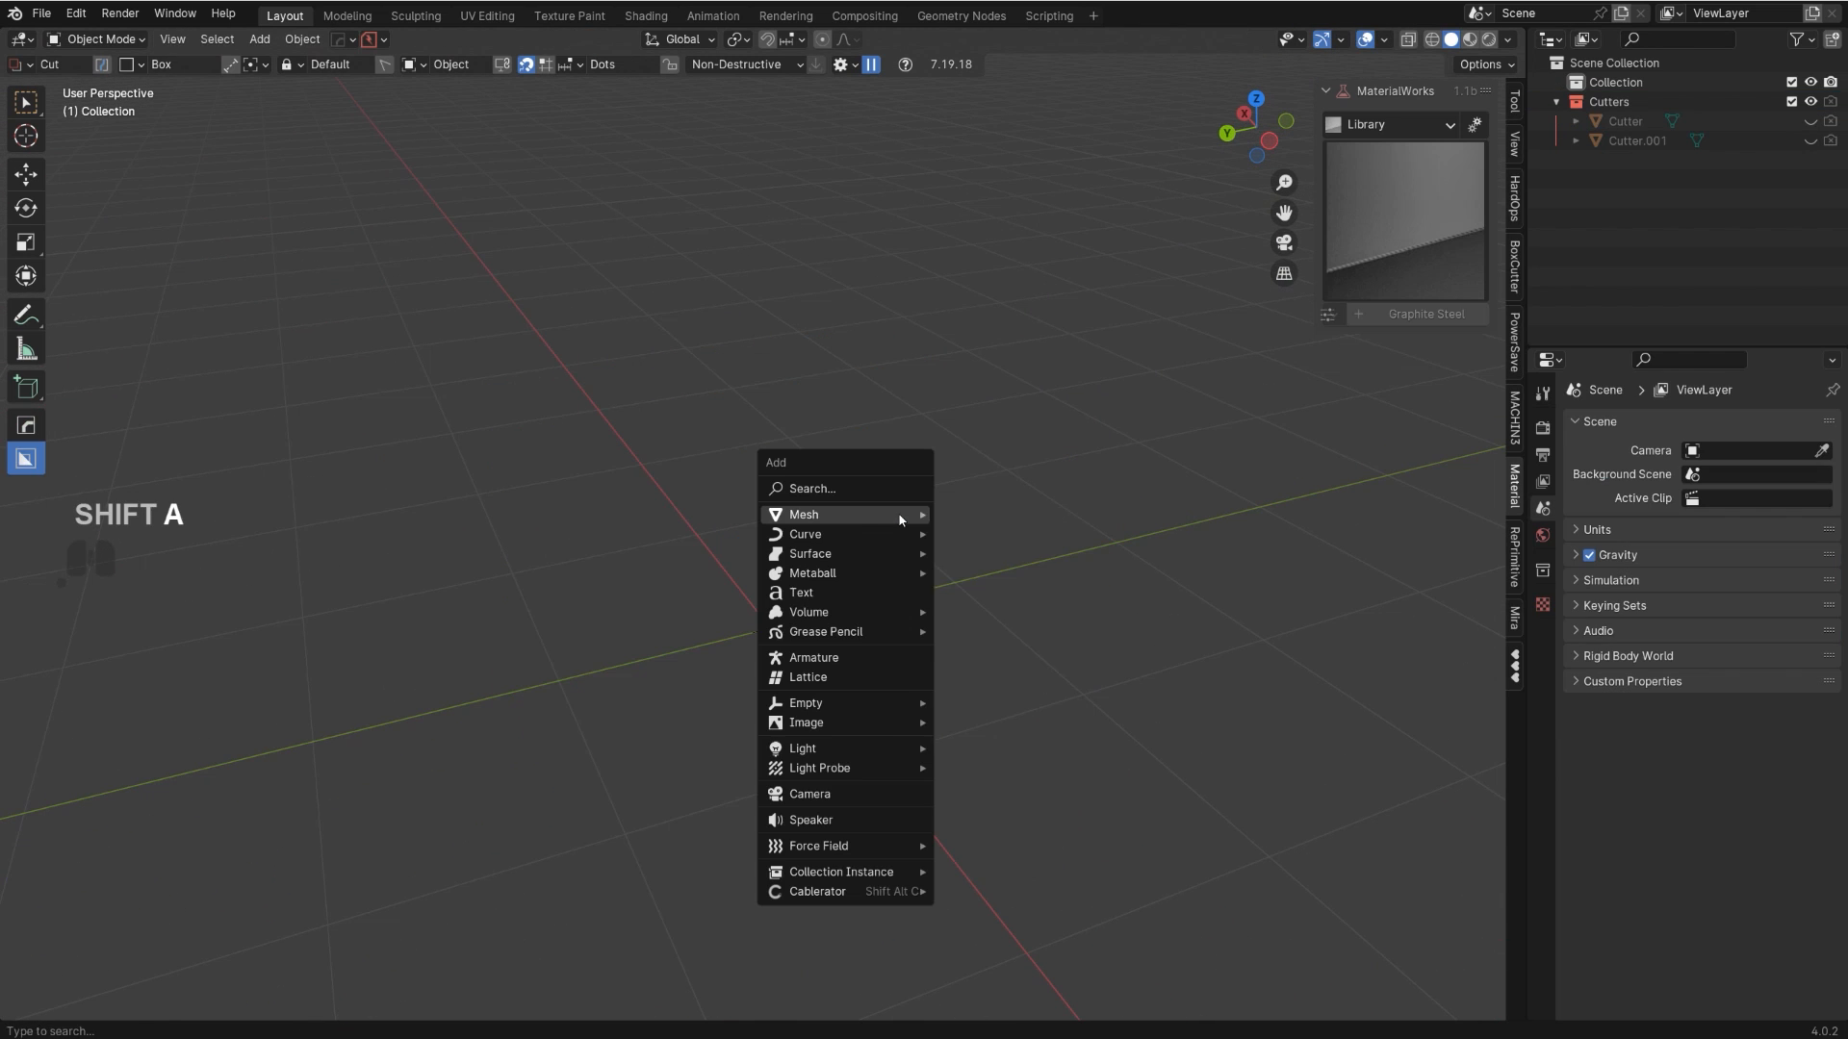
mouse_move(900, 520)
left_click(977, 578)
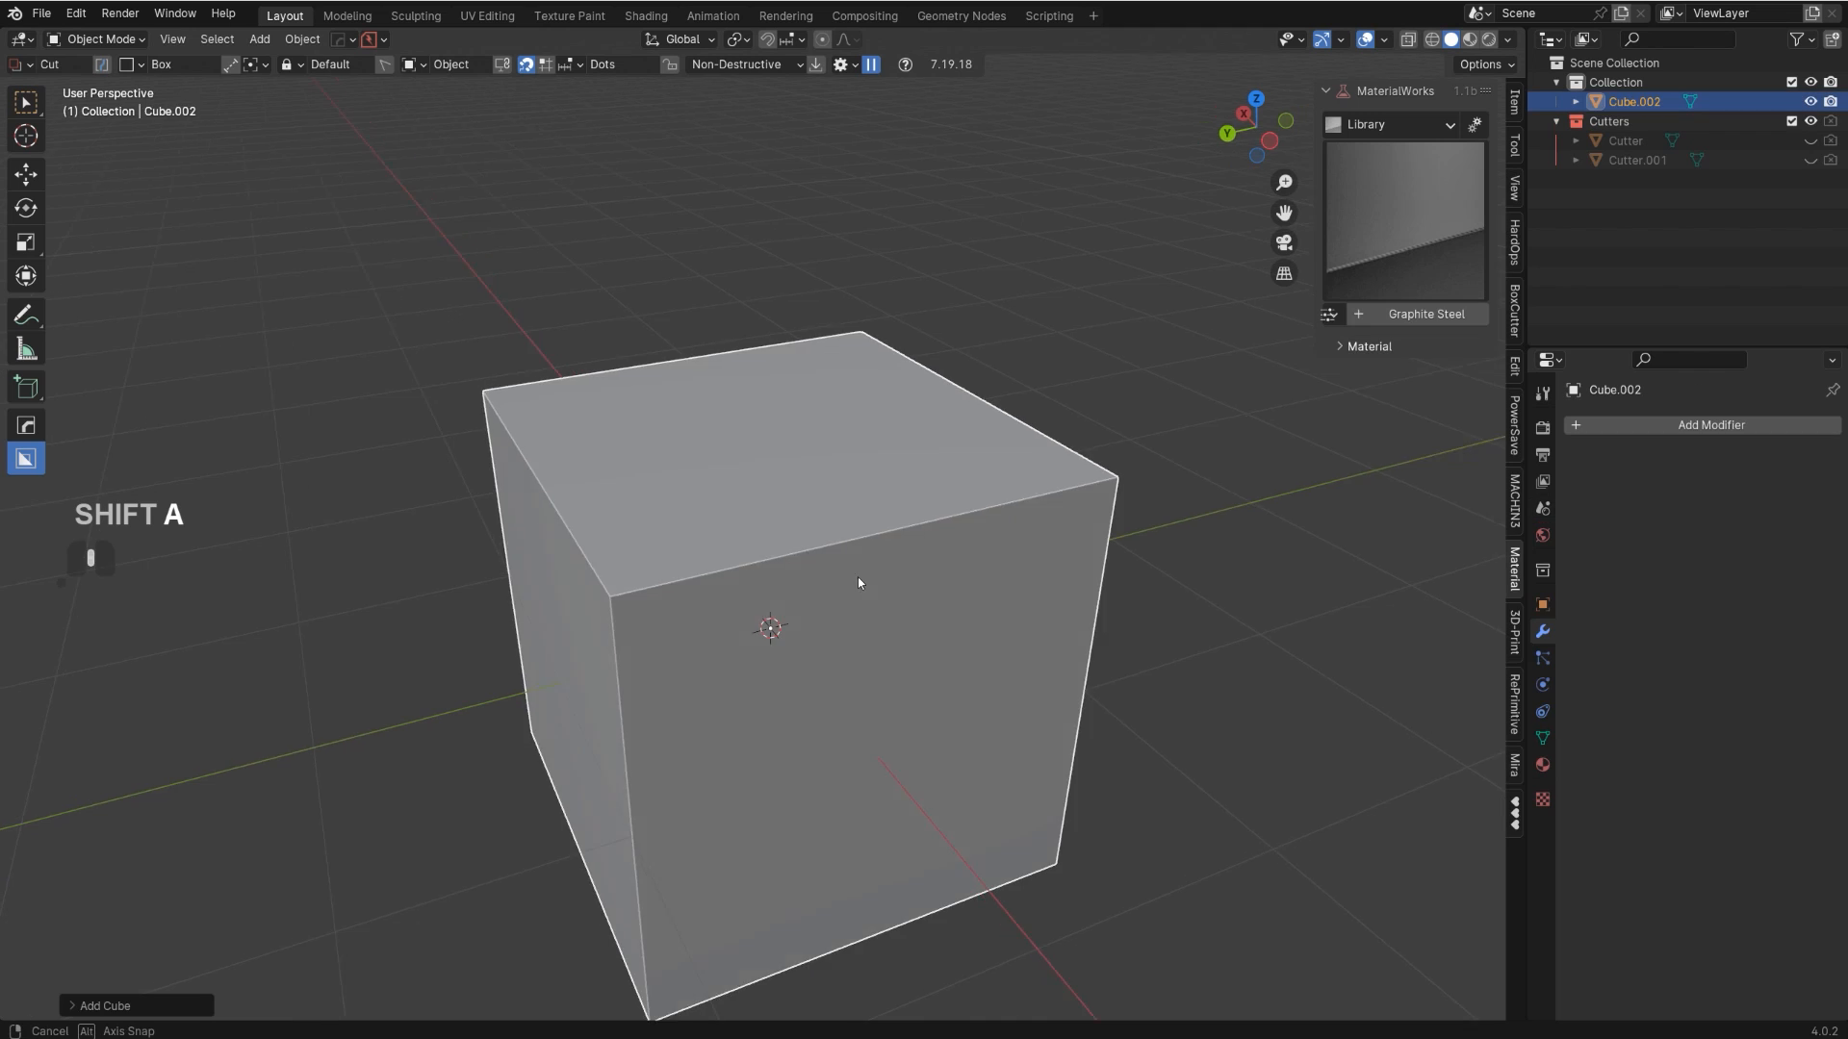
- Add a HardOps bevel with 4 segments and a 30° angle limit to the new cube, and sharpen it with a Weighted Normal modifier
scroll(858, 575, "up", 3)
middle_click_drag(909, 568, 940, 540)
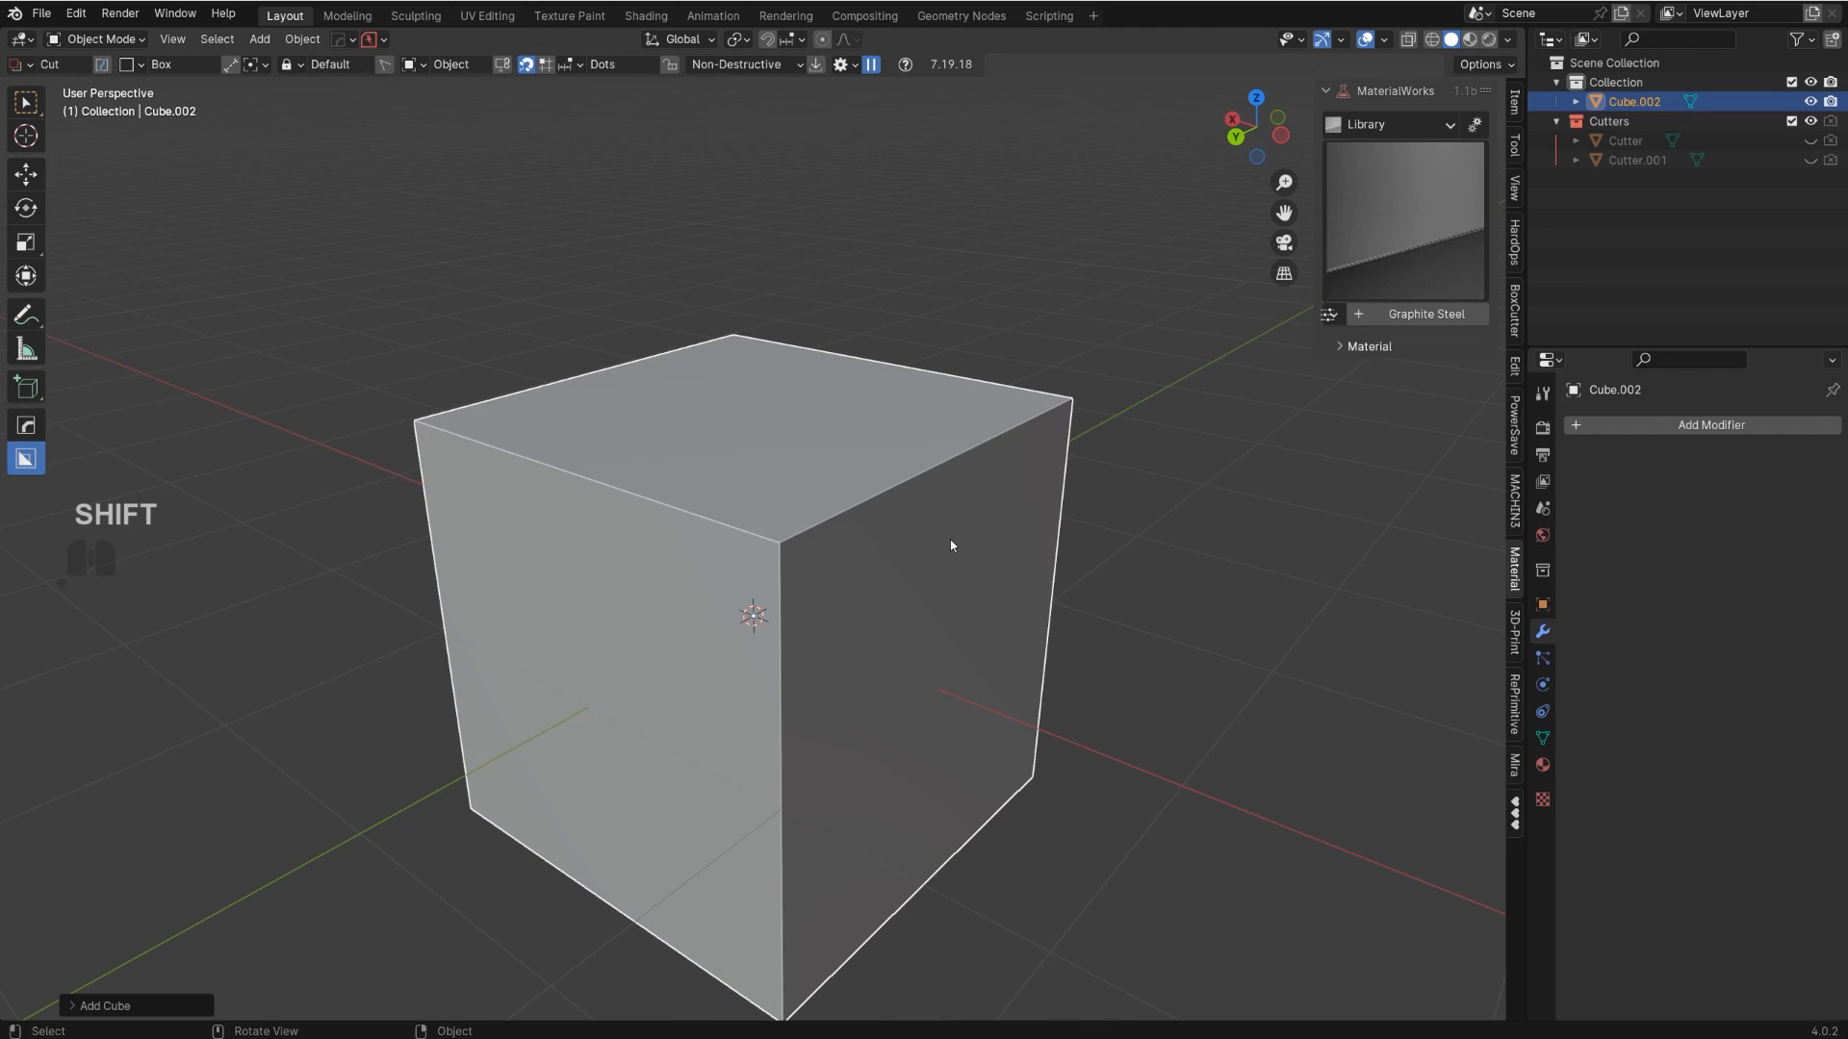
scroll(959, 543, "up", 2)
key("q")
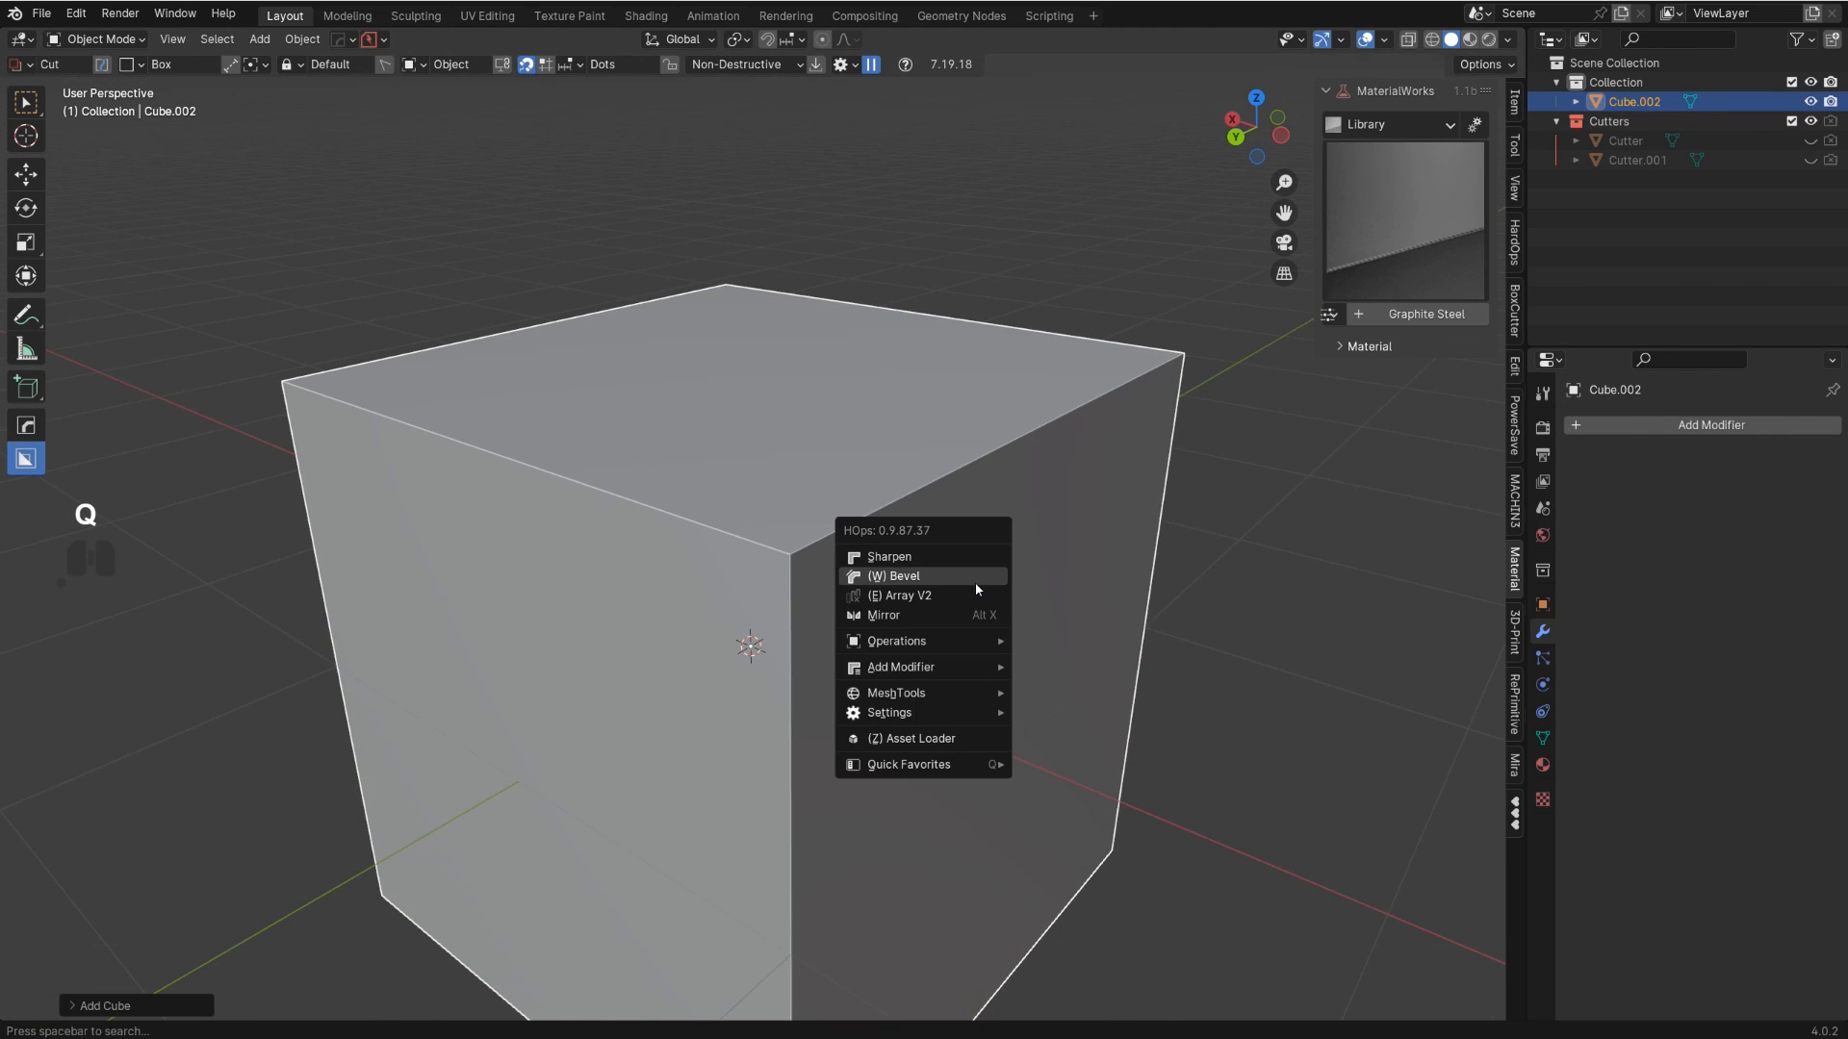
left_click(974, 581)
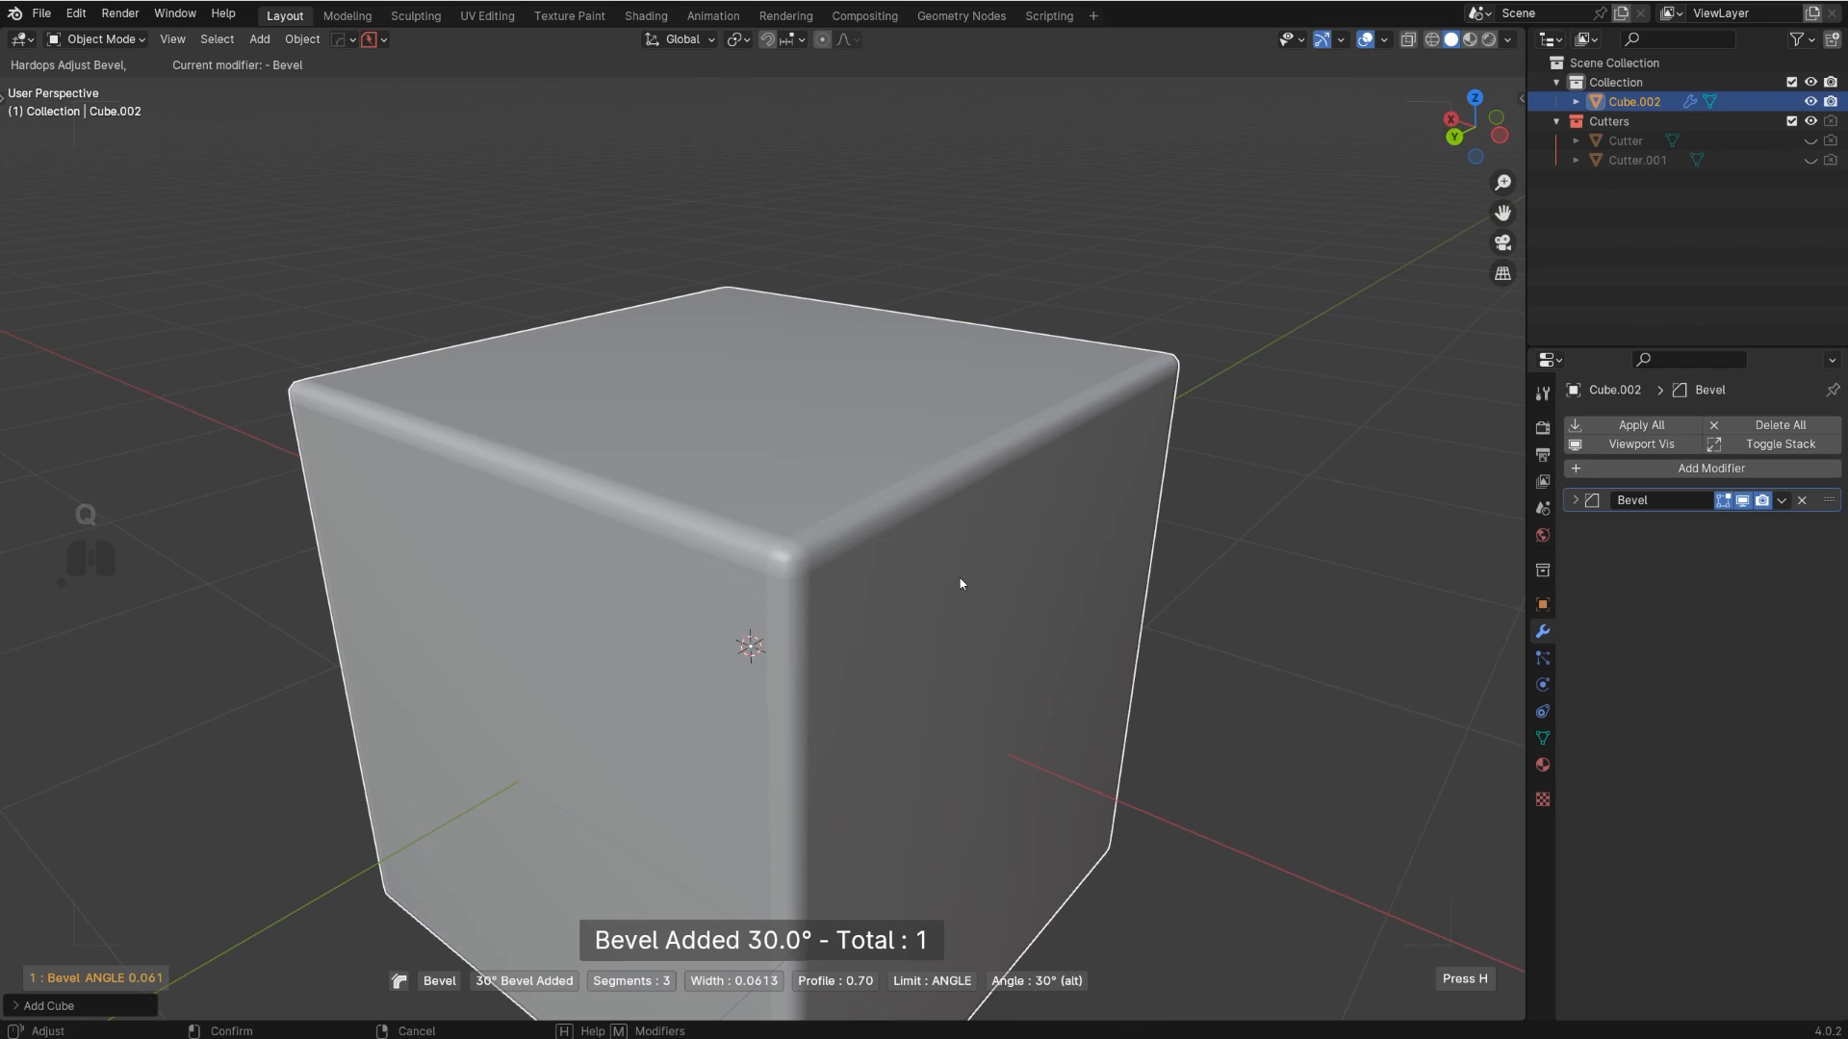
key("shift")
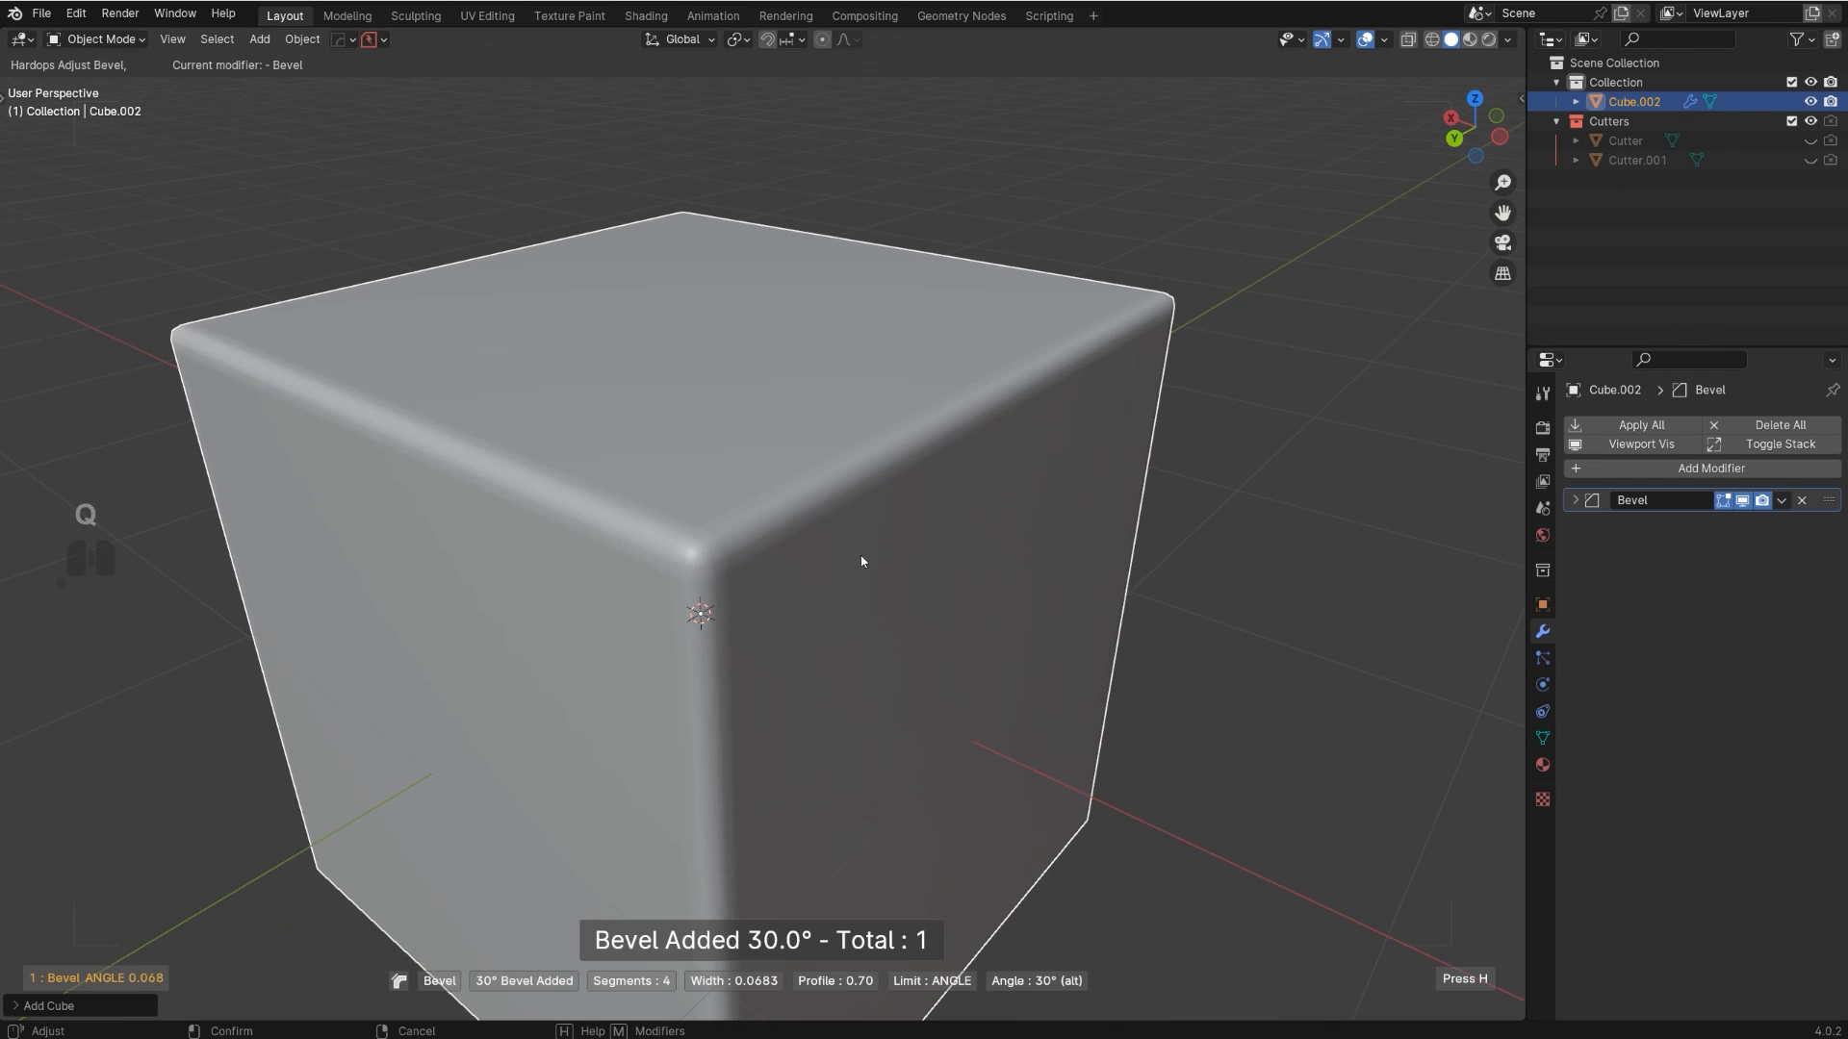
left_click(873, 551)
key("q")
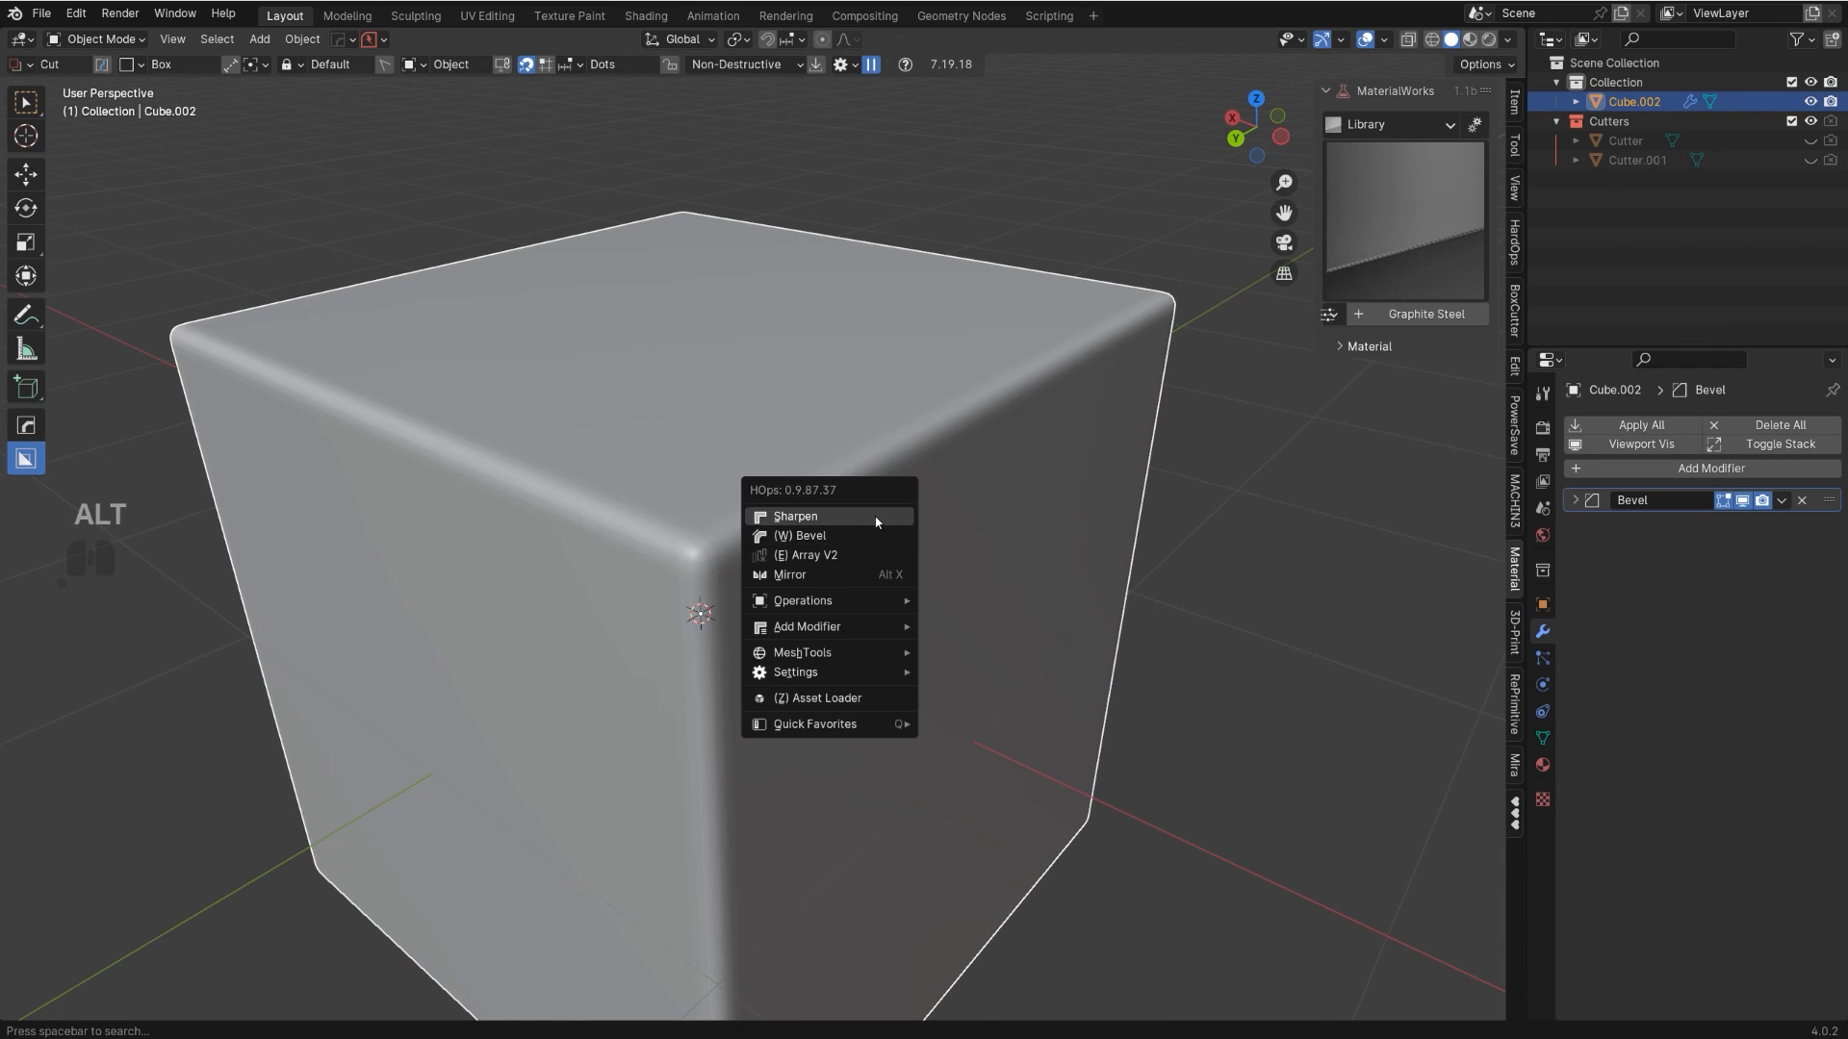
left_click(876, 517, "alt")
- Try a non-destructive box cut about 1.06 by 0.74 m and 0.68 m deep across the cube's beveled top edge, and undo it
mouse_move(879, 523)
middle_mouse_down()
mouse_move(826, 518)
mouse_move(899, 568)
mouse_move(796, 342)
middle_mouse_up()
left_click_drag(796, 342, 943, 588)
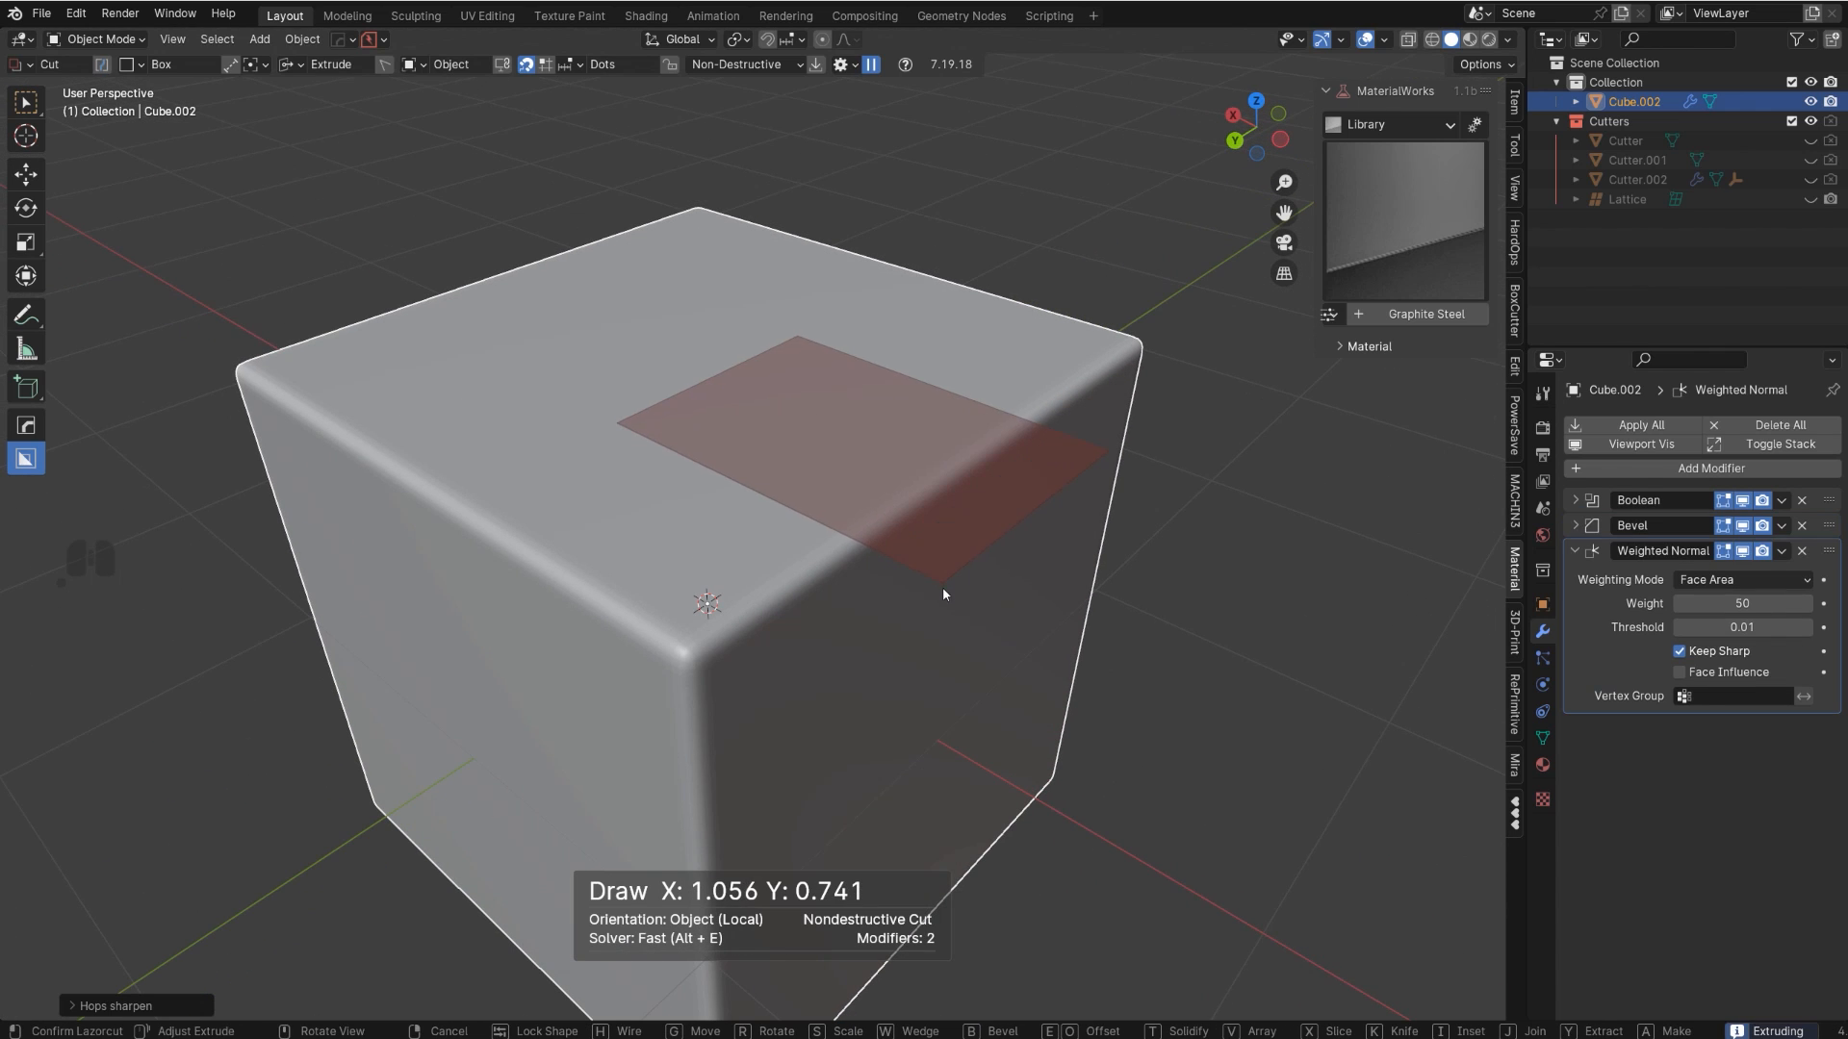
left_click(934, 770)
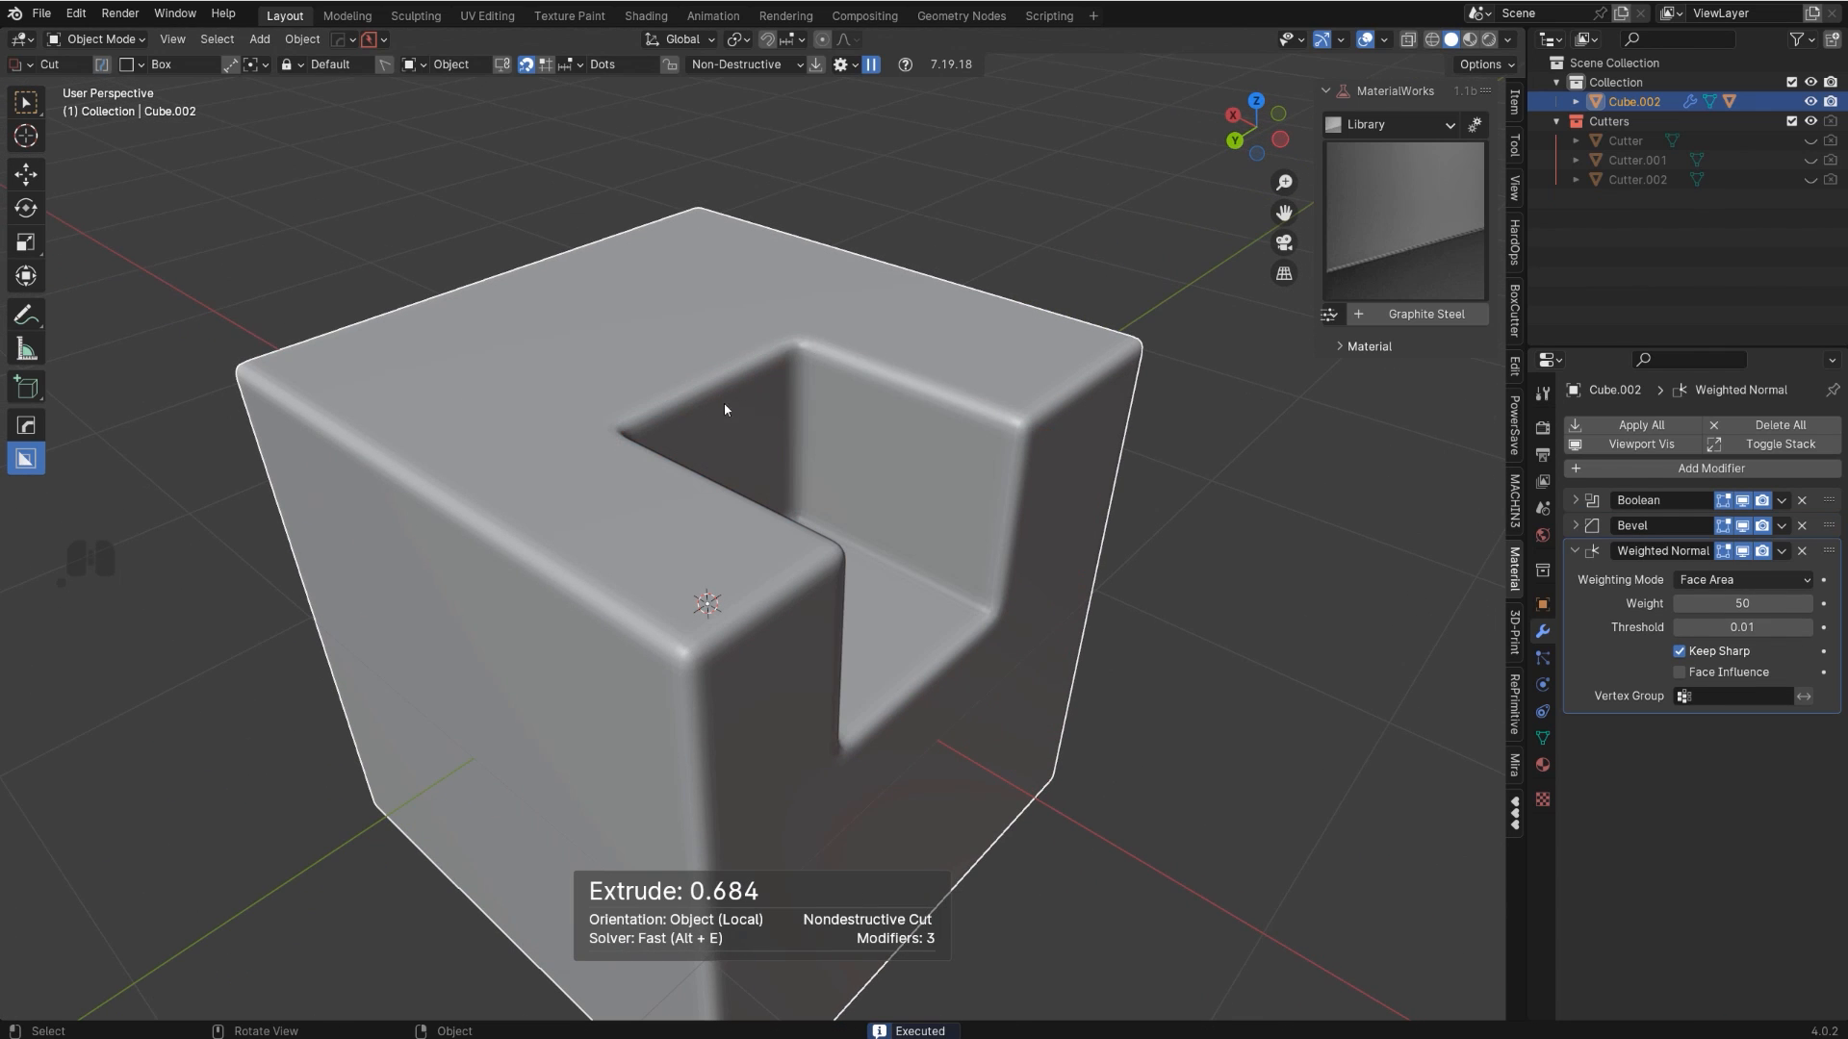
key("ctrl+z")
- Try a small box cut about 0.19 m deep on the beveled top edge, examine its shading up close, and undo it
left_click_drag(939, 452, 963, 505)
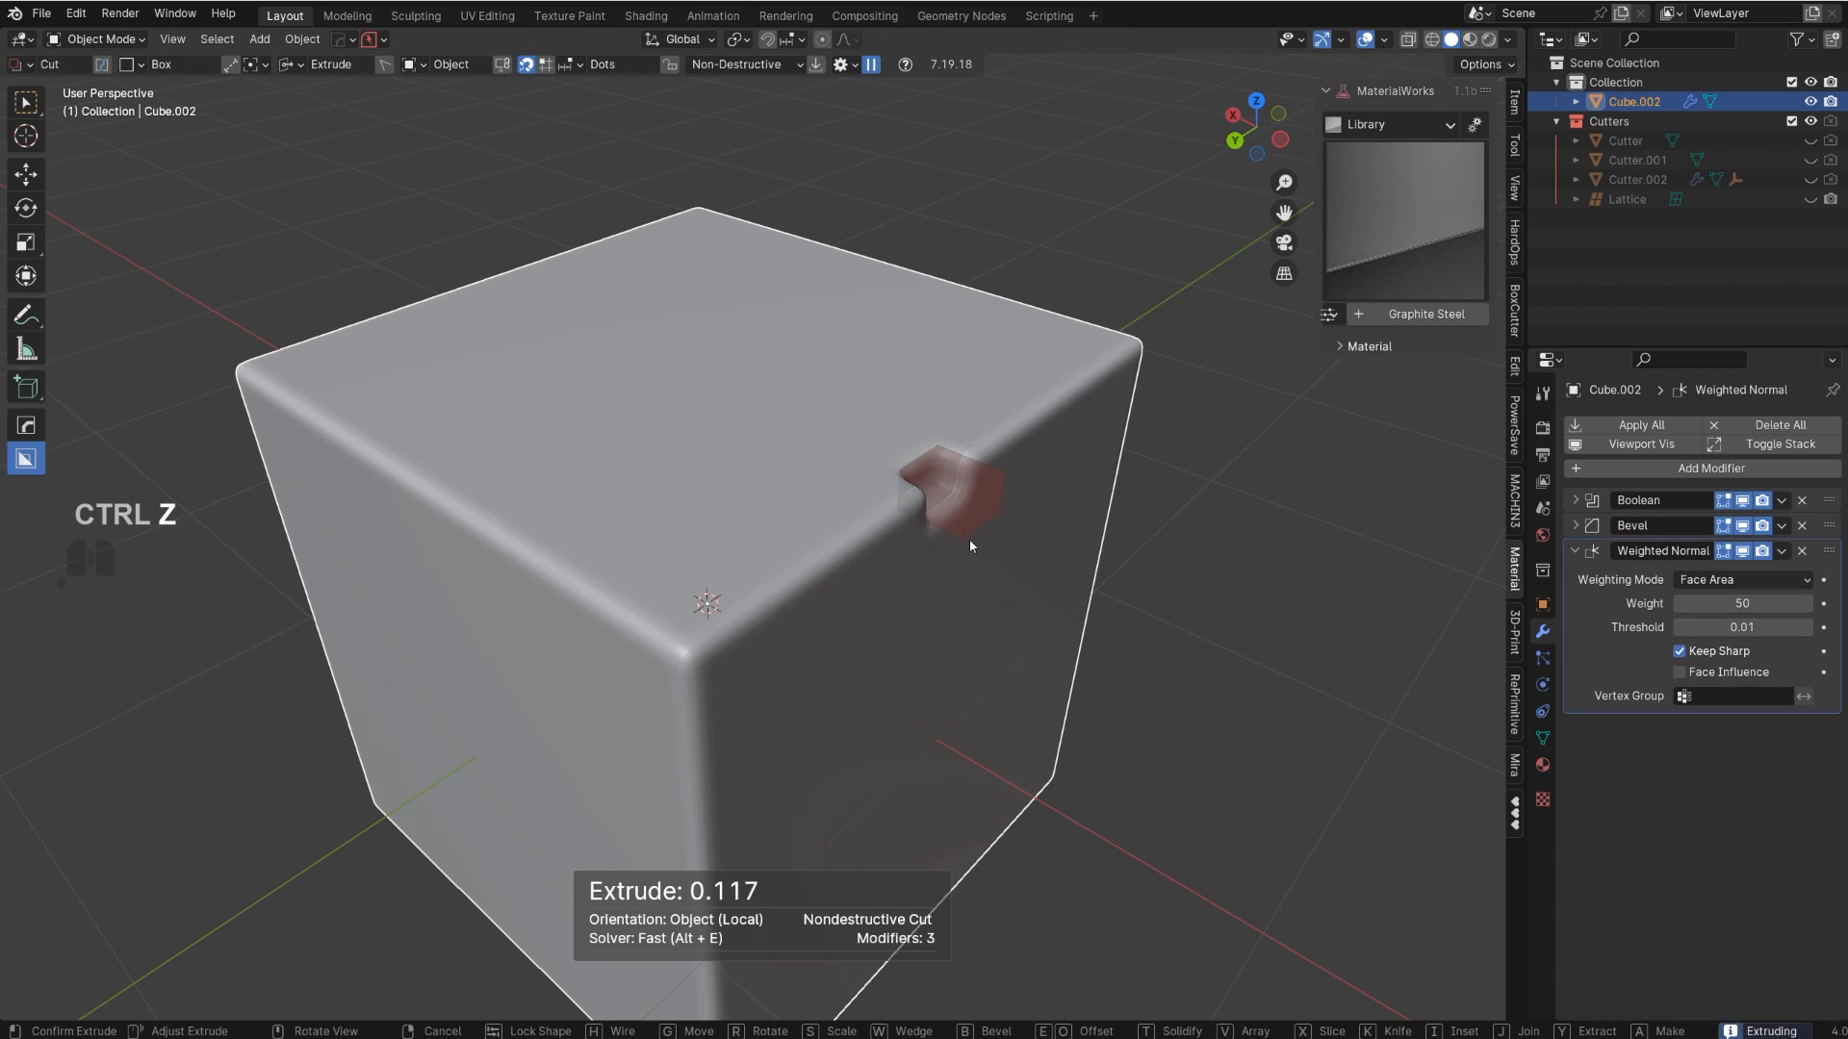
left_click(970, 560)
scroll(968, 560, "up", 1)
middle_click_drag(968, 560, 816, 600, "shift")
scroll(818, 598, "up", 3)
middle_click_drag(948, 539, 831, 573, "shift")
scroll(831, 574, "up", 2)
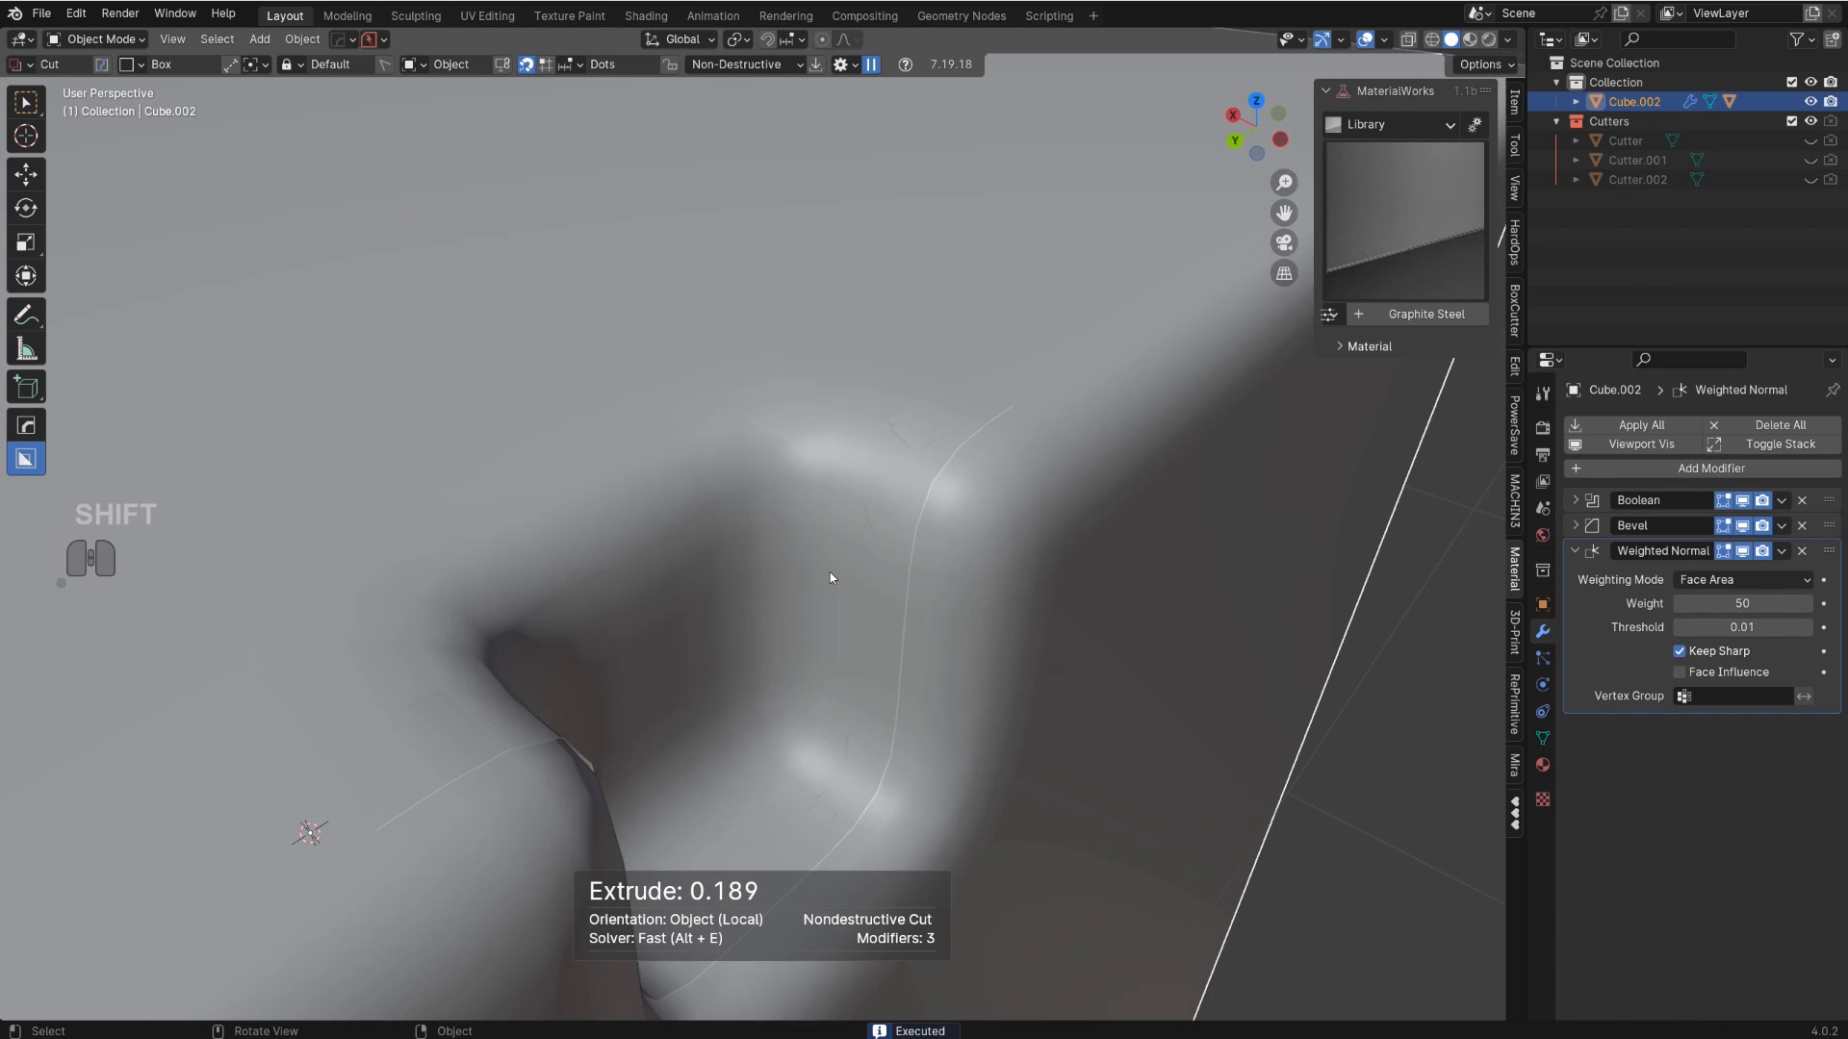
scroll(829, 575, "up", 1)
scroll(935, 514, "down", 5)
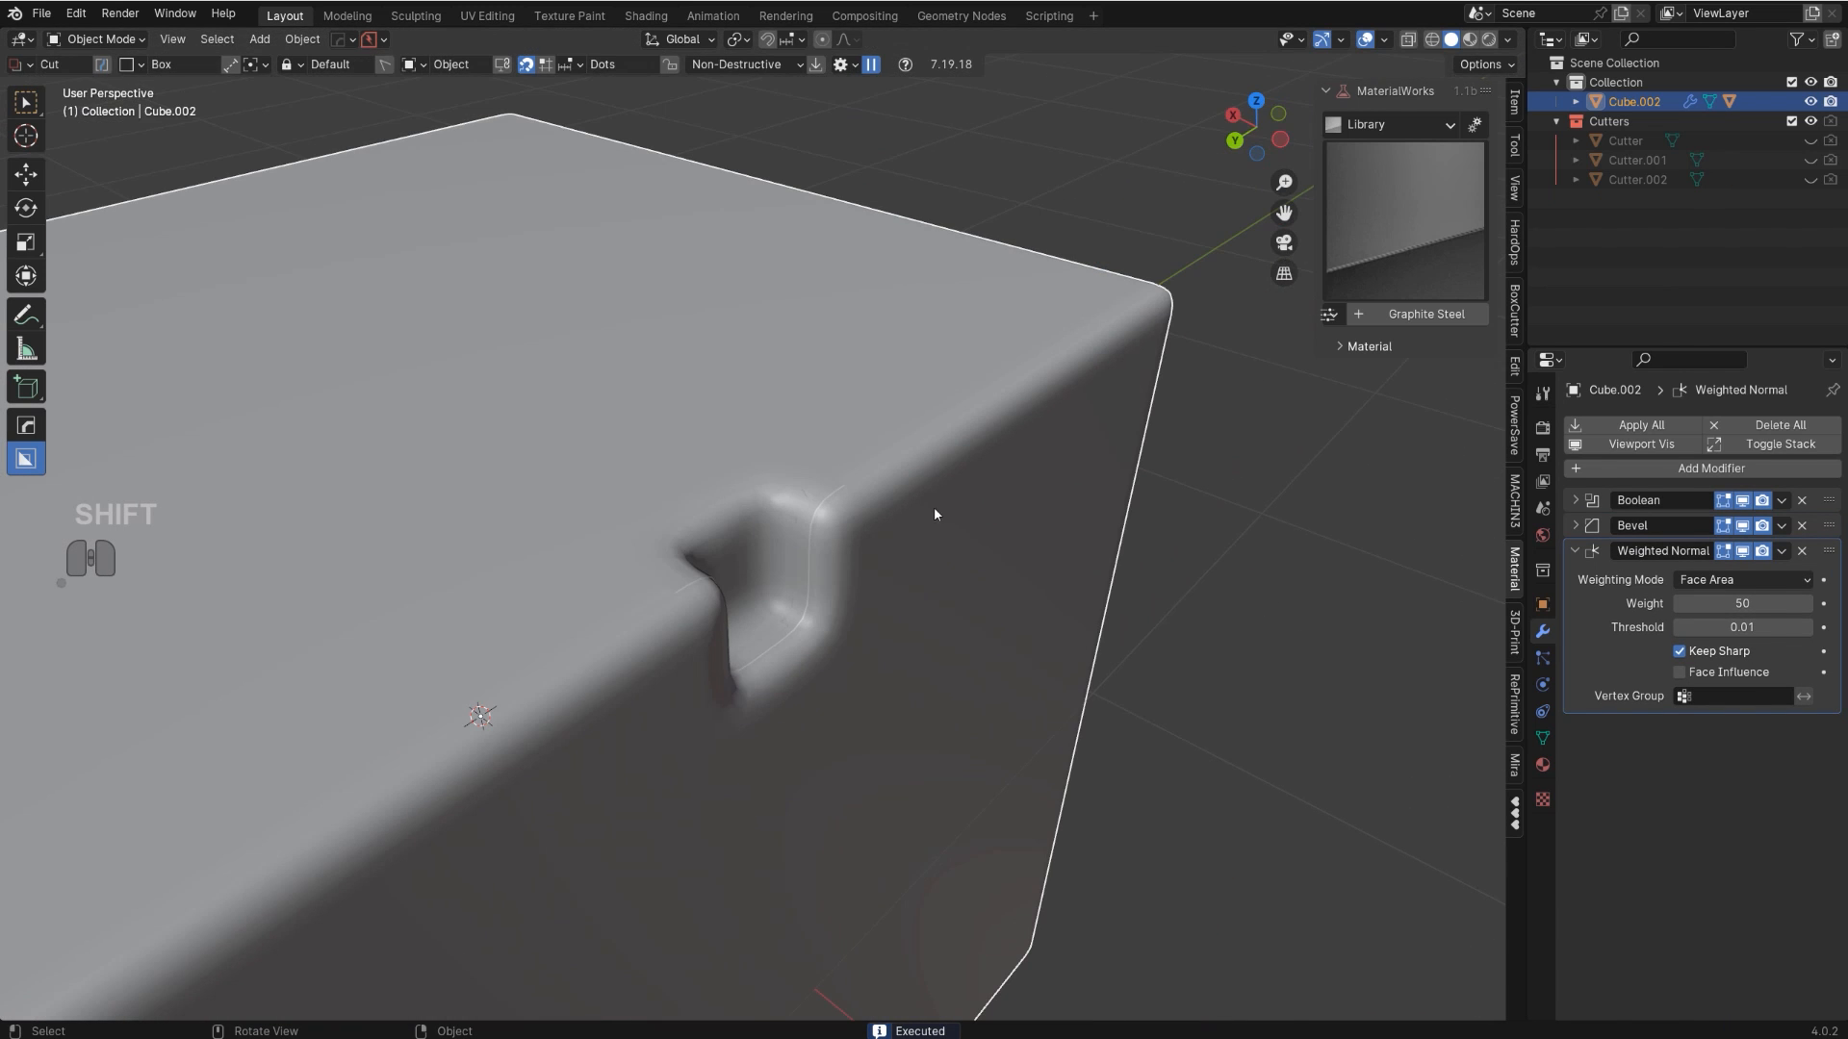
key("ctrl+z")
- Run the HardOps Step operation on the cube to add a second bevel at 50% of the first bevel's width
scroll(860, 568, "down", 2)
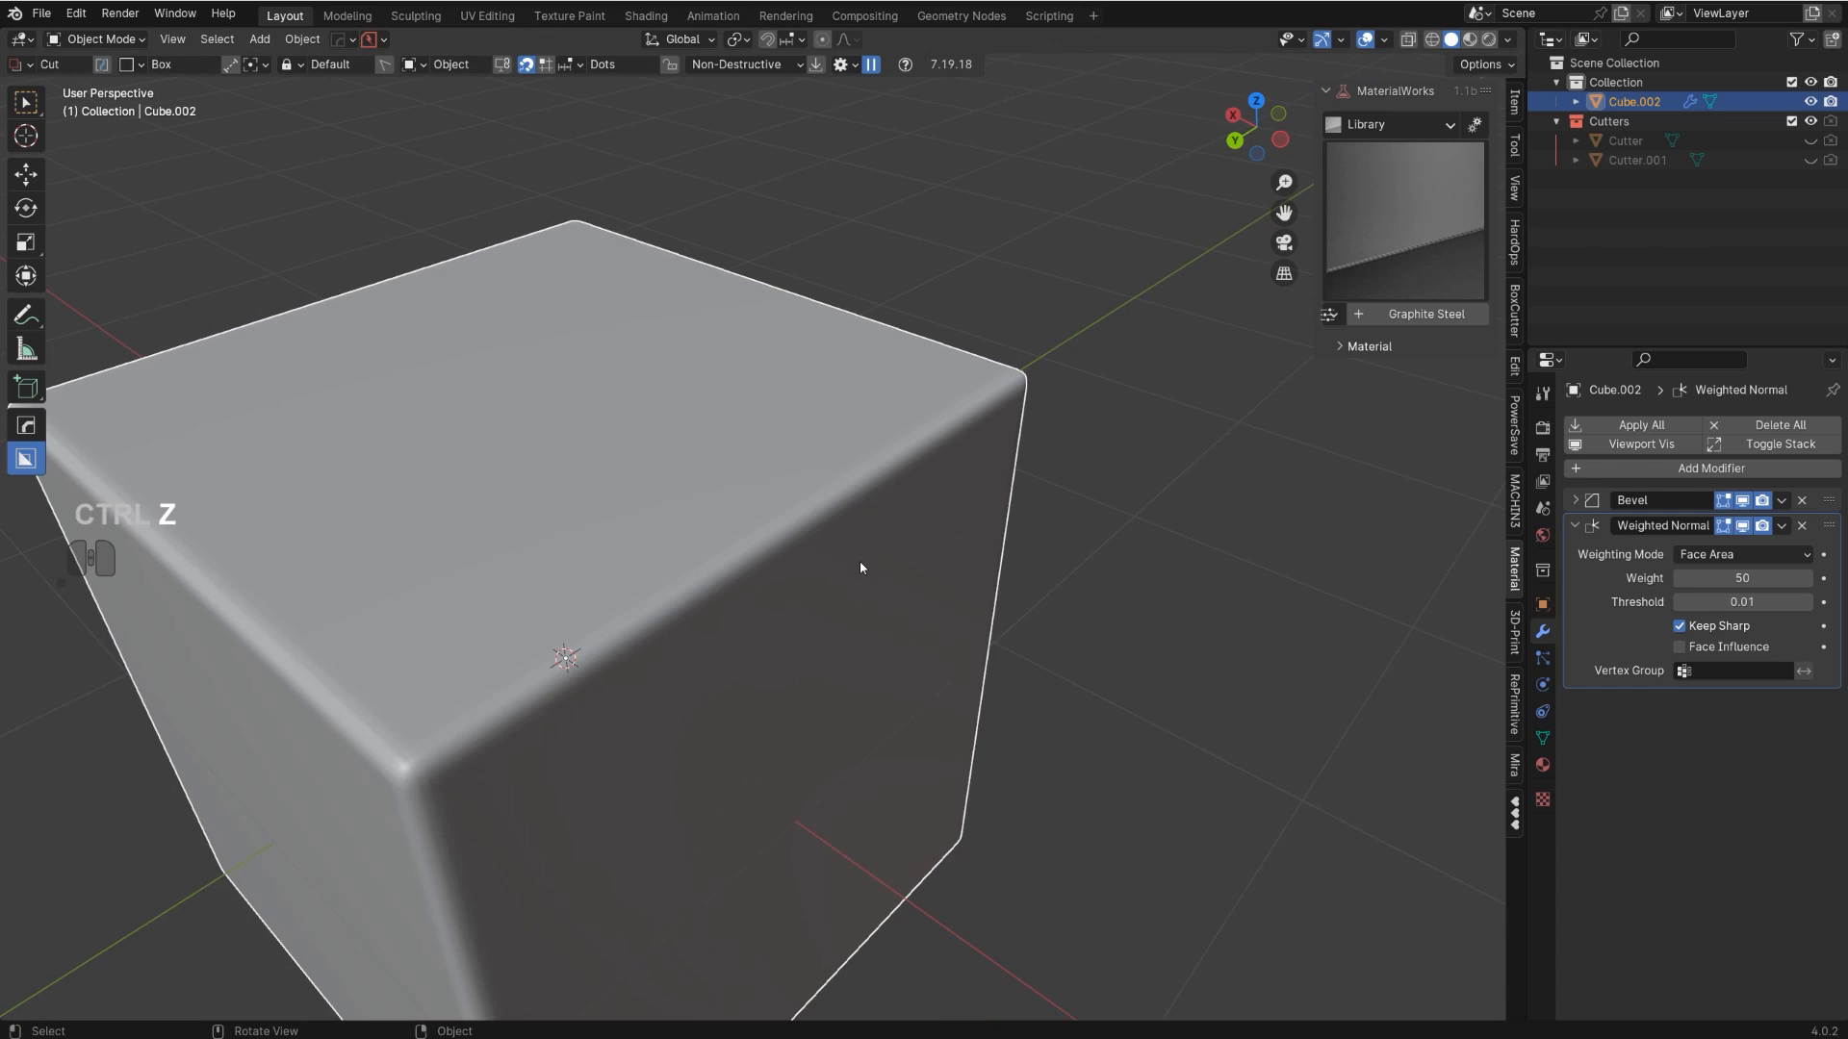
middle_click_drag(751, 607, 821, 549, "shift")
key("q")
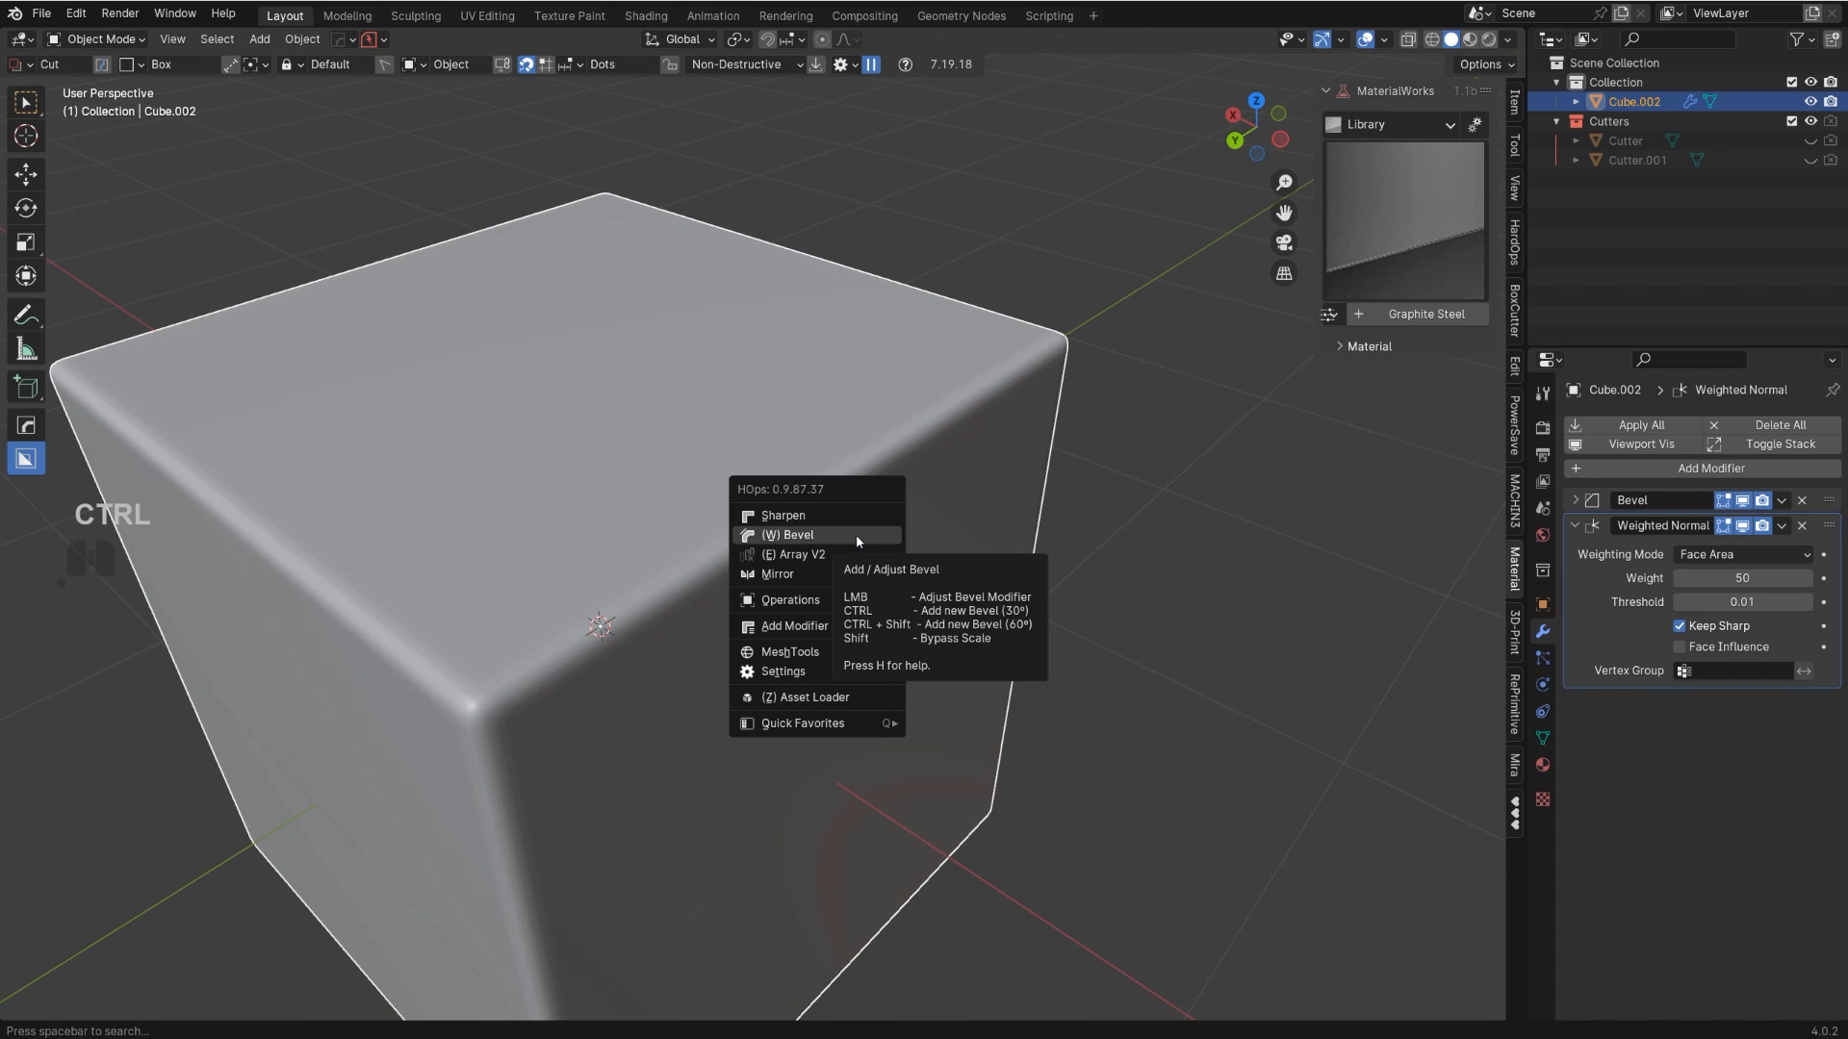
mouse_move(818, 600)
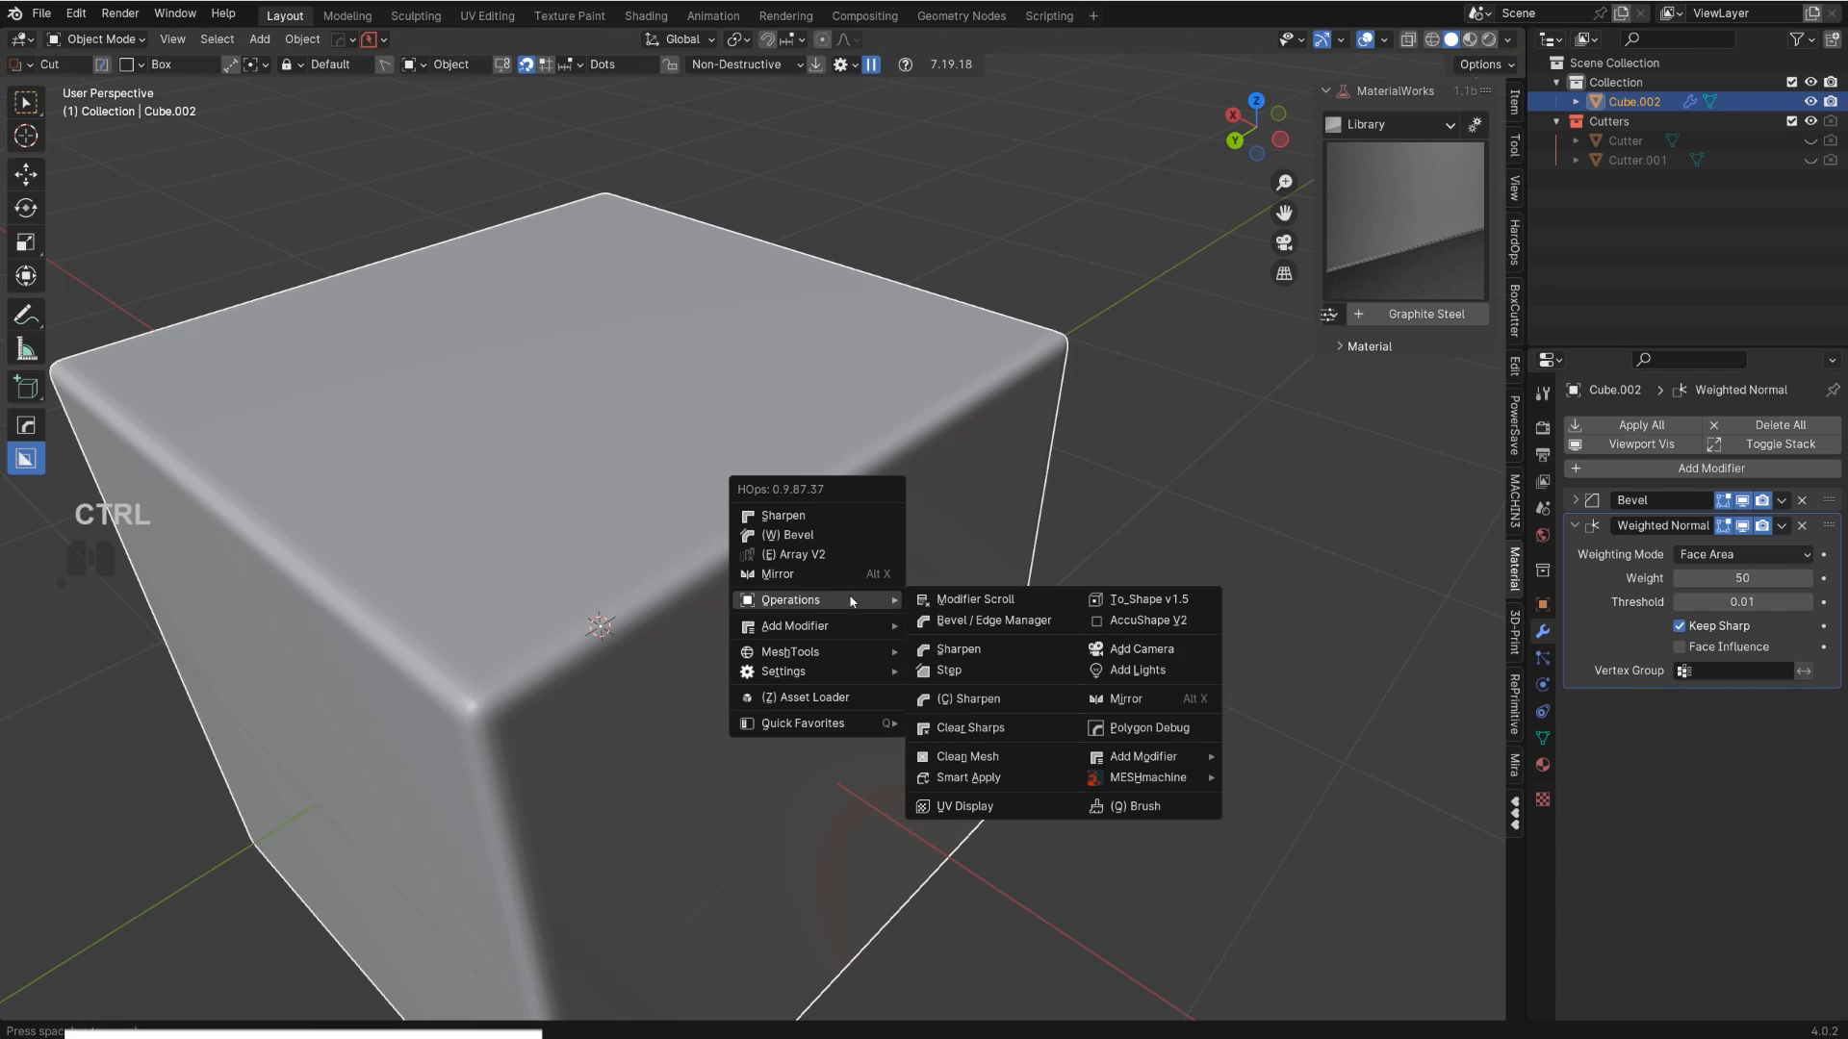
left_click(948, 674)
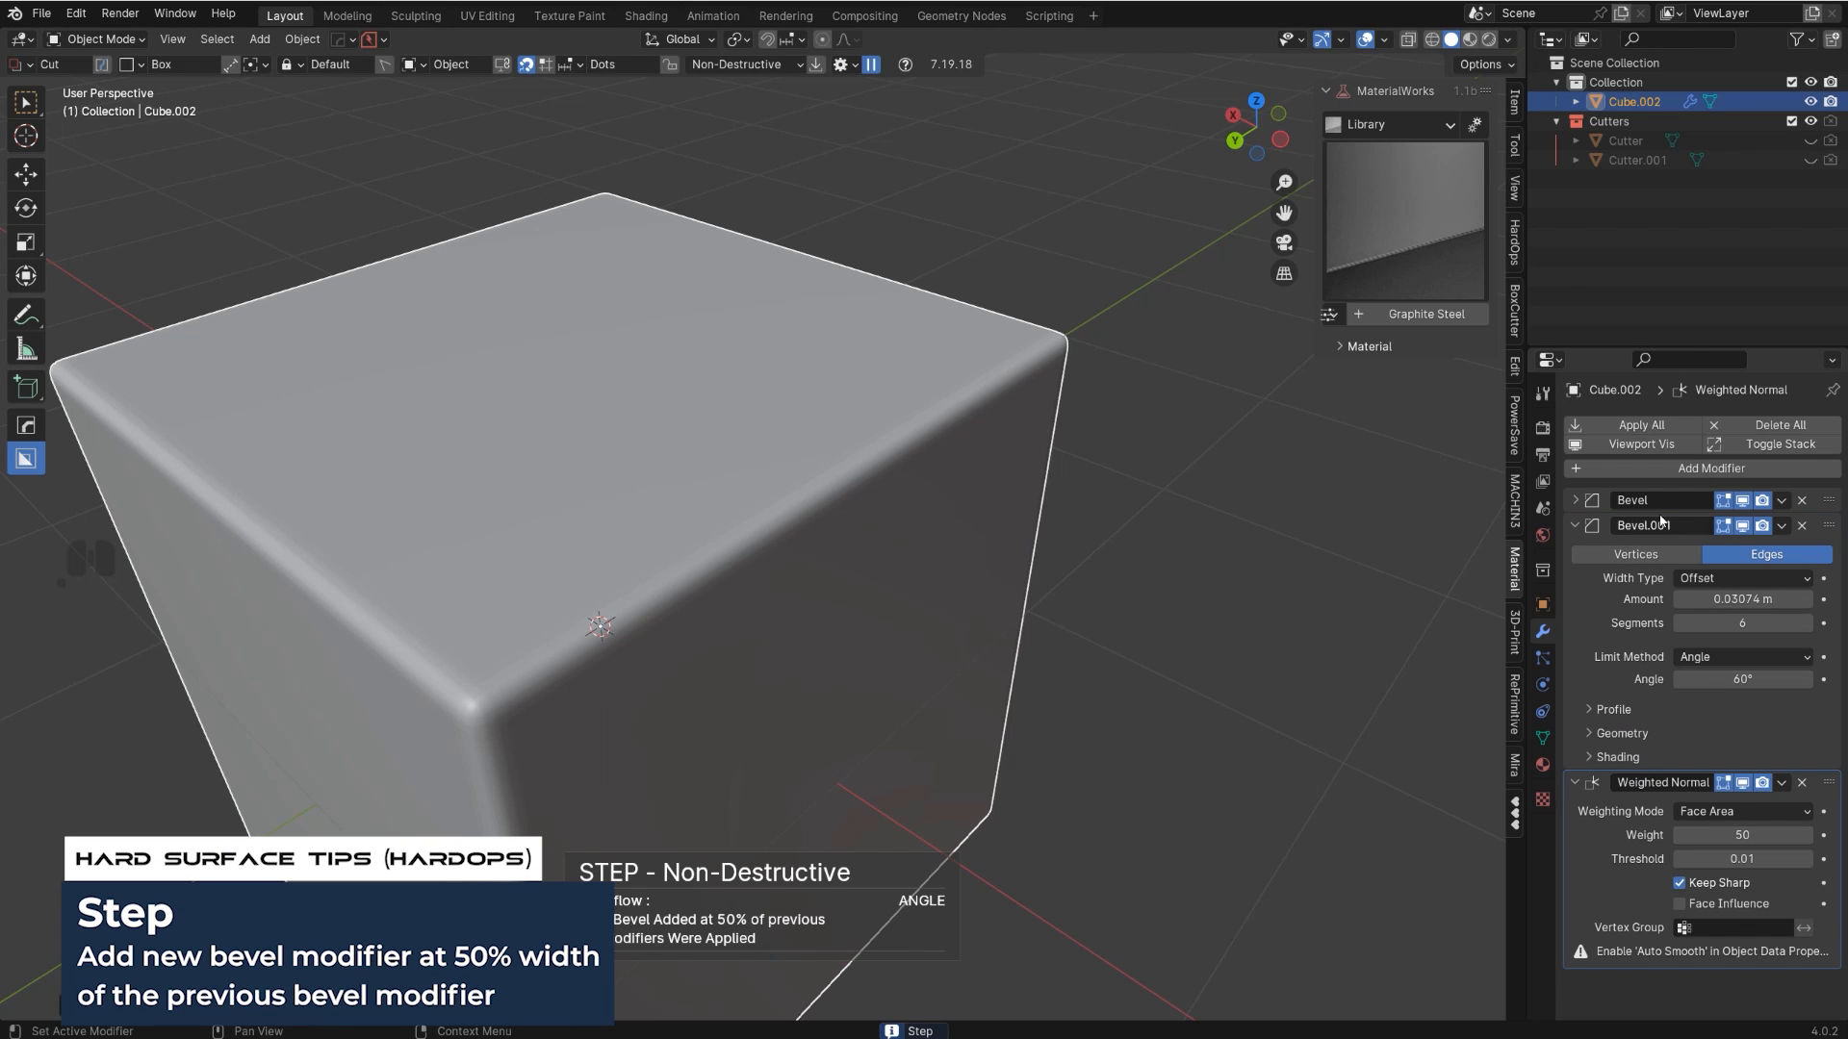
- Box-cut a notch about 0.66 m deep through the cube's top edge and inspect its beveled edges
left_click_drag(717, 354, 835, 678)
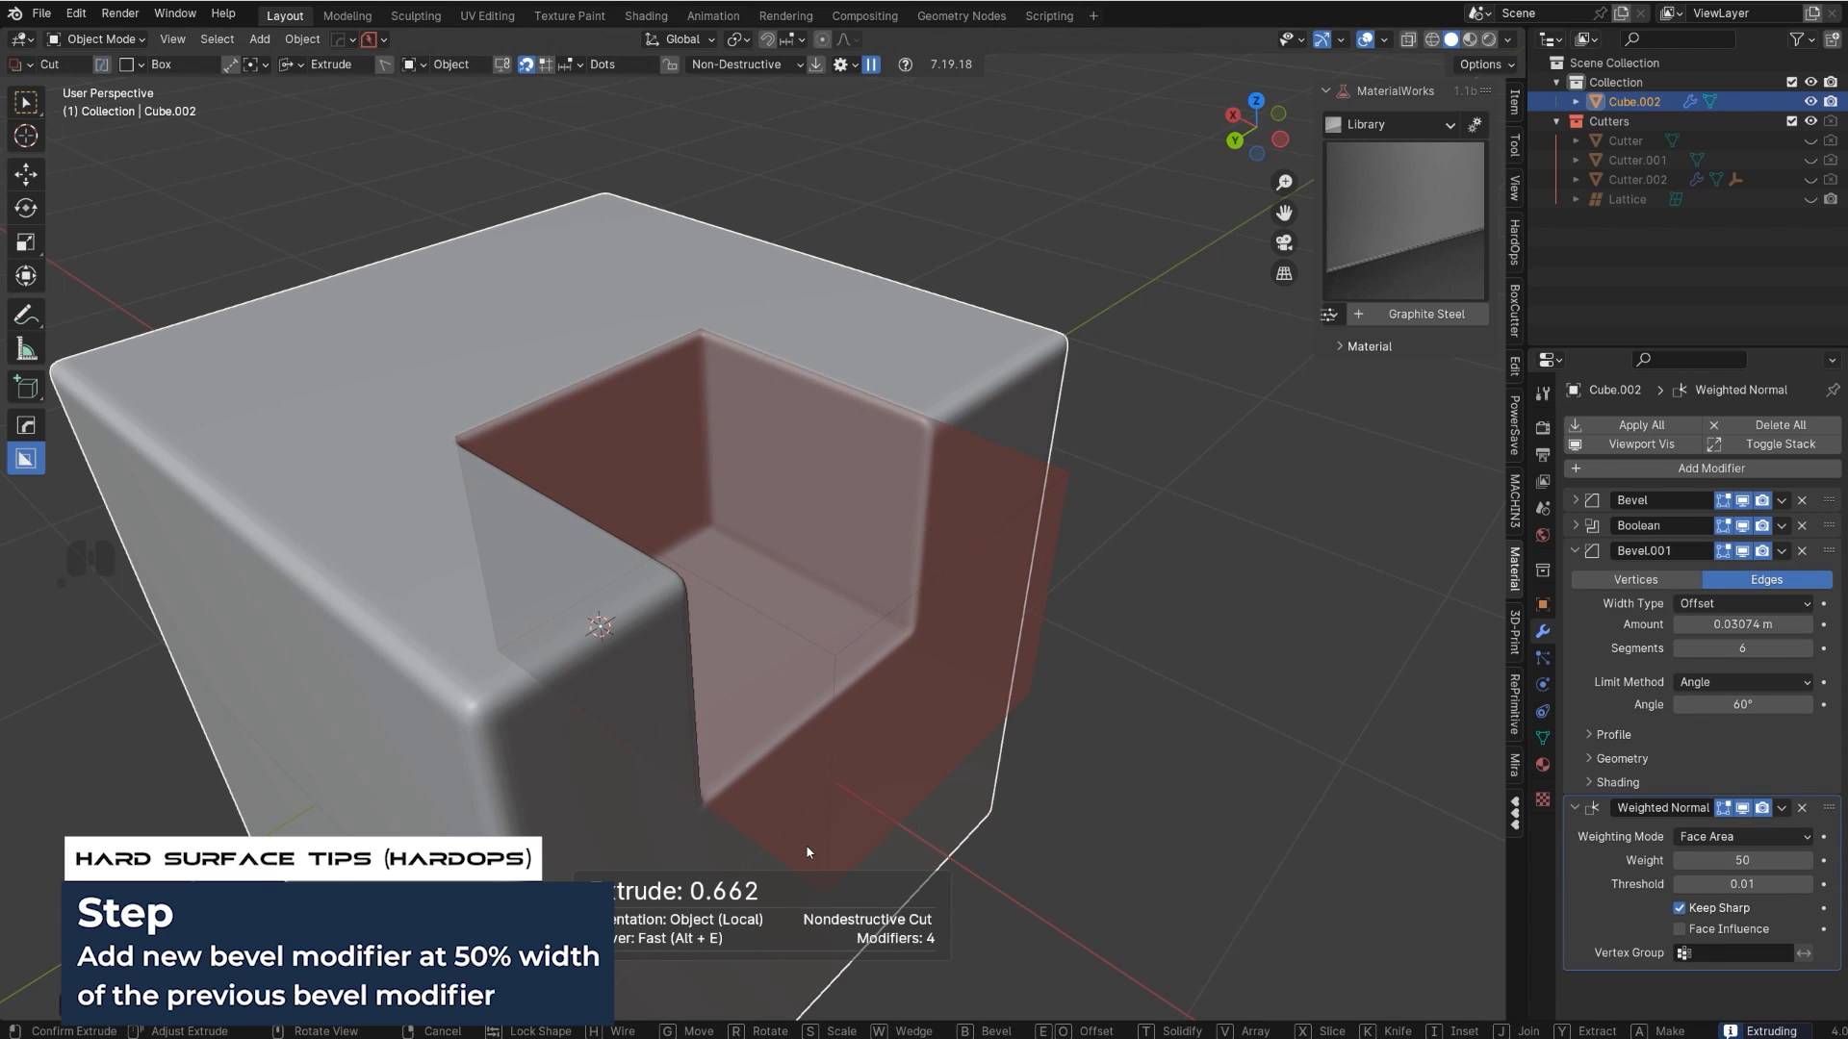
left_click(808, 851)
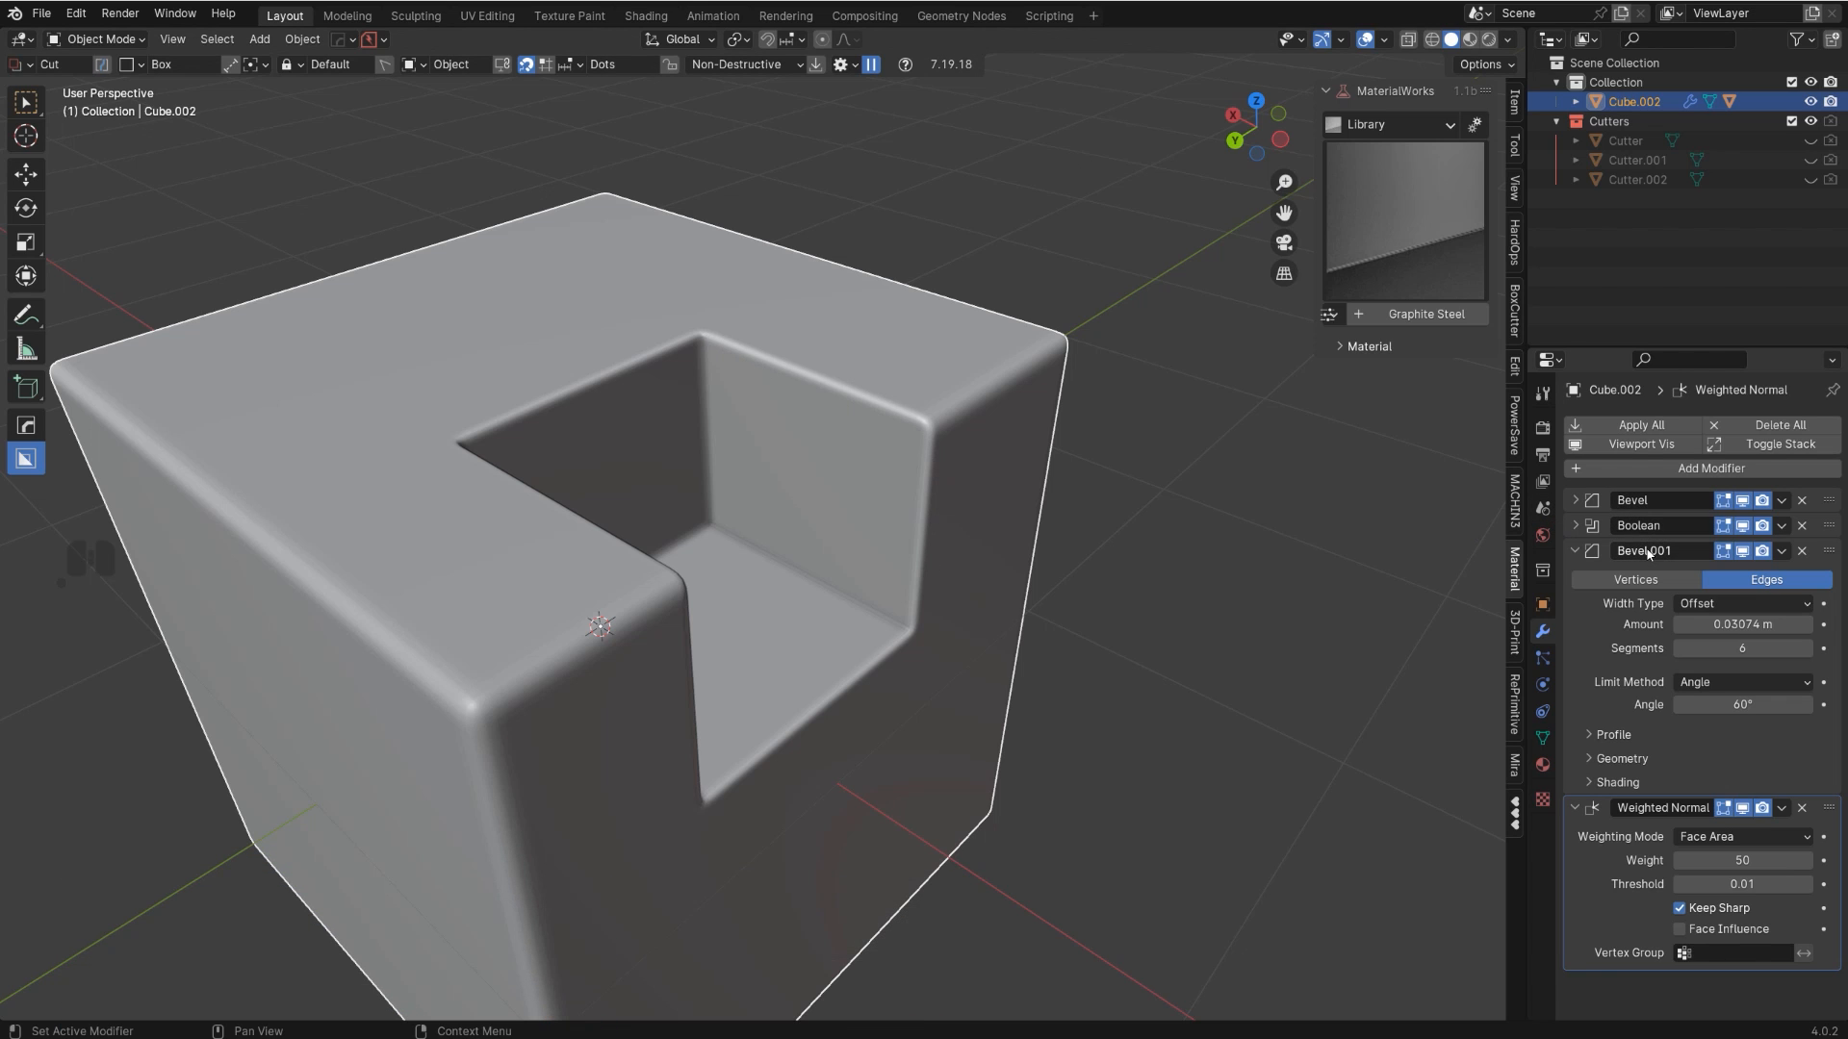
middle_click_drag(834, 535, 933, 432, "shift")
scroll(866, 578, "up", 3)
scroll(934, 431, "down", 3)
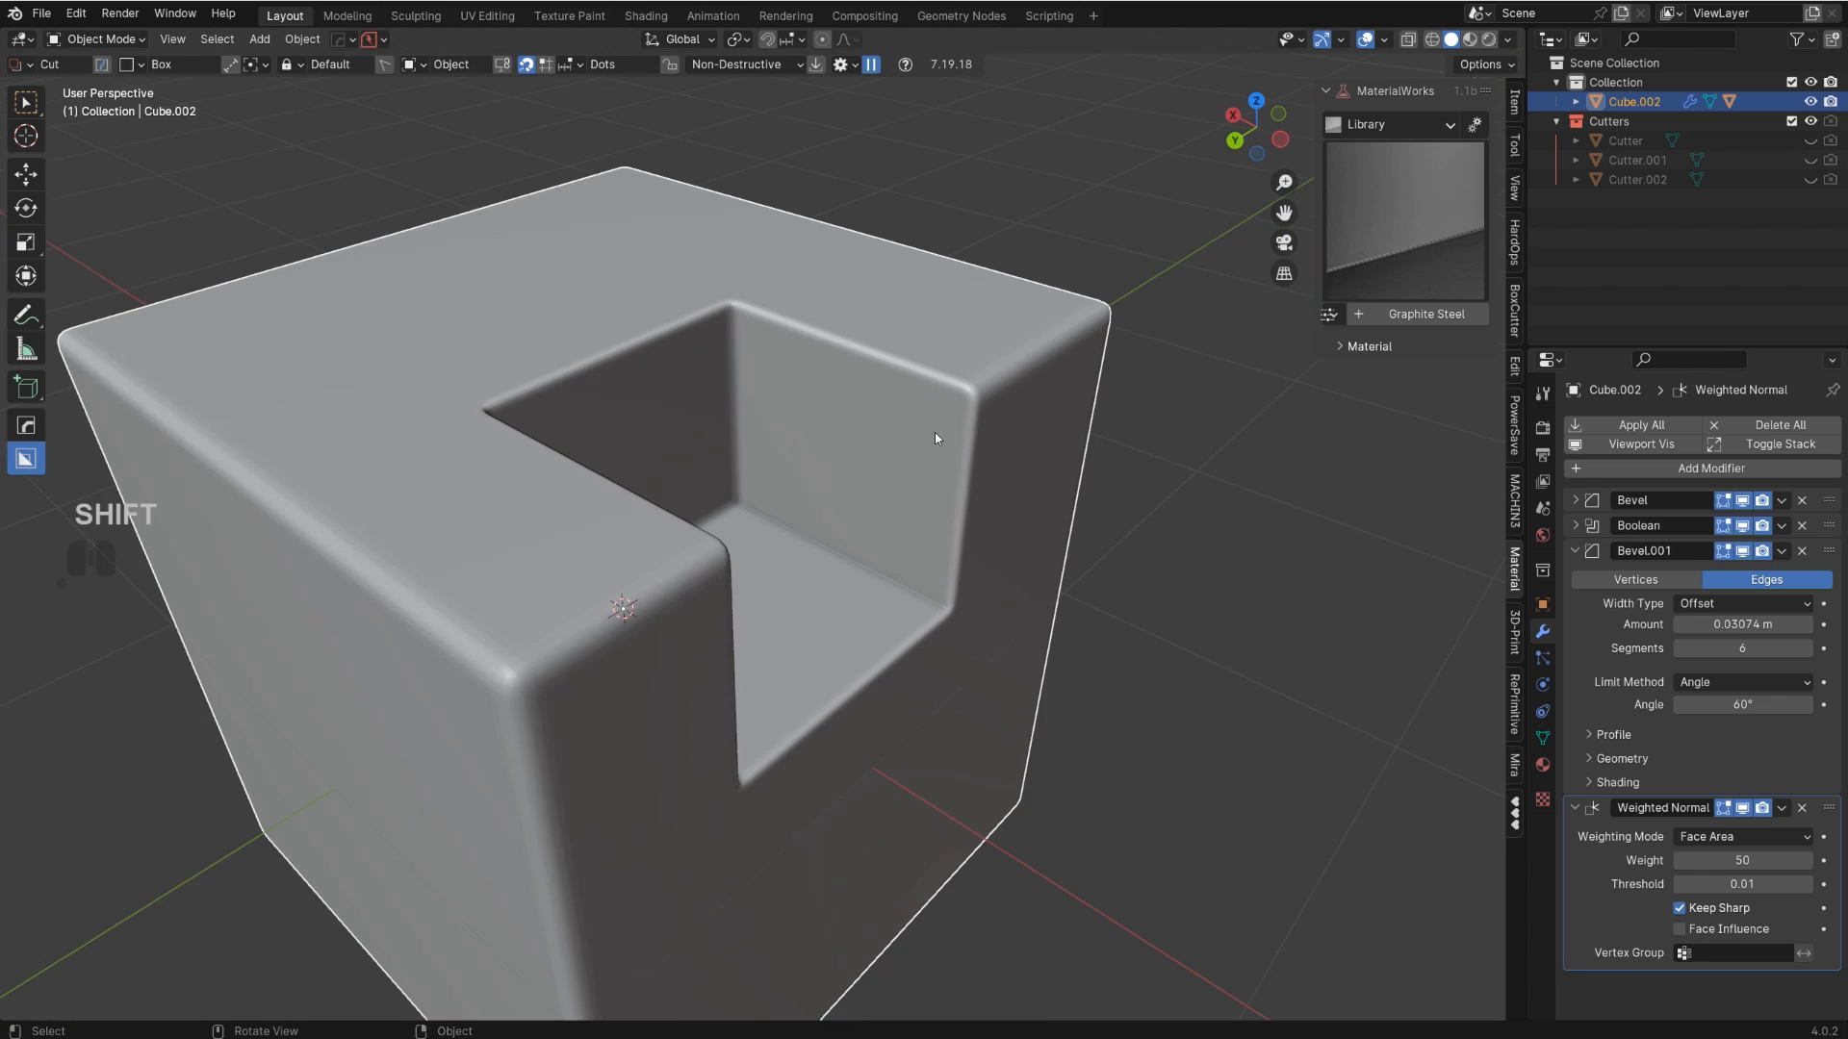
- Adjust the first Bevel modifier, widening the cube's outer bevel to about 0.22 m and raising its segment count
scroll(923, 413, "up", 2)
key("q")
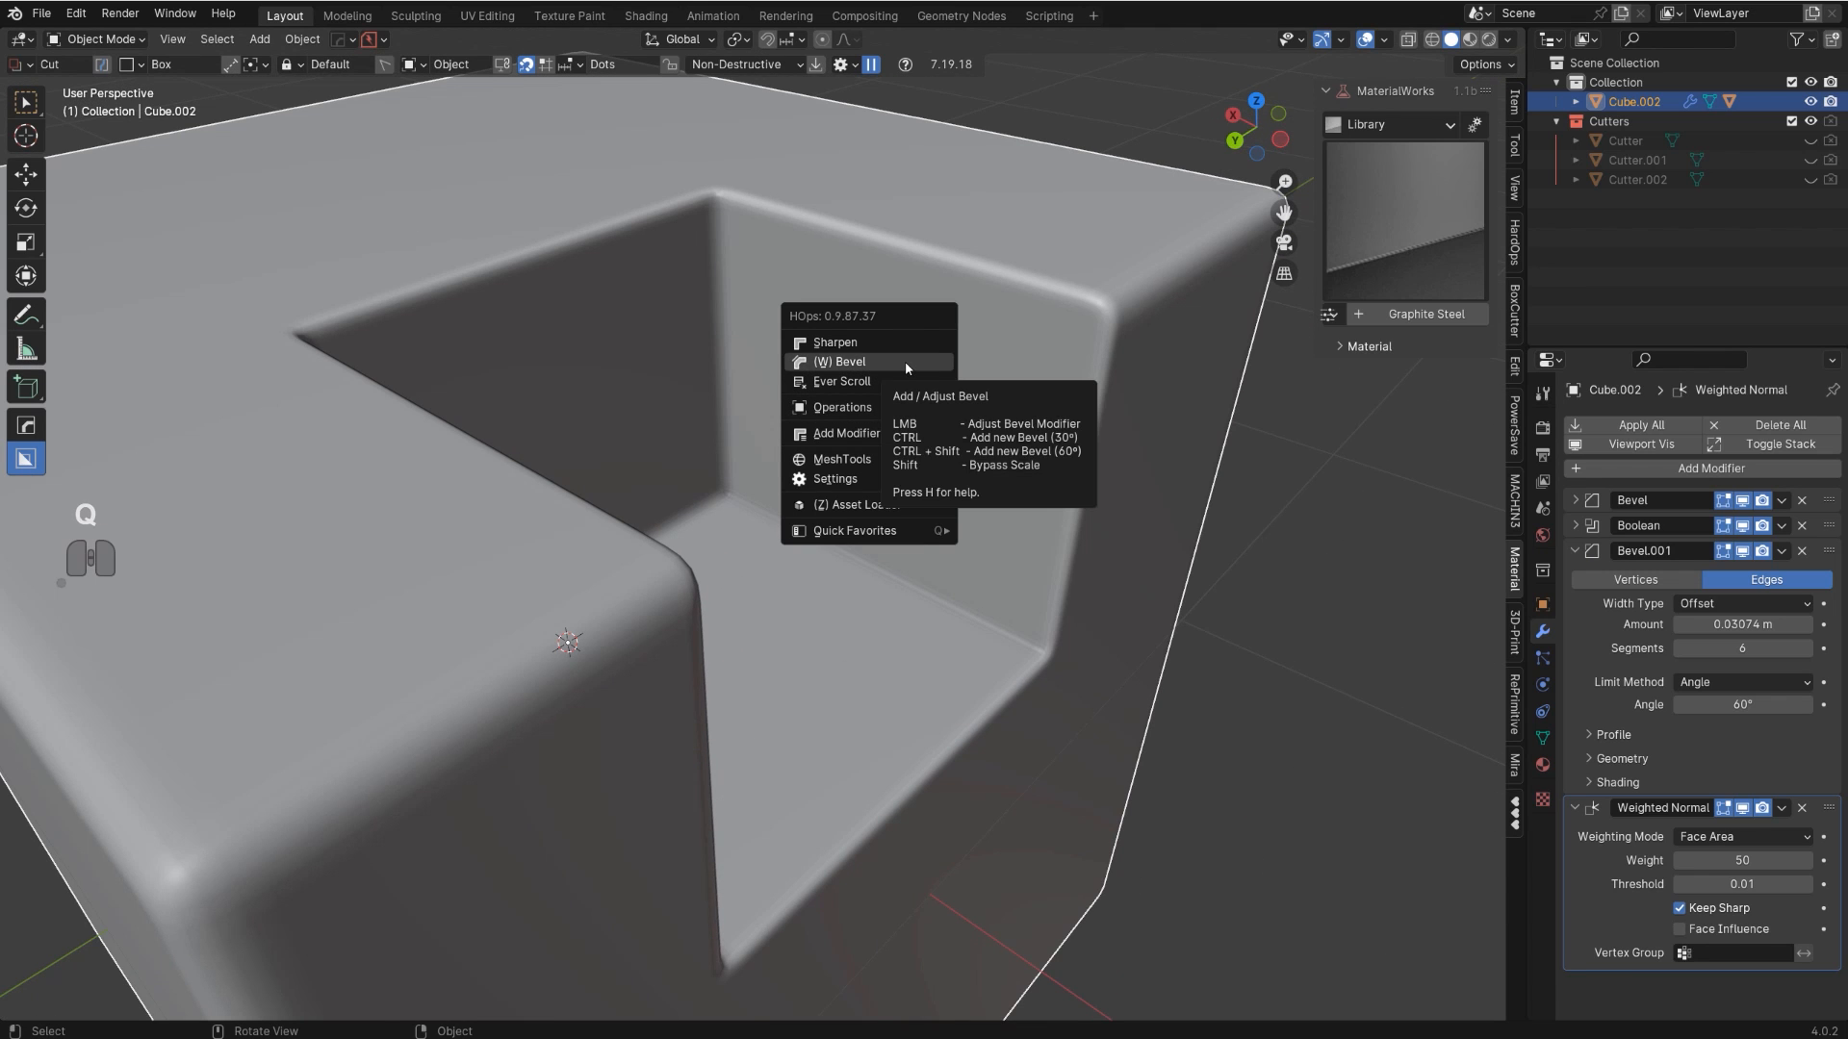
left_click(904, 361)
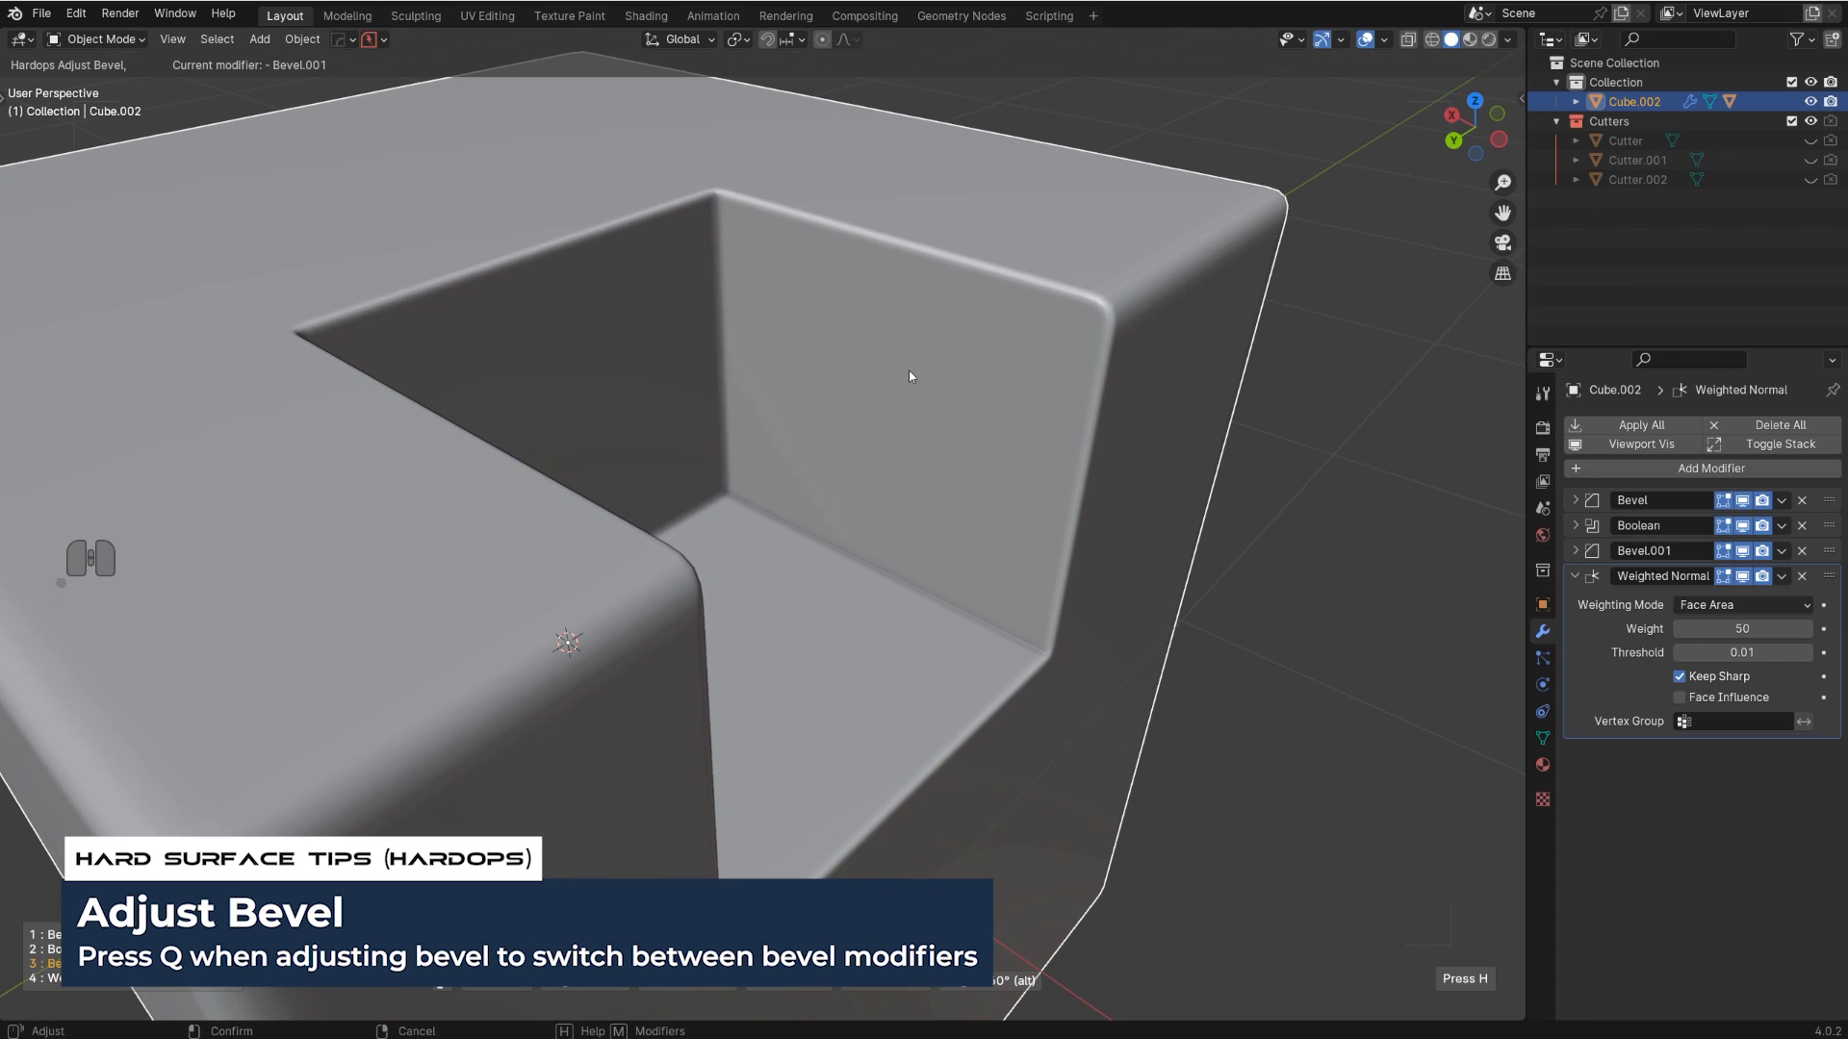
key("q")
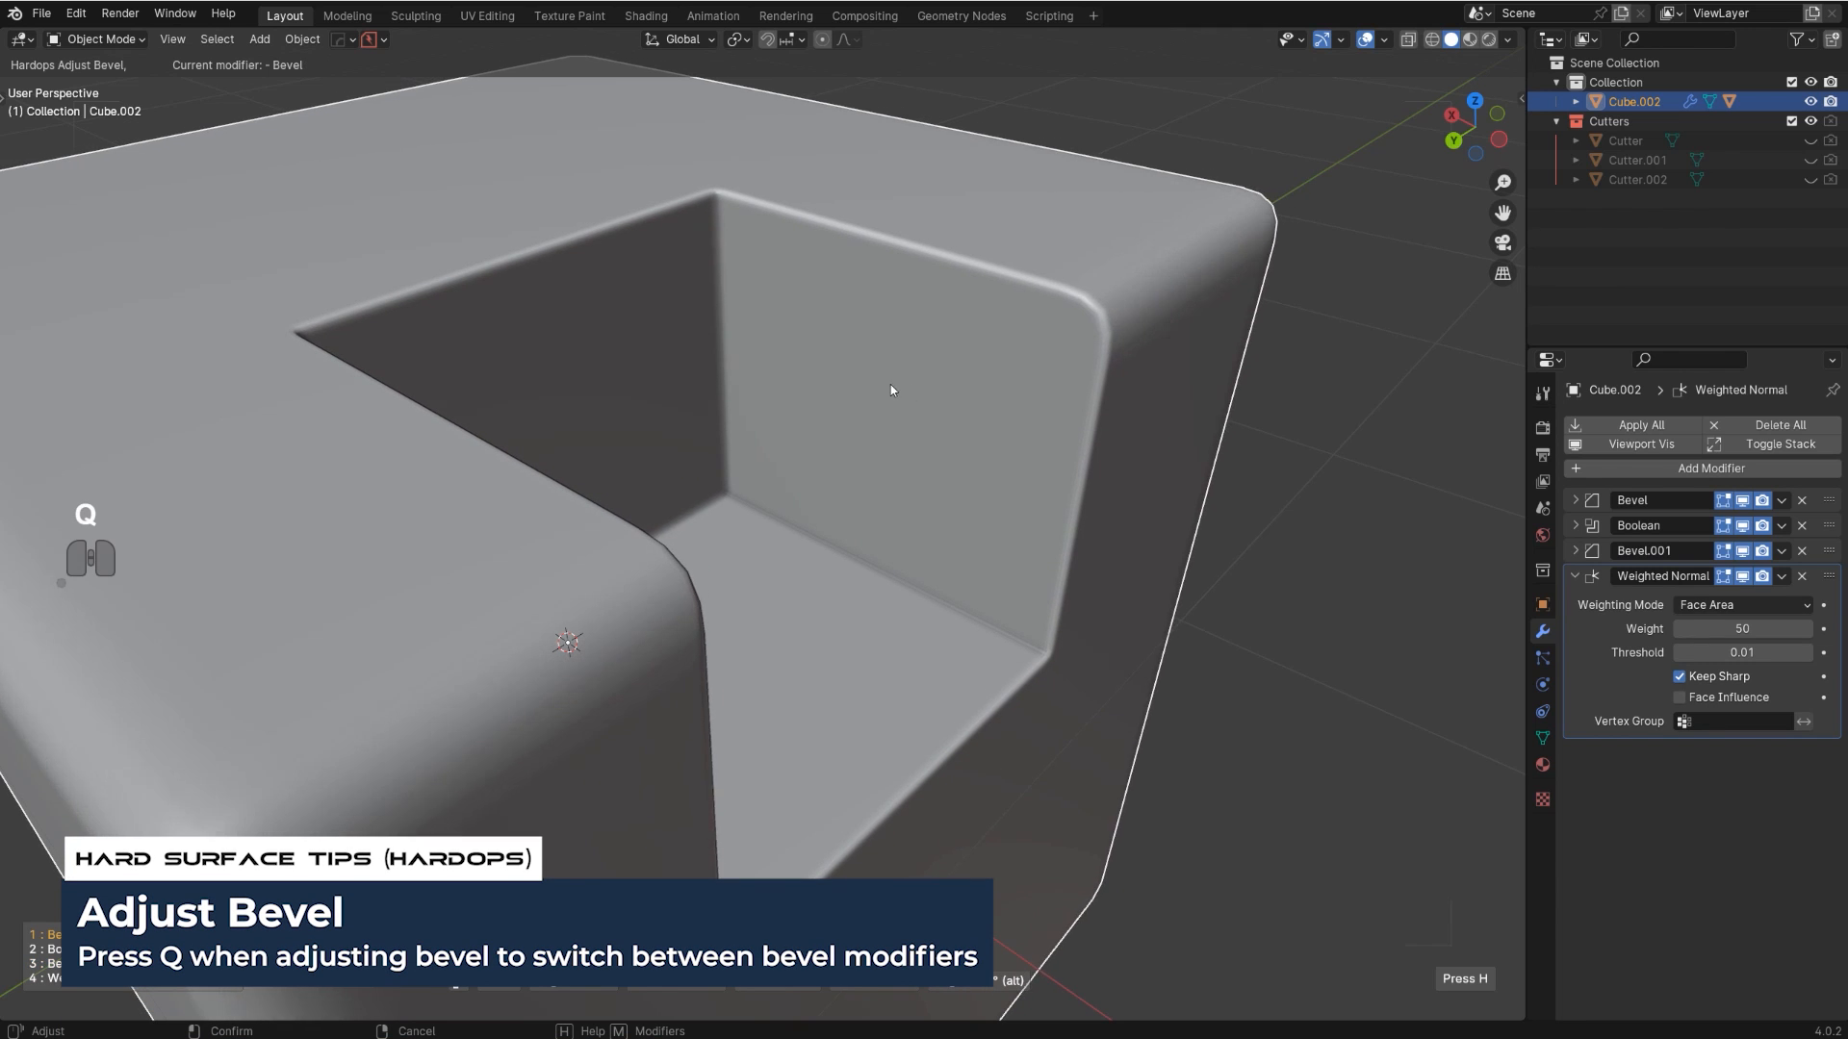
scroll(862, 387, "up", 4)
left_click(862, 388)
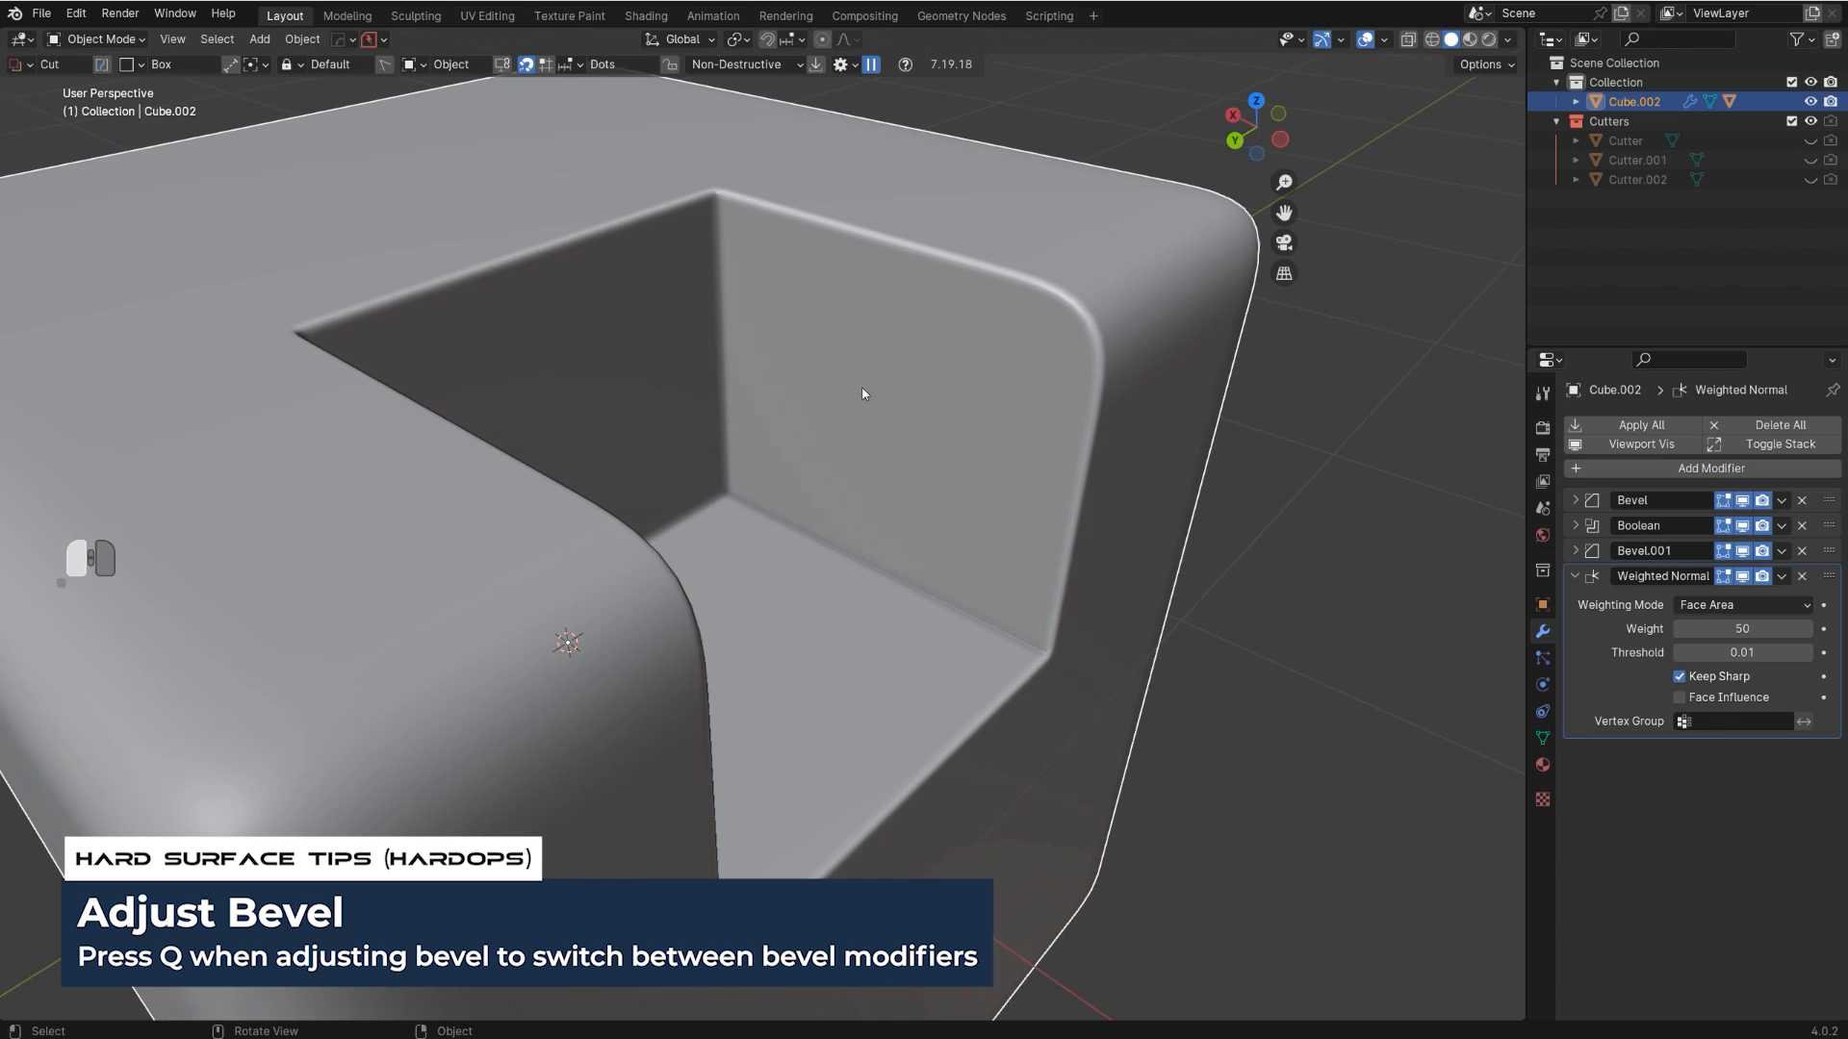
- Adjust the second Bevel modifier, Bevel.001, down to a thin bevel along the notch's edges
scroll(861, 393, "down", 3)
mouse_move(860, 392)
middle_mouse_down()
mouse_move(731, 423)
mouse_move(828, 401)
middle_mouse_up()
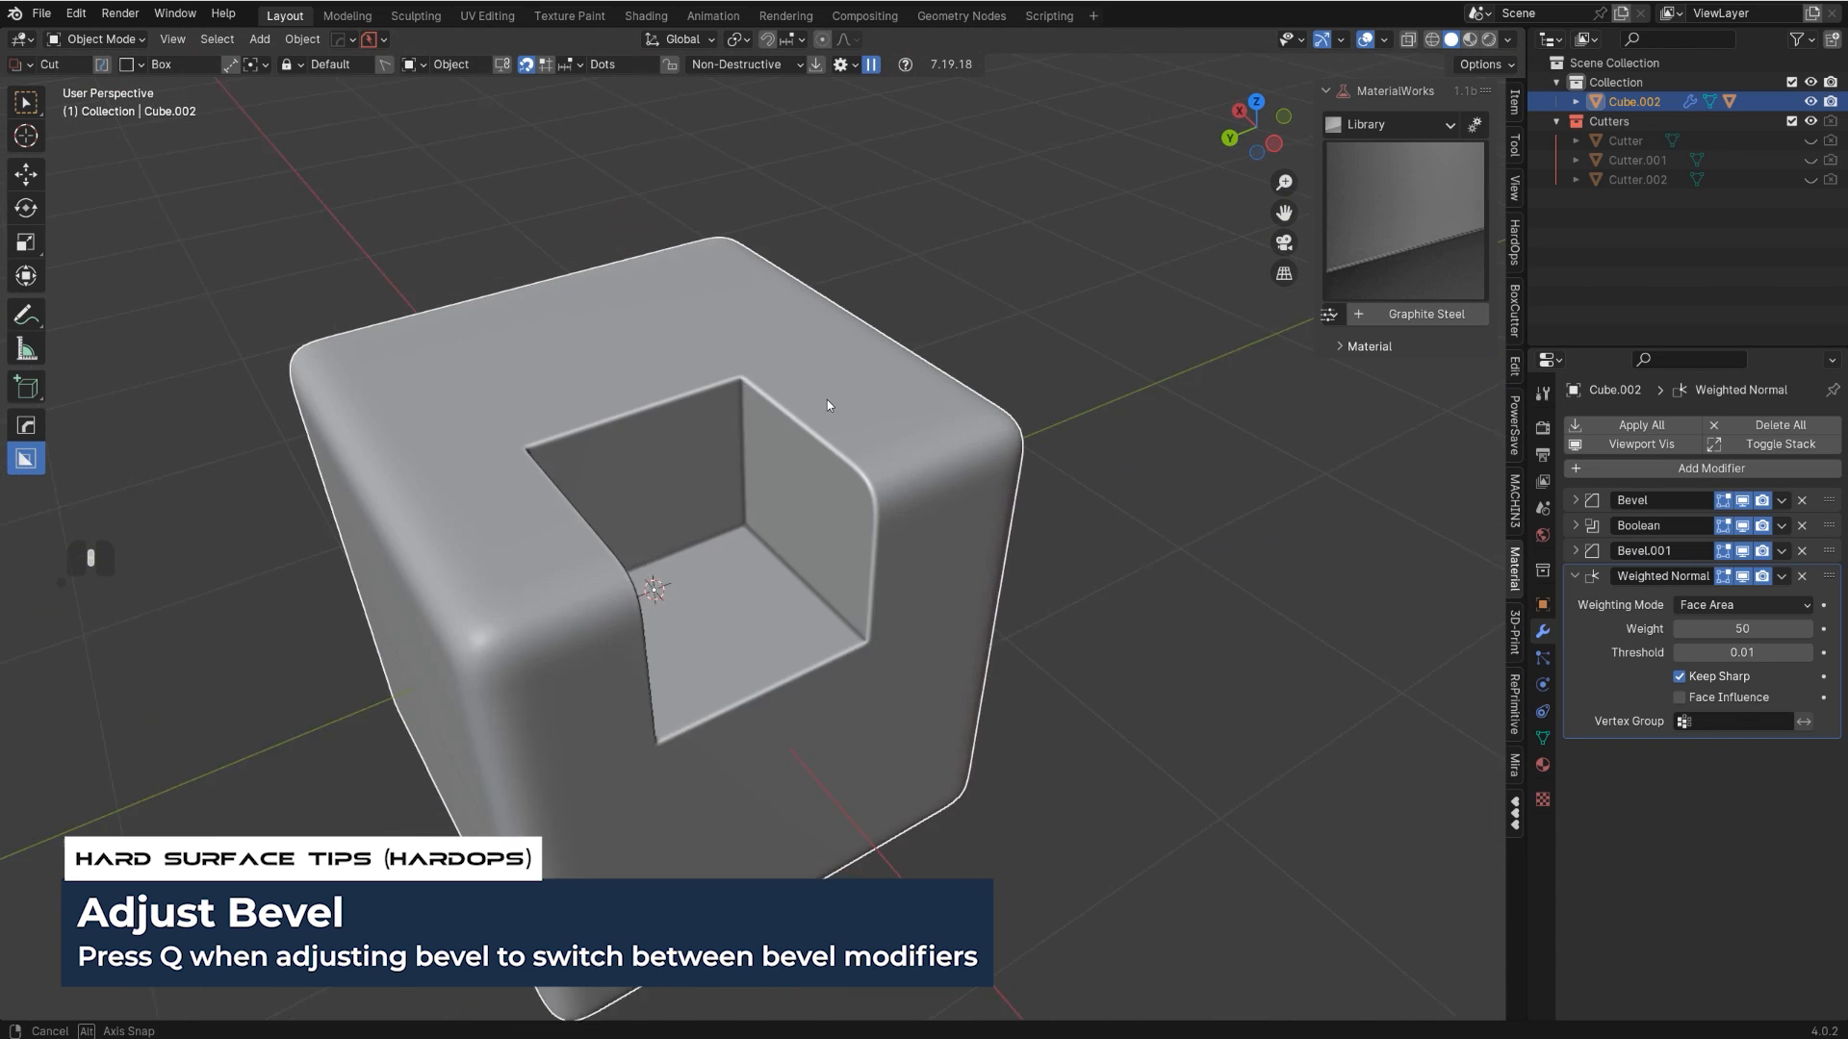
scroll(851, 459, "up", 4)
key("q")
left_click(920, 413)
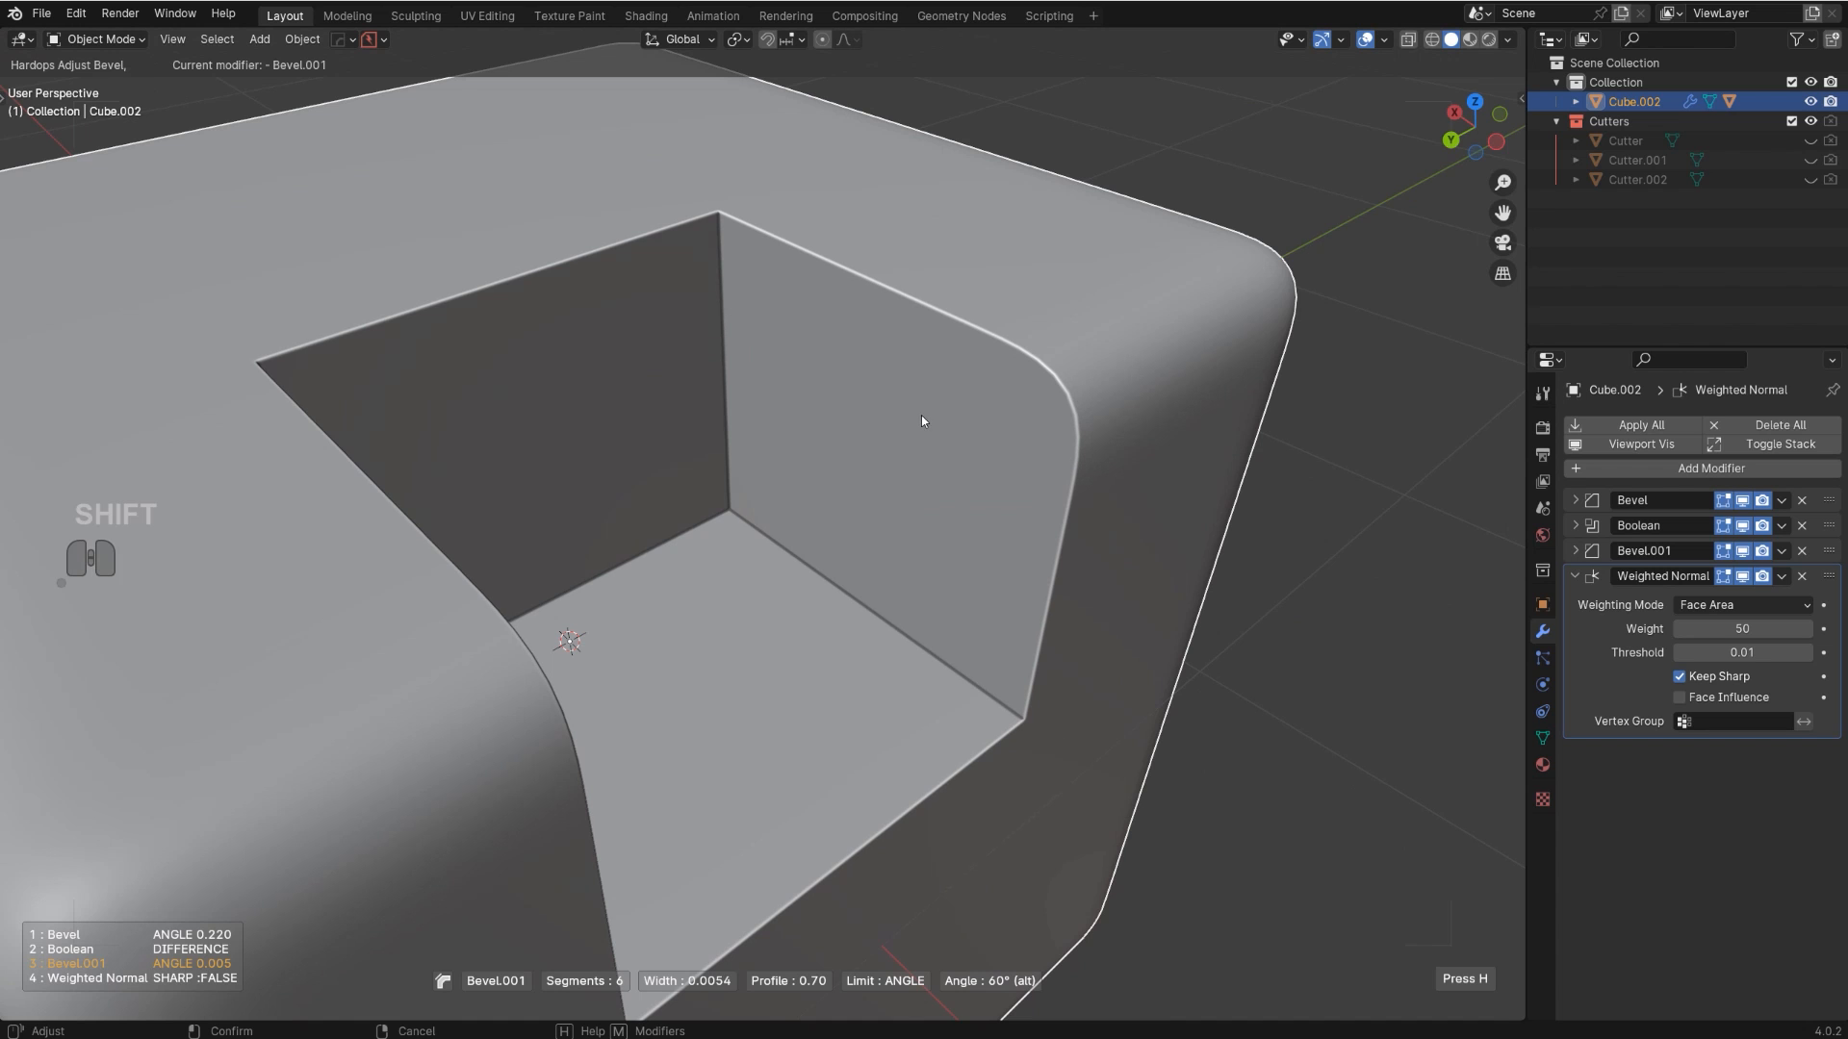
left_click(901, 414)
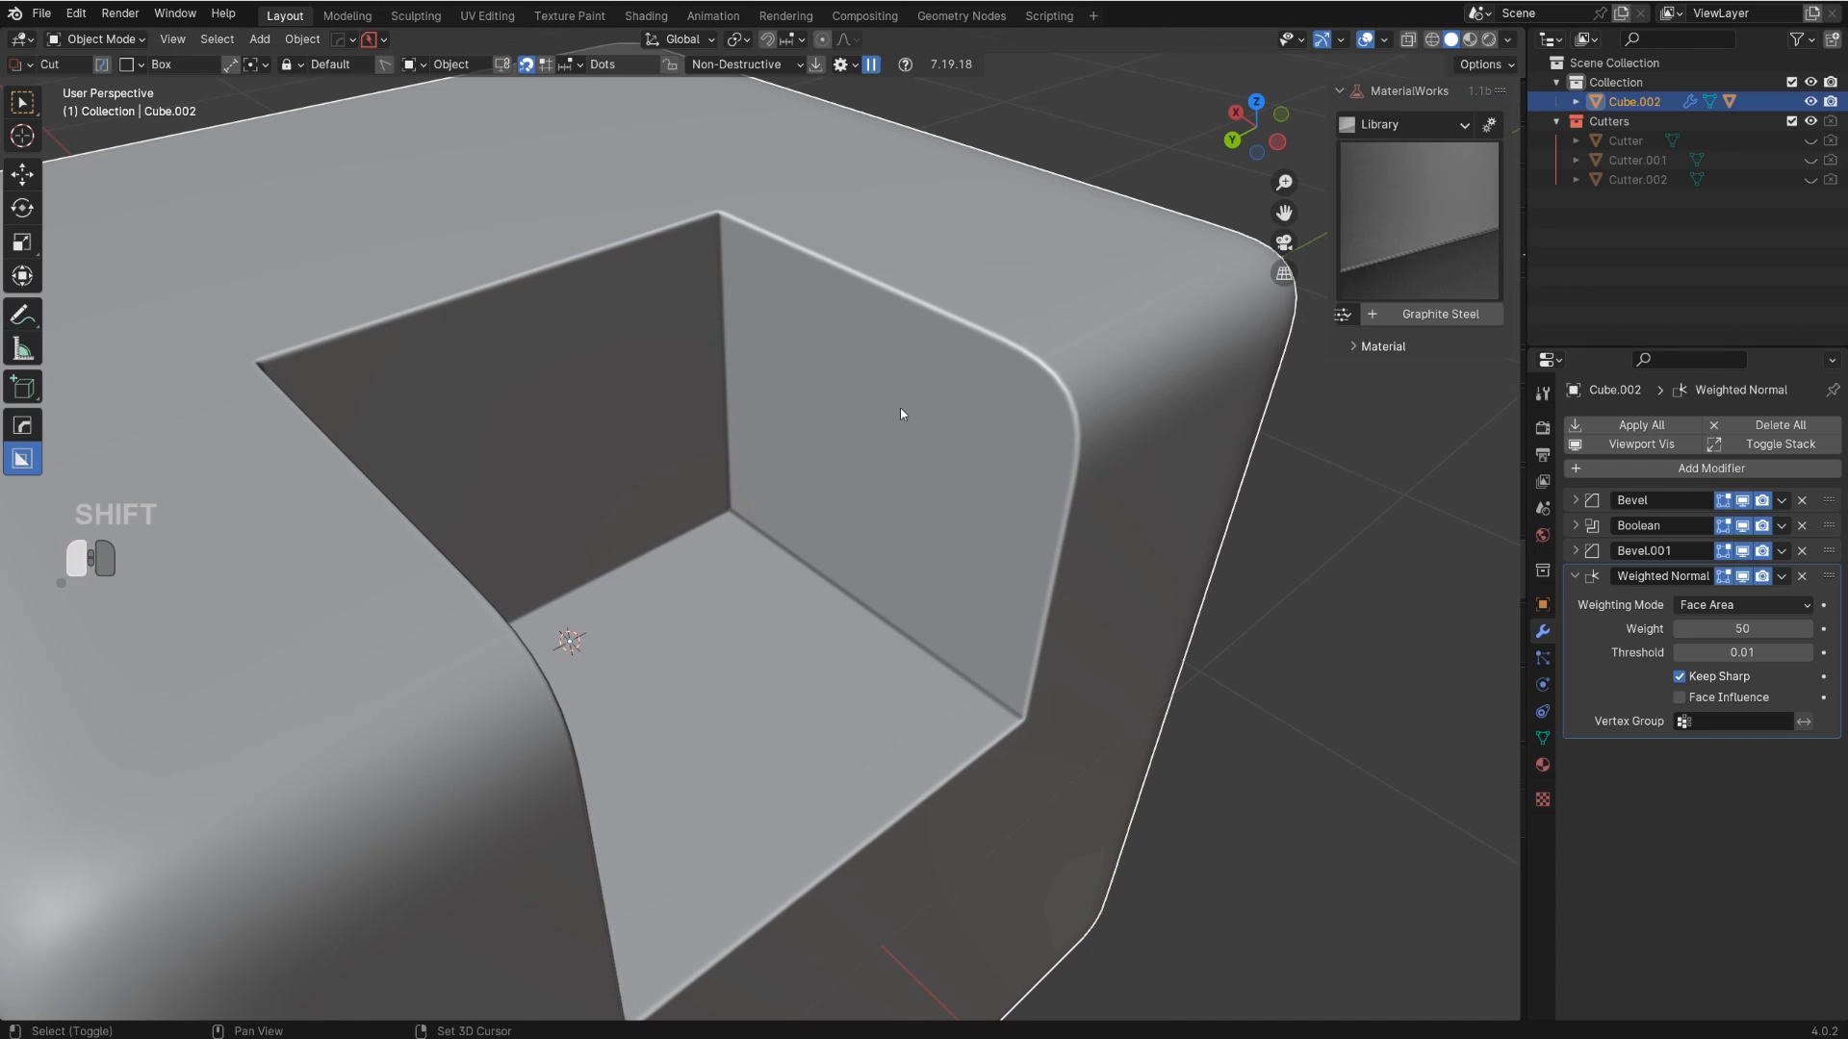
- Examine the wide outer bevel and the thin notch bevel from several angles
scroll(901, 414, "down", 5)
middle_click_drag(910, 452, 829, 431)
scroll(963, 361, "up", 4)
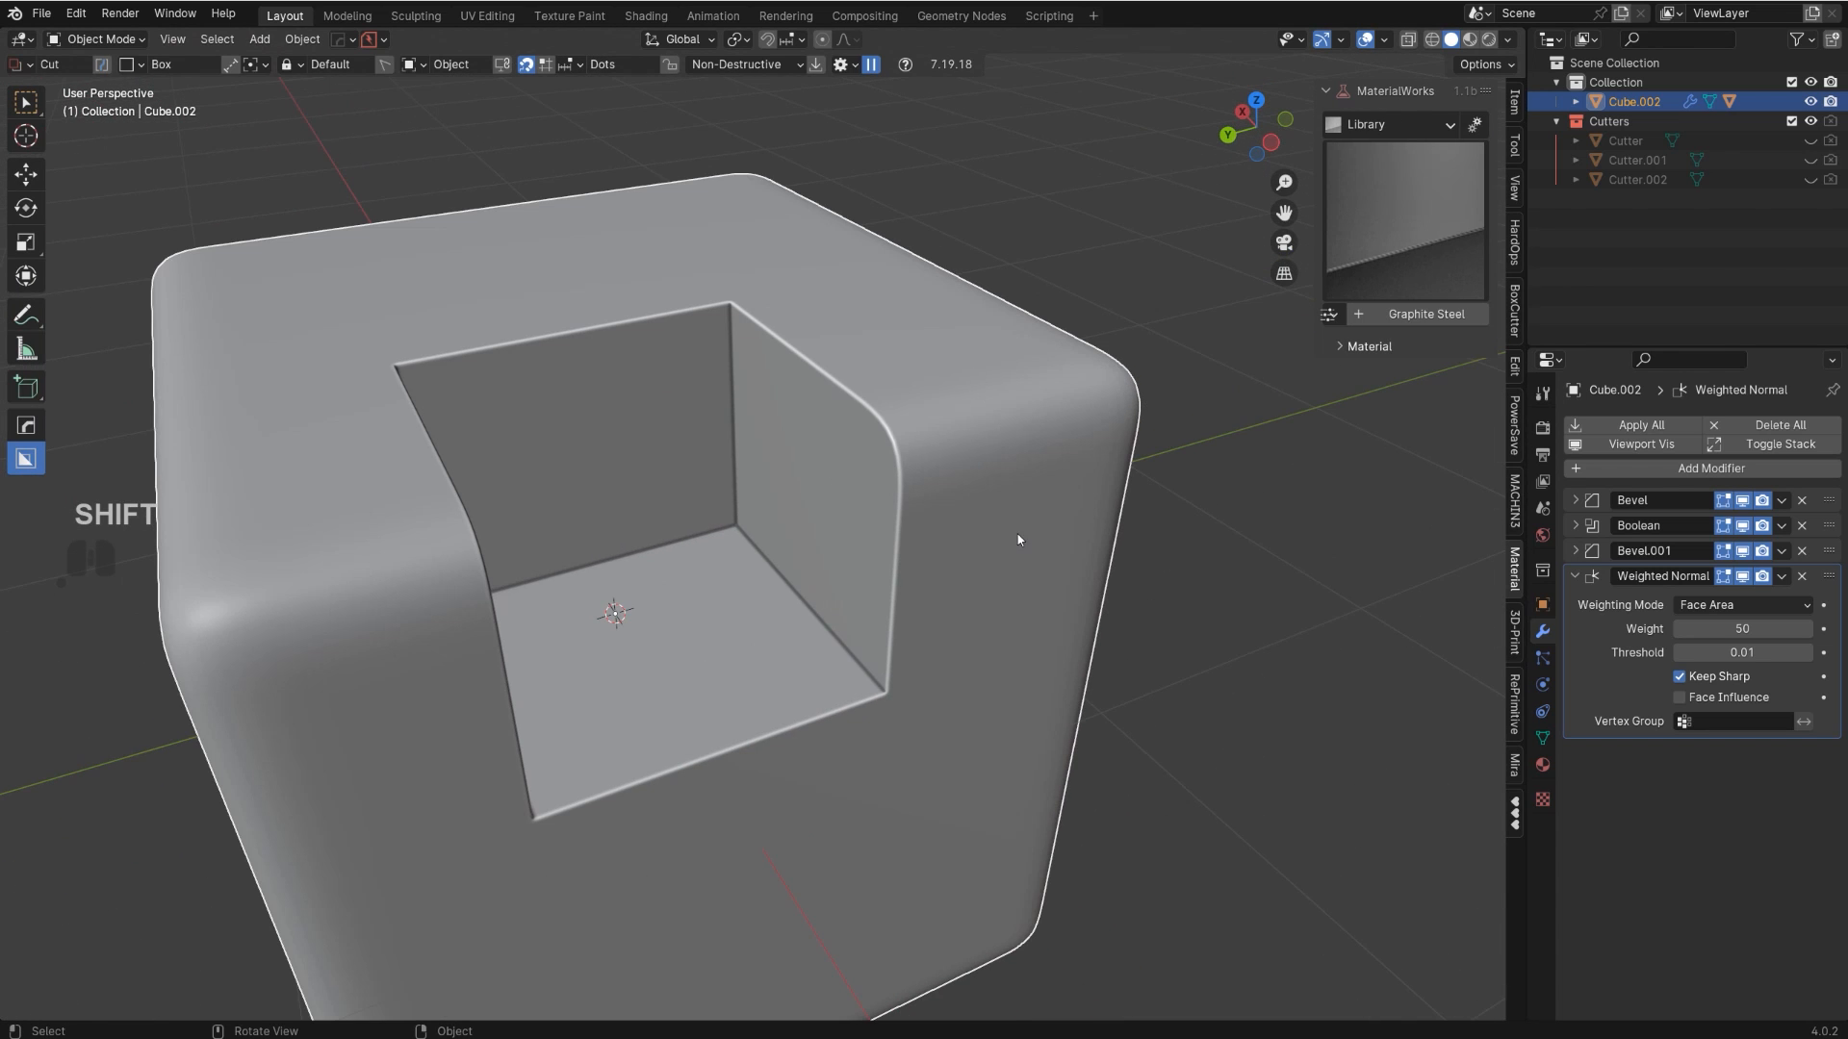
middle_click_drag(1018, 540, 1047, 501)
scroll(967, 524, "down", 4)
middle_click_drag(842, 503, 877, 489, "shift")
scroll(948, 464, "up", 4)
left_click(966, 437)
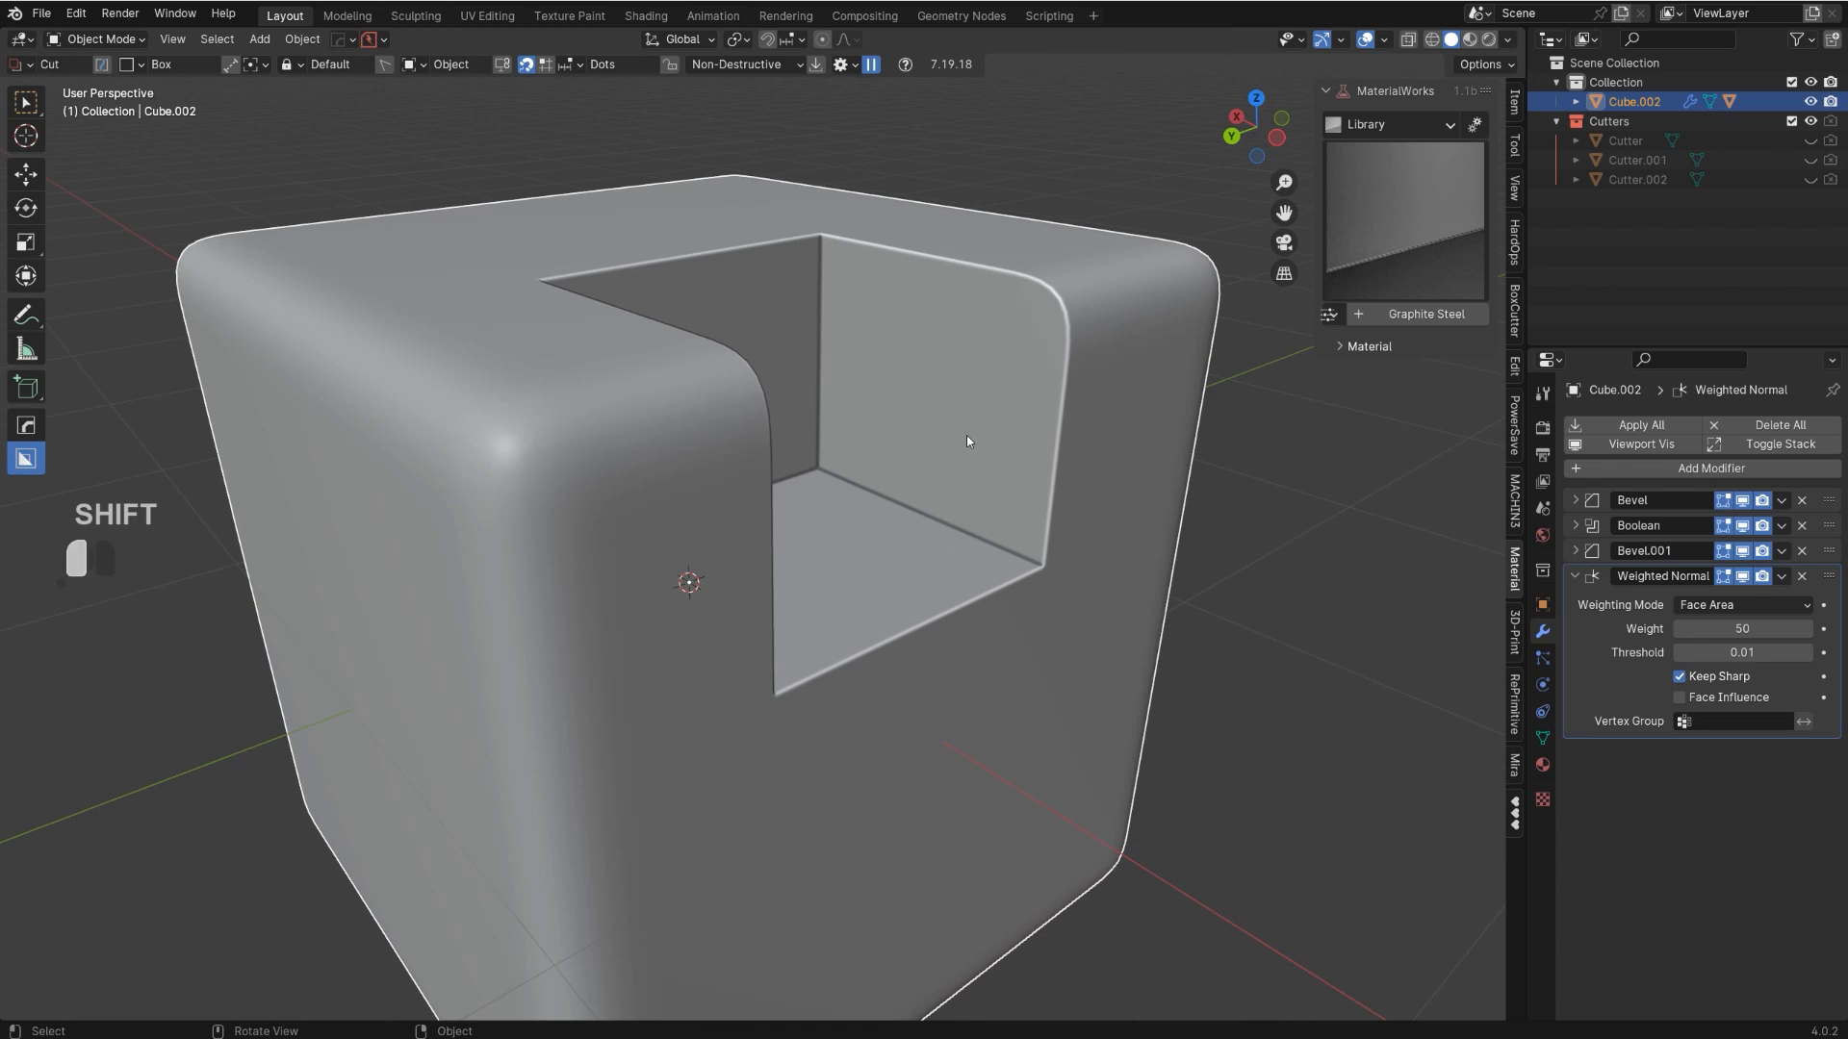
- Run HardOps Smart Apply on the cube and inspect the resulting mesh in Edit Mode
key("q")
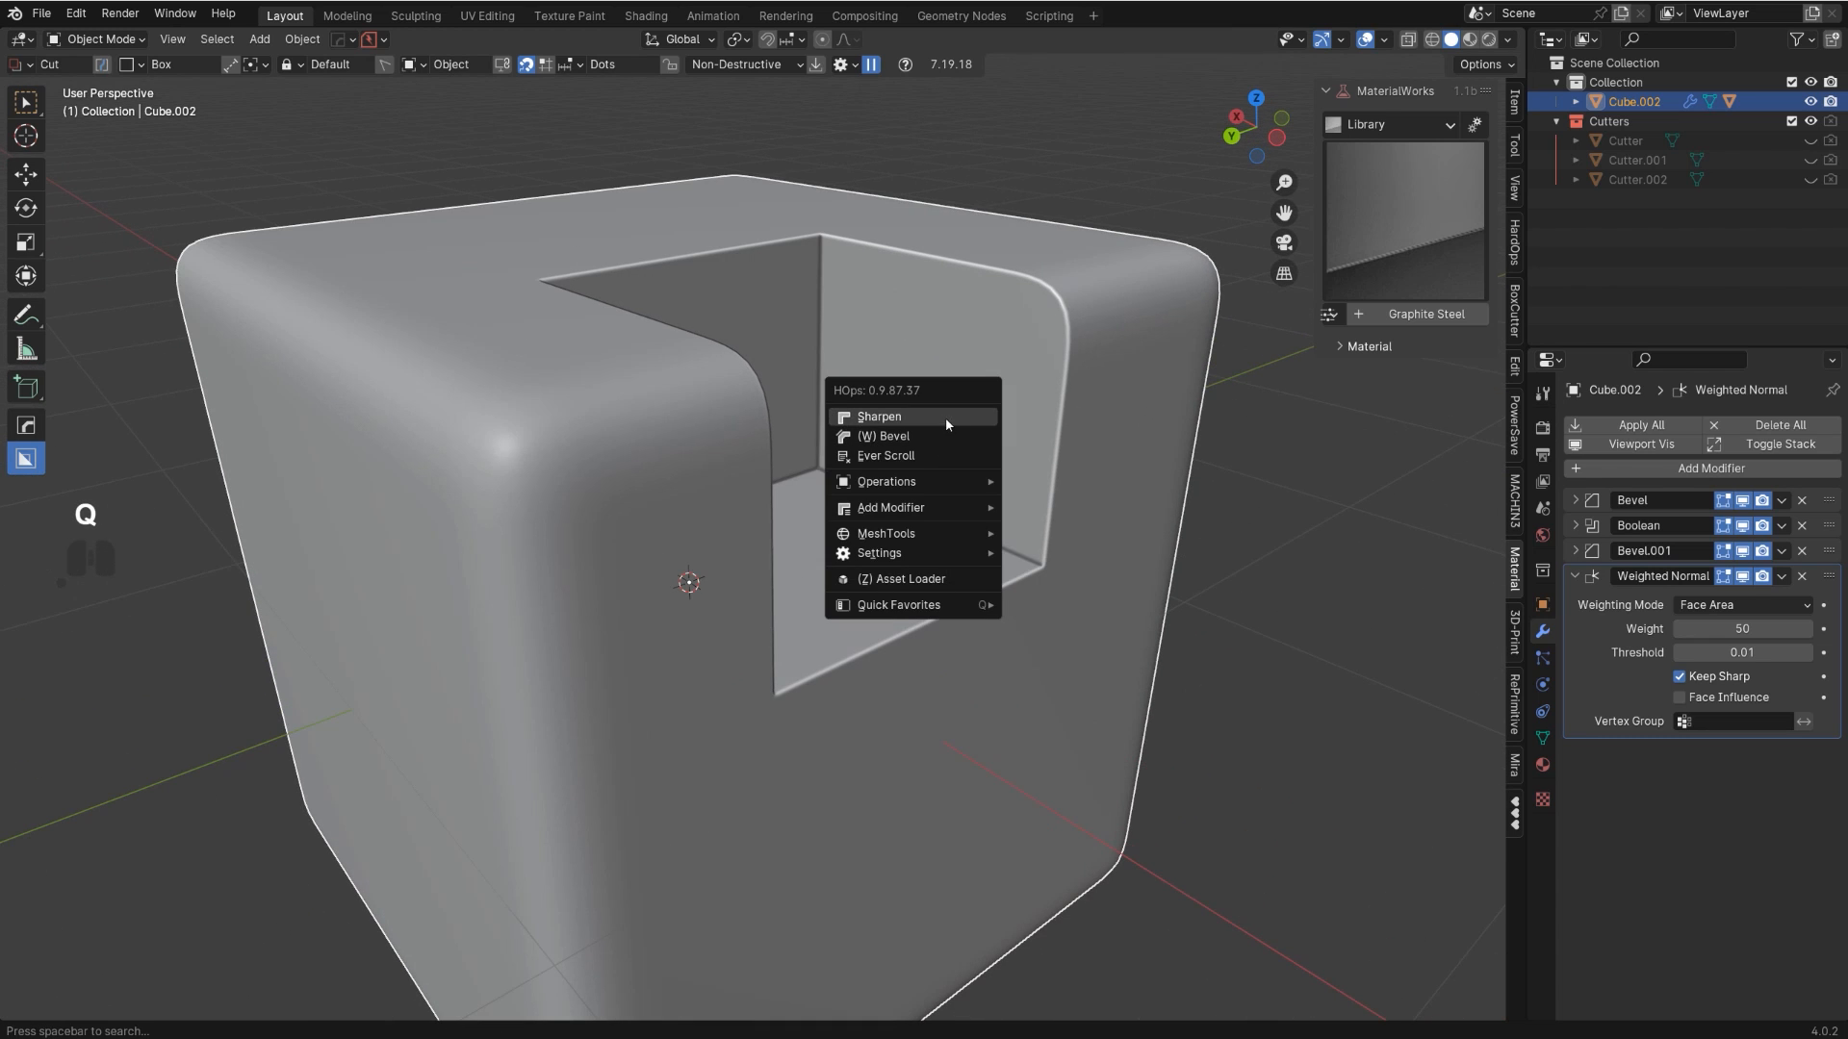
mouse_move(947, 484)
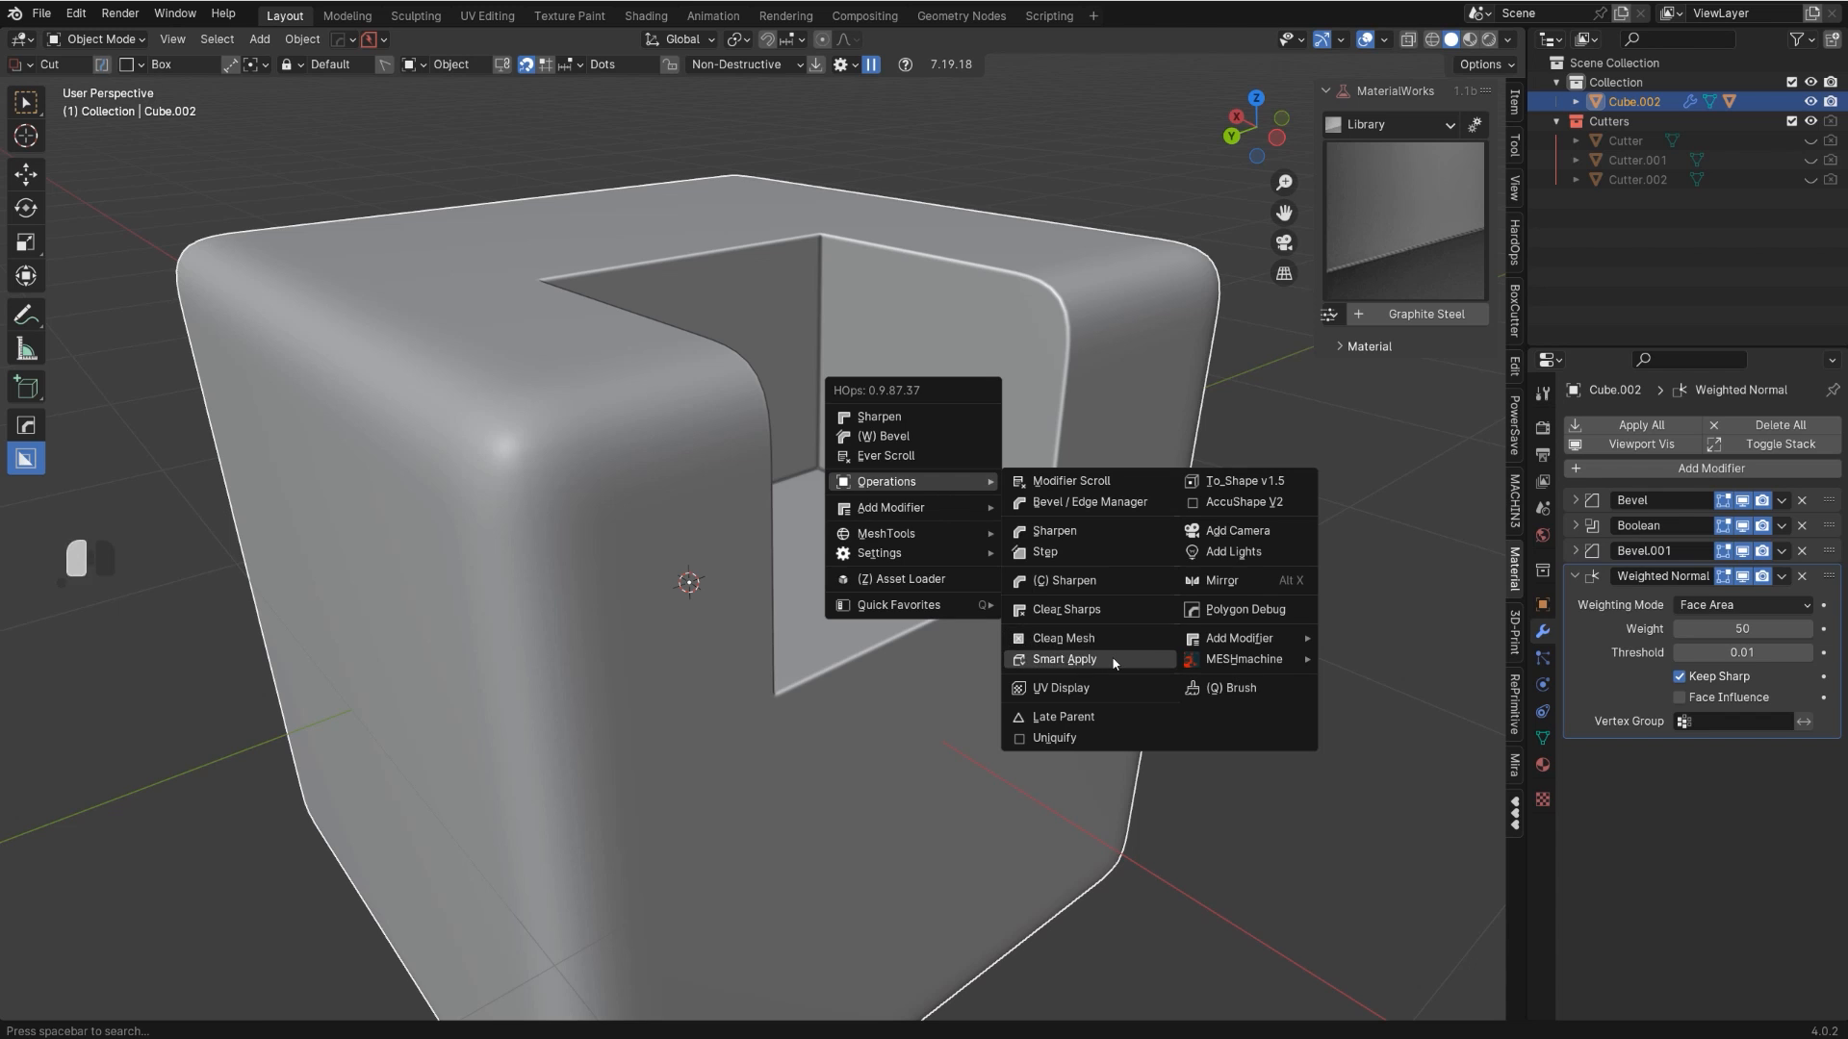
left_click(1063, 659)
key("Tab")
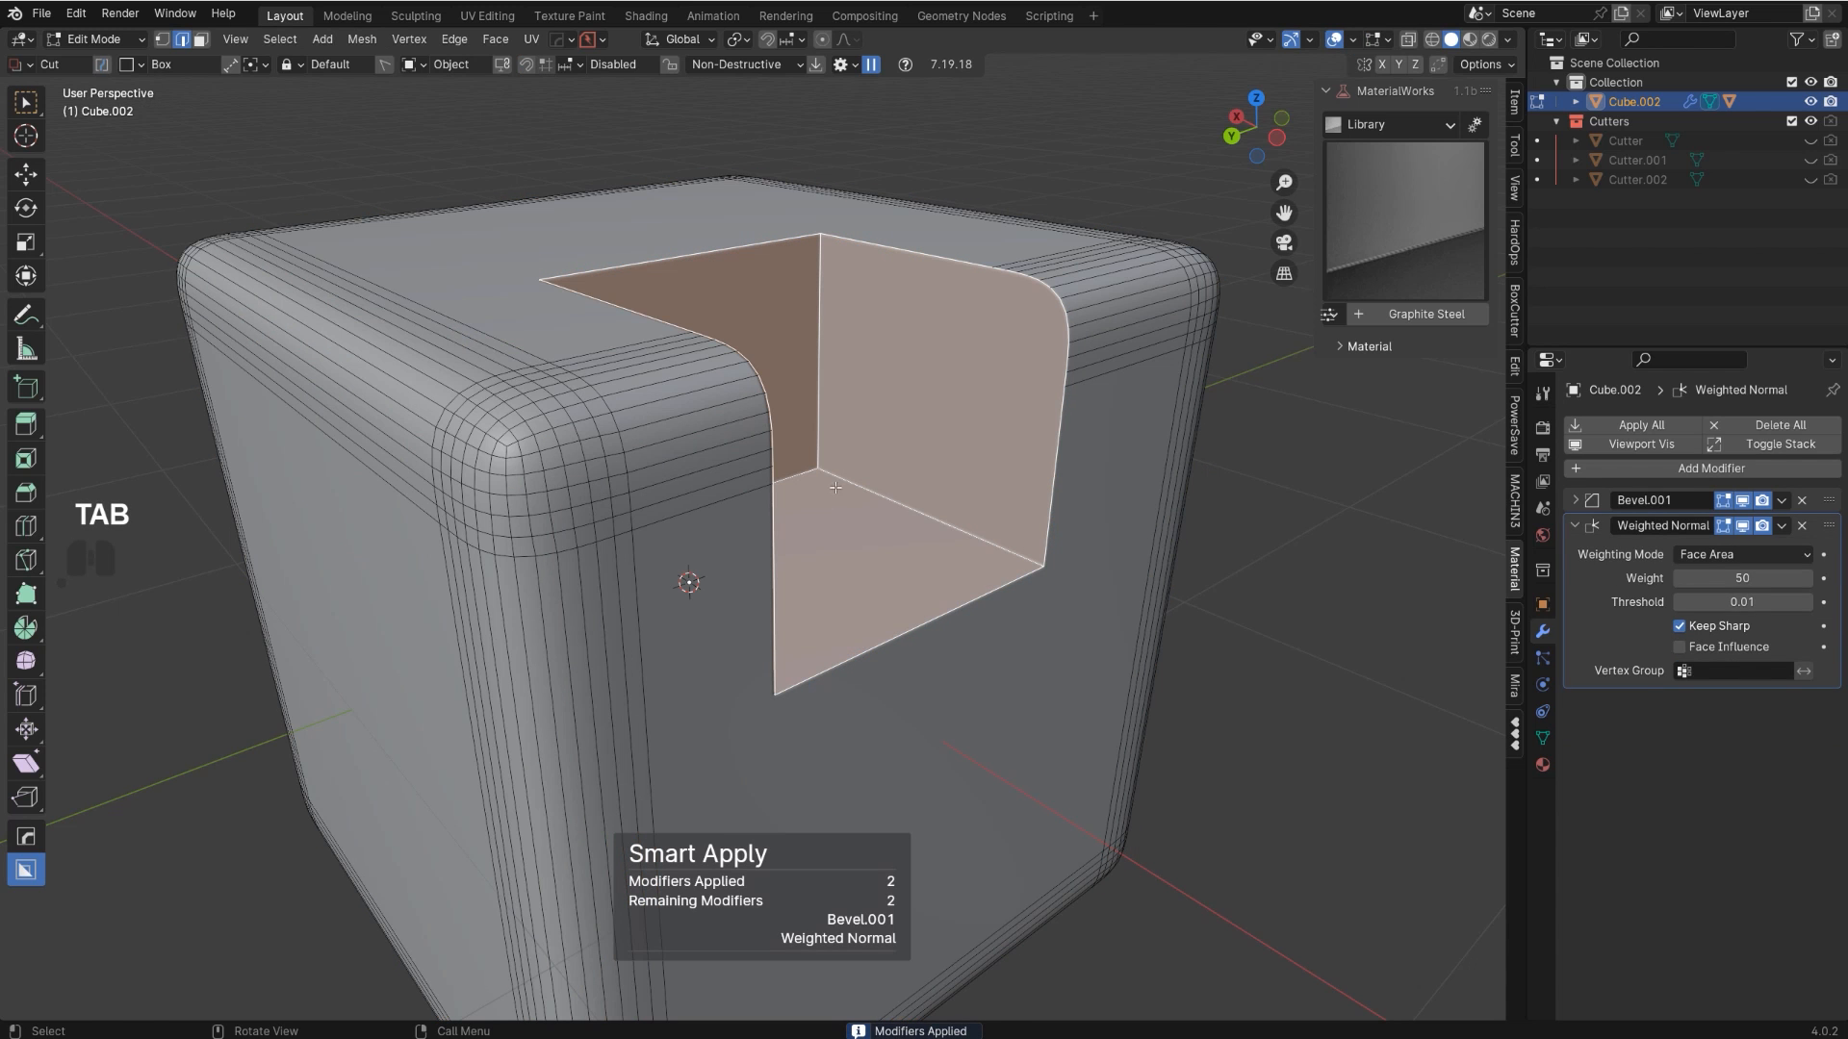
middle_click_drag(835, 488, 940, 526)
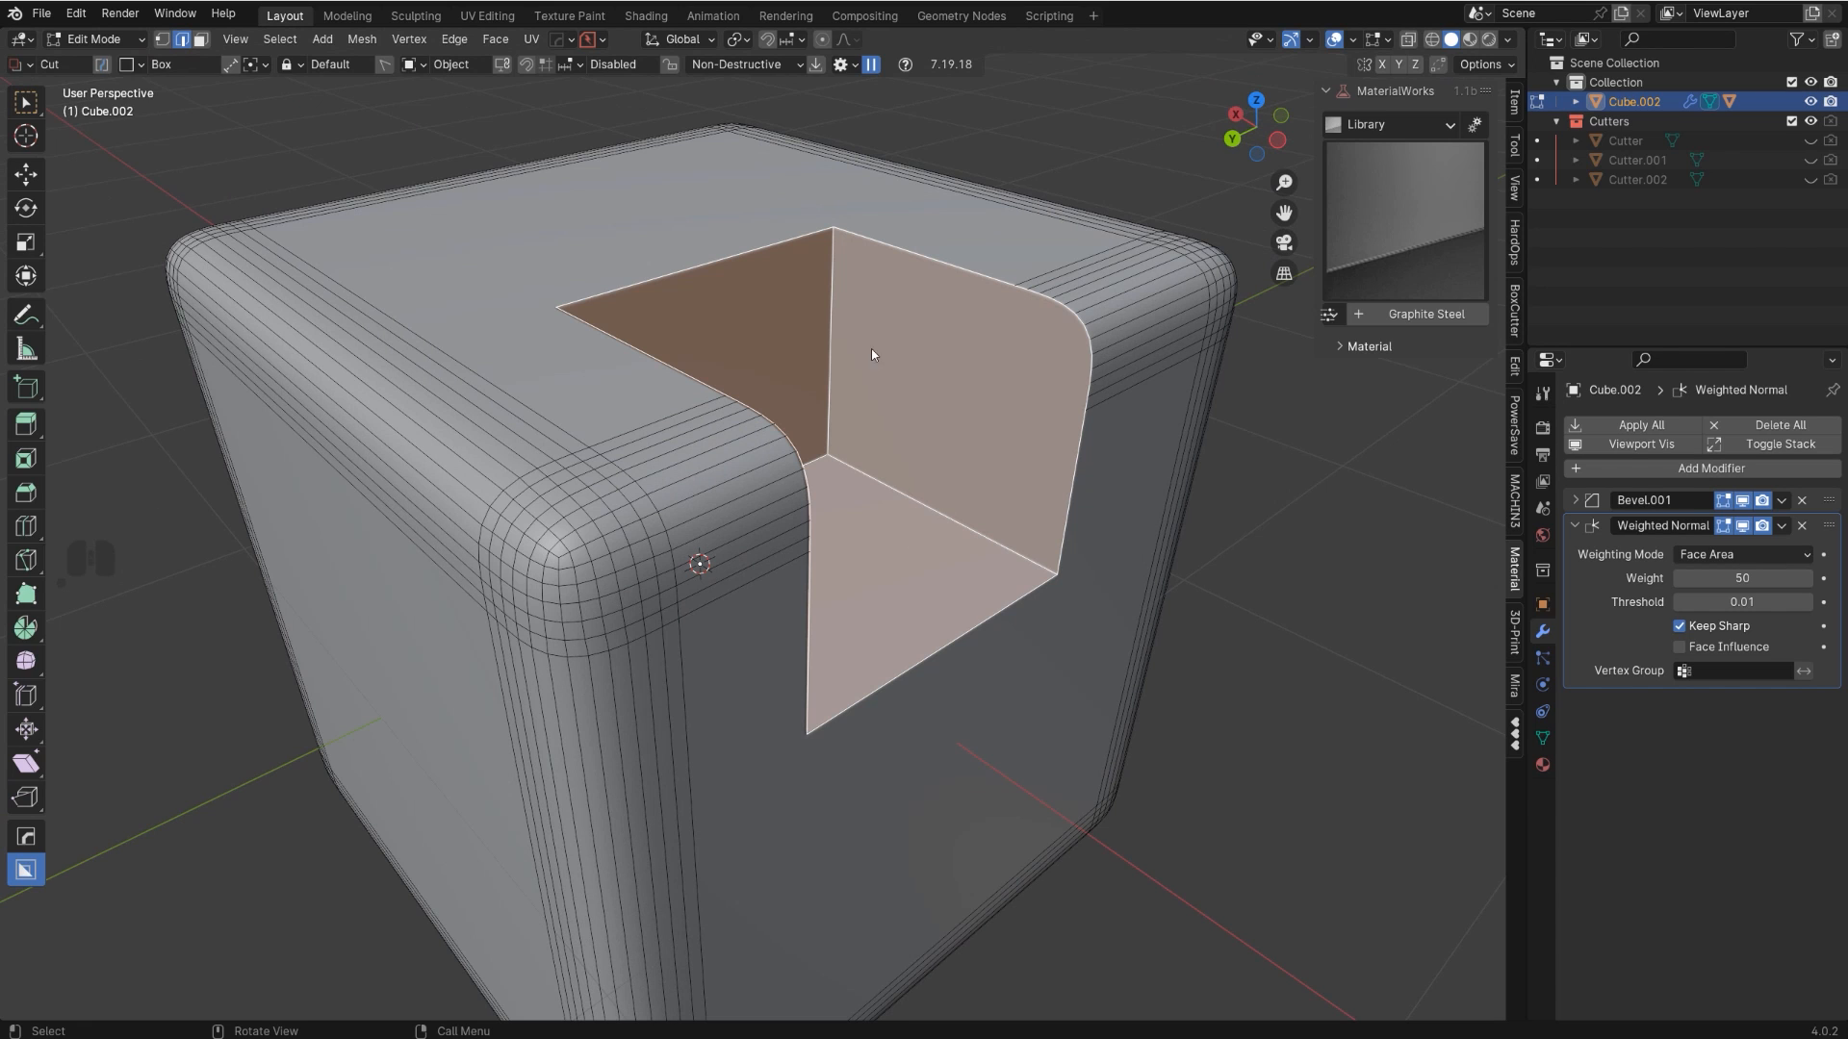
- Compare the applied cube in Edit and Object Mode, and undo the Smart Apply
key("Tab")
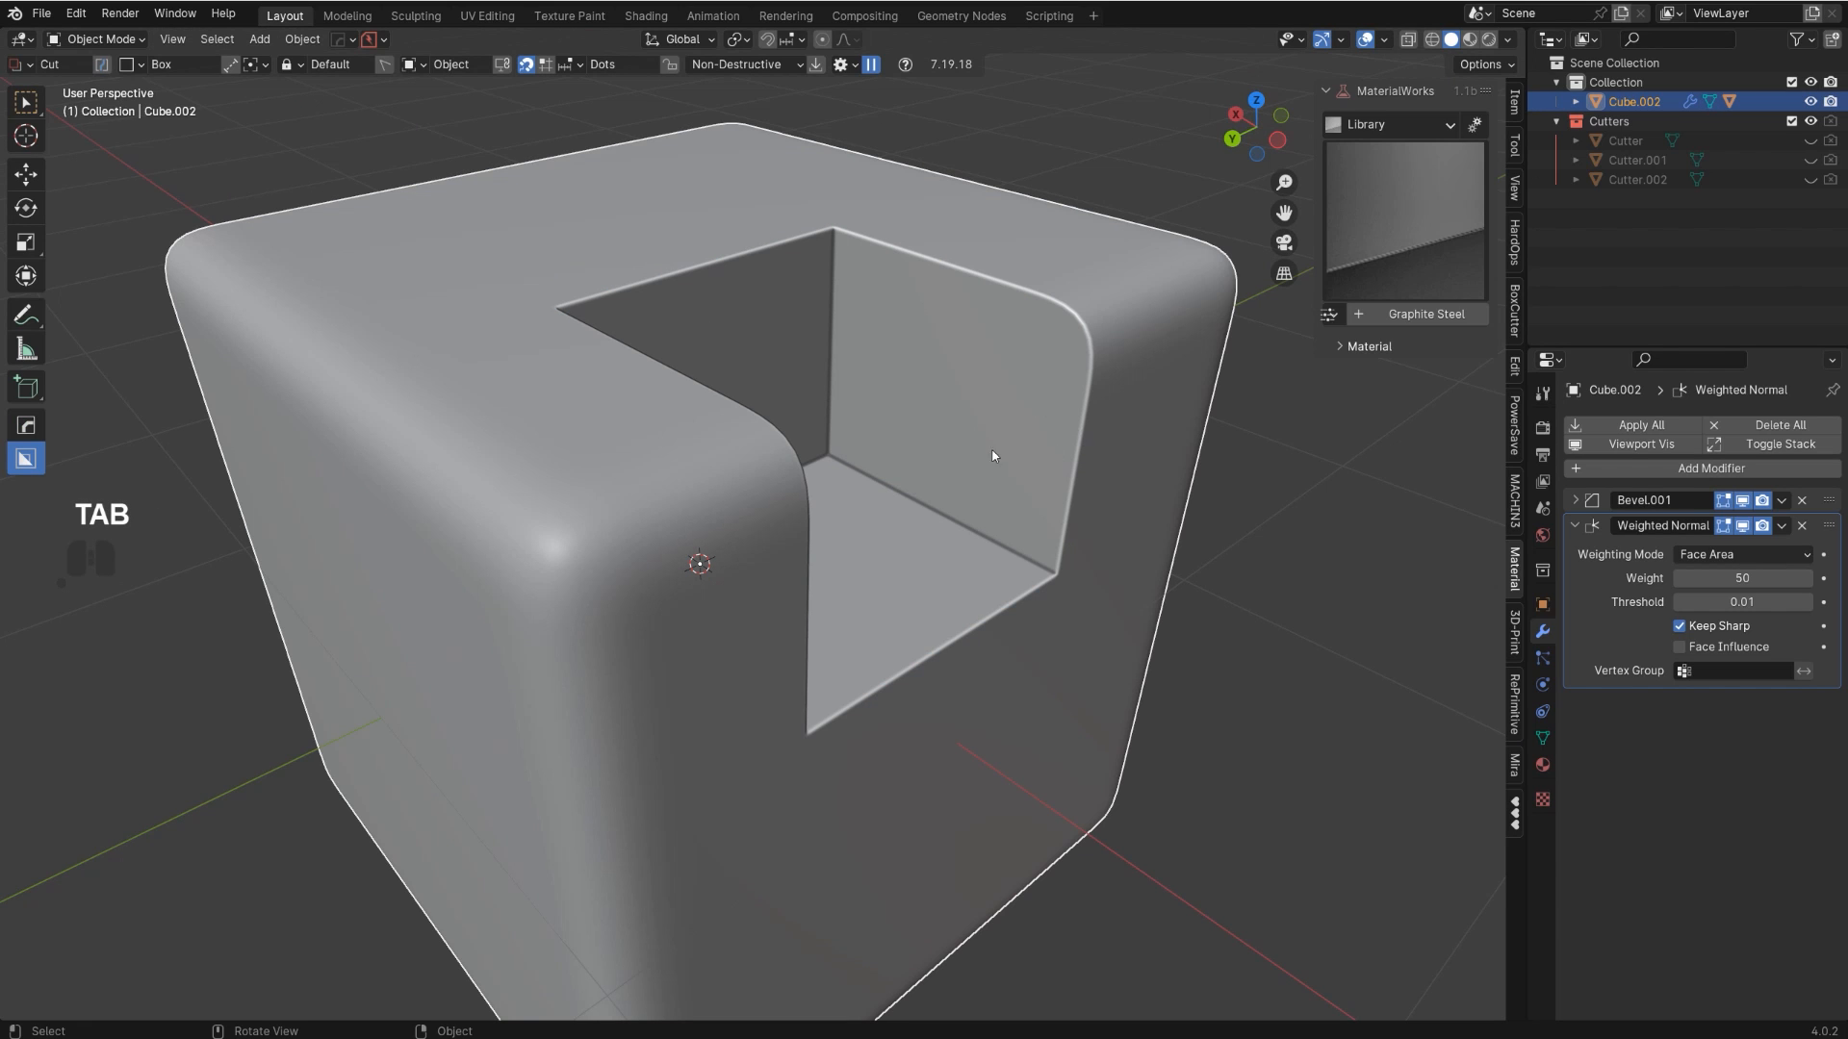
key("Tab")
middle_click_drag(862, 550, 849, 420)
key("Tab")
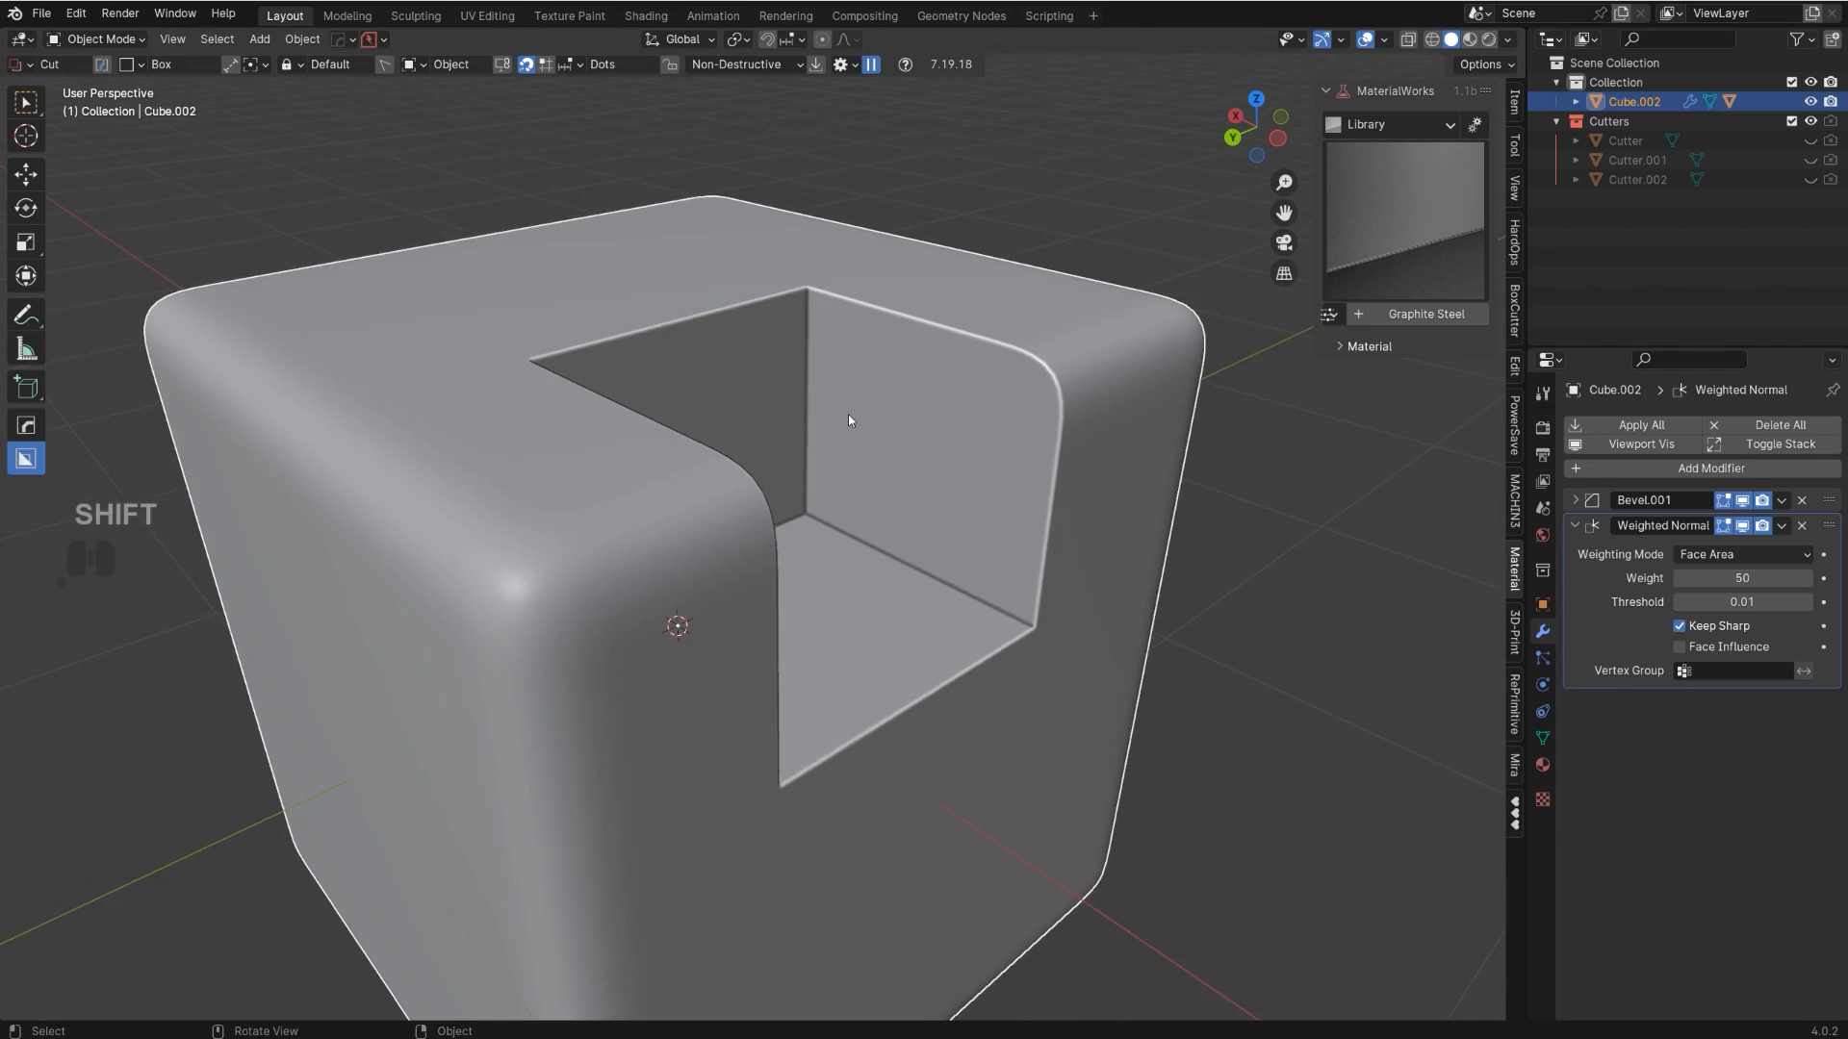
key("ctrl+z")
key("ctrl+z")
key("ctrl+z")
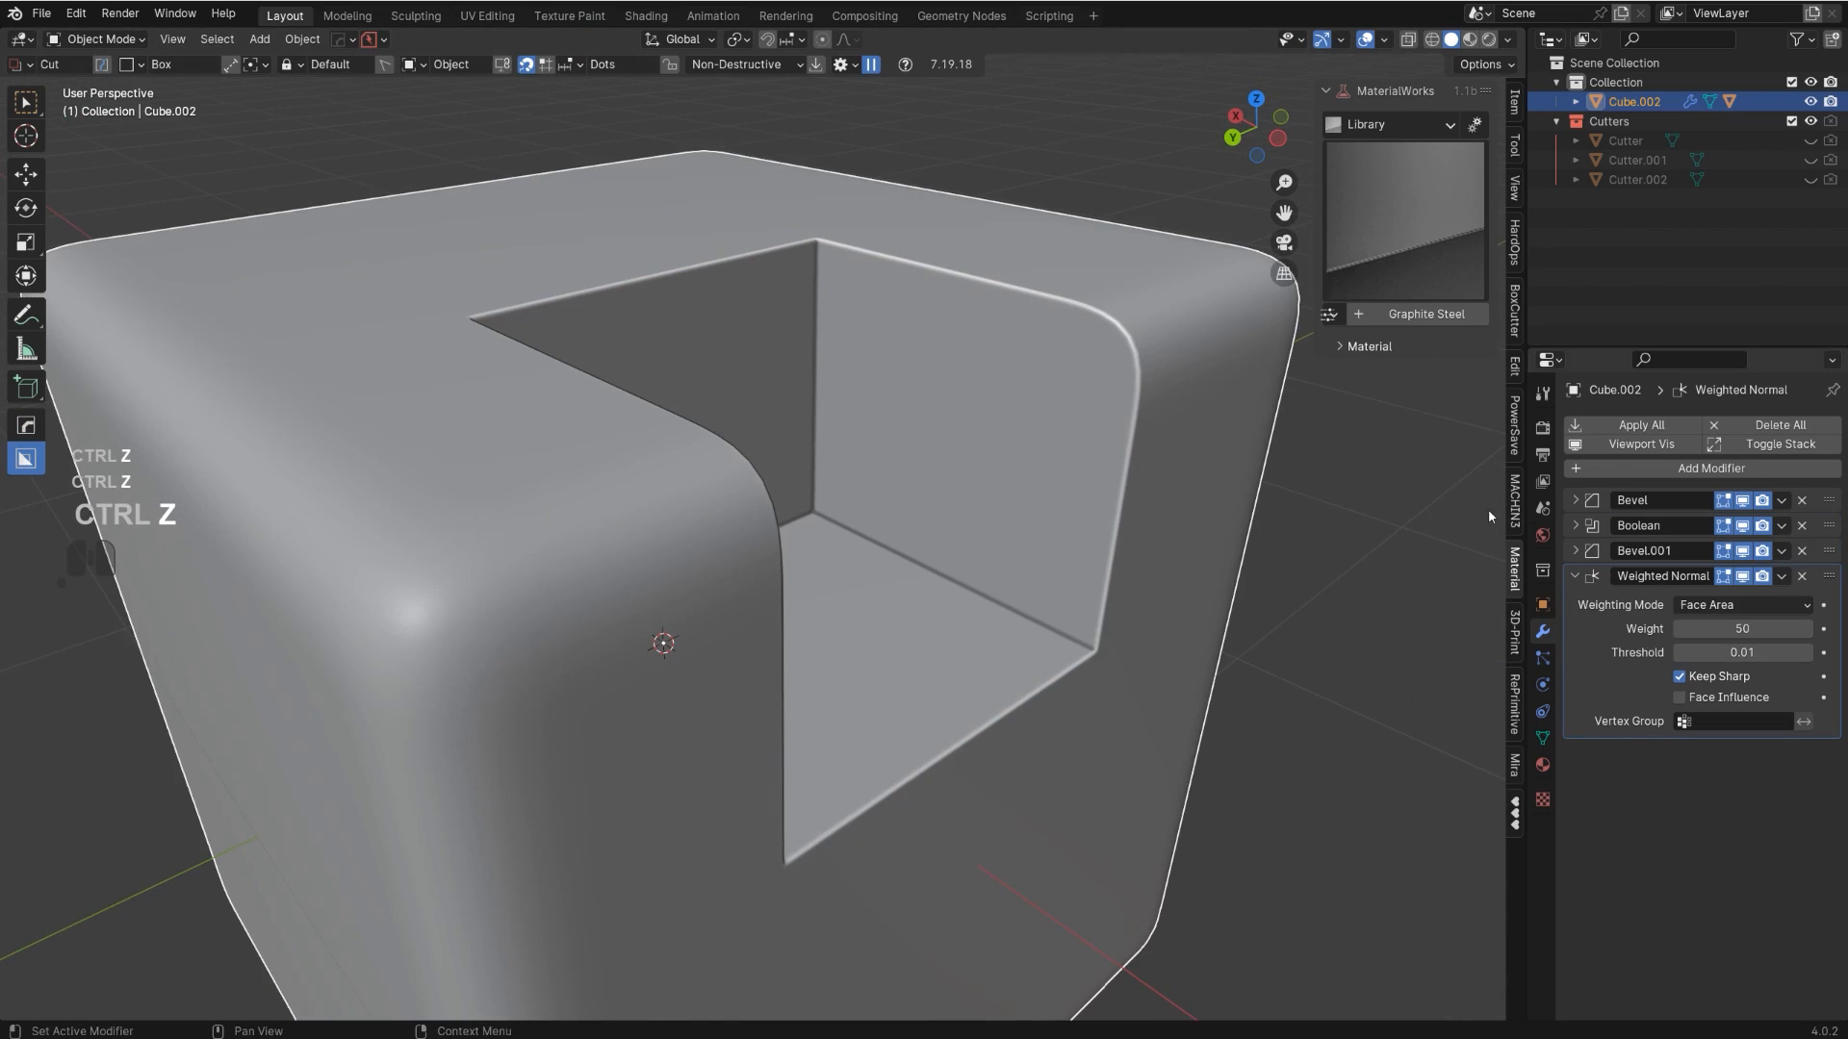
- Widen the notch's edge bevel, Bevel.001, to about 0.029 m with the HardOps bevel adjustment
scroll(643, 510, "down", 3)
scroll(709, 558, "up", 2)
middle_click_drag(642, 510, 967, 499, "shift")
key("q")
left_click(962, 454)
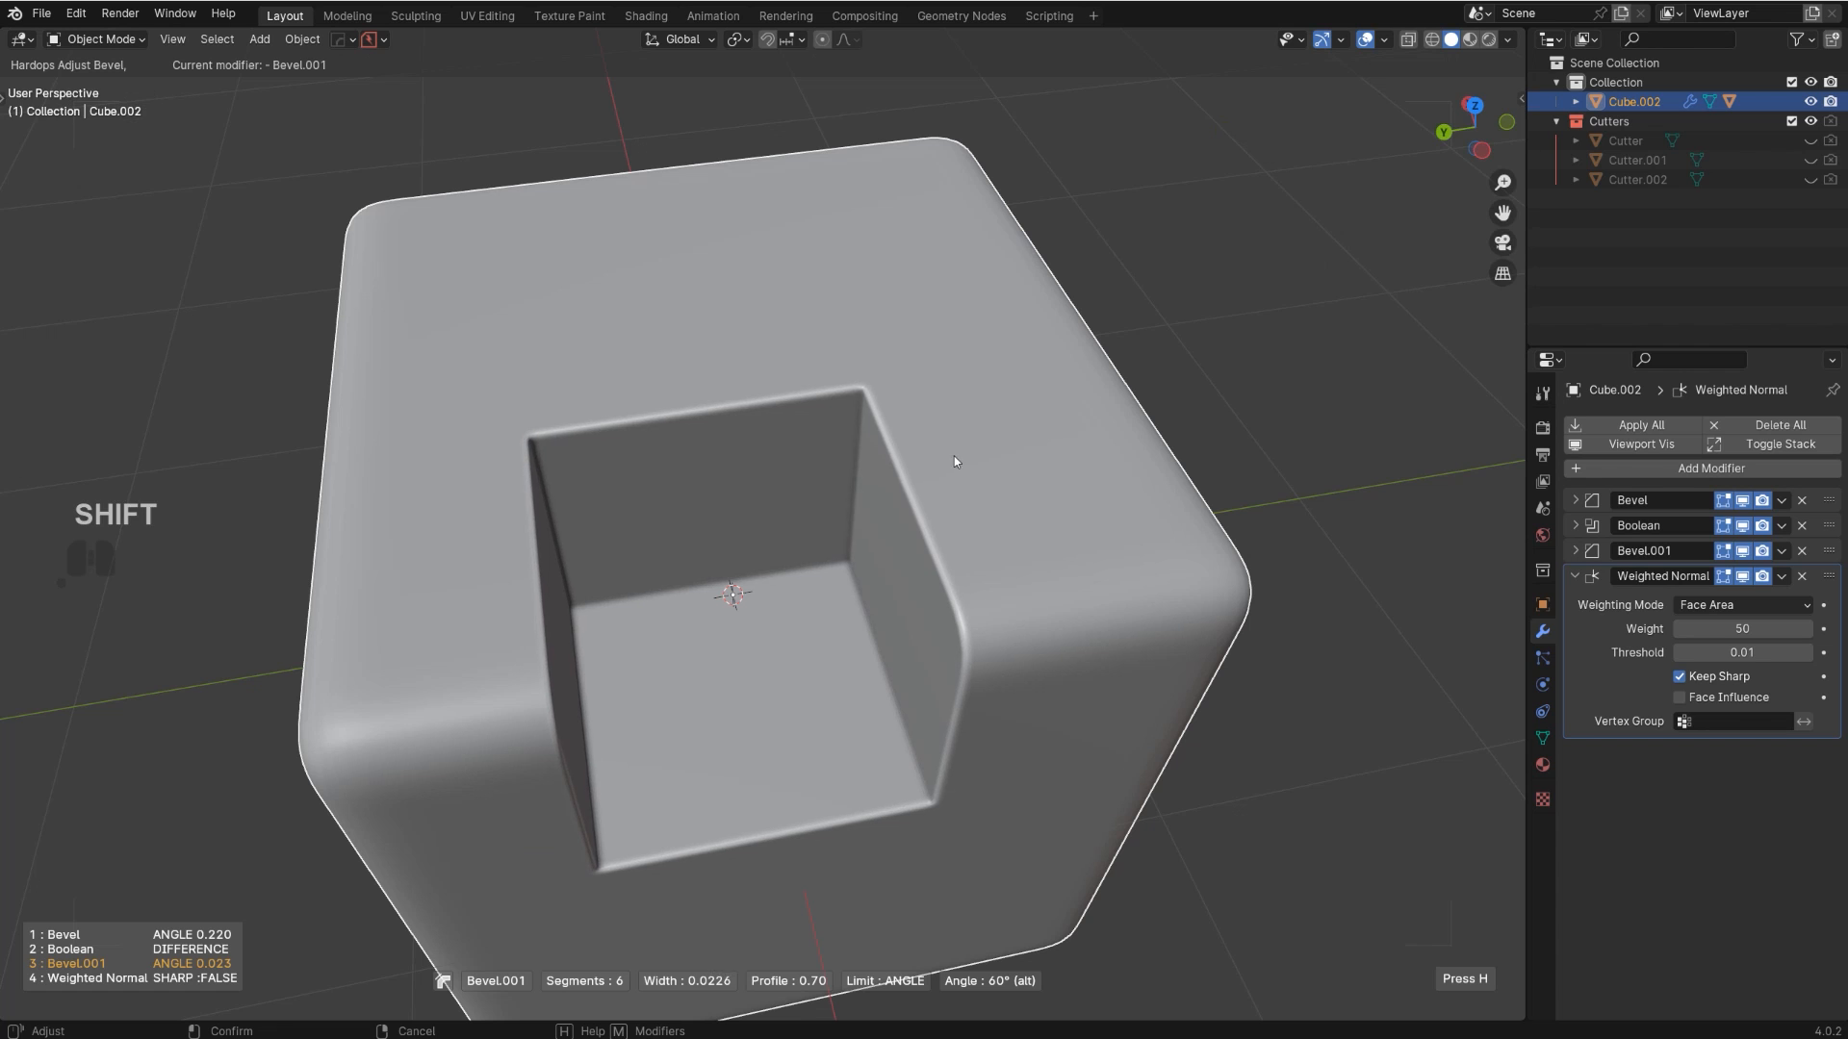
left_click(926, 453)
middle_click_drag(926, 454, 887, 466)
- Run HardOps Step on the cube and cut a small box notch about 0.337 deep across another rounded top edge
mouse_move(889, 471)
left_mouse_down()
mouse_move(933, 568)
mouse_move(944, 664)
left_mouse_up()
key("q")
mouse_move(941, 554)
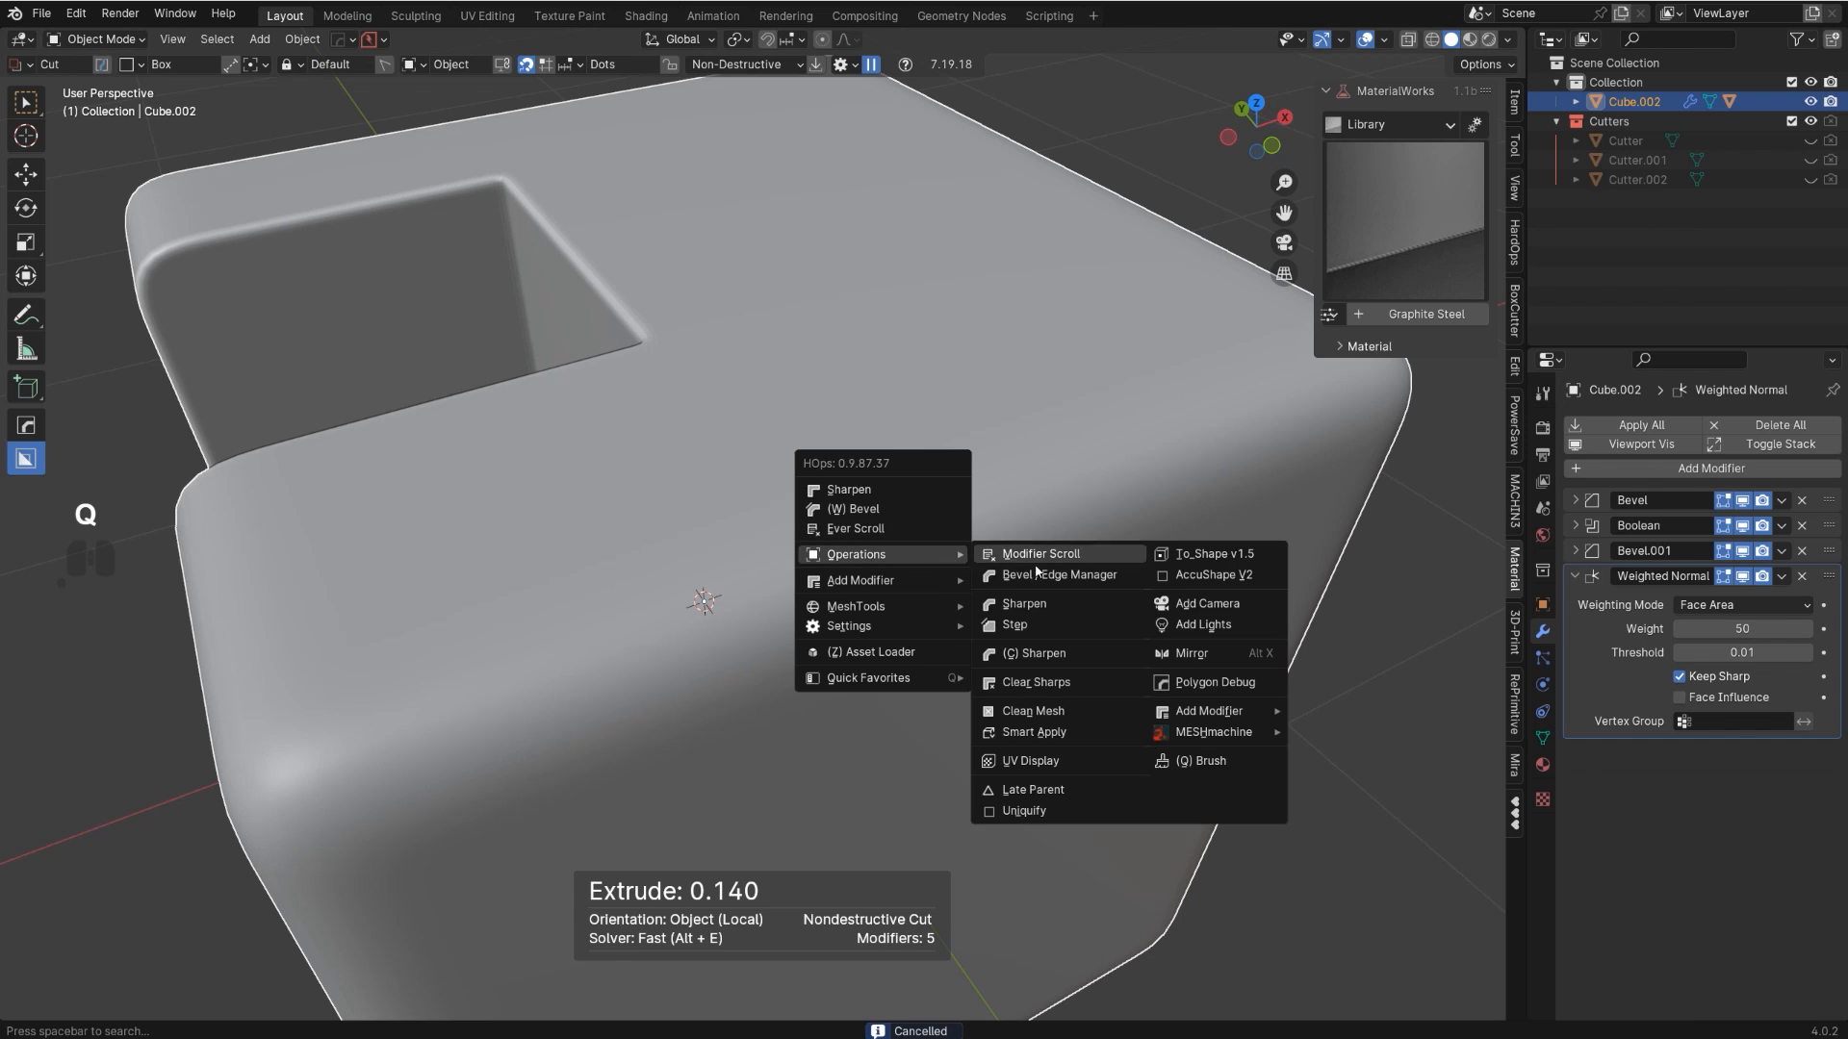
left_click(1030, 628)
mouse_move(921, 451)
left_mouse_down()
mouse_move(1002, 651)
mouse_move(1010, 794)
left_mouse_up()
- Add a thin 6-segment HardOps bevel with a 60° angle limit to the small notch's edges
key("q")
mouse_move(1049, 525)
left_click(1031, 484)
key("shift")
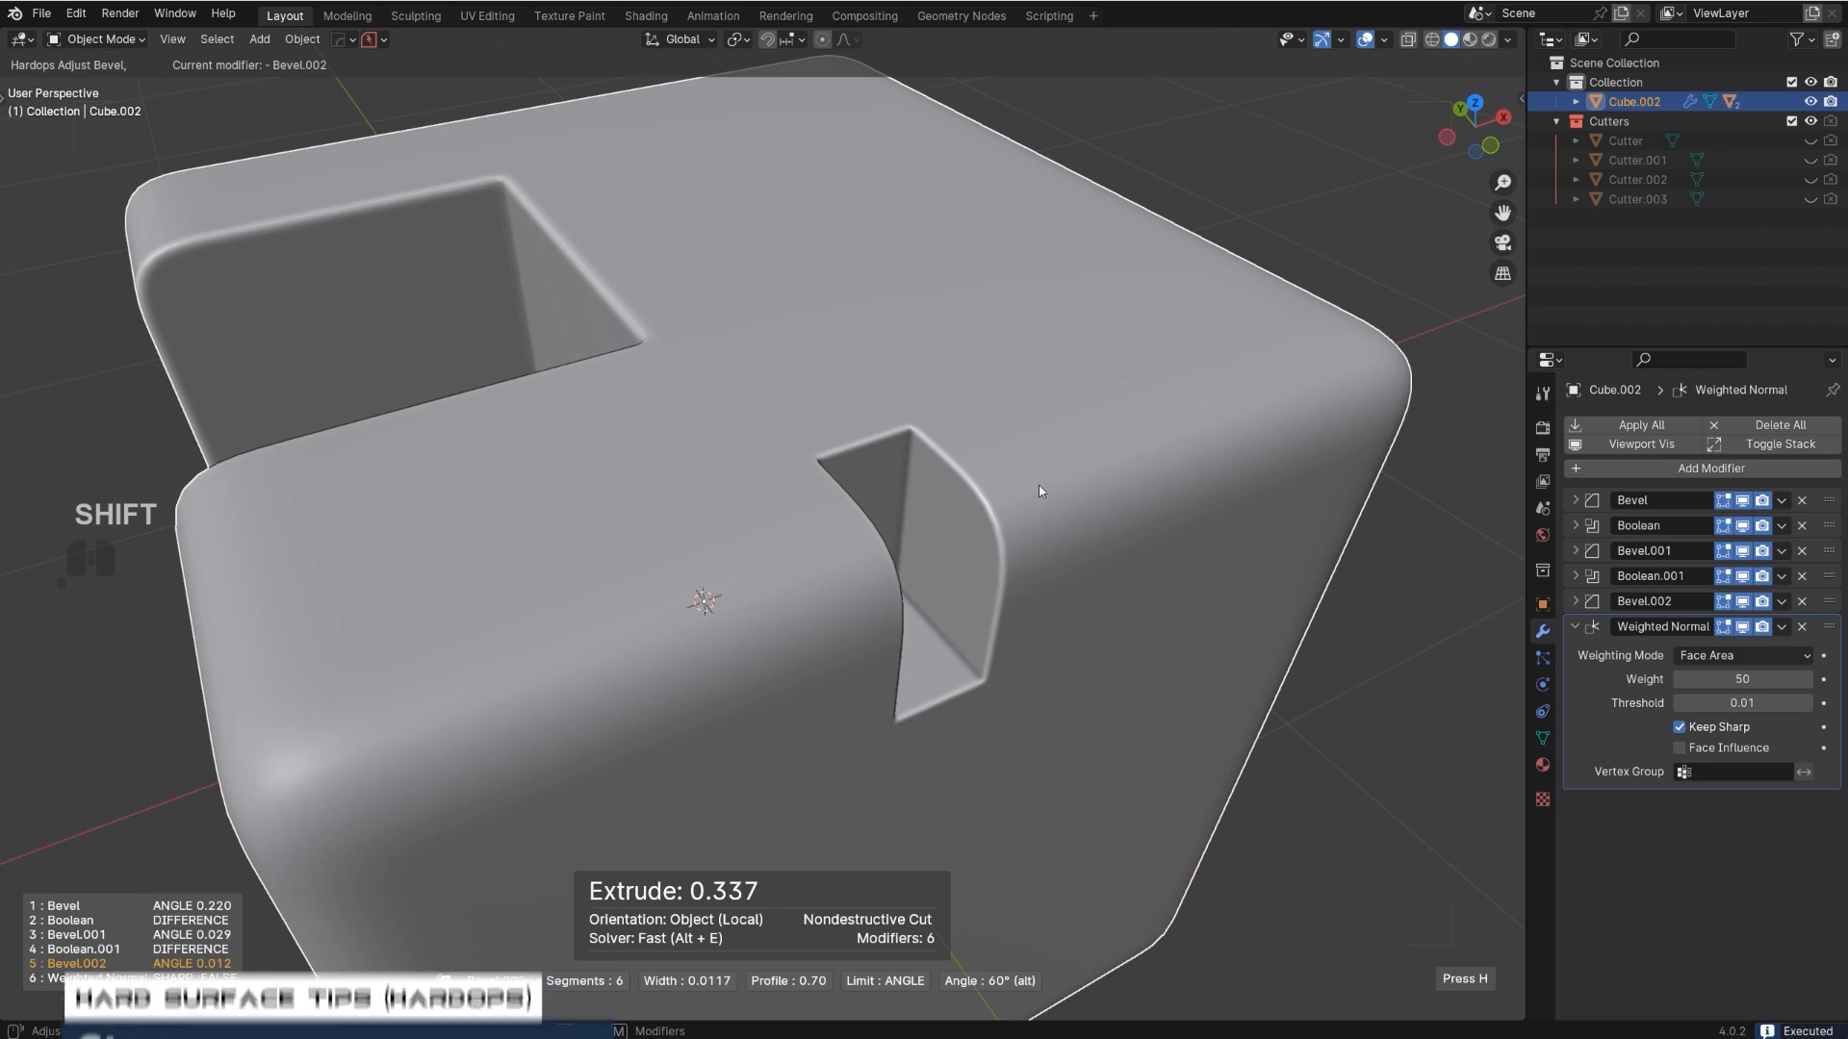
left_click(1065, 495)
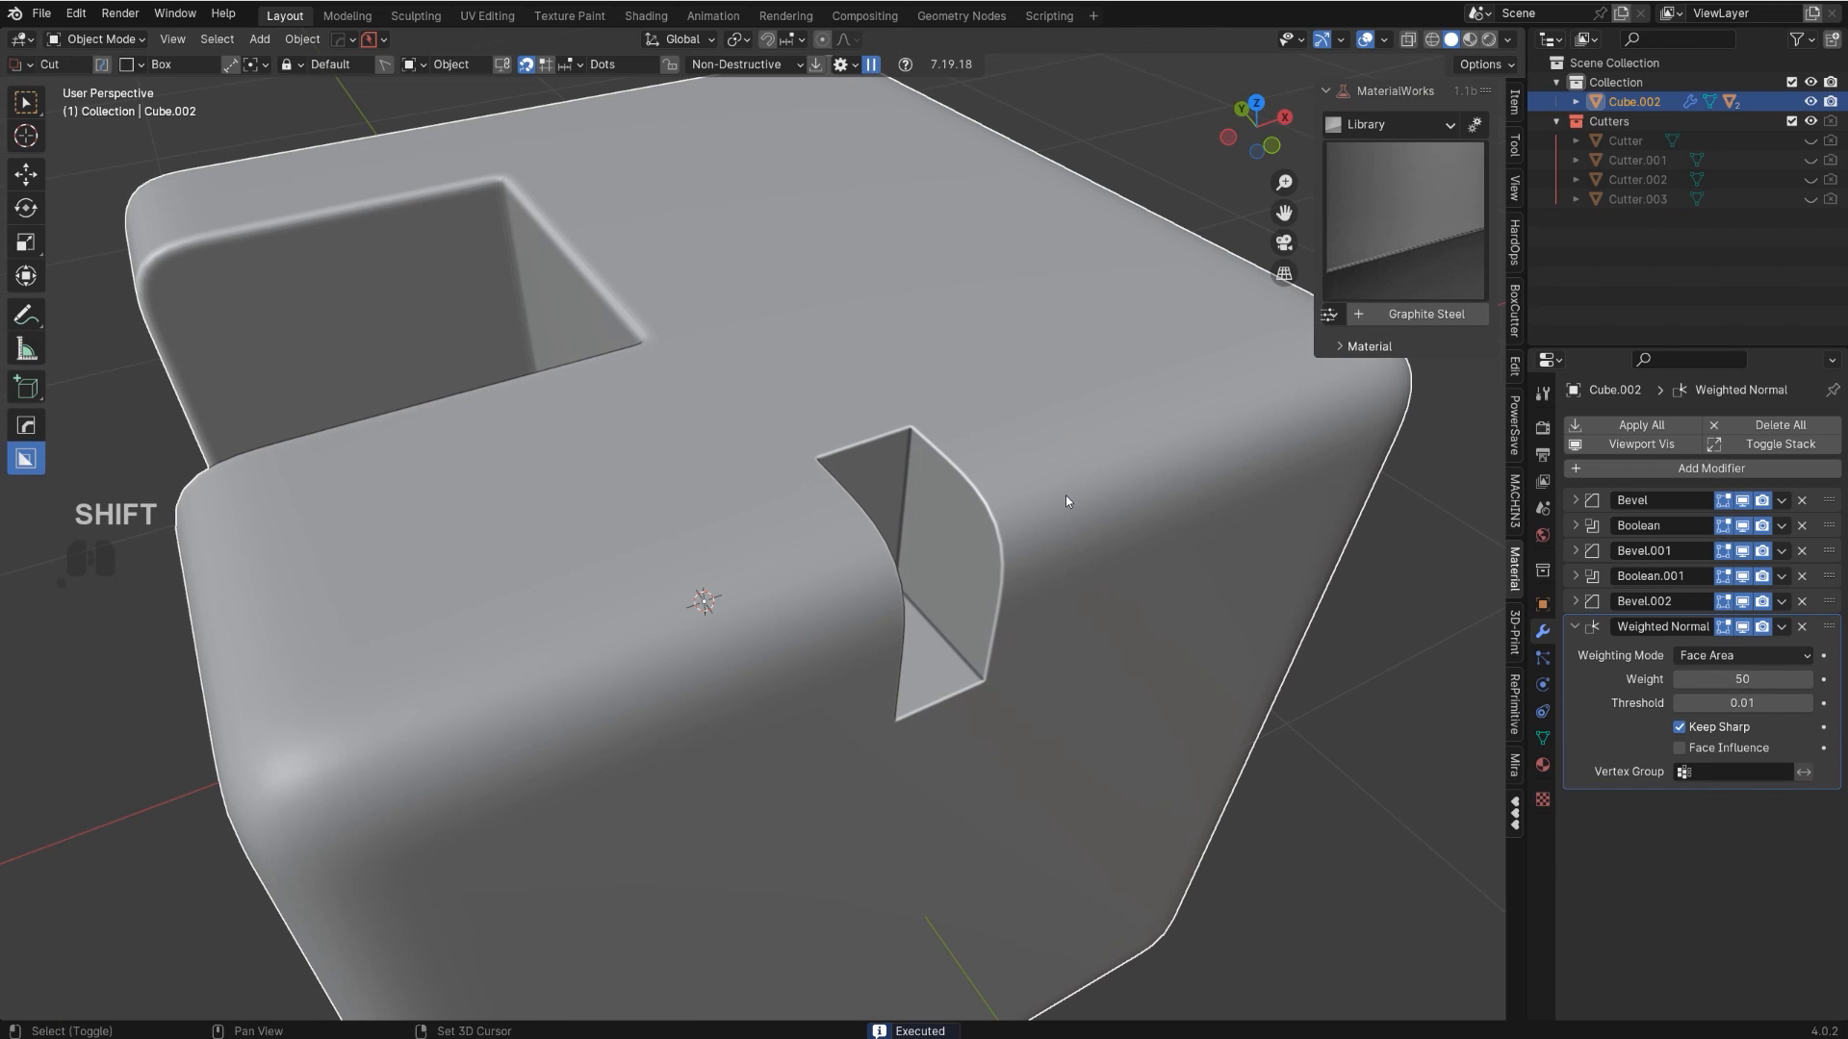
- Examine the large and small notches and their differing bevel widths from several angles against the modifier stack
middle_click_drag(1065, 495, 827, 539)
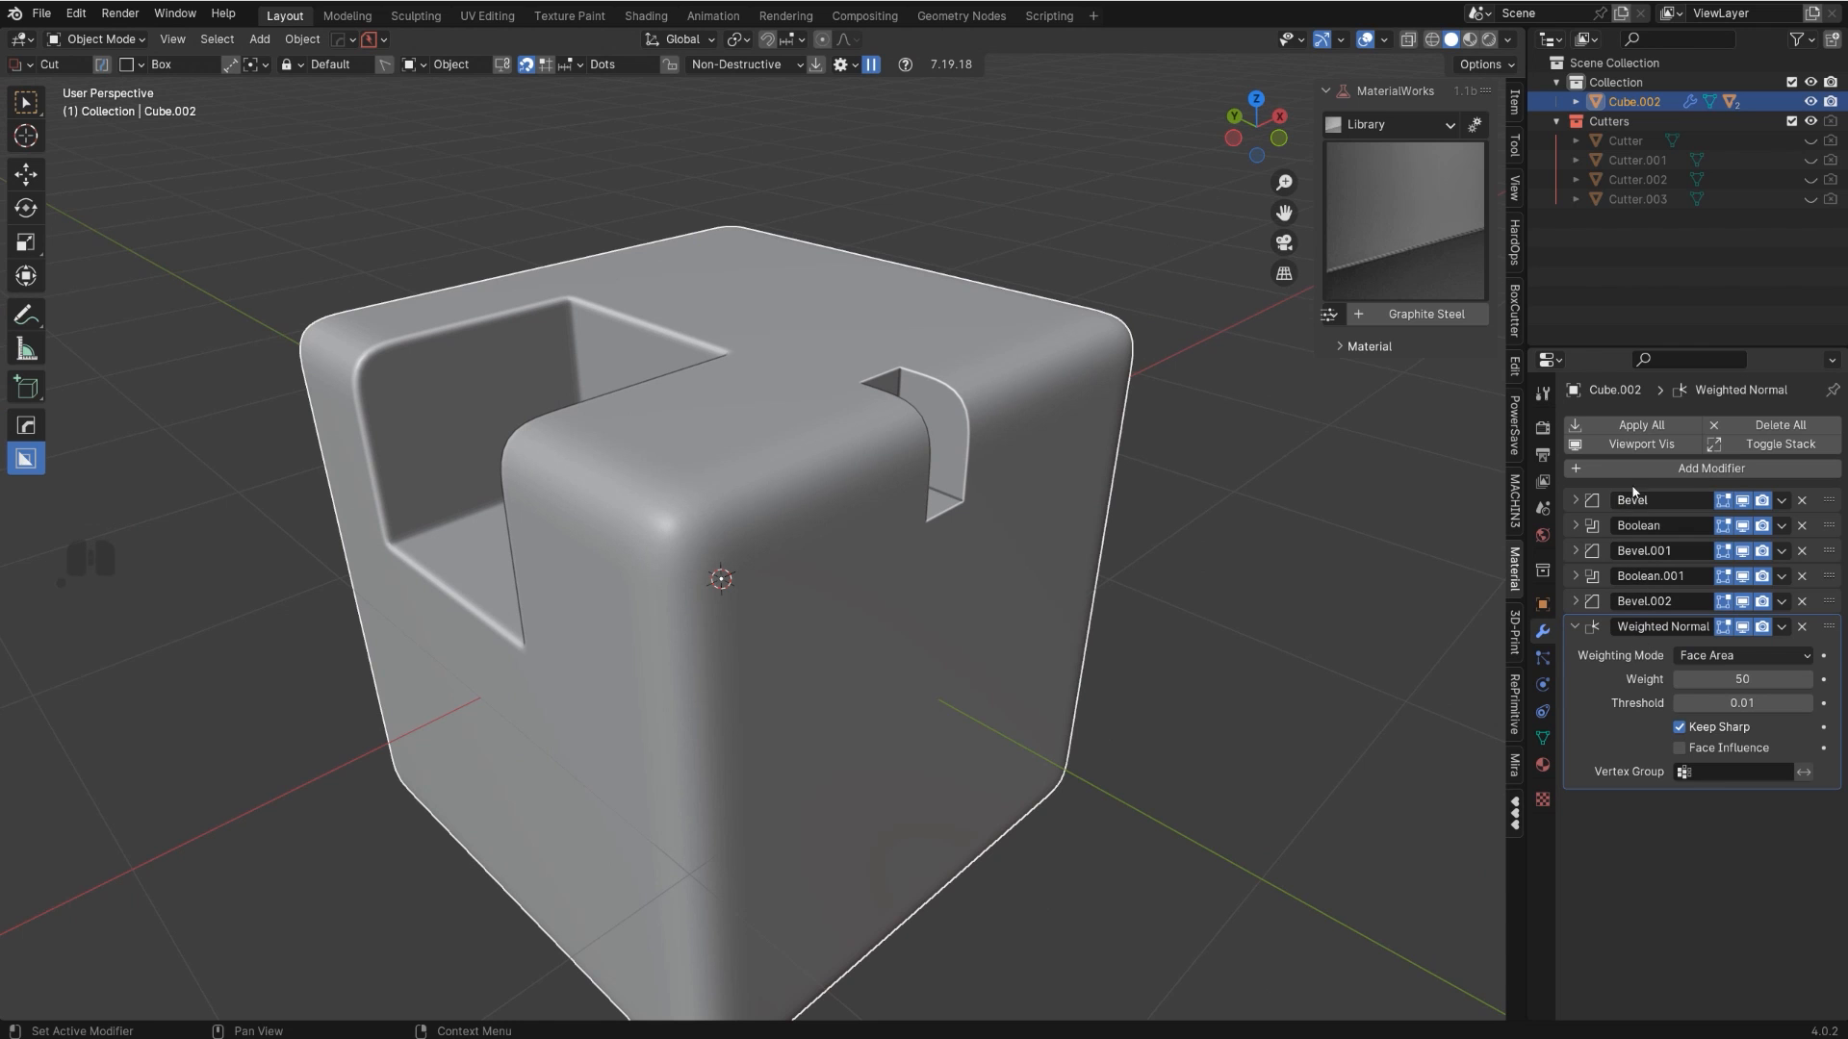
middle_click_drag(1040, 540, 1057, 525)
scroll(923, 349, "up", 3)
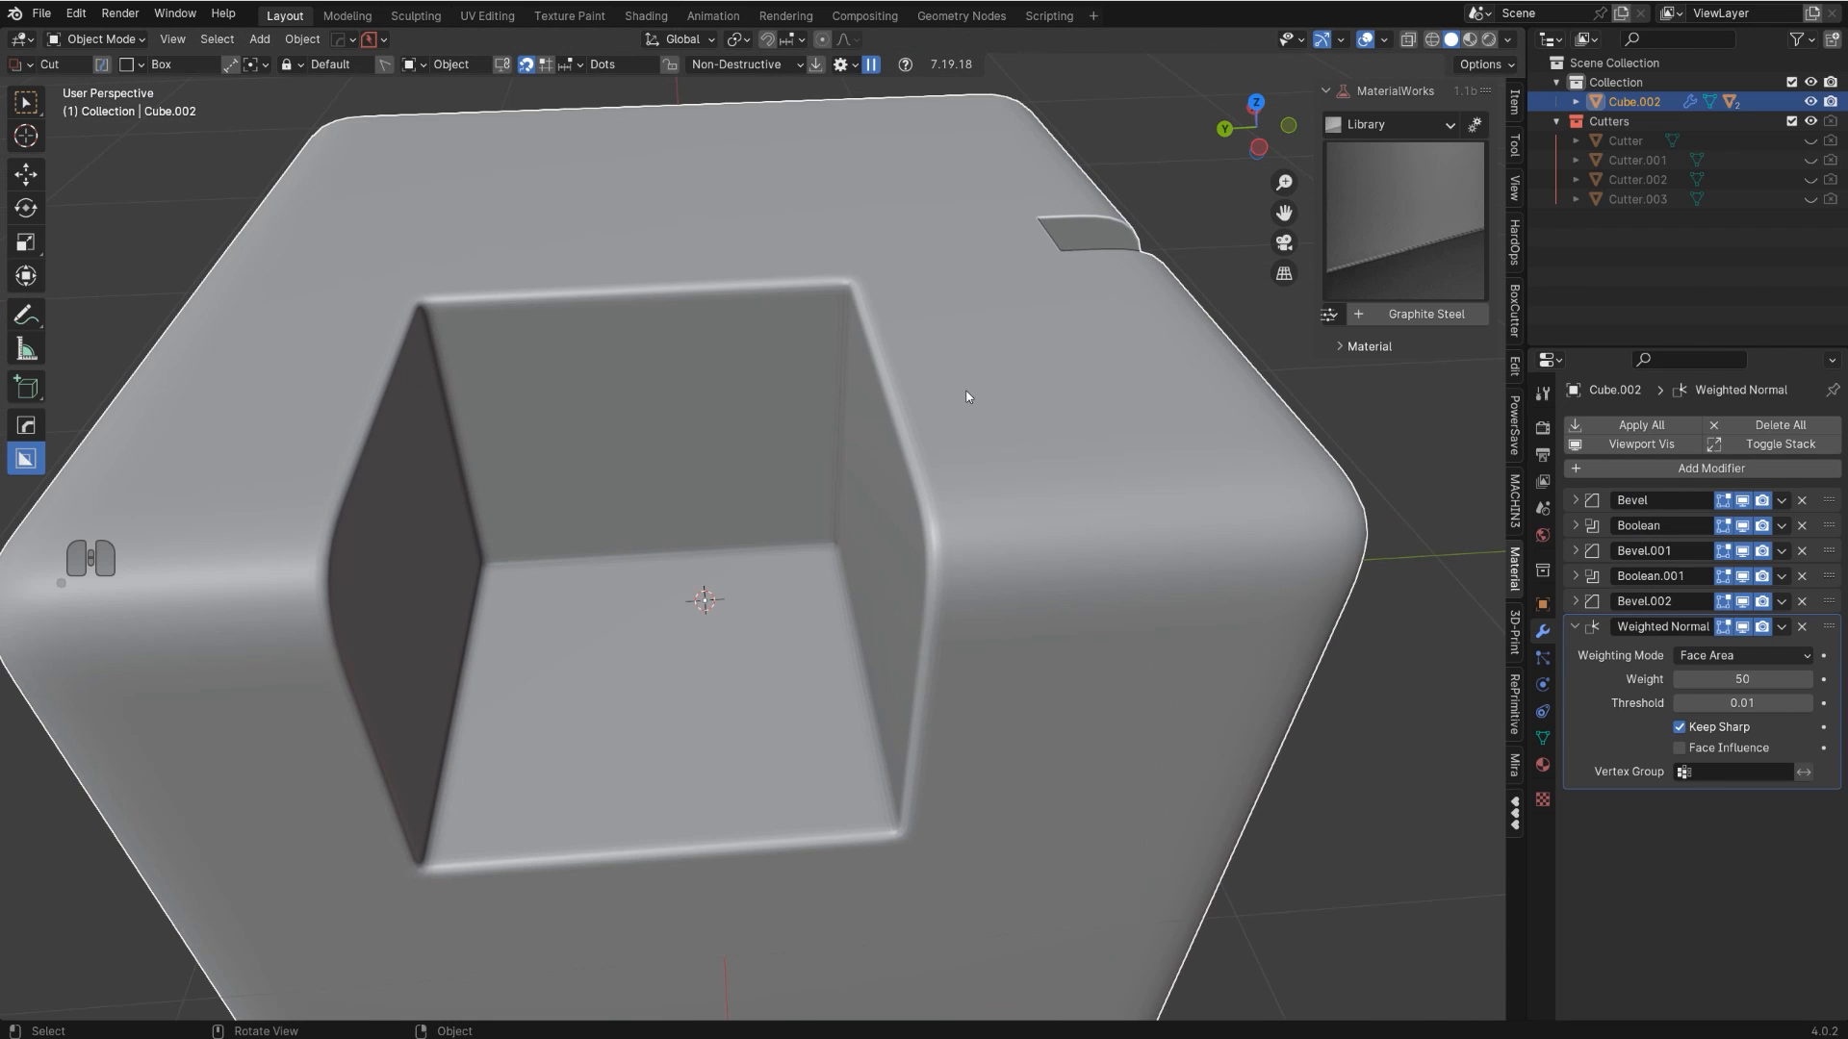
scroll(969, 414, "down", 3)
middle_click_drag(920, 521, 960, 500, "shift")
scroll(961, 501, "up", 1)
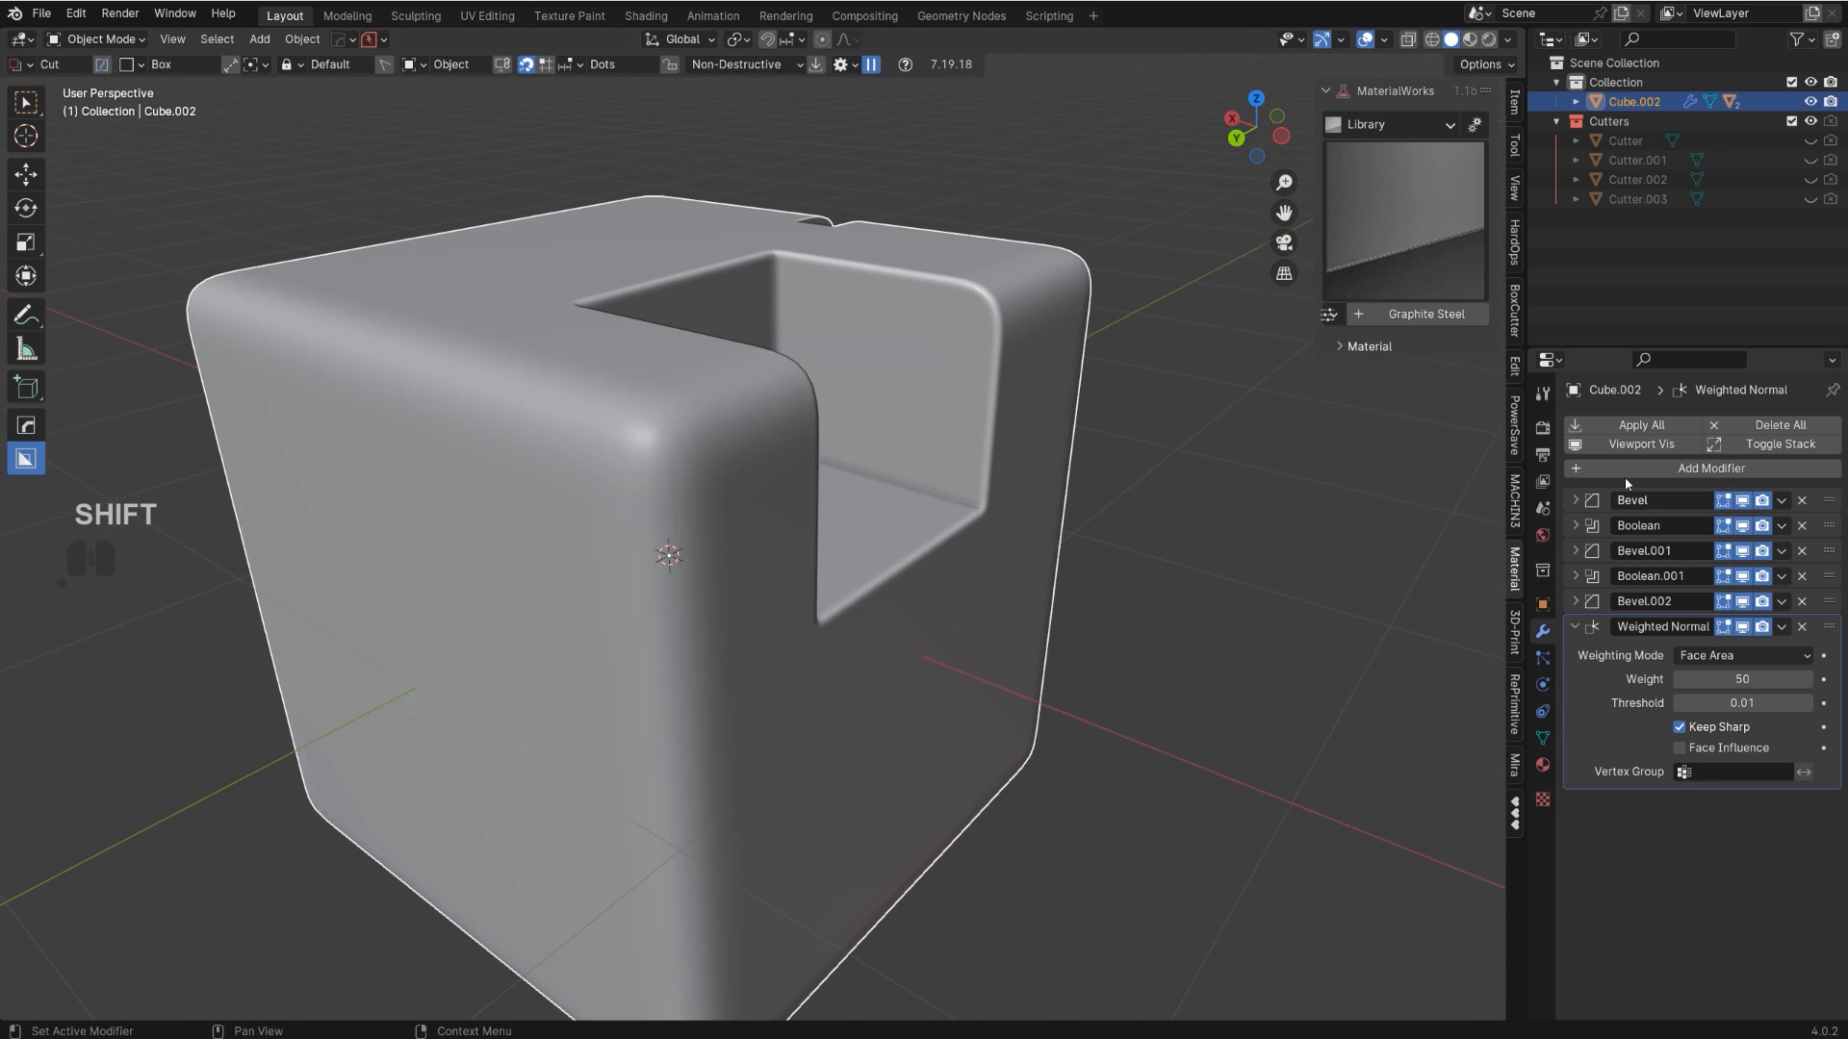
scroll(767, 483, "down", 2)
middle_click_drag(861, 458, 916, 459, "shift")
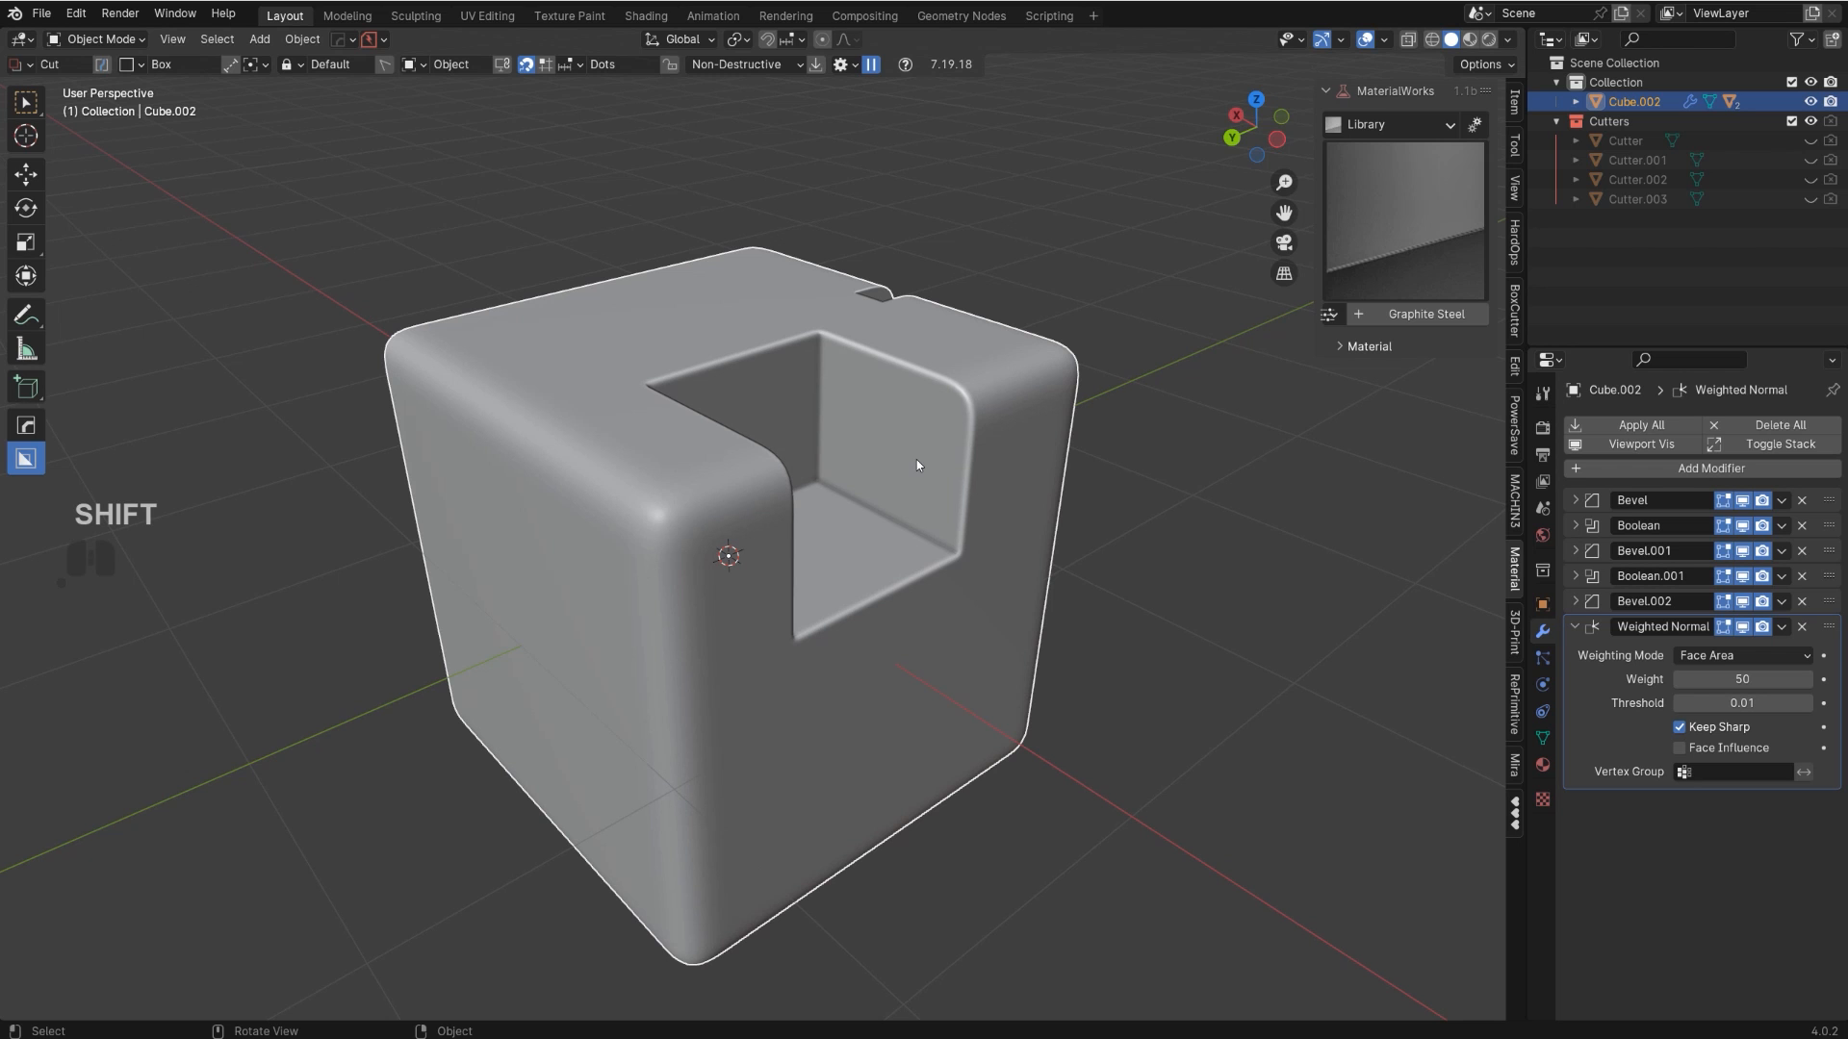
middle_click_drag(1021, 501, 951, 536)
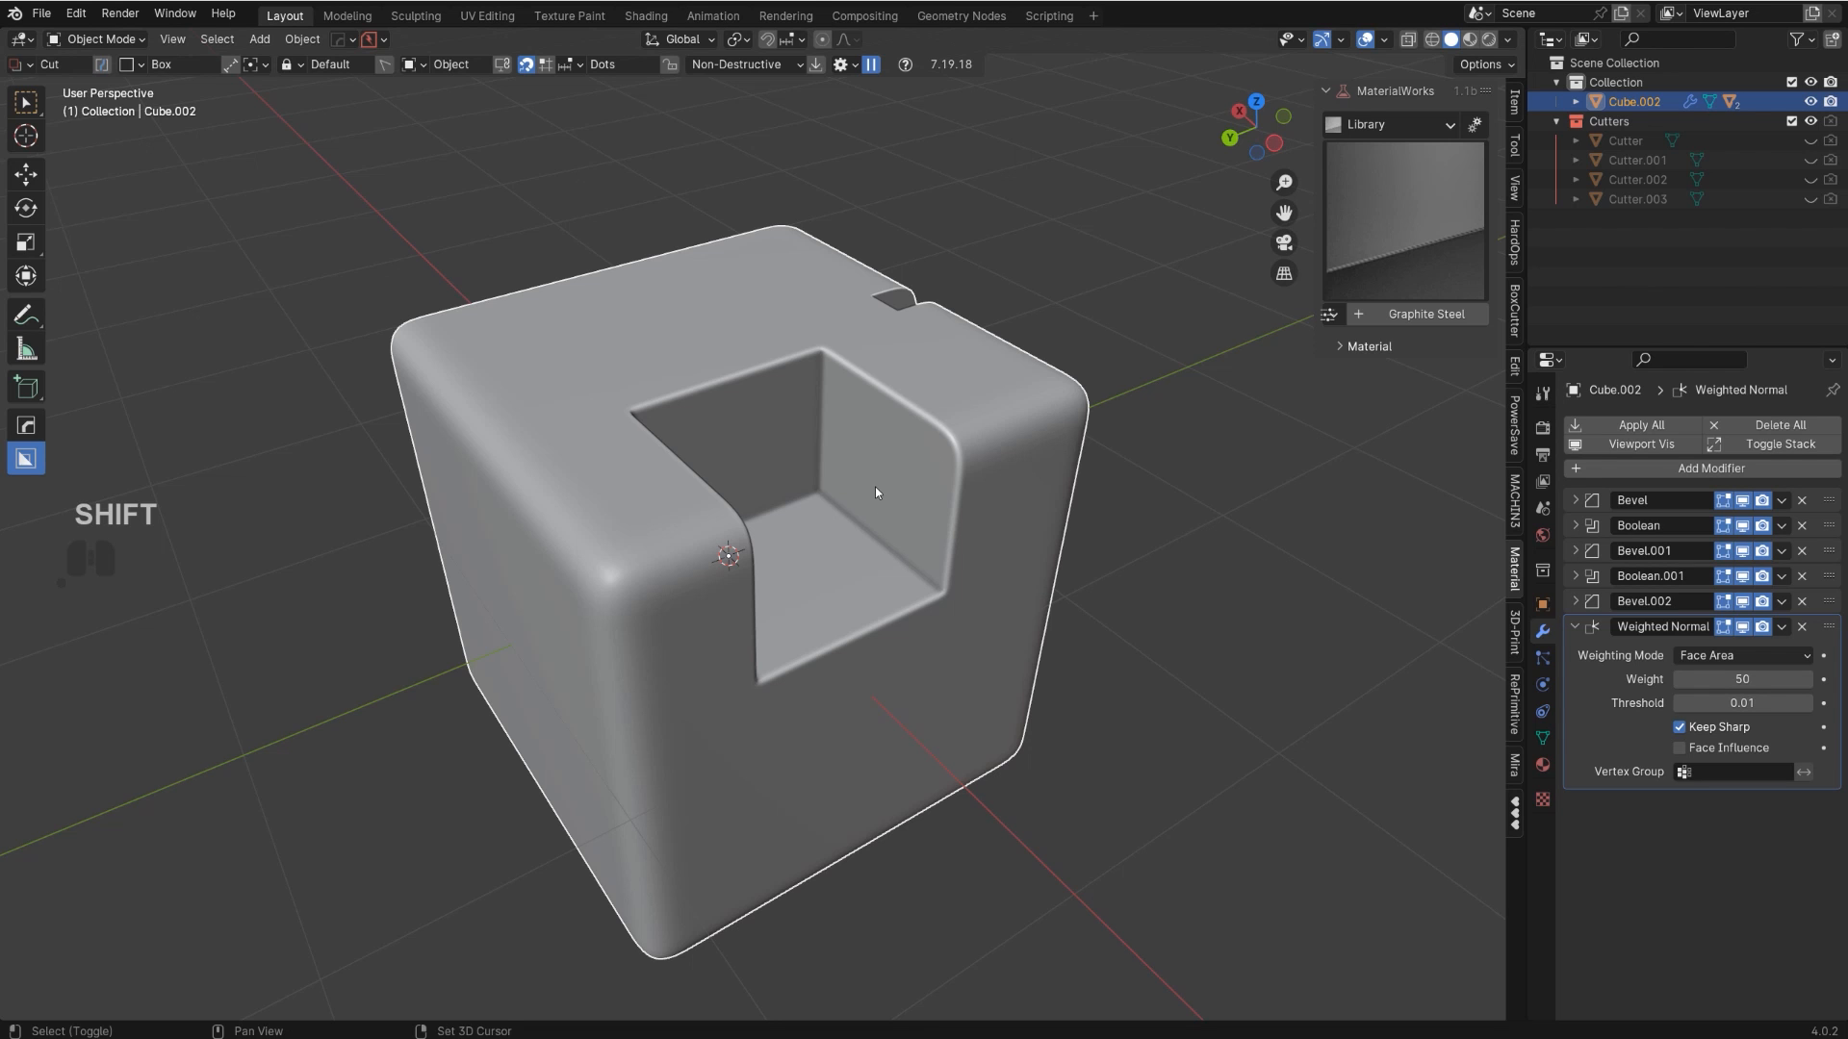
middle_click_drag(875, 487, 923, 492, "shift")
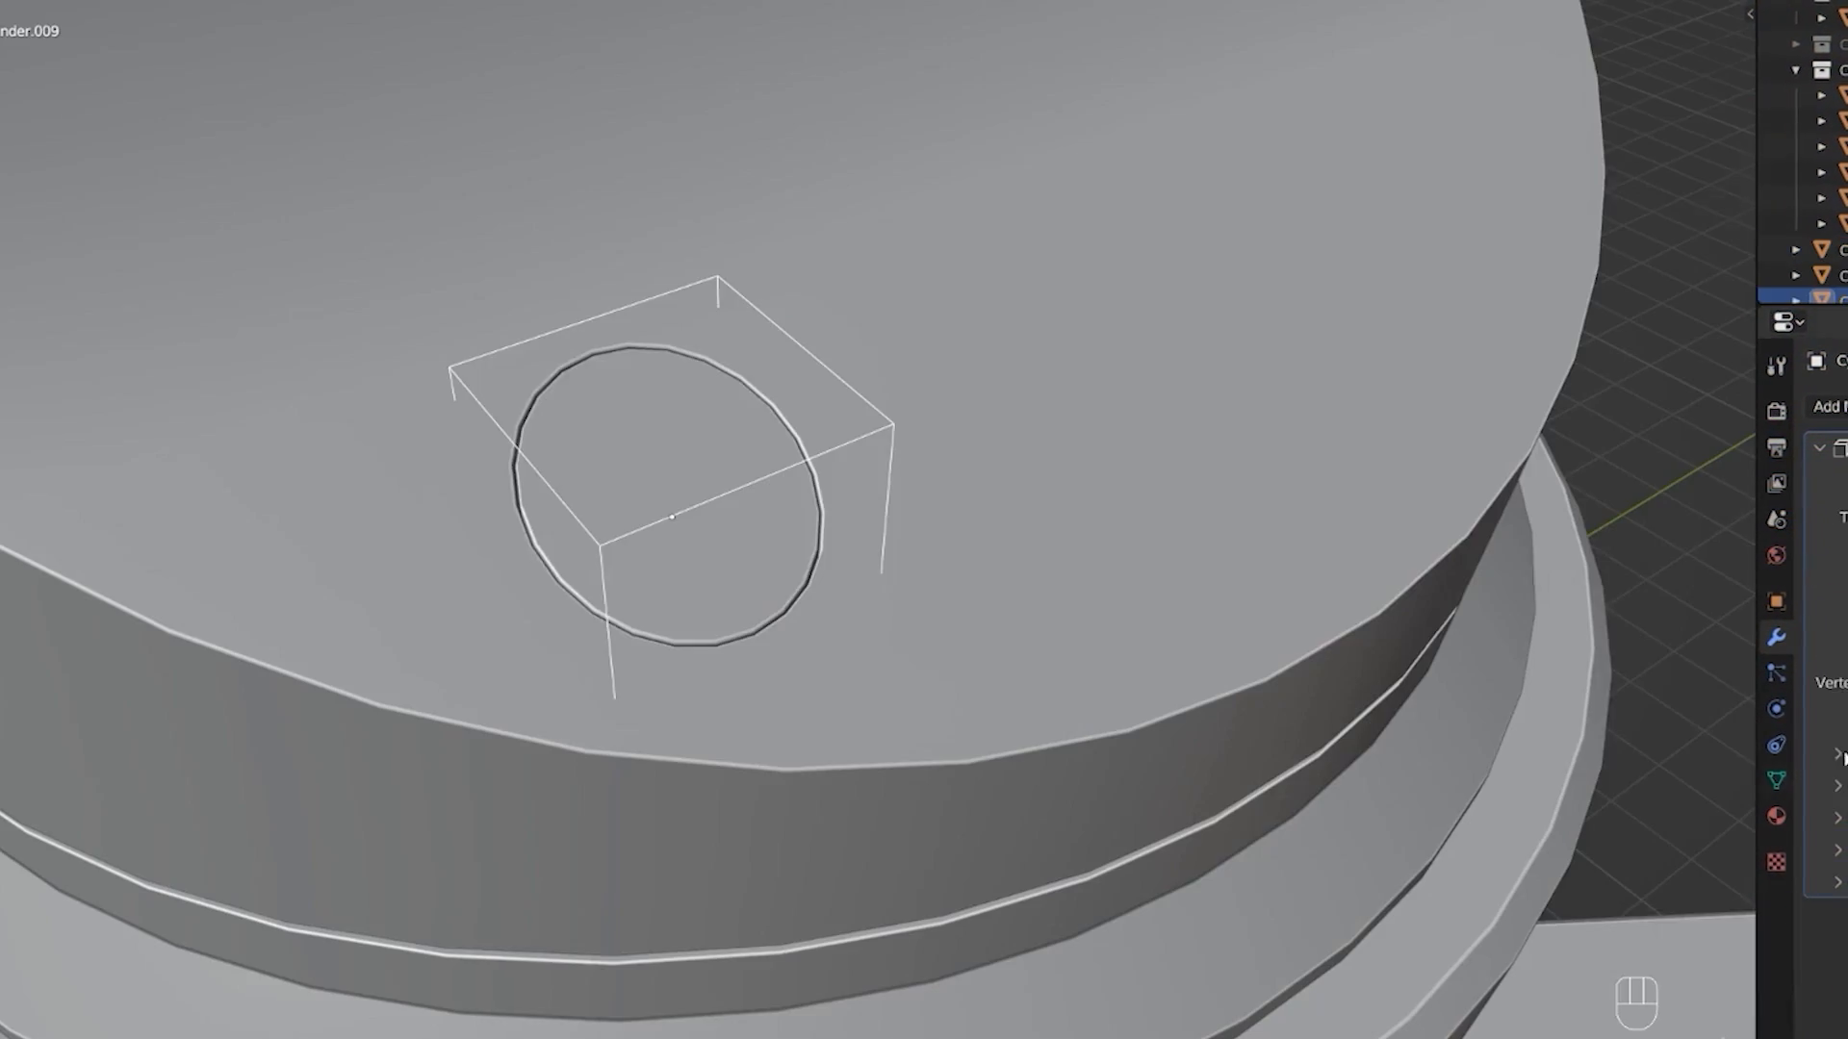
left_click_drag(1843, 517, 1845, 518)
scroll(1071, 529, "down", 1)
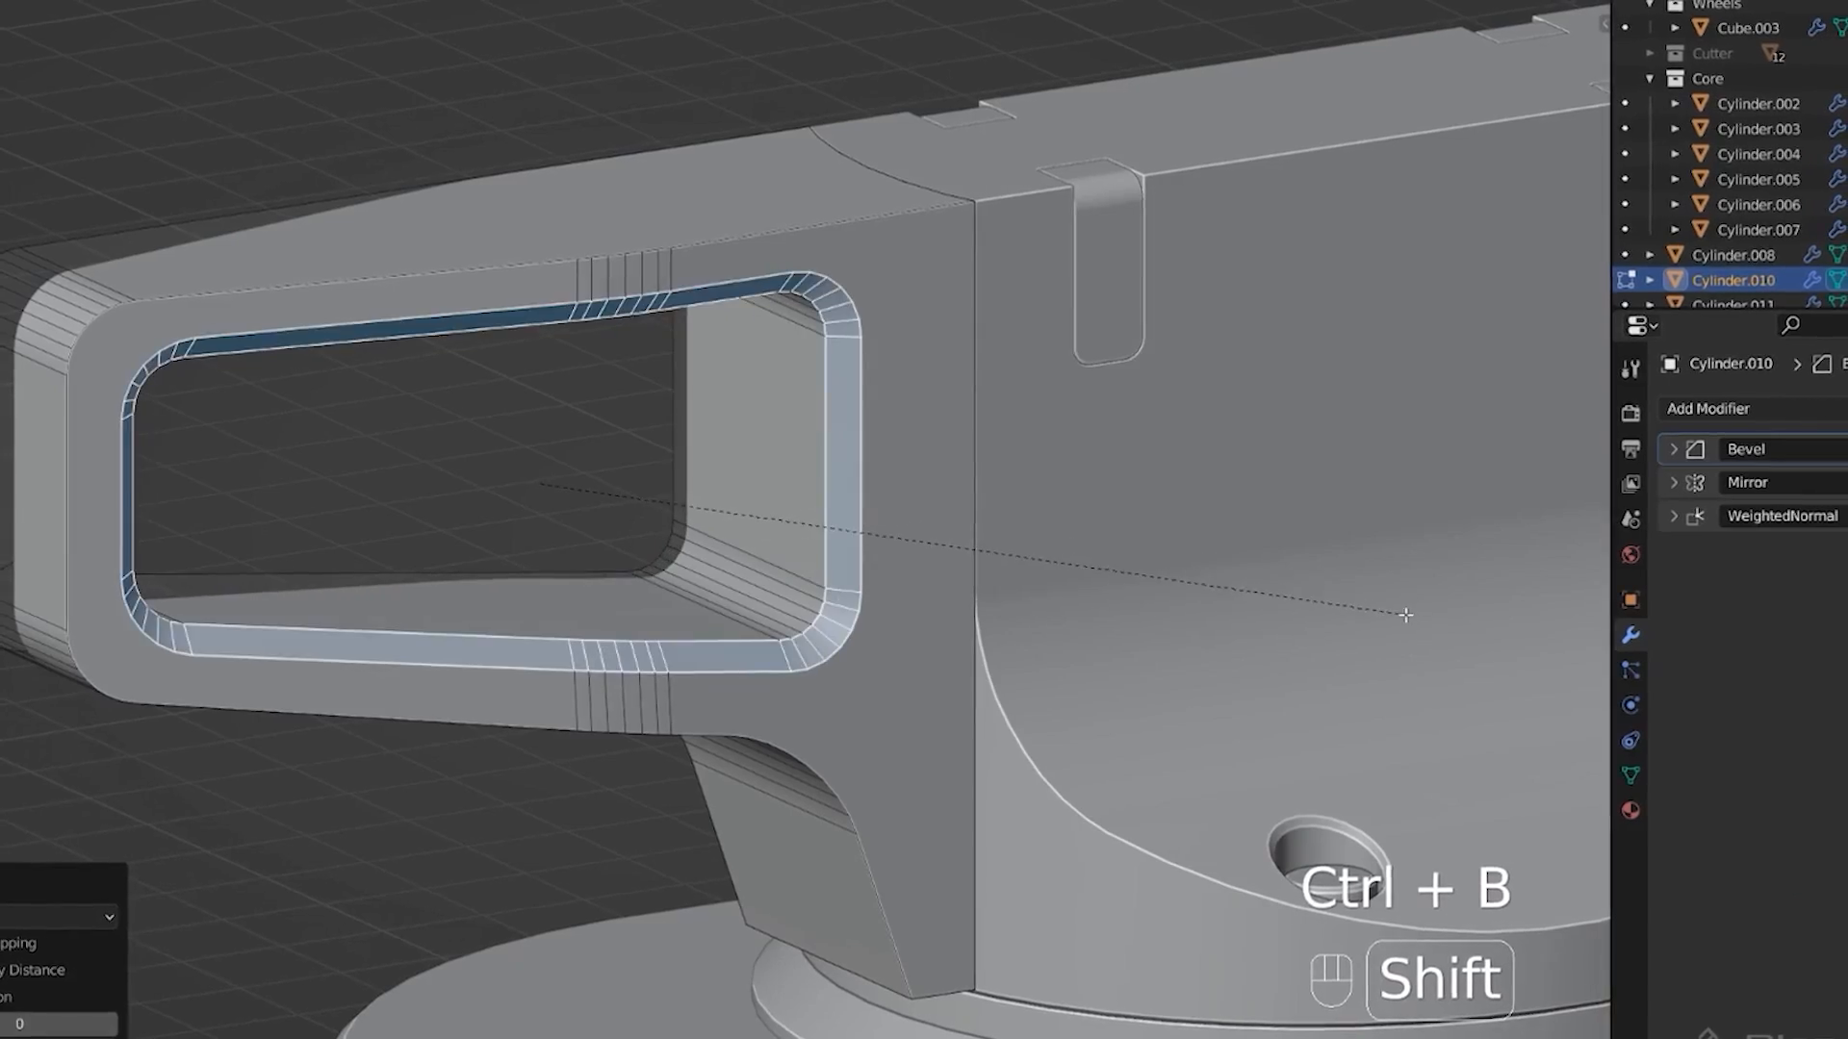